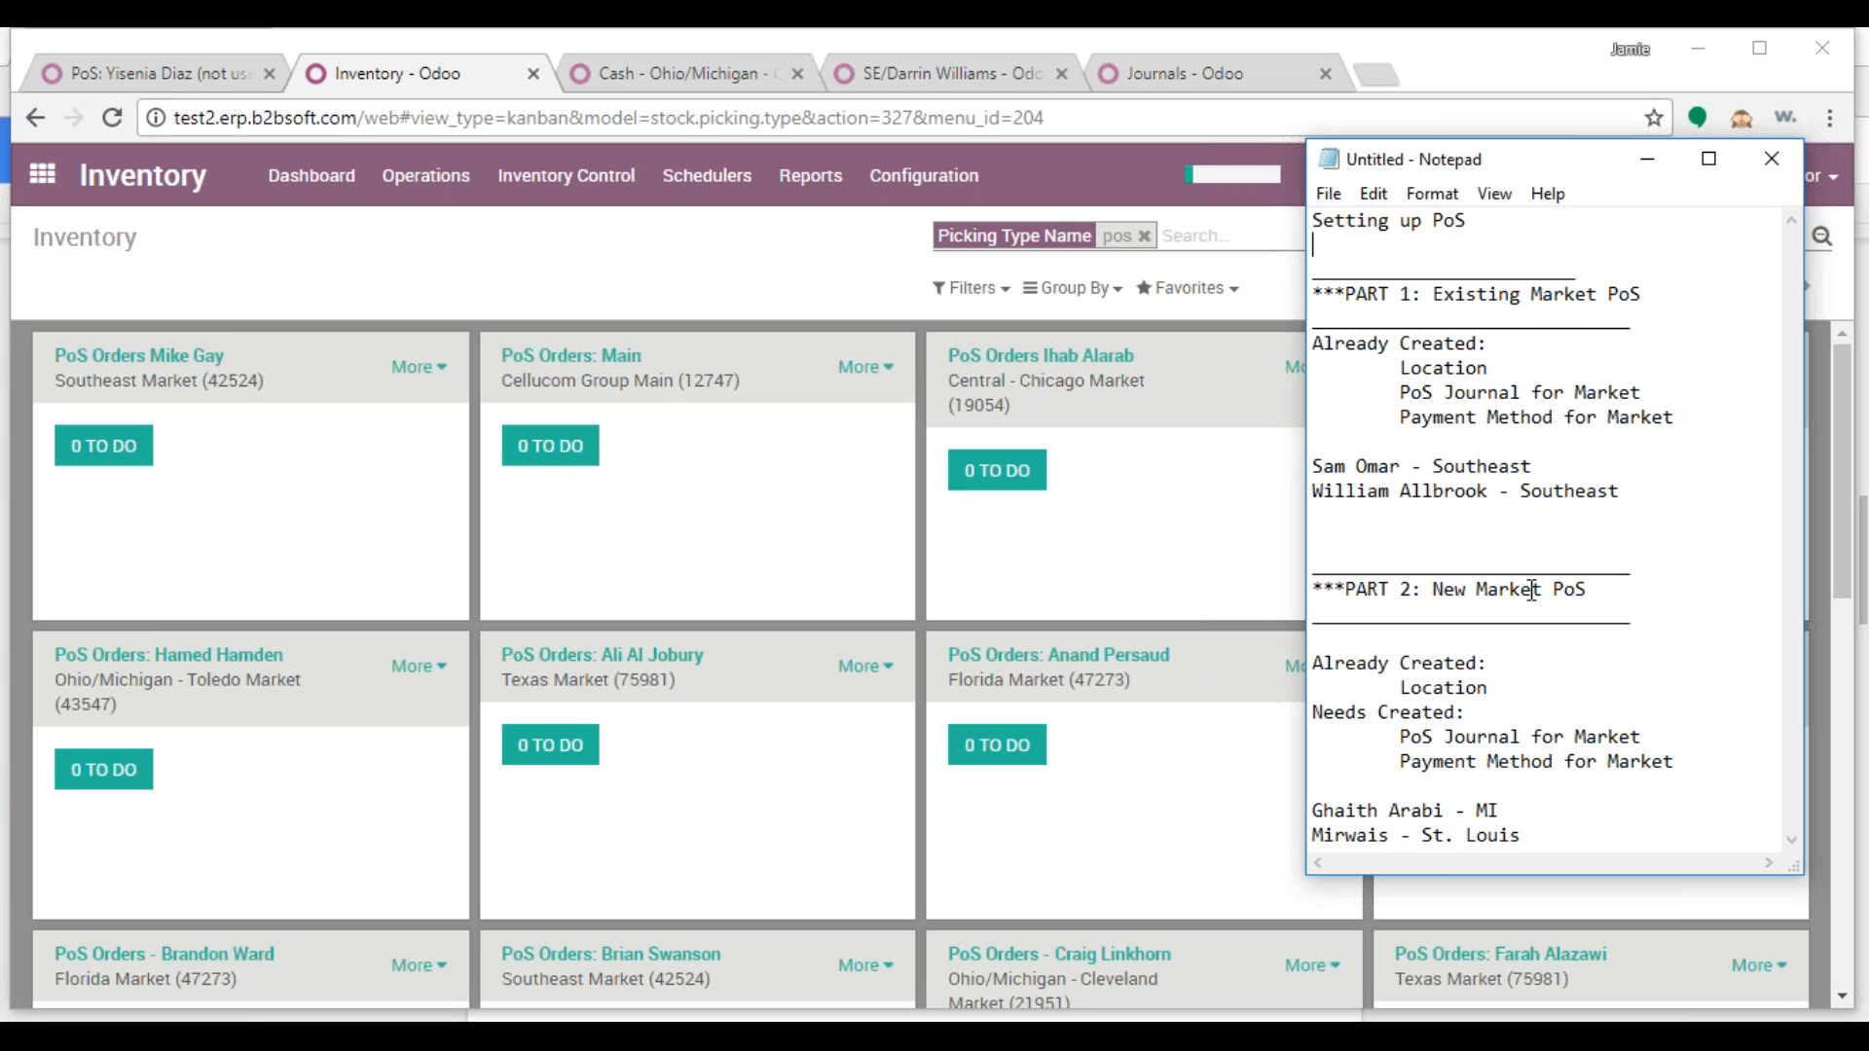
Open Inventory and filter the operation types by the name 'pos'
click(450, 245)
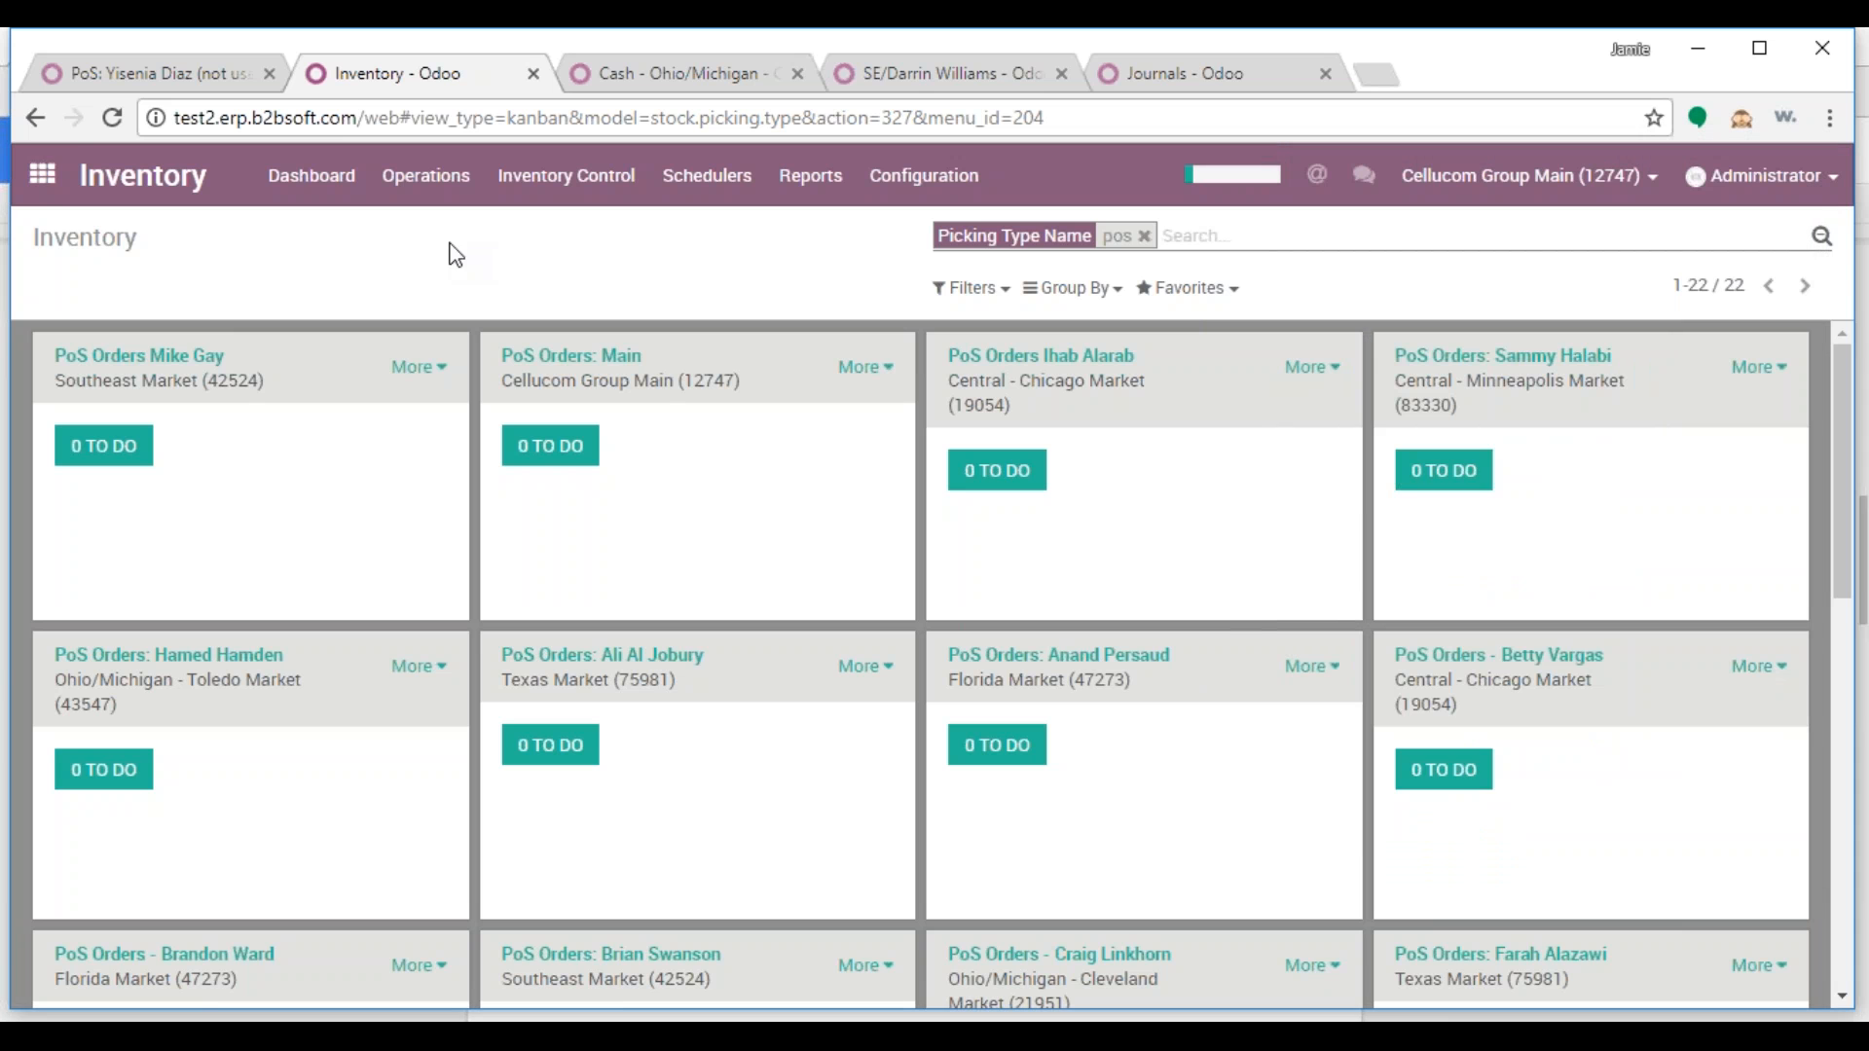
click(43, 176)
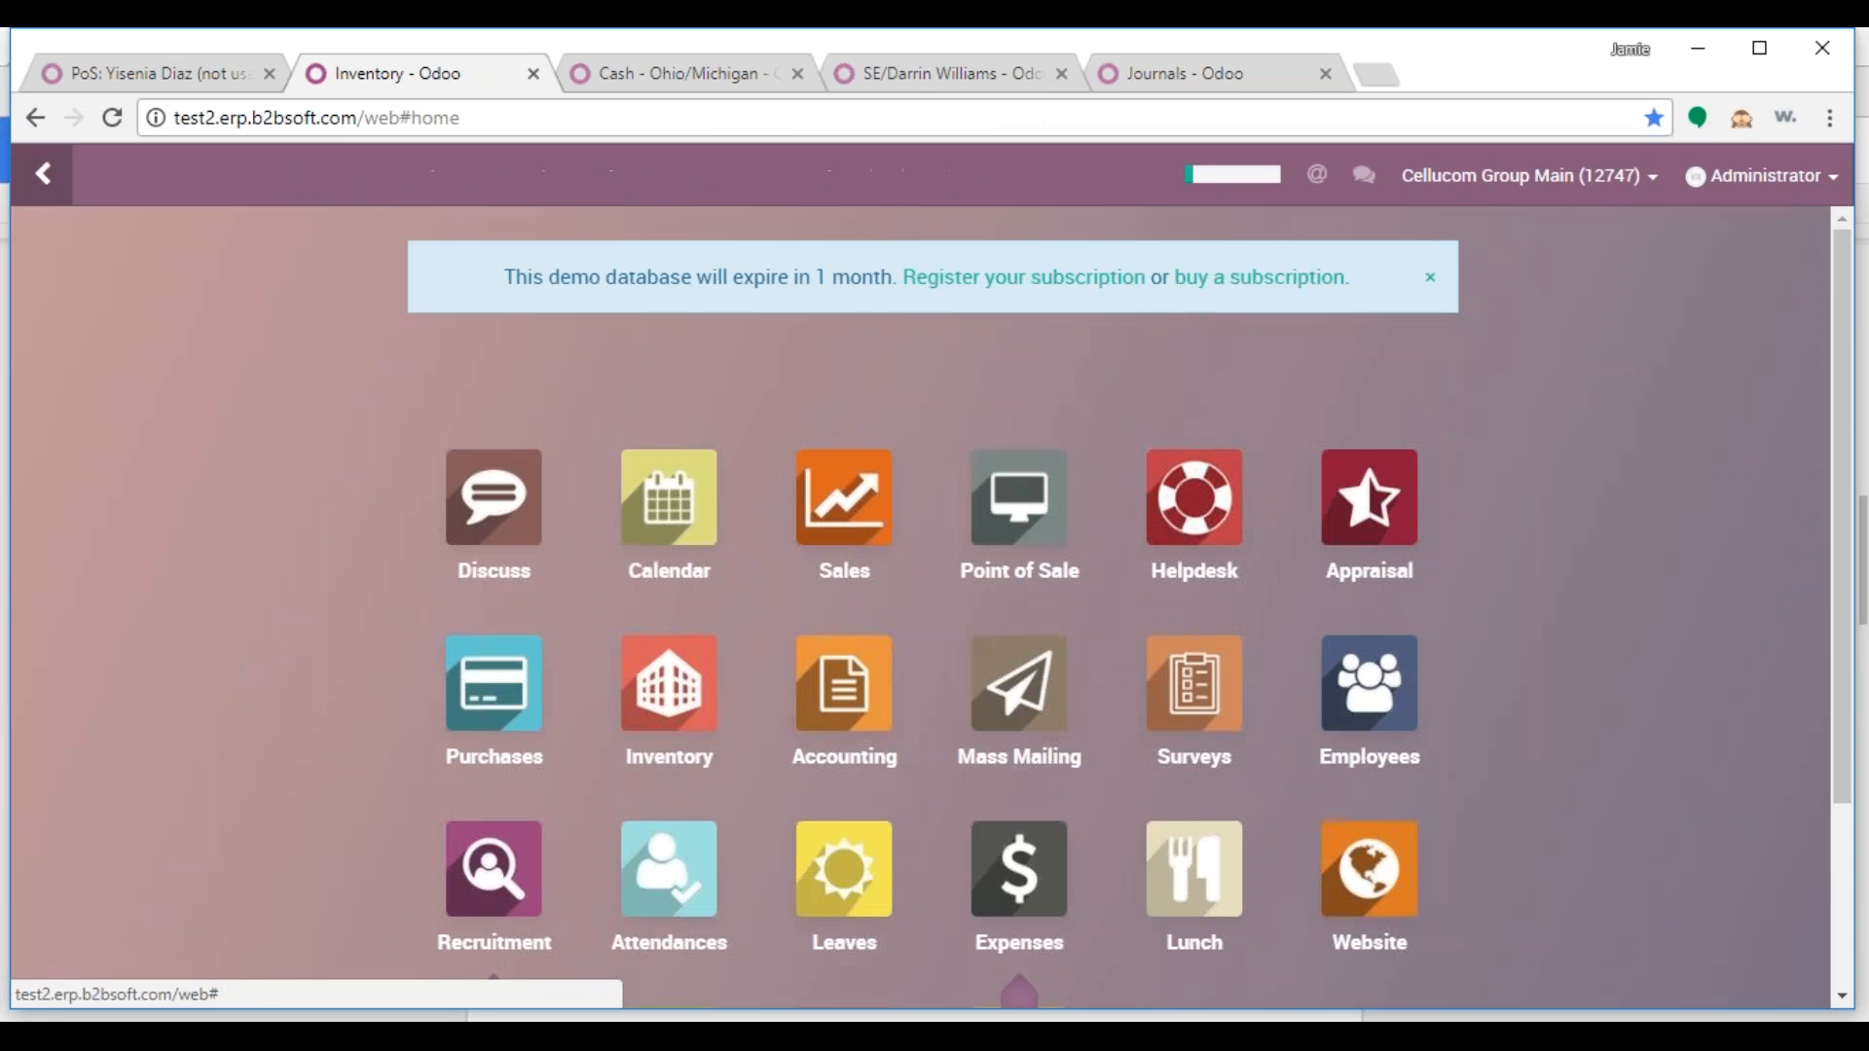
click(720, 693)
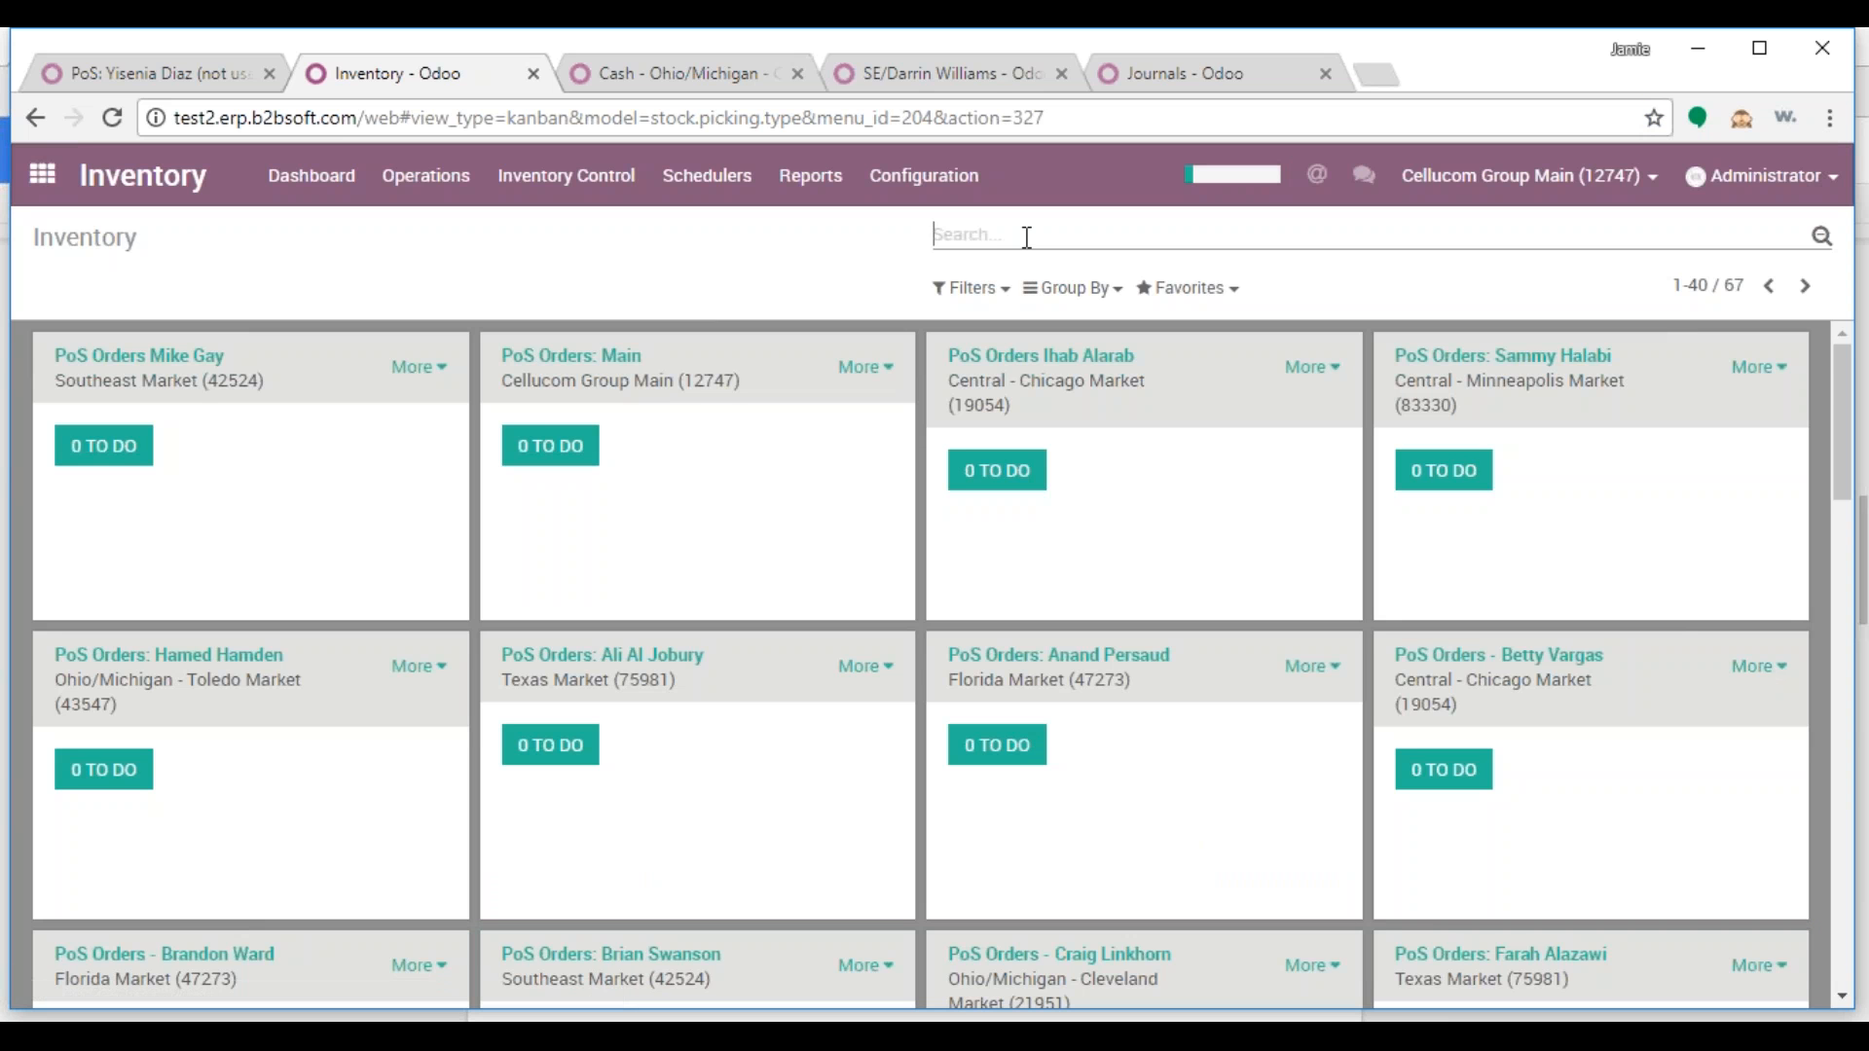
text(pos)
key(Return)
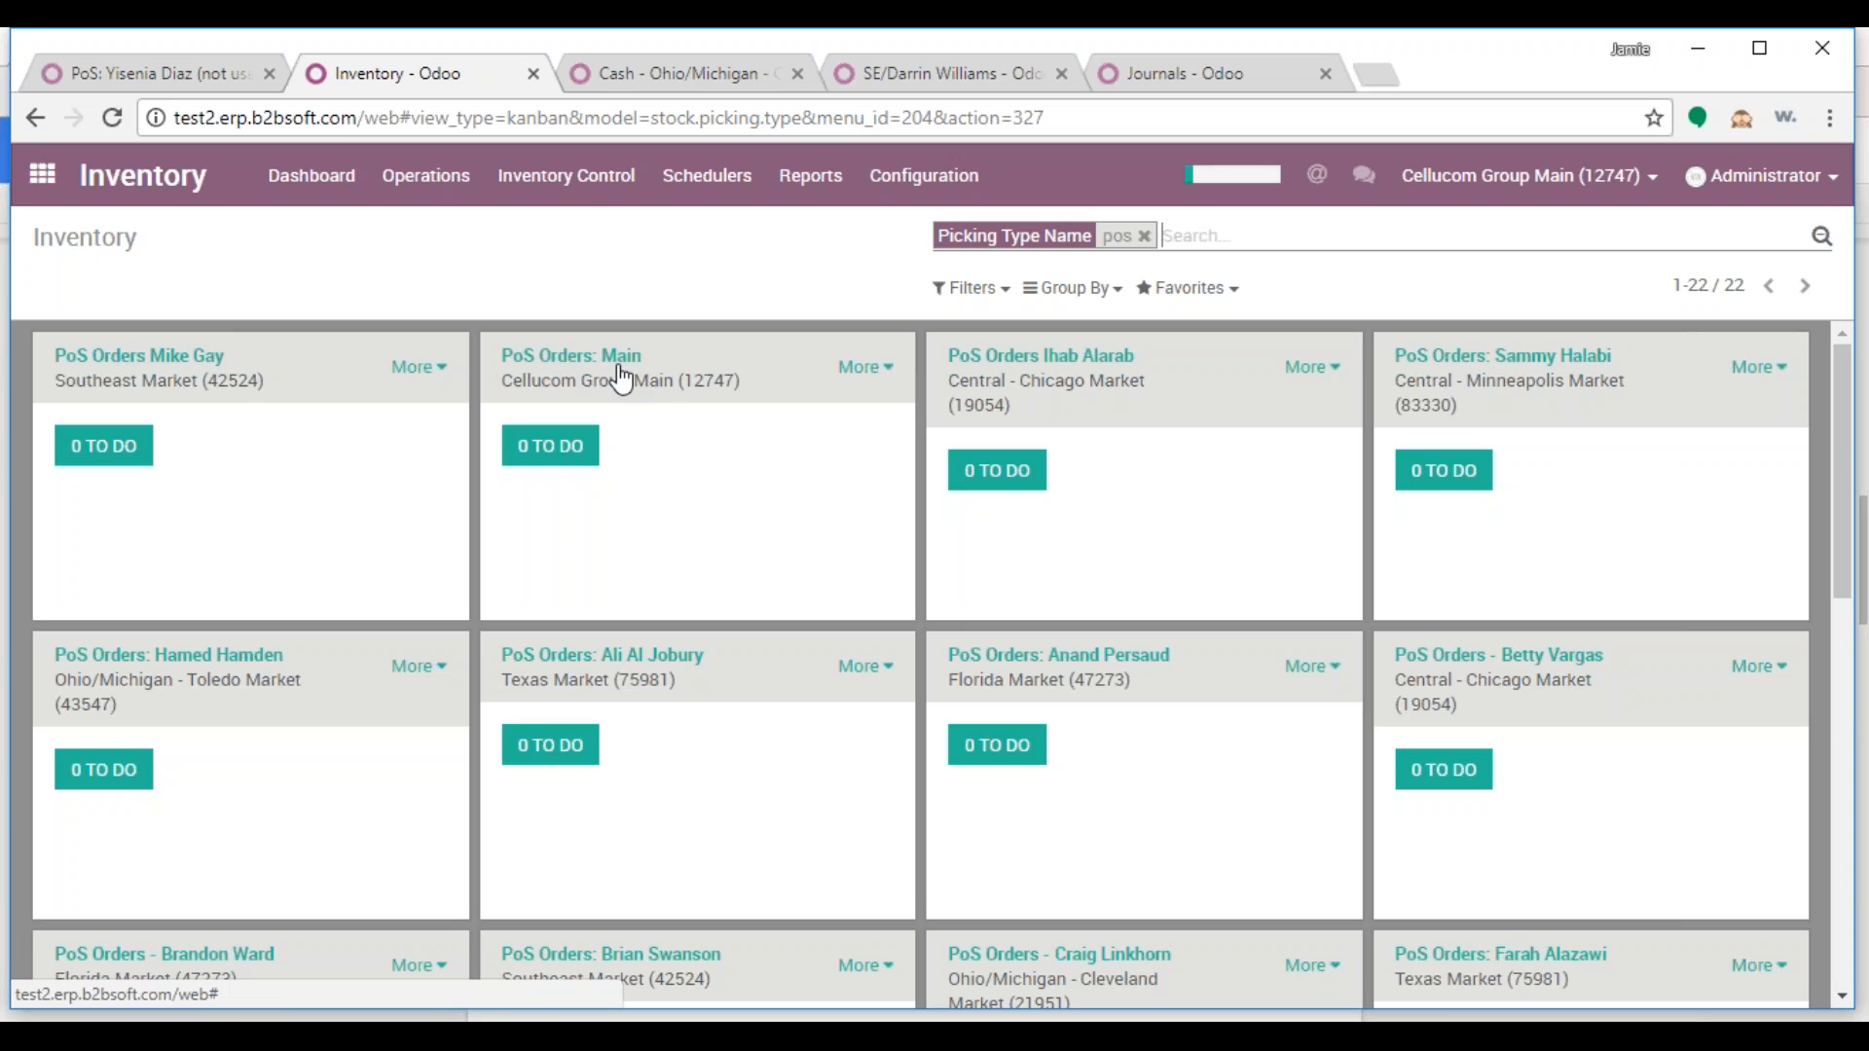
click(876, 370)
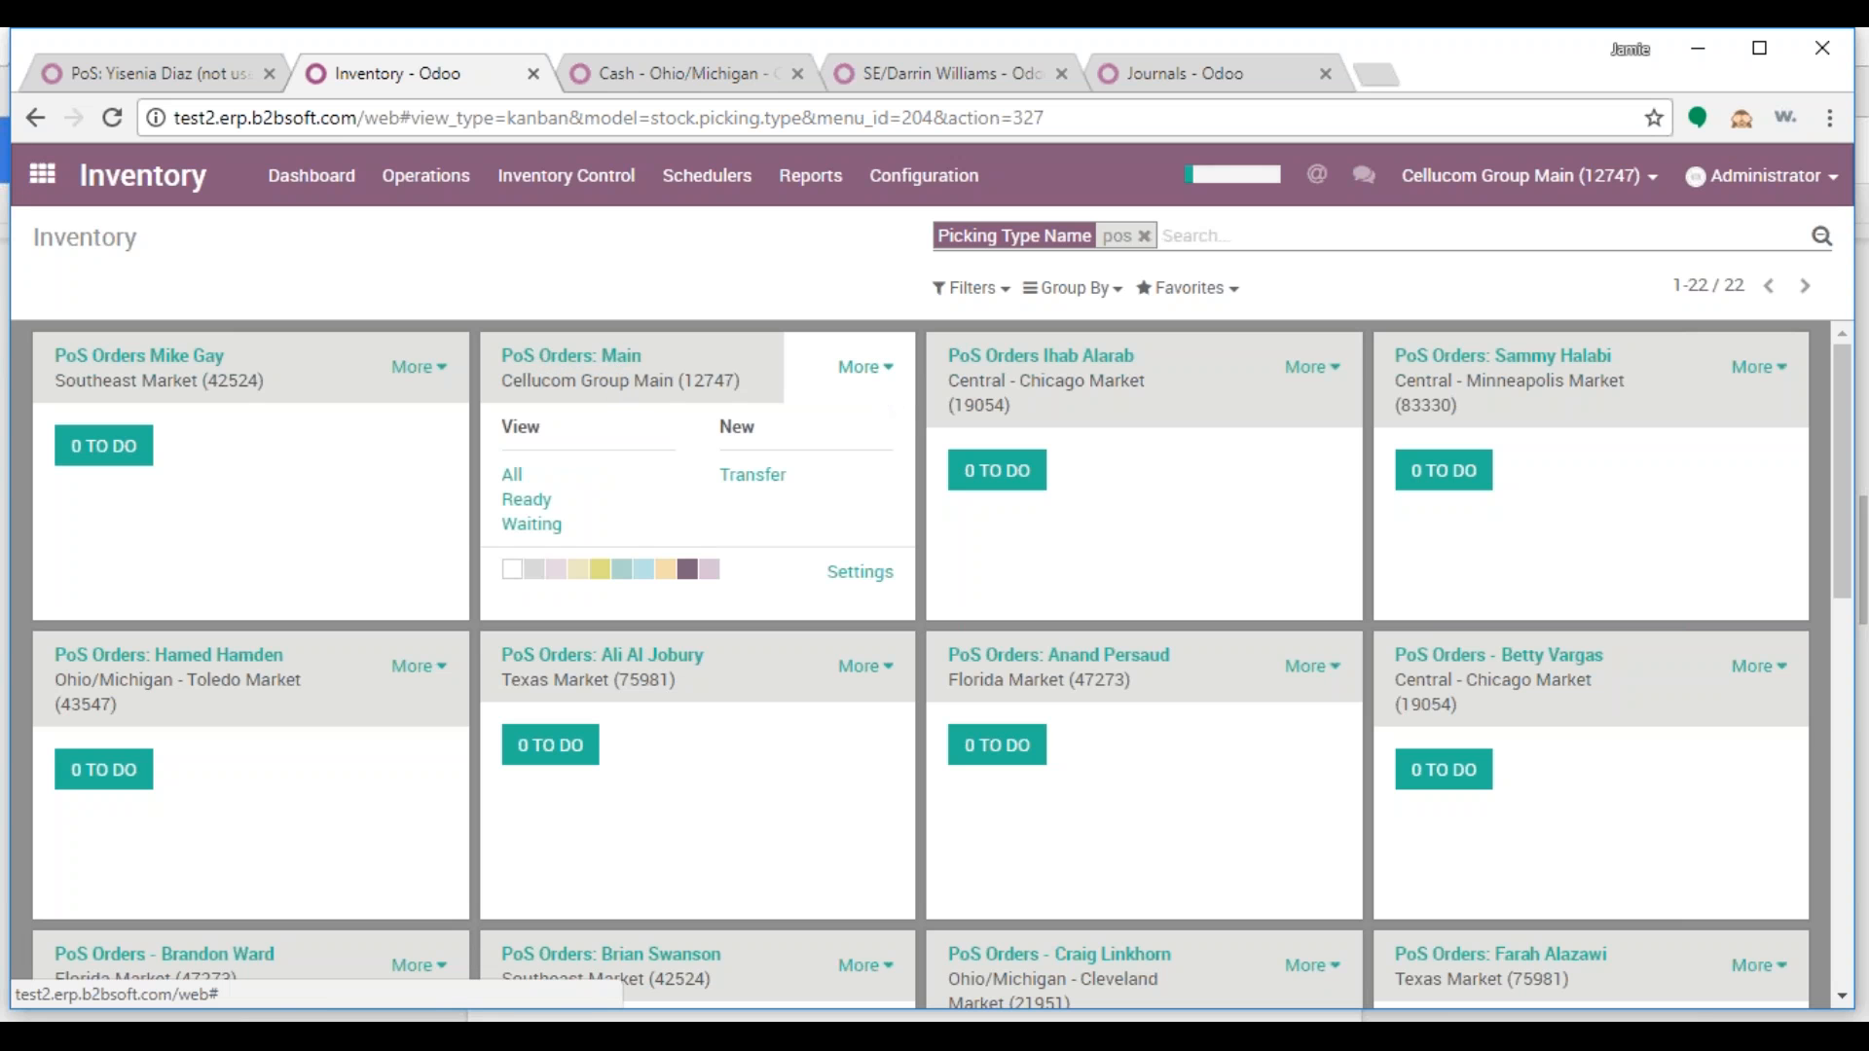
Duplicate the PoS Orders: Main operation type as a new unsaved record
click(866, 576)
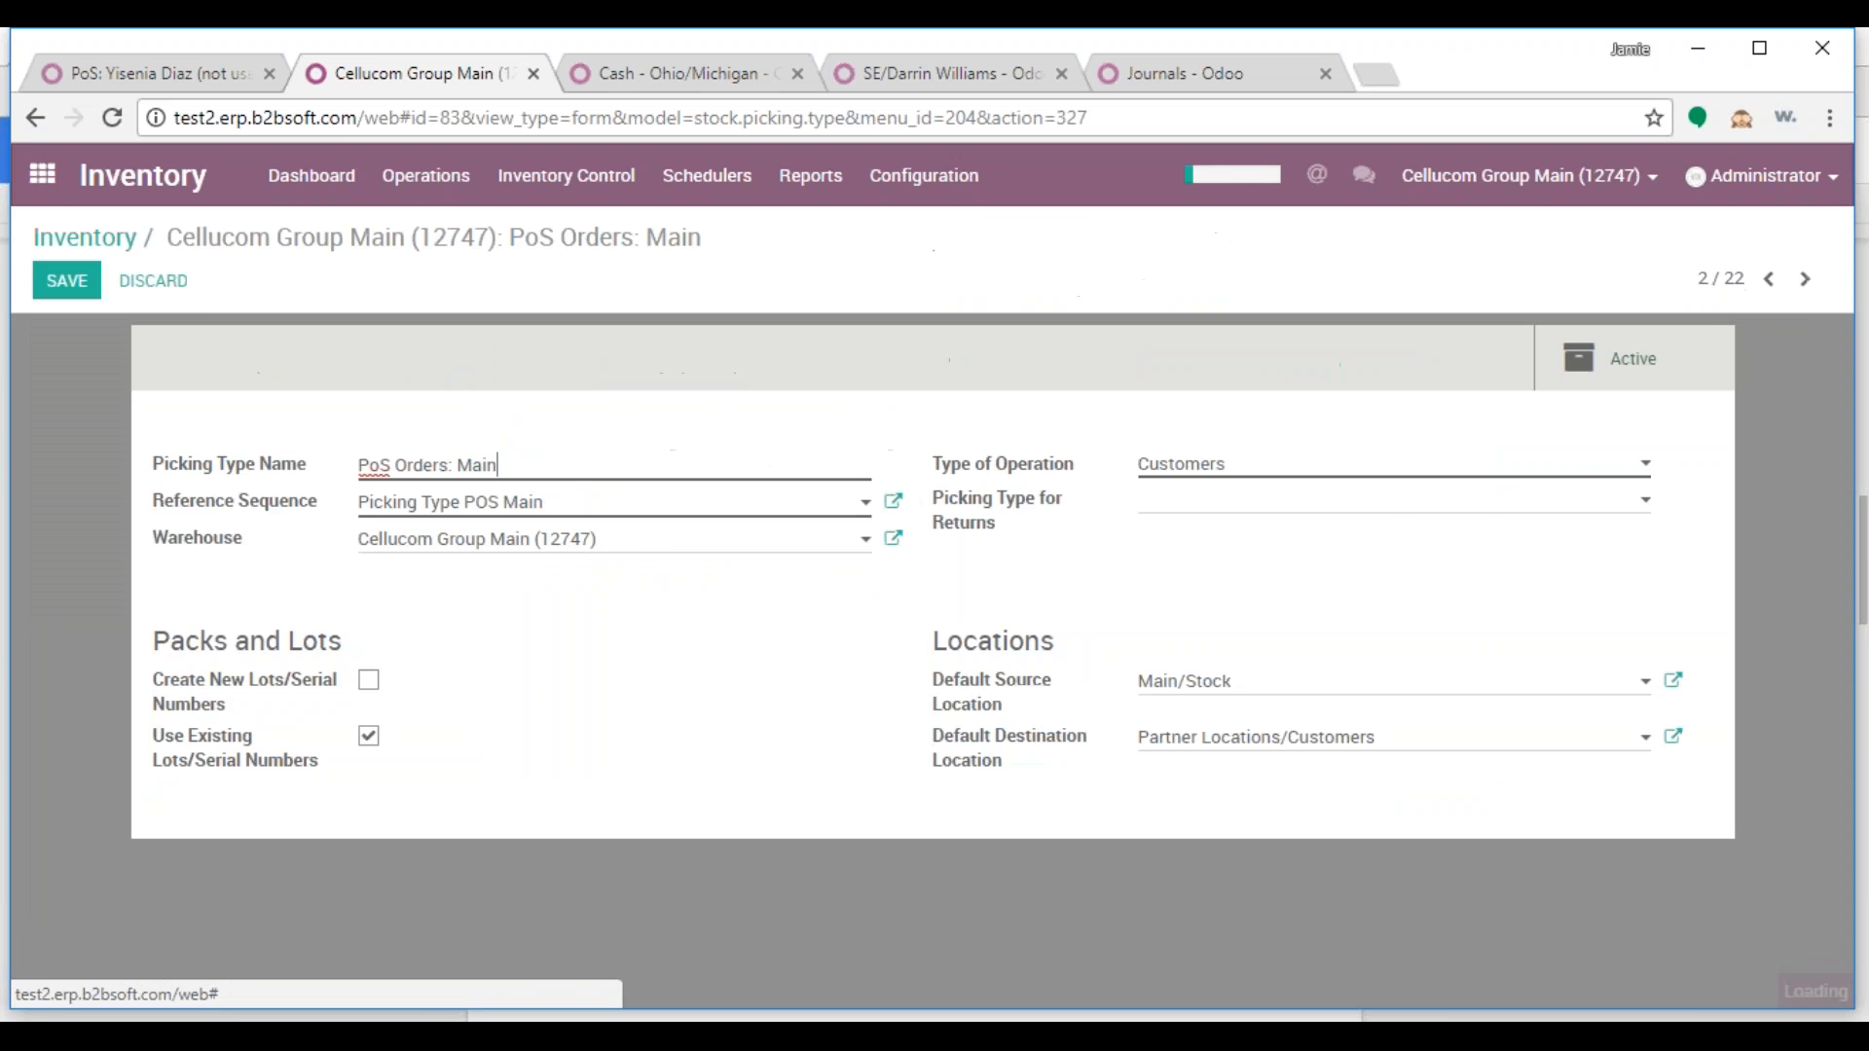
click(156, 283)
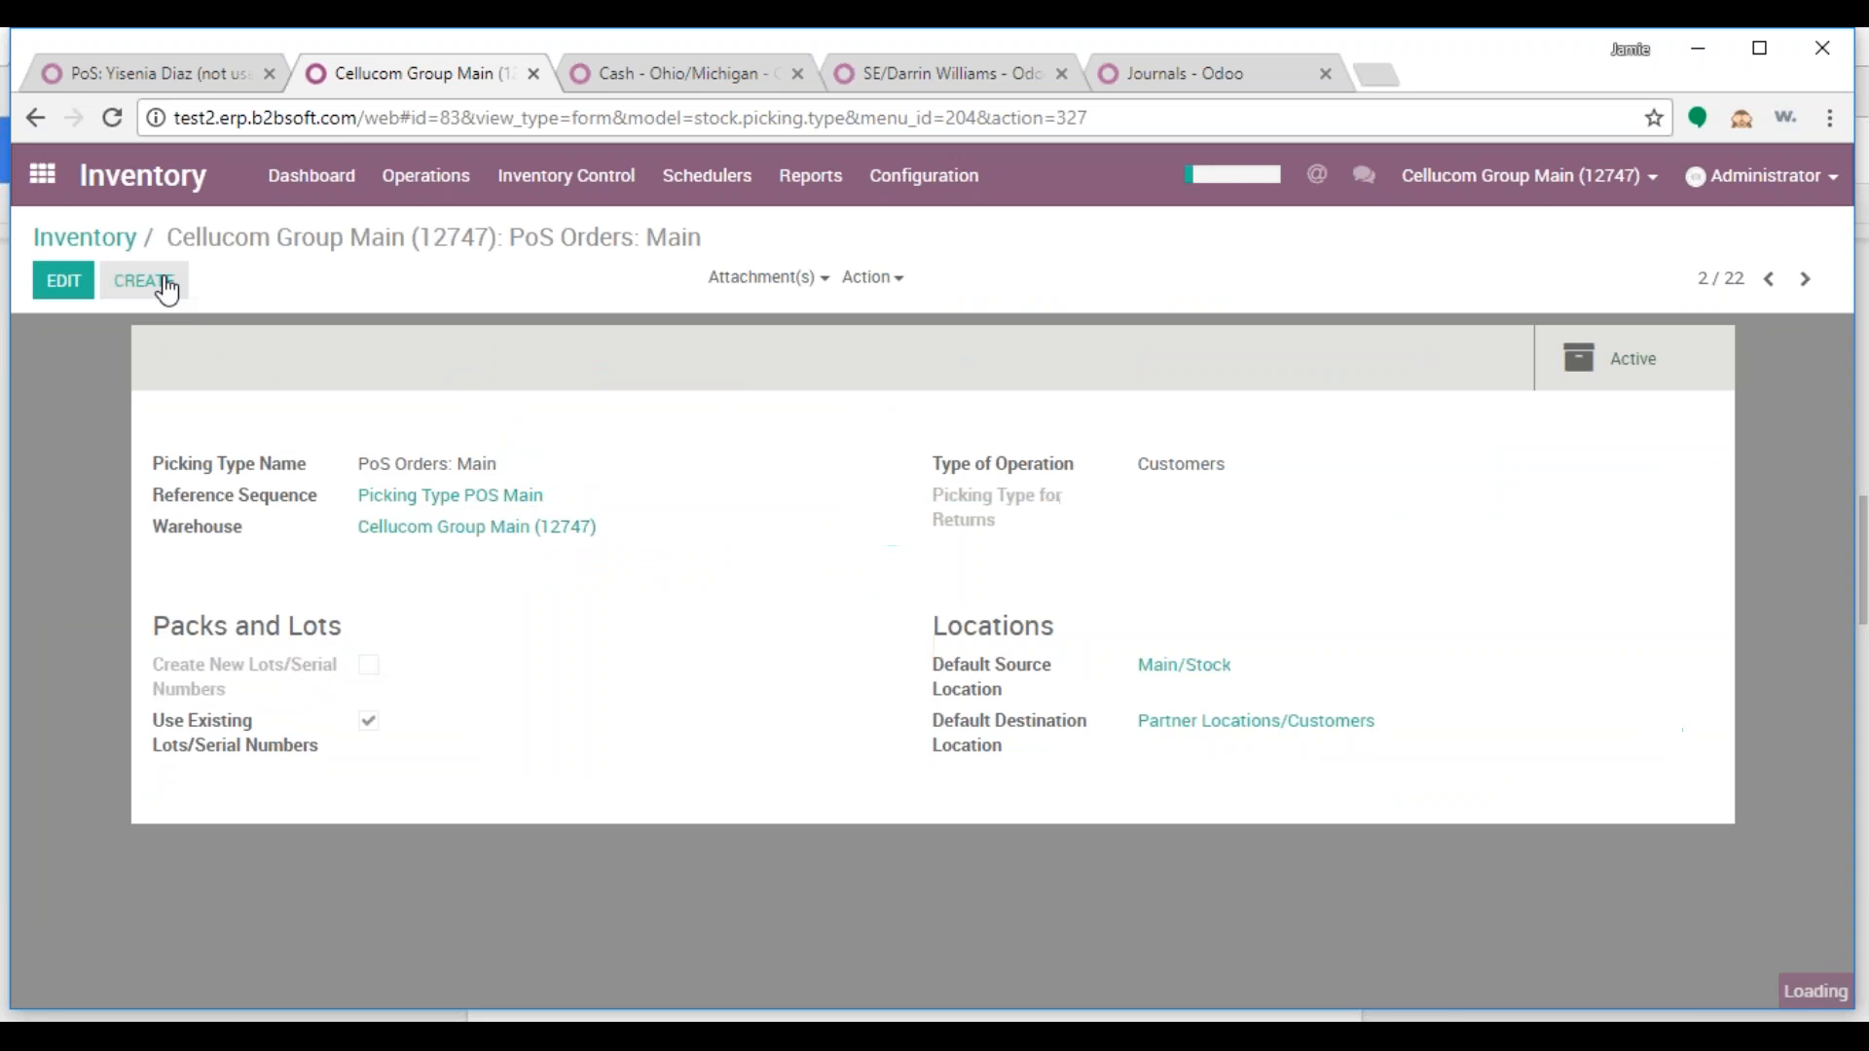
click(874, 278)
click(889, 351)
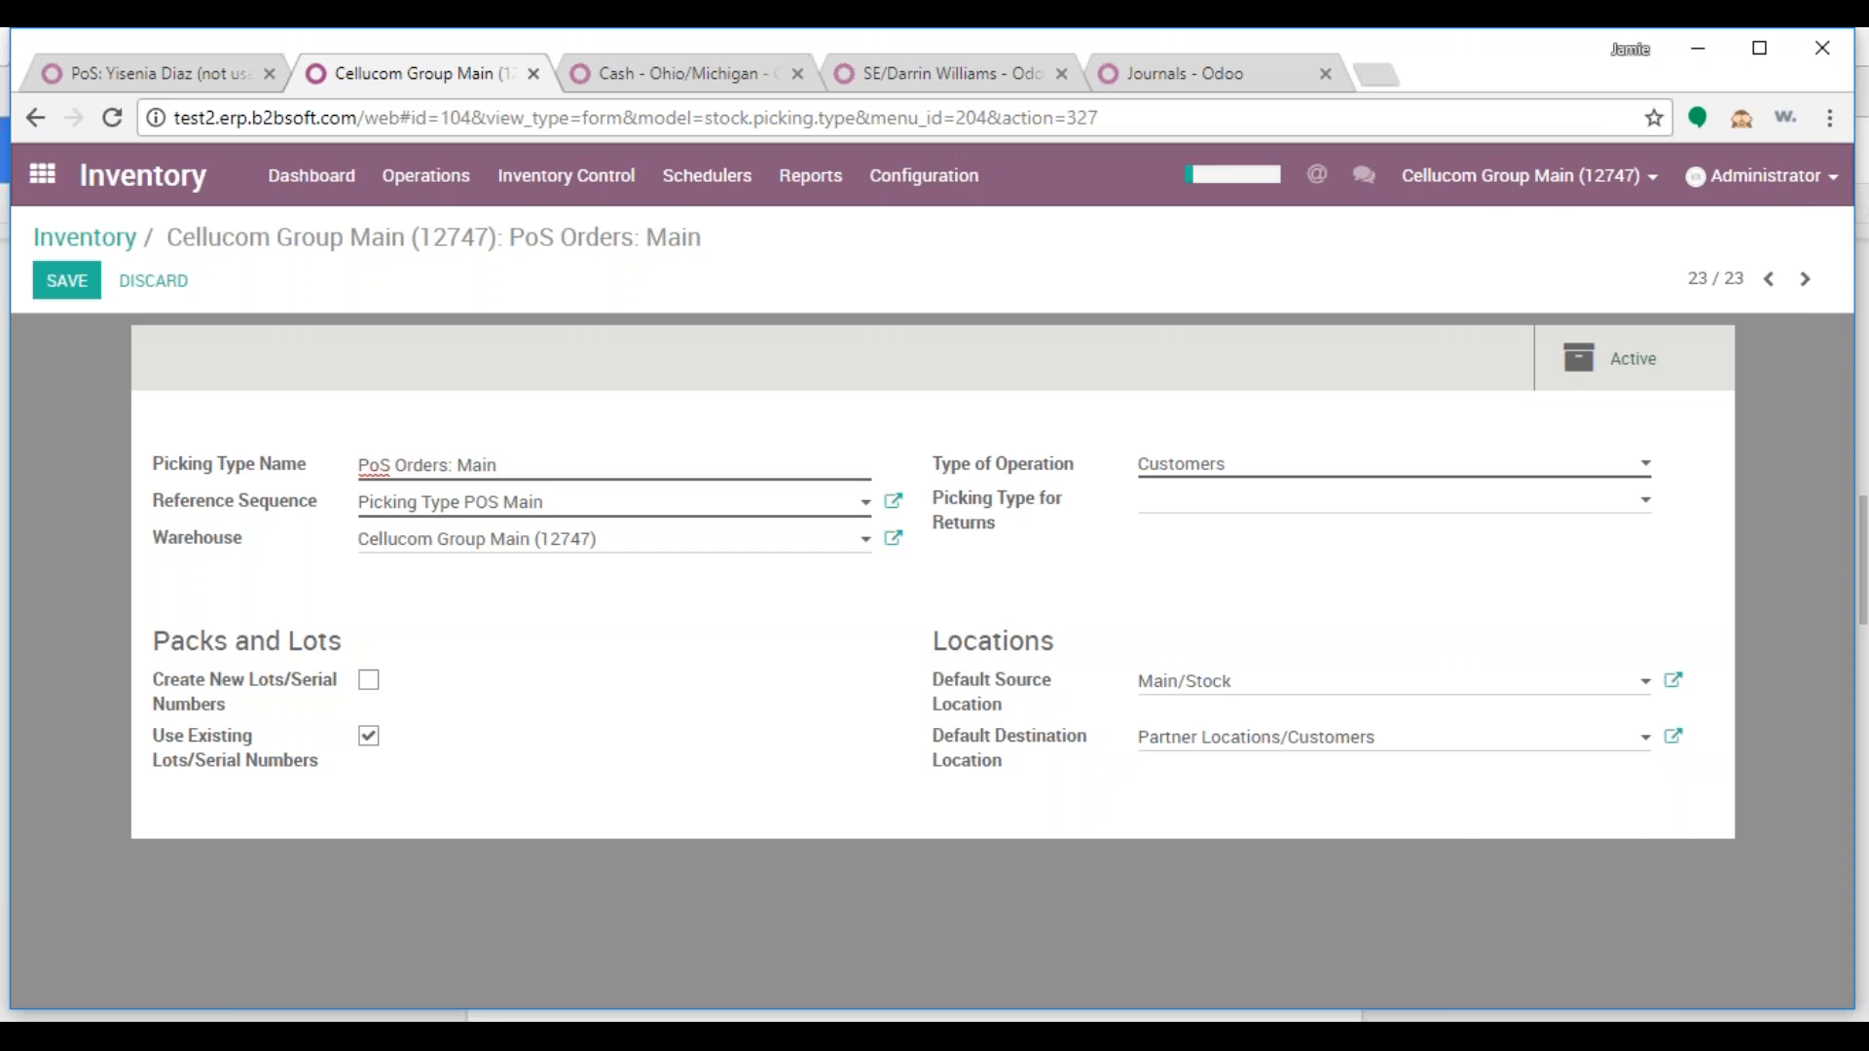
key(alt+Tab)
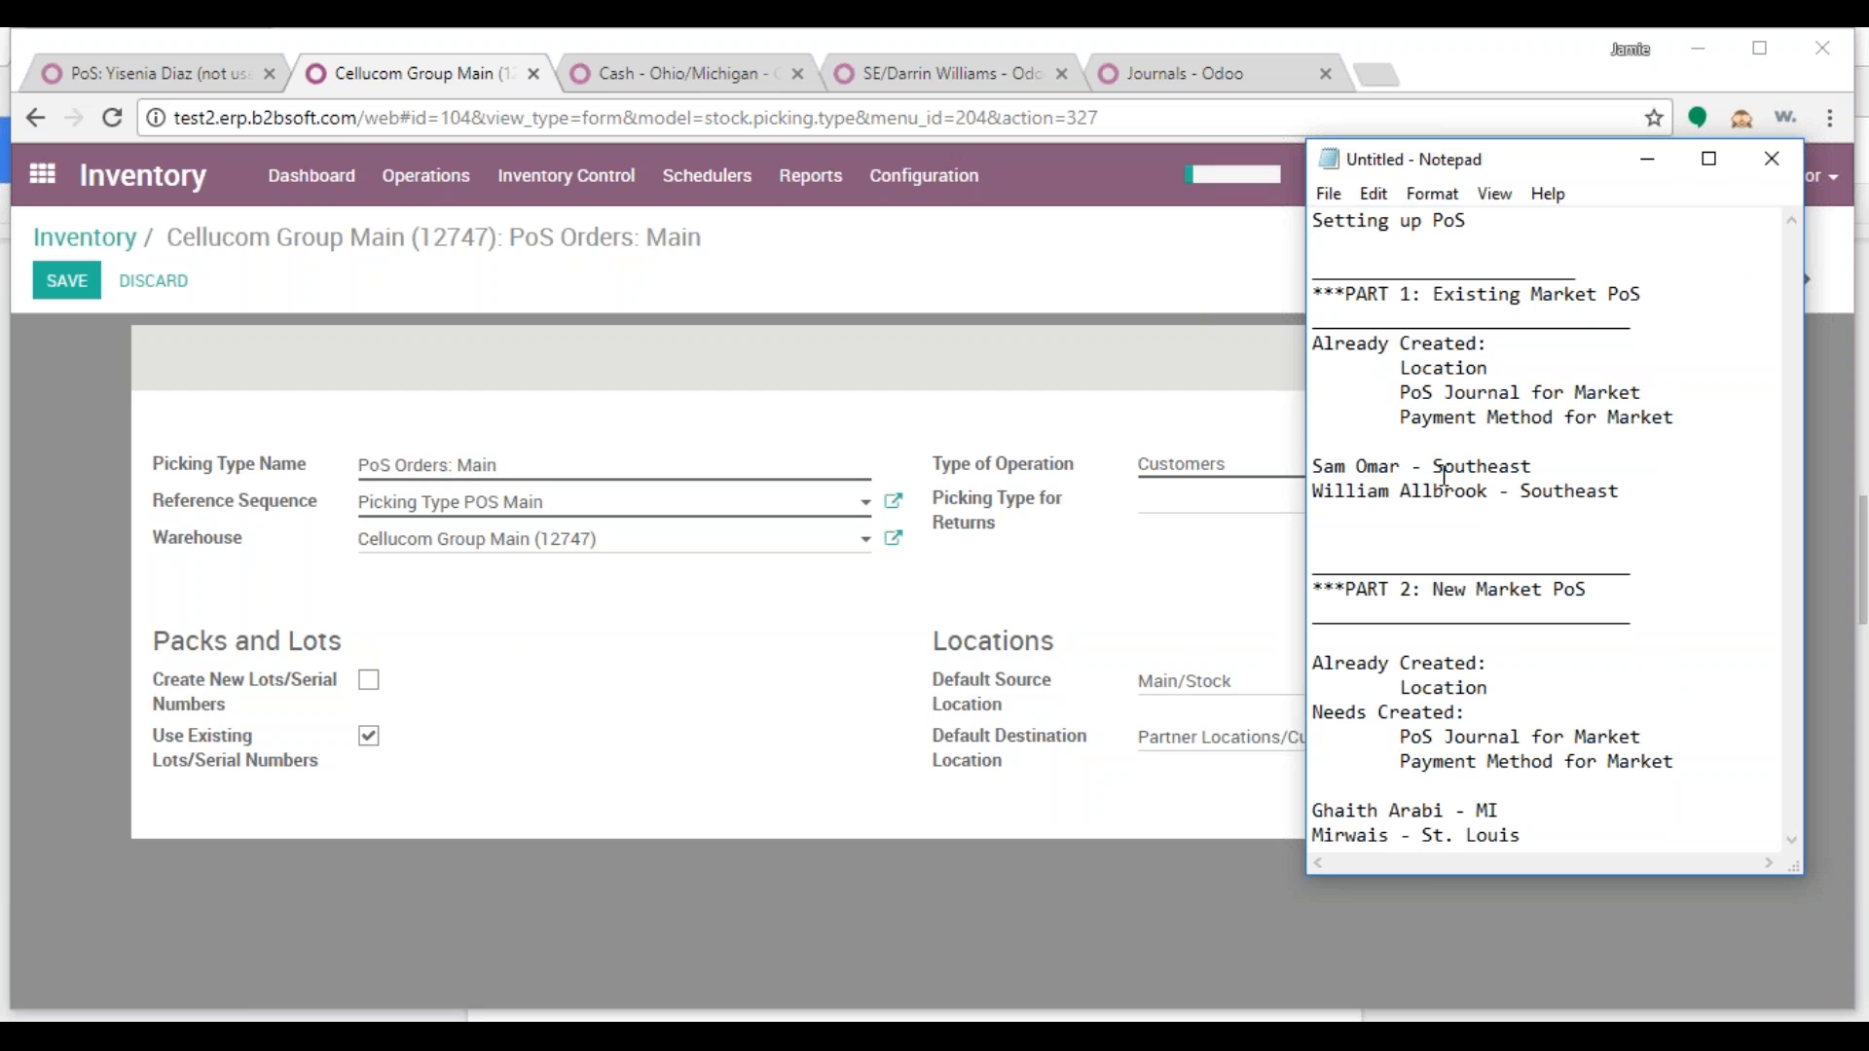
Replace 'Main' in the picking type name with the salesperson's name copied from the notes
drag(1402, 468, 1308, 468)
right_click(1361, 471)
click(1406, 553)
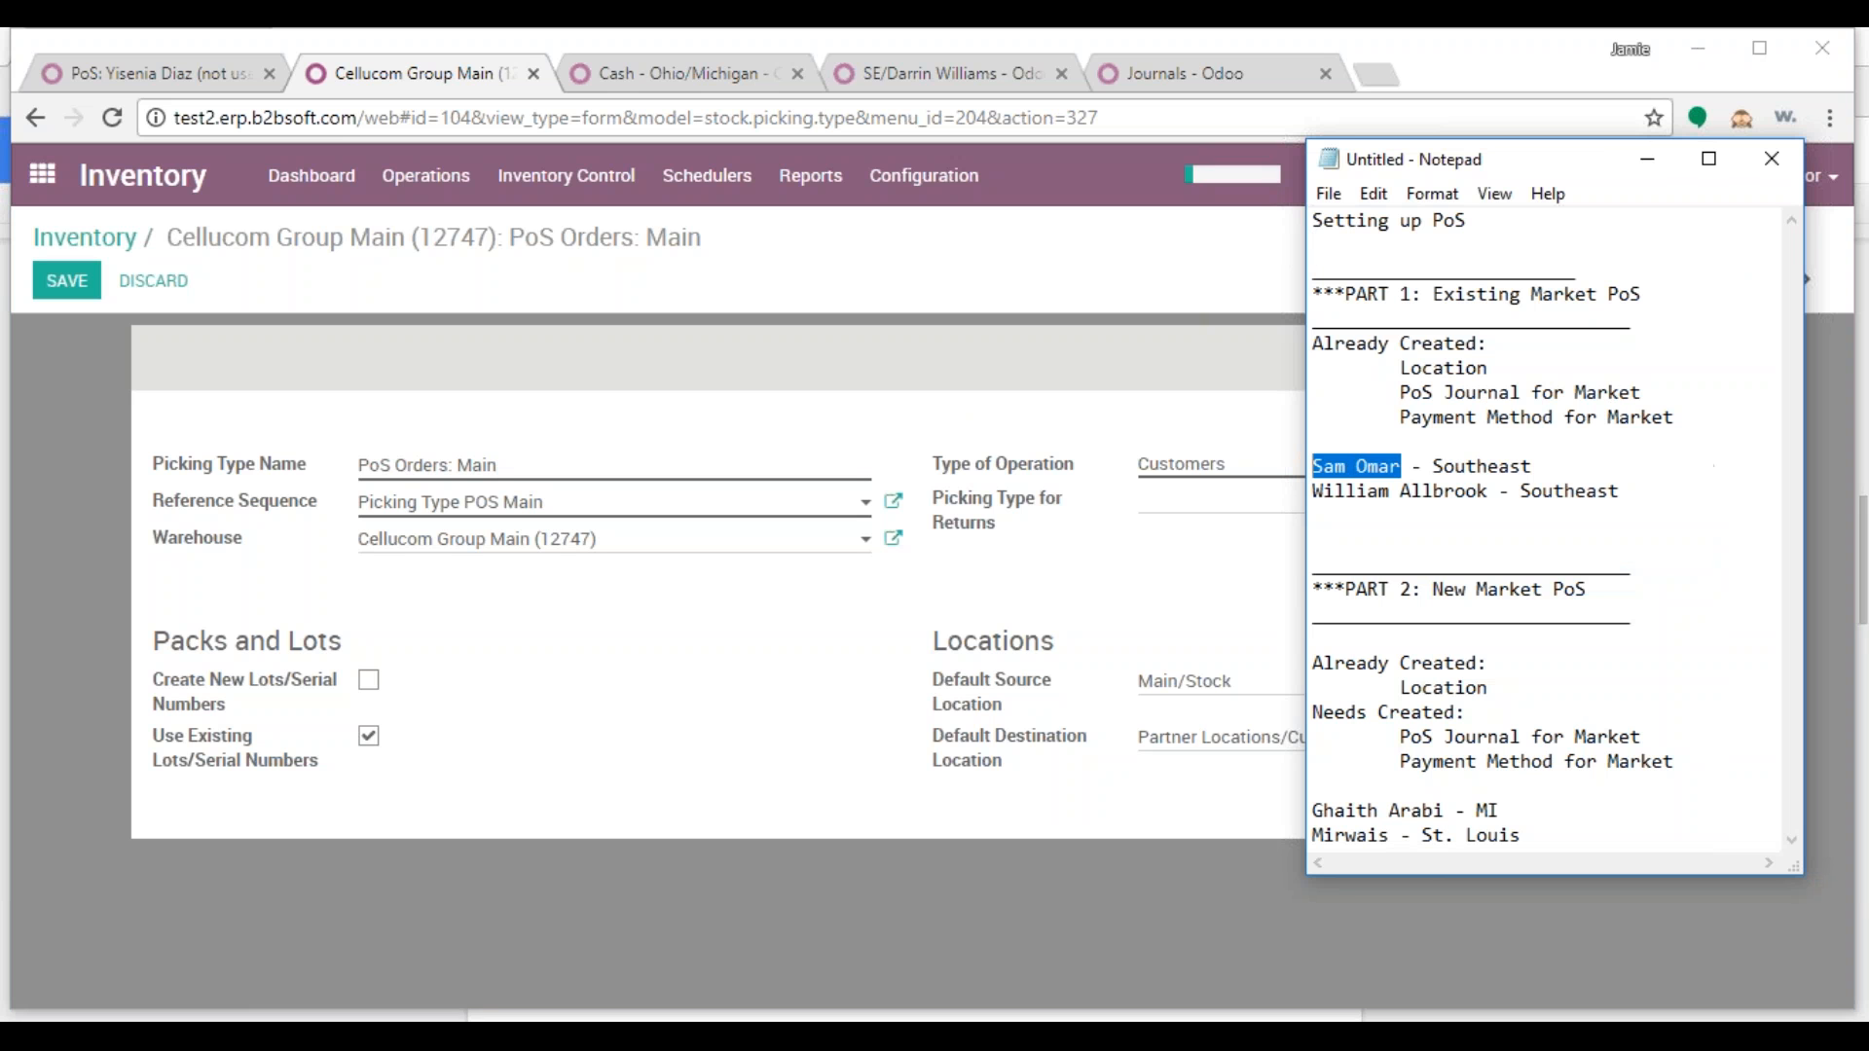
click(494, 477)
double_click(492, 469)
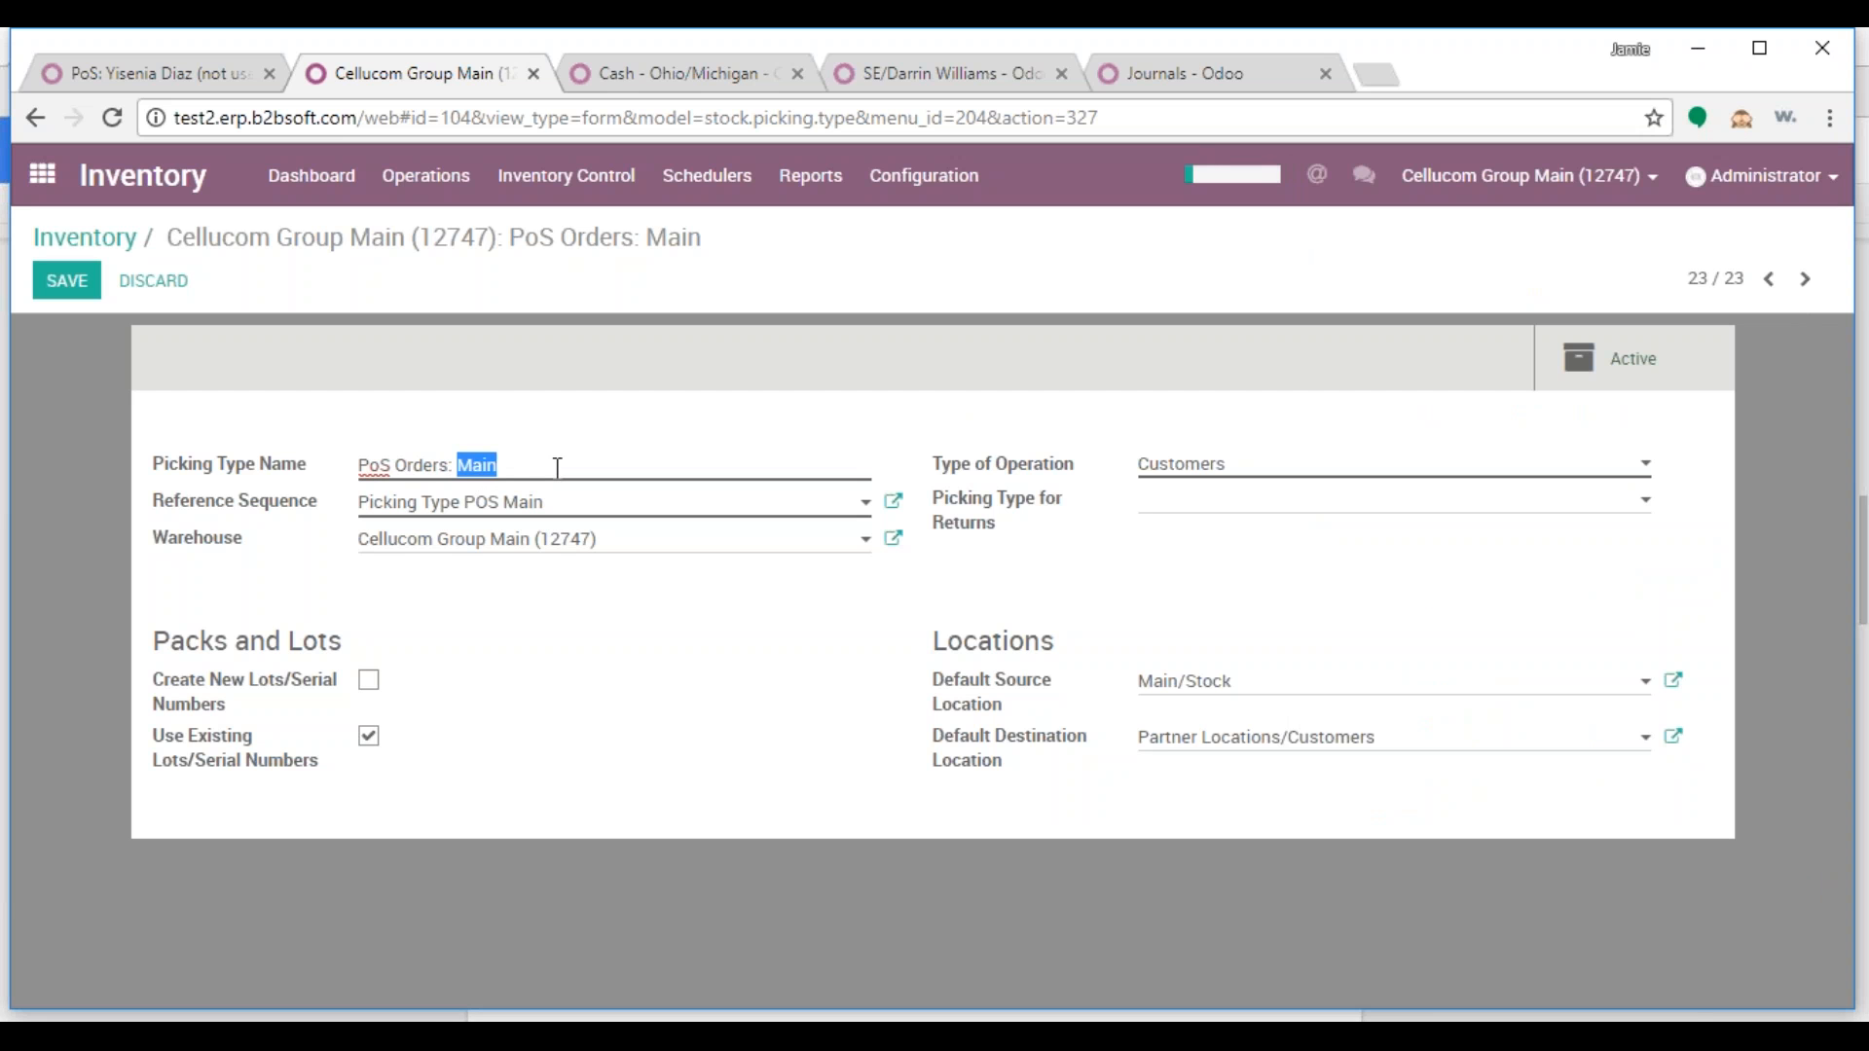
key(ctrl+v)
Set the picking type's warehouse to Southeast Market (42524)
drag(600, 542, 312, 562)
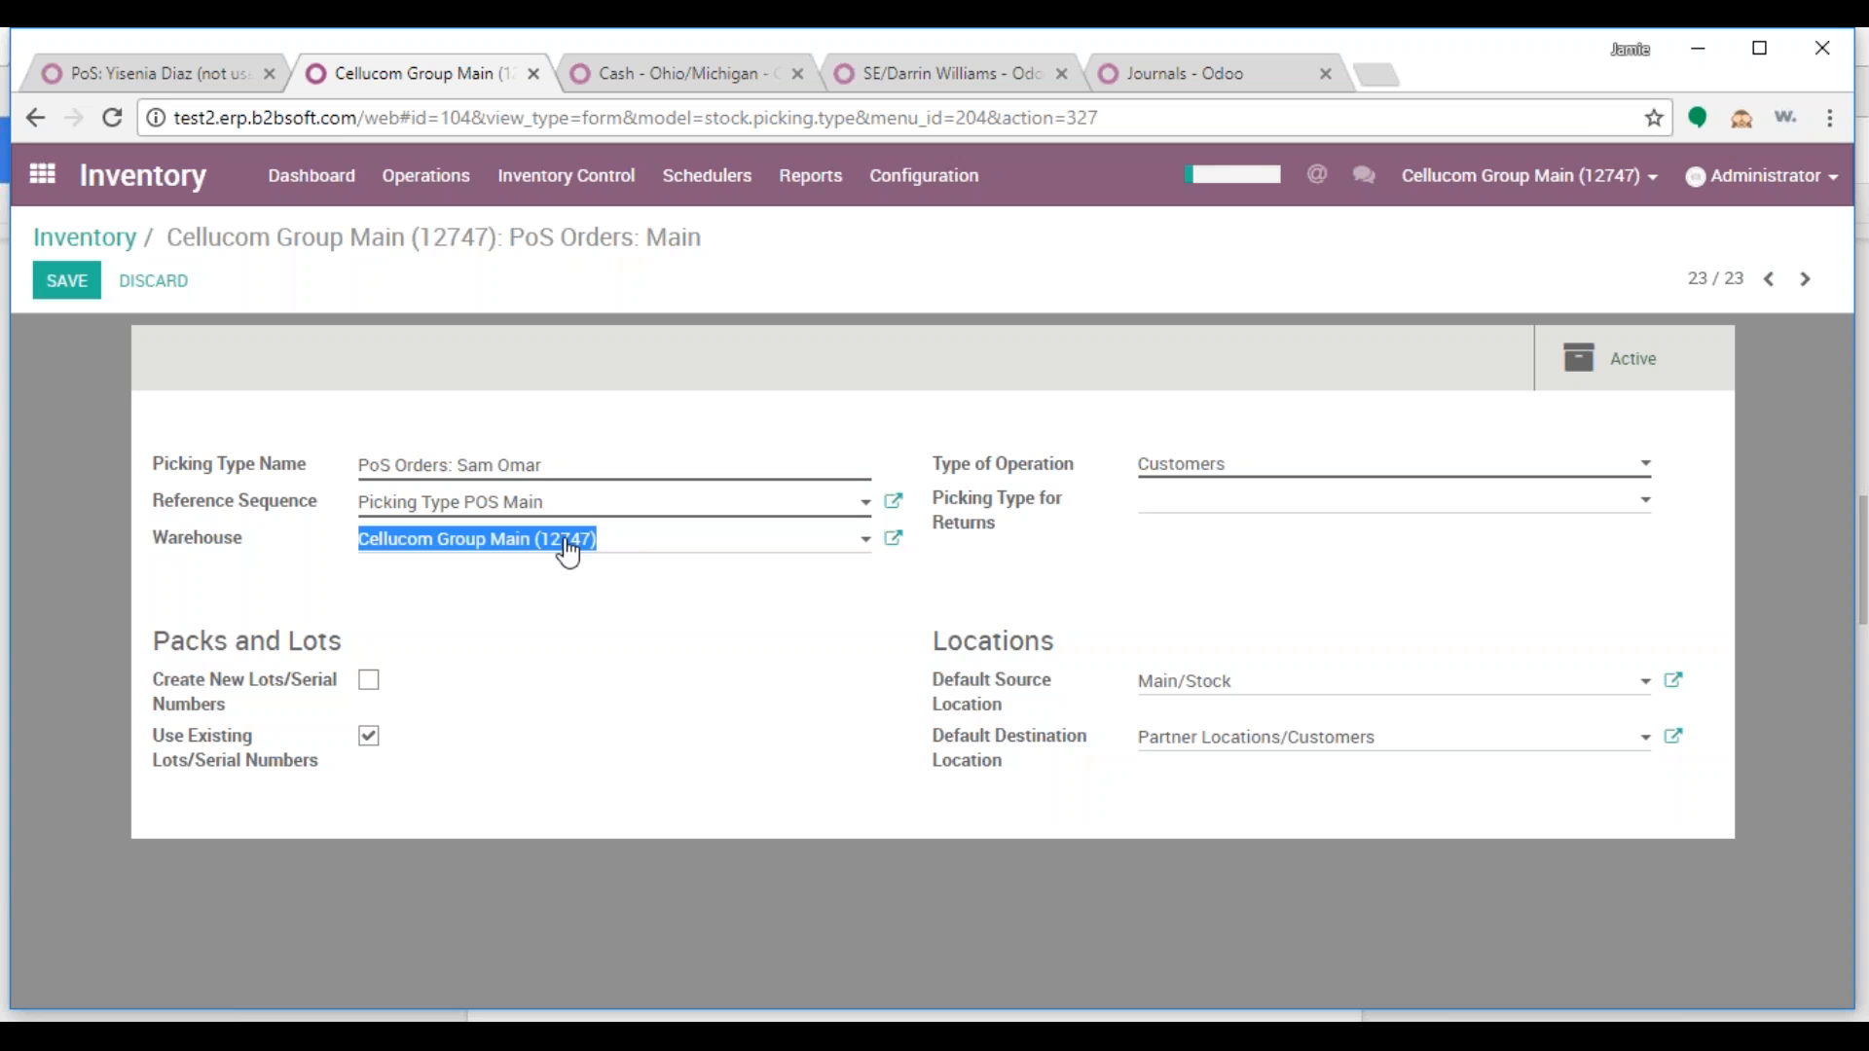
text(425)
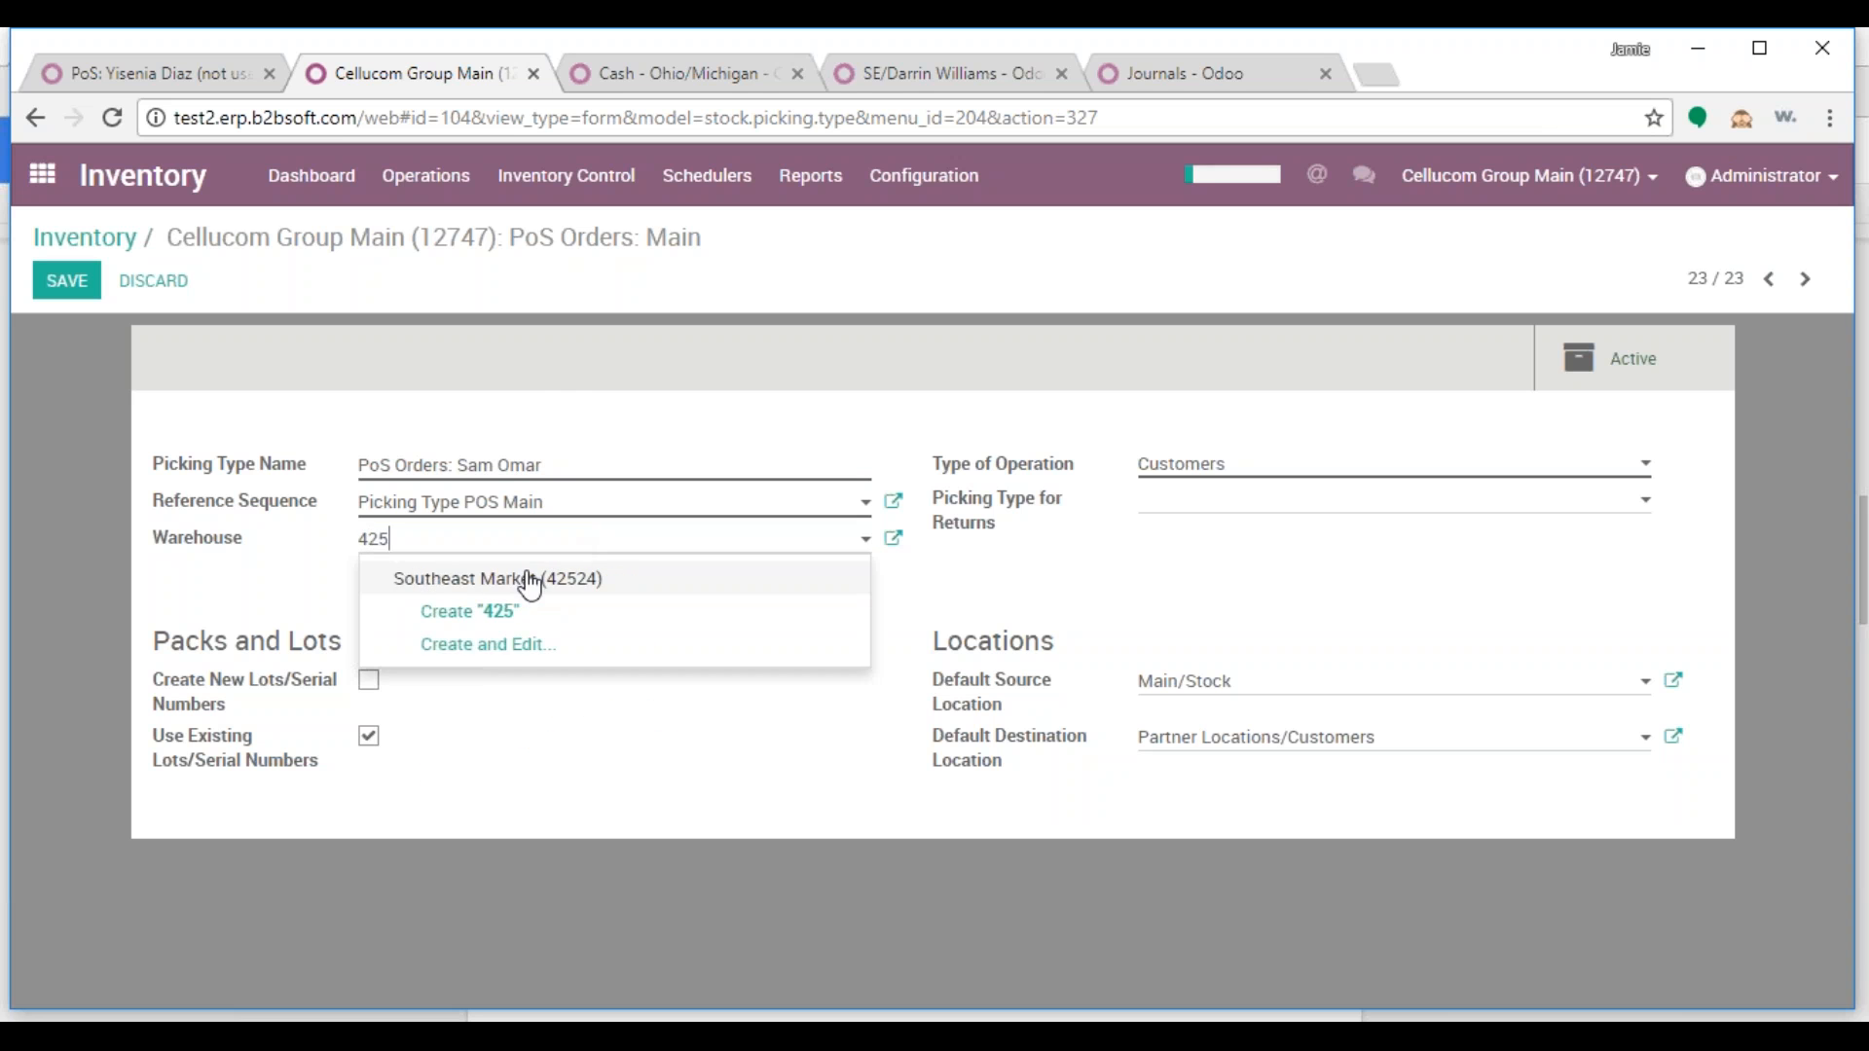
click(526, 578)
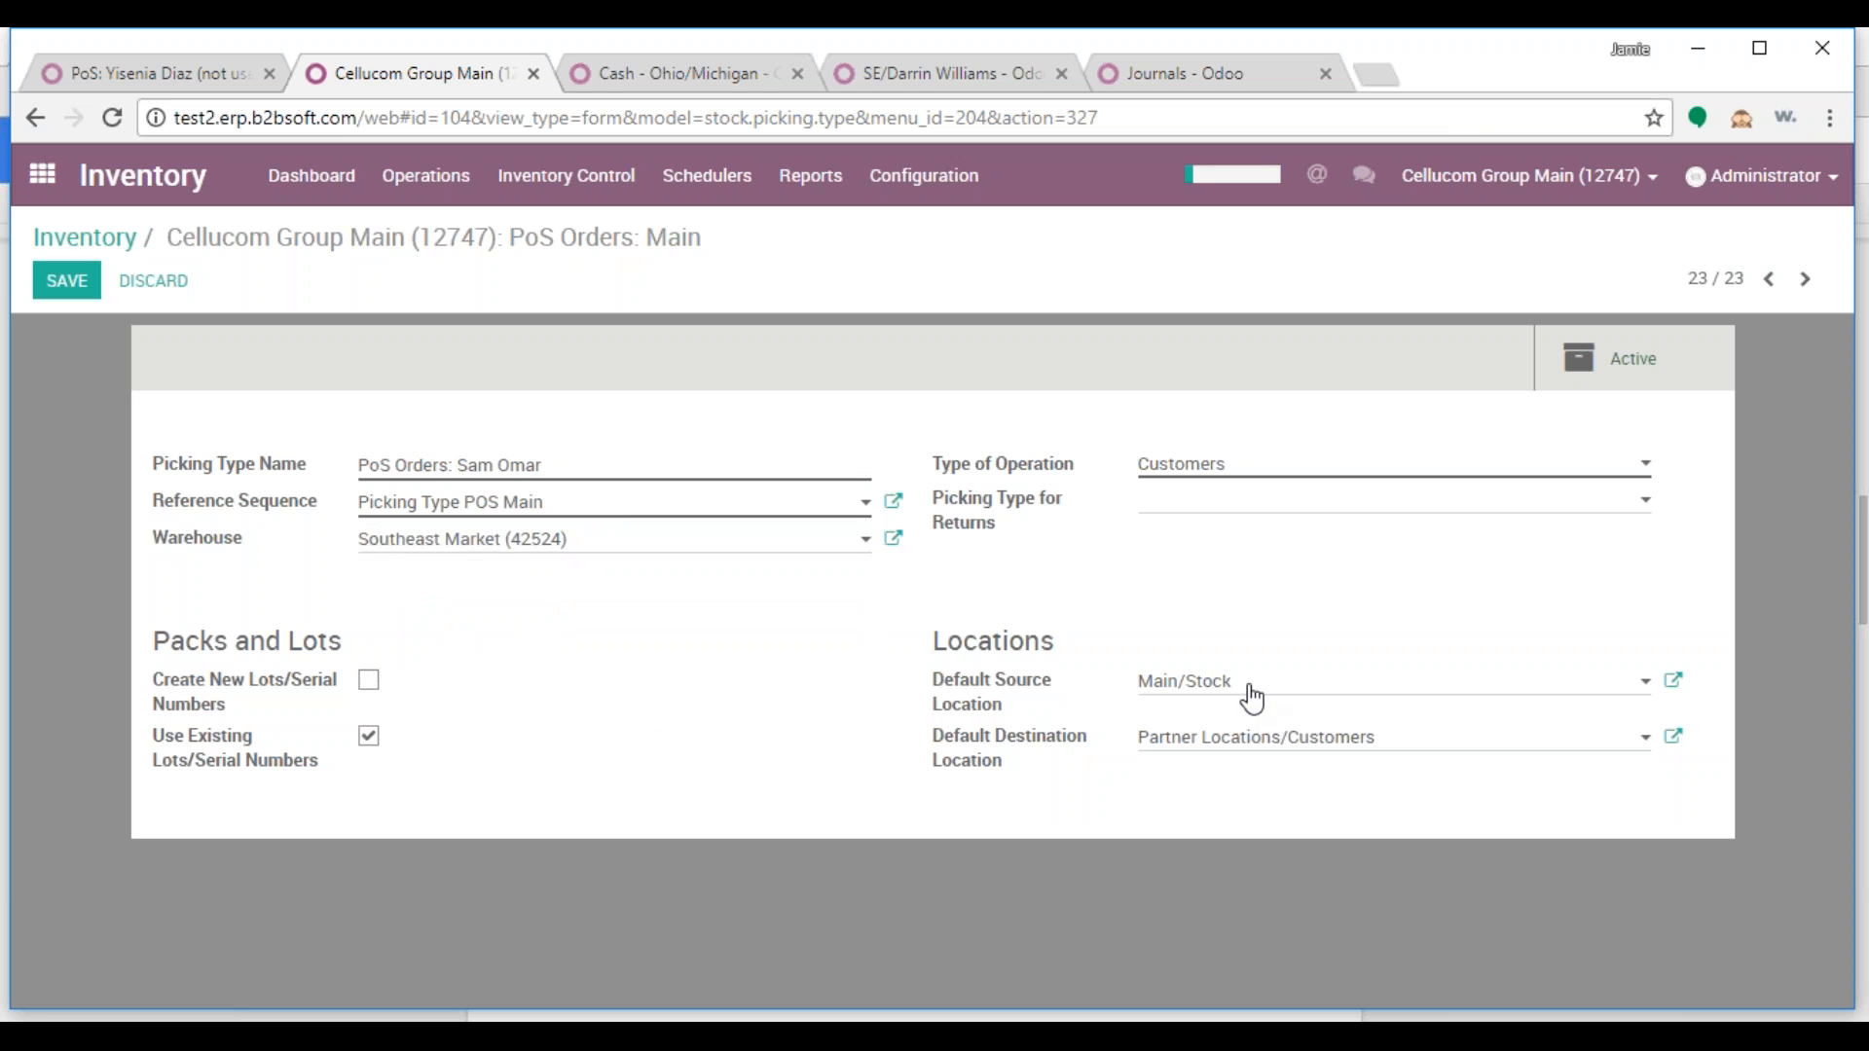
click(1190, 684)
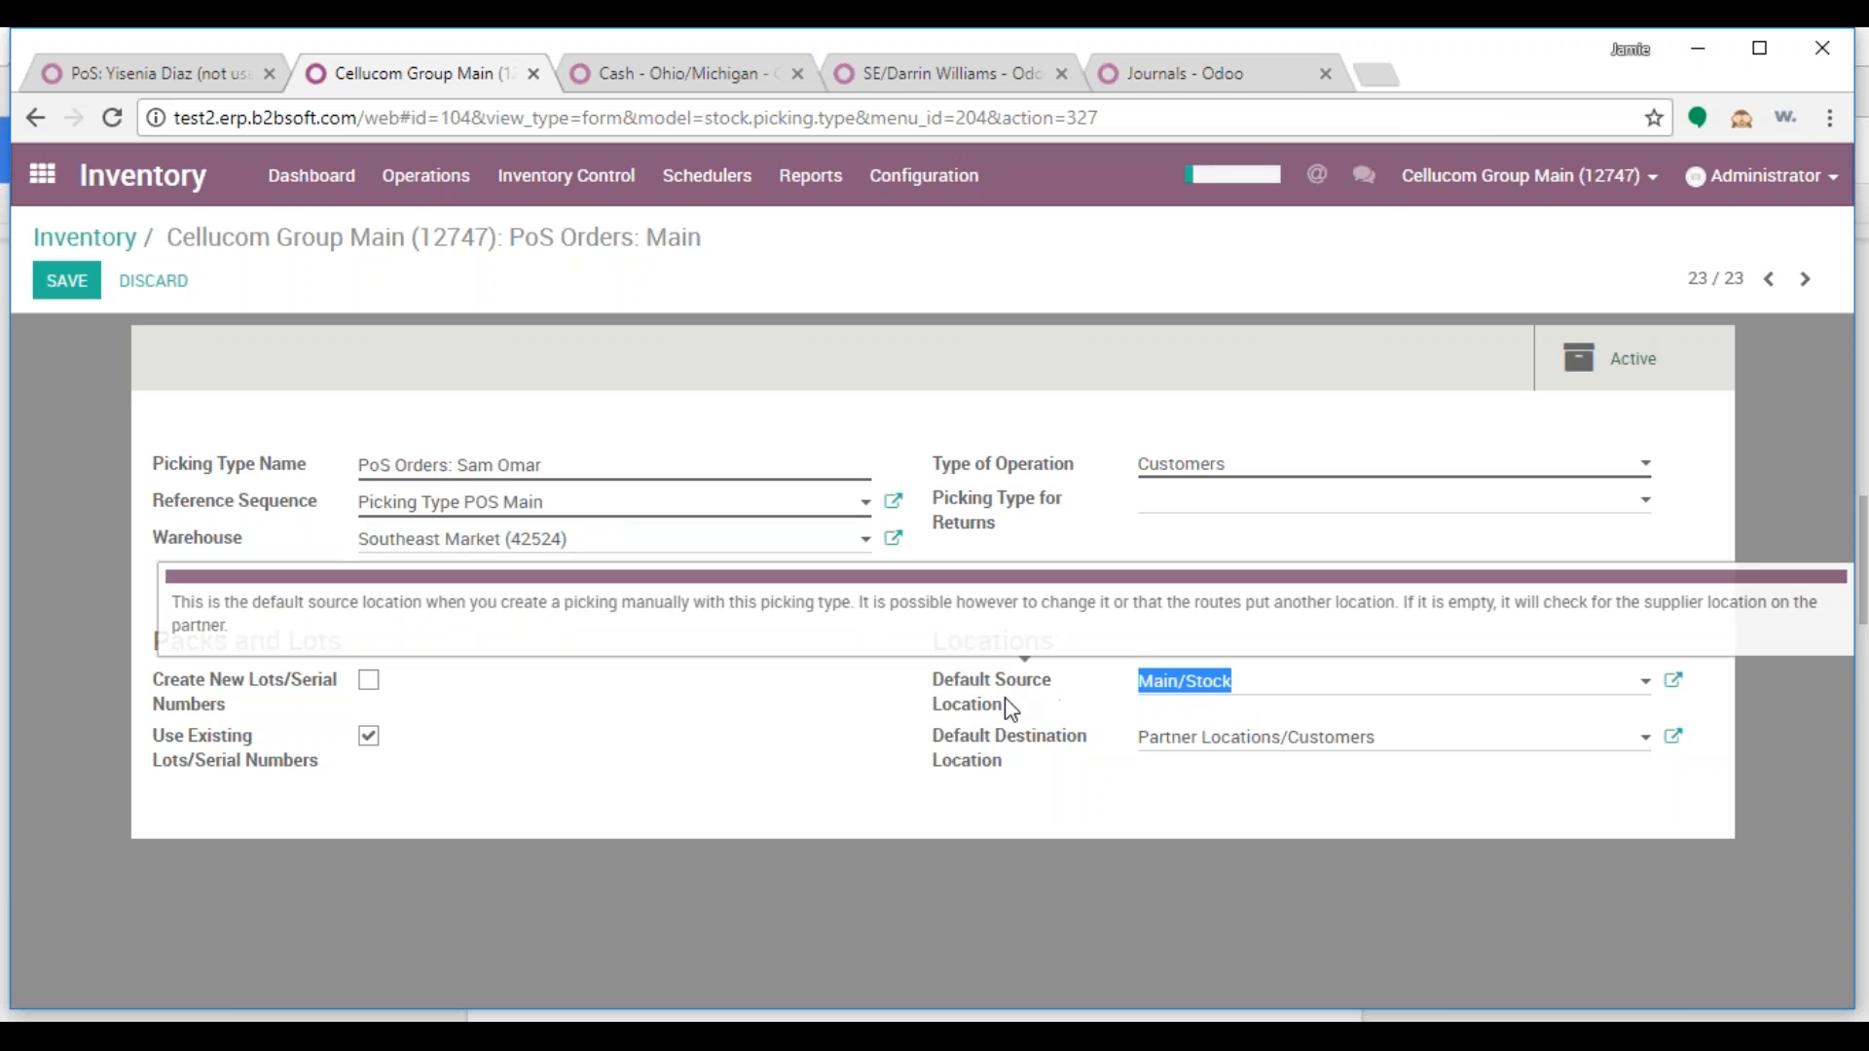
Set the default source location to the salesperson's SE location and save the picking type
text(sam)
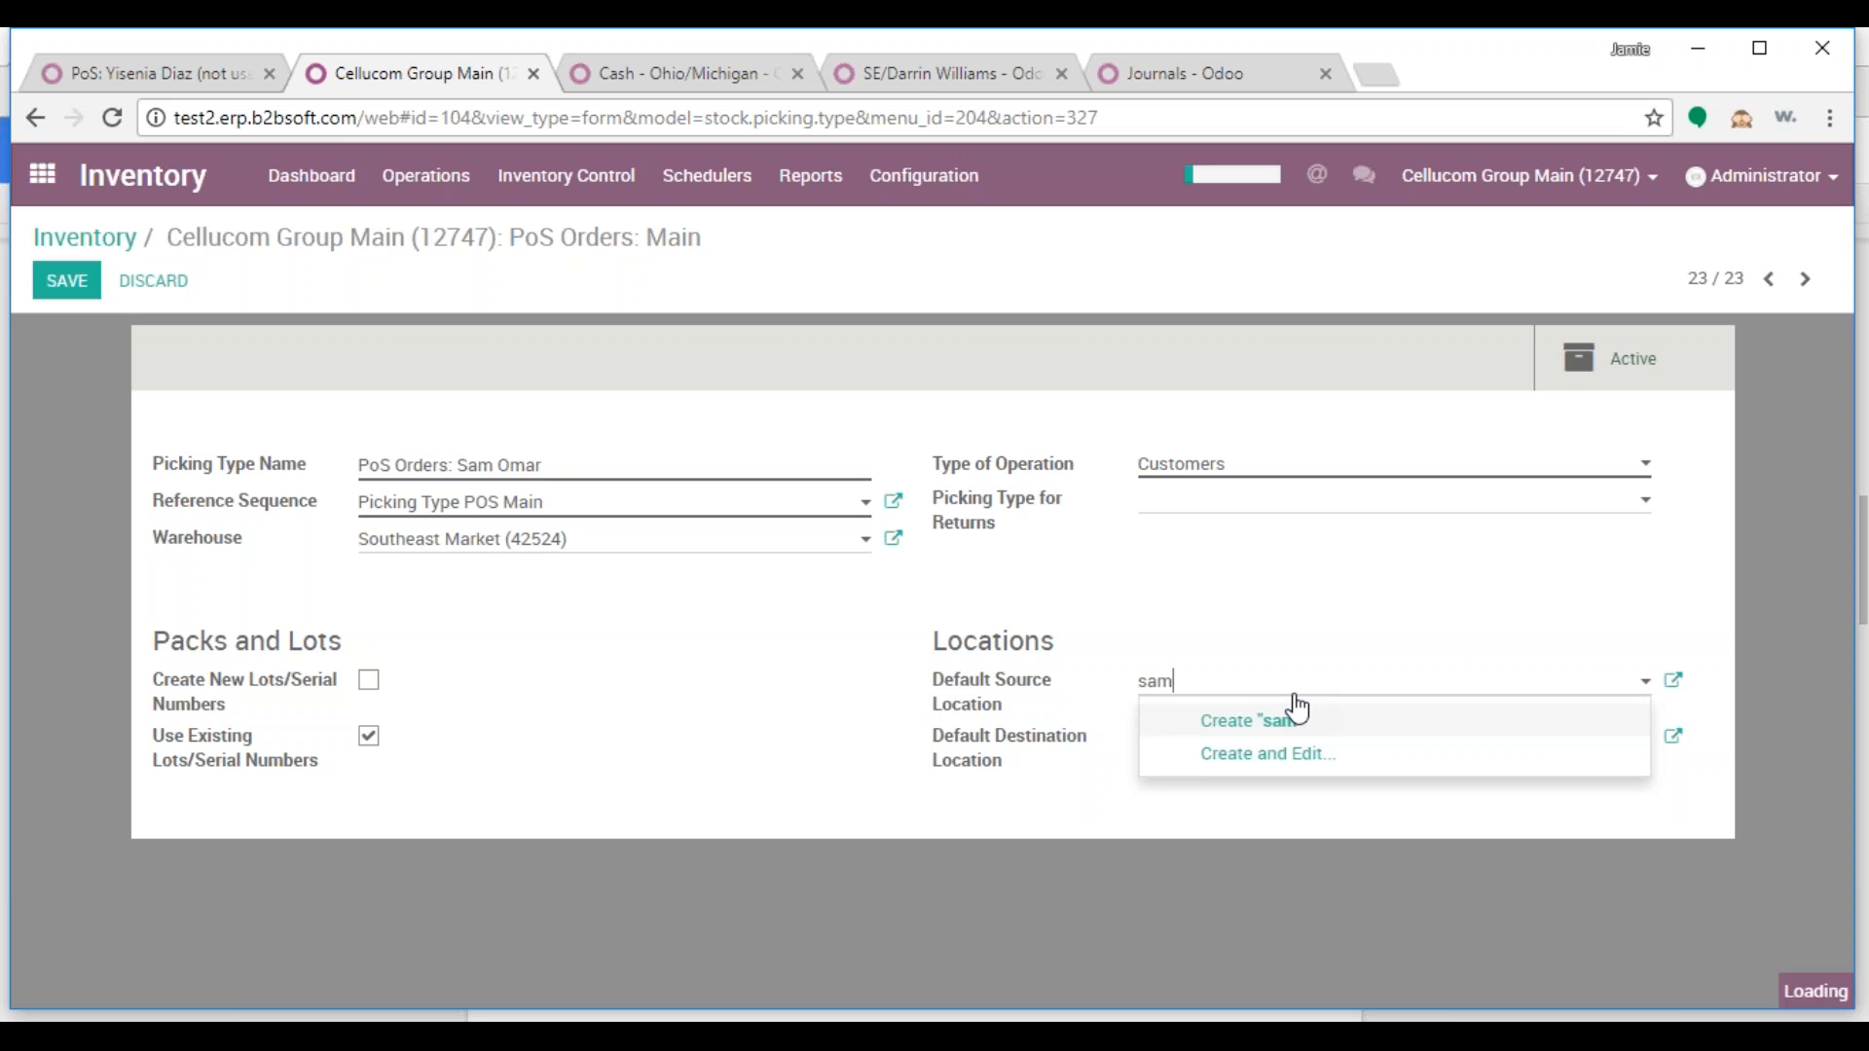
key(BackSpace)
key(BackSpace)
key(BackSpace)
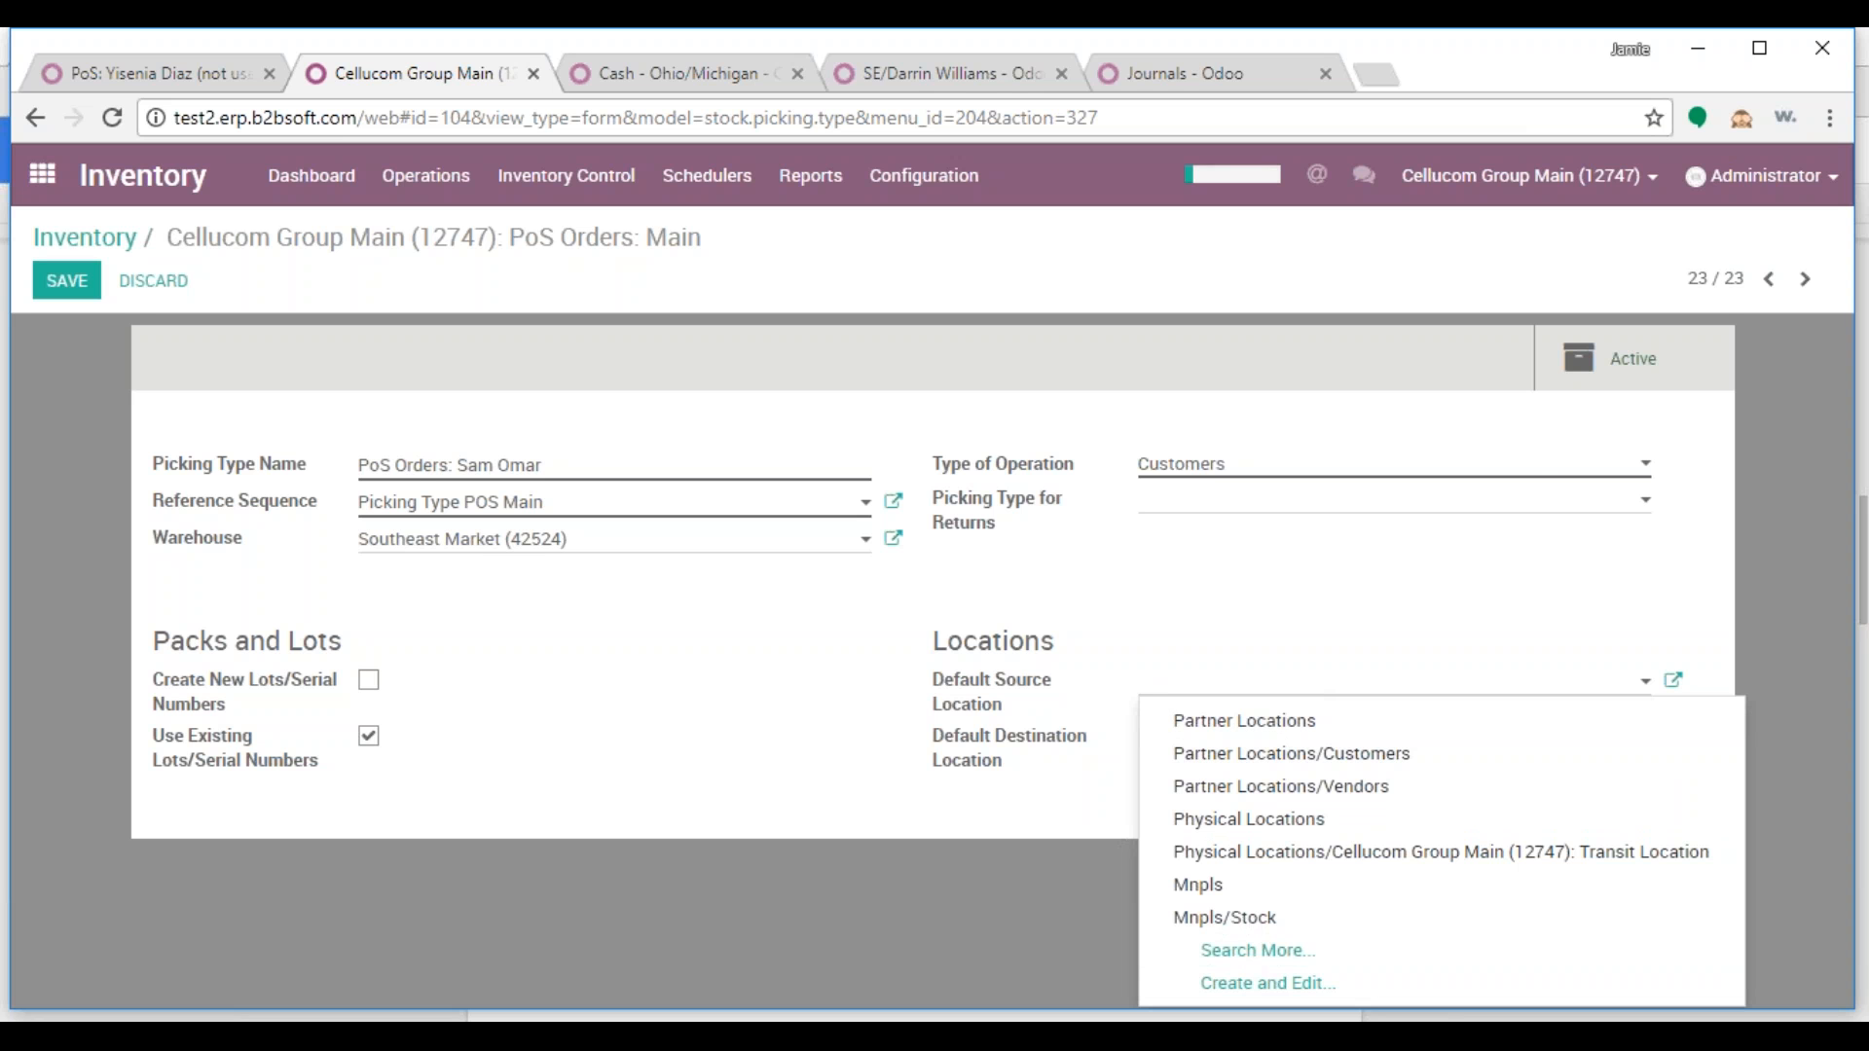
text(sa)
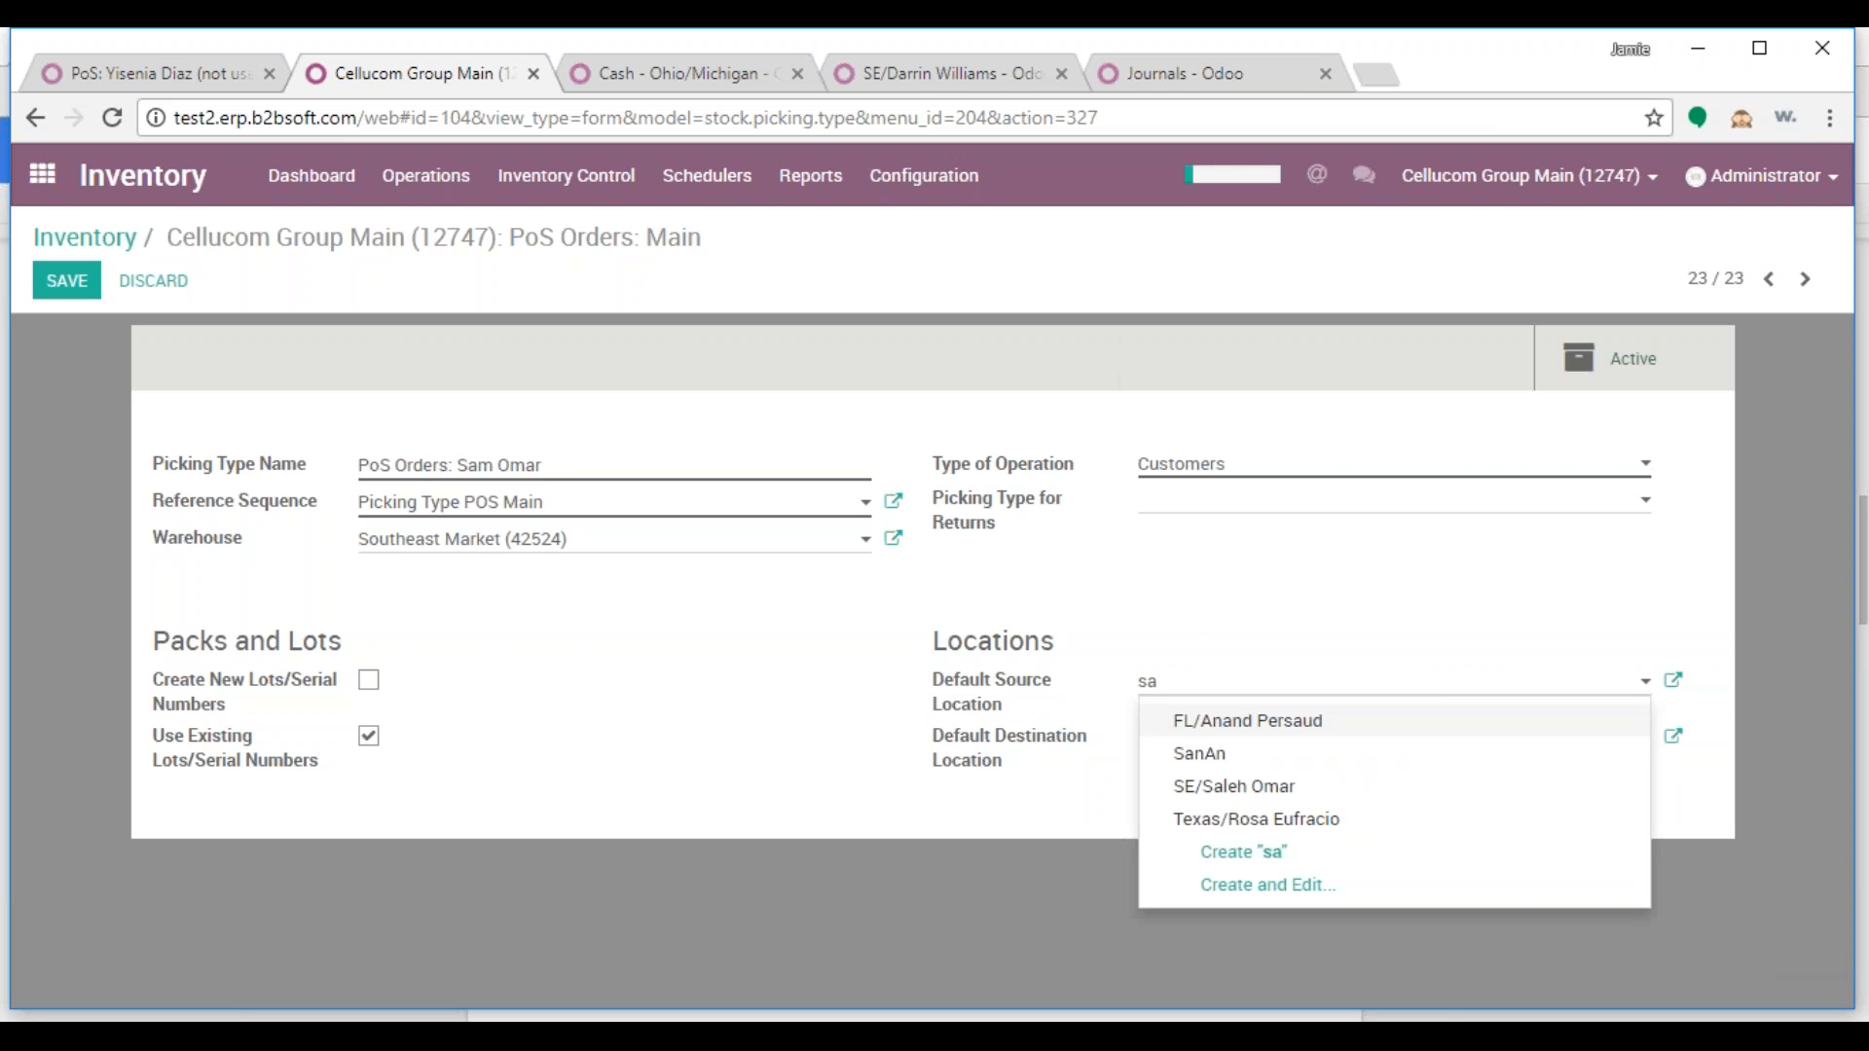
click(1265, 788)
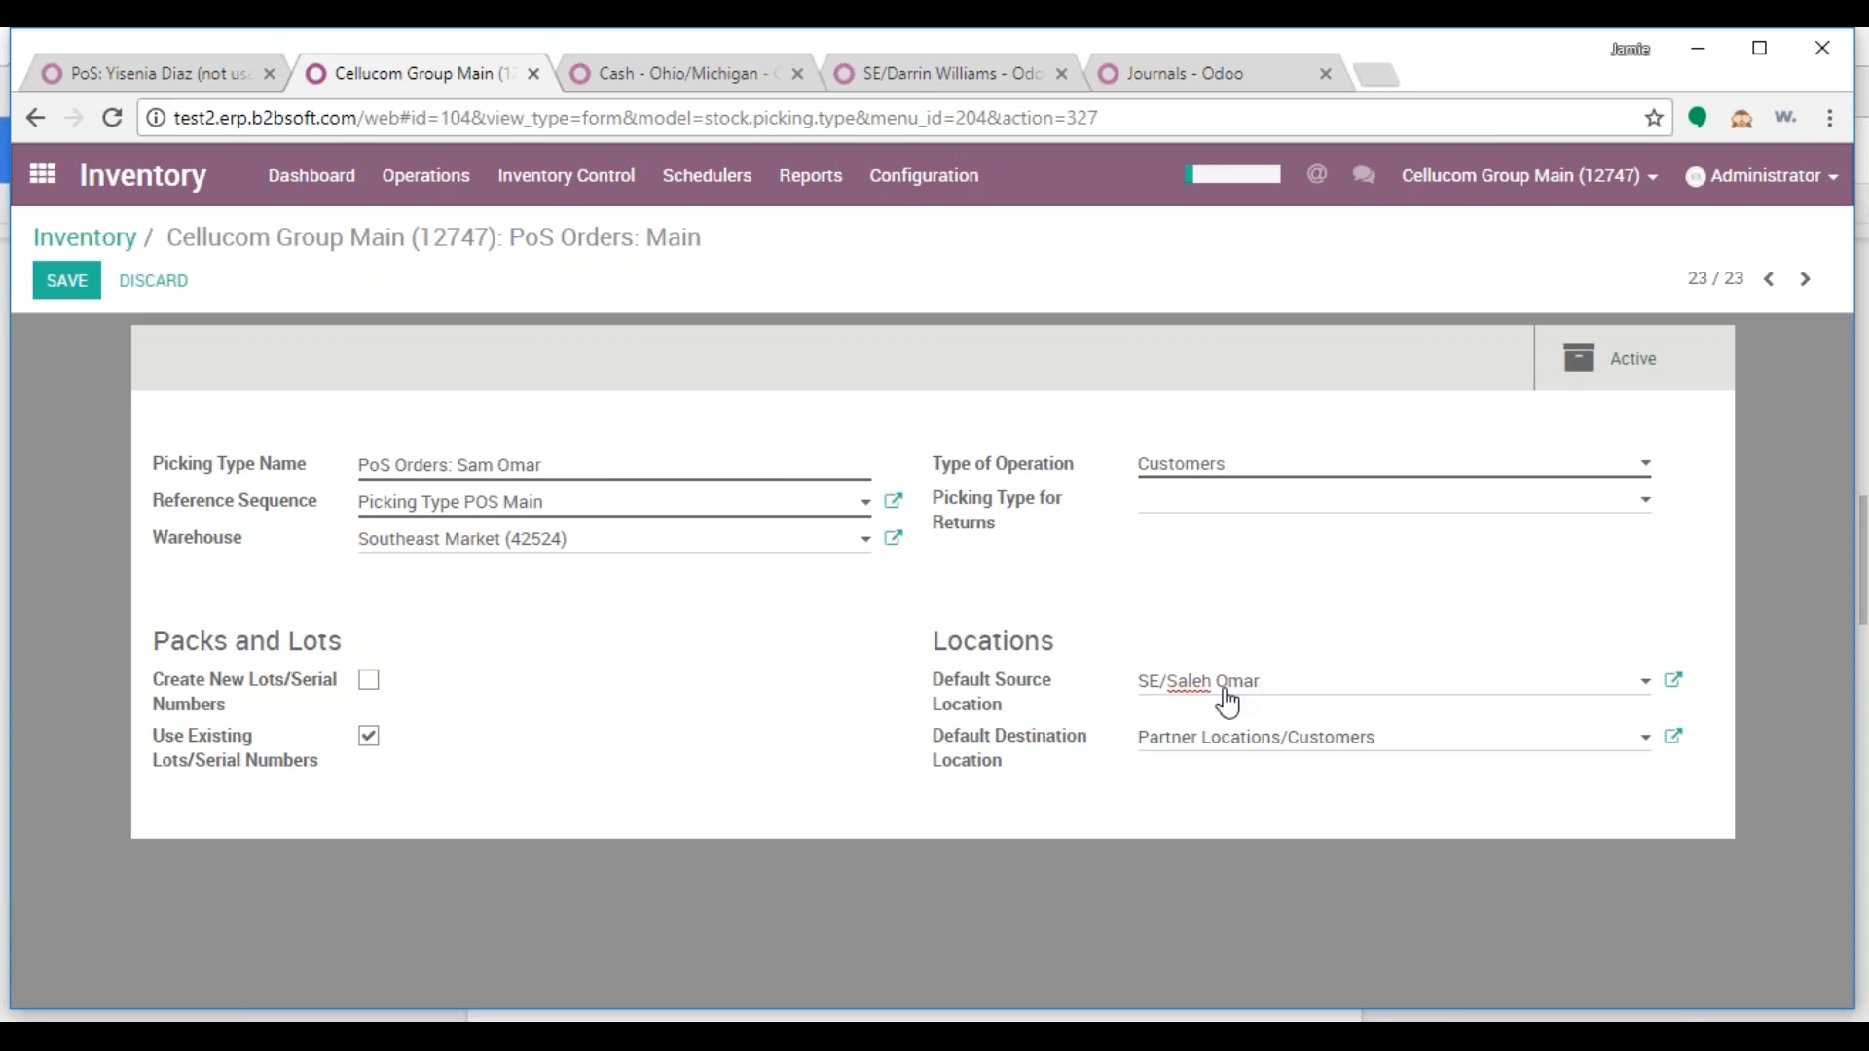
click(66, 280)
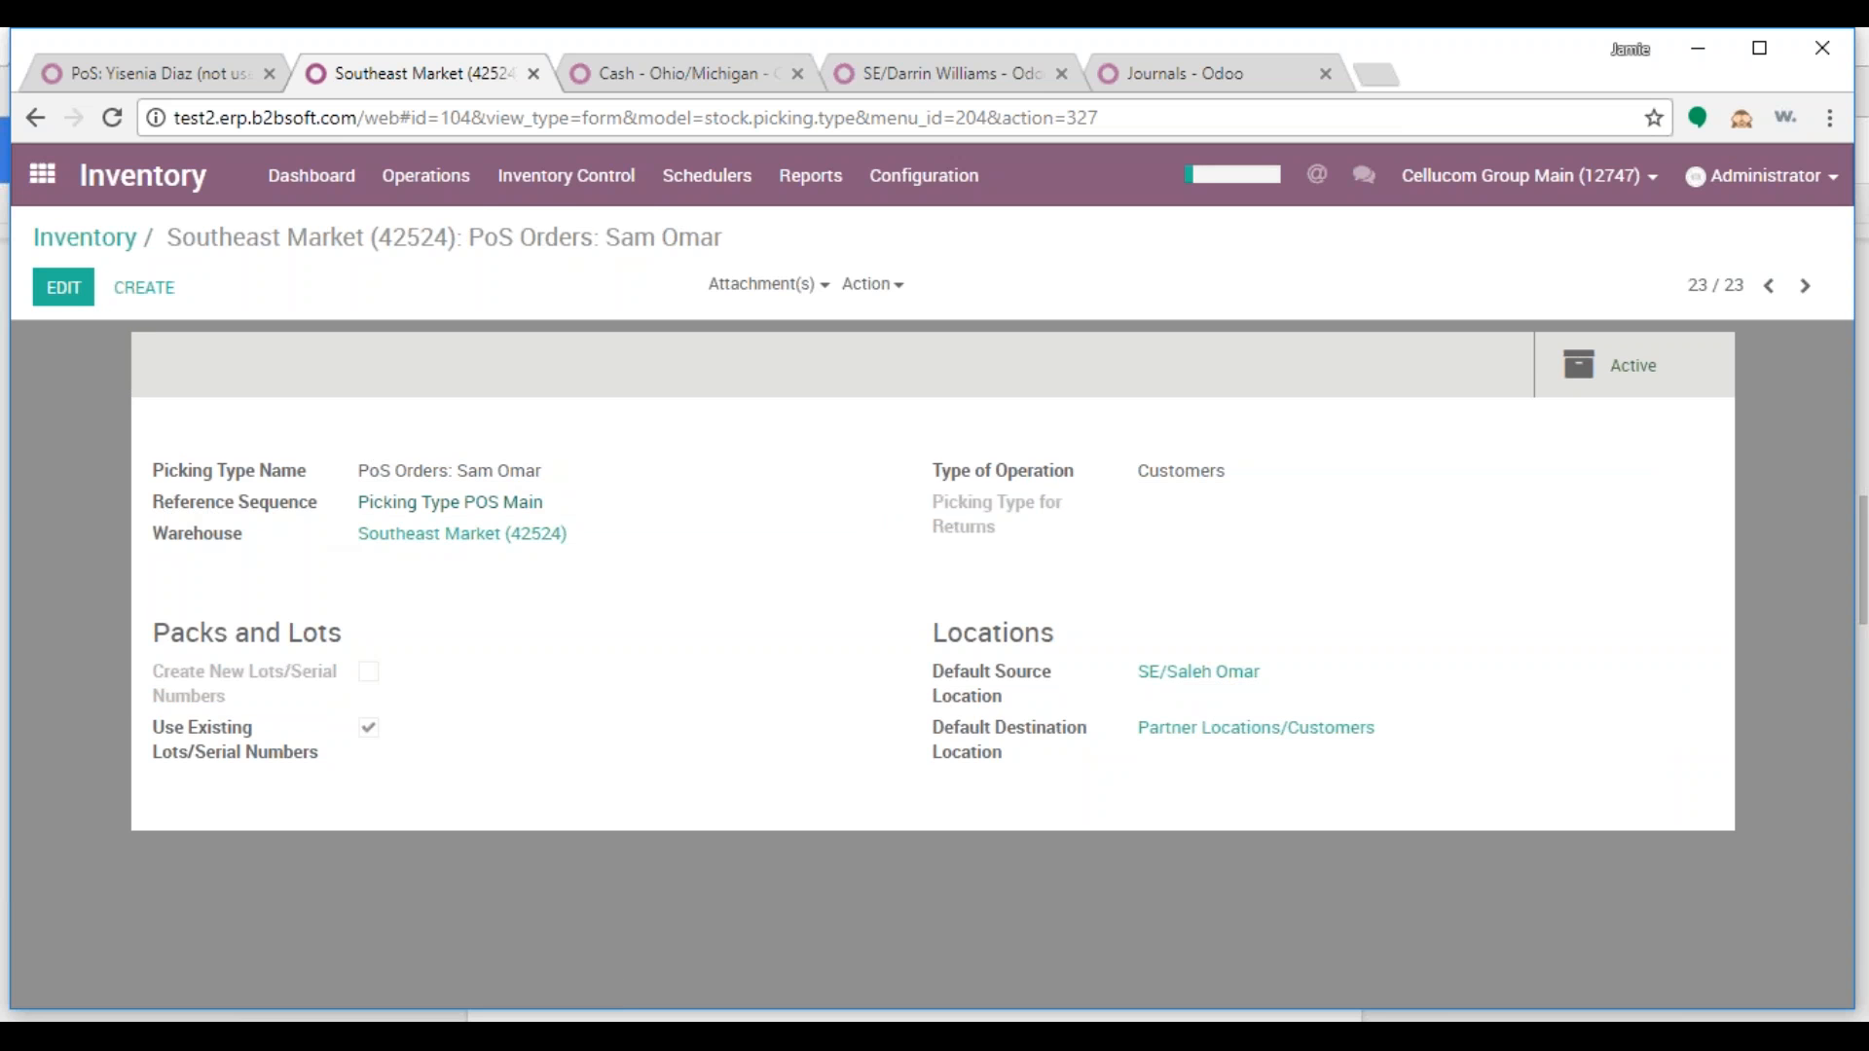
Duplicate the Picking Type POS Main sequence, renaming it 'Picking Type POS:' plus the salesperson's name
click(433, 504)
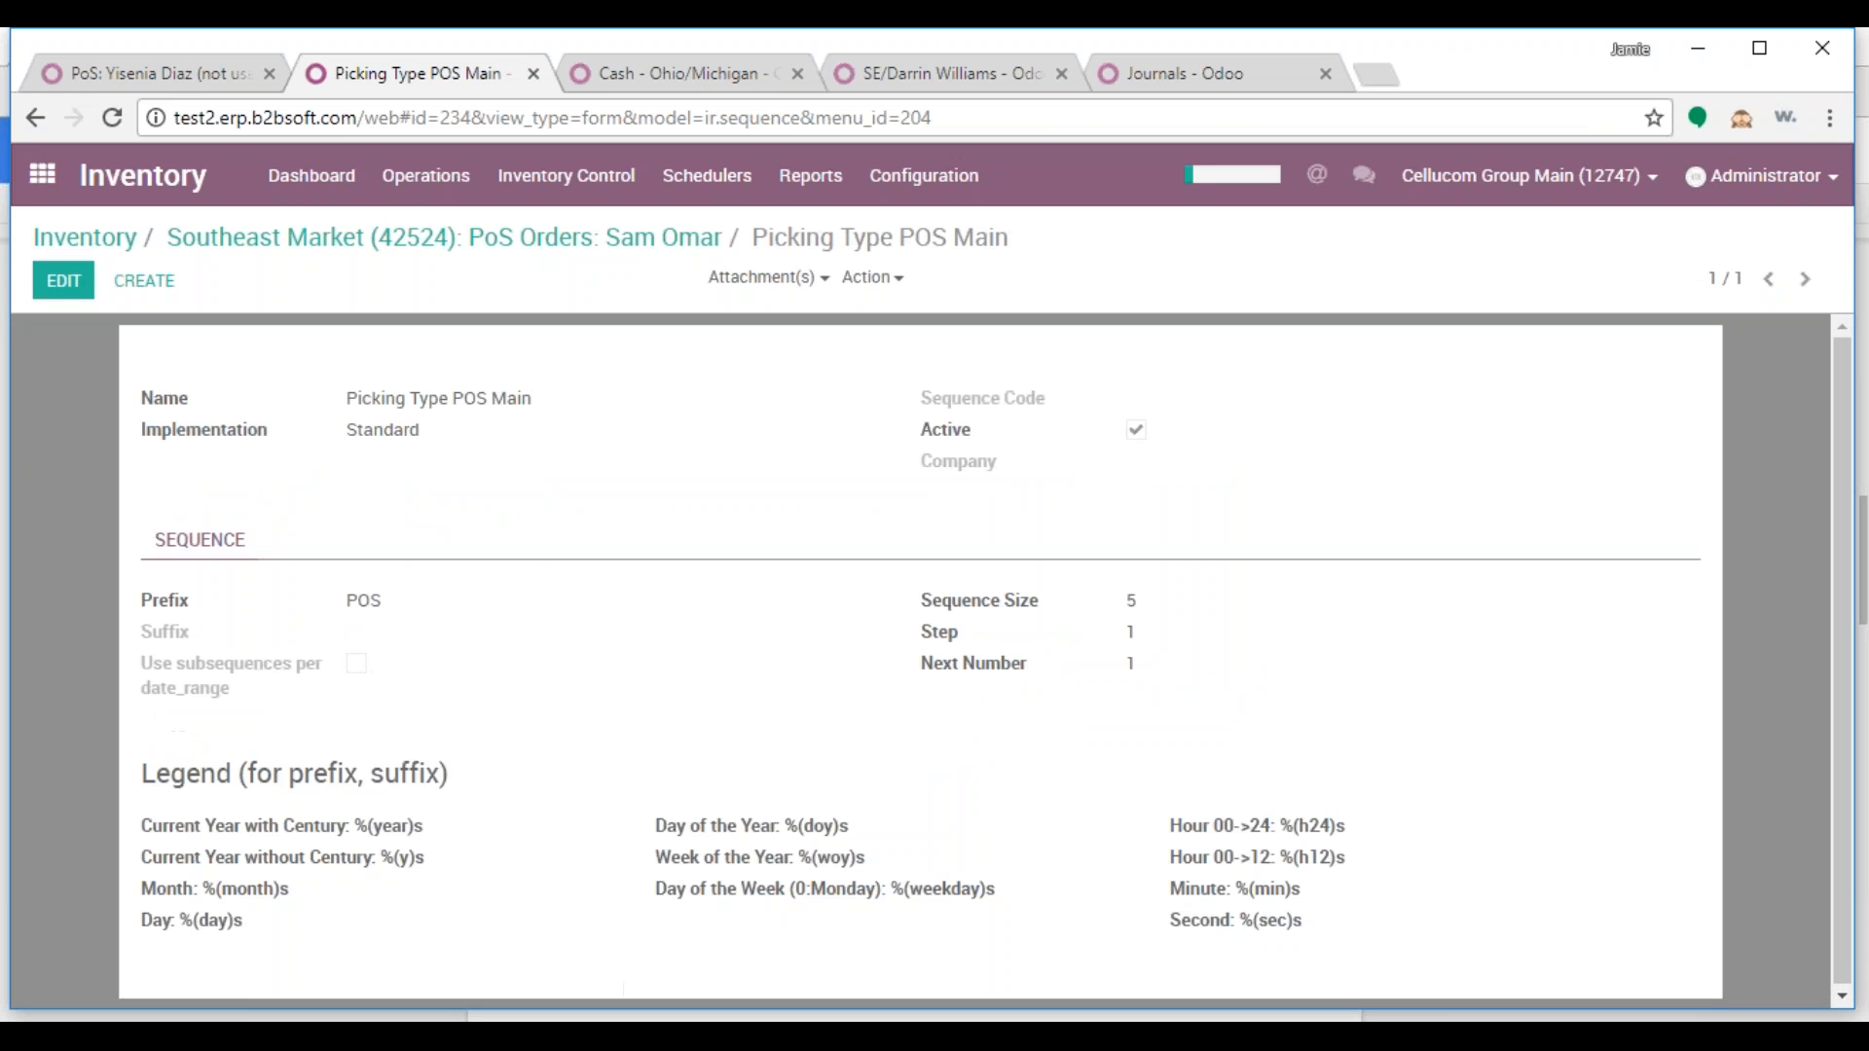
click(866, 279)
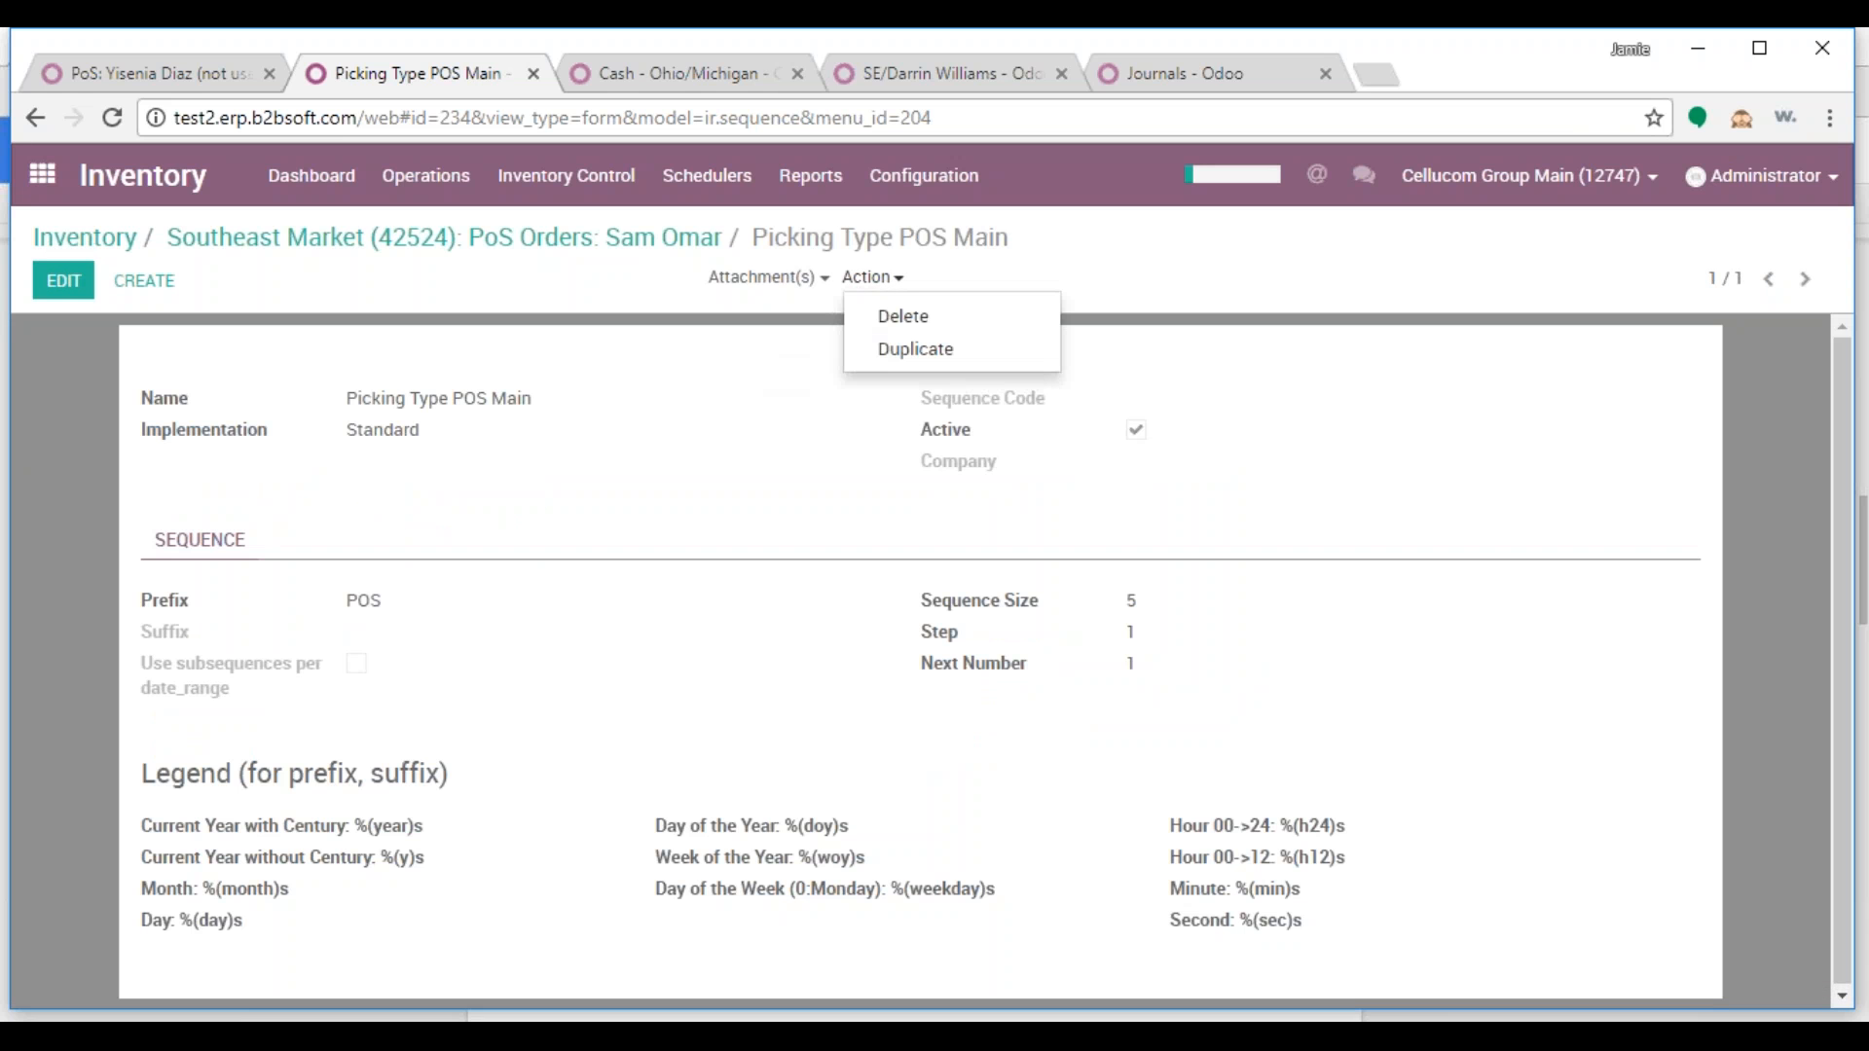
click(882, 351)
drag(487, 401, 596, 405)
key(BackSpace)
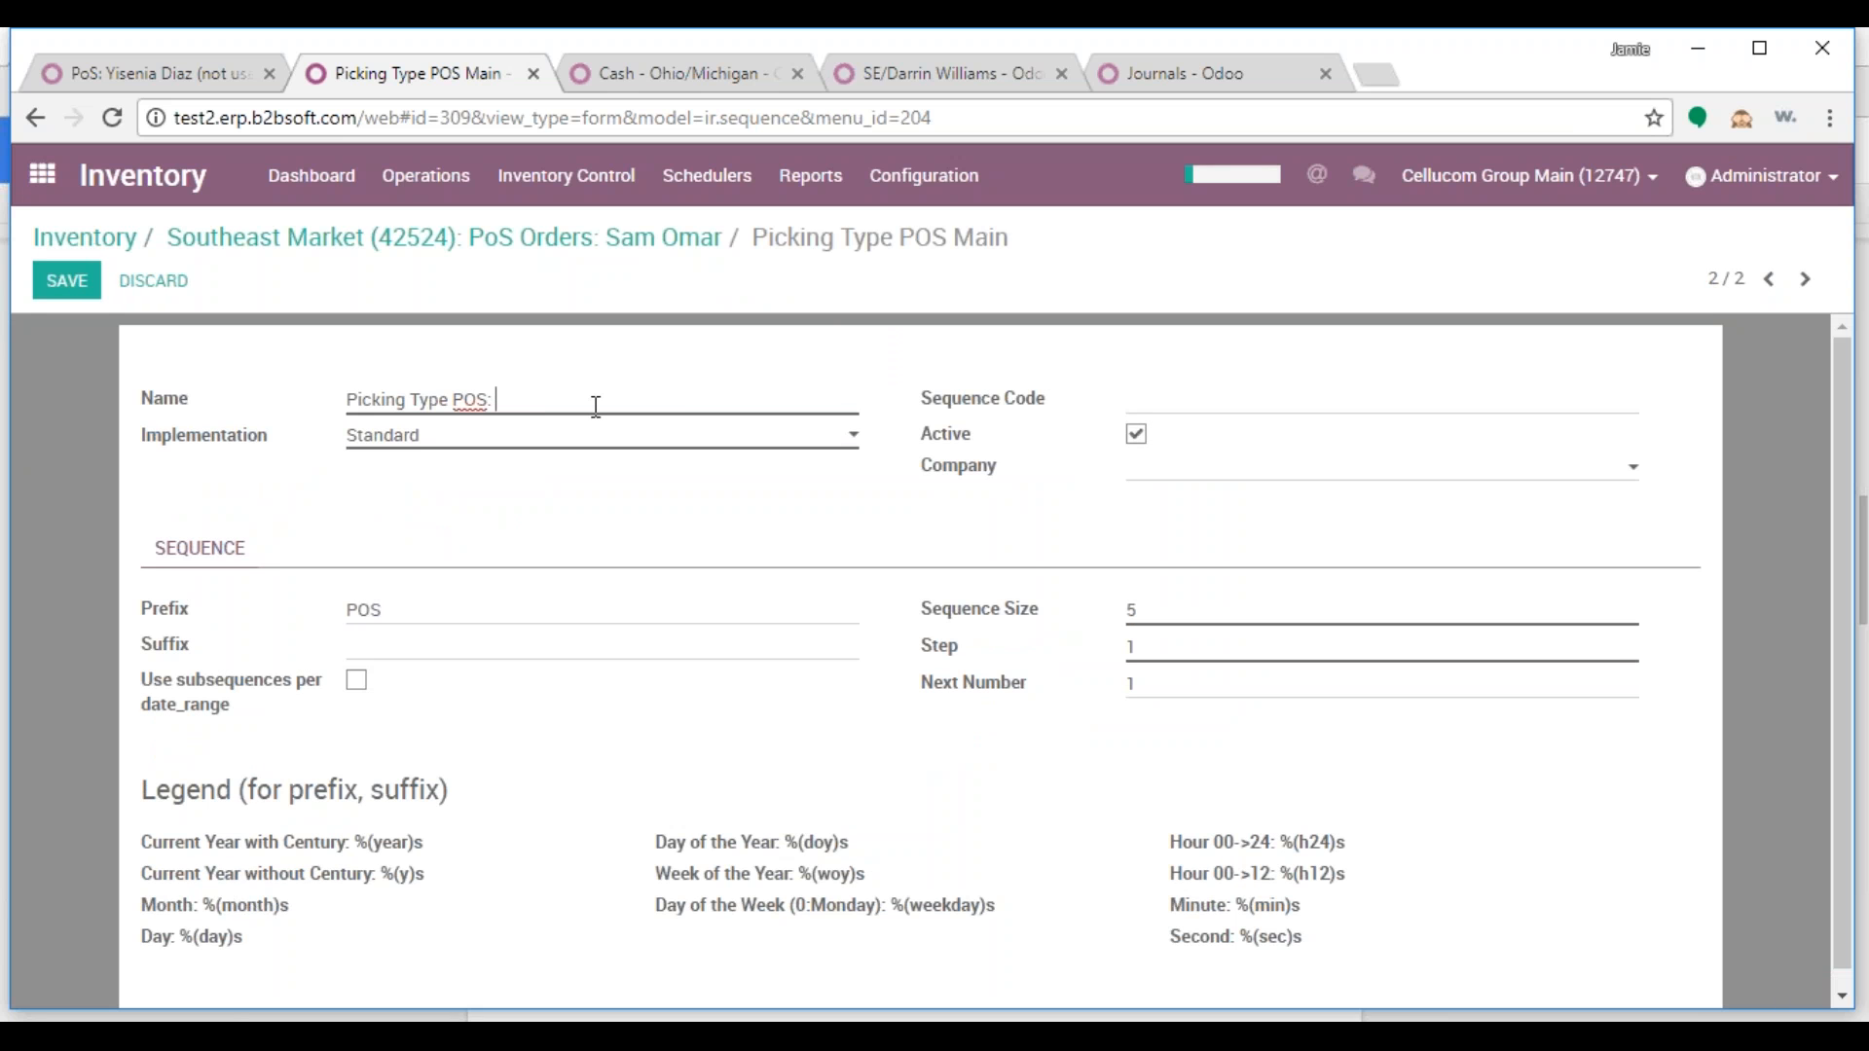
Assign the new sequence to company Southeast Market (42524), save it, and return to the picking type
click(1191, 471)
text(425)
click(1206, 505)
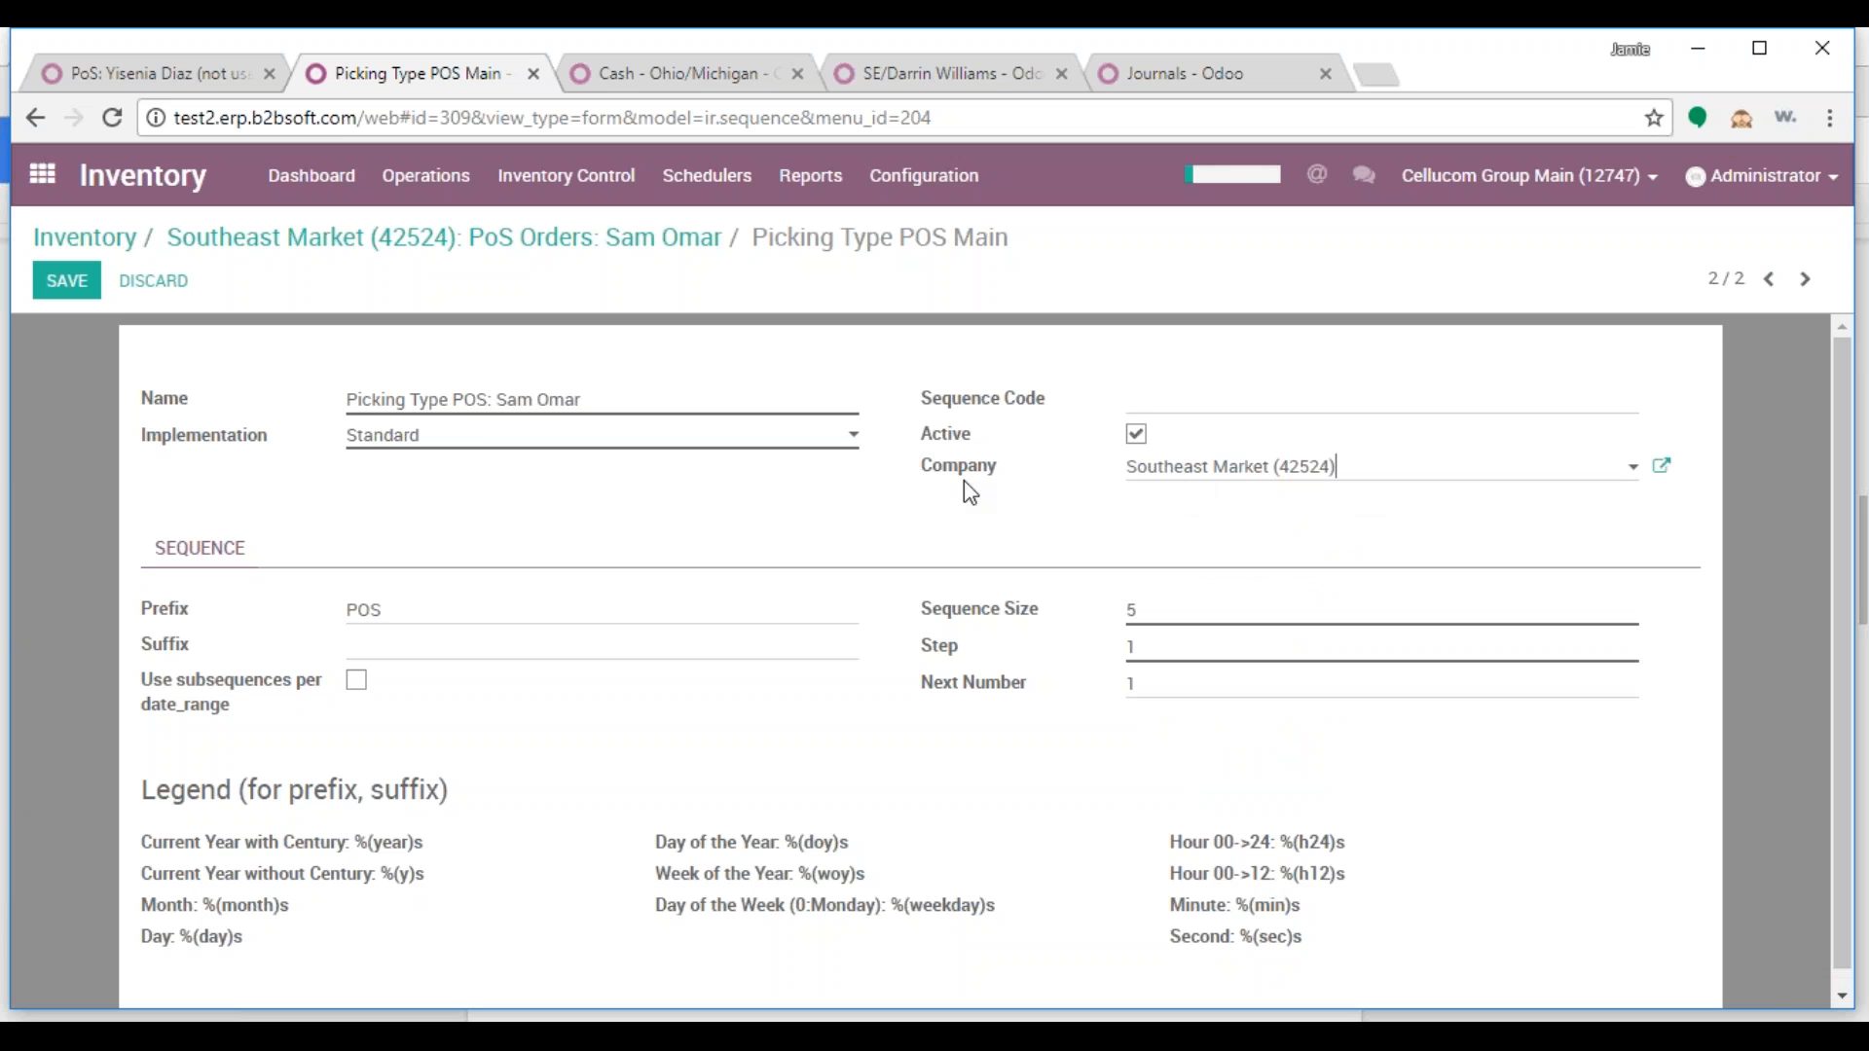
click(66, 282)
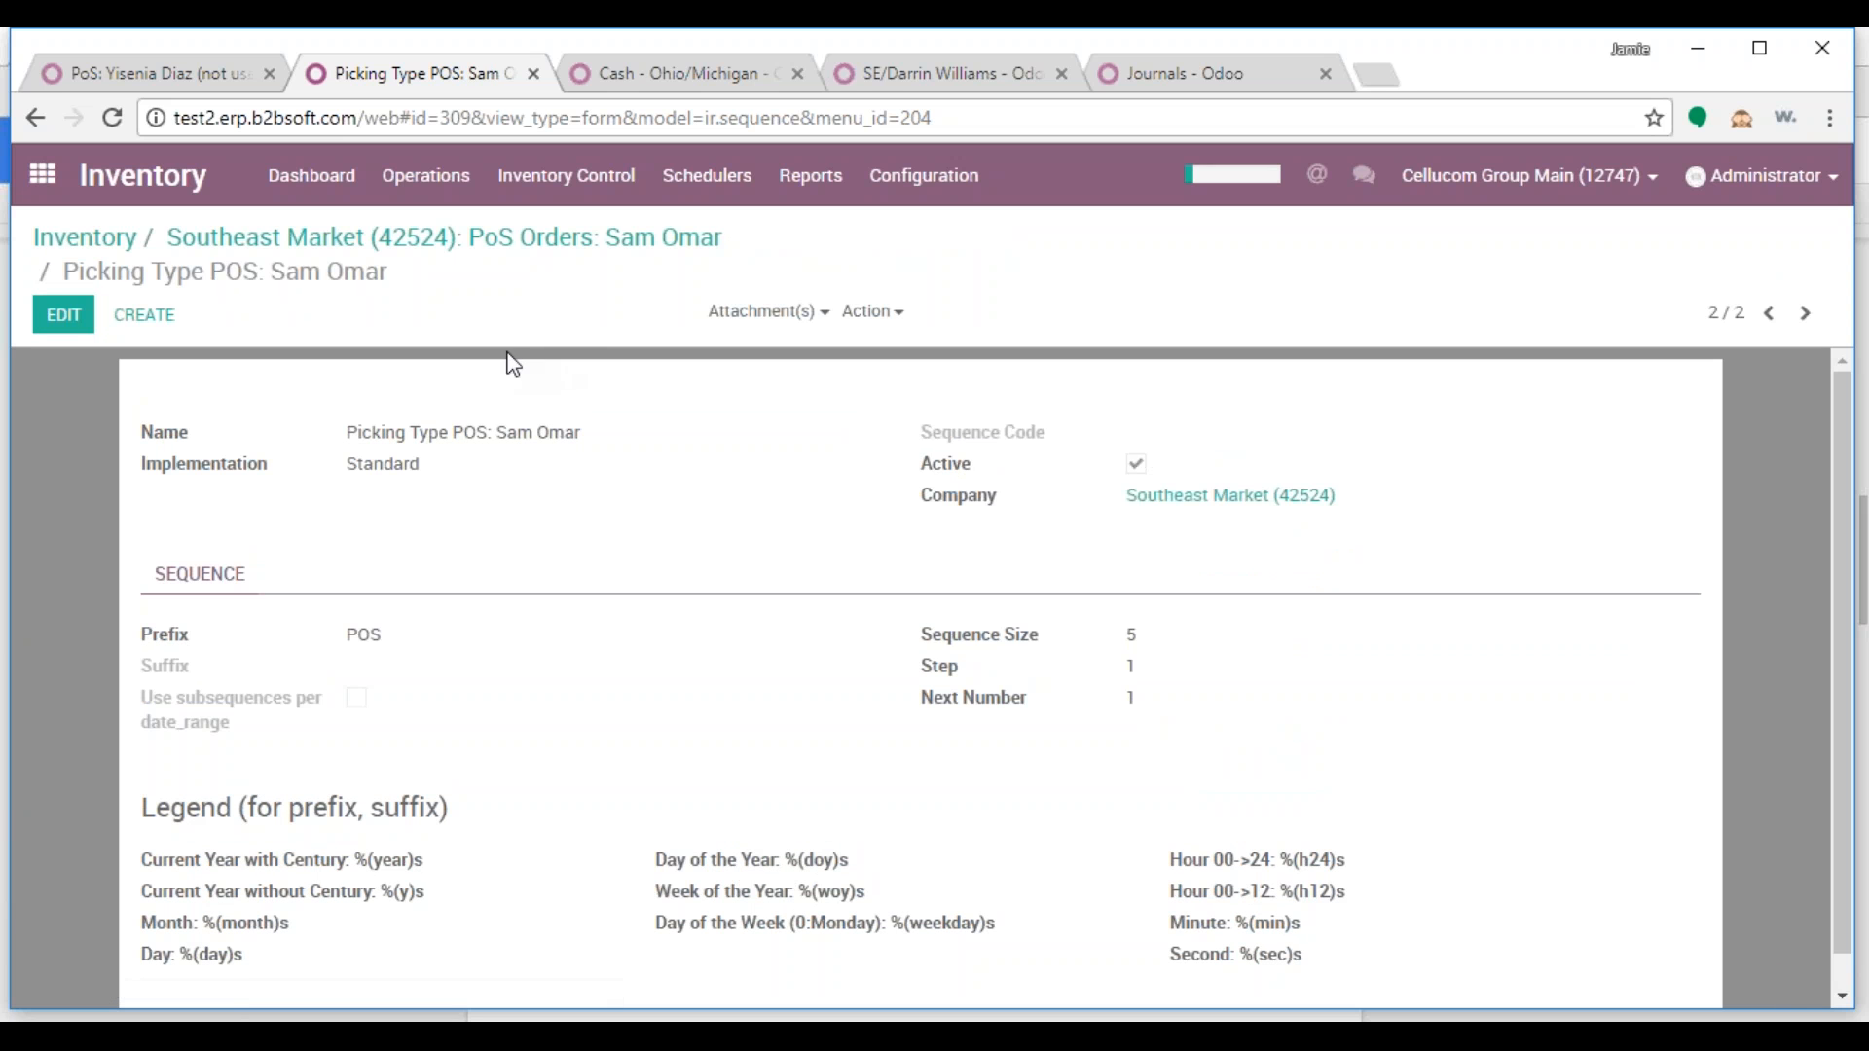
click(327, 255)
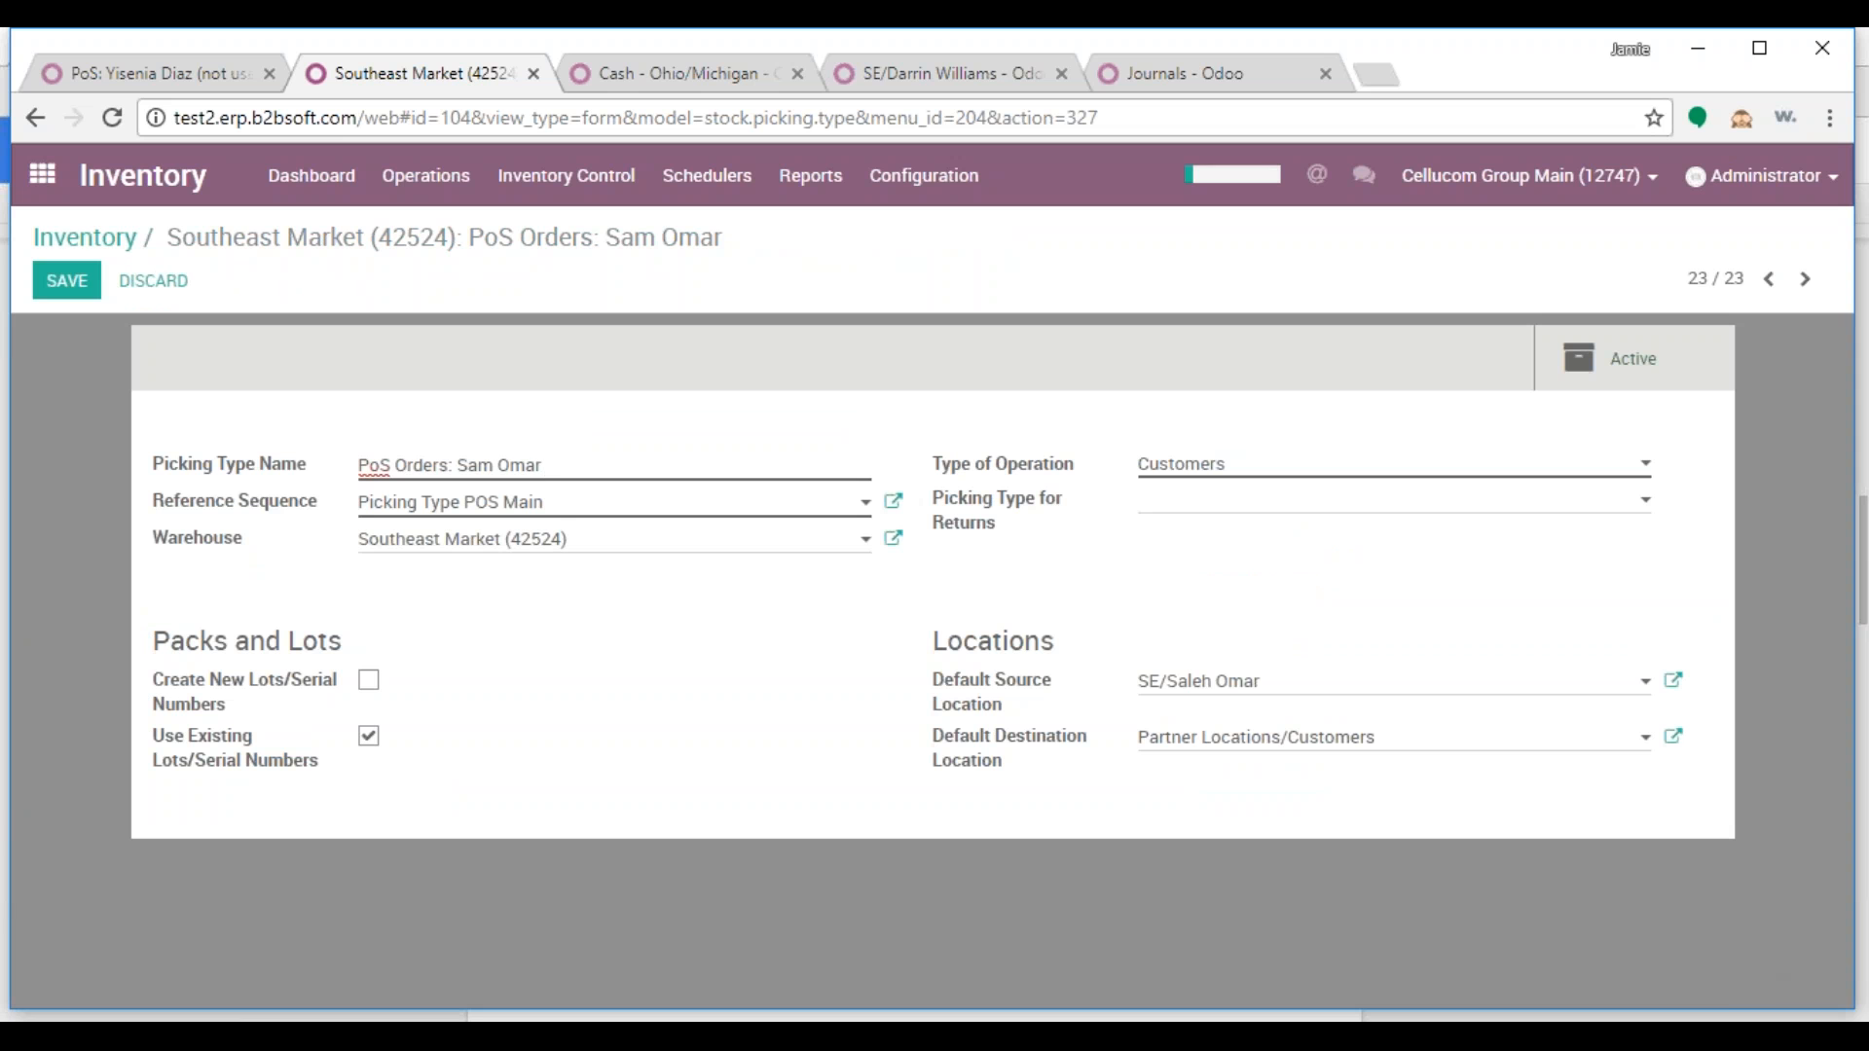
Swap the reference sequence for the salesperson's own Picking Type POS sequence and save
drag(557, 503, 356, 502)
key(BackSpace)
text(sam)
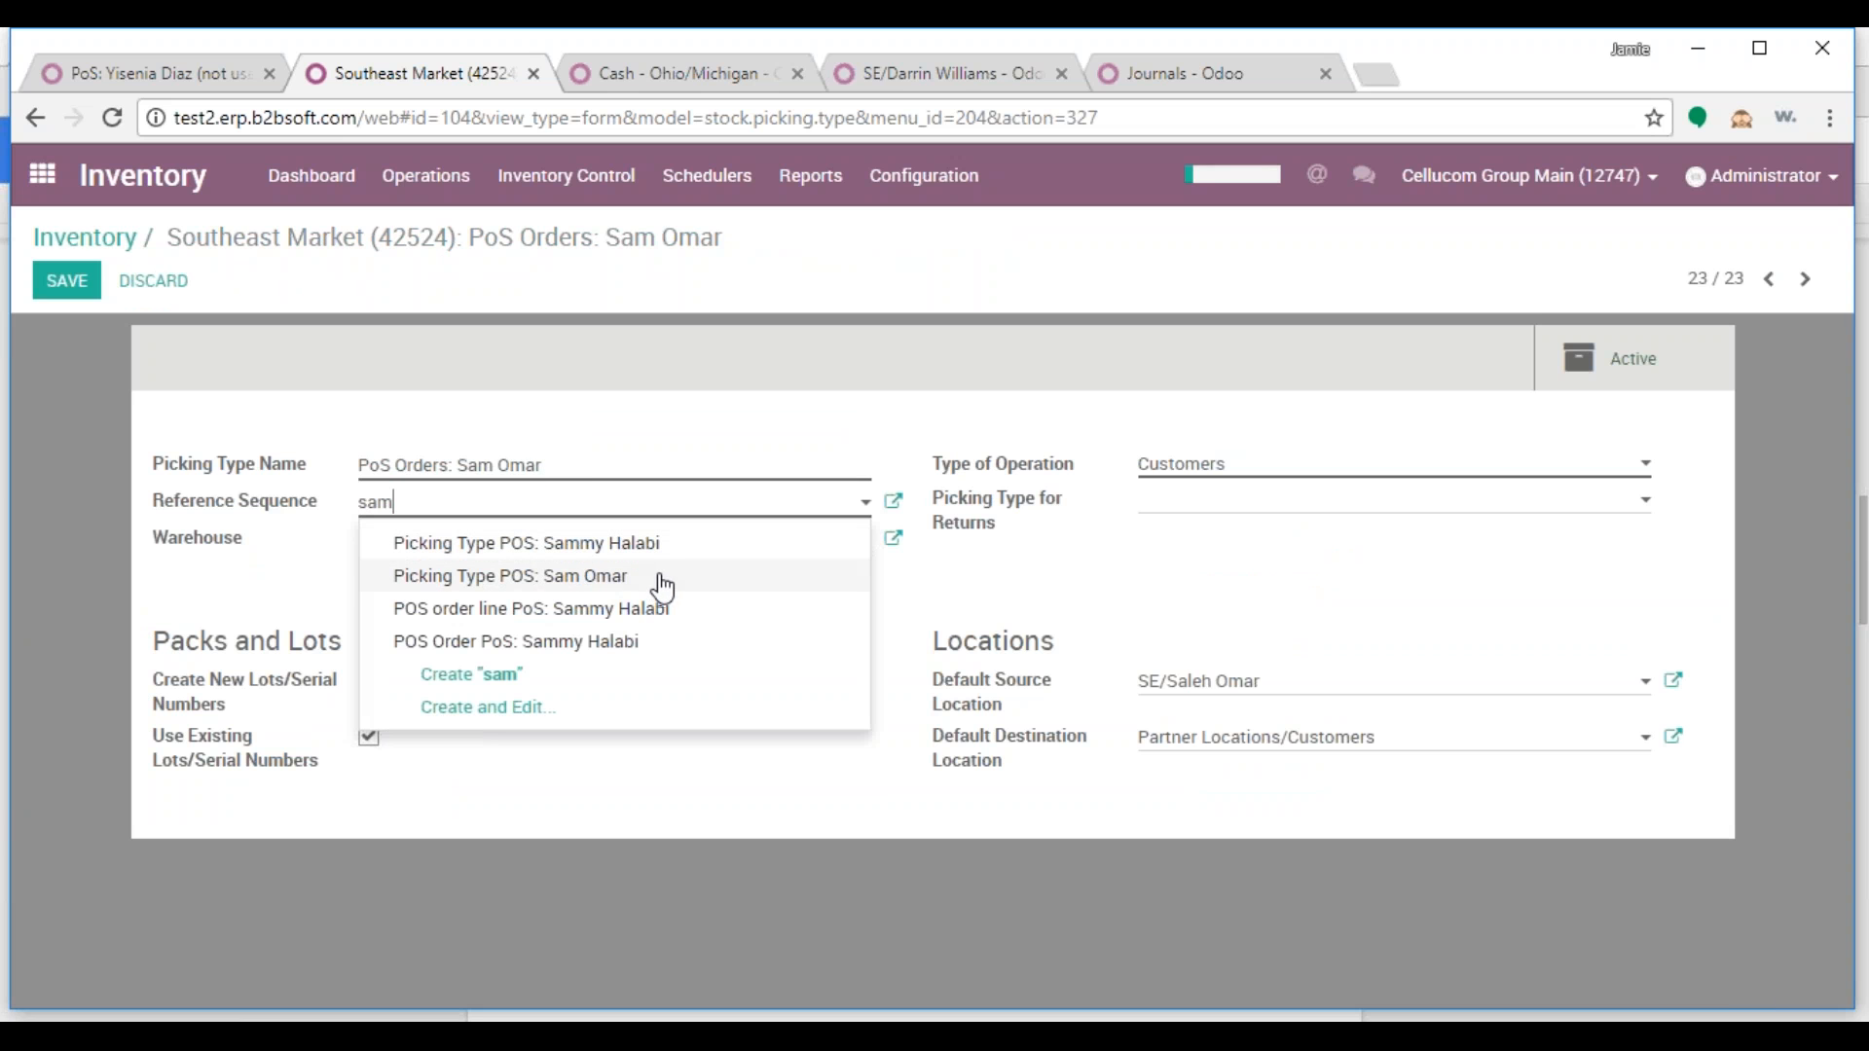
click(662, 584)
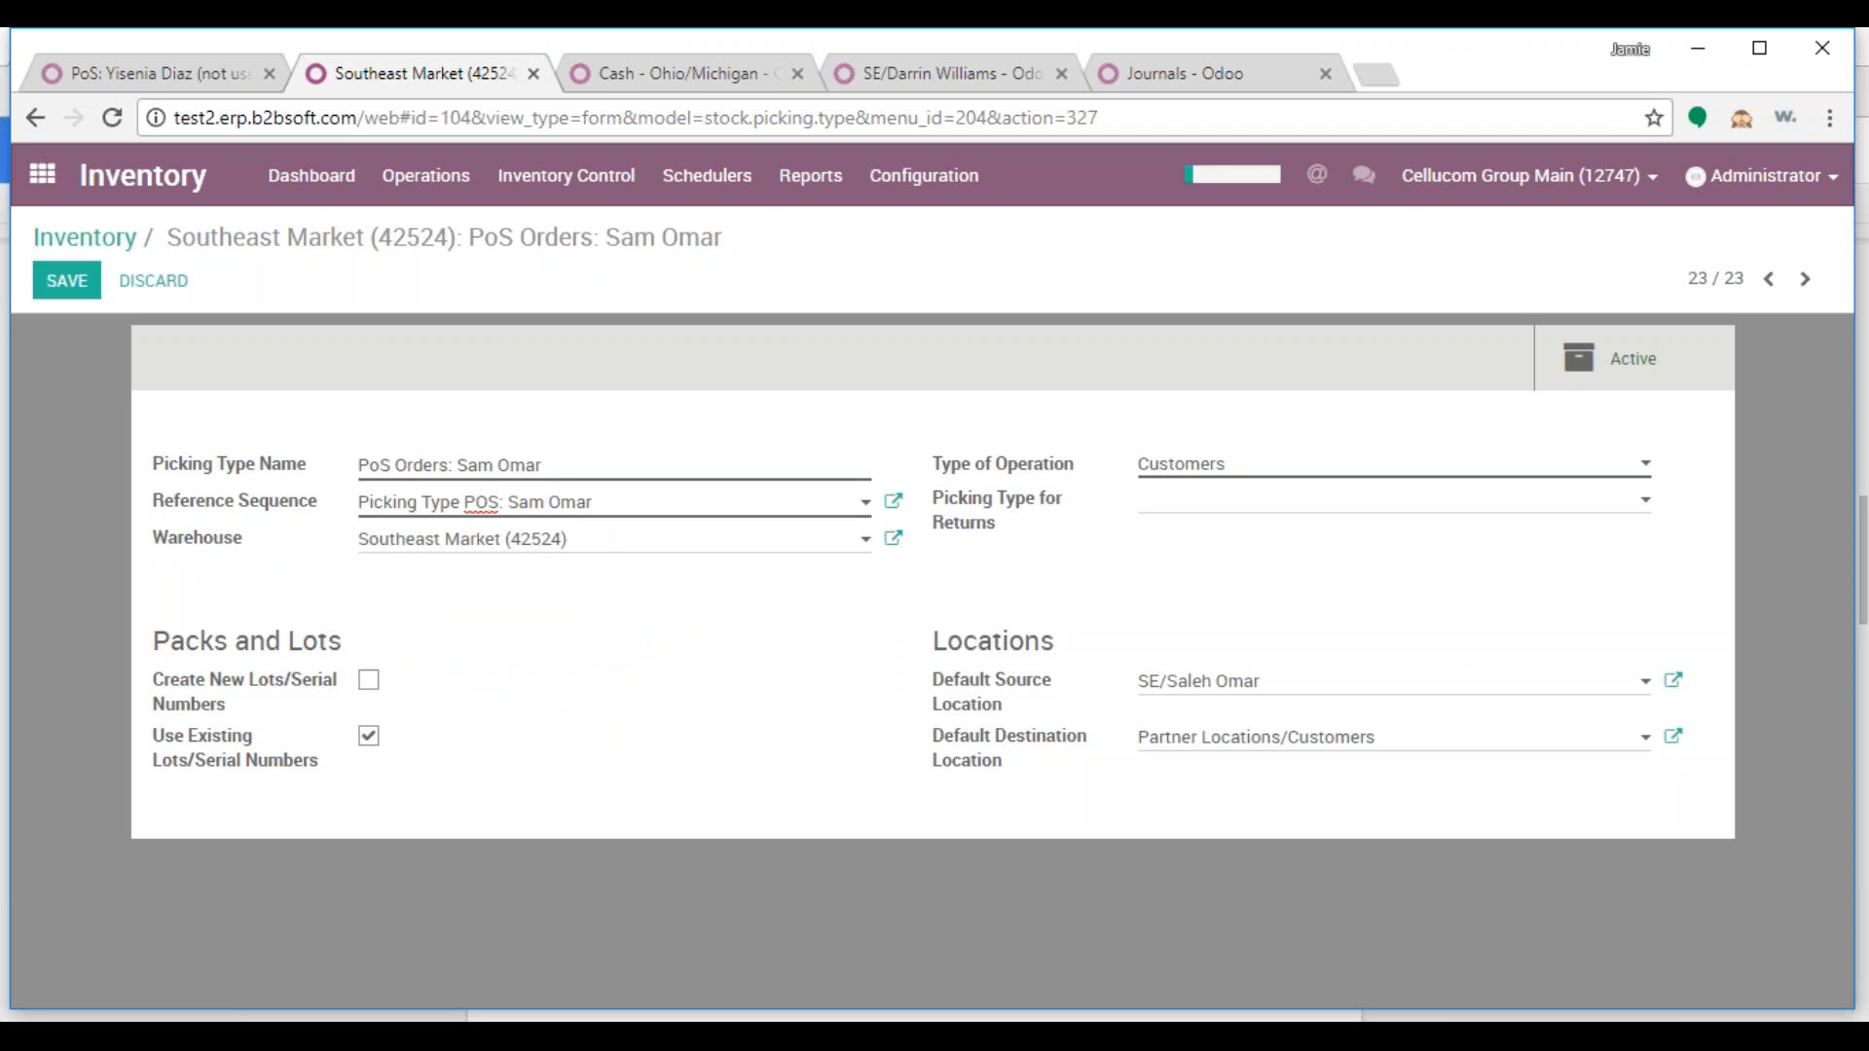
click(66, 282)
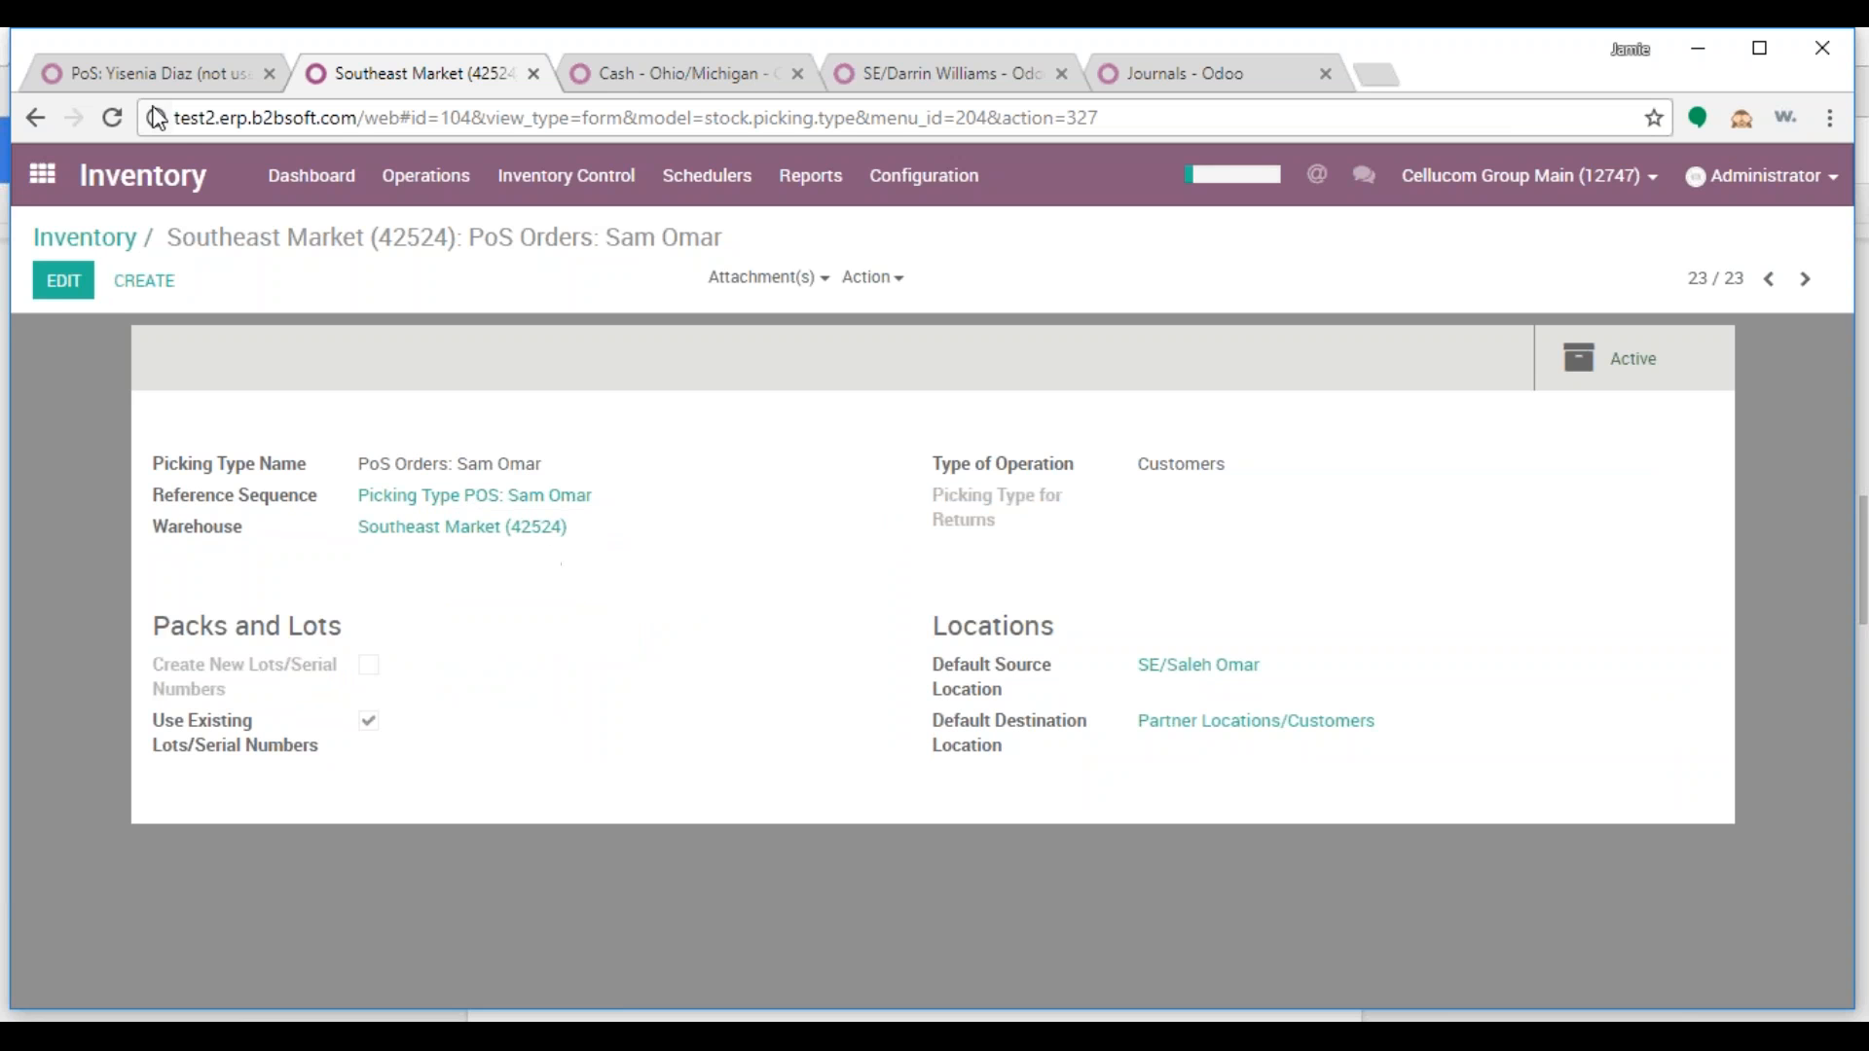
click(153, 78)
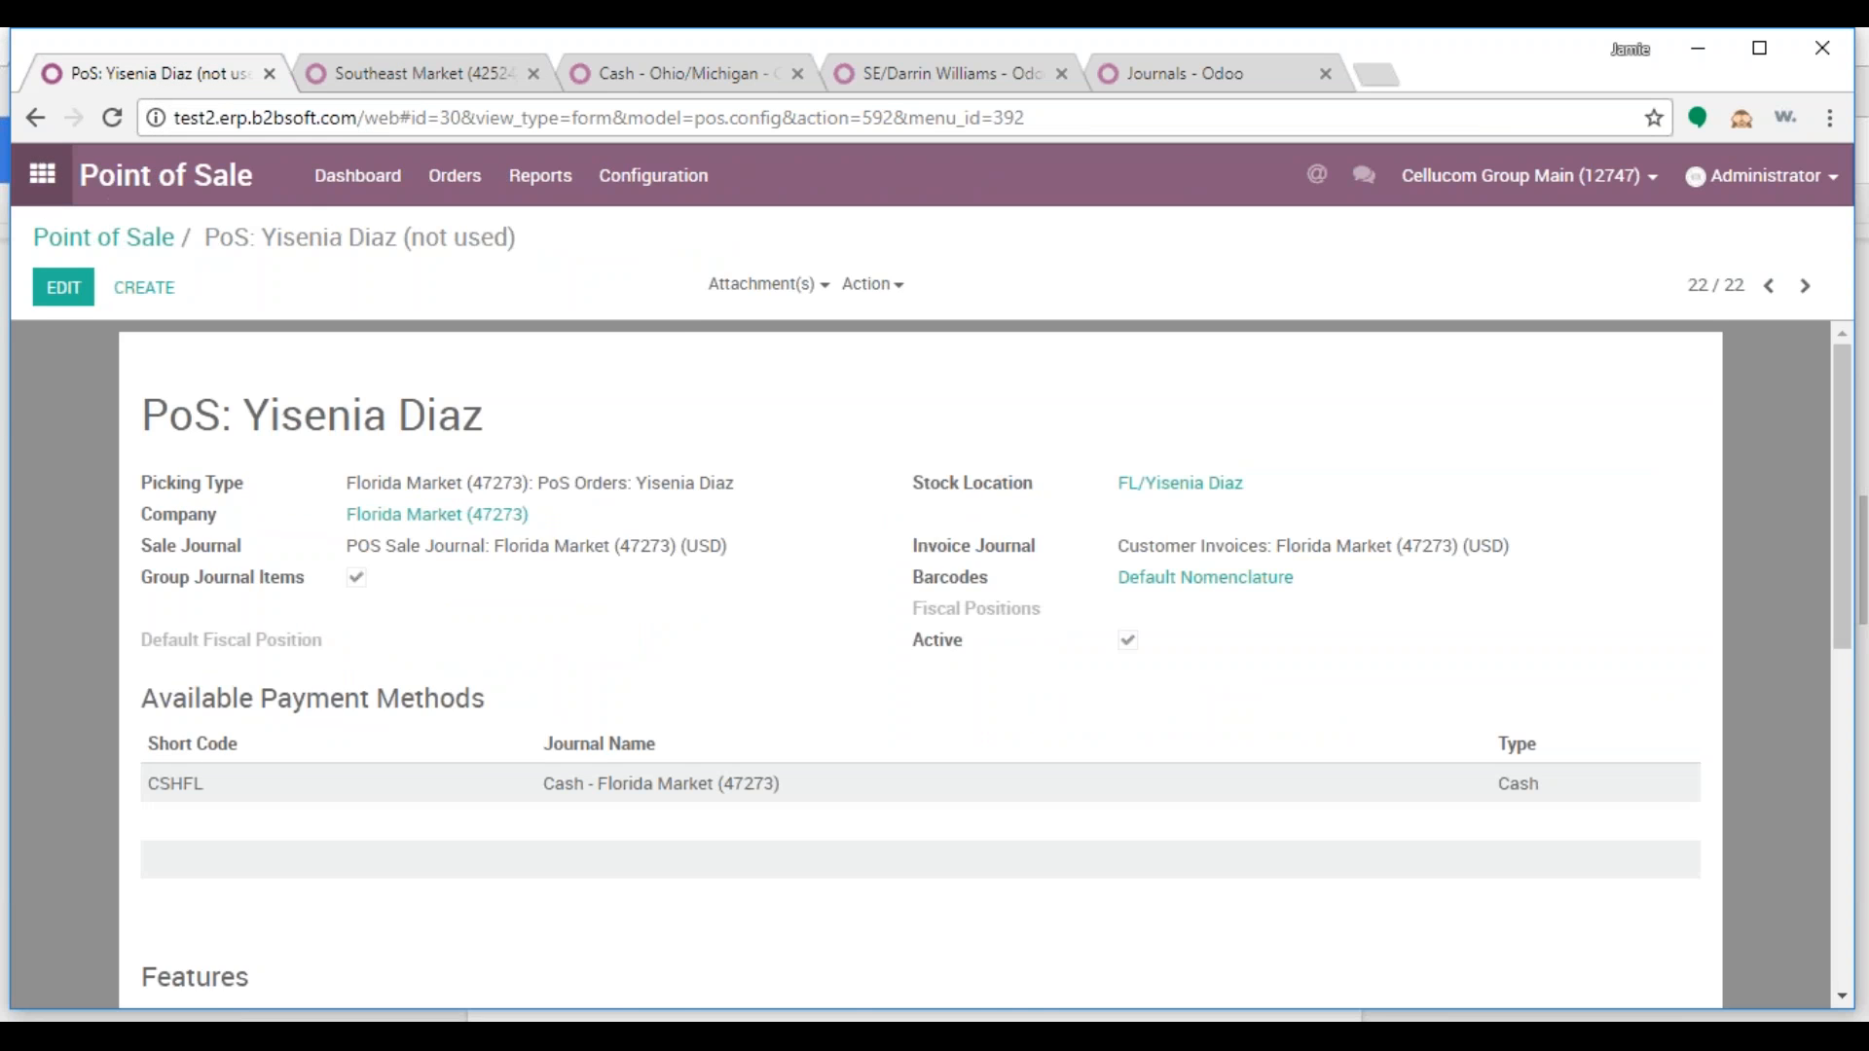
Create and save a Point of Sale named 'PoS-' followed by the salesperson's name
click(43, 178)
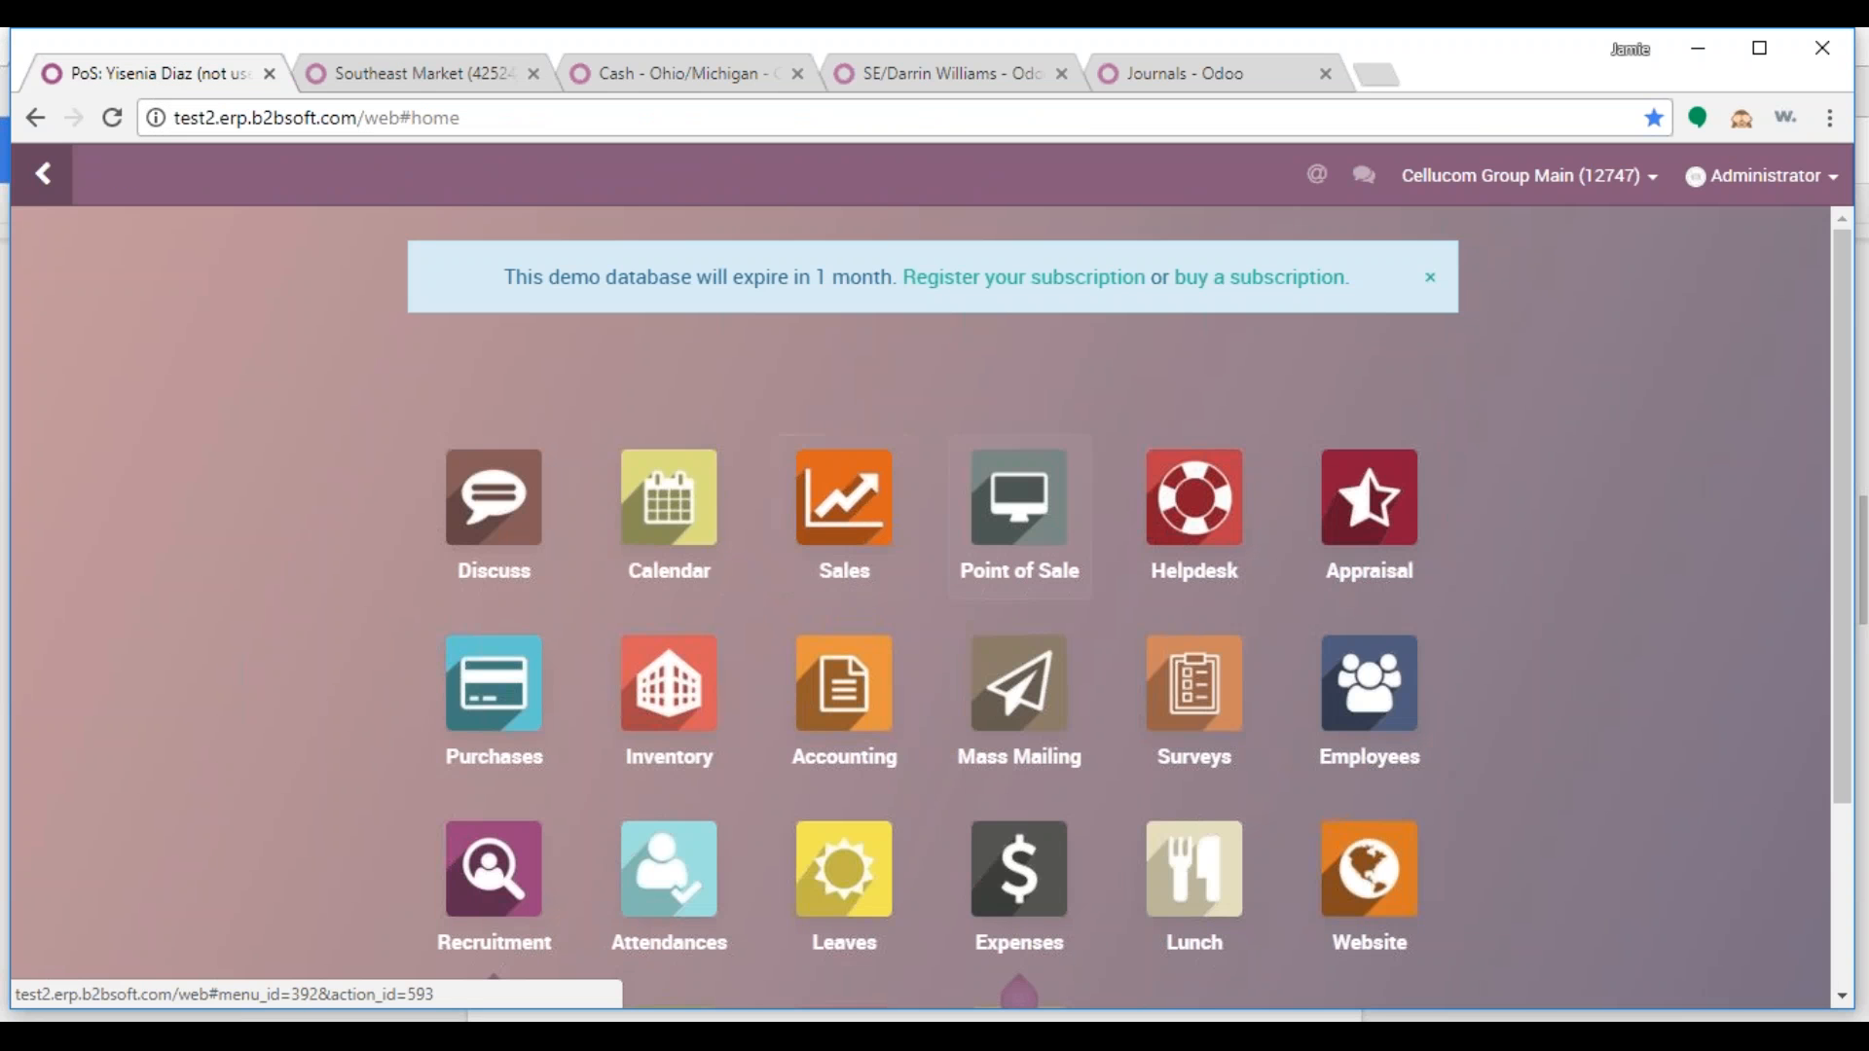
click(1064, 534)
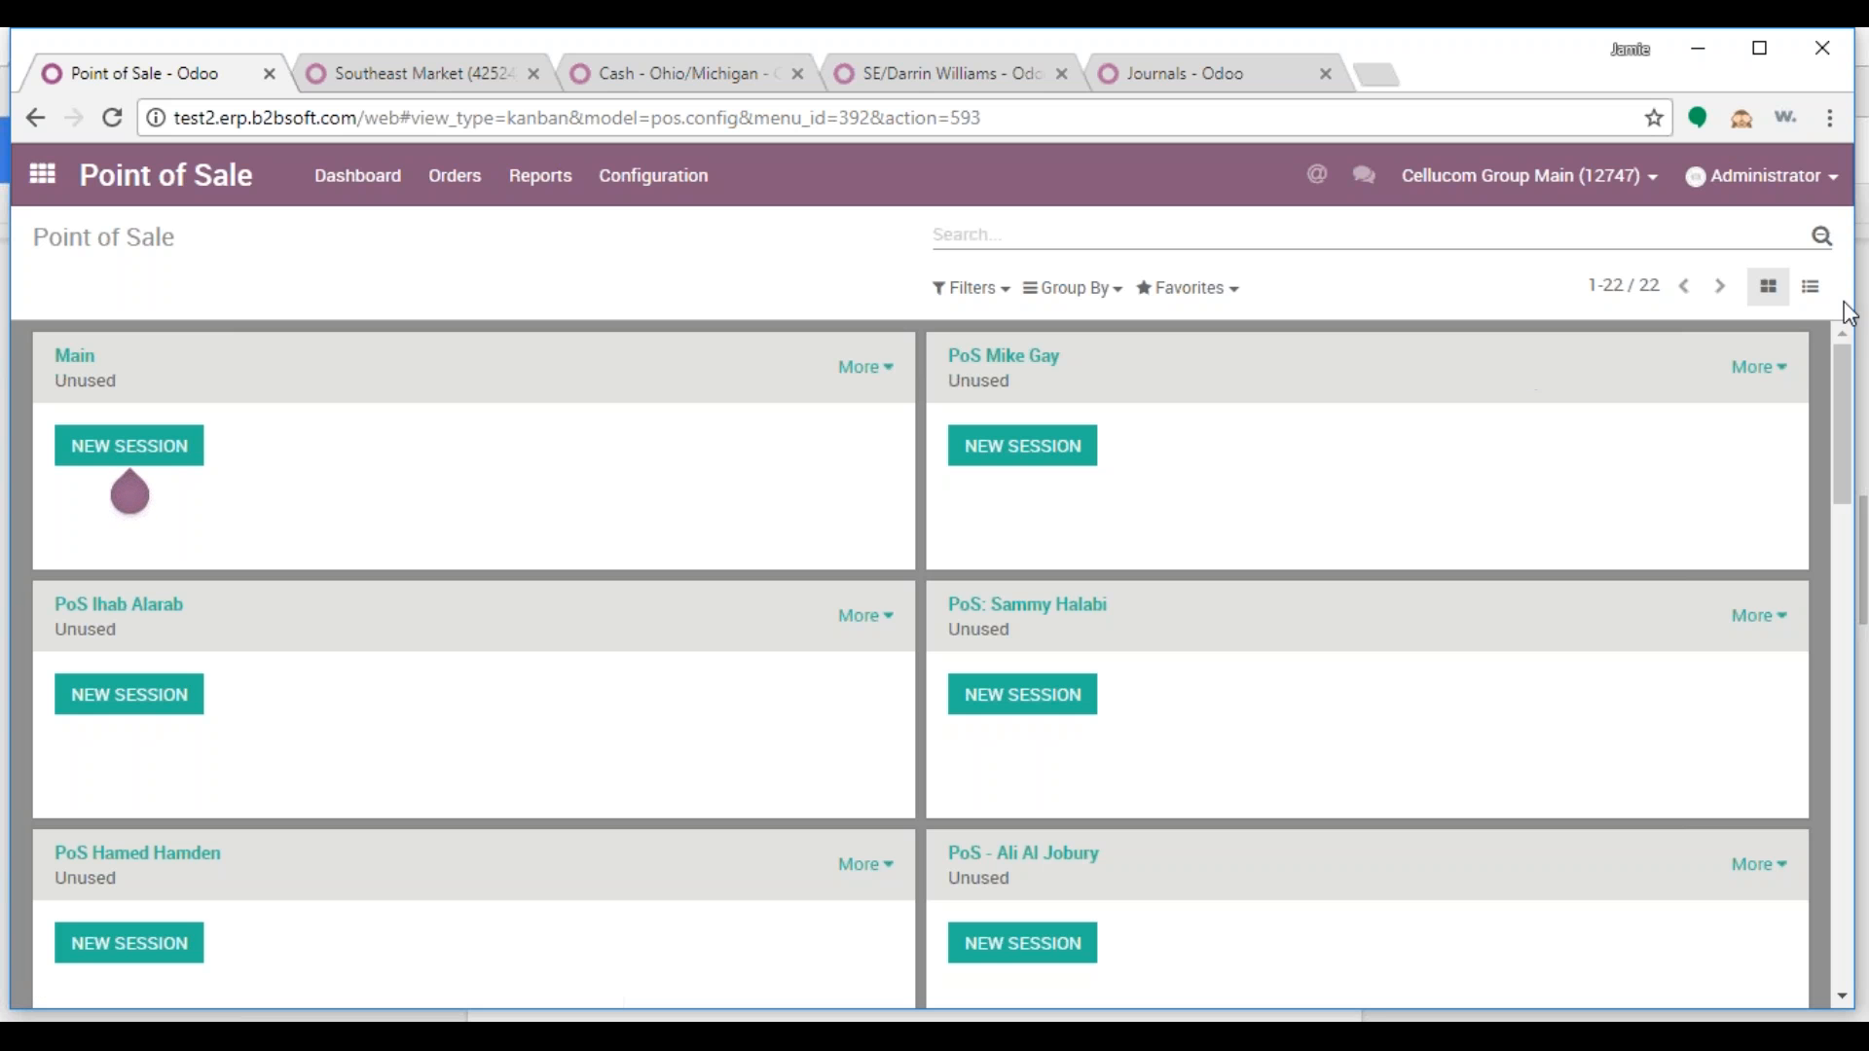
click(1813, 292)
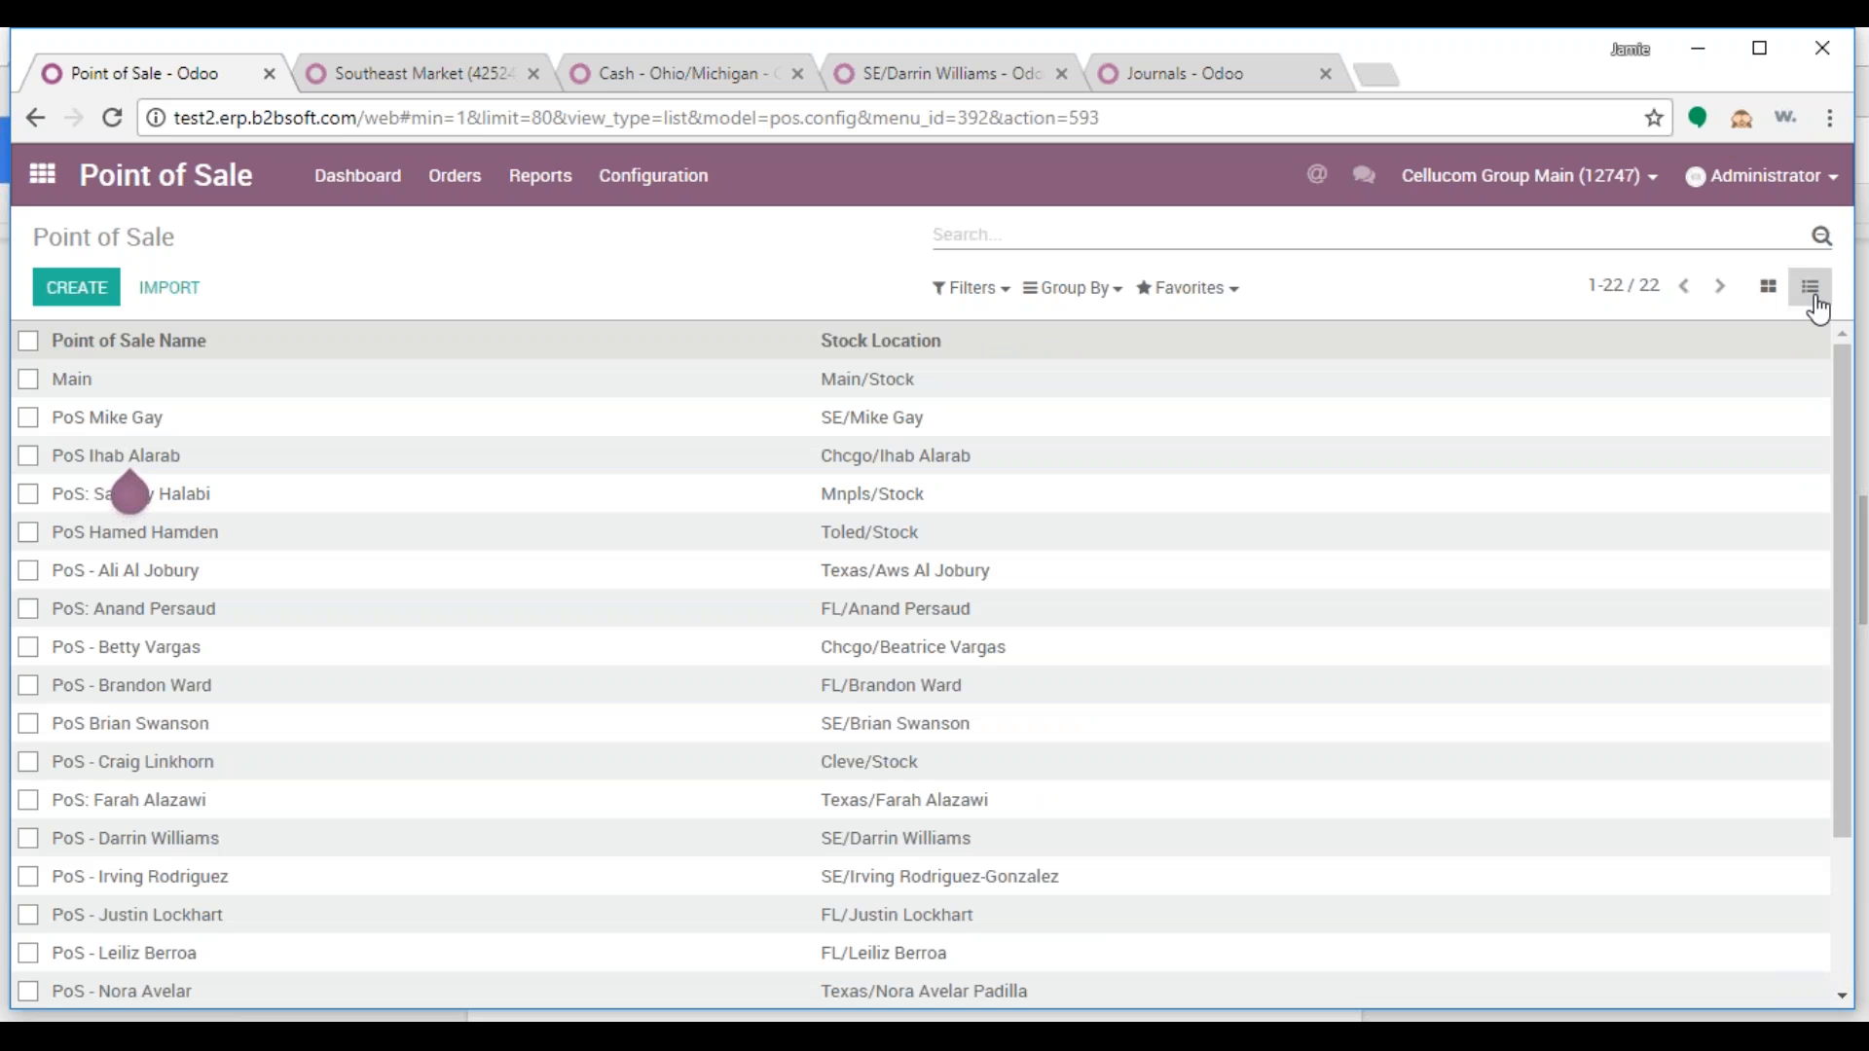
click(75, 300)
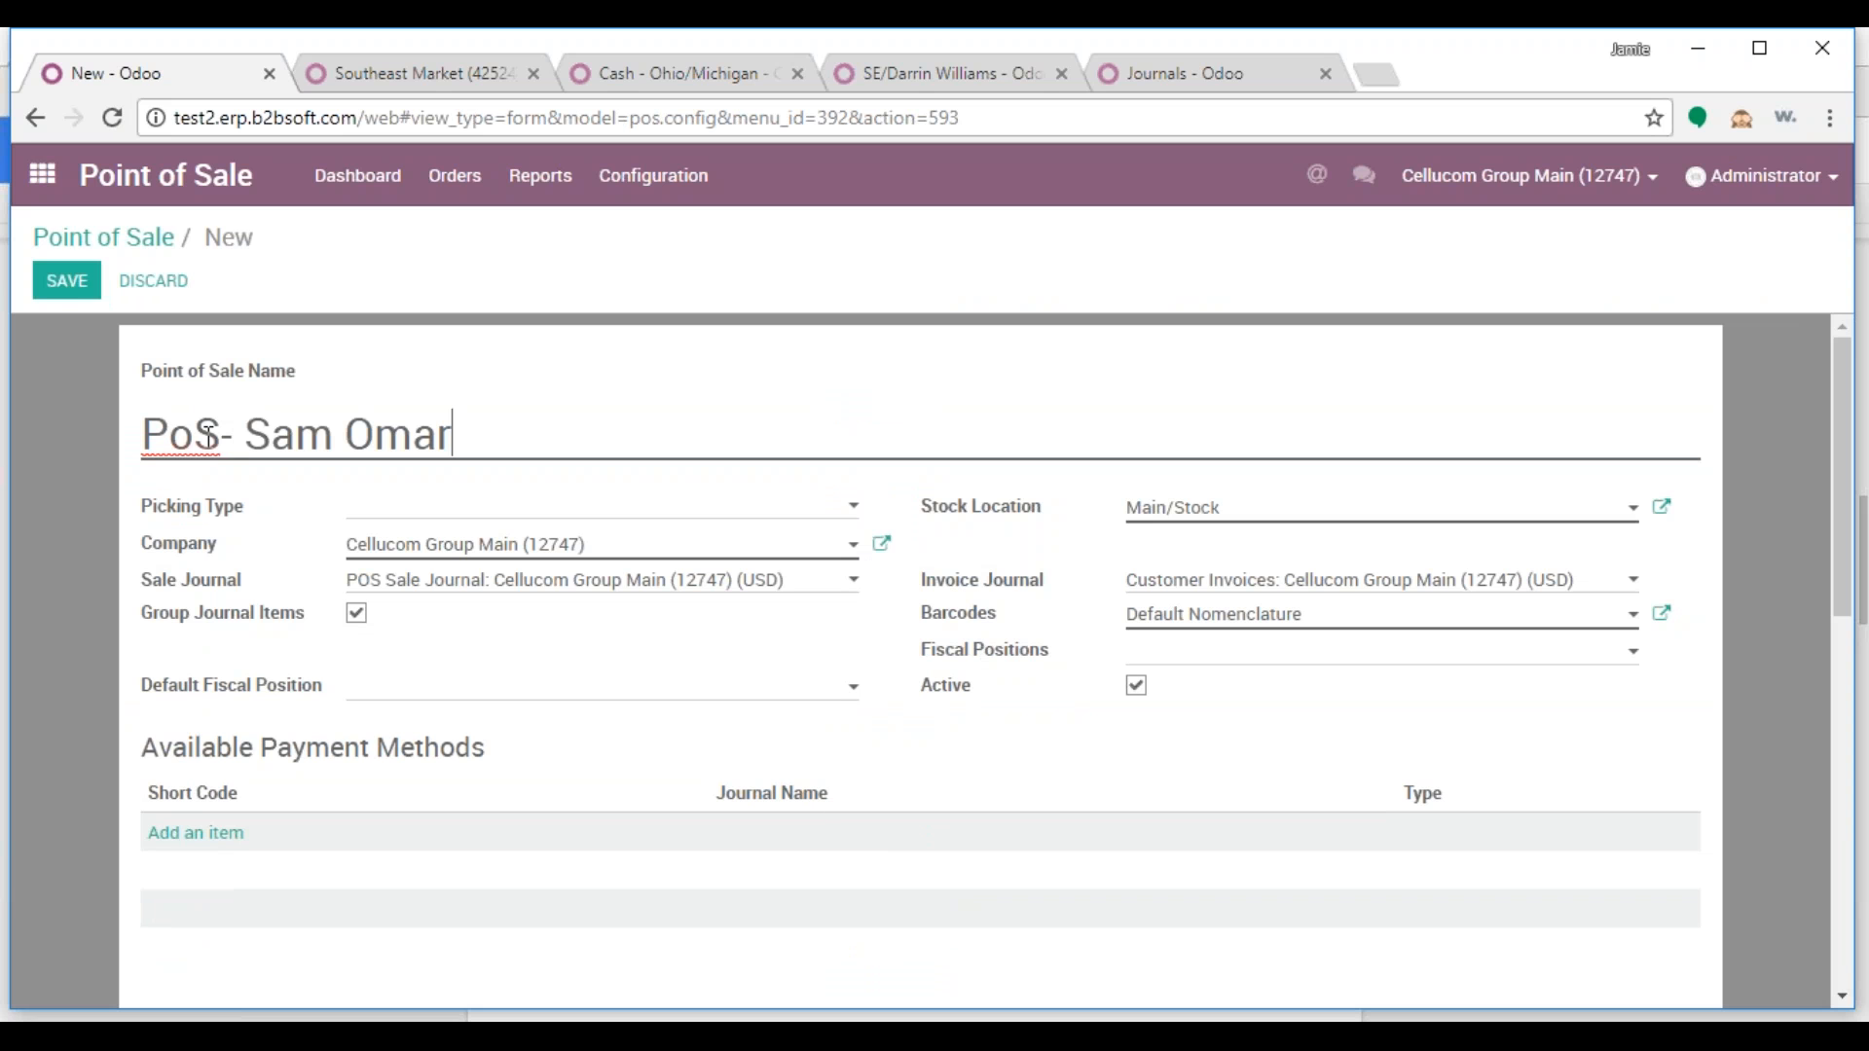
click(64, 282)
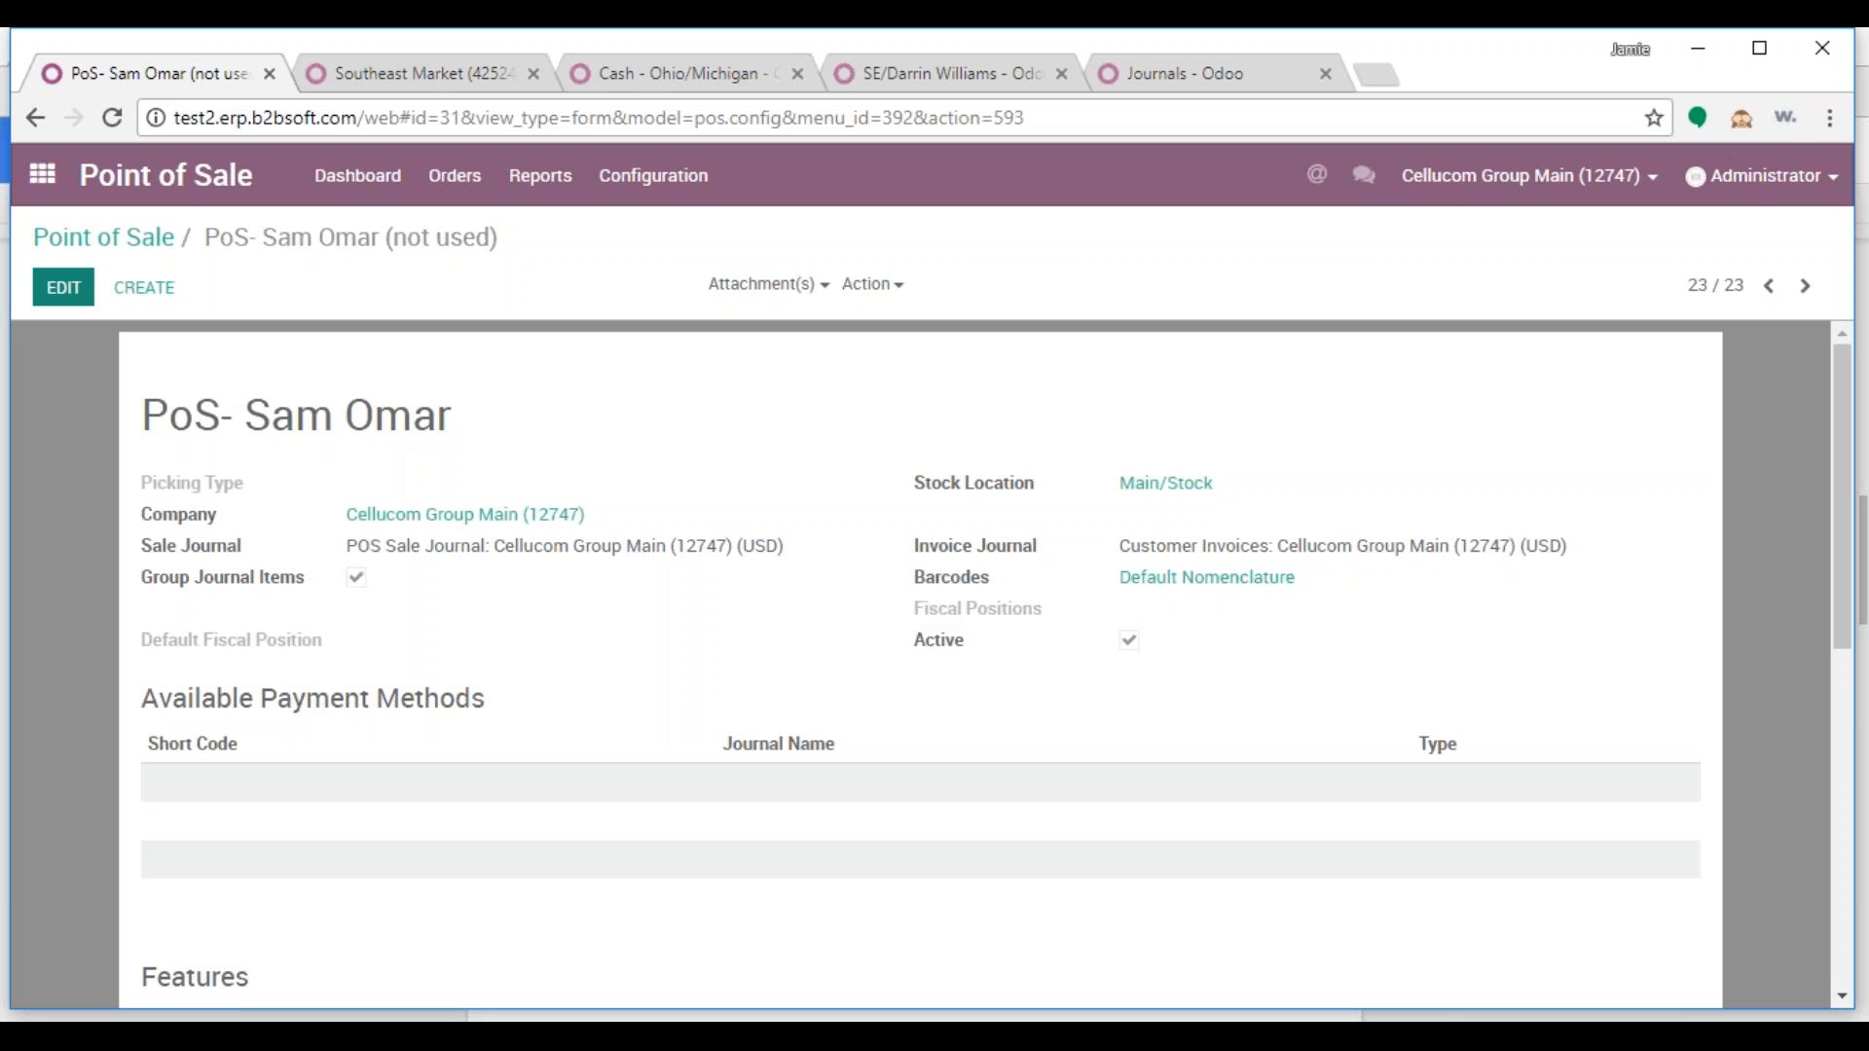
Give the Point of Sale the salesperson's Southeast Market picking type and company Southeast Market (42524)
click(63, 288)
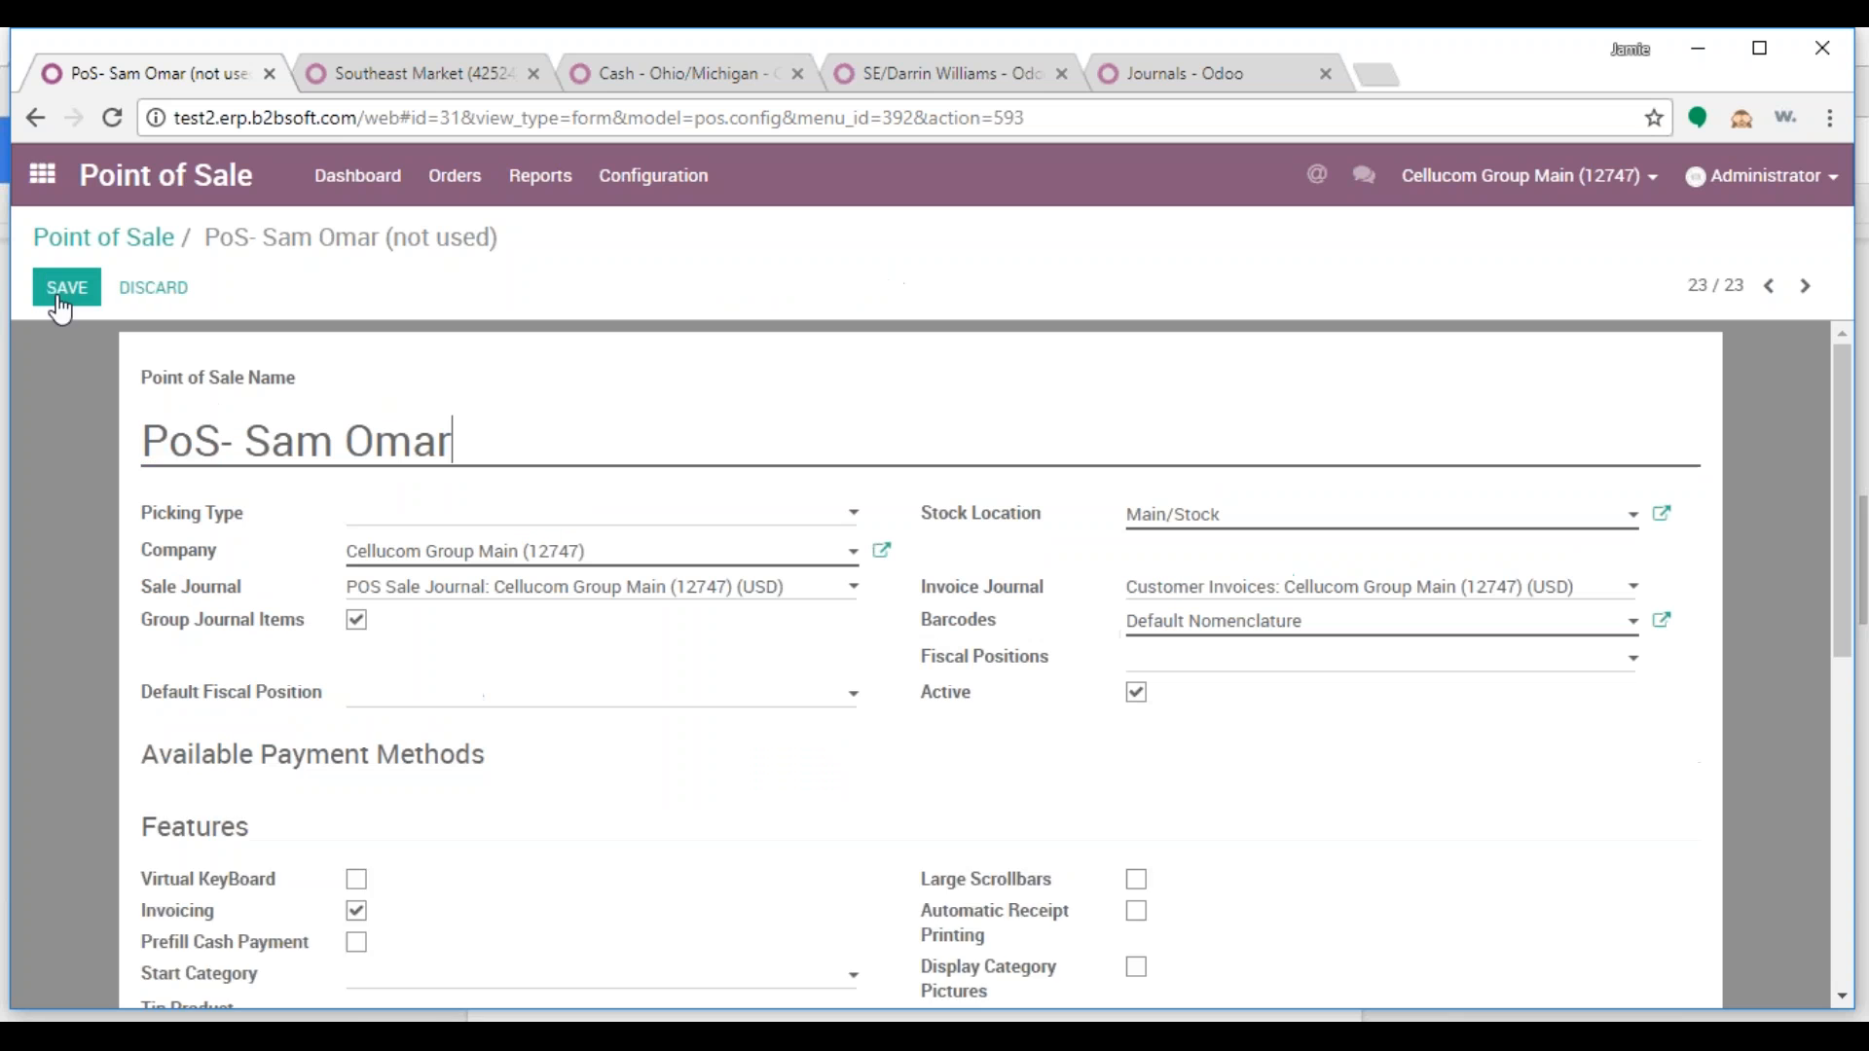
click(364, 524)
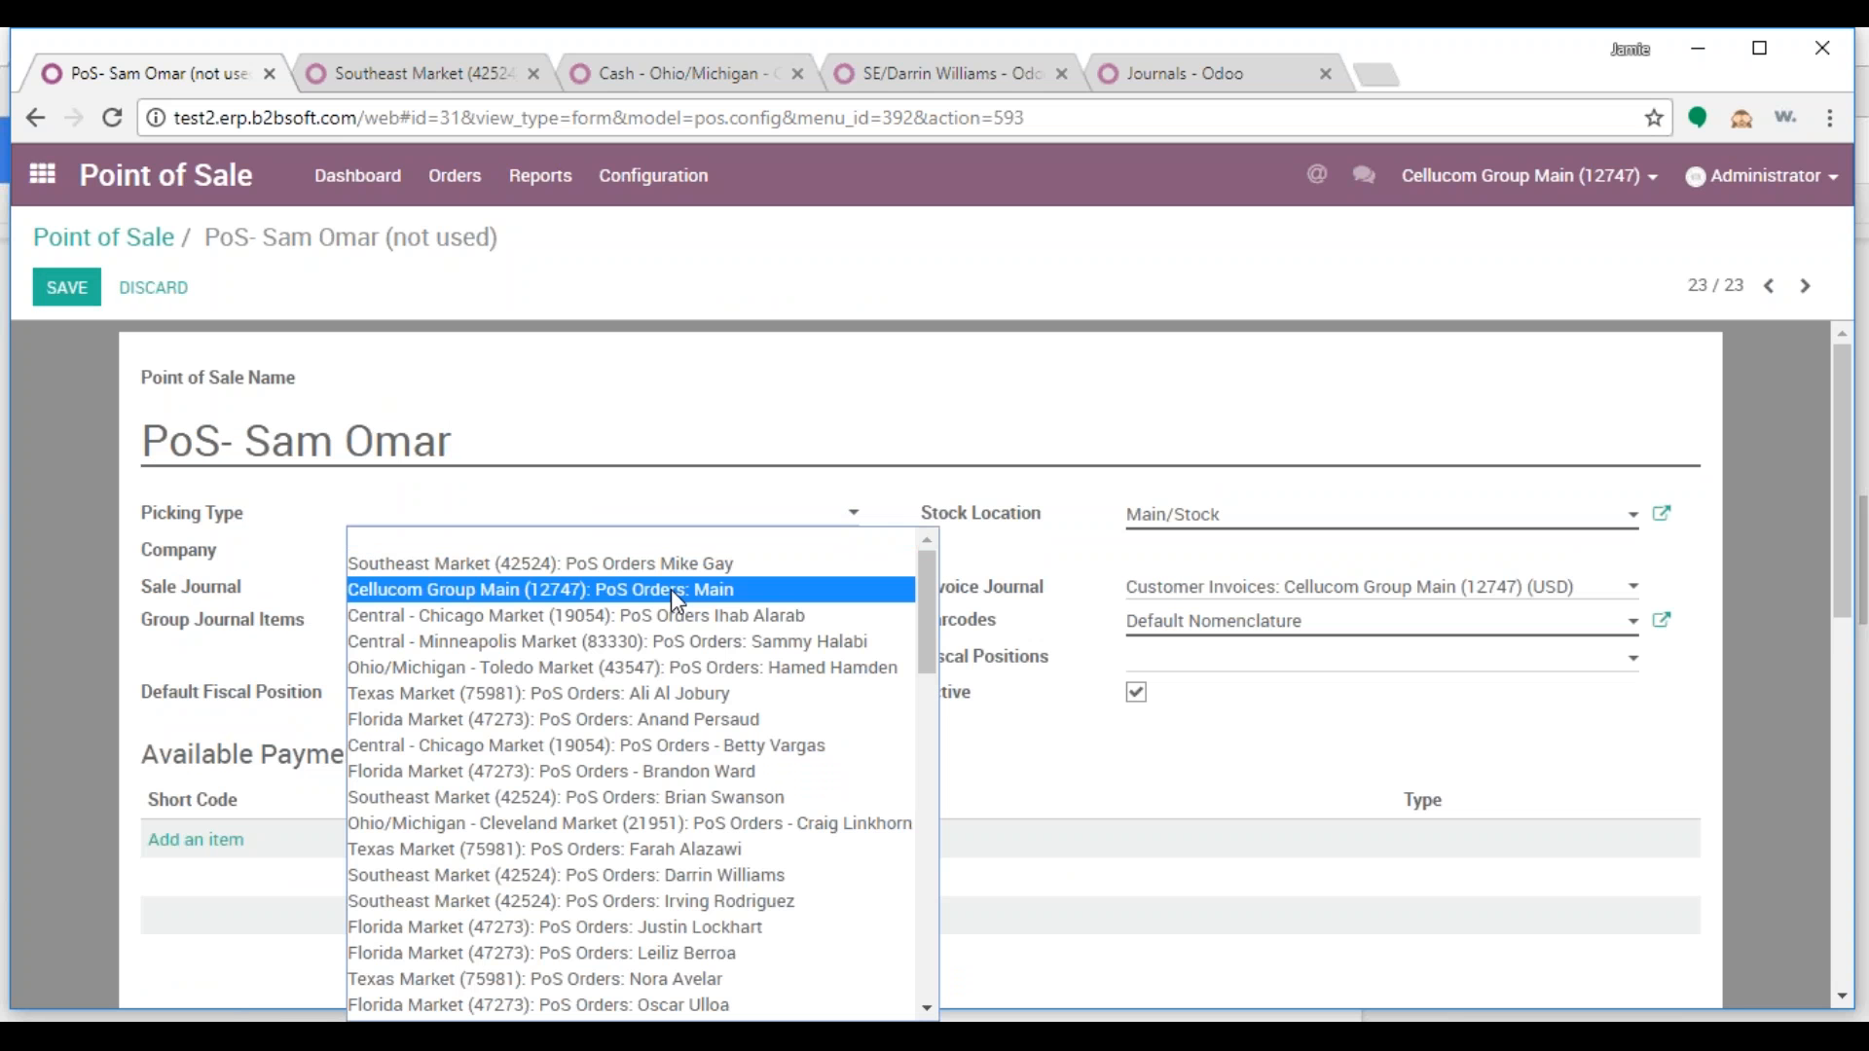
scroll(803, 892, down, 3)
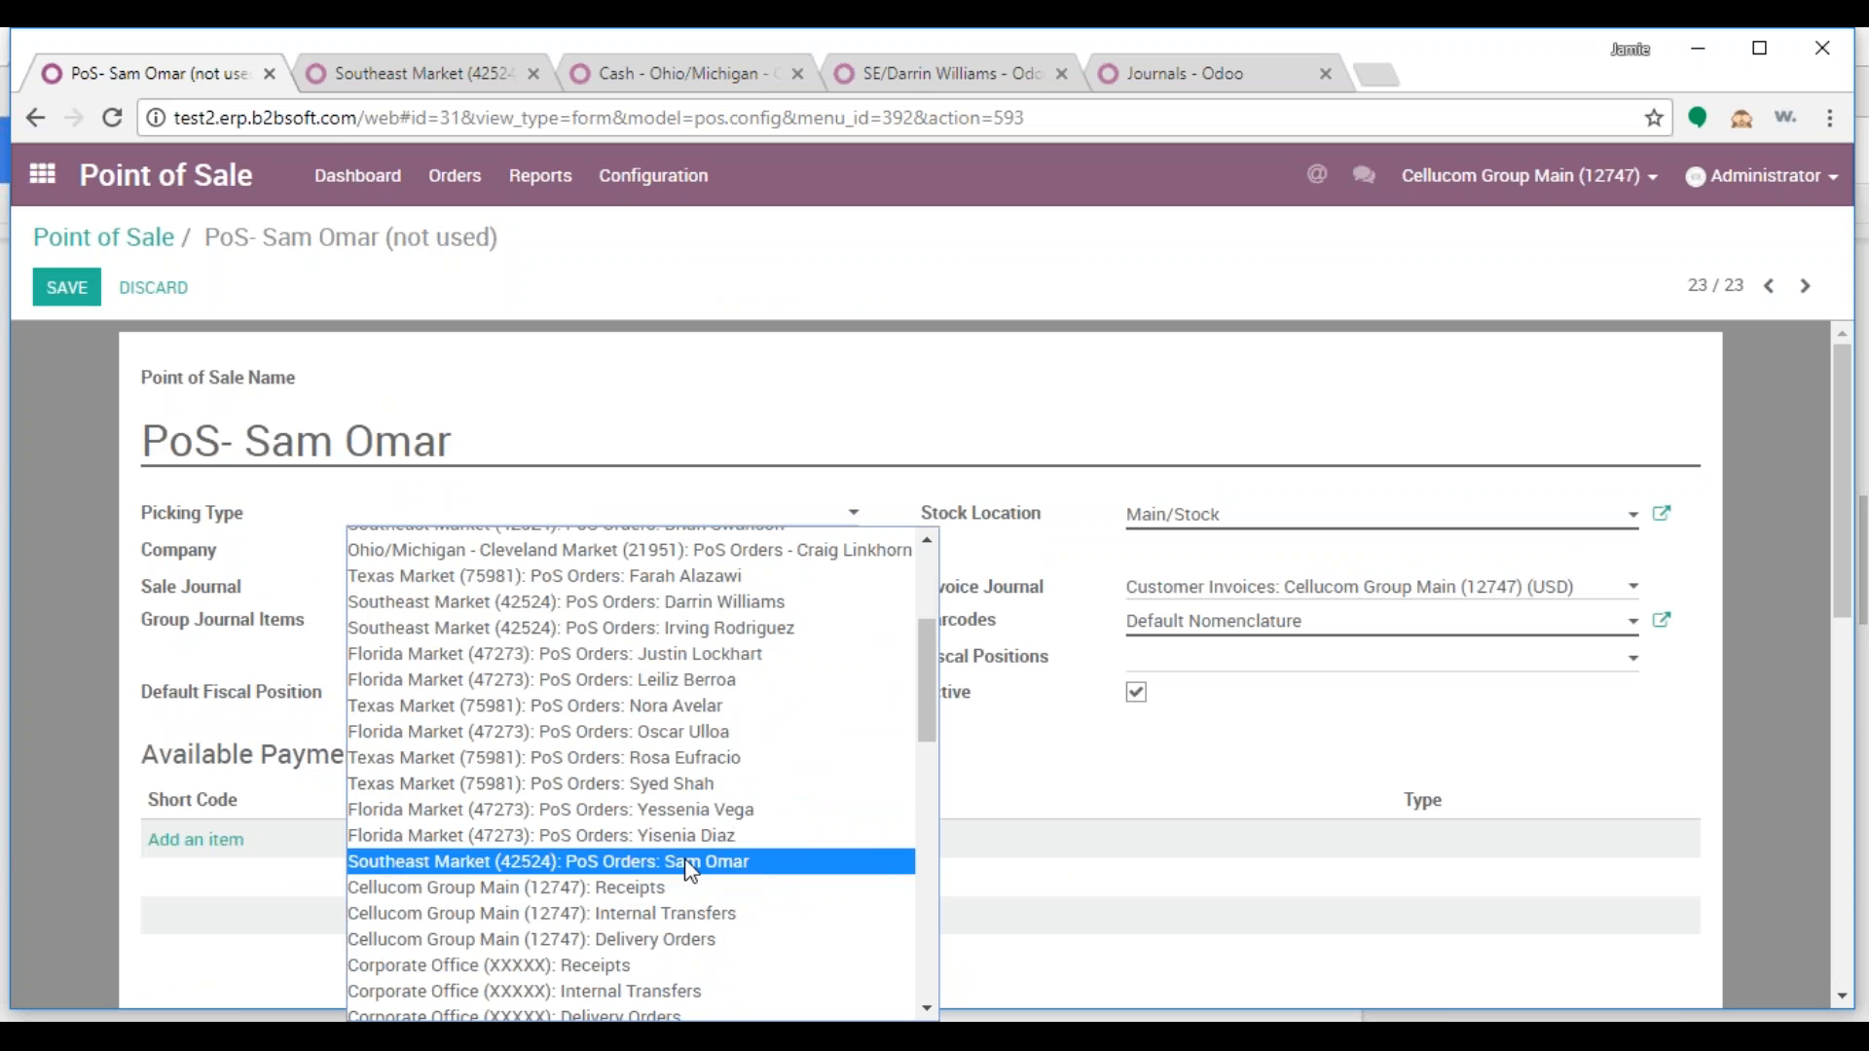
click(600, 861)
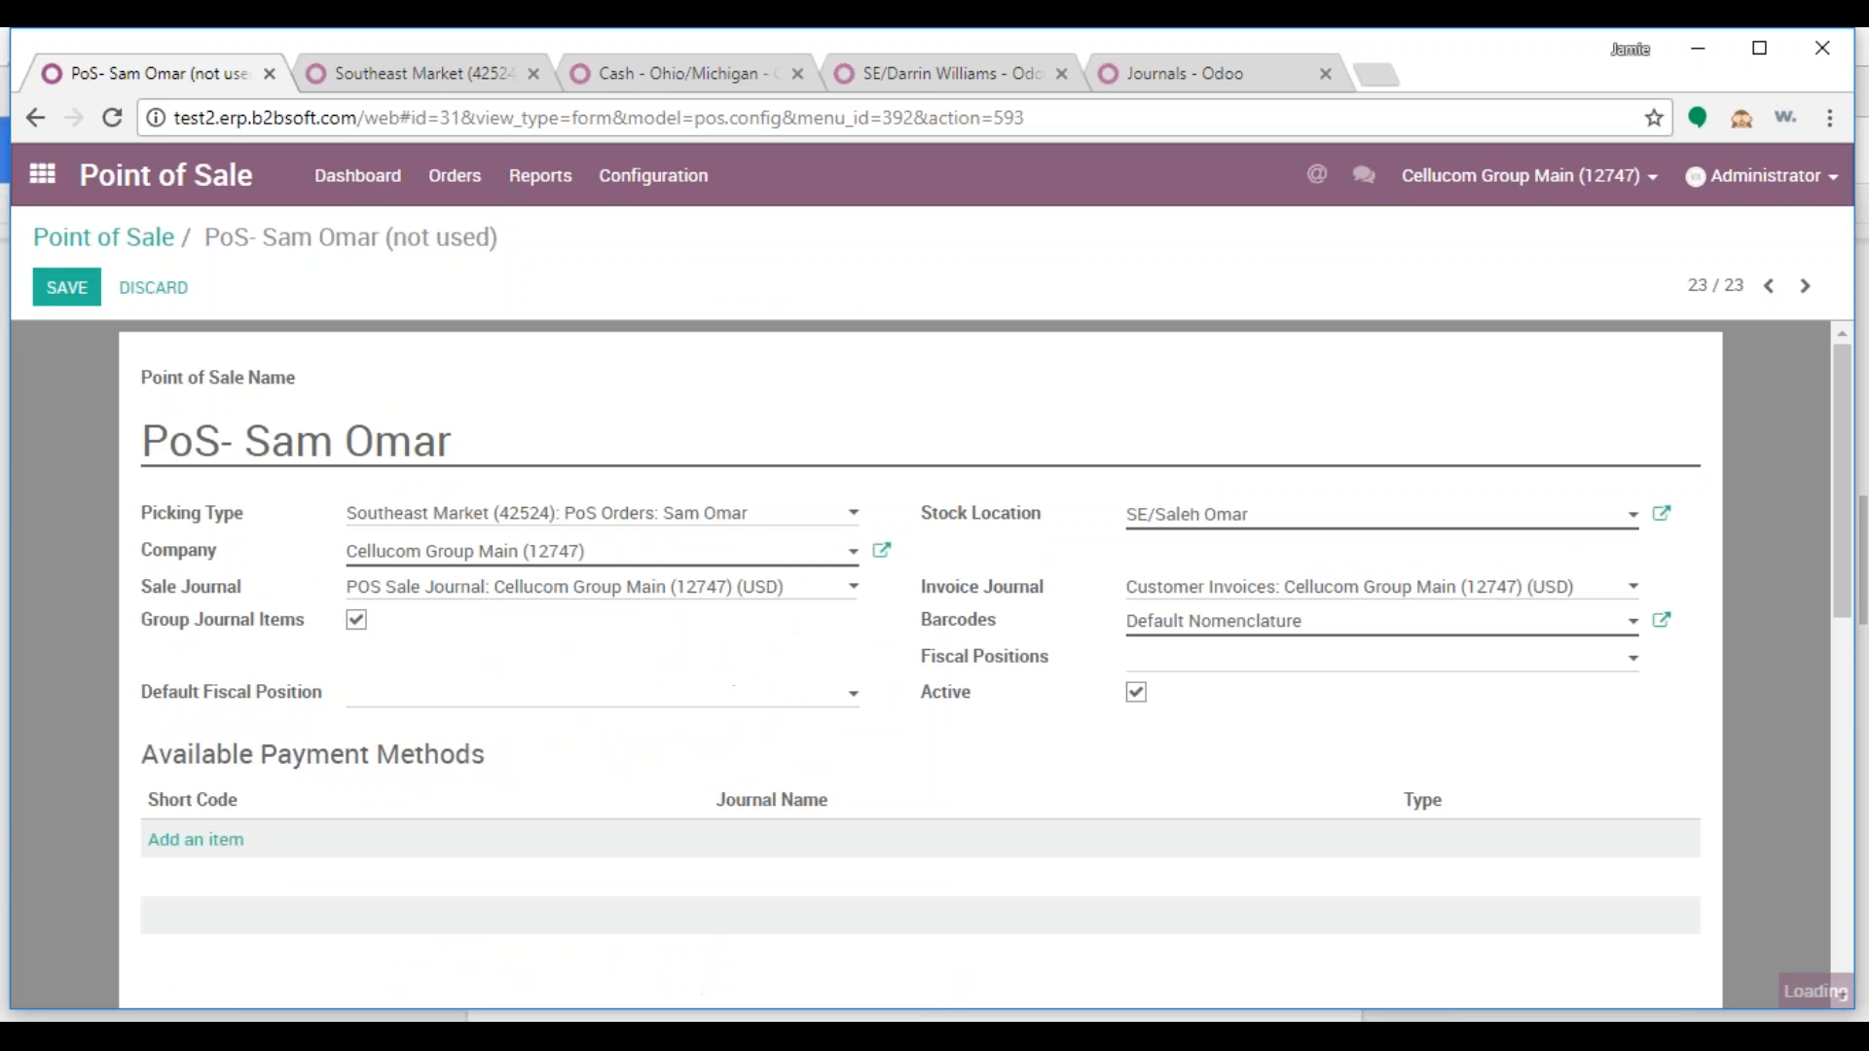
drag(614, 562, 292, 550)
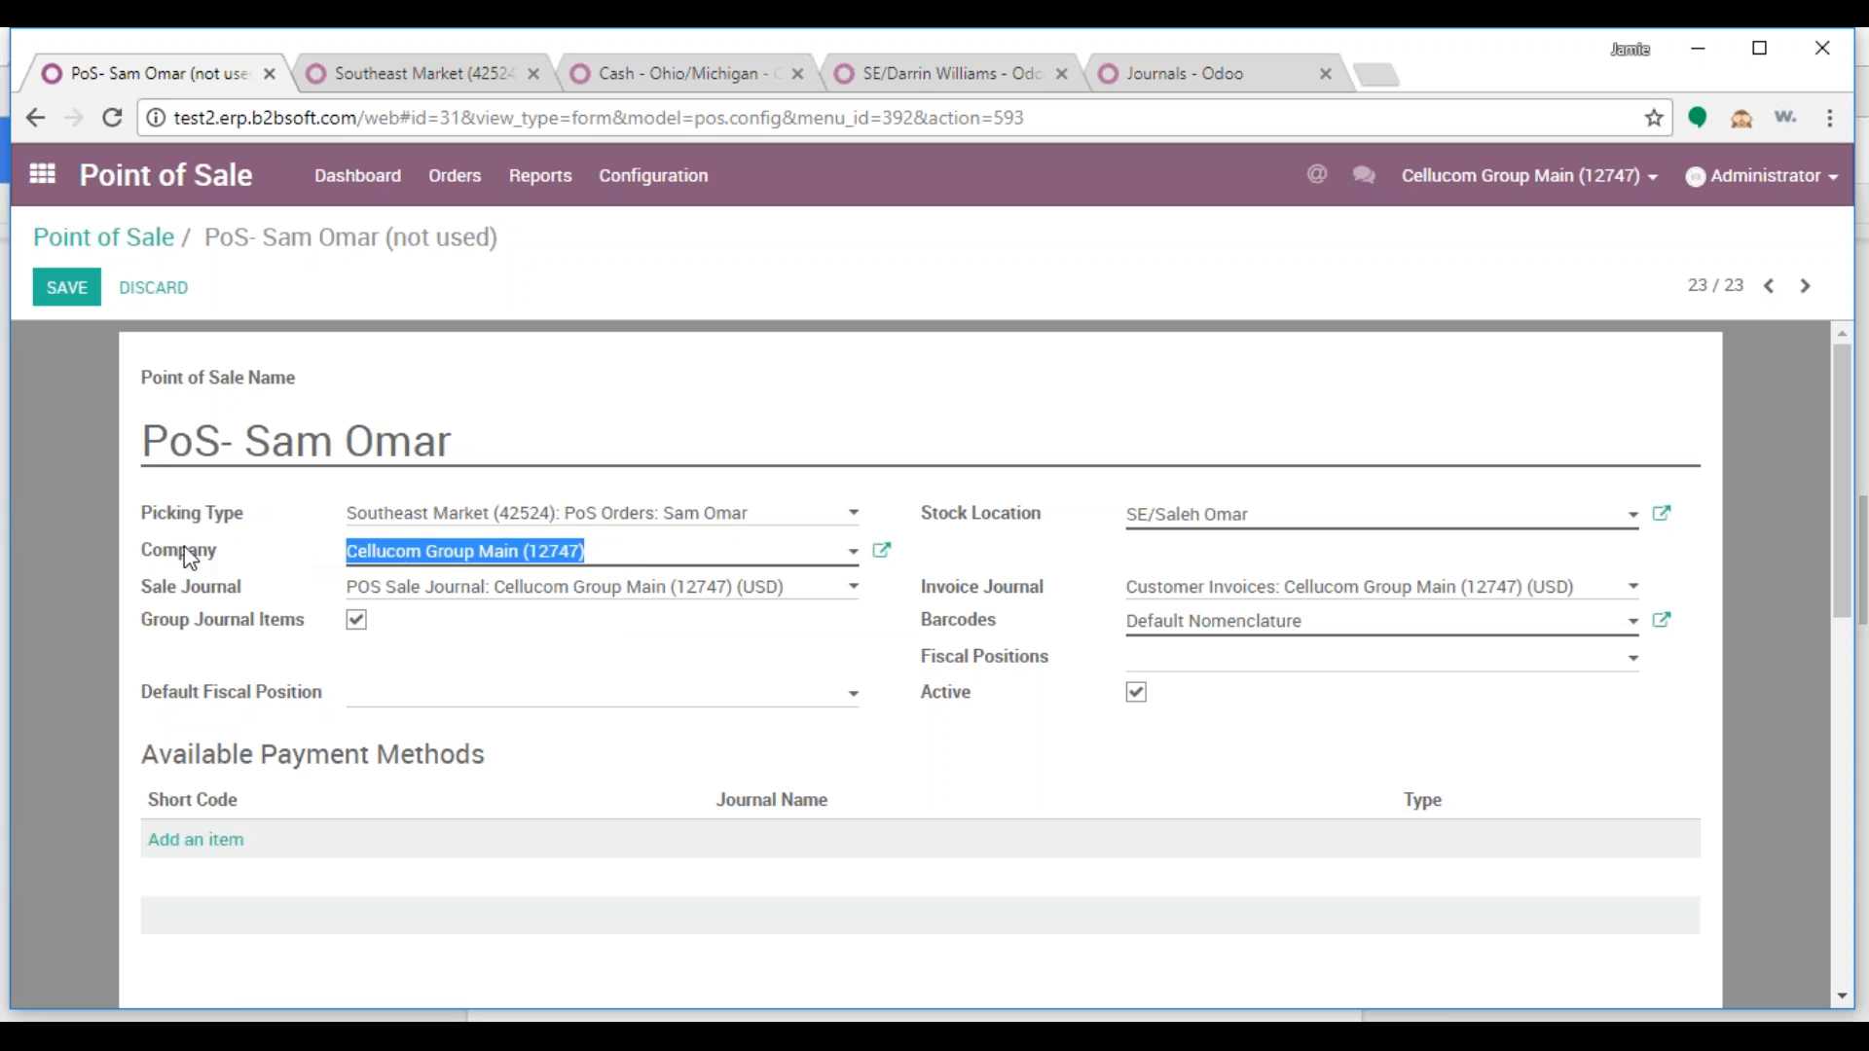
text(425)
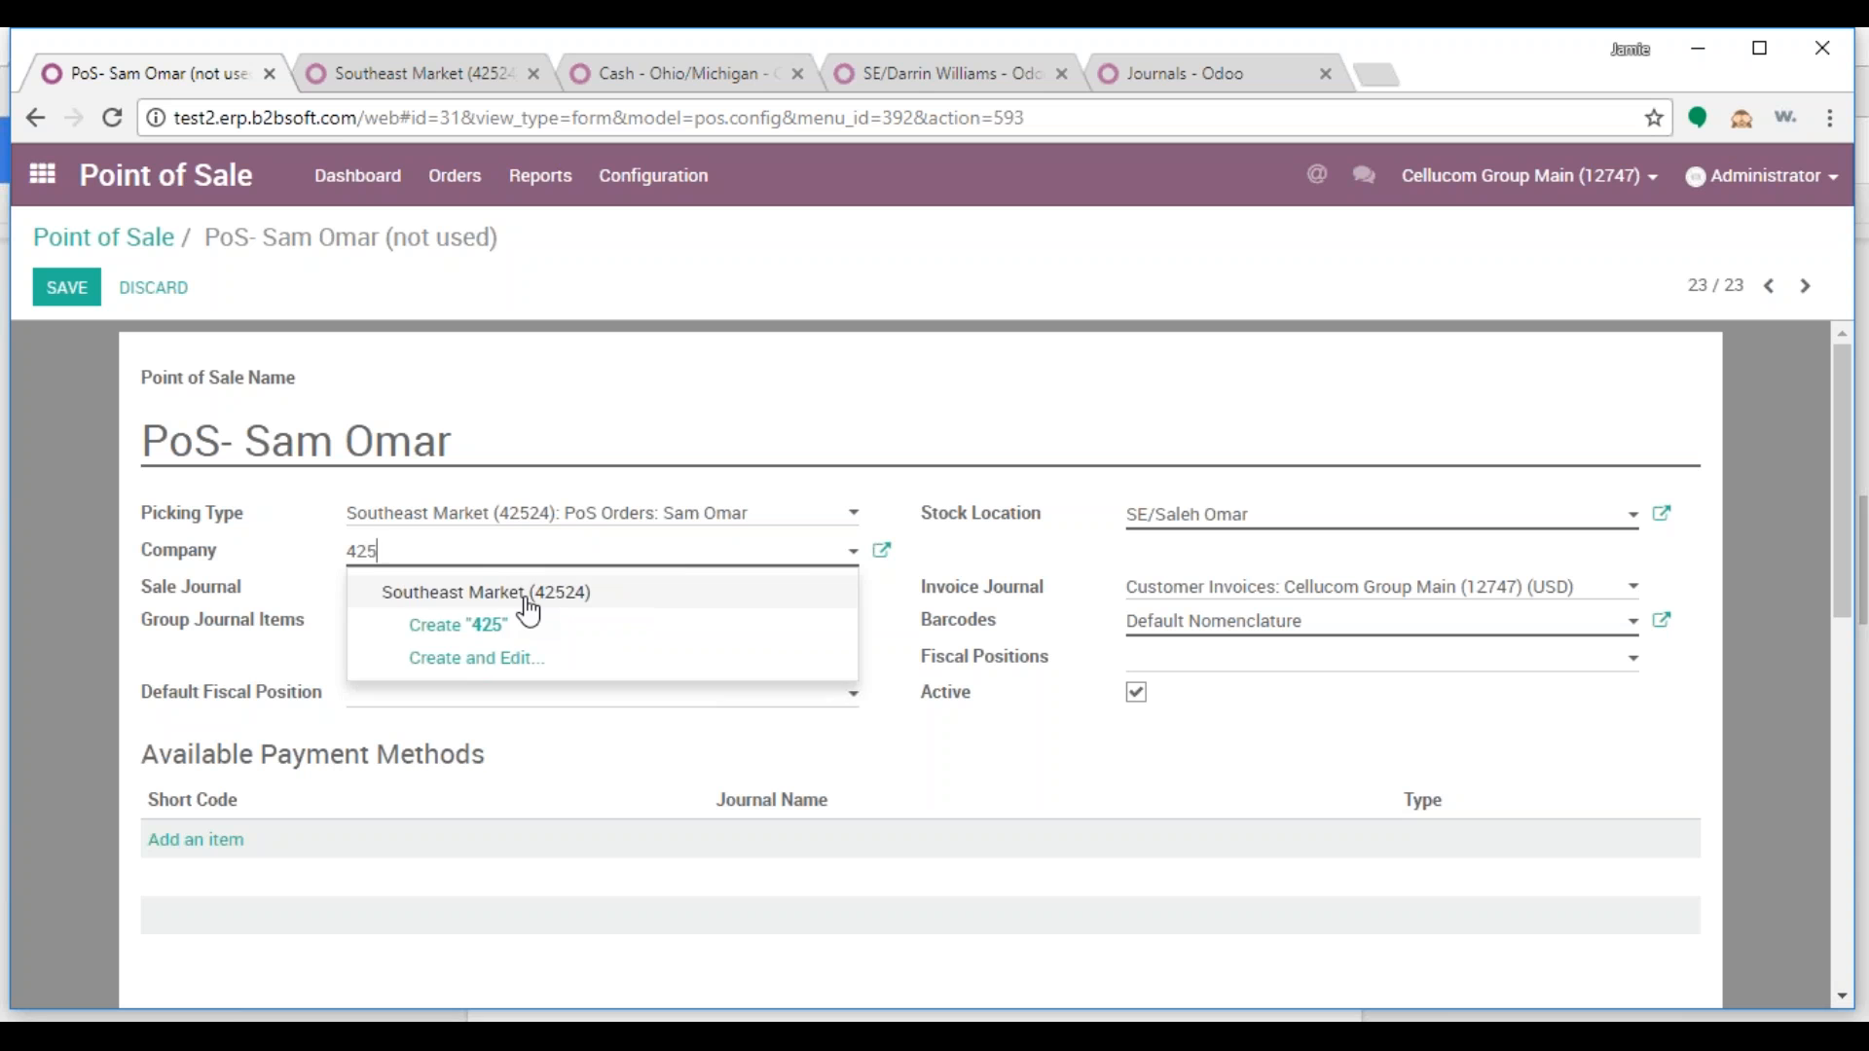
click(529, 594)
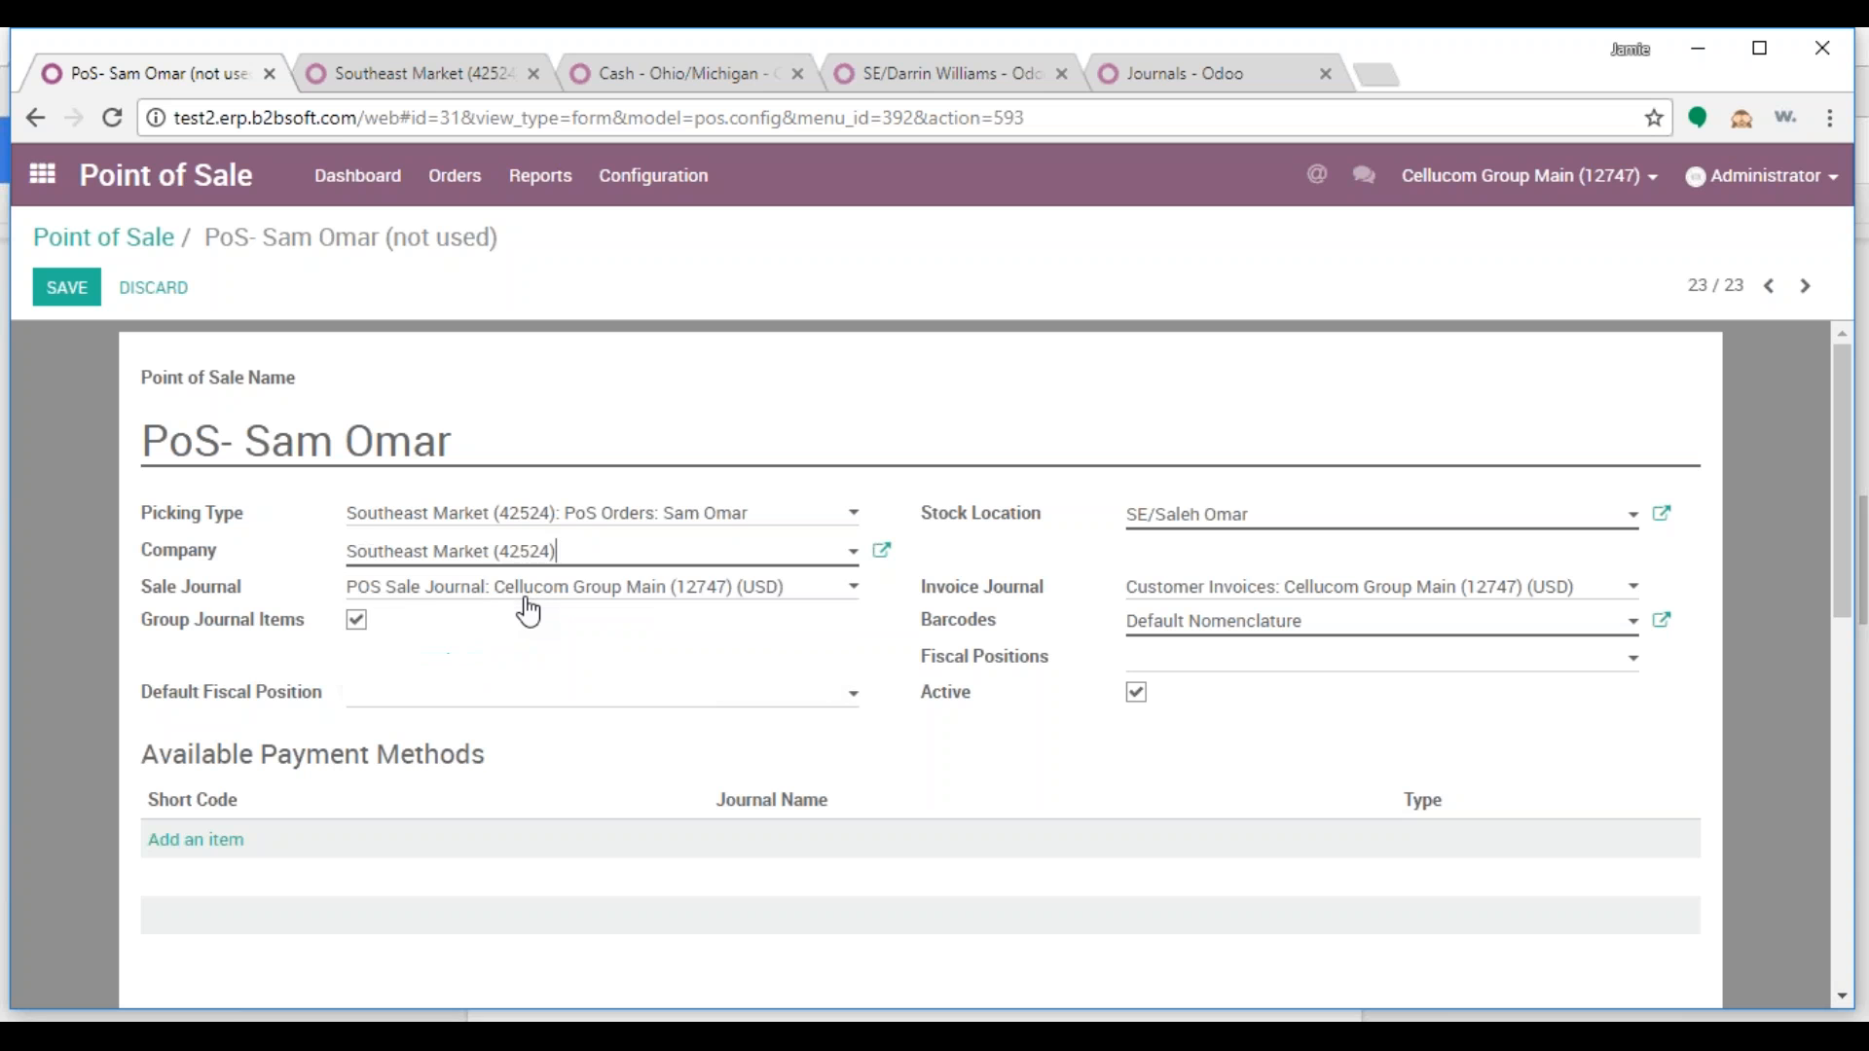
Choose the Southeast Market POS sale journal and customer invoices journal
click(421, 588)
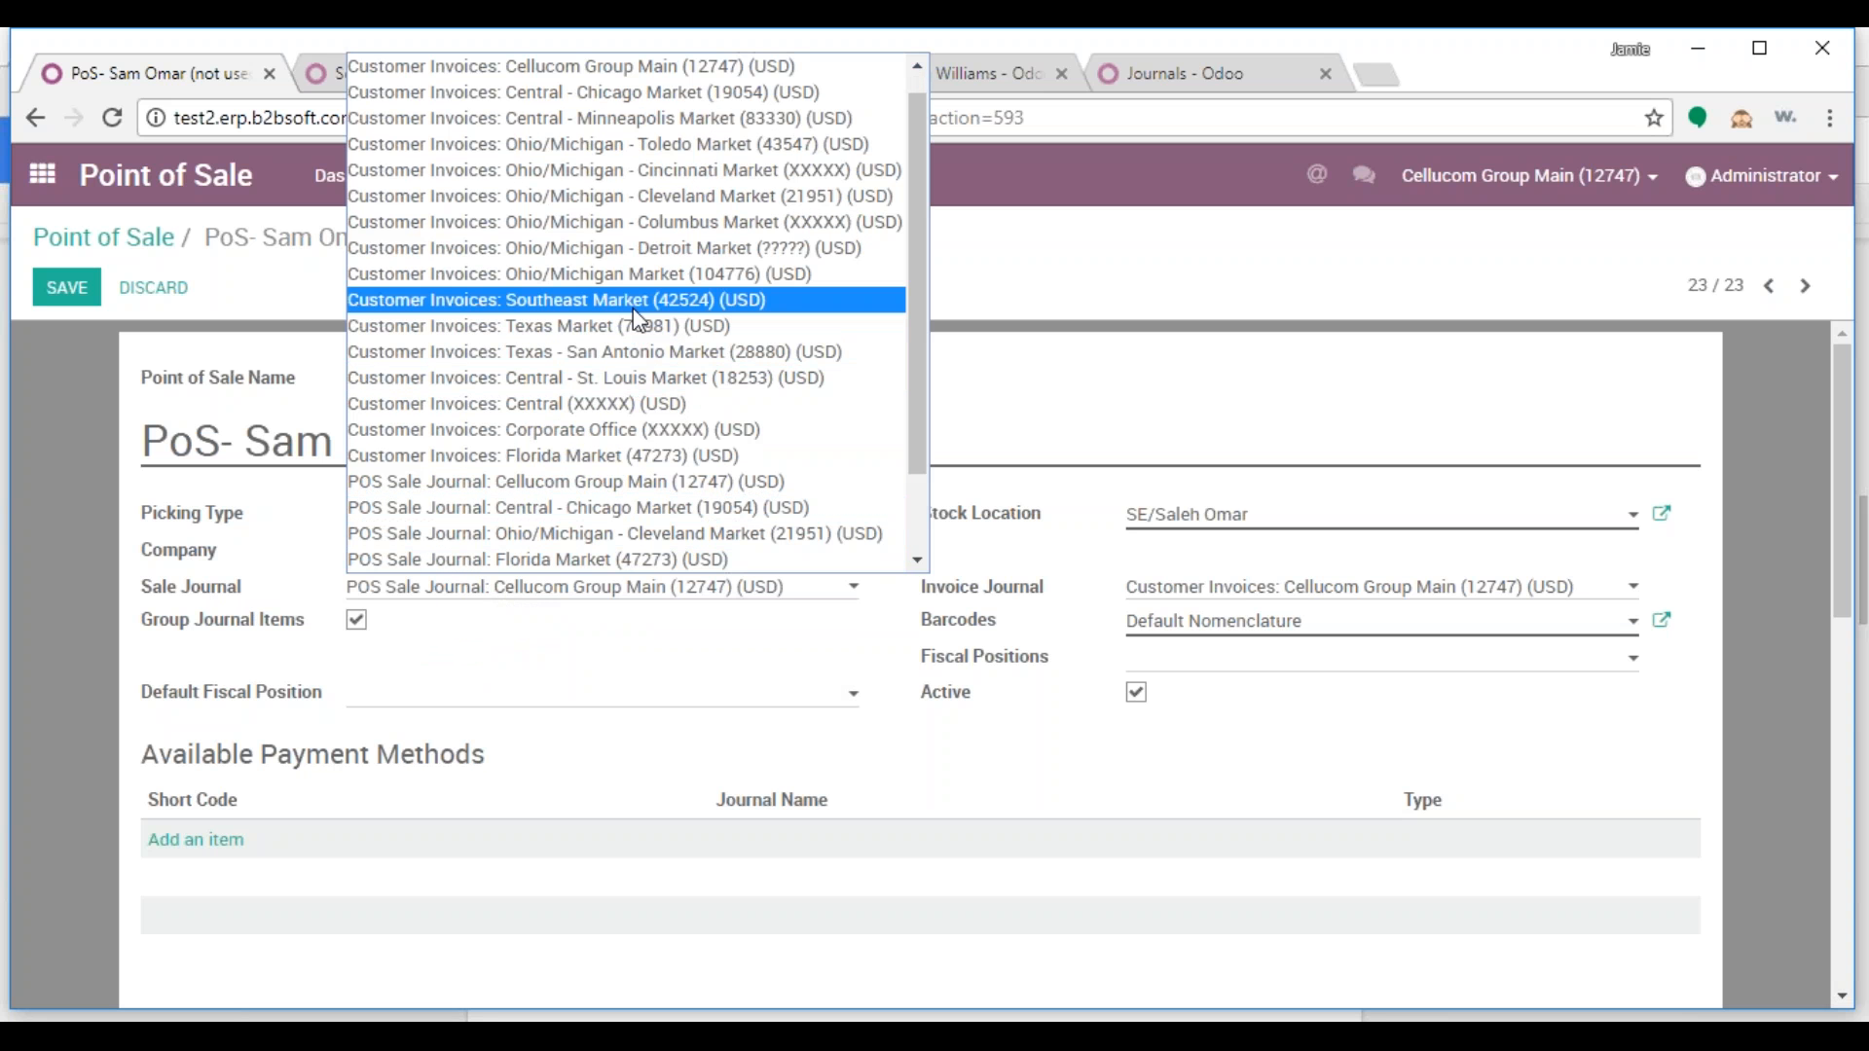
scroll(652, 422, down, 2)
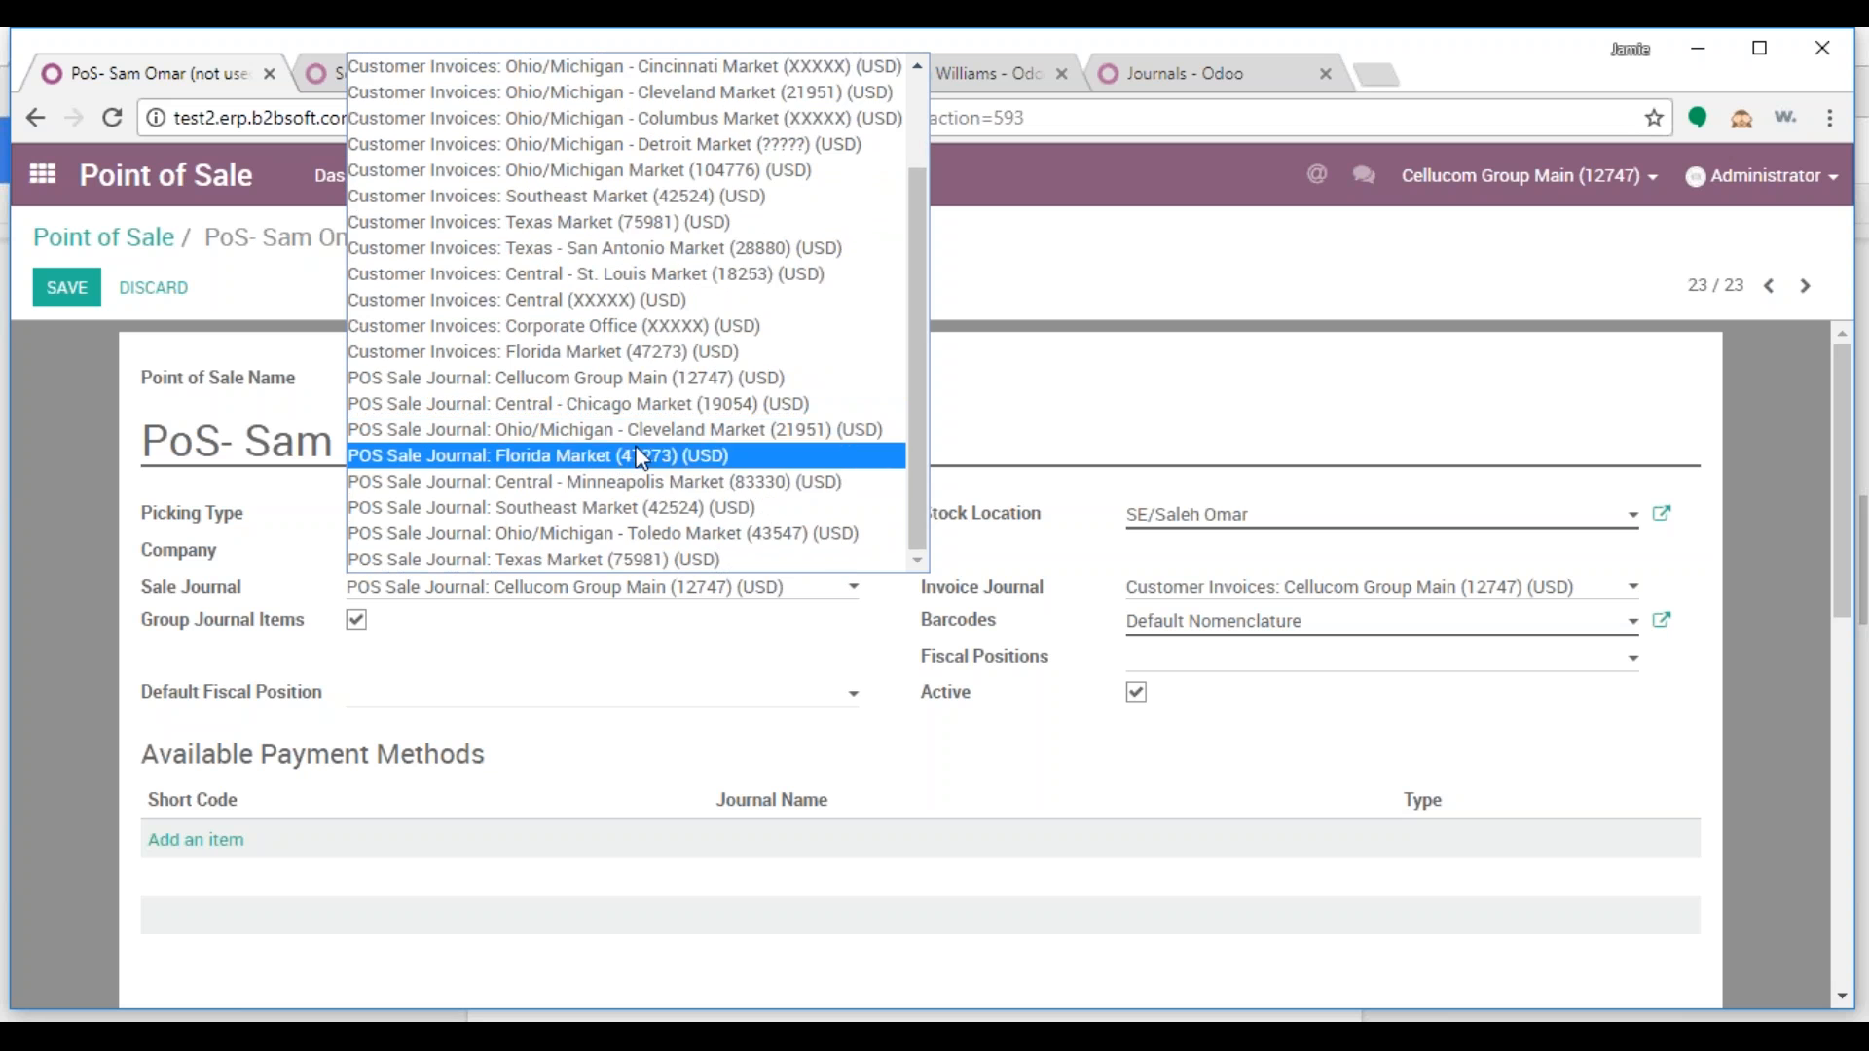
click(628, 503)
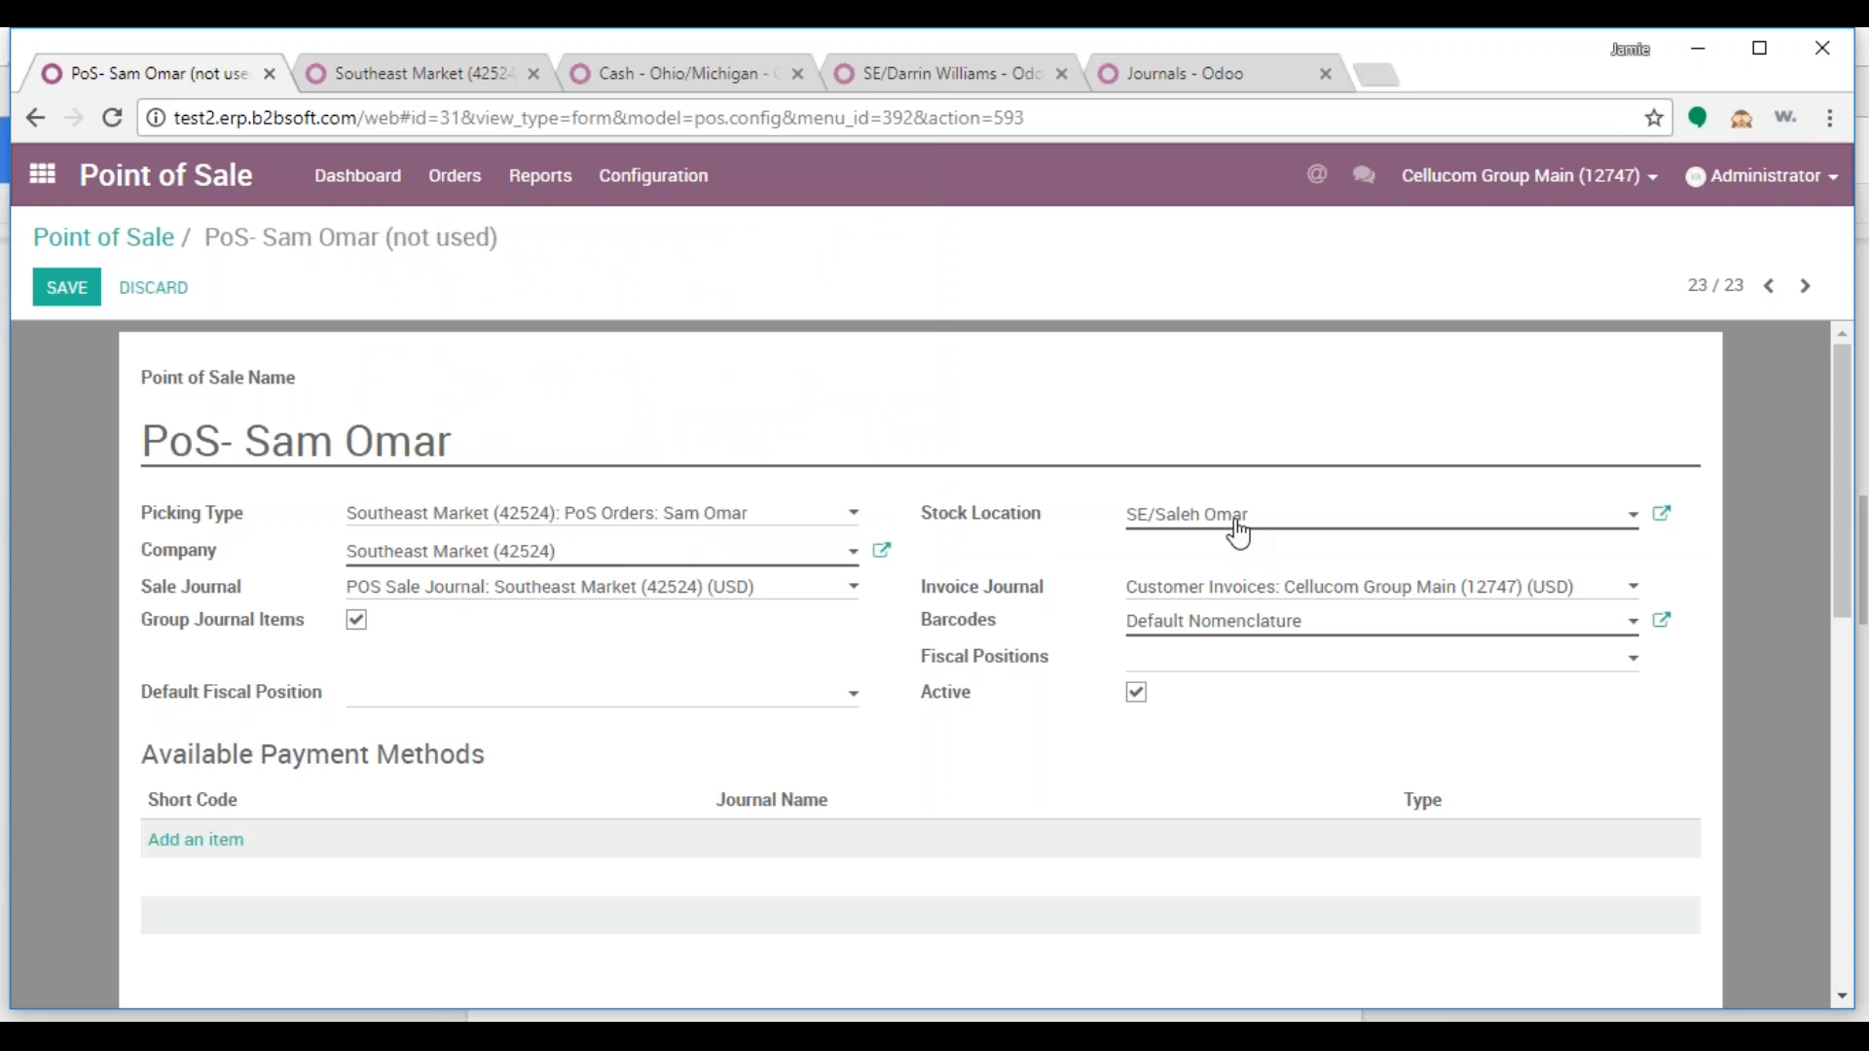
click(1267, 592)
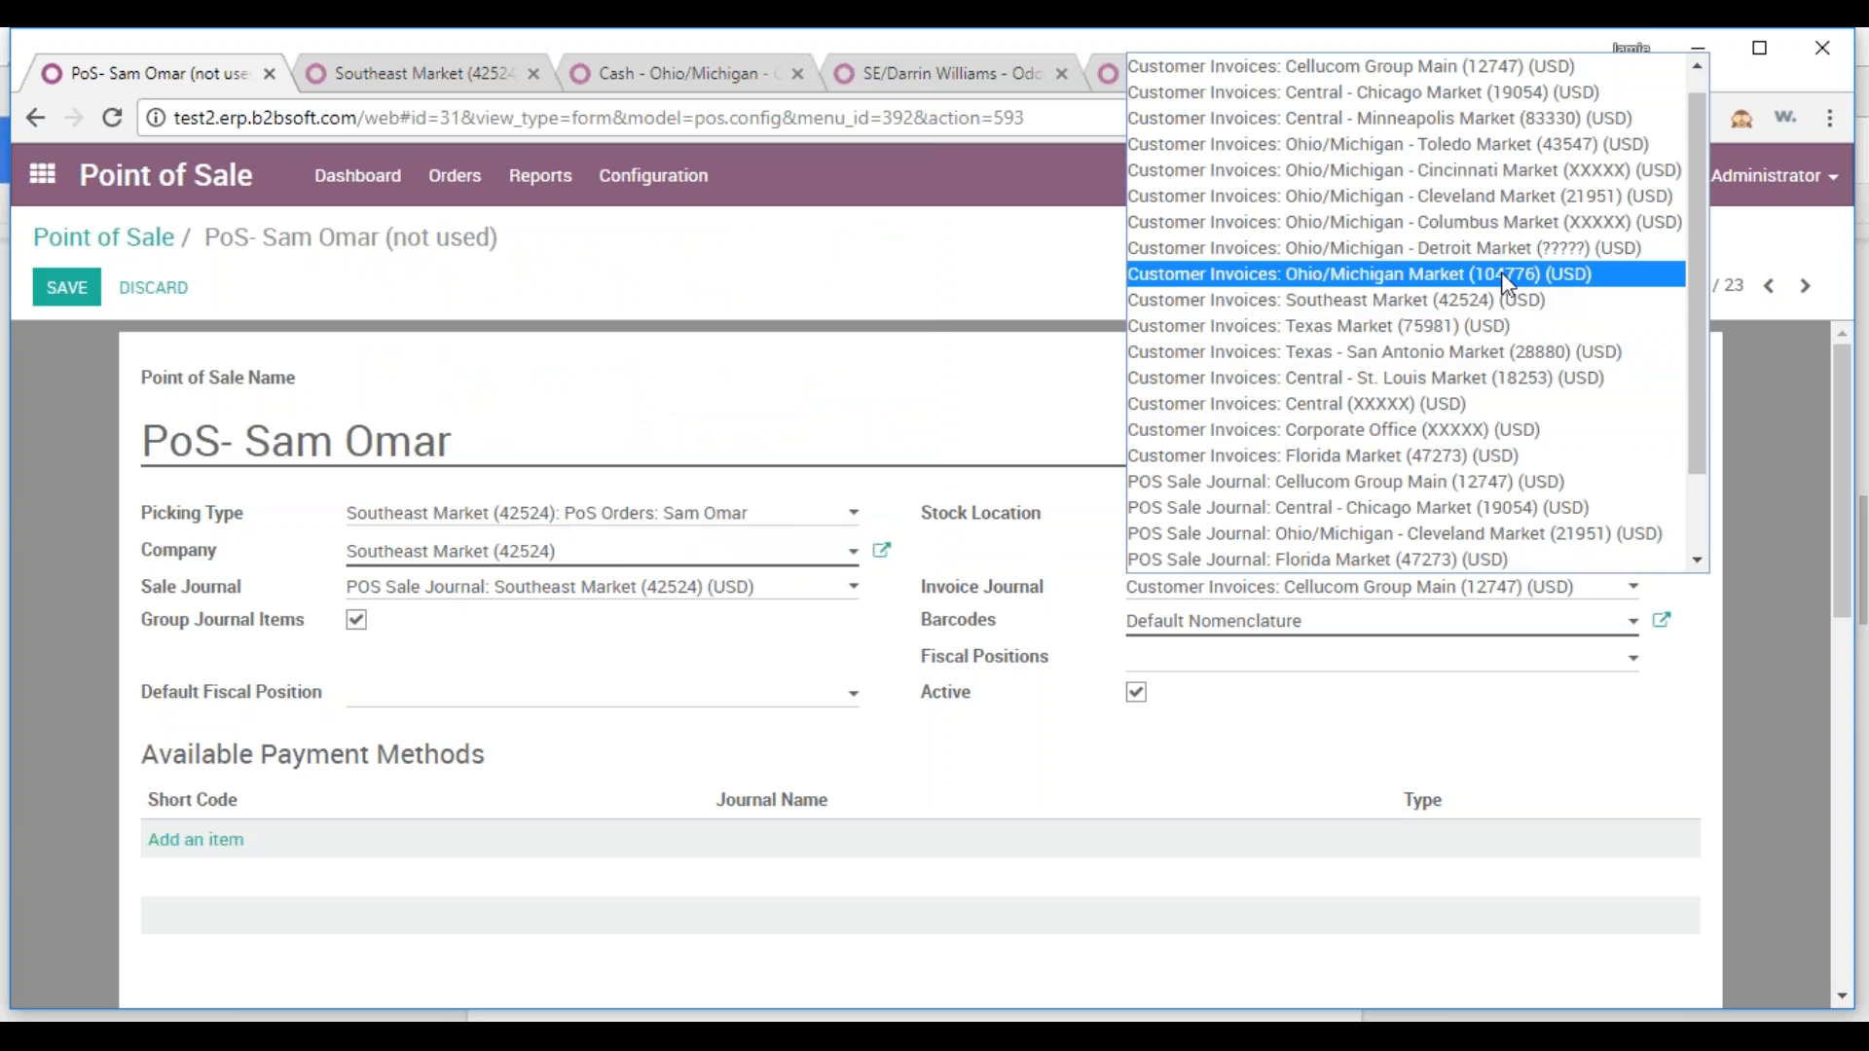
click(1424, 306)
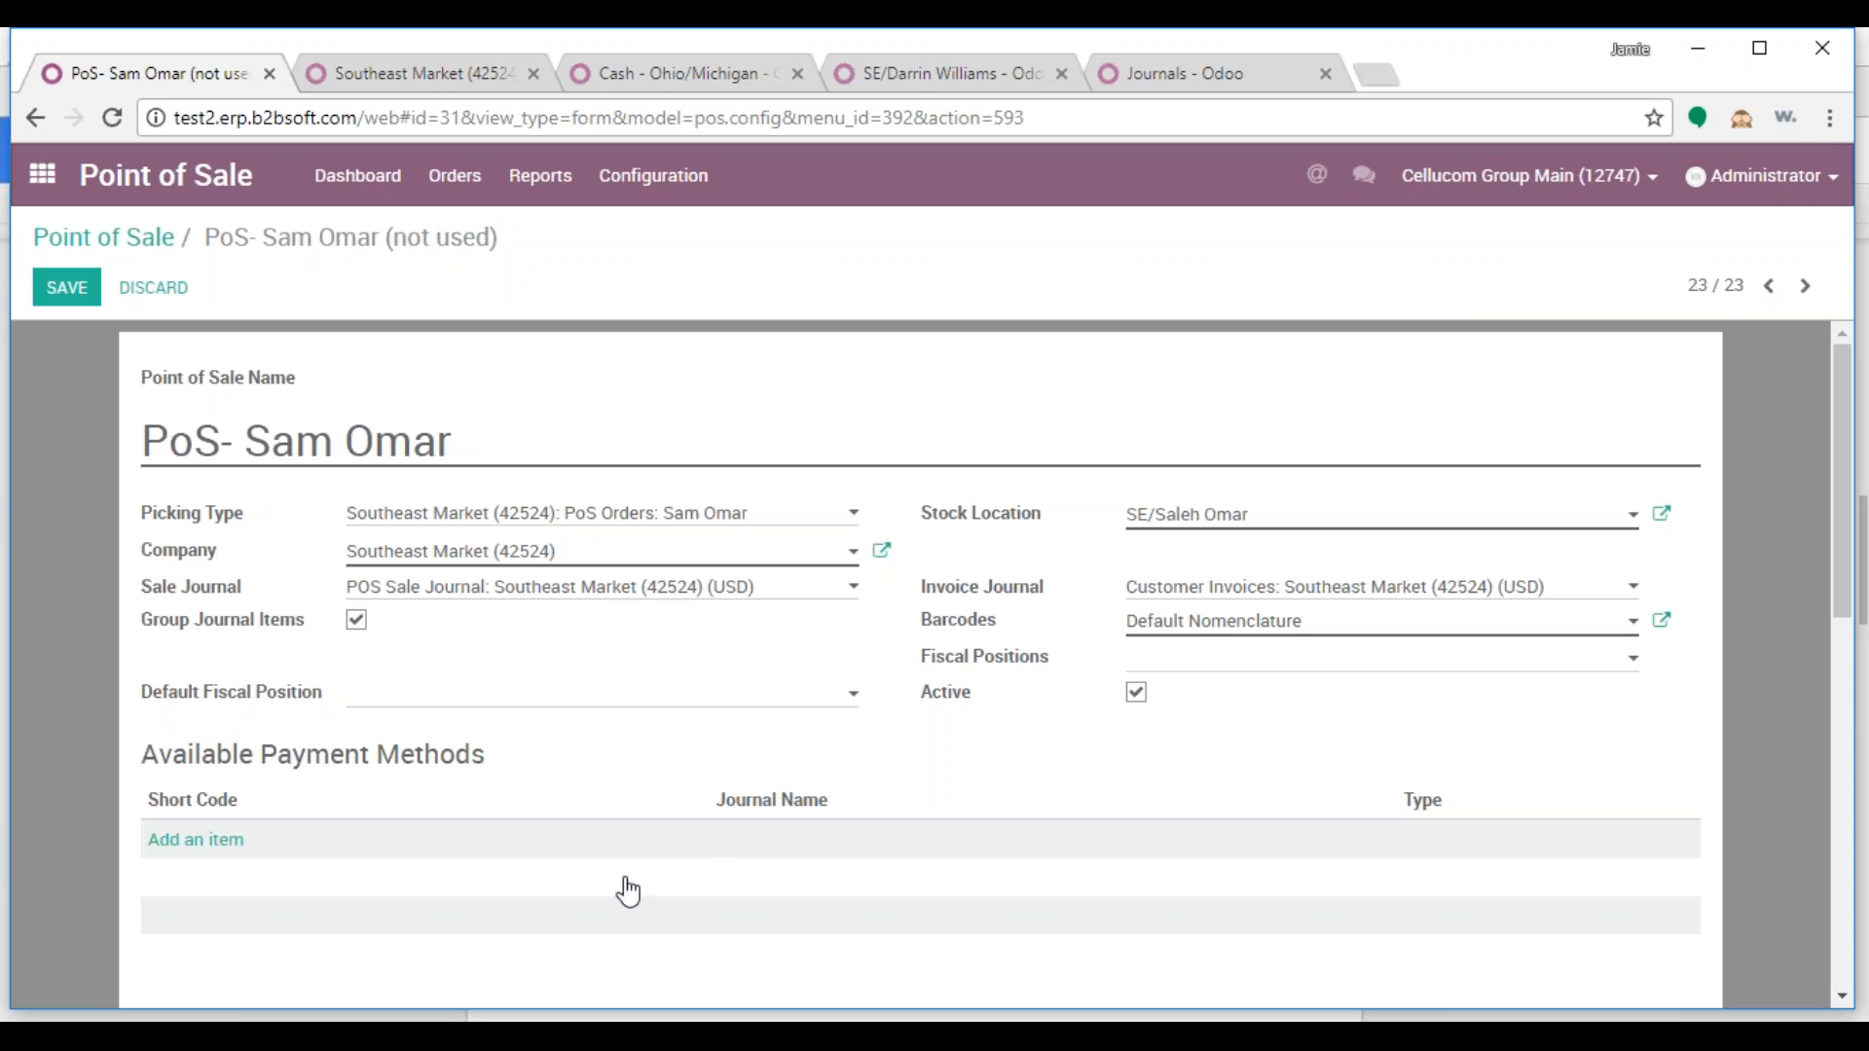
scroll(769, 804, down, 4)
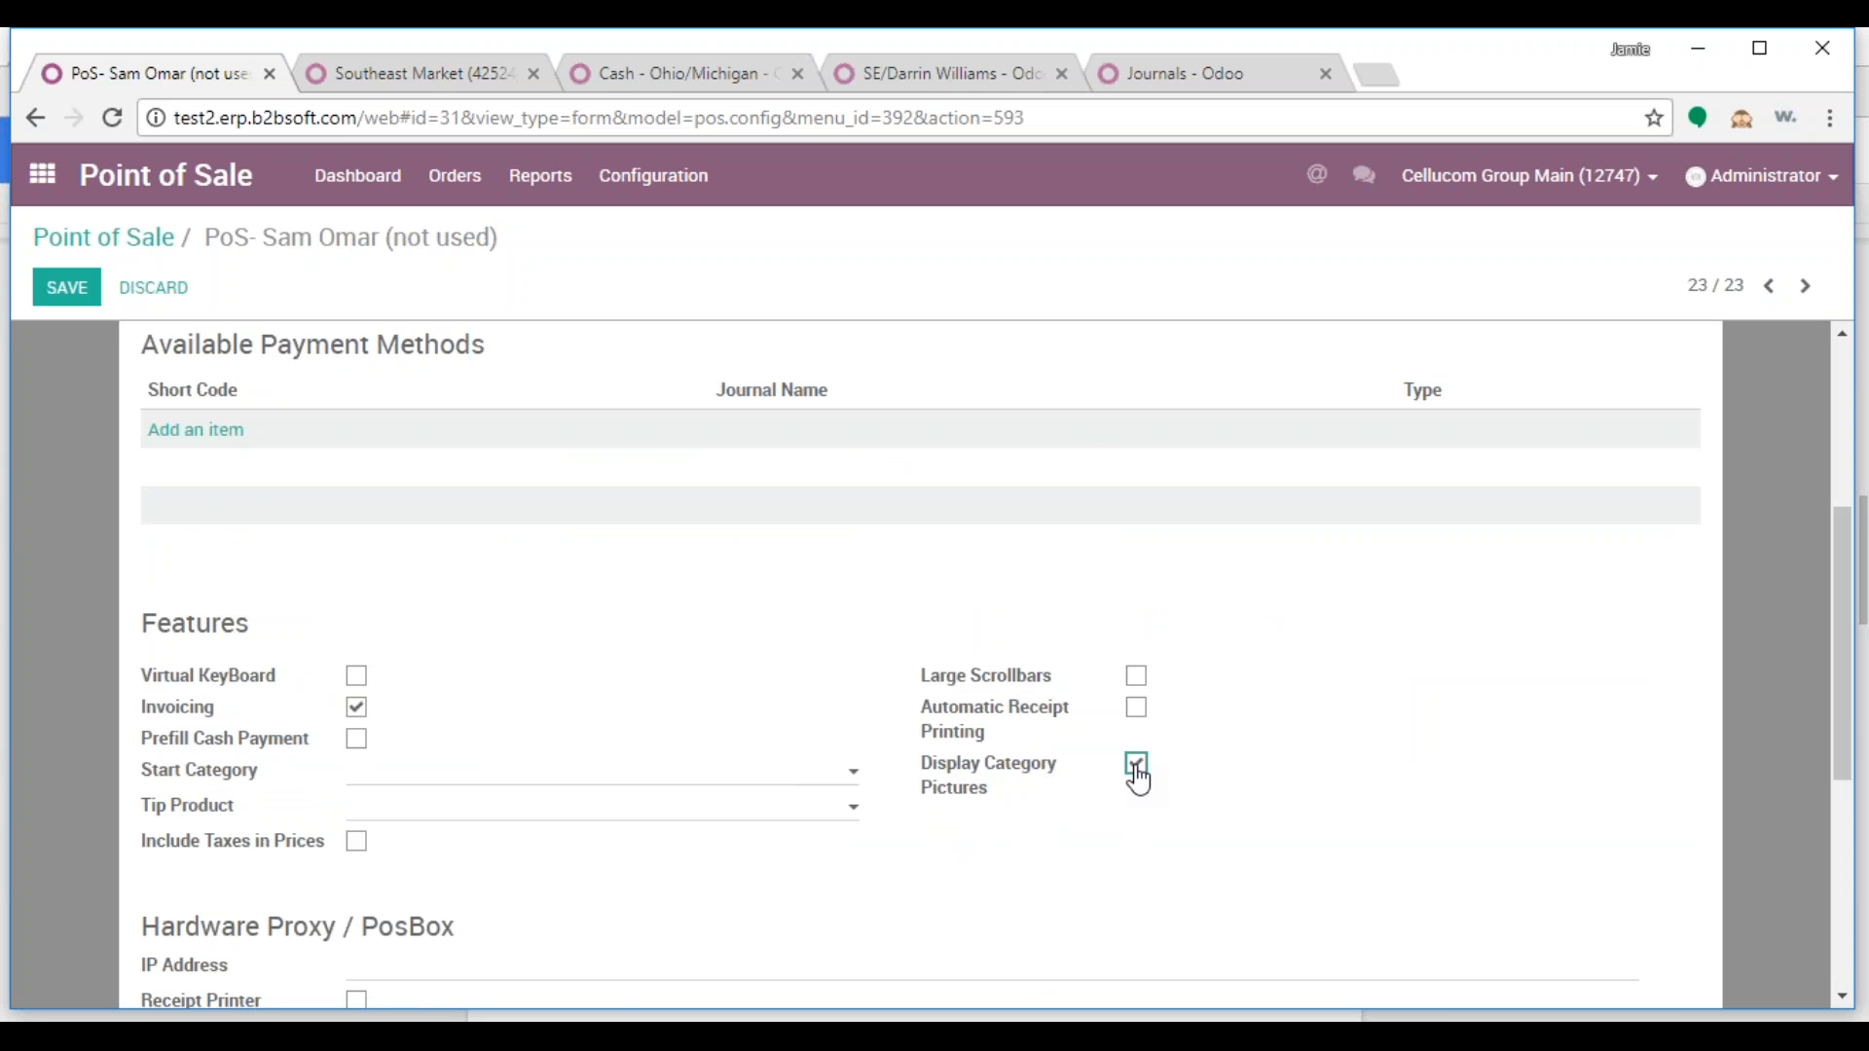
Add Cash - Southeast Market as a payment method and save the Point of Sale
scroll(541, 594, up, 1)
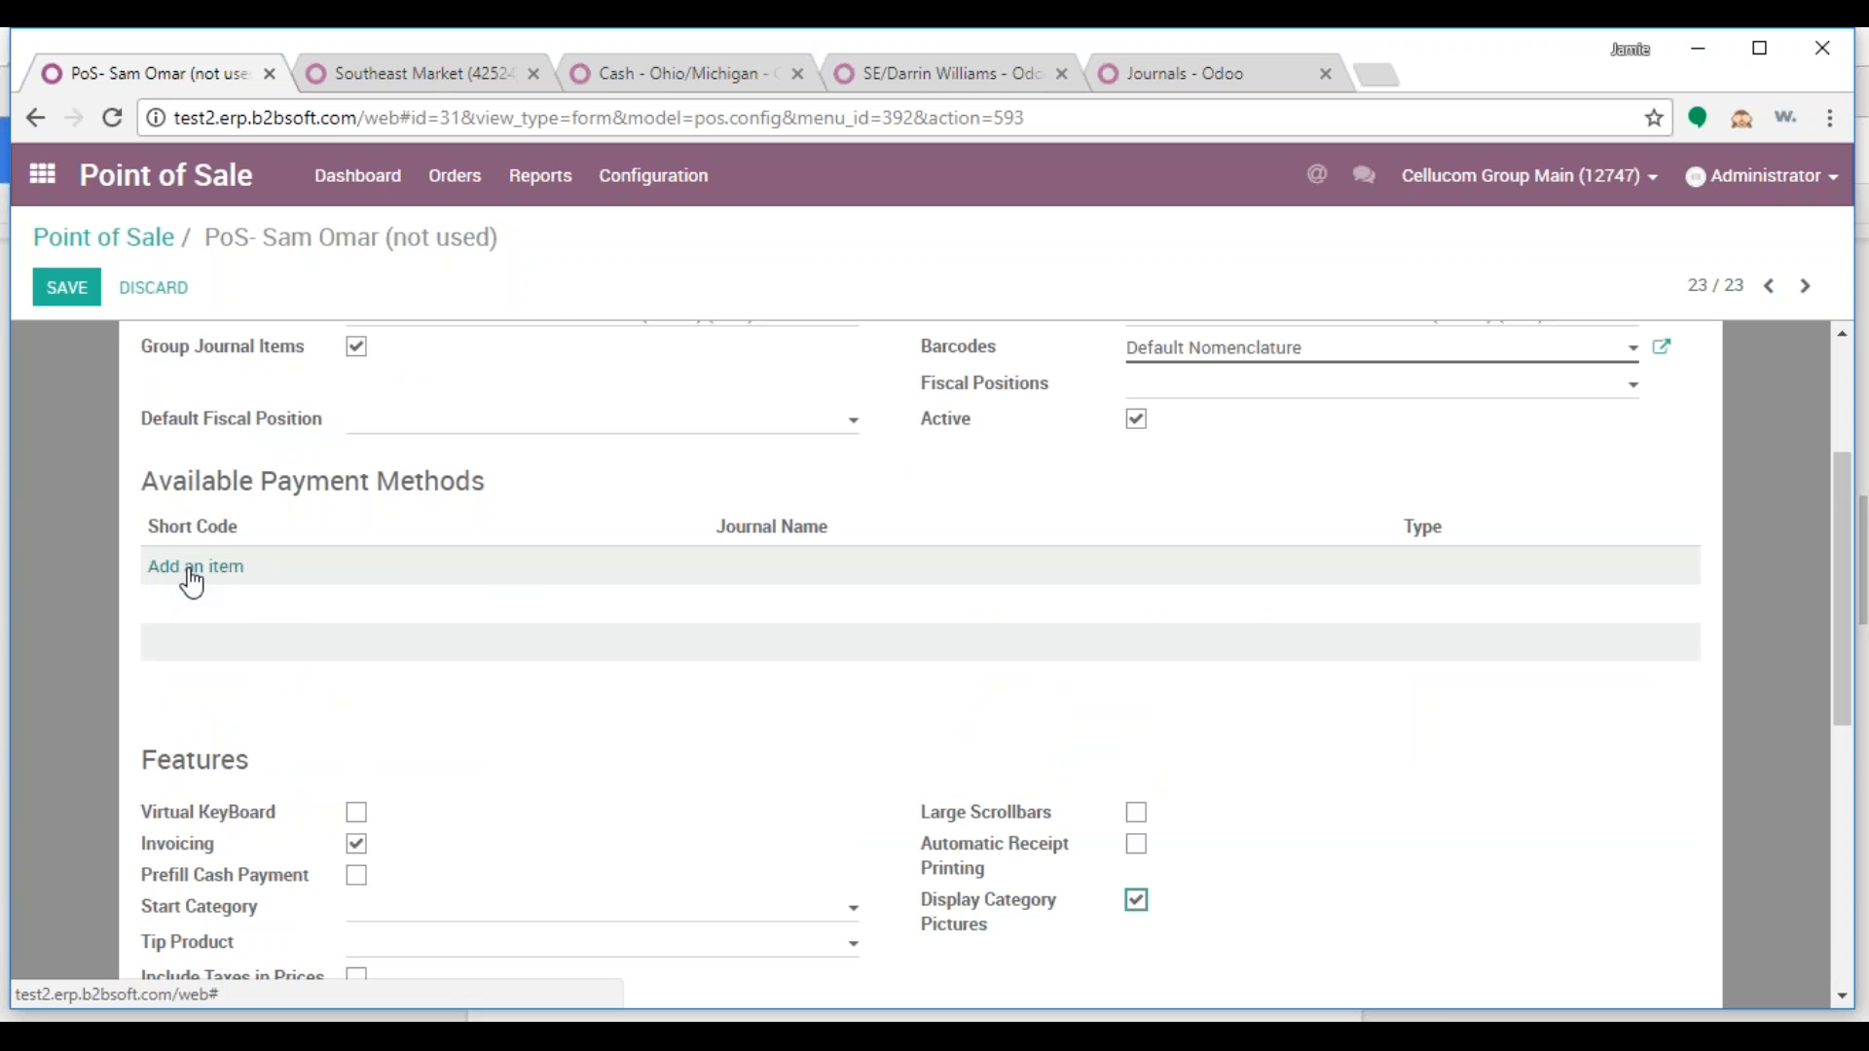
click(194, 569)
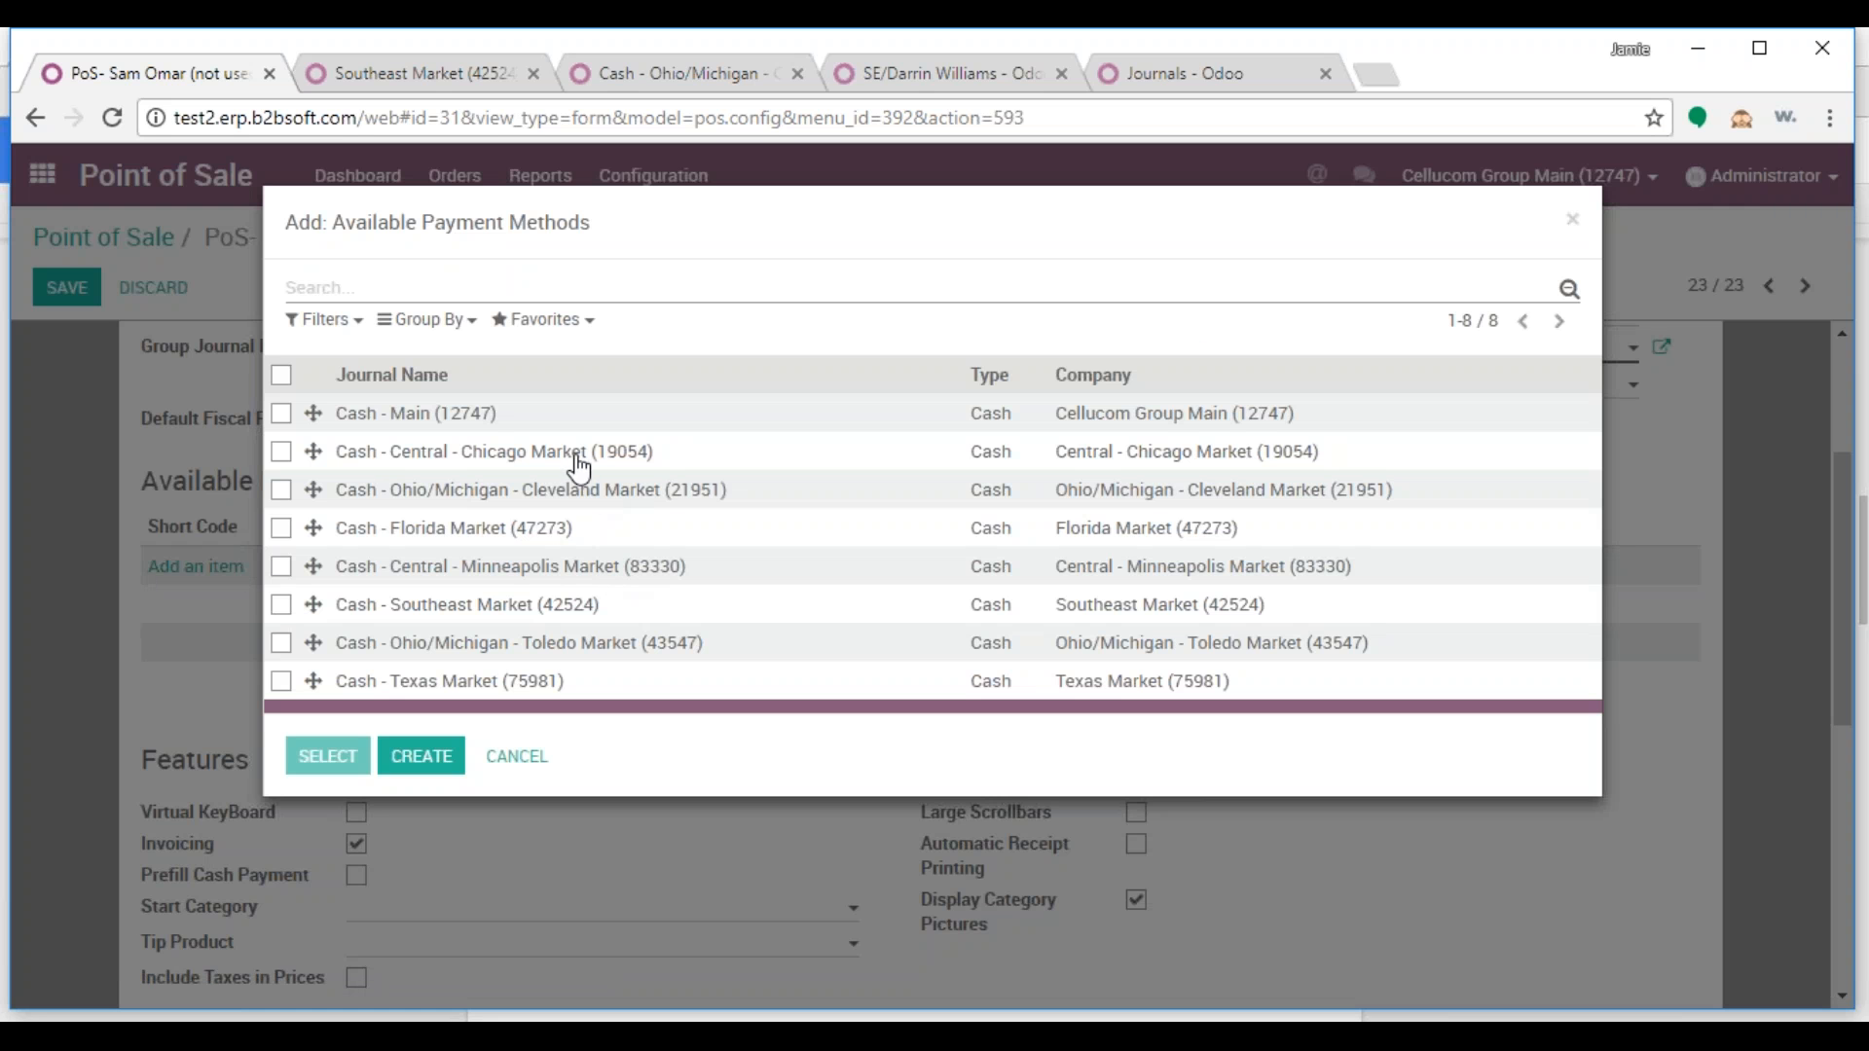
click(501, 614)
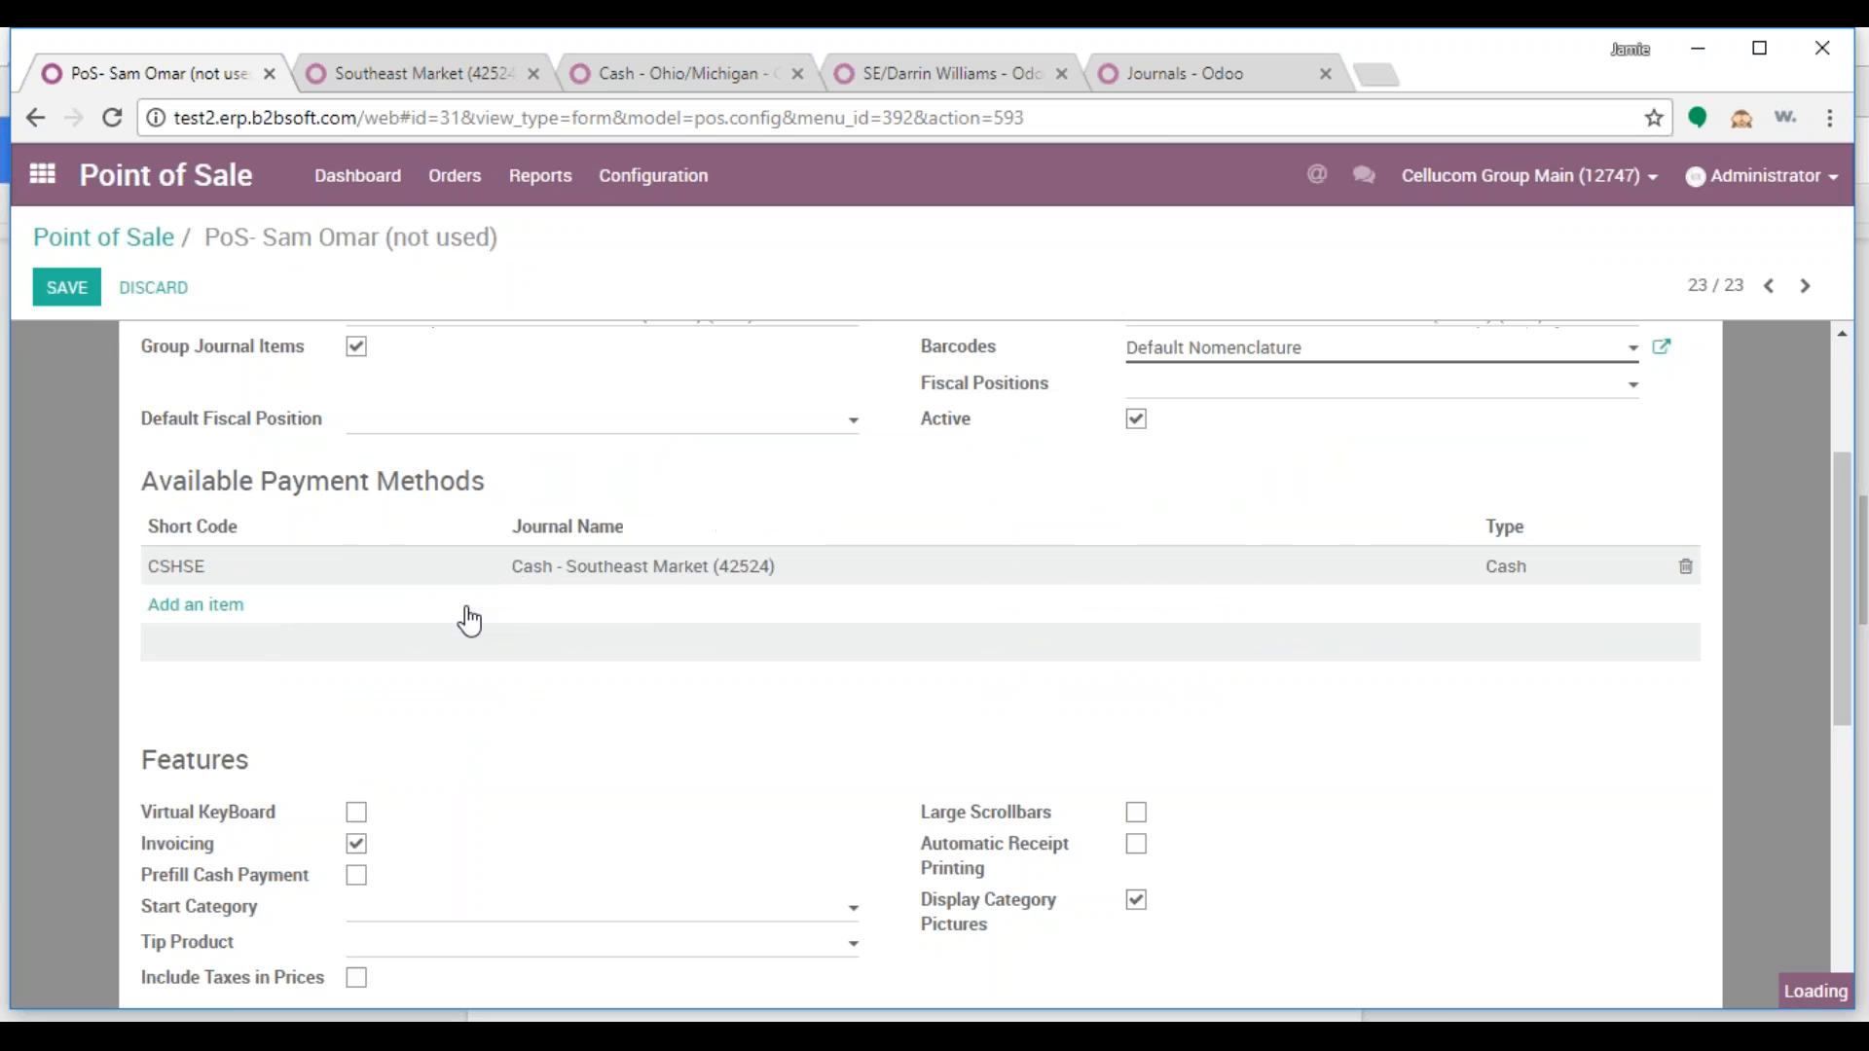
click(67, 289)
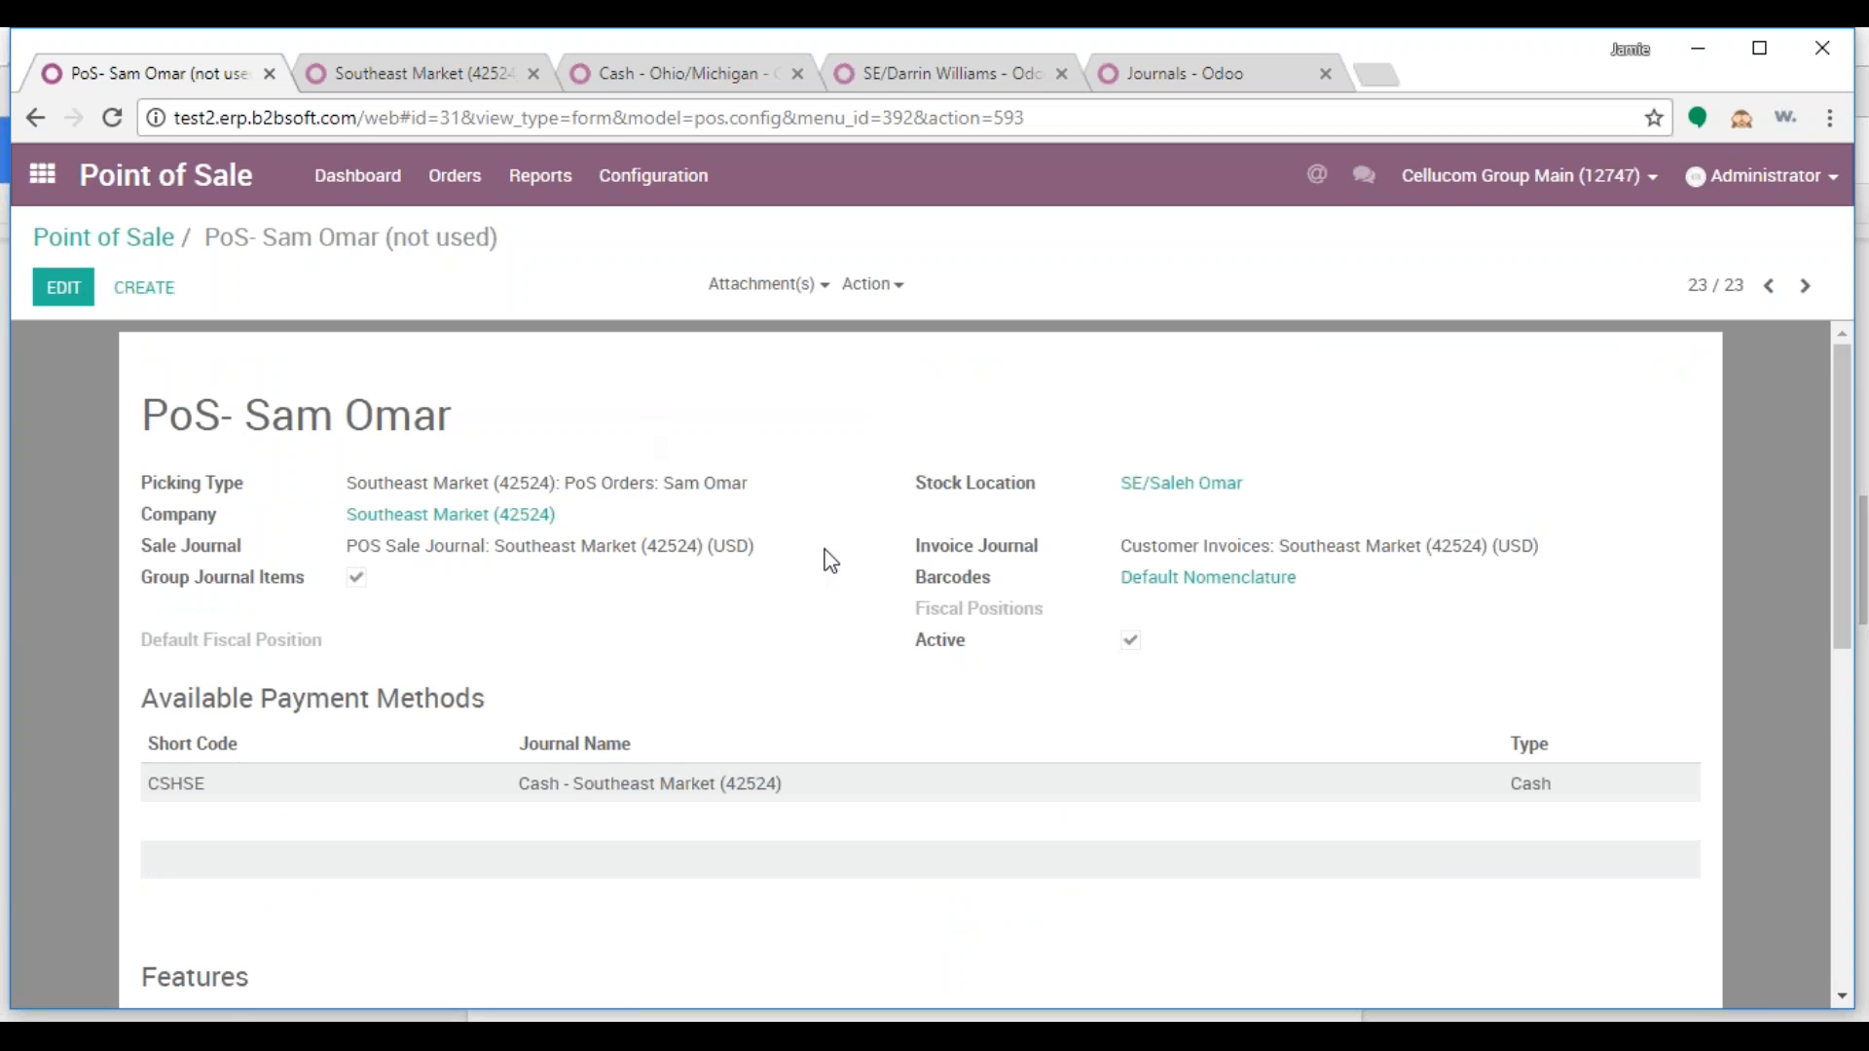
Copy the next salesperson's name from the notes and return to the Southeast Market picking type page
click(957, 1012)
click(1491, 498)
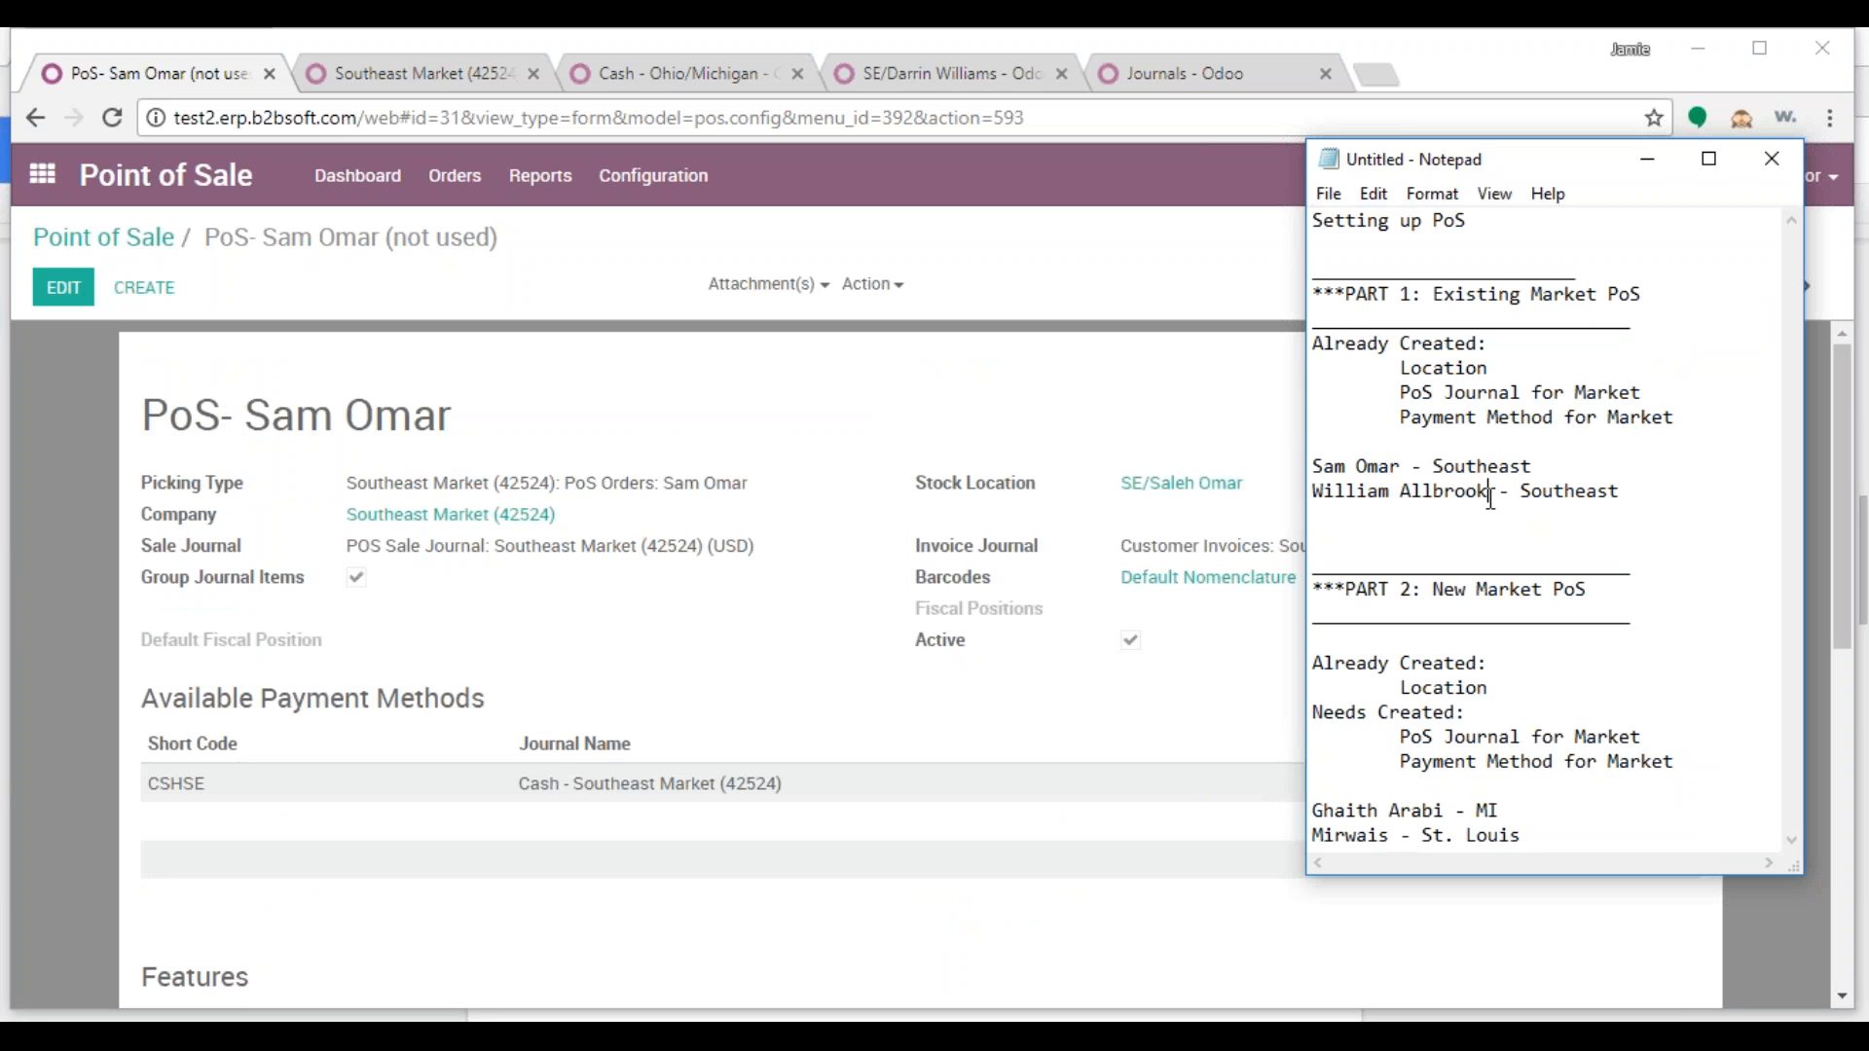
drag(1490, 498, 1311, 499)
right_click(1360, 496)
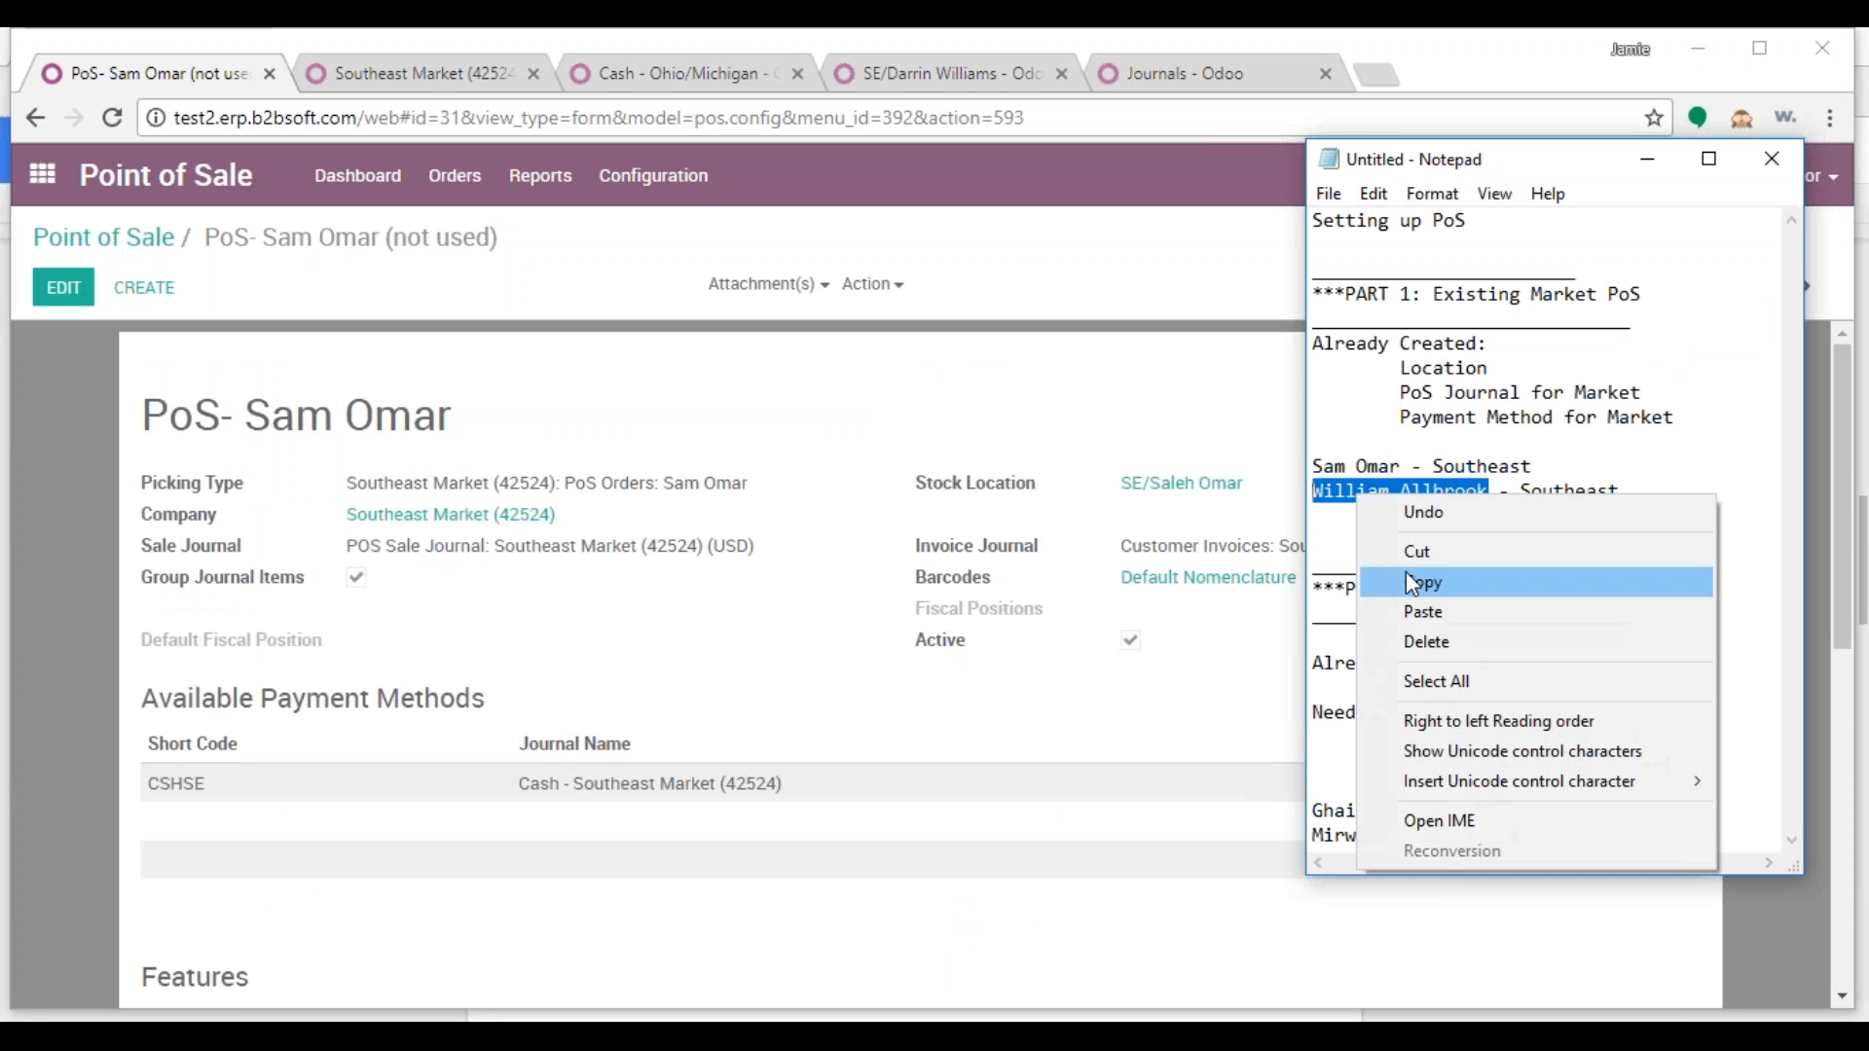
click(1406, 570)
click(399, 73)
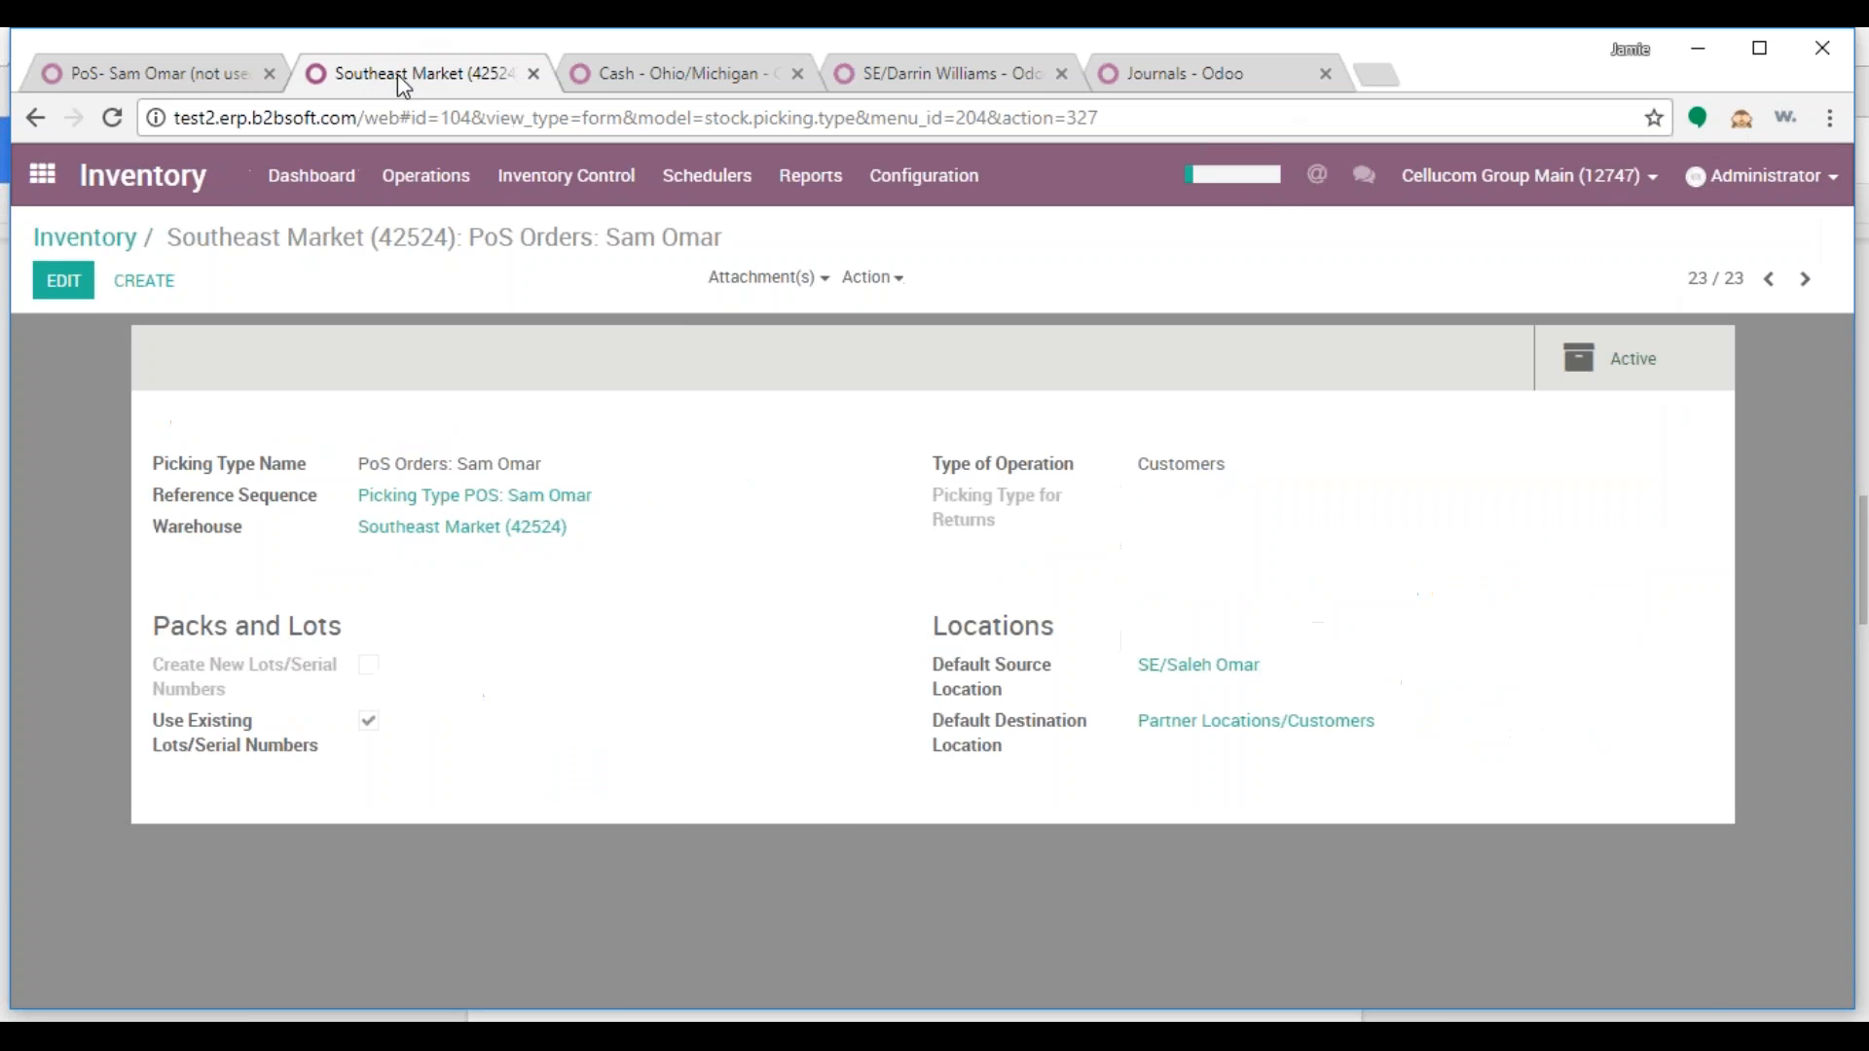
Reopen Inventory with the operation types filtered by 'pos'
click(42, 173)
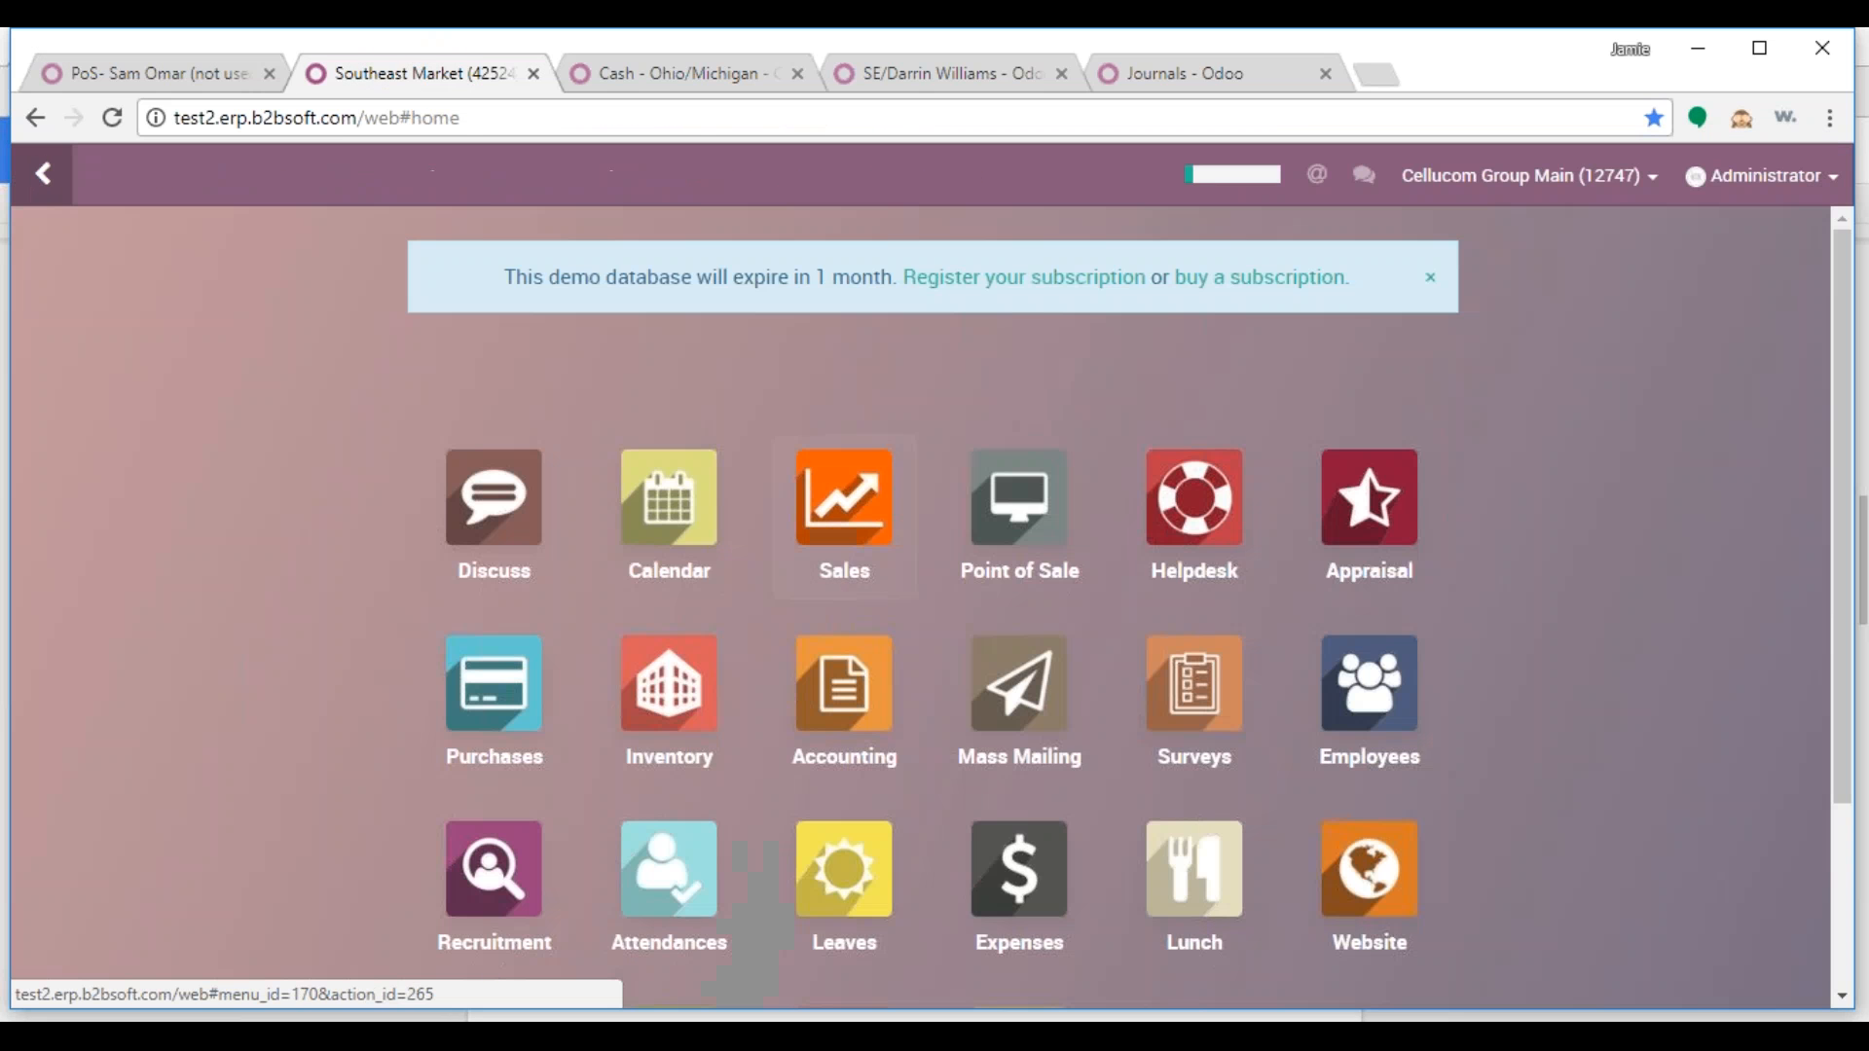
click(703, 714)
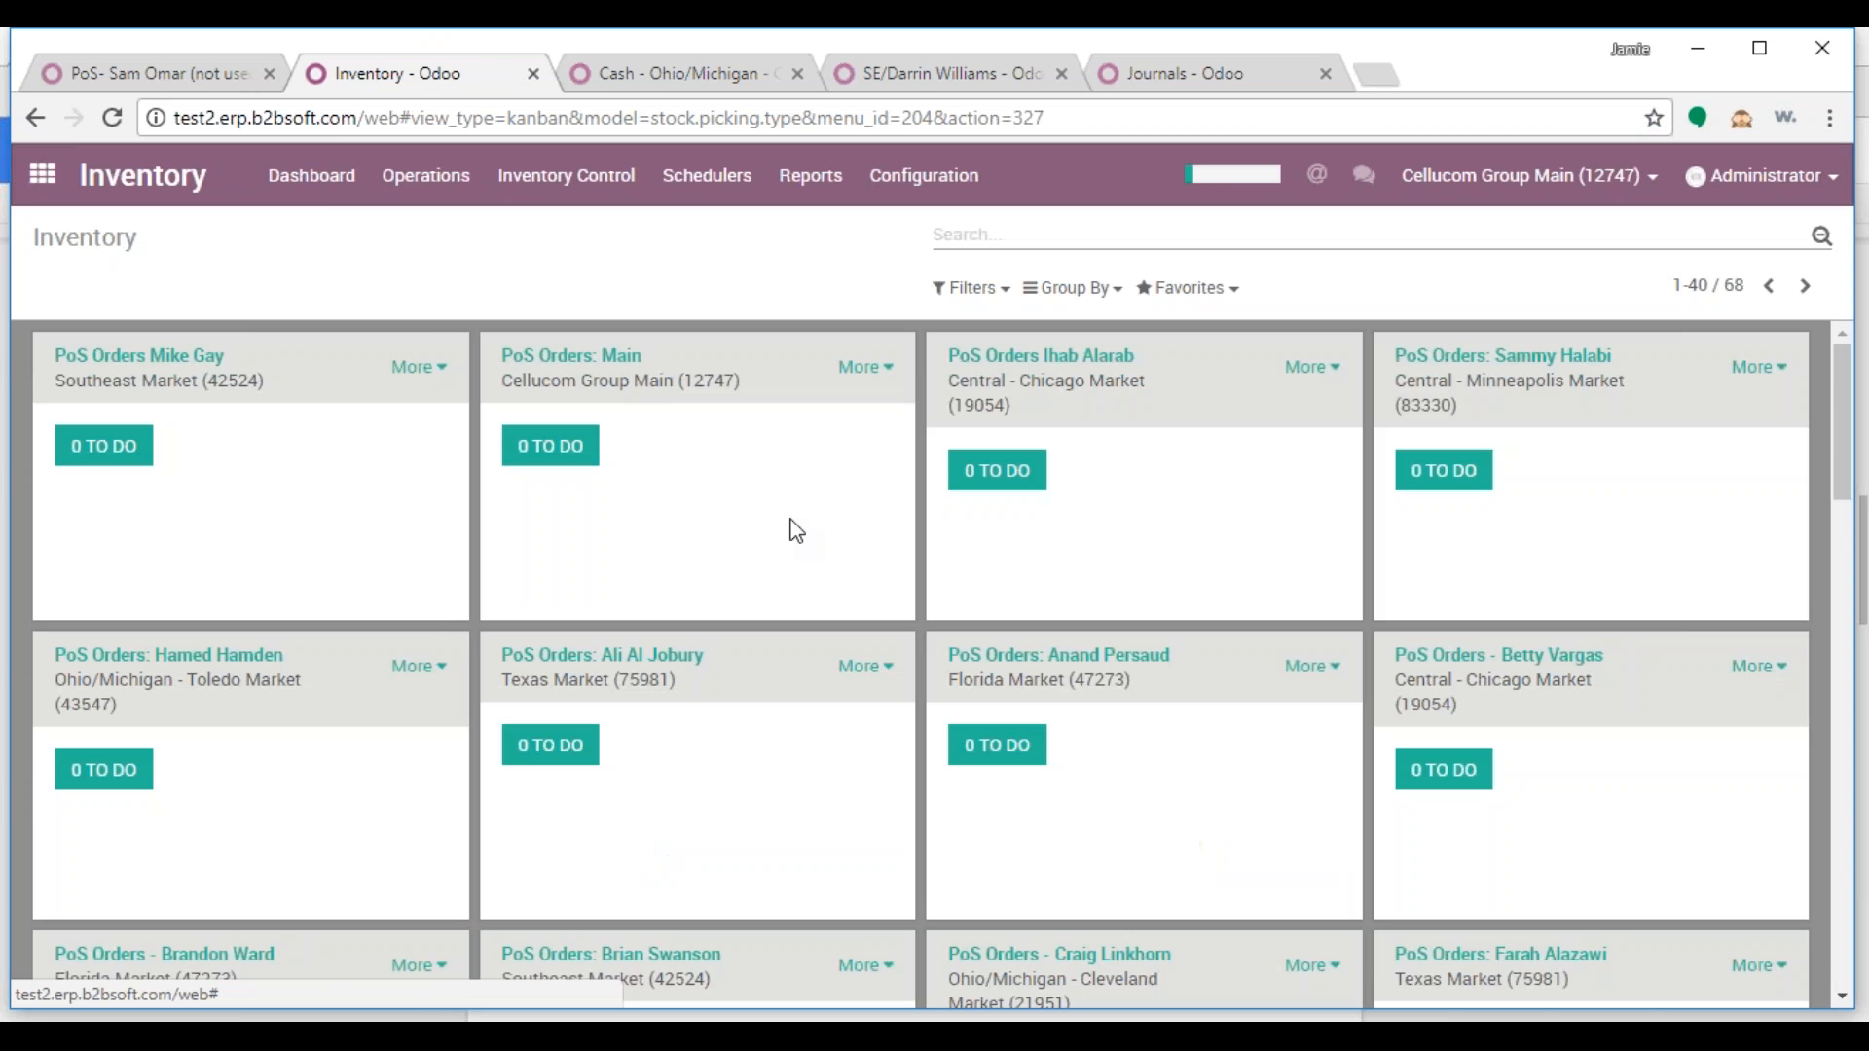
text(pos)
key(Return)
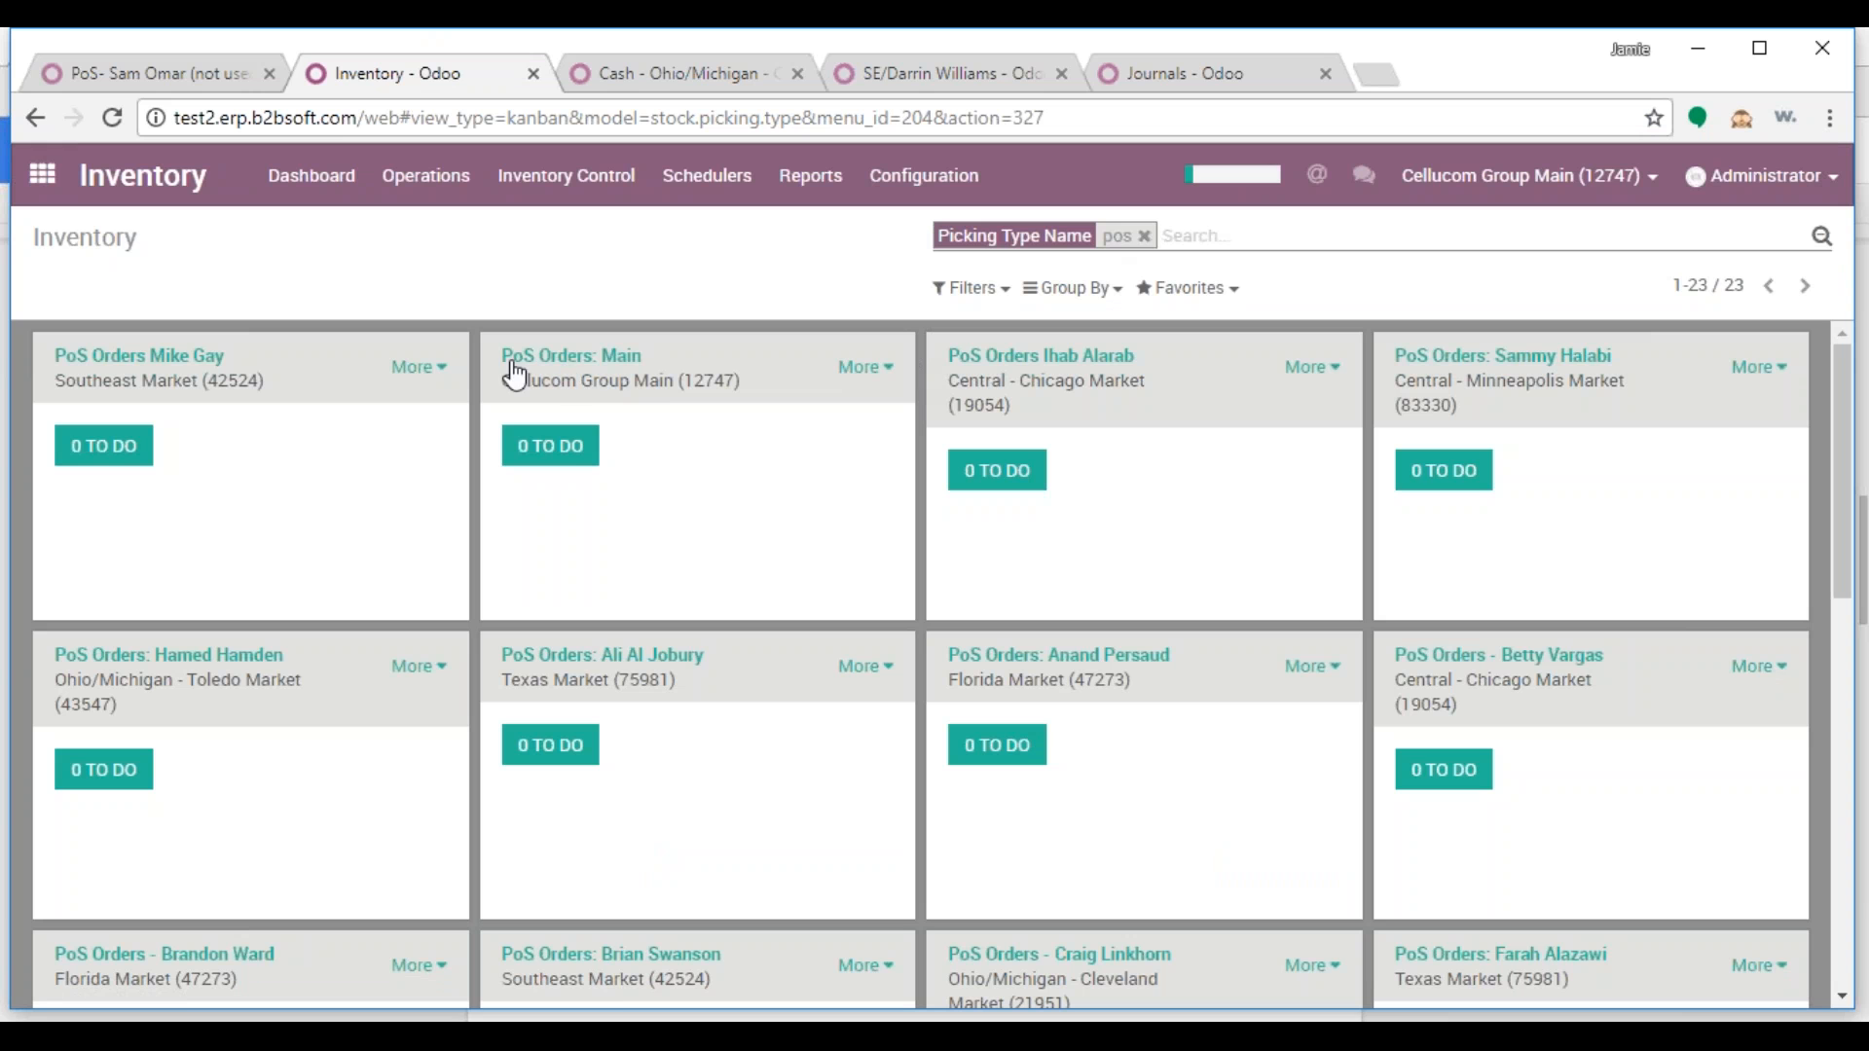
Duplicate the PoS Orders: Main operation type into a new unsaved record
click(863, 367)
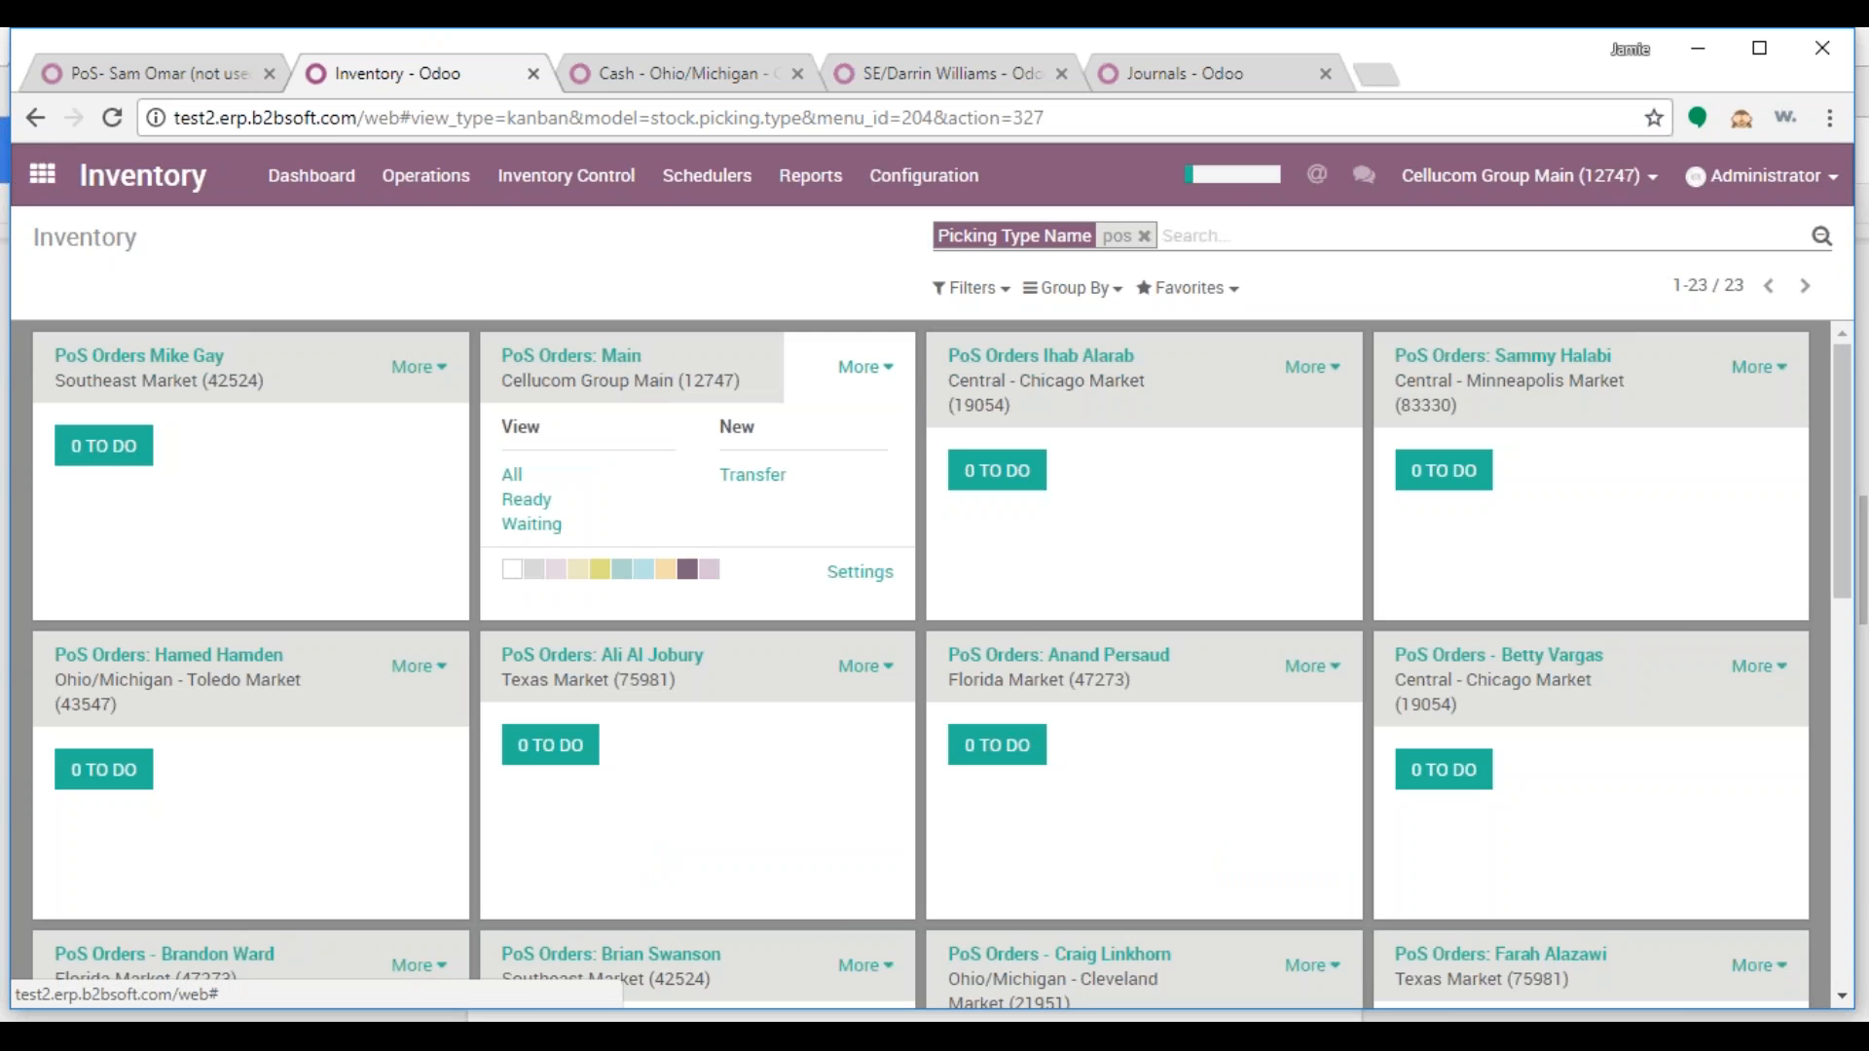
click(859, 572)
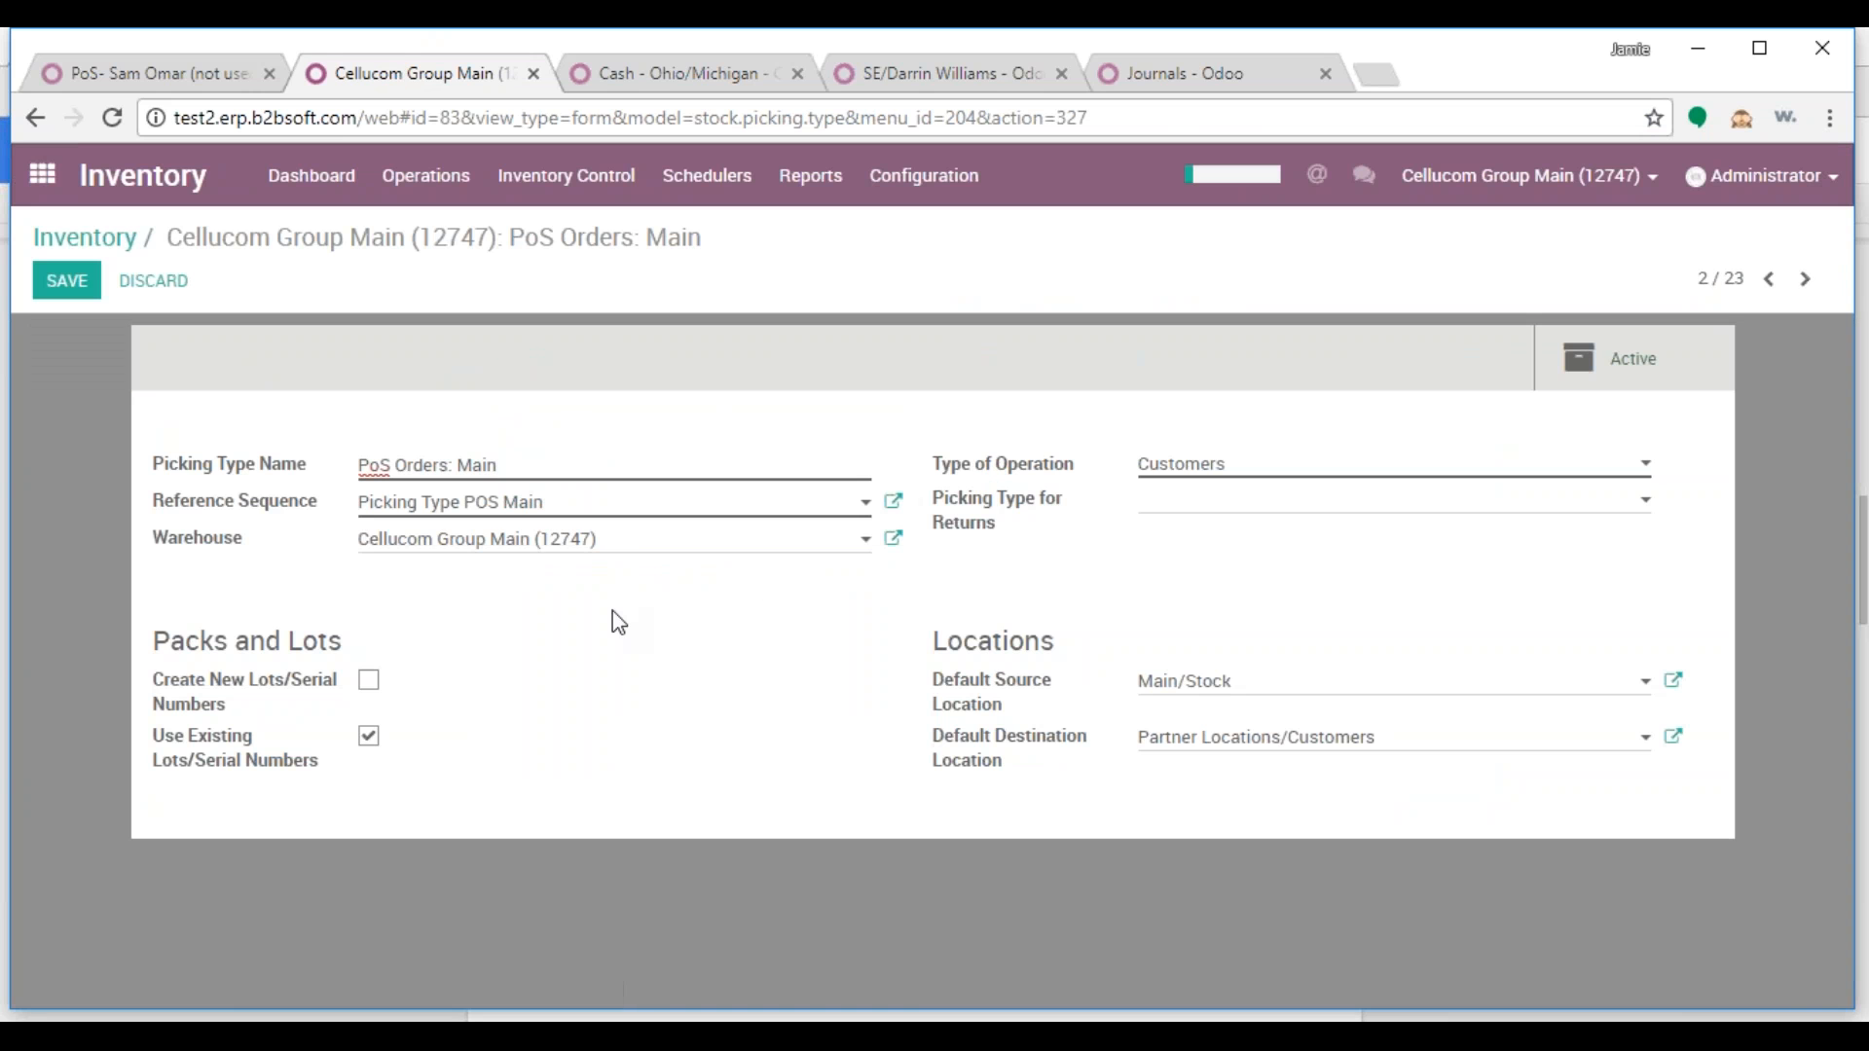
click(141, 284)
click(873, 277)
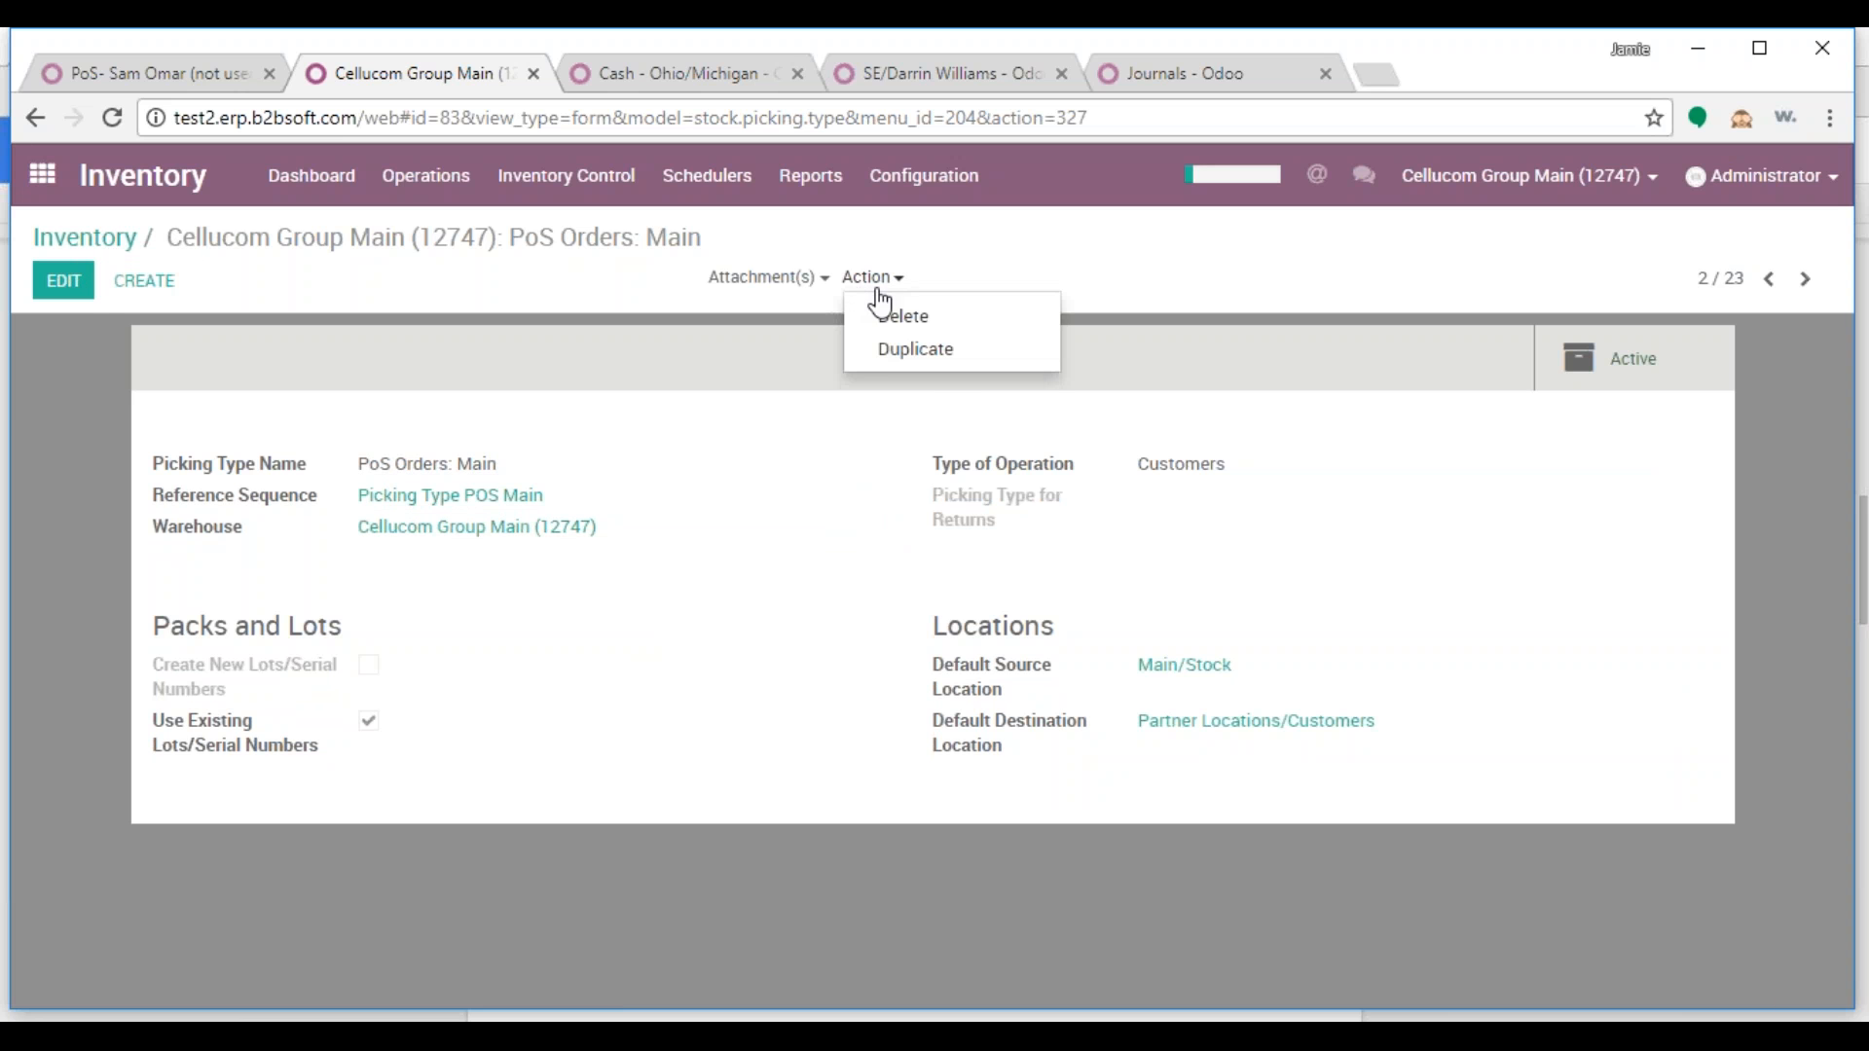
click(892, 354)
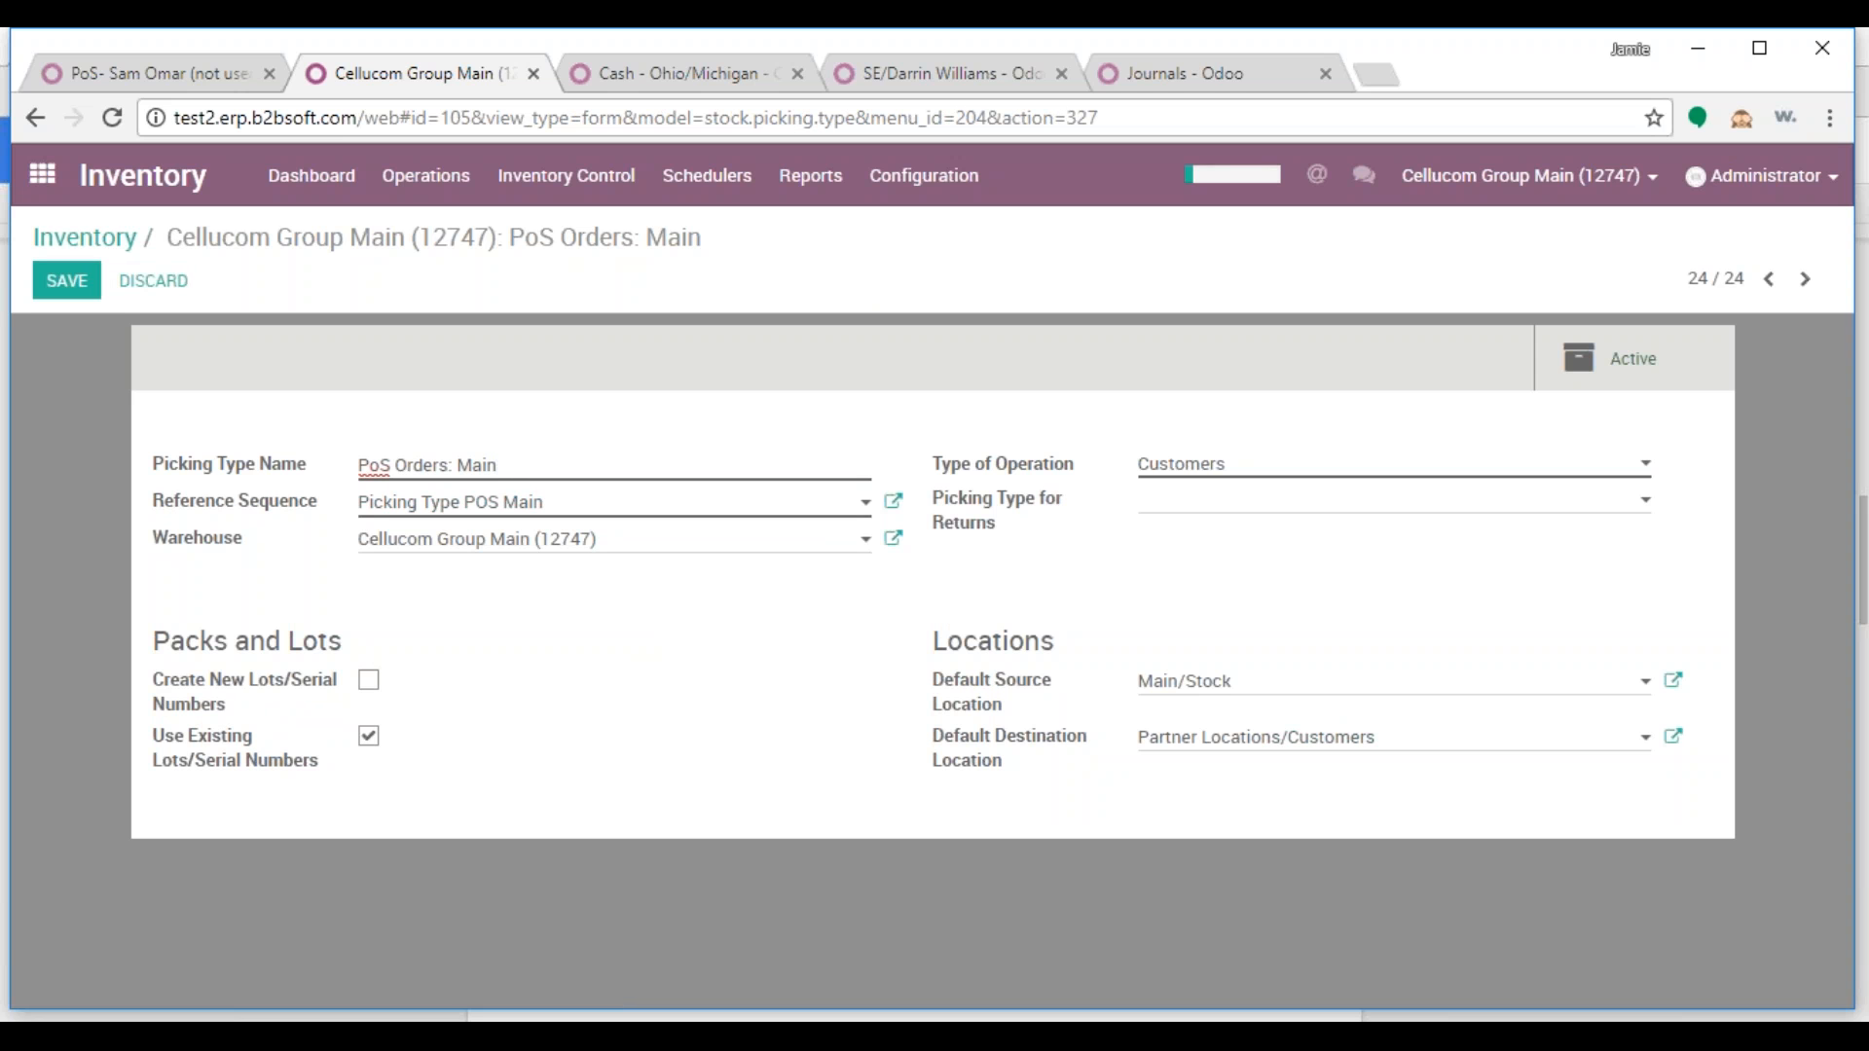
Rename the picking type by replacing 'Main' with the salesperson's name, and save it
drag(506, 466, 462, 469)
key(ctrl+v)
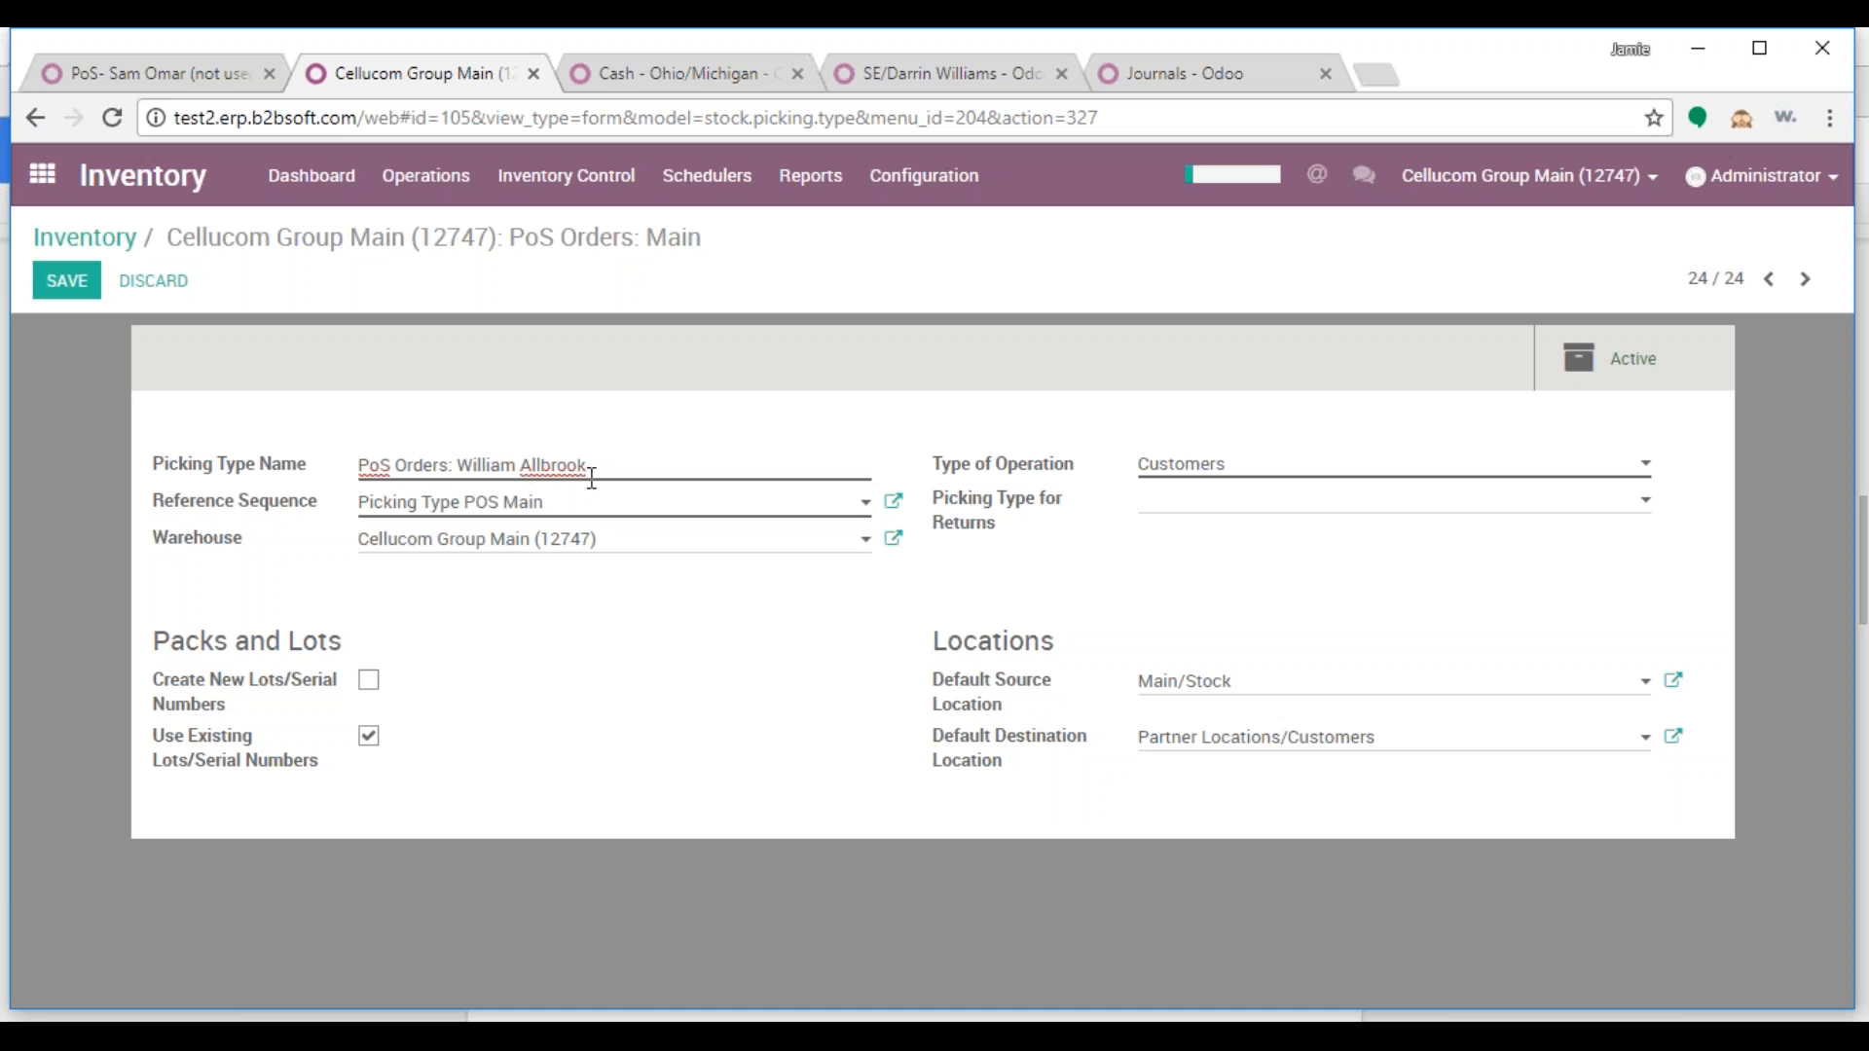
click(84, 285)
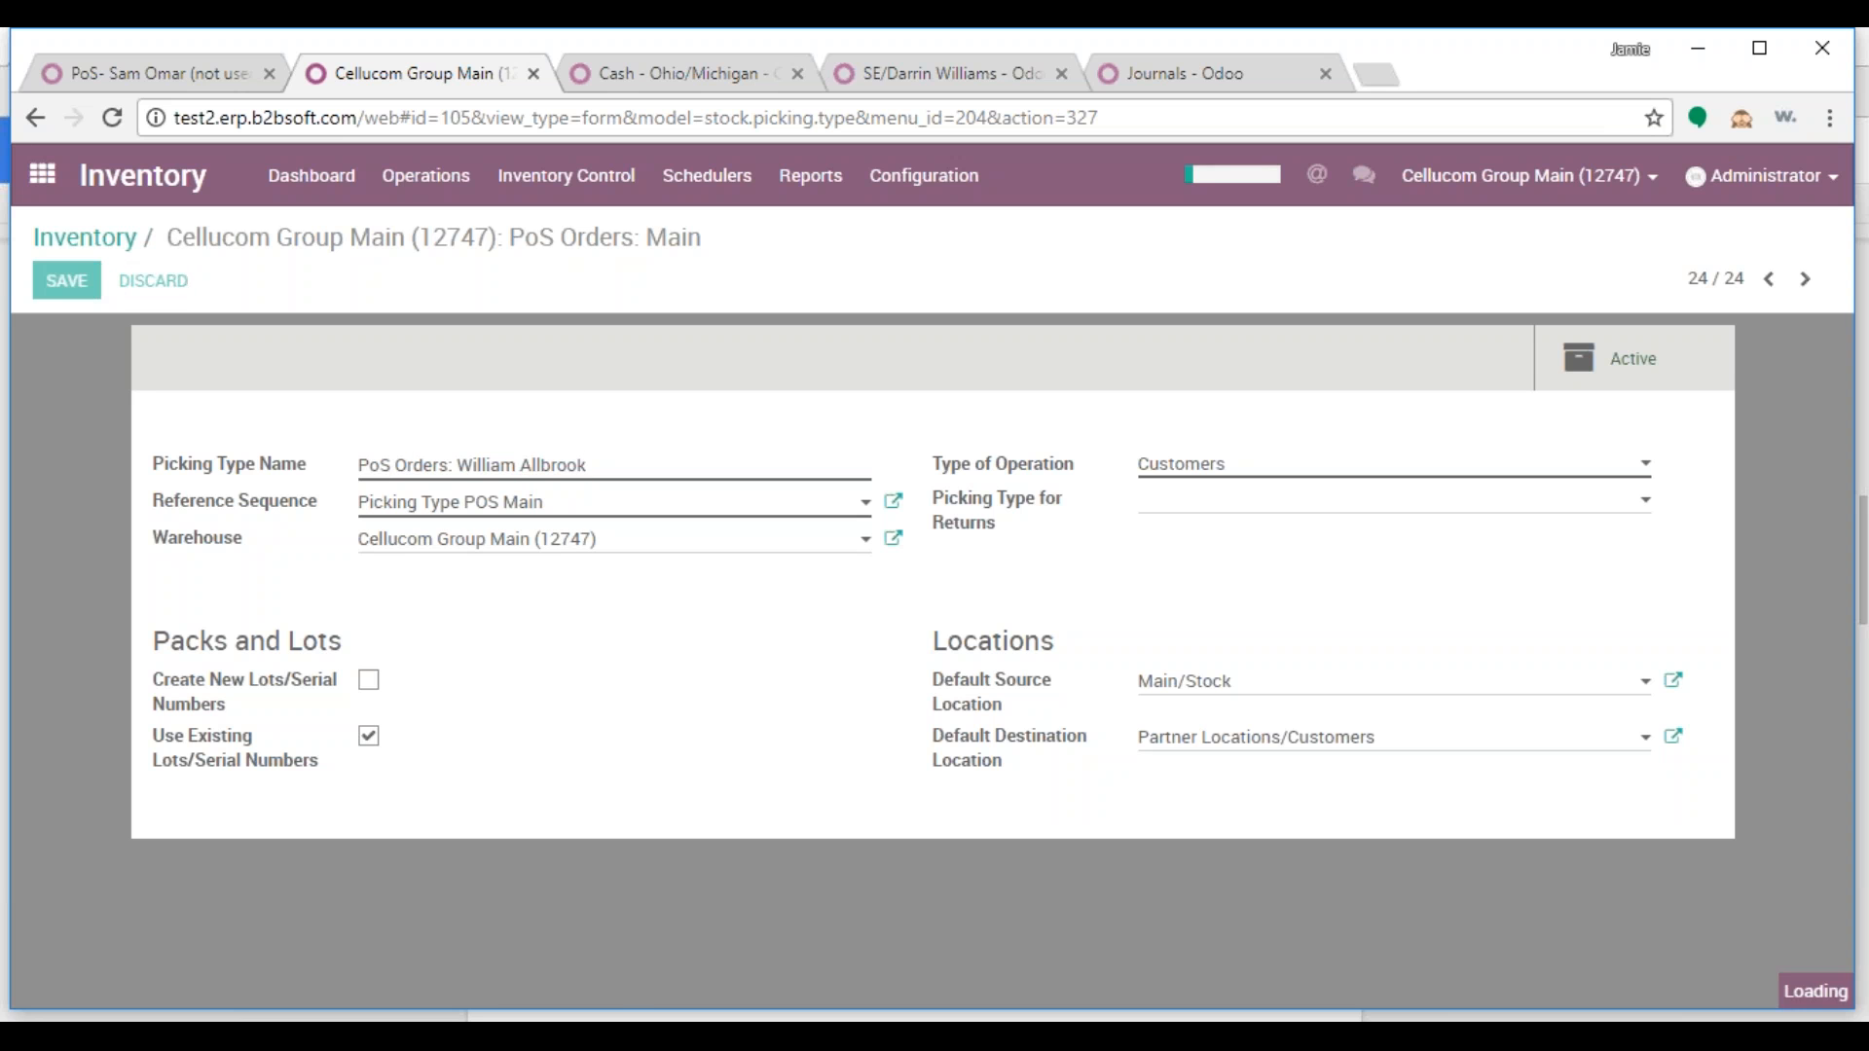
Set warehouse Southeast Market (42524) and the salesperson's own default source location, then save
click(68, 288)
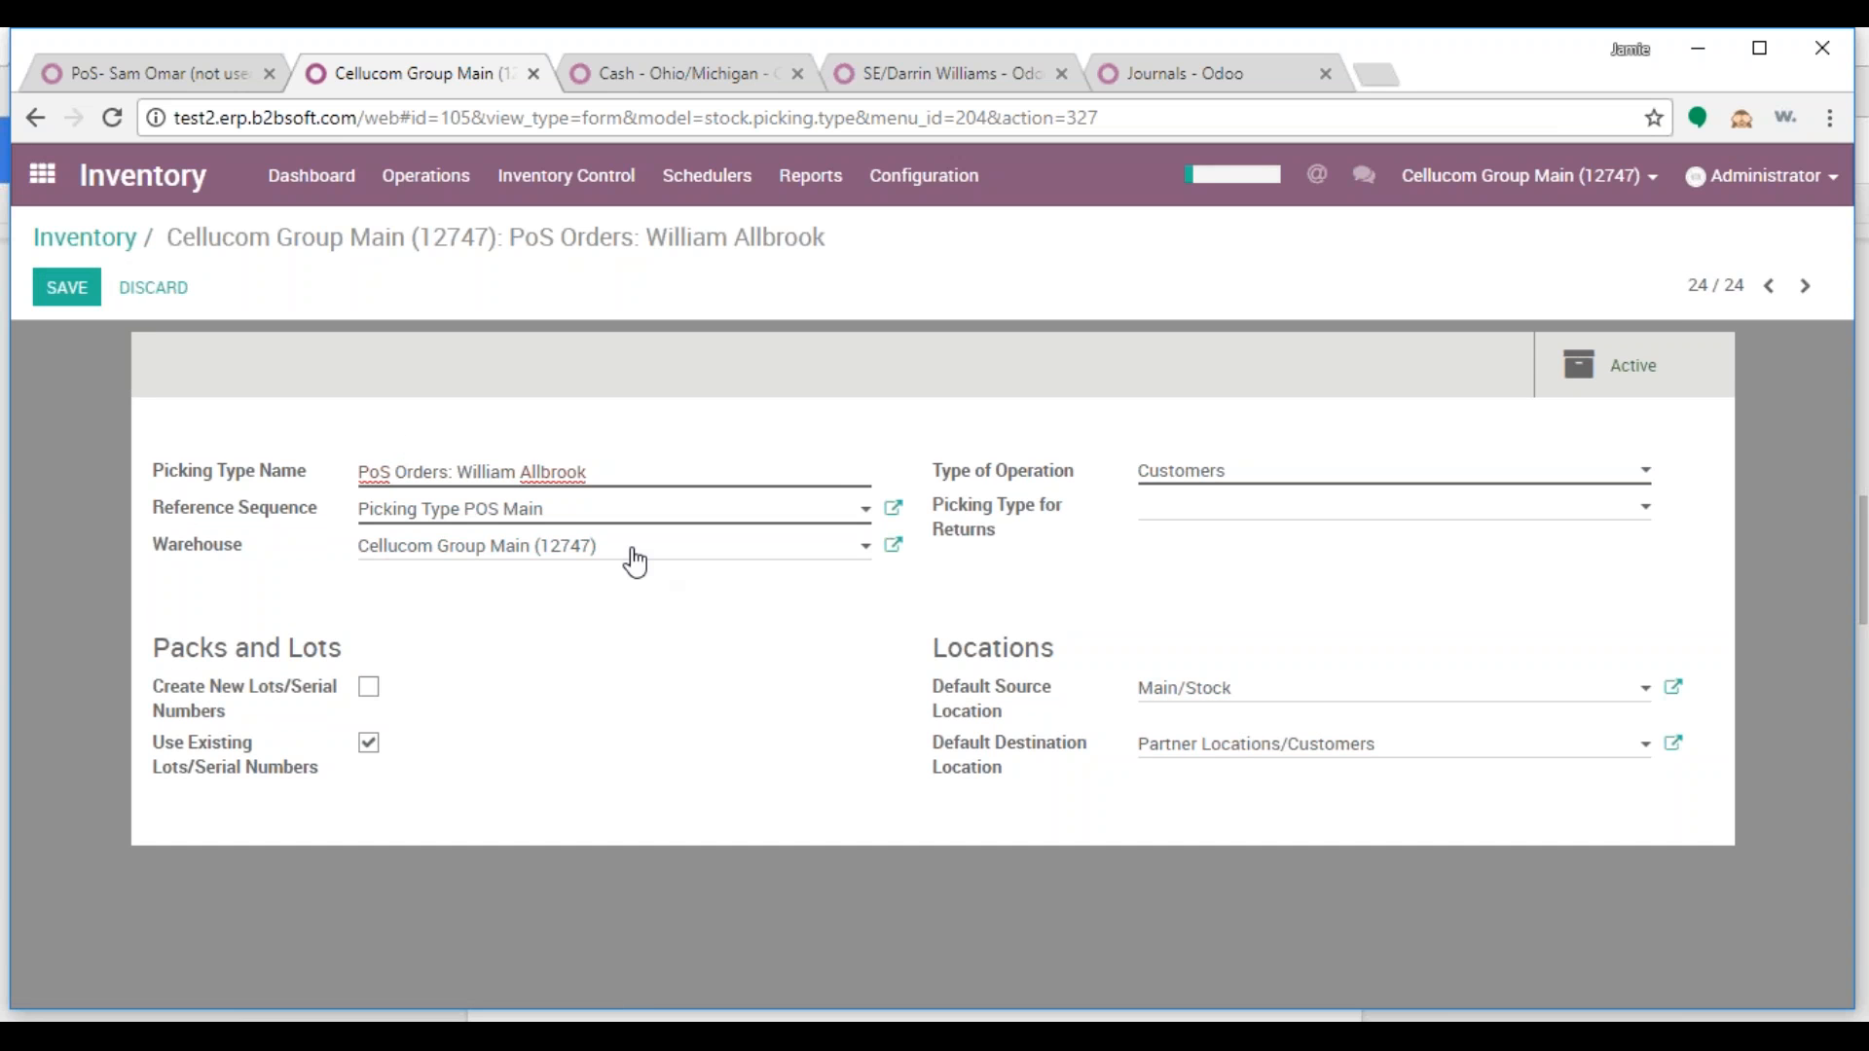
drag(634, 550, 357, 548)
text(425)
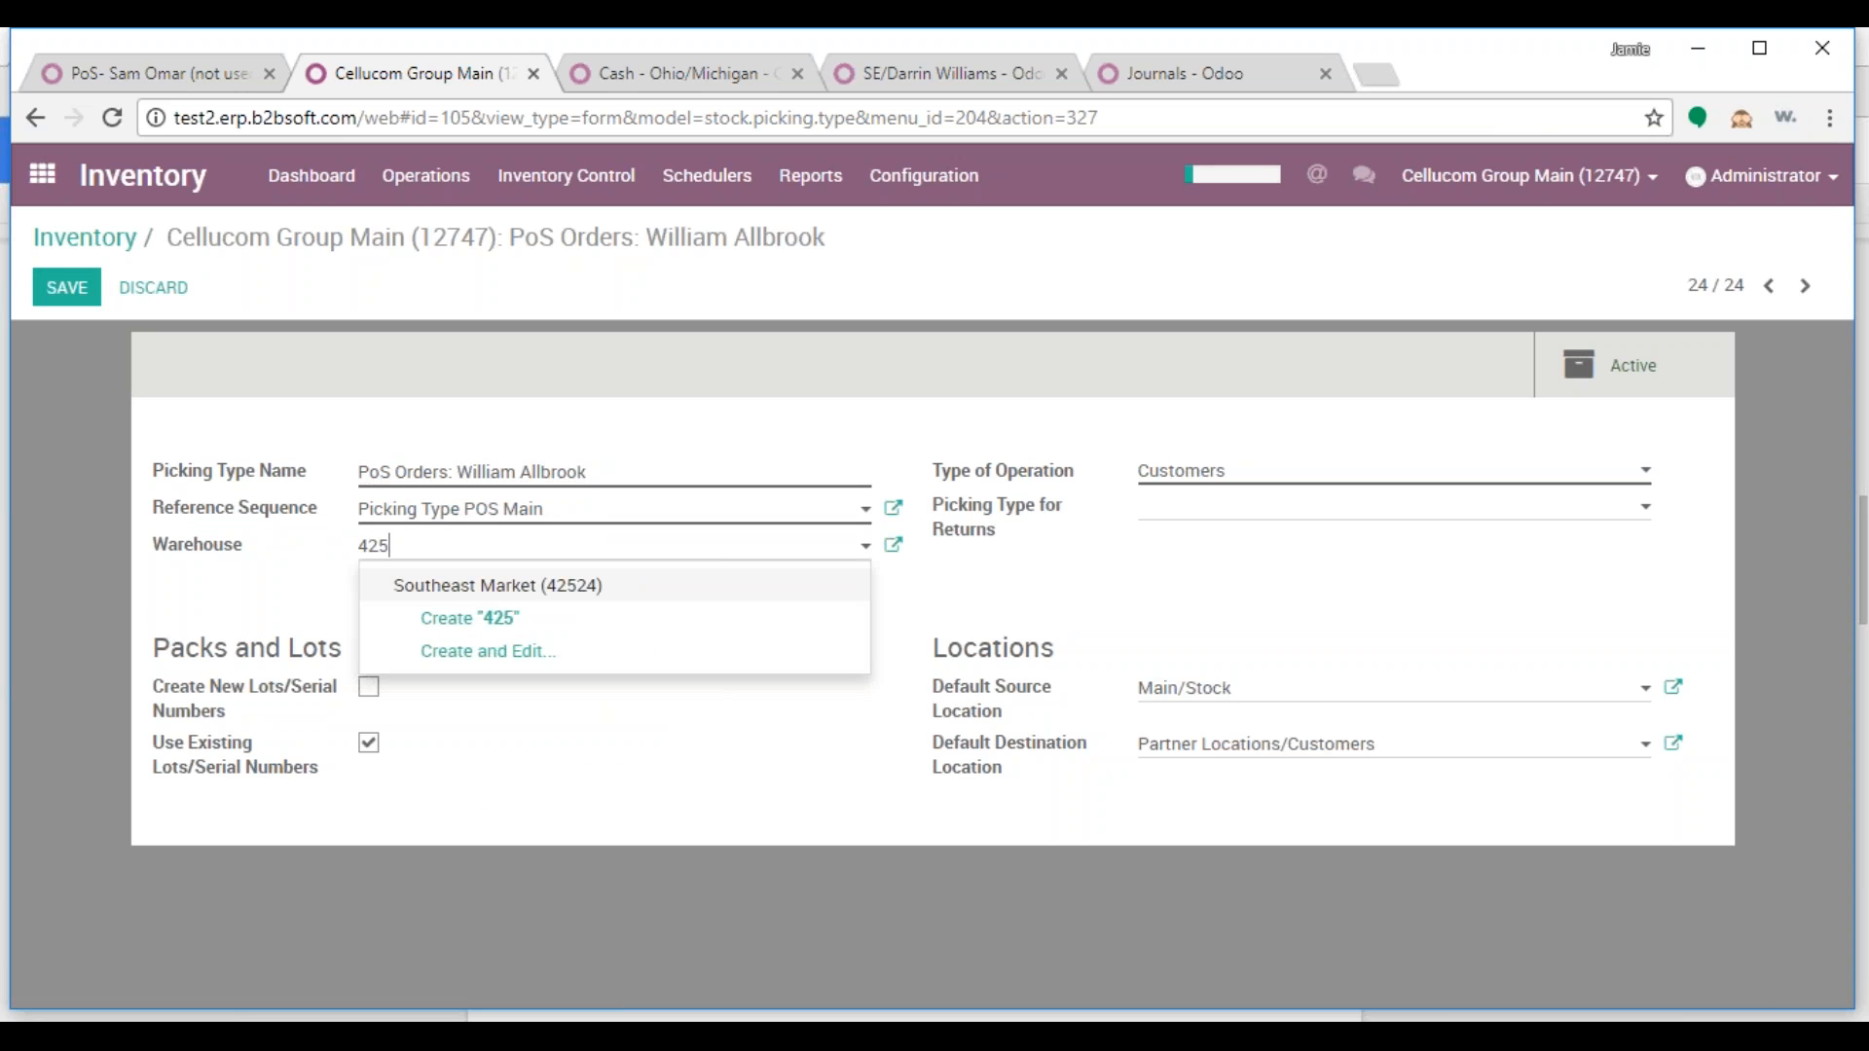
click(429, 586)
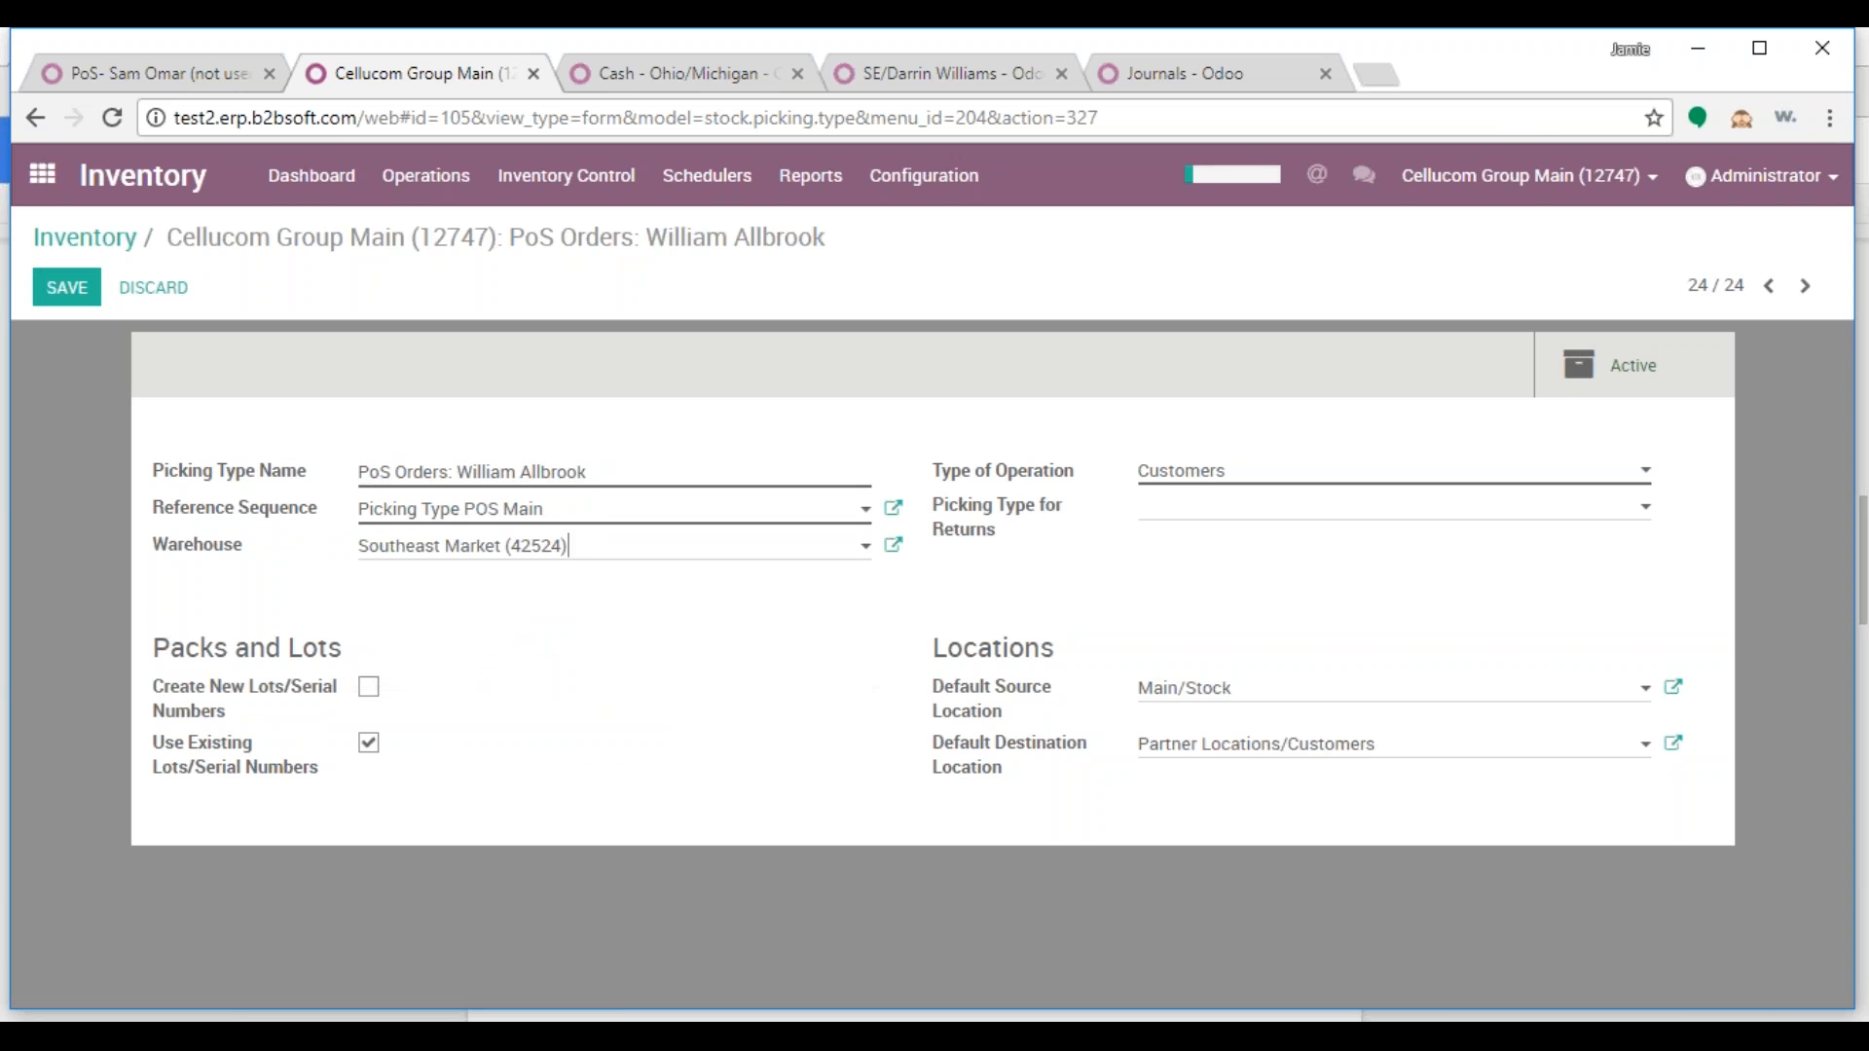
drag(1265, 687, 1072, 697)
text(will)
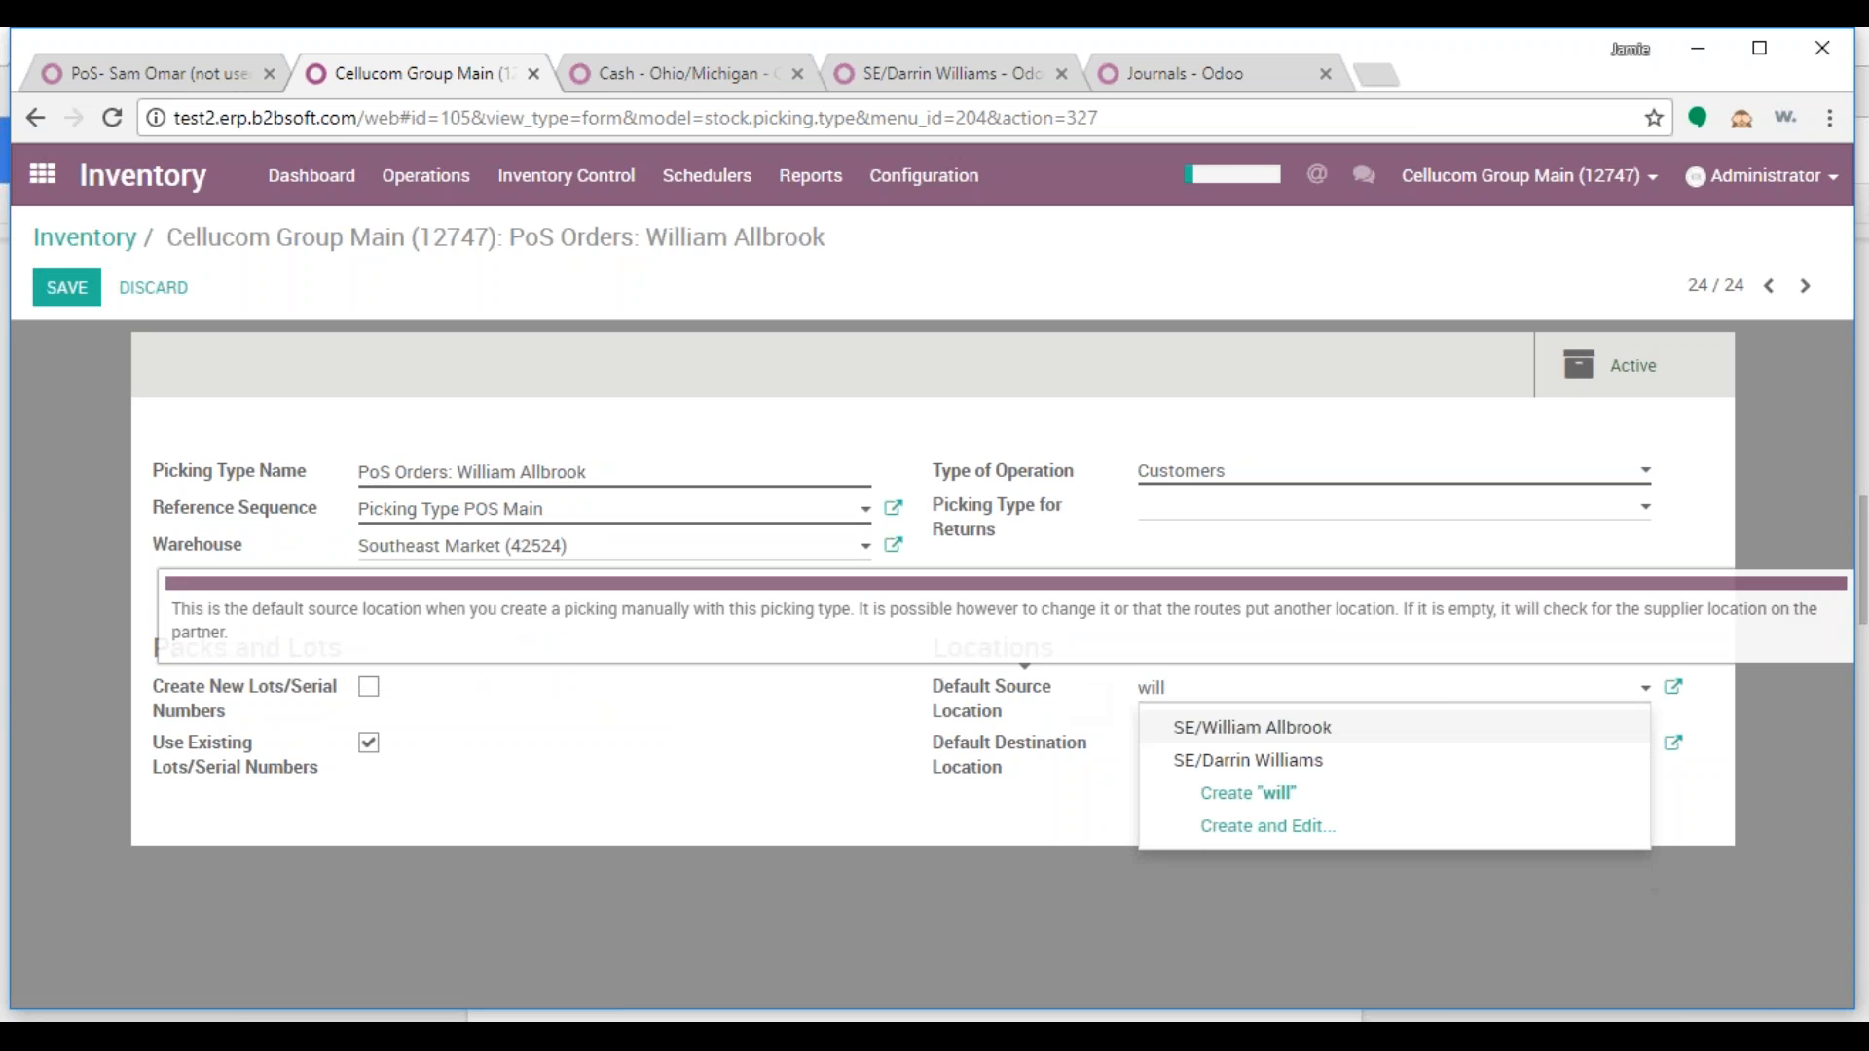
click(1283, 735)
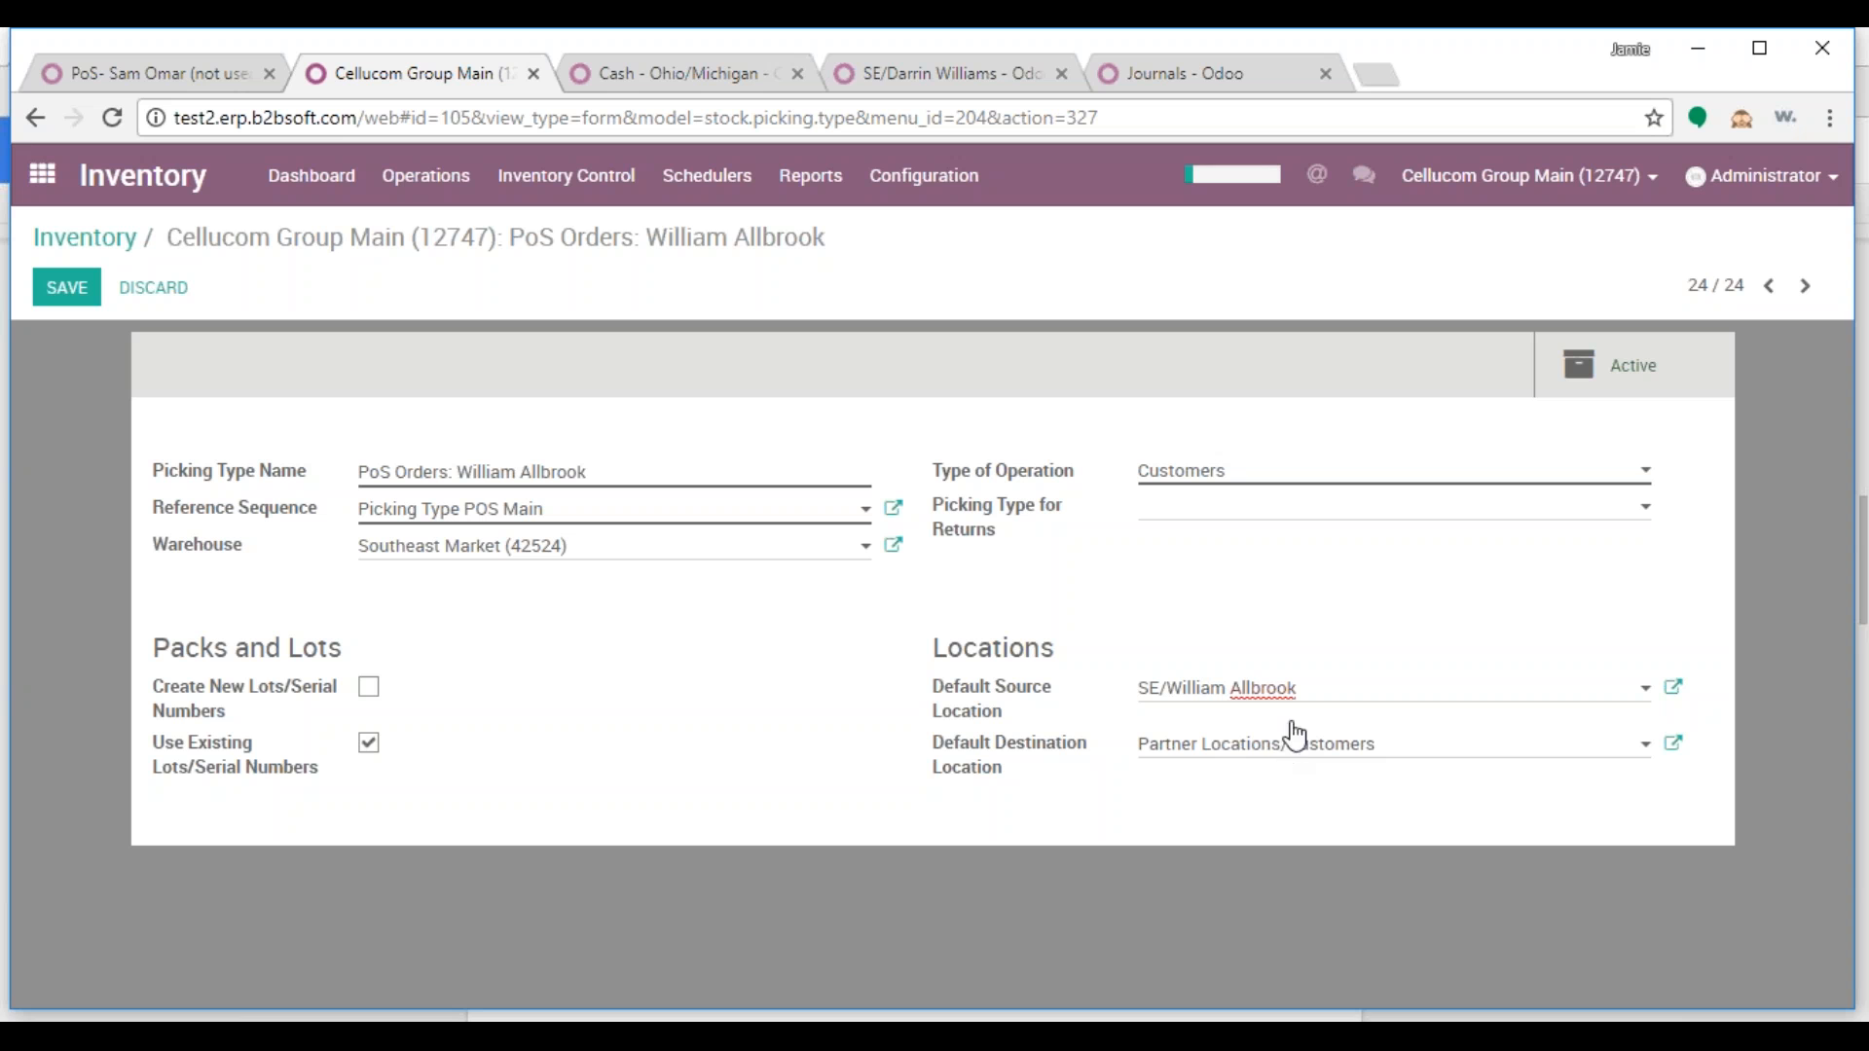
click(66, 287)
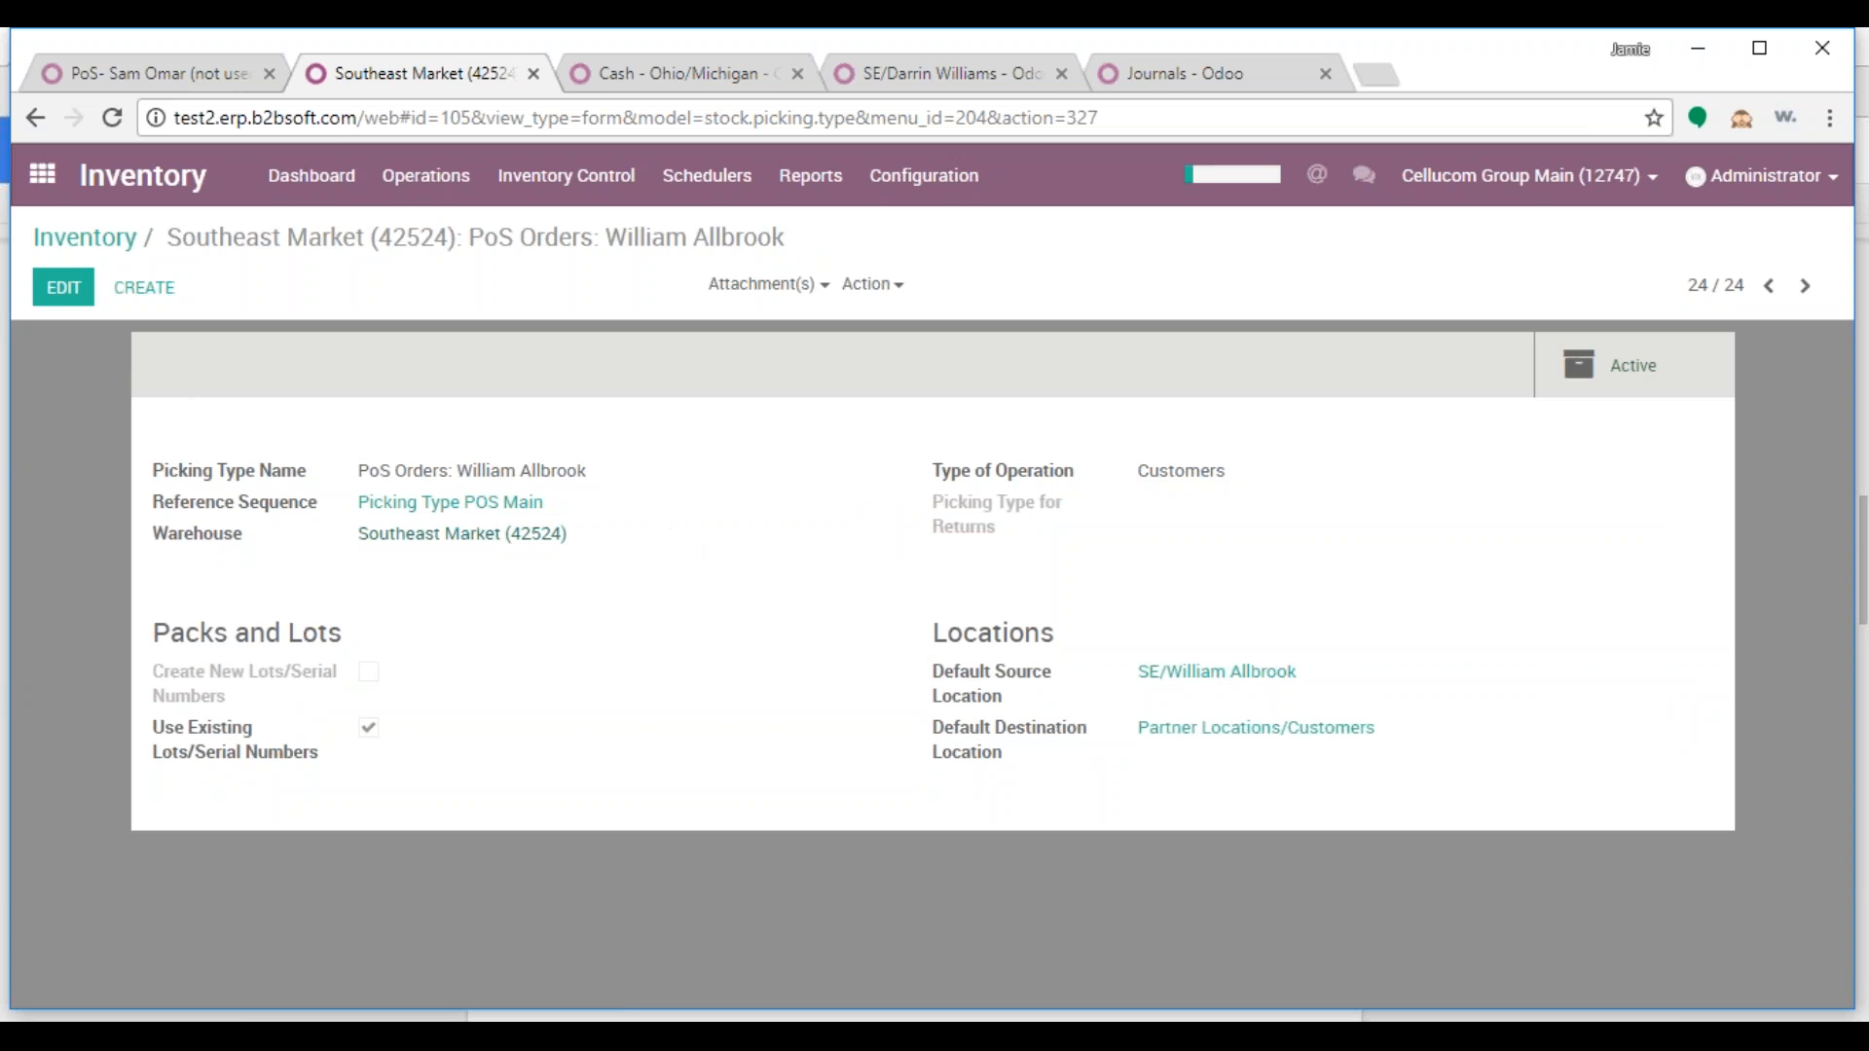
click(477, 508)
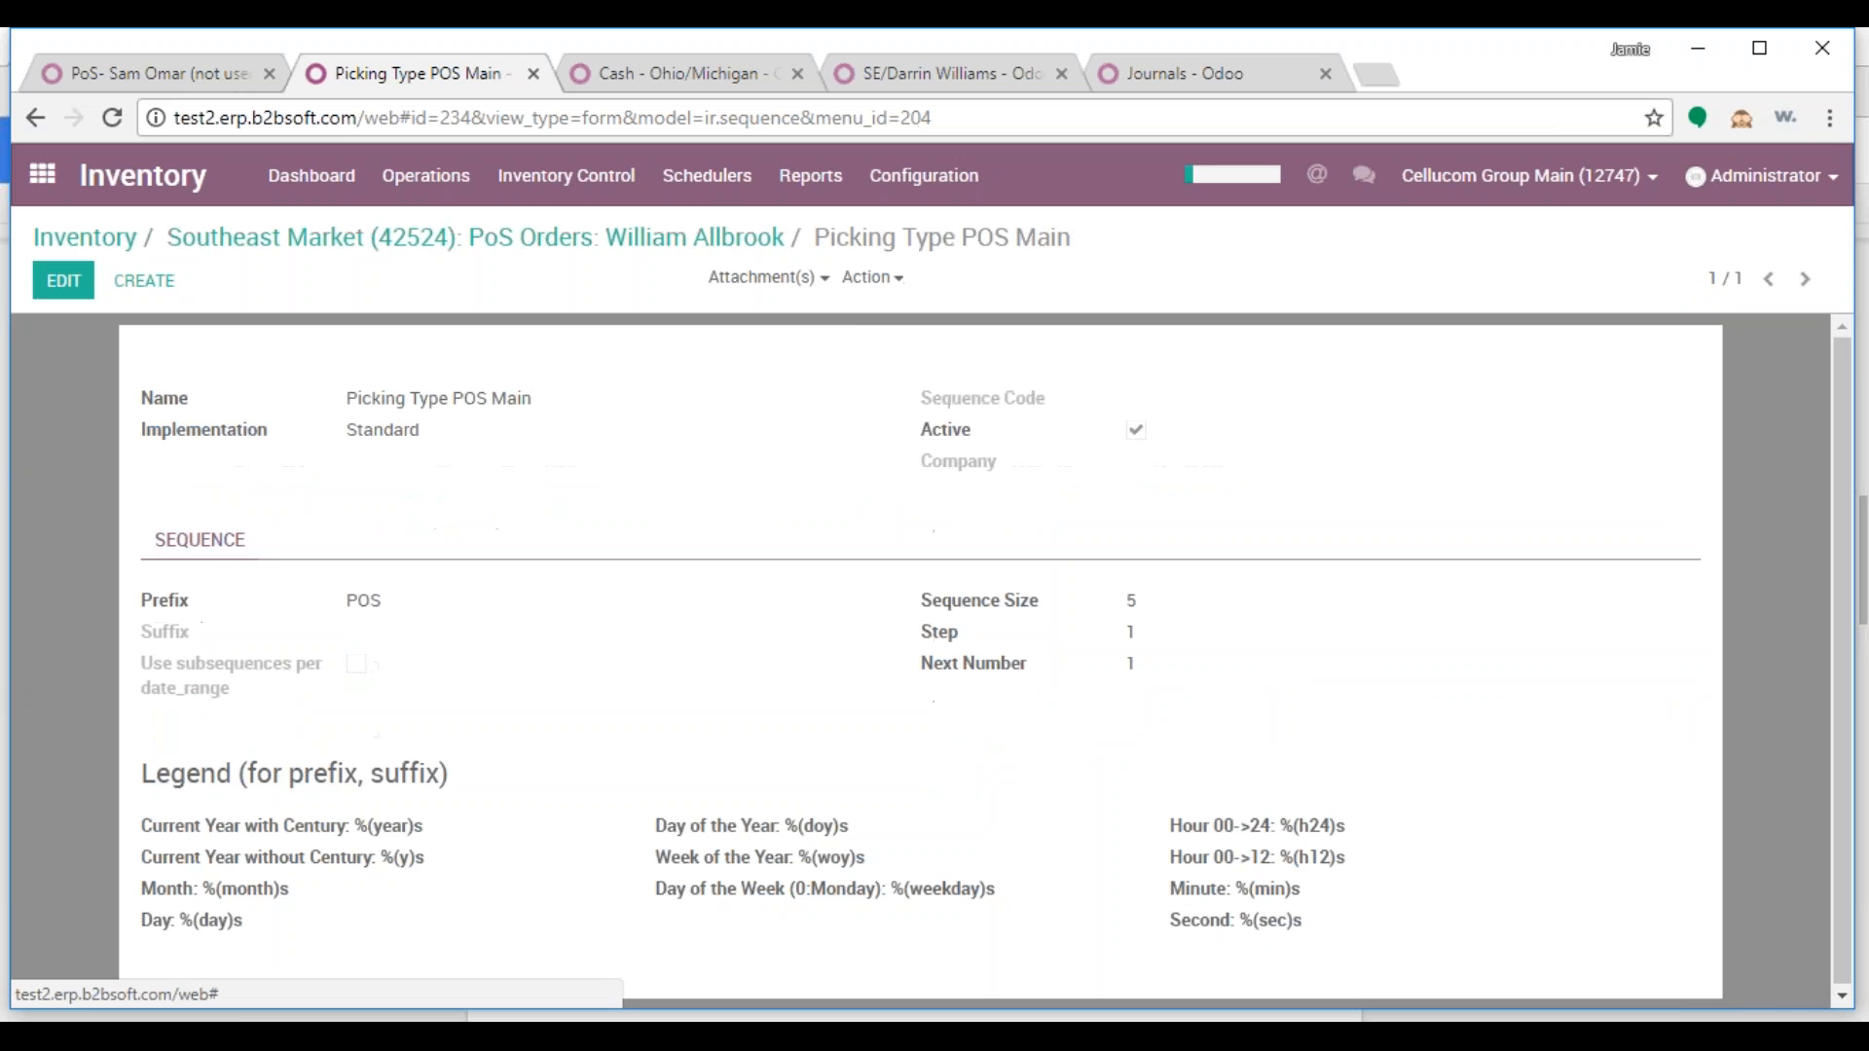
Duplicate the POS Main sequence, suffix it with the salesperson's name, and assign company Southeast Market (42524)
click(871, 282)
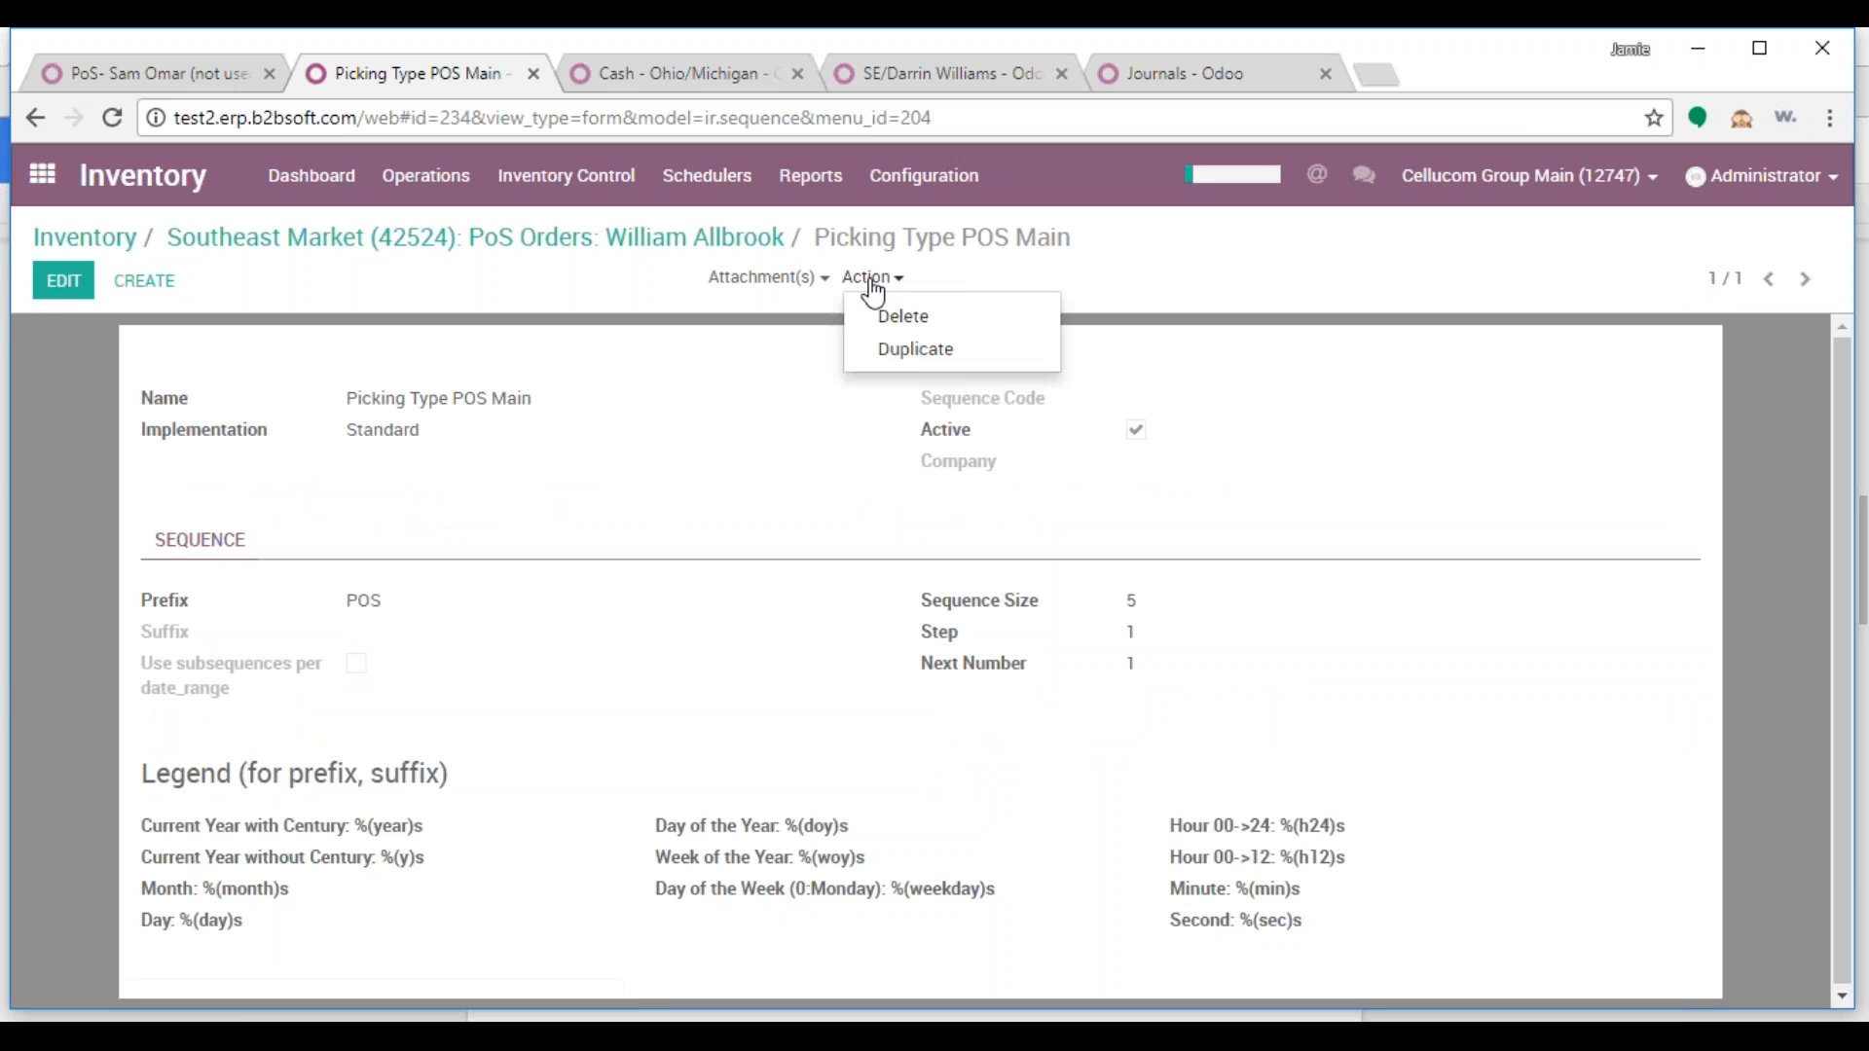
click(895, 360)
drag(535, 403, 489, 409)
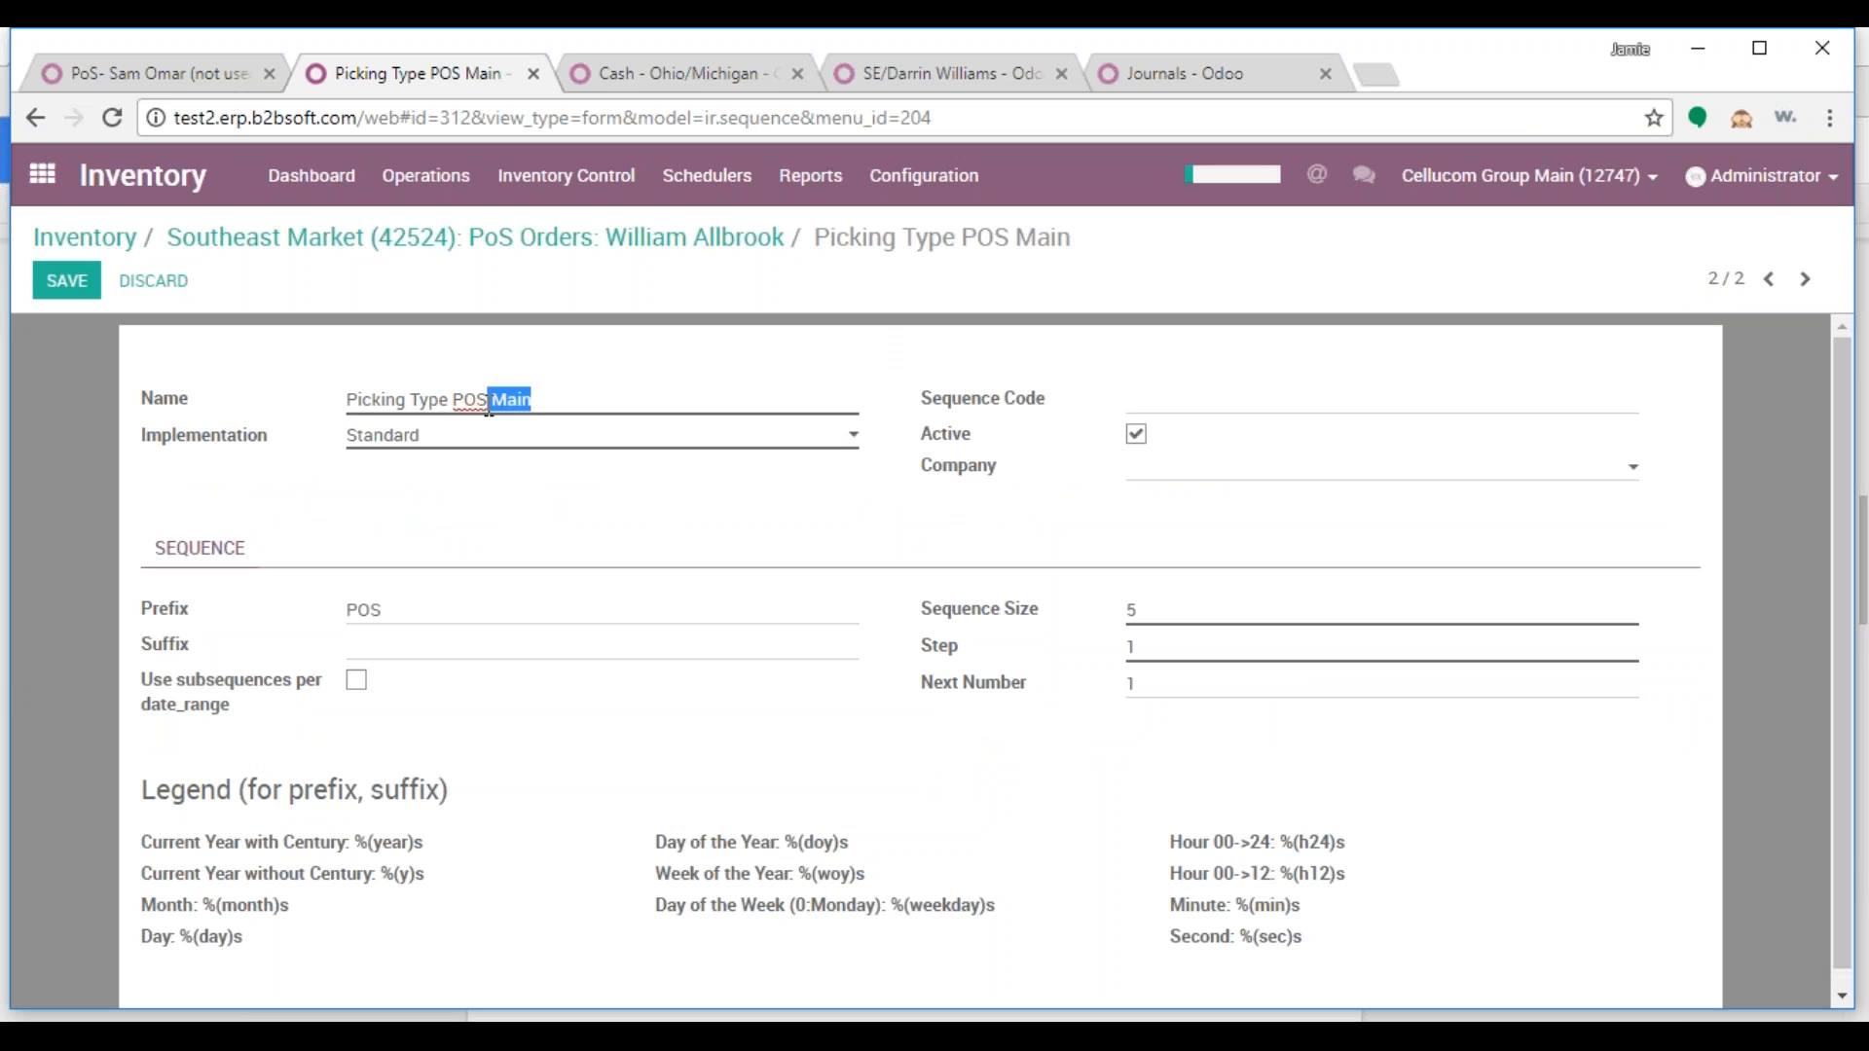
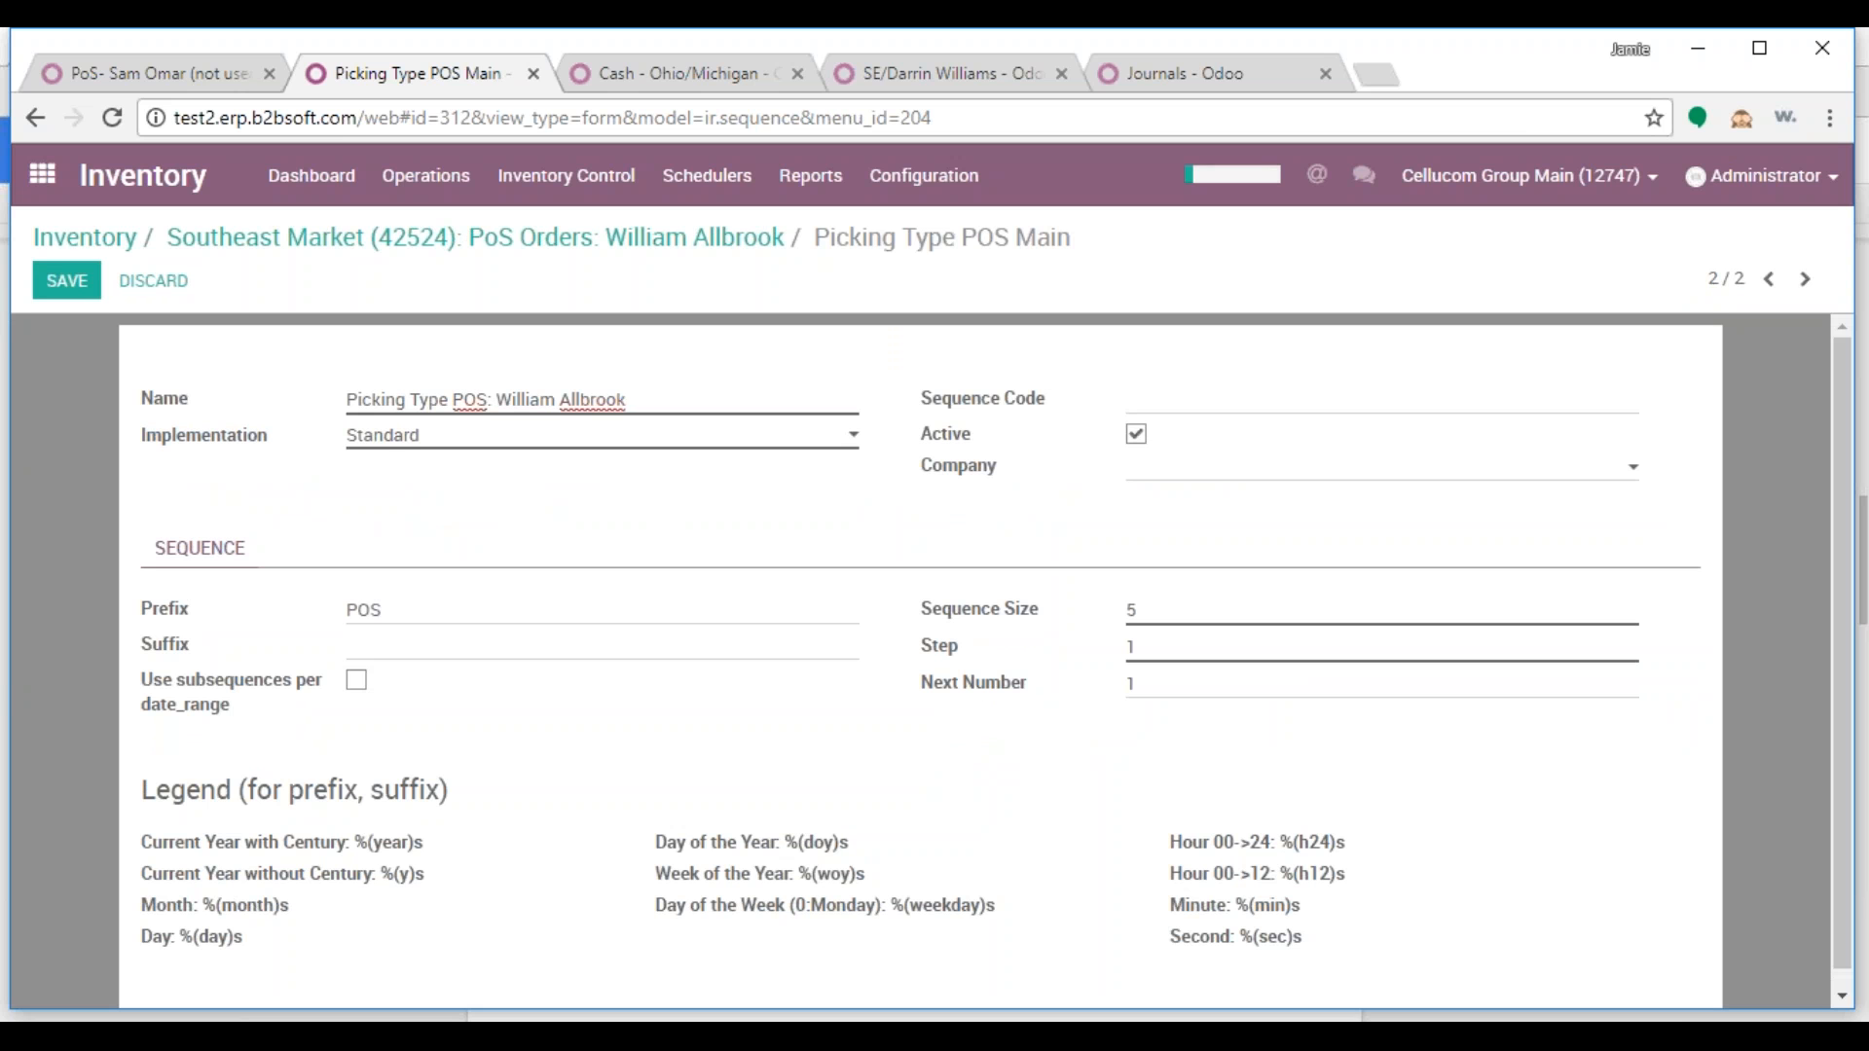
click(1147, 473)
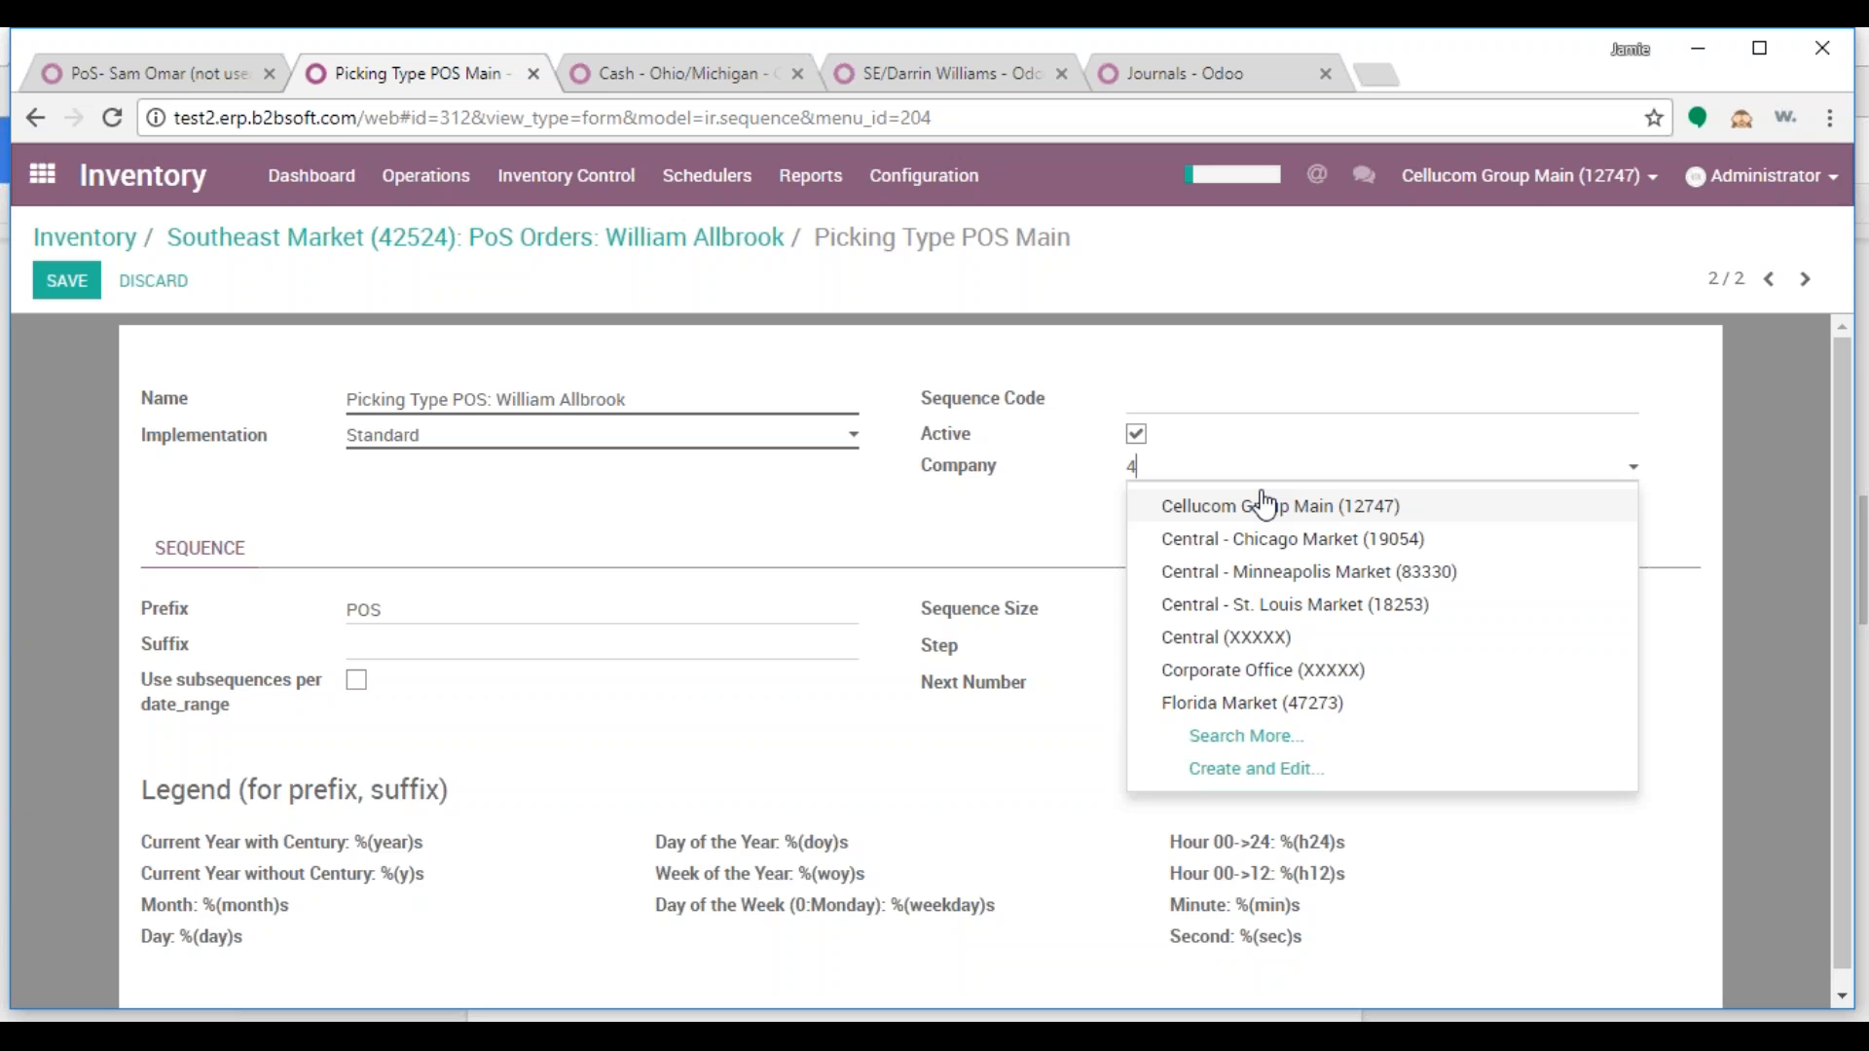
text(425)
click(1251, 516)
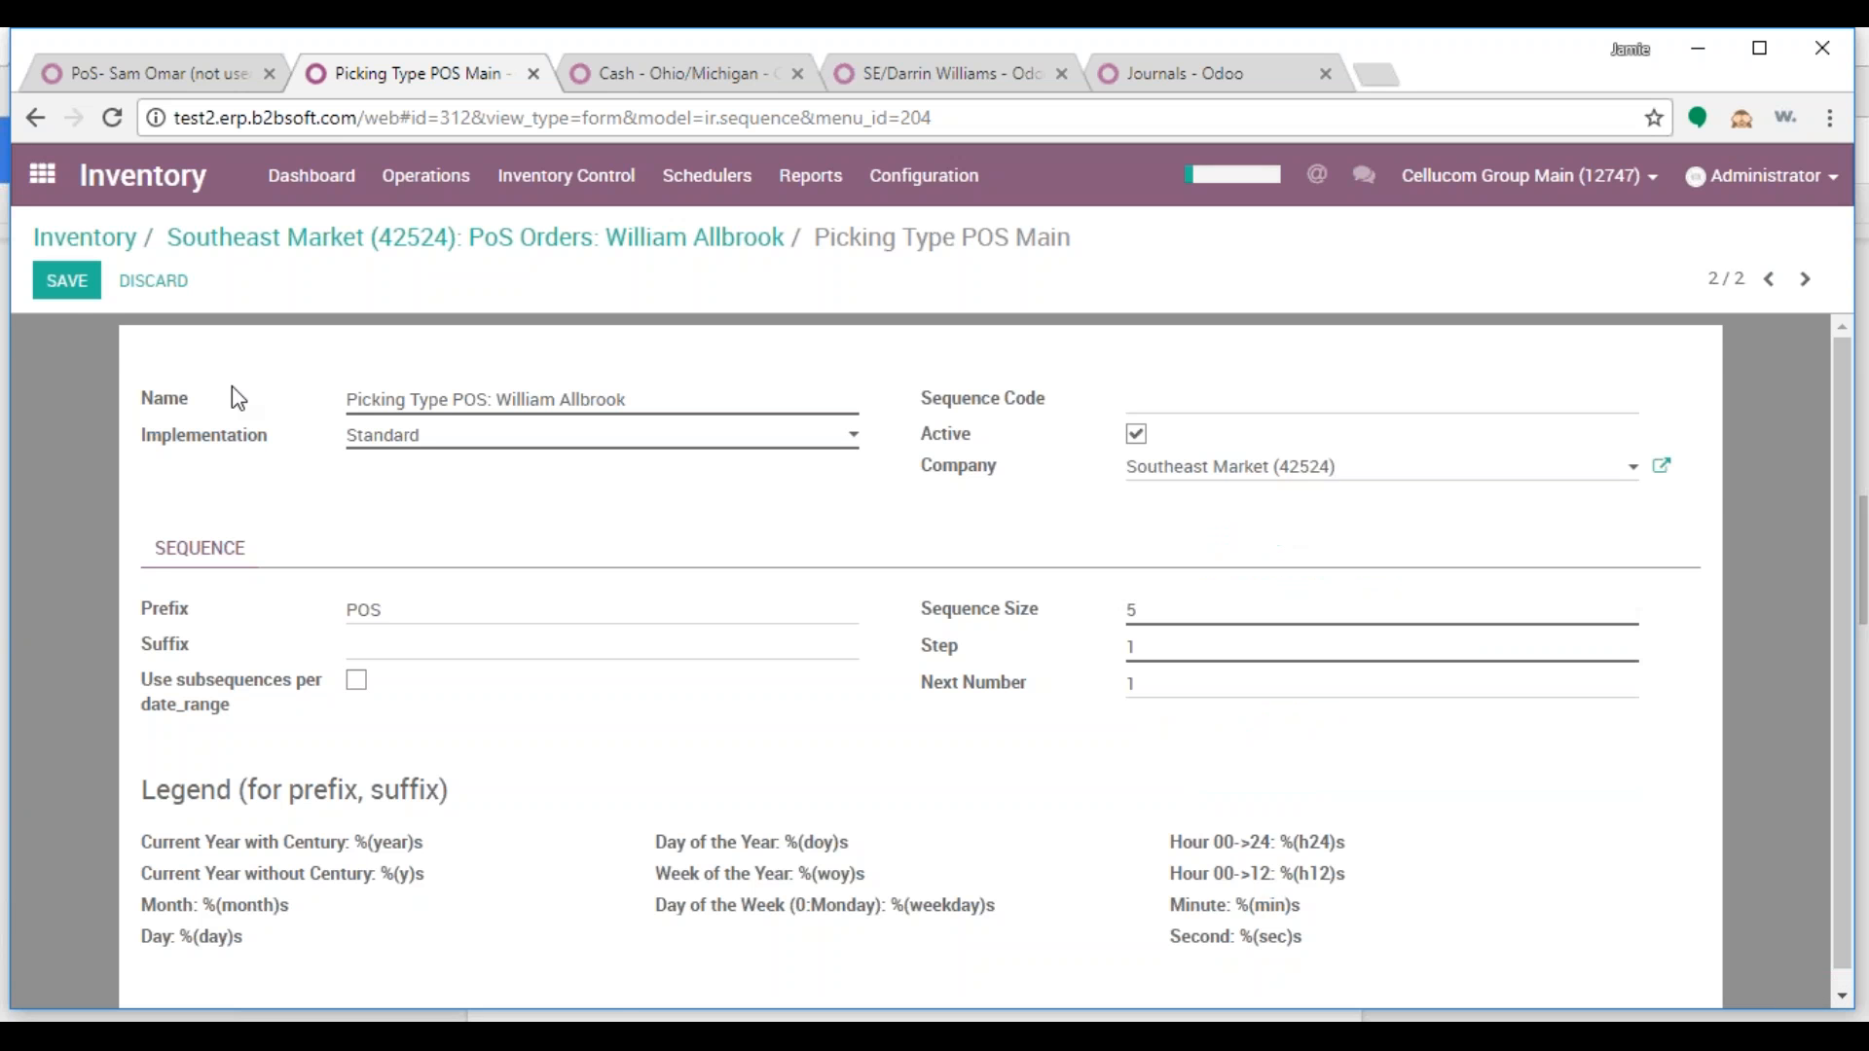
click(49, 290)
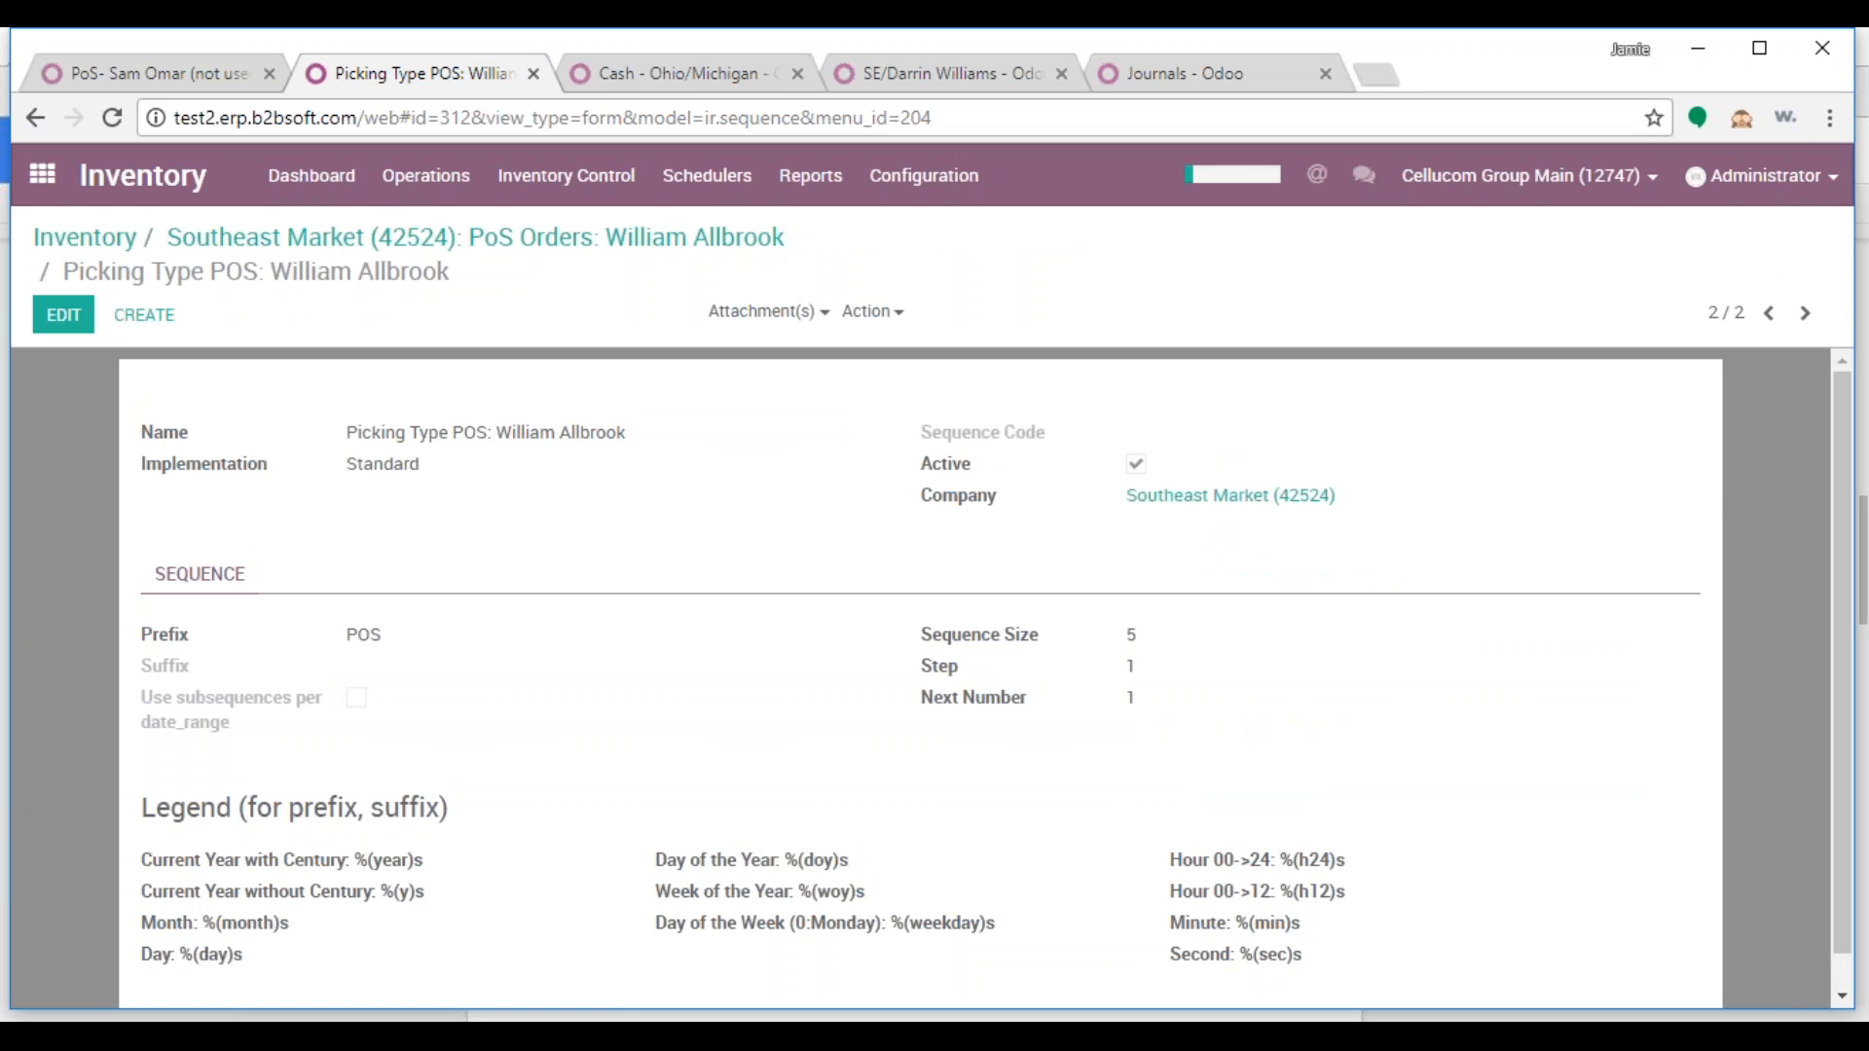
click(370, 246)
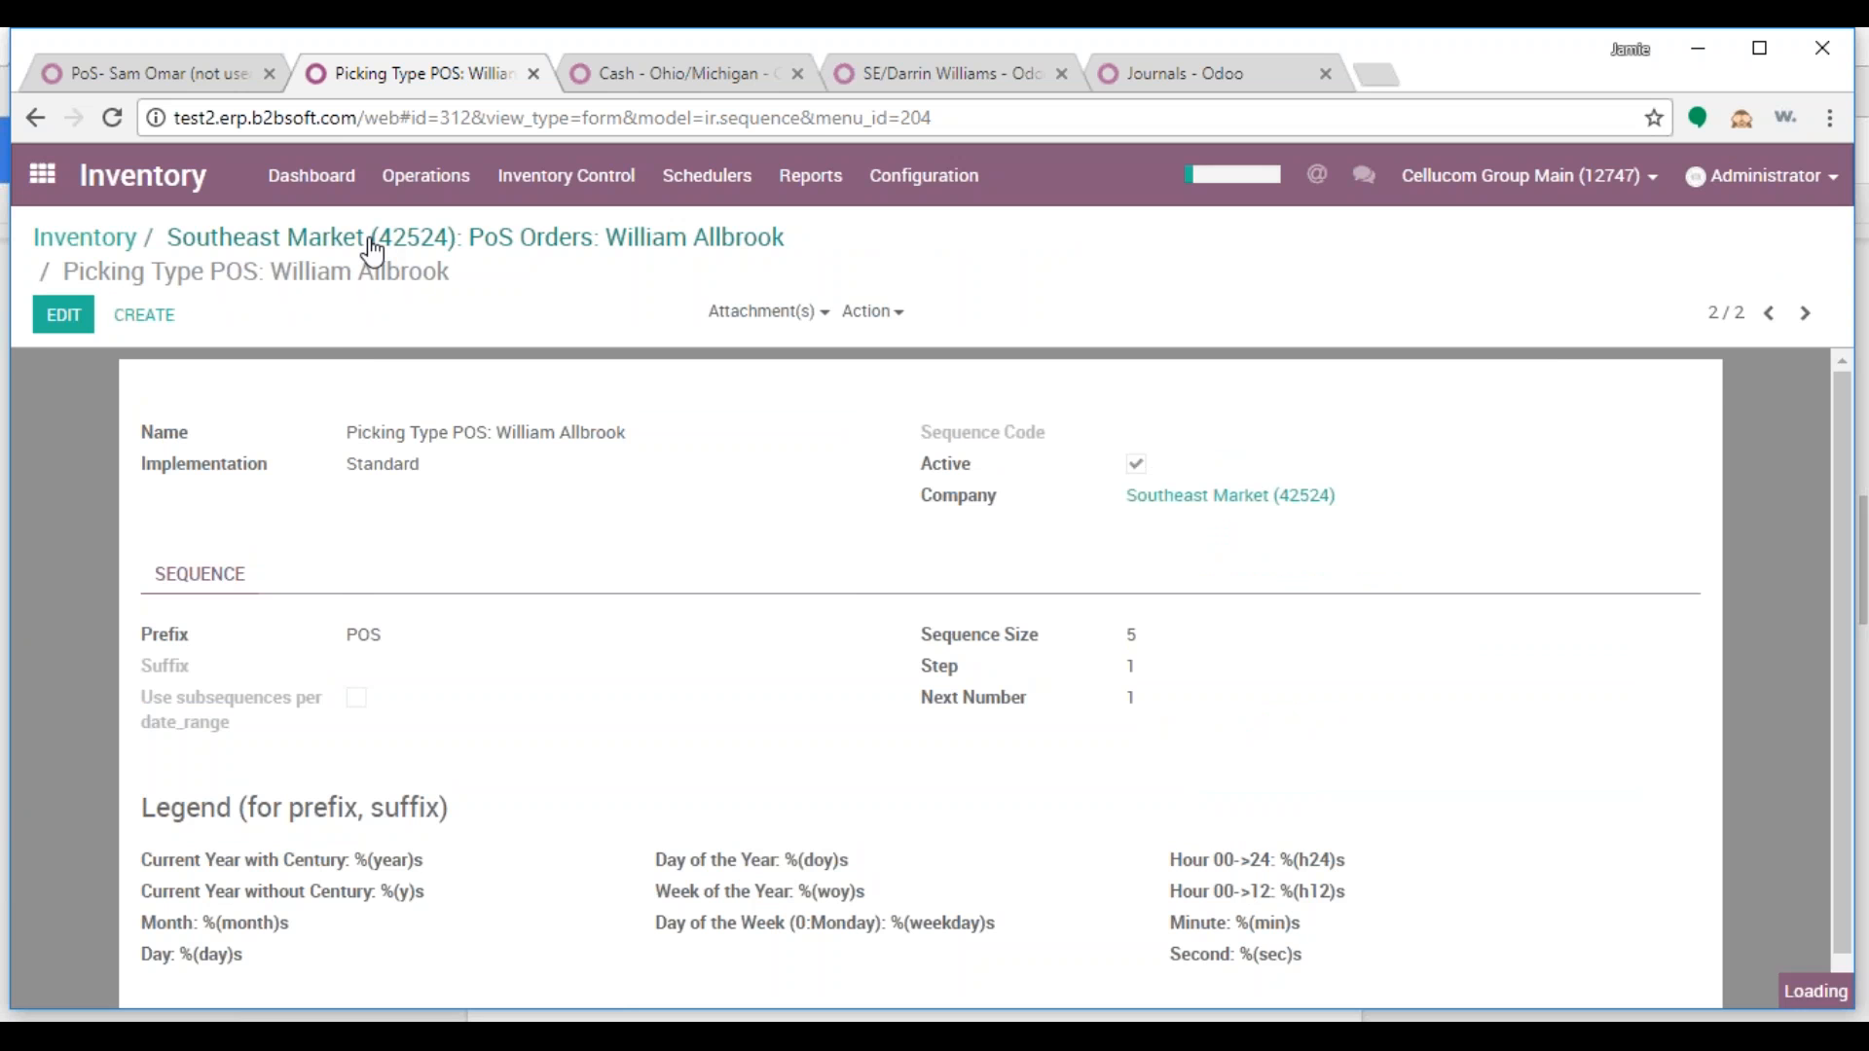
Set the picking type's Reference Sequence to the salesperson's new sequence, save, and return to the apps home
key(Tab)
text(will)
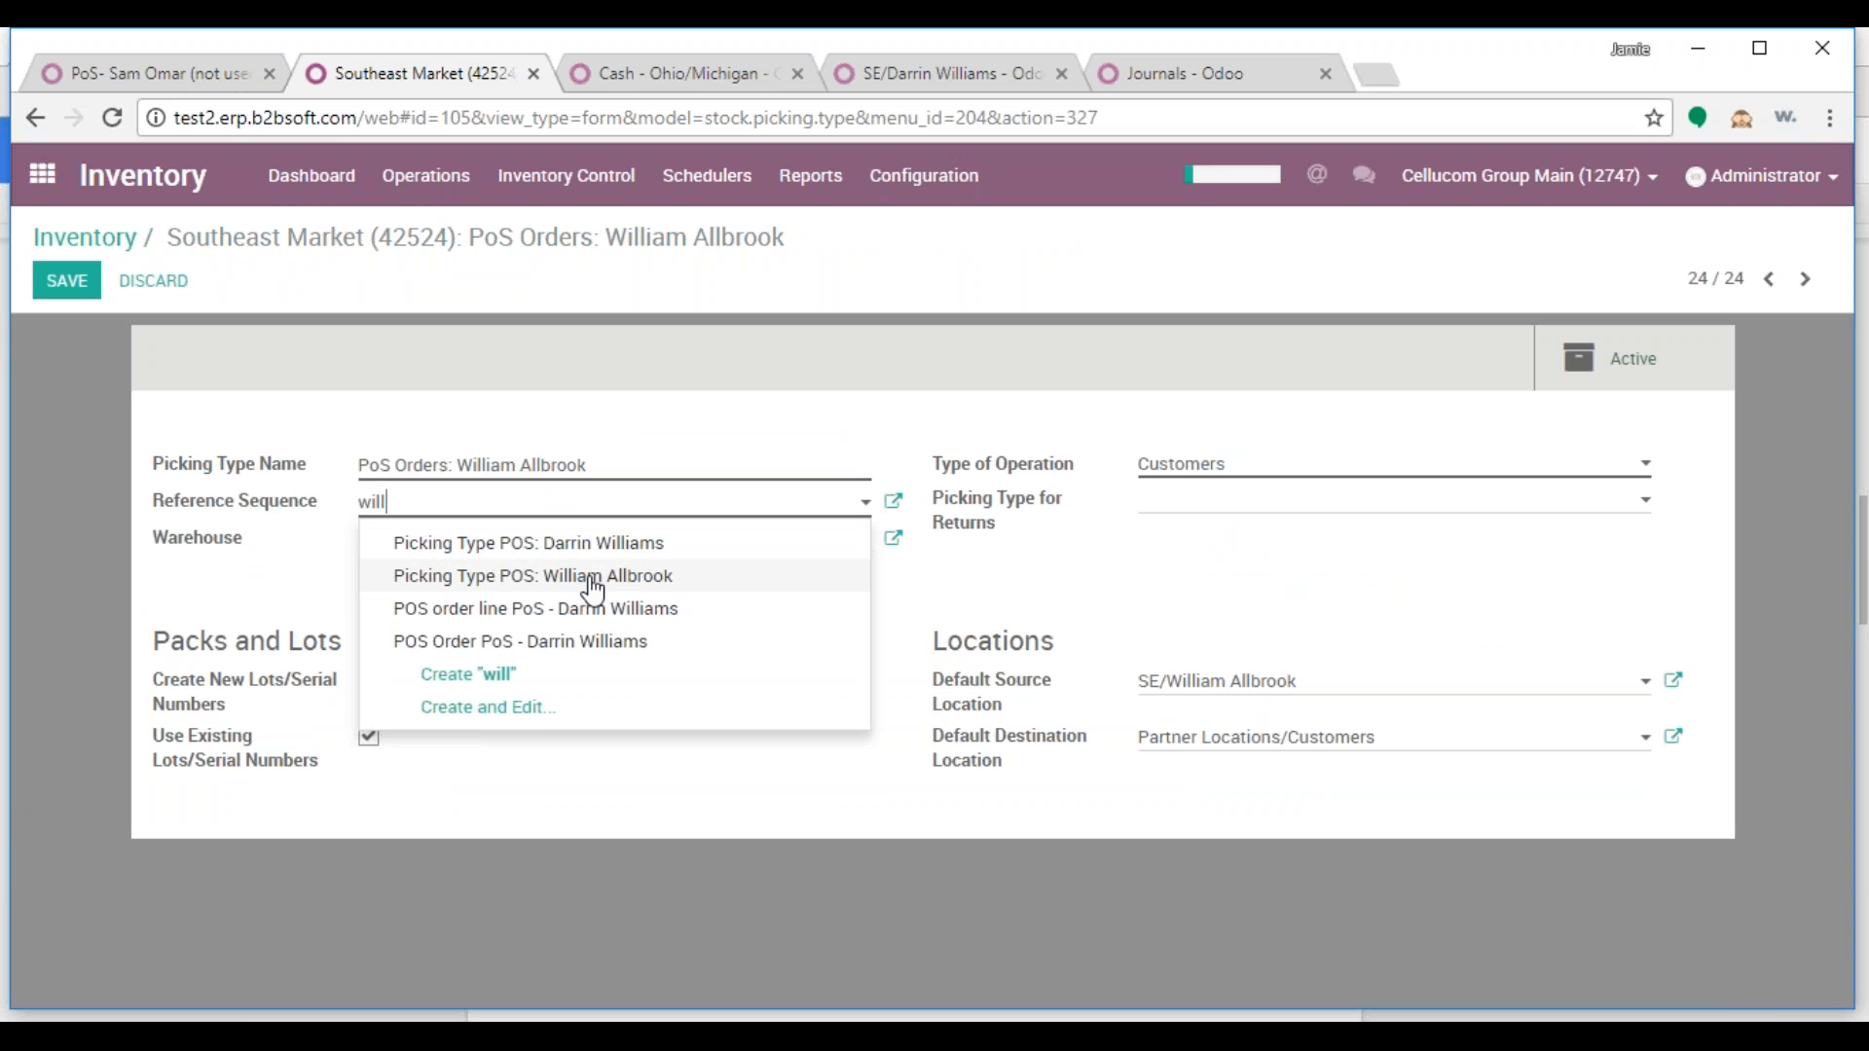
click(594, 589)
click(66, 281)
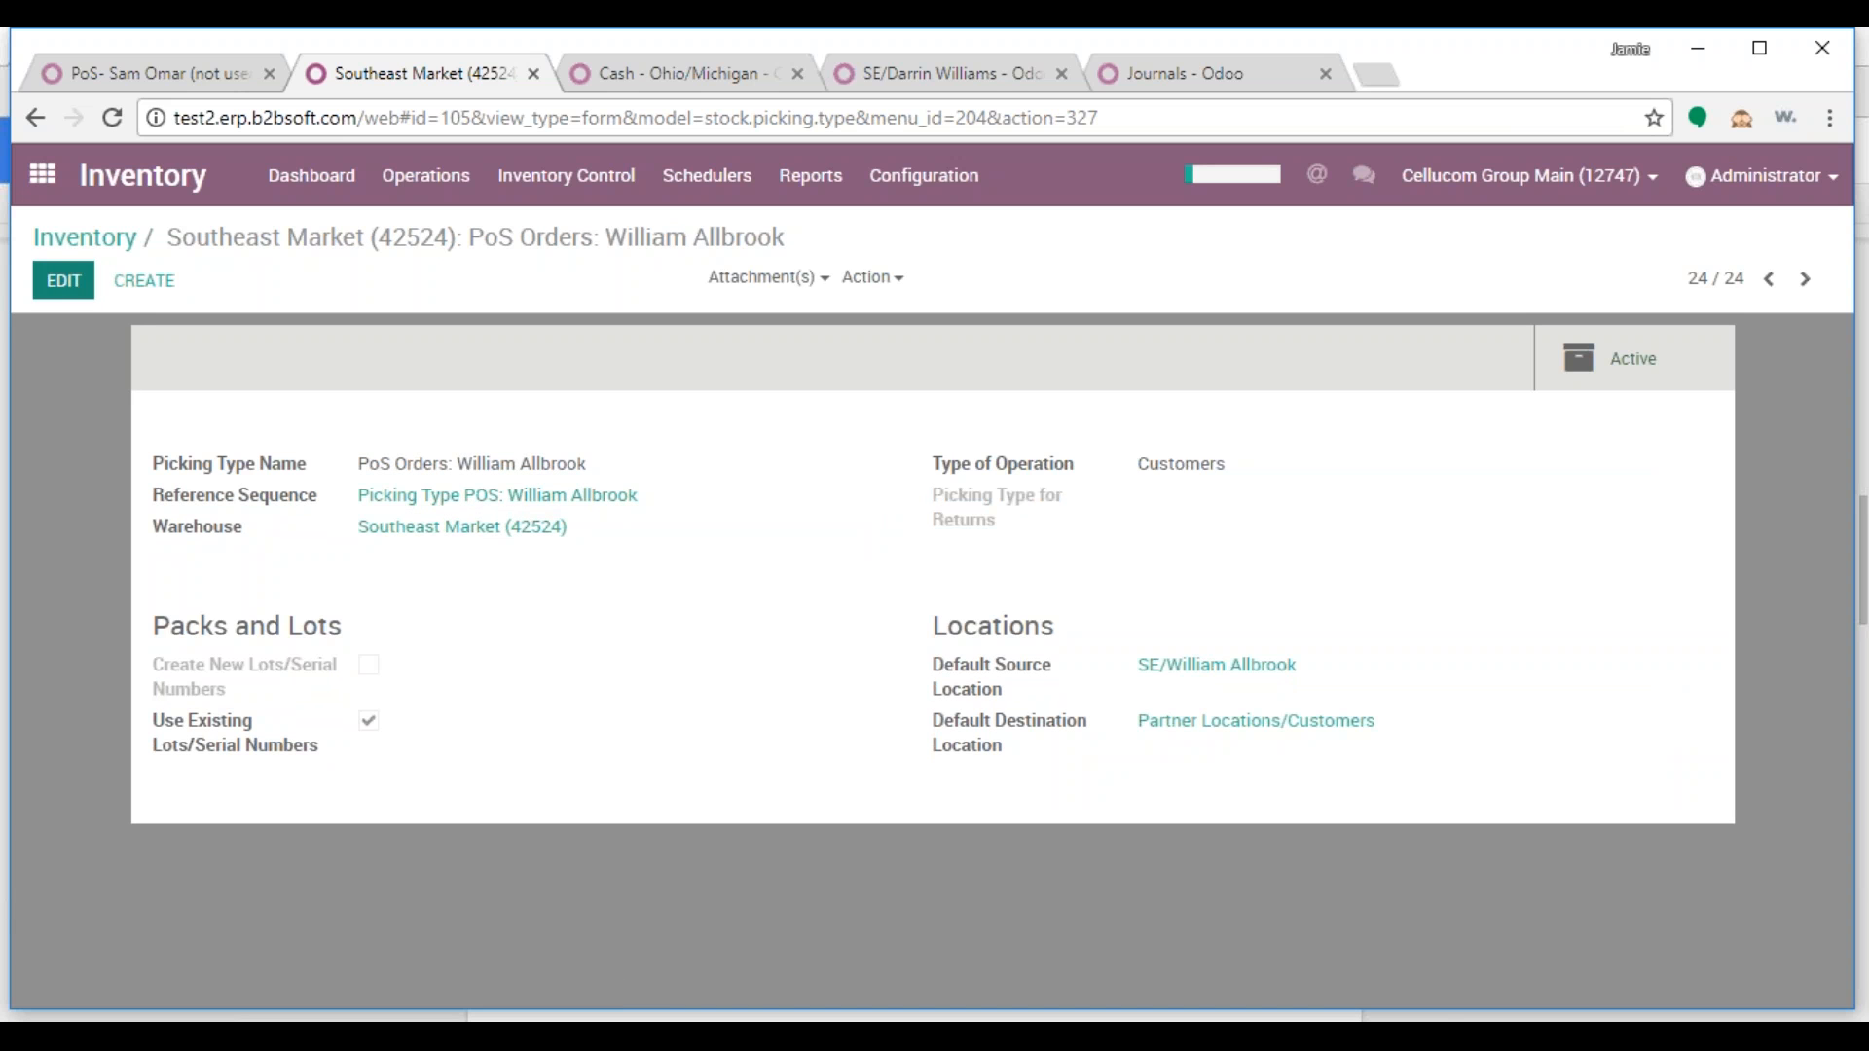
click(175, 84)
click(42, 174)
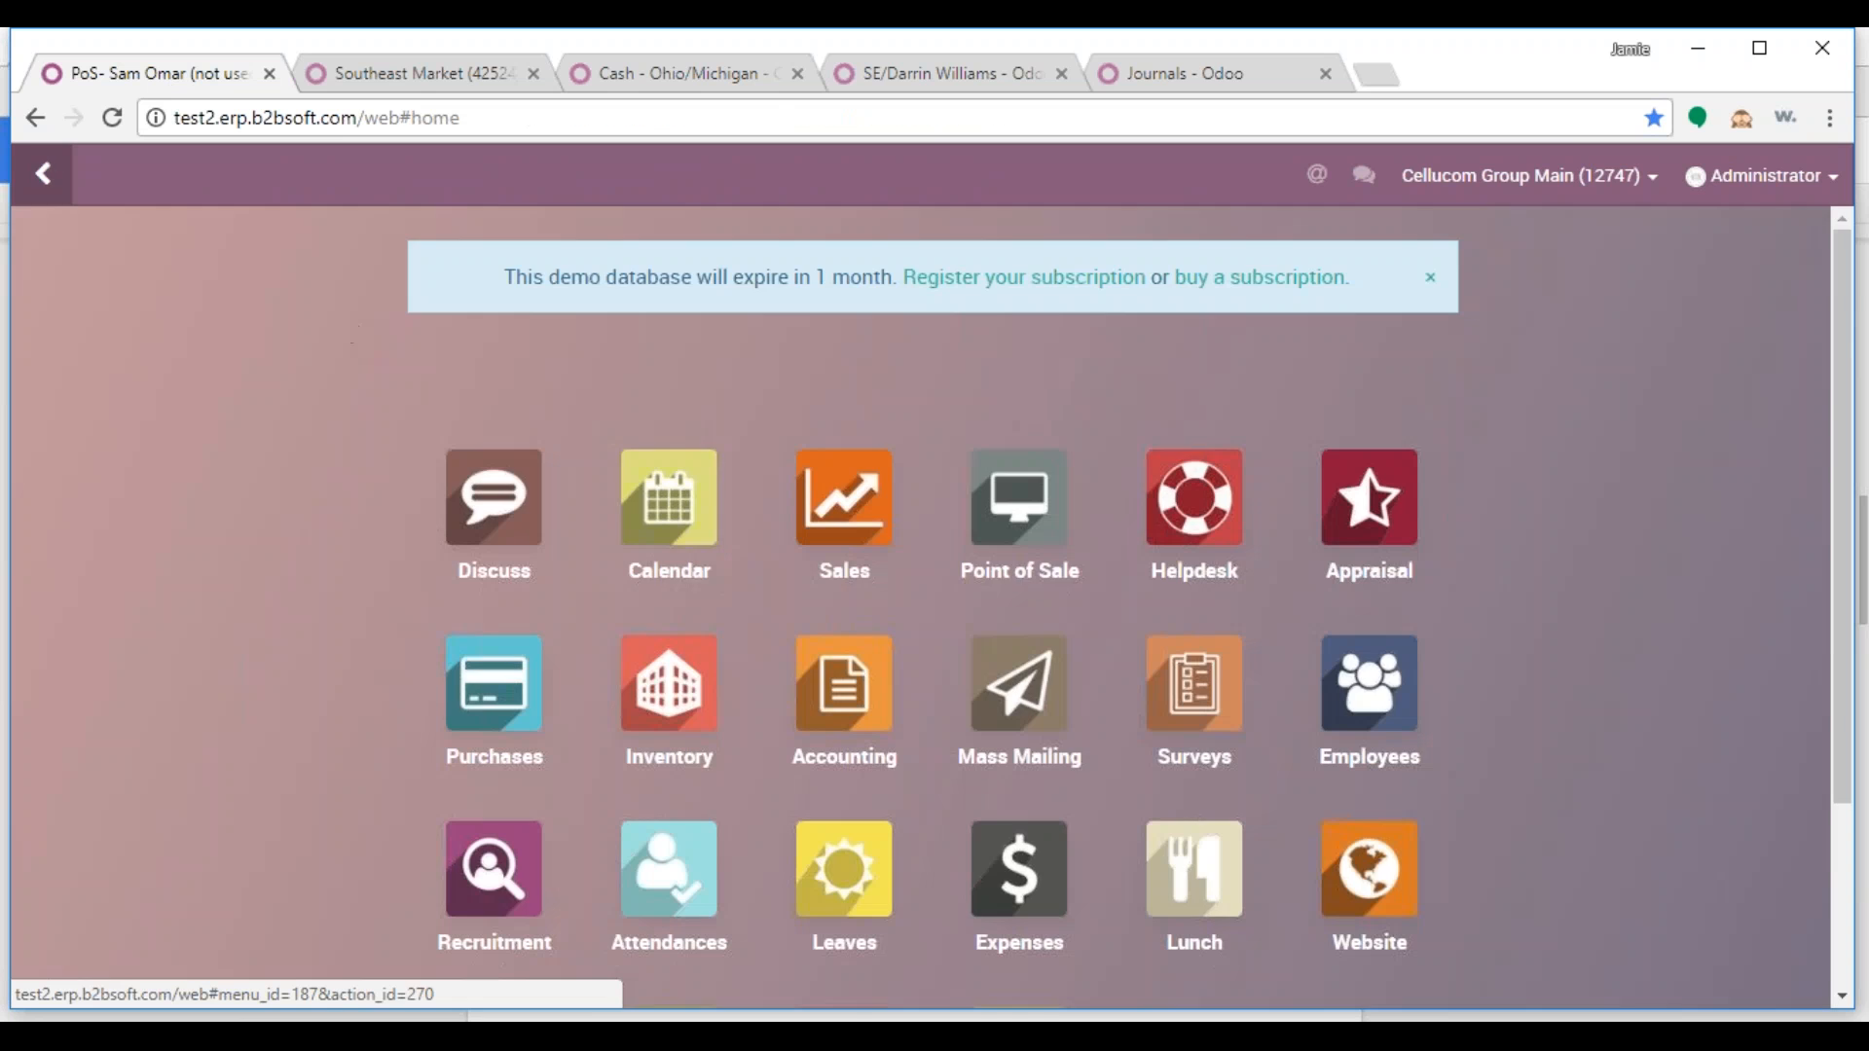
Create a new Point of Sale named 'PoS - ' plus the salesperson's name, using their Southeast Market PoS Orders picking type
click(1013, 493)
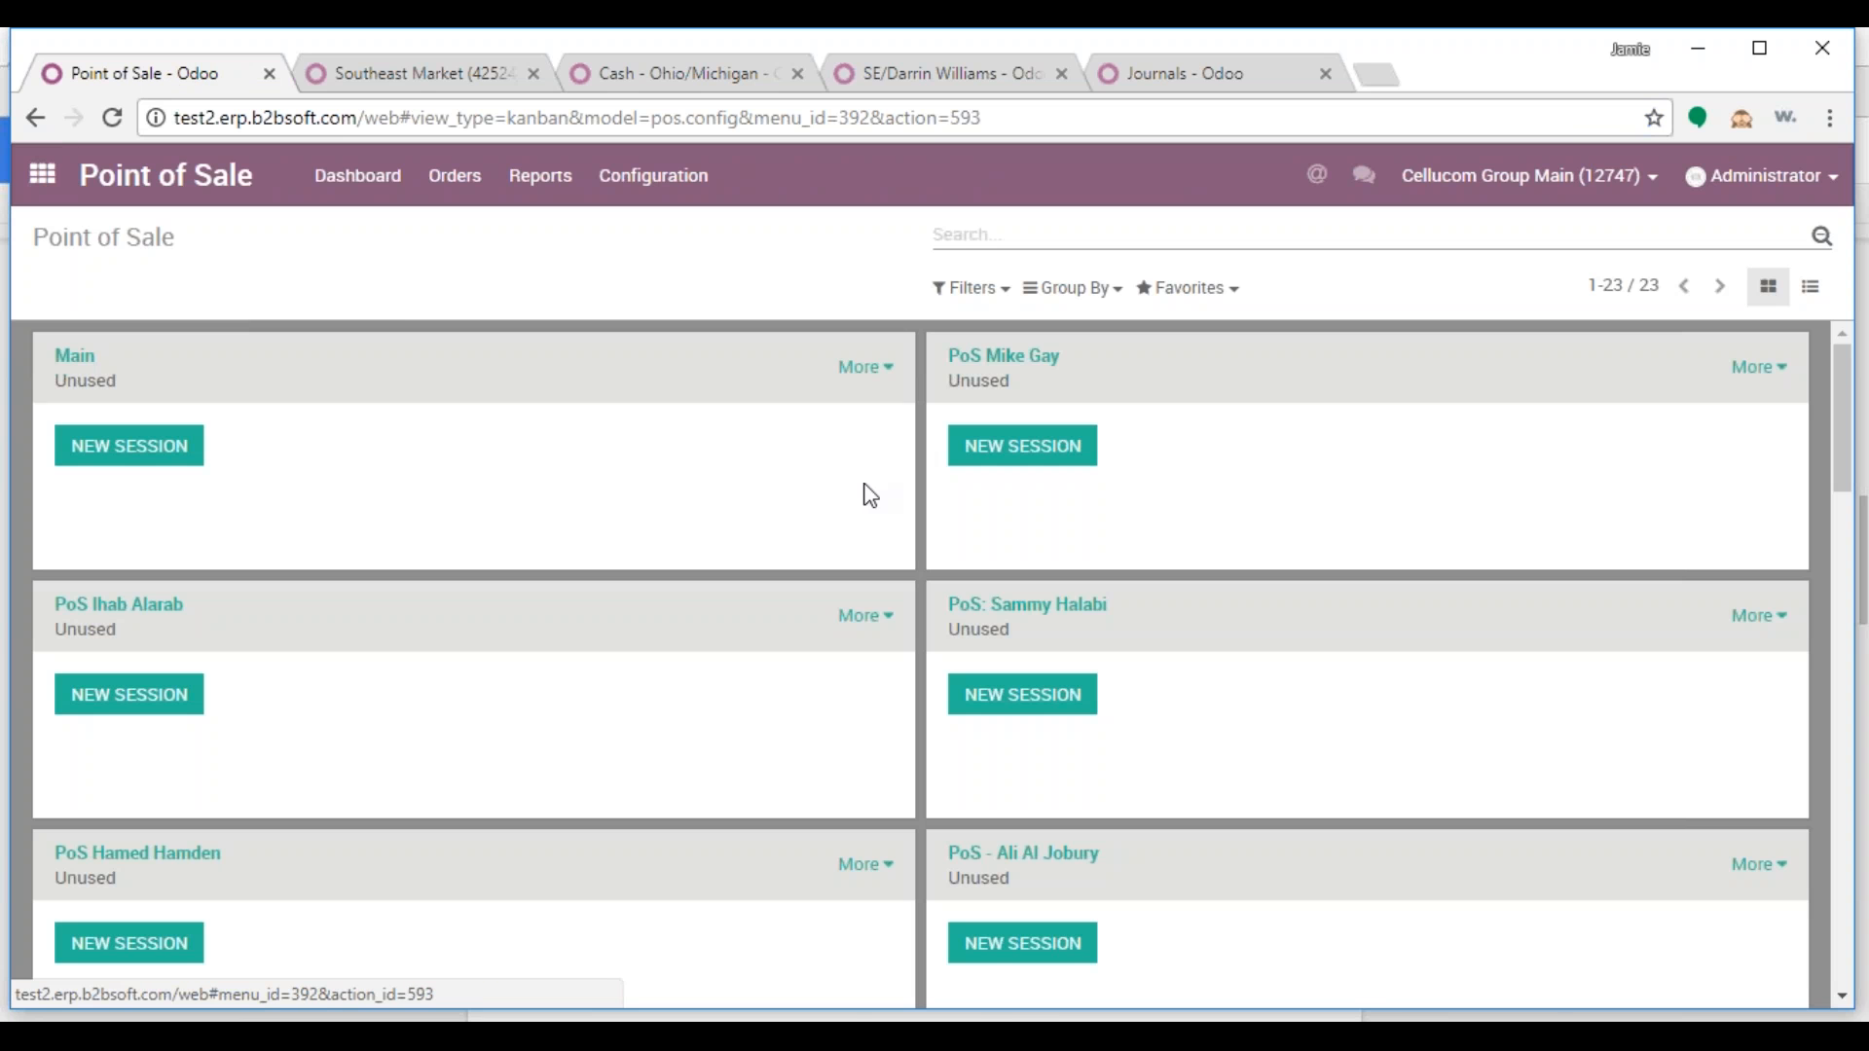
click(1810, 286)
click(77, 288)
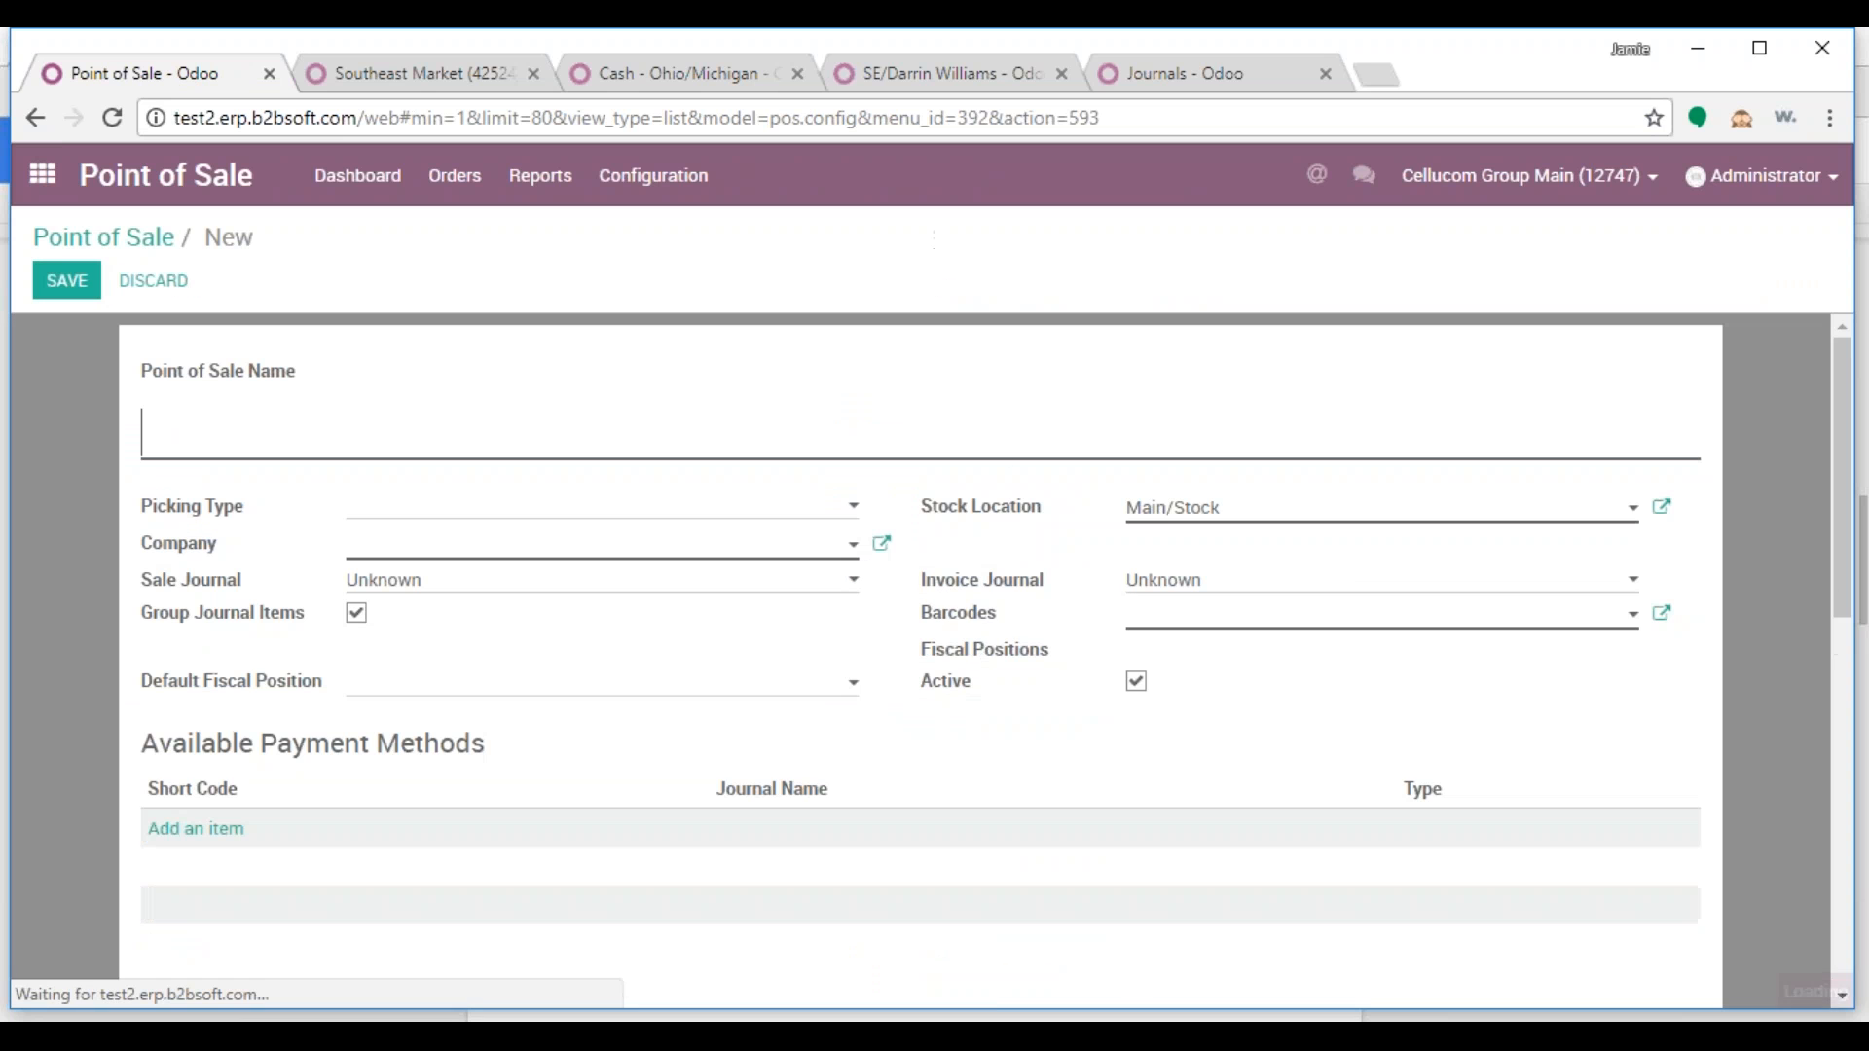
click(253, 455)
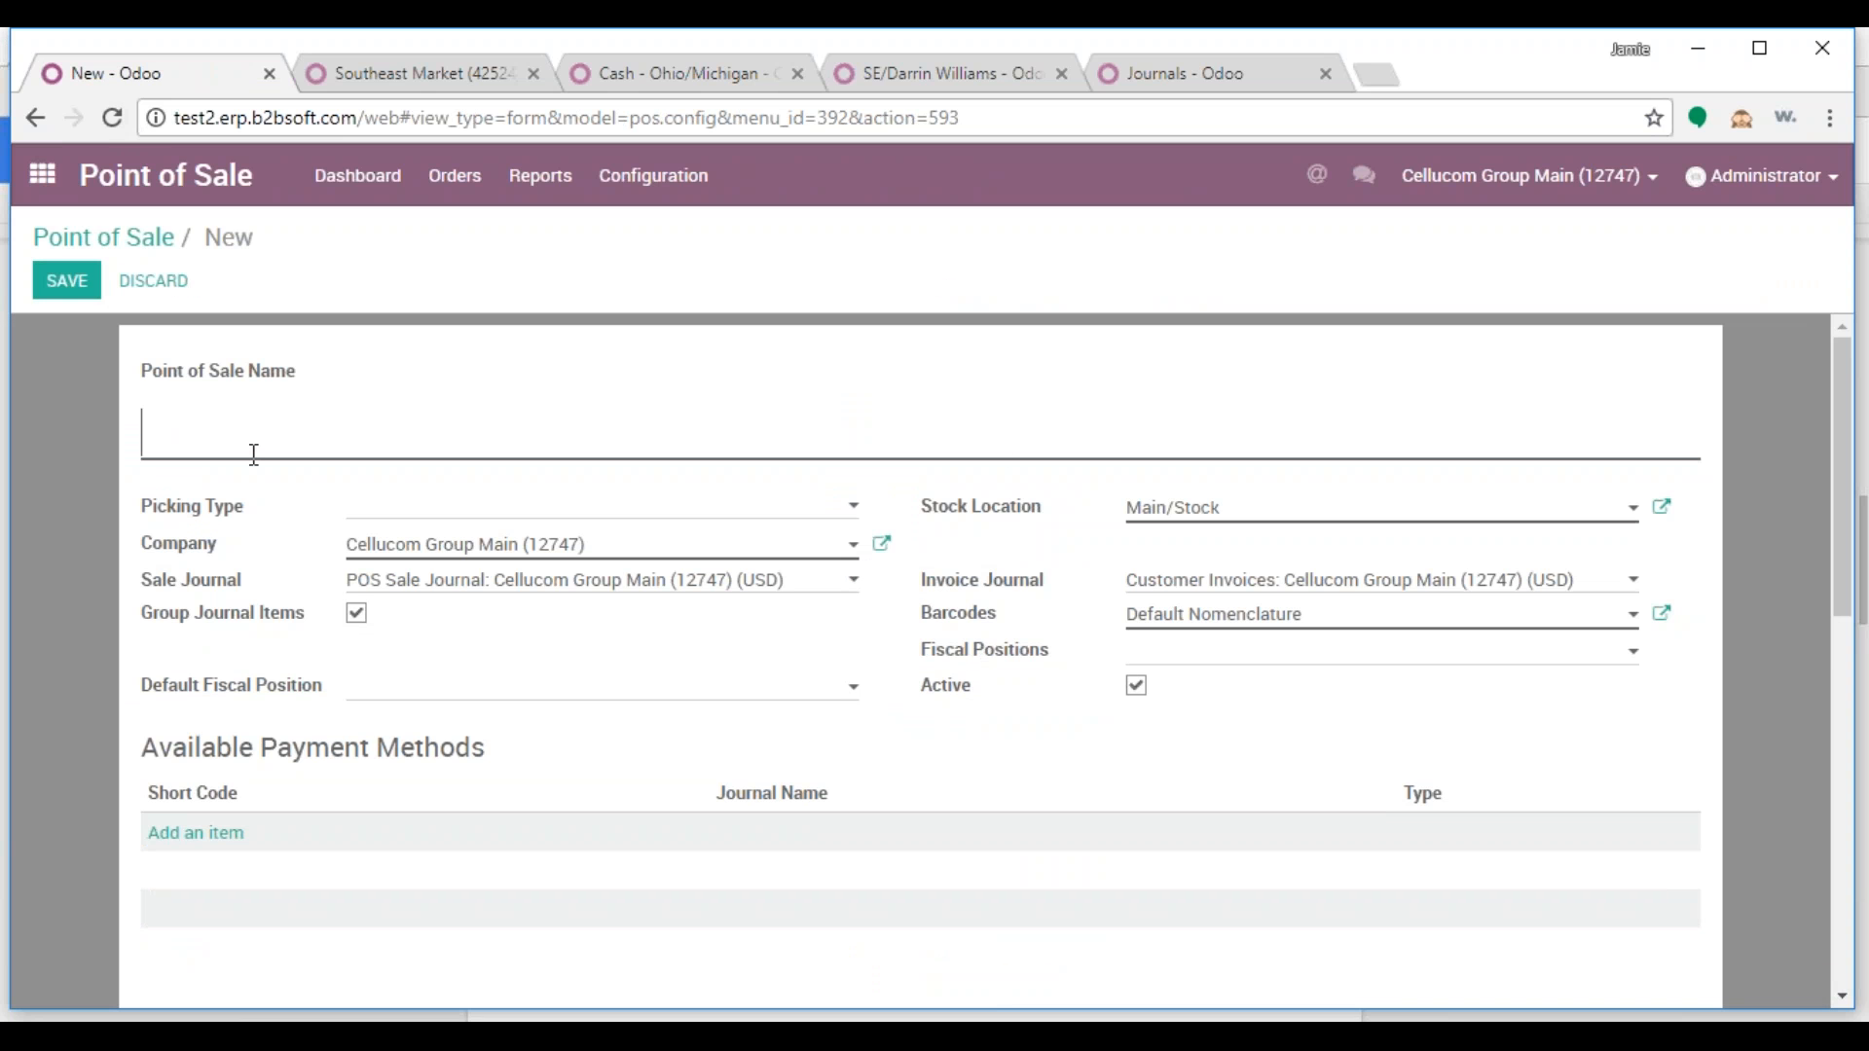
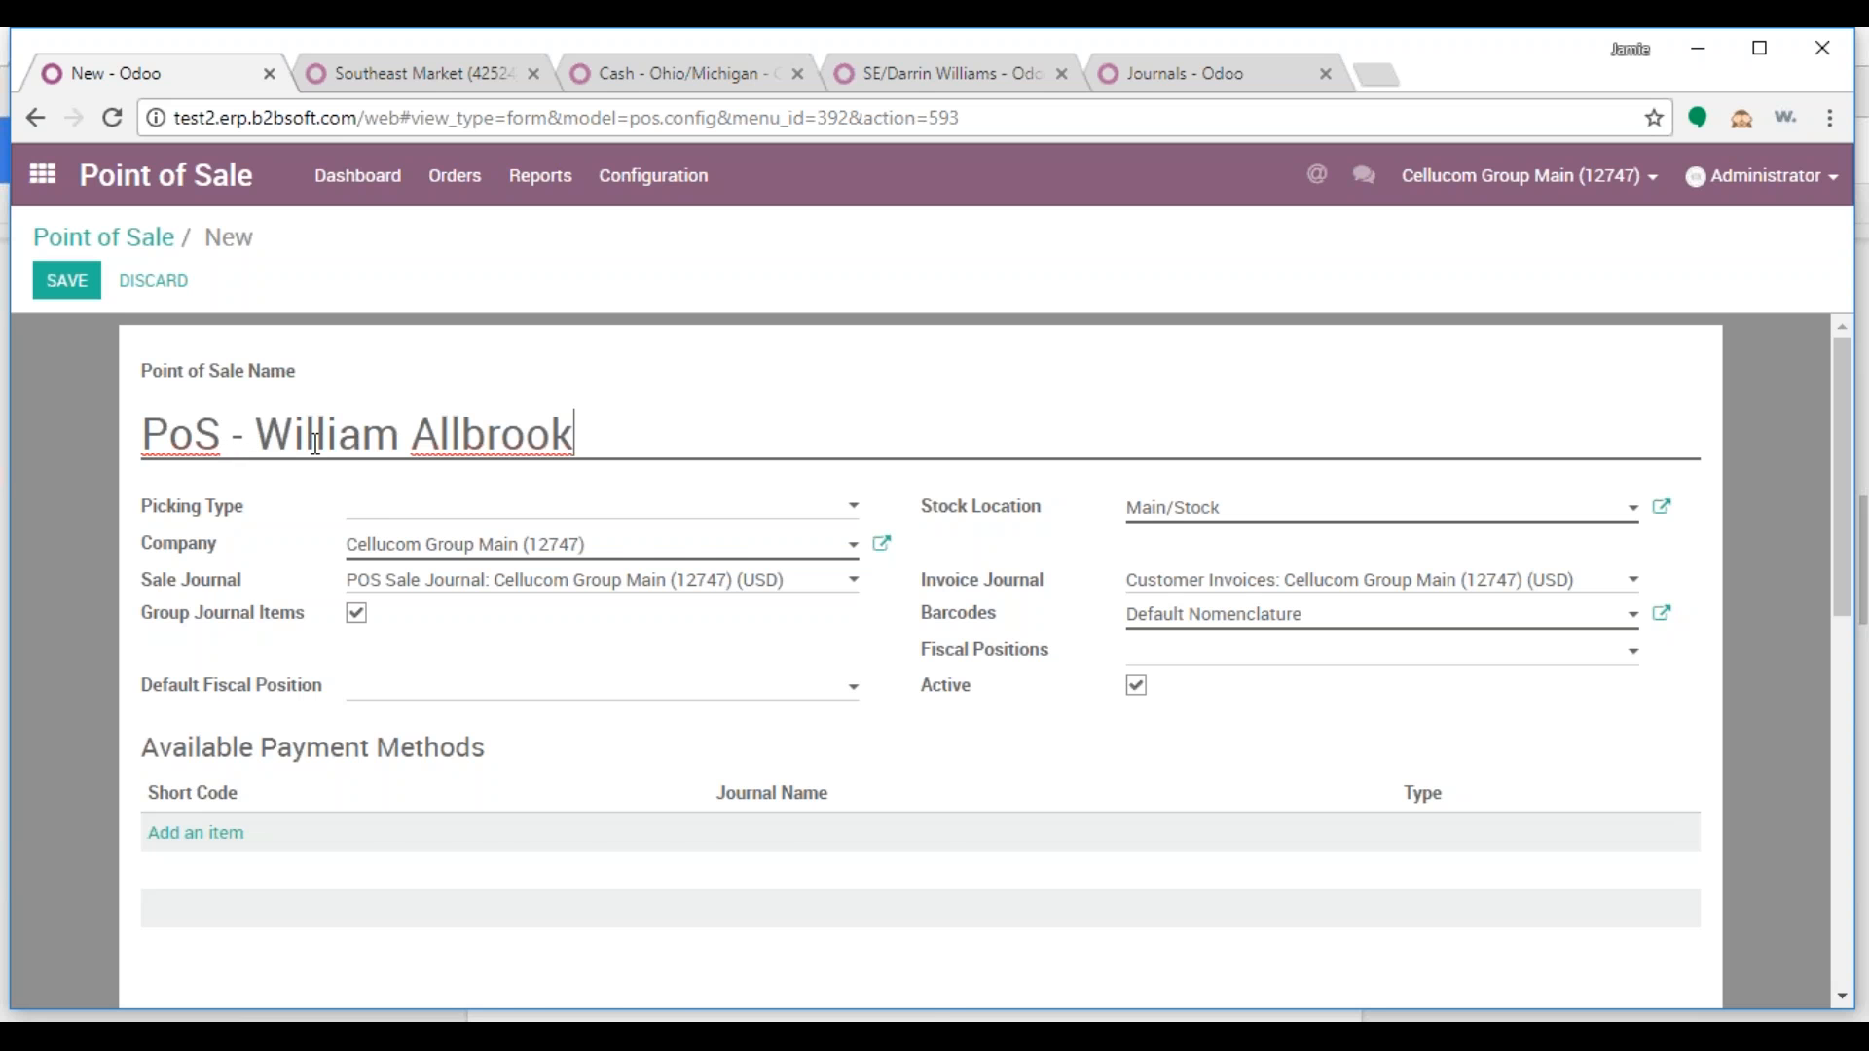
click(356, 508)
scroll(699, 678, down, 3)
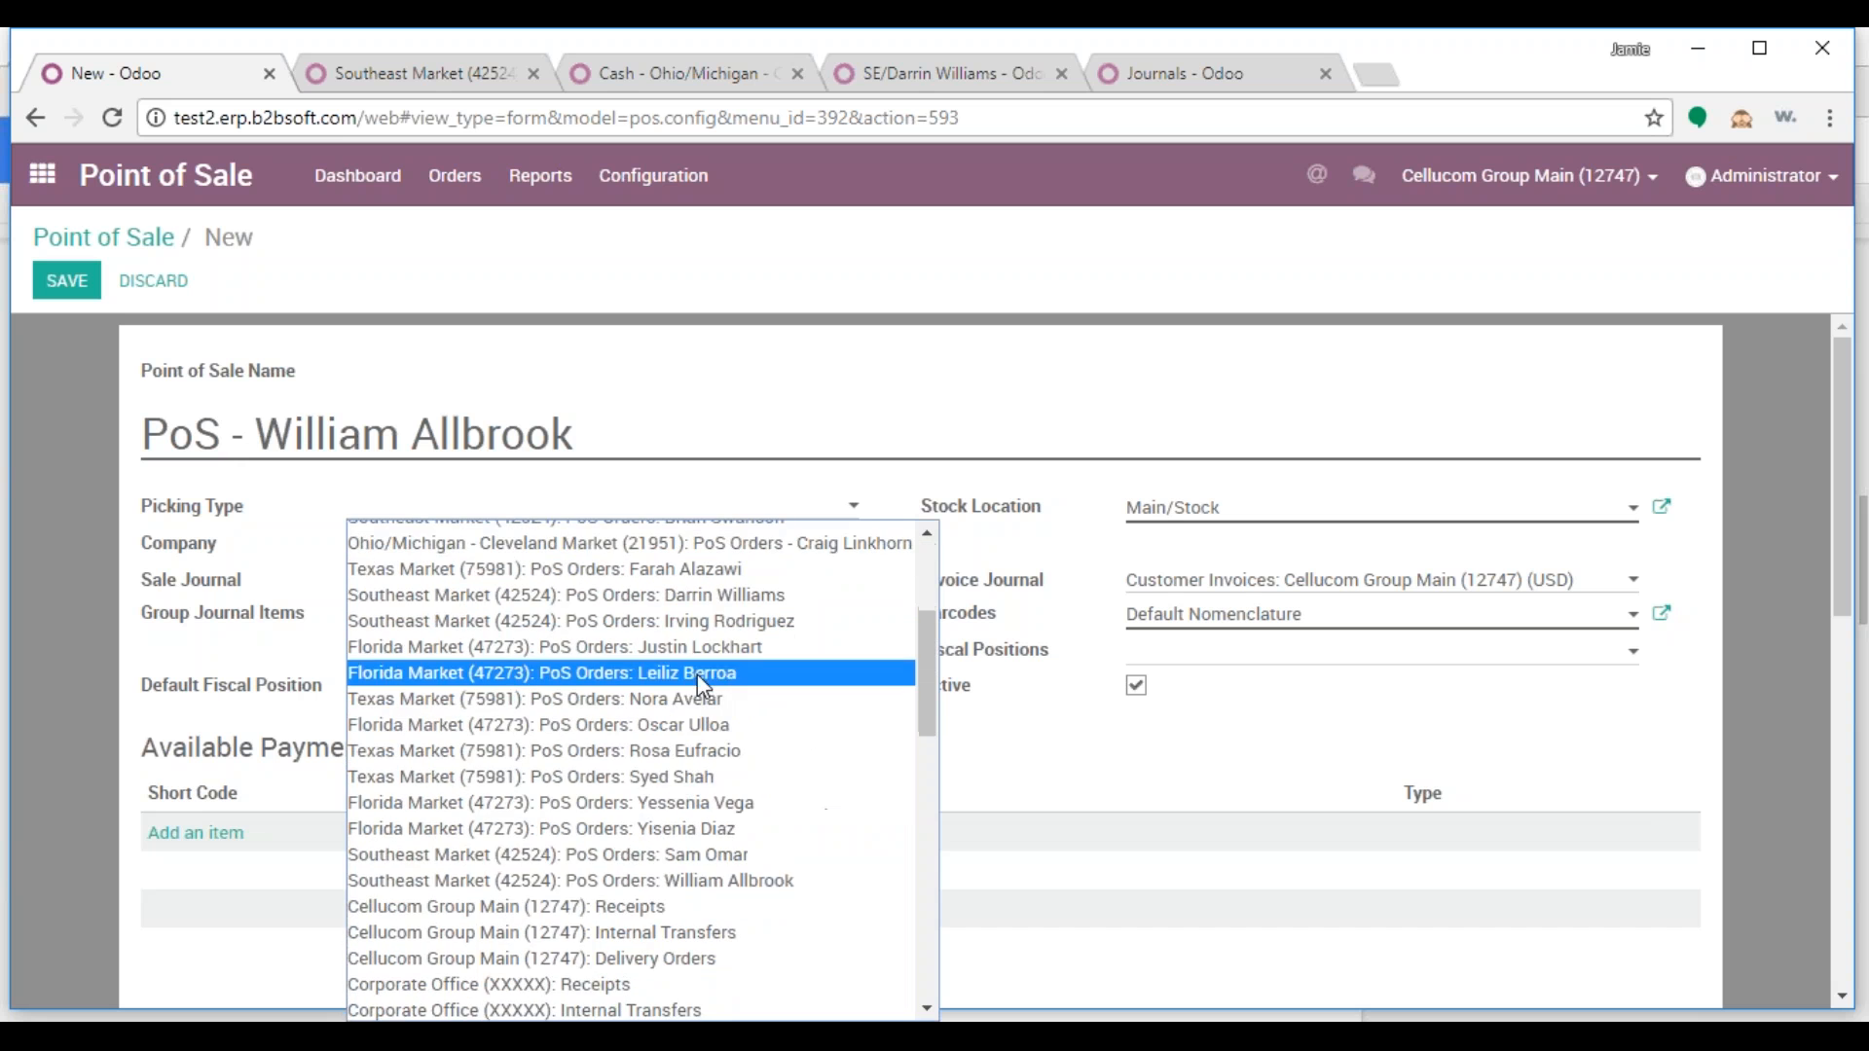
click(774, 881)
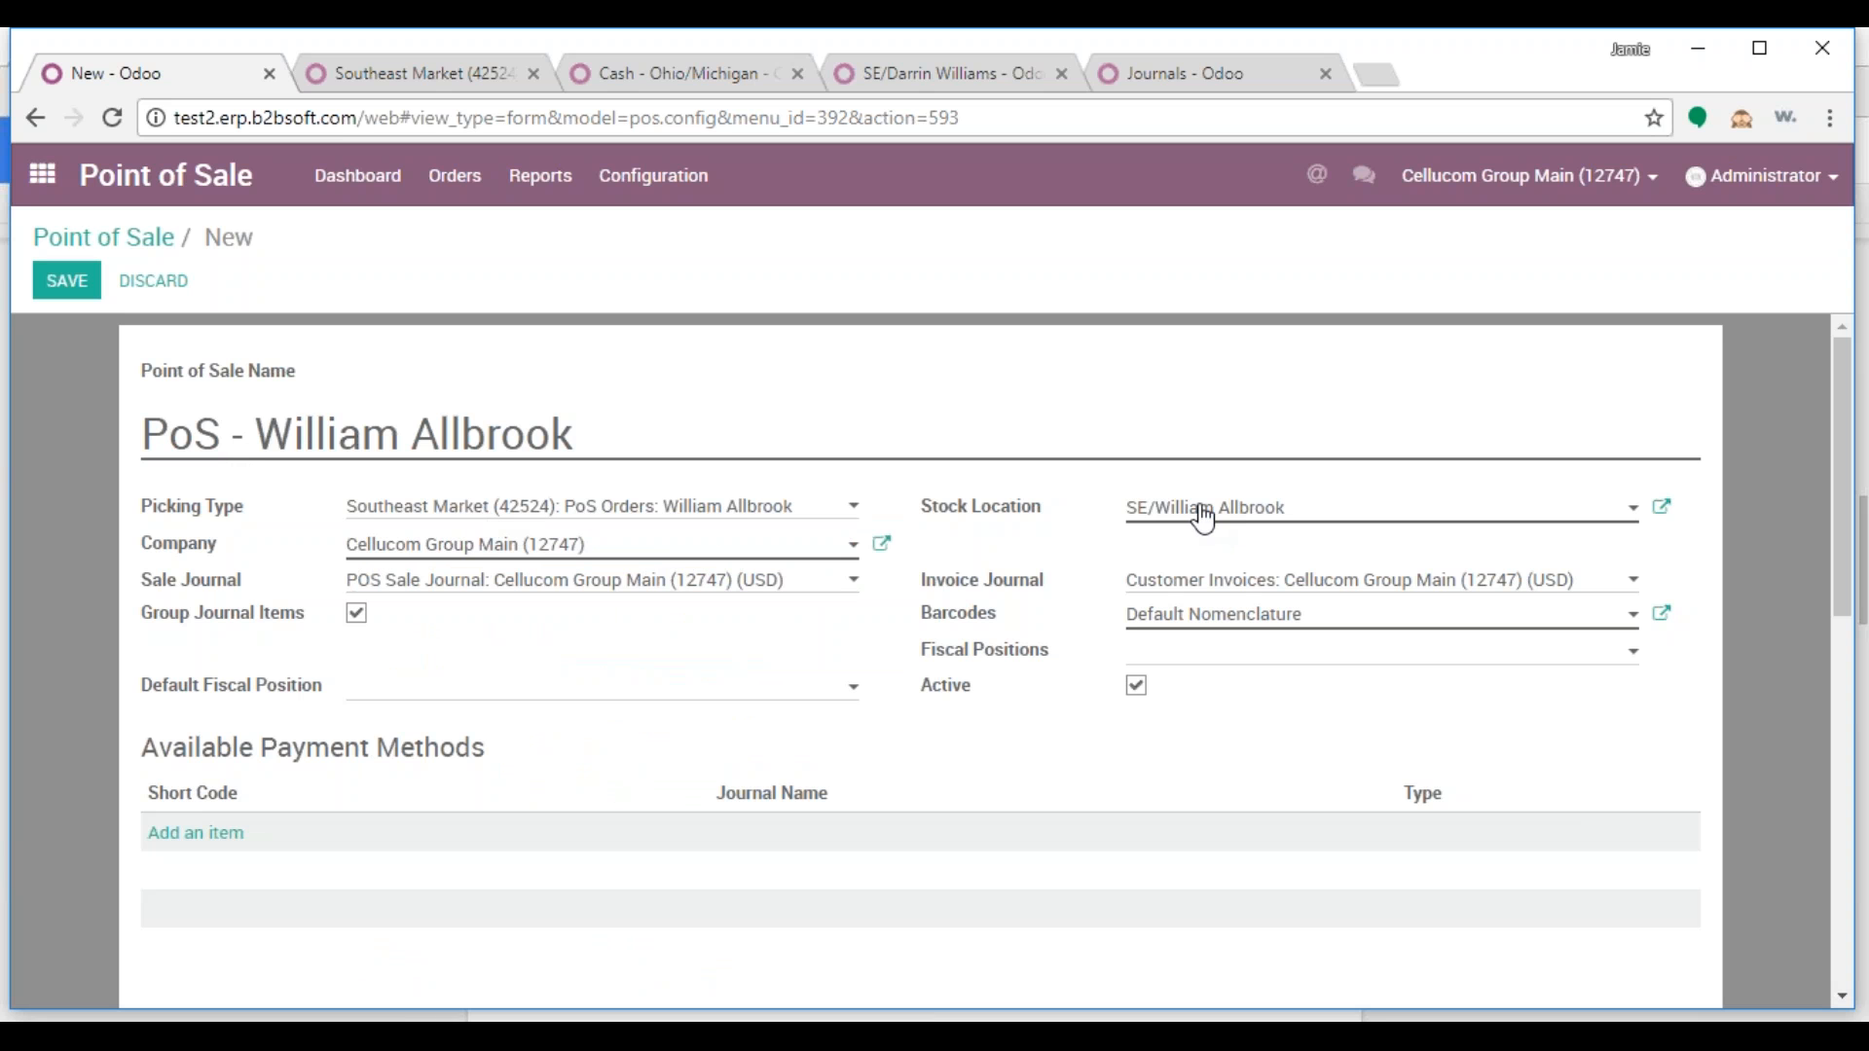
Set company Southeast Market (42524) with its POS sale journal and Customer Invoices journal
drag(634, 551, 272, 551)
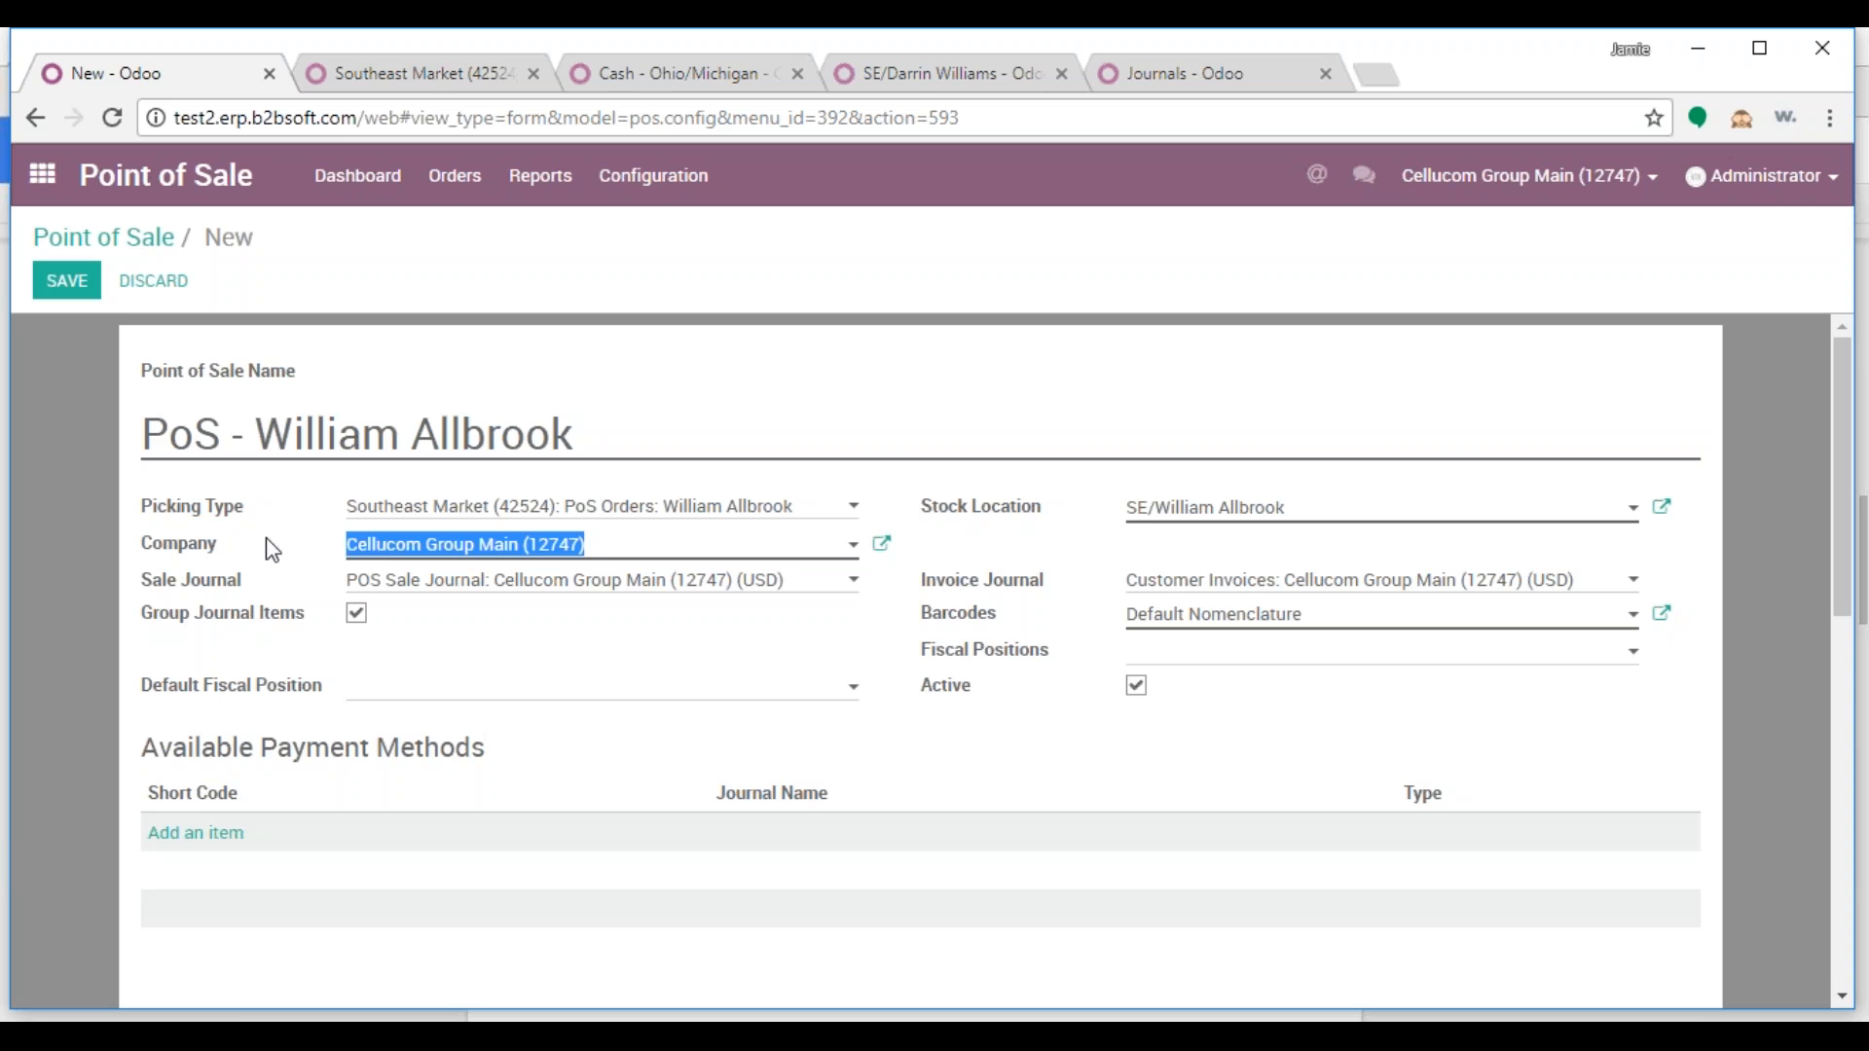
text(425)
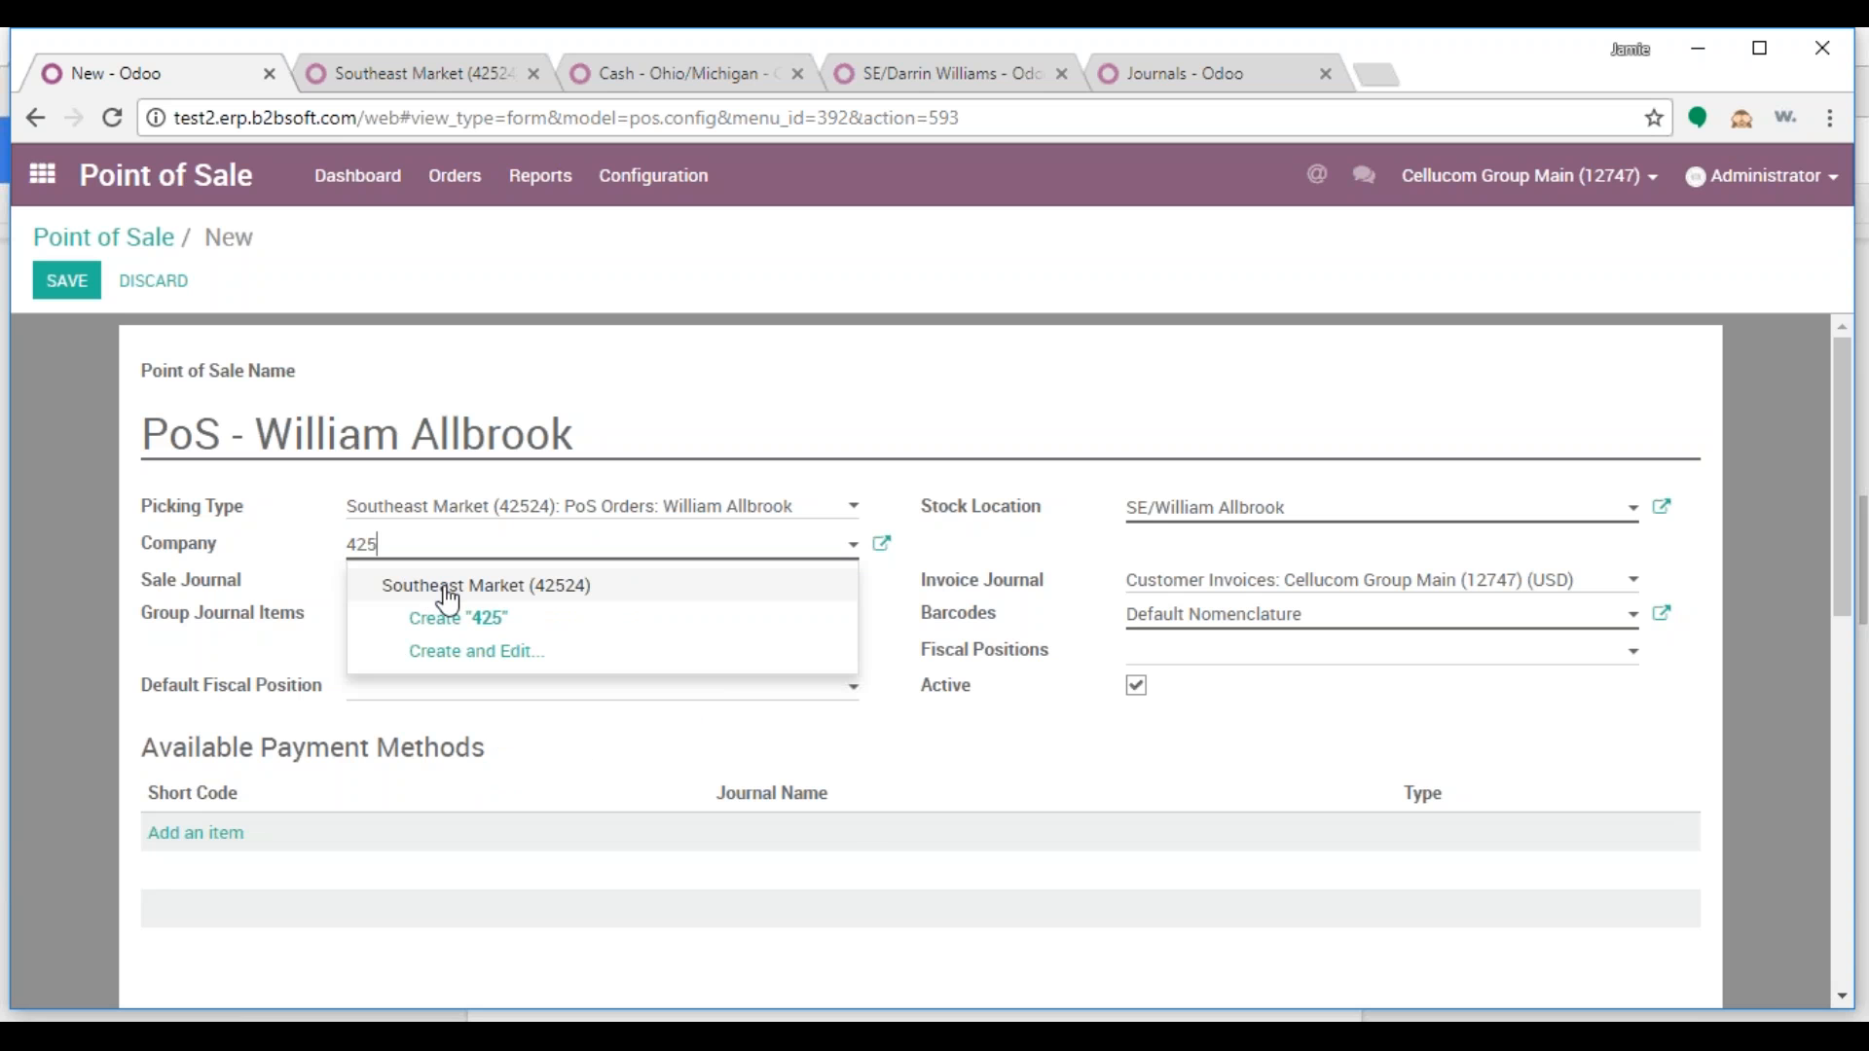
click(458, 589)
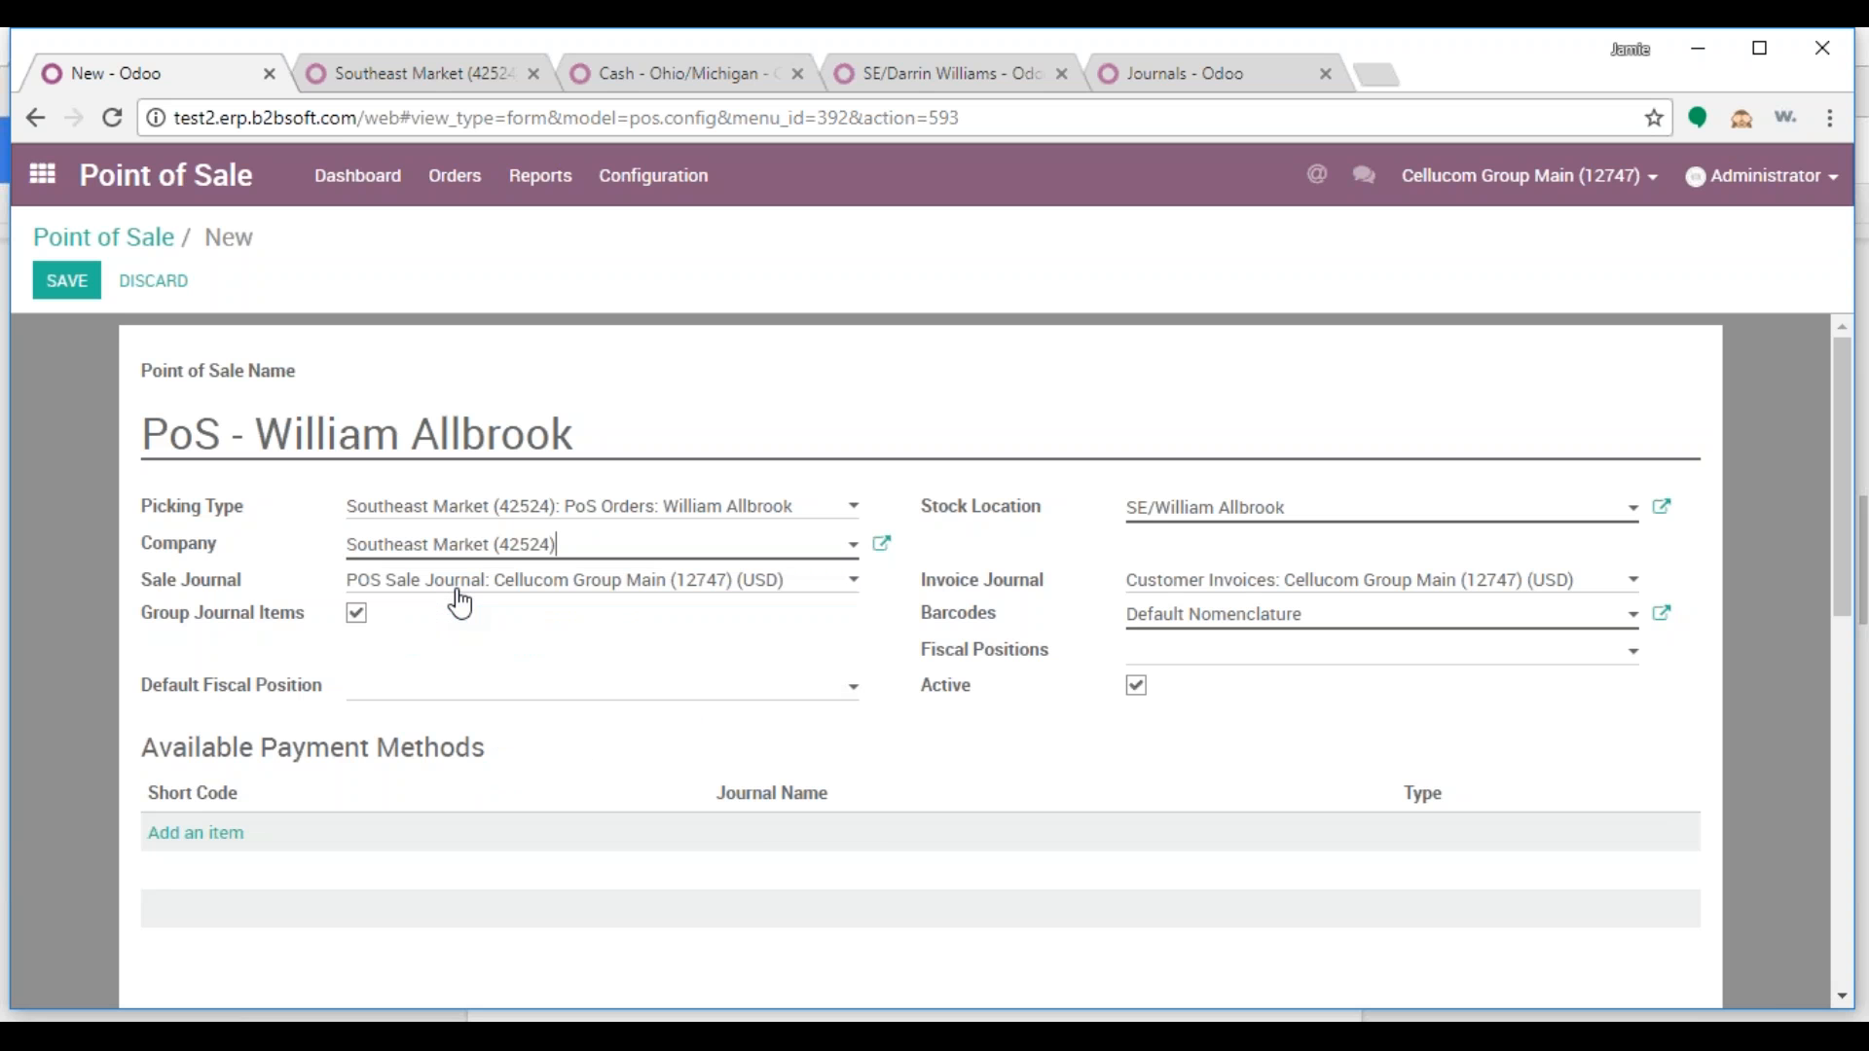
click(459, 588)
scroll(623, 487, down, 1)
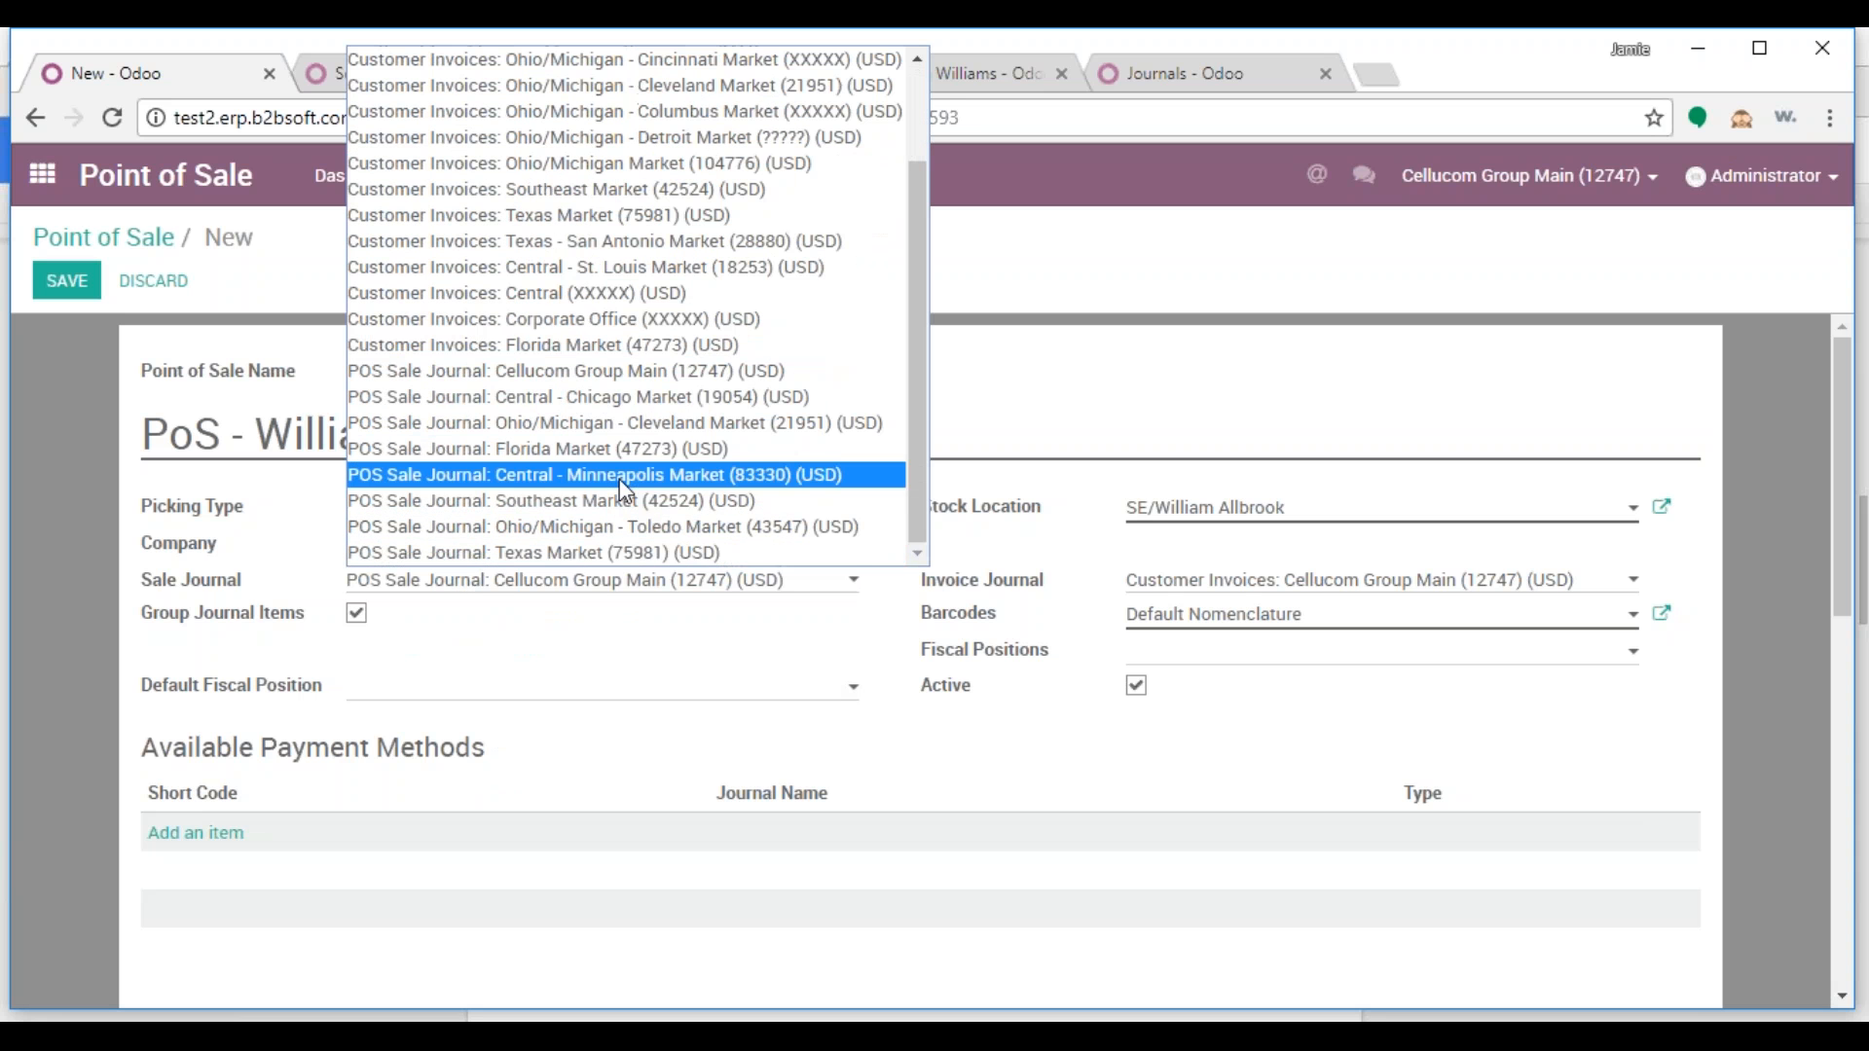
click(621, 500)
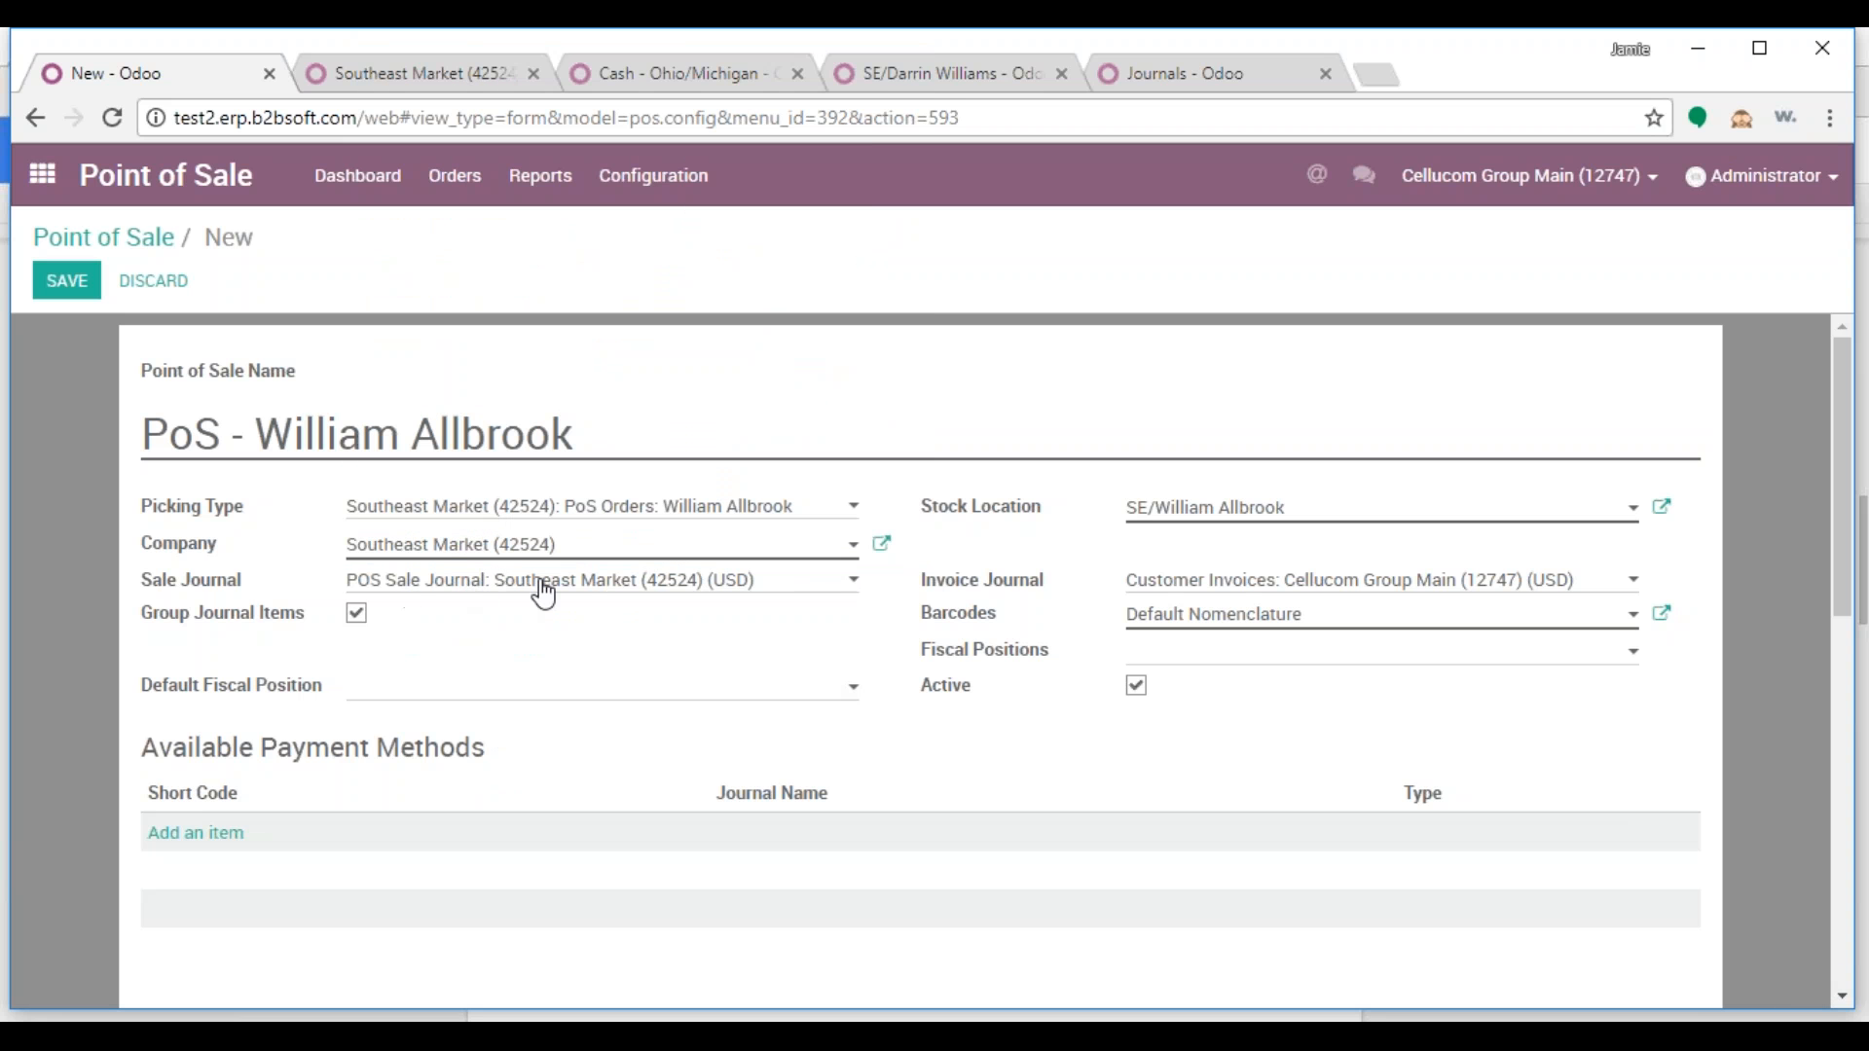
click(1200, 589)
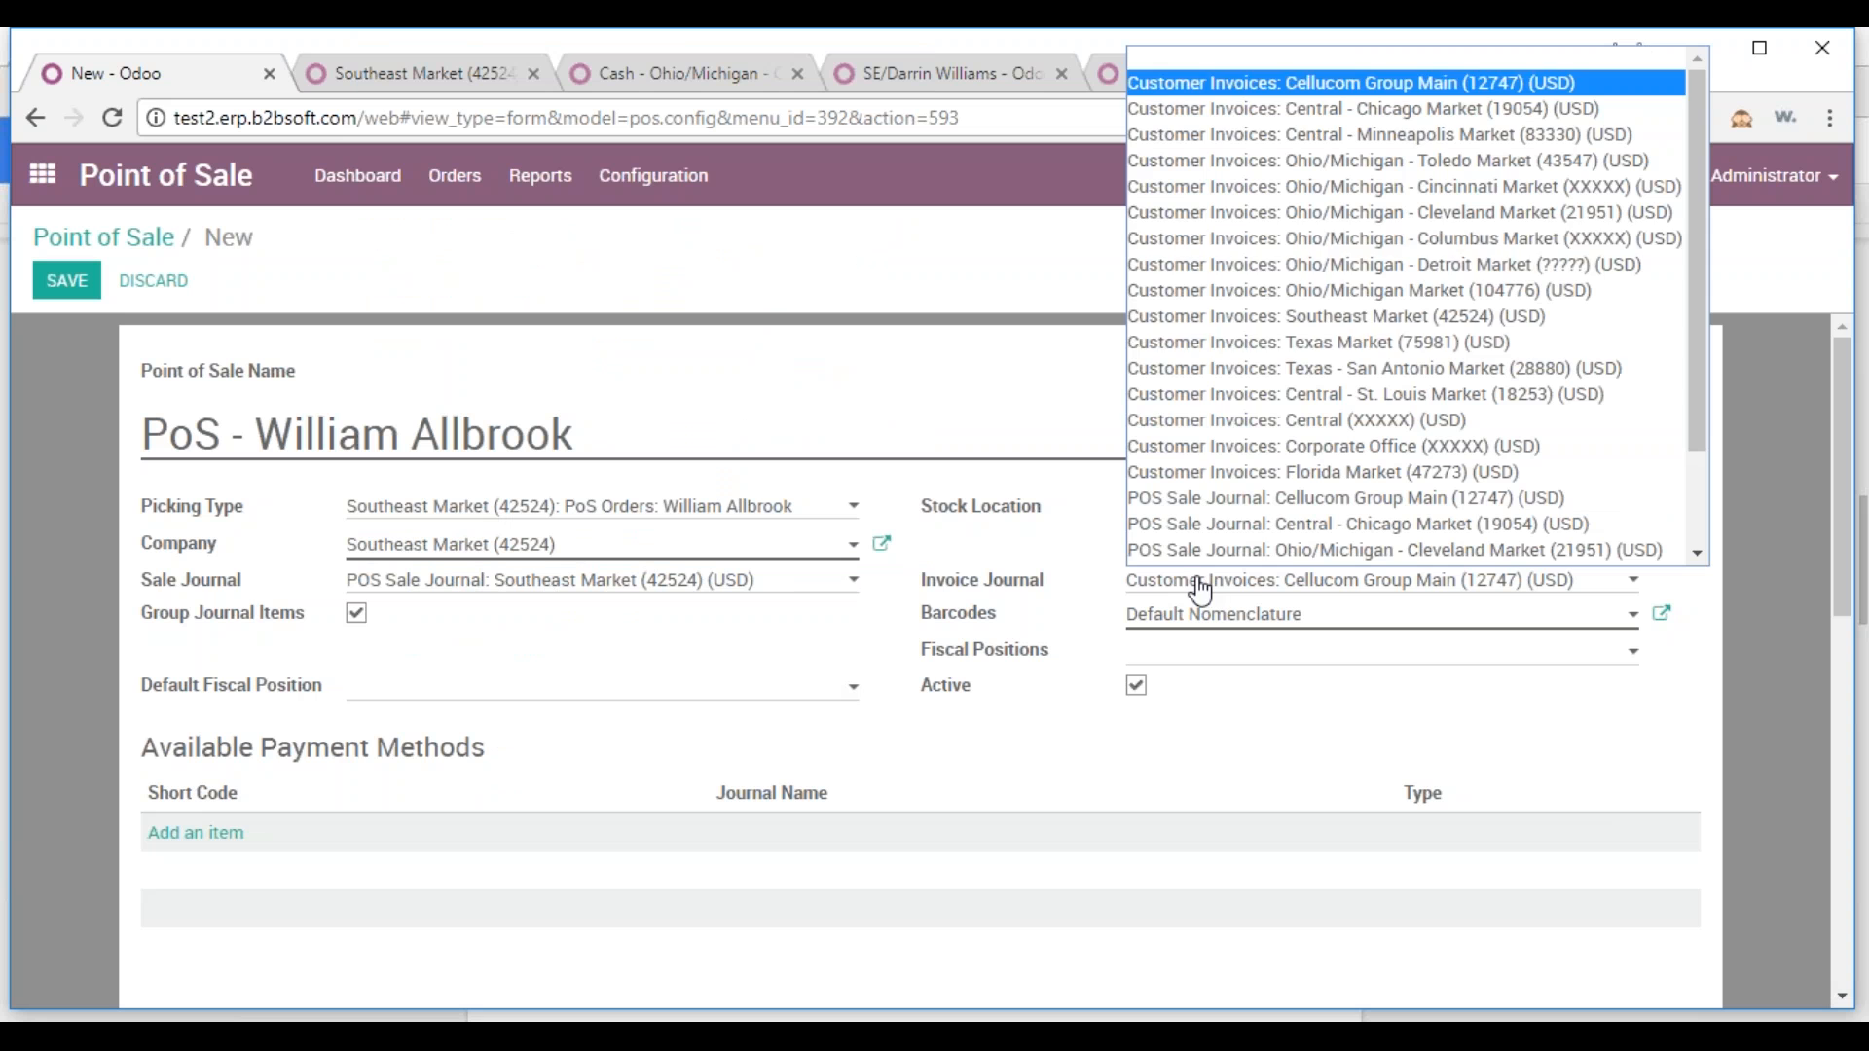
click(1402, 334)
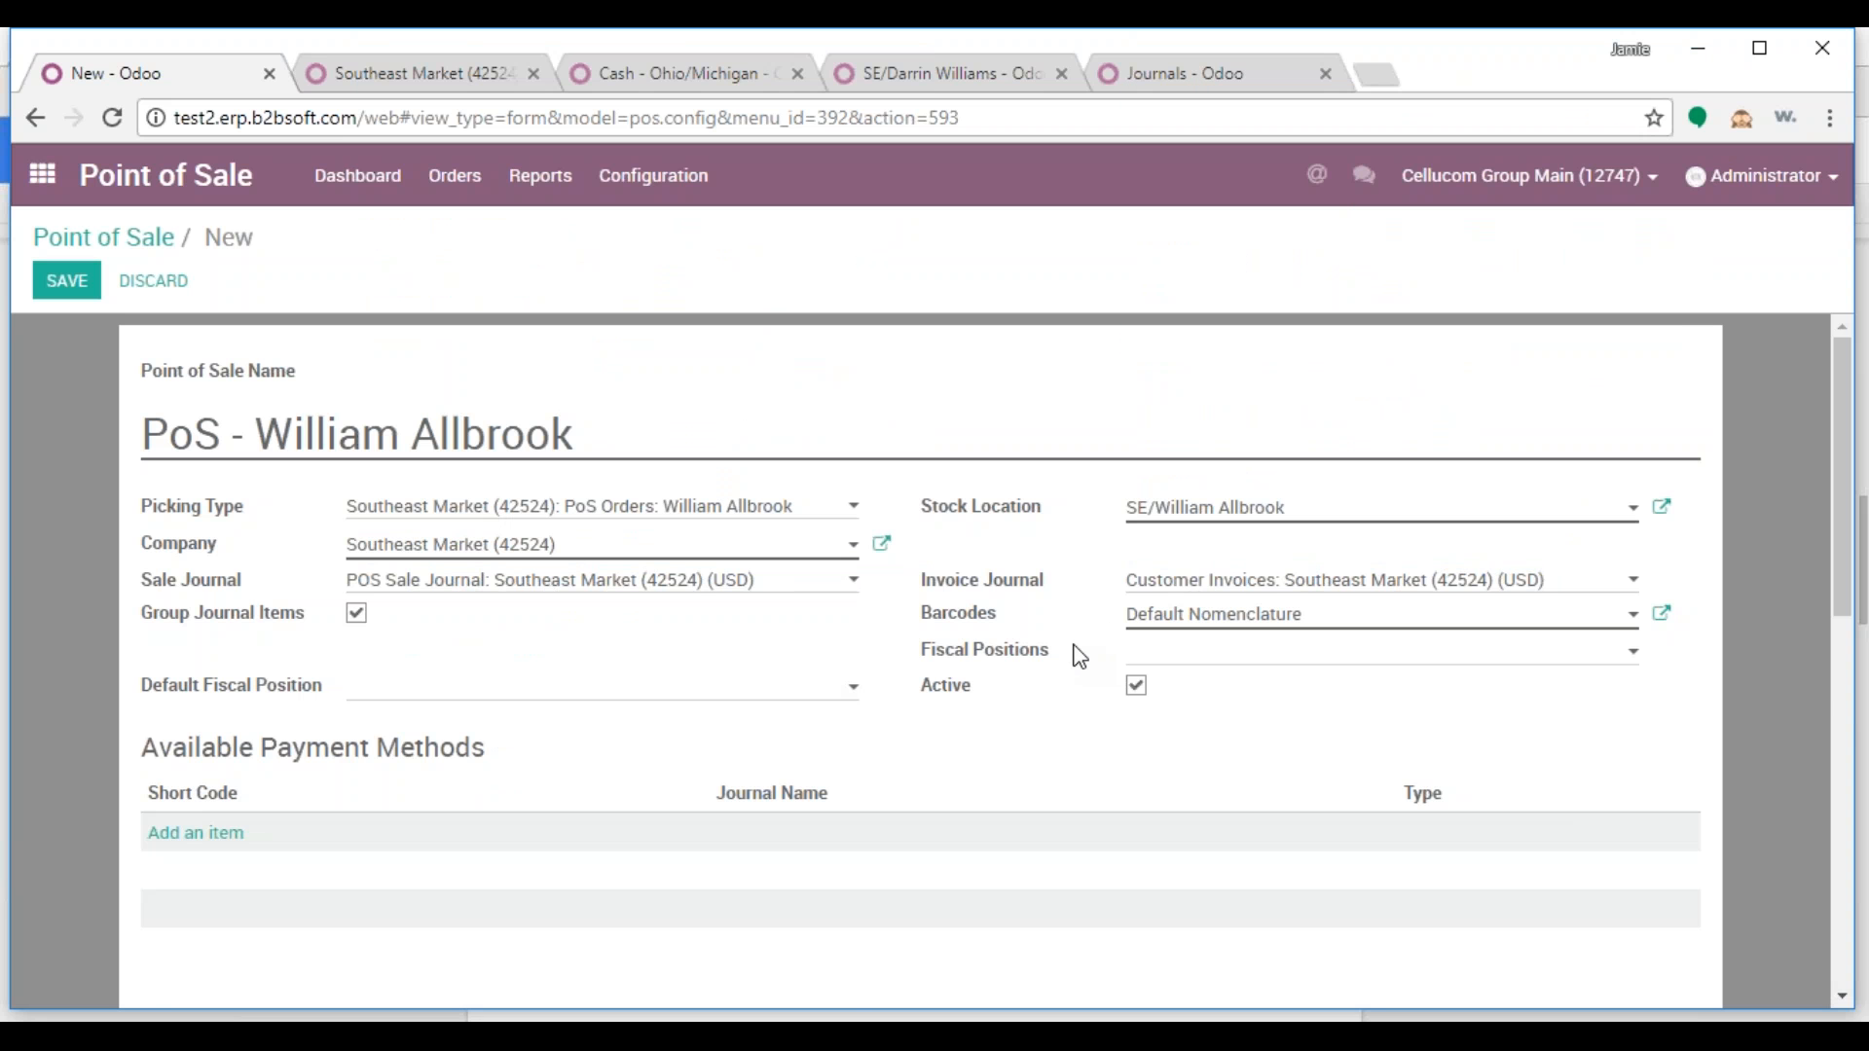
Turn on Display Category Pictures and begin adding an available payment method
scroll(1079, 657, down, 4)
click(1138, 762)
scroll(1083, 746, up, 2)
click(180, 562)
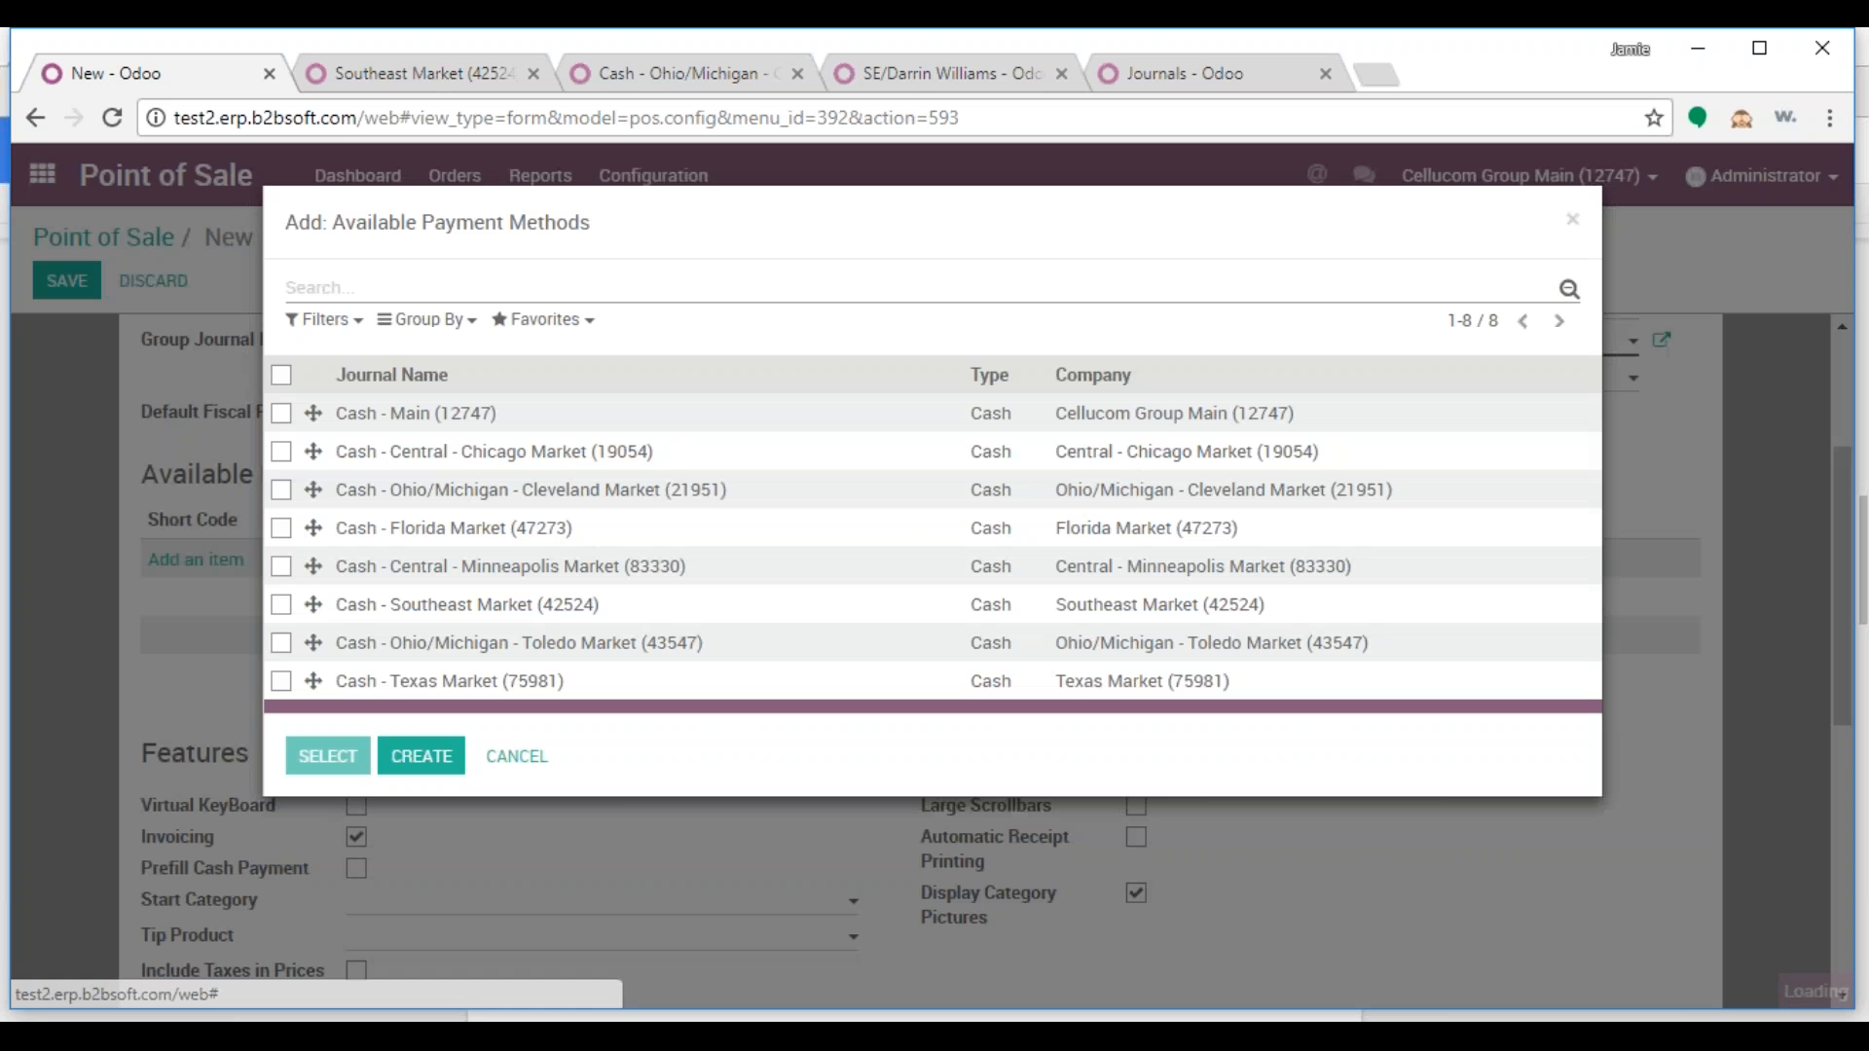
Add the Cash - Southeast Market (42524) payment method, save the point of sale, and switch to the notes
click(485, 616)
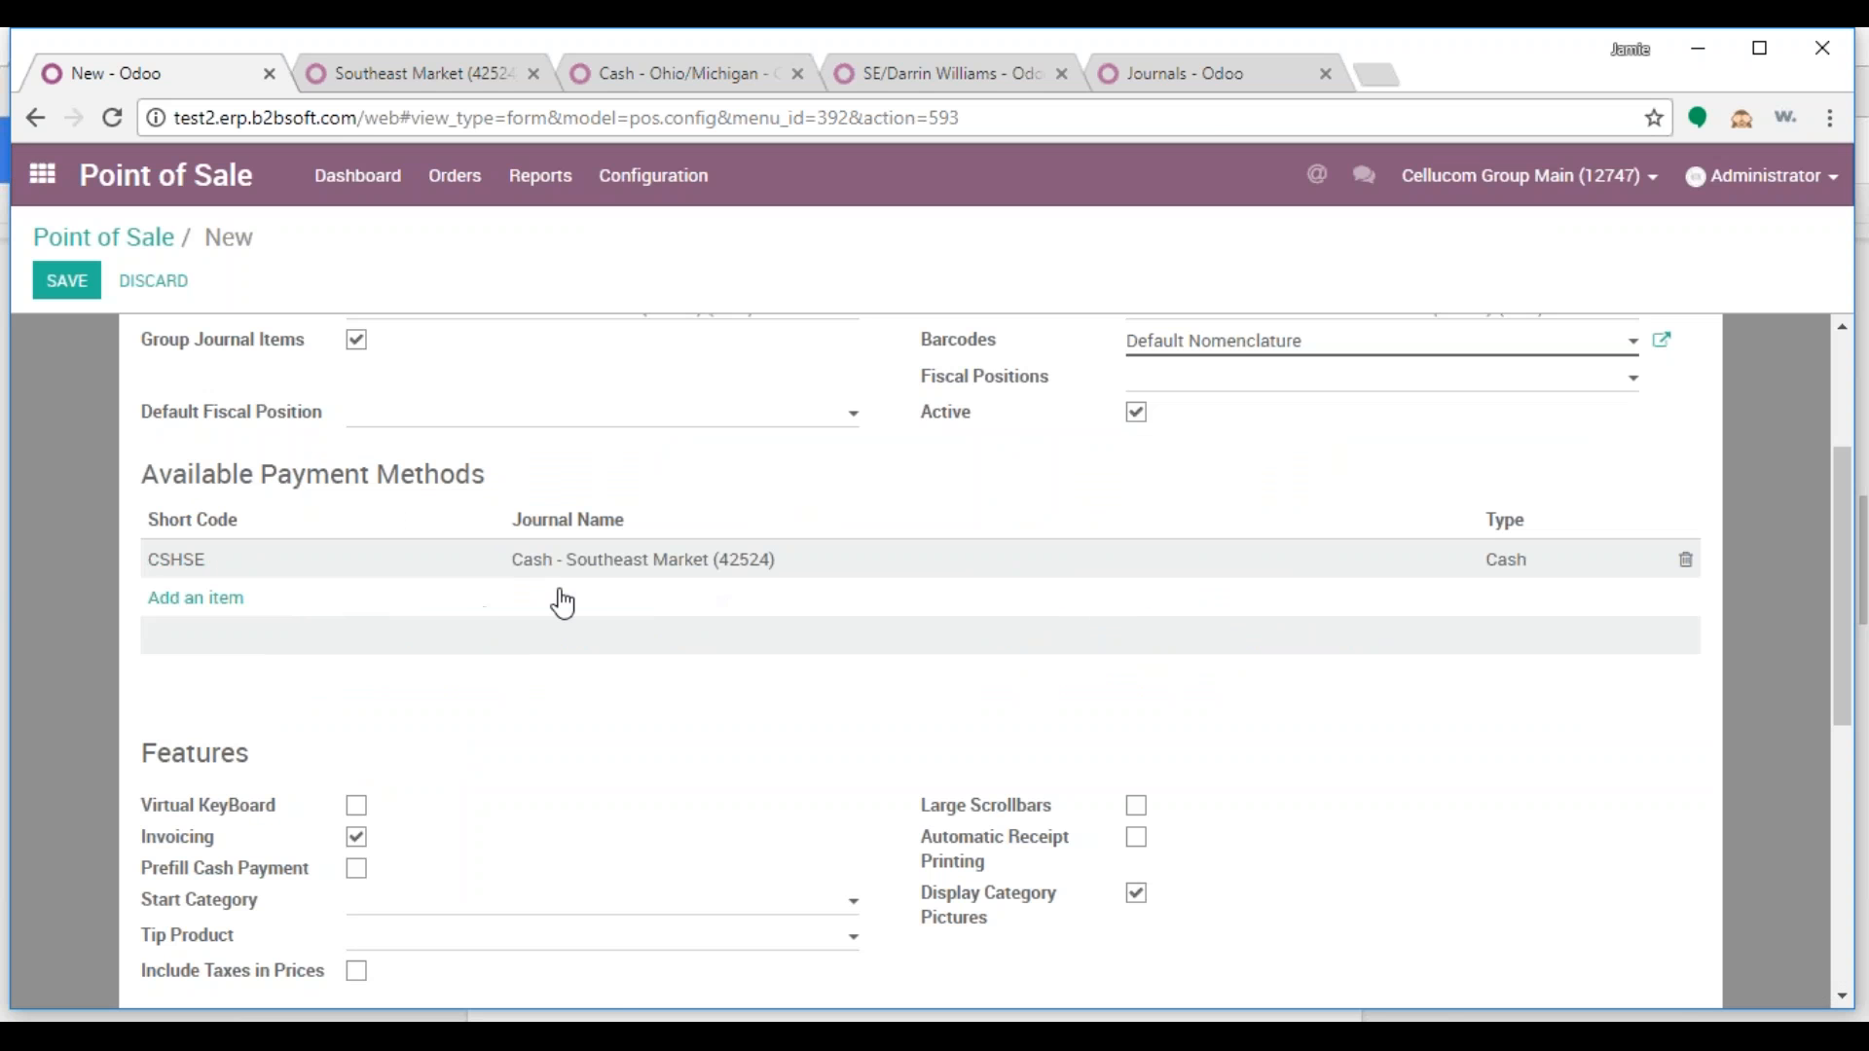
click(67, 281)
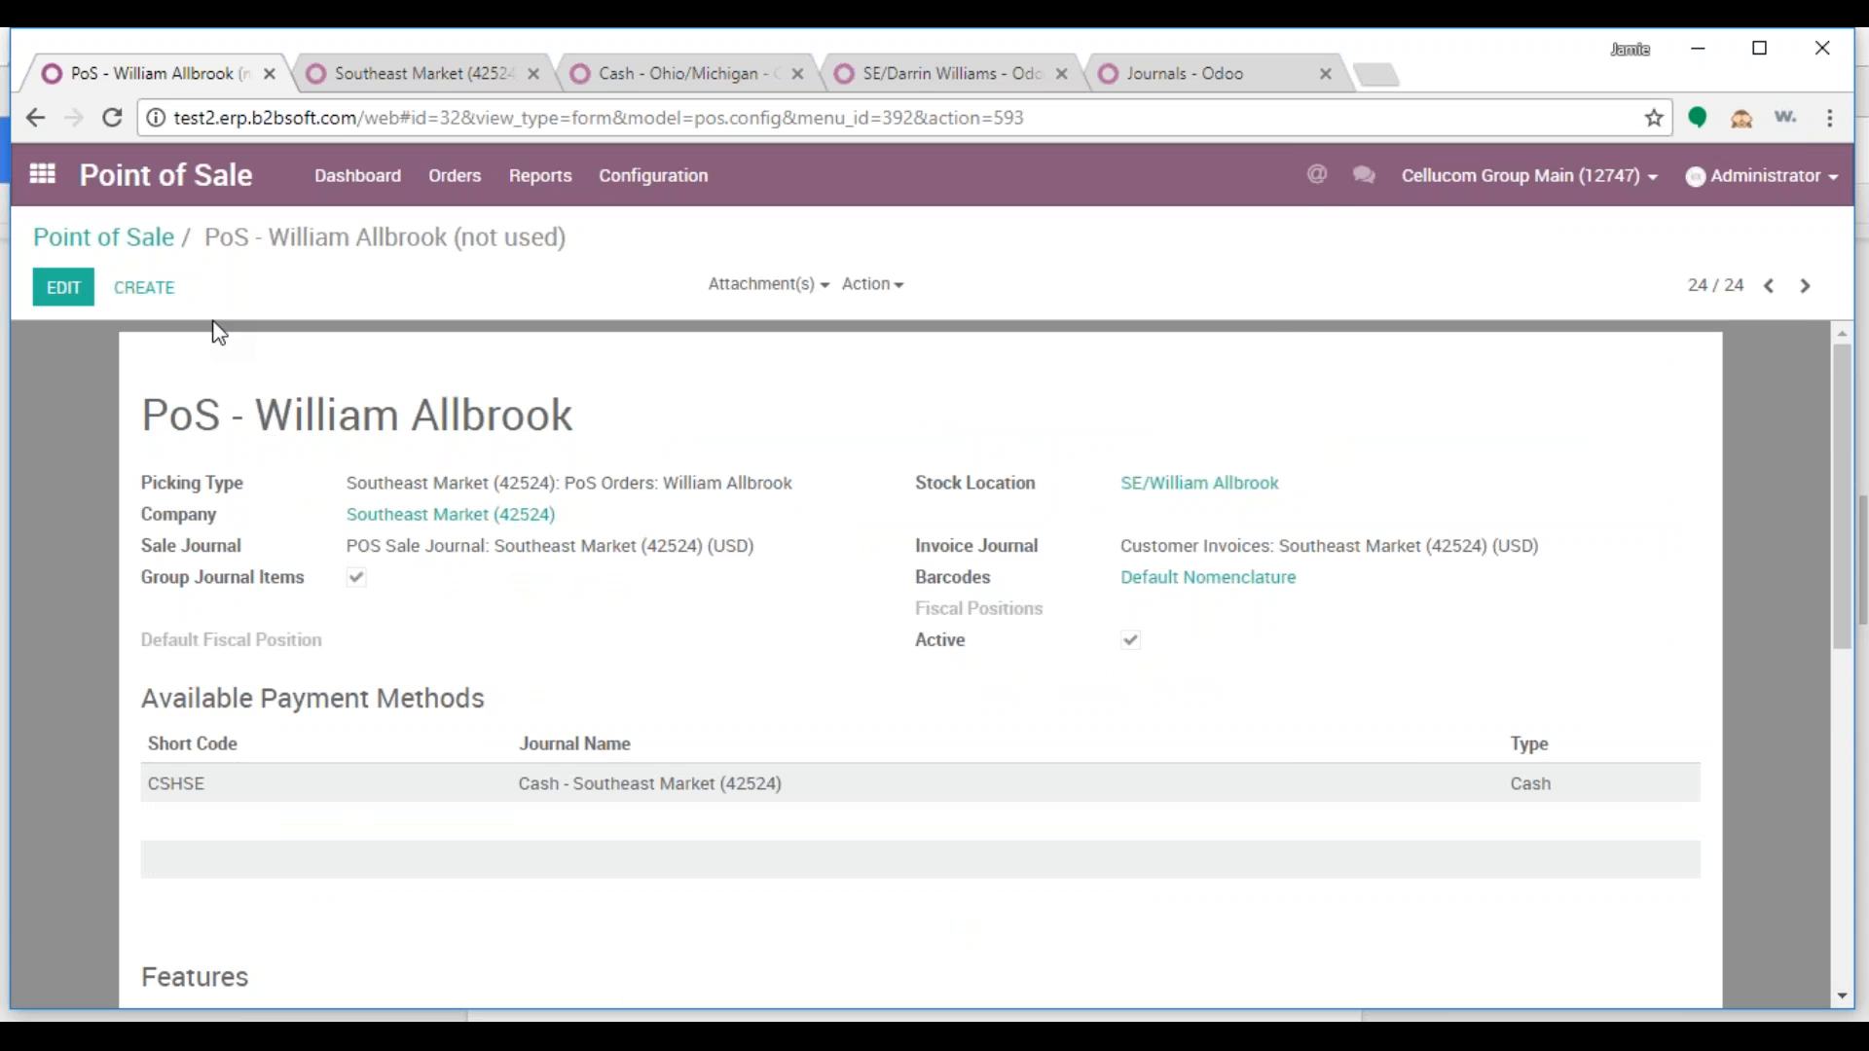
key(alt+Tab)
click(1543, 561)
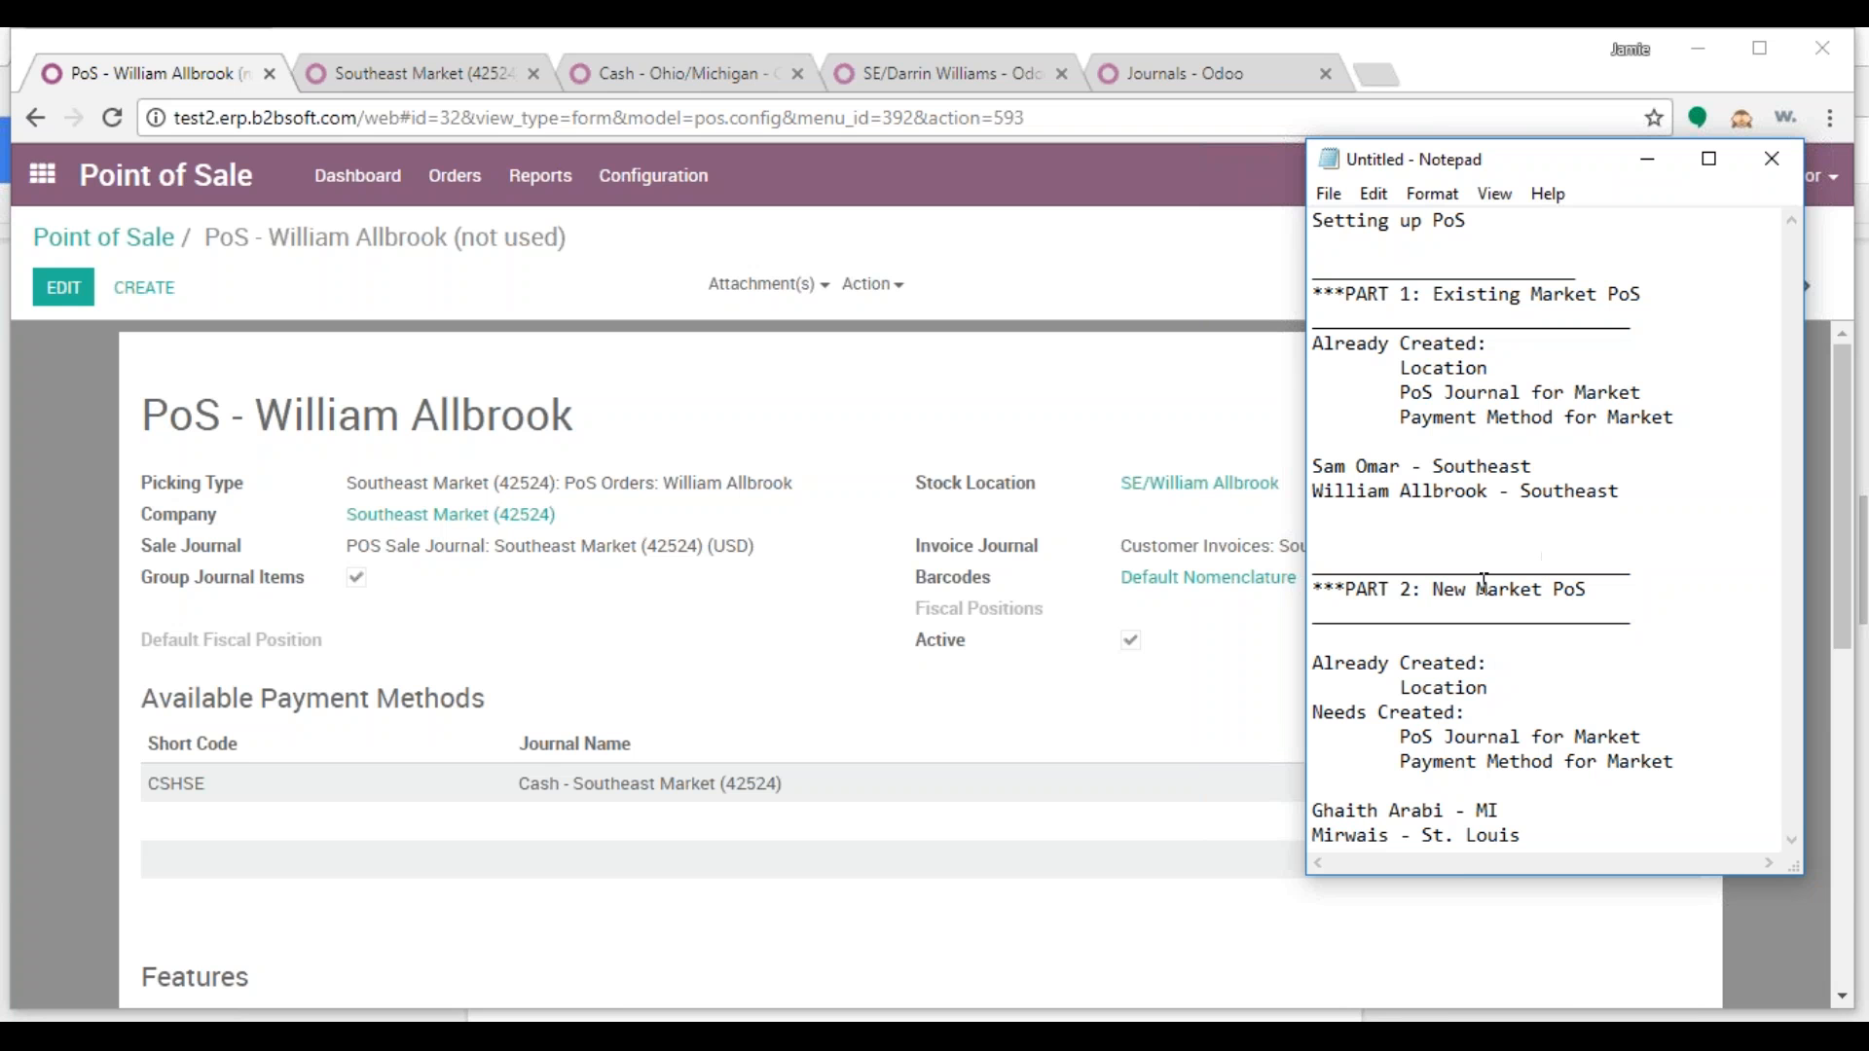
Review the New Market items in the setup notes: Location, Payment Method and PoS Journal
drag(1592, 591, 1425, 591)
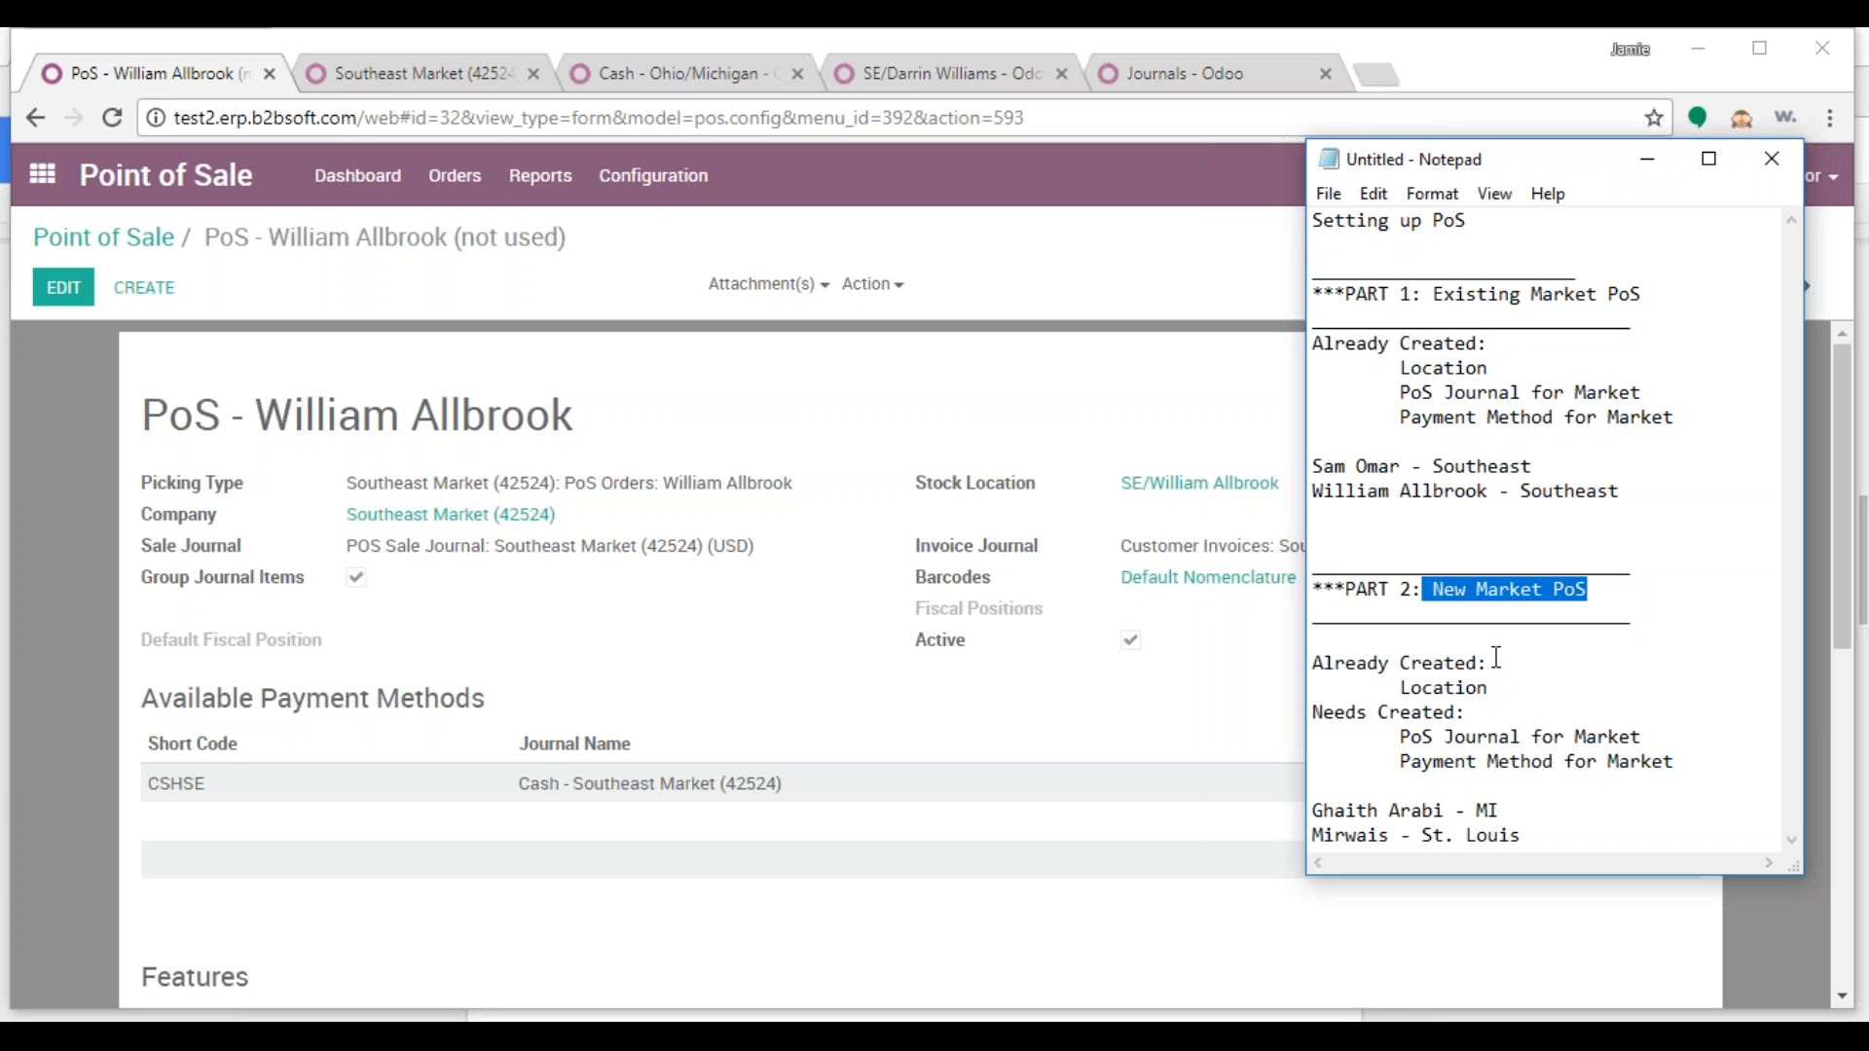
click(1509, 473)
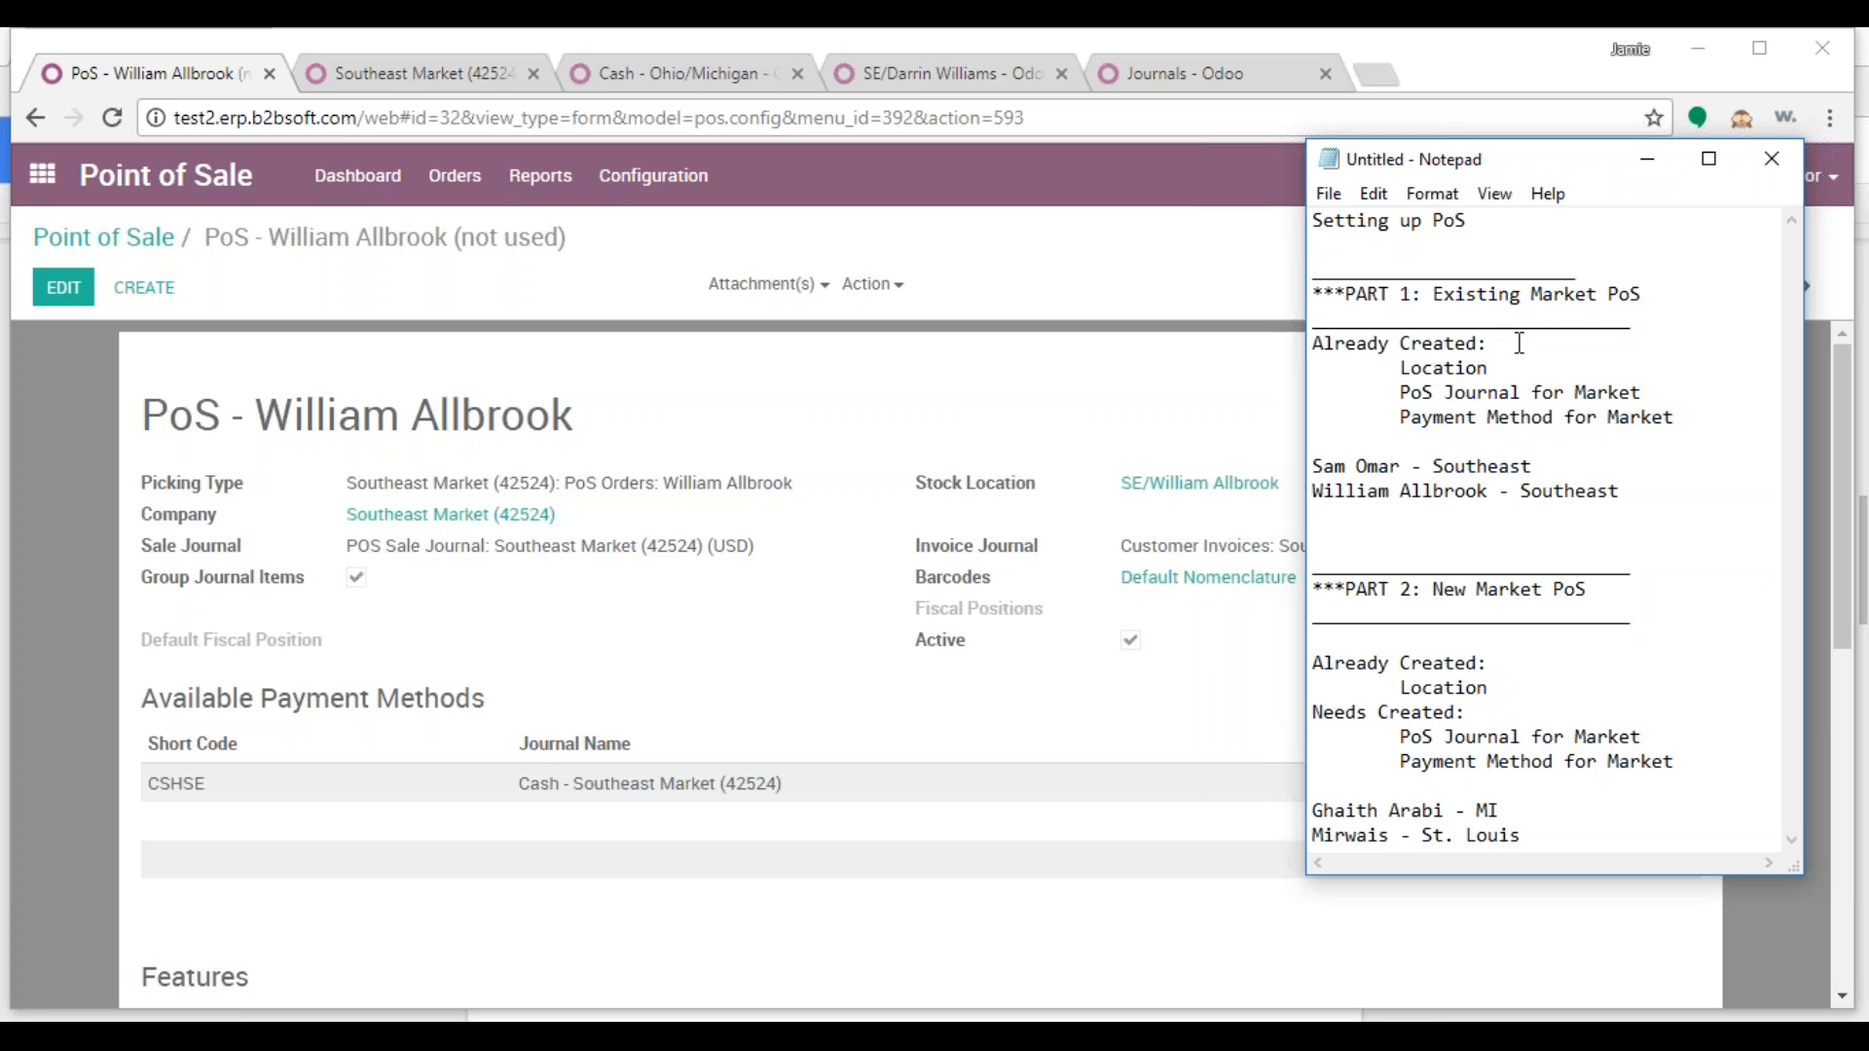
drag(1411, 368, 1623, 392)
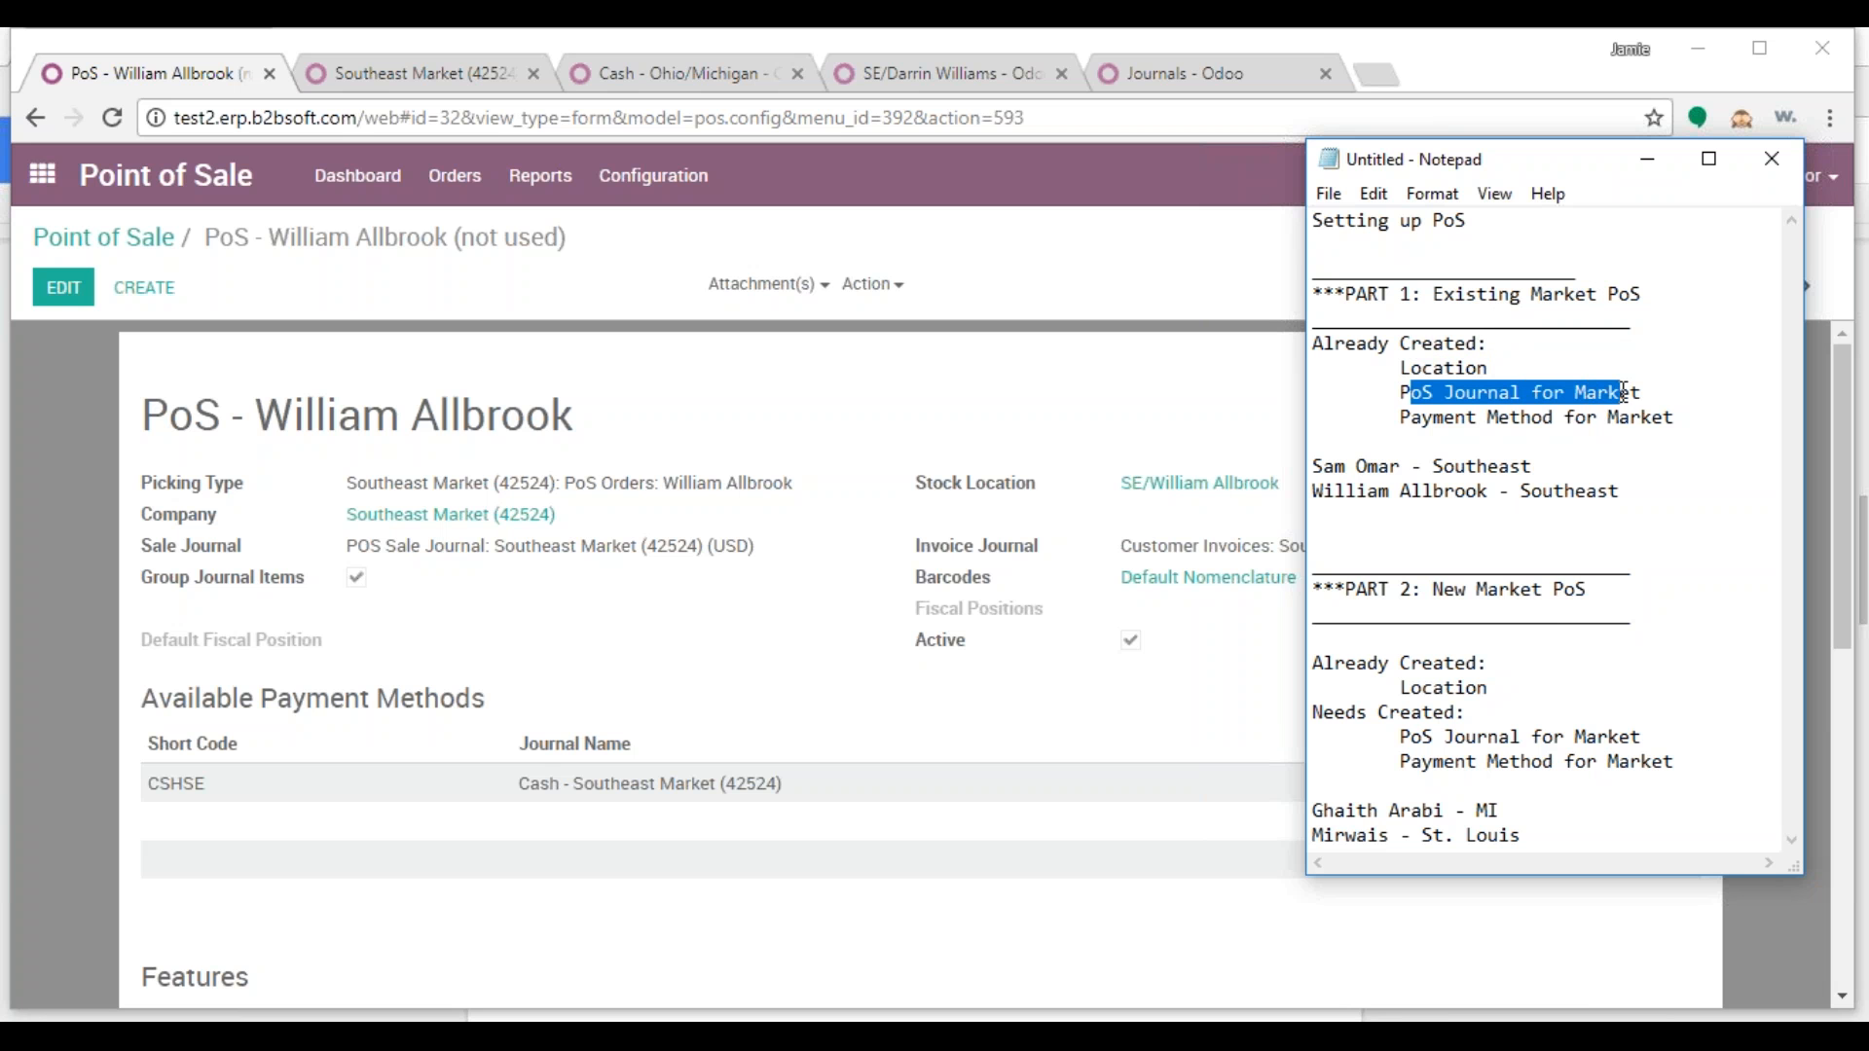
drag(1413, 418, 1655, 417)
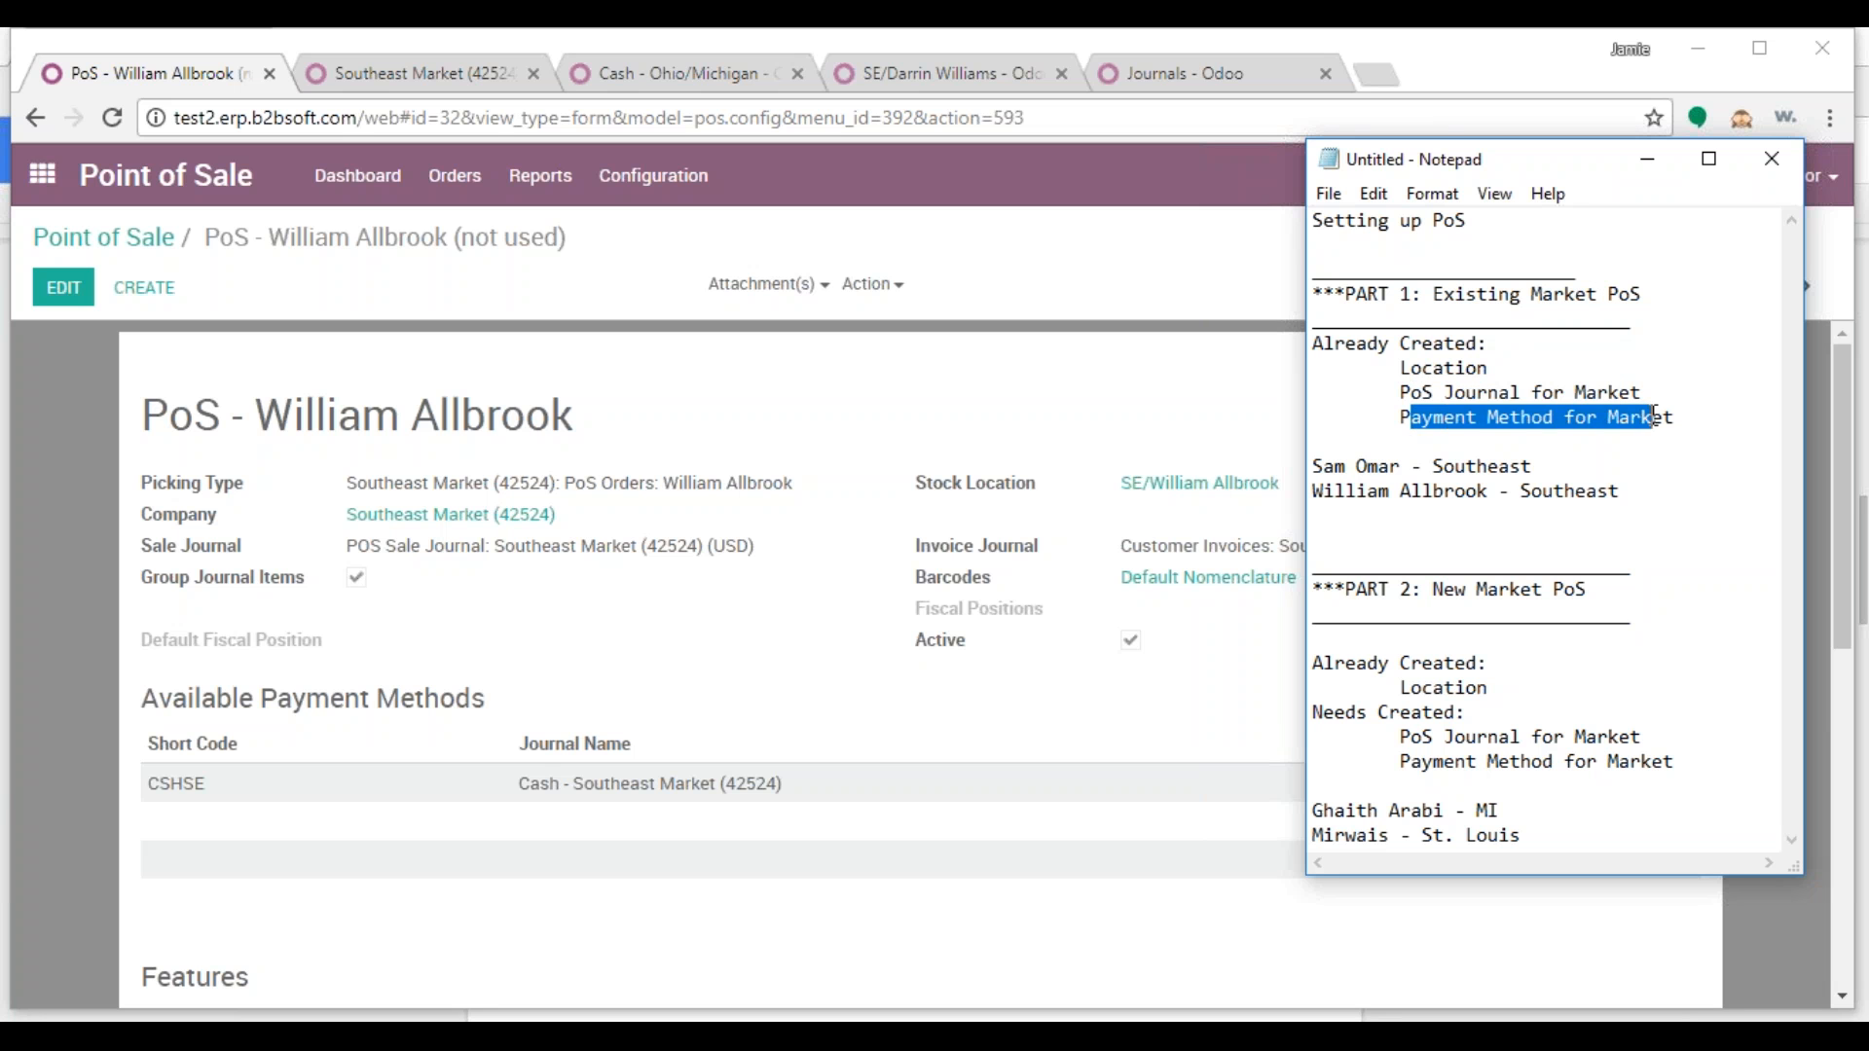
click(1654, 457)
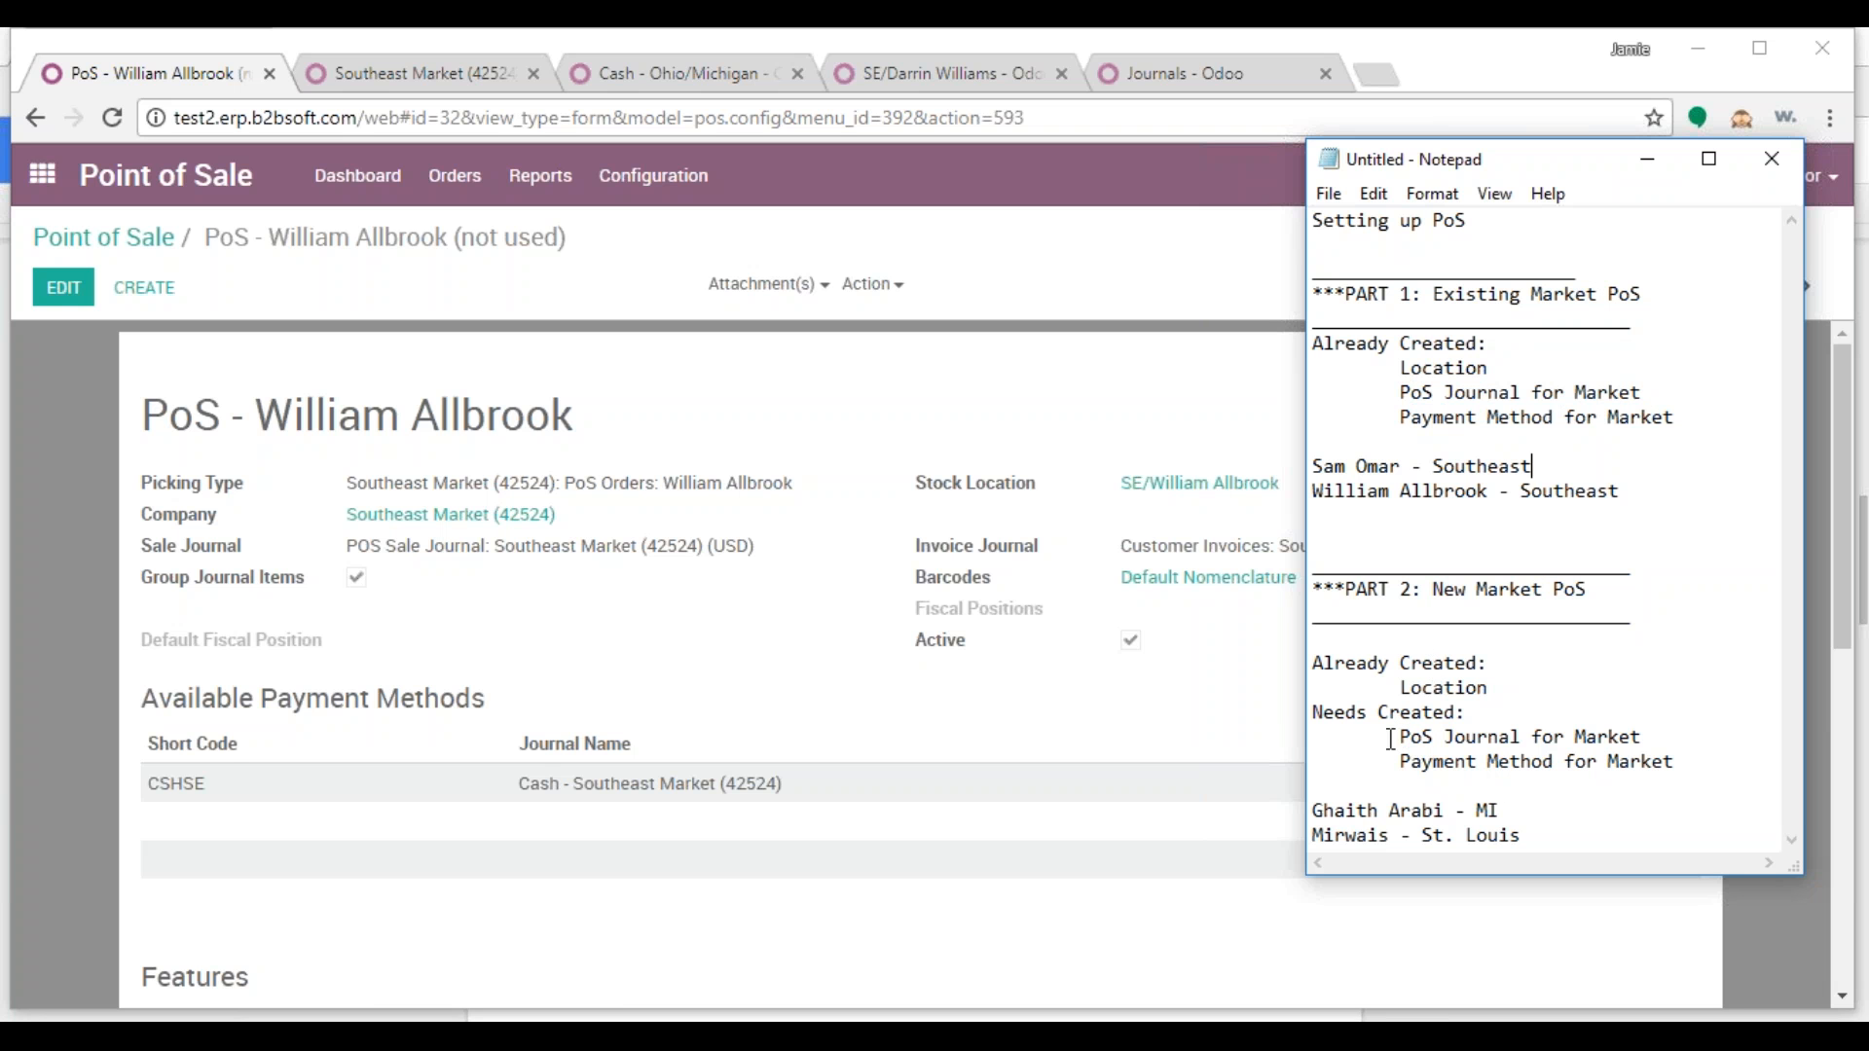
drag(1397, 735, 1631, 737)
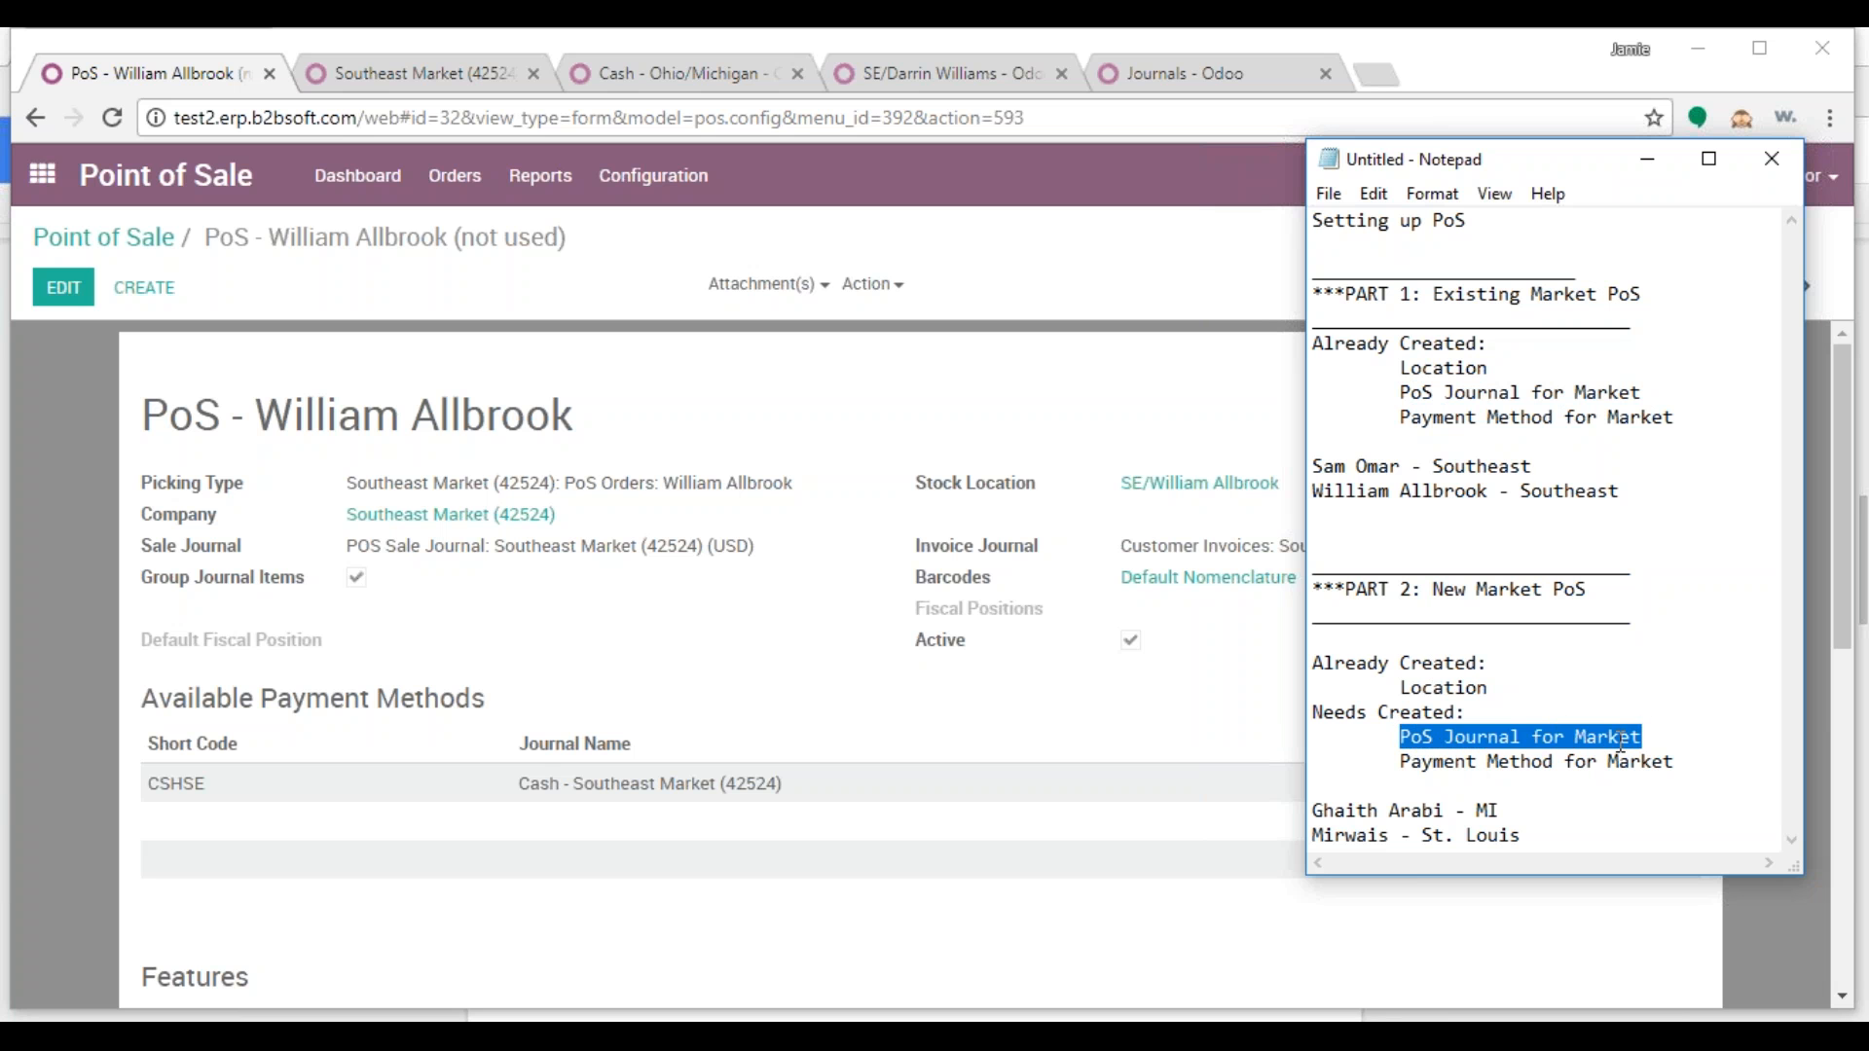
drag(1401, 763, 1668, 761)
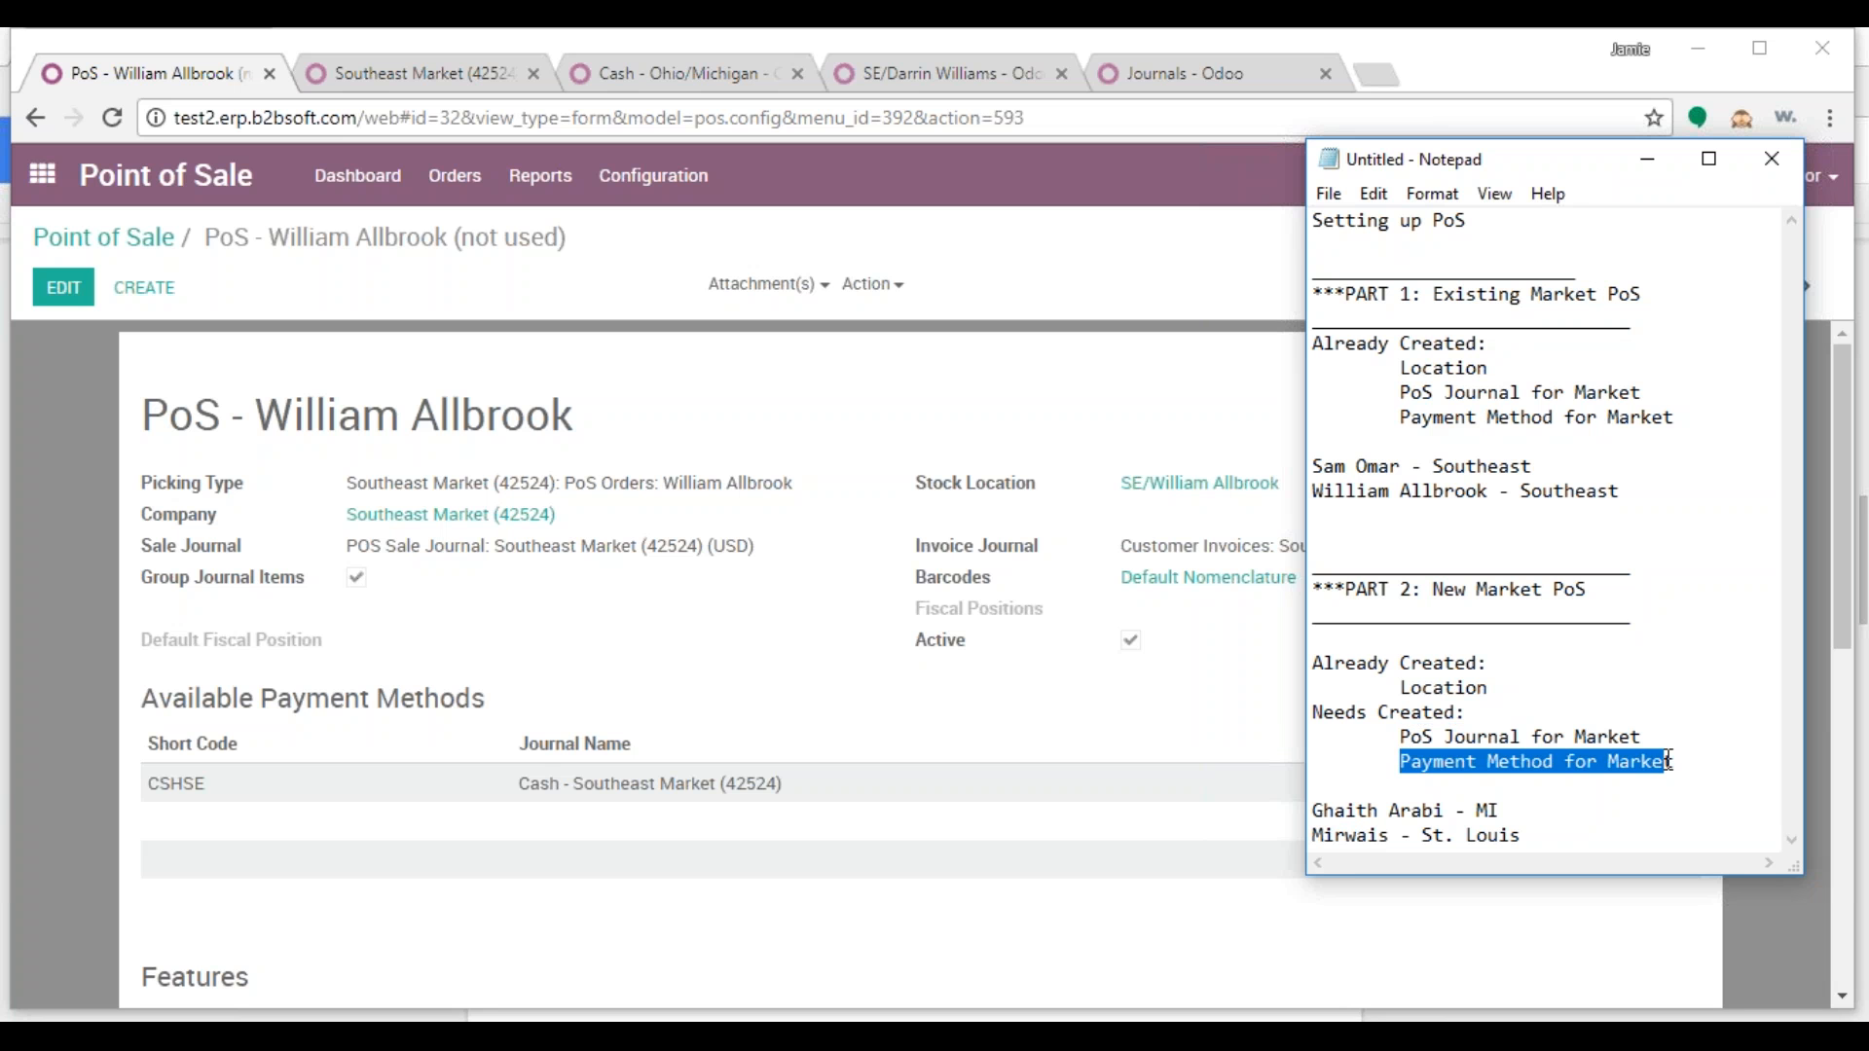
click(1482, 746)
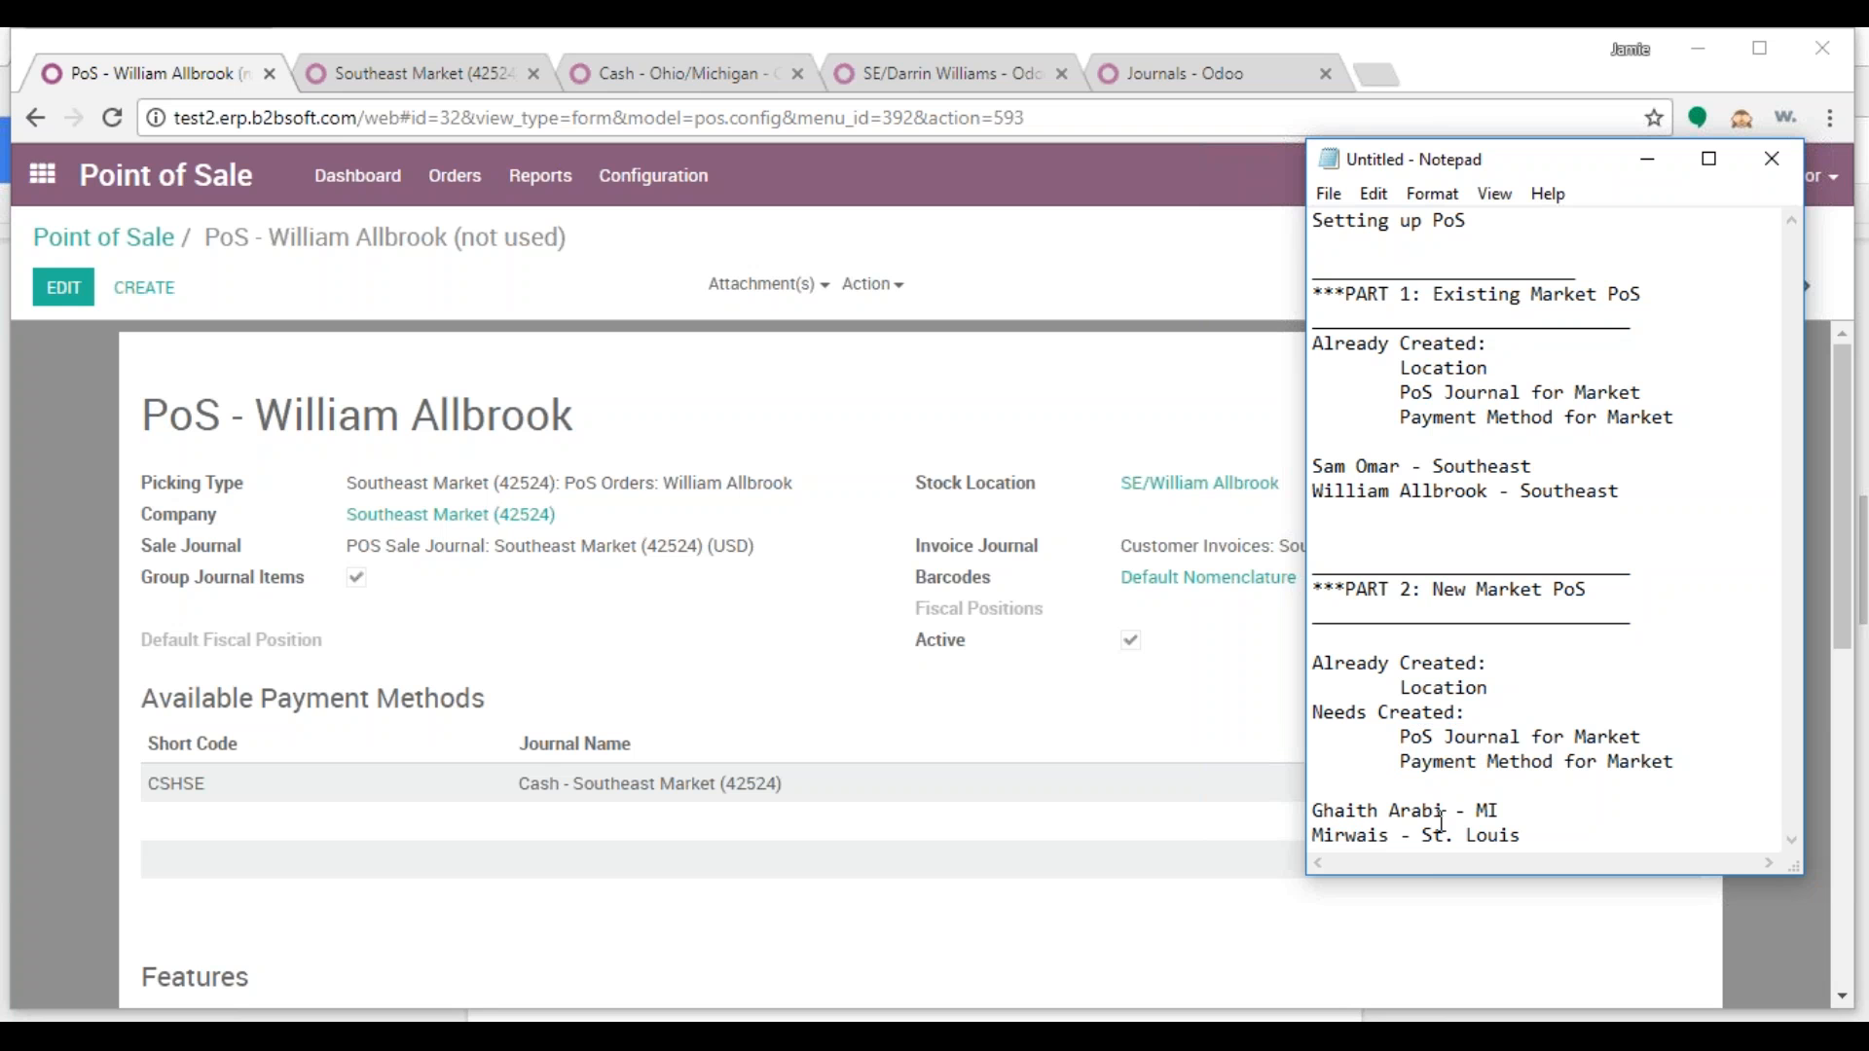
Copy the first Part 2 salesperson's name and return to the Southeast Market picking-type tab
drag(1448, 806, 1317, 810)
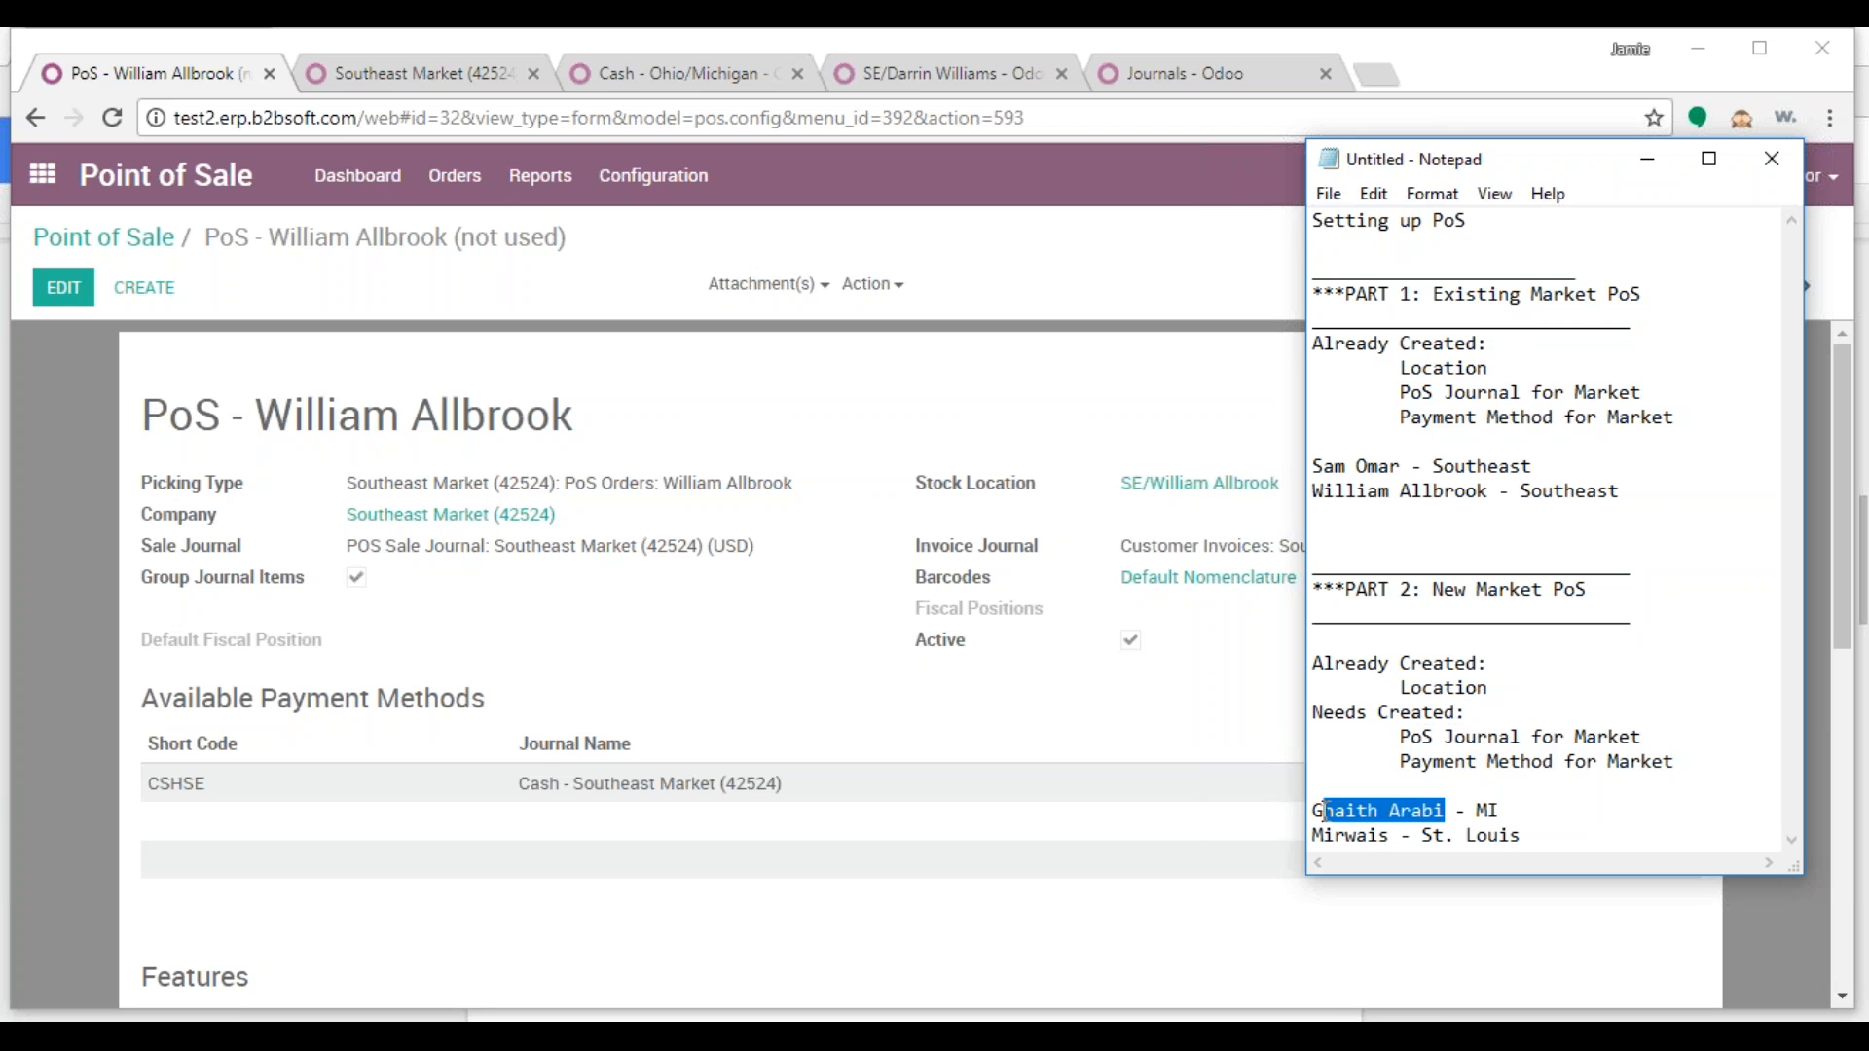
right_click(1387, 811)
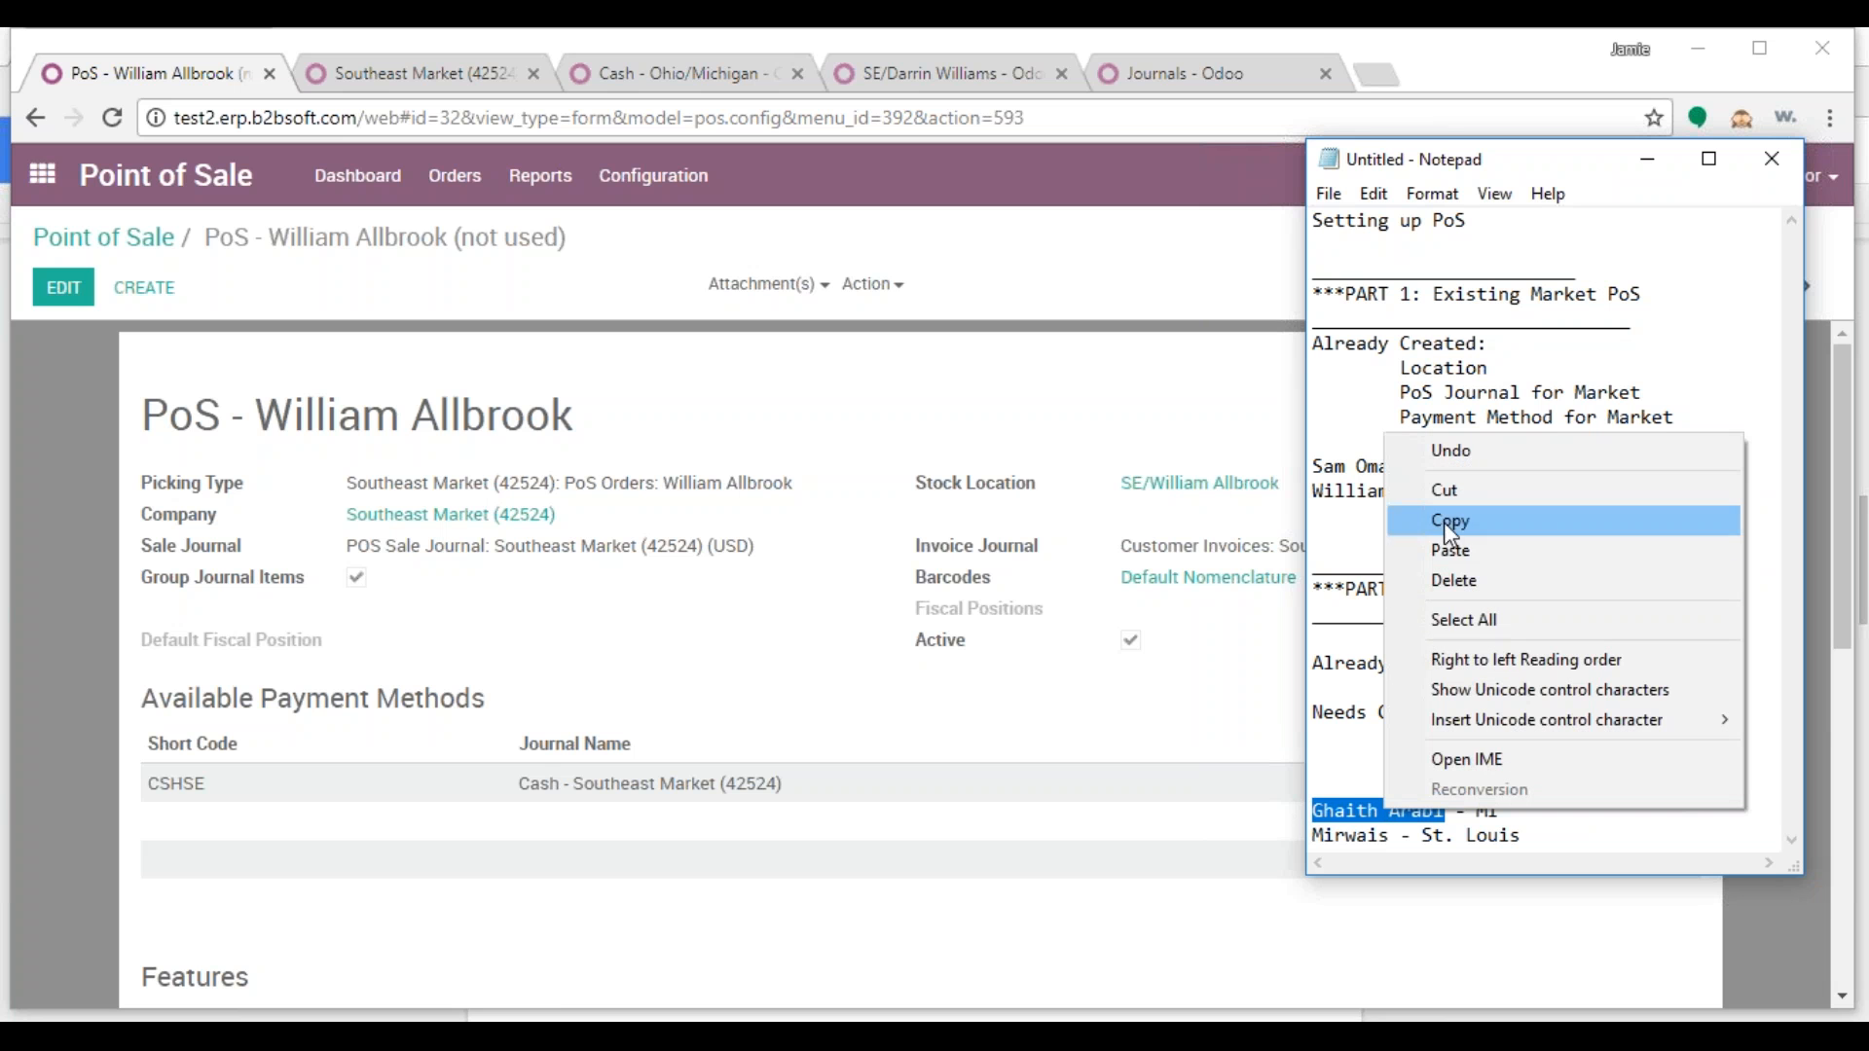
click(1429, 521)
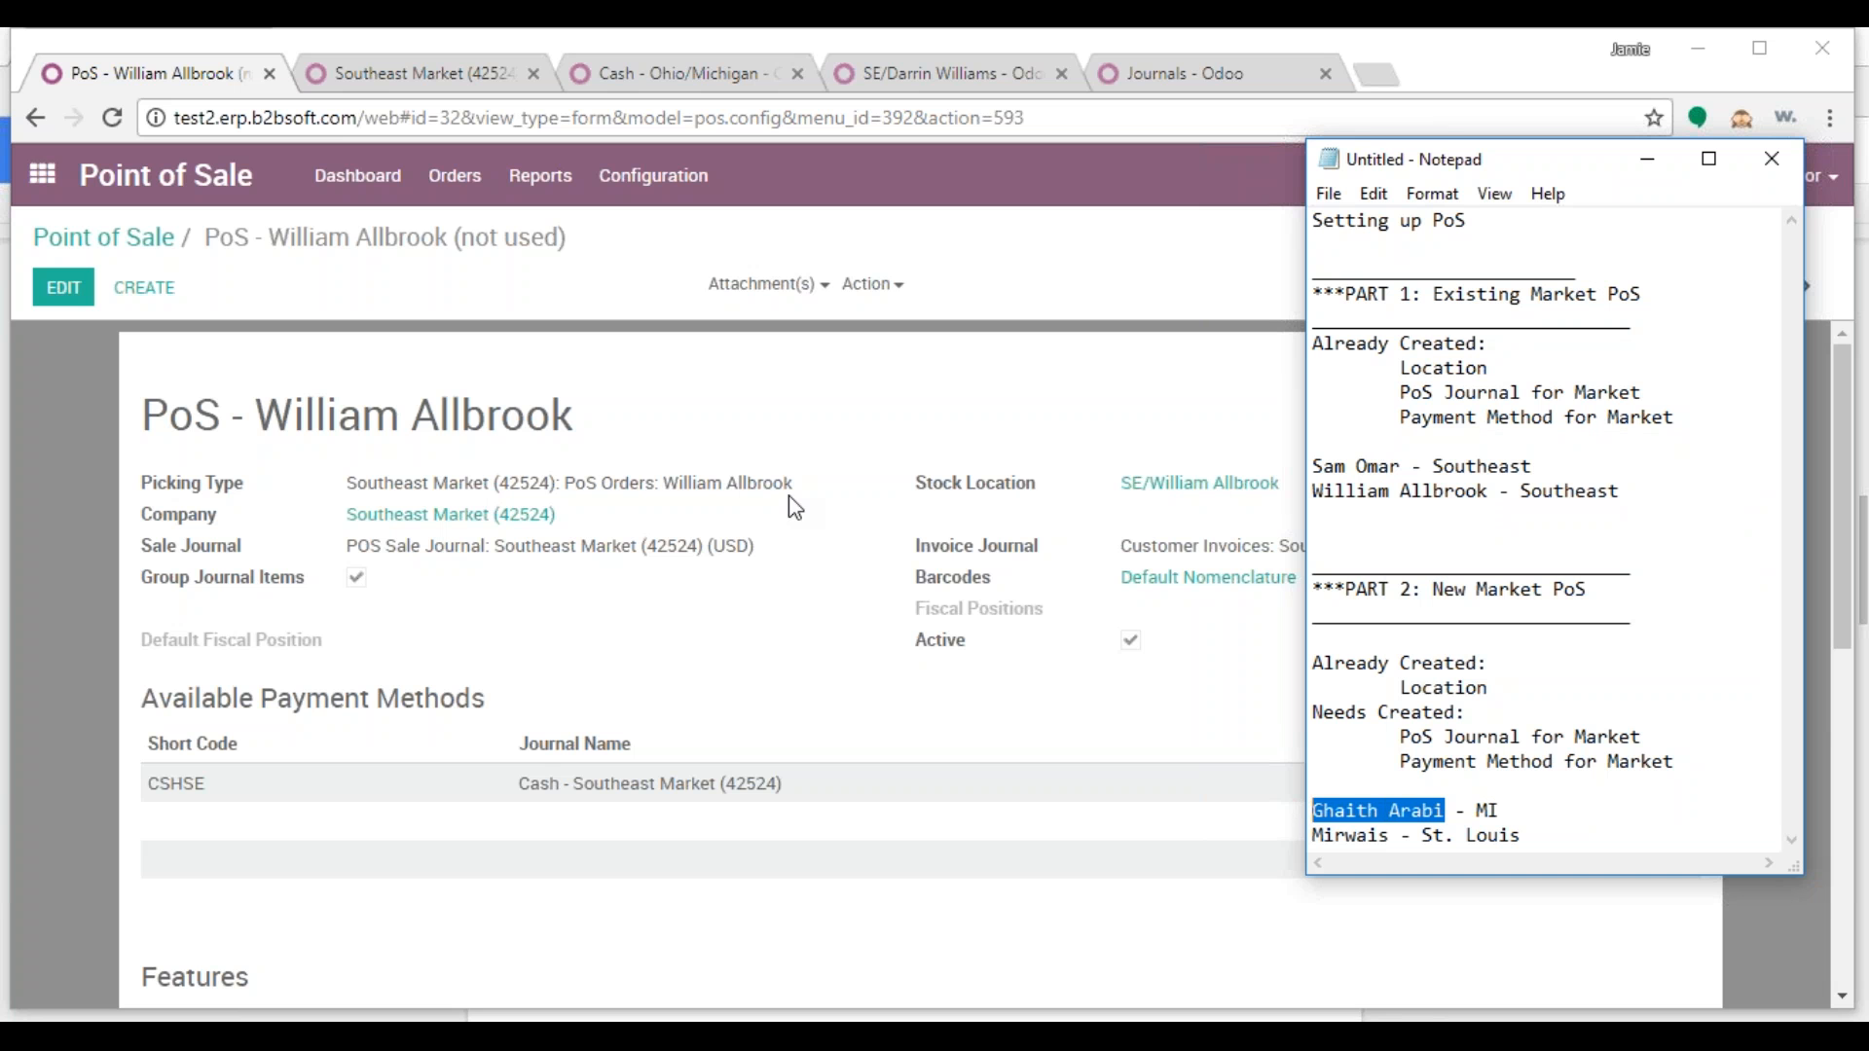
click(401, 78)
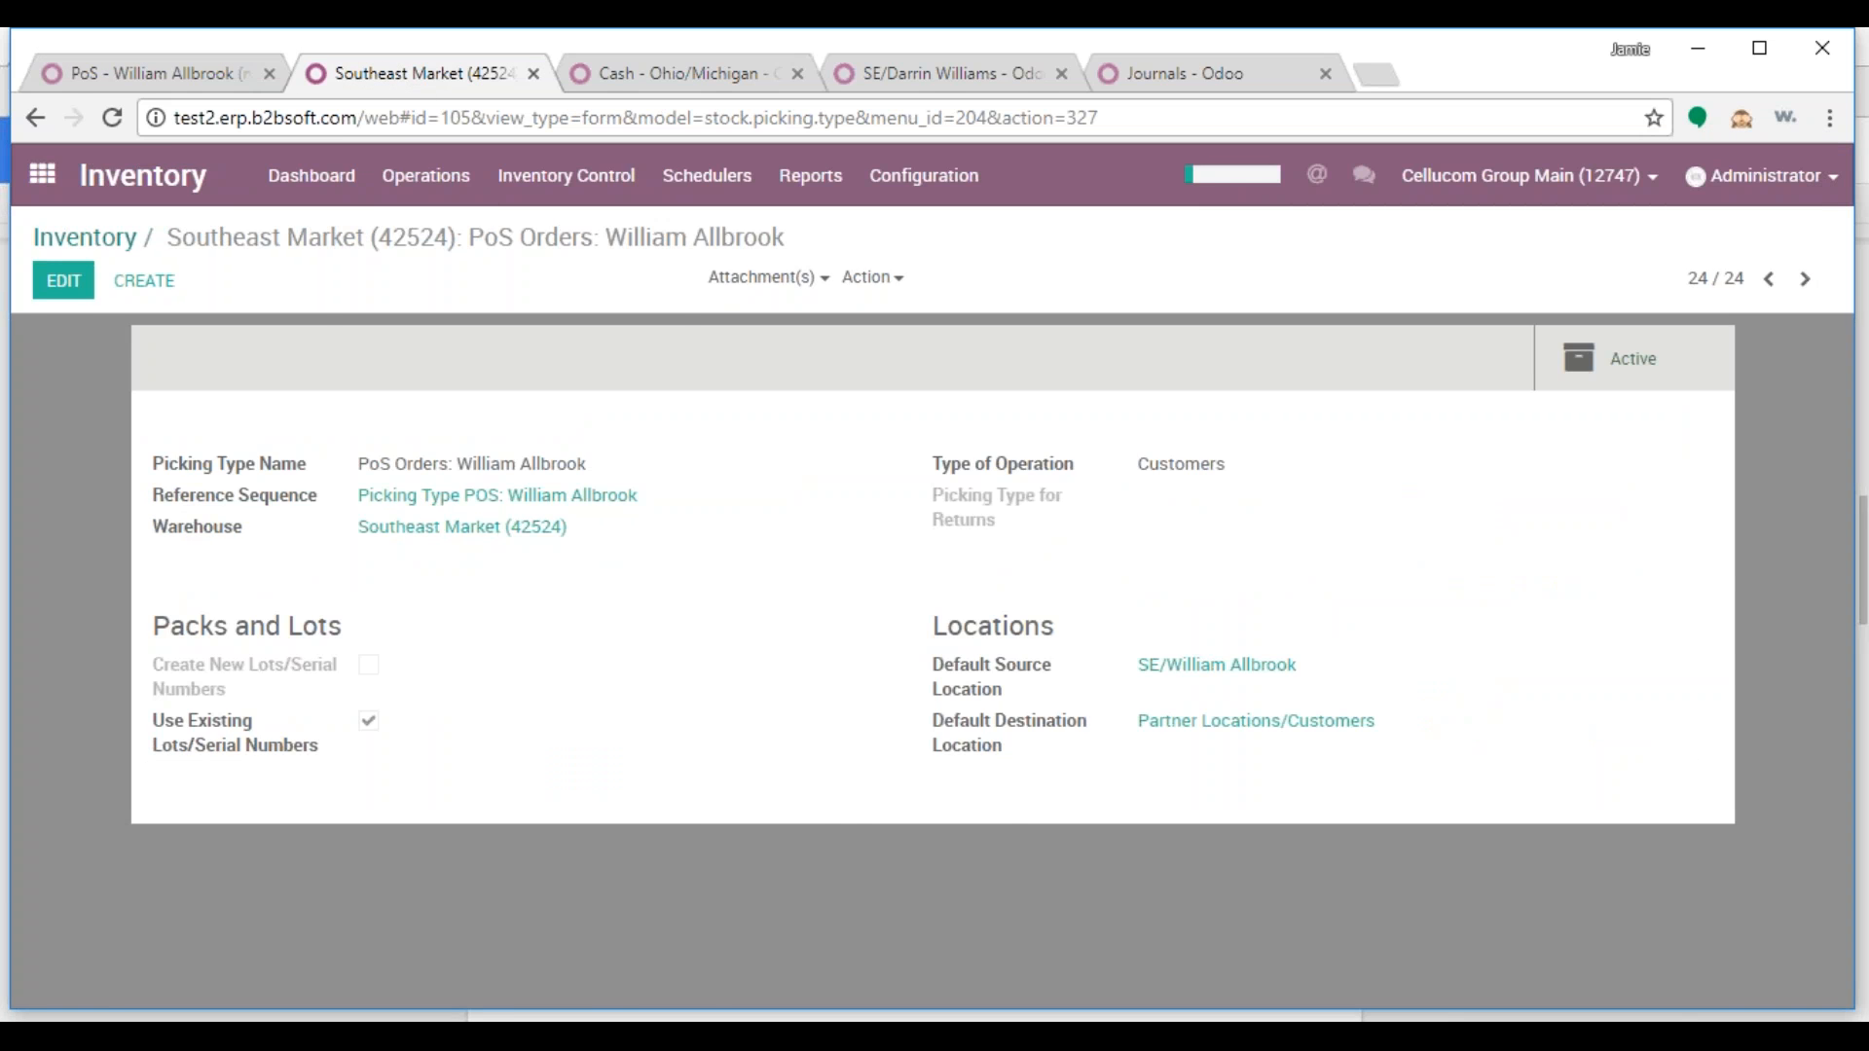
In Inventory, filter picking types by 'pos' and open the PoS Orders: Main settings
click(42, 174)
click(678, 700)
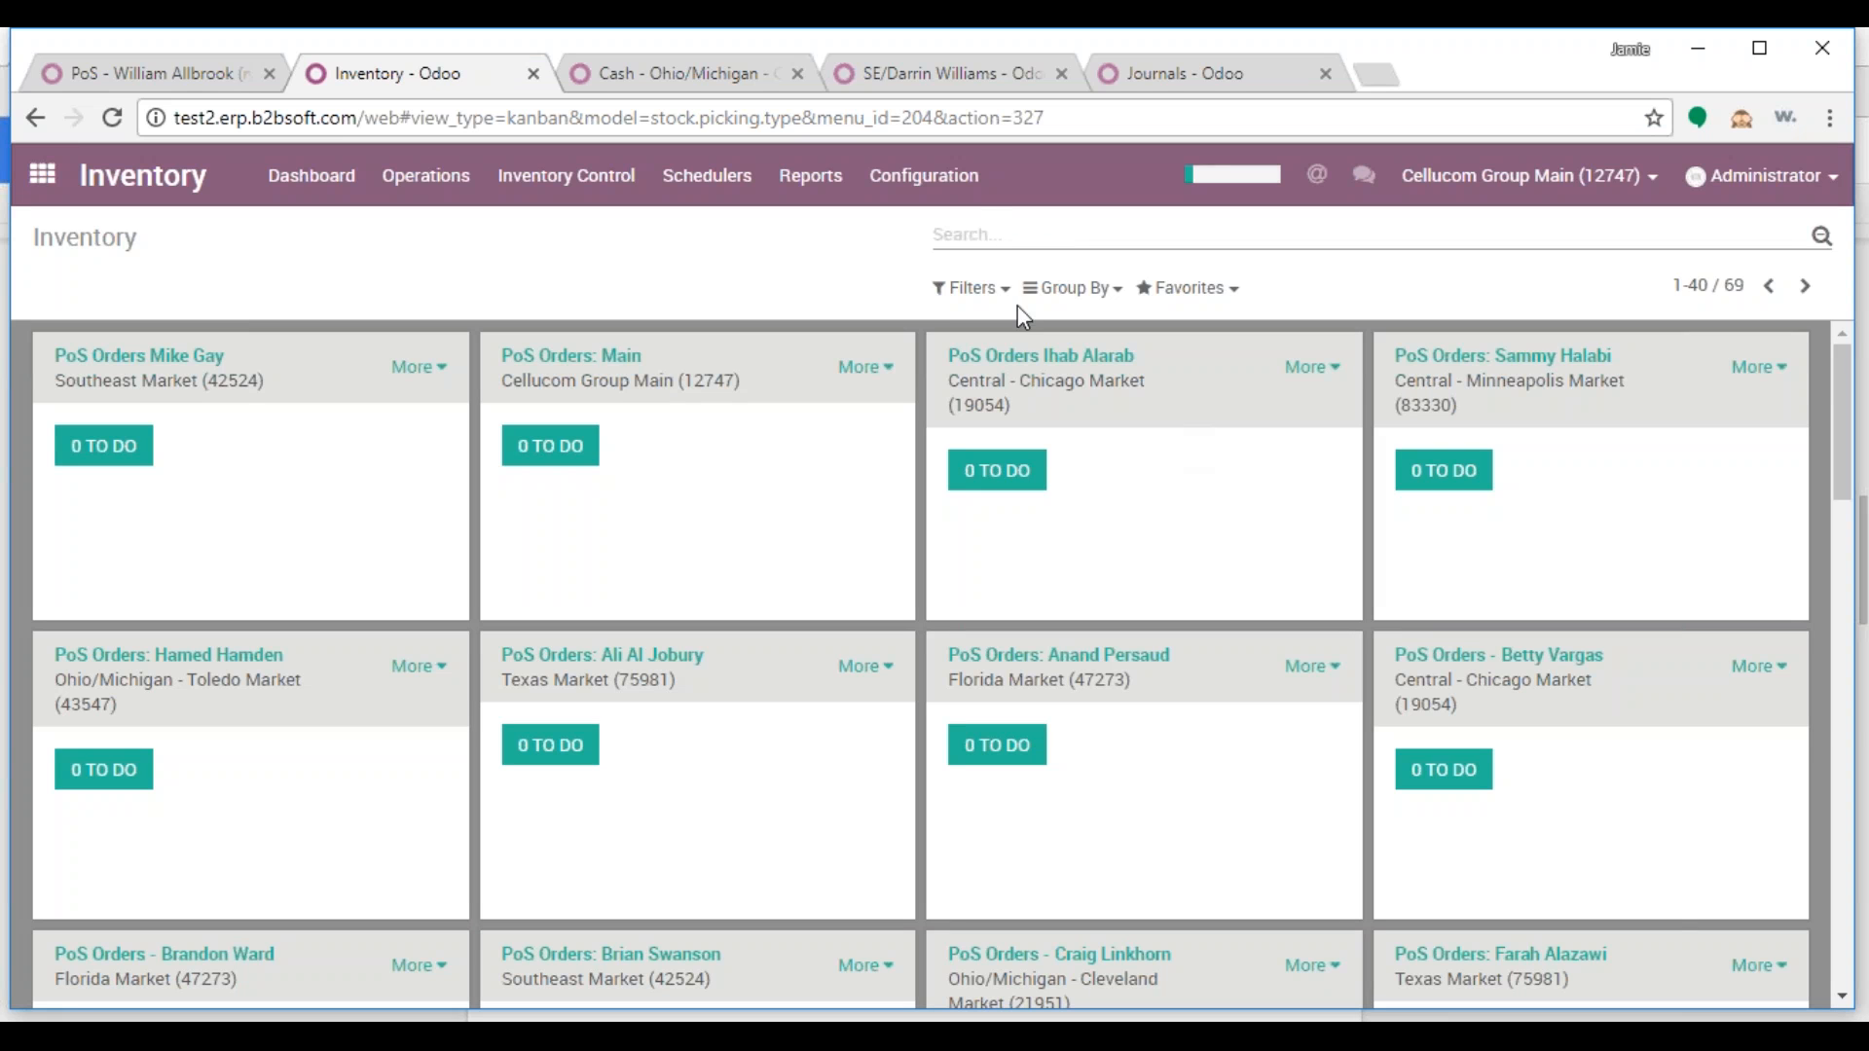
click(1007, 232)
text(pos)
key(Return)
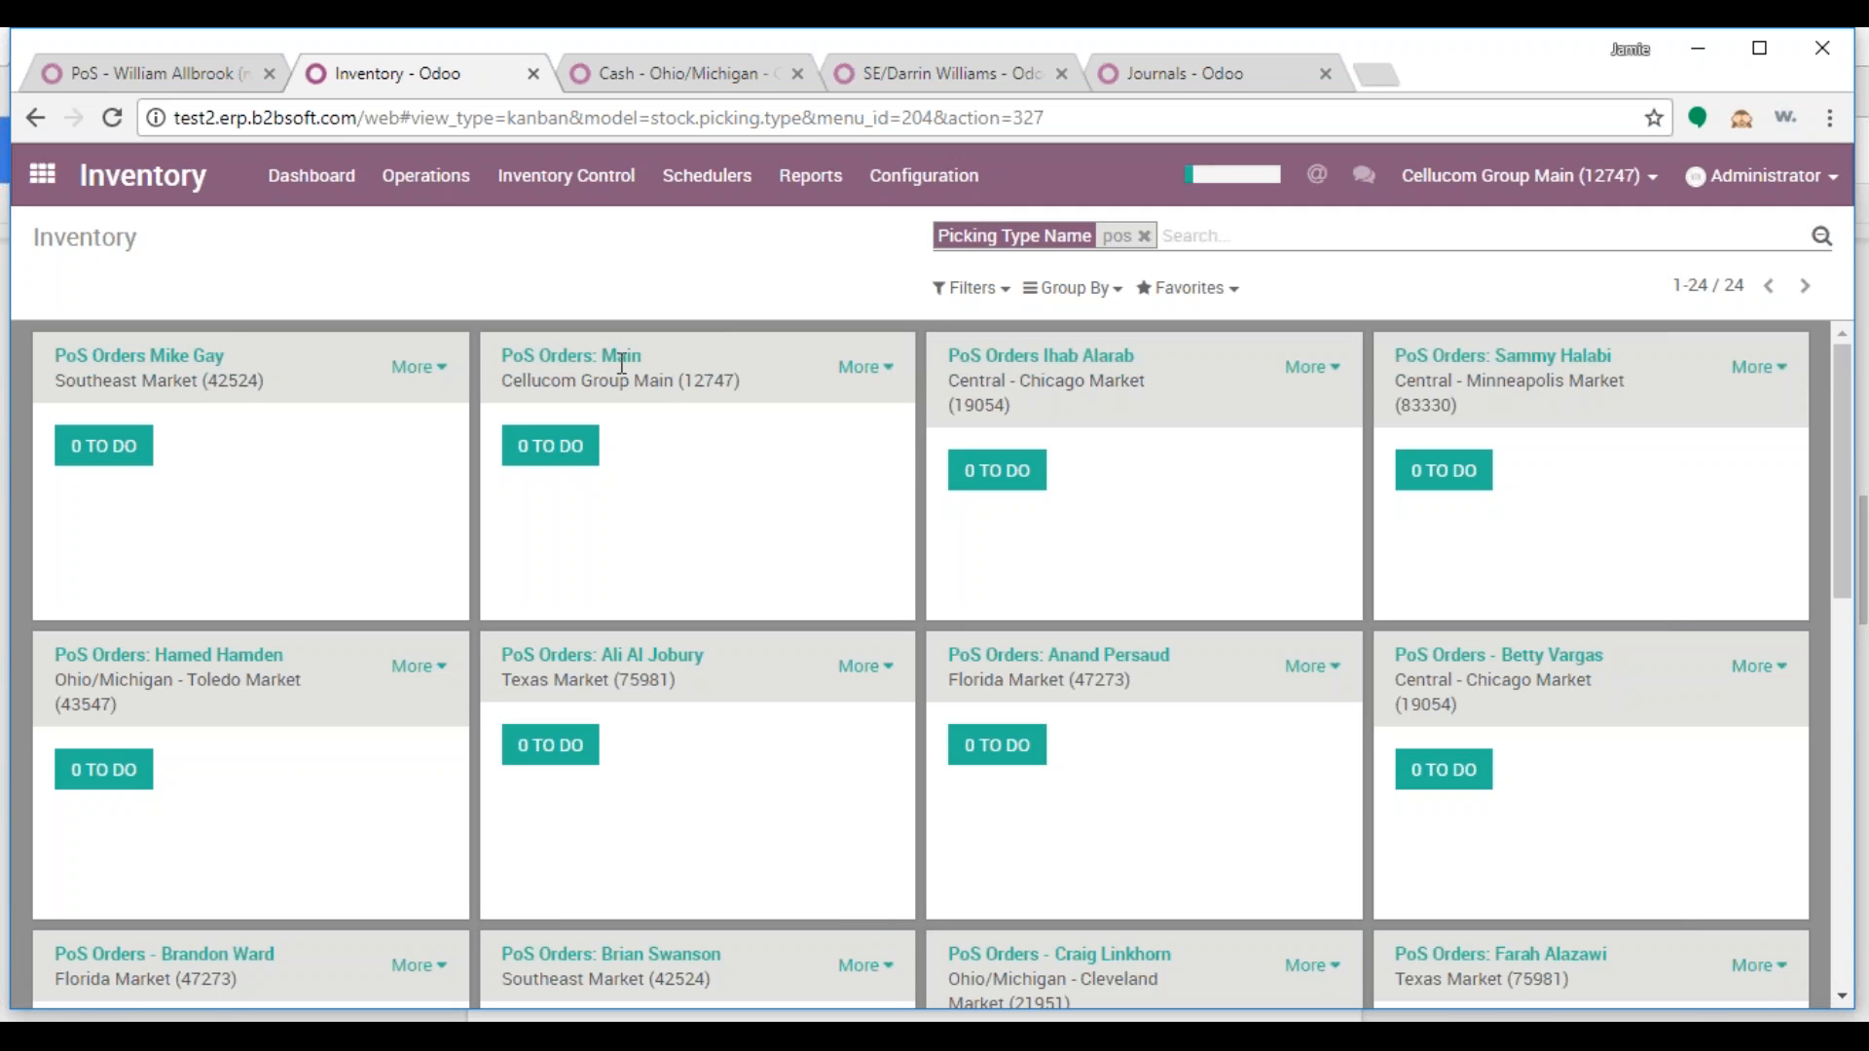
click(865, 366)
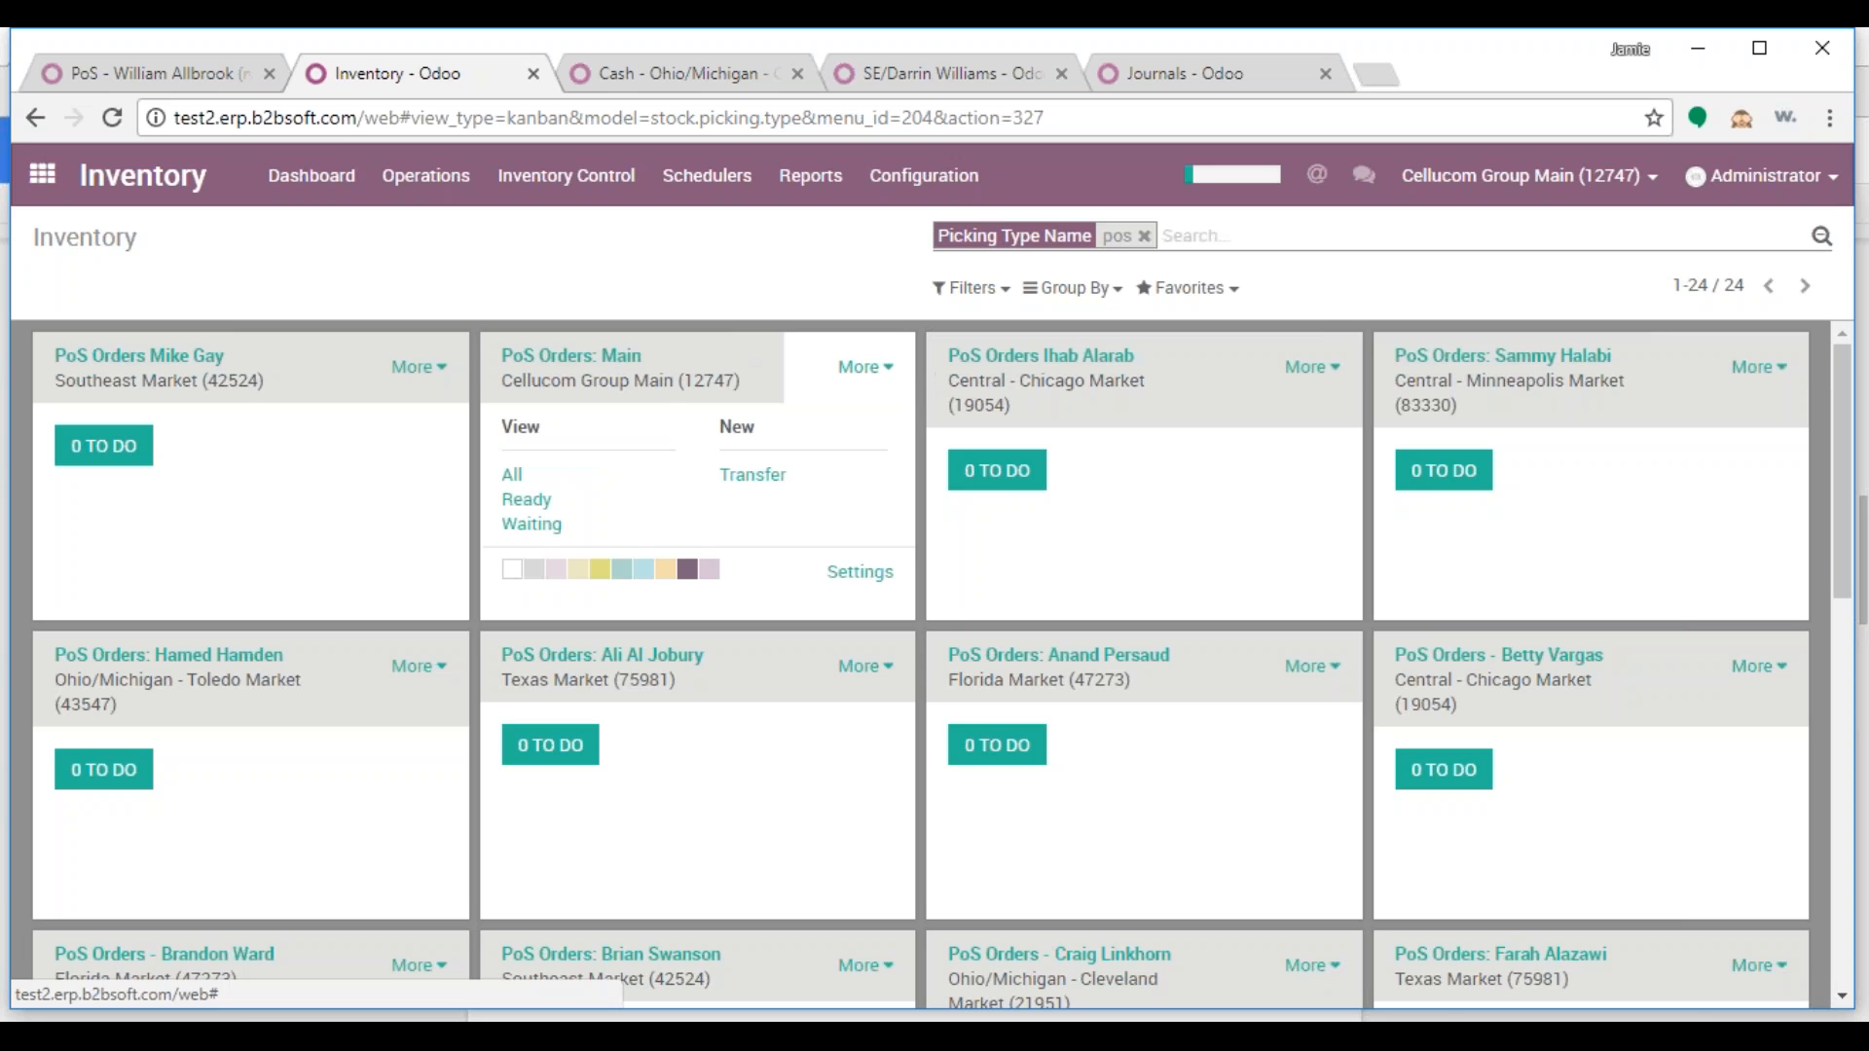
click(894, 577)
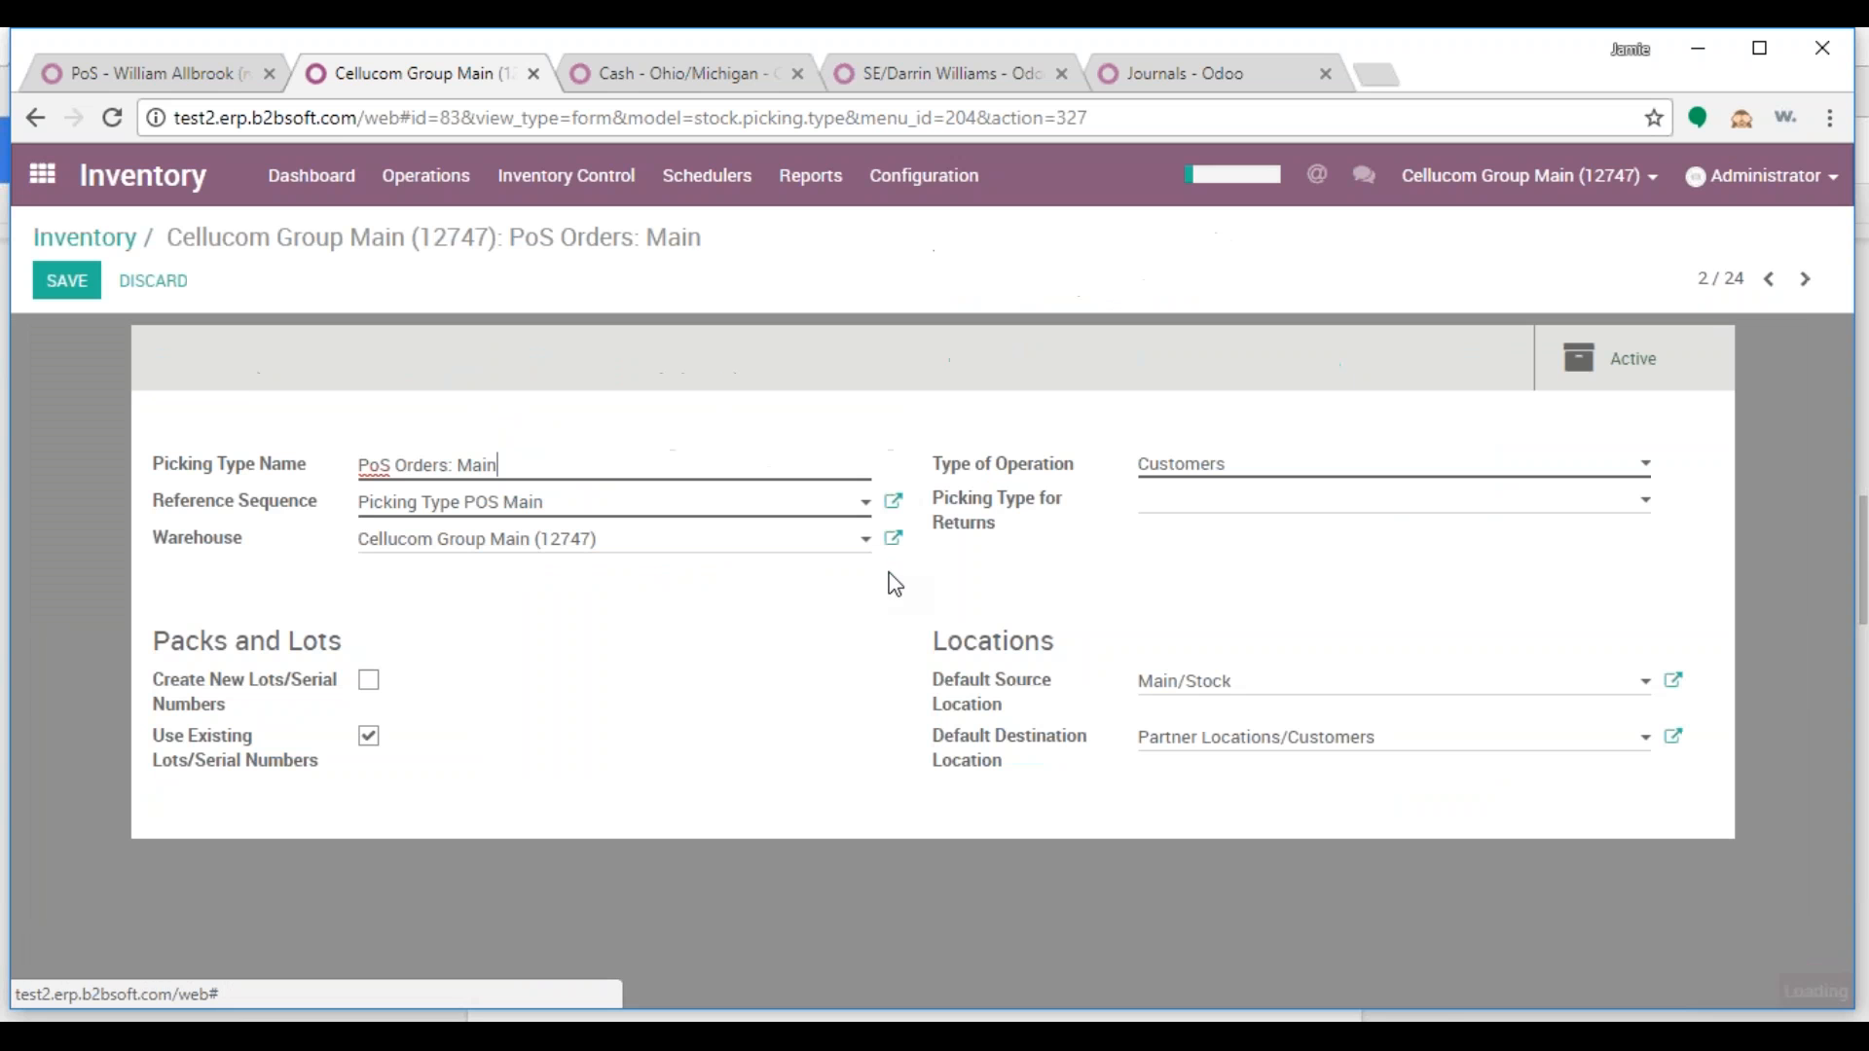
click(133, 292)
click(845, 288)
Duplicate PoS Orders: Main and replace 'Main' in the copy's name with the salesperson's name, then save
click(872, 282)
click(908, 353)
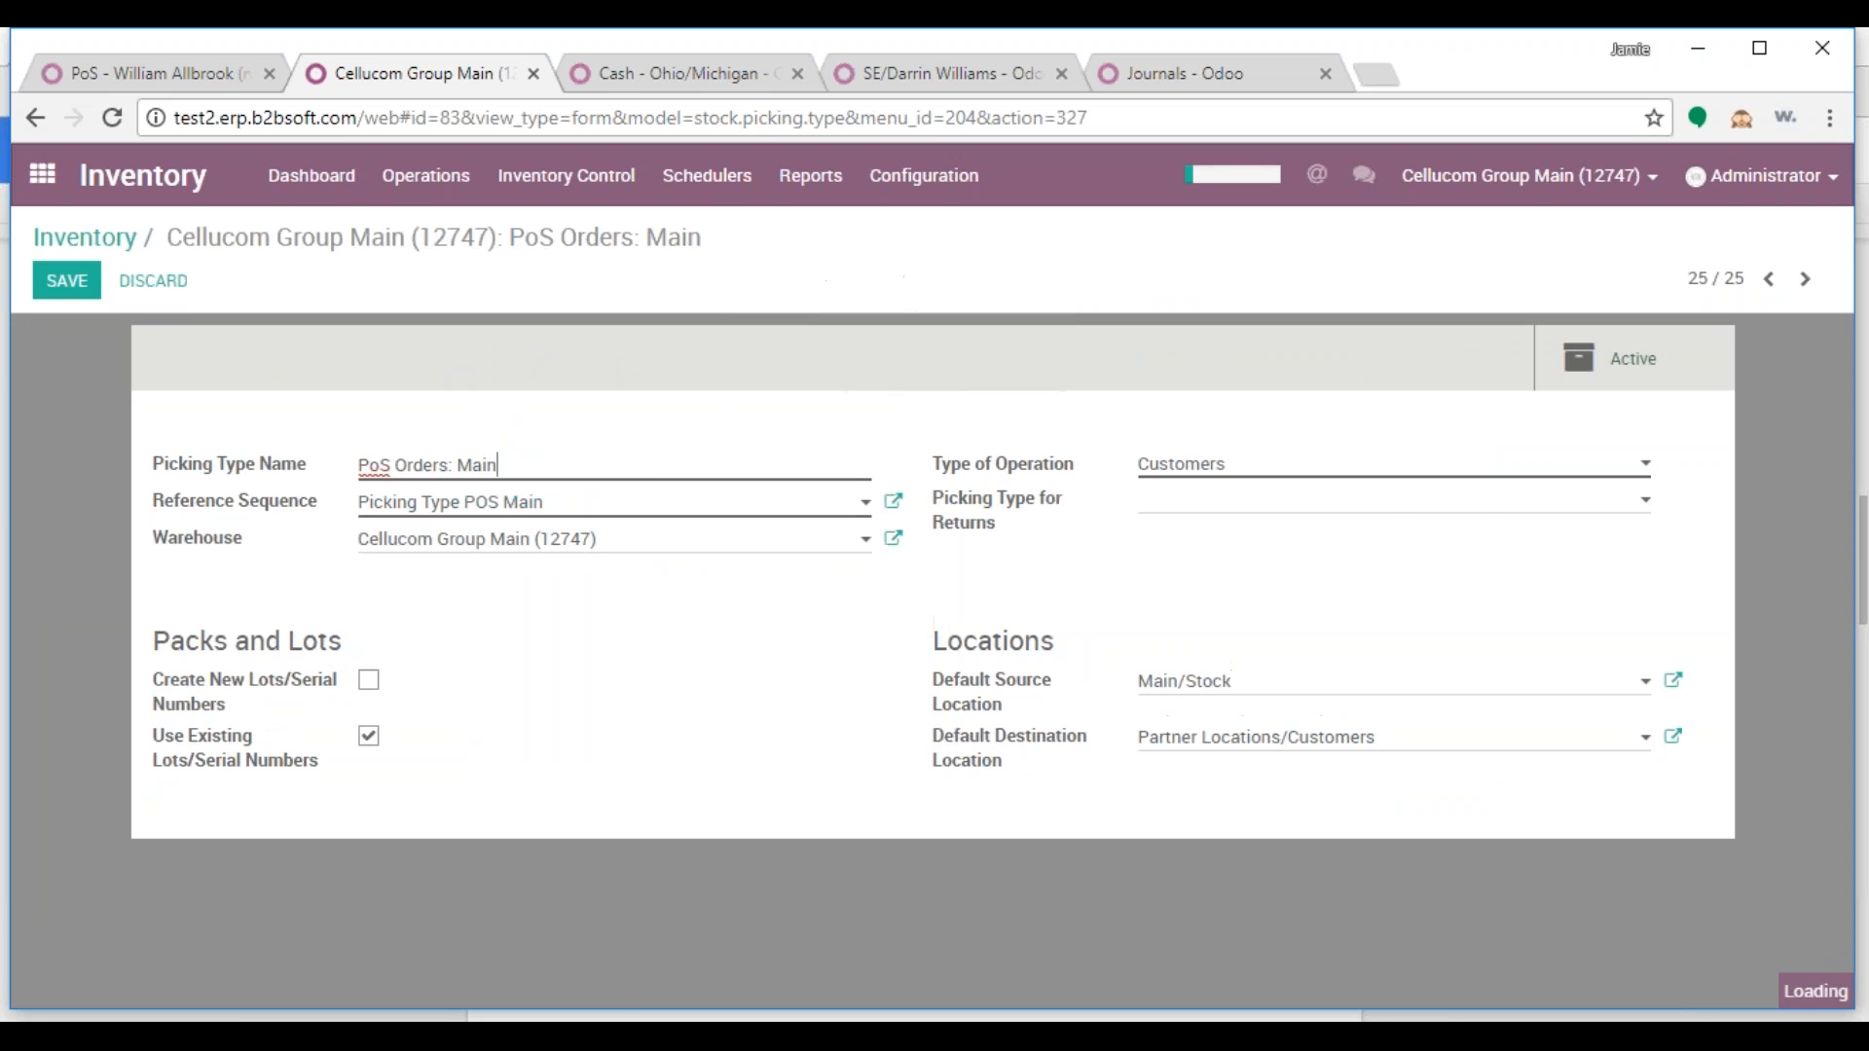
double_click(477, 464)
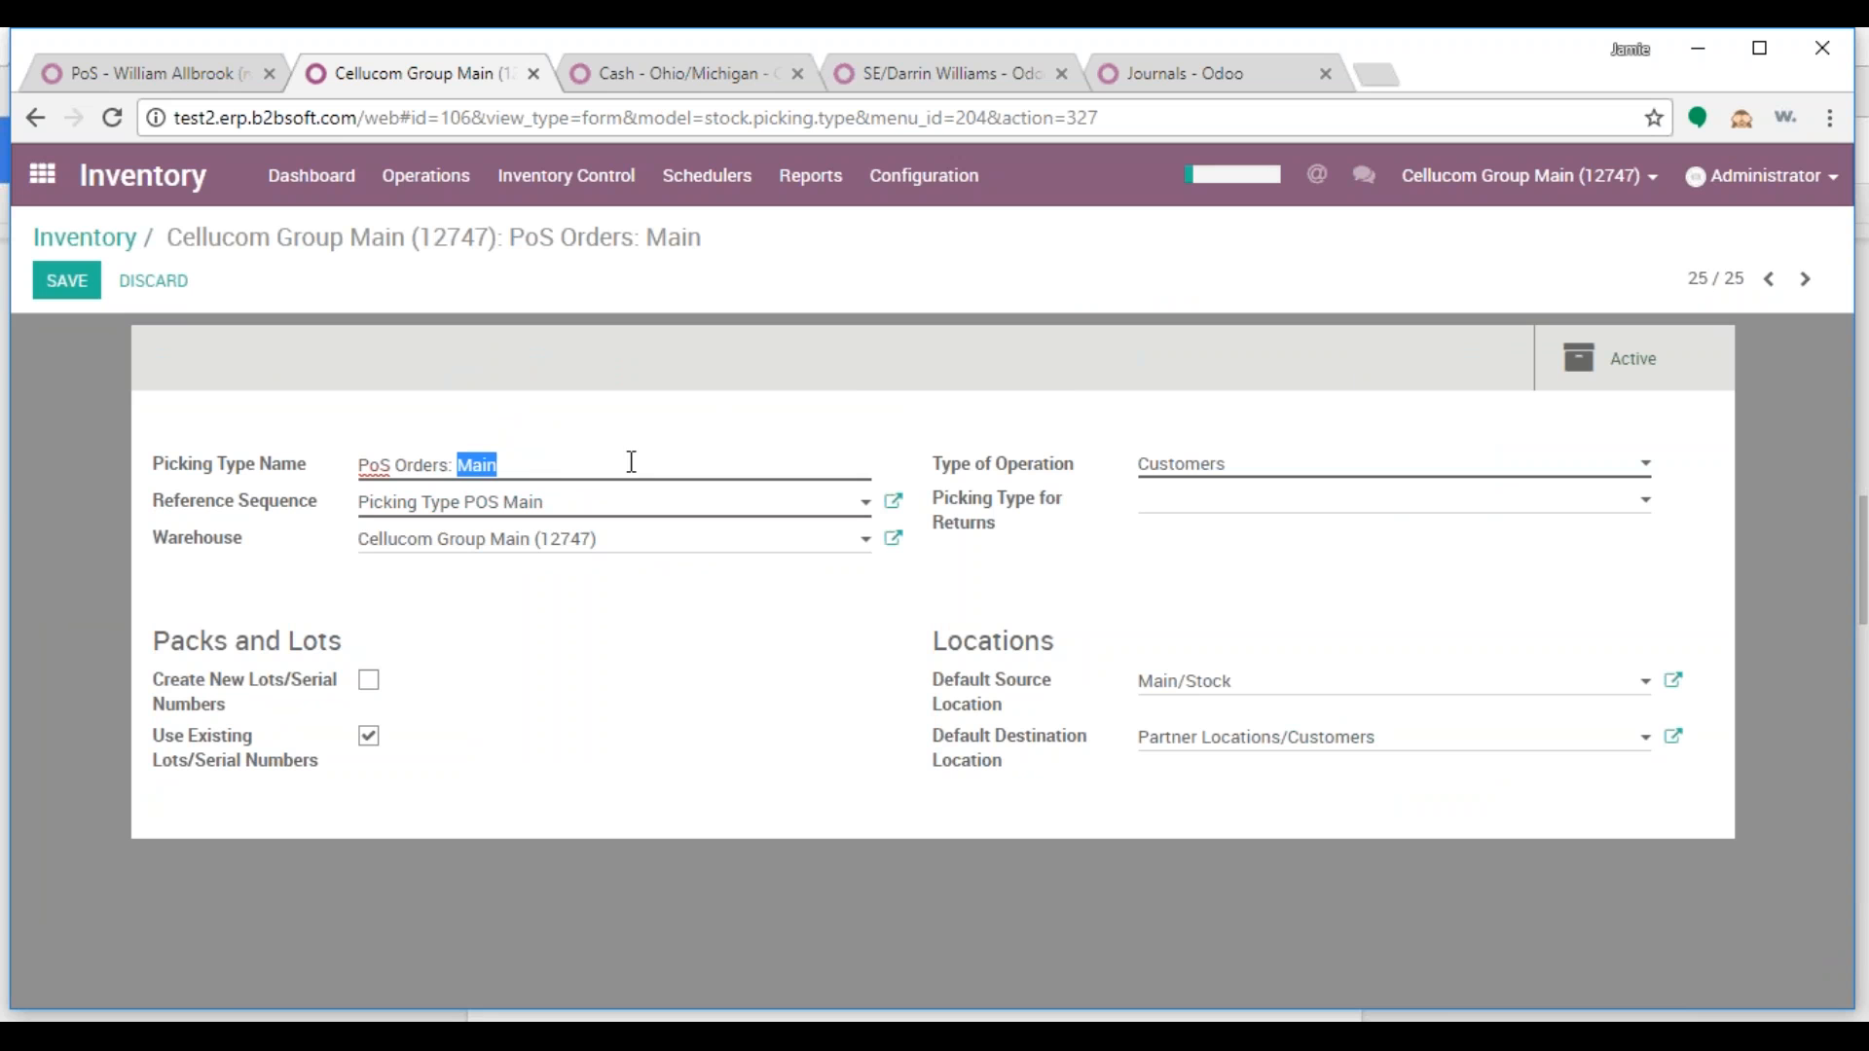
key(ctrl+v)
click(86, 292)
Set the warehouse to Ohio/Michigan Market (104776) and clear the Main/Stock default source location
click(86, 293)
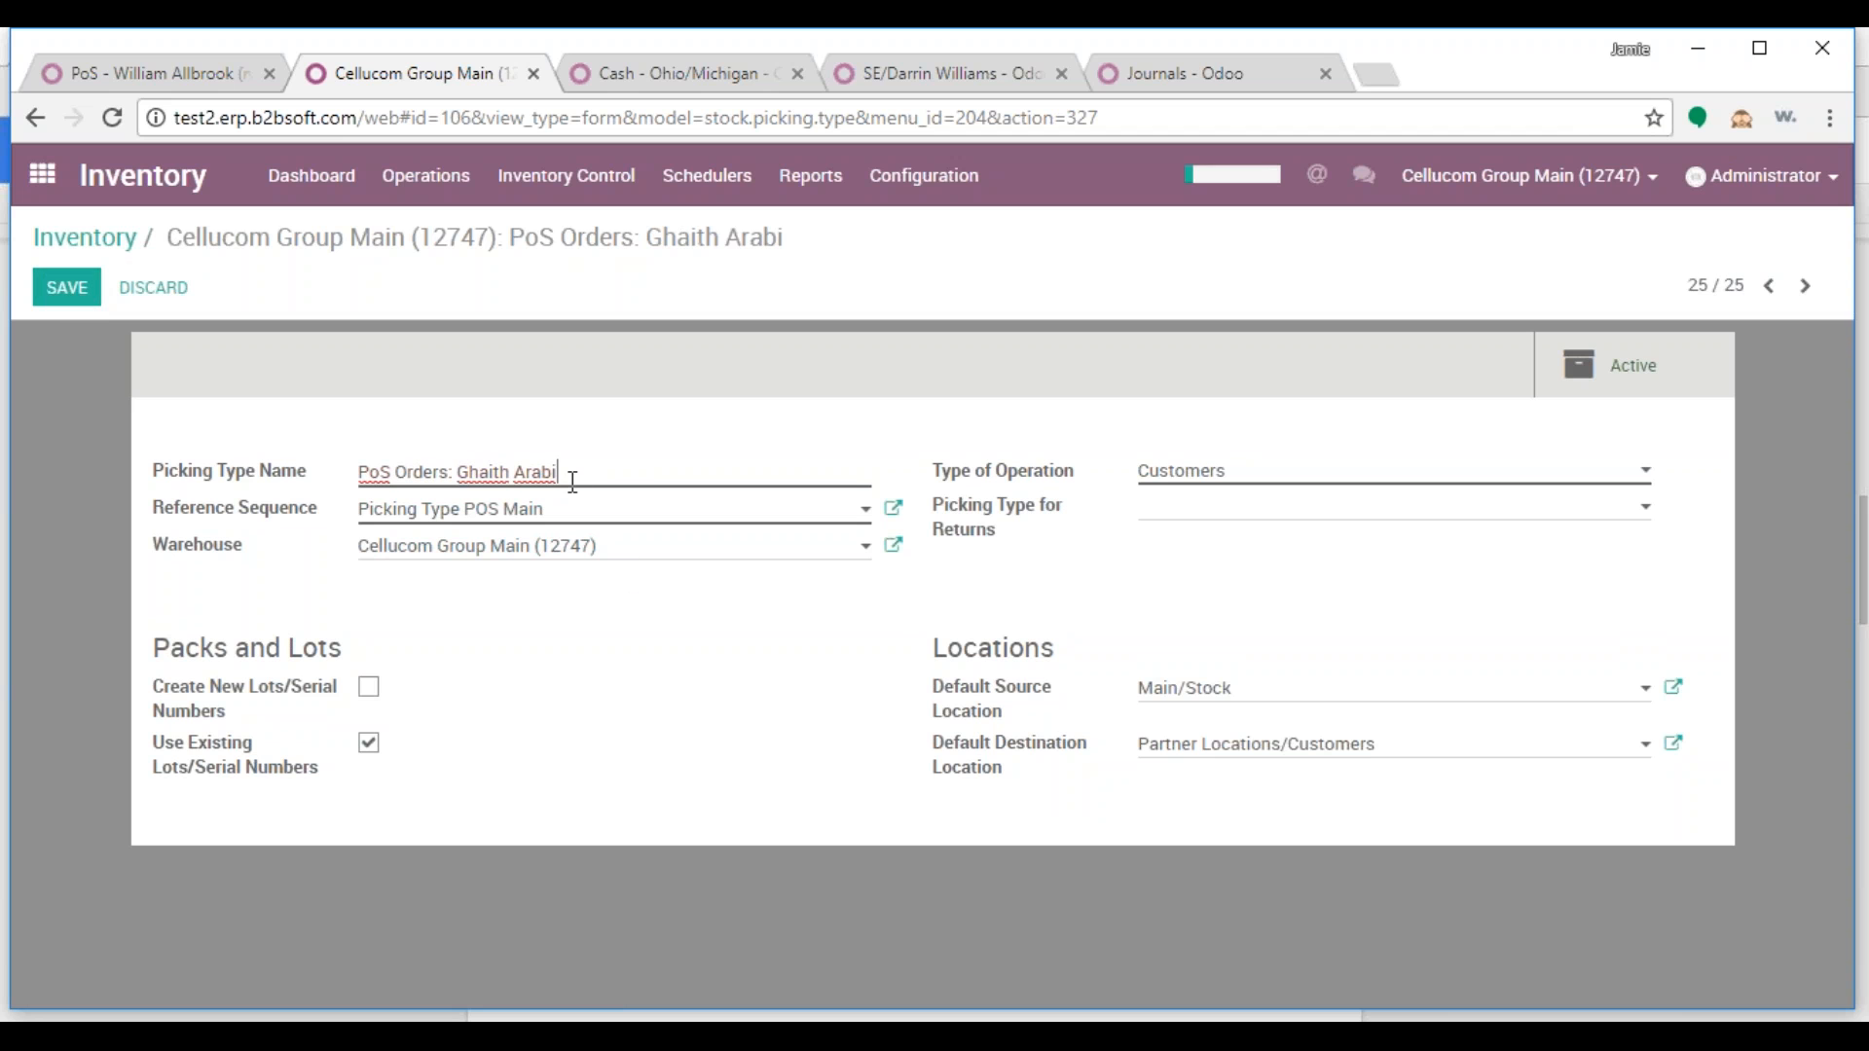
drag(623, 557, 333, 561)
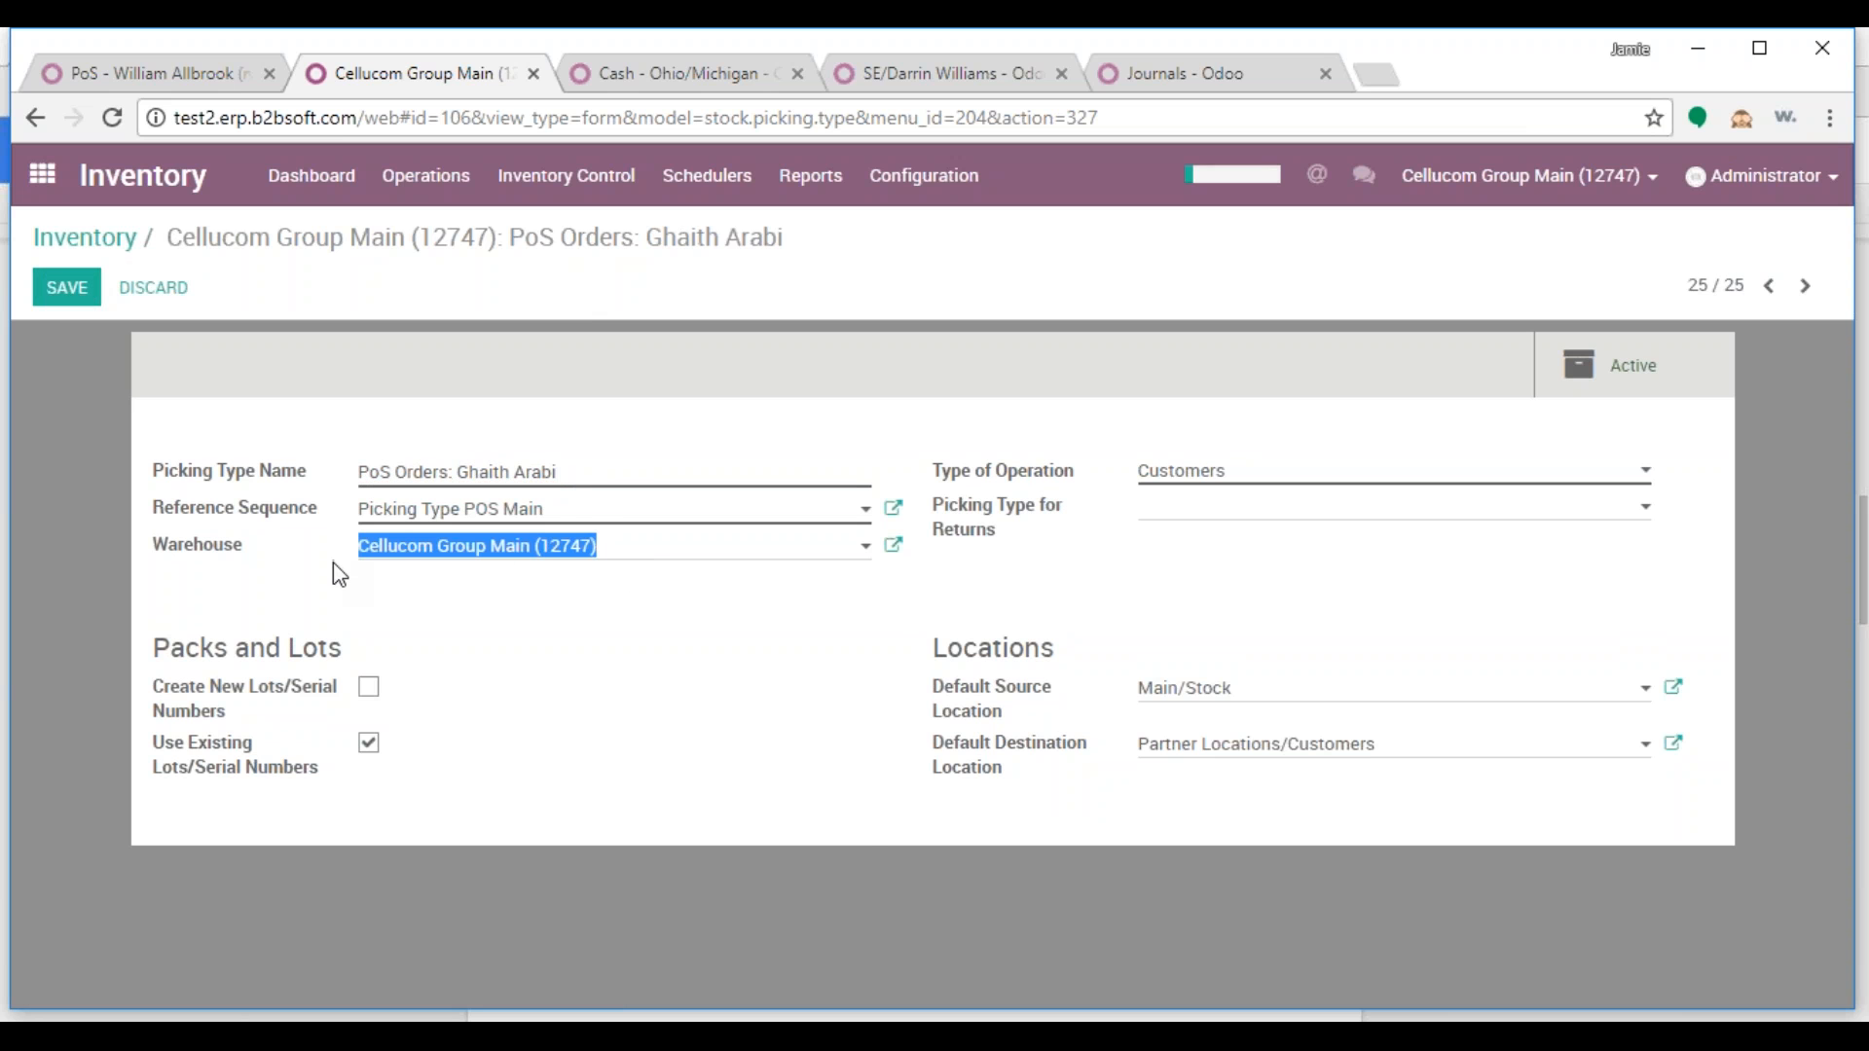
key(BackSpace)
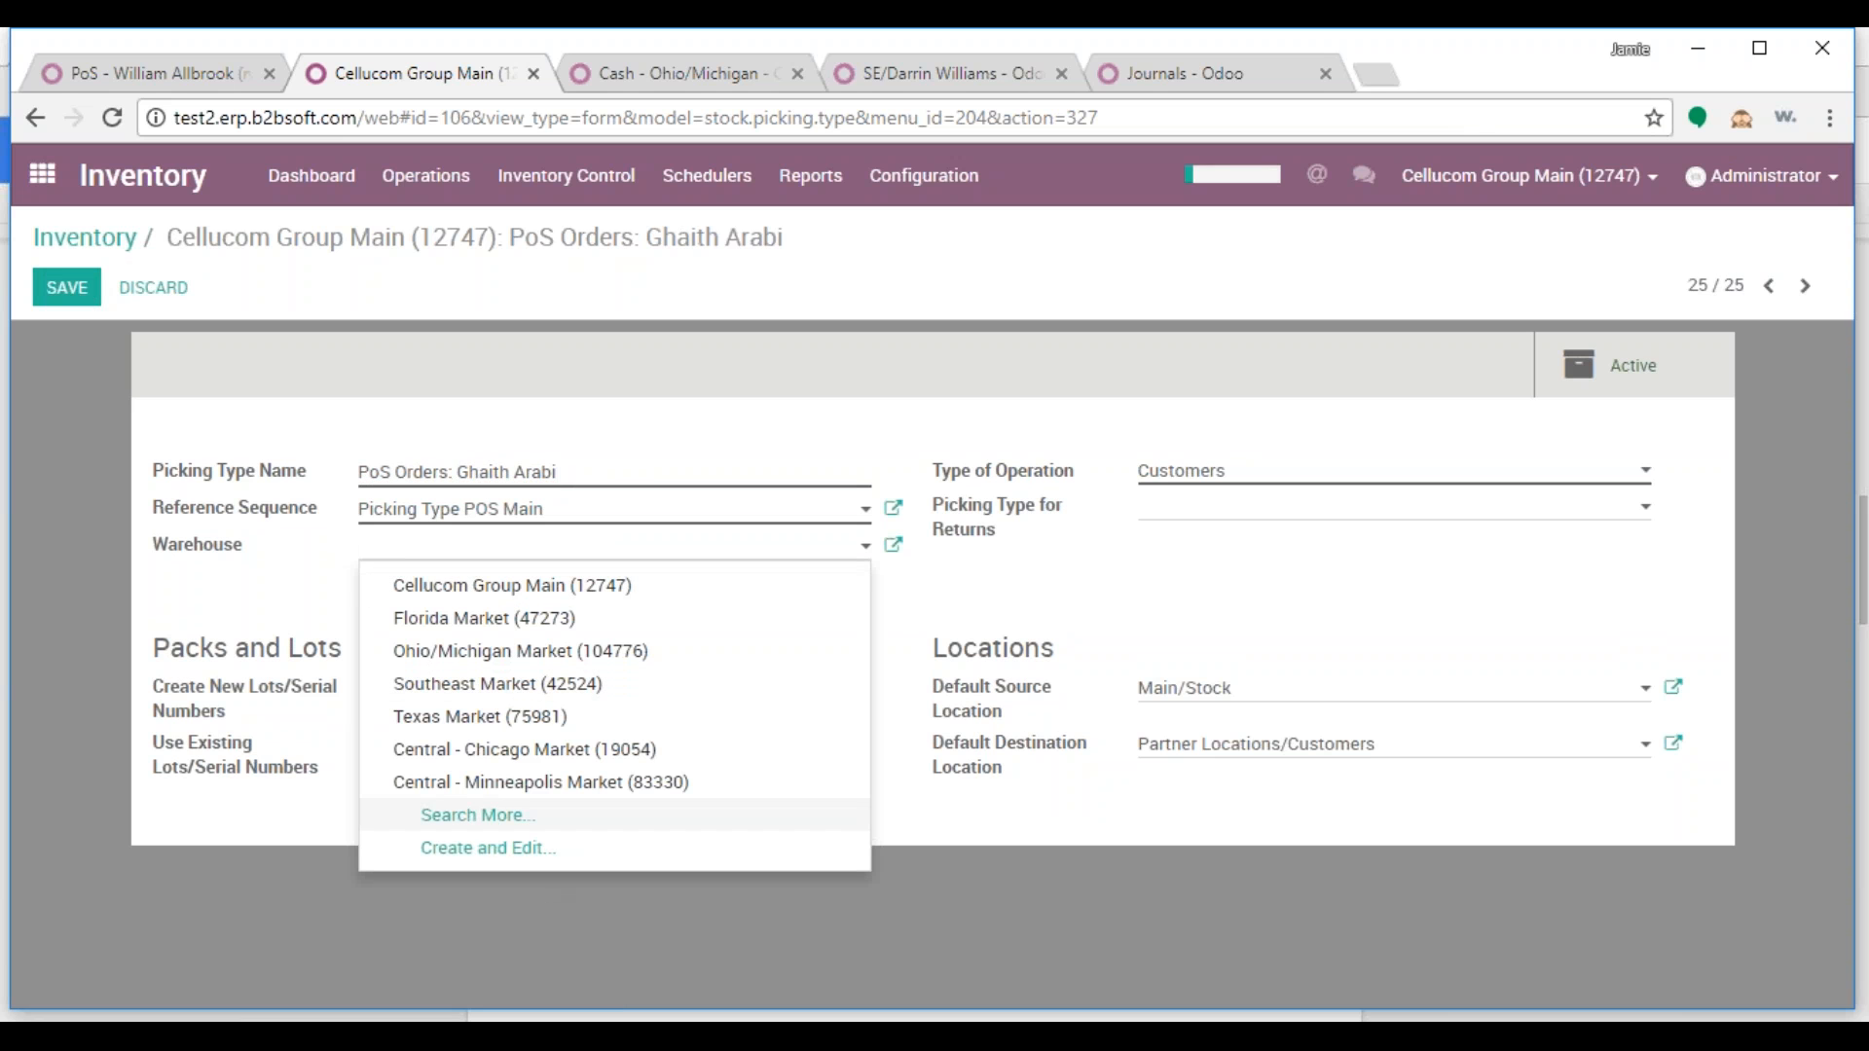
text(MI)
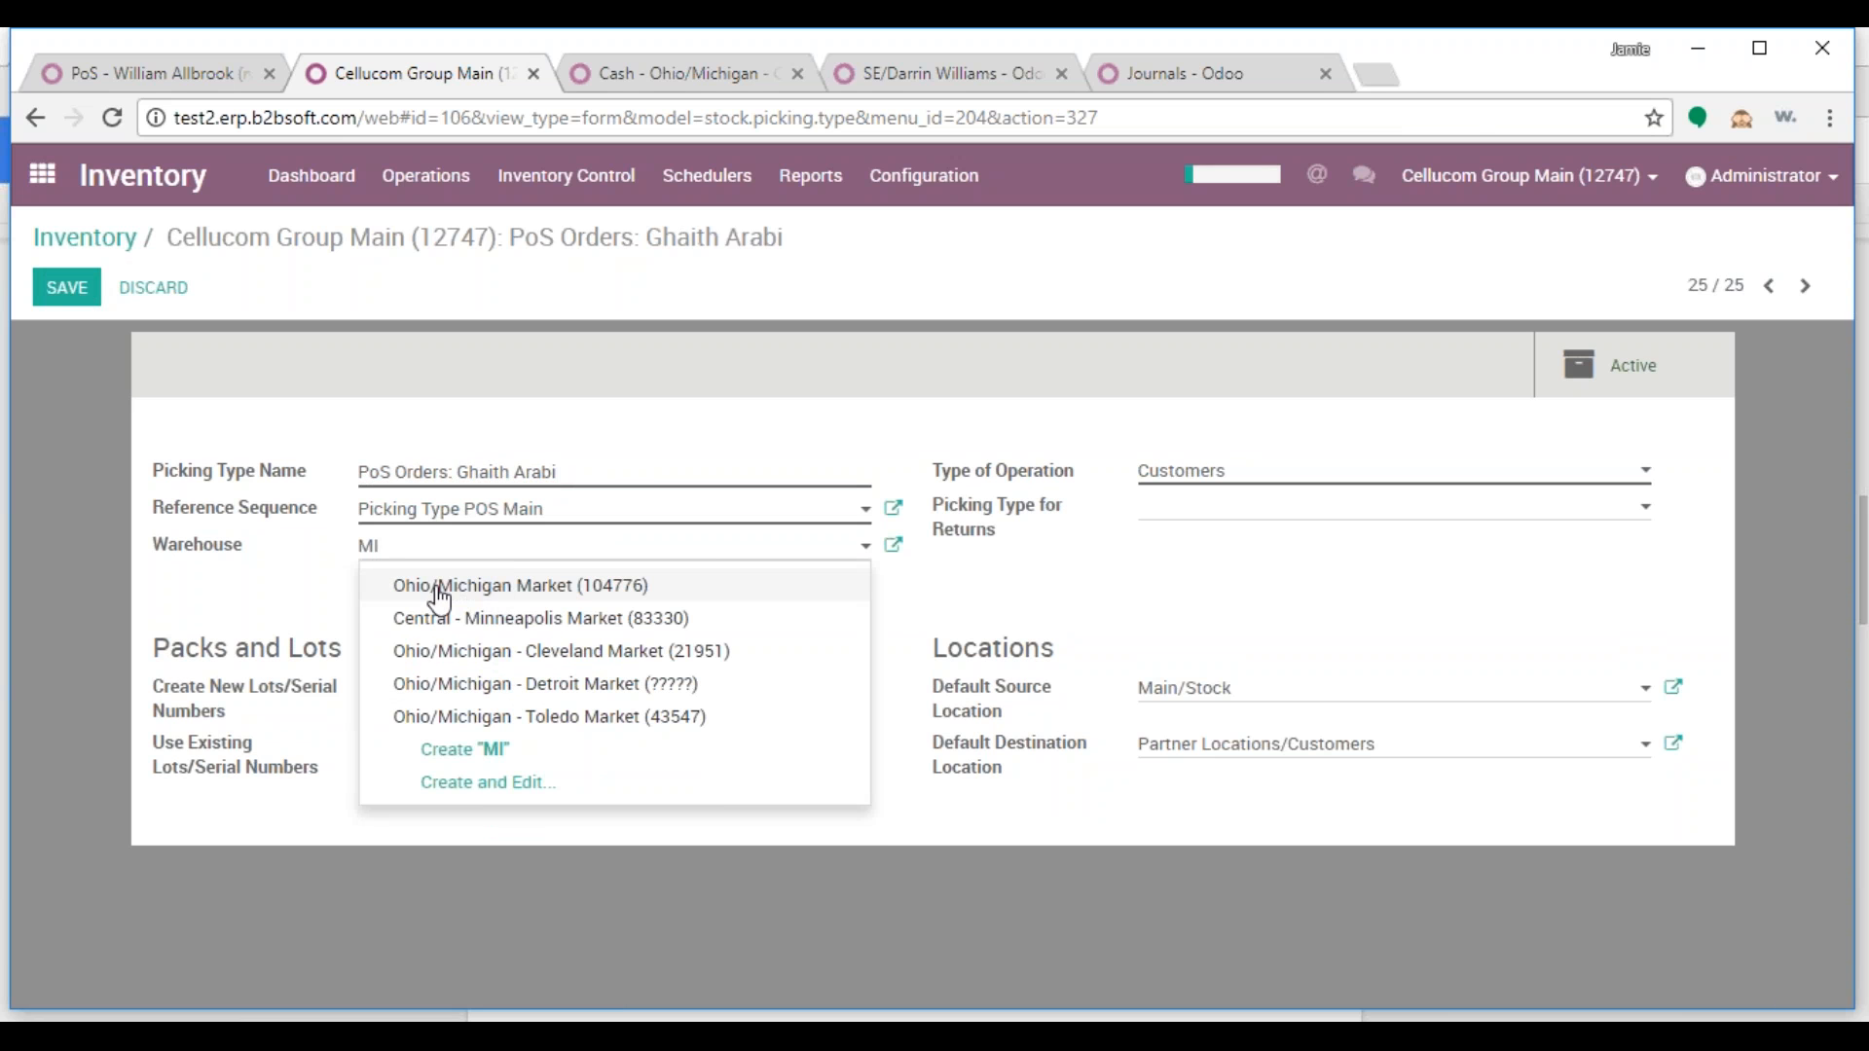
click(595, 590)
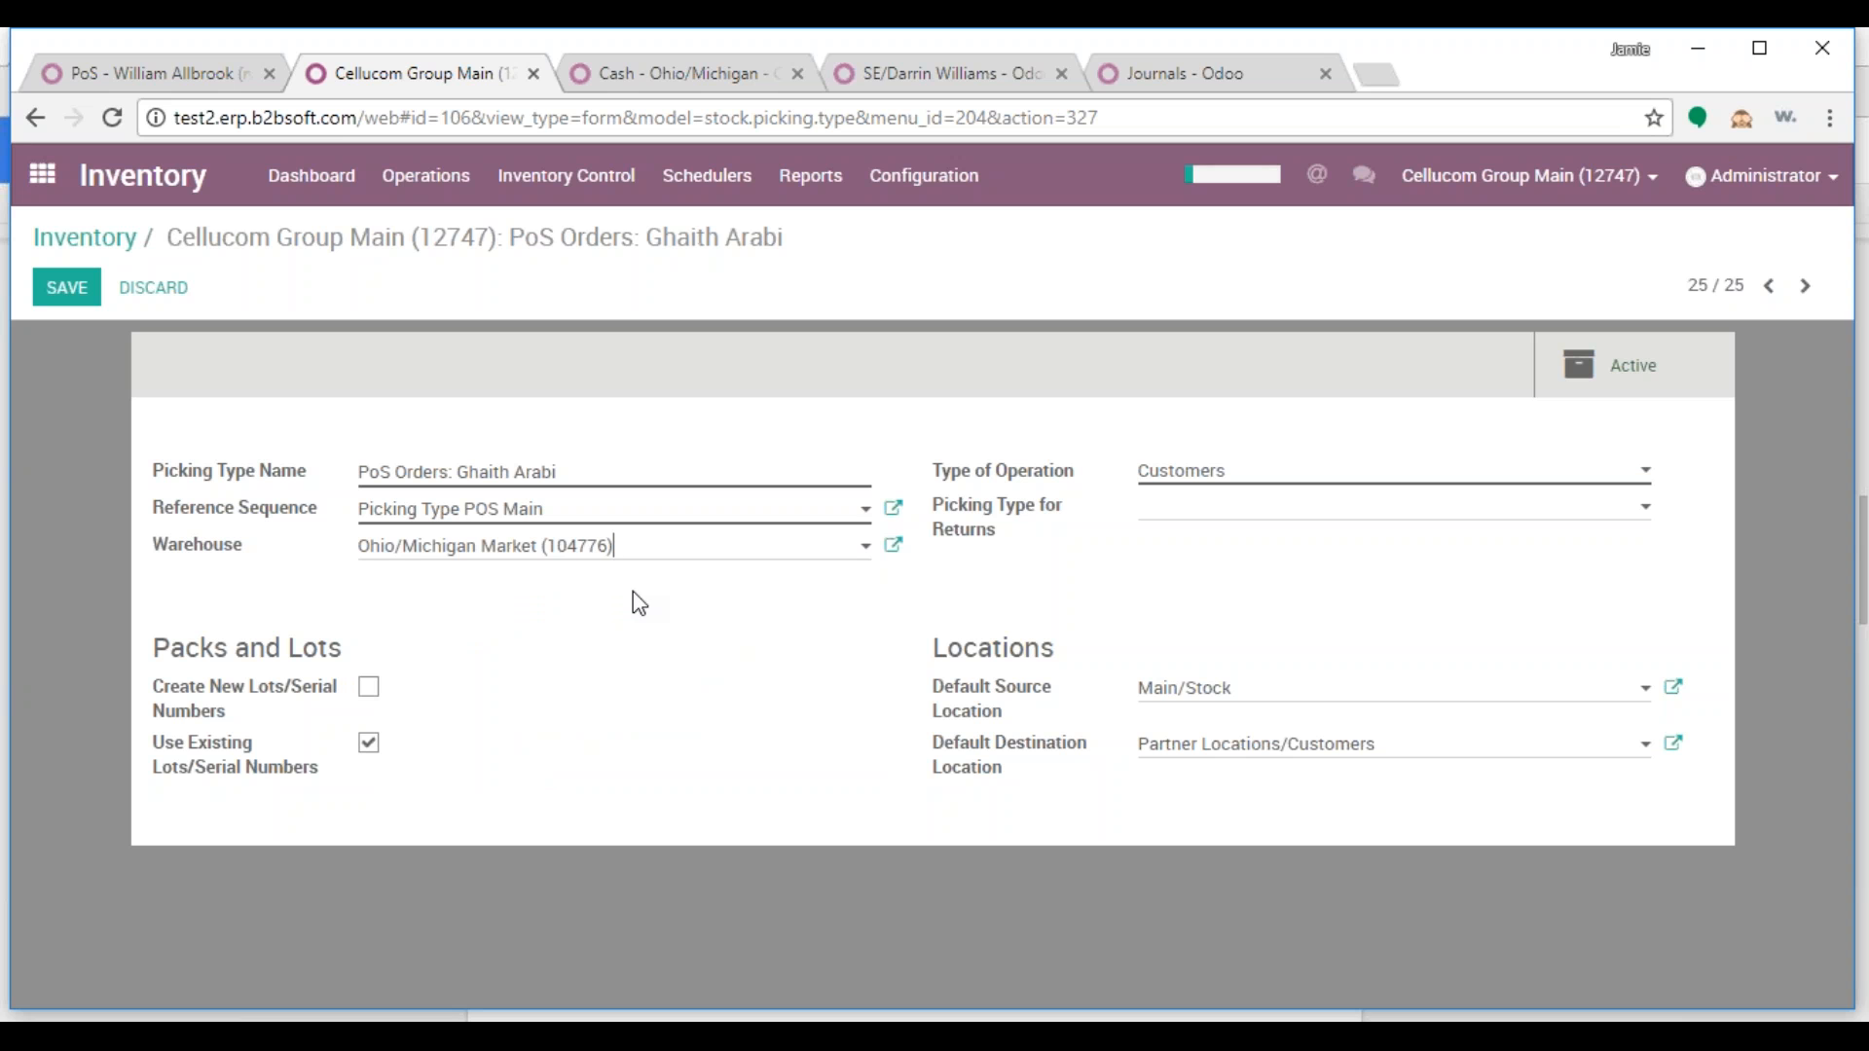
click(1272, 692)
mouse_move(1071, 692)
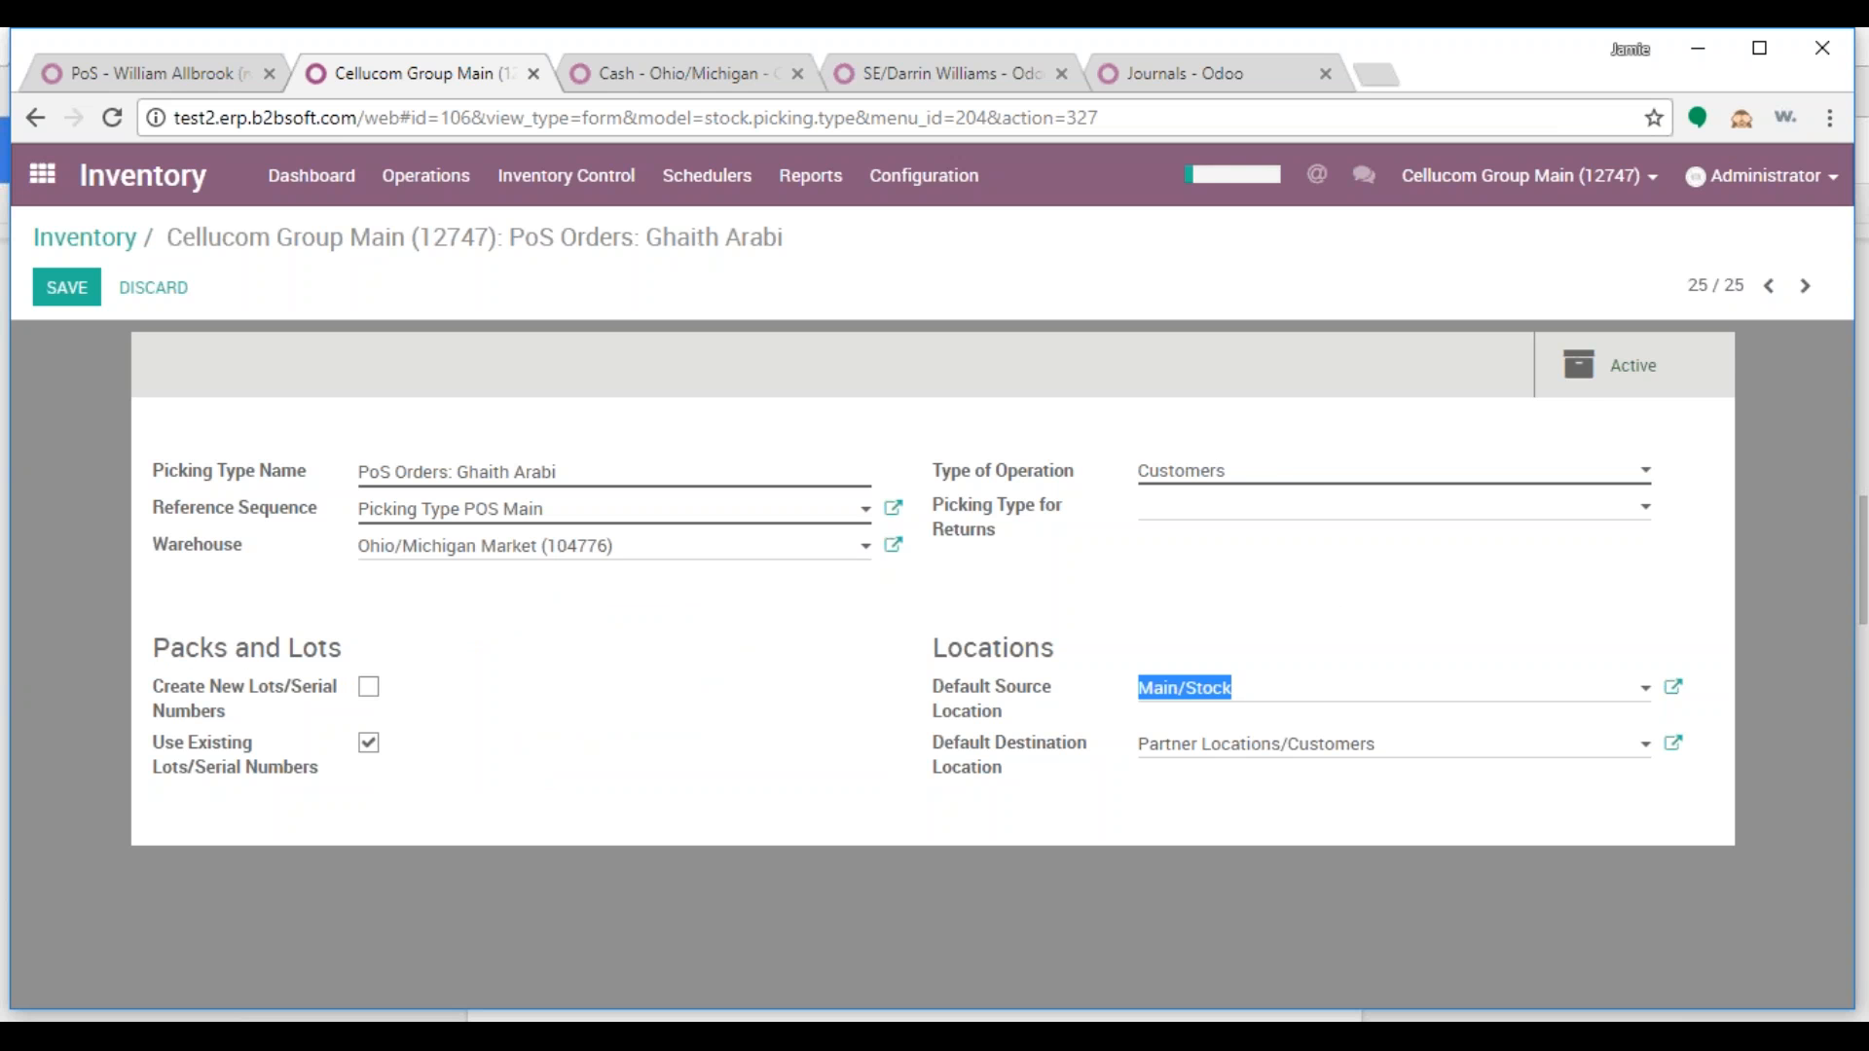
key(BackSpace)
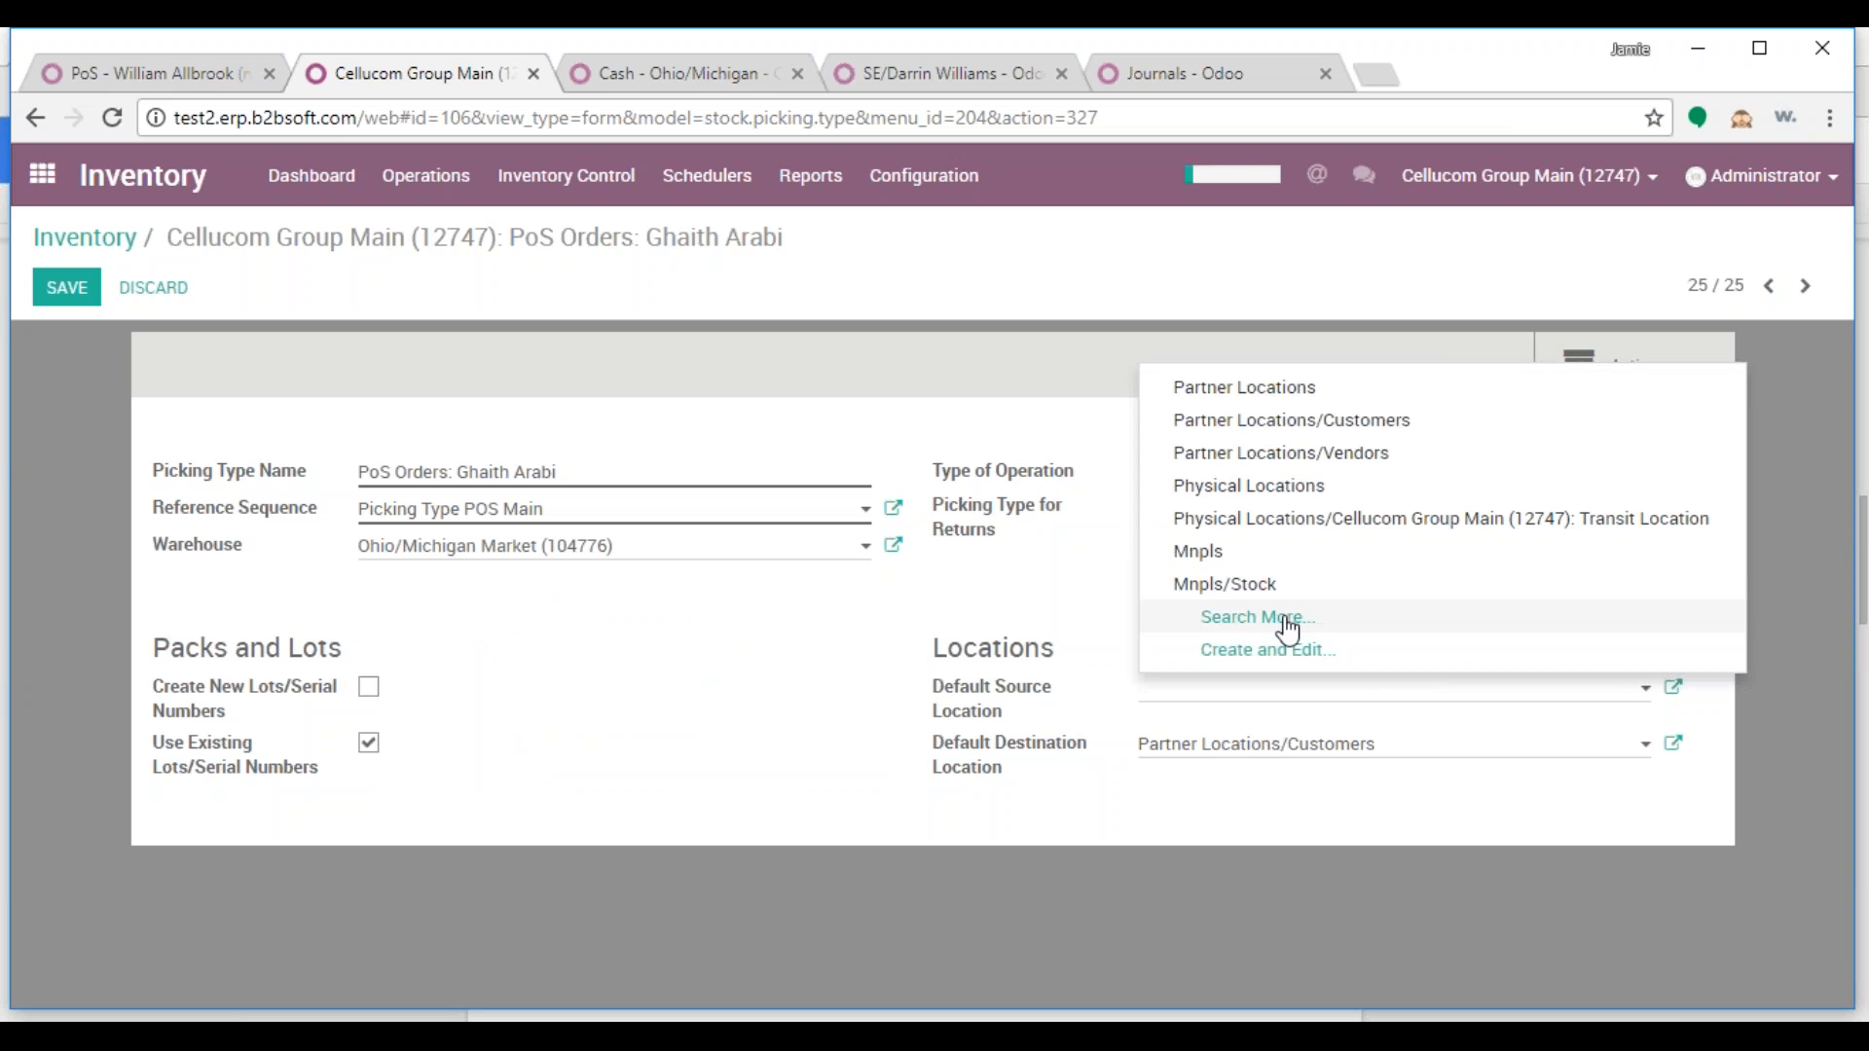
Choose Detrt/Stock from the full location list as the default source location and save
click(1288, 630)
click(1259, 384)
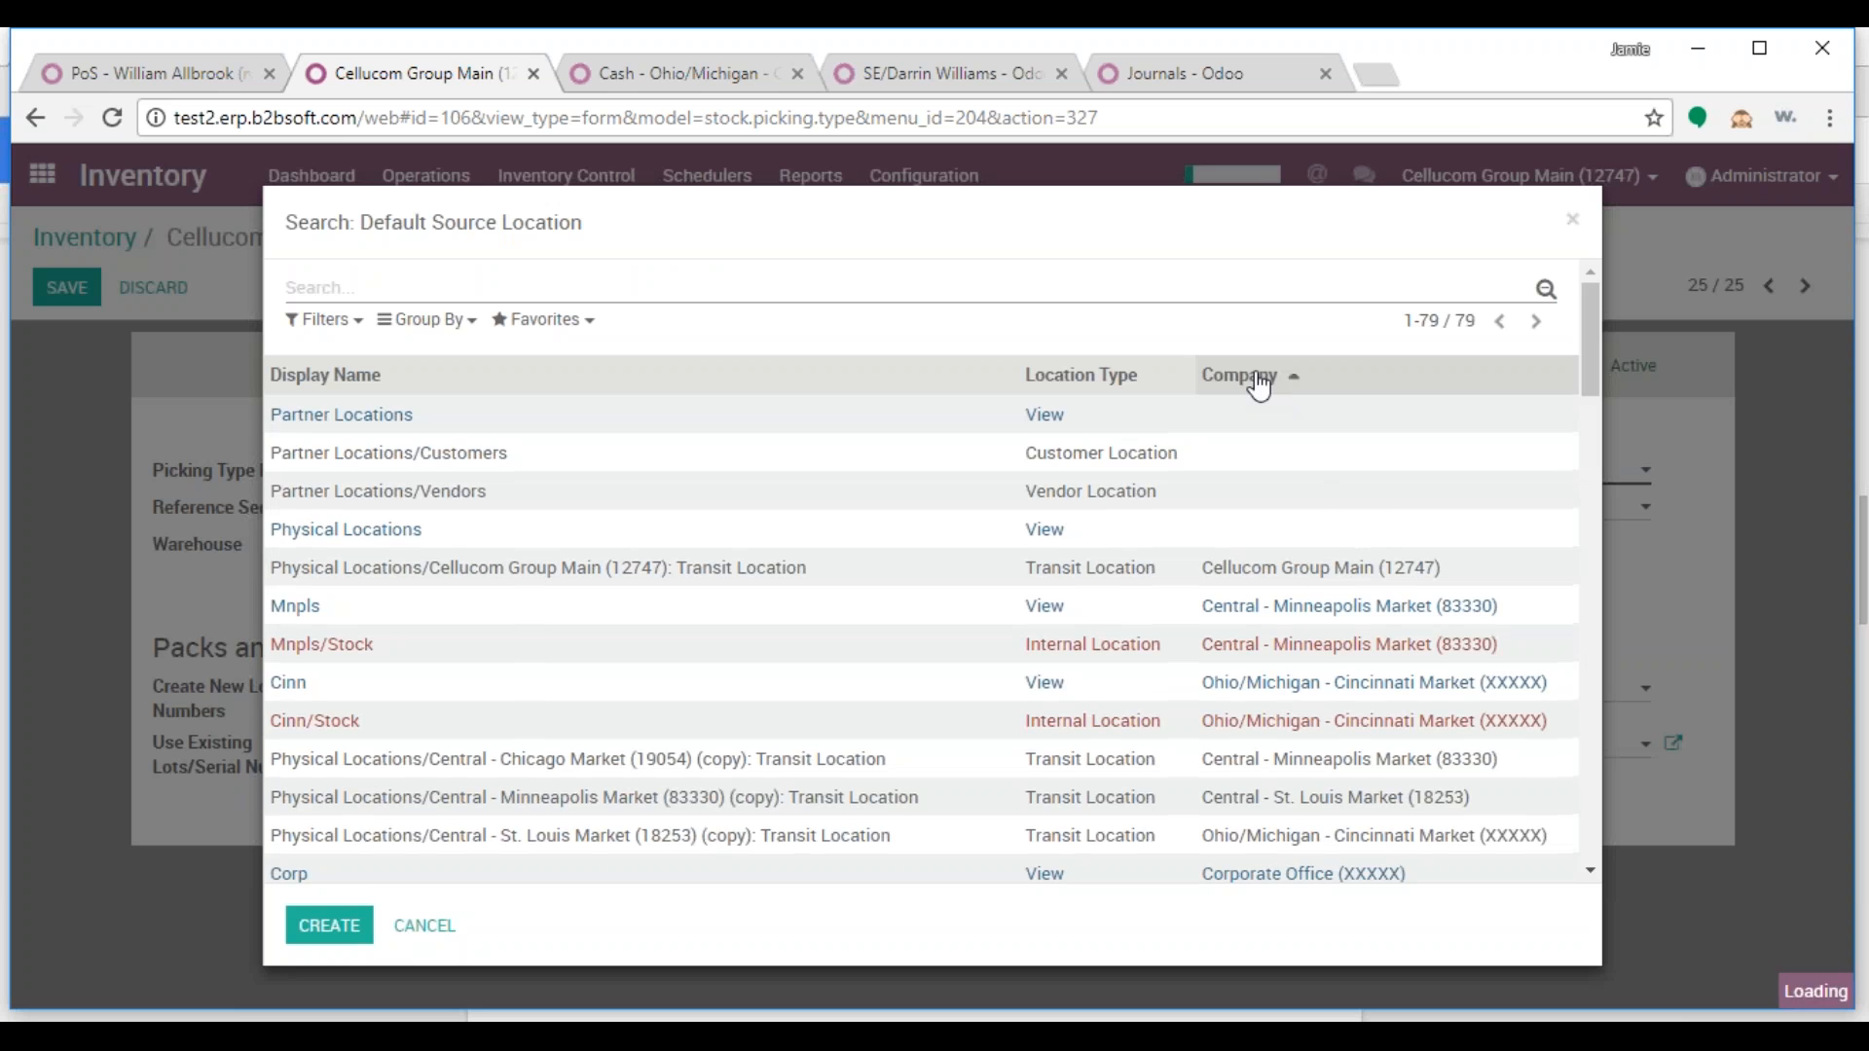
scroll(1377, 574, down, 4)
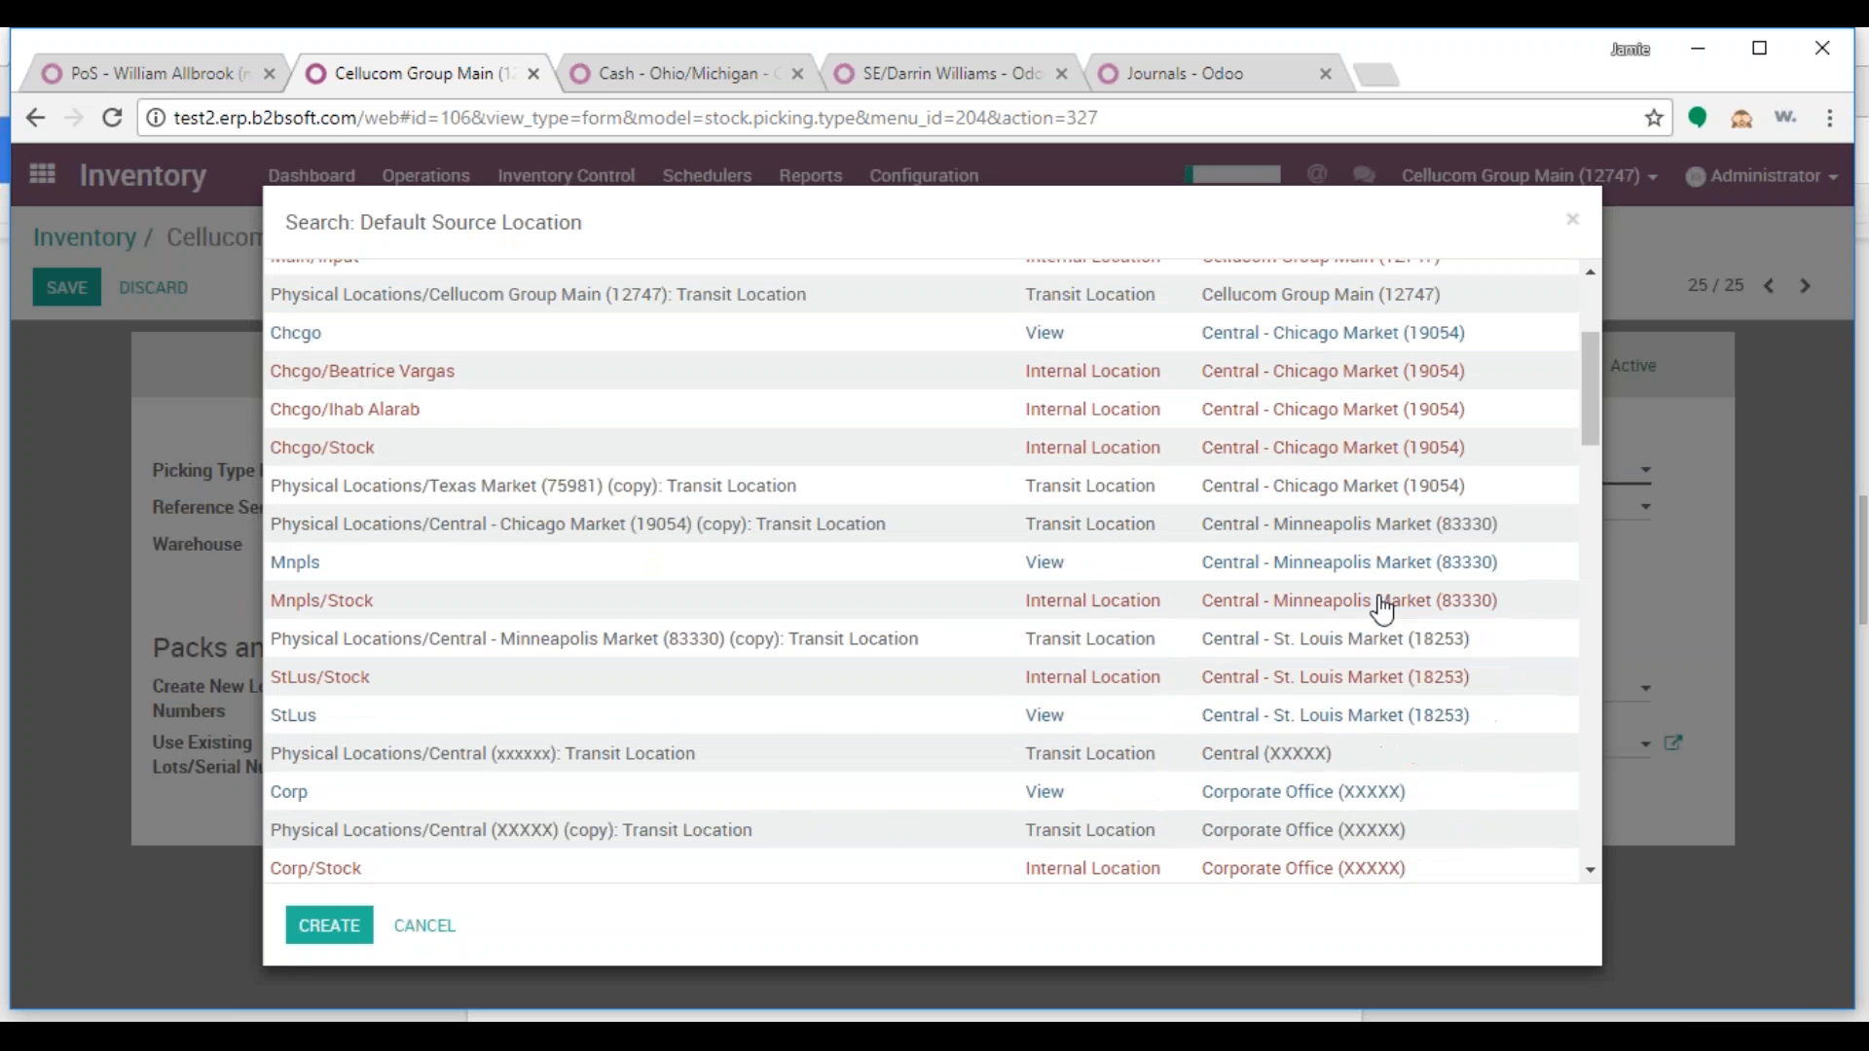
scroll(1383, 611, down, 5)
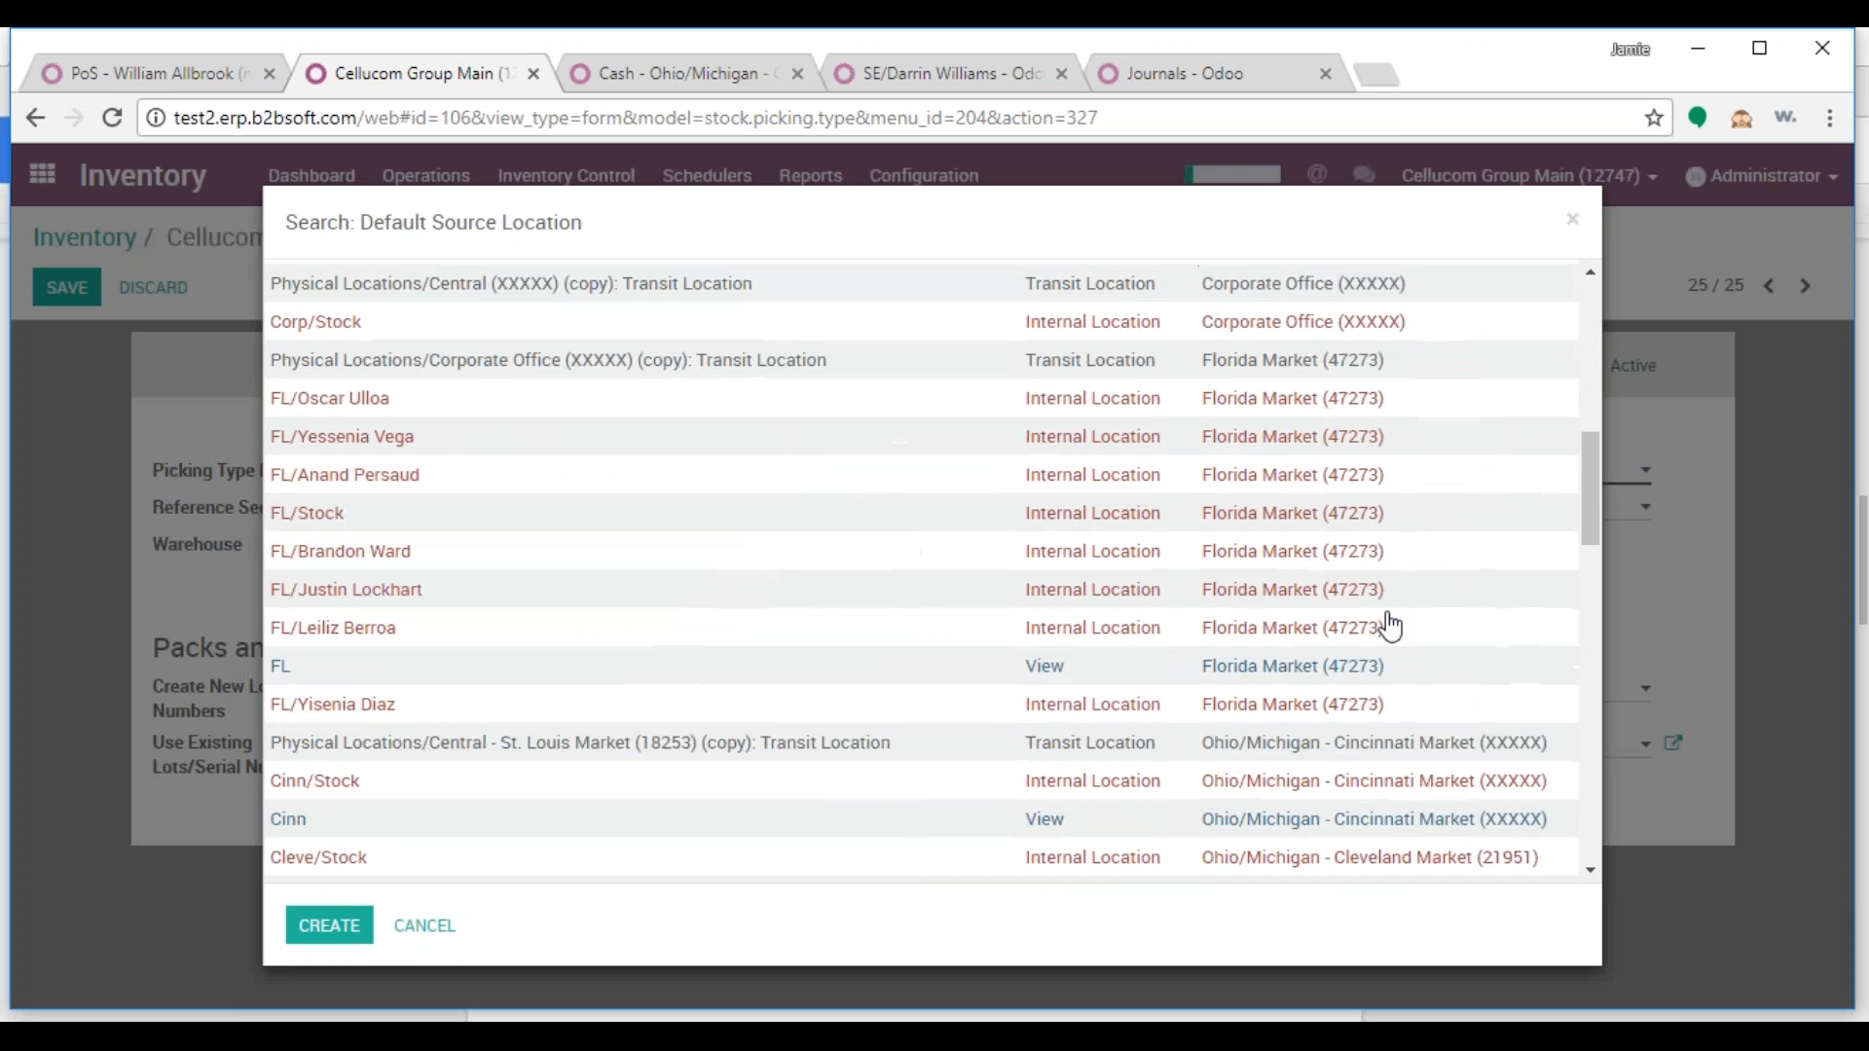
scroll(1389, 626, down, 3)
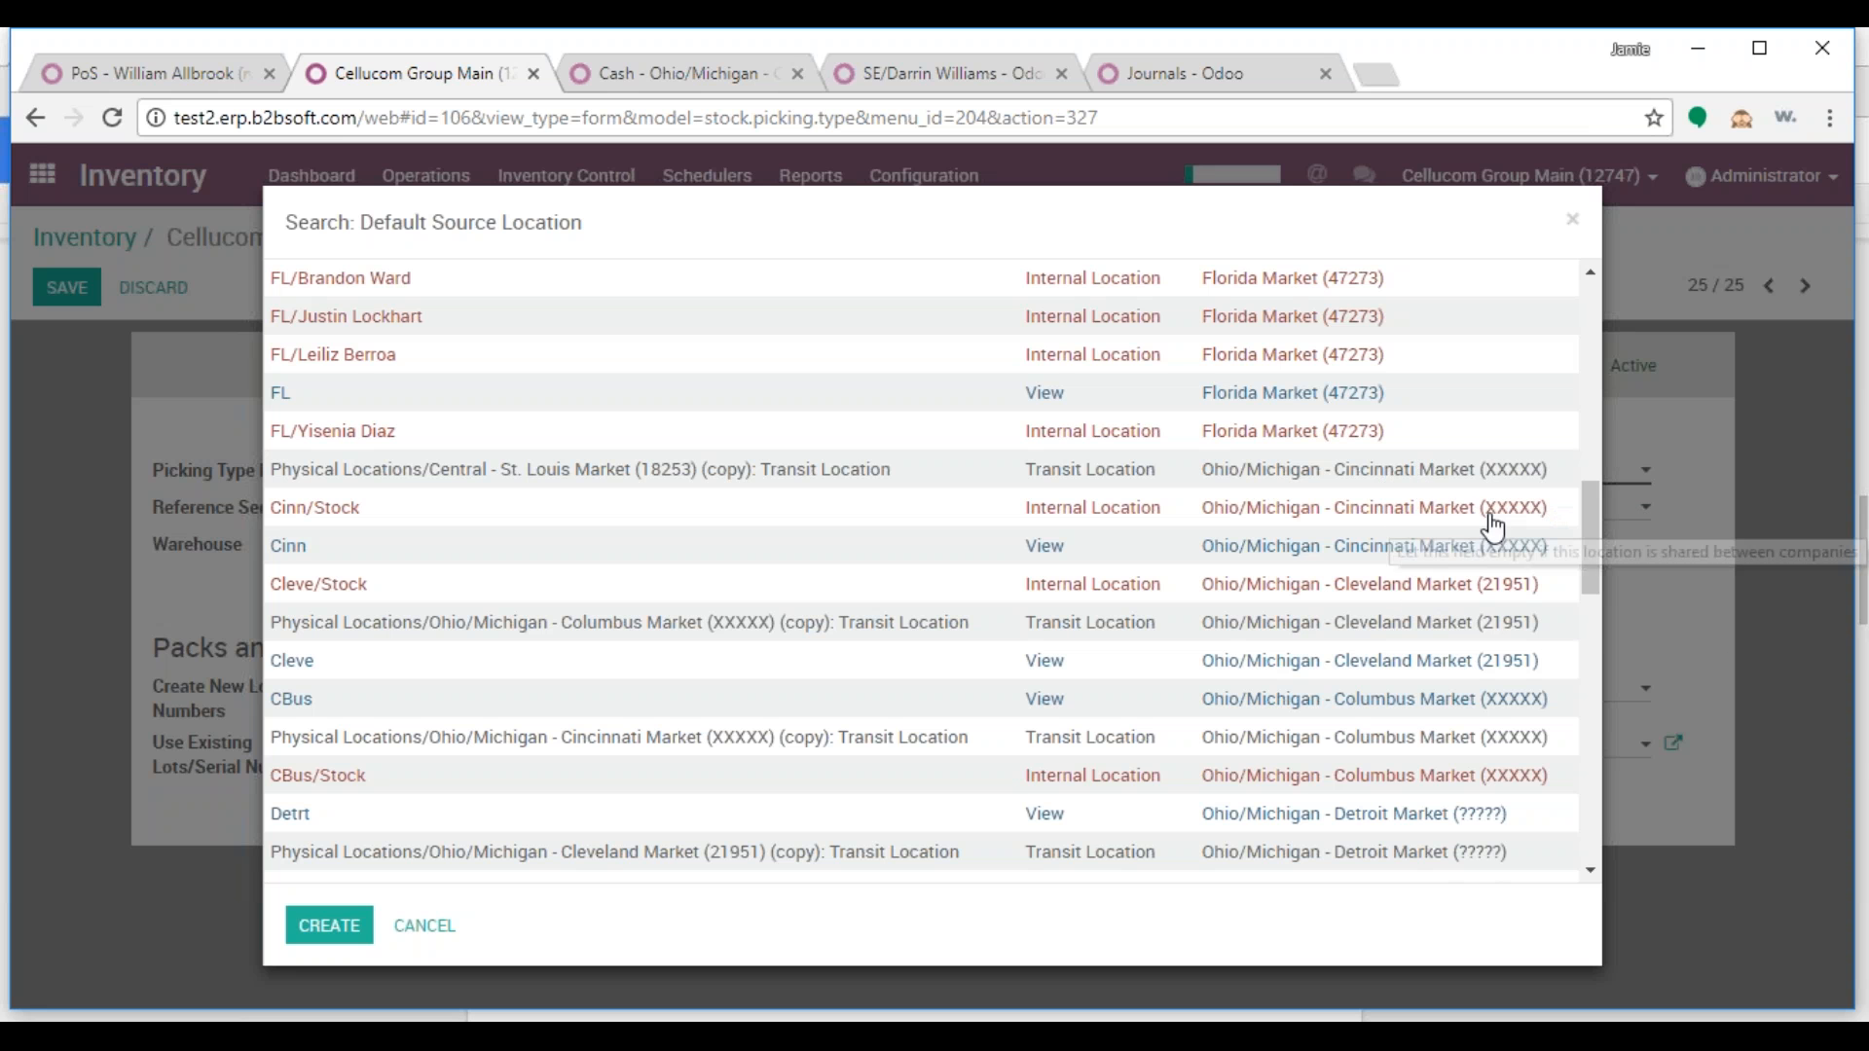
scroll(1465, 701, down, 2)
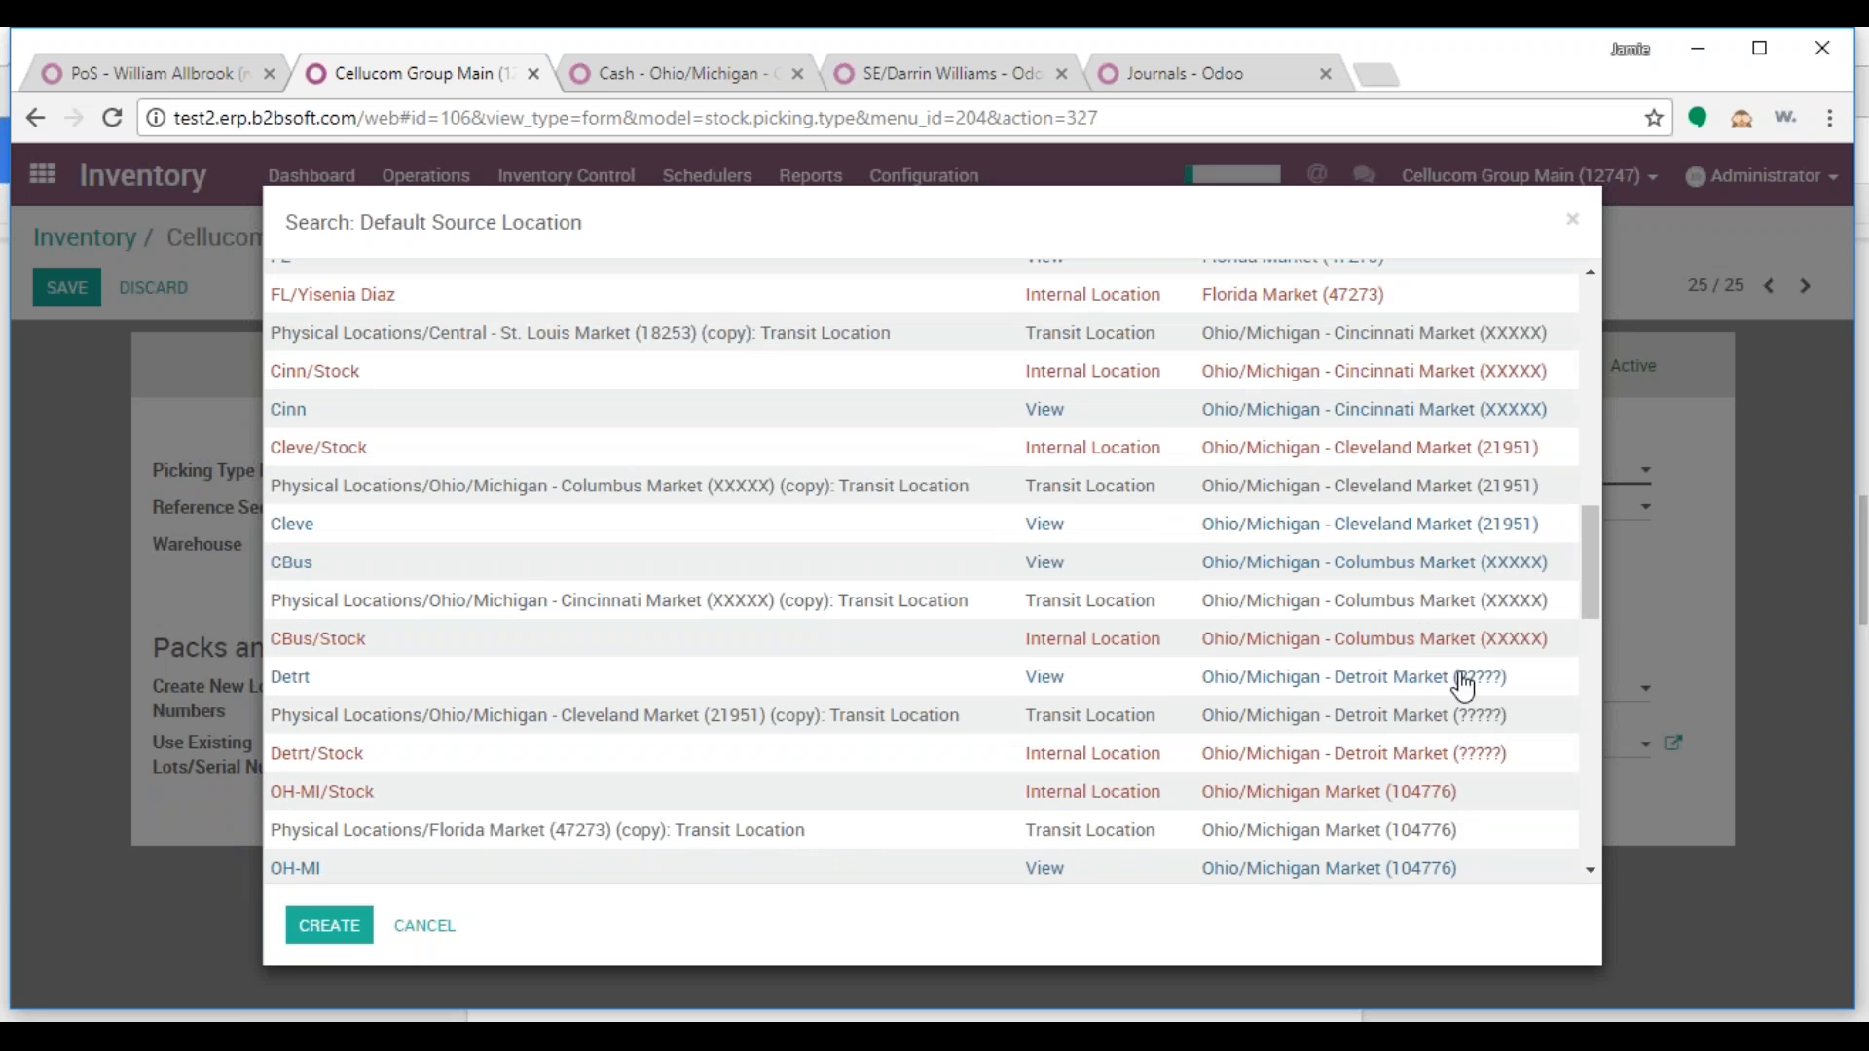
scroll(1465, 689, down, 2)
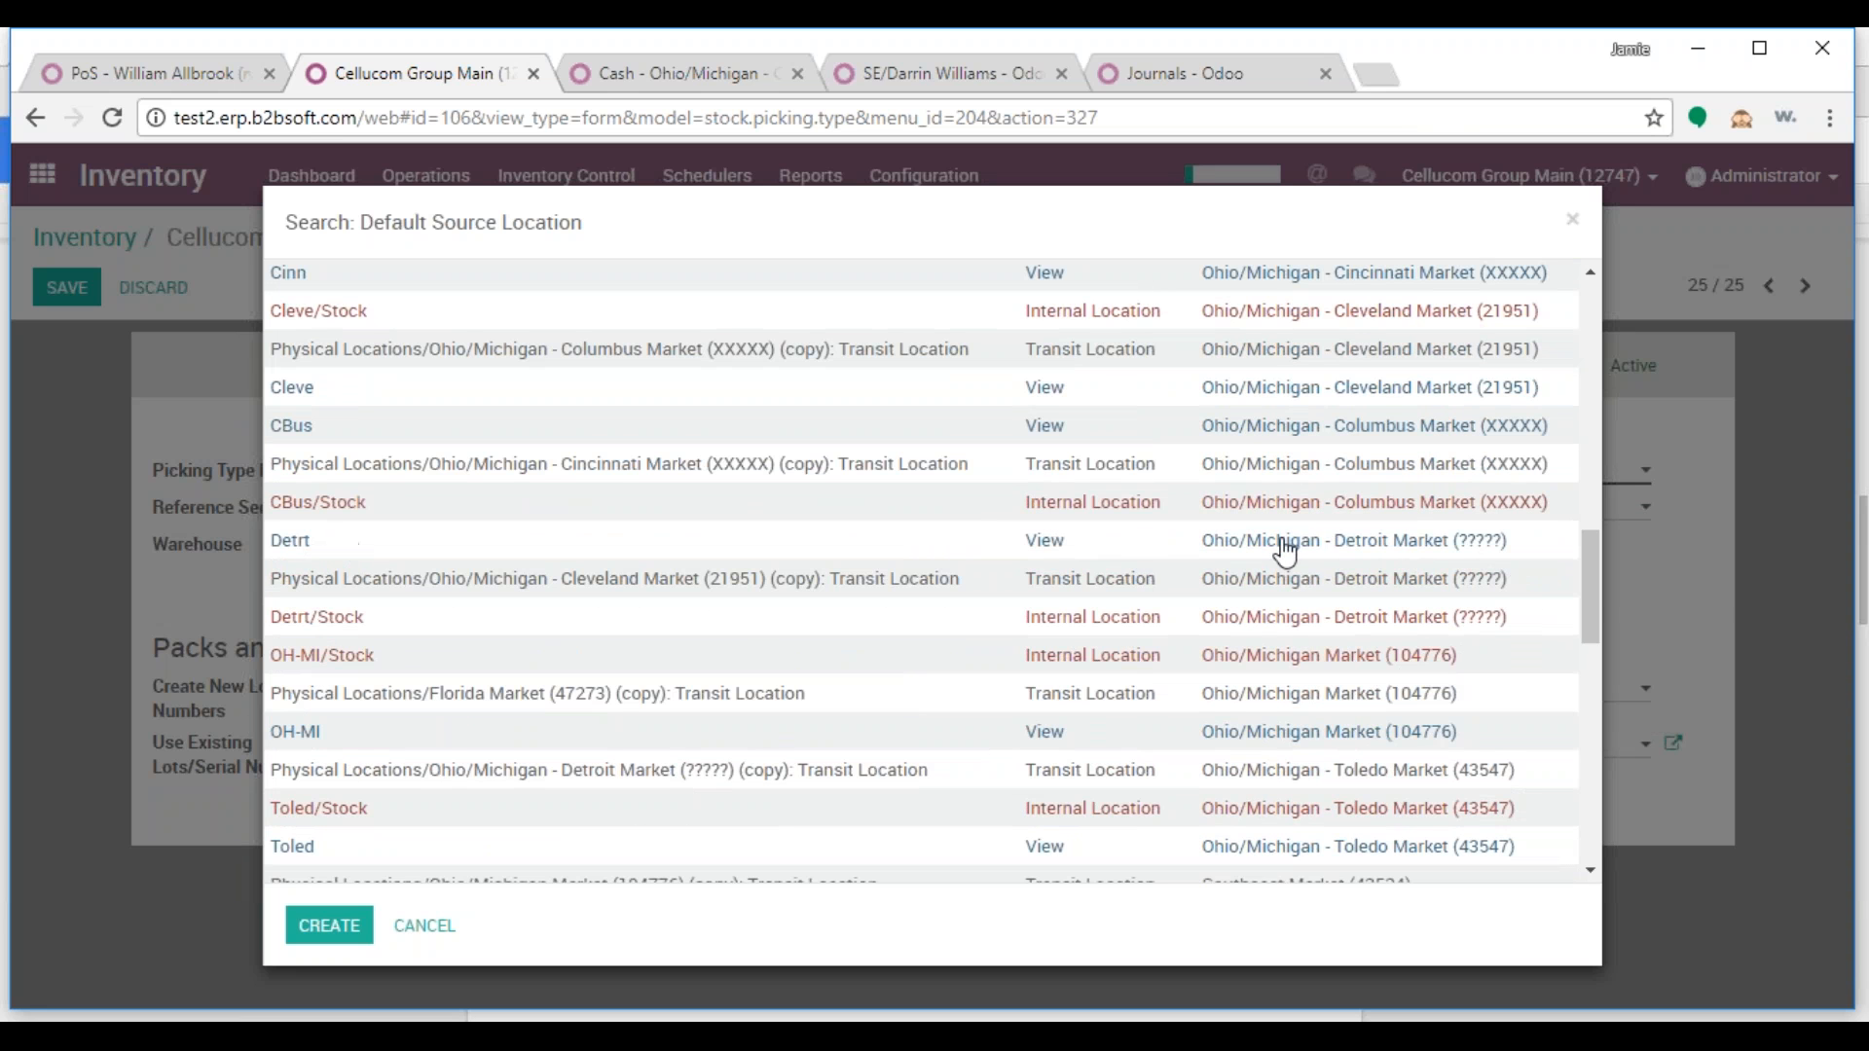
click(292, 628)
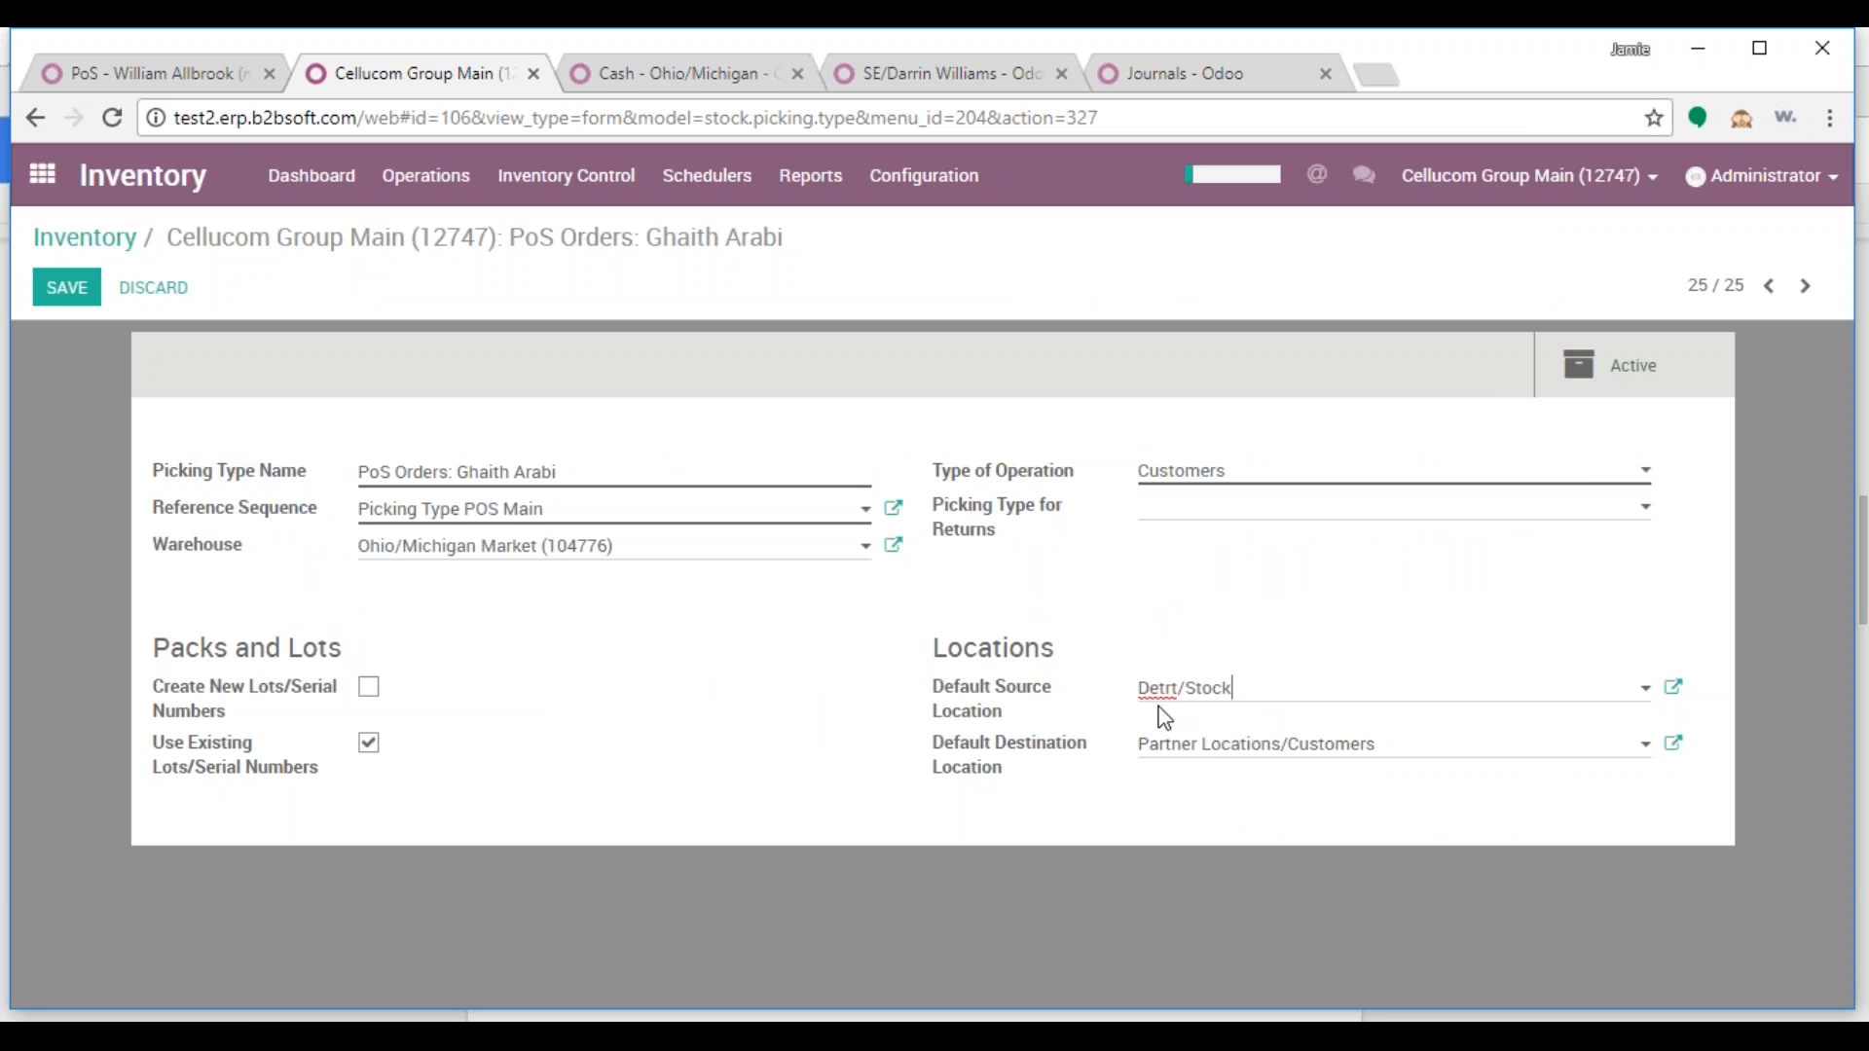
click(34, 300)
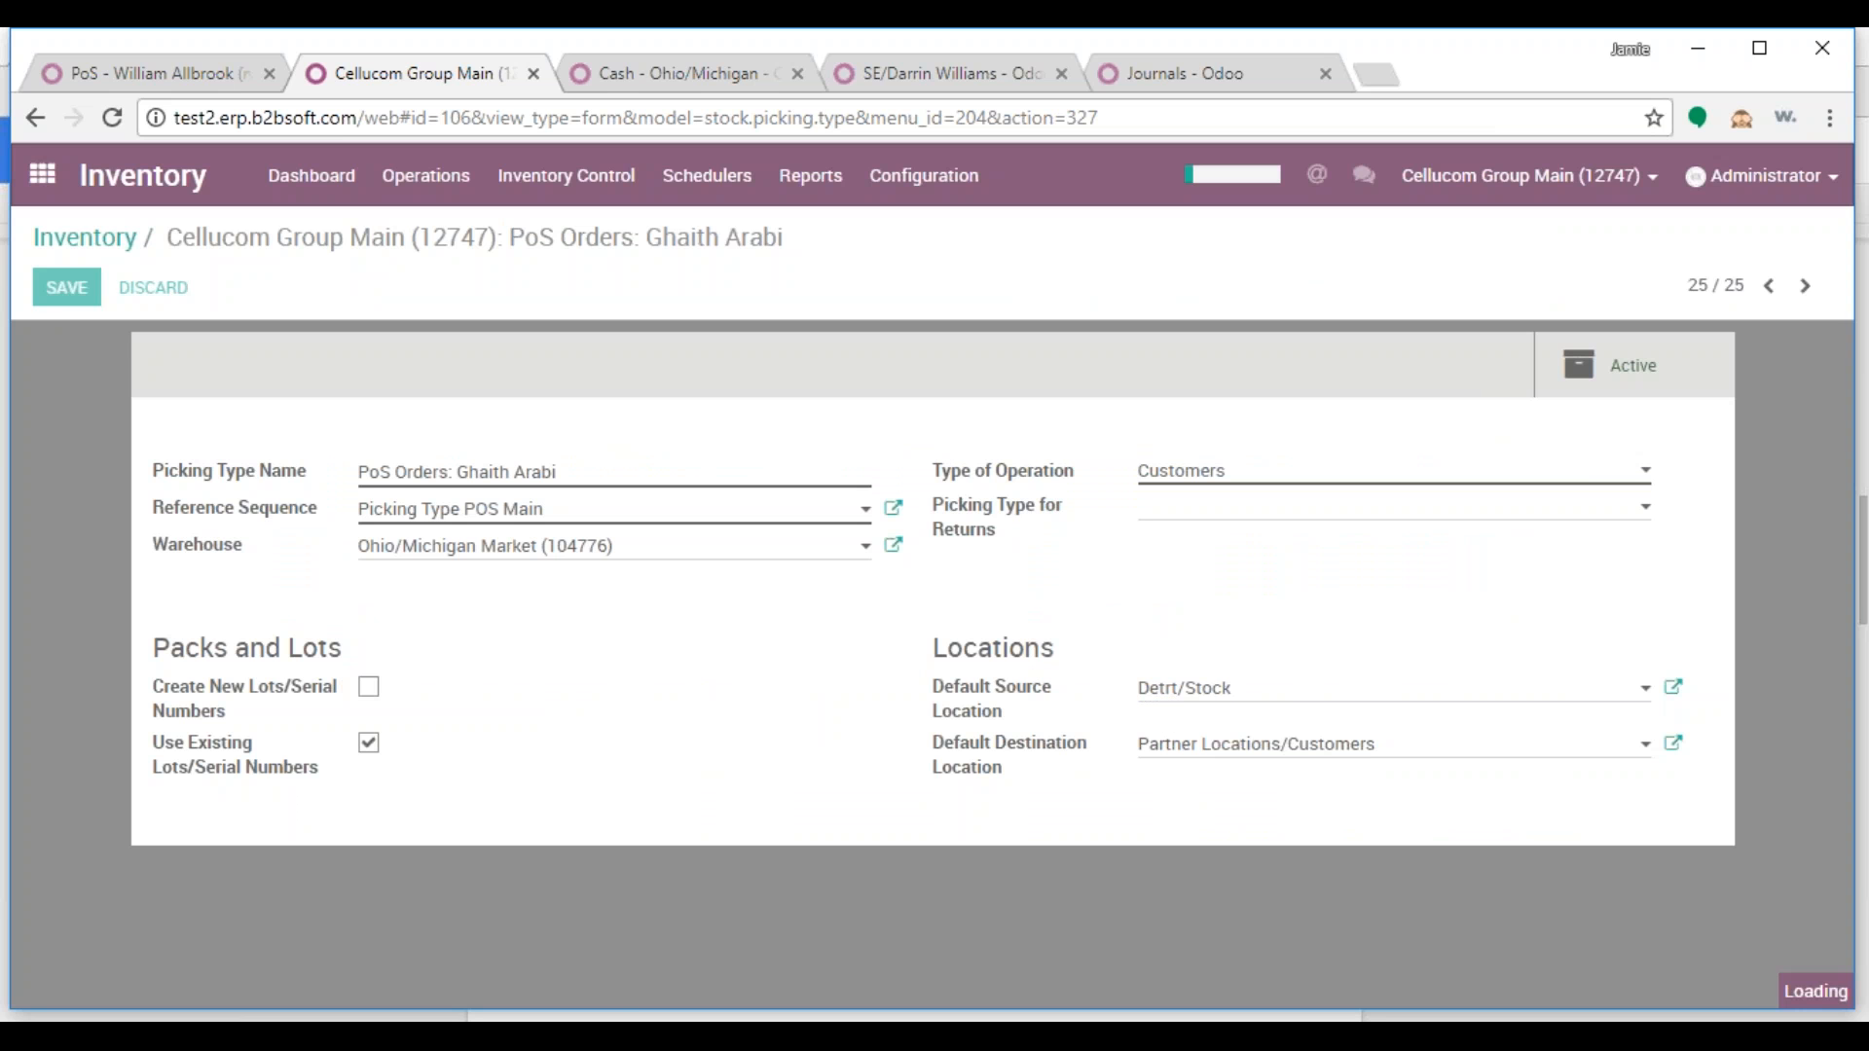
Copy the Picking Type POS Main sequence, rename it for the salesperson, and assign Ohio/Michigan - Detroit Market
click(465, 504)
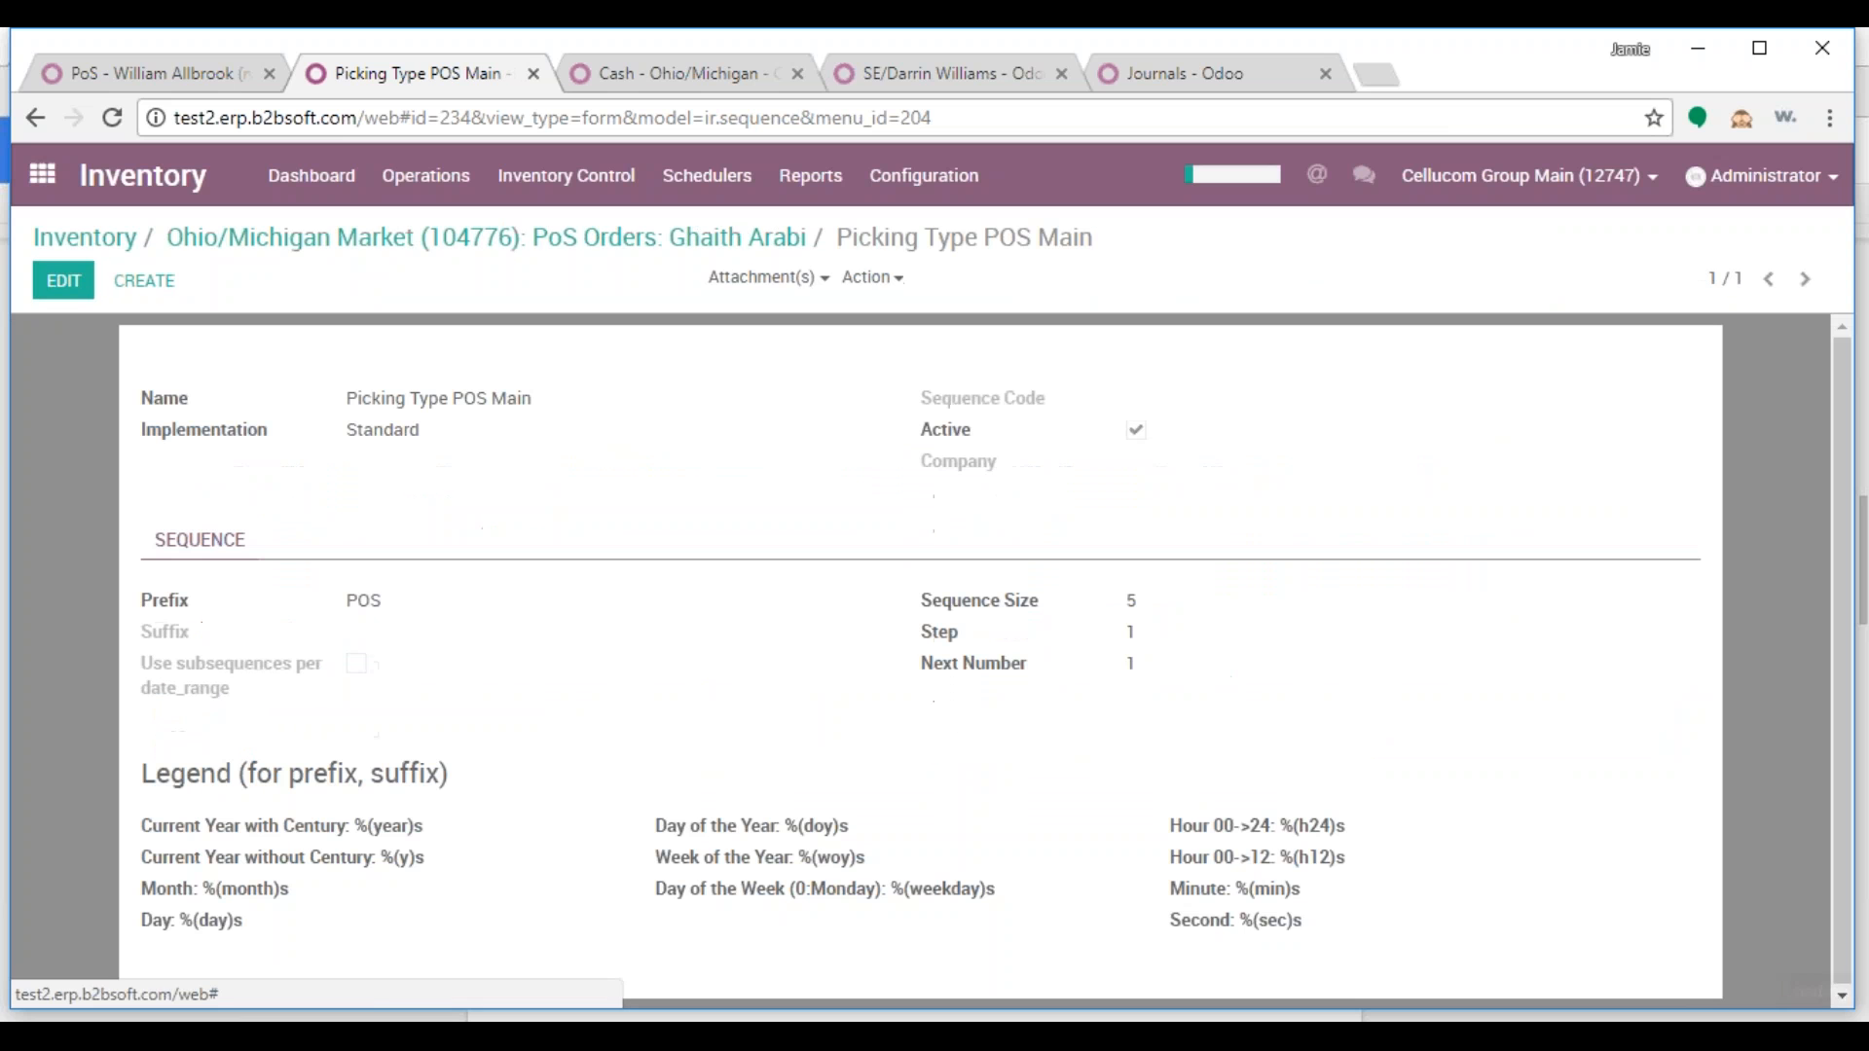
click(874, 278)
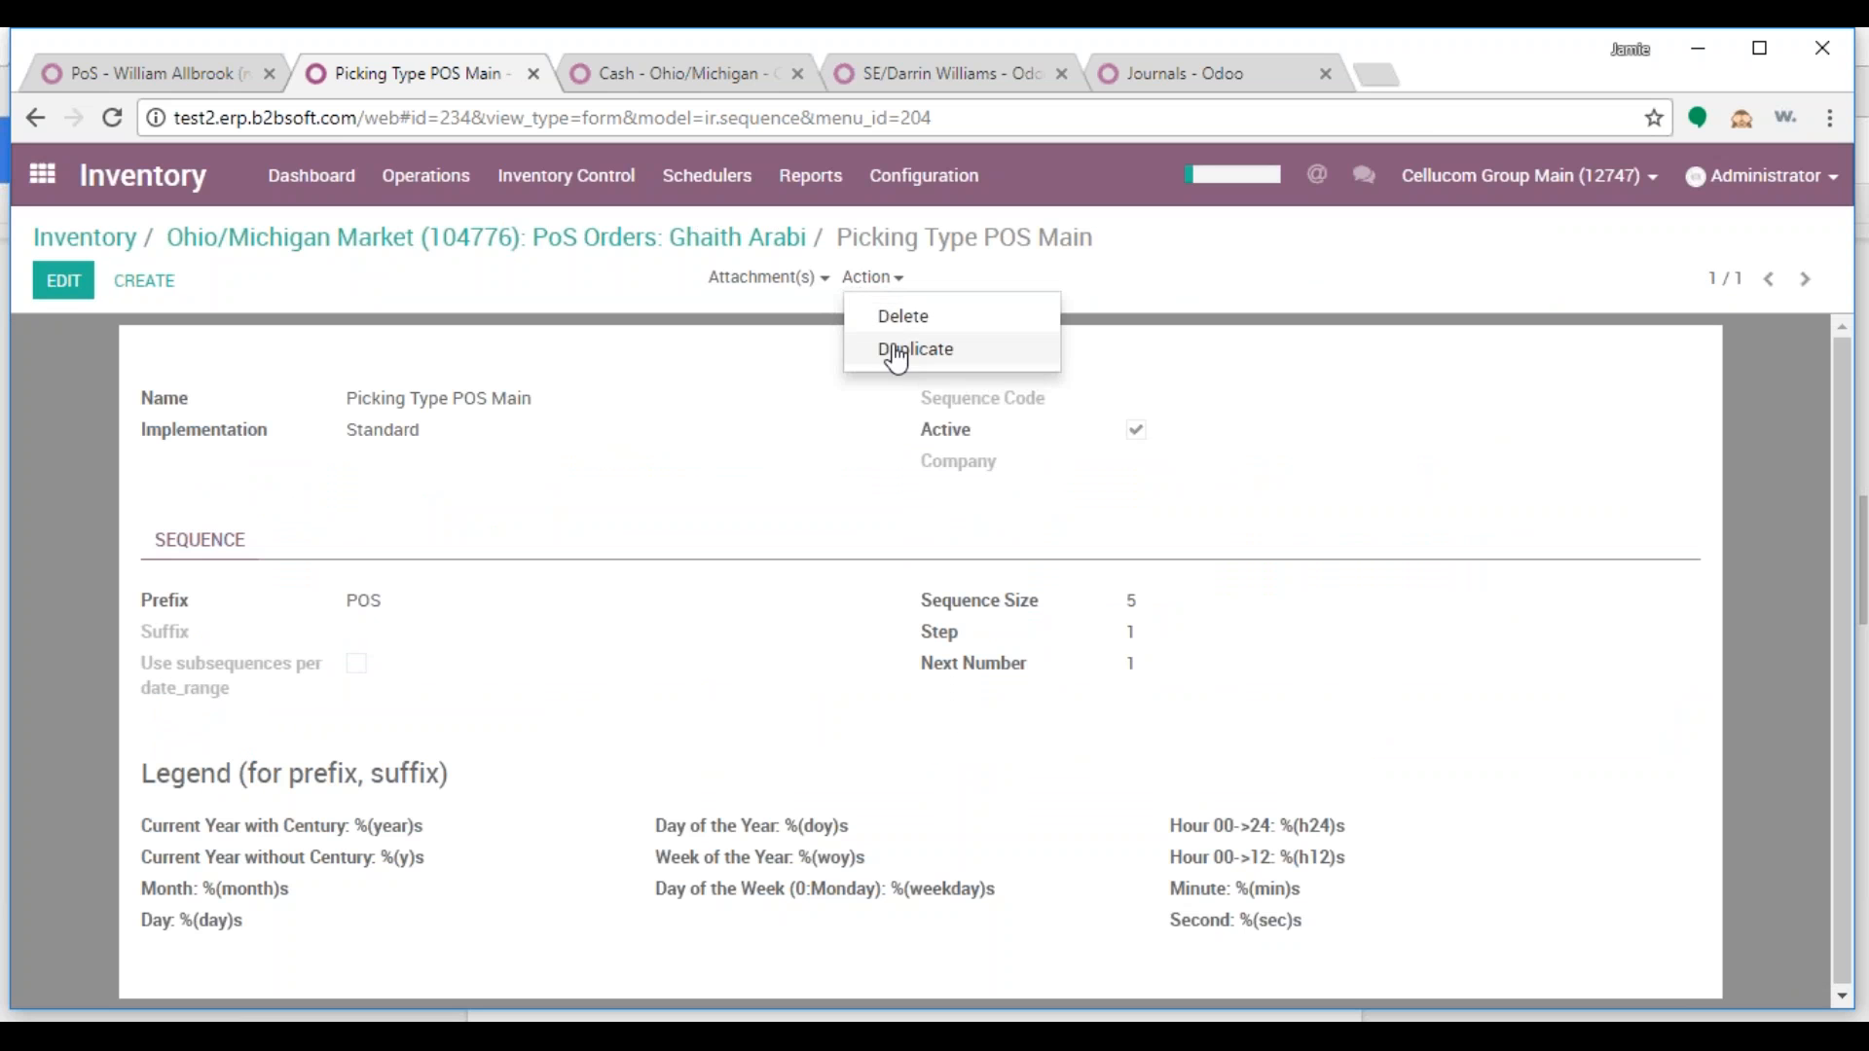
click(891, 351)
drag(533, 400, 499, 400)
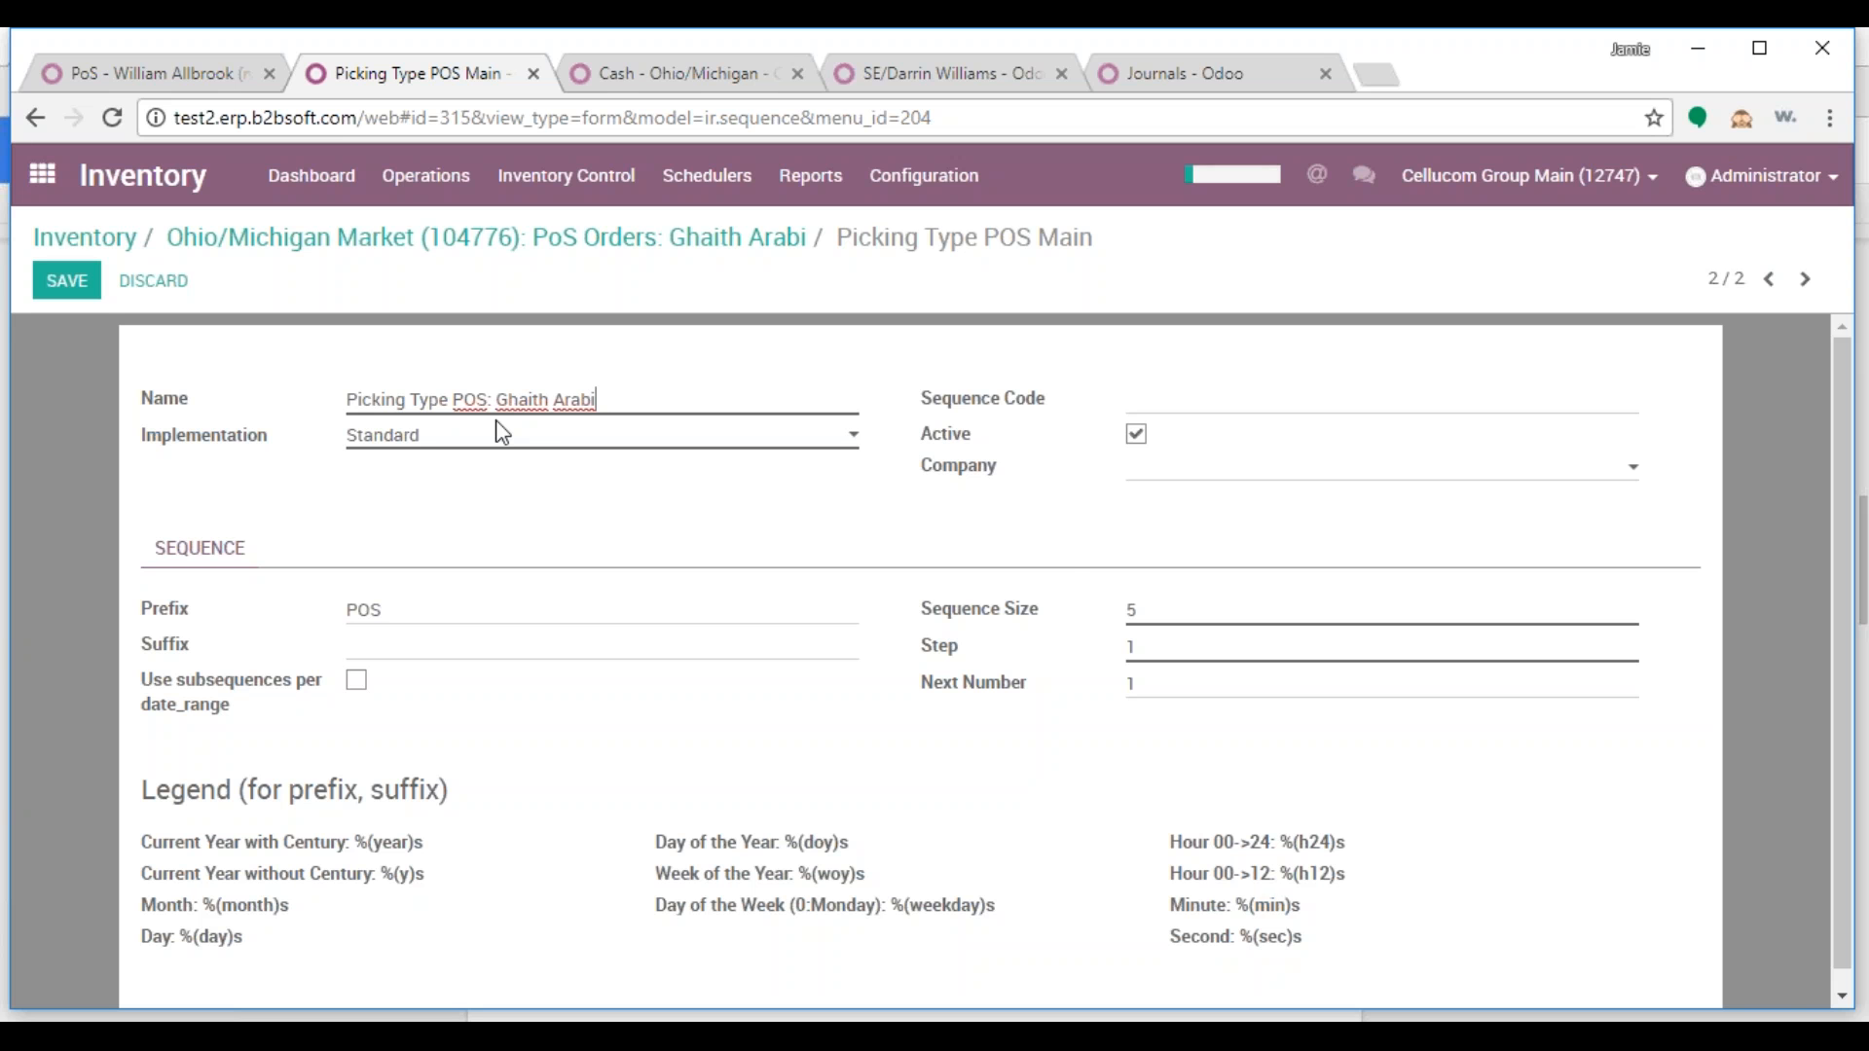
click(1170, 471)
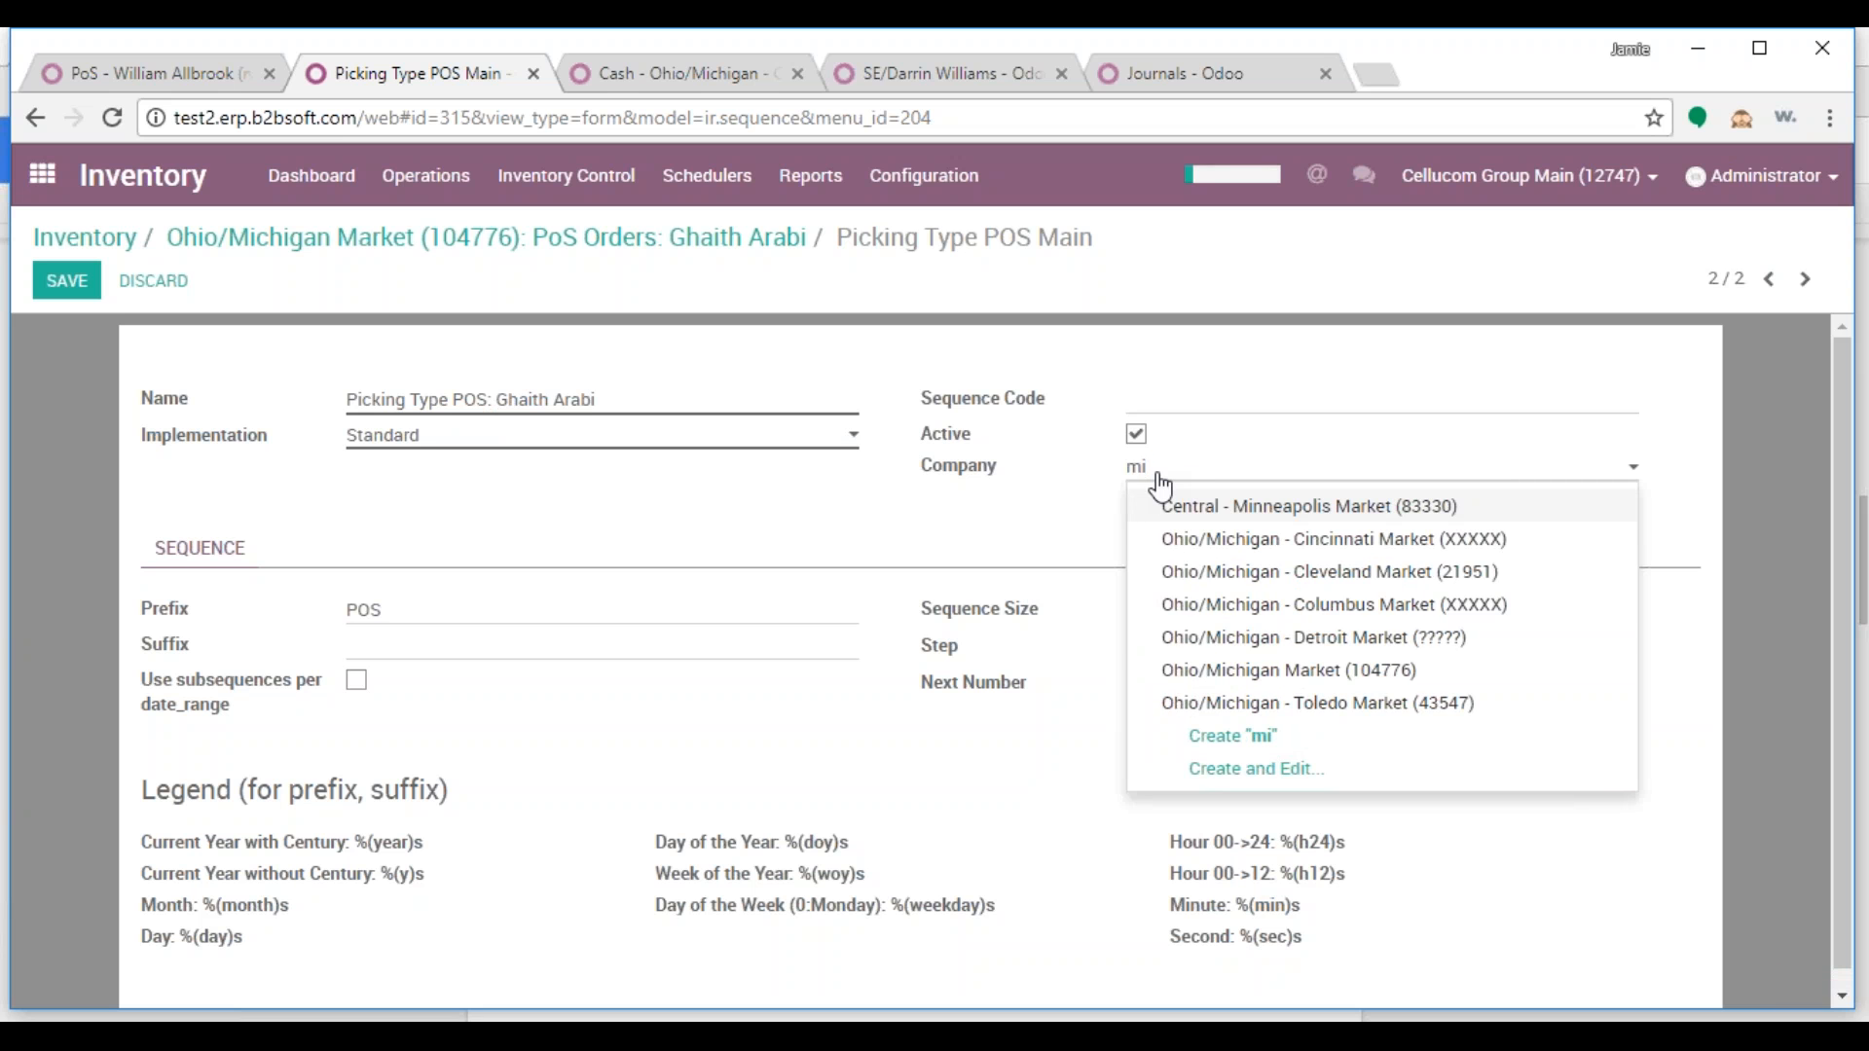
click(1352, 640)
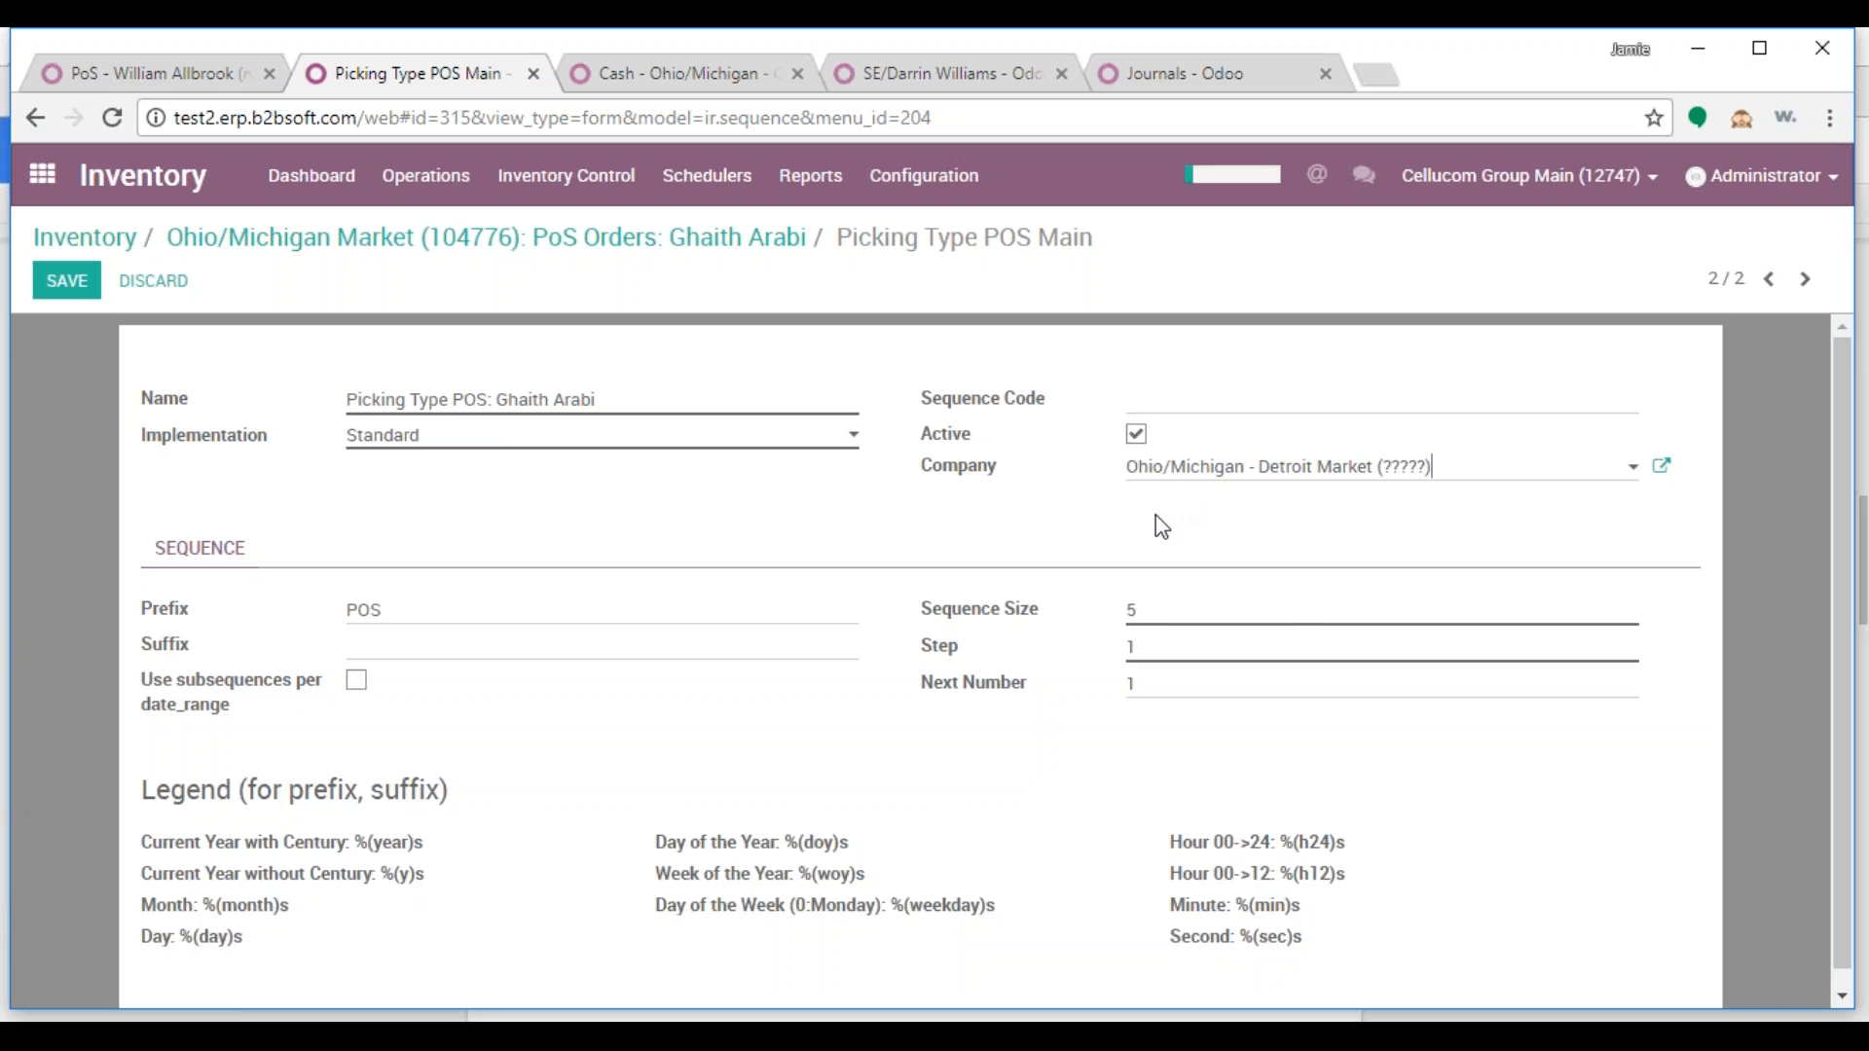
click(68, 284)
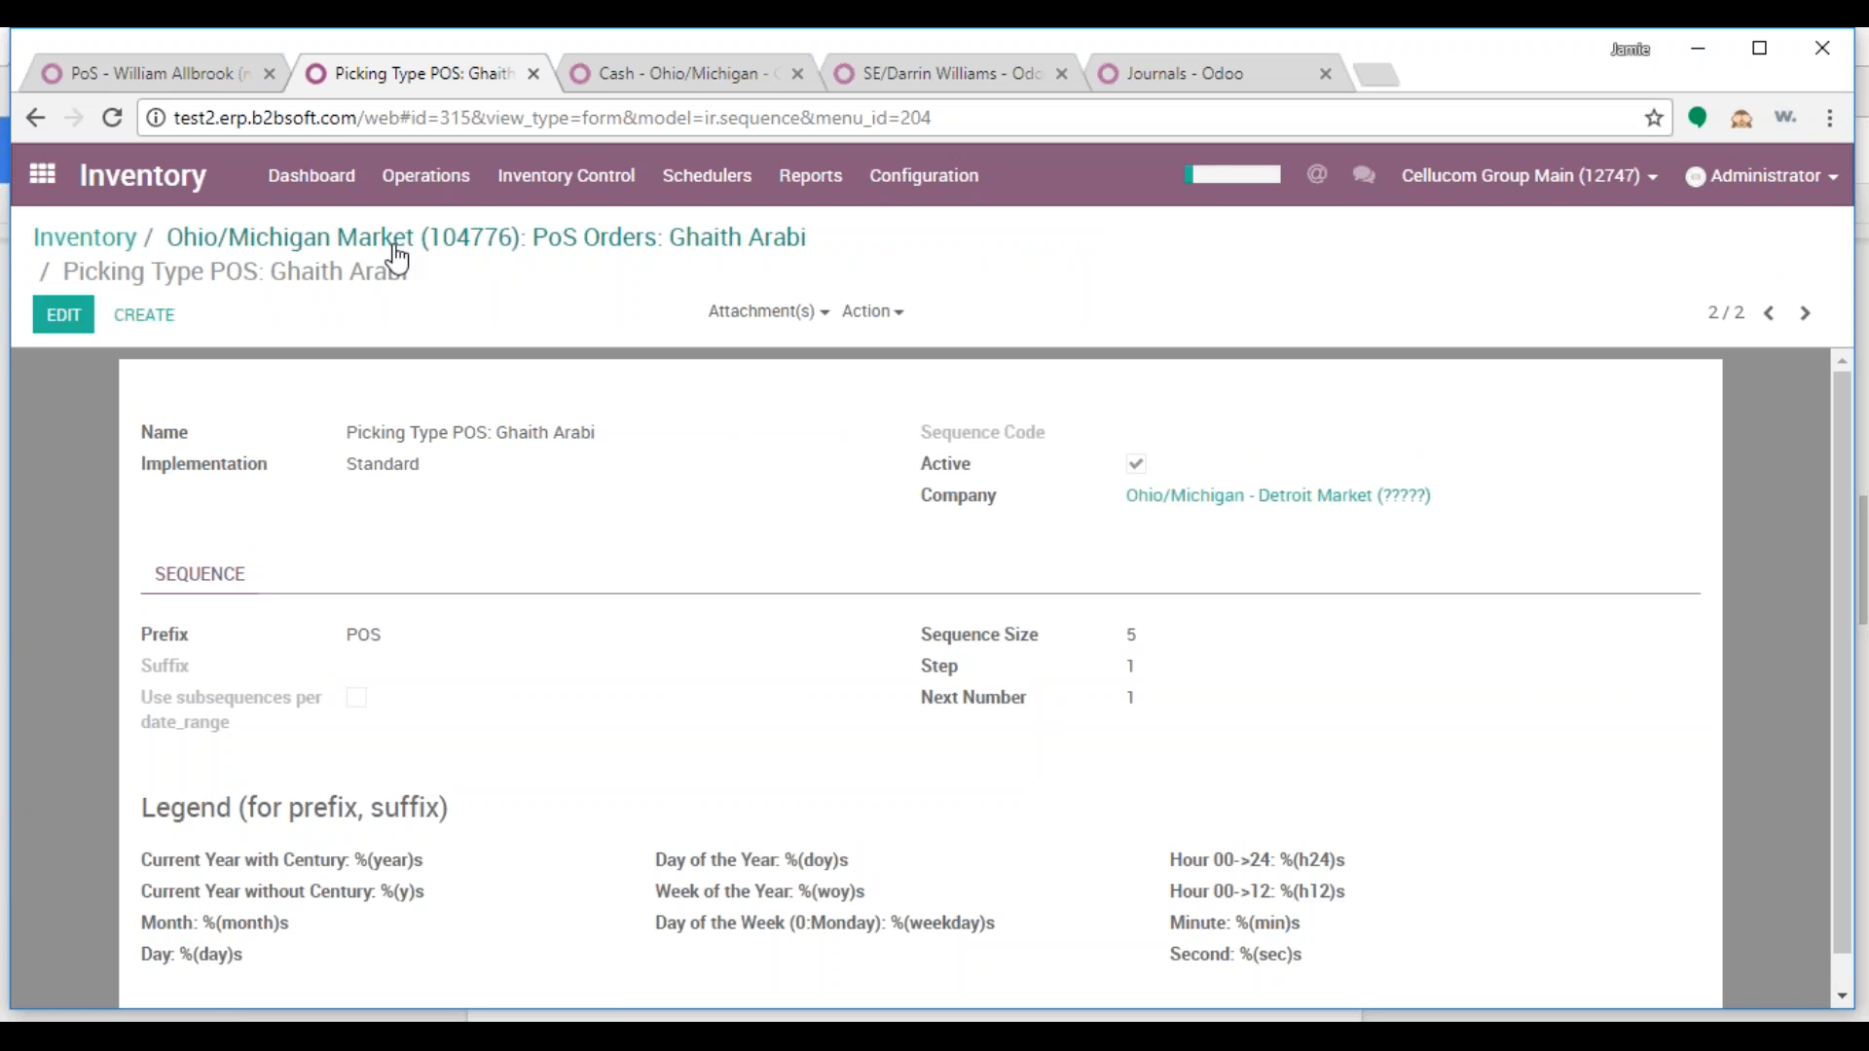
click(496, 243)
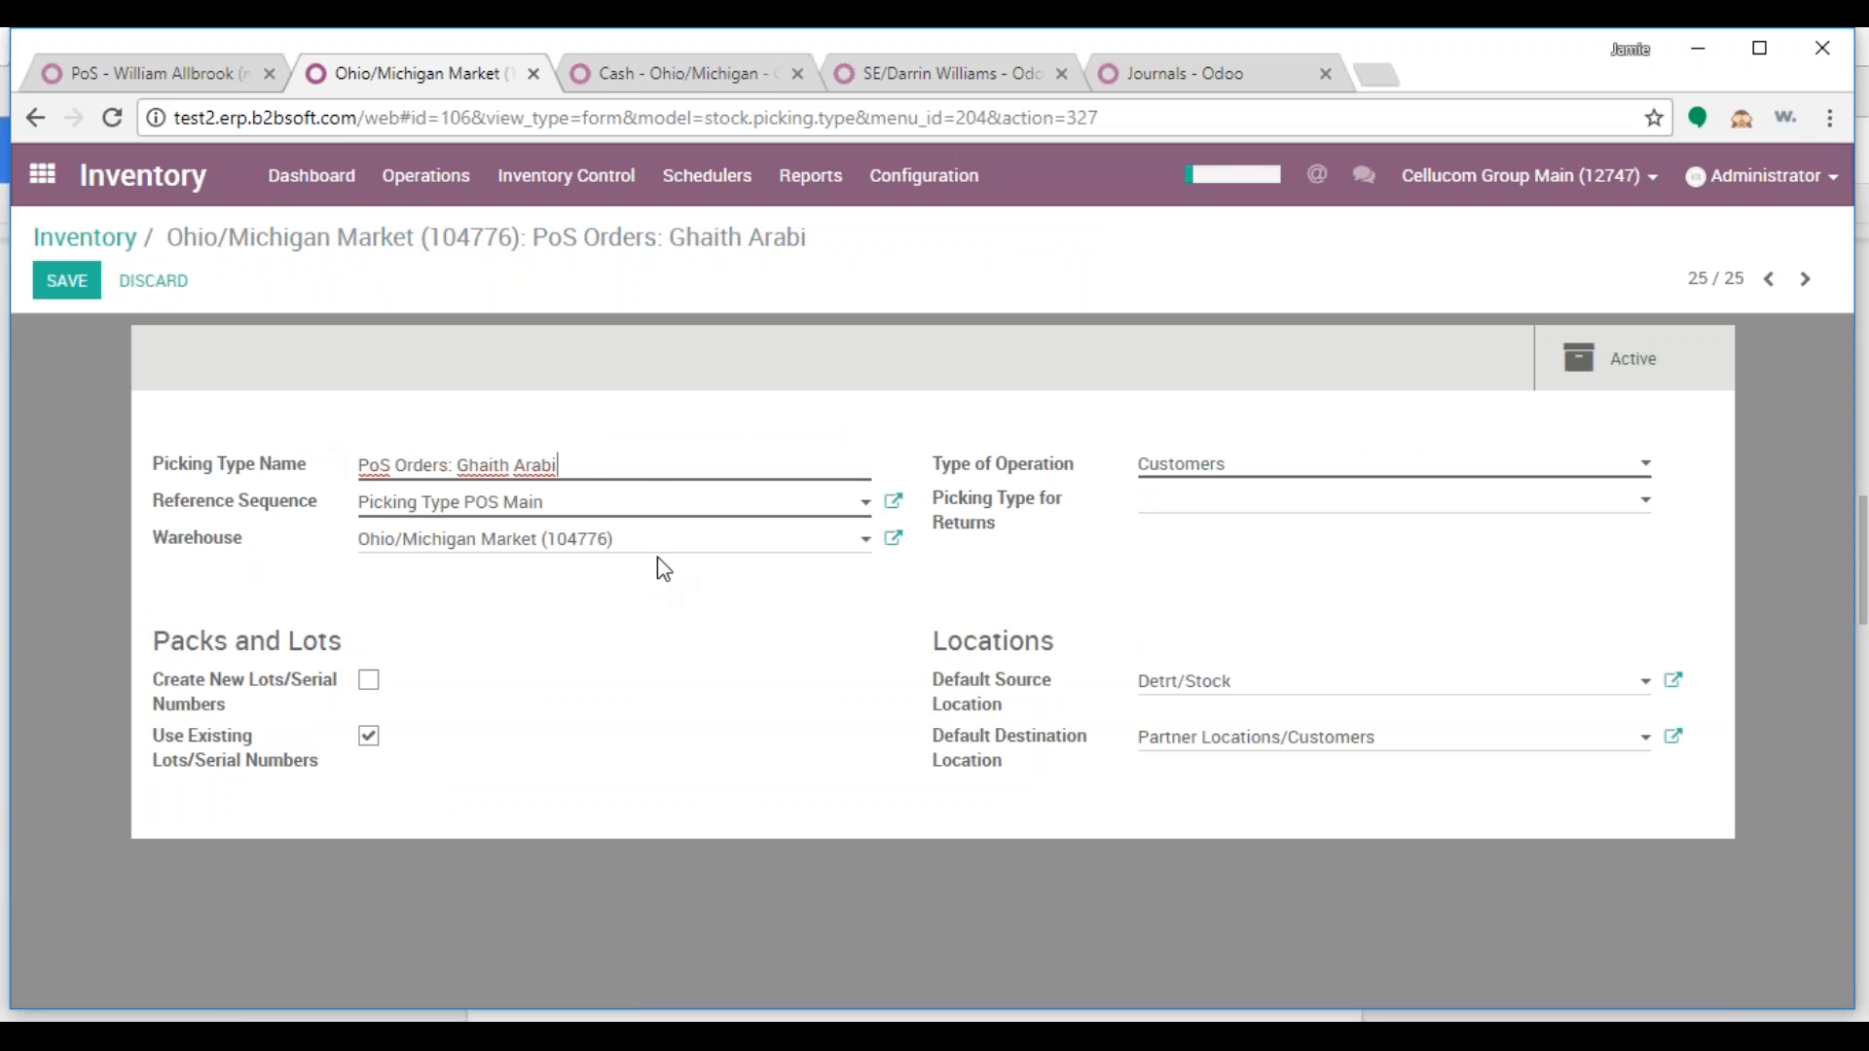
Change the picking type's warehouse to Ohio/Michigan - Detroit Market and save it
drag(657, 560, 360, 552)
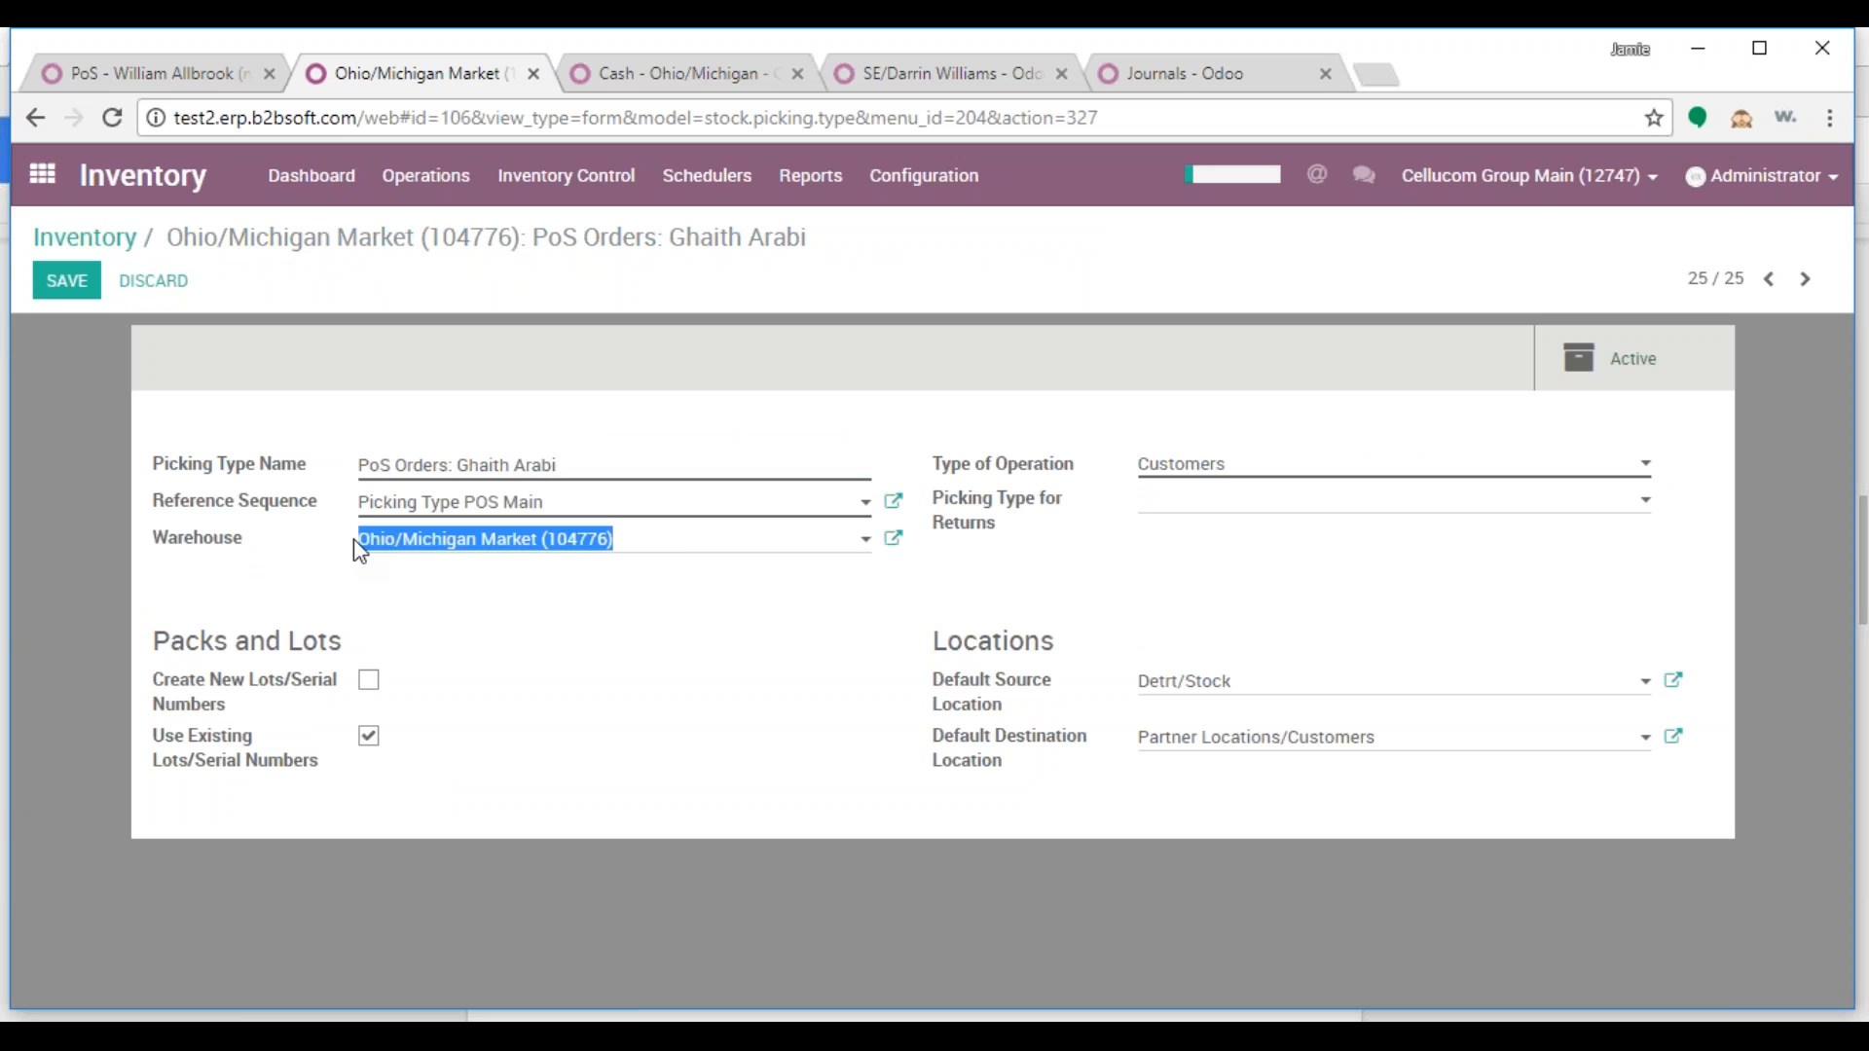
text(detroit)
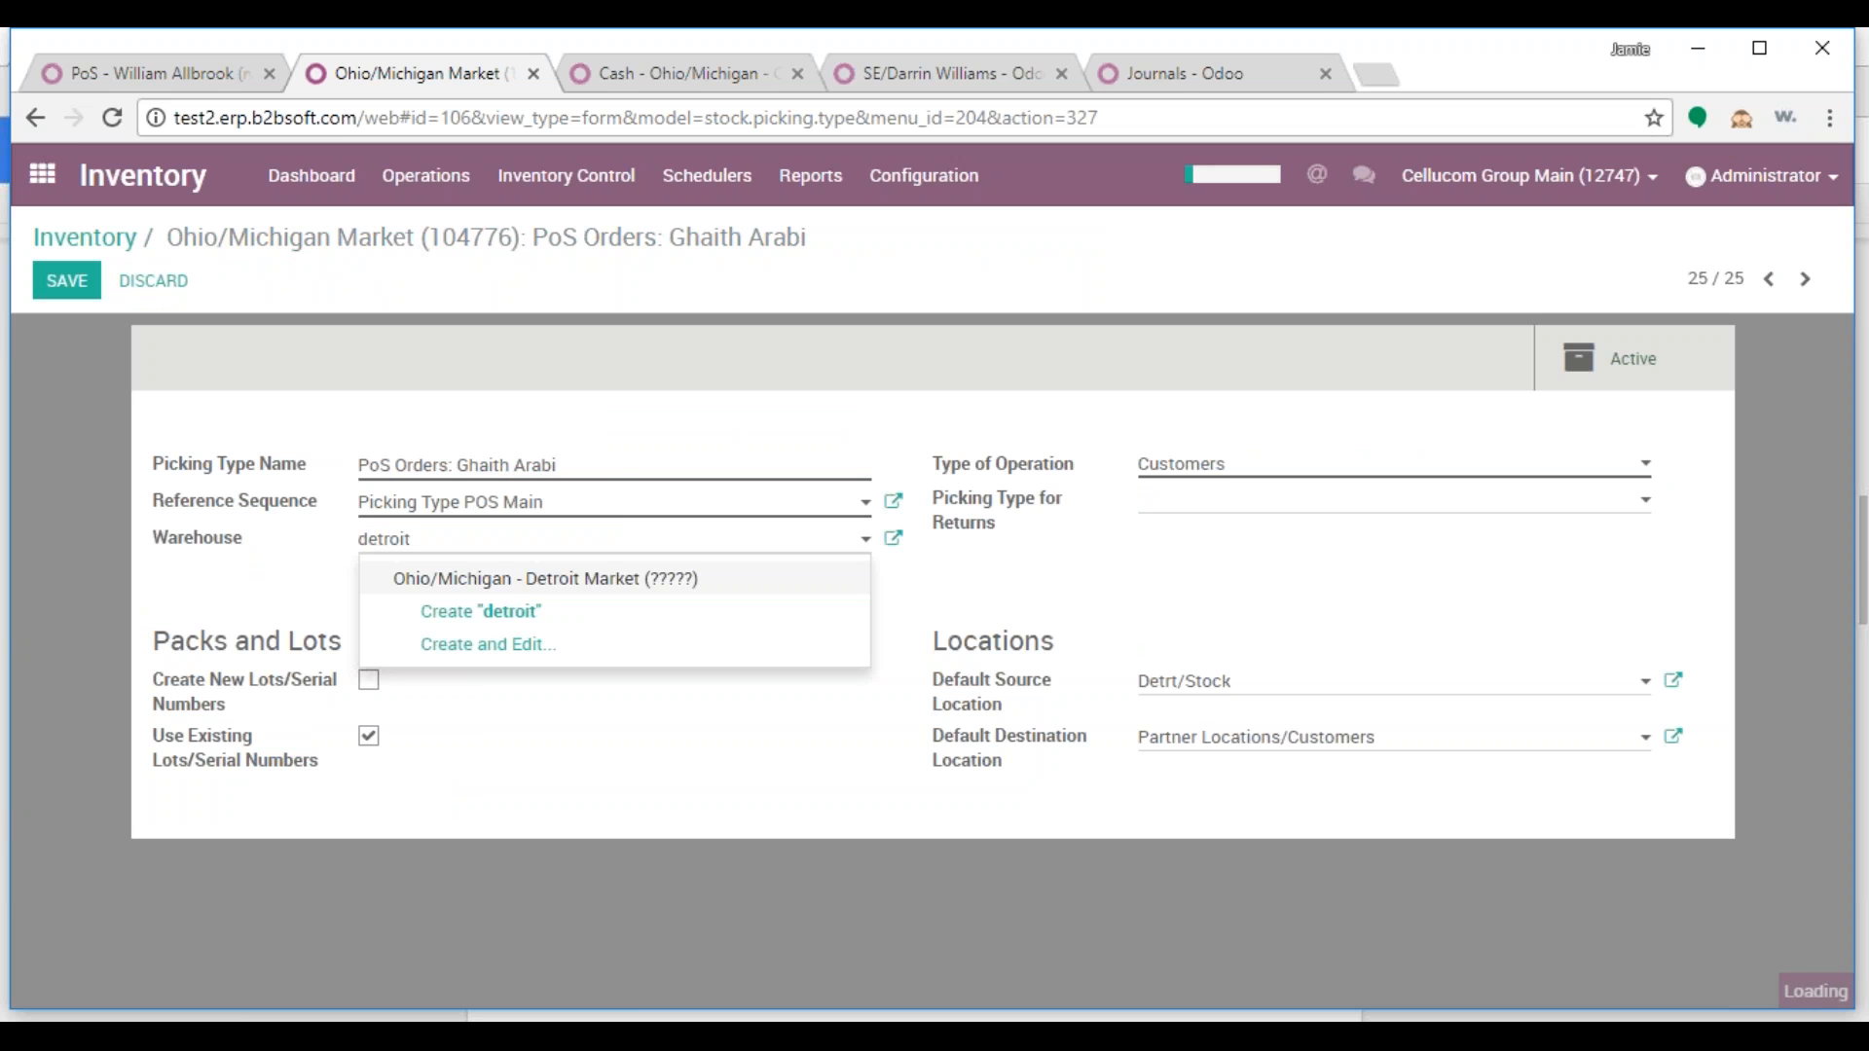
key(Return)
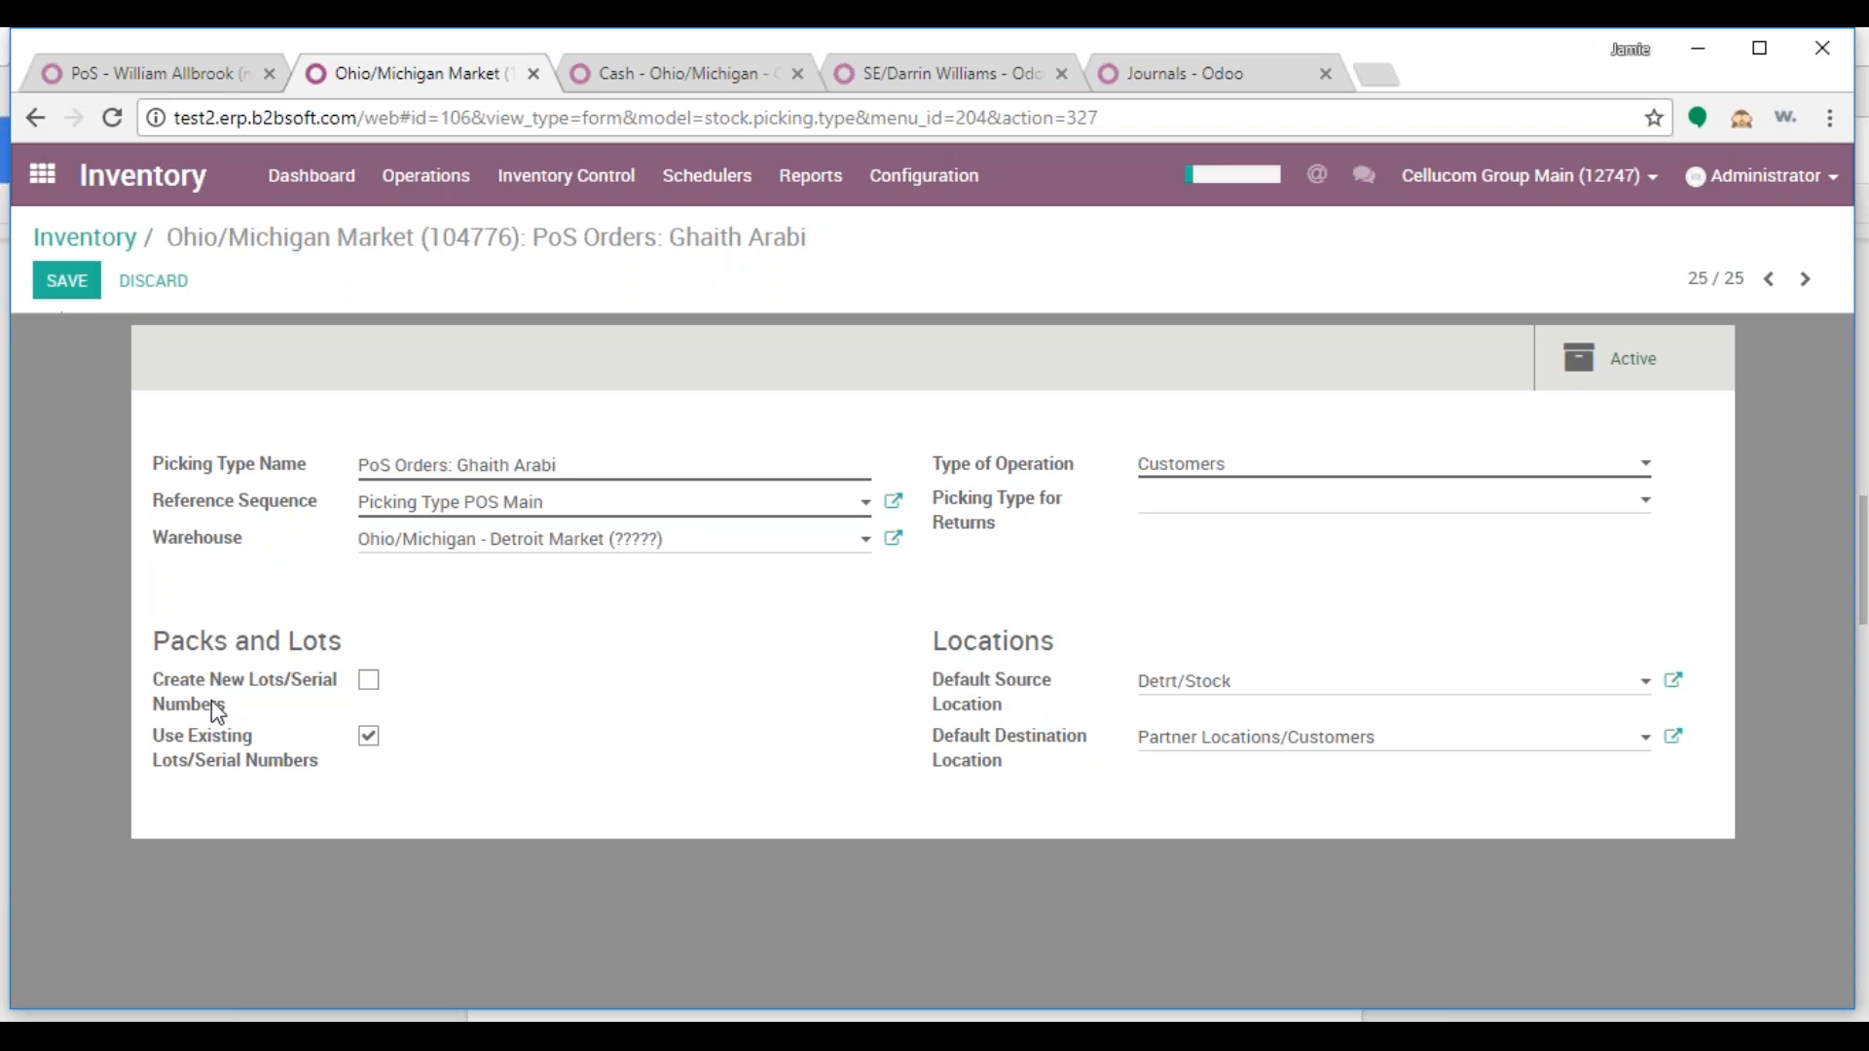
drag(241, 707, 159, 686)
click(340, 593)
click(66, 281)
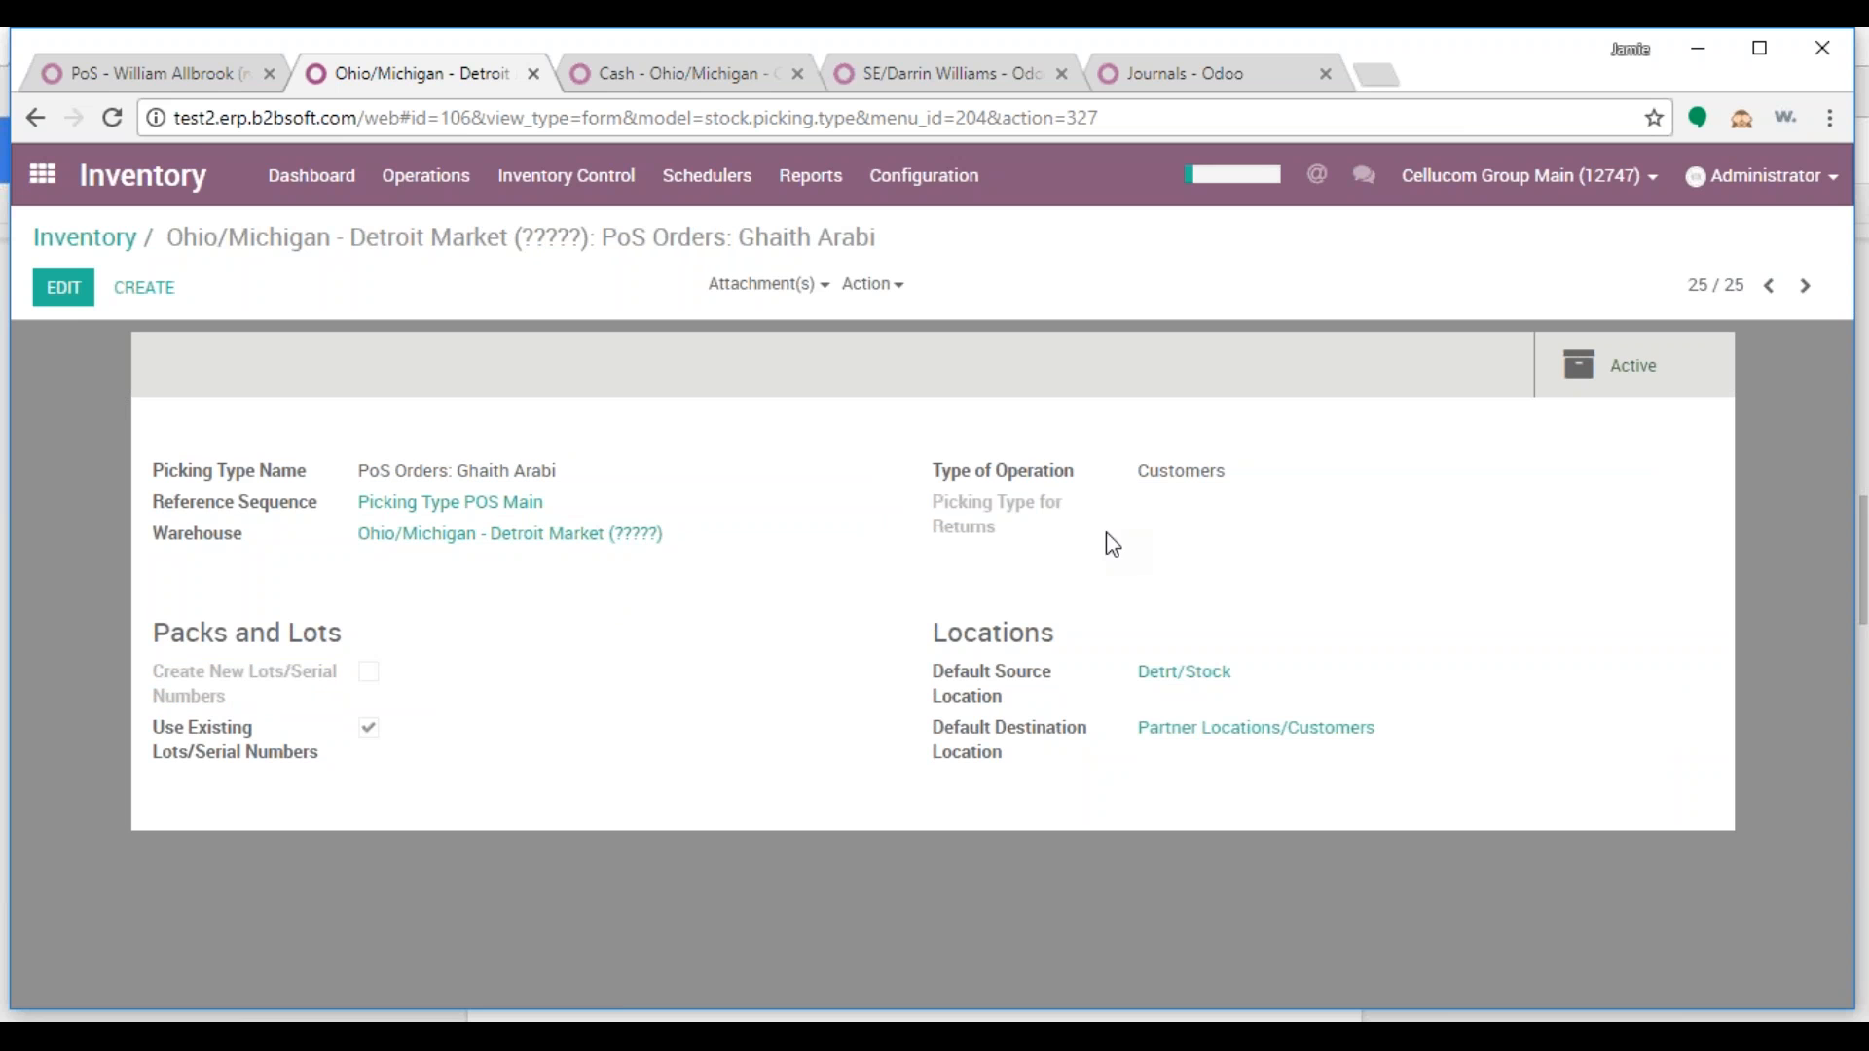
Go to the Point of Sale dashboard from the apps menu in the first tab
click(148, 74)
click(42, 175)
click(998, 540)
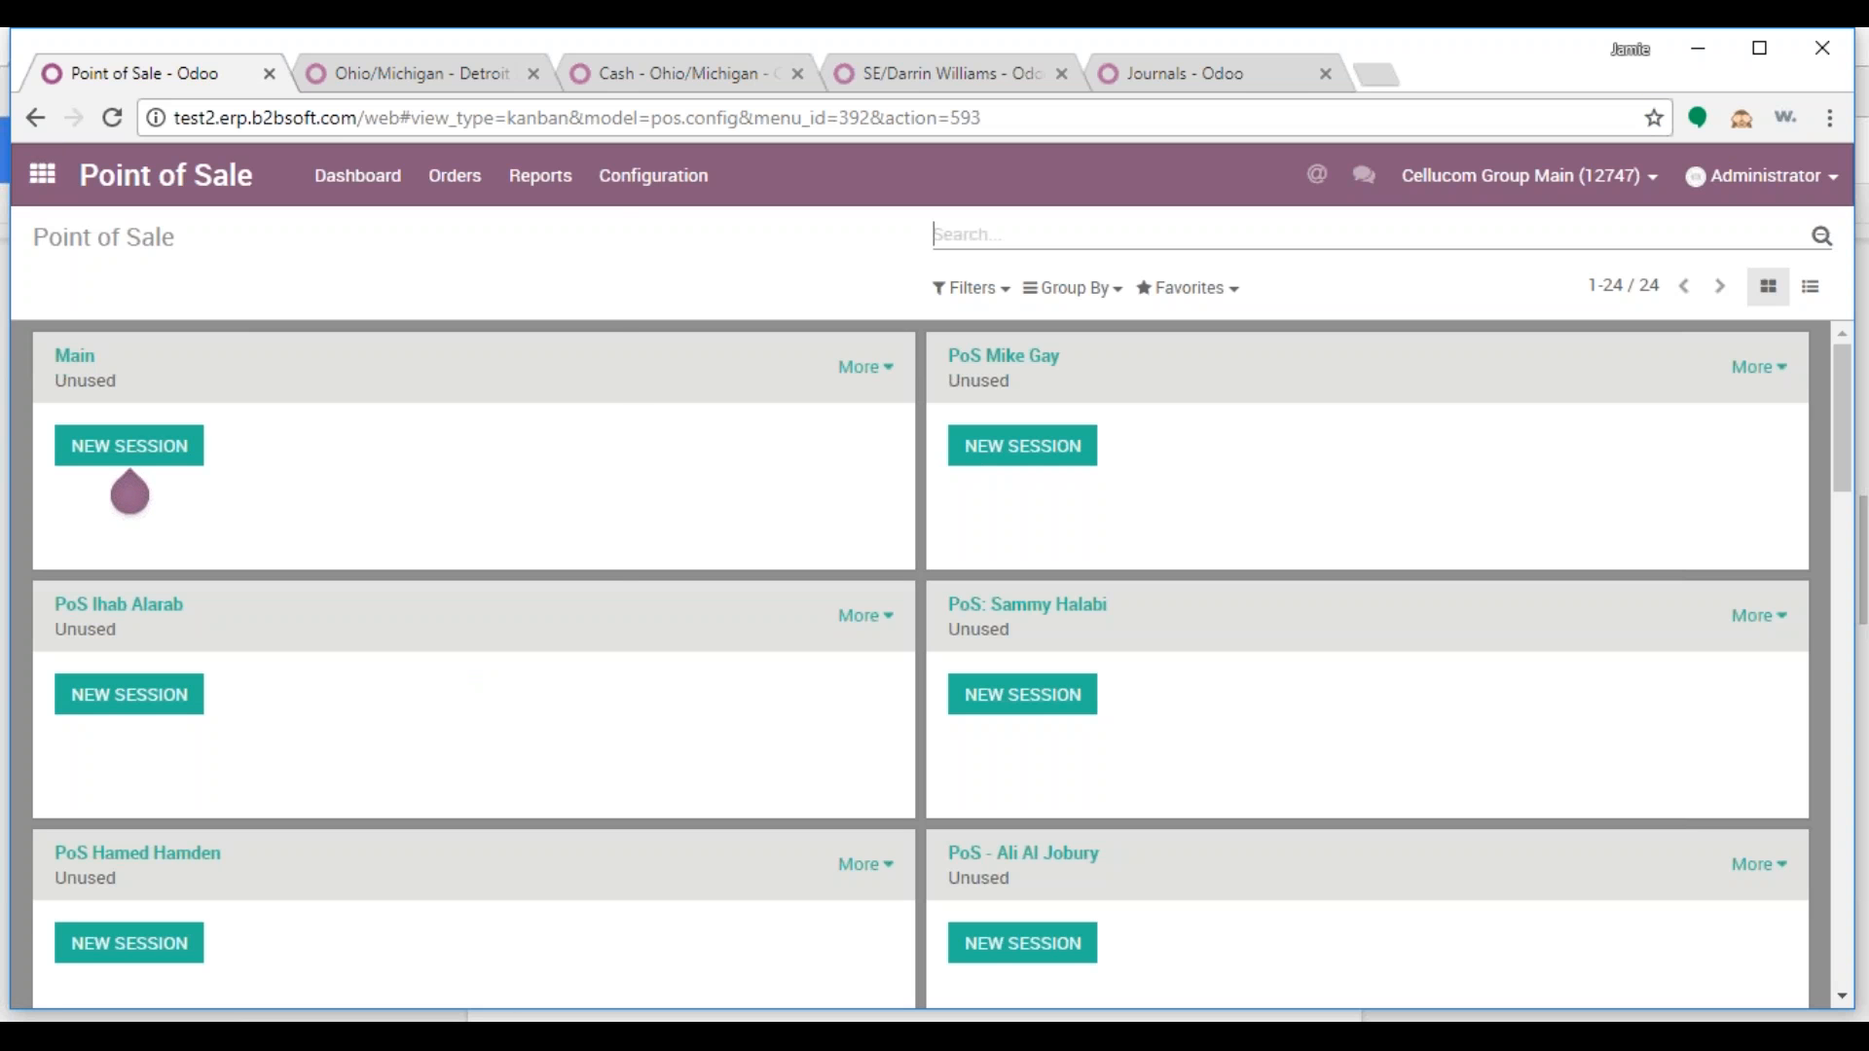
Start a new point of sale named 'PoS - ' plus the salesperson's name, with Detroit Market PoS Orders picking type
click(1809, 287)
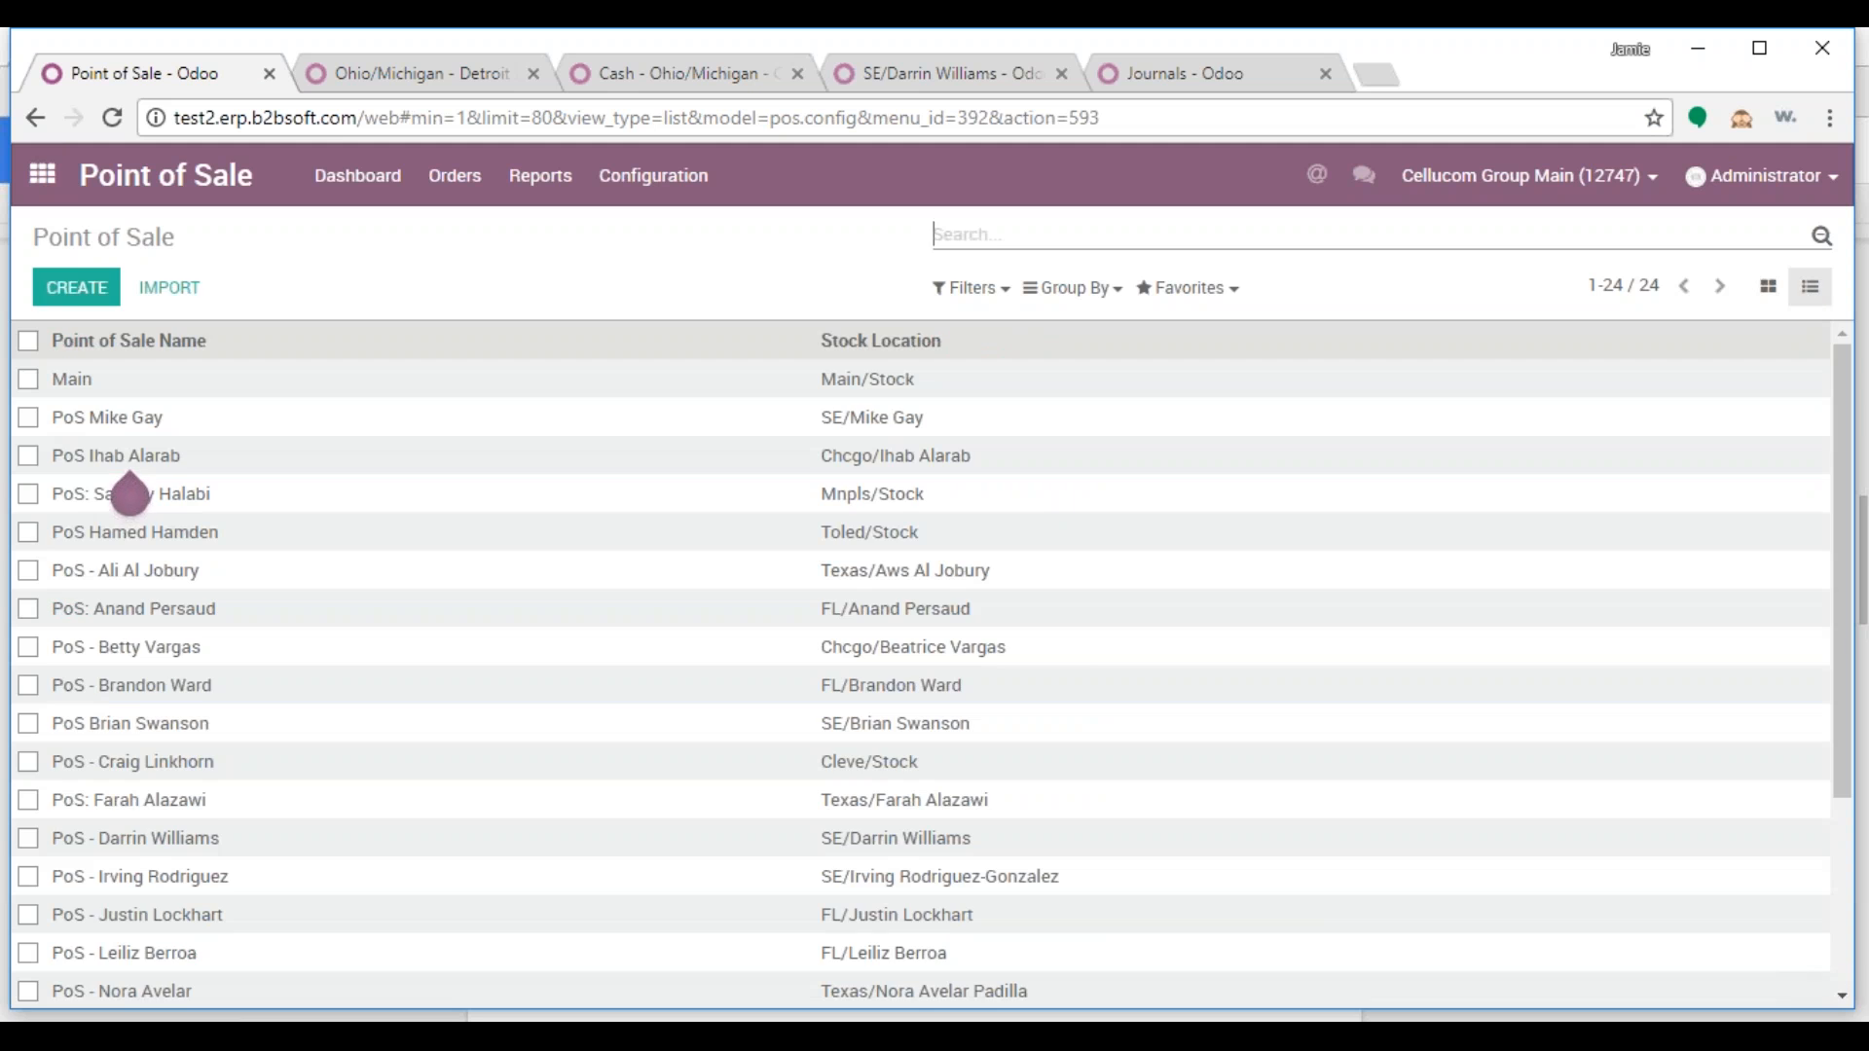
click(103, 301)
text(PoS - )
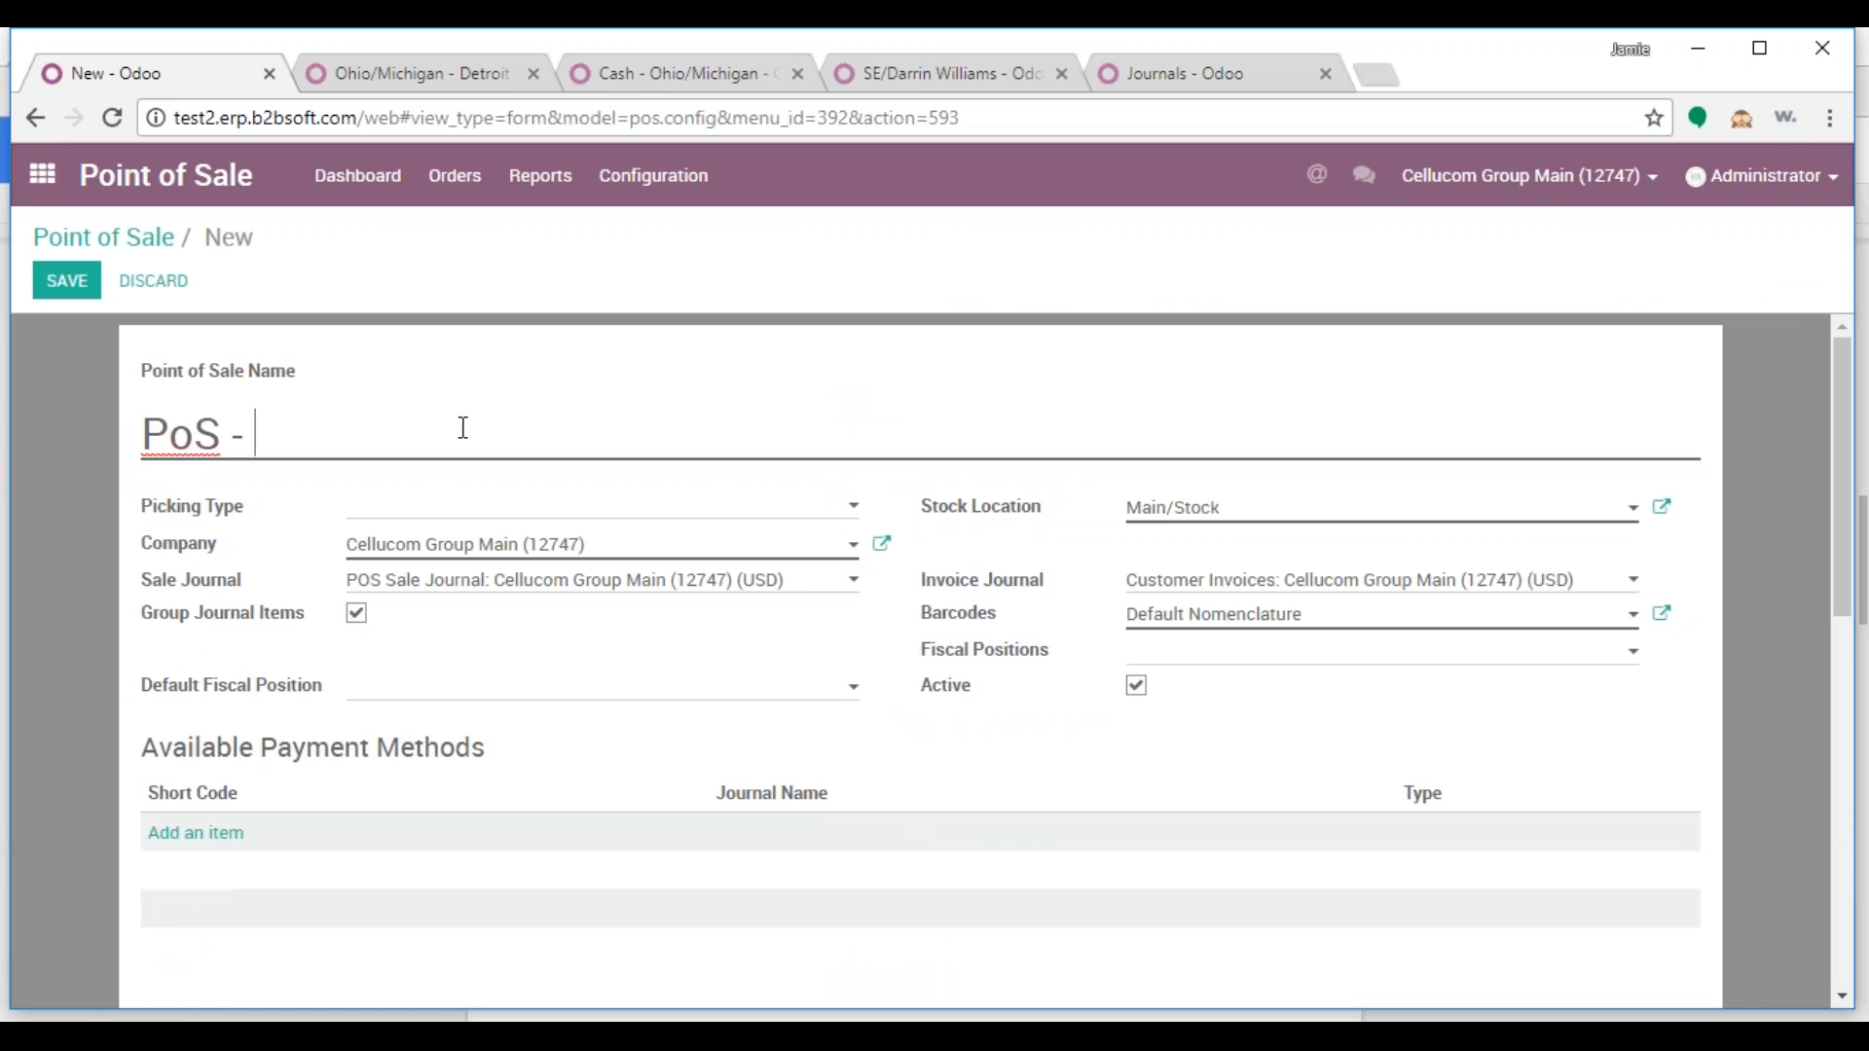
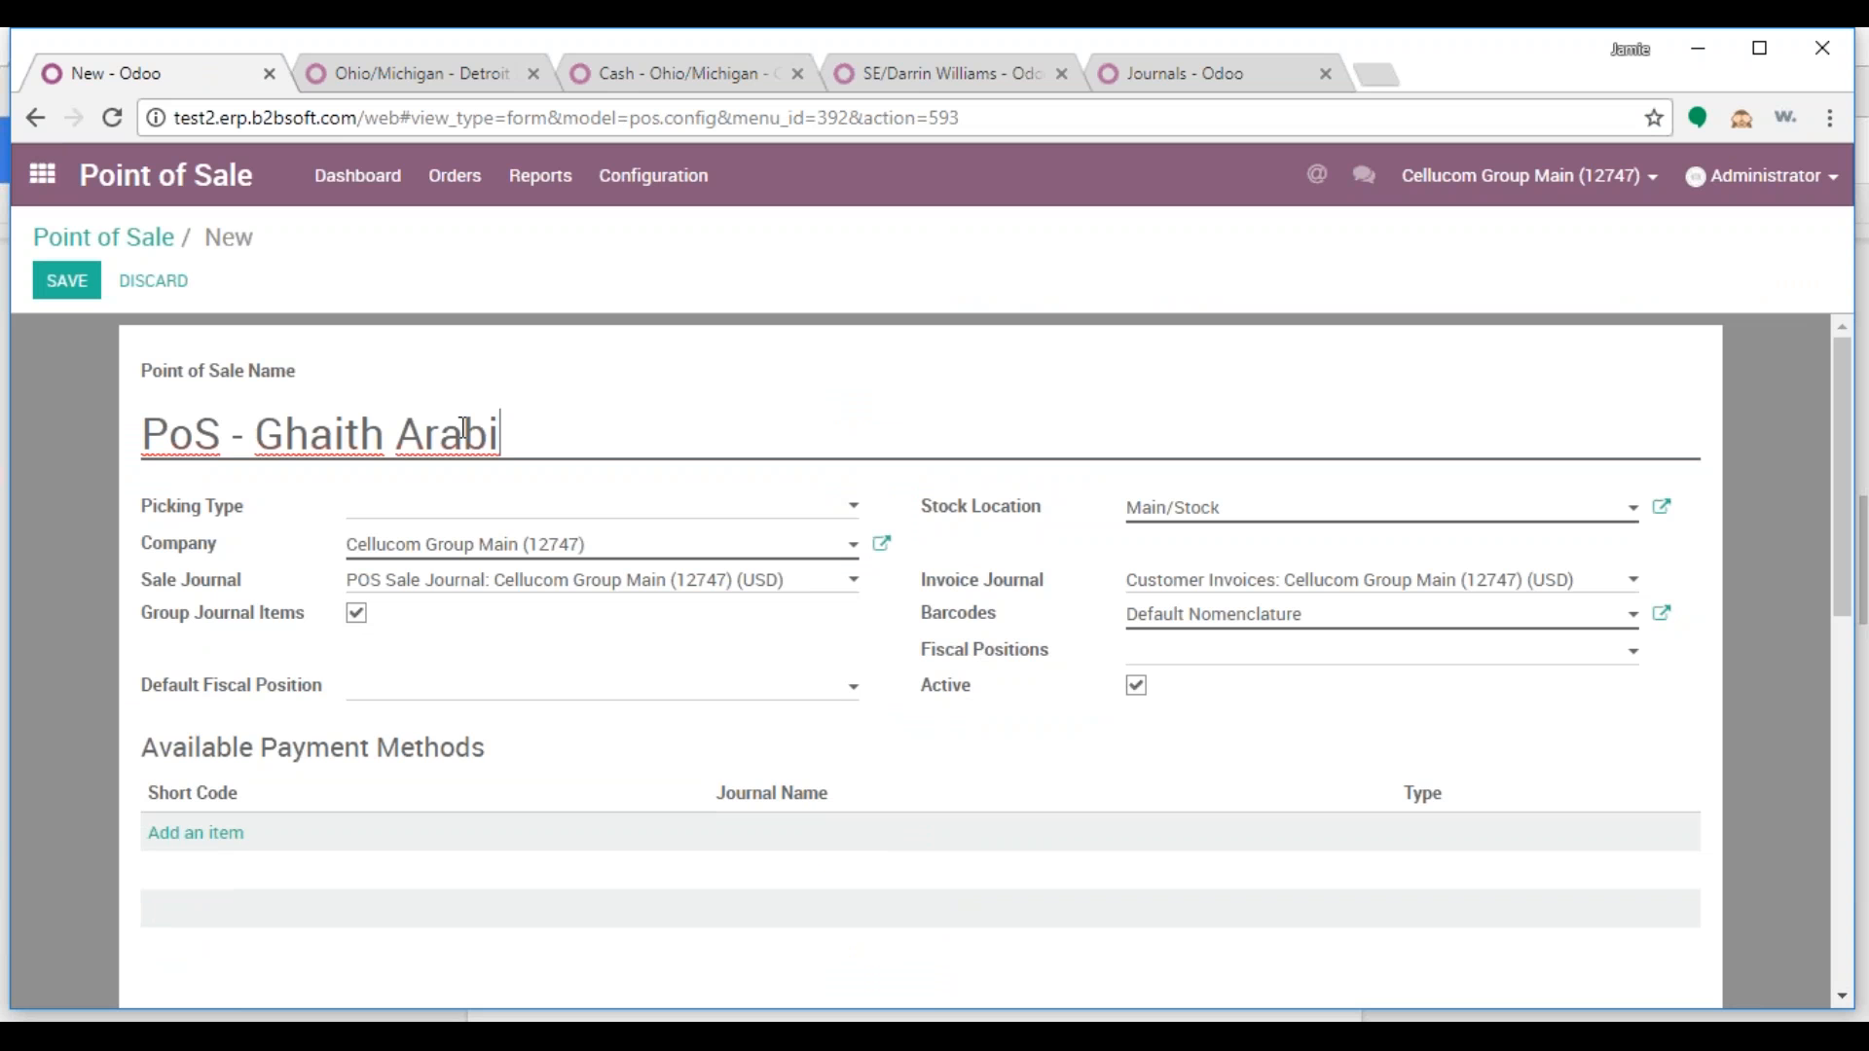
click(481, 502)
scroll(784, 742, down, 3)
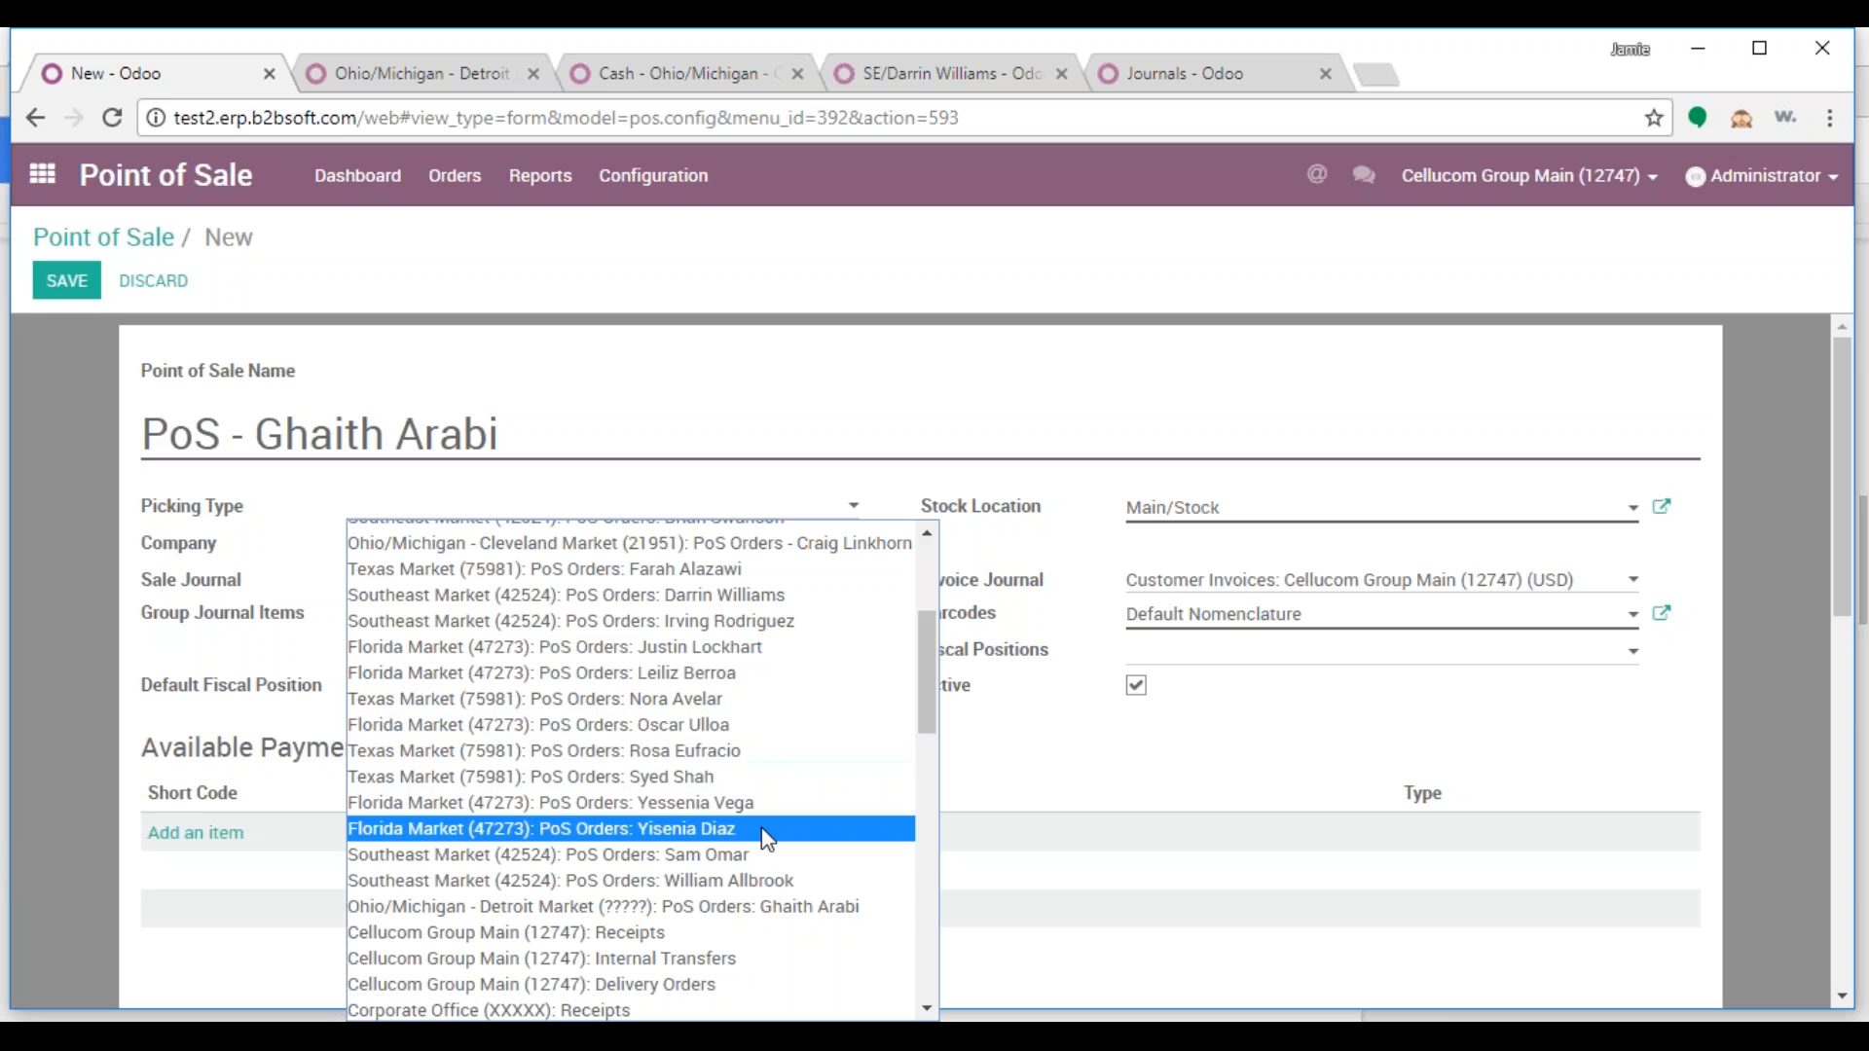
click(782, 918)
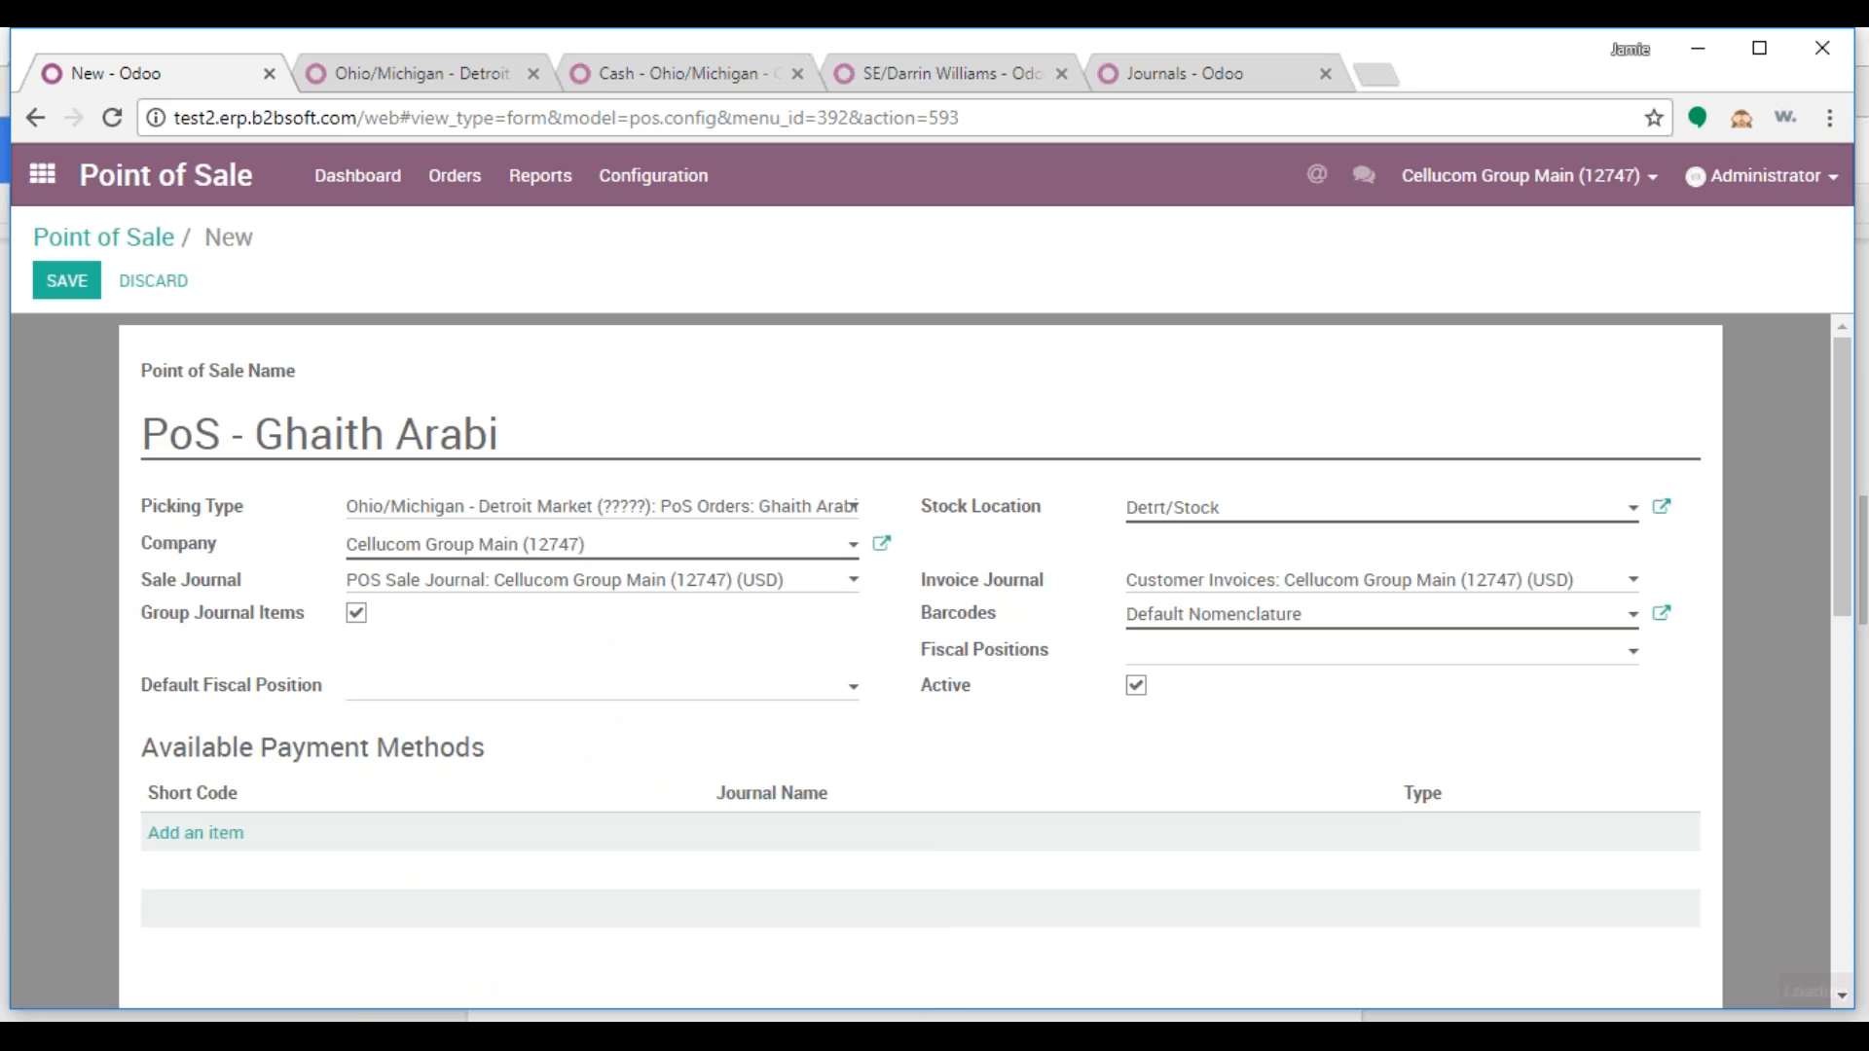
Set the company to Ohio/Michigan - Detroit Market and attempt to save, dismissing the validation error
click(207, 554)
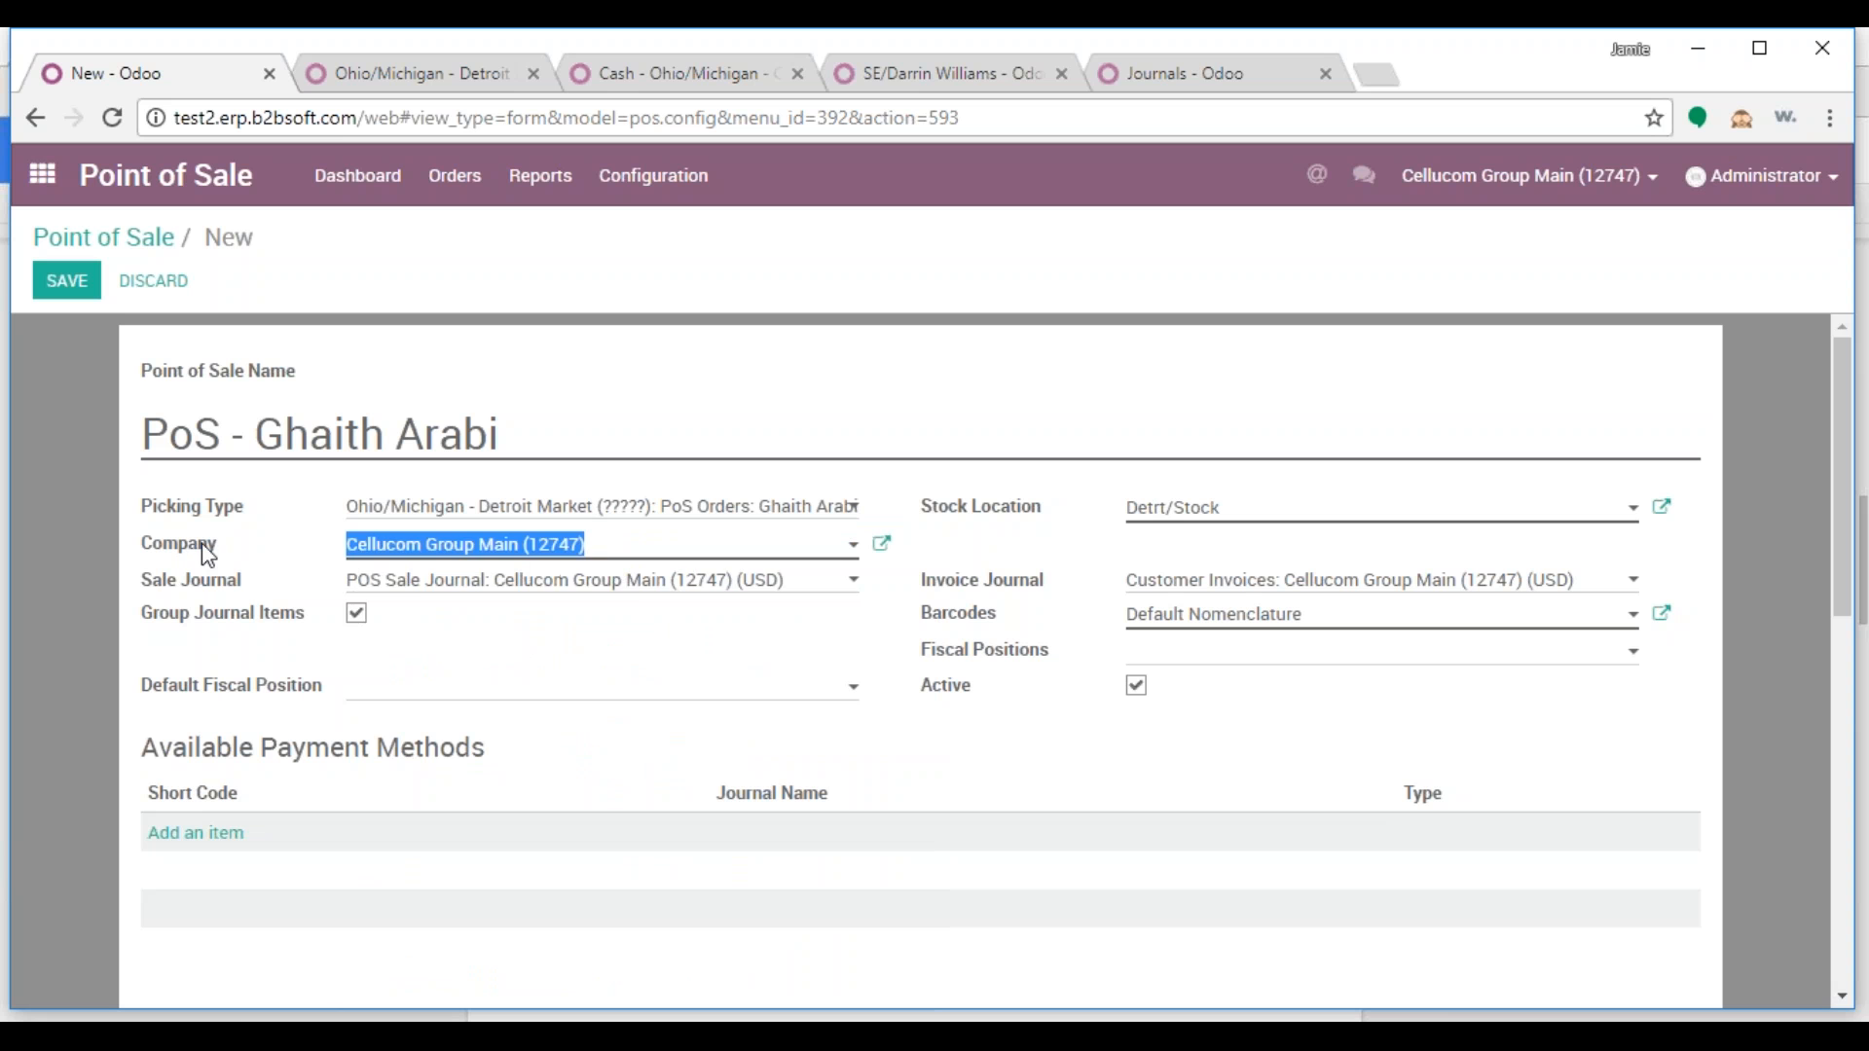
text(o)
click(419, 585)
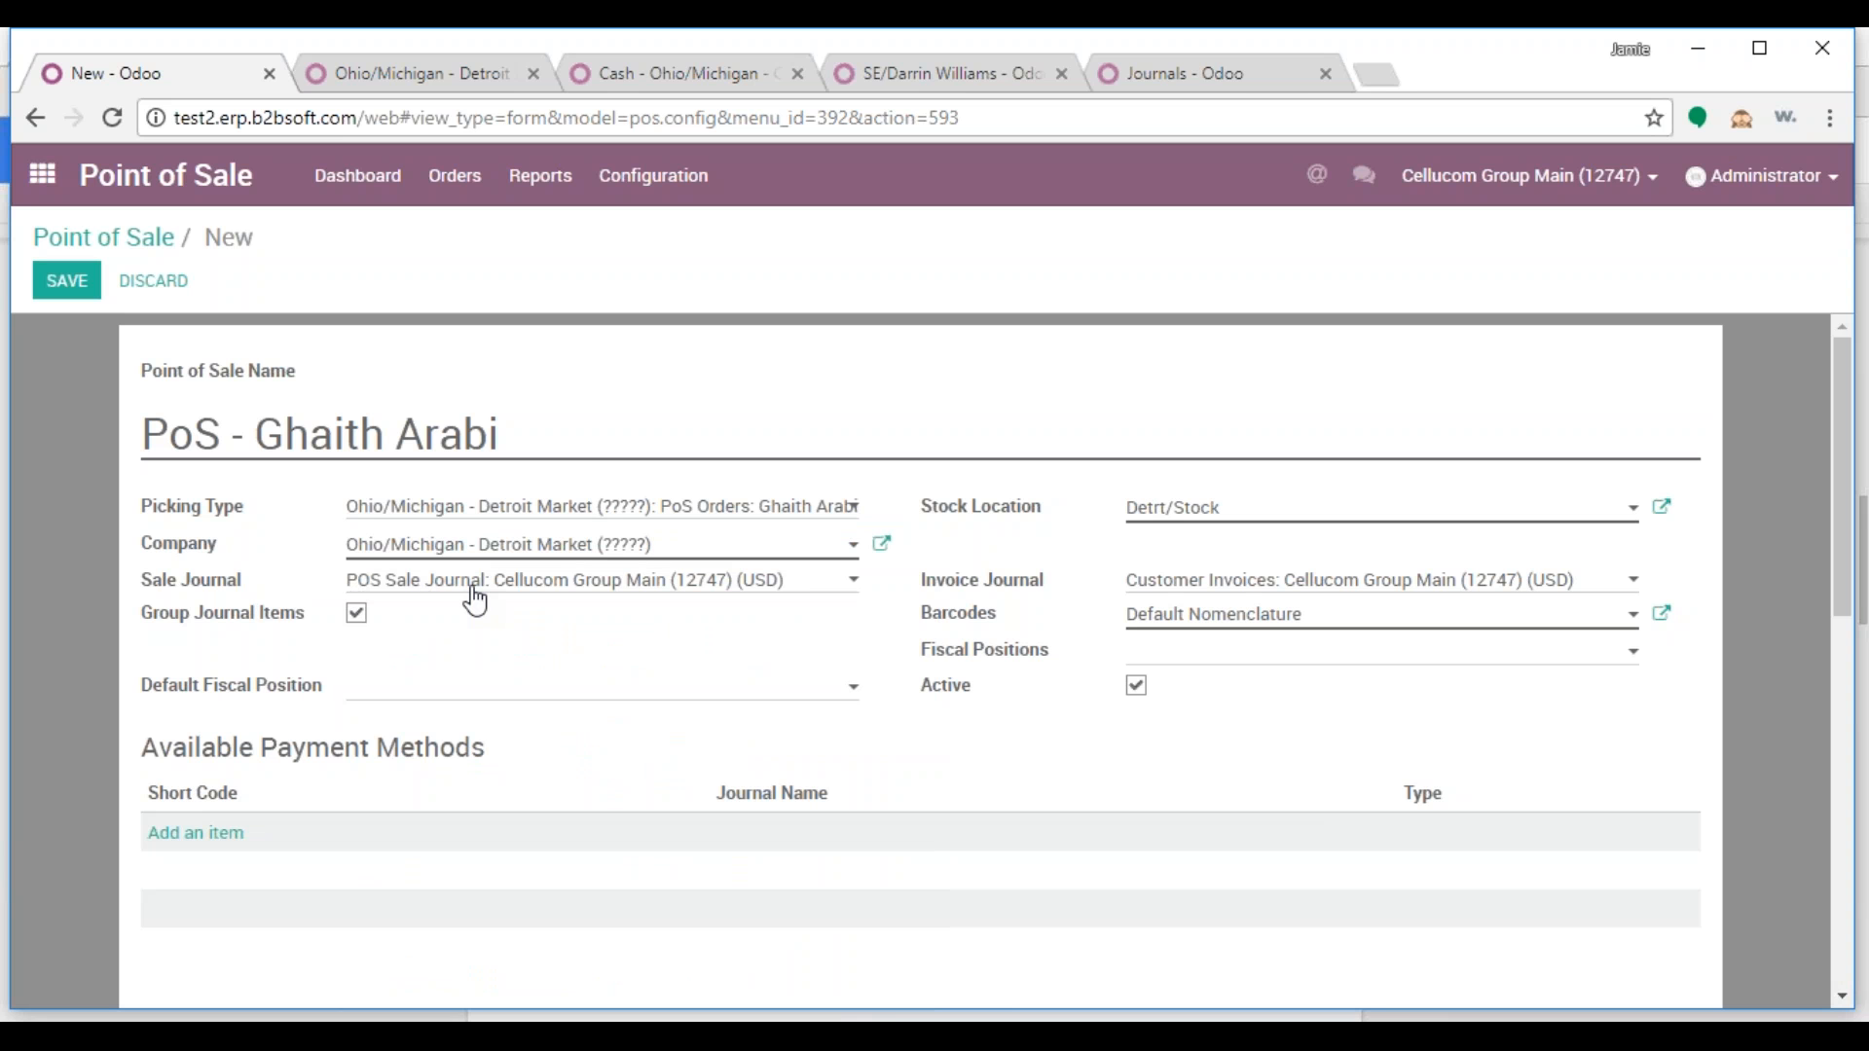
click(64, 282)
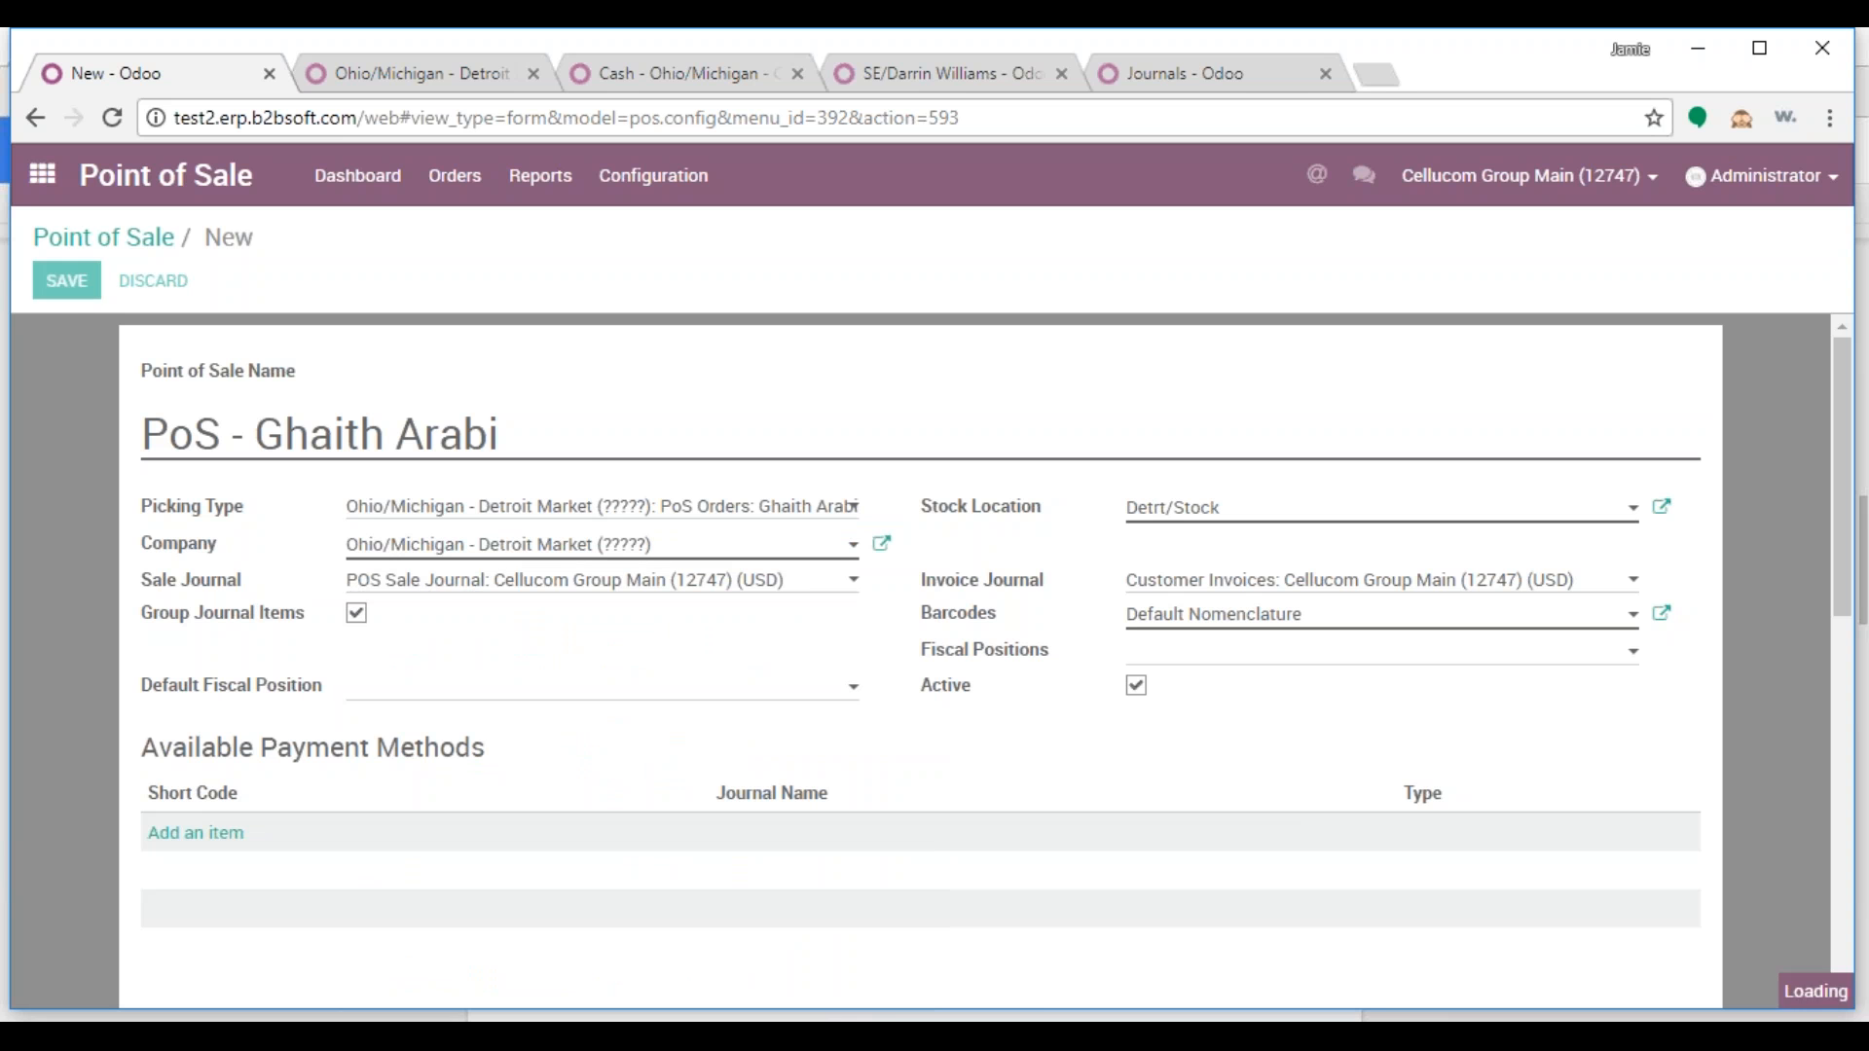
click(534, 443)
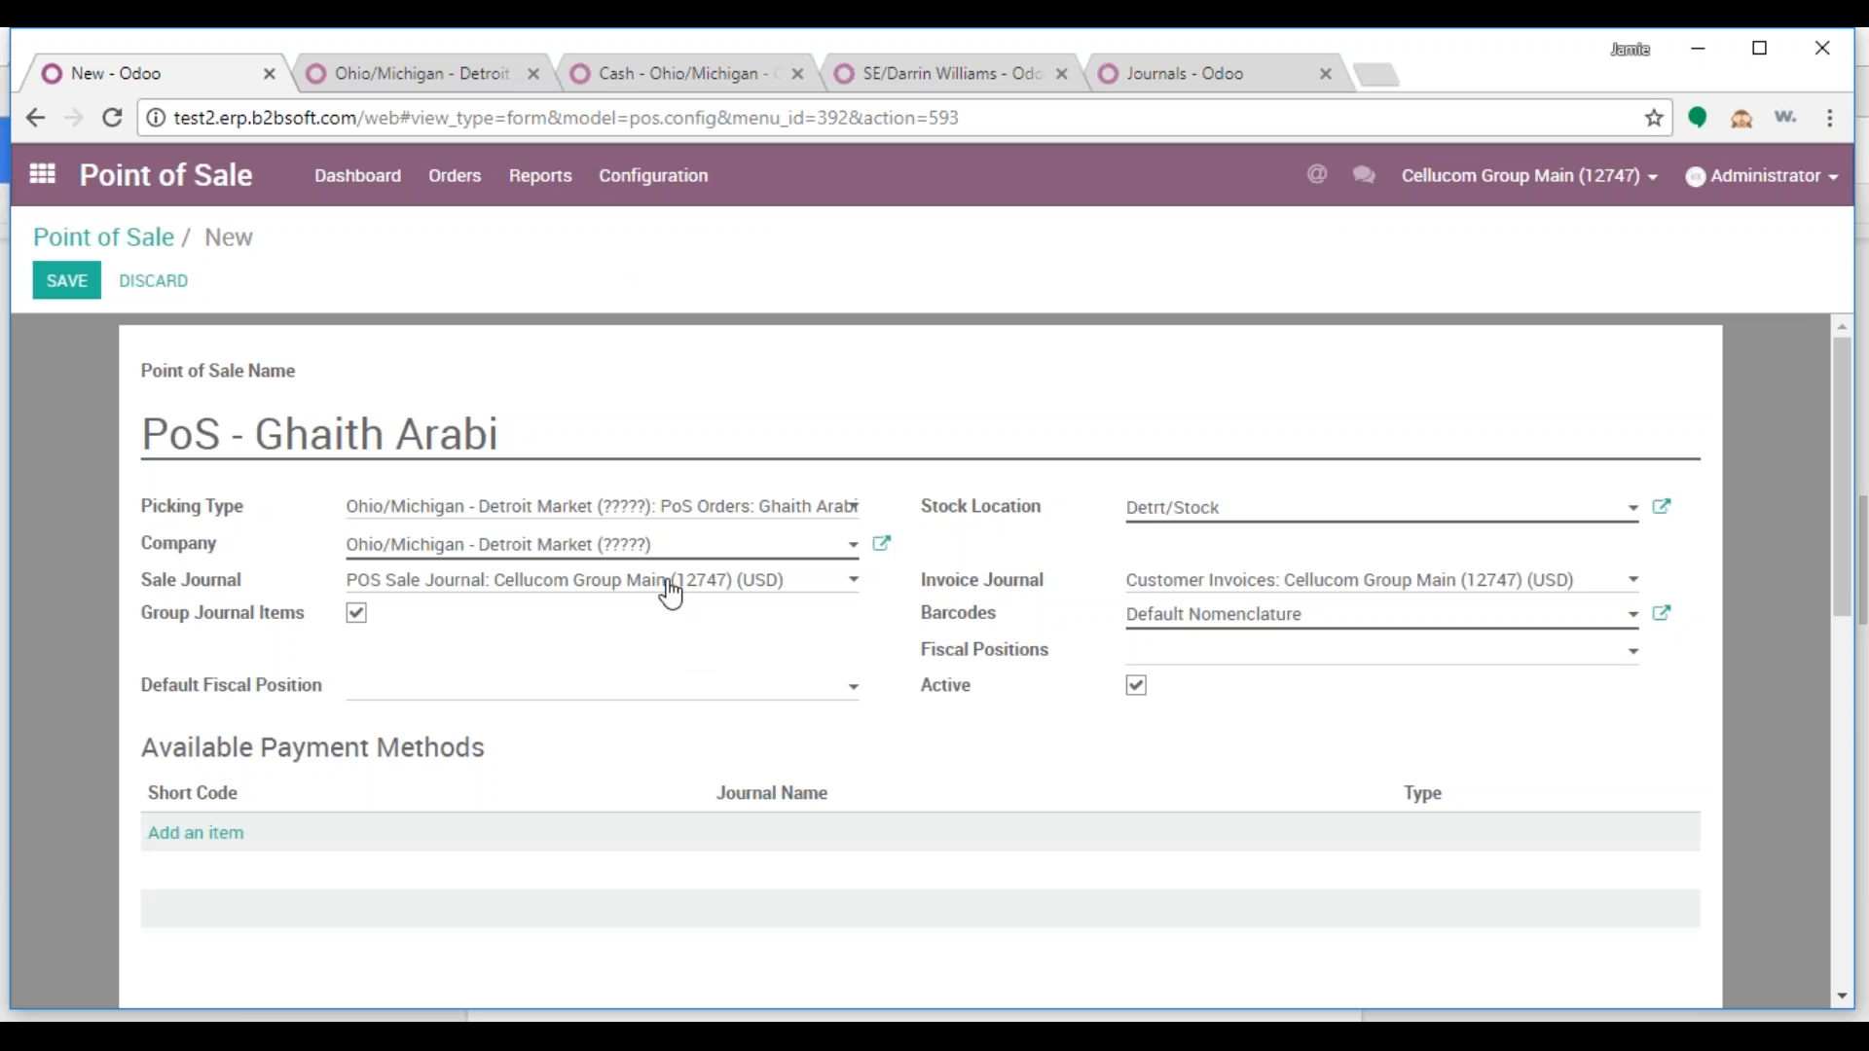
Revert the company to Cellucom Group Main (12747), retry saving, then discard the failed record
click(648, 550)
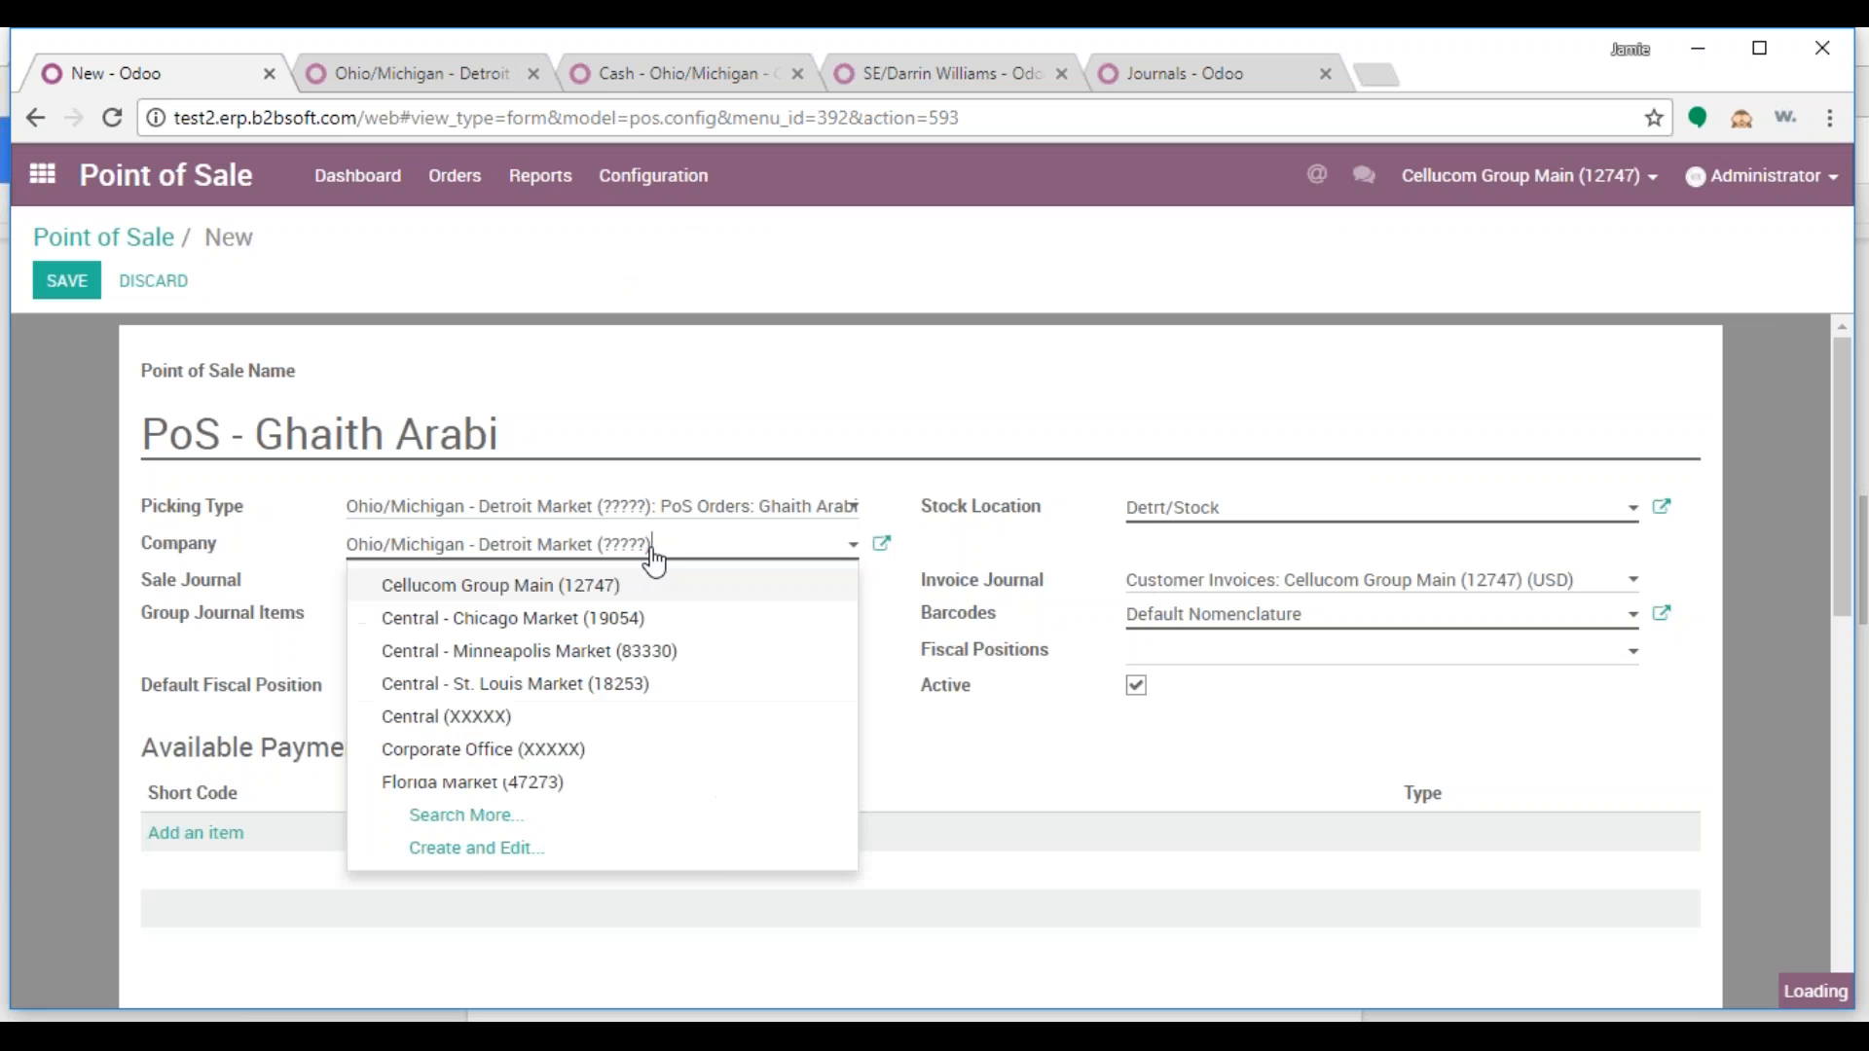
click(598, 585)
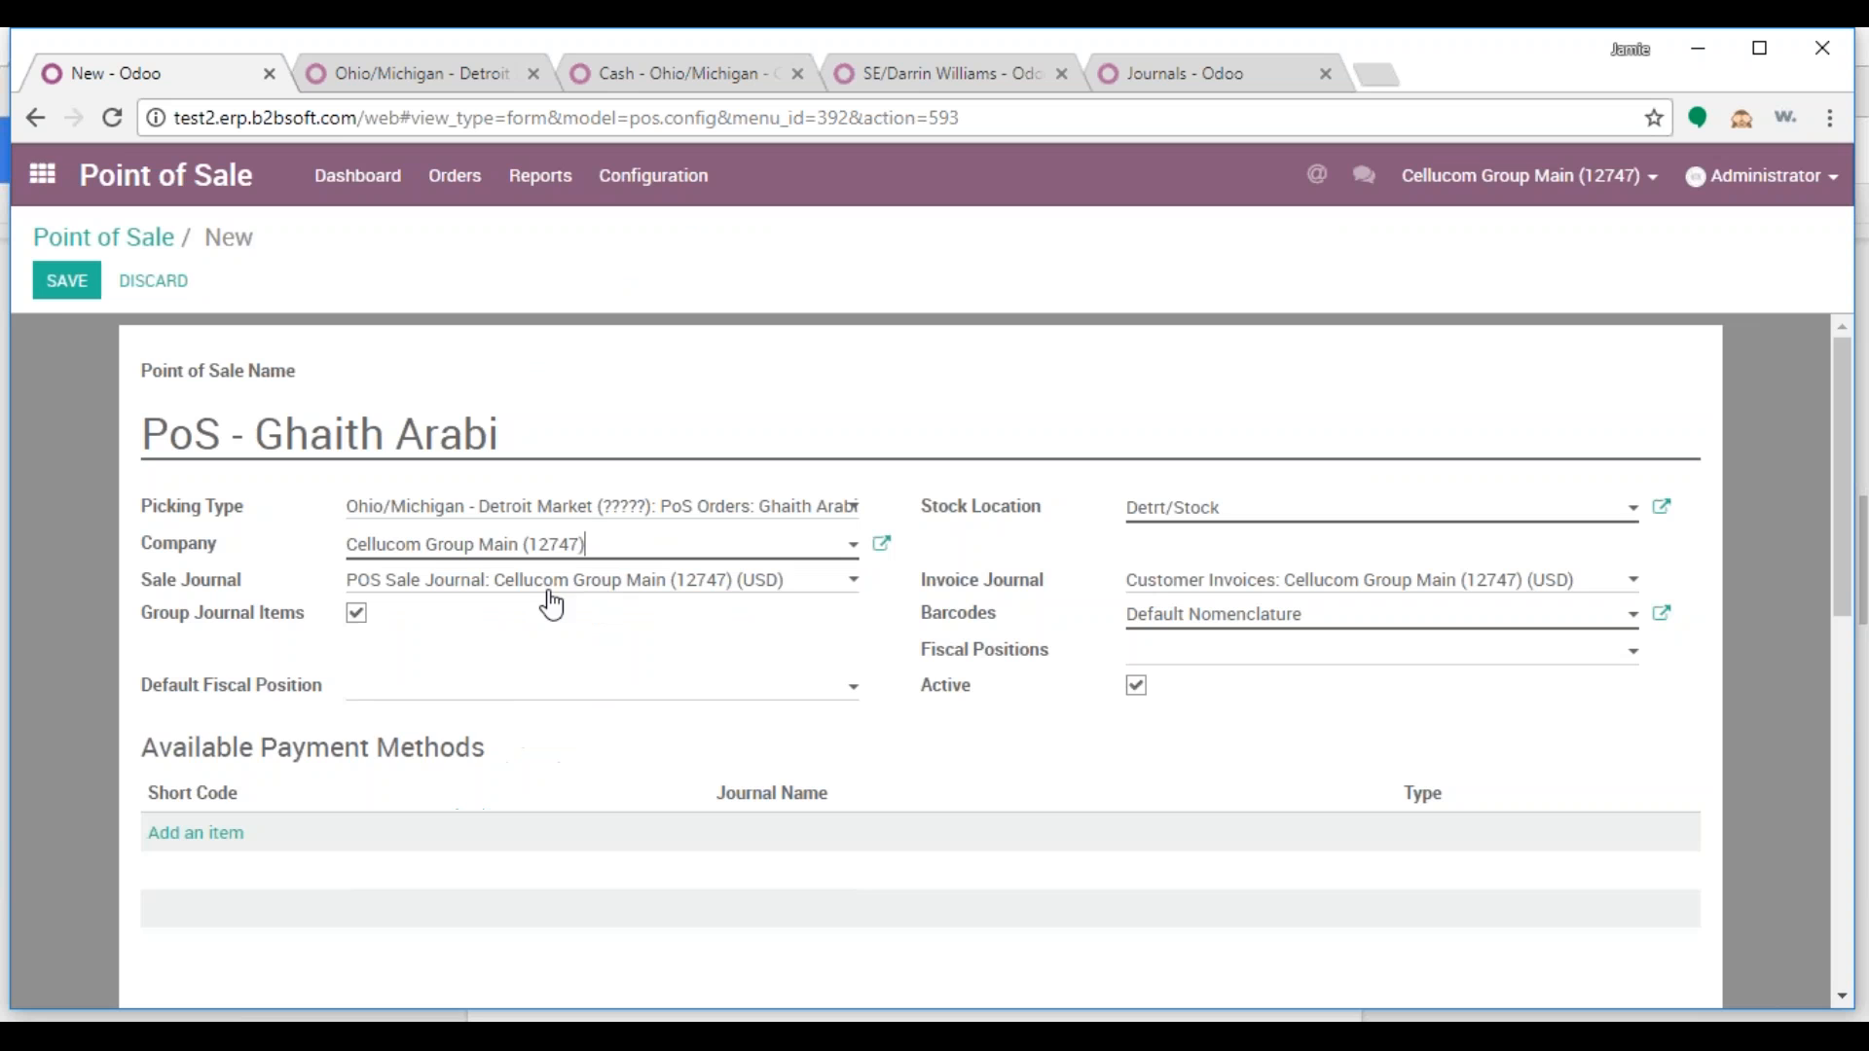
click(66, 280)
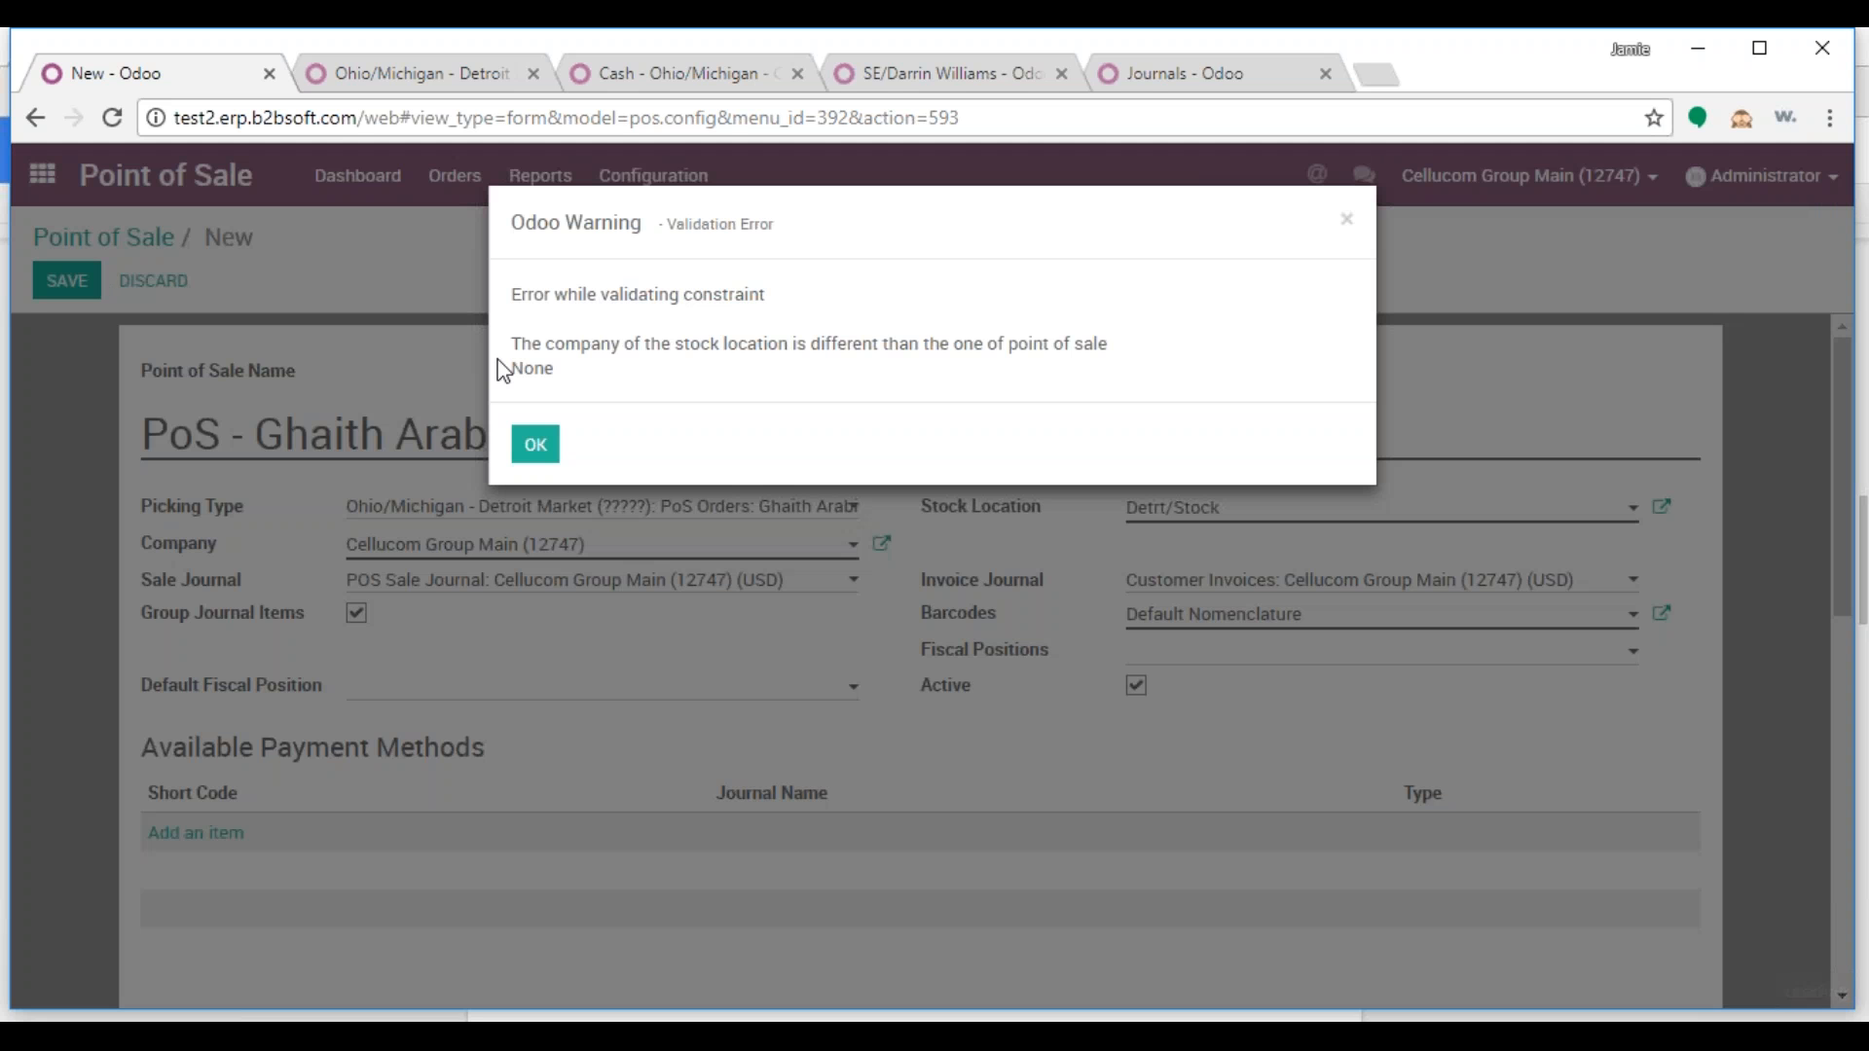
click(536, 444)
click(152, 283)
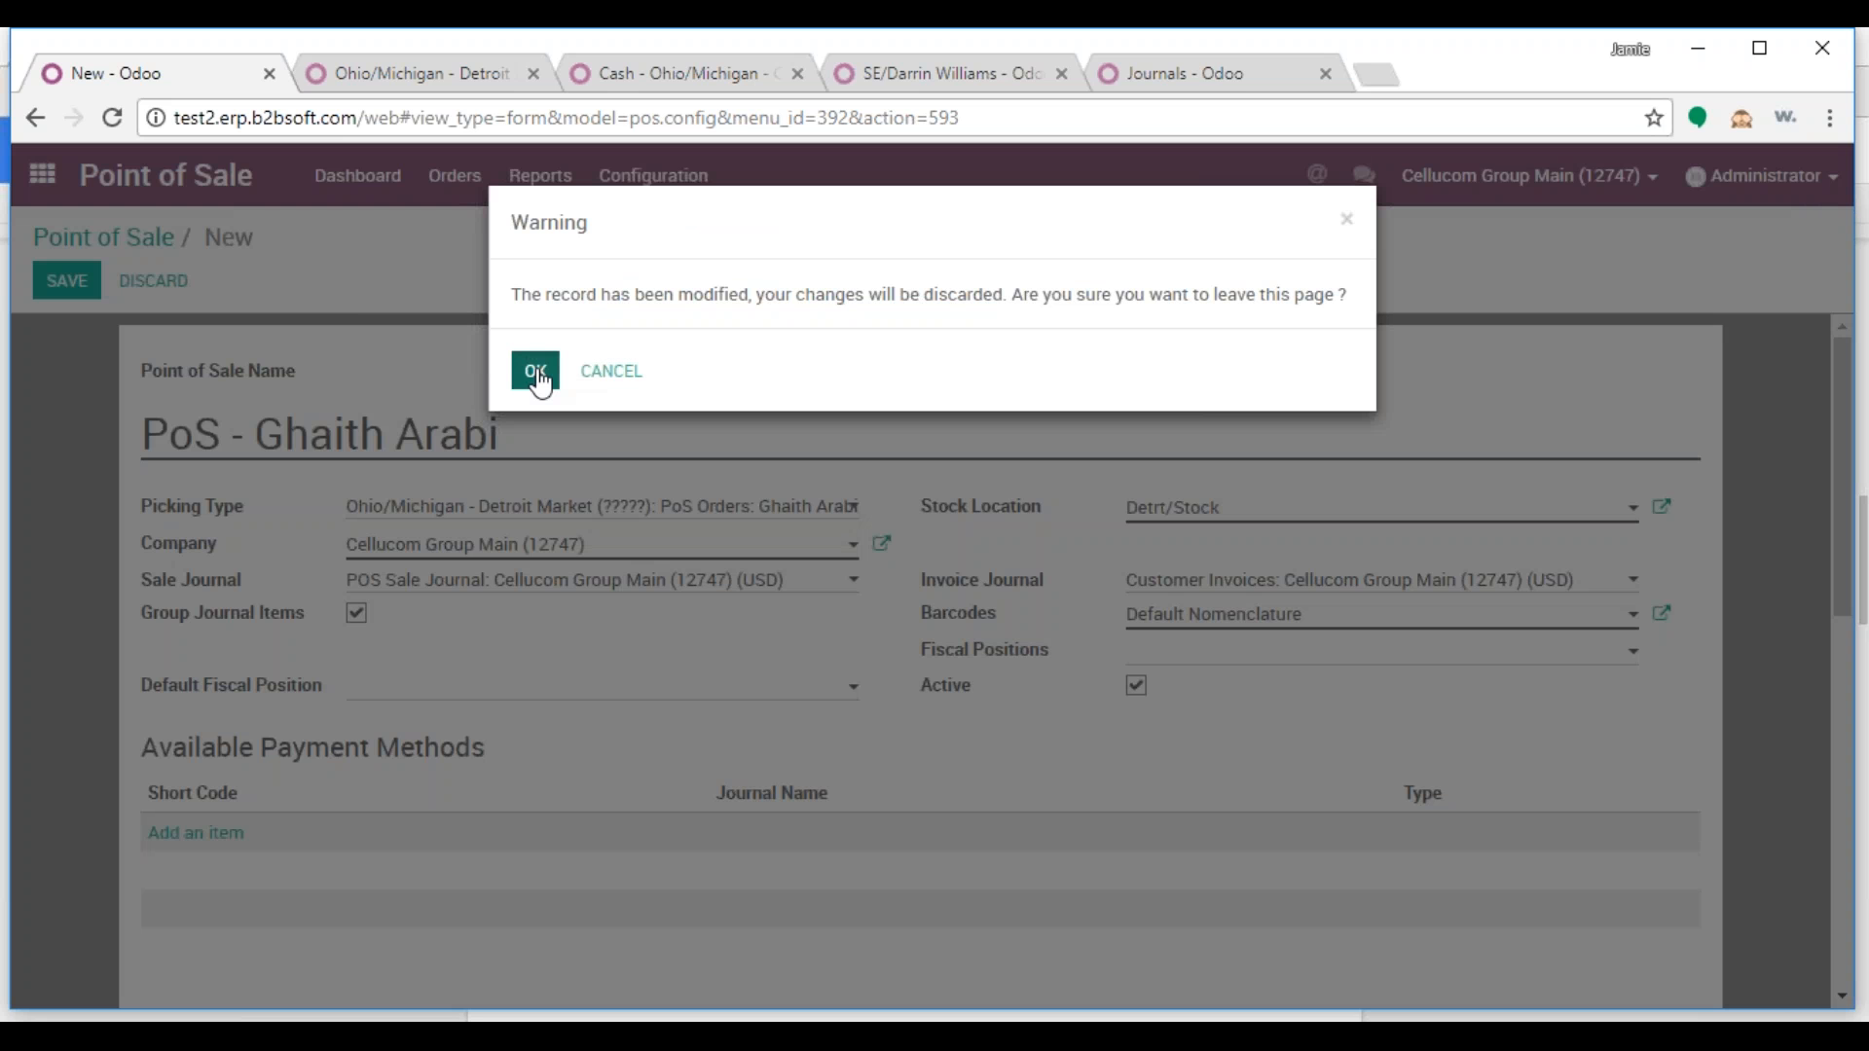
click(536, 371)
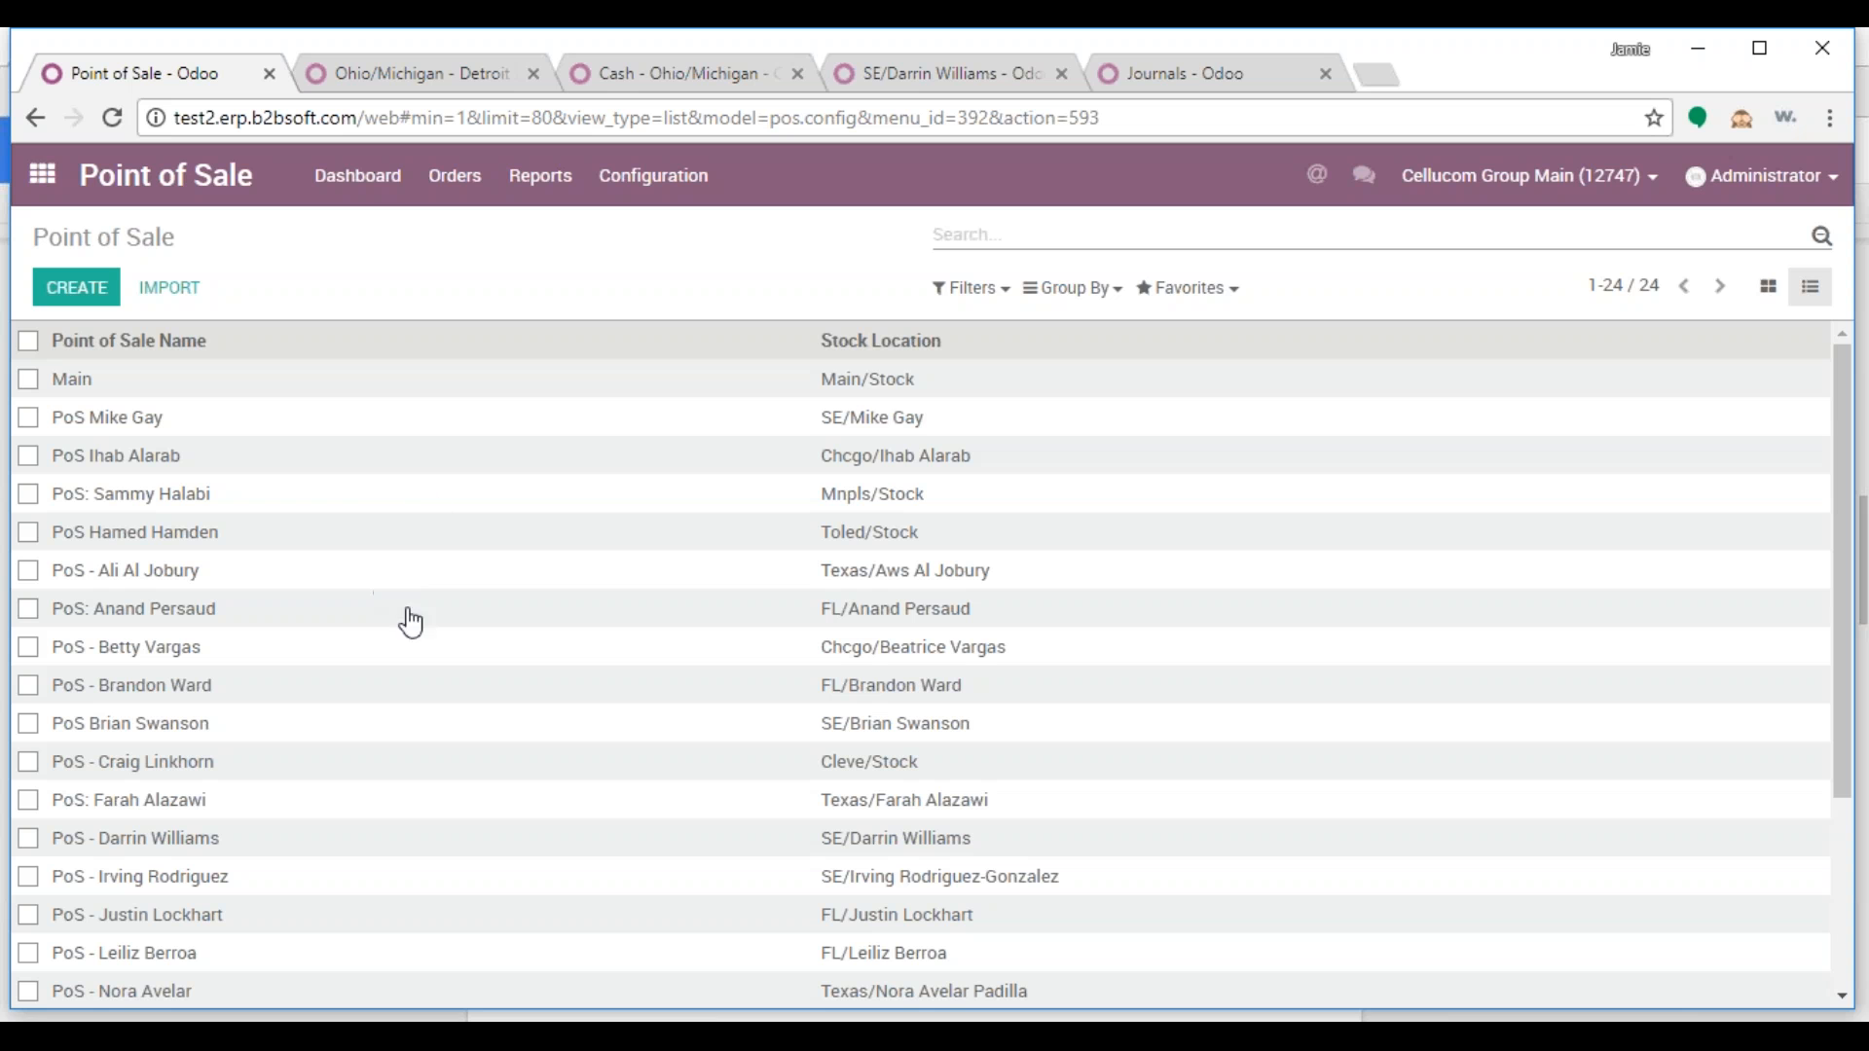
Search the point of sale list for the salesperson's name, then clear the search
text(gaith)
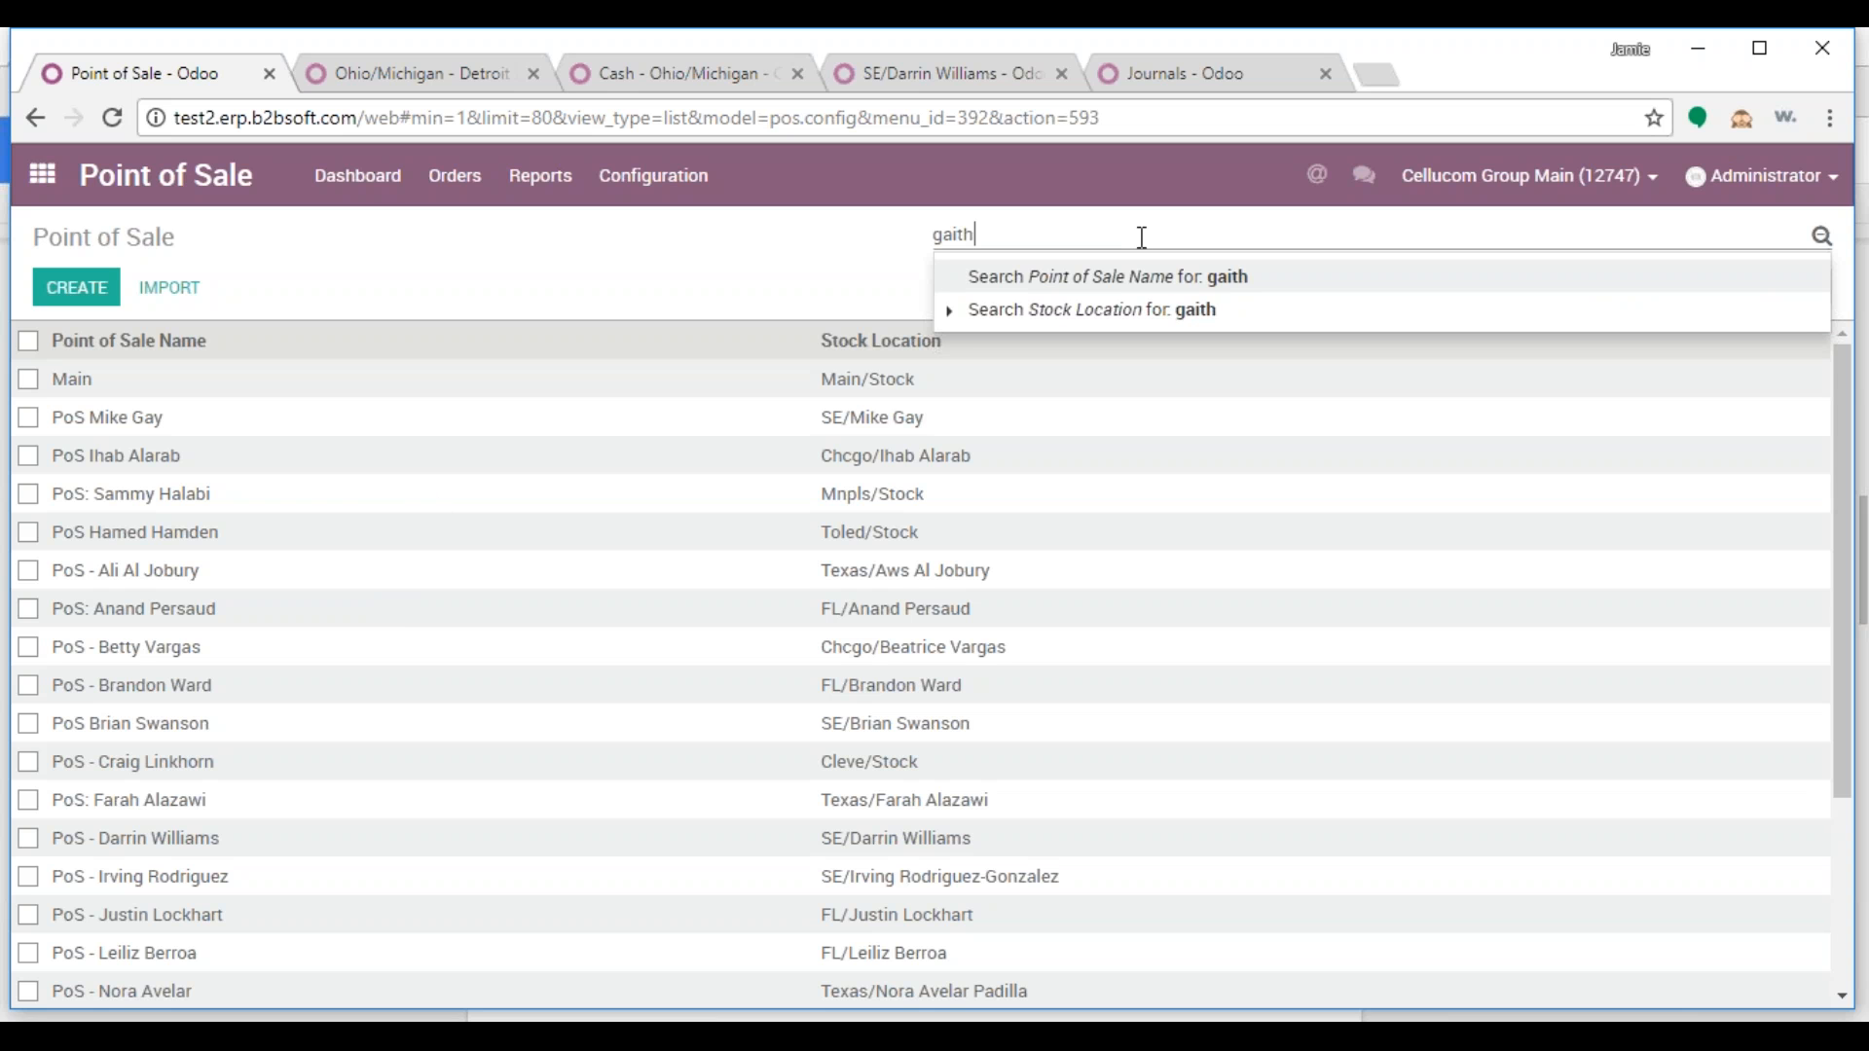
key(Return)
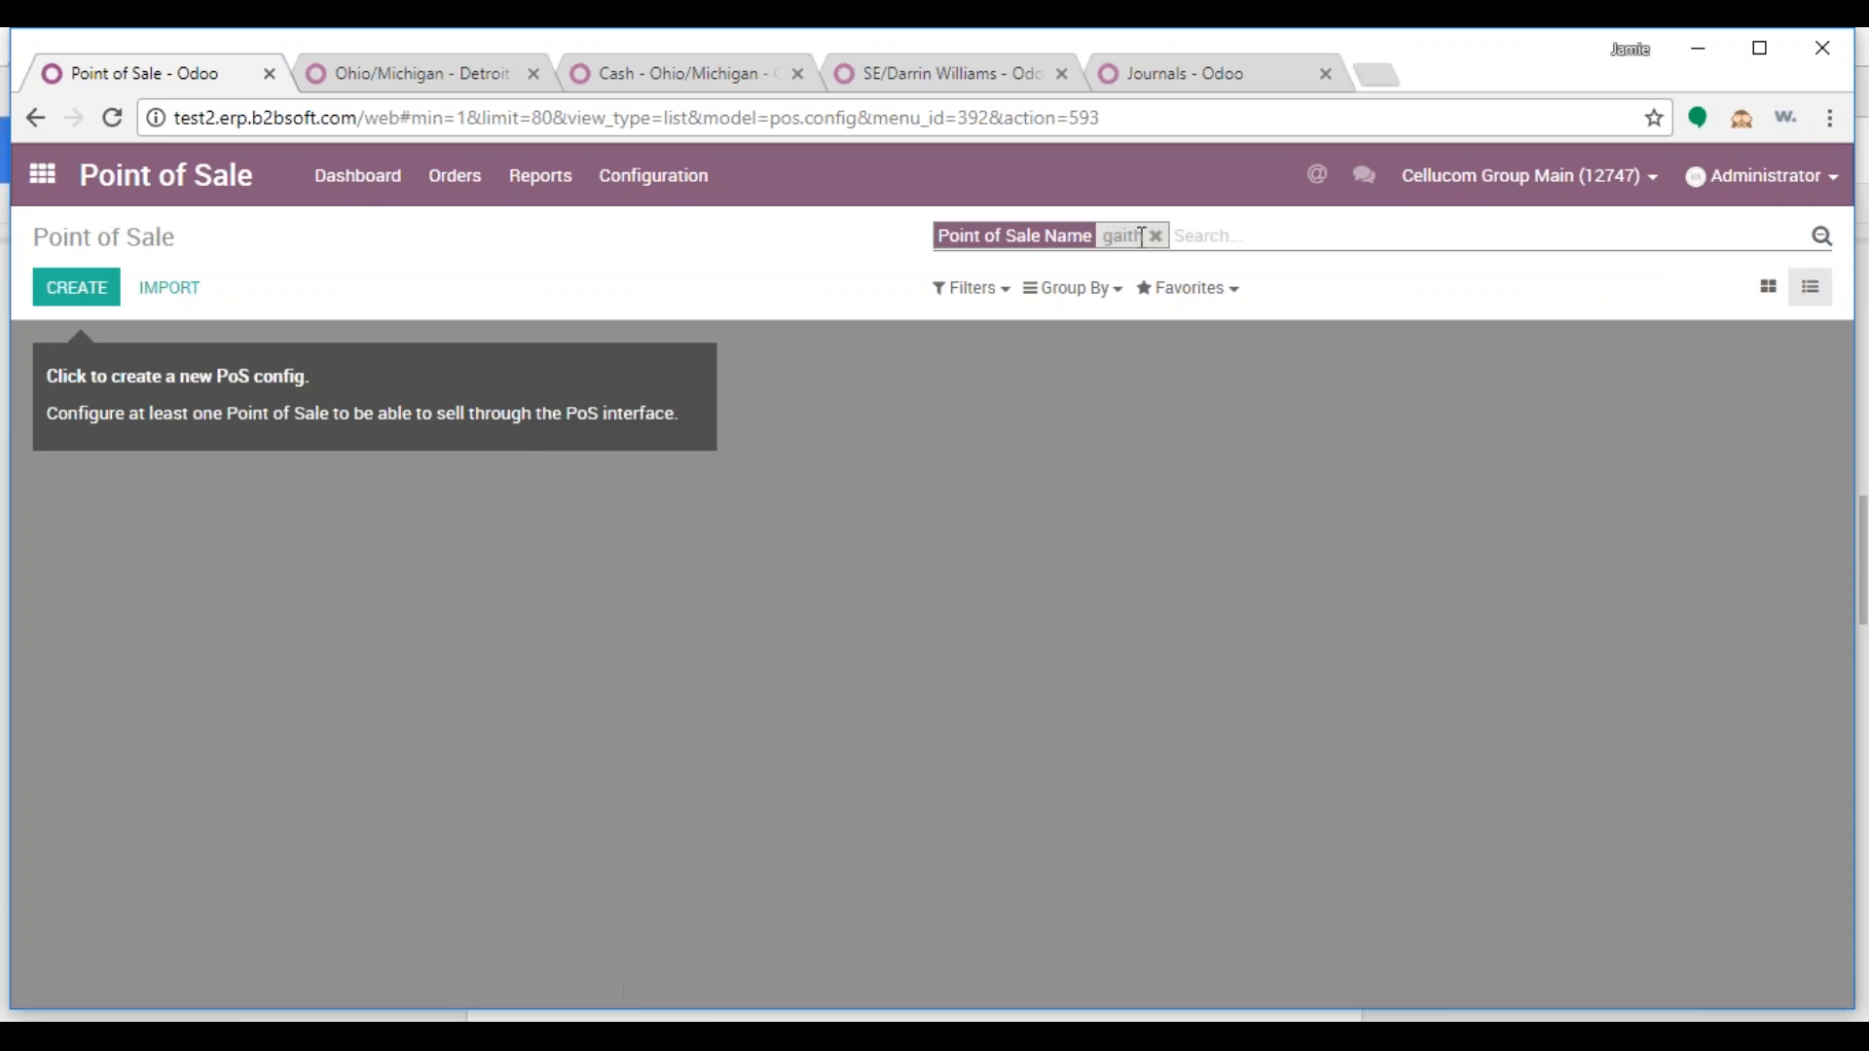
click(1160, 236)
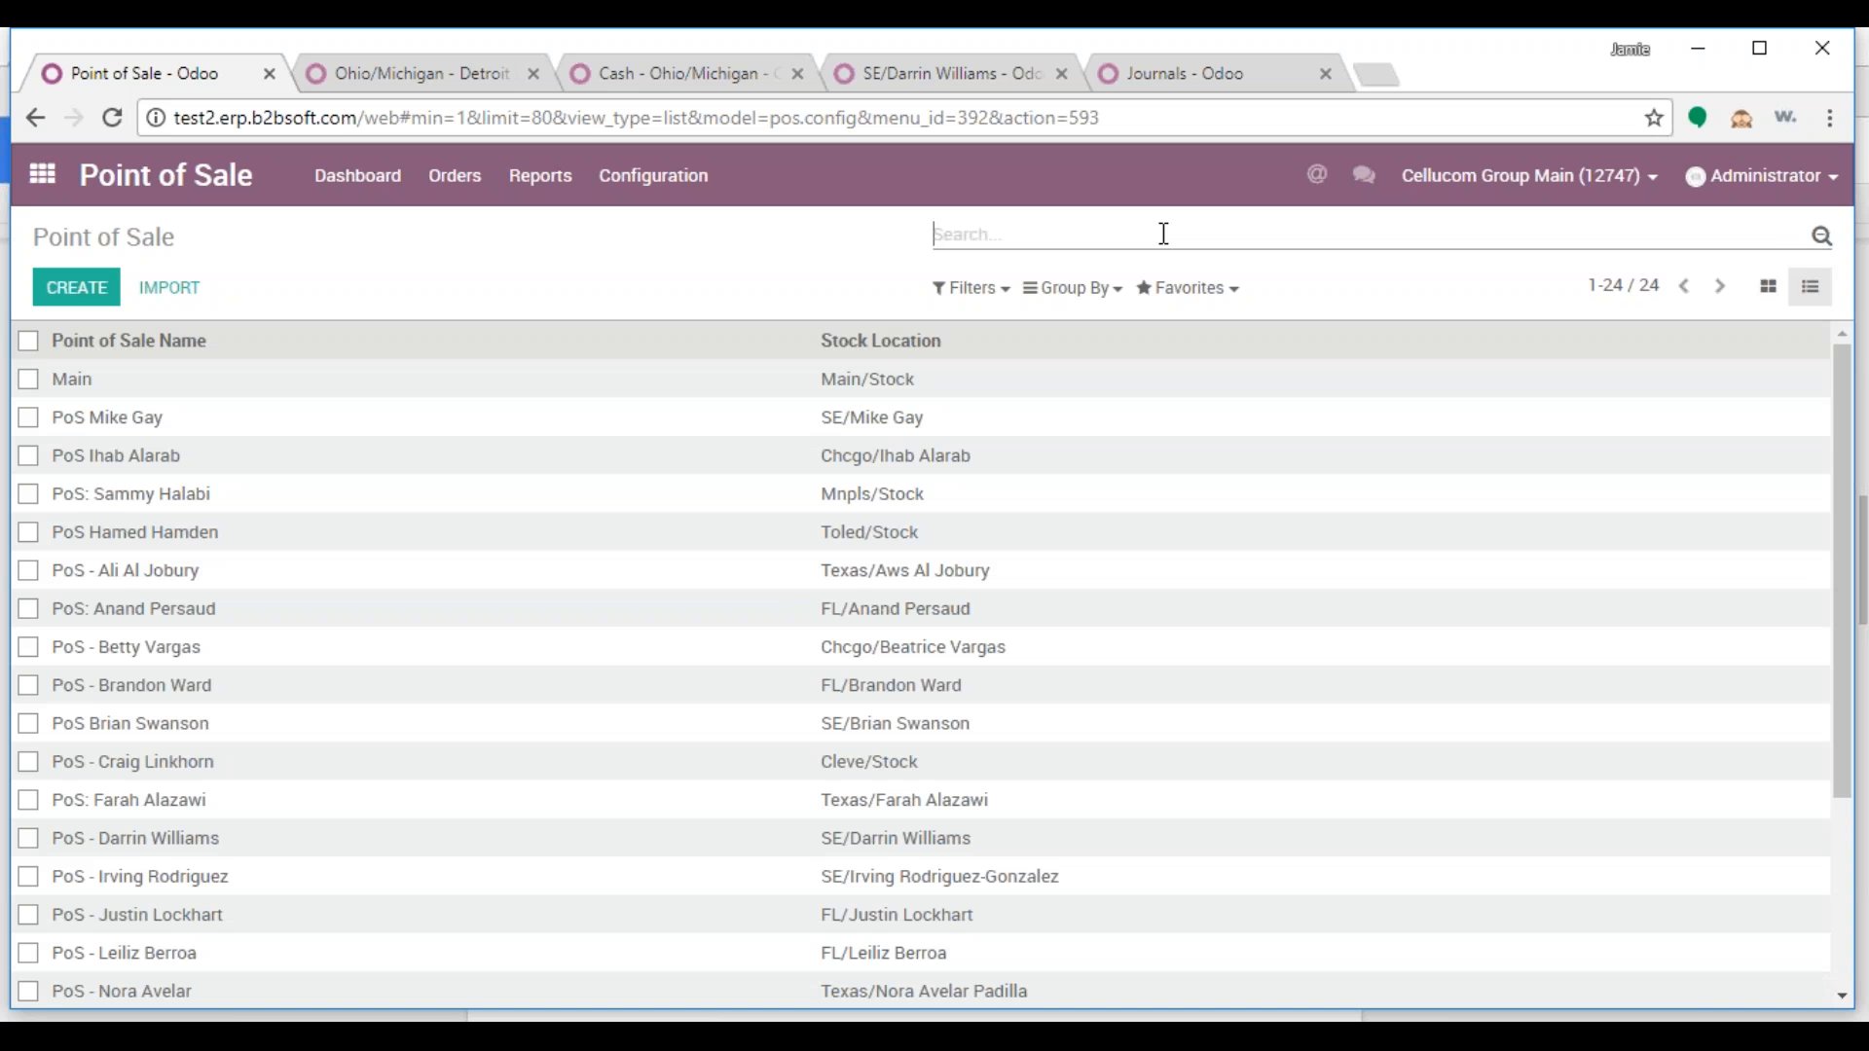
text(p)
key(BackSpace)
Create a point of sale named 'PoS - ' plus the salesperson's name and save it
click(82, 298)
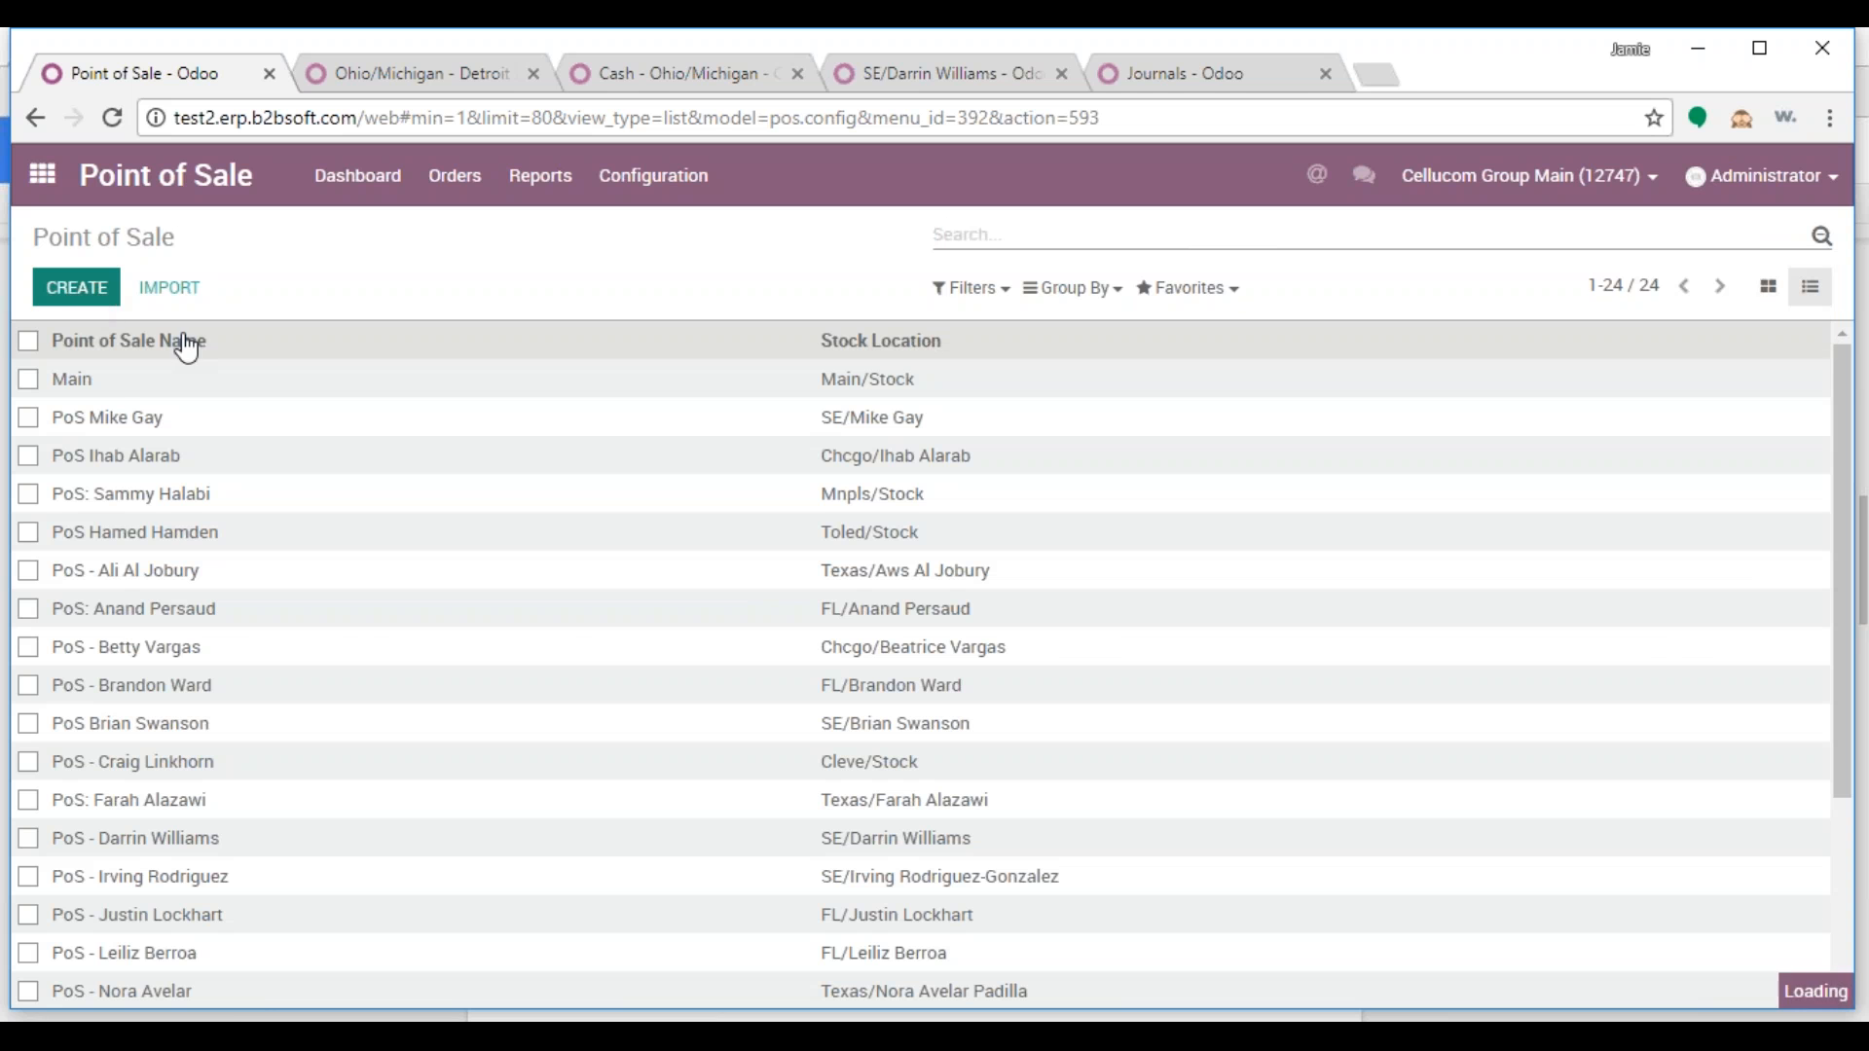
text(PoS -)
key(ctrl+f)
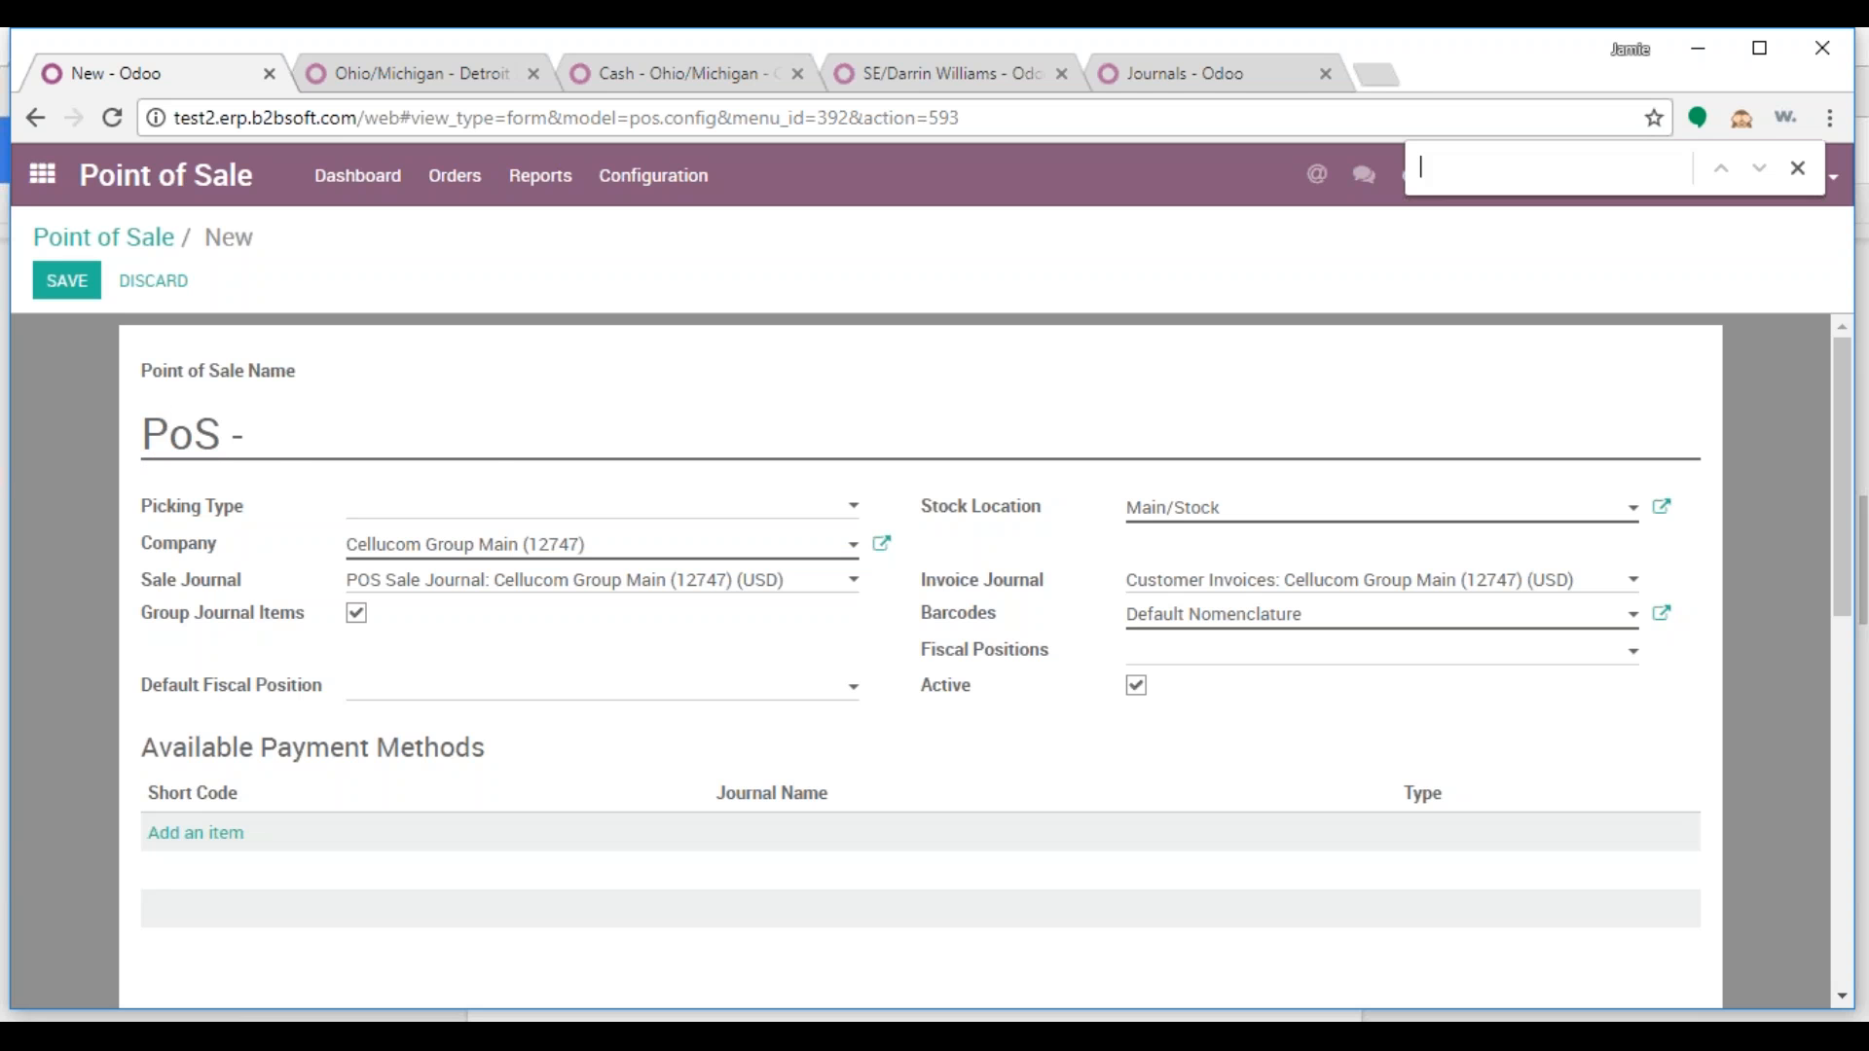
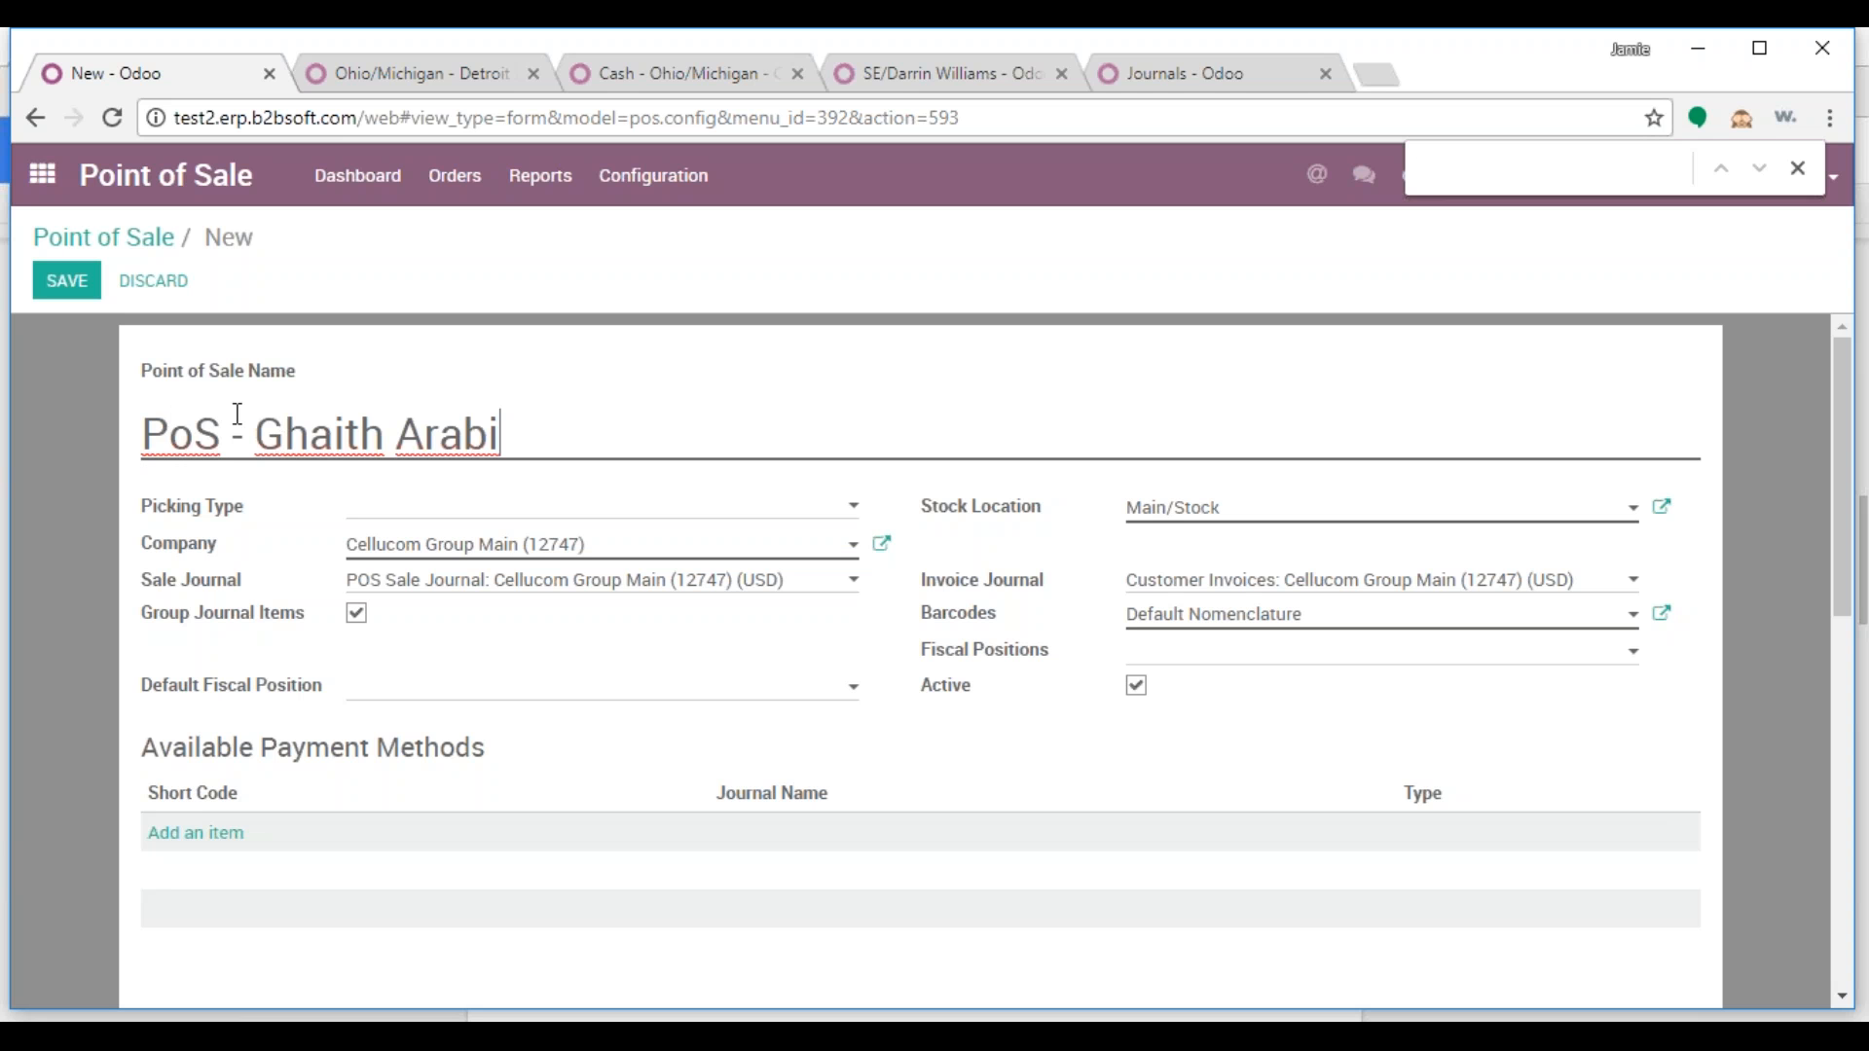
key(alt+s)
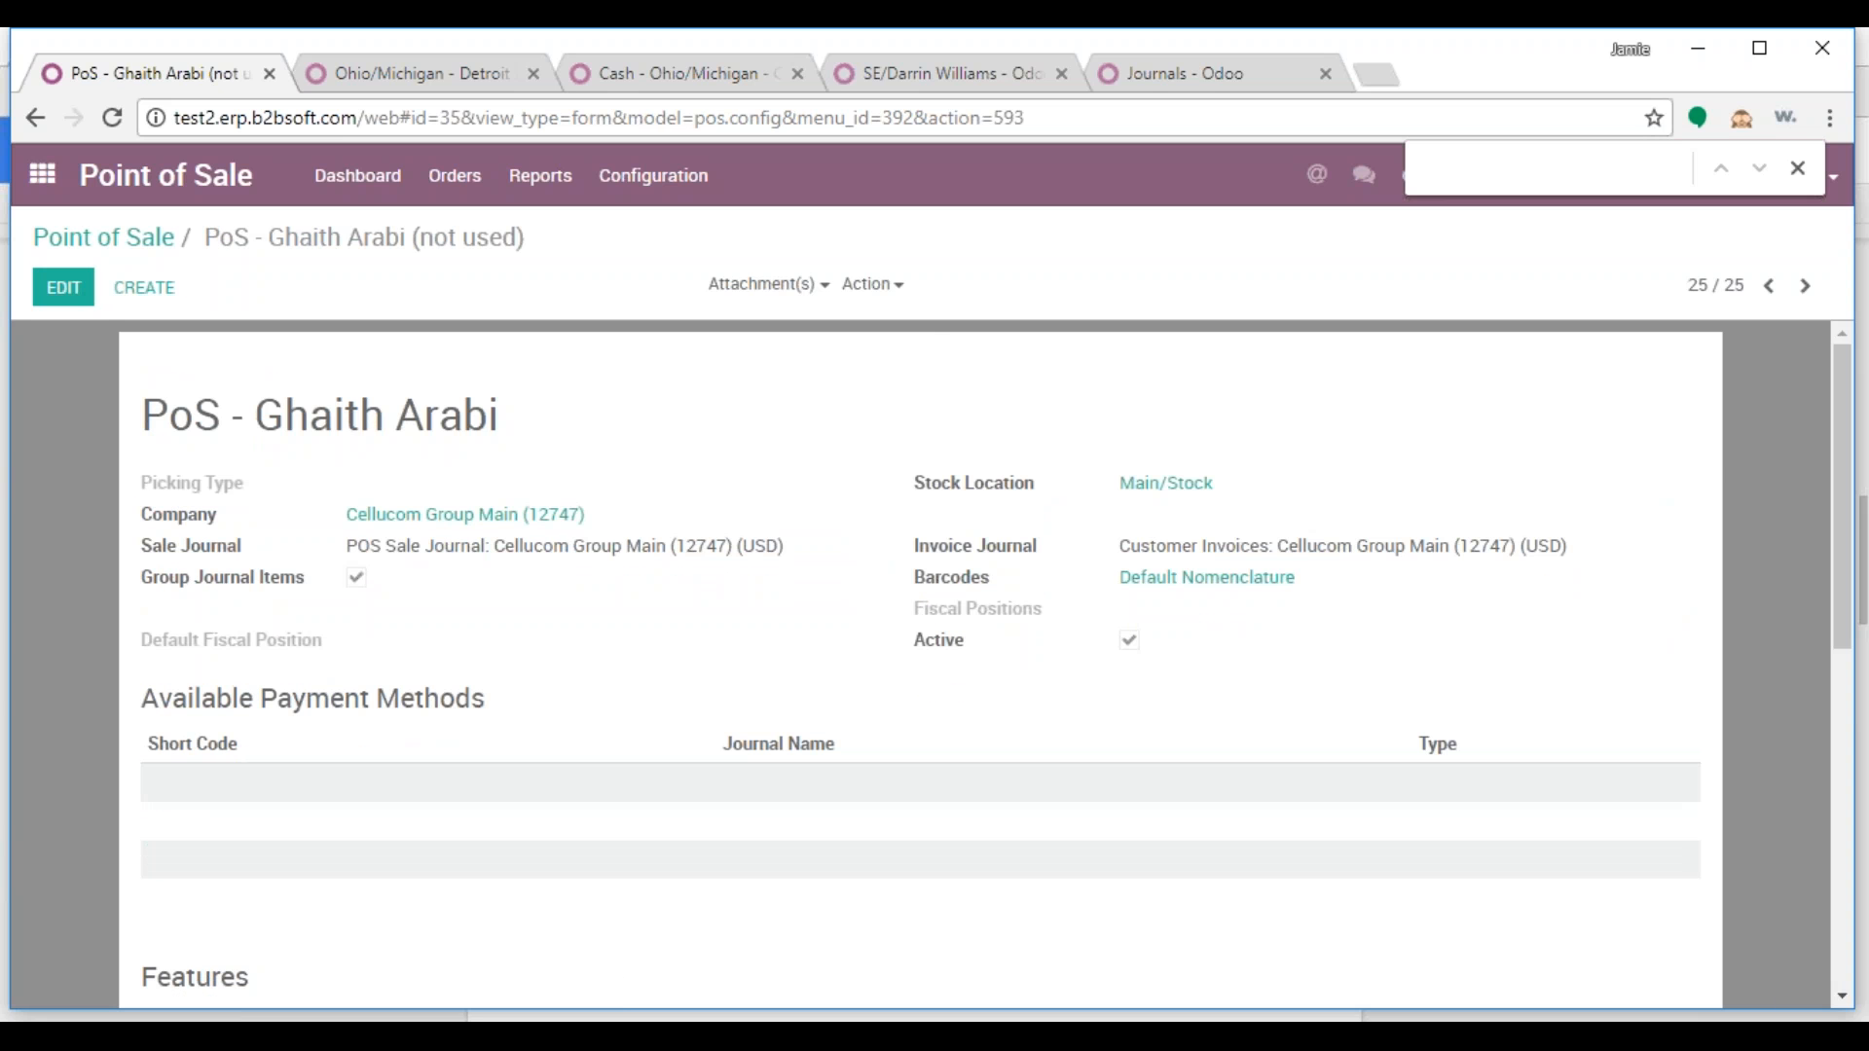
Filter Accounting journals by 'pos' and open the POS Sale Journal for Cellucom Group Main (12747)
click(1208, 70)
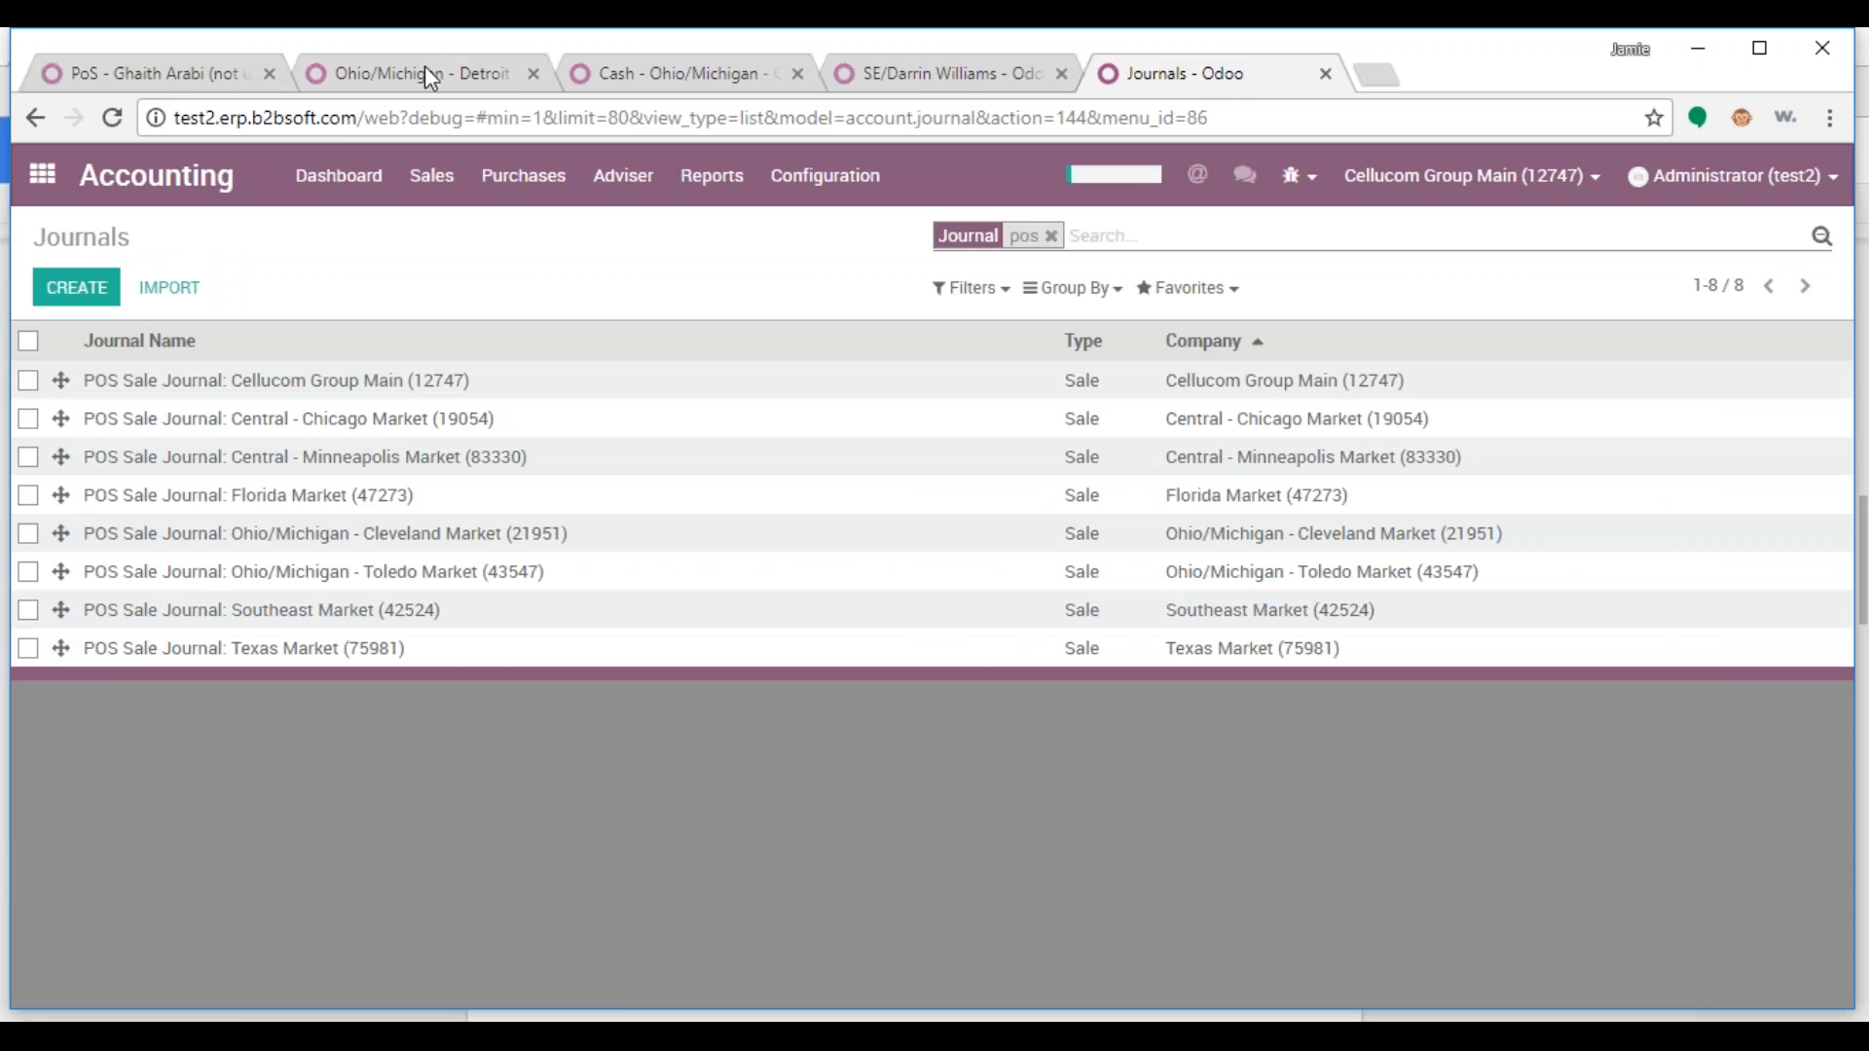
click(41, 174)
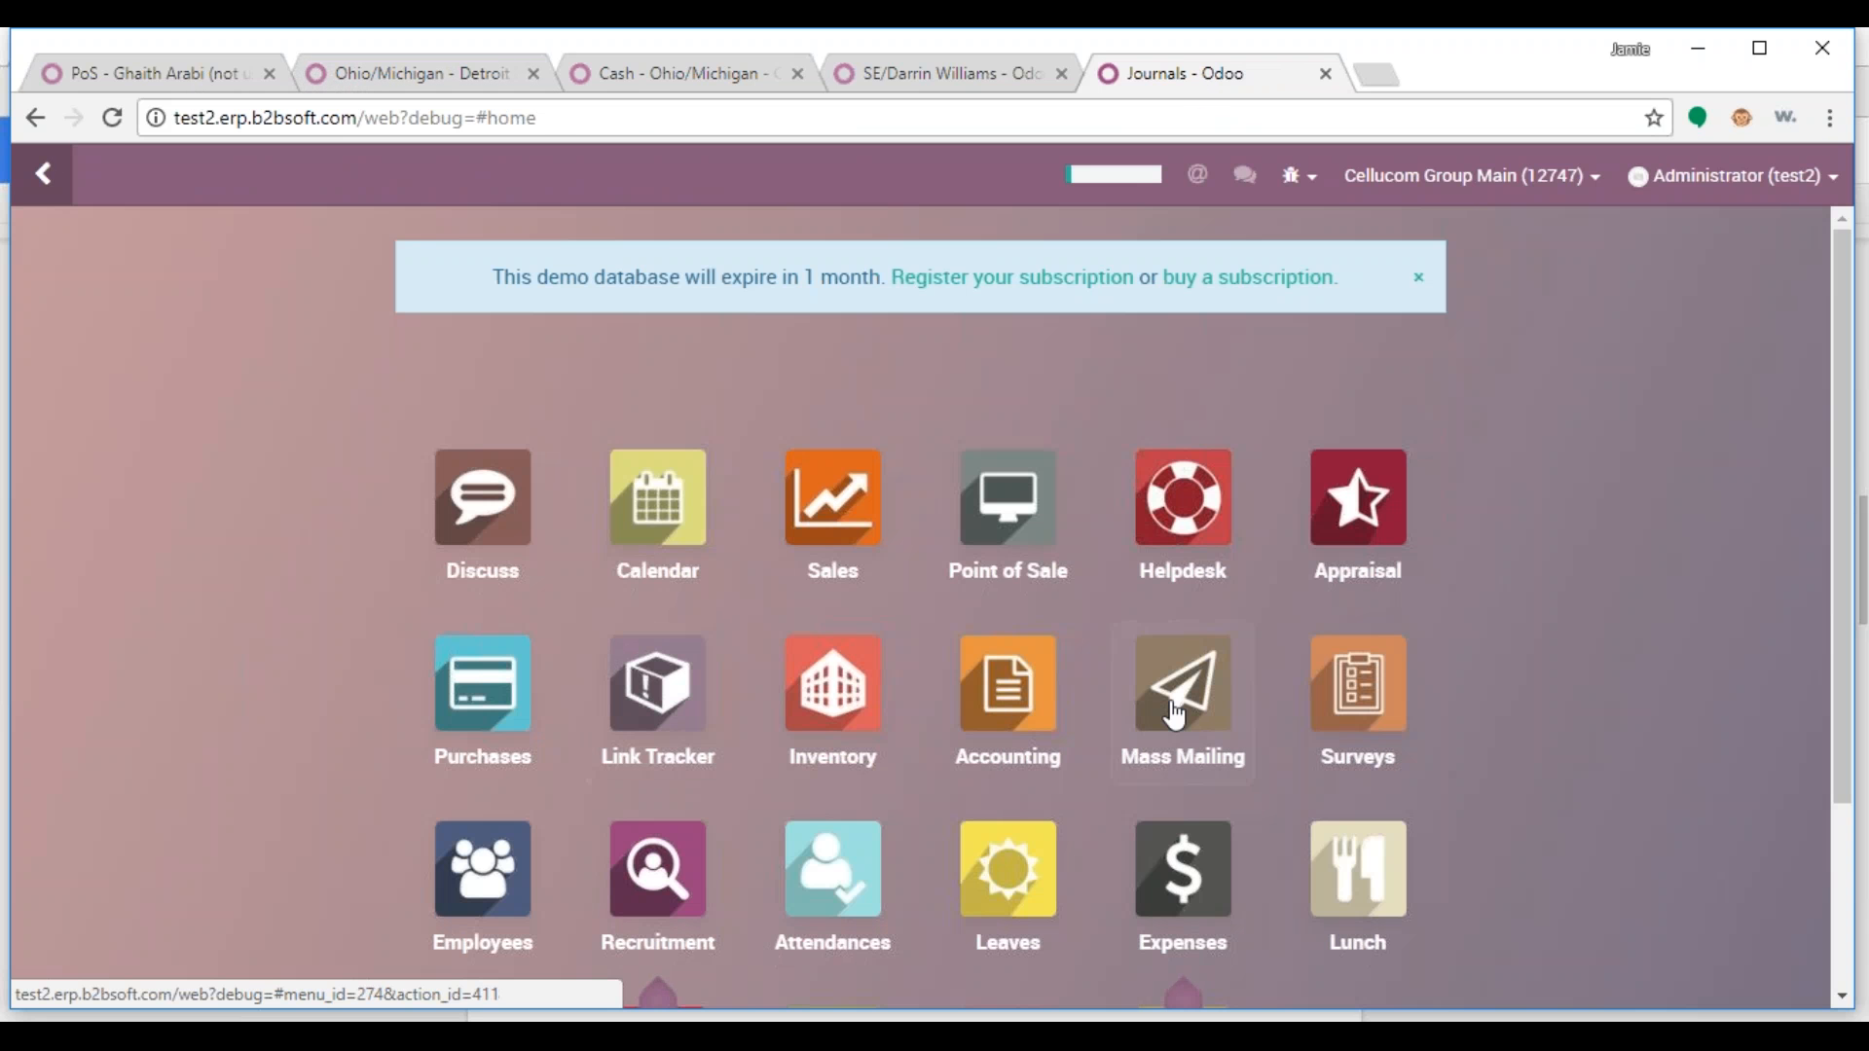
click(1008, 693)
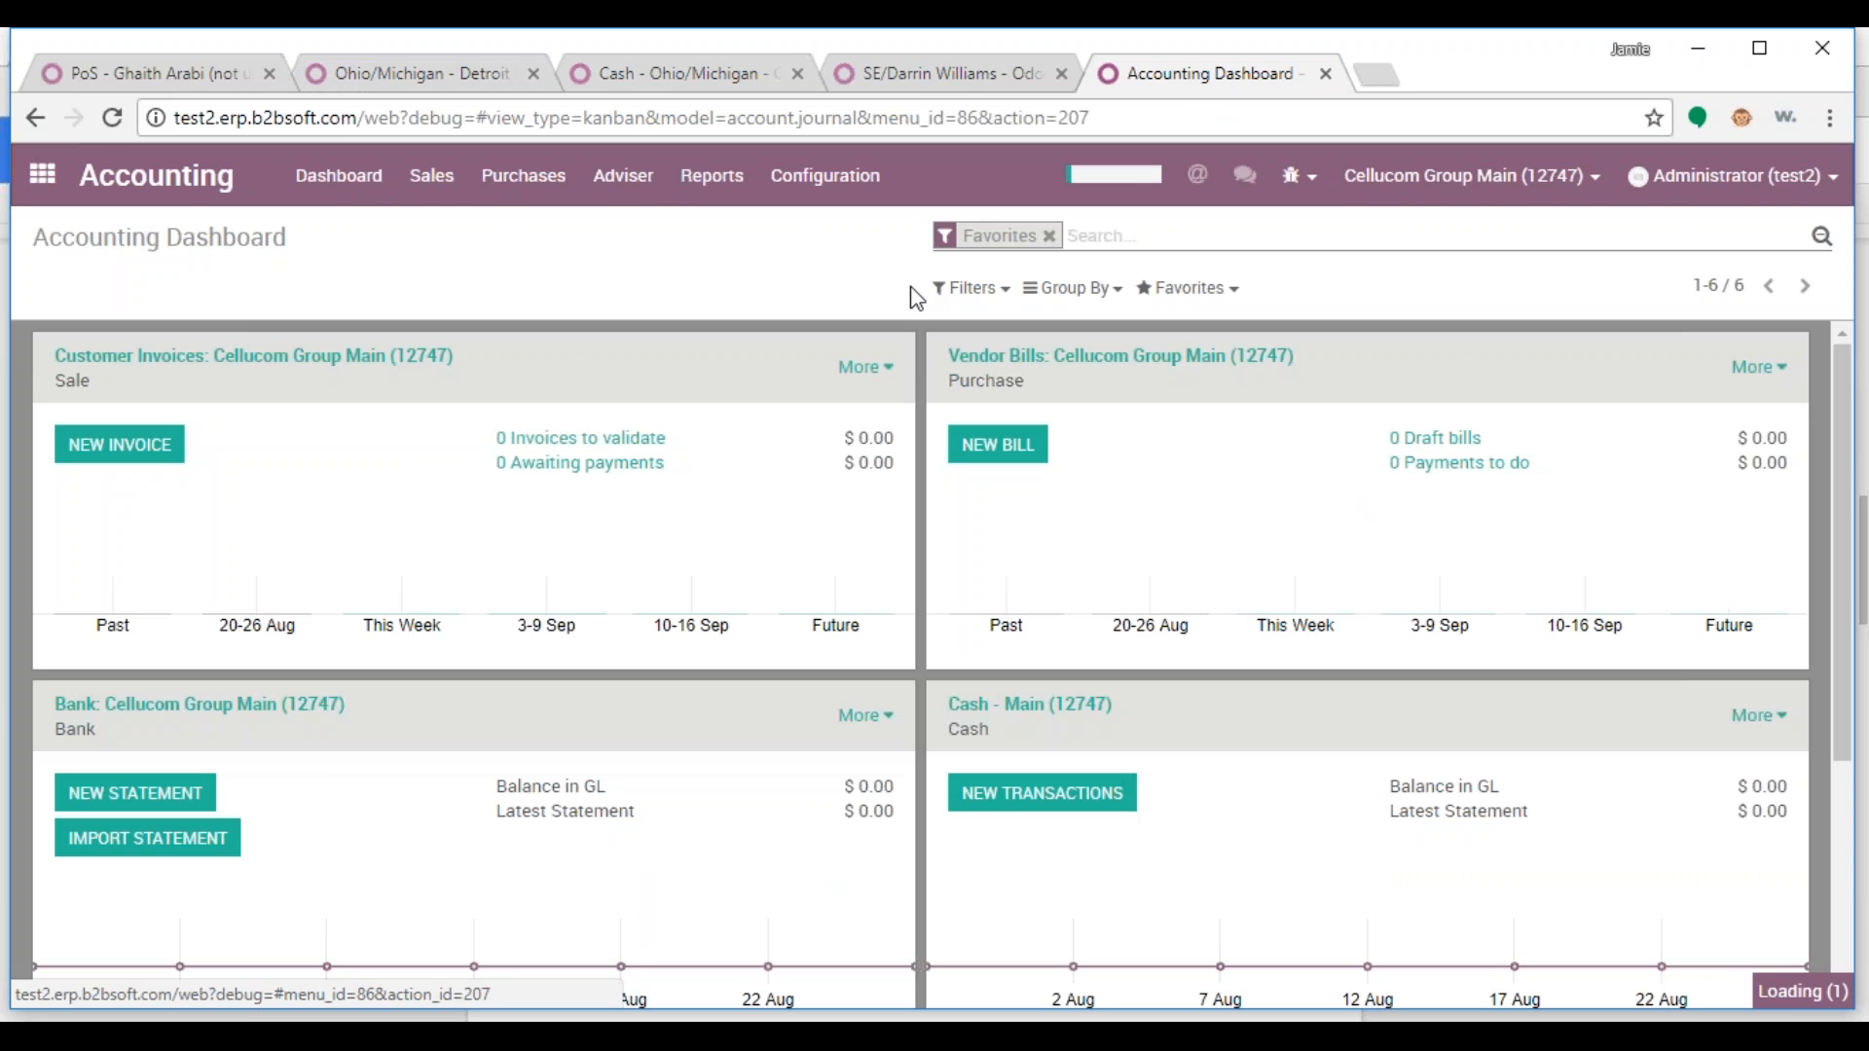
click(824, 175)
click(859, 406)
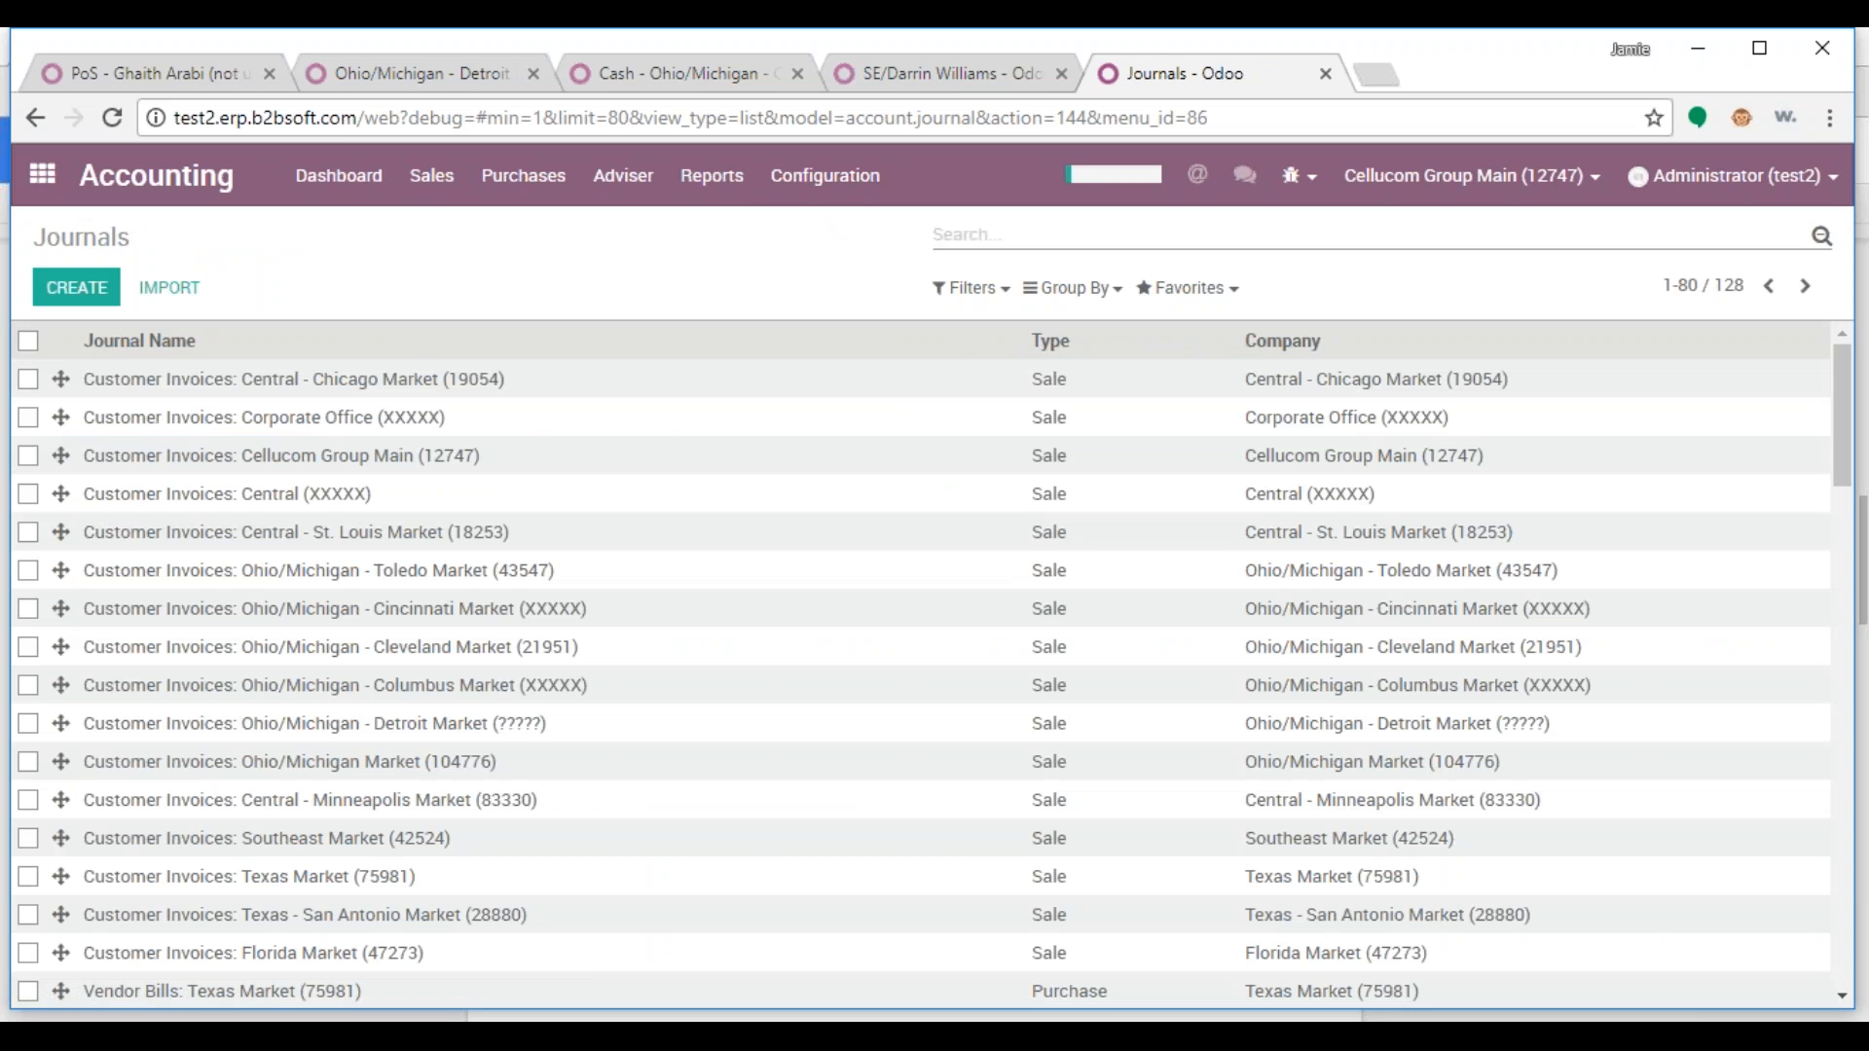
text(pos)
key(Return)
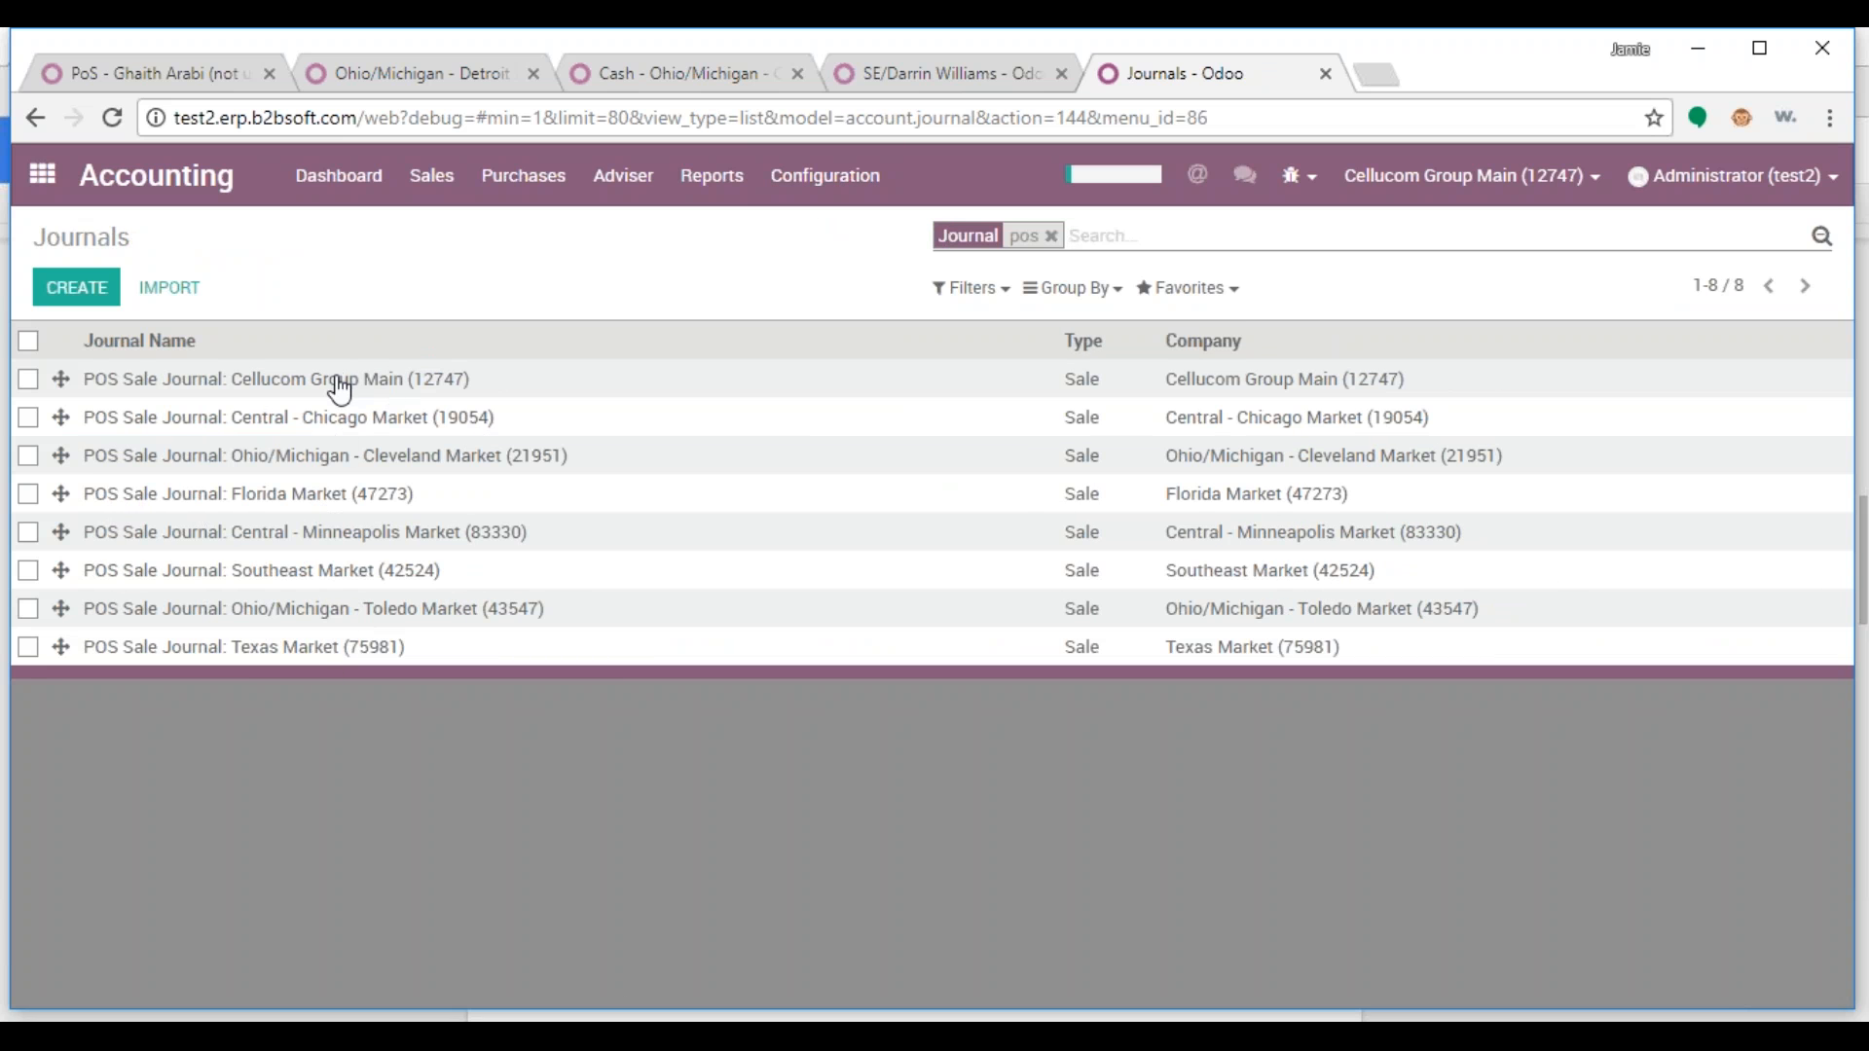
click(652, 389)
click(870, 279)
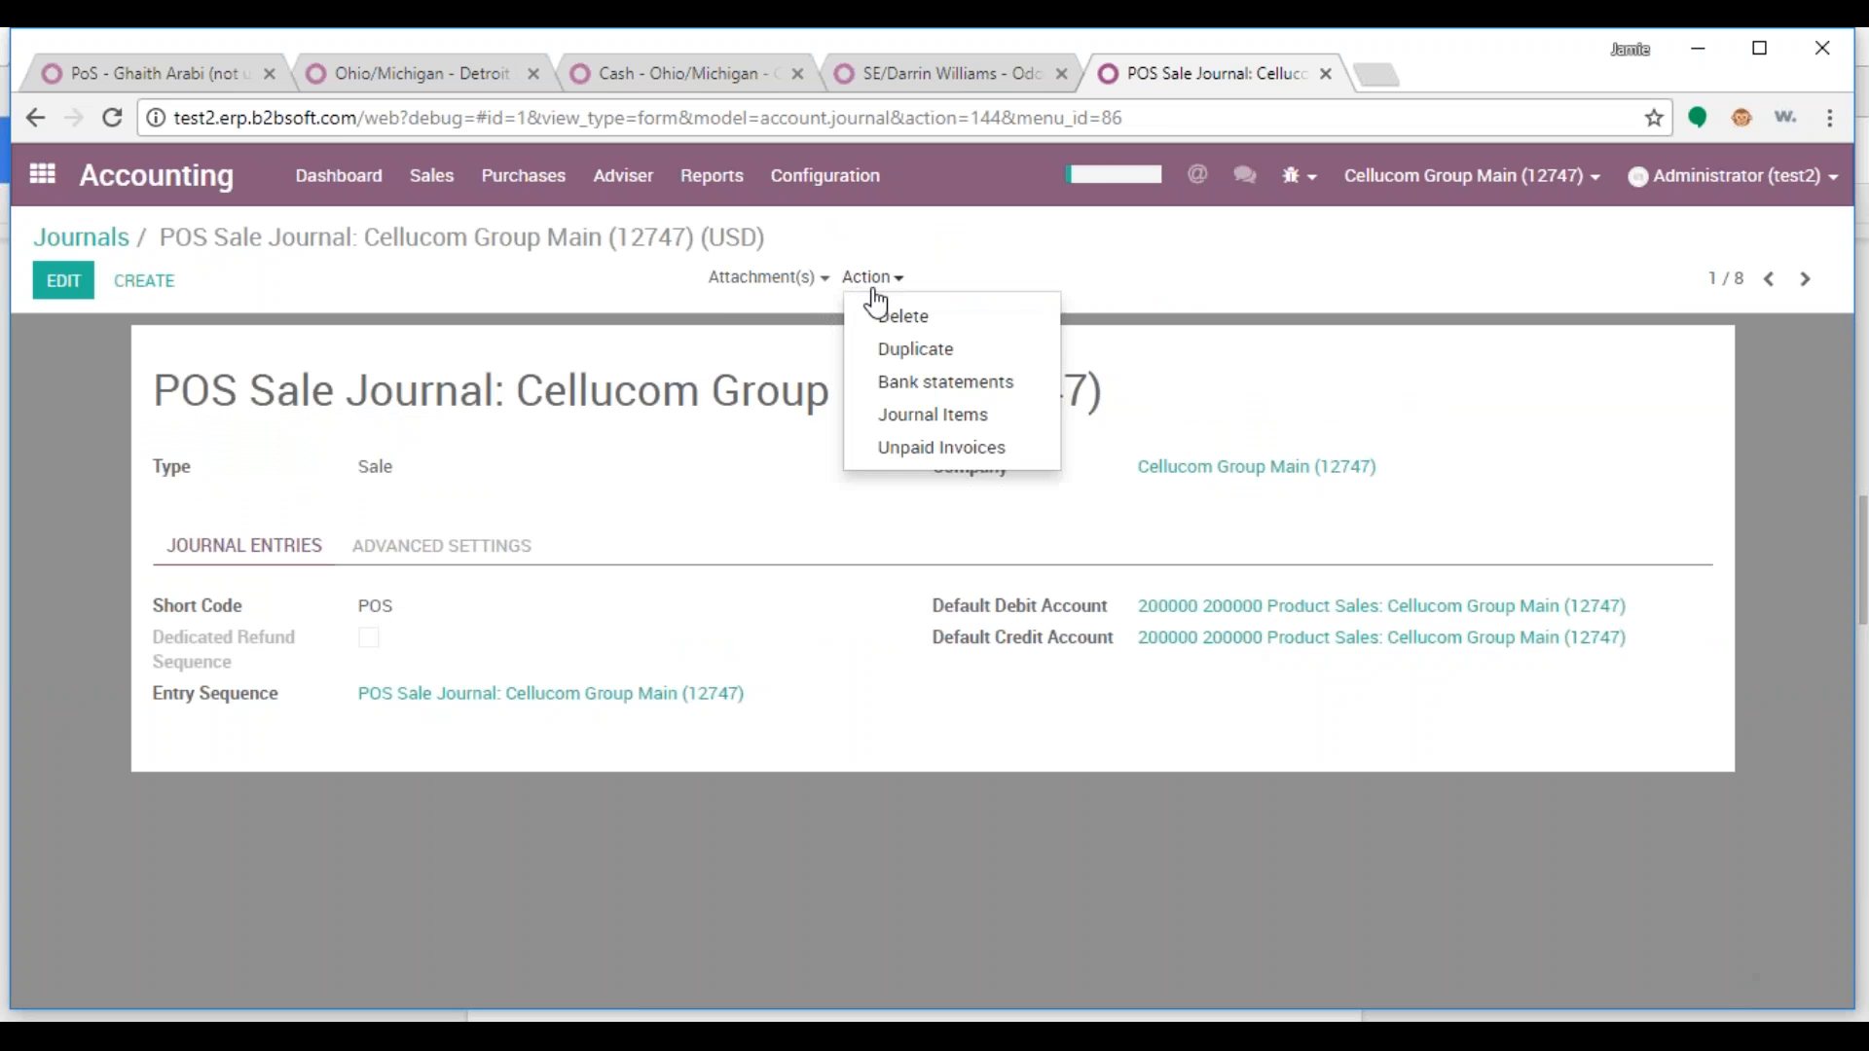
Duplicate the POS sale journal and set its company to Ohio/Michigan - Detroit Market (?????)
click(888, 353)
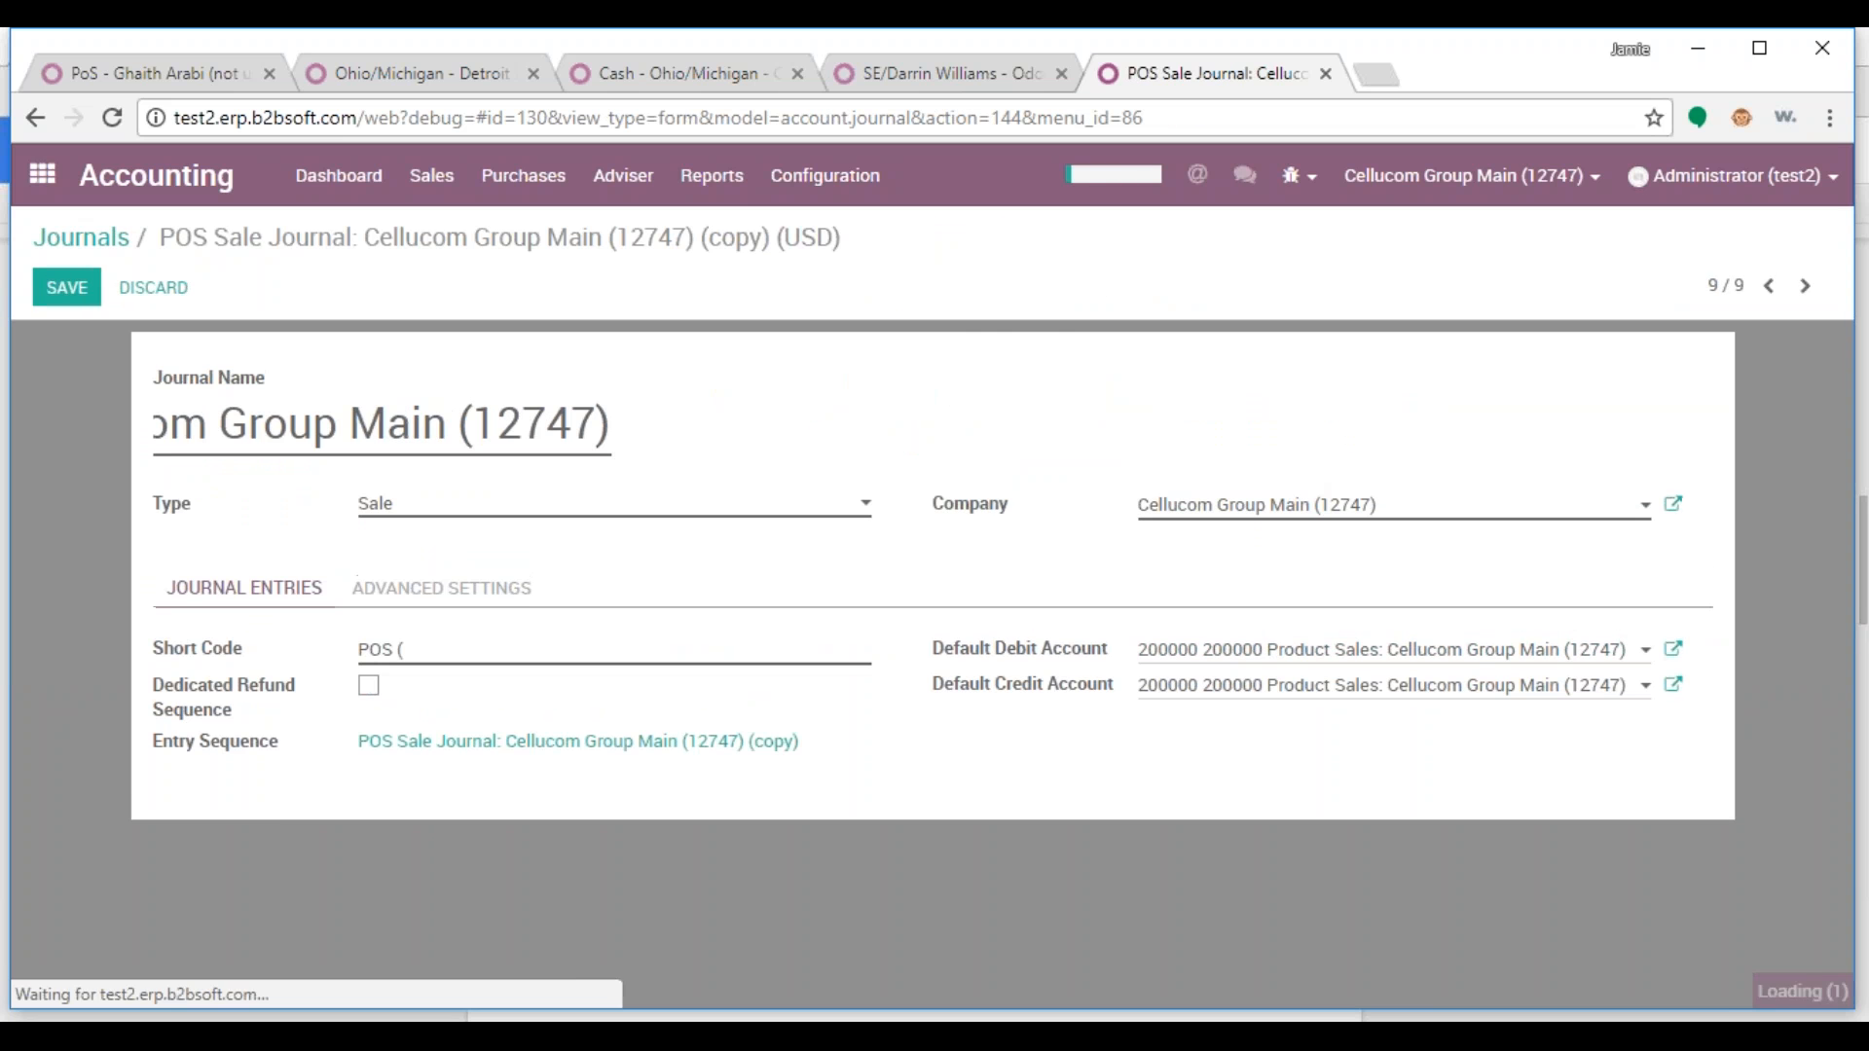
click(1164, 508)
text(Cel)
key(BackSpace)
key(BackSpace)
key(BackSpace)
text(?)
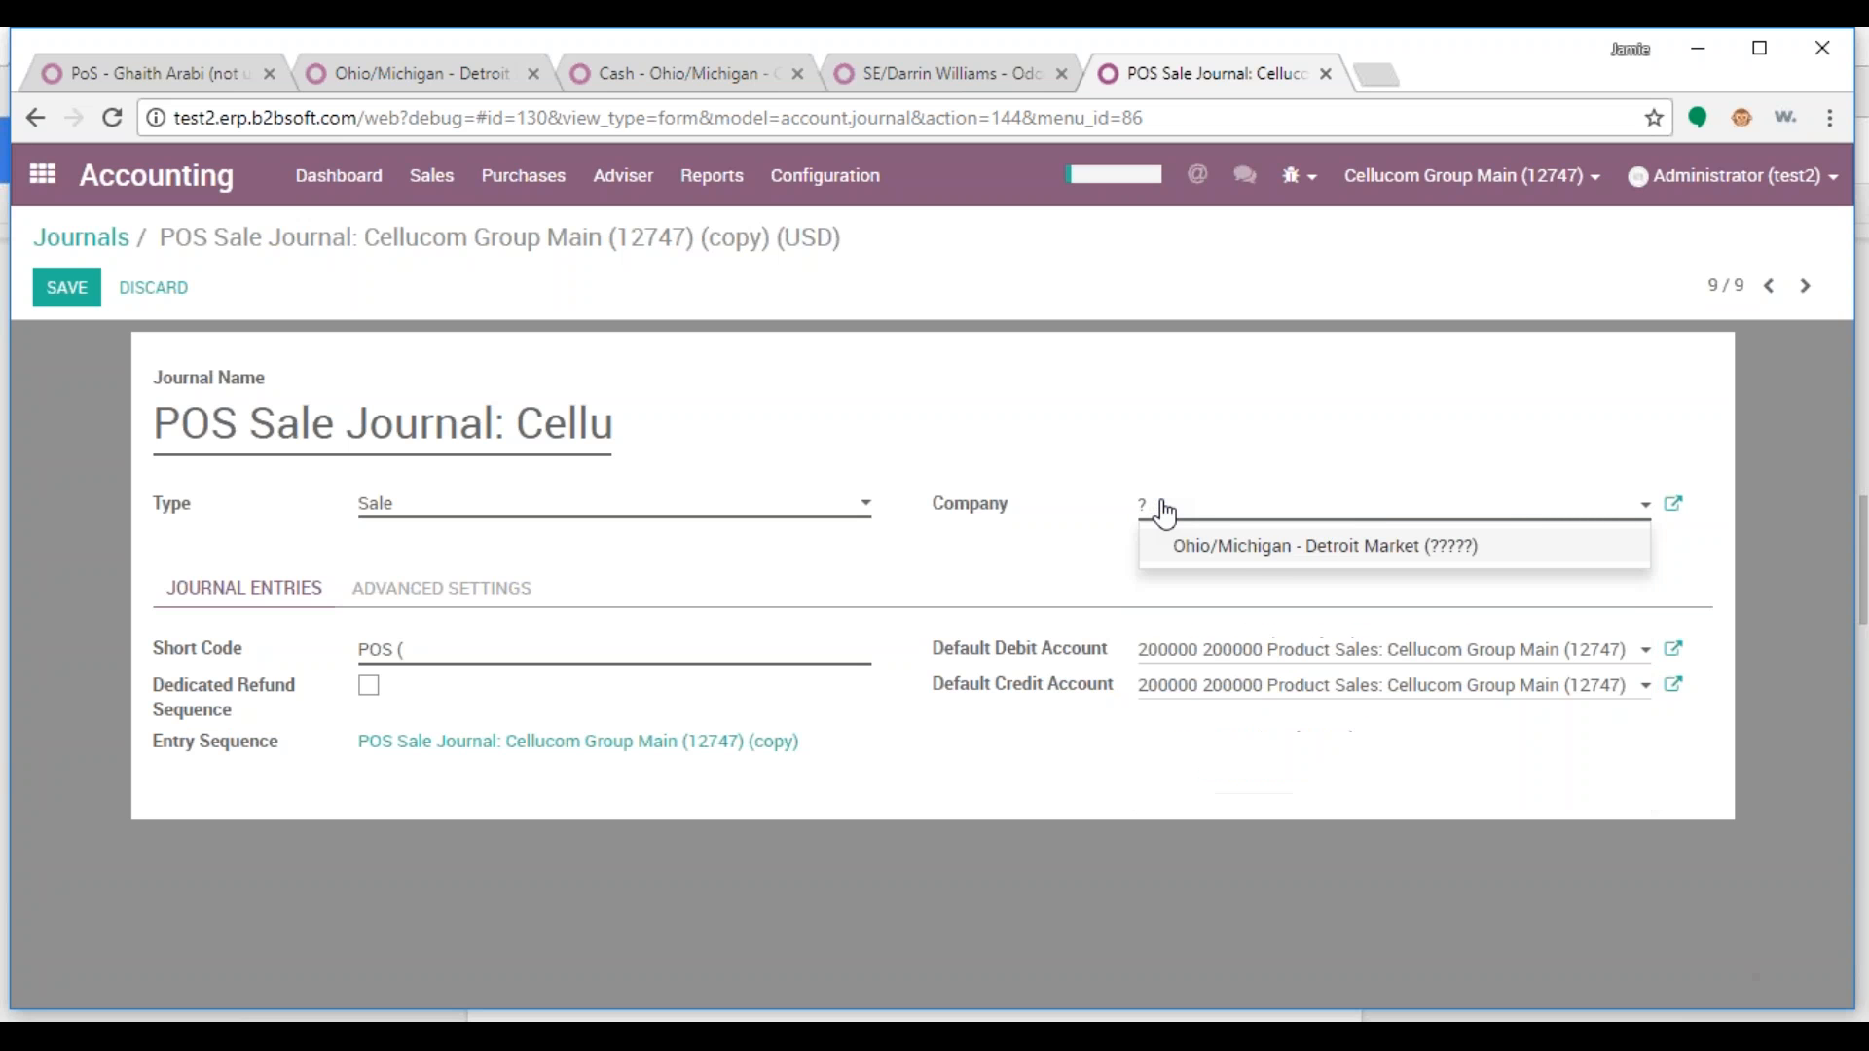
click(1256, 553)
Rename the copy after the Detroit Market company, give it short code POSMI, and save
drag(1451, 504, 1103, 516)
key(ctrl+c)
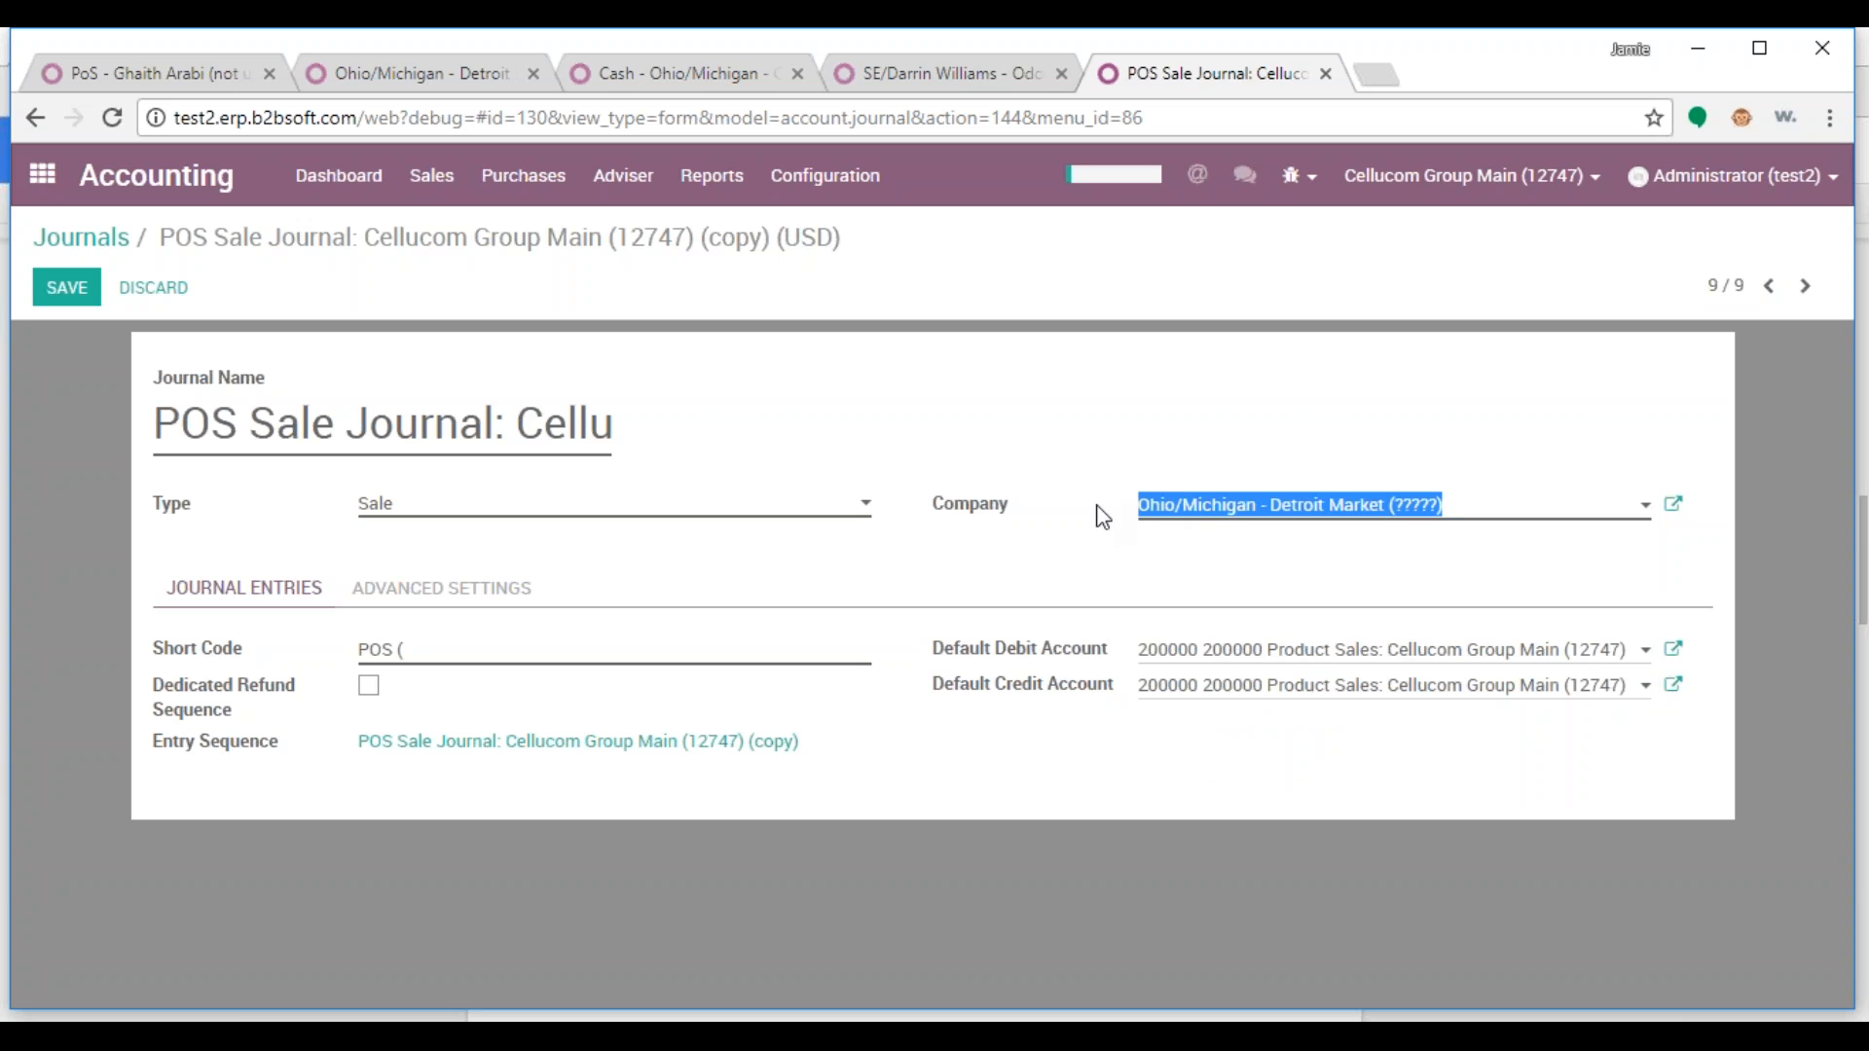
drag(532, 426, 893, 423)
key(ctrl+v)
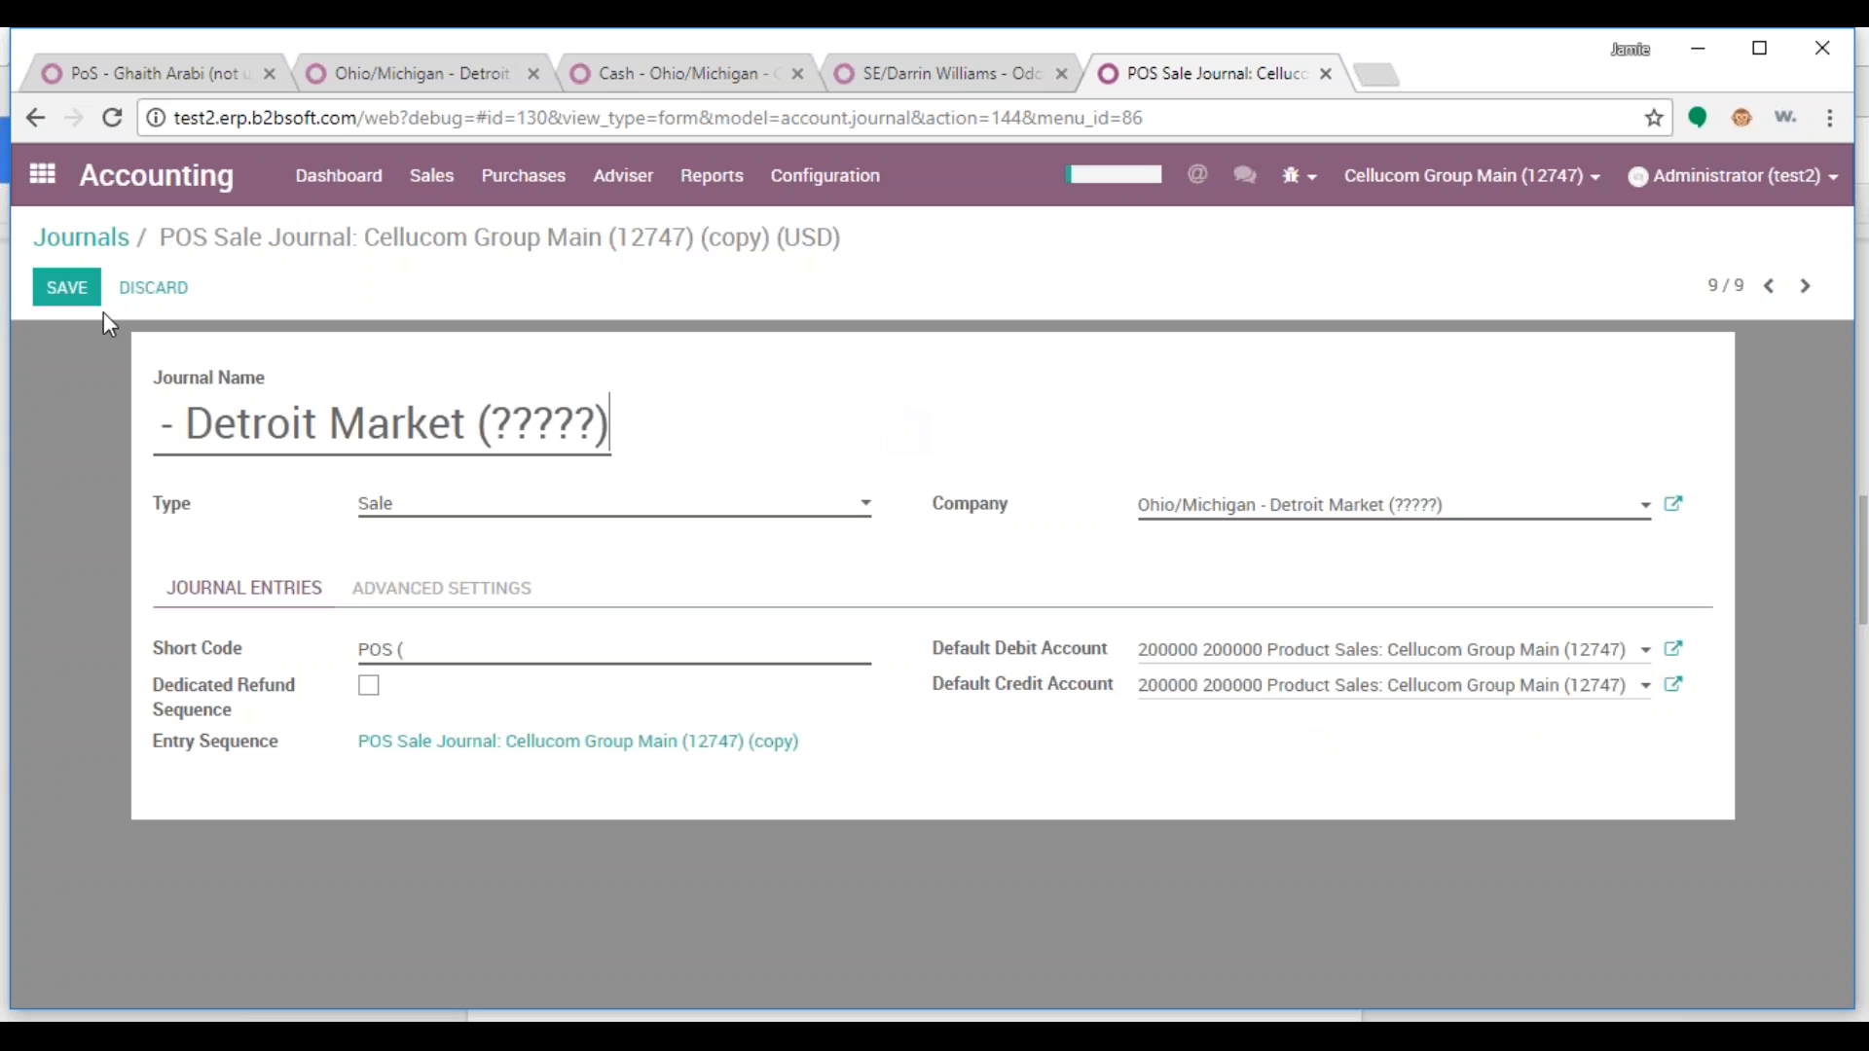
click(440, 645)
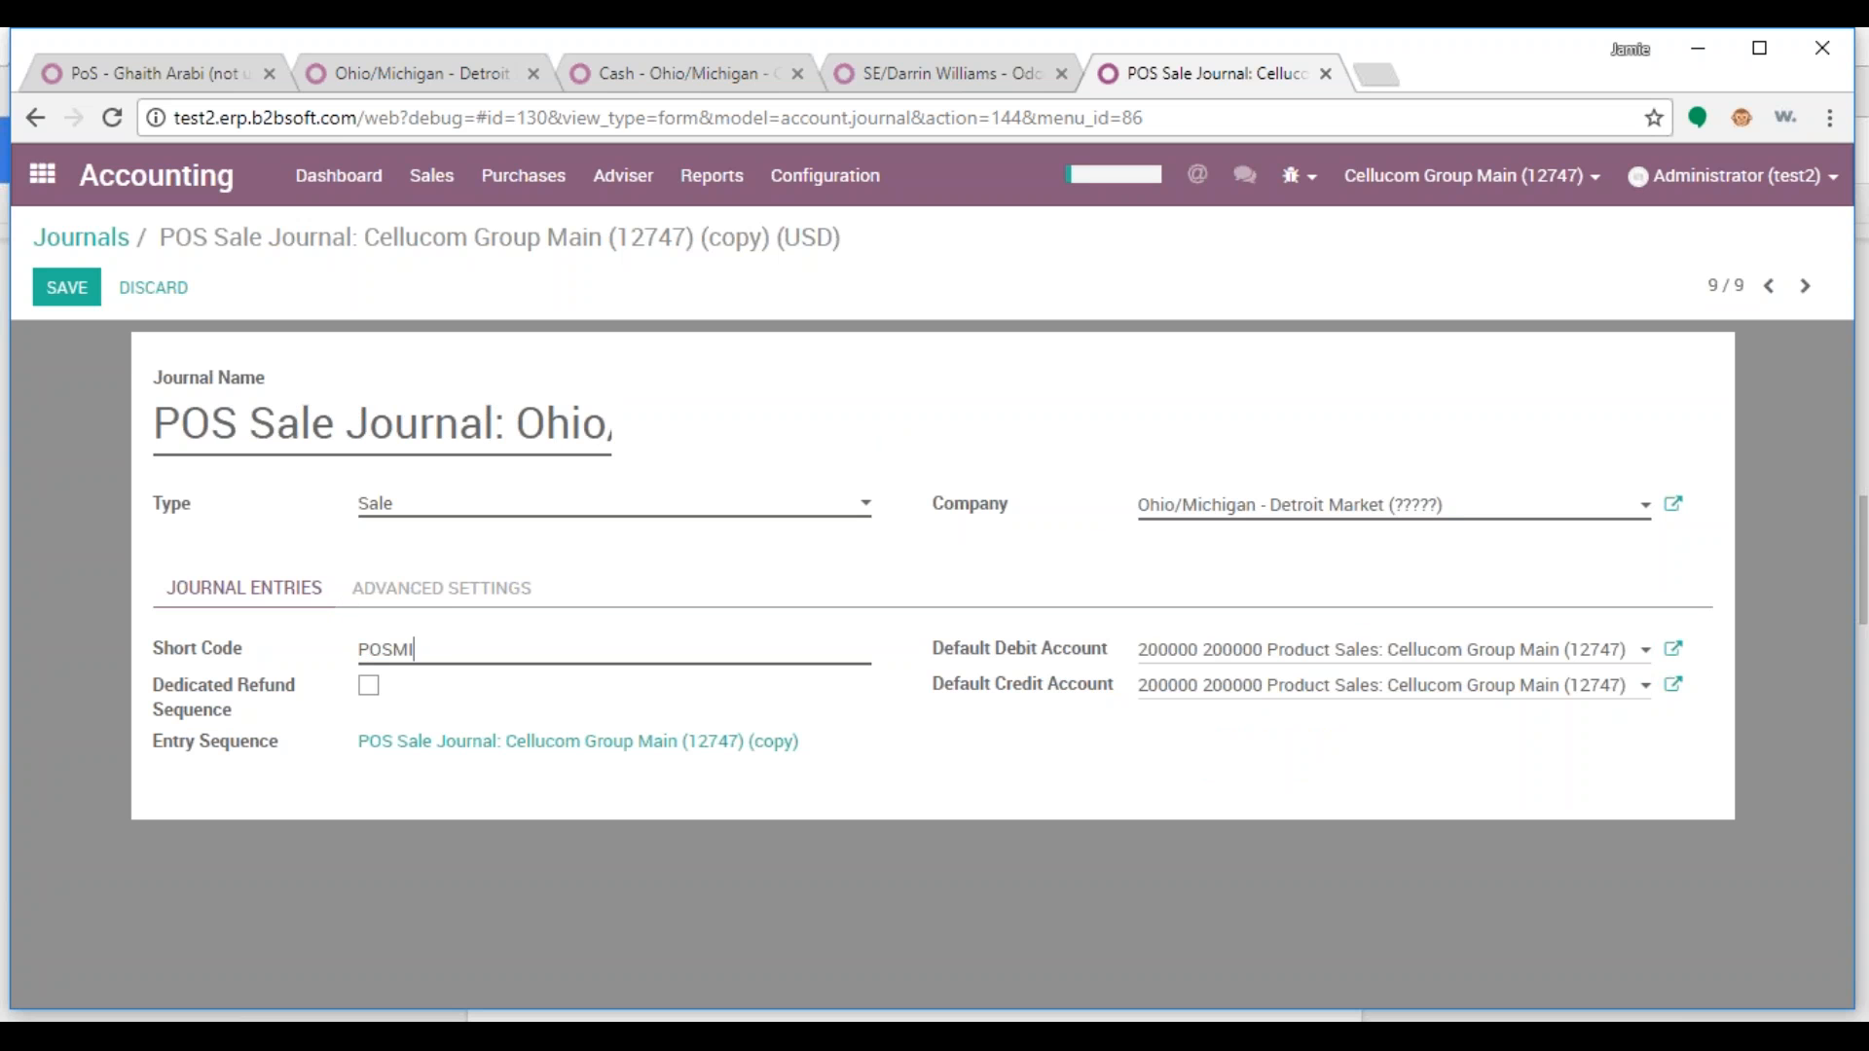
click(70, 289)
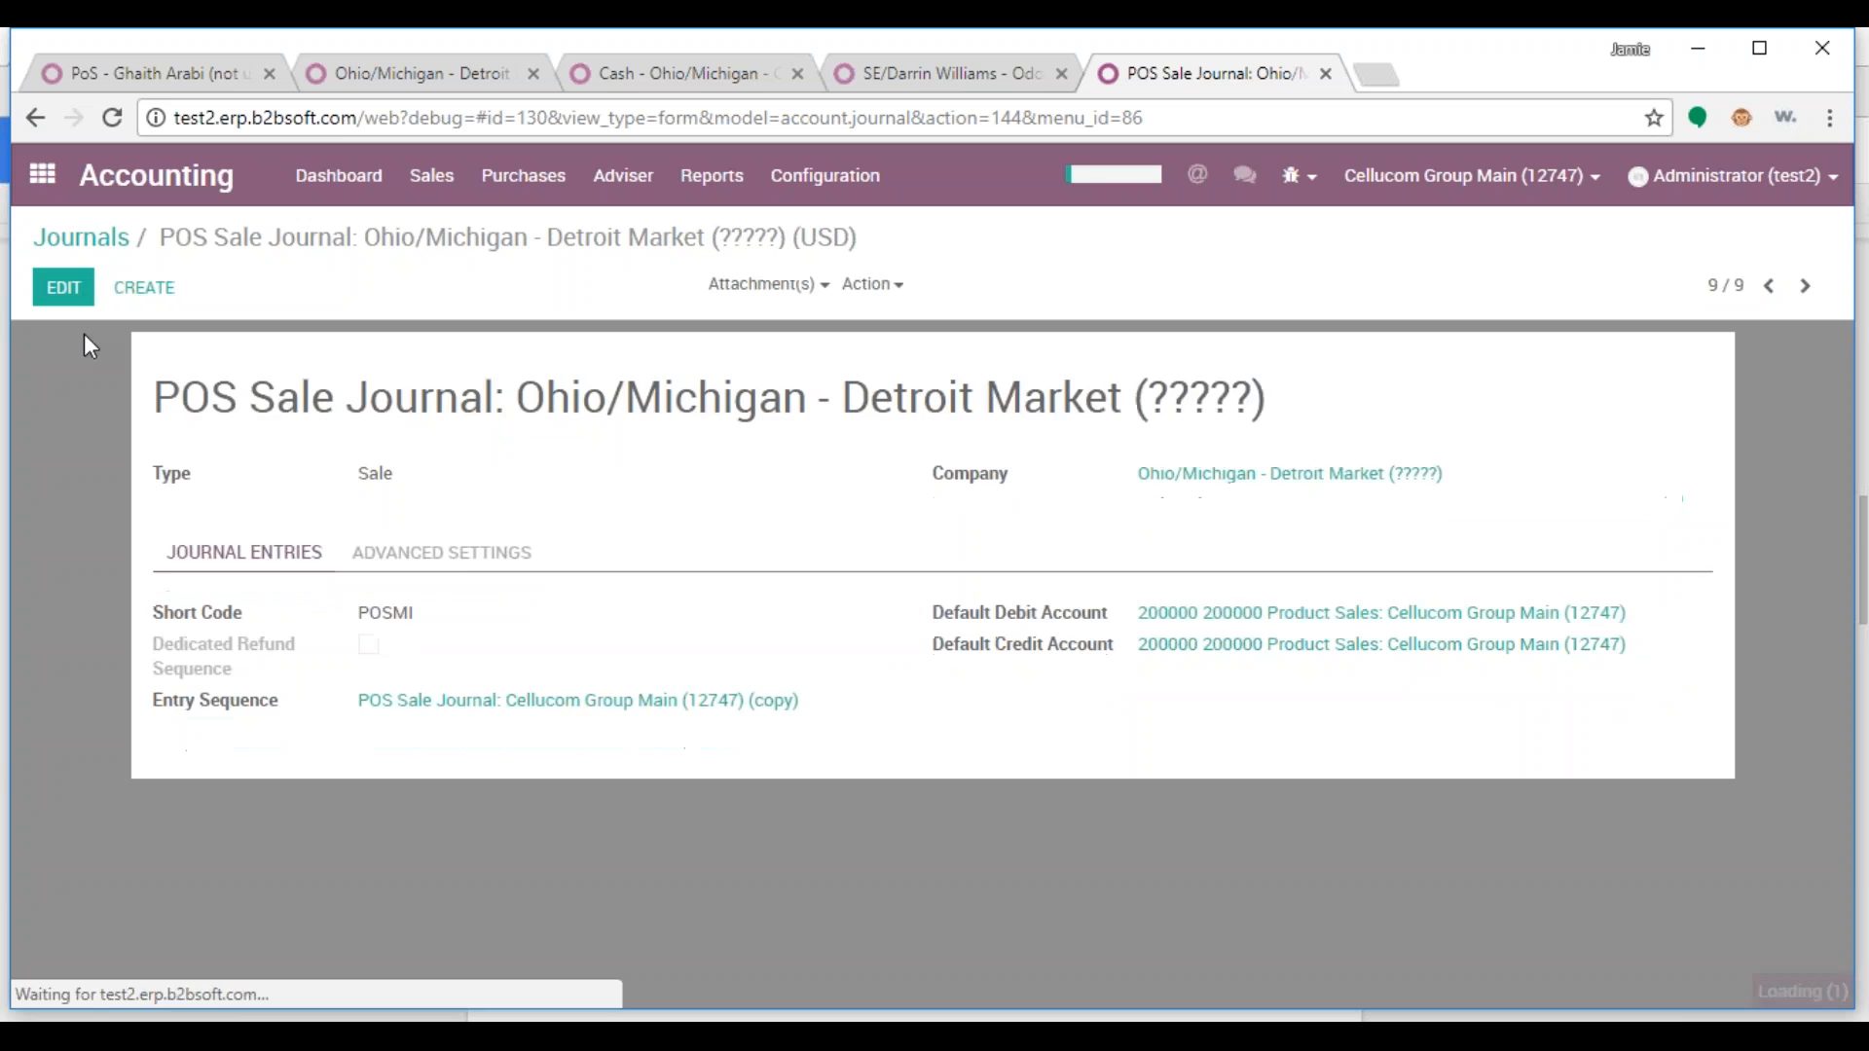
Clear the journal's default debit and credit accounts
click(63, 287)
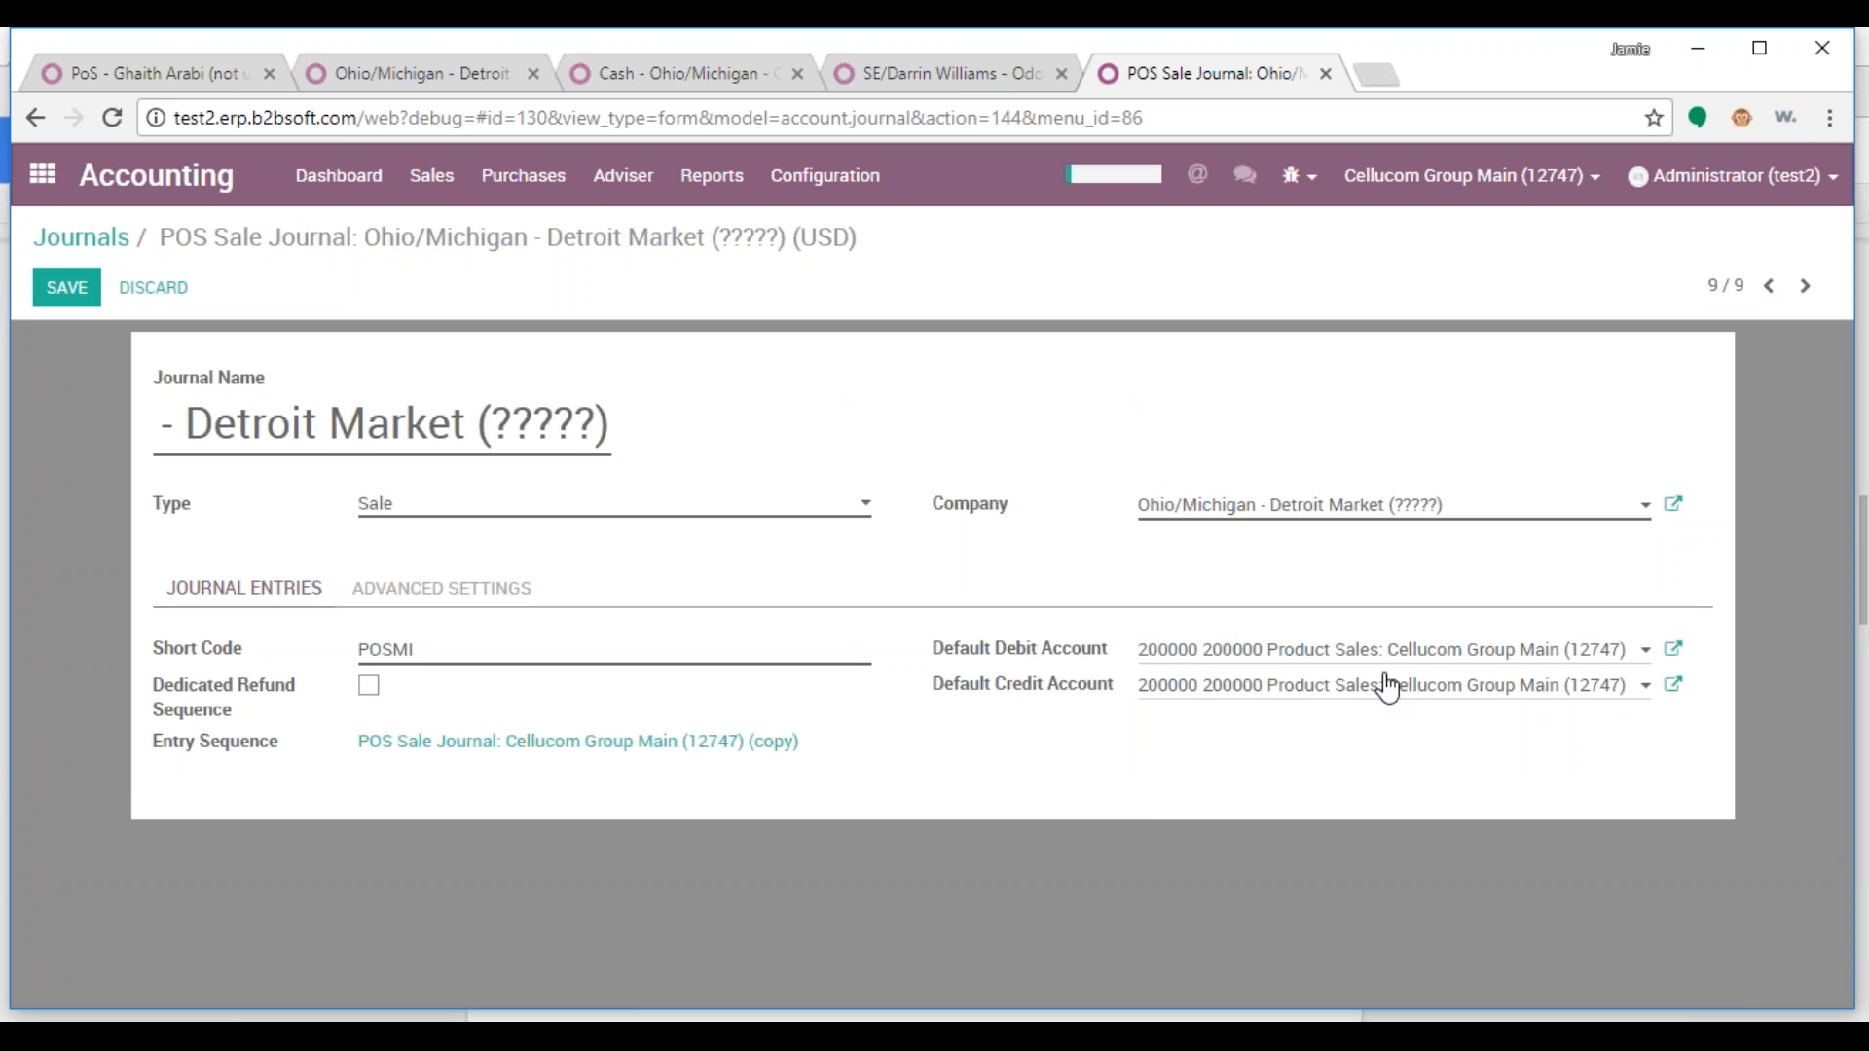
click(1150, 650)
drag(1150, 651, 1655, 653)
key(BackSpace)
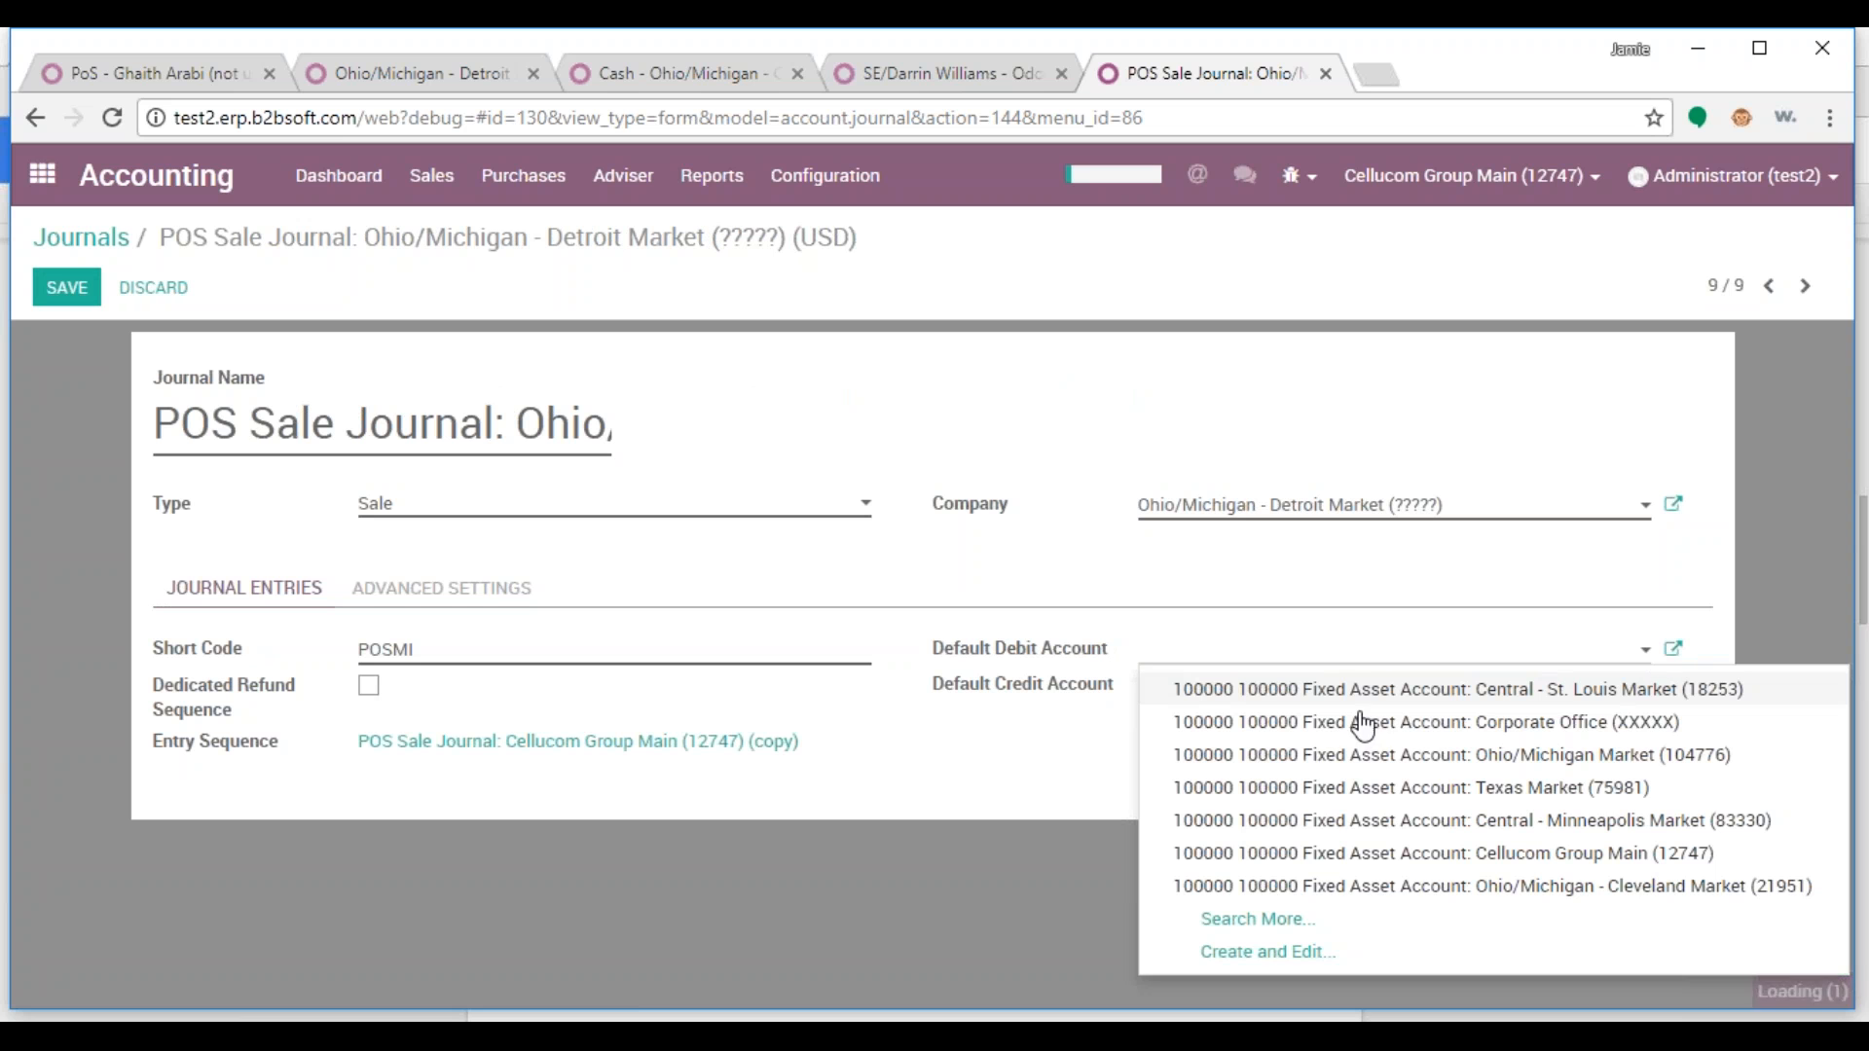
click(1036, 764)
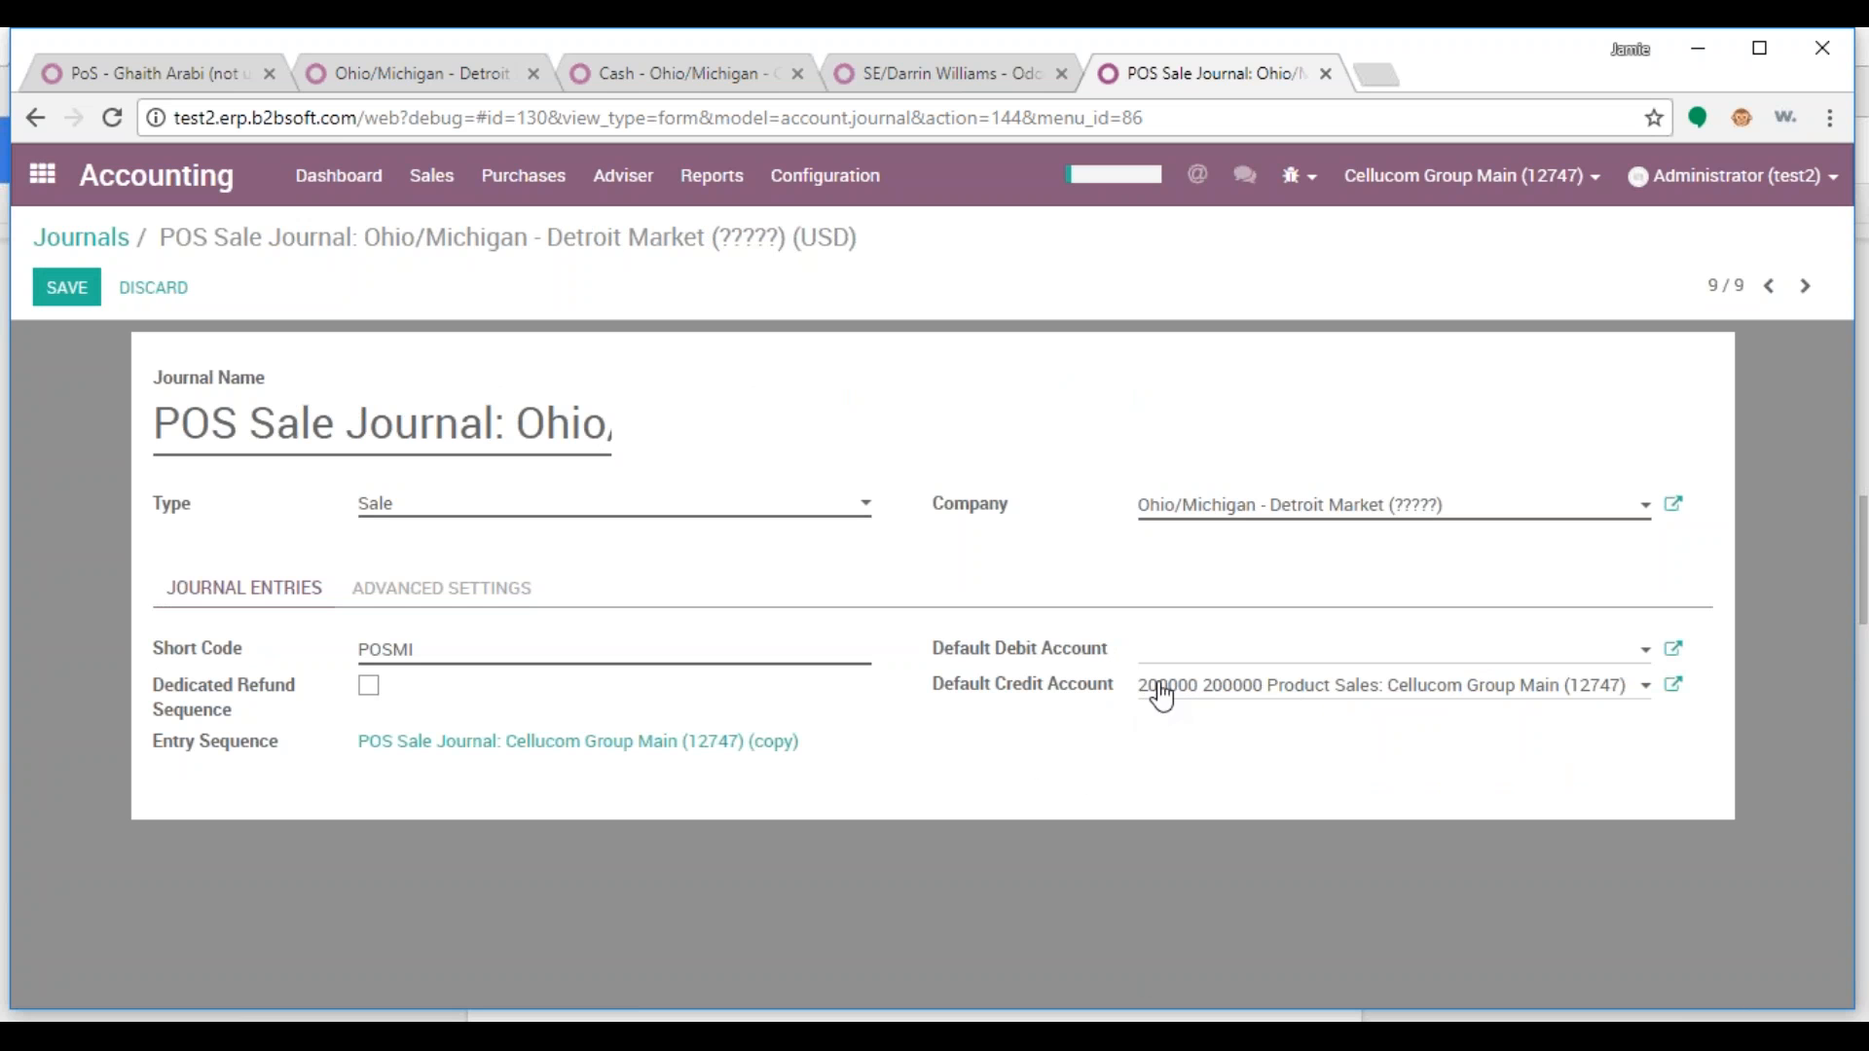
double_click(1278, 689)
drag(1144, 701, 1636, 687)
key(BackSpace)
click(1076, 769)
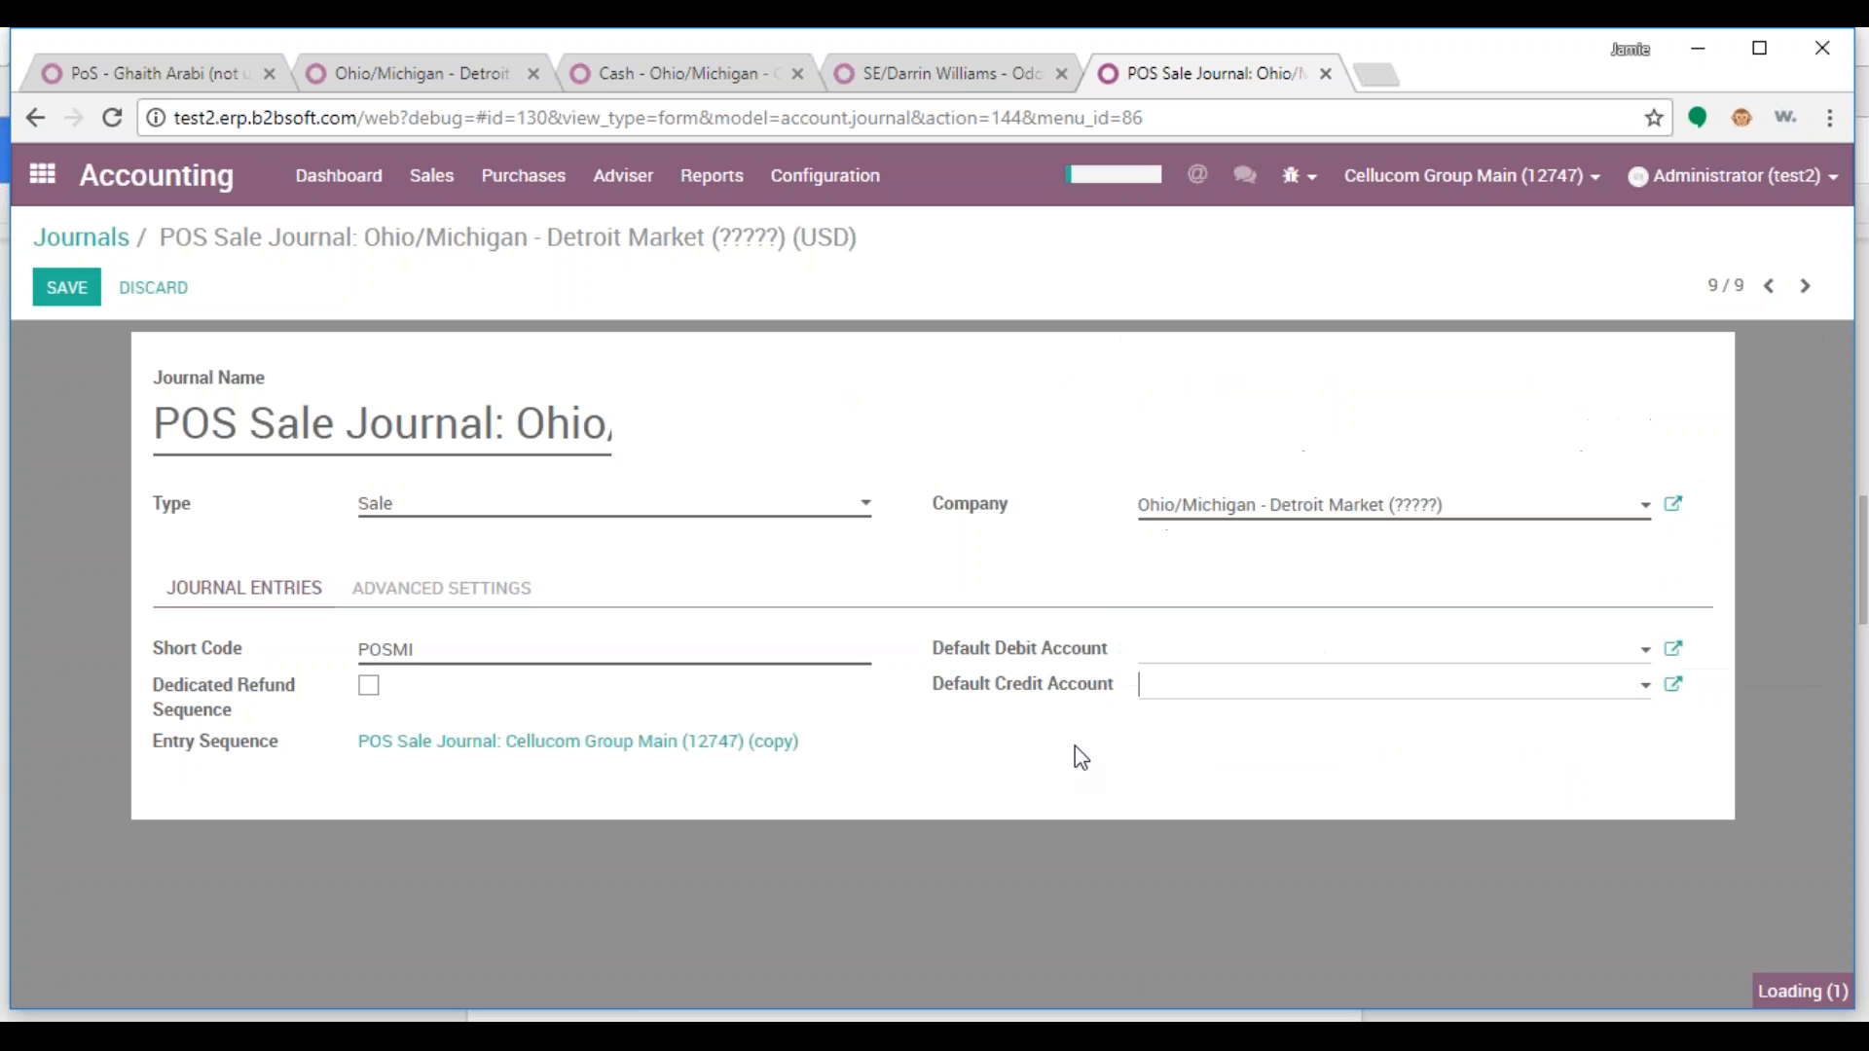
Set the default account to 200000 Detroit Market Product Sales, save, and open the entry sequence
click(1175, 650)
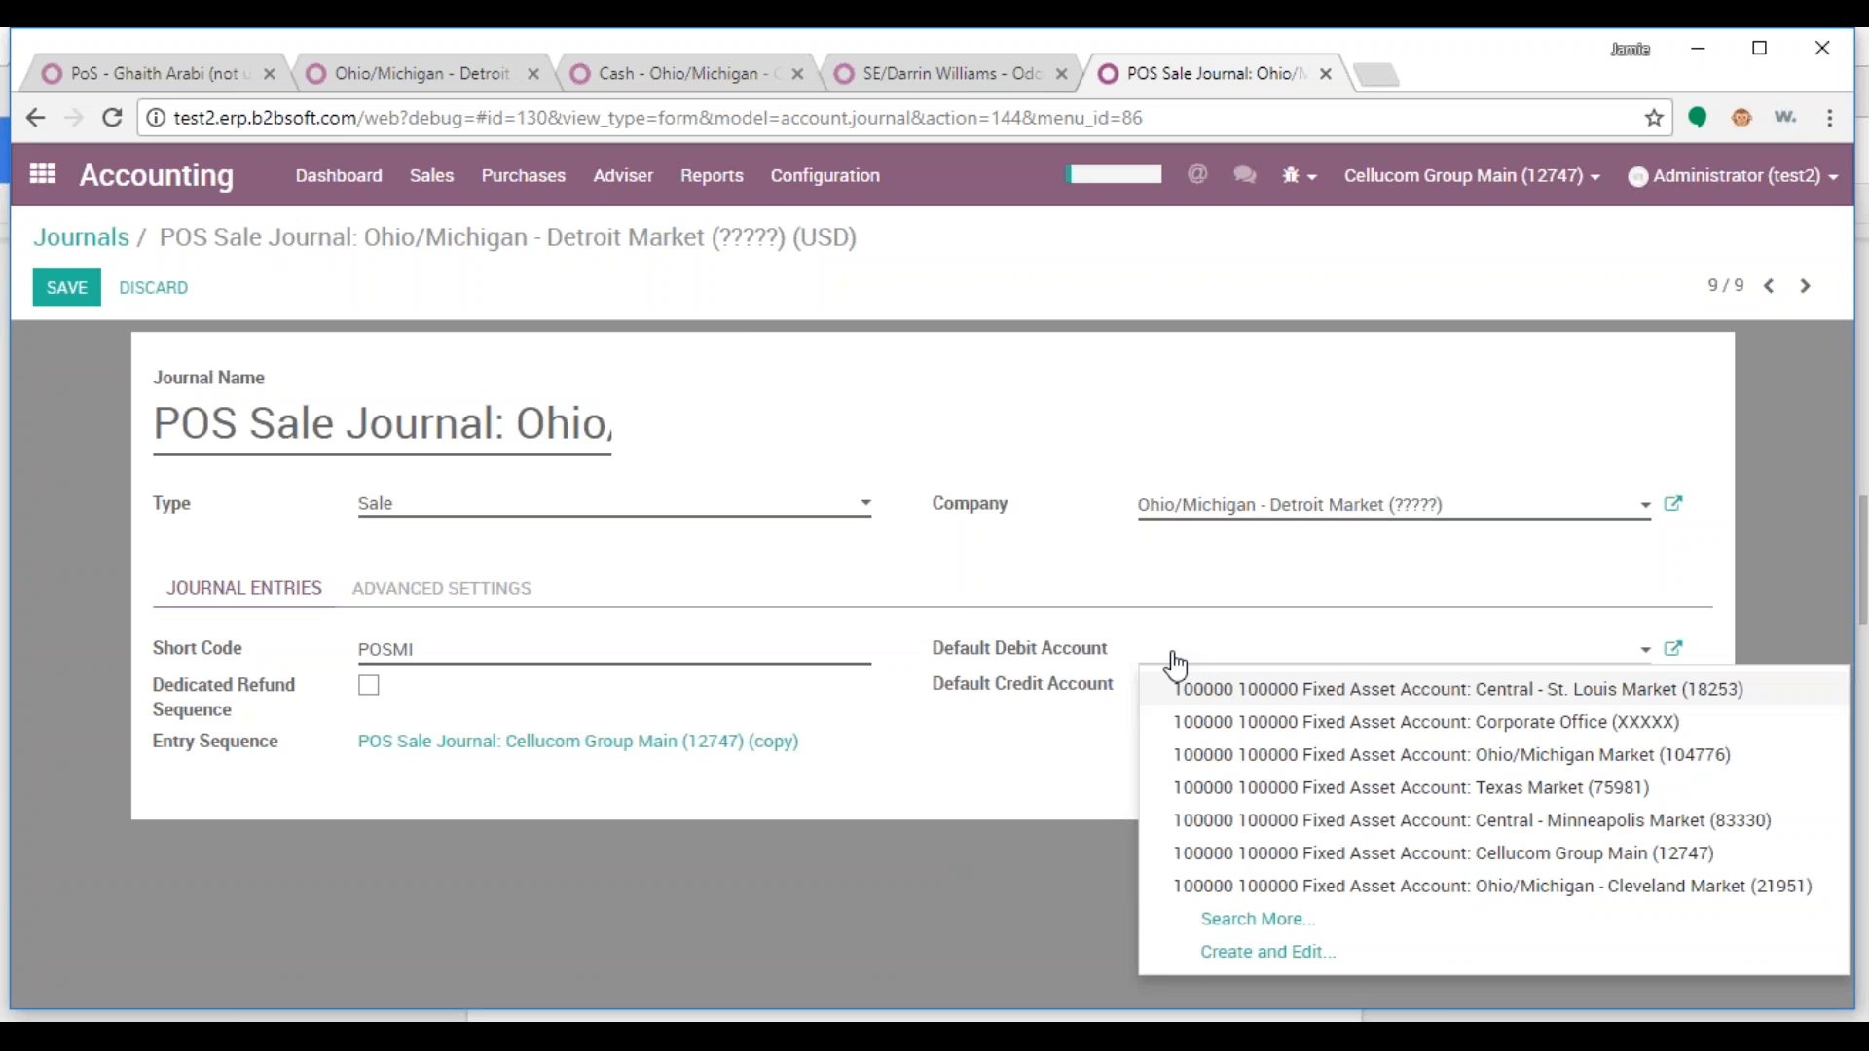
click(1261, 921)
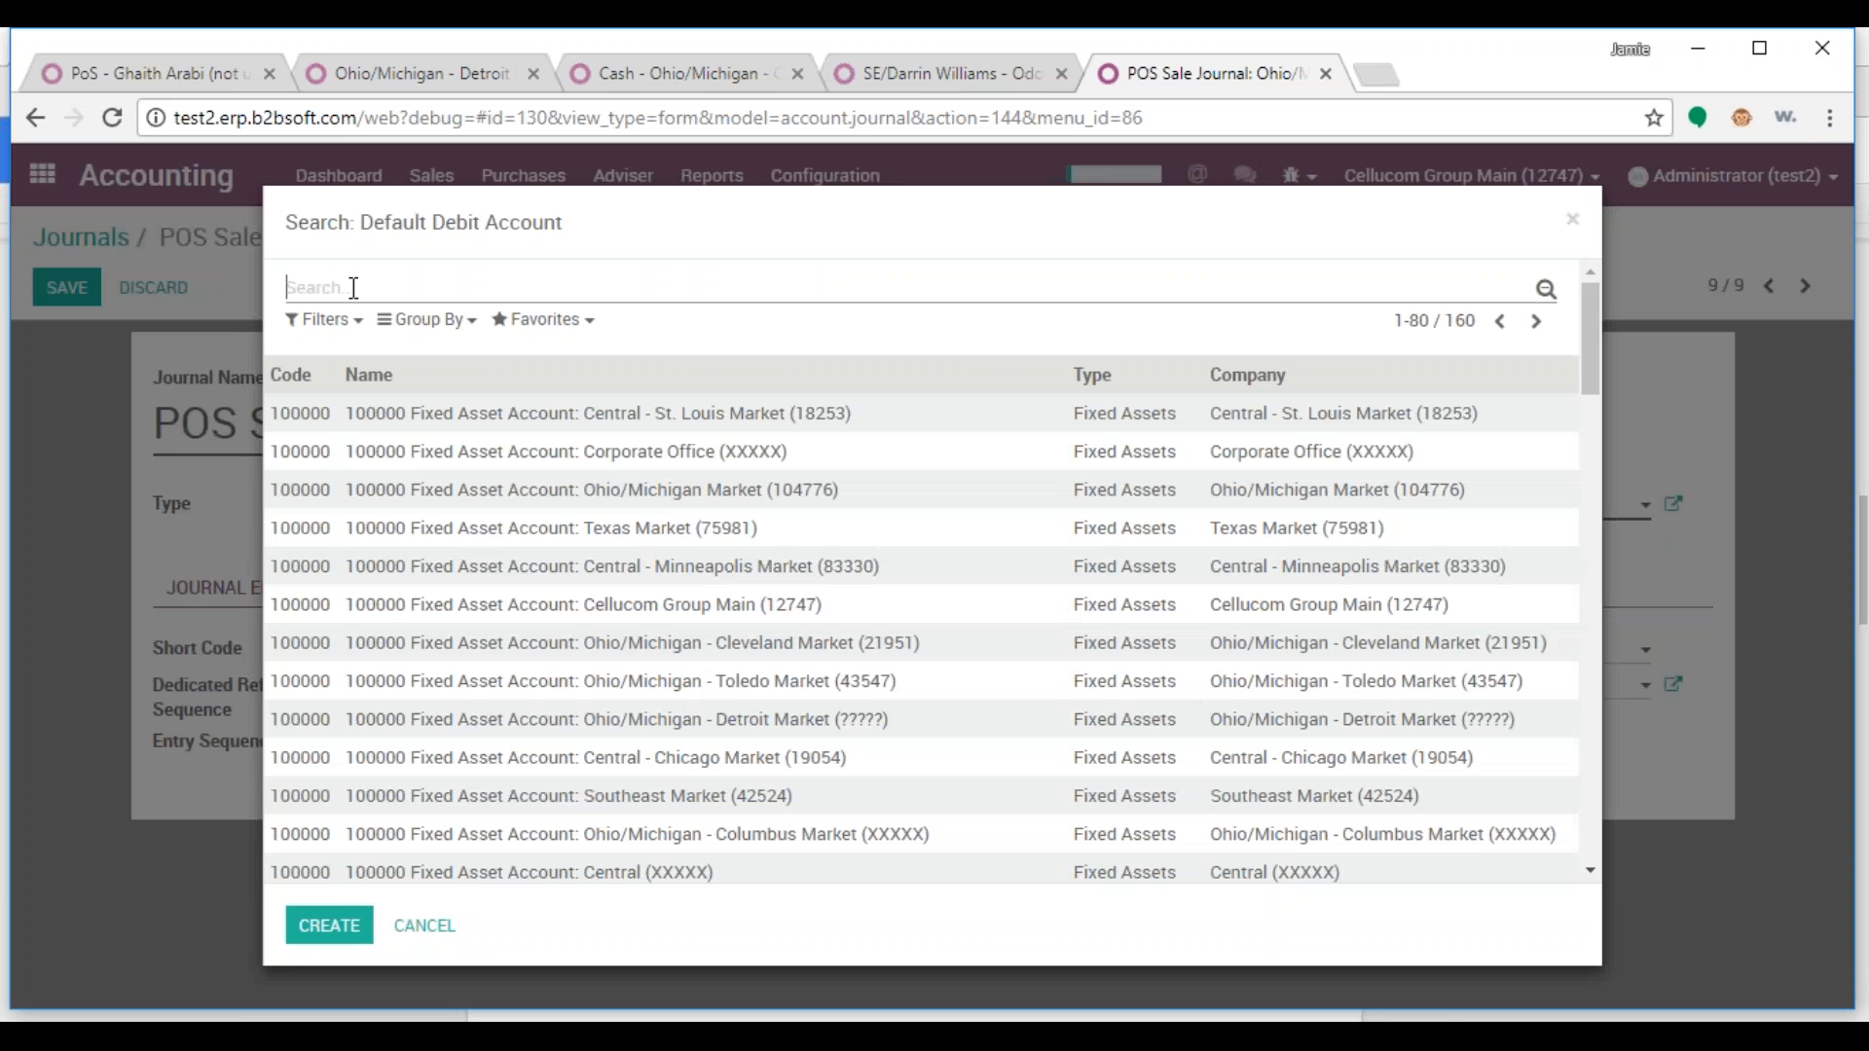
text(200000)
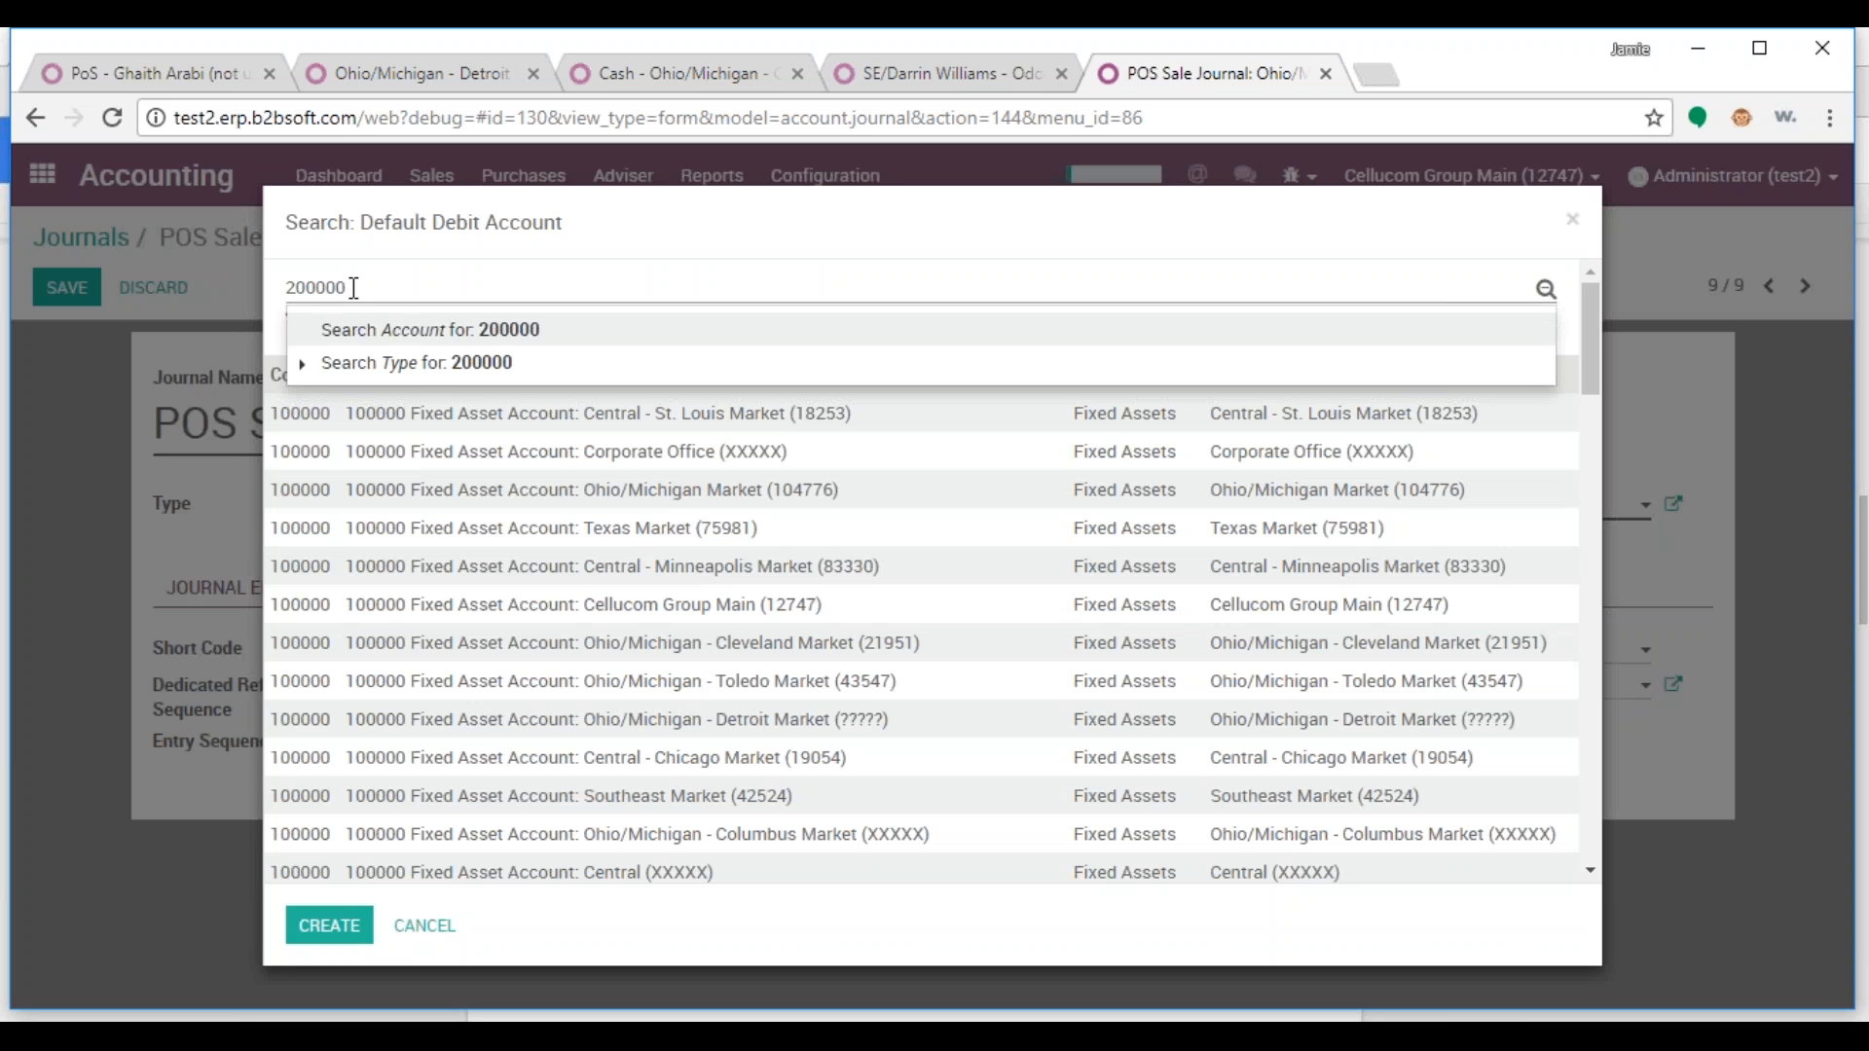
key(Return)
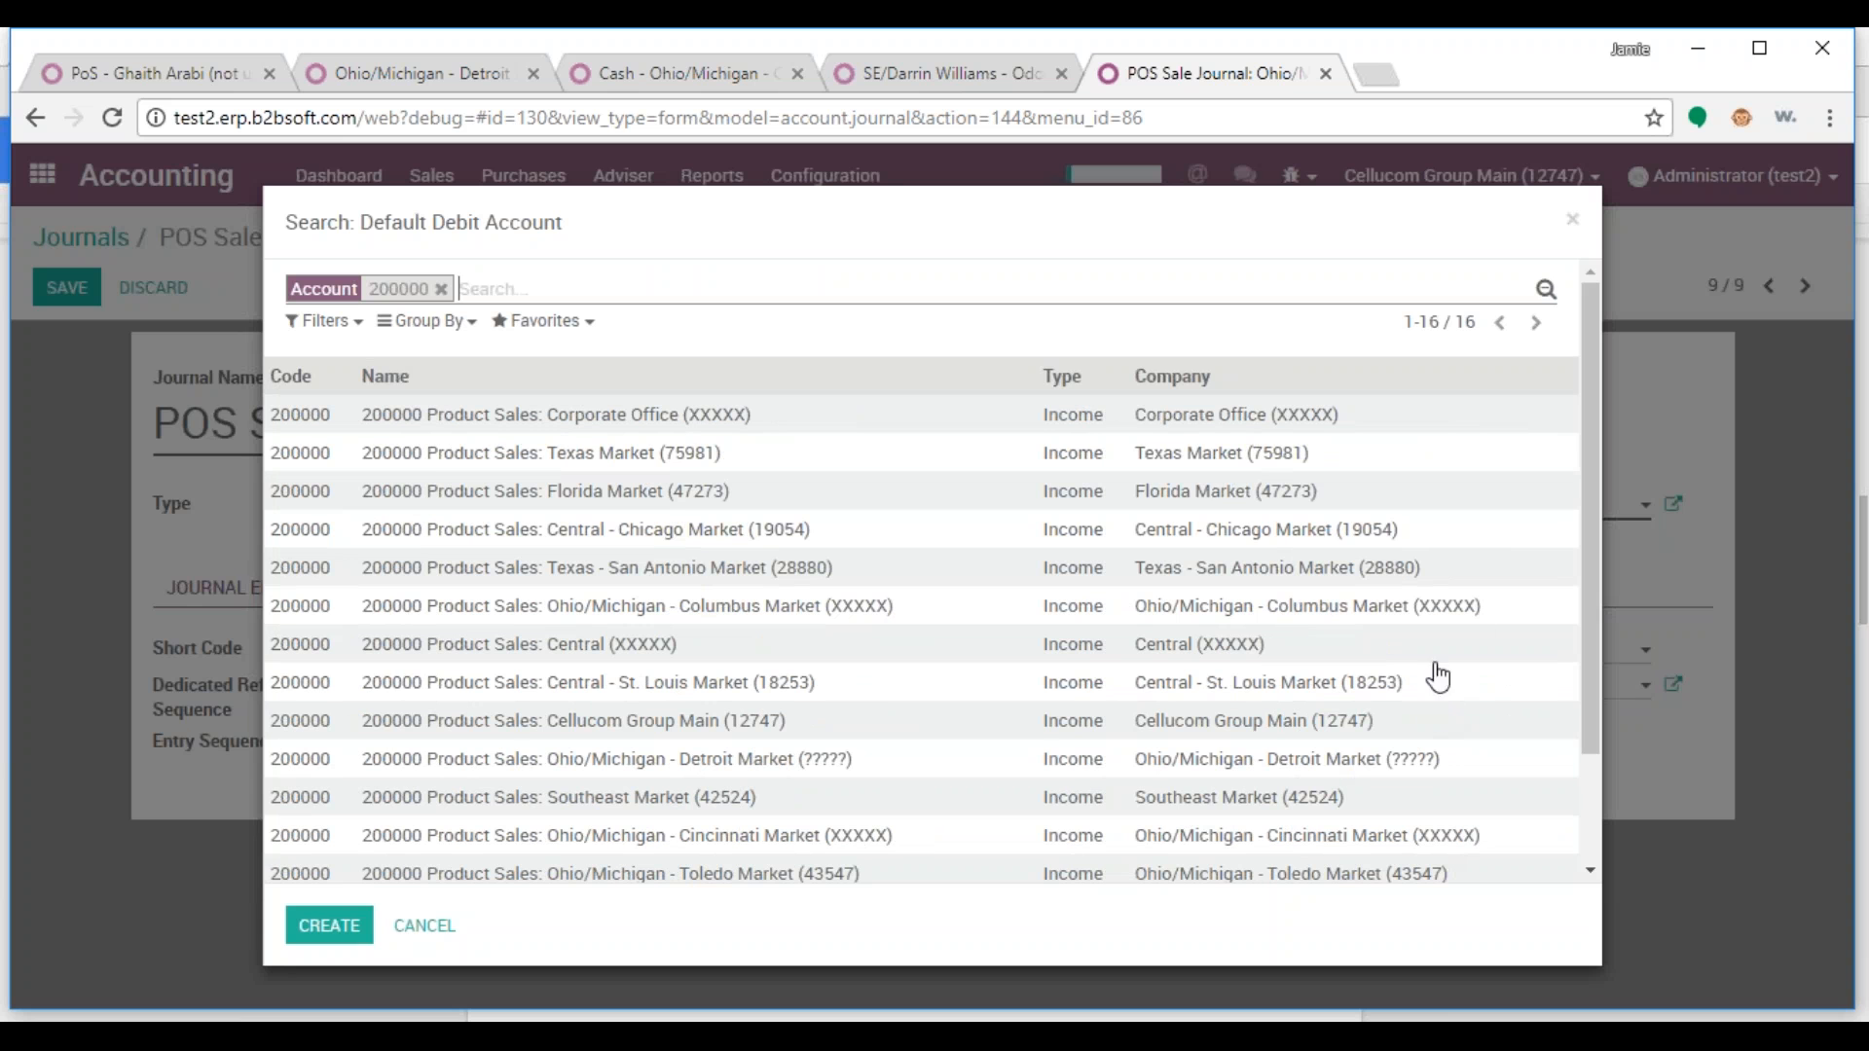
drag(1590, 544, 1595, 683)
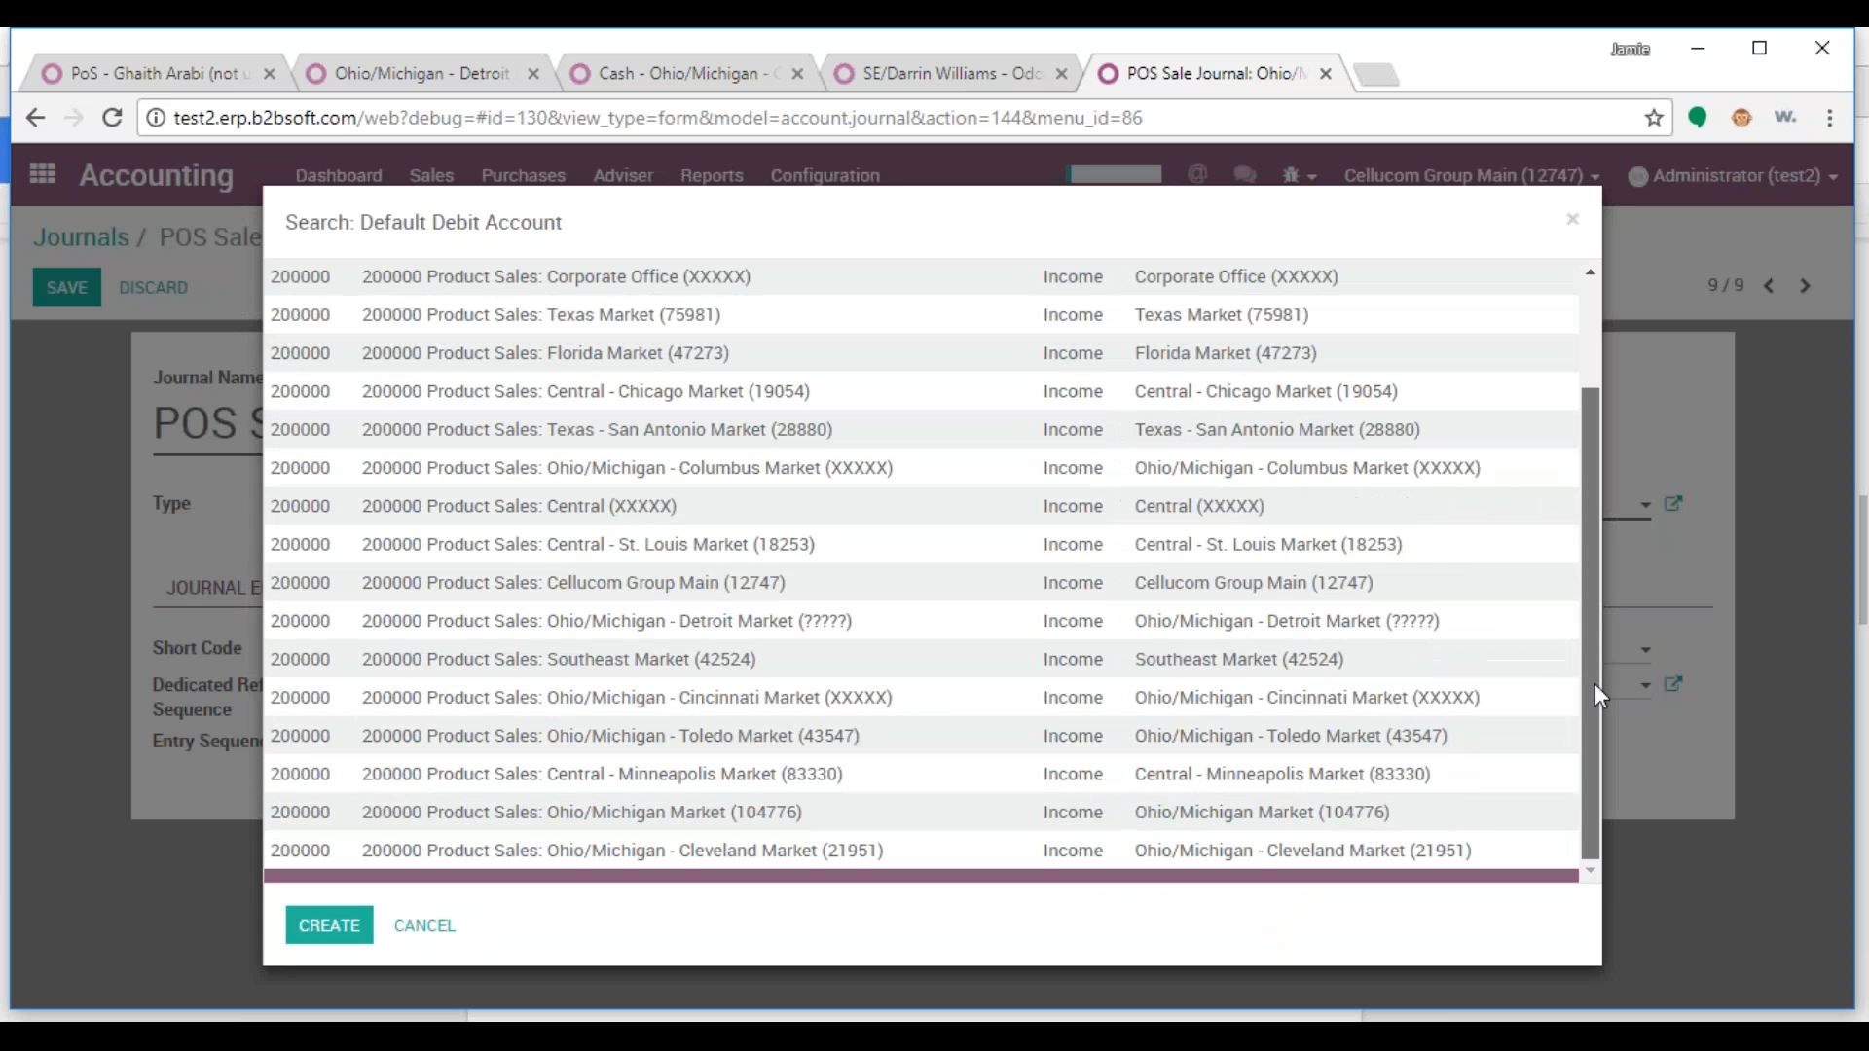
click(1235, 623)
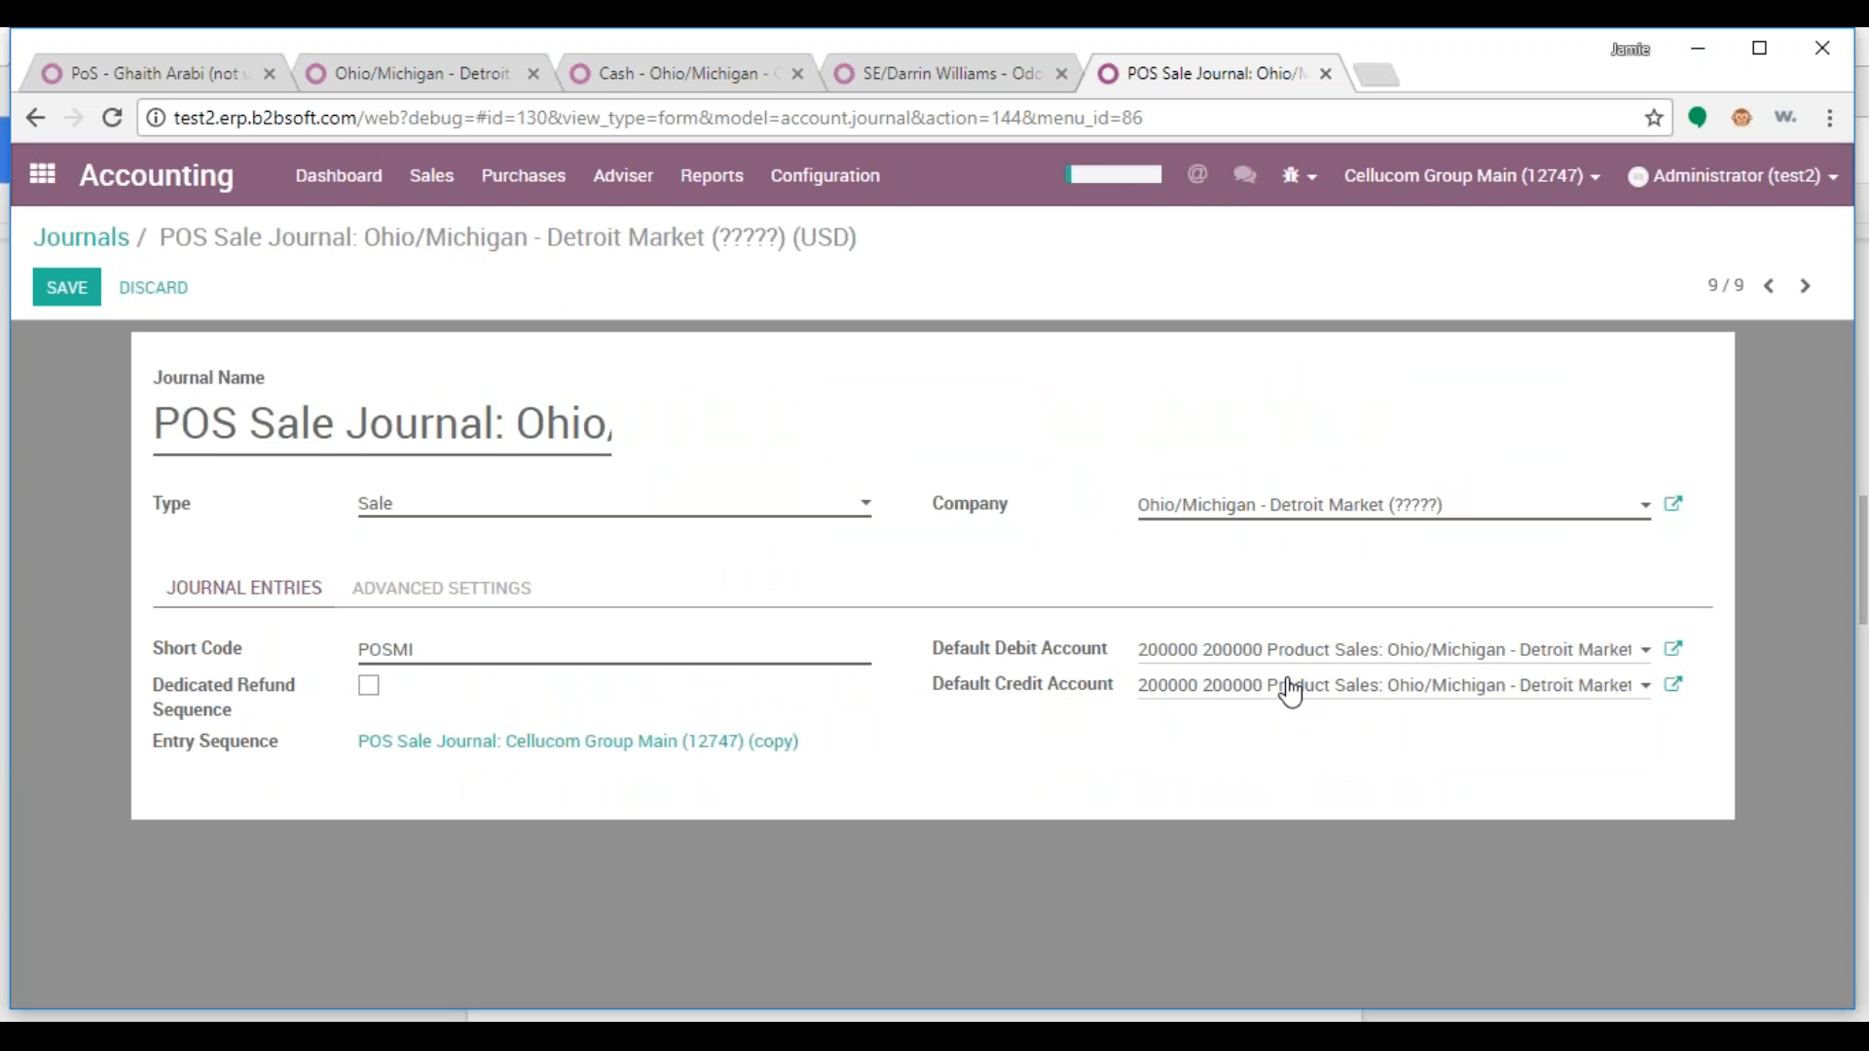
click(66, 287)
click(64, 287)
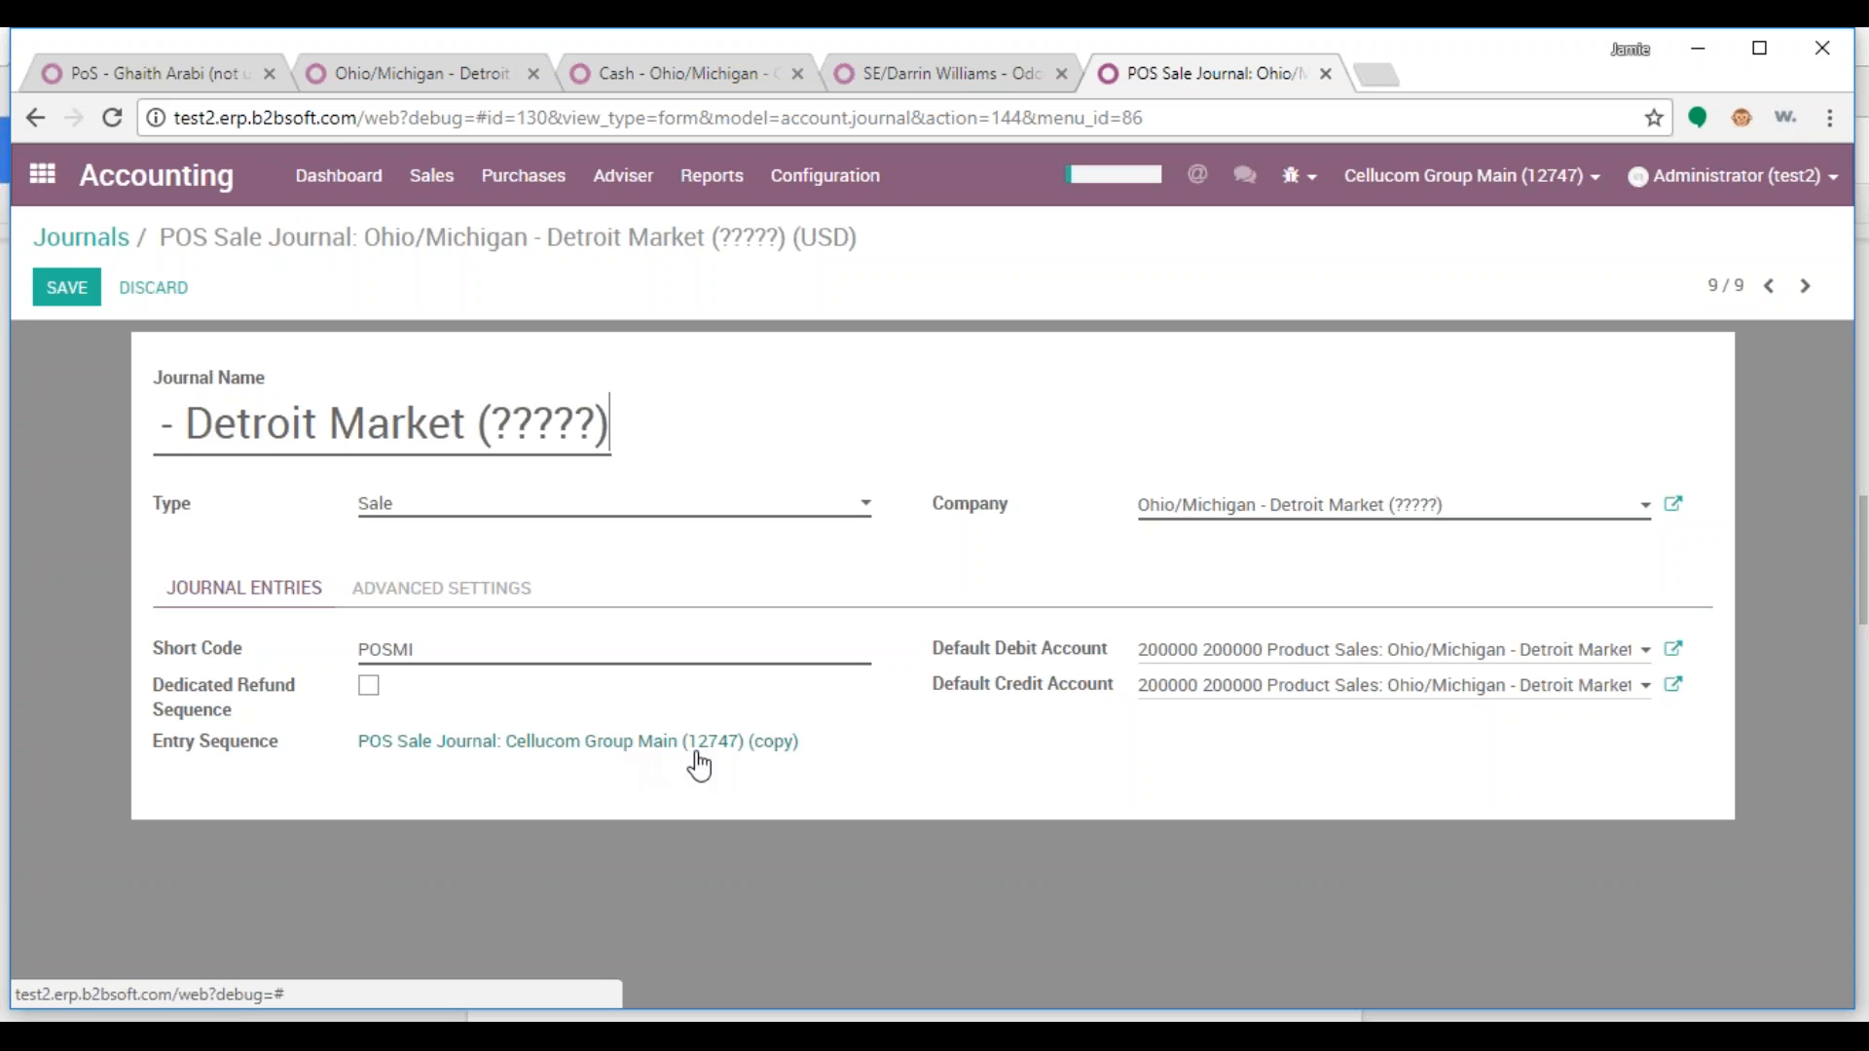
click(445, 744)
Rename the sequence to 'POS Sale Journal: Ohio/Michigan - Detroit Market (?????)', assign that company, and save
click(64, 280)
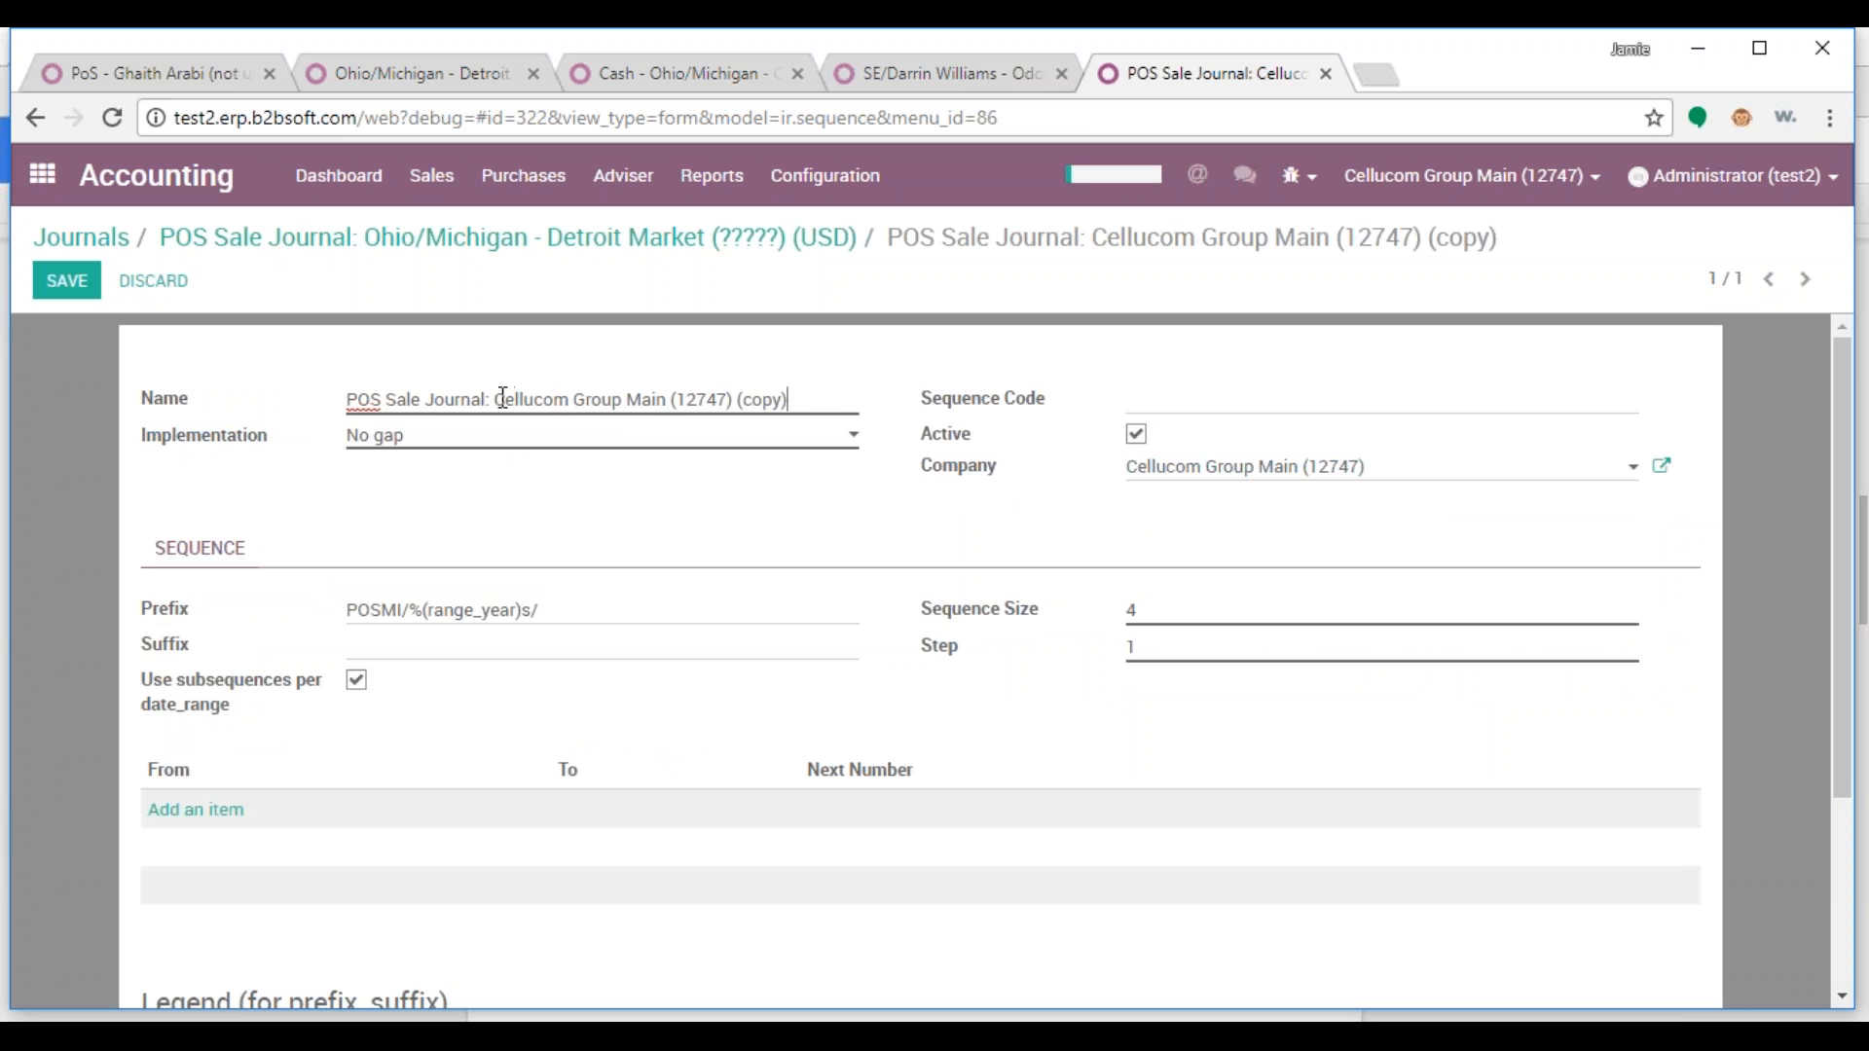
drag(611, 404, 839, 404)
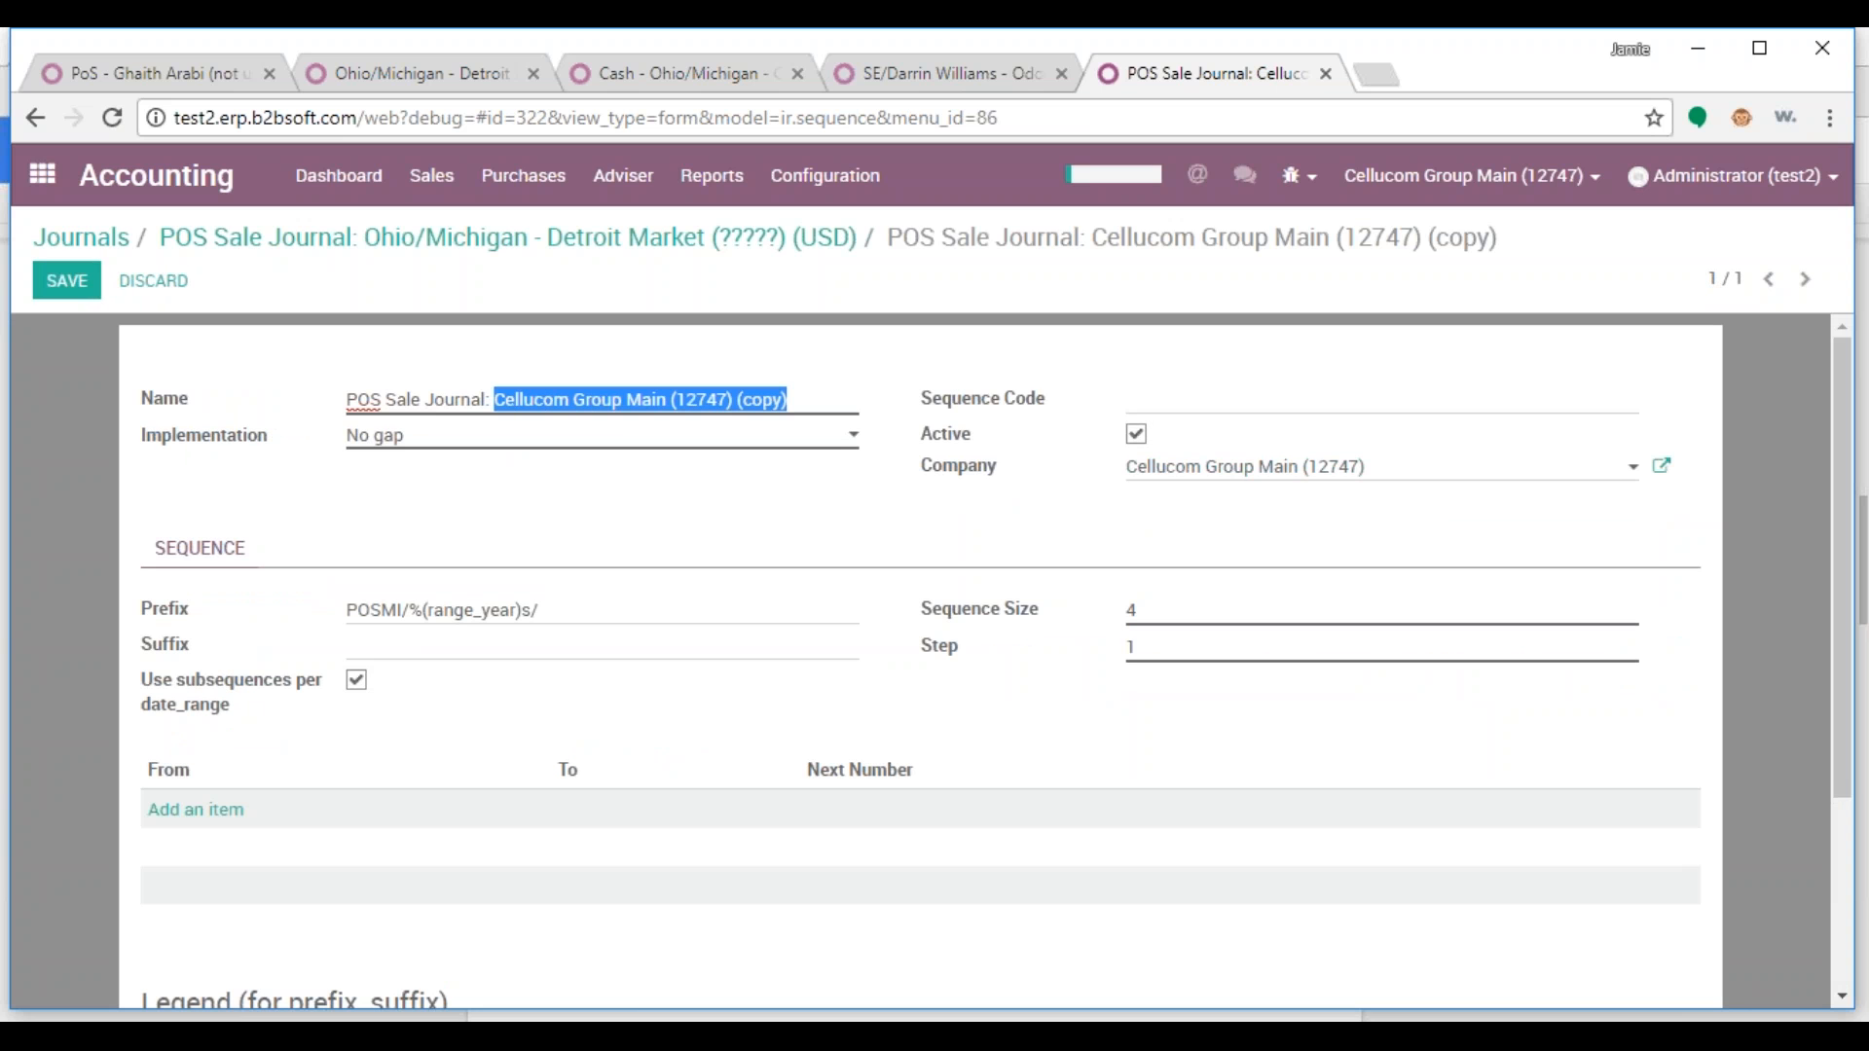
key(ctrl+v)
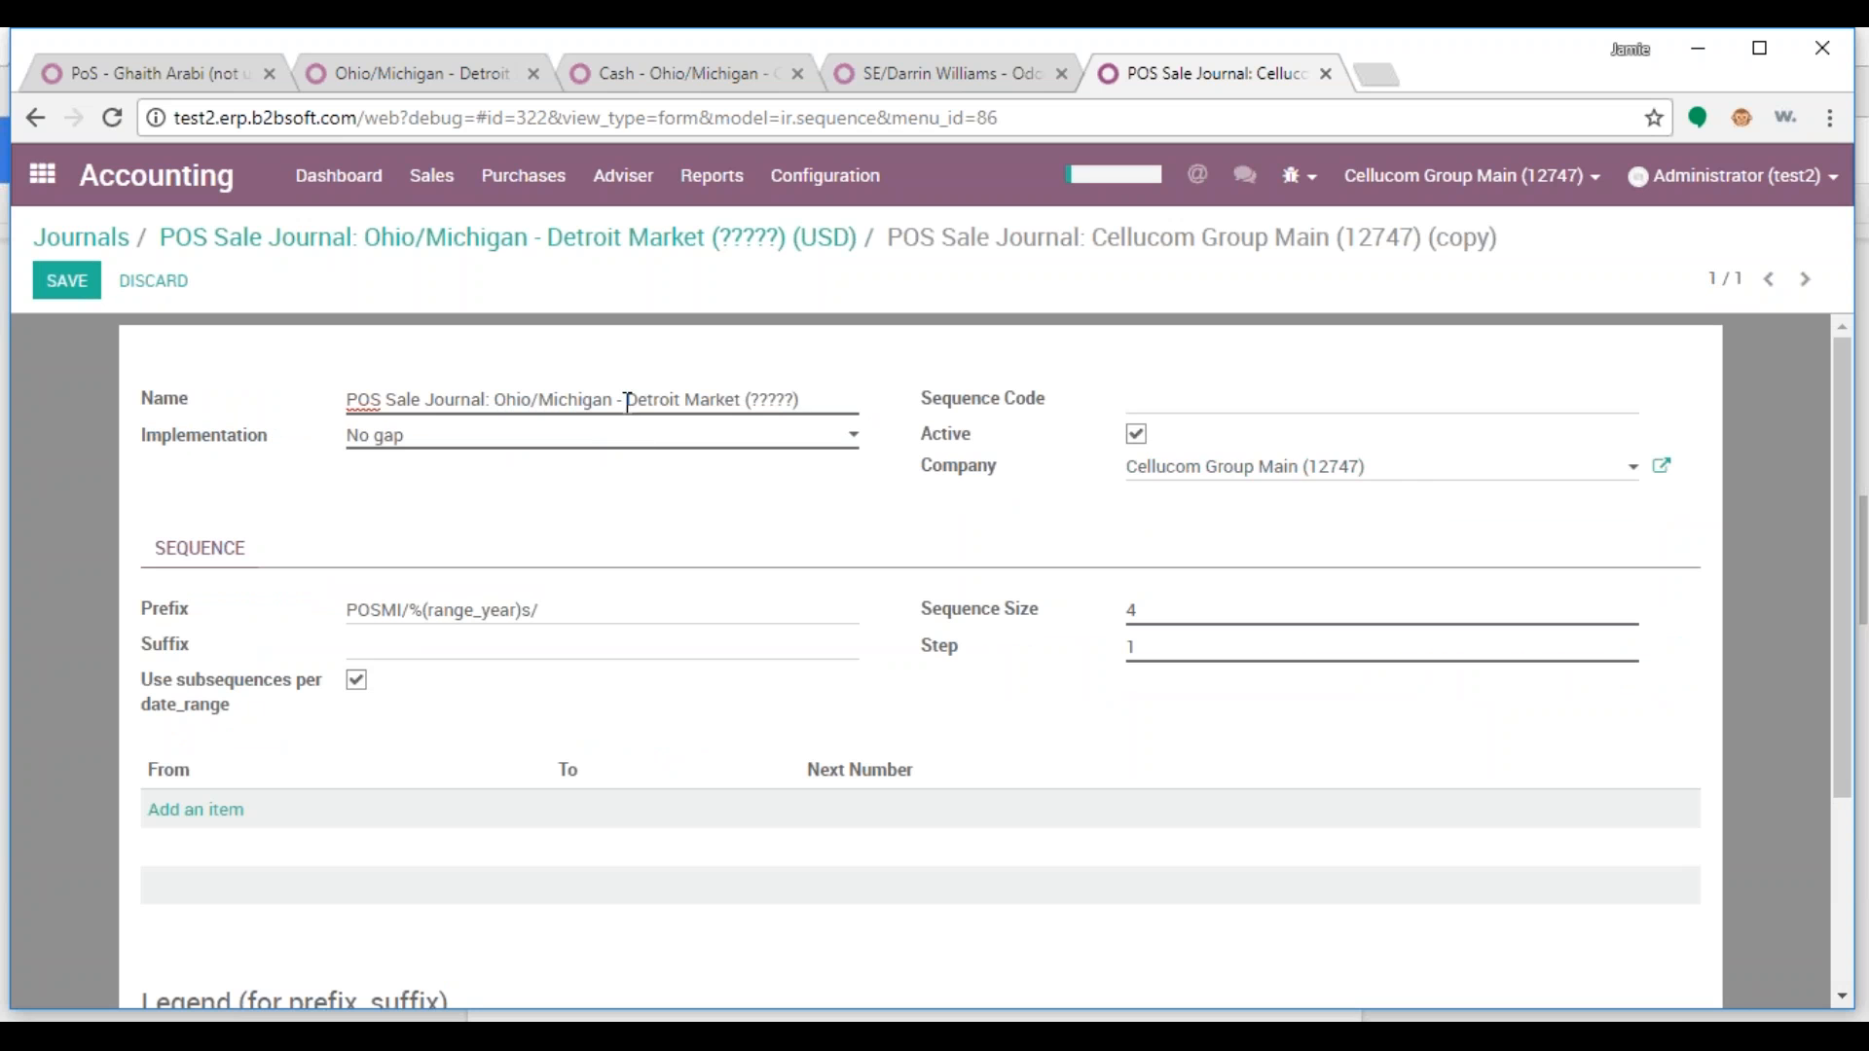
drag(1402, 472, 1107, 477)
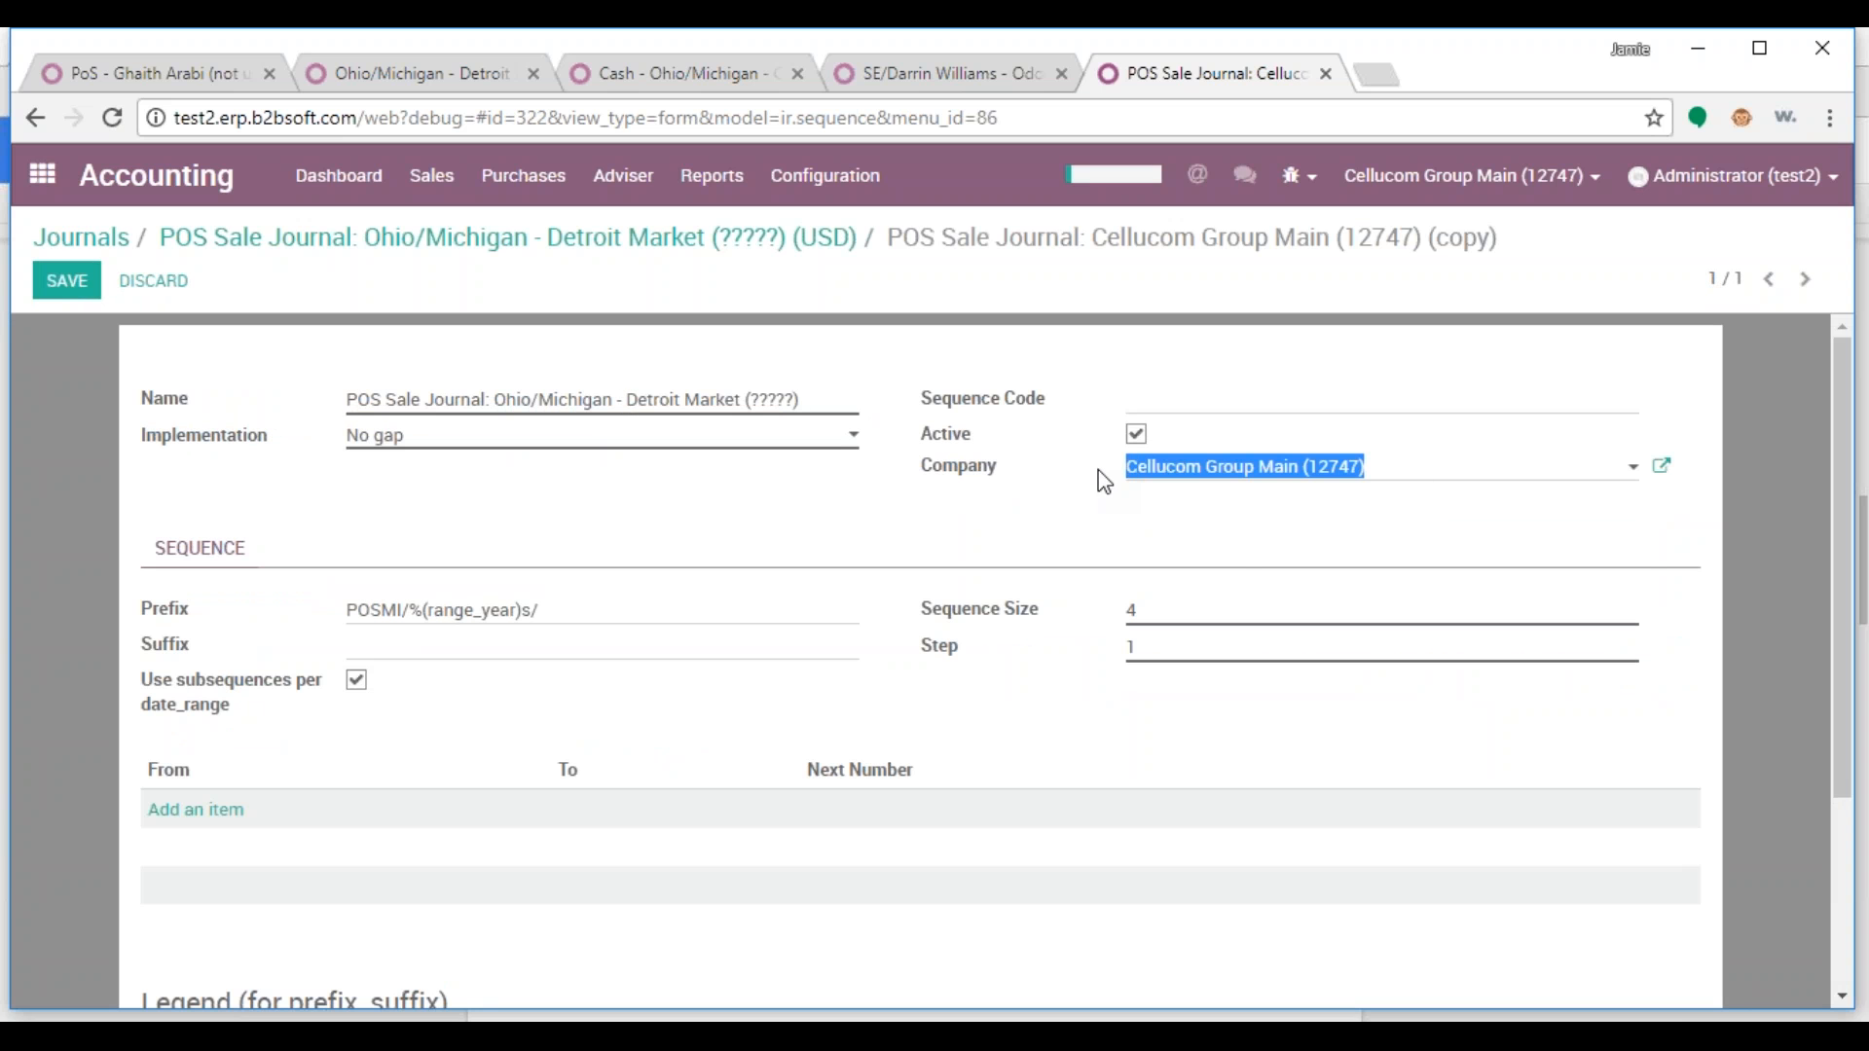
text(?)
click(1202, 505)
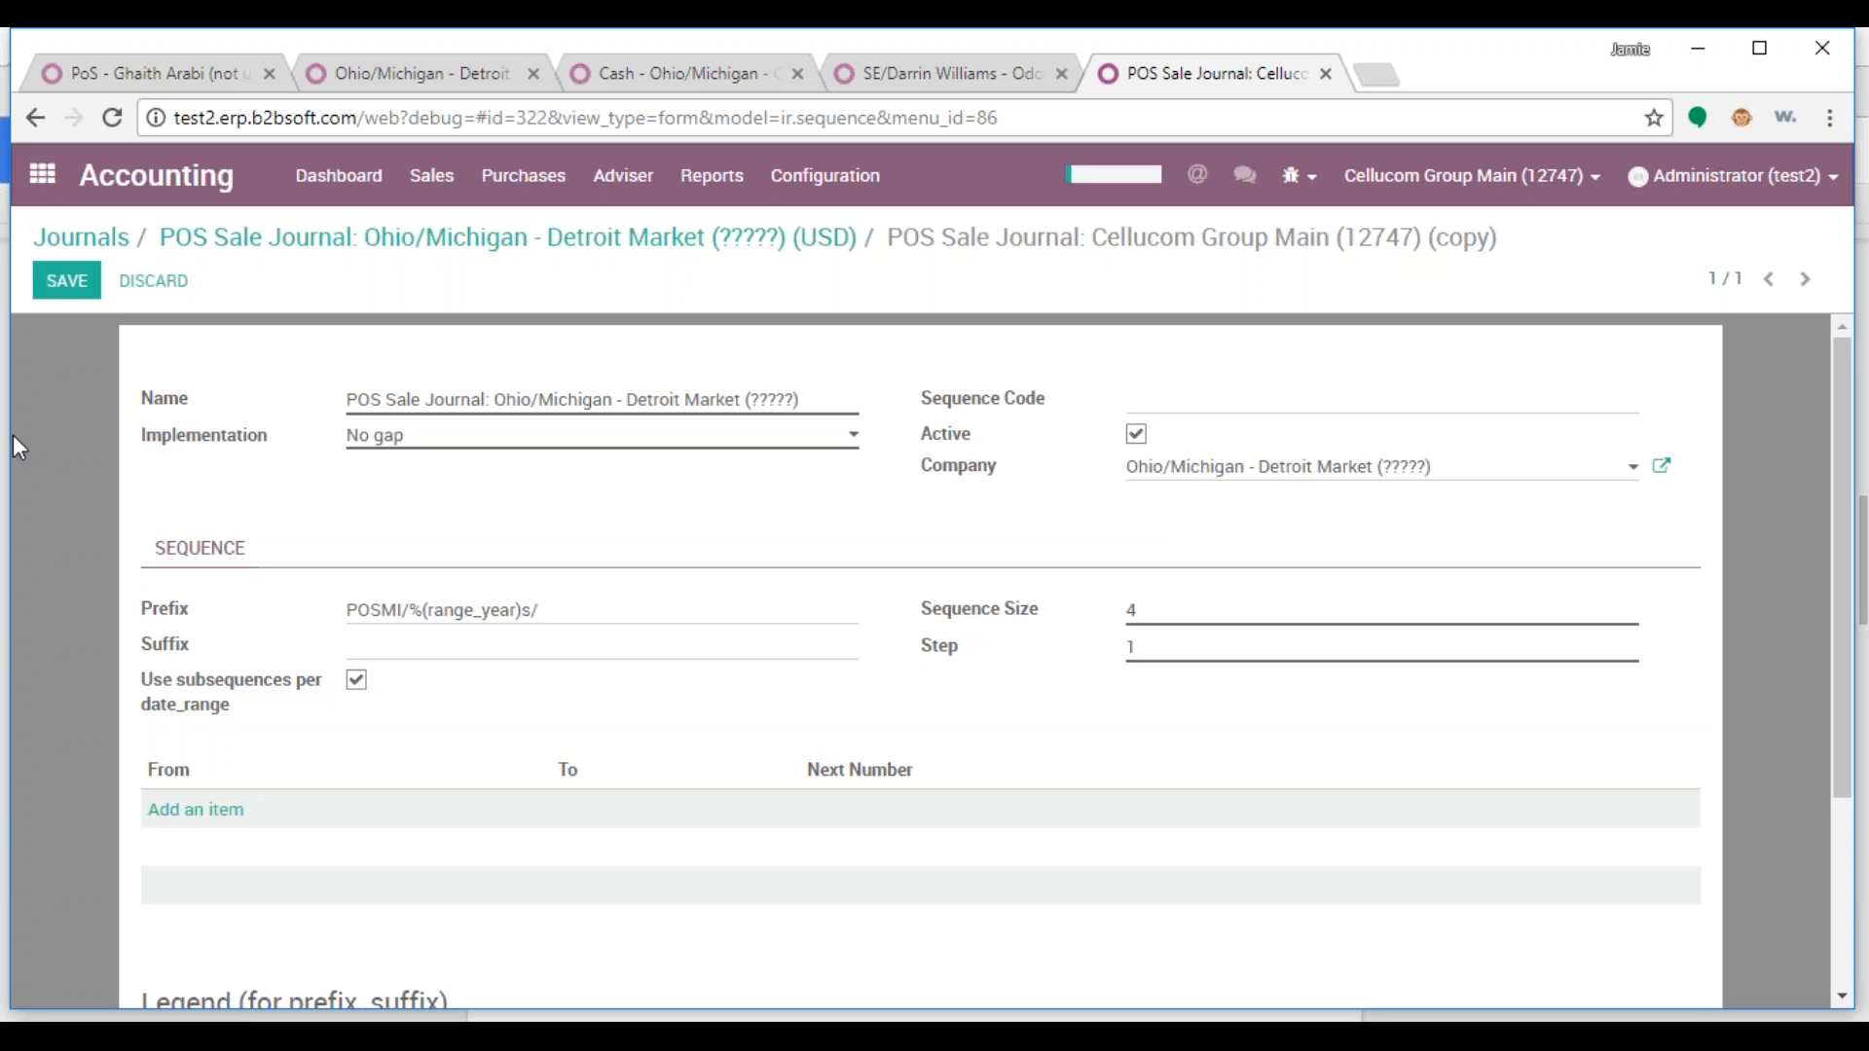
click(58, 296)
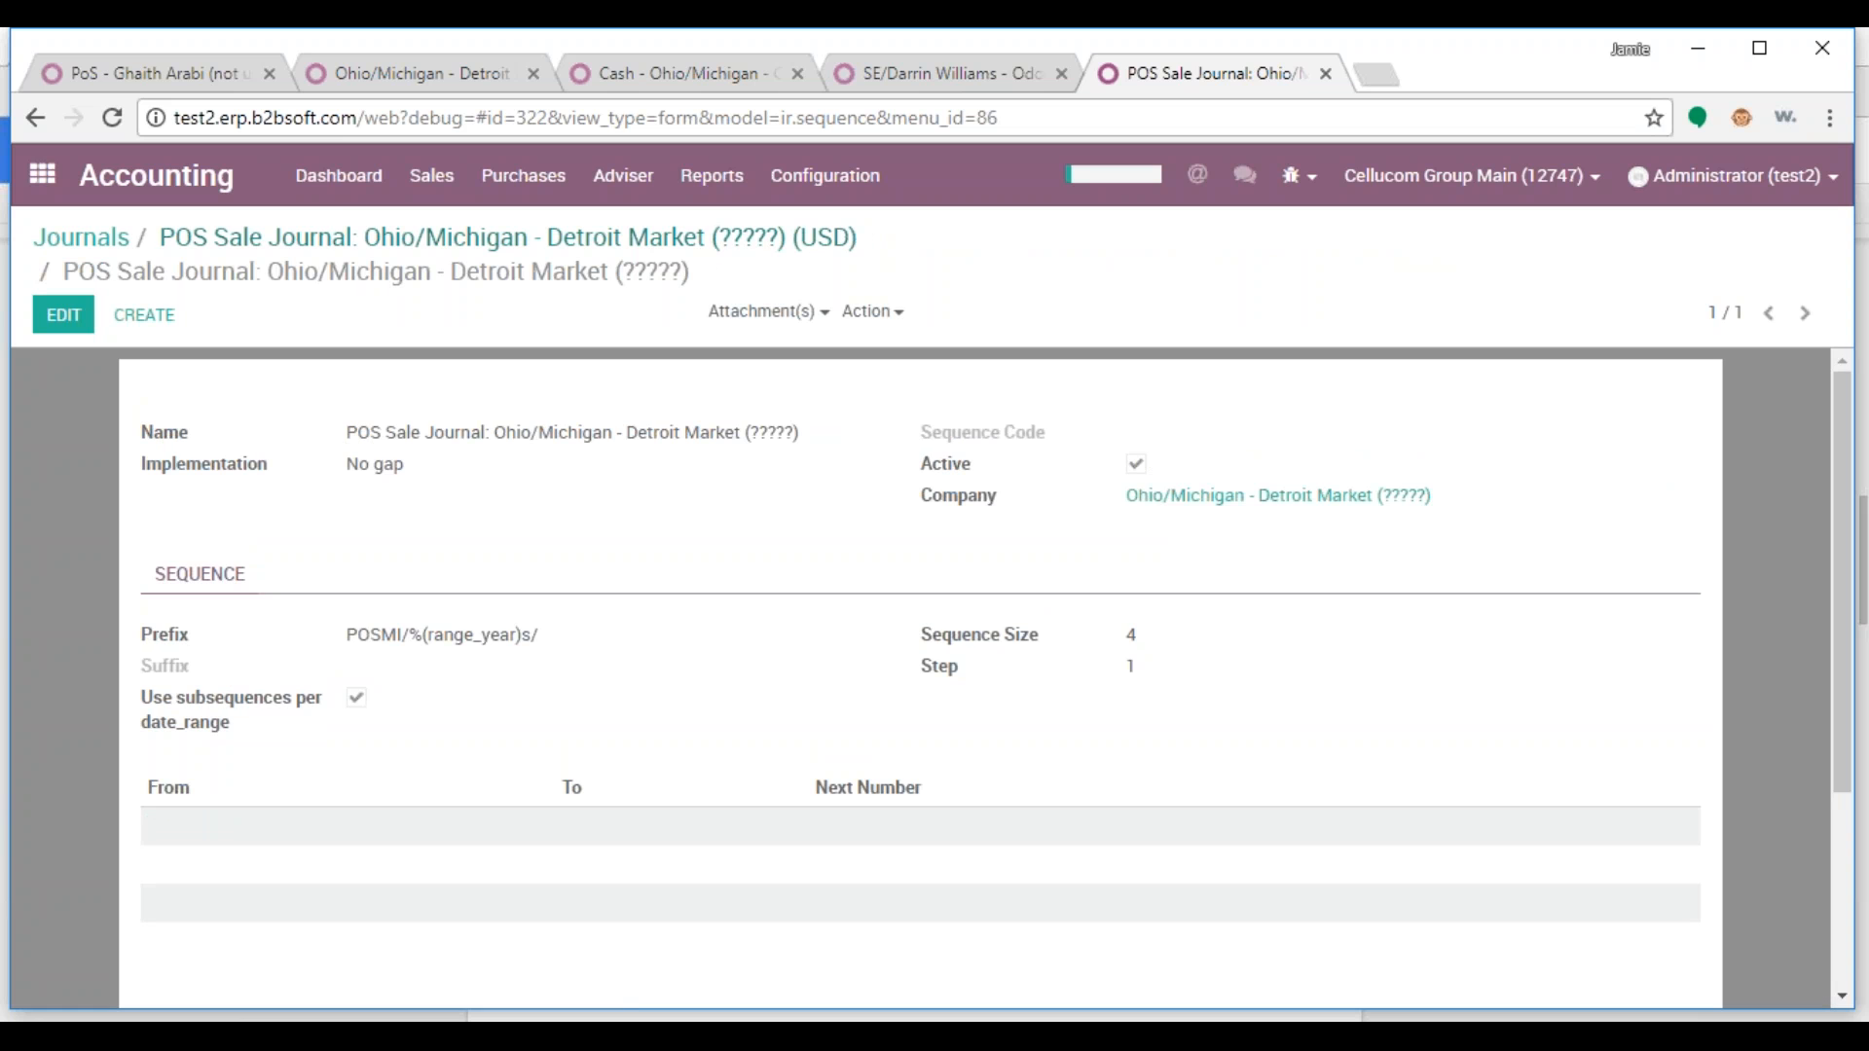
click(383, 244)
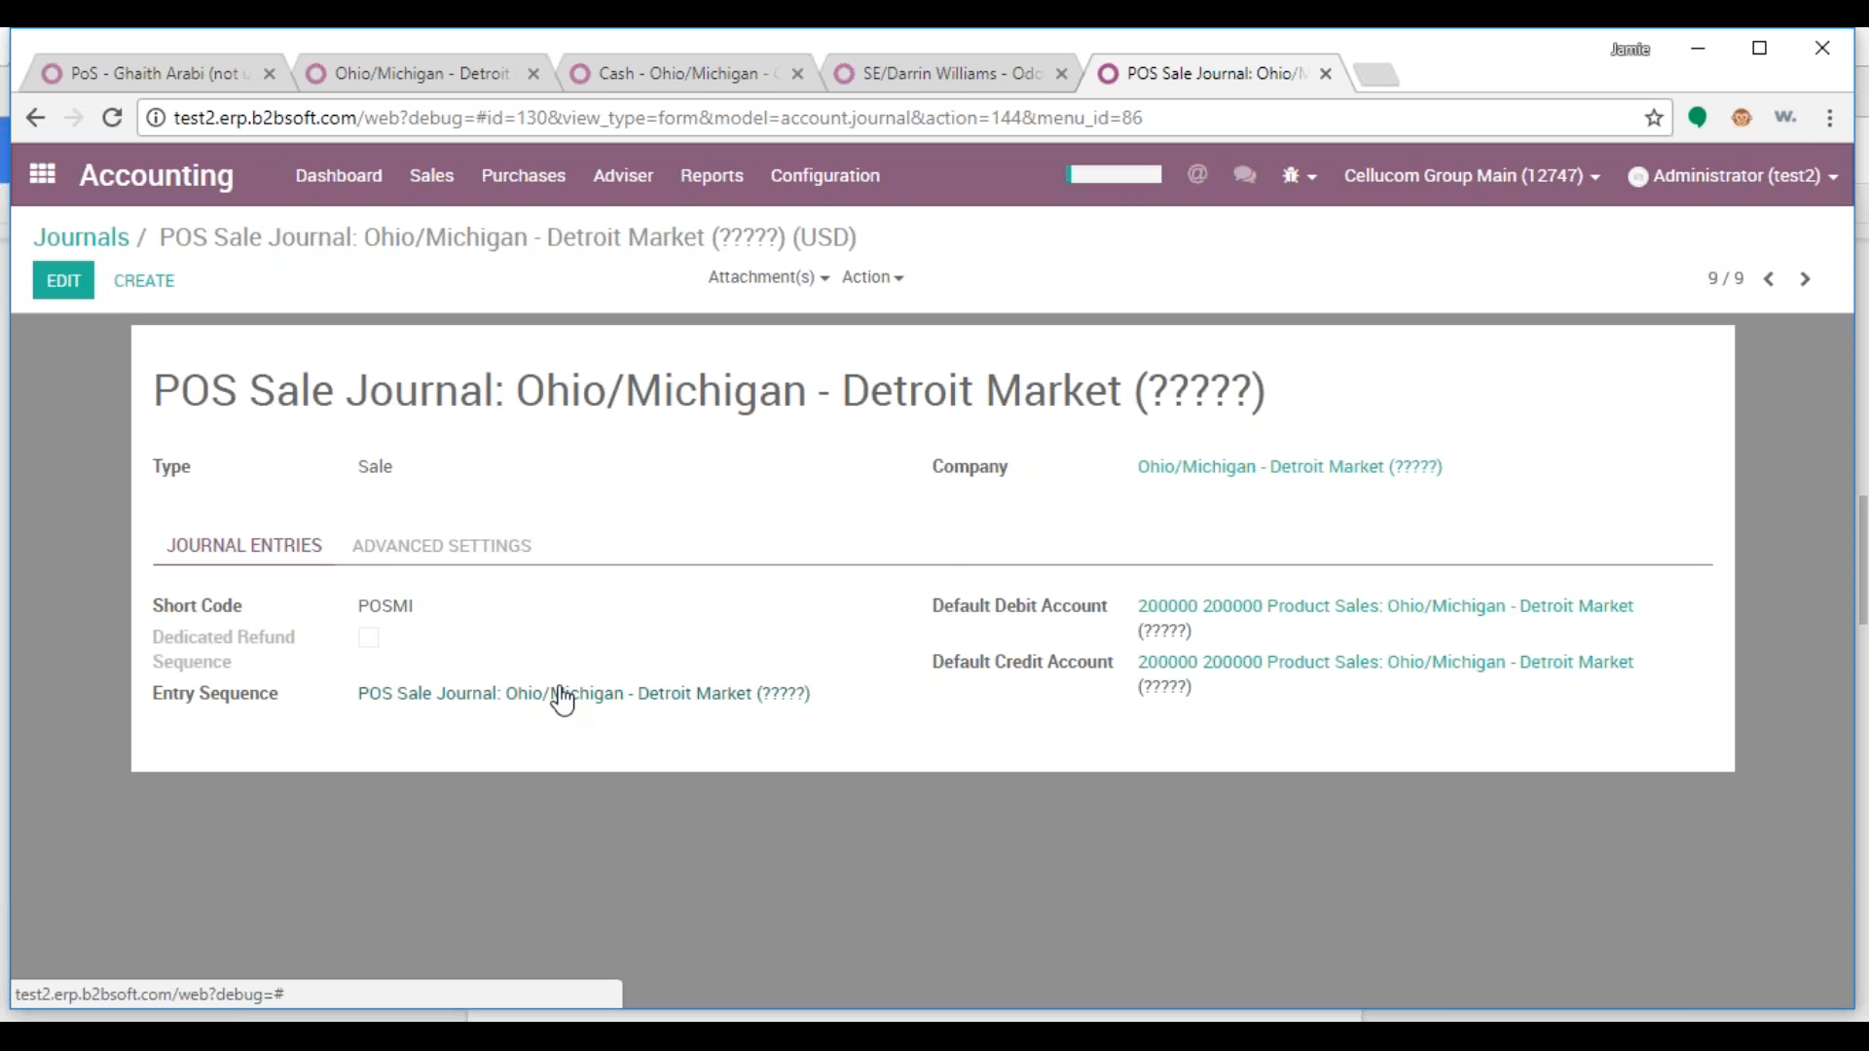
click(155, 78)
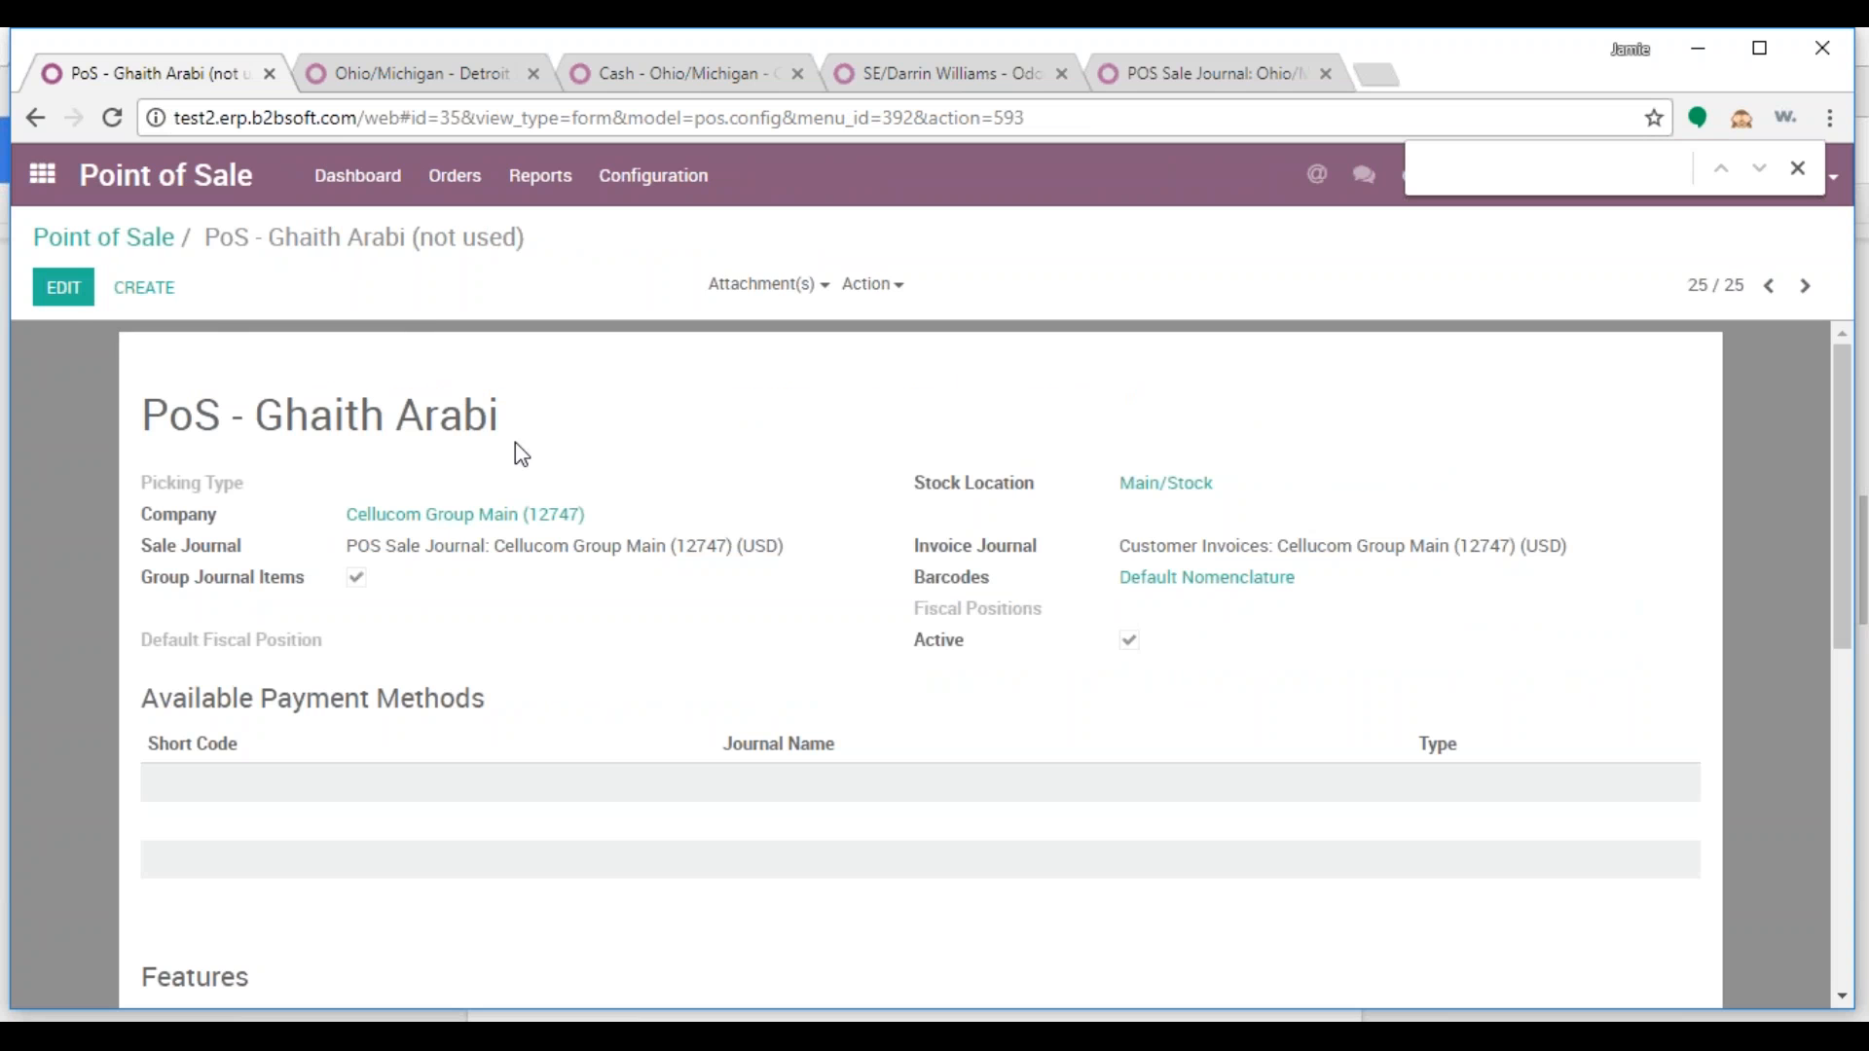
Set picking type Detroit Market PoS Orders and company Ohio/Michigan - Detroit Market on the point of sale
click(73, 295)
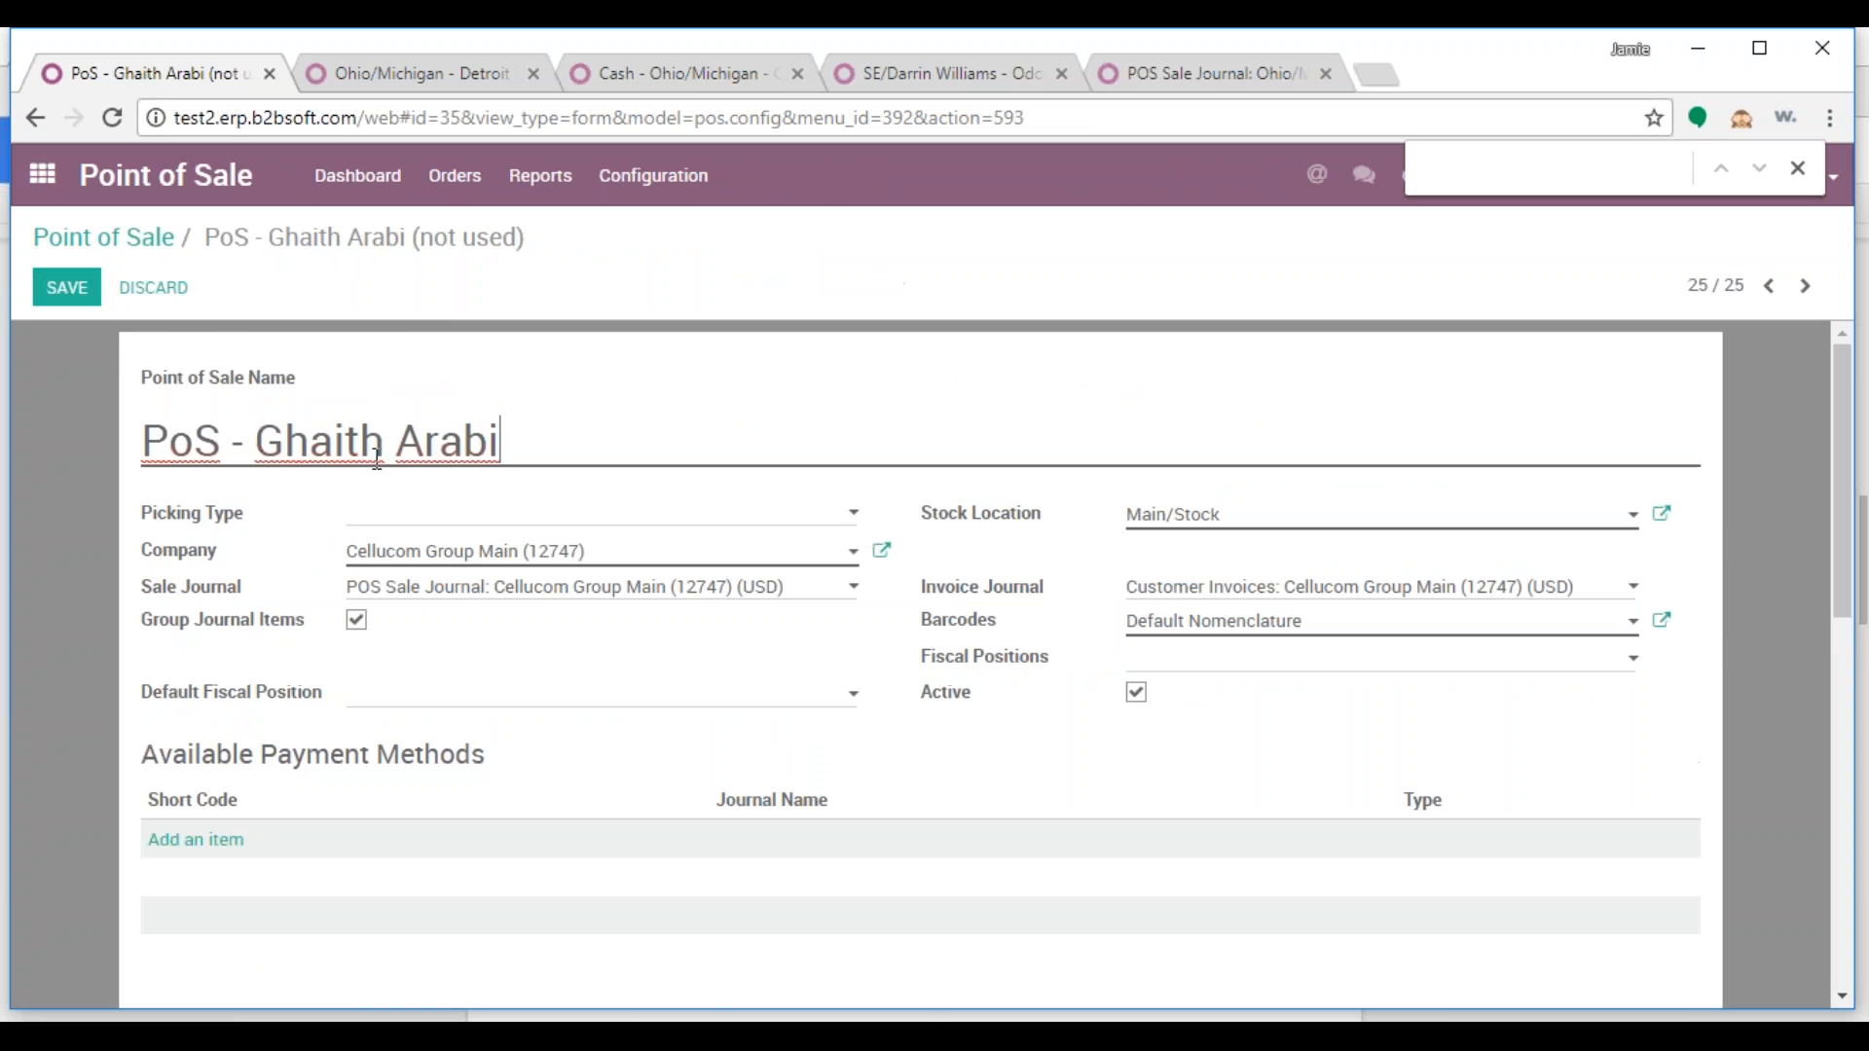
click(779, 513)
scroll(835, 745, down, 2)
scroll(835, 746, down, 3)
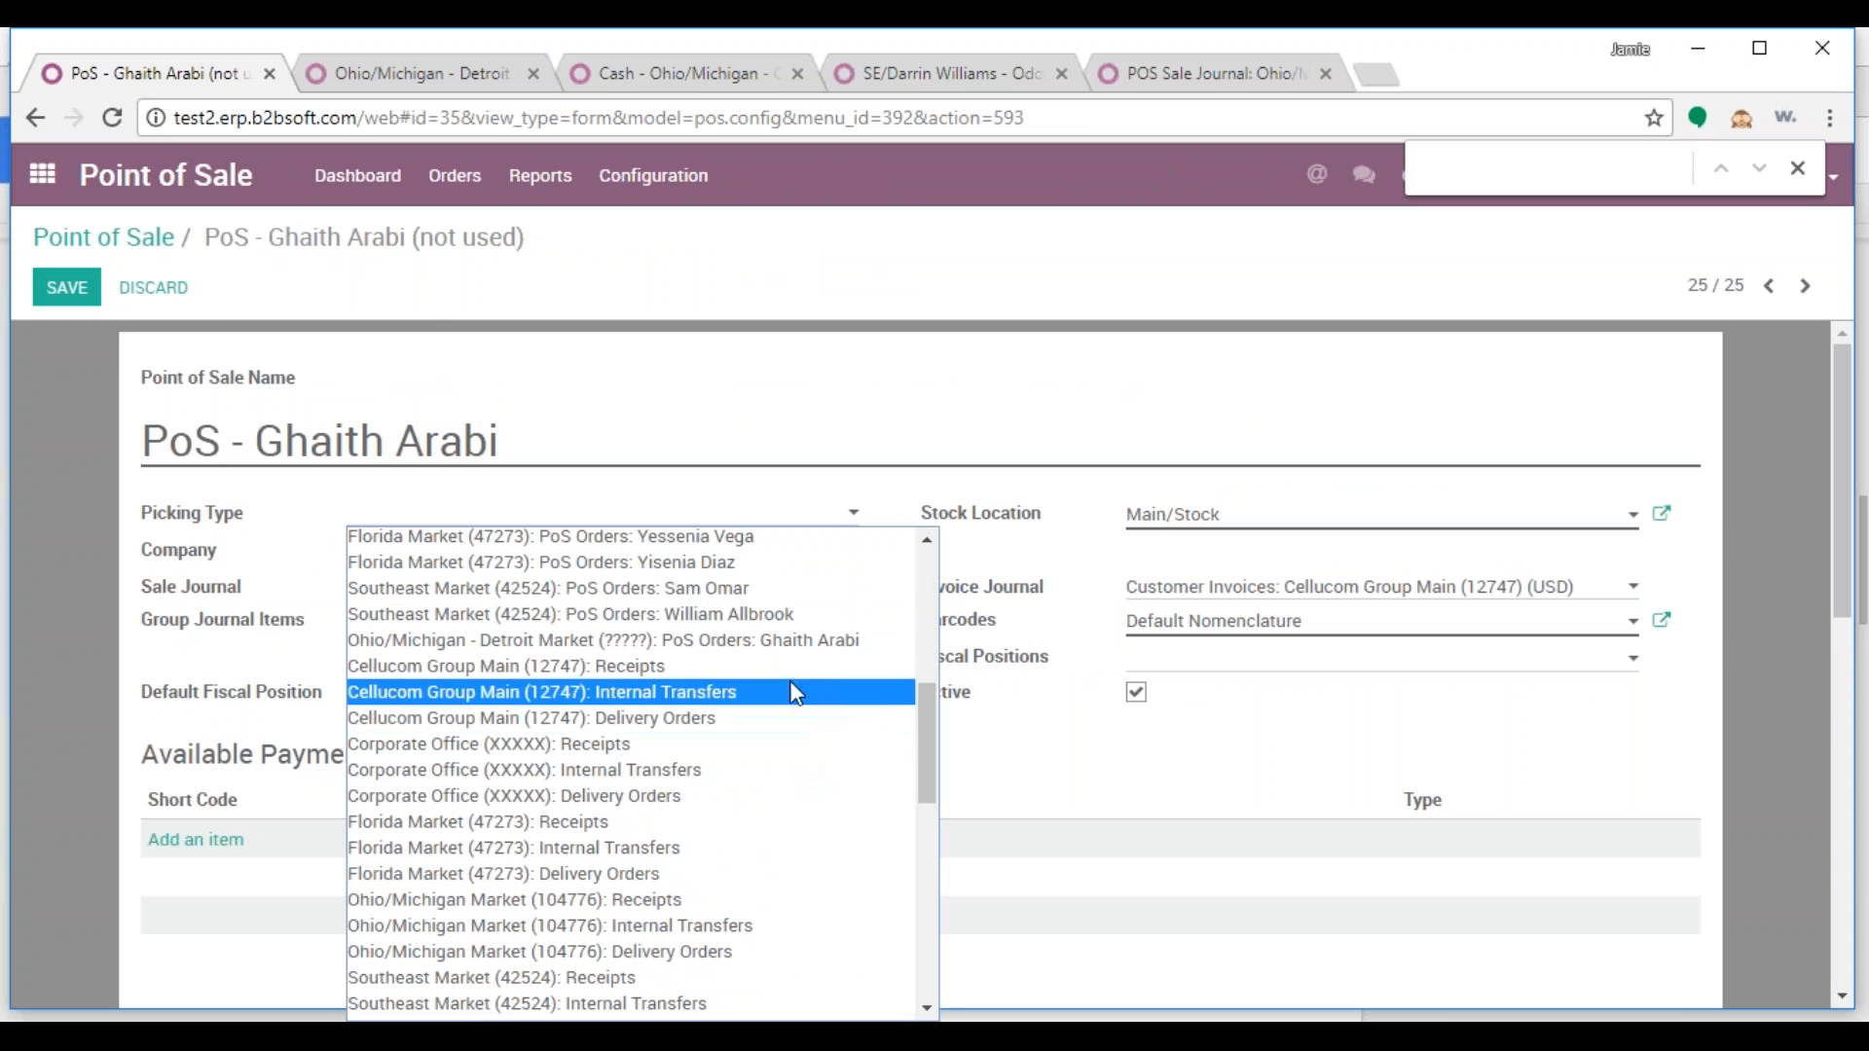
scroll(789, 853, up, 3)
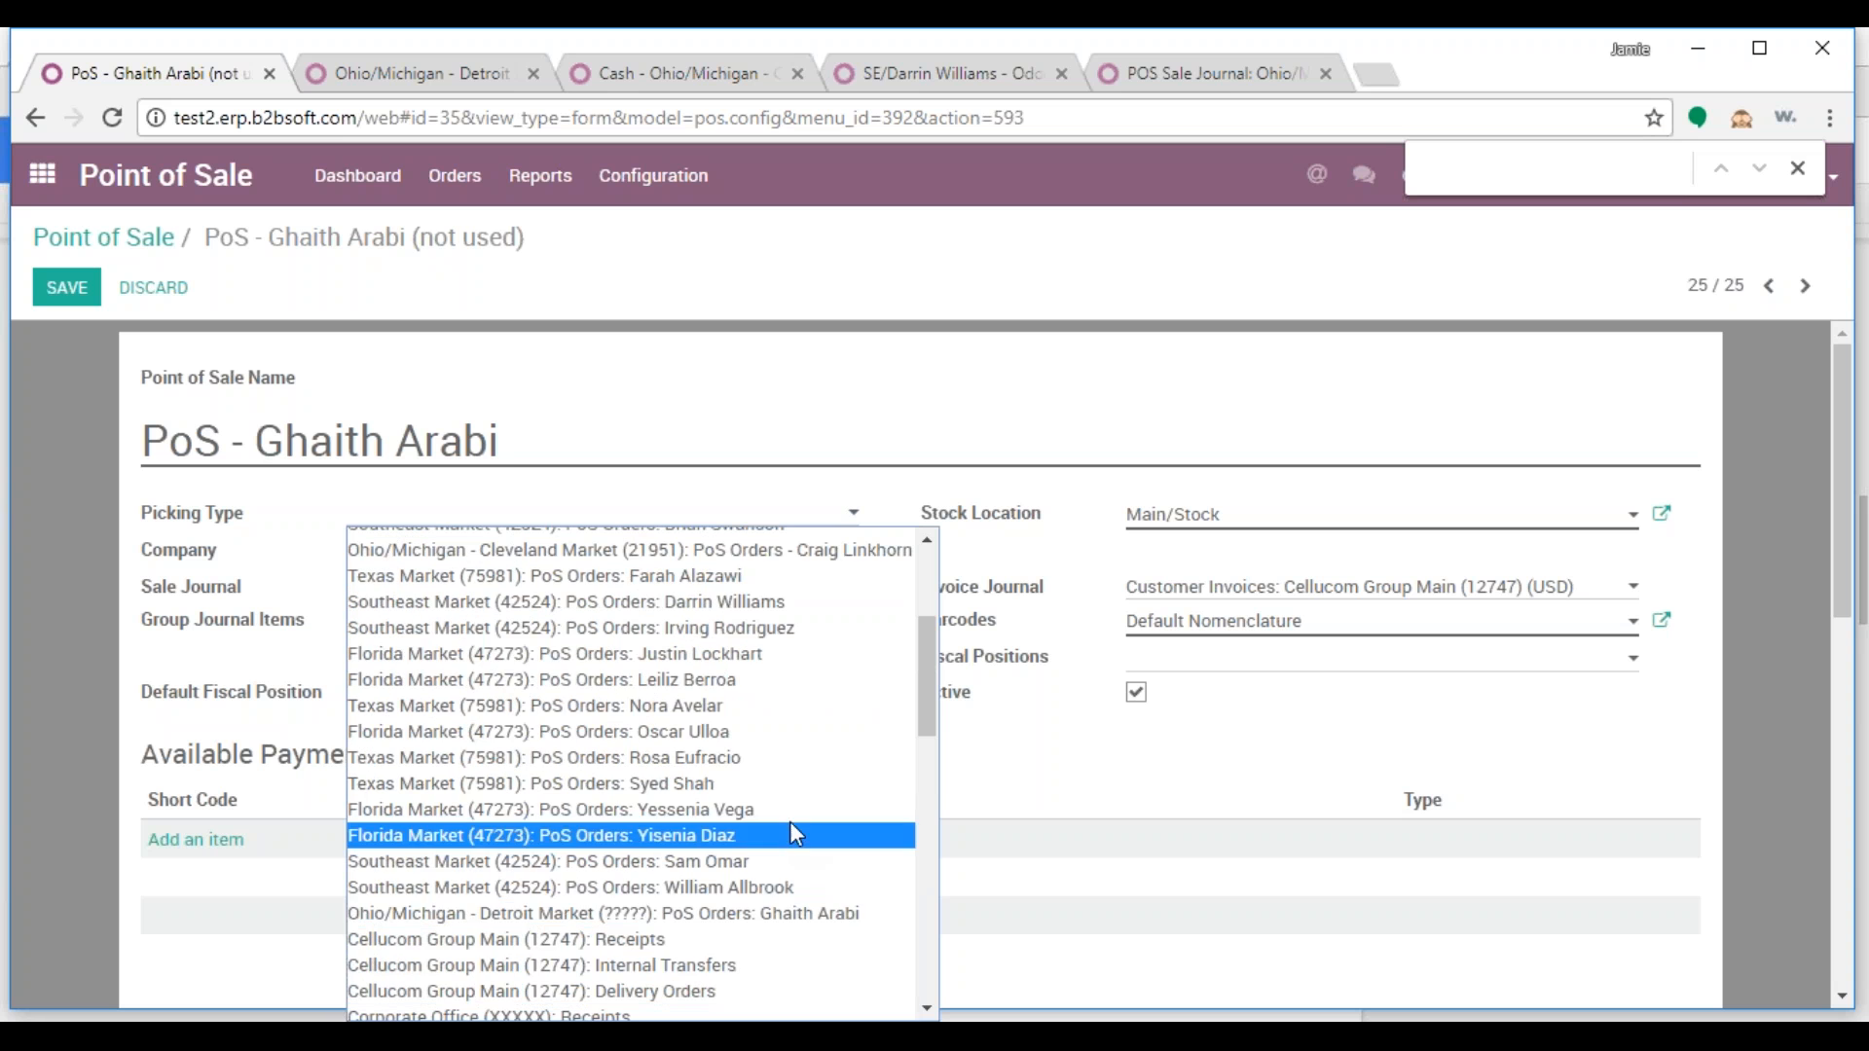
click(794, 925)
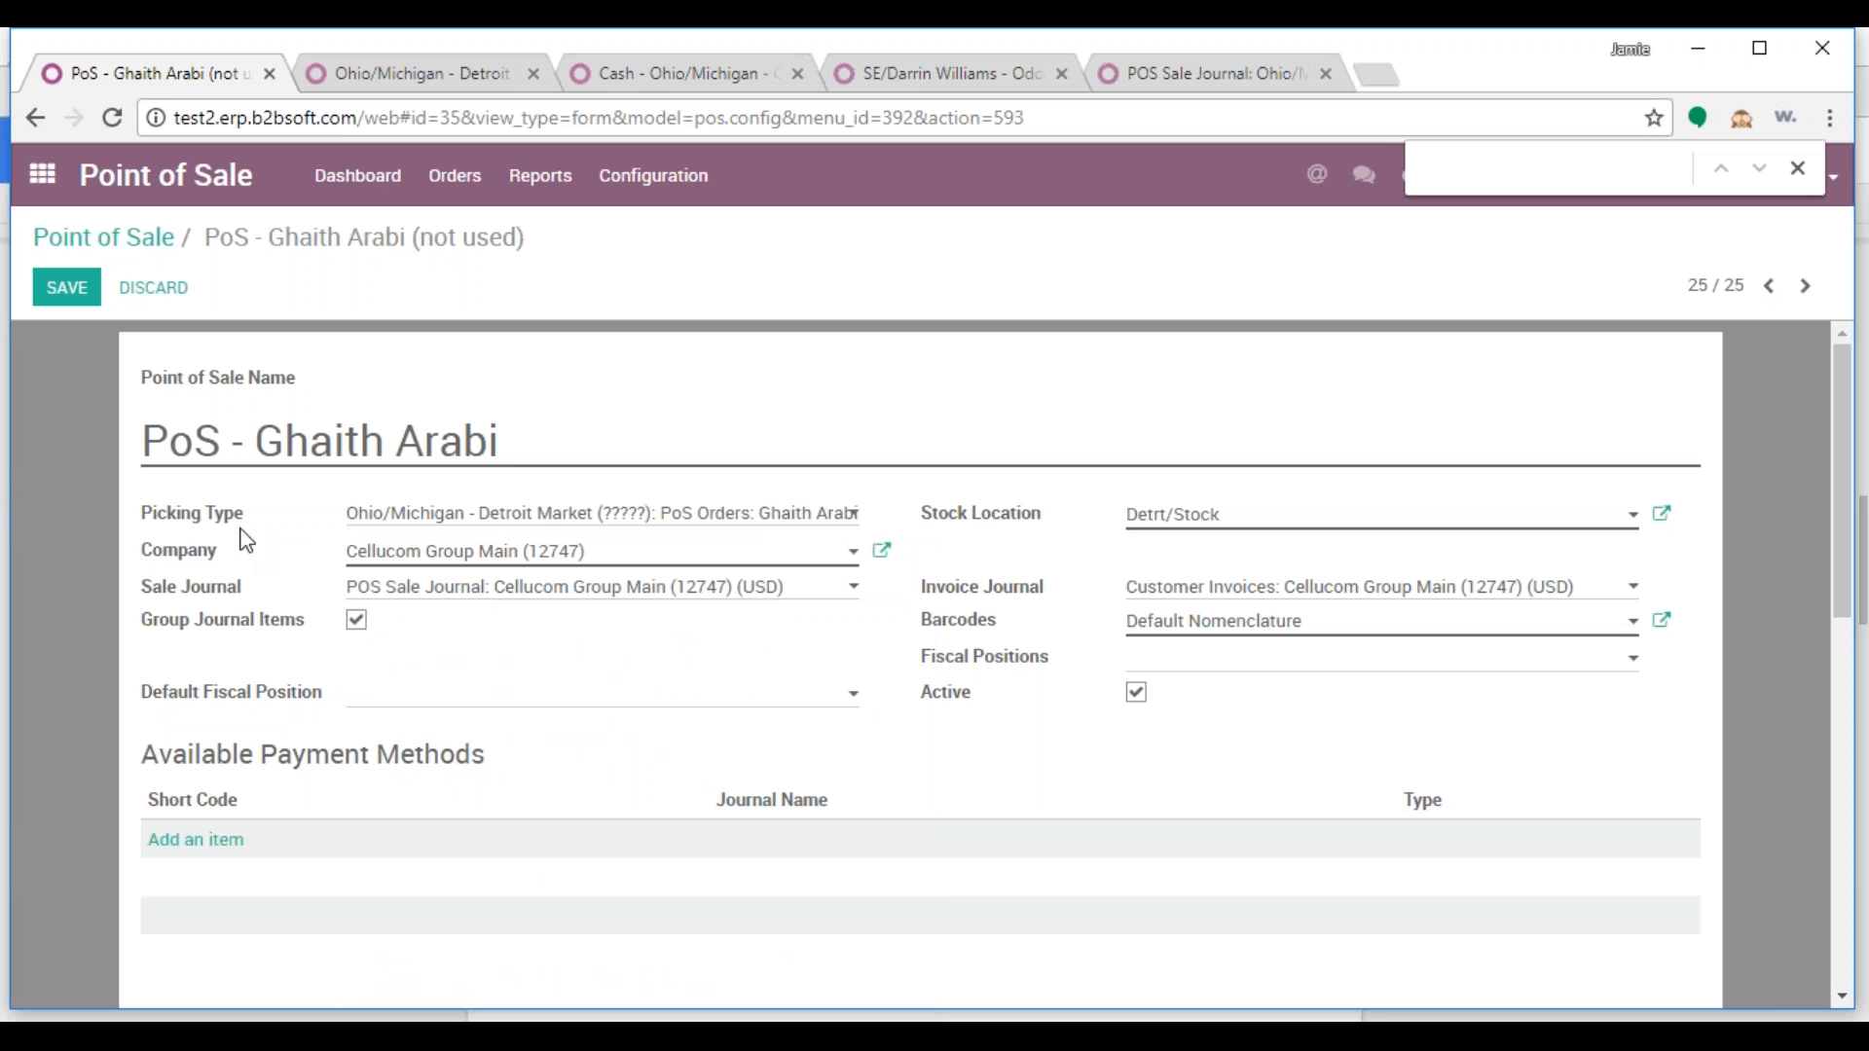
click(615, 562)
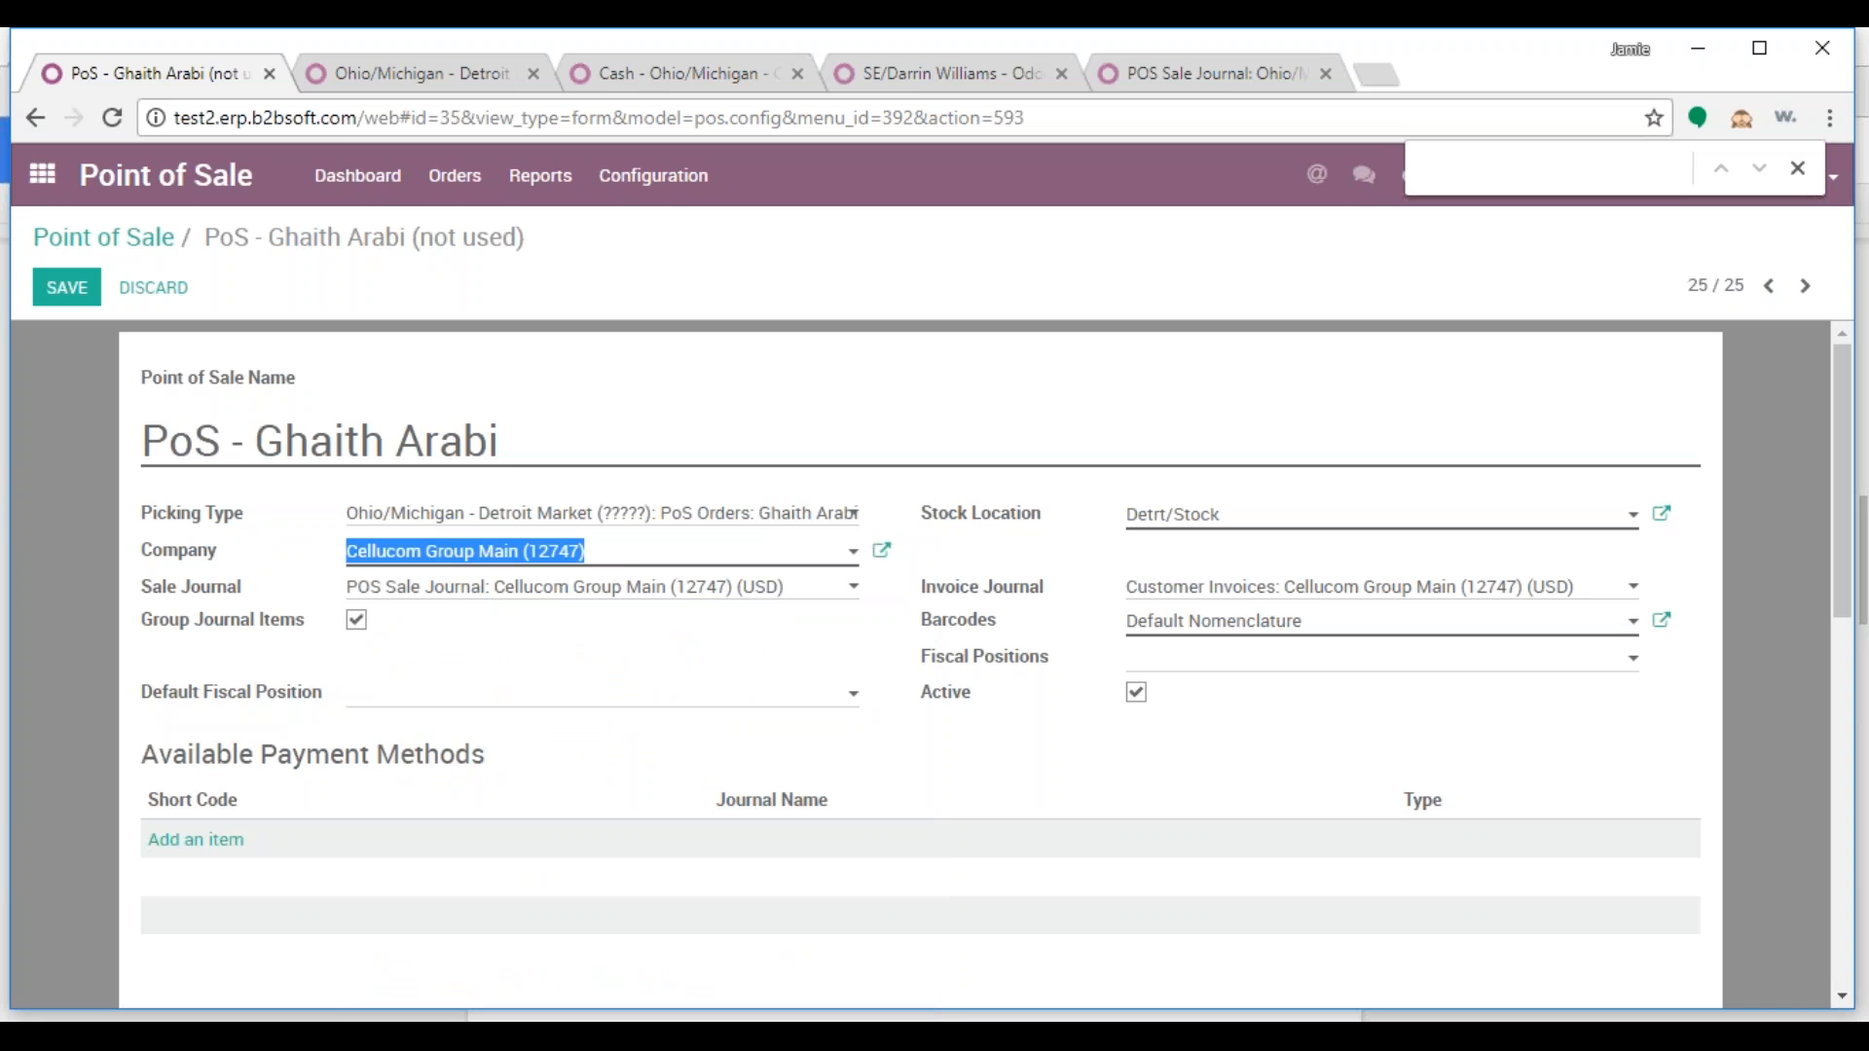
text(o)
click(443, 590)
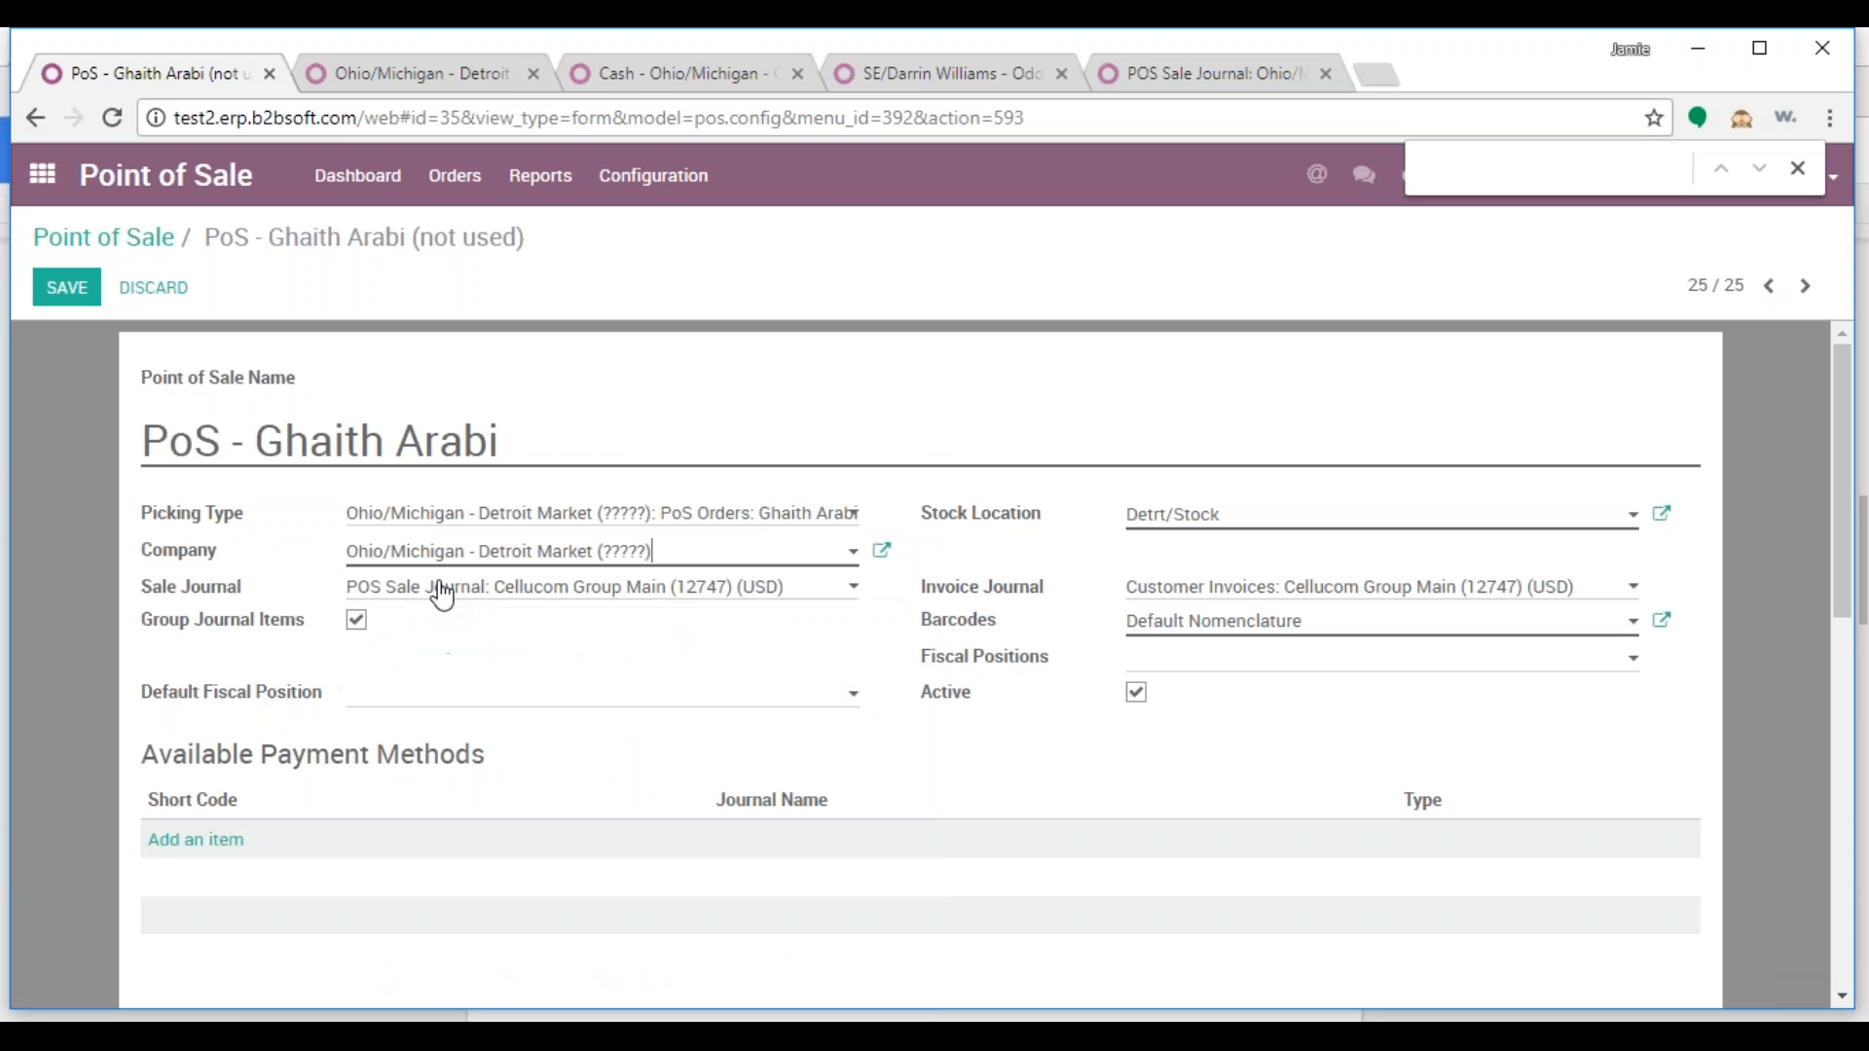
Browse the sale journals, discard the unsaved changes, and reload the page
click(443, 590)
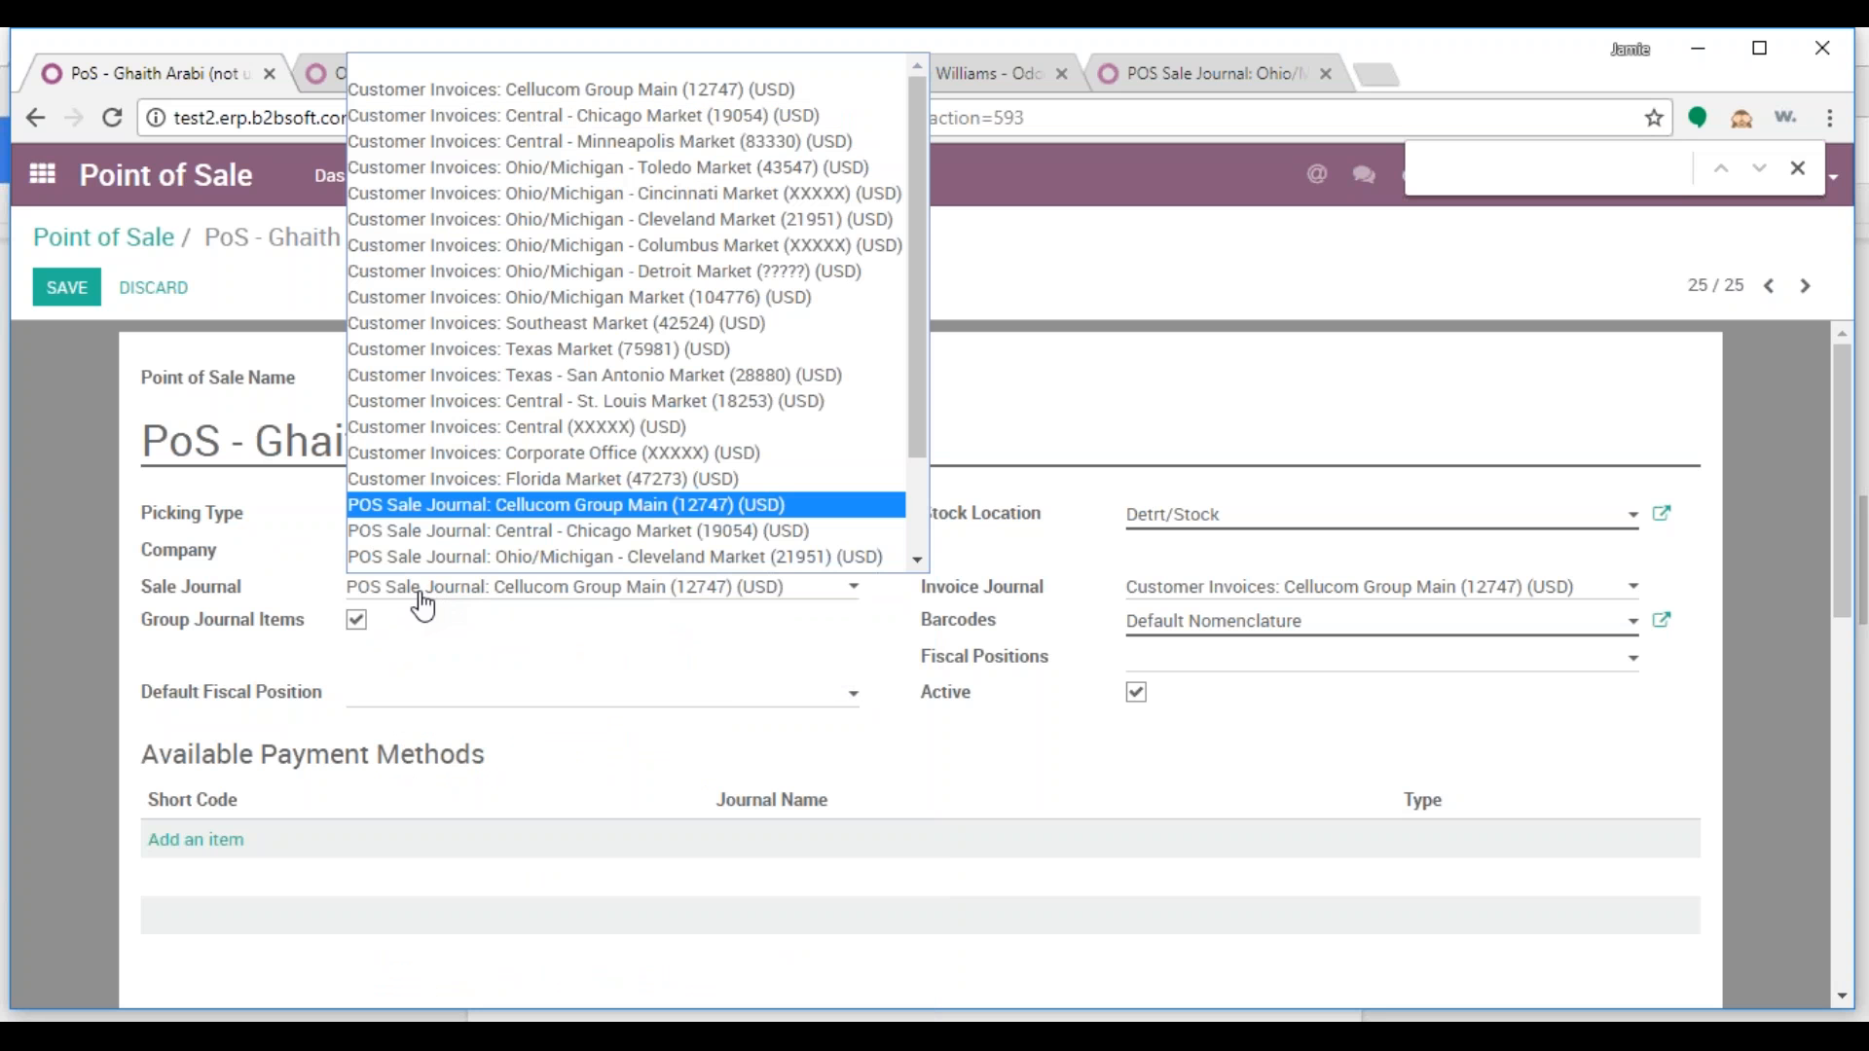
scroll(545, 545, down, 1)
scroll(633, 414, down, 2)
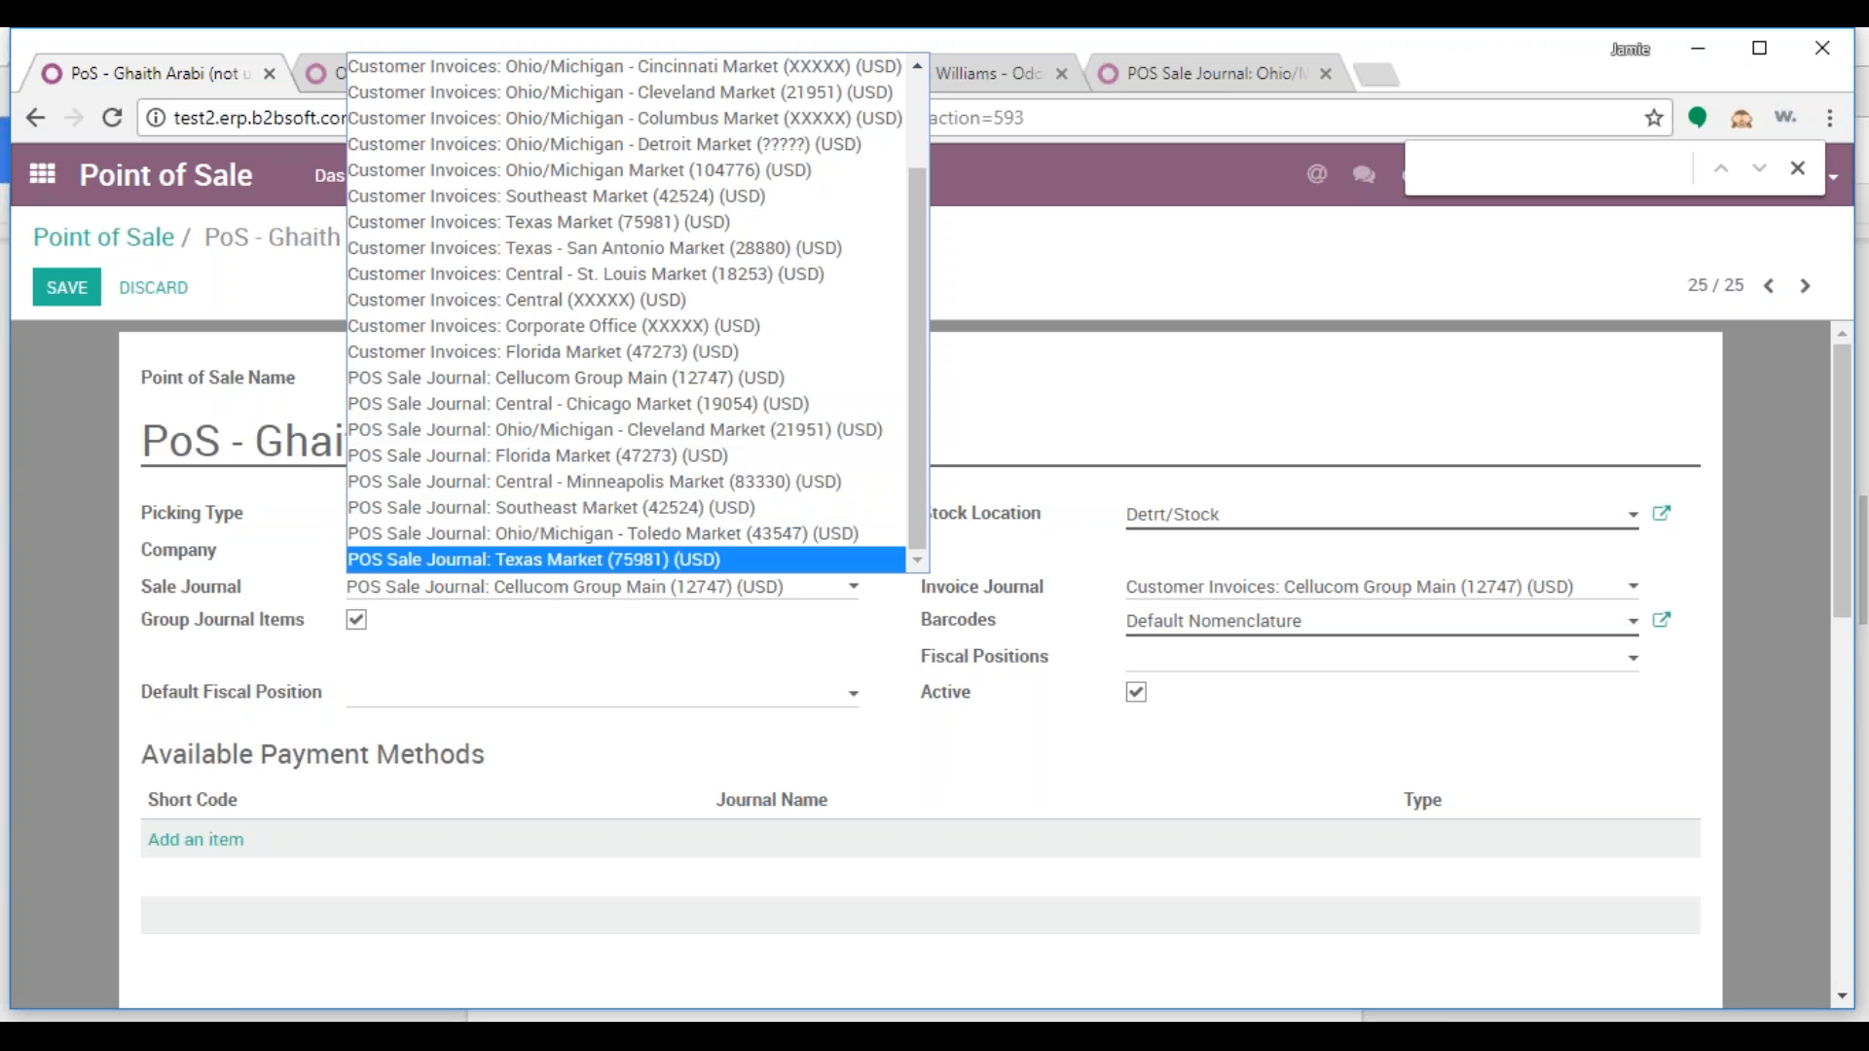
scroll(715, 506, up, 2)
scroll(714, 505, down, 2)
click(659, 657)
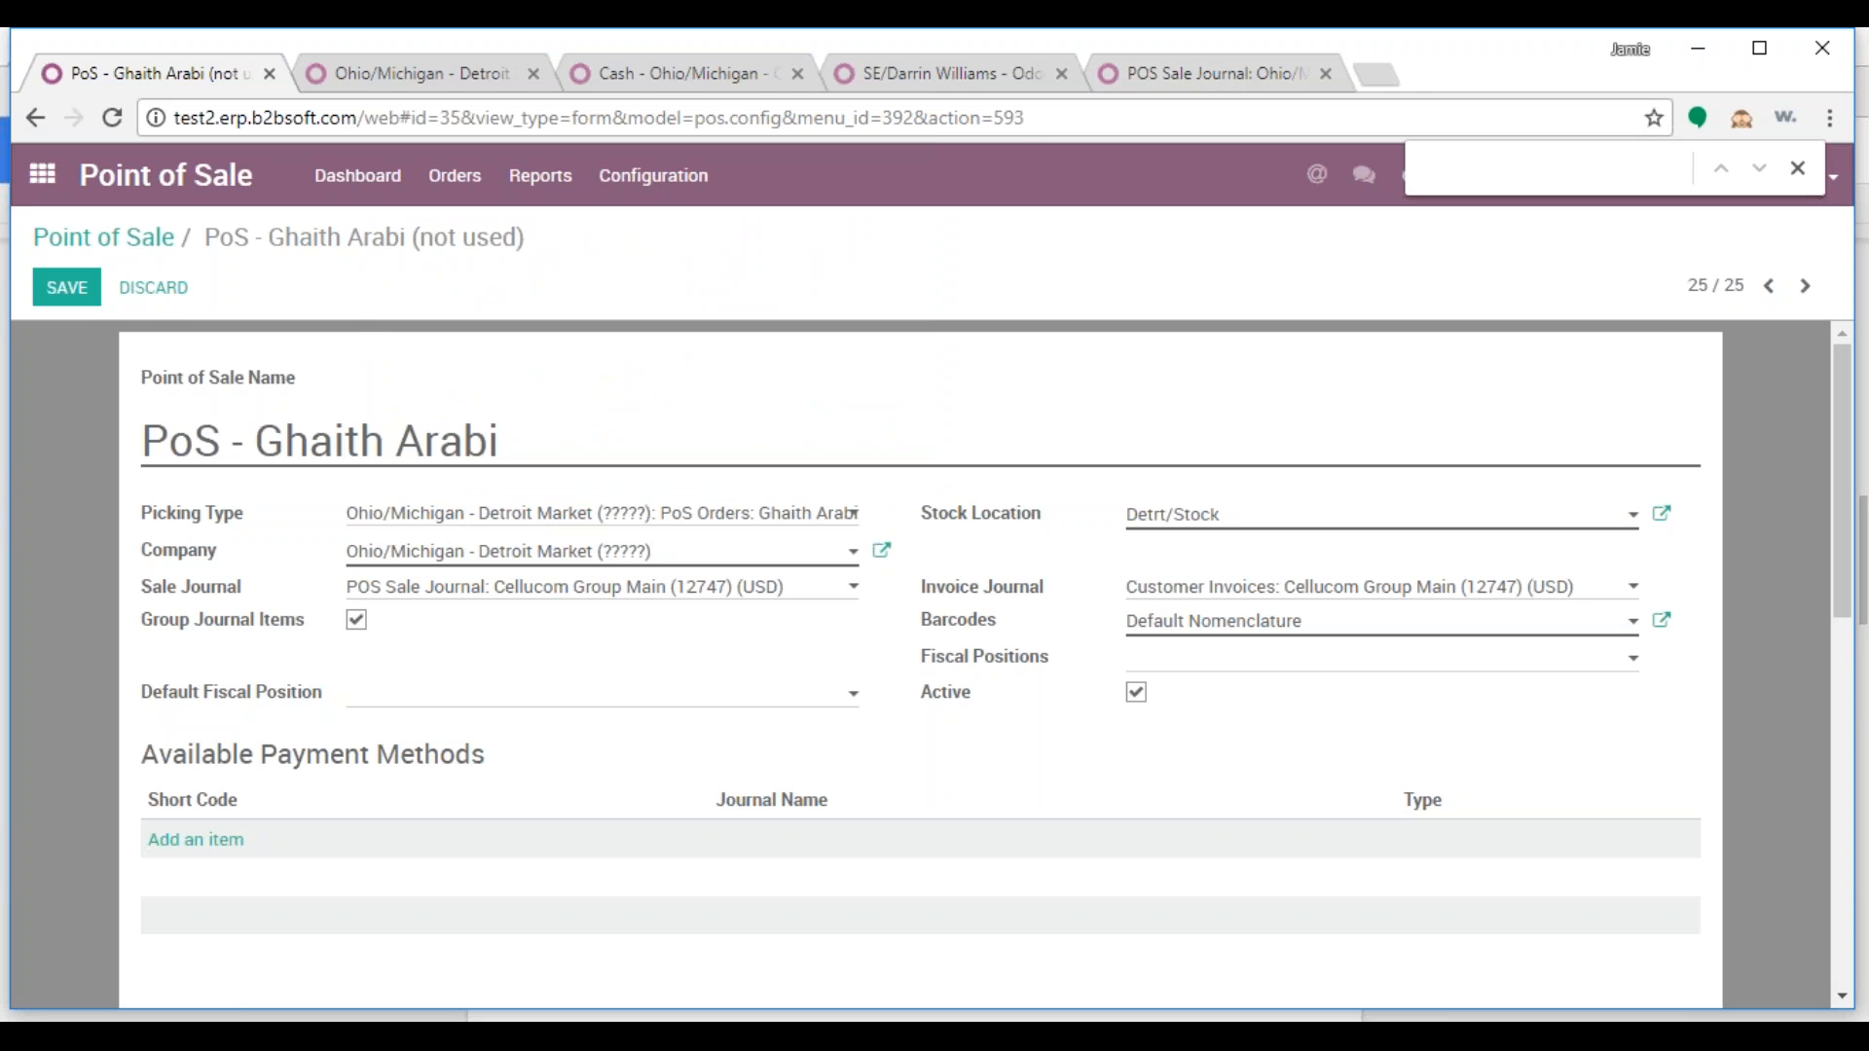
click(154, 289)
click(534, 373)
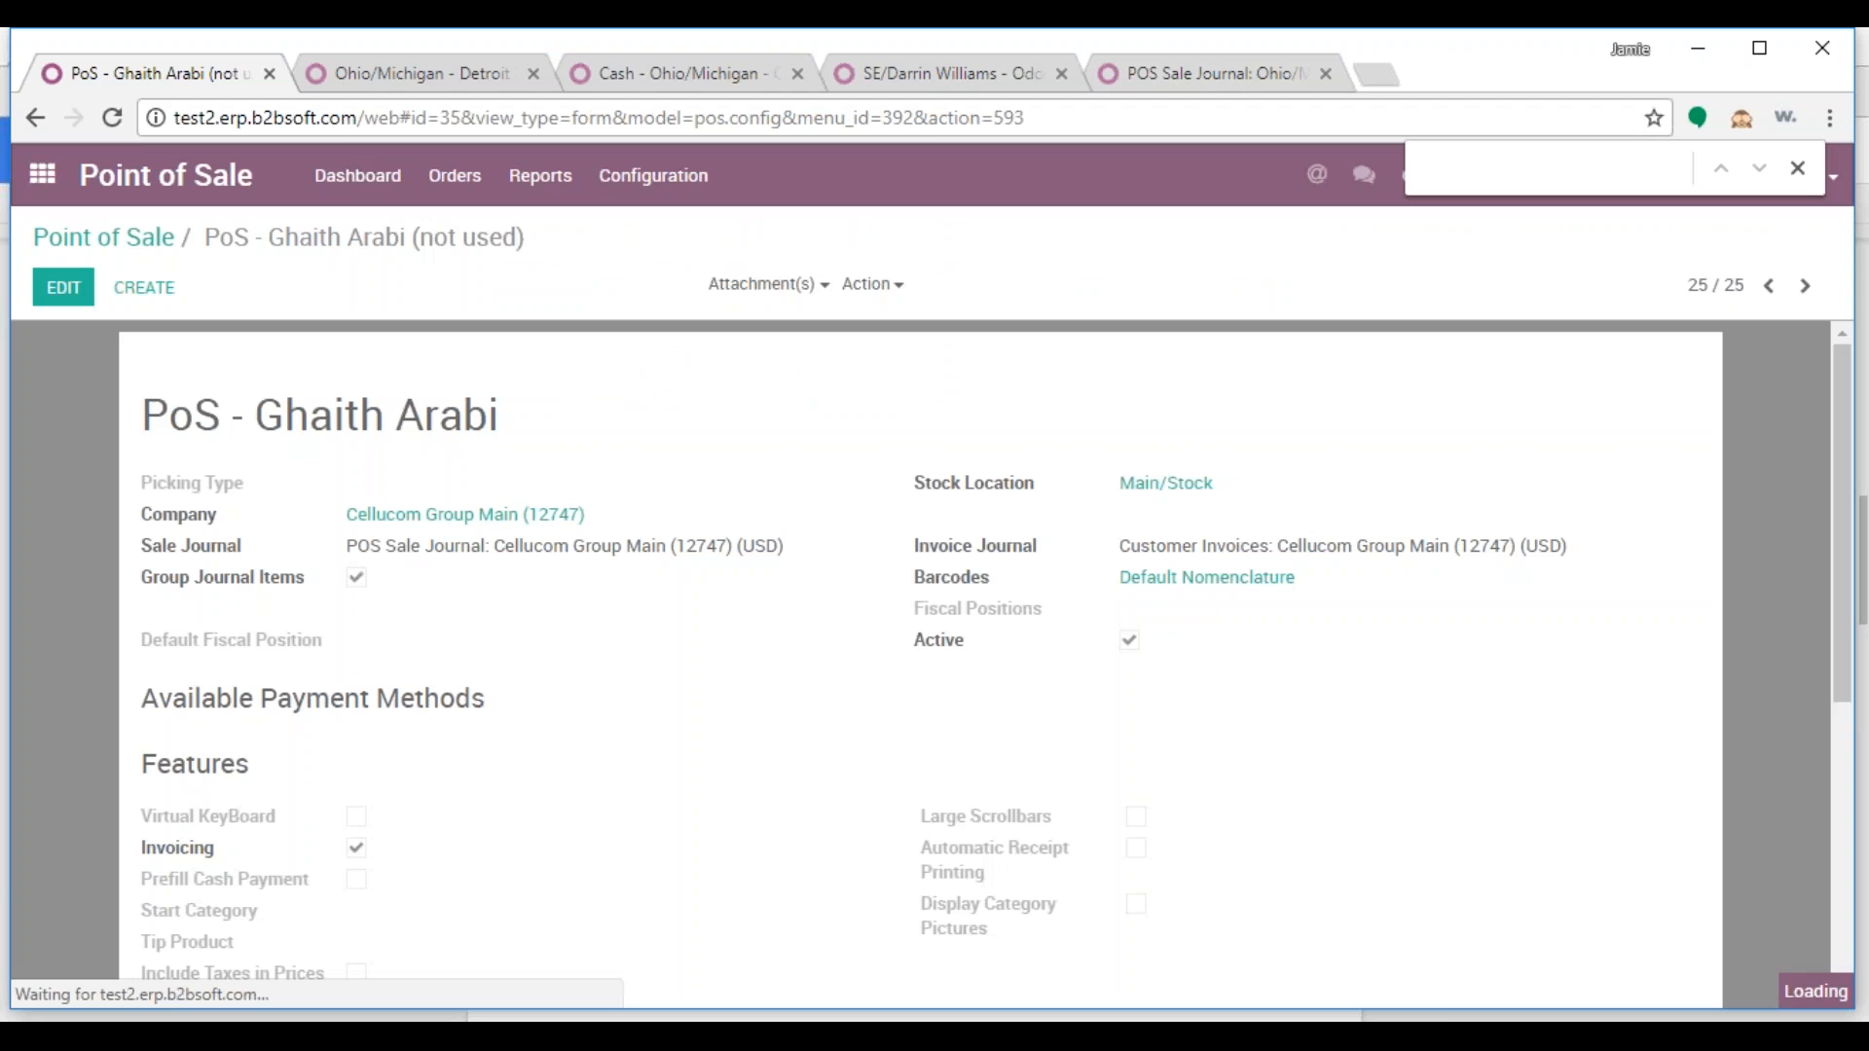
click(124, 115)
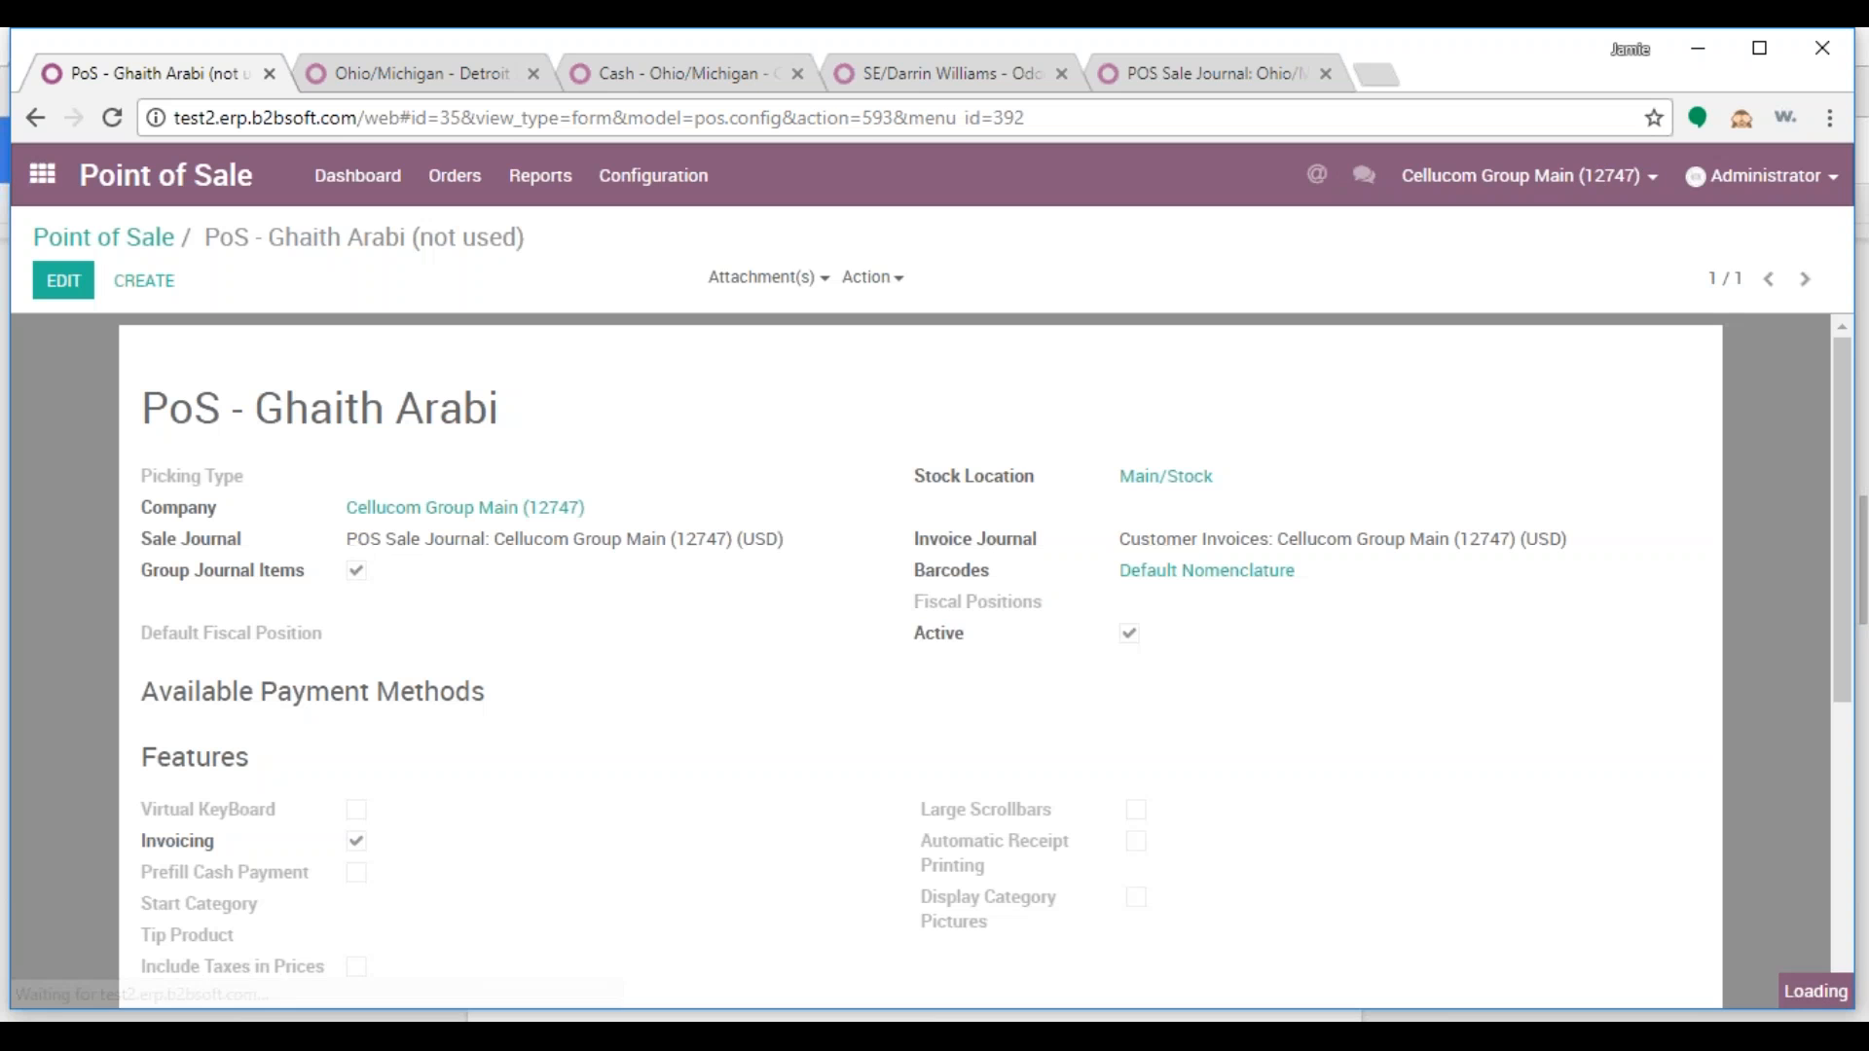
Reapply the Detroit Market PoS Orders picking type and Ohio/Michigan - Detroit Market company
click(65, 283)
click(353, 508)
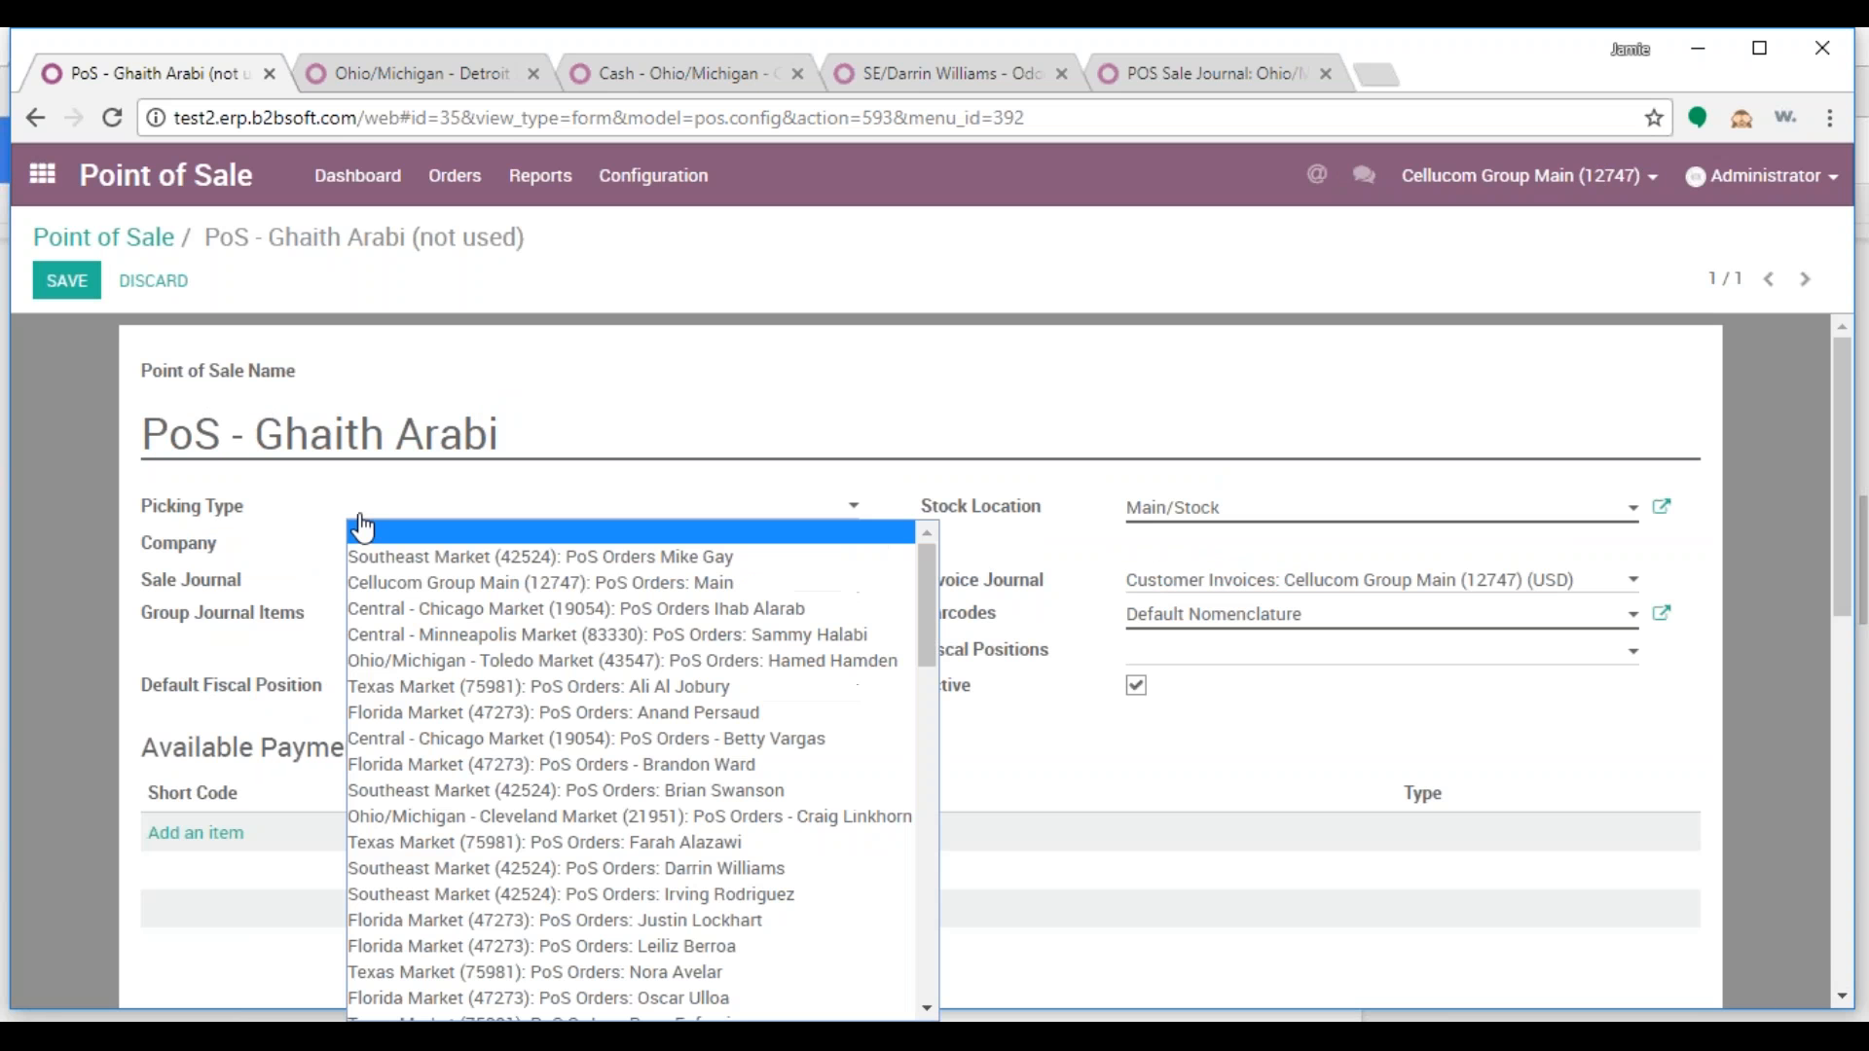
scroll(742, 798, down, 6)
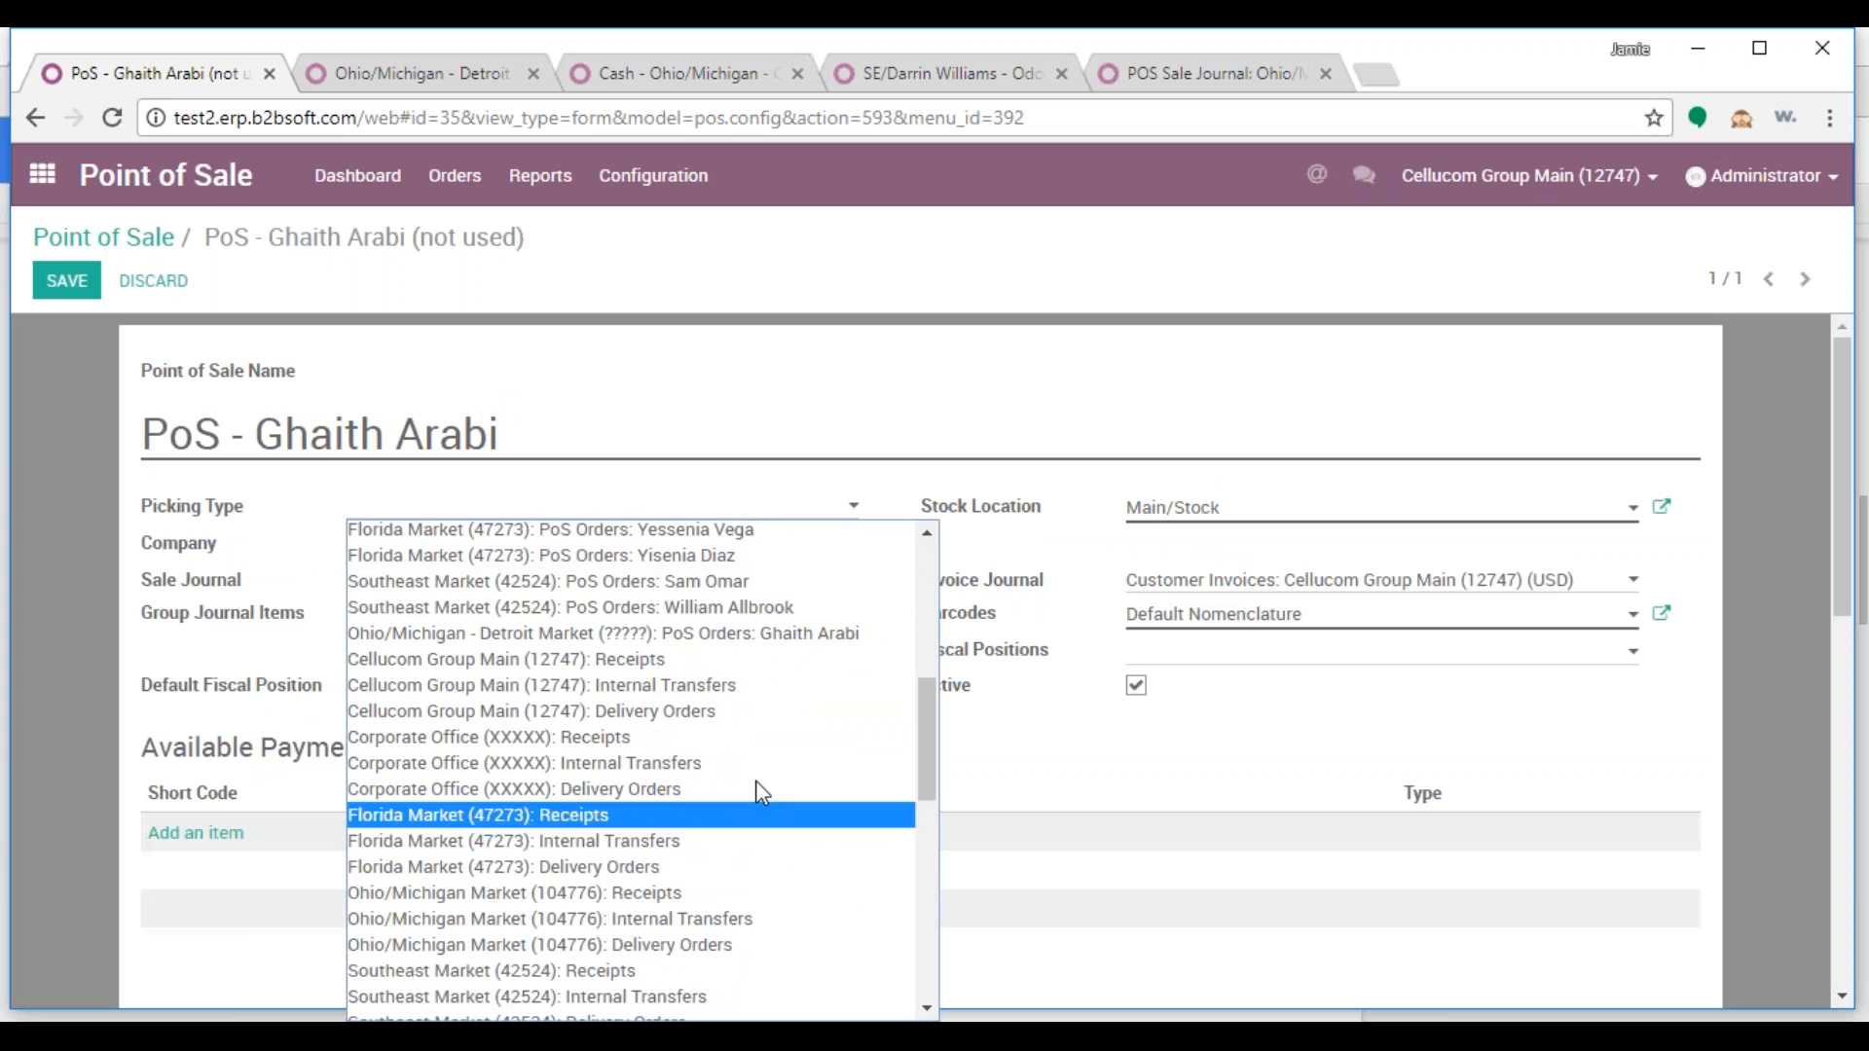
click(762, 634)
drag(588, 546, 346, 545)
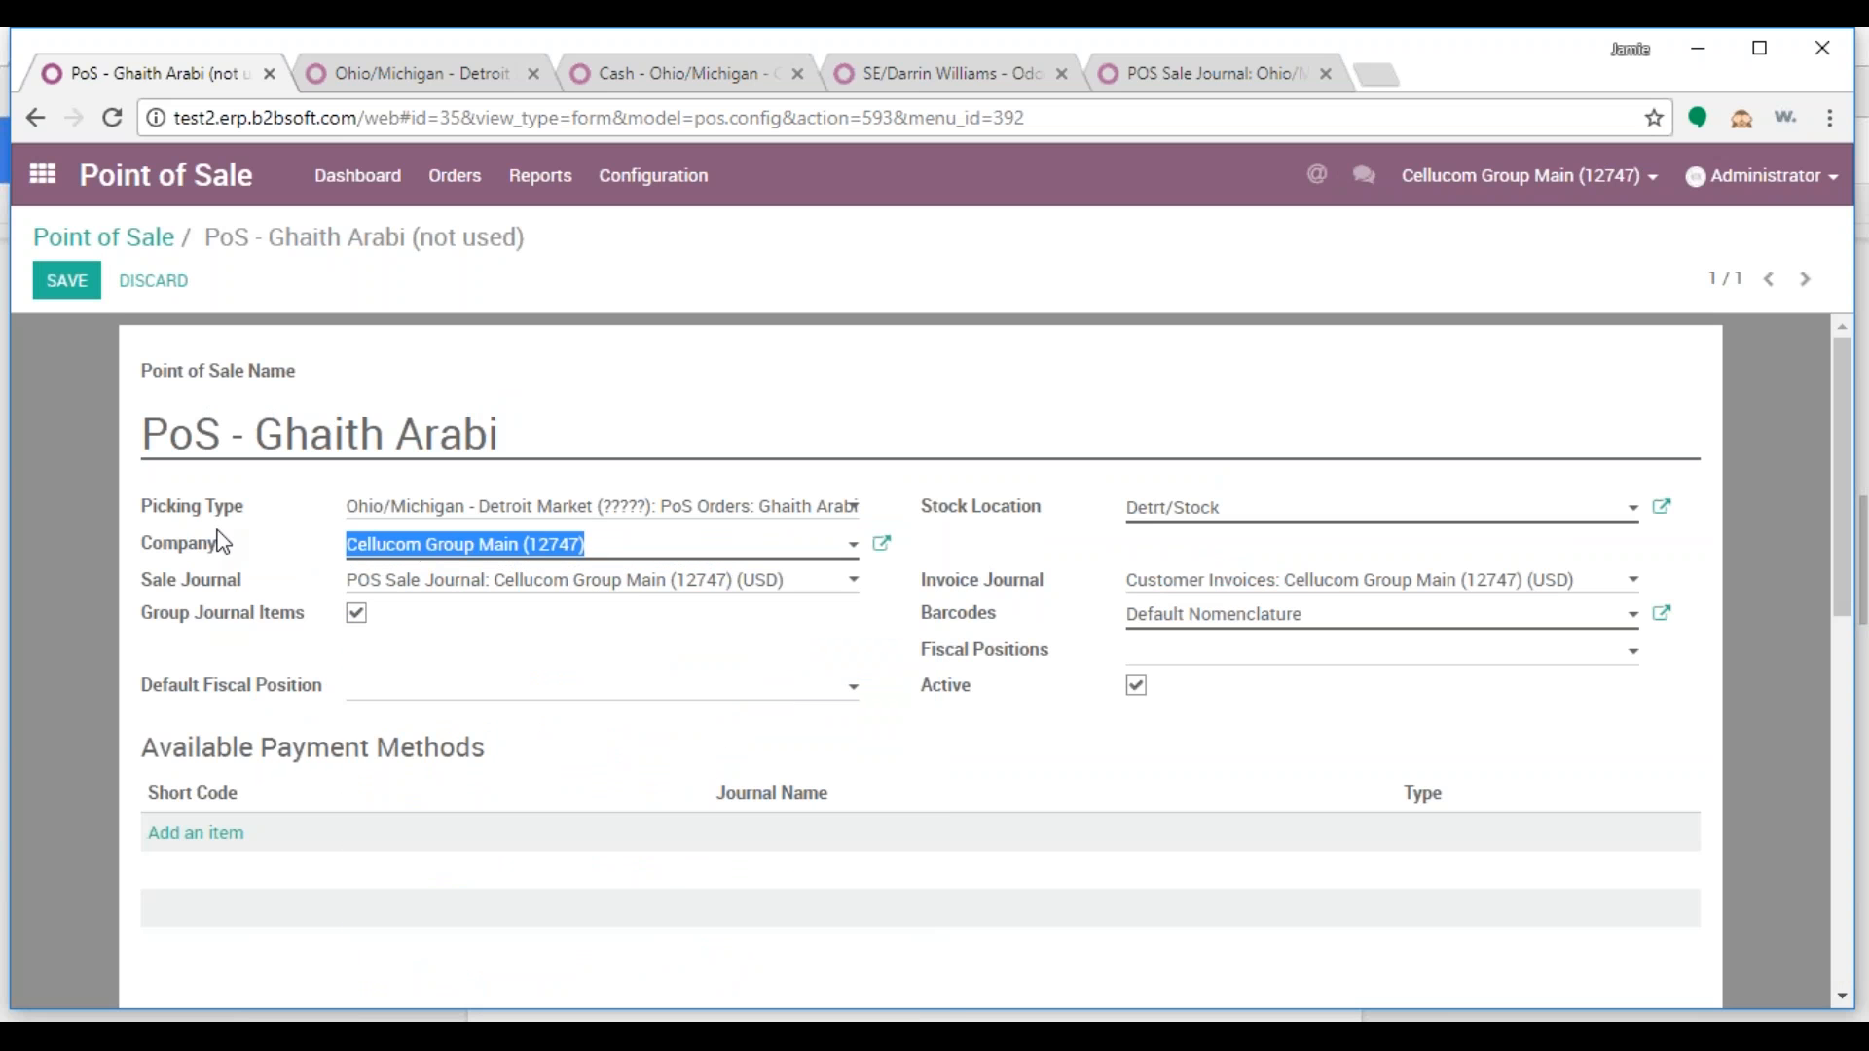
text(o)
click(463, 585)
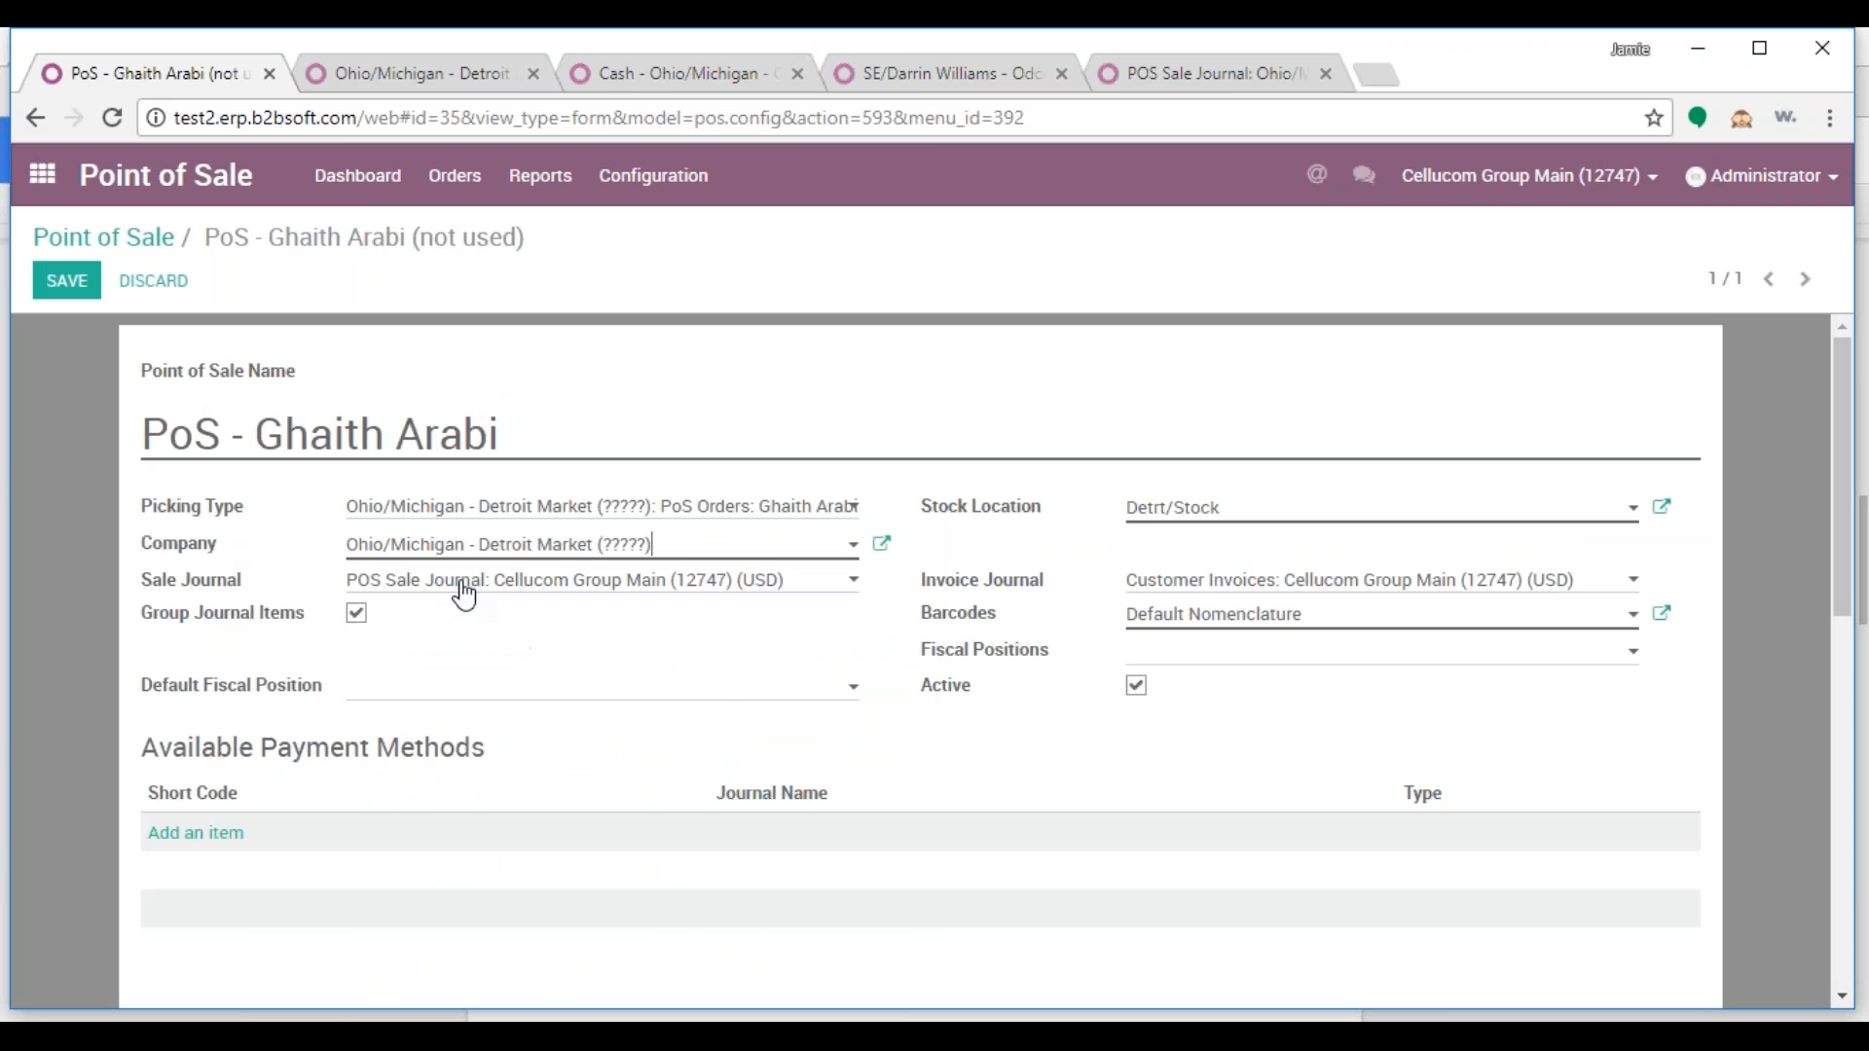
Choose the Detroit Market POS sale journal and customer invoices journal, then save
click(463, 594)
scroll(584, 500, down, 2)
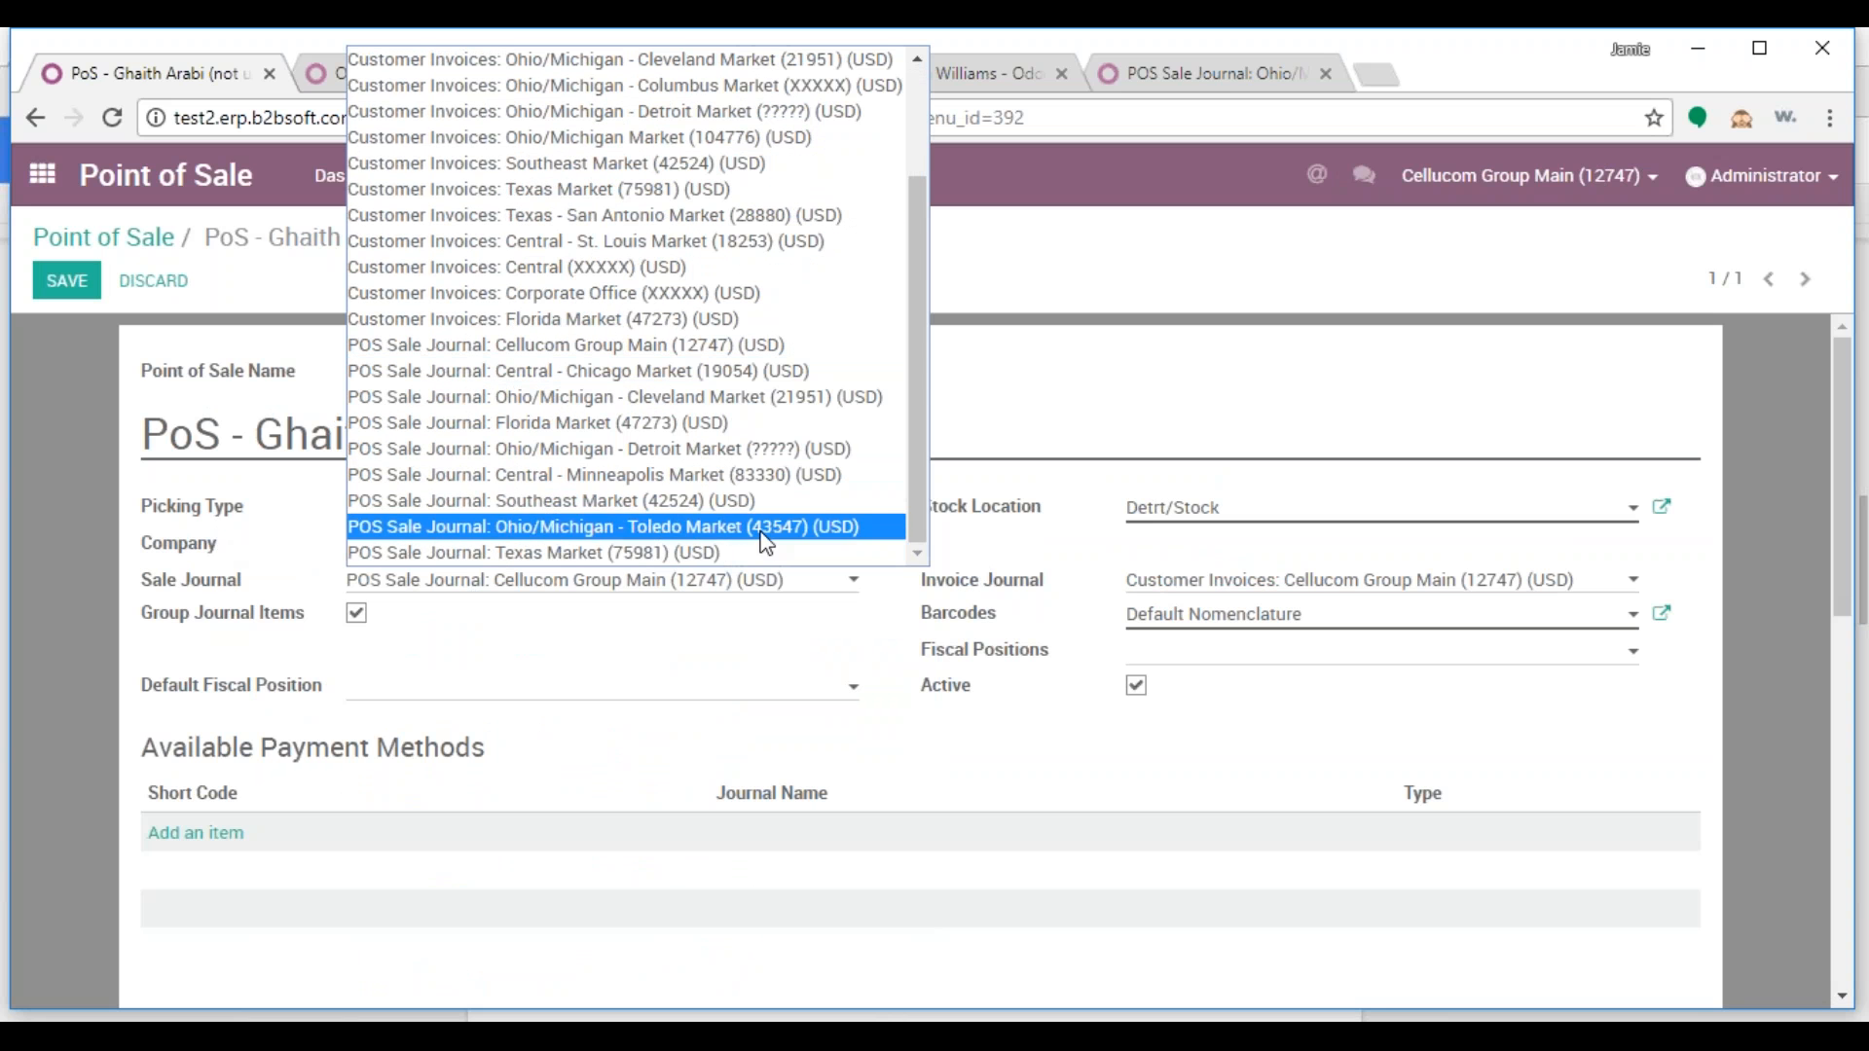
click(717, 449)
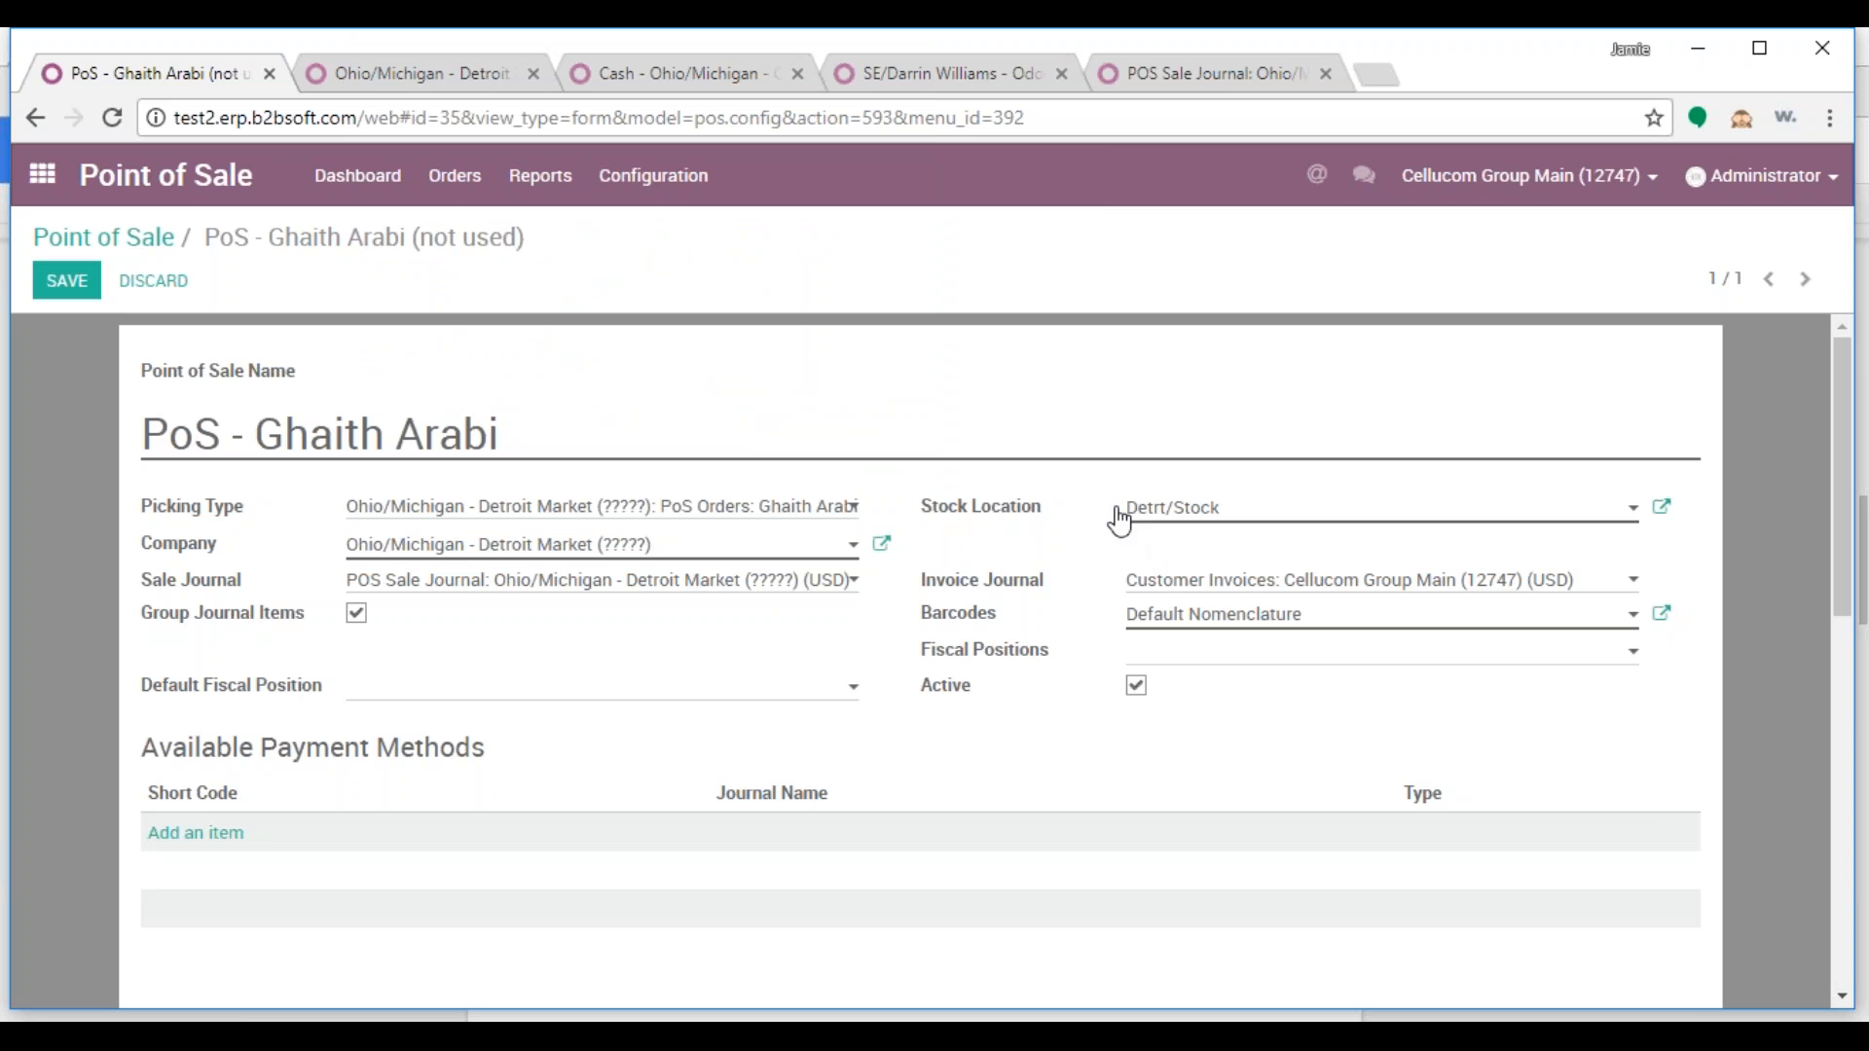
click(1260, 588)
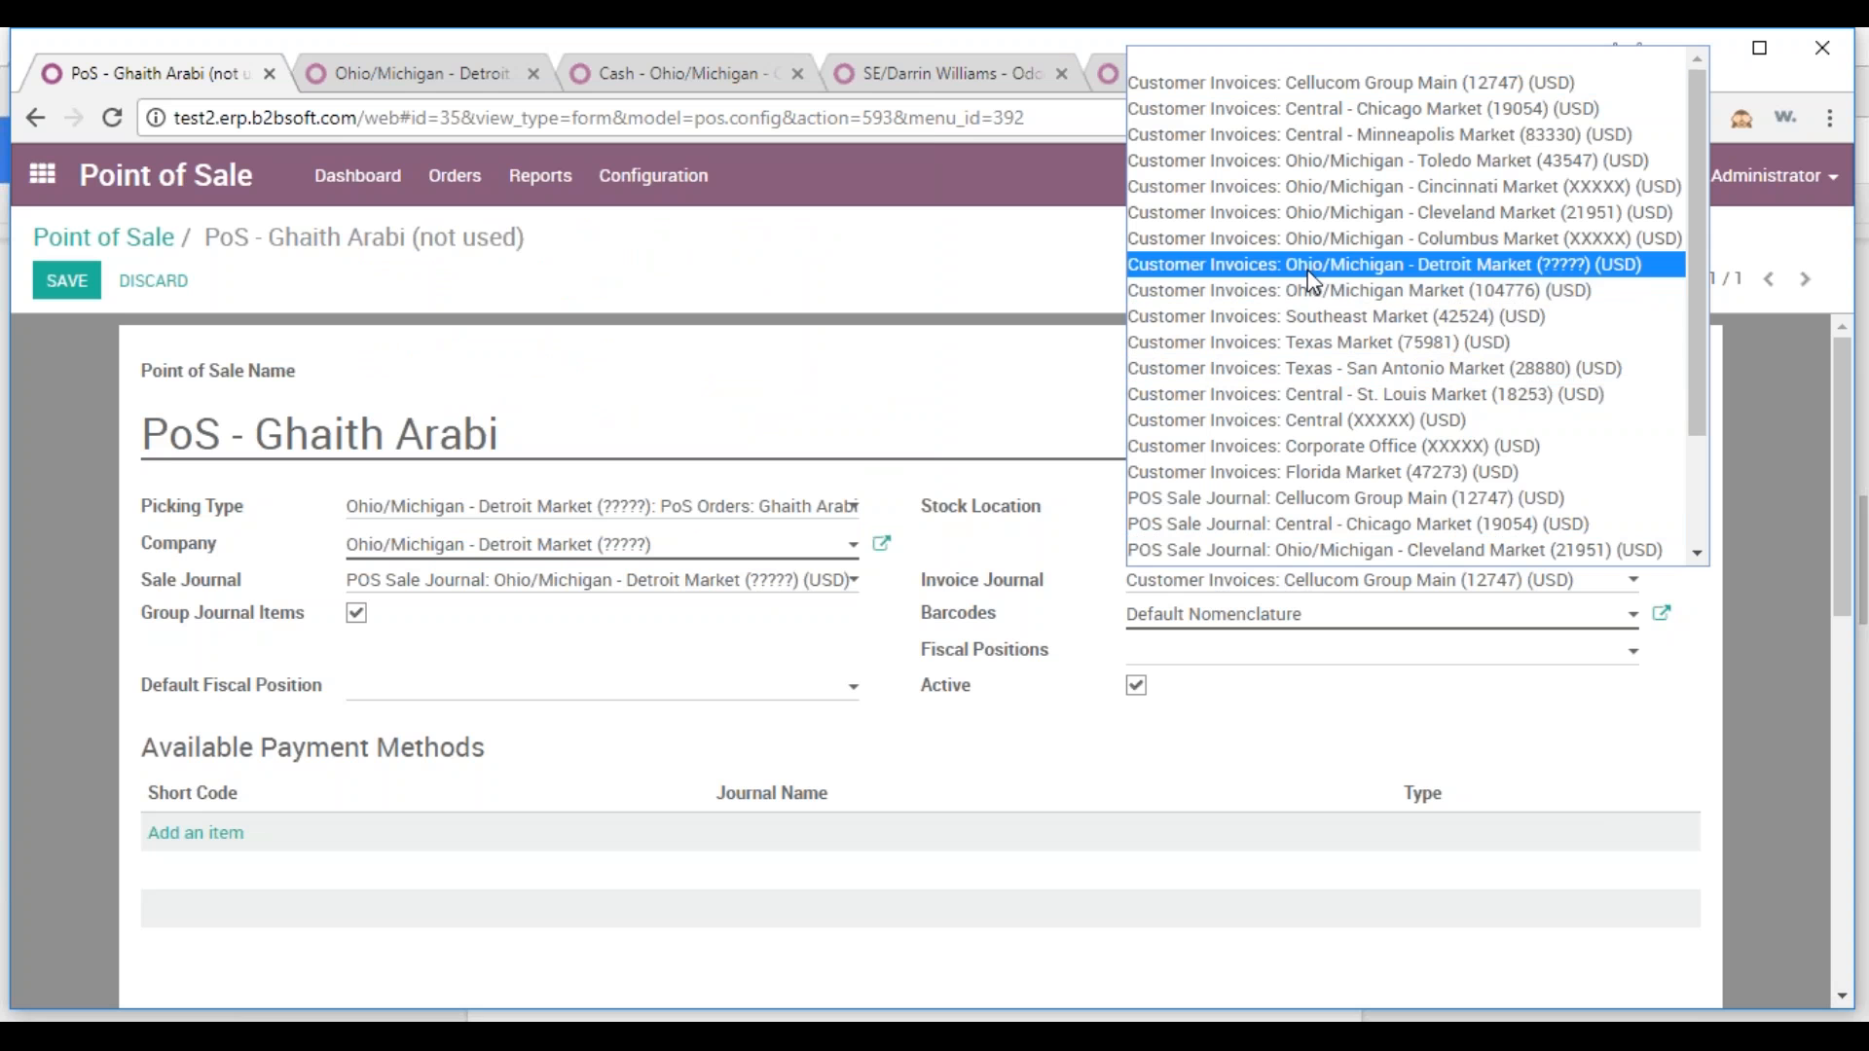
click(1397, 270)
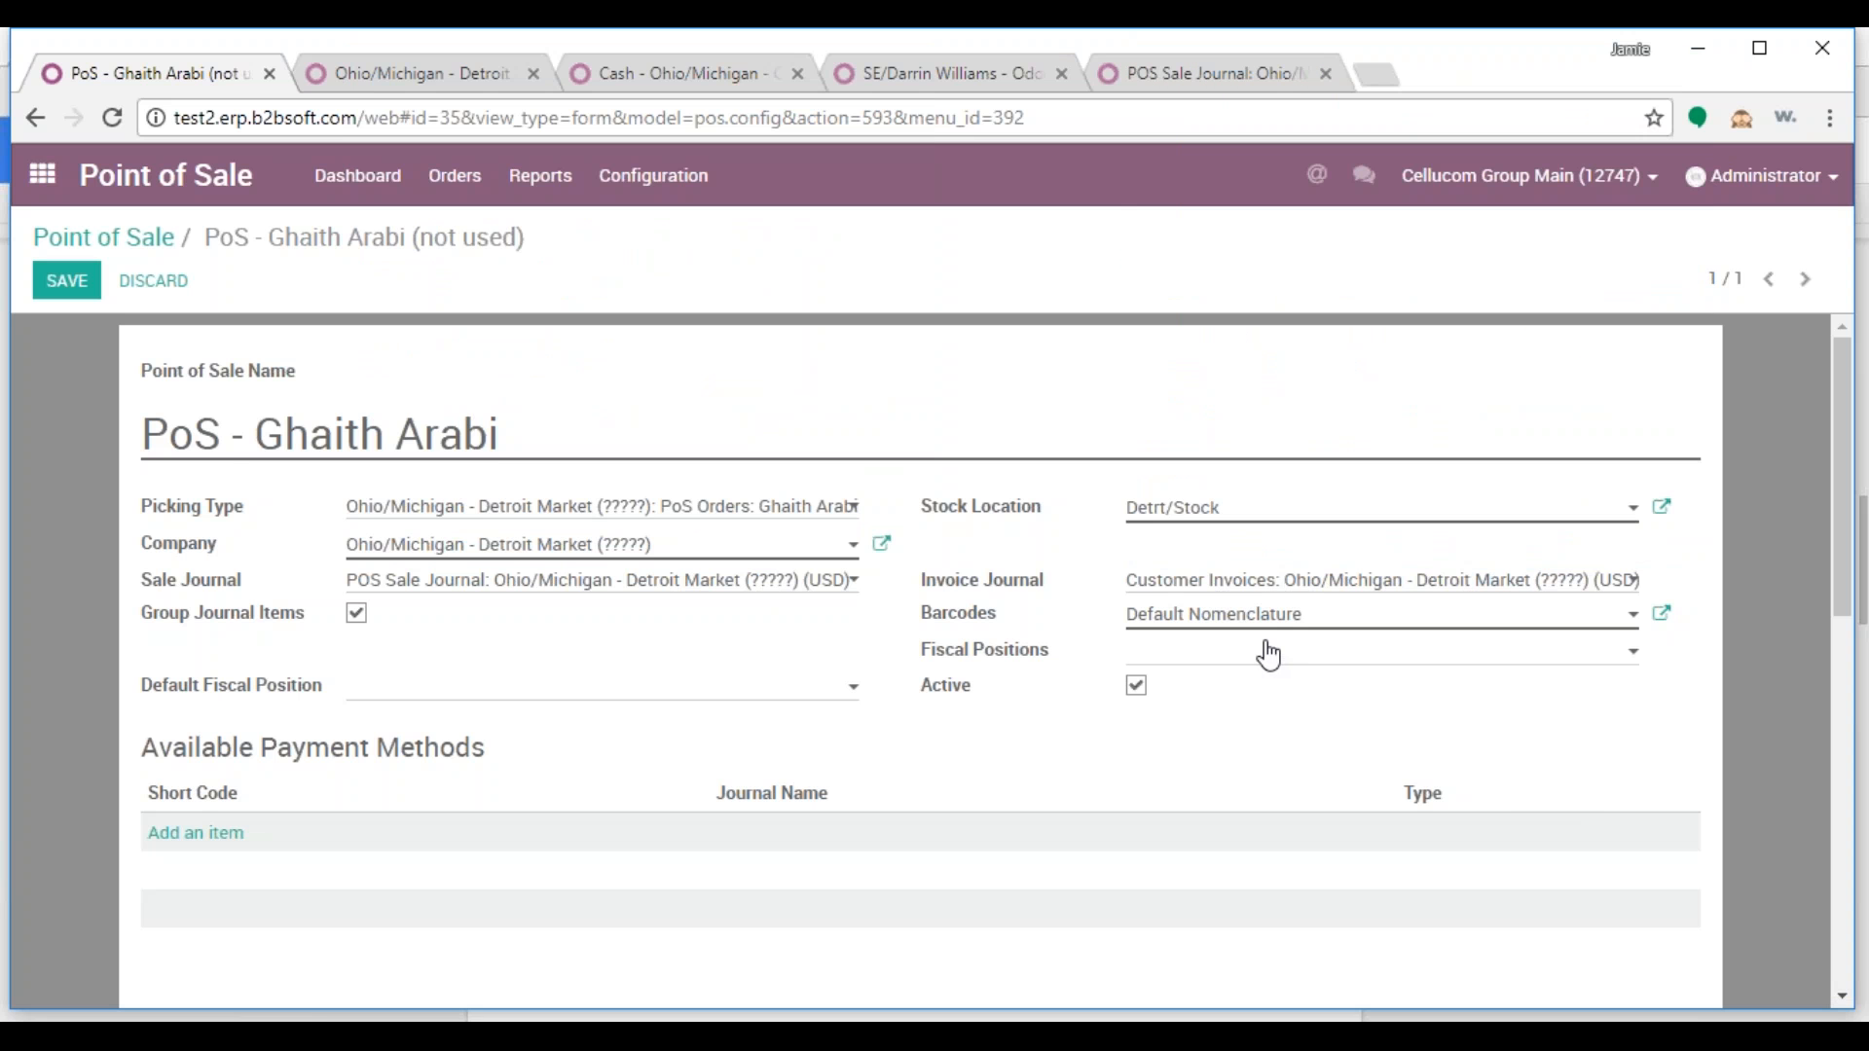
scroll(1269, 656, down, 3)
scroll(1136, 738, down, 1)
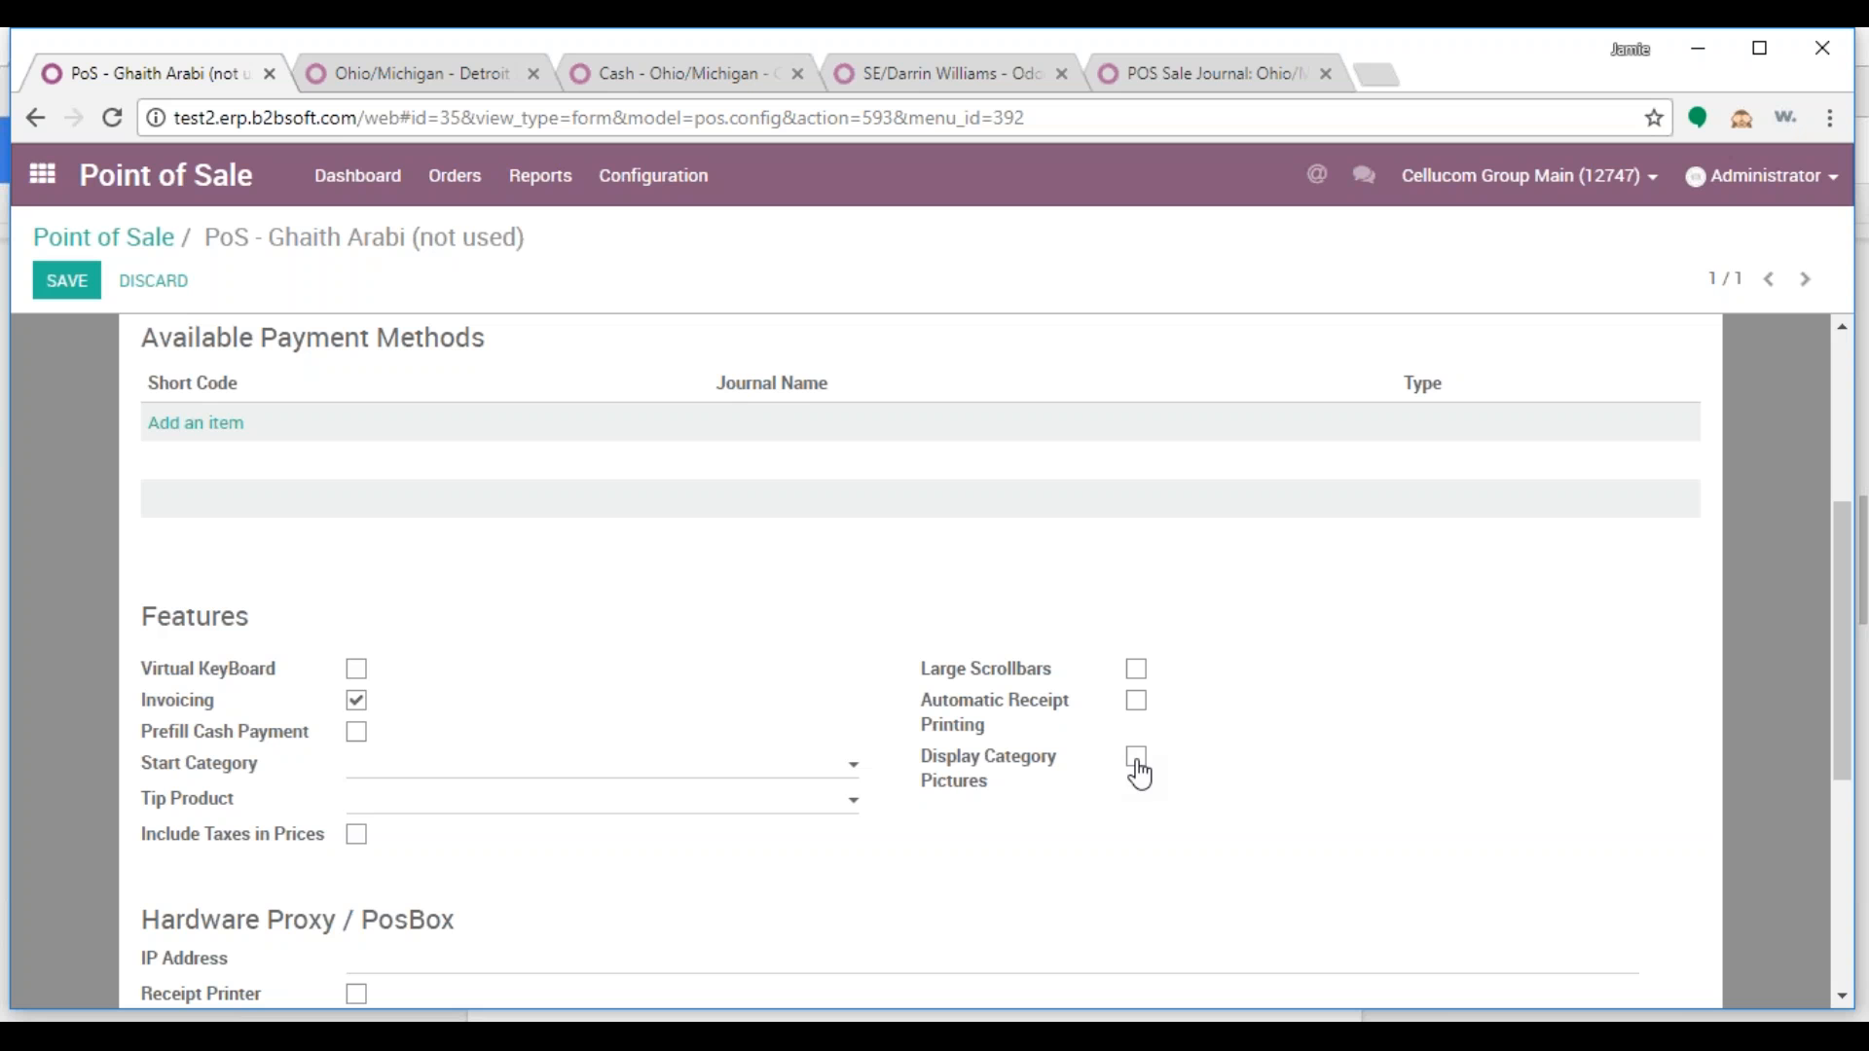
click(66, 280)
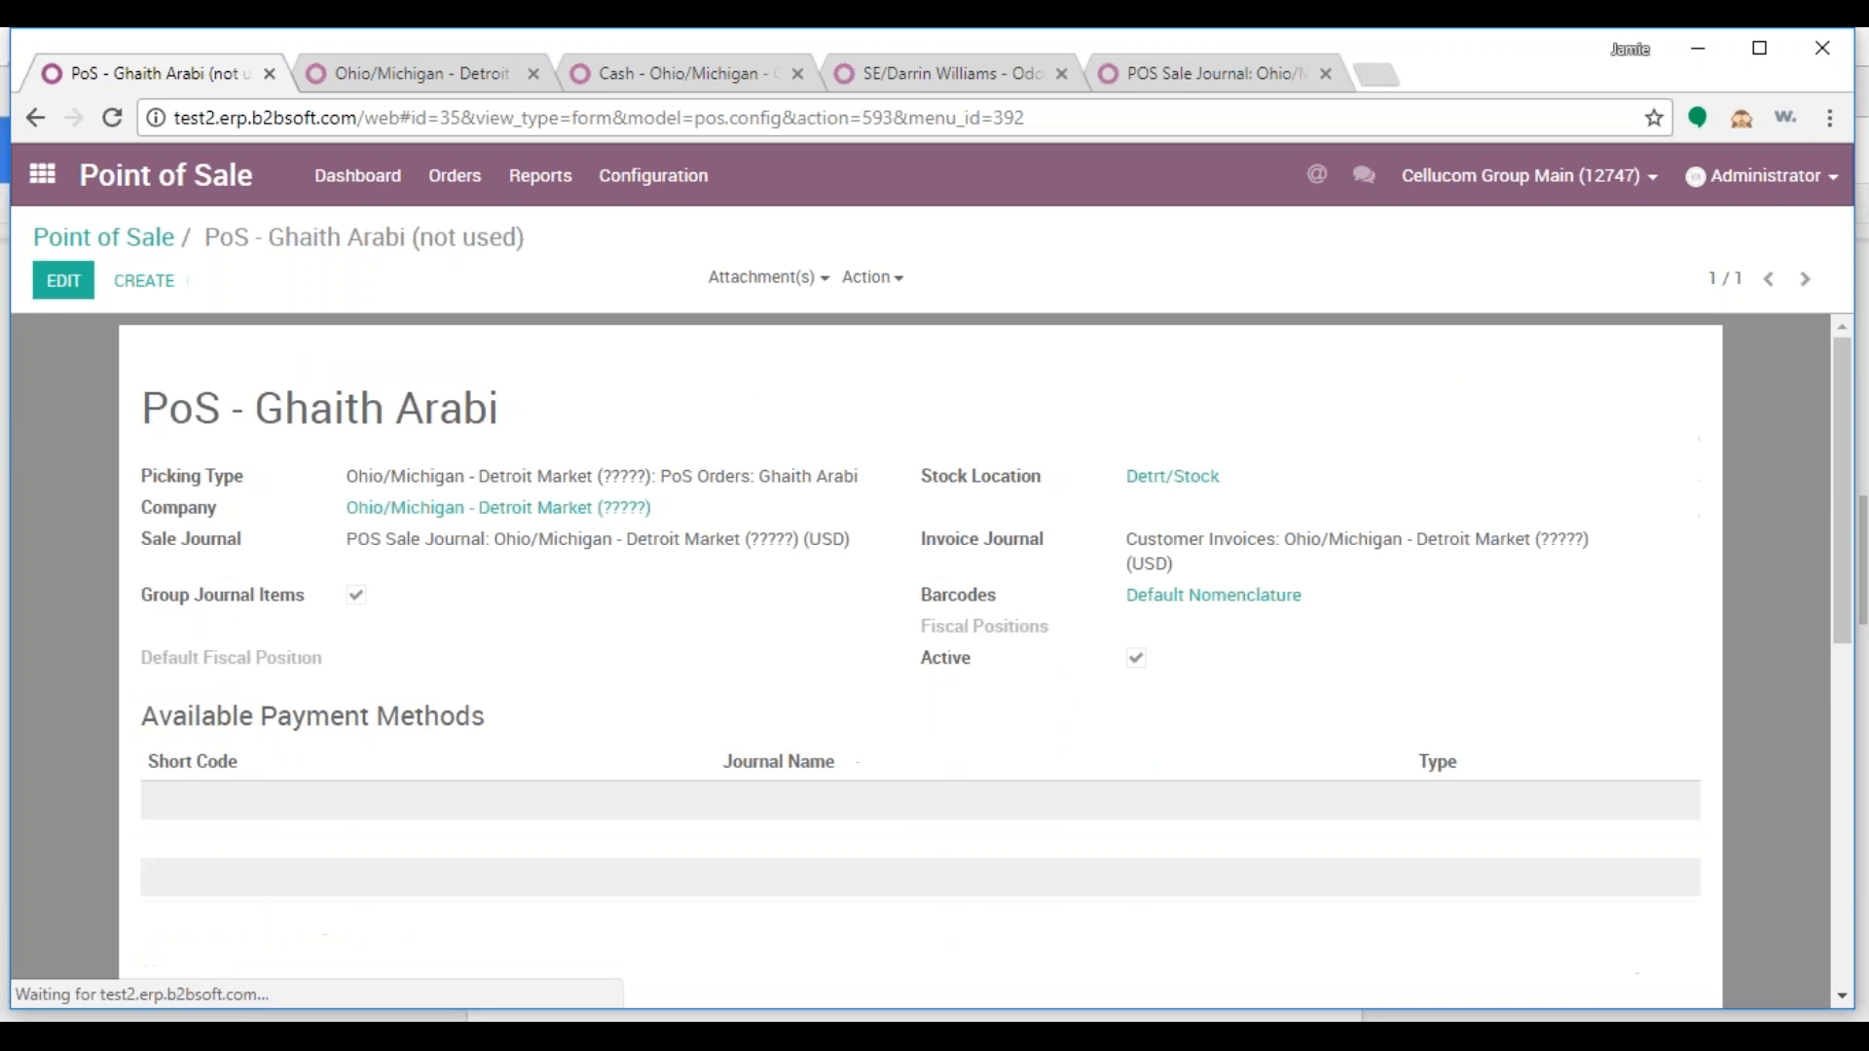
Start adding payment methods to the point of sale, then cancel without adding any
scroll(557, 654, down, 1)
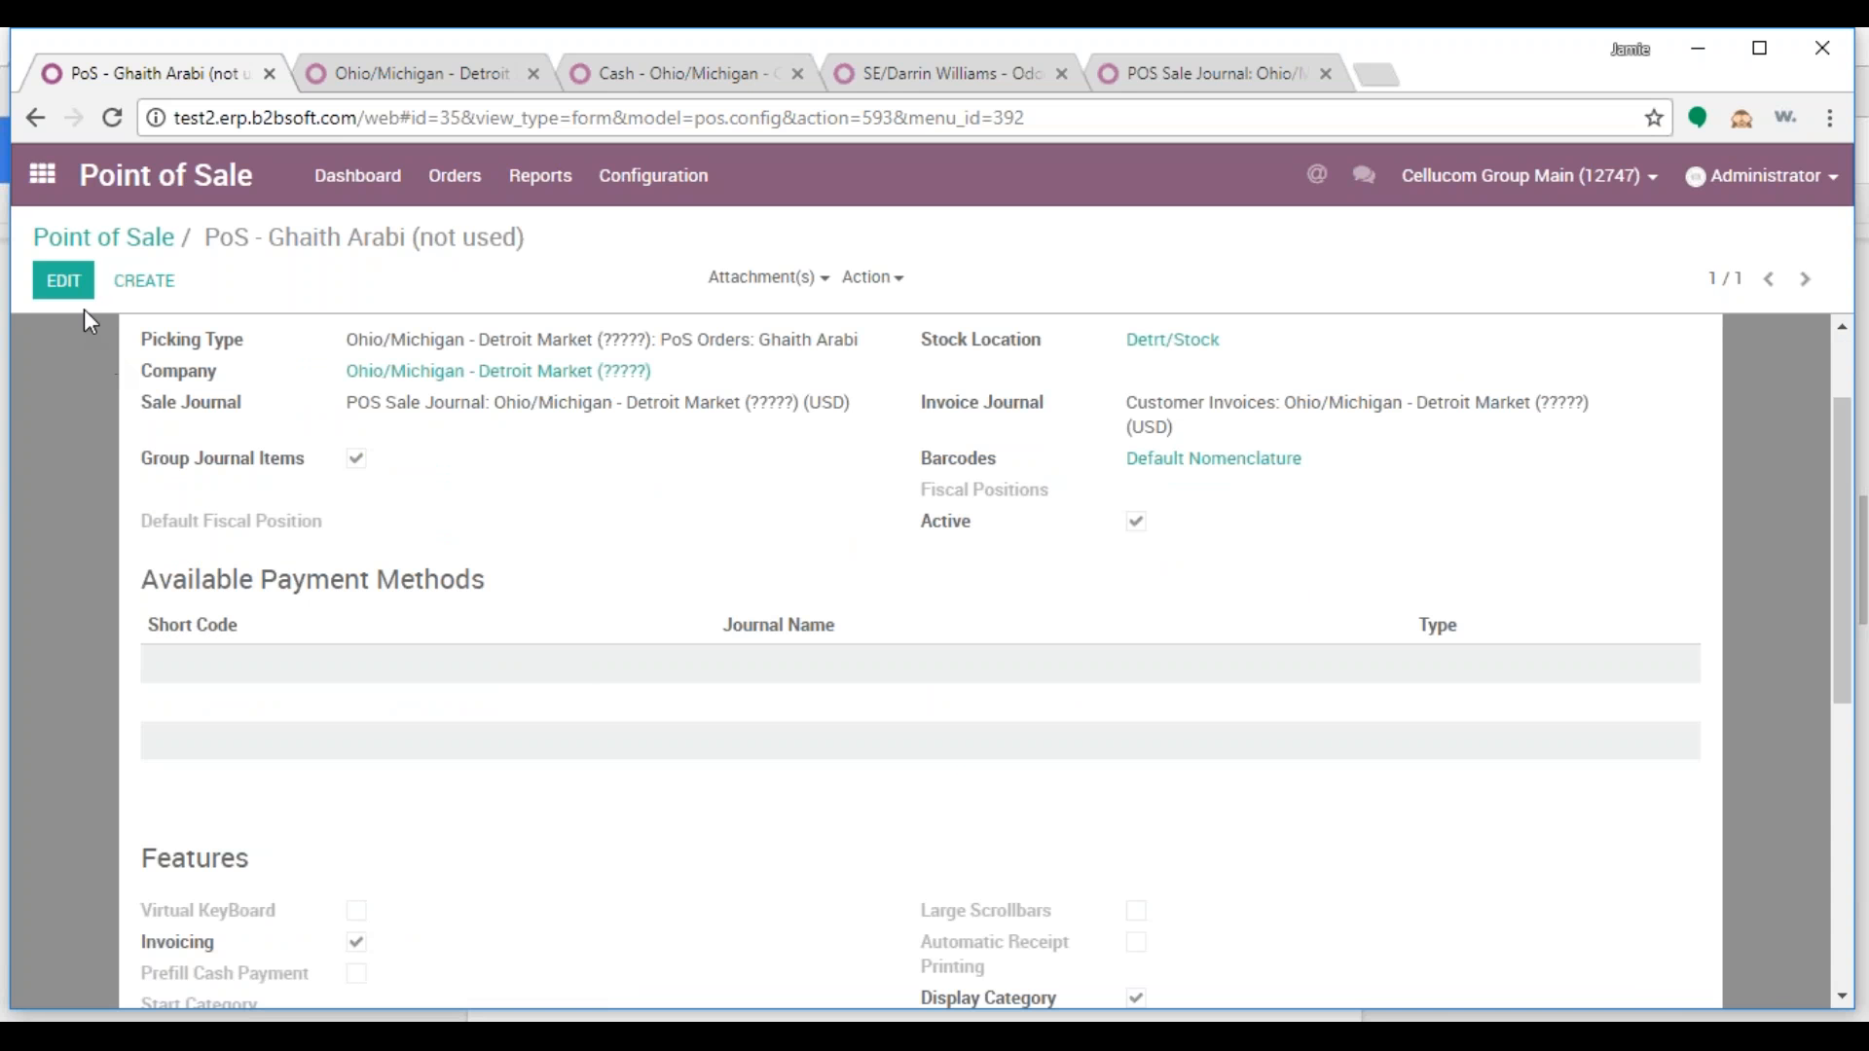
click(63, 280)
click(210, 840)
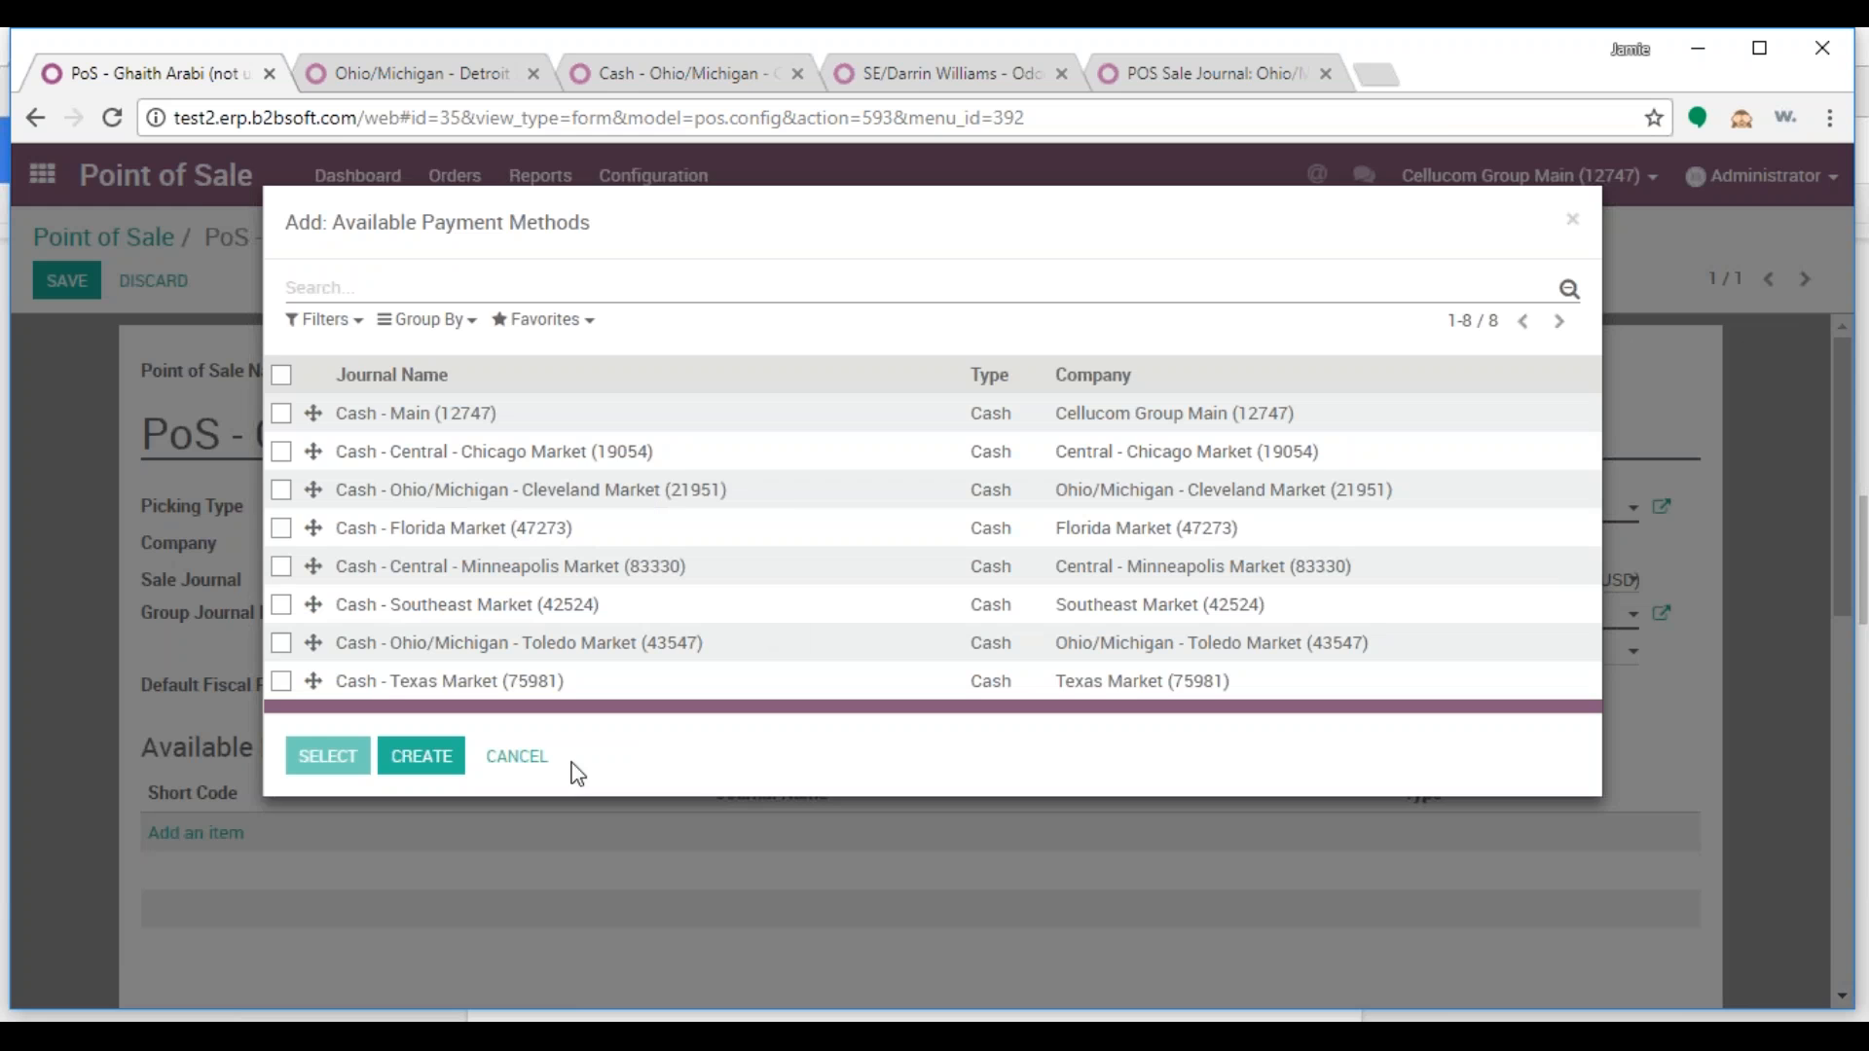
click(517, 758)
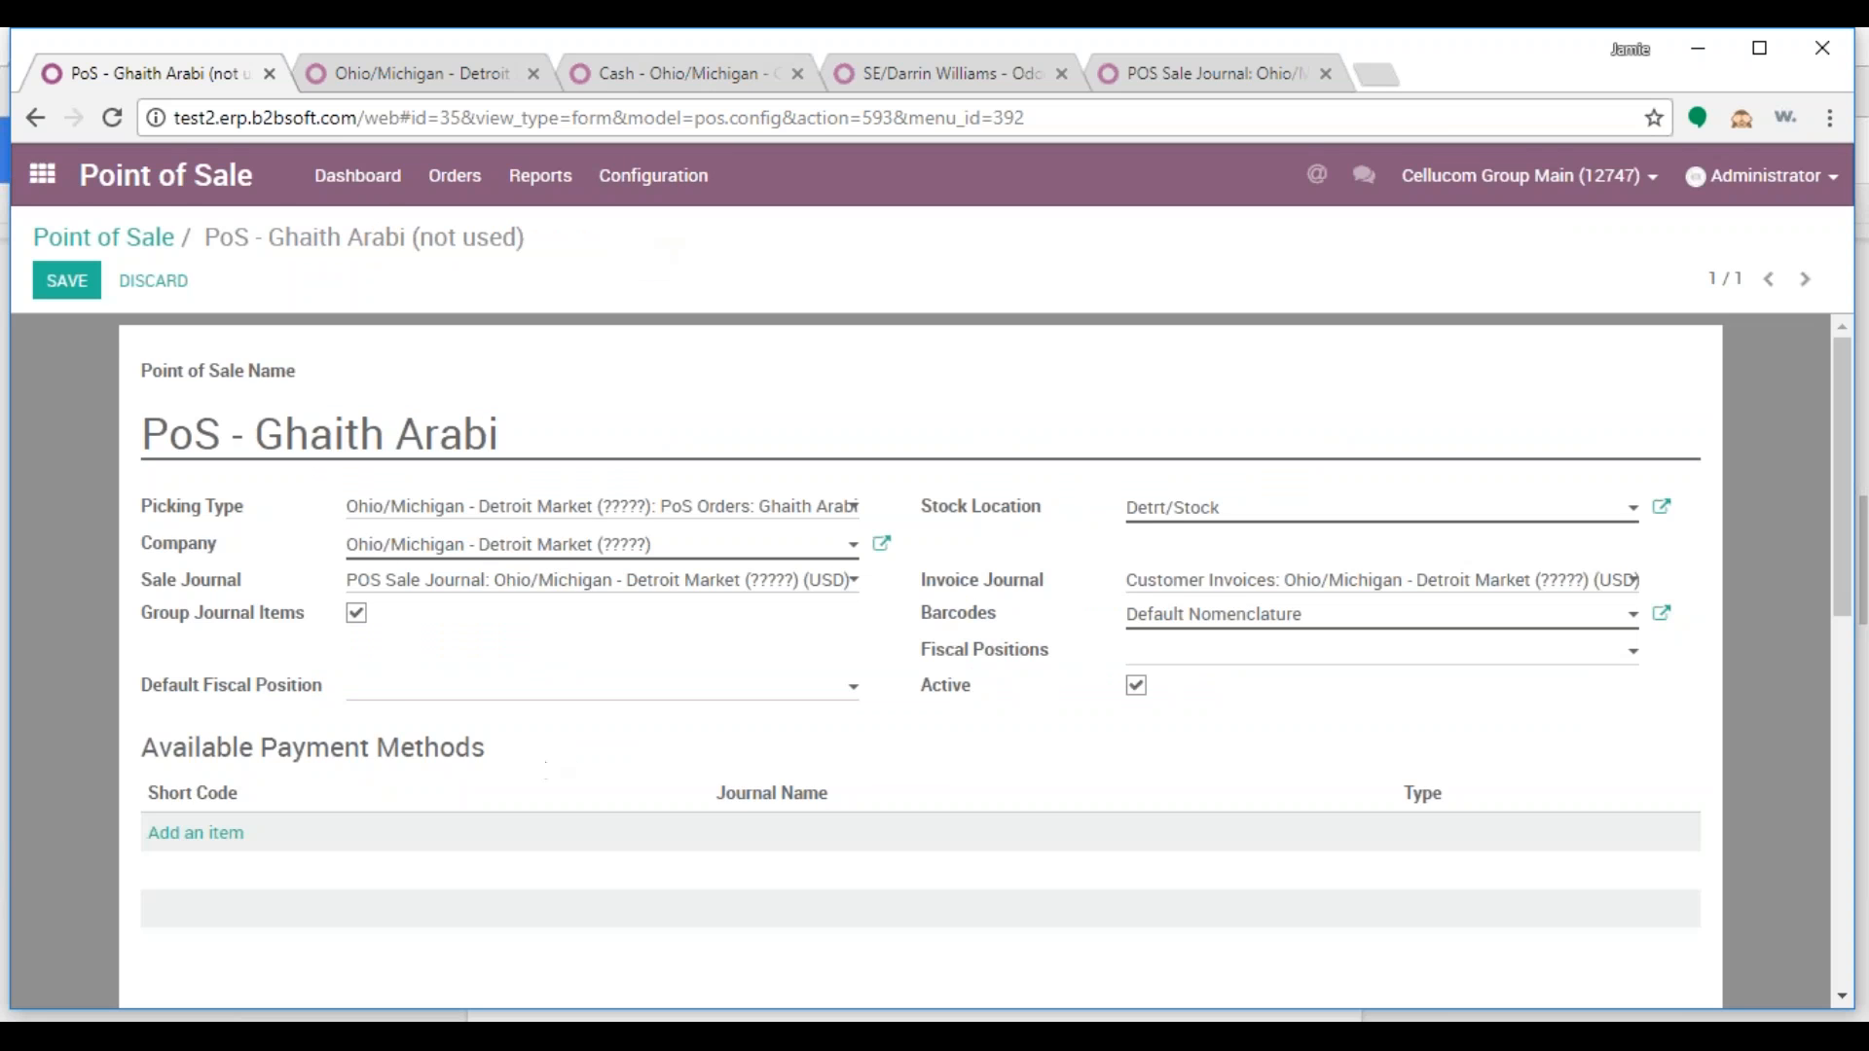
click(682, 74)
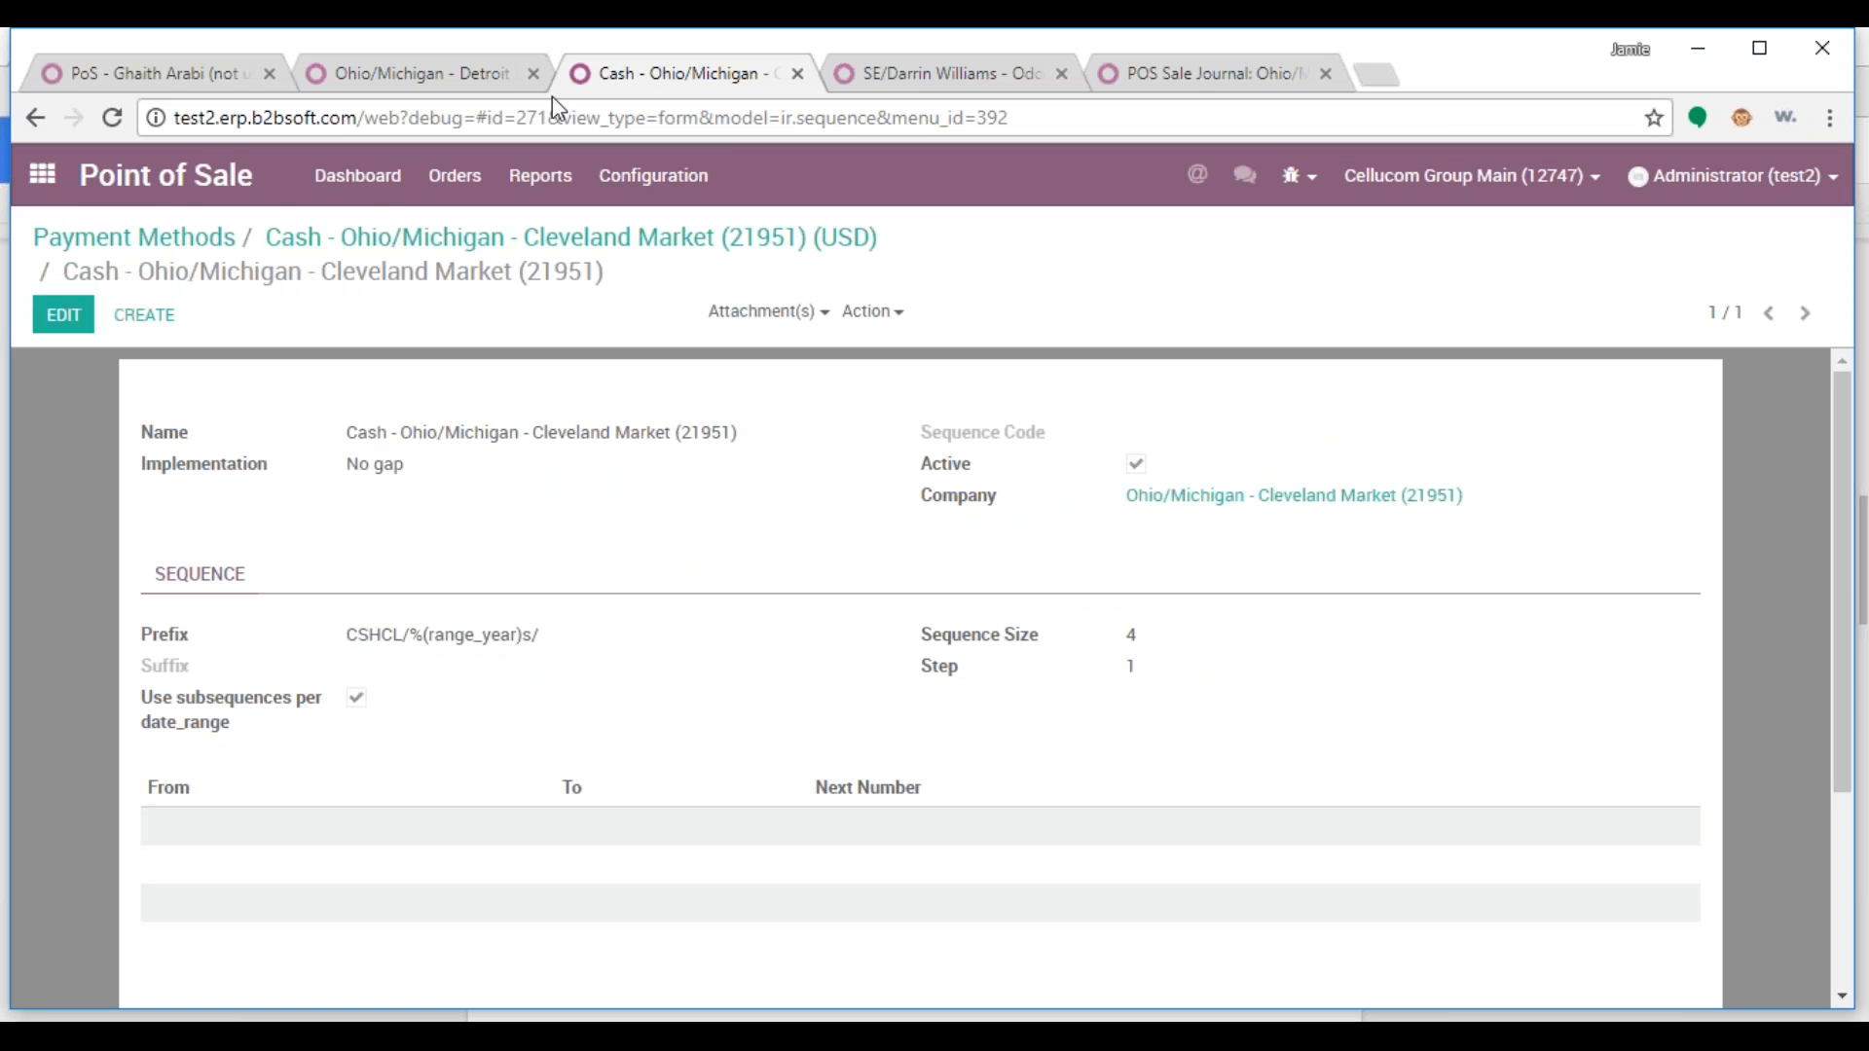
Open the Cash - Main (12747) payment method from Point of Sale payment methods
click(42, 174)
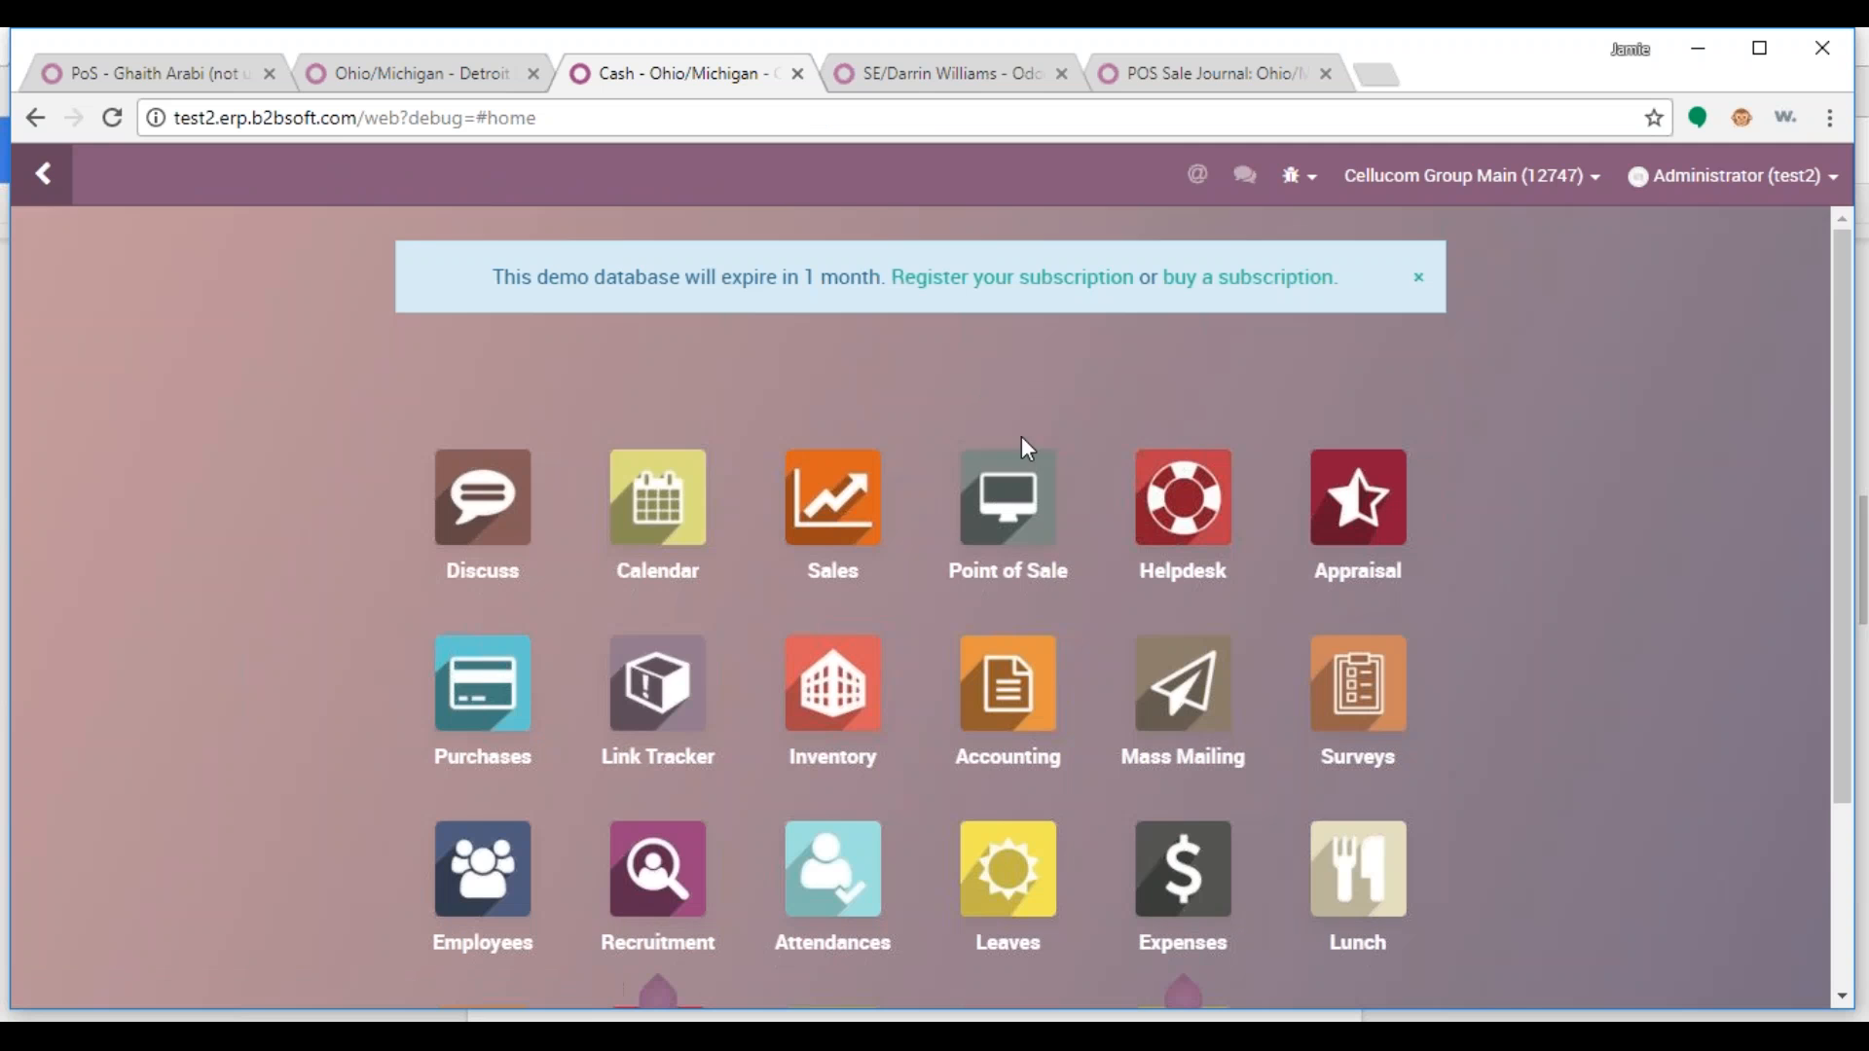
click(1008, 507)
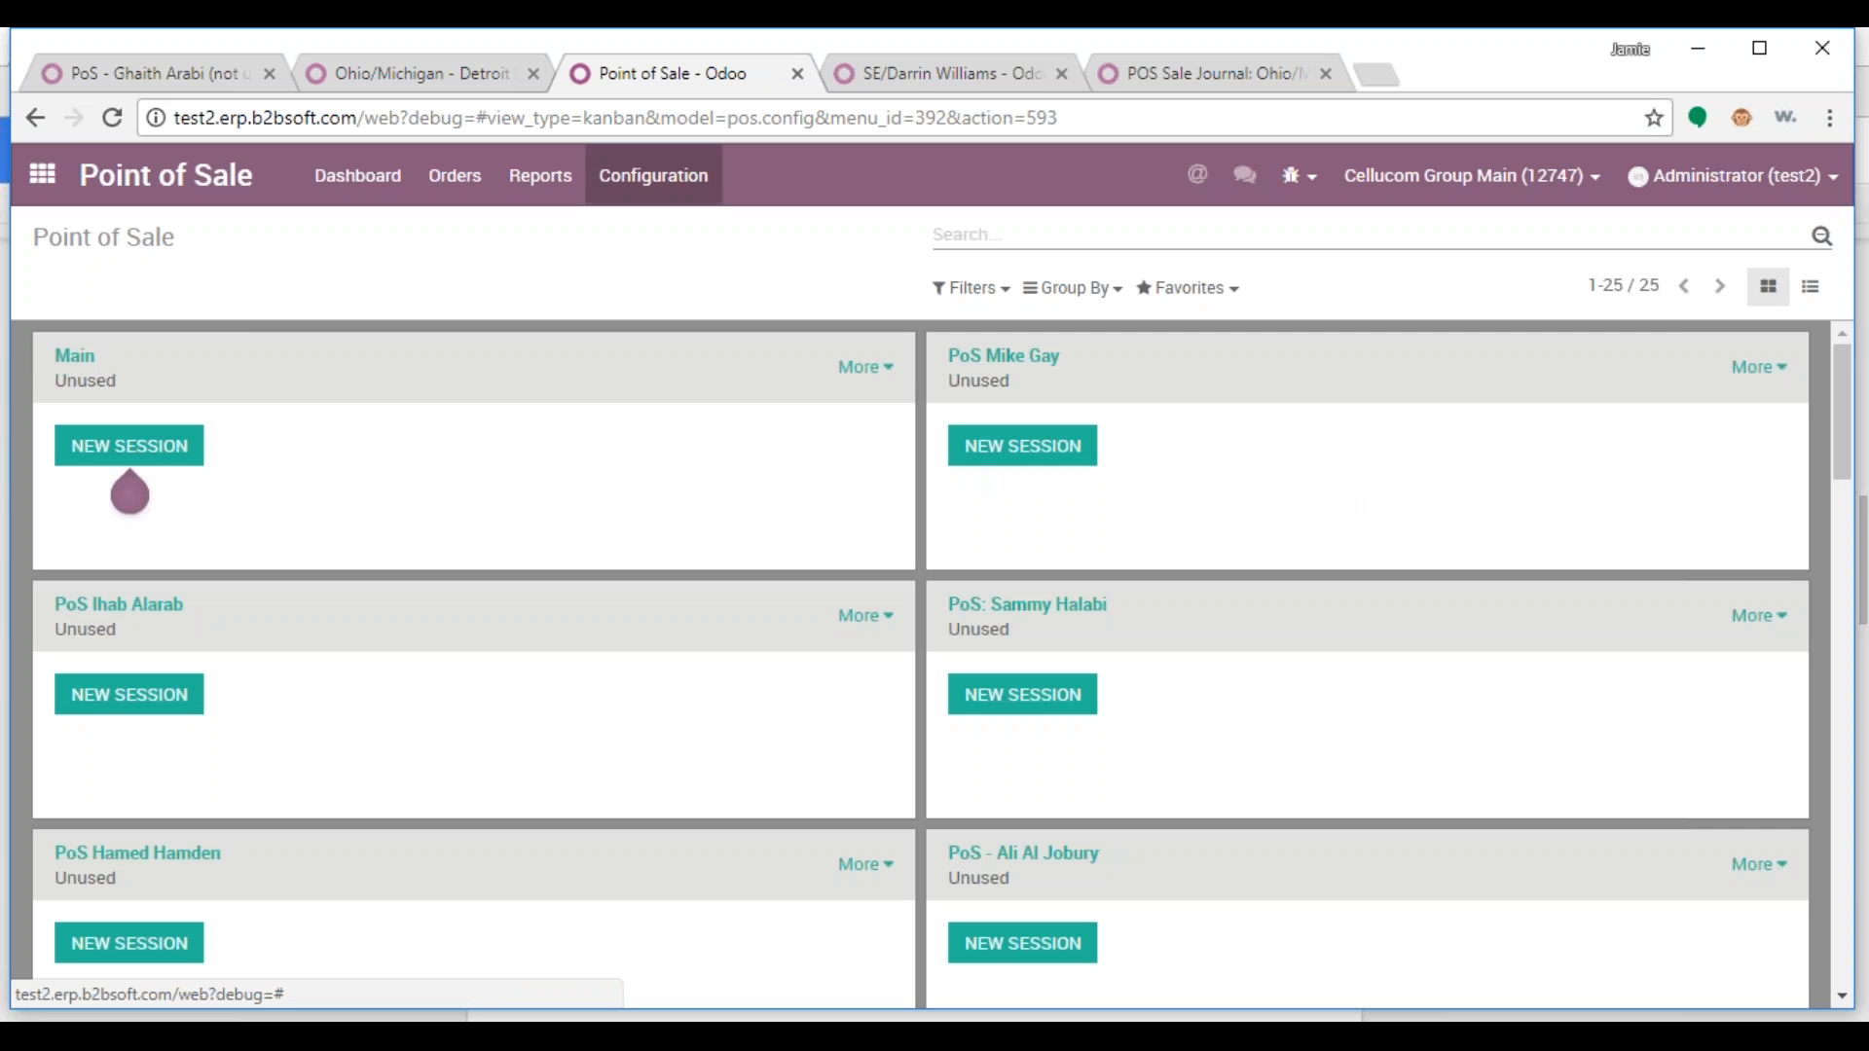
click(650, 175)
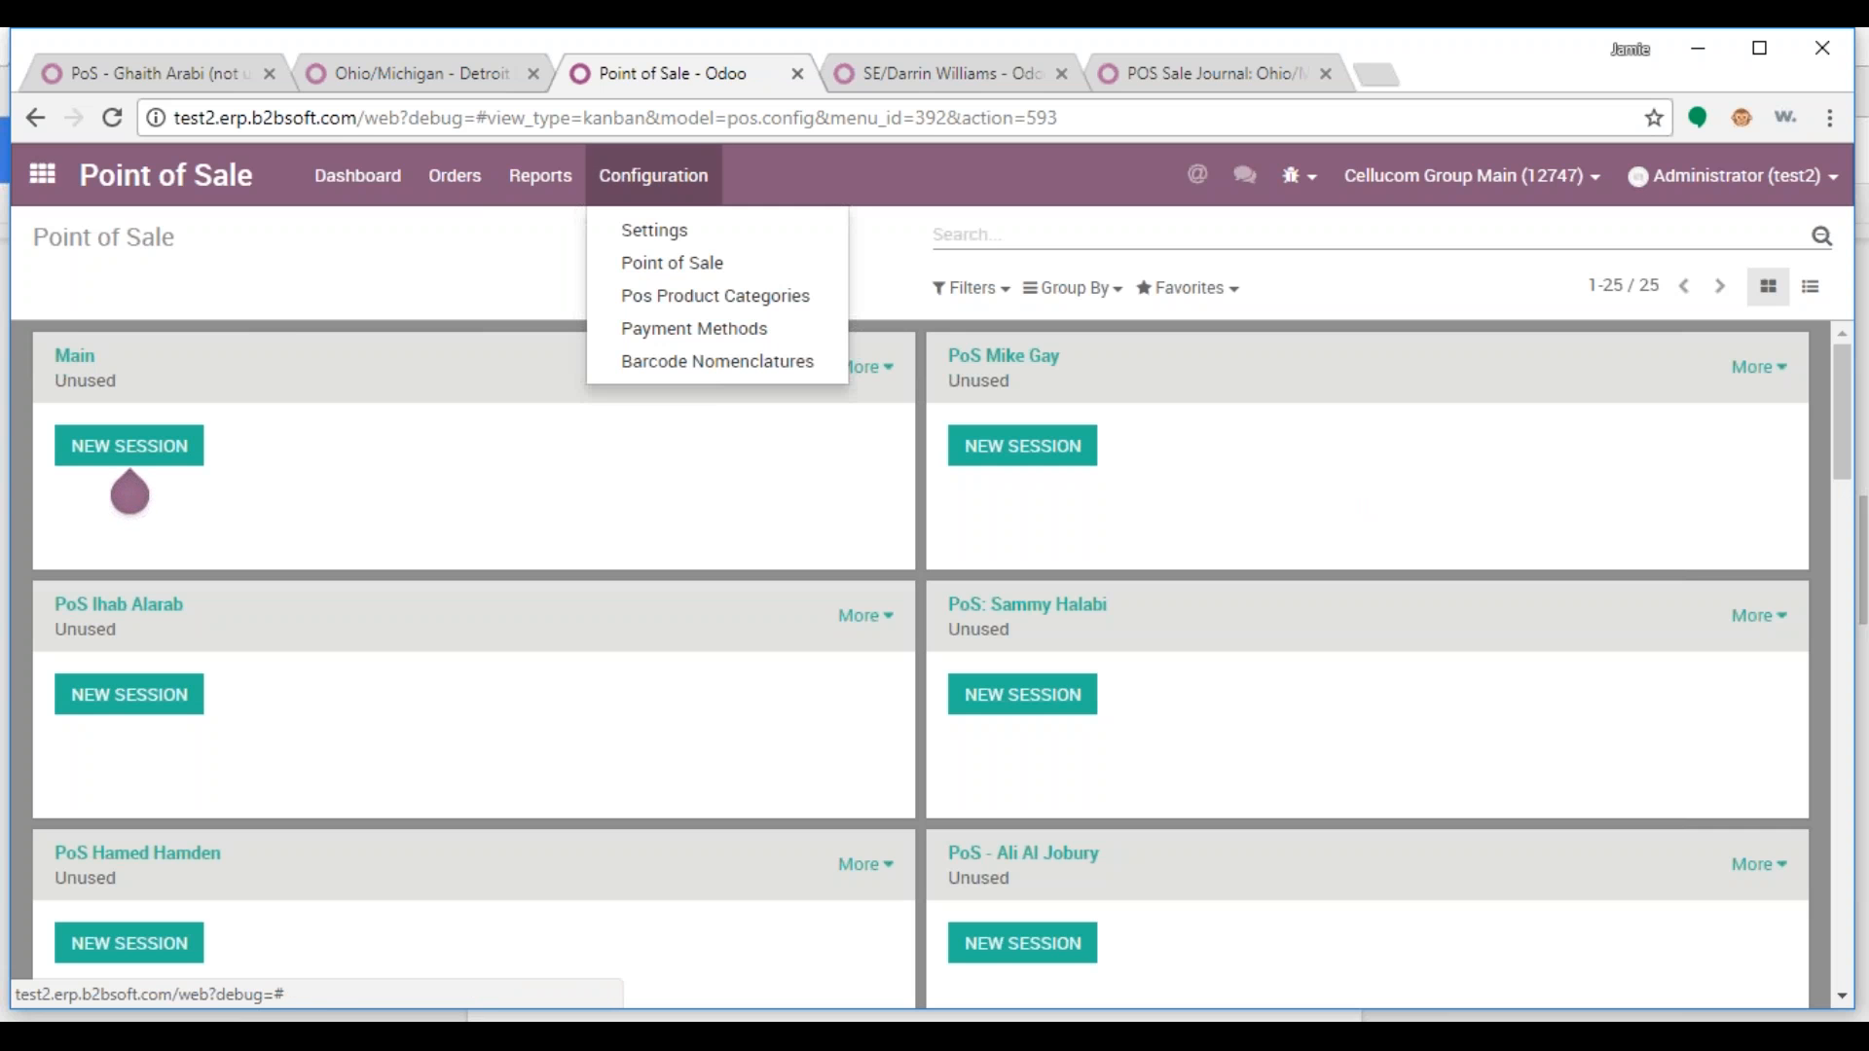
click(685, 329)
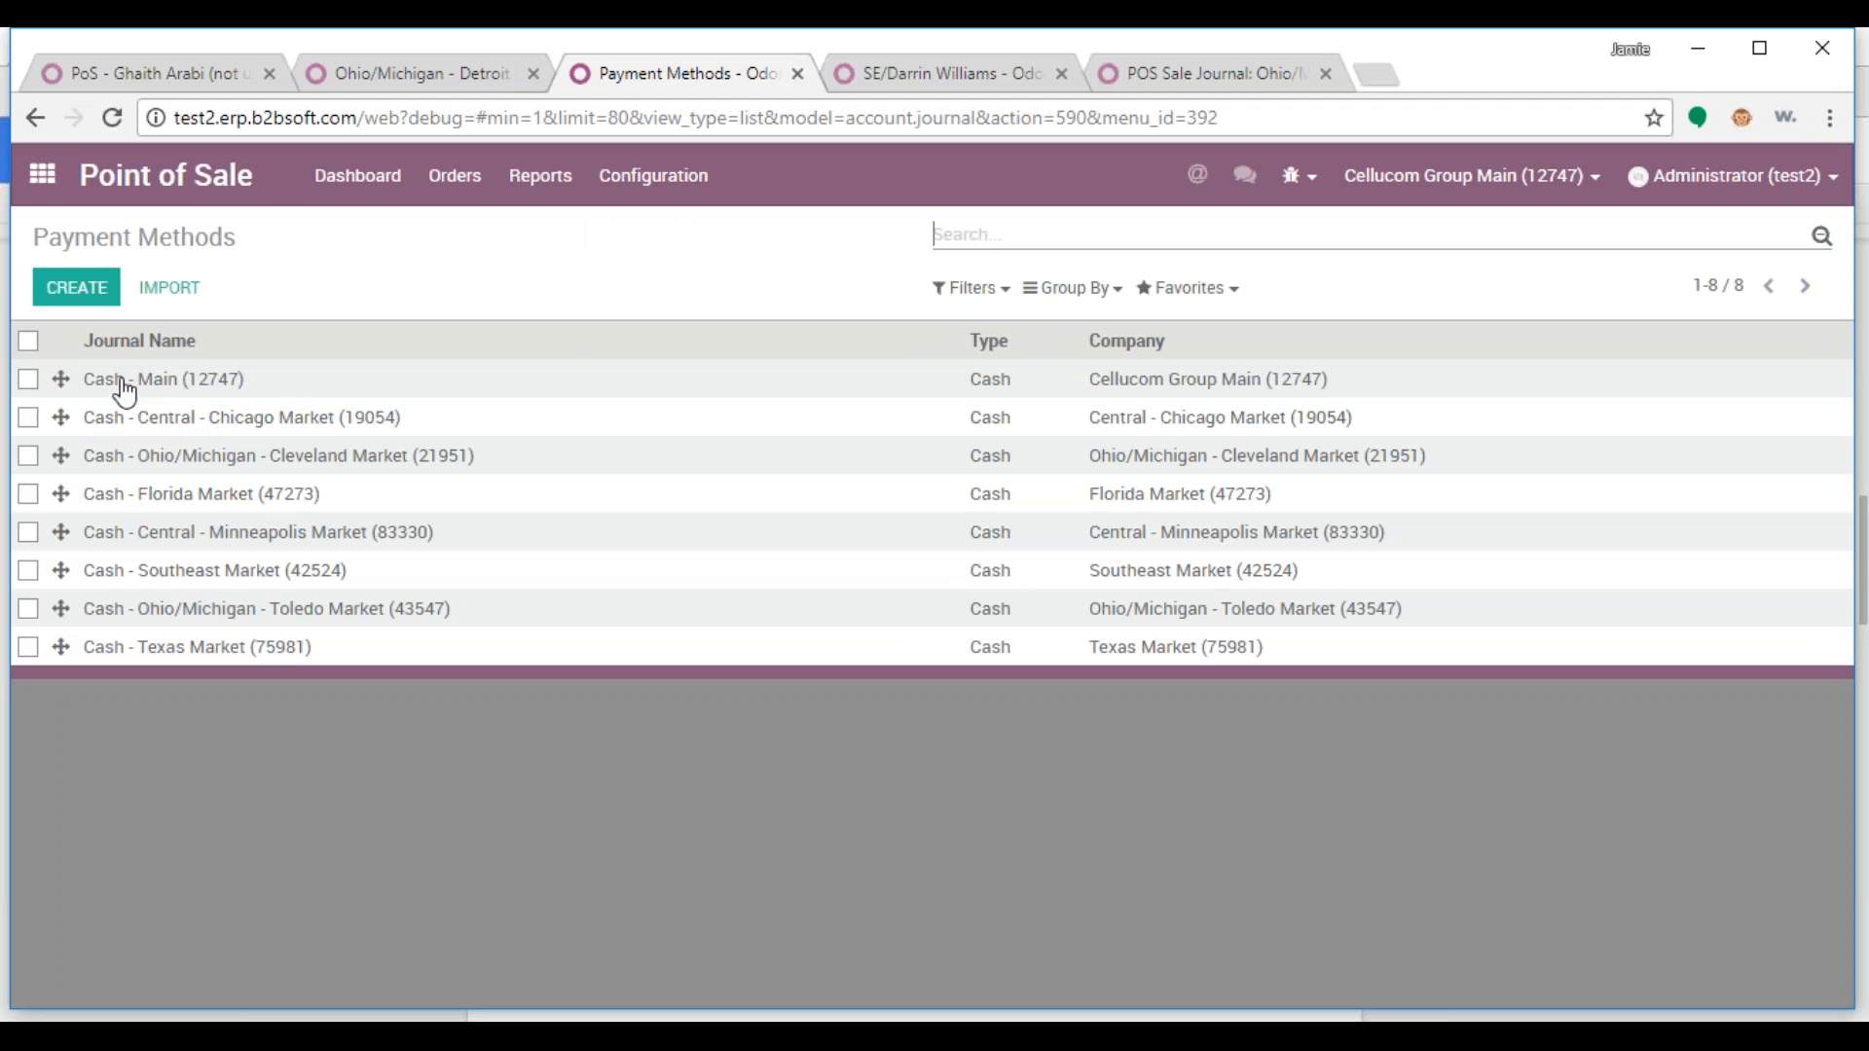
click(185, 389)
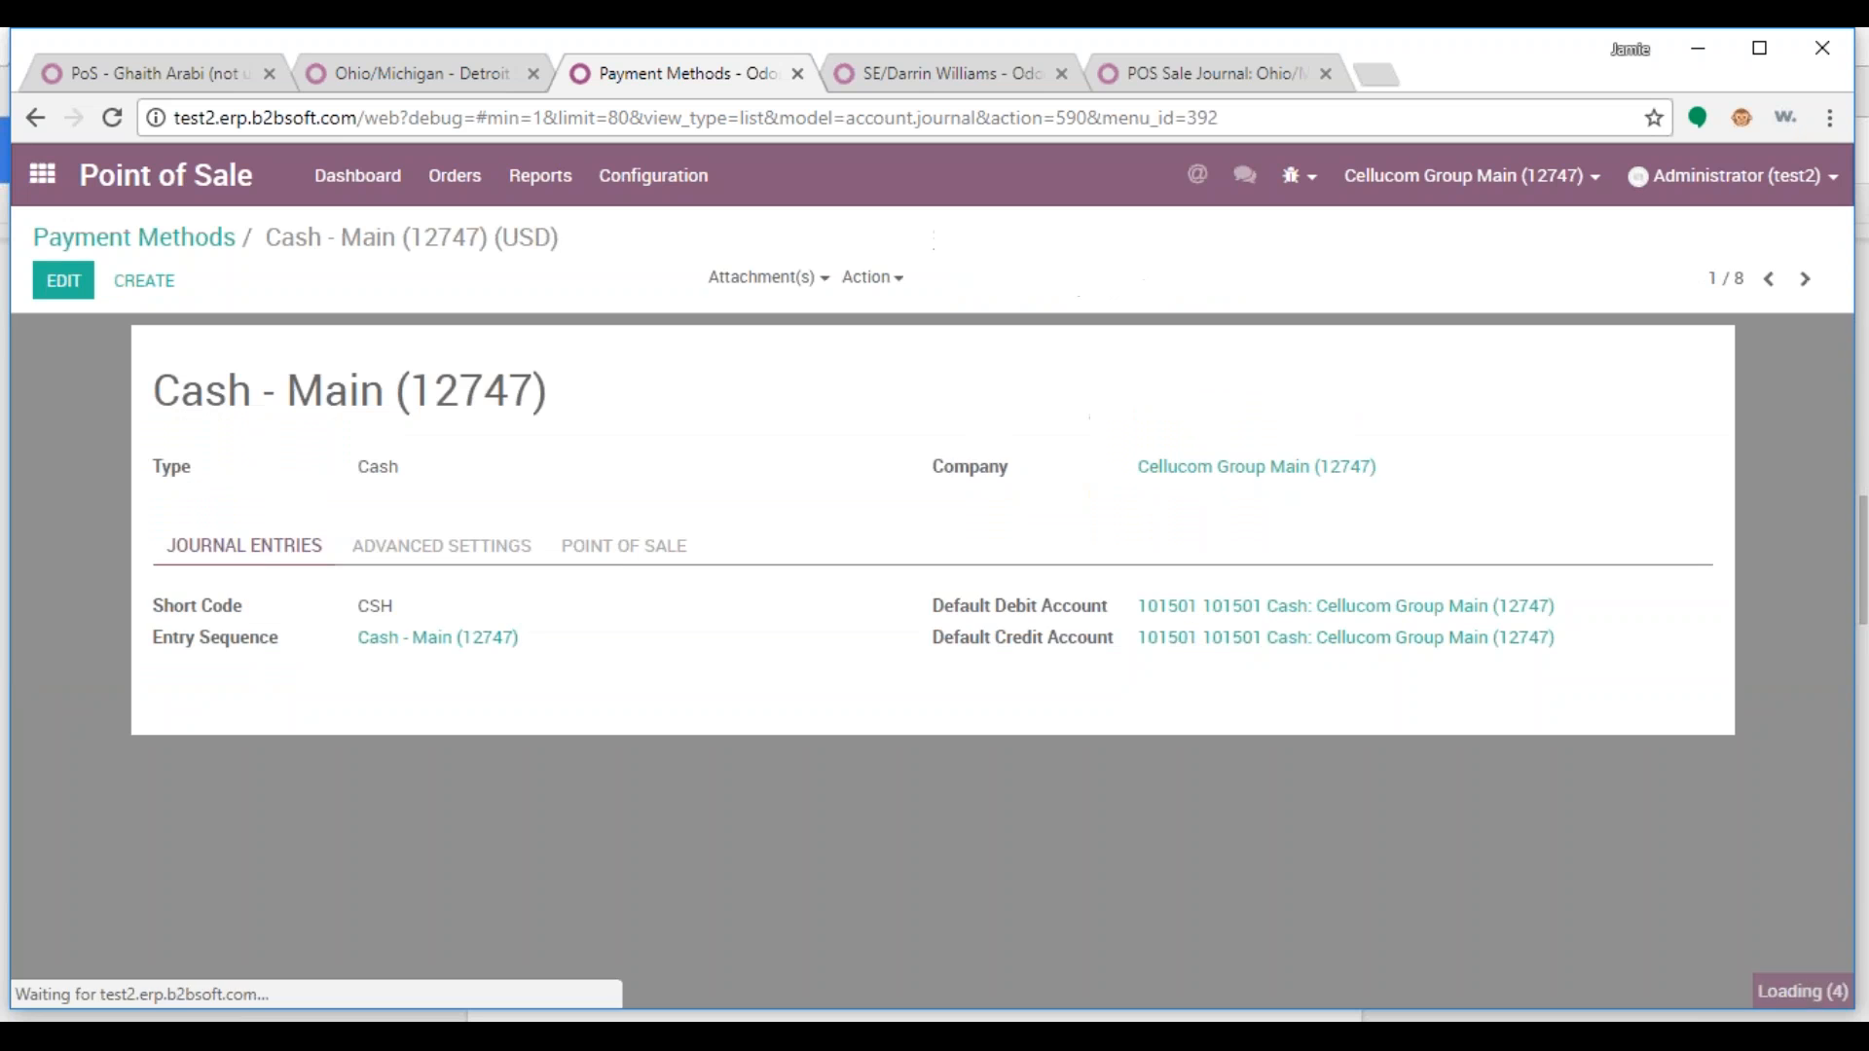
Duplicate the Cash - Main journal and set its company to Ohio/Michigan - Detroit Market (?????)
click(872, 278)
click(885, 347)
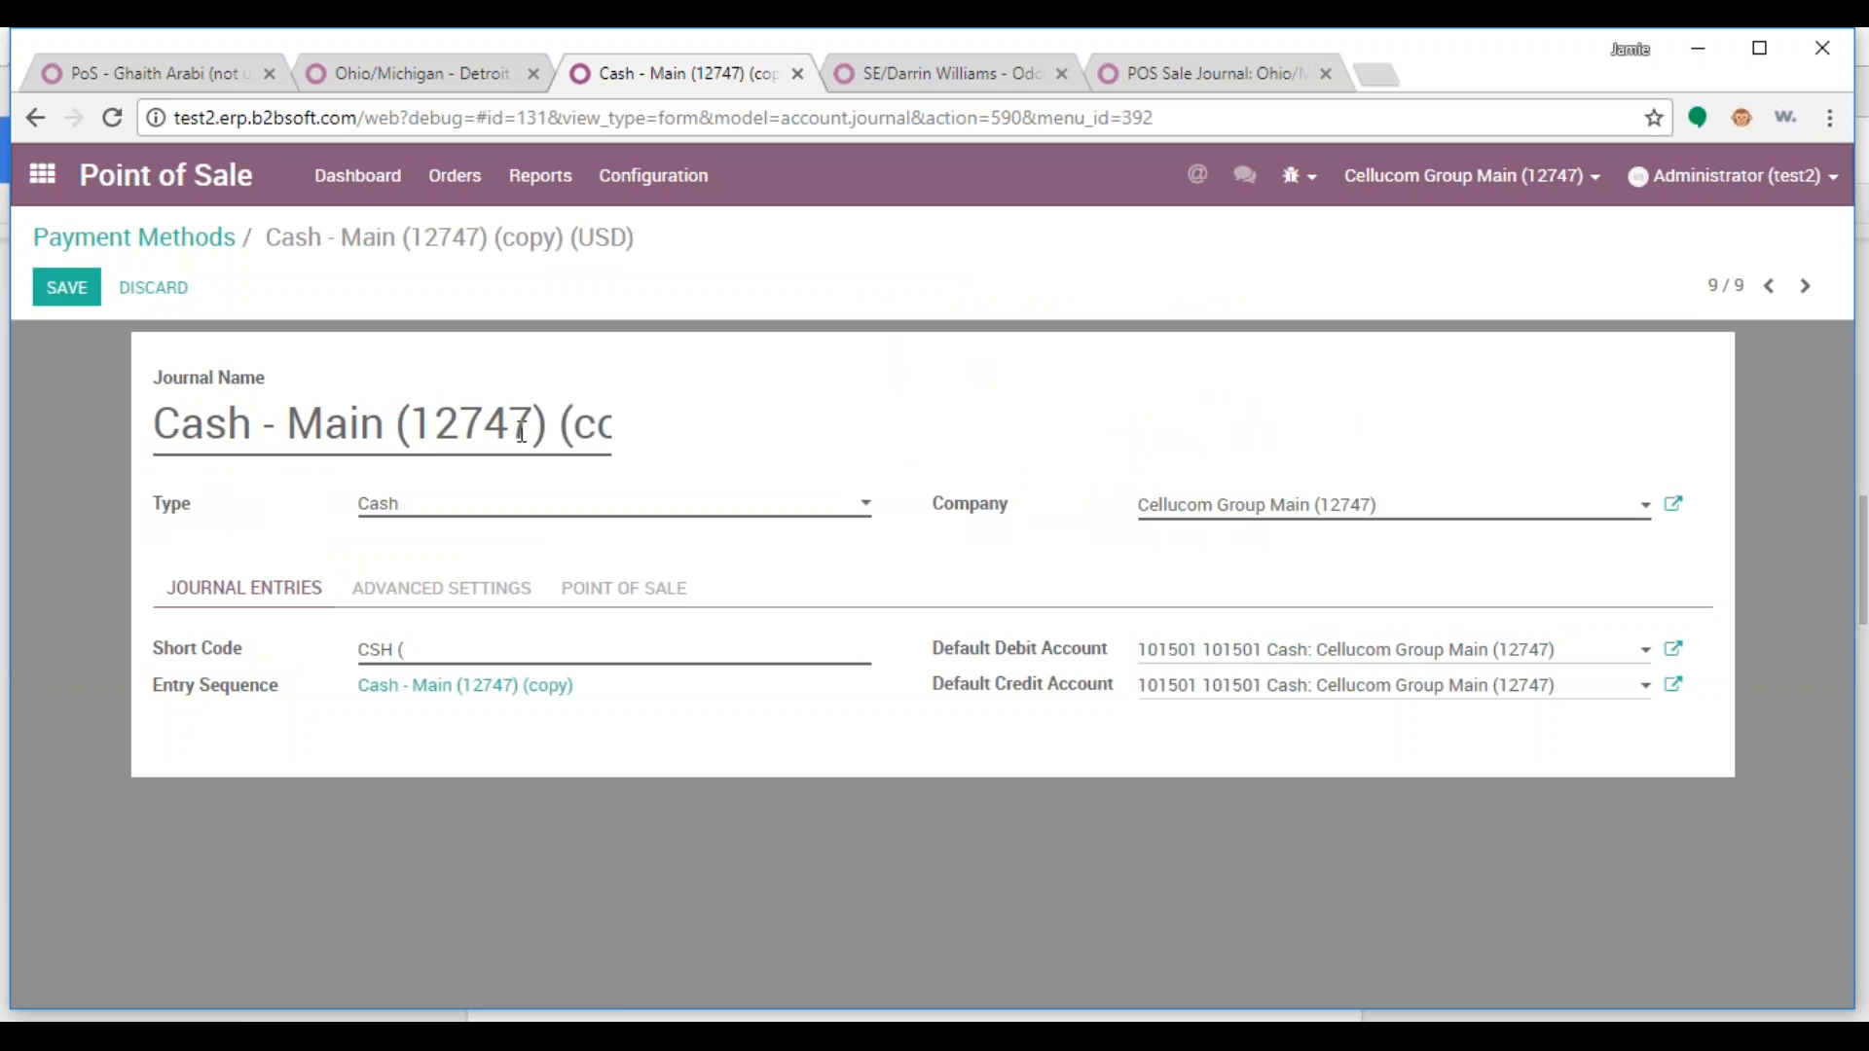
drag(1377, 504, 1037, 519)
text(?)
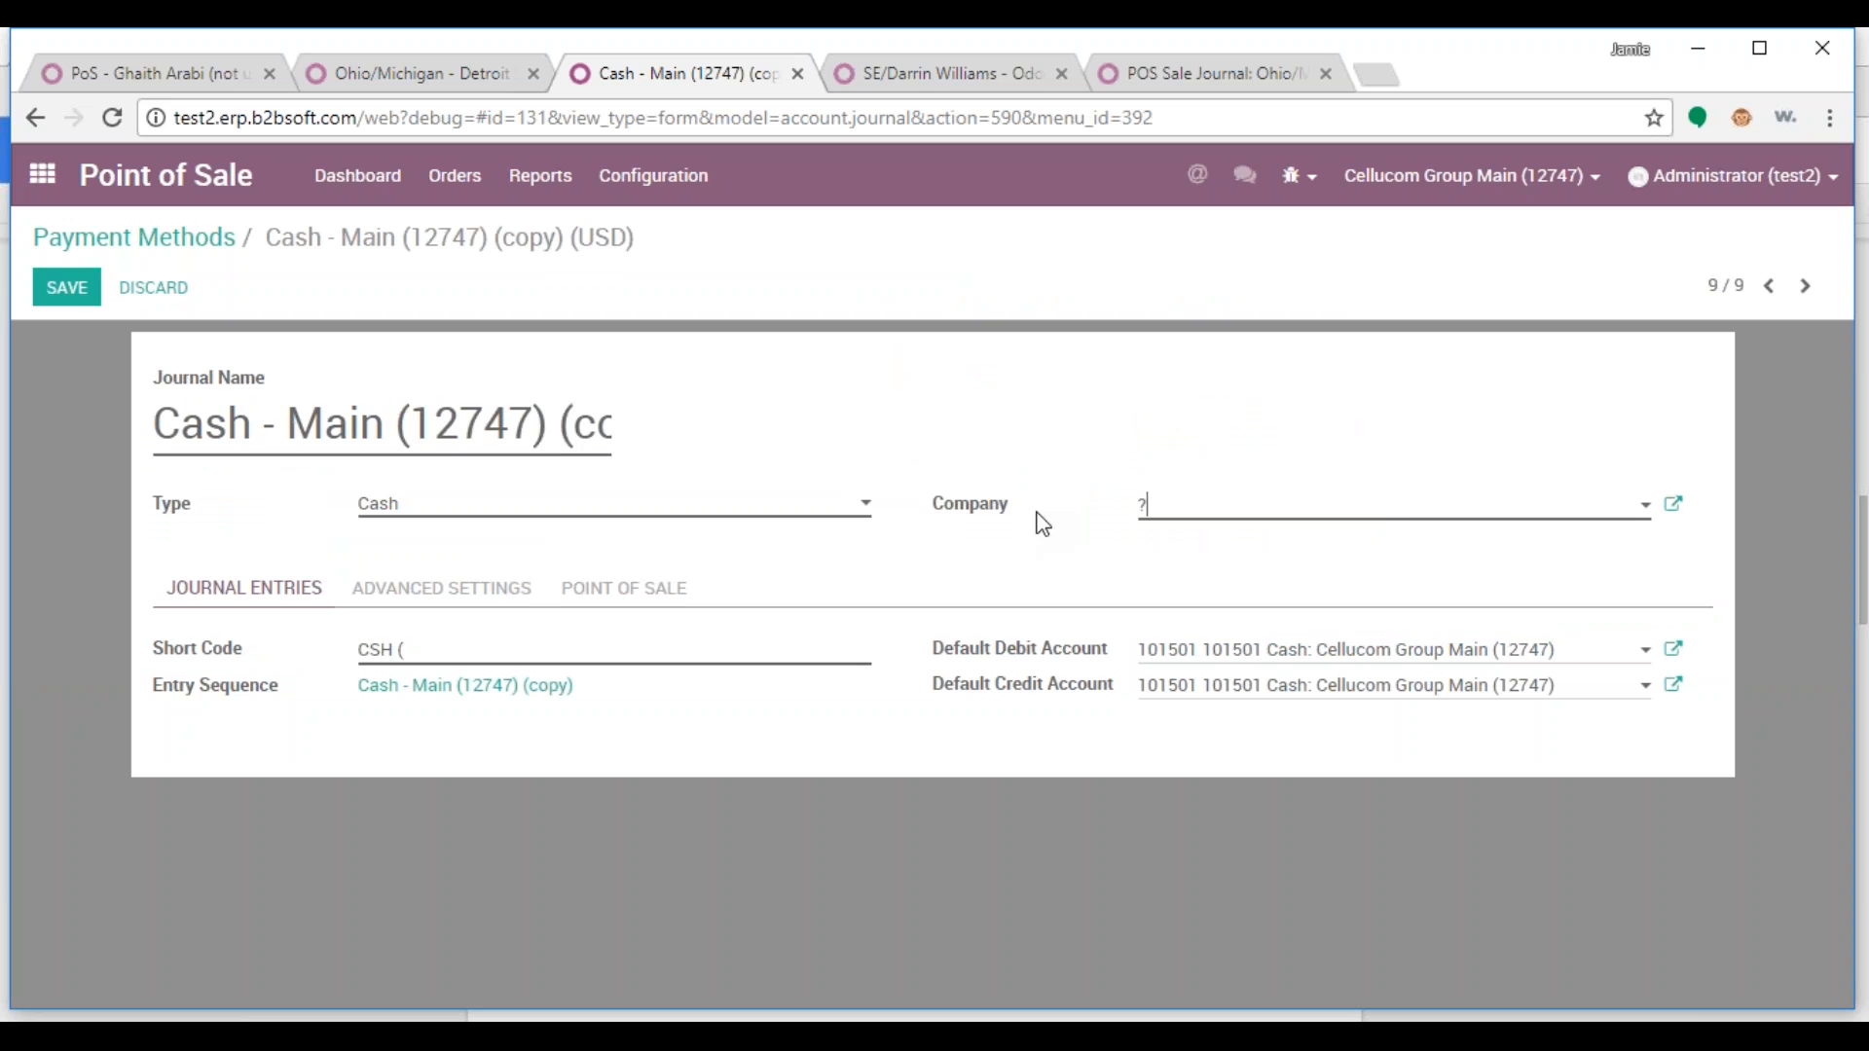
key(Return)
drag(1437, 529, 1139, 522)
key(ctrl+c)
Rename the copy to Cash - Ohio/Michigan - Detroit Market (?????) and save it
drag(291, 419, 881, 407)
click(262, 426)
drag(378, 427, 146, 431)
click(323, 431)
drag(296, 432, 662, 420)
key(ctrl+v)
click(720, 432)
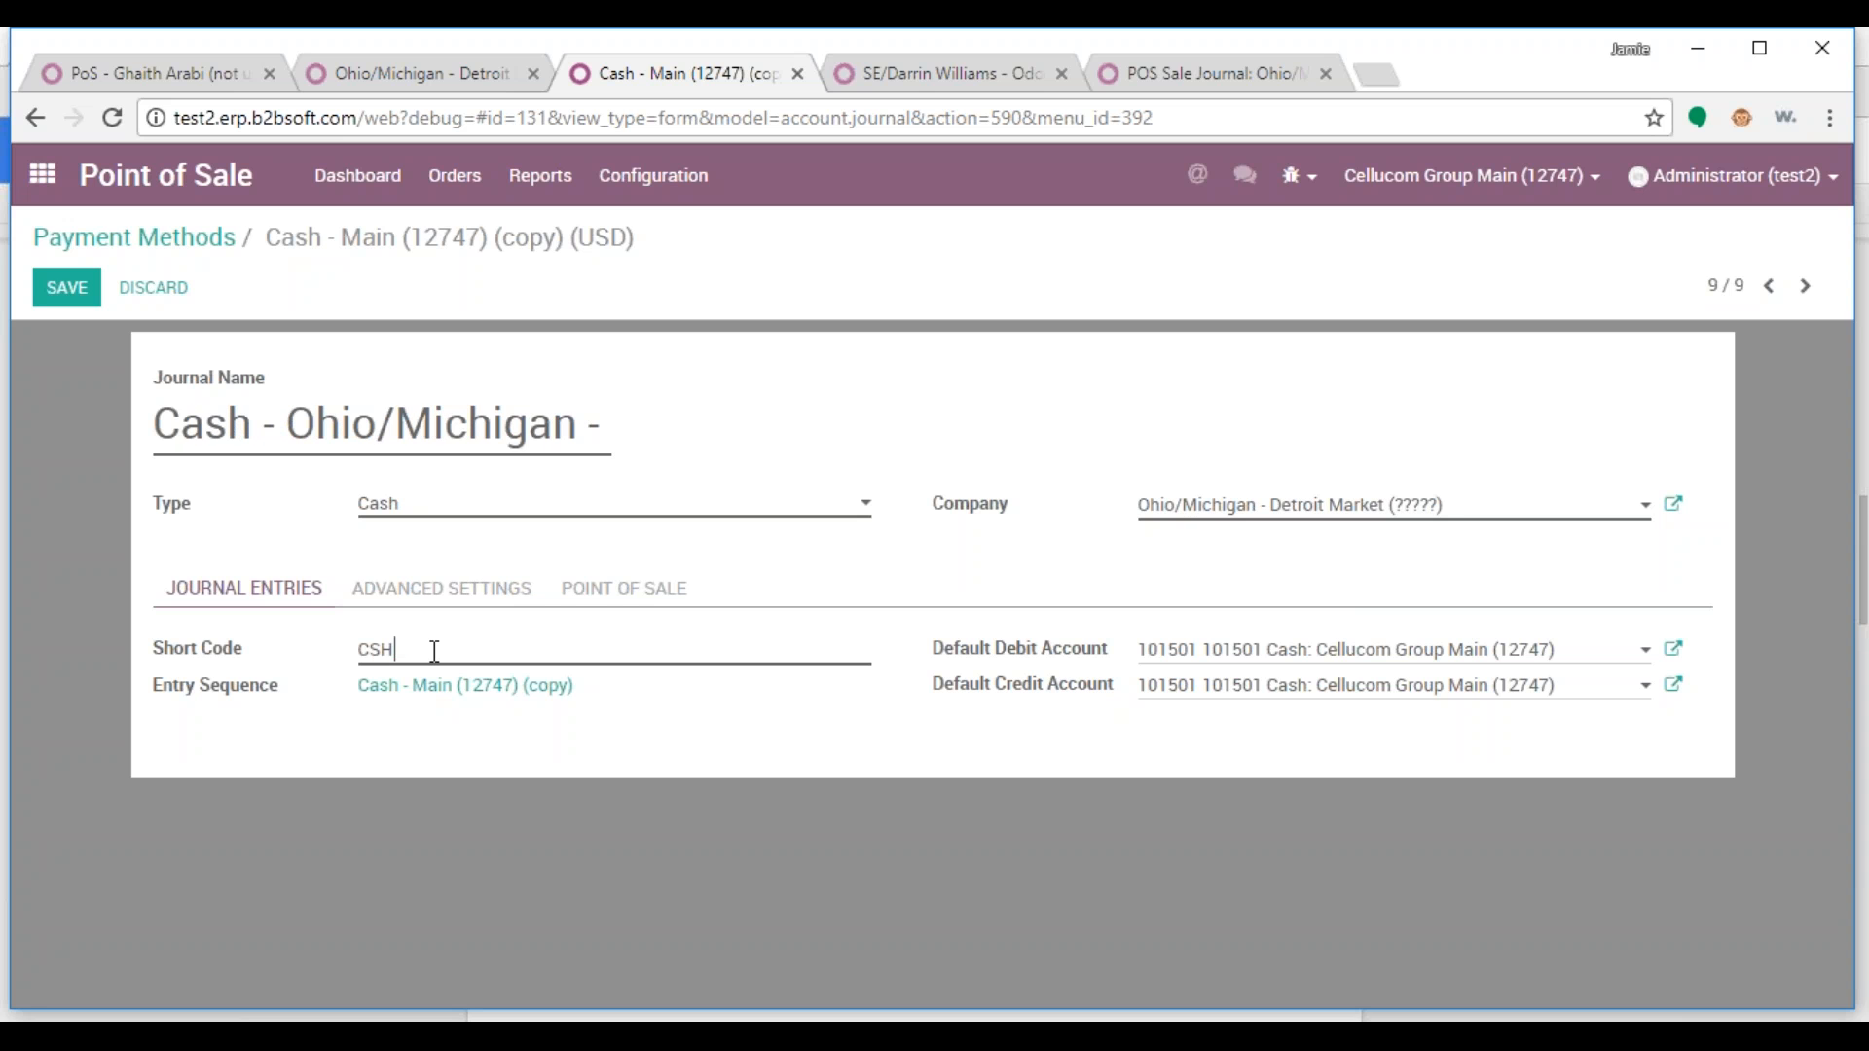
click(66, 287)
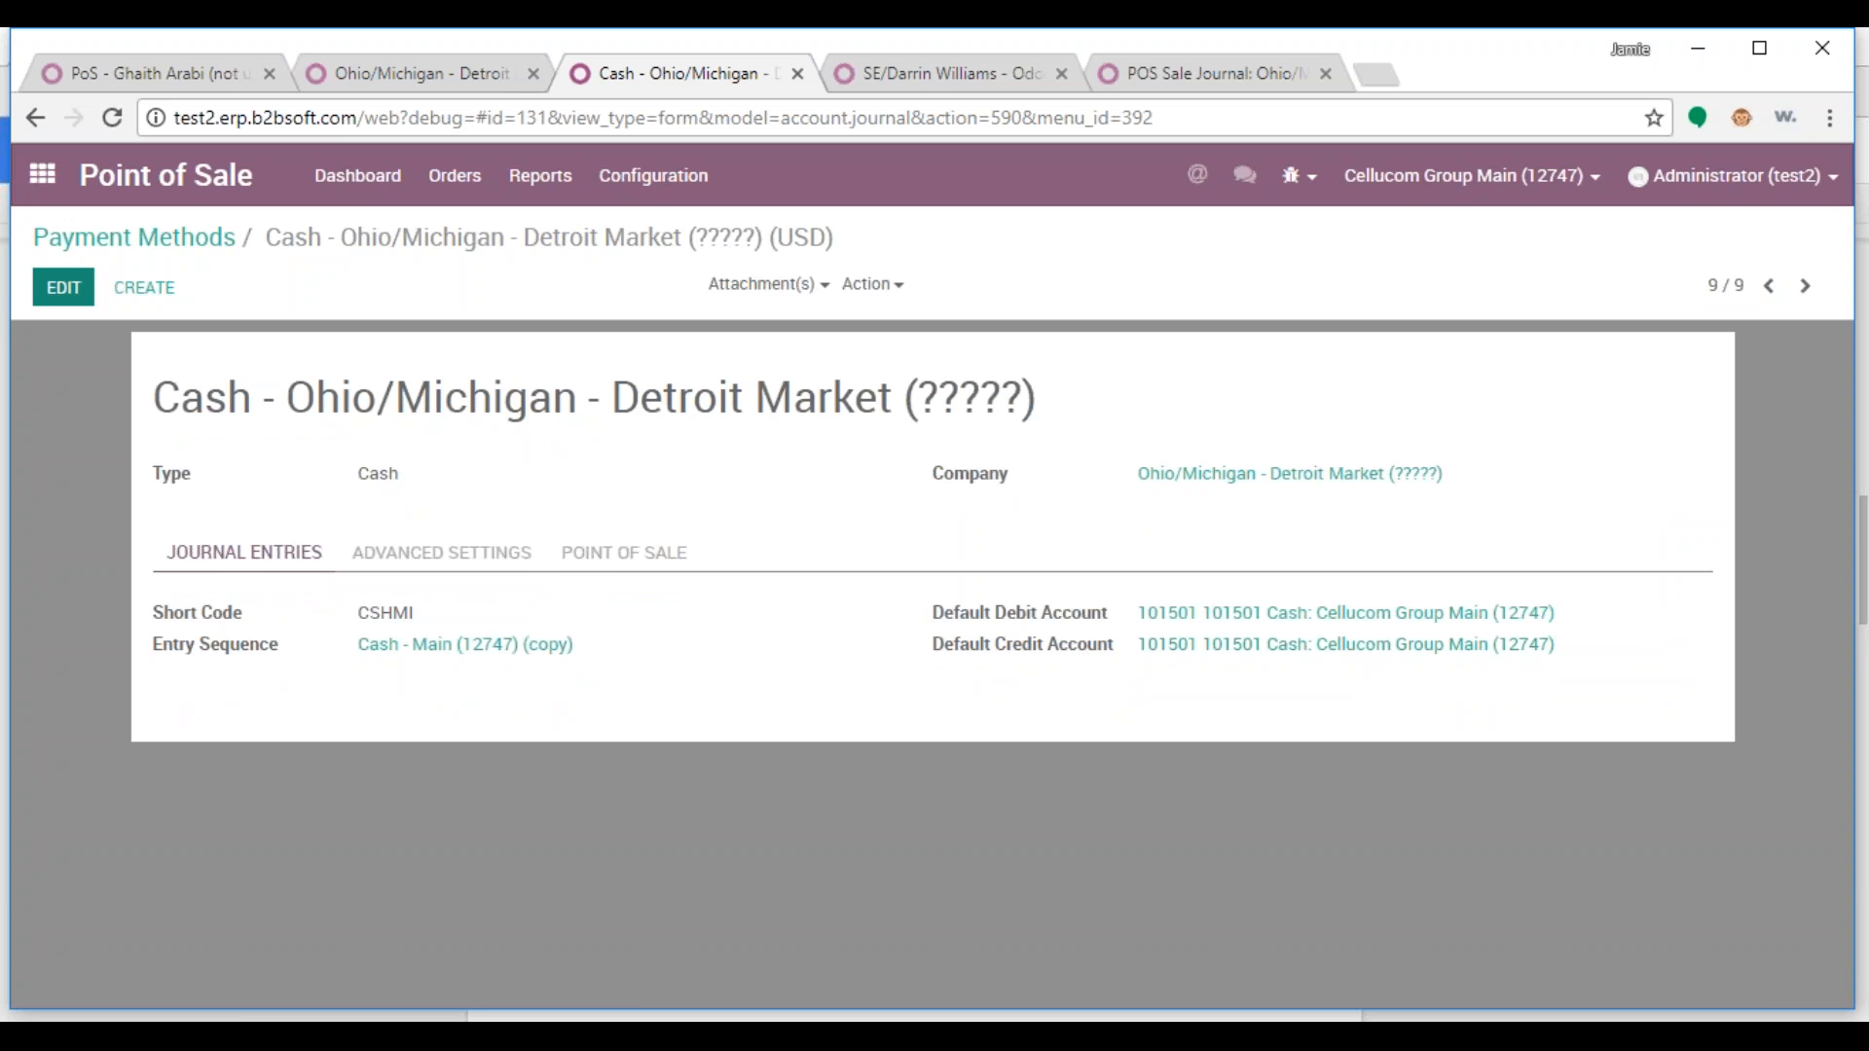
Clear the new journal's Default Debit Account and Default Credit Account
click(81, 302)
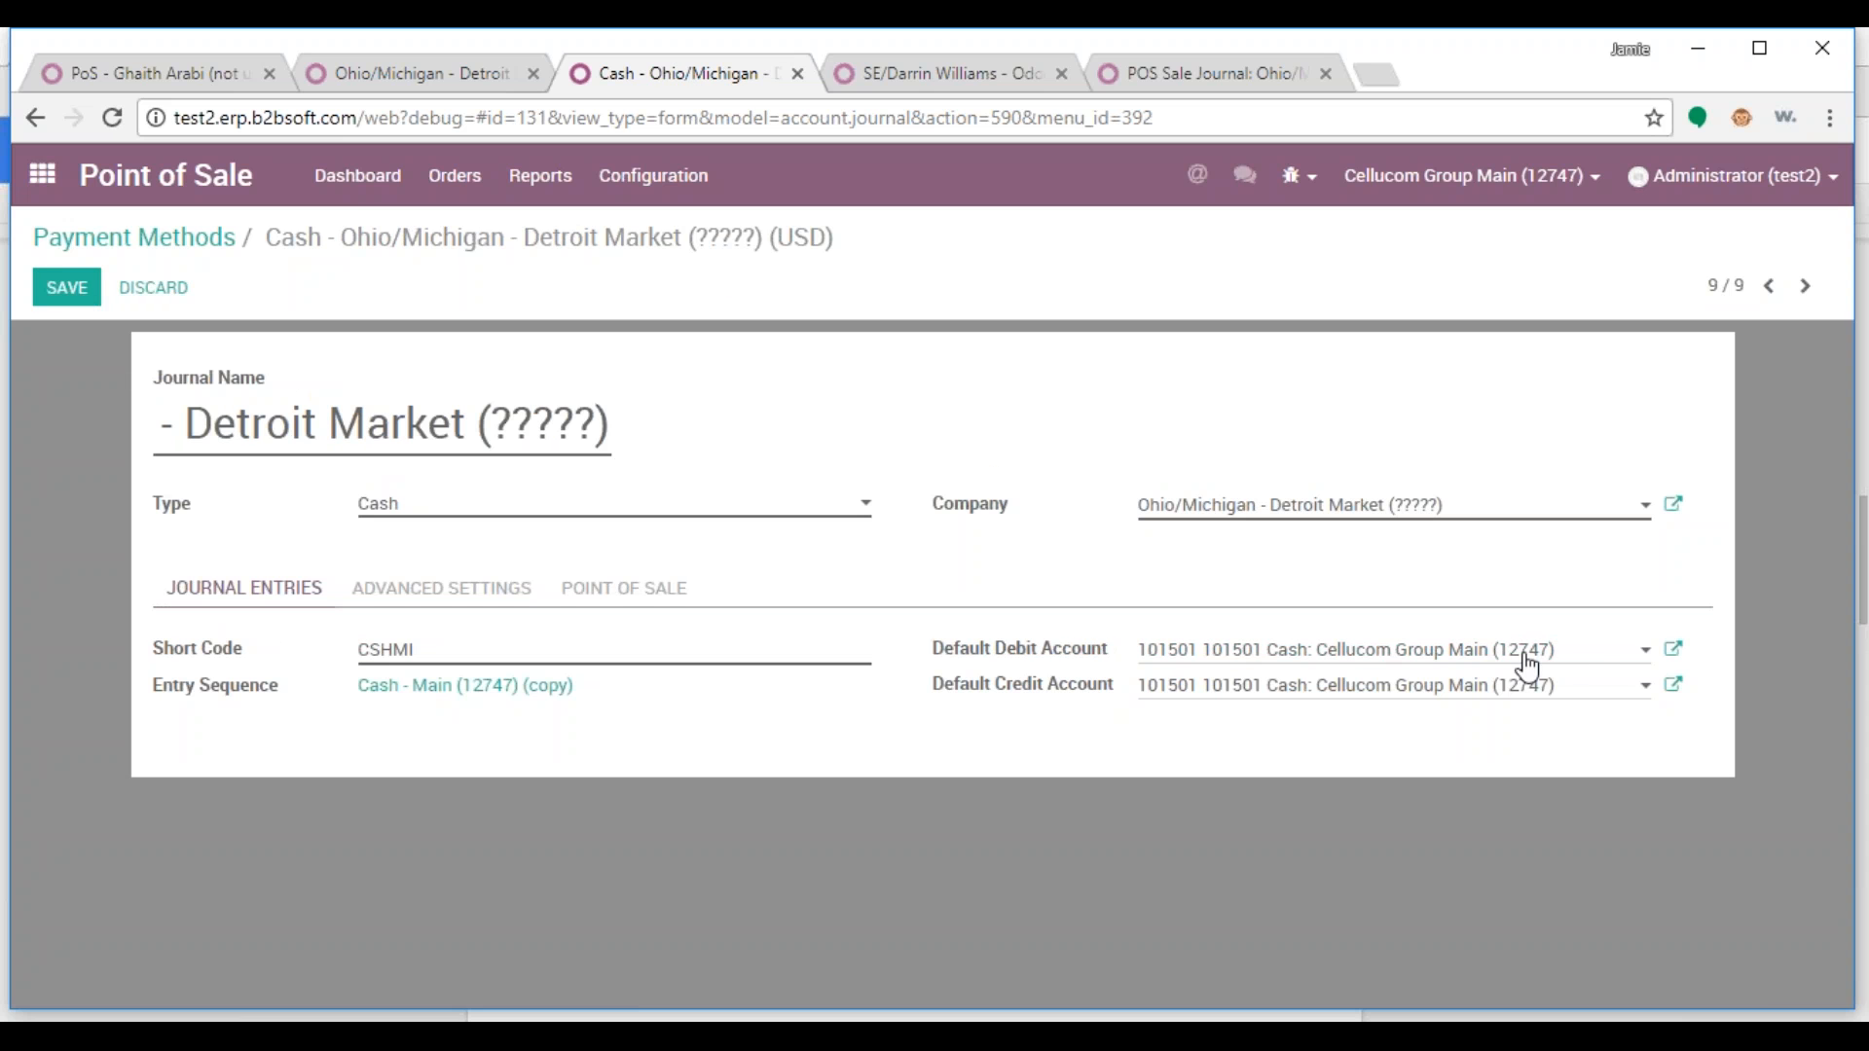
drag(1562, 659, 1137, 650)
text(1)
key(Return)
click(1554, 687)
drag(1555, 689, 1139, 689)
key(BackSpace)
double_click(1457, 651)
triple_click(1451, 654)
key(BackSpace)
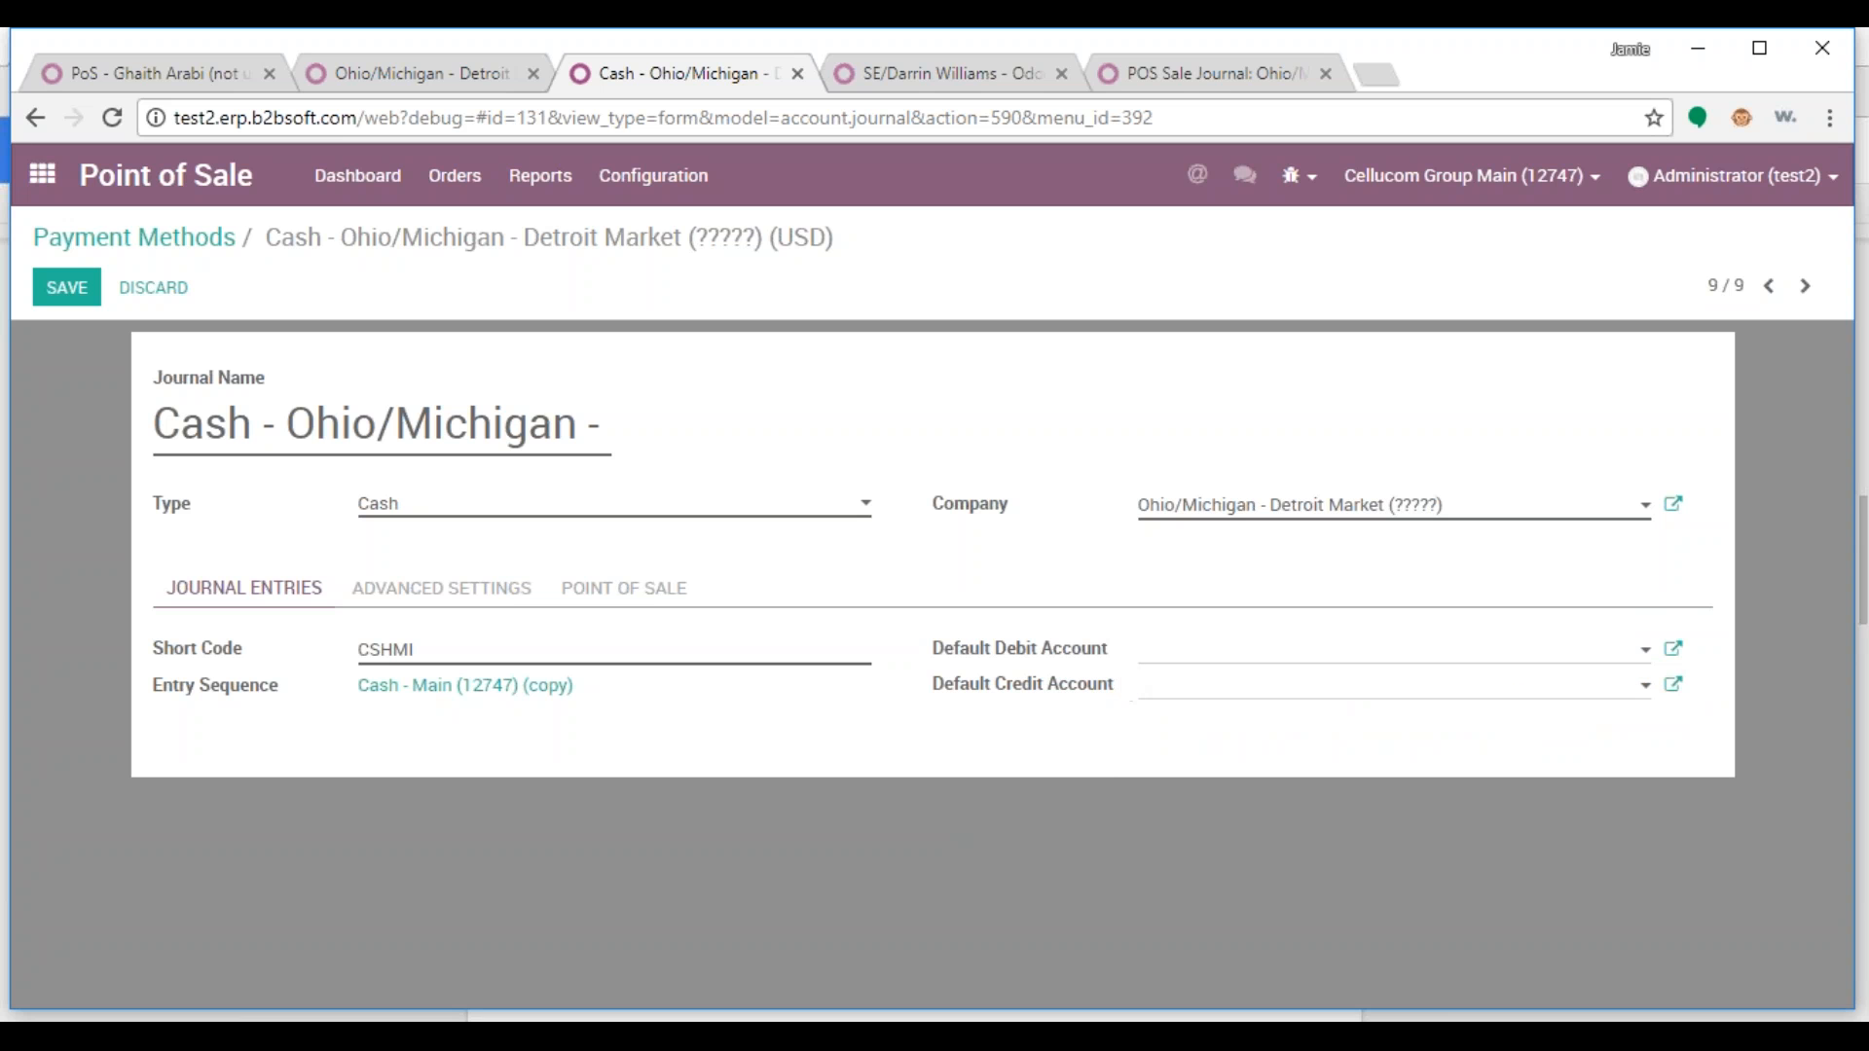
Pick account 200000 Product Sales for Detroit Market as default account and save the journal
click(1227, 915)
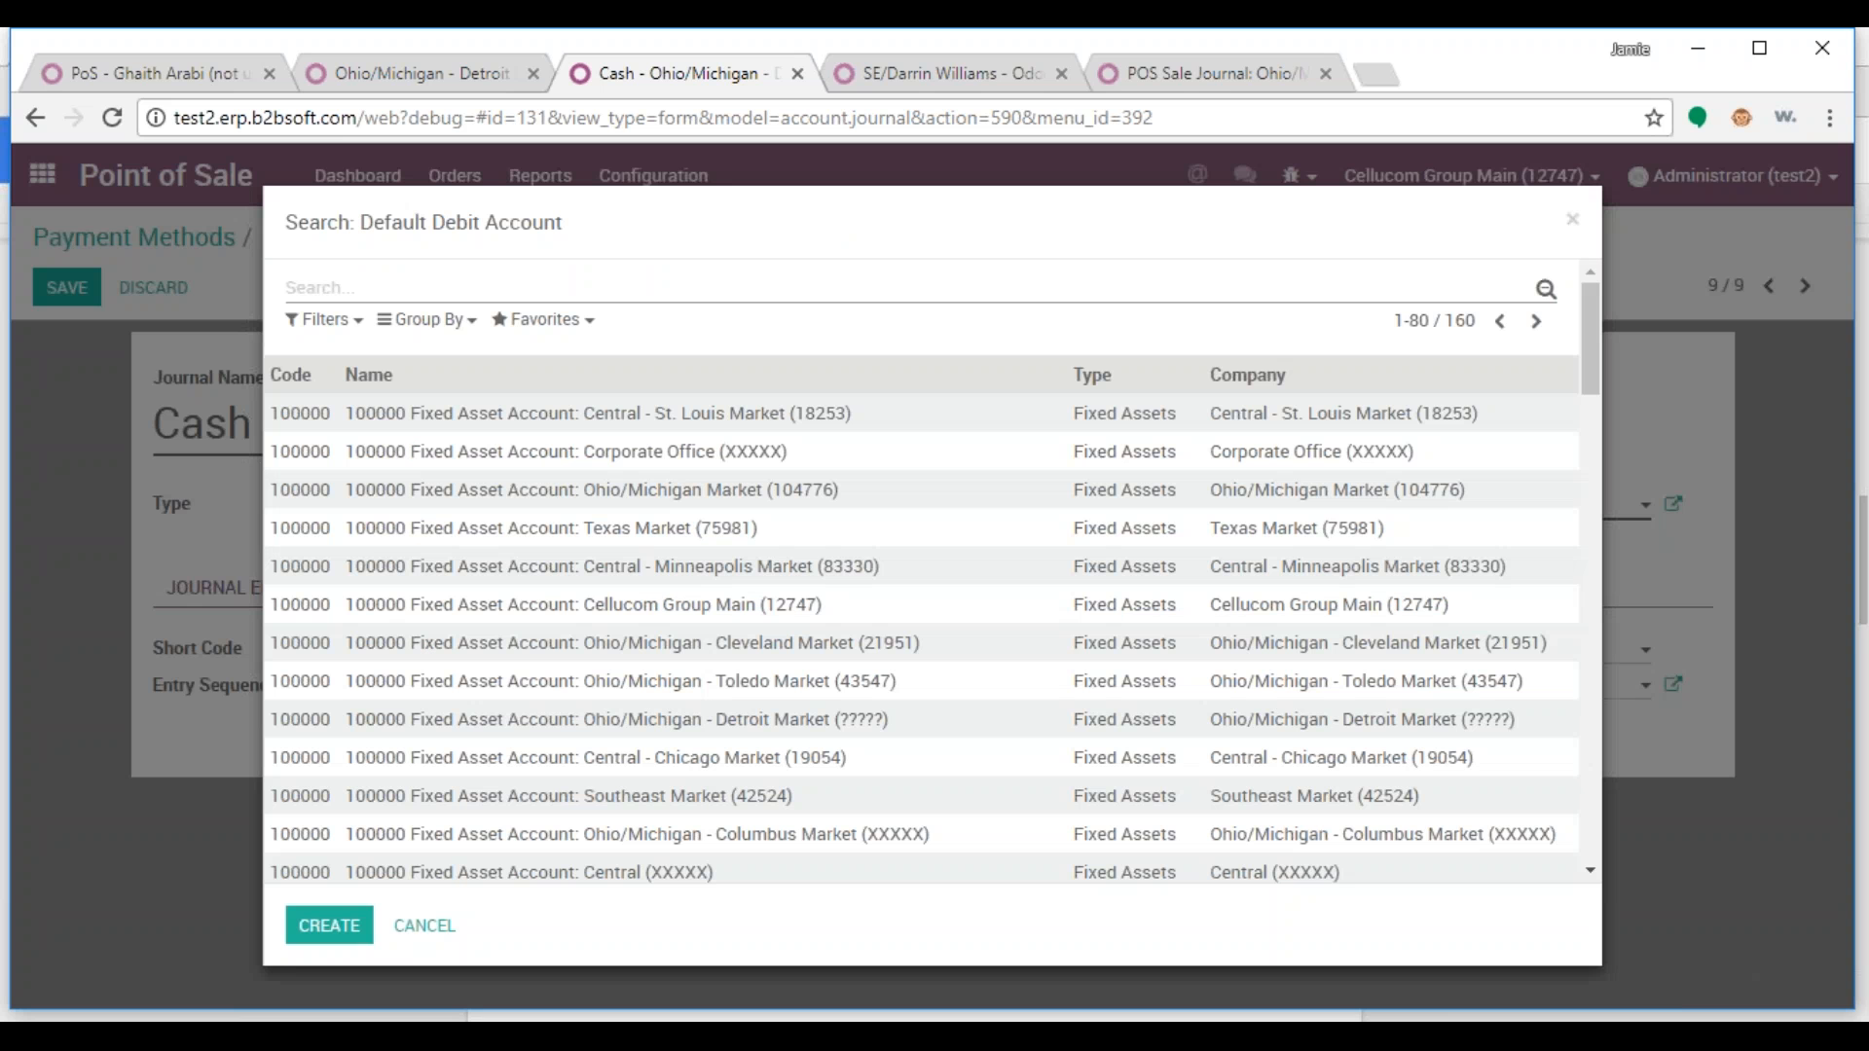
text(200000)
key(Return)
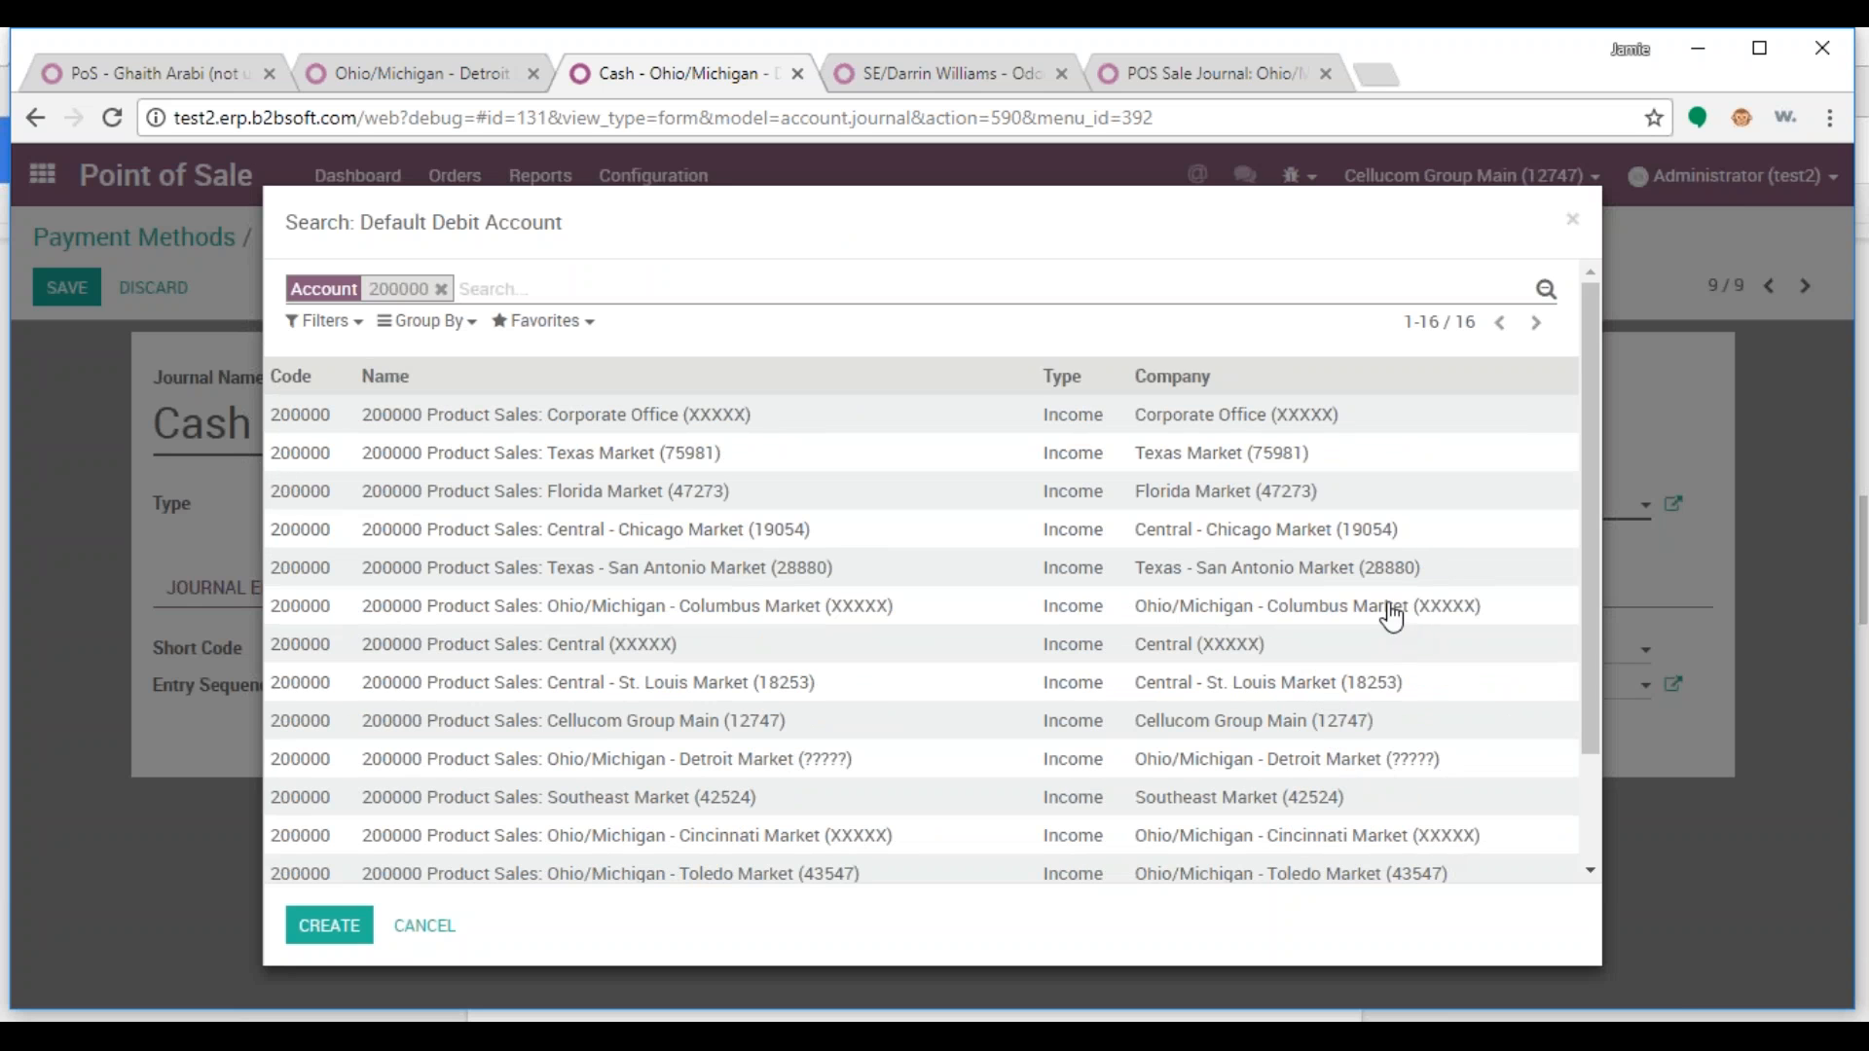
scroll(1522, 697, down, 3)
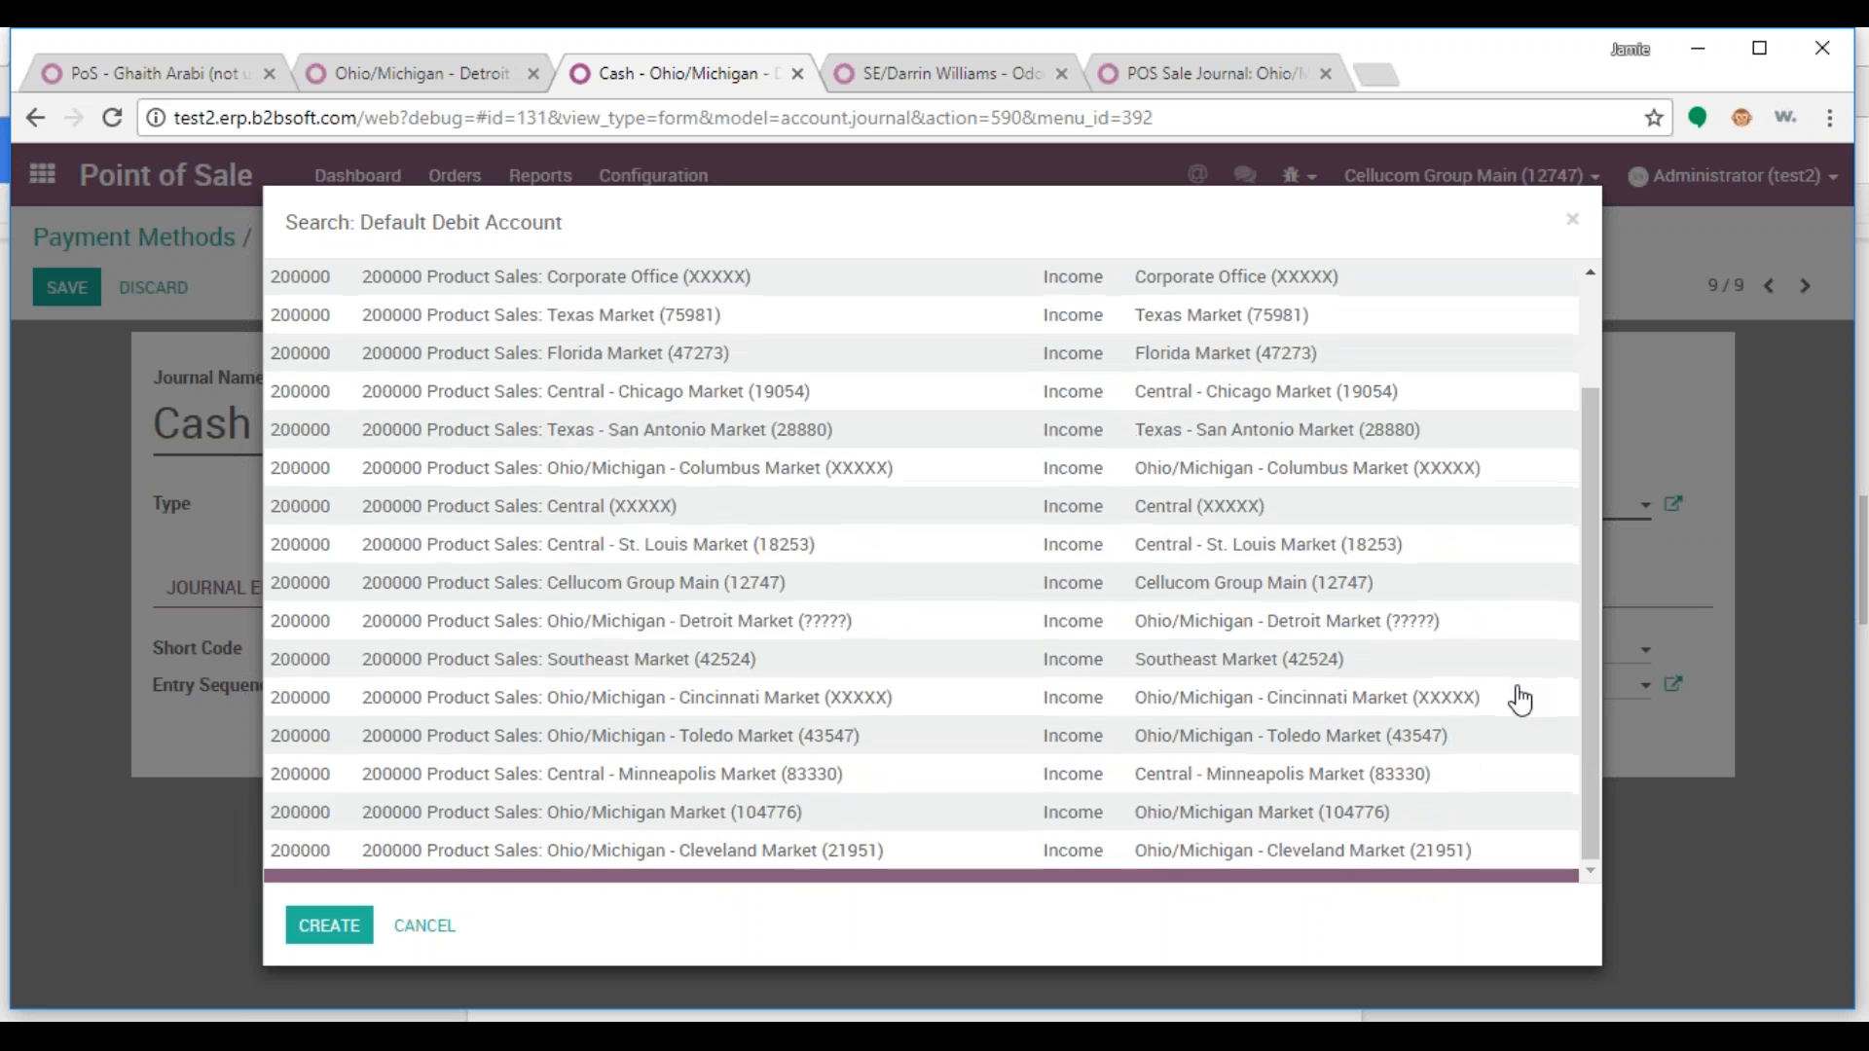
click(852, 623)
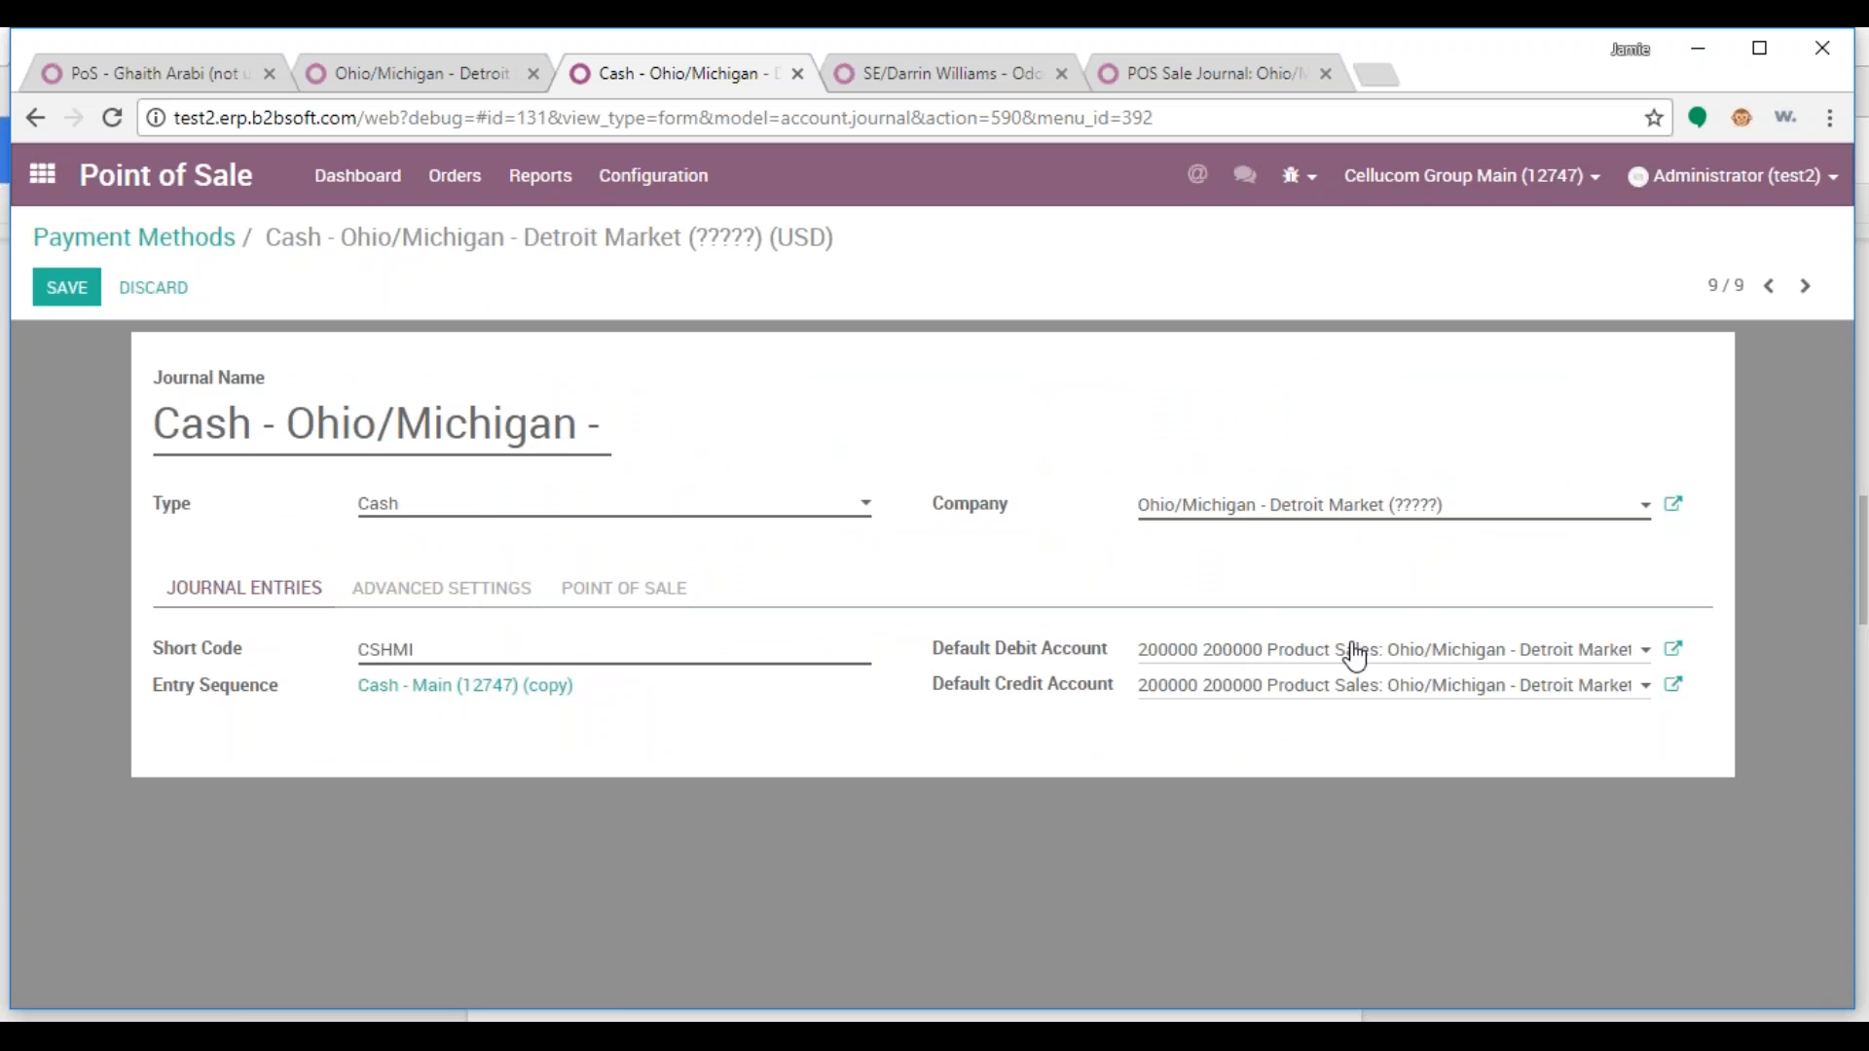
click(65, 287)
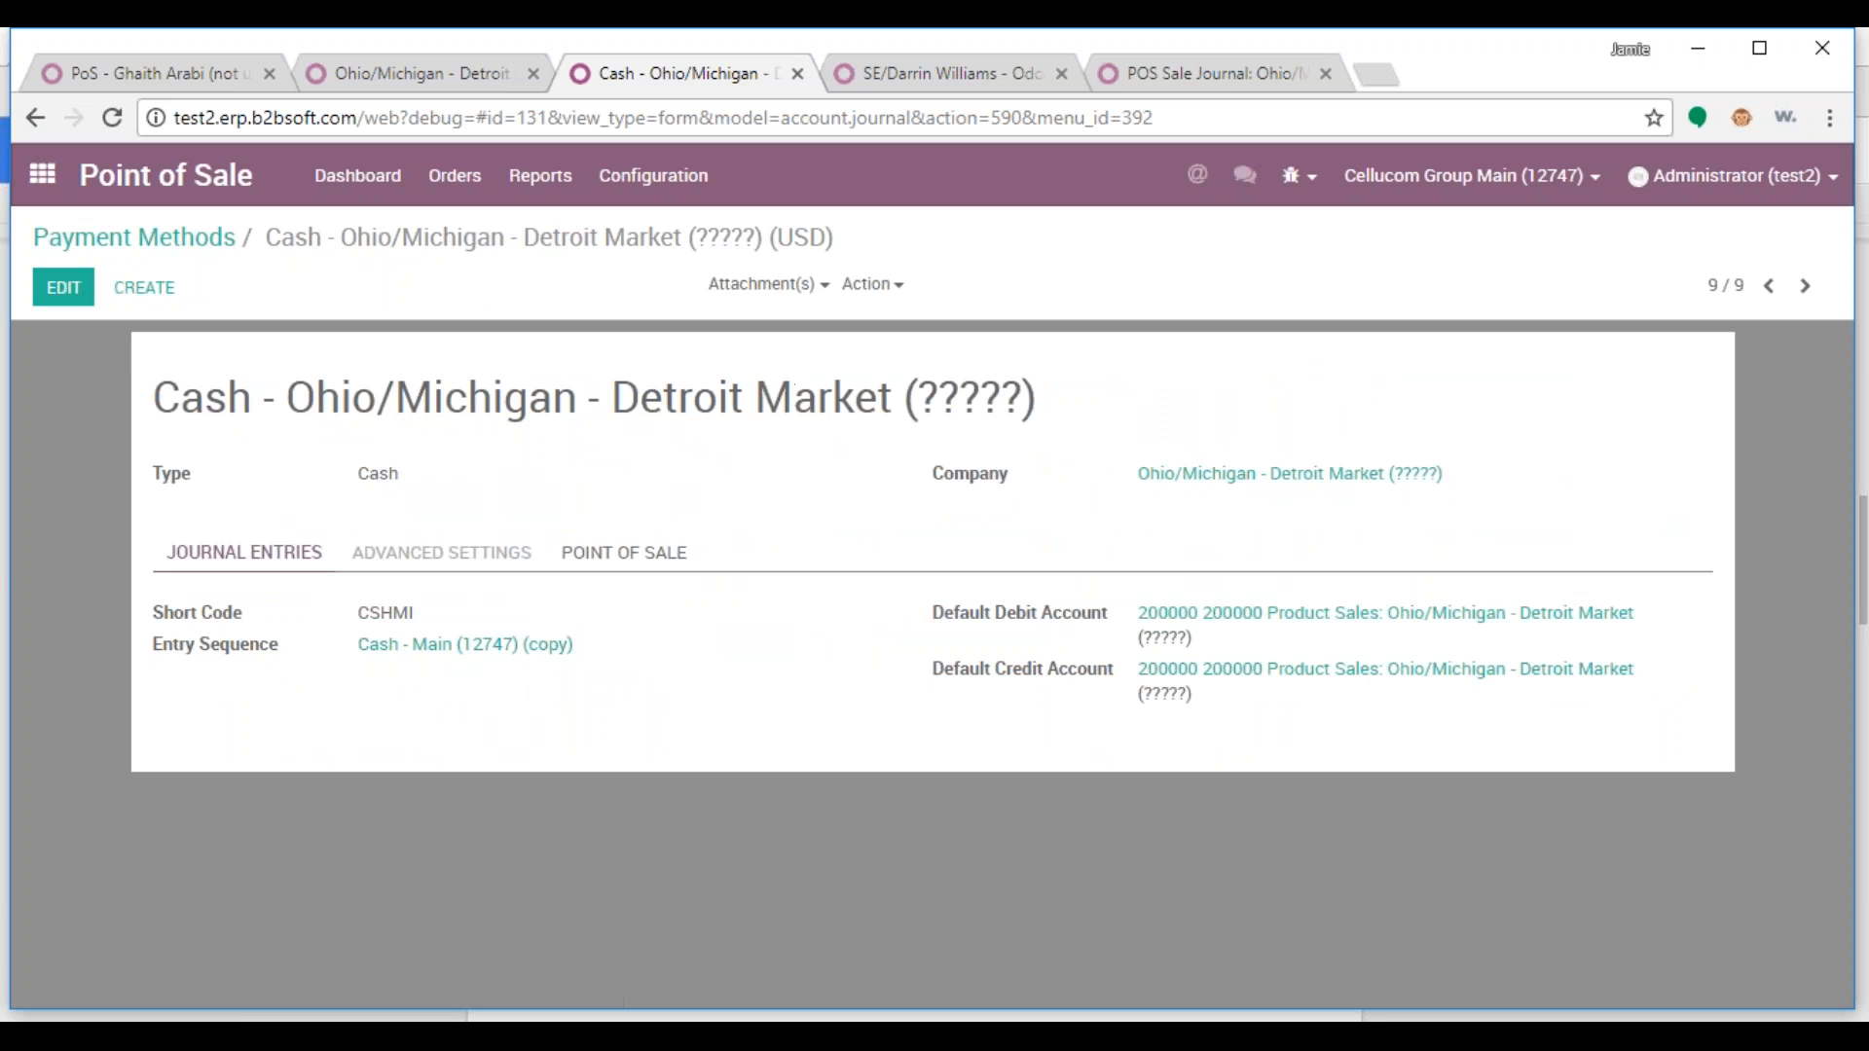
Assign the journal's entry sequence to company Ohio/Michigan - Detroit Market (?????)
click(496, 644)
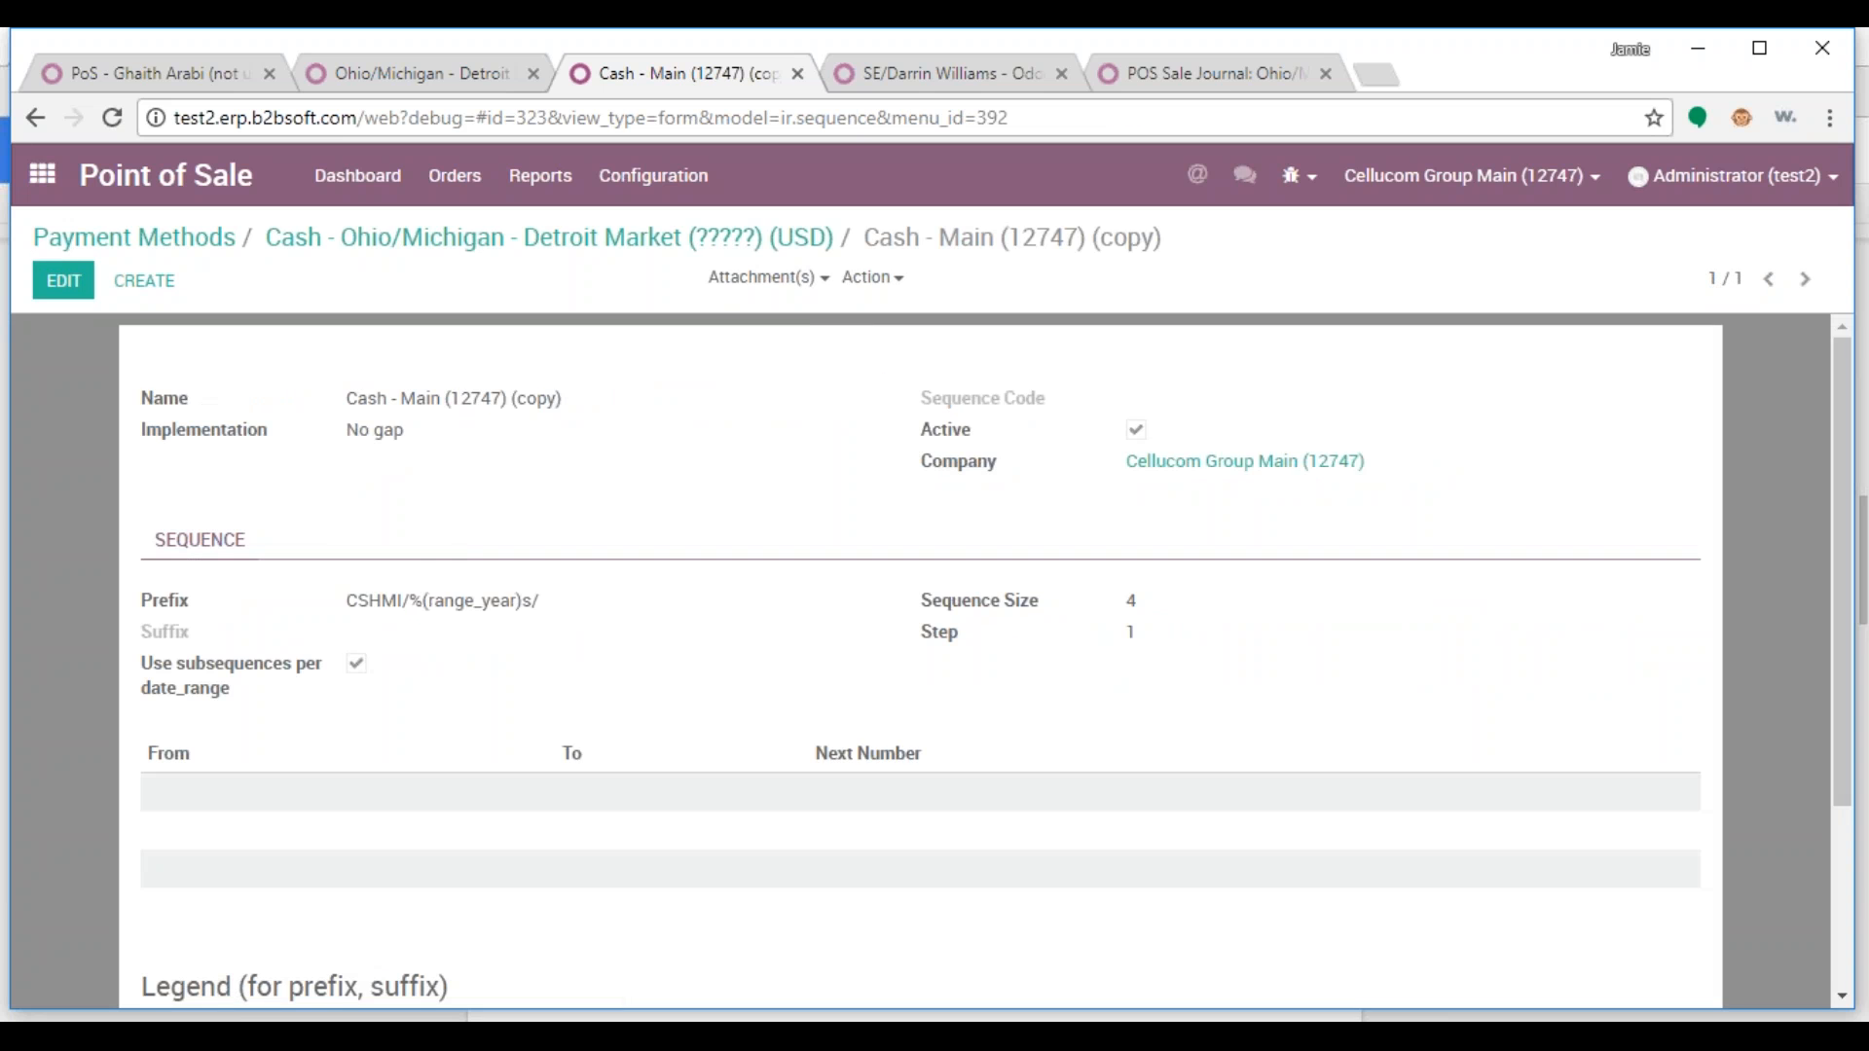
click(70, 285)
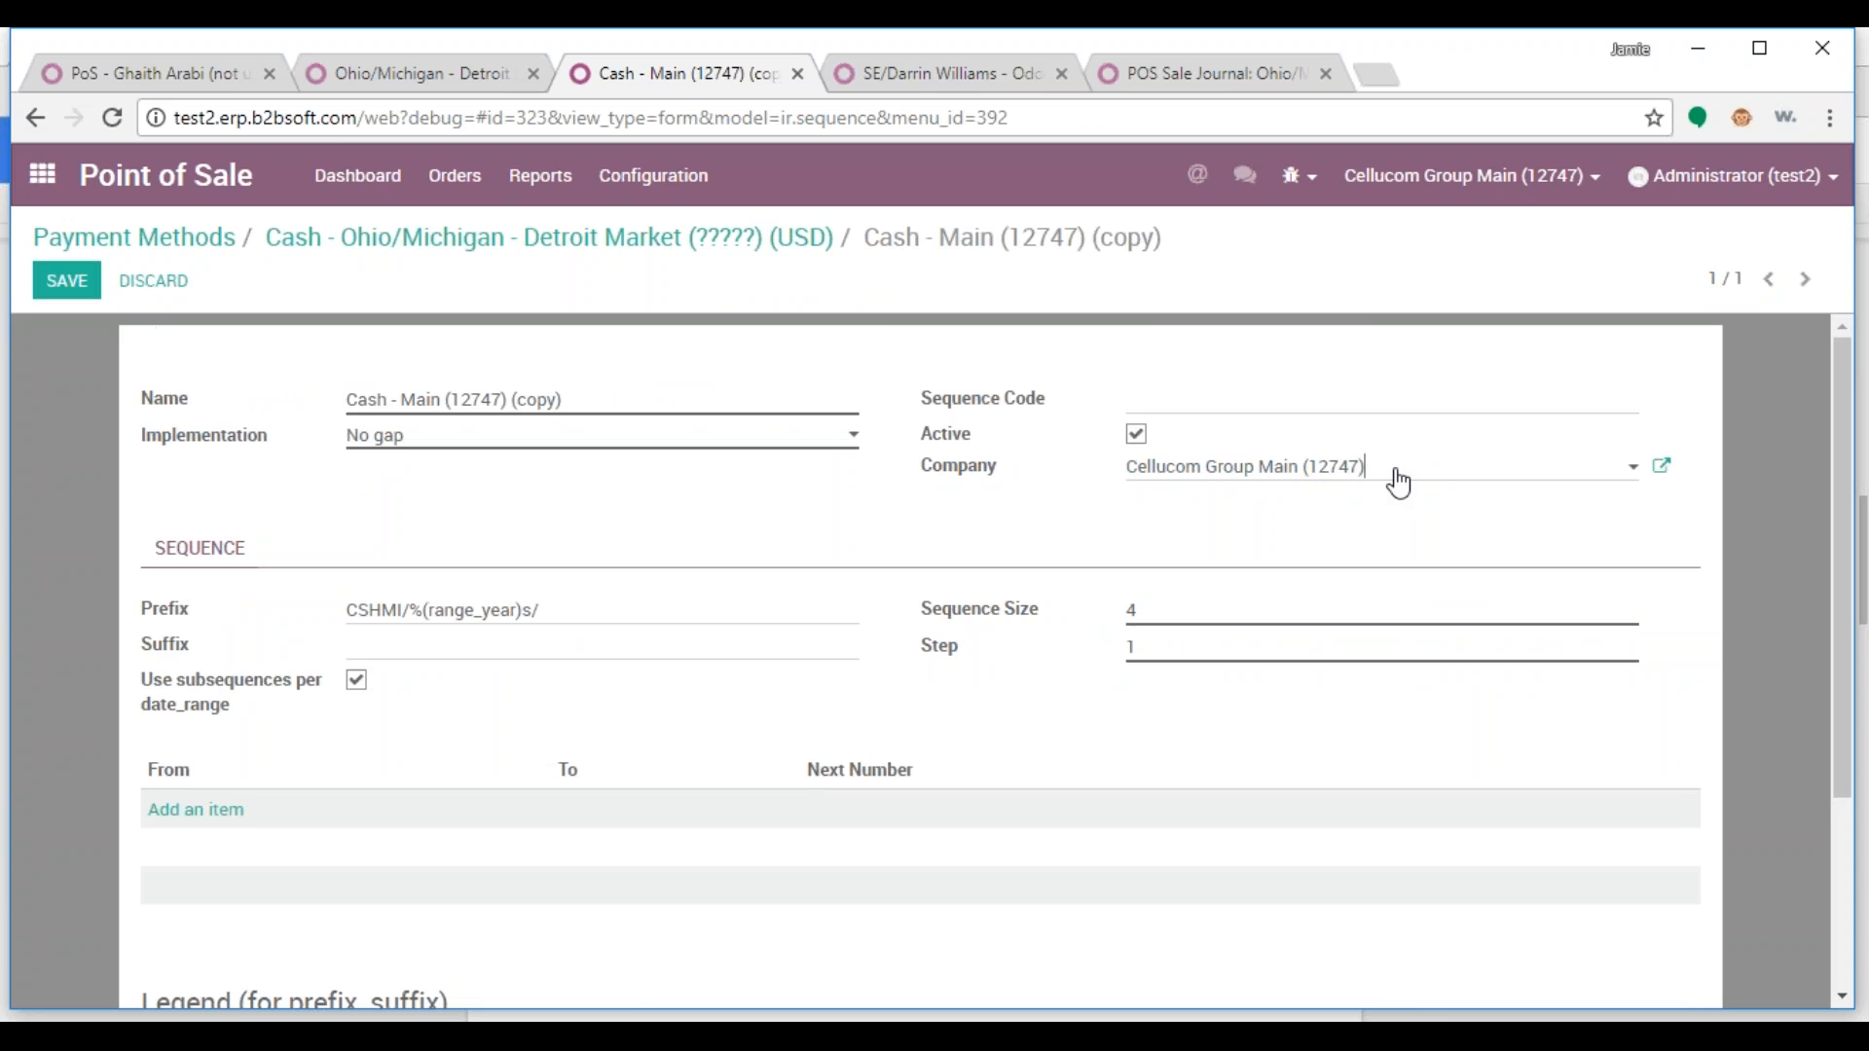
click(1383, 487)
text(?)
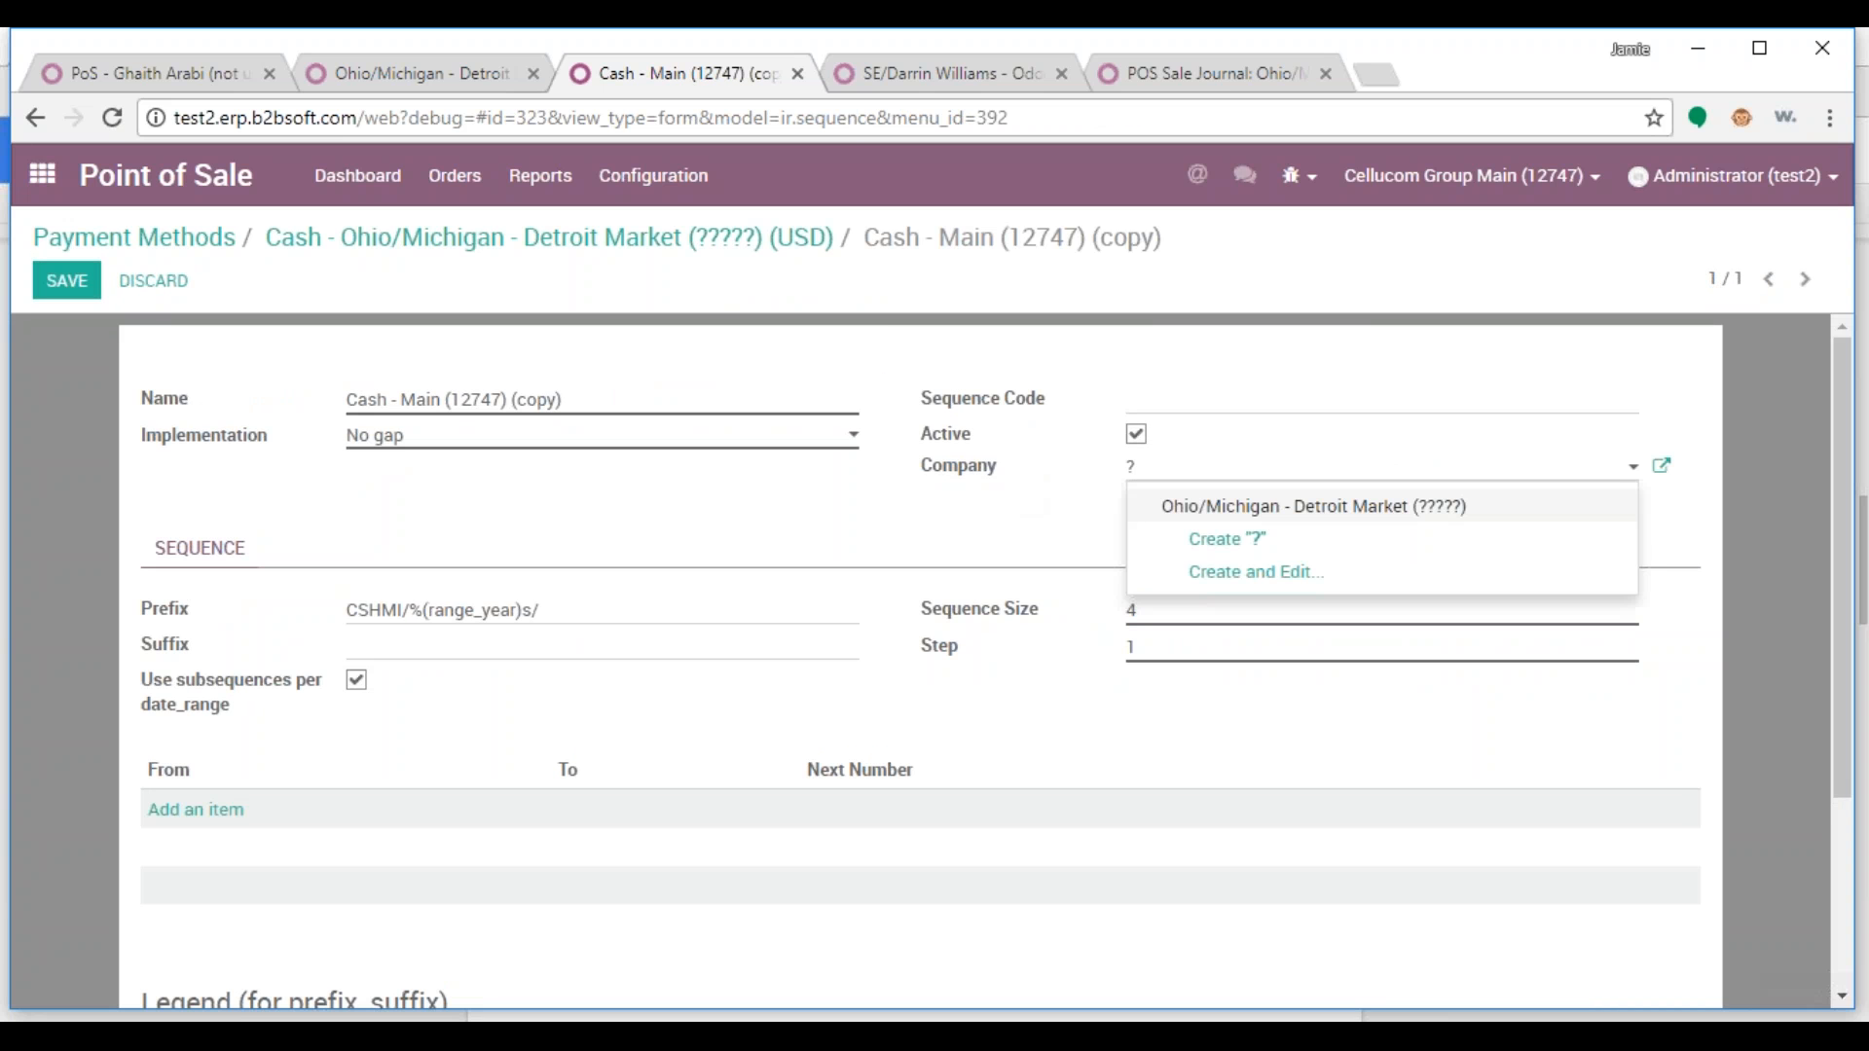
key(Return)
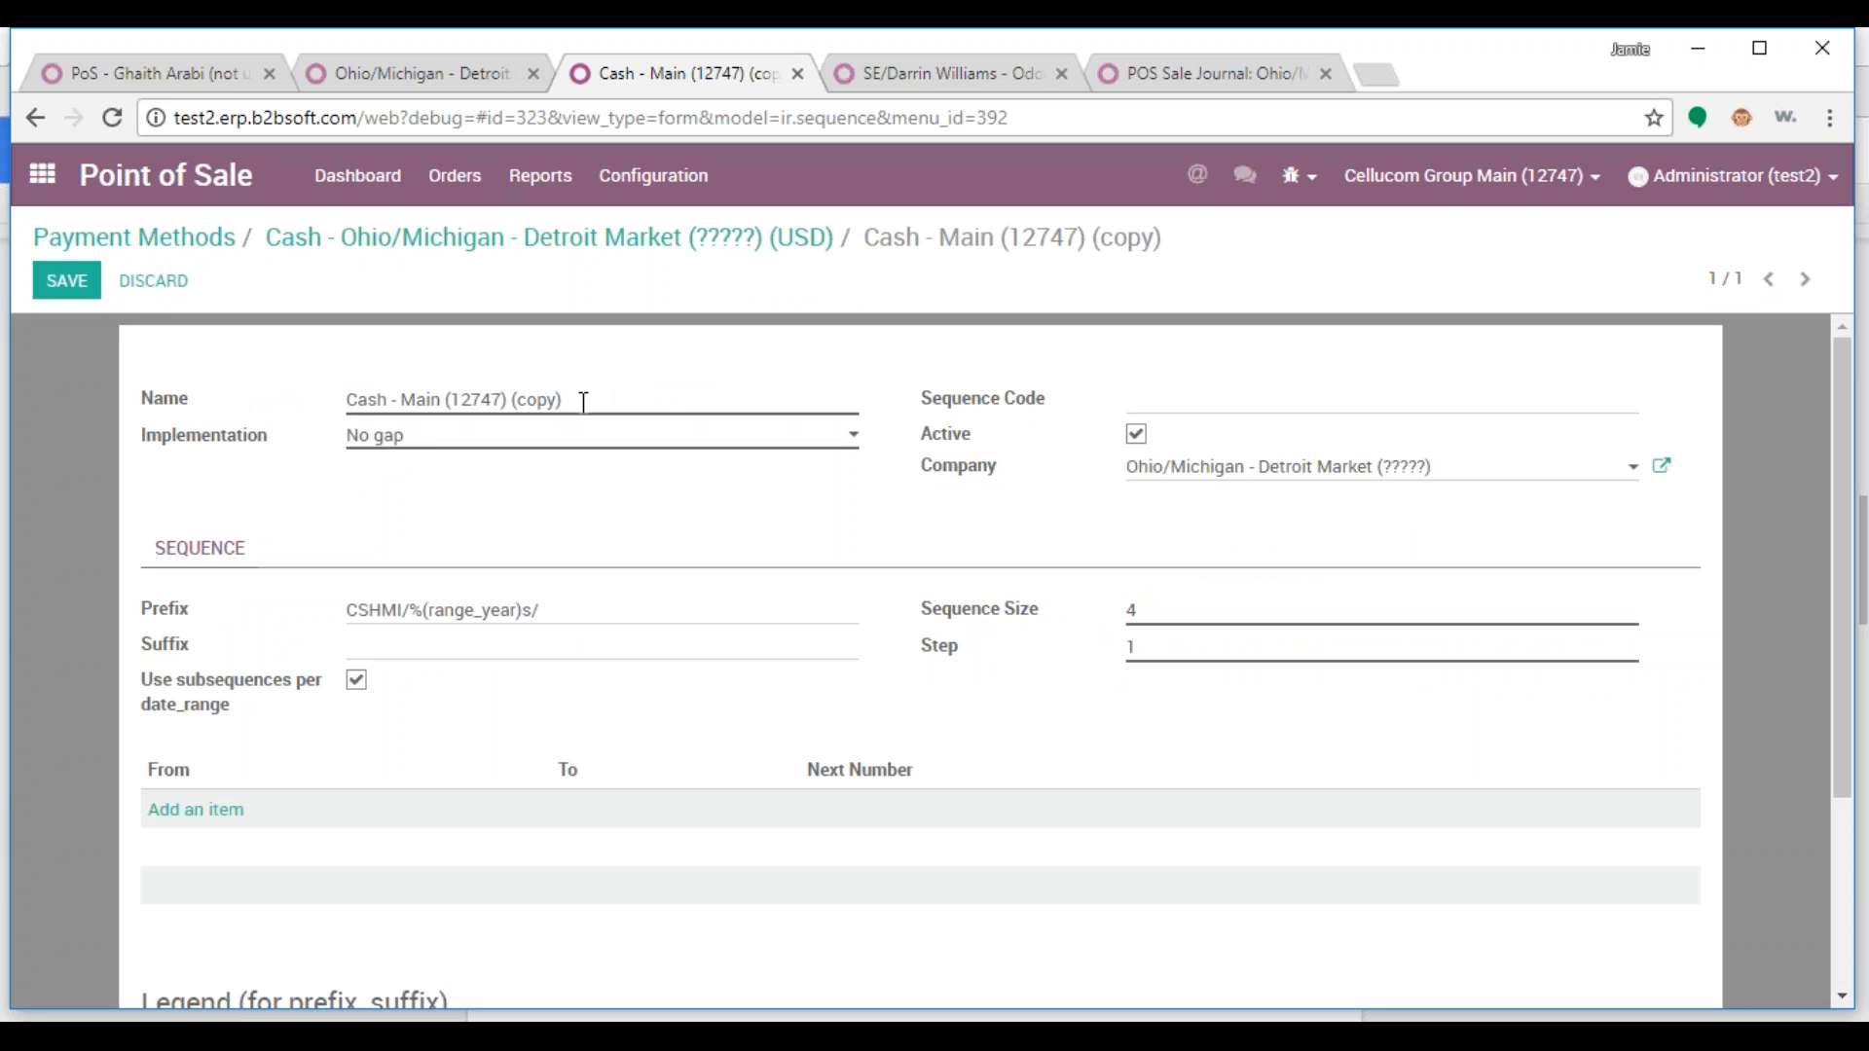
drag(492, 400, 670, 398)
drag(1428, 464, 1129, 486)
key(ctrl+c)
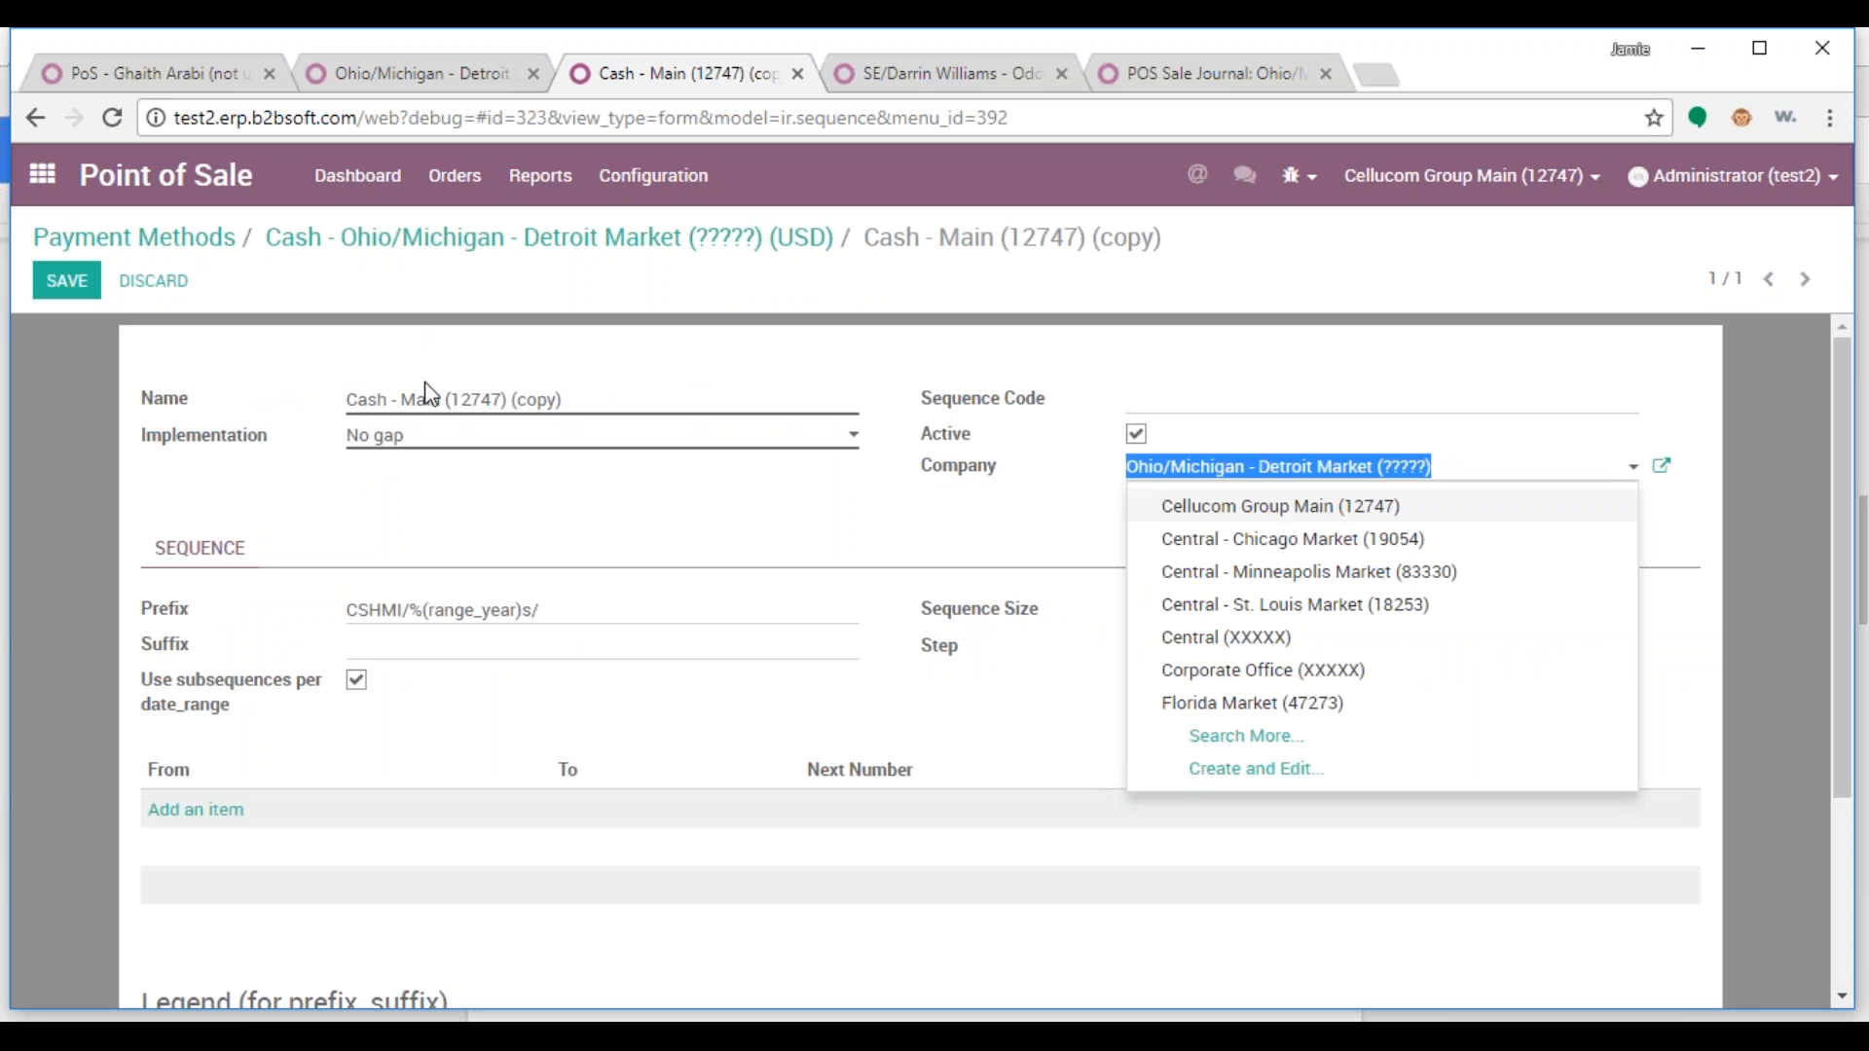
click(630, 399)
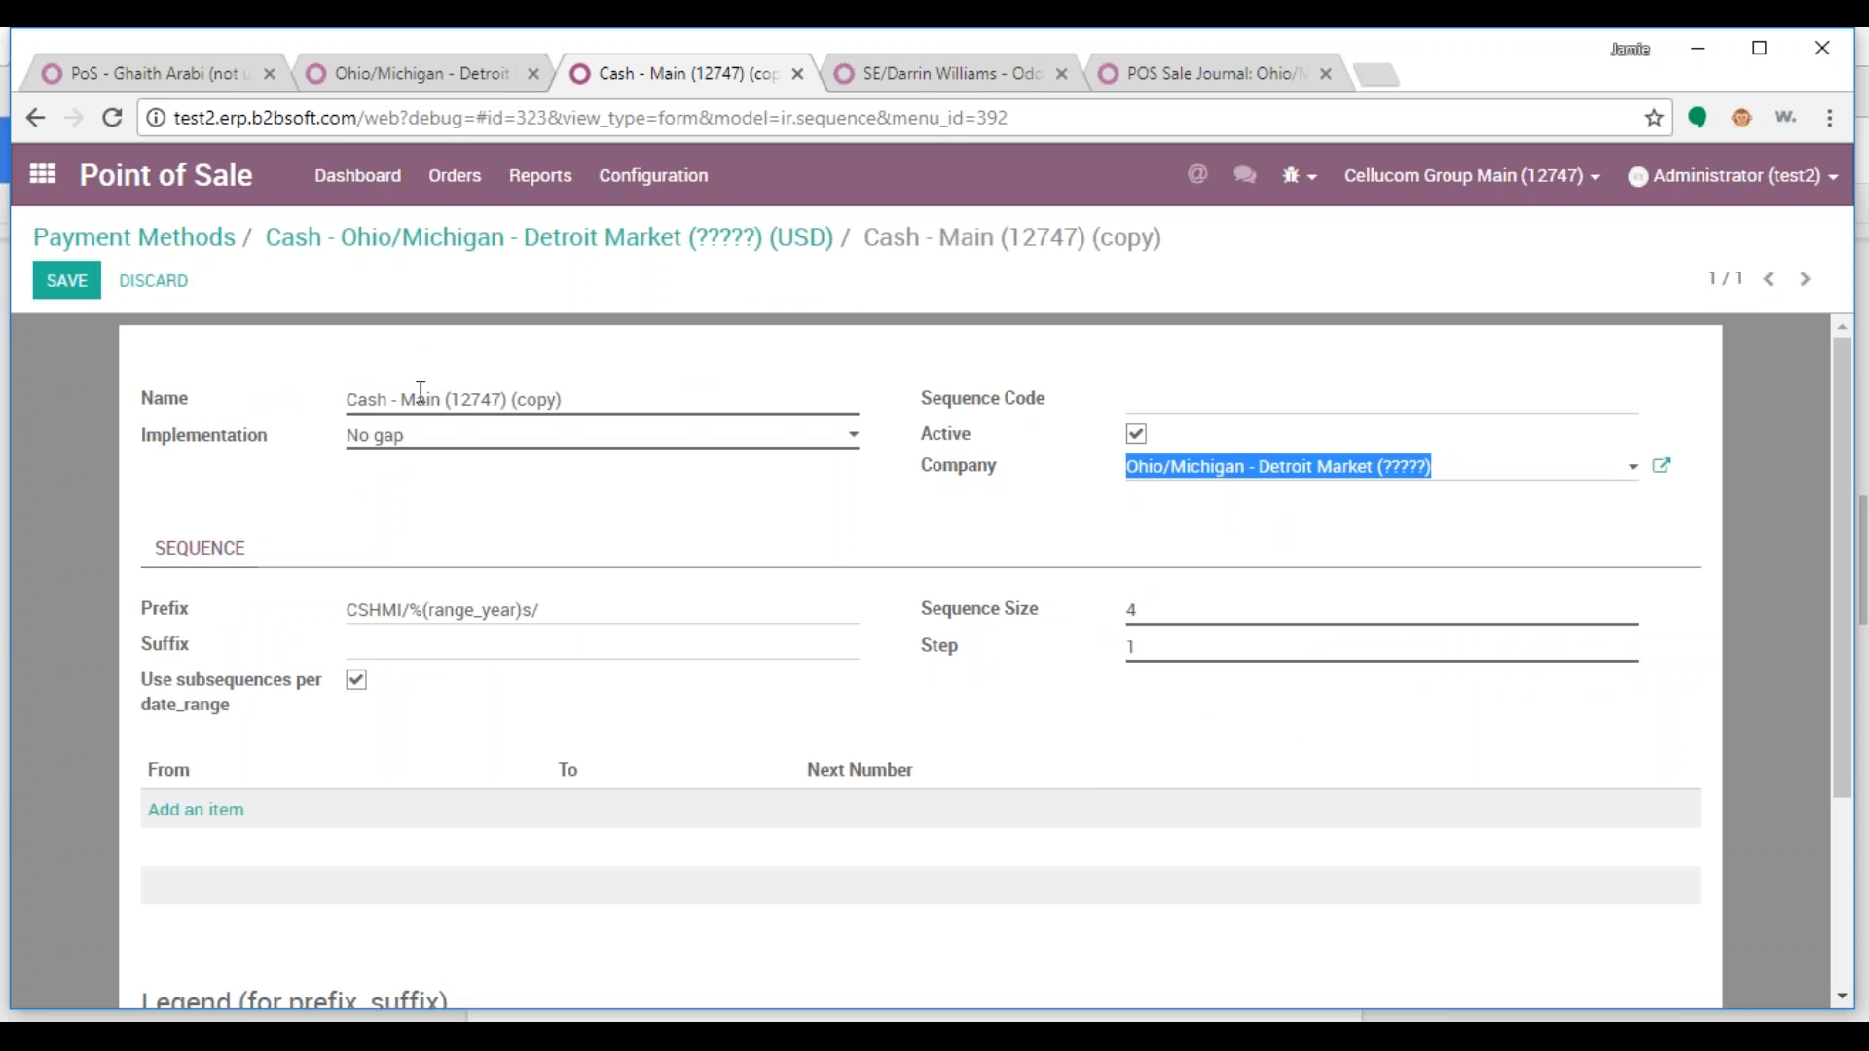
Rename the sequence to Cash - Ohio/Michigan - Detroit Market (?????), save, and return to the journal
drag(398, 399, 766, 401)
key(ctrl+v)
key(alt+s)
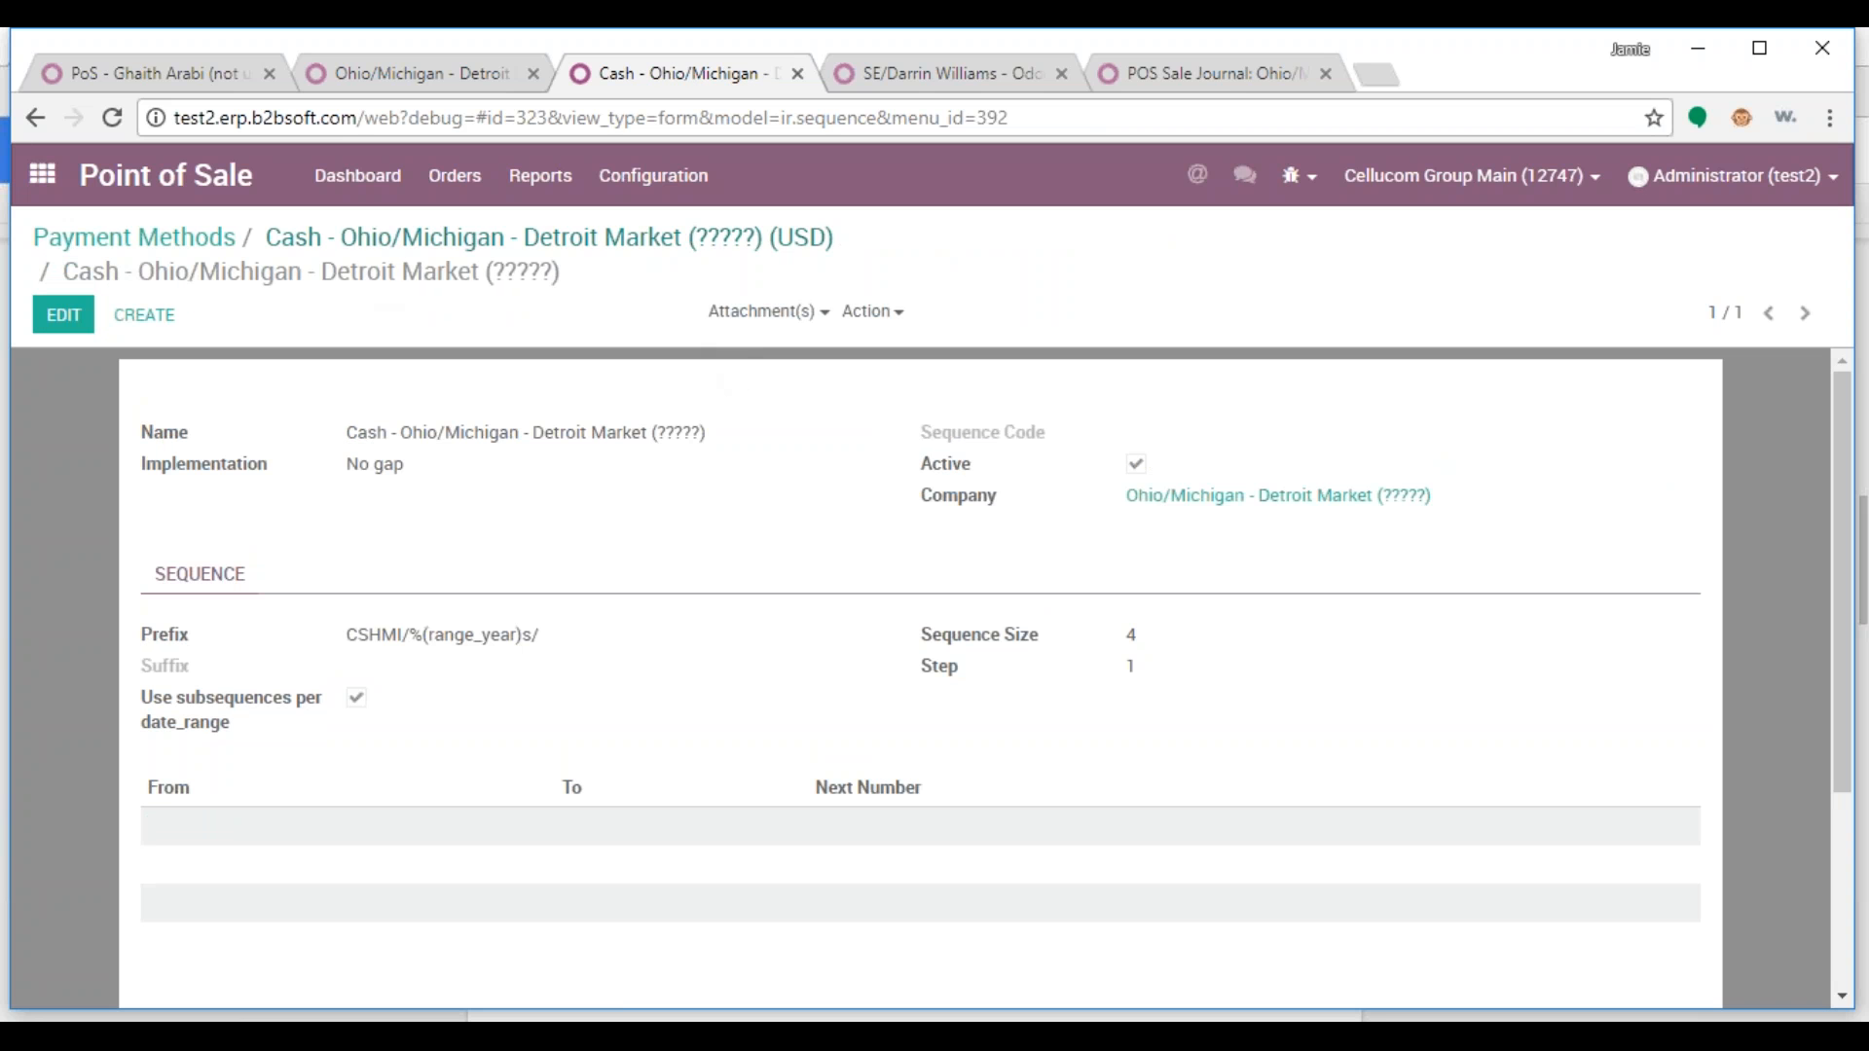
click(476, 245)
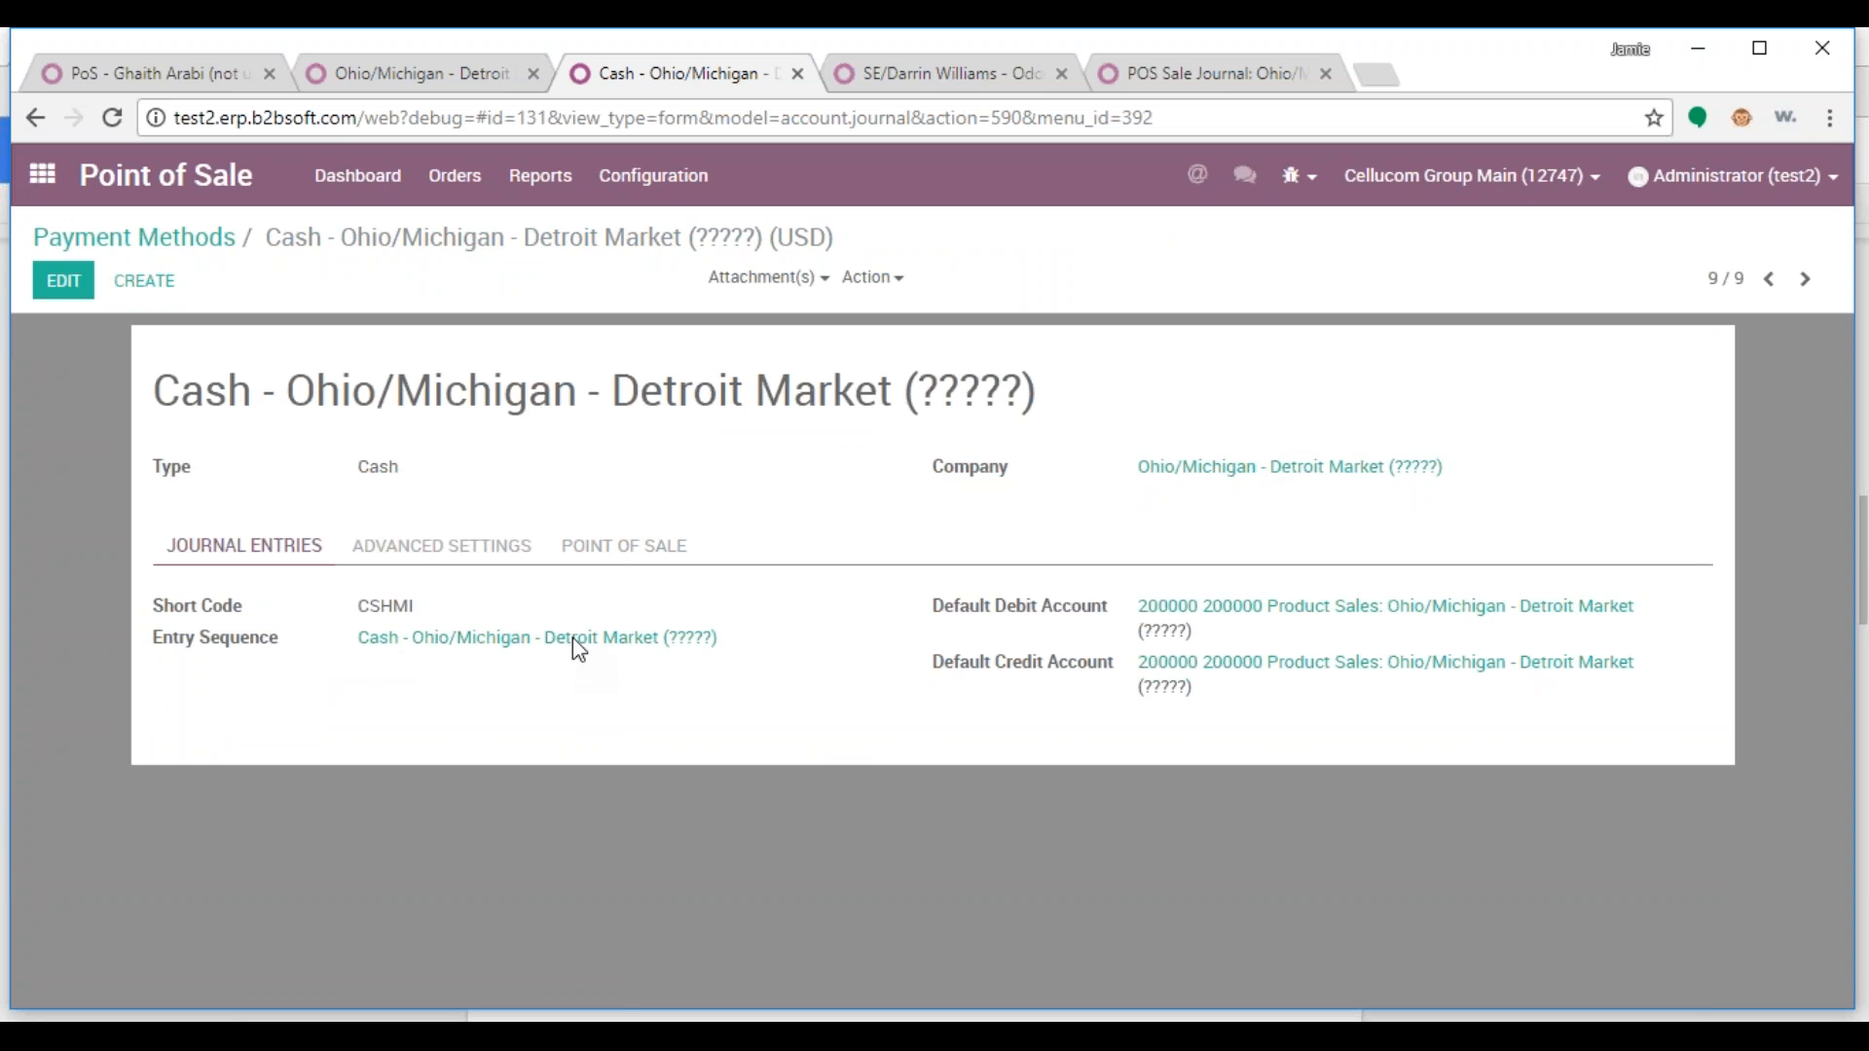
Add Cash - Ohio/Michigan - Detroit Market to the Detroit point of sale's available payment methods and save
click(191, 72)
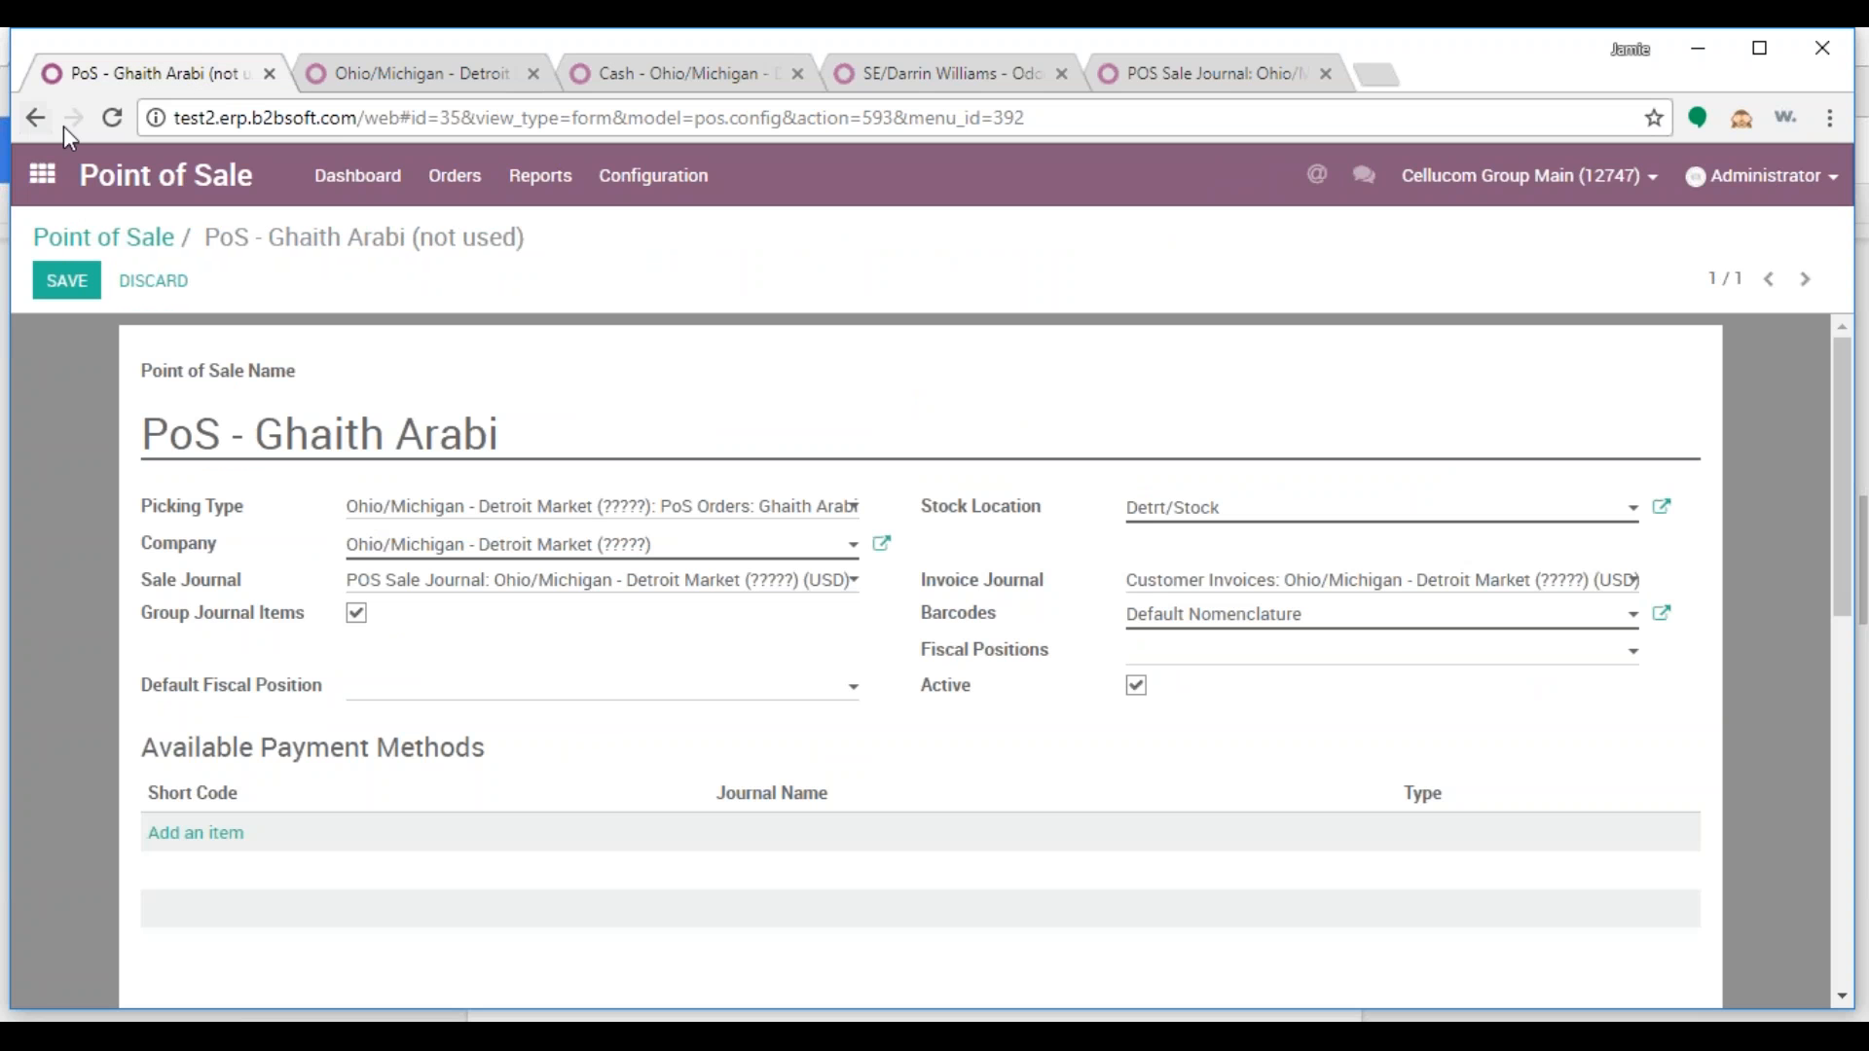
click(113, 118)
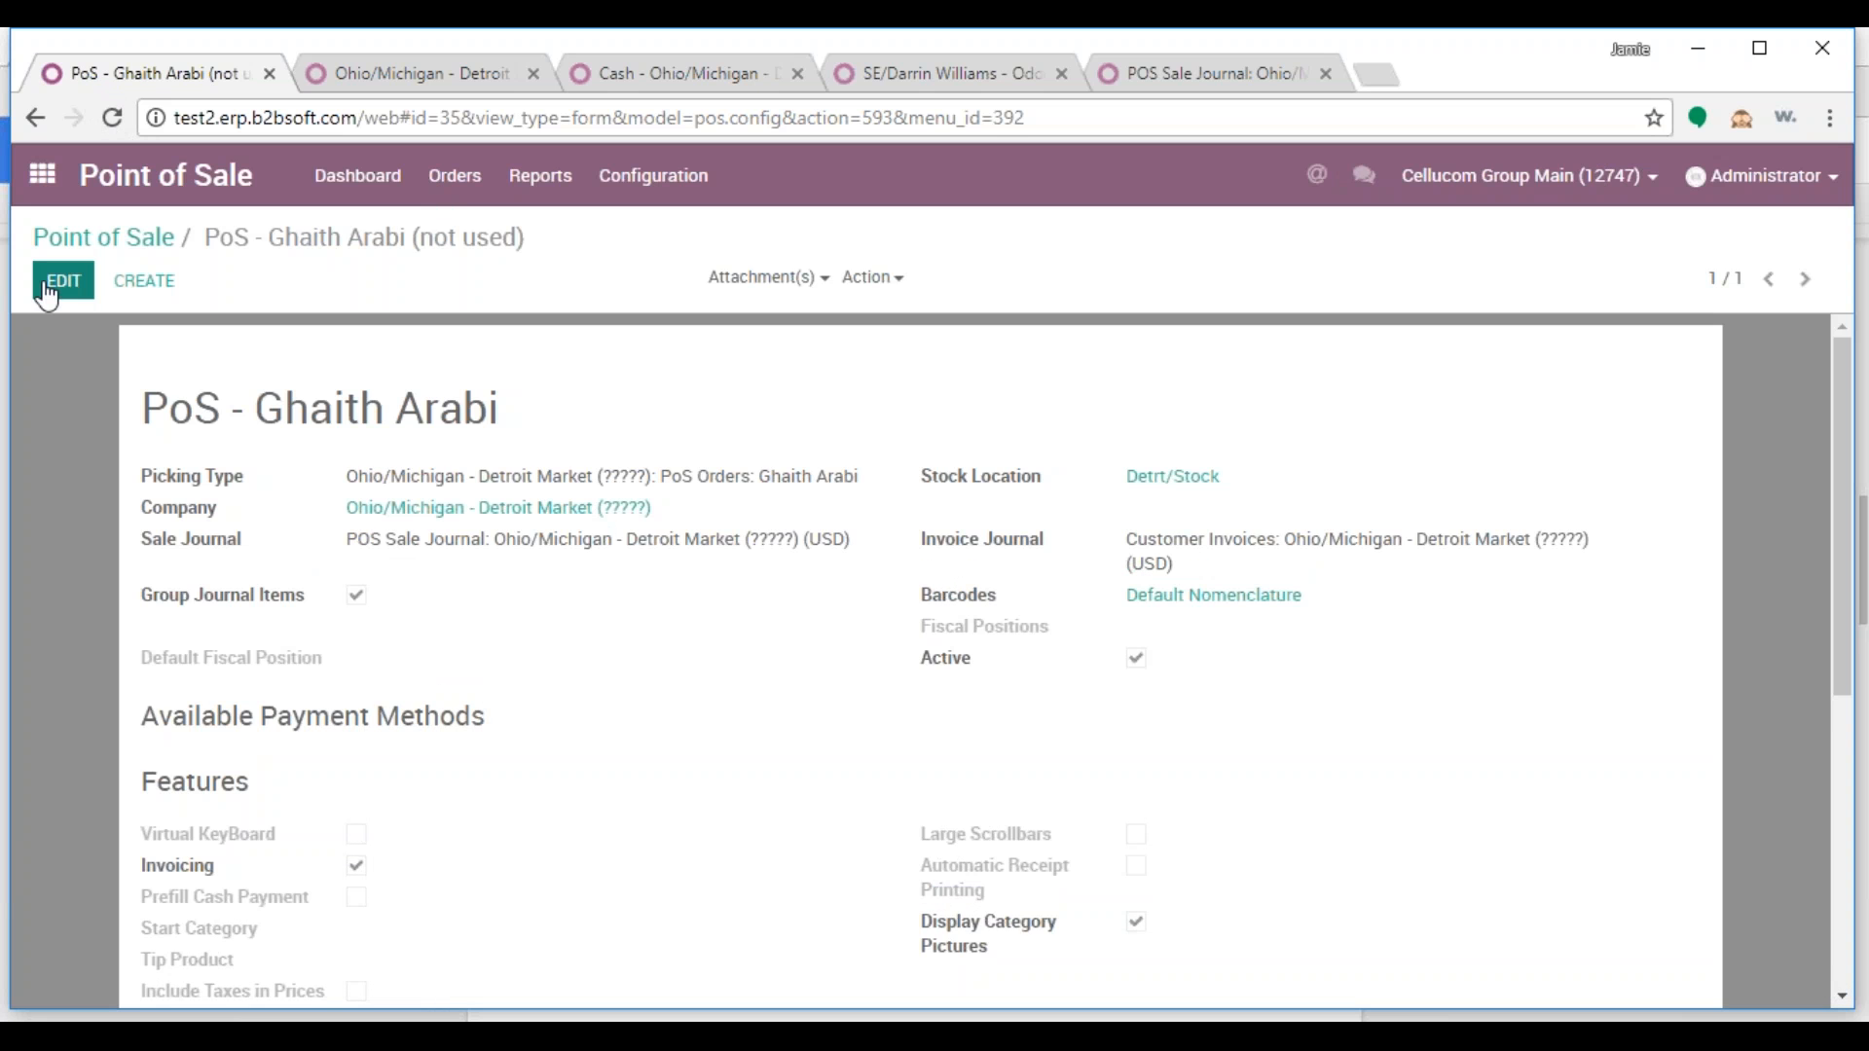
click(58, 281)
scroll(195, 710, down, 1)
click(200, 697)
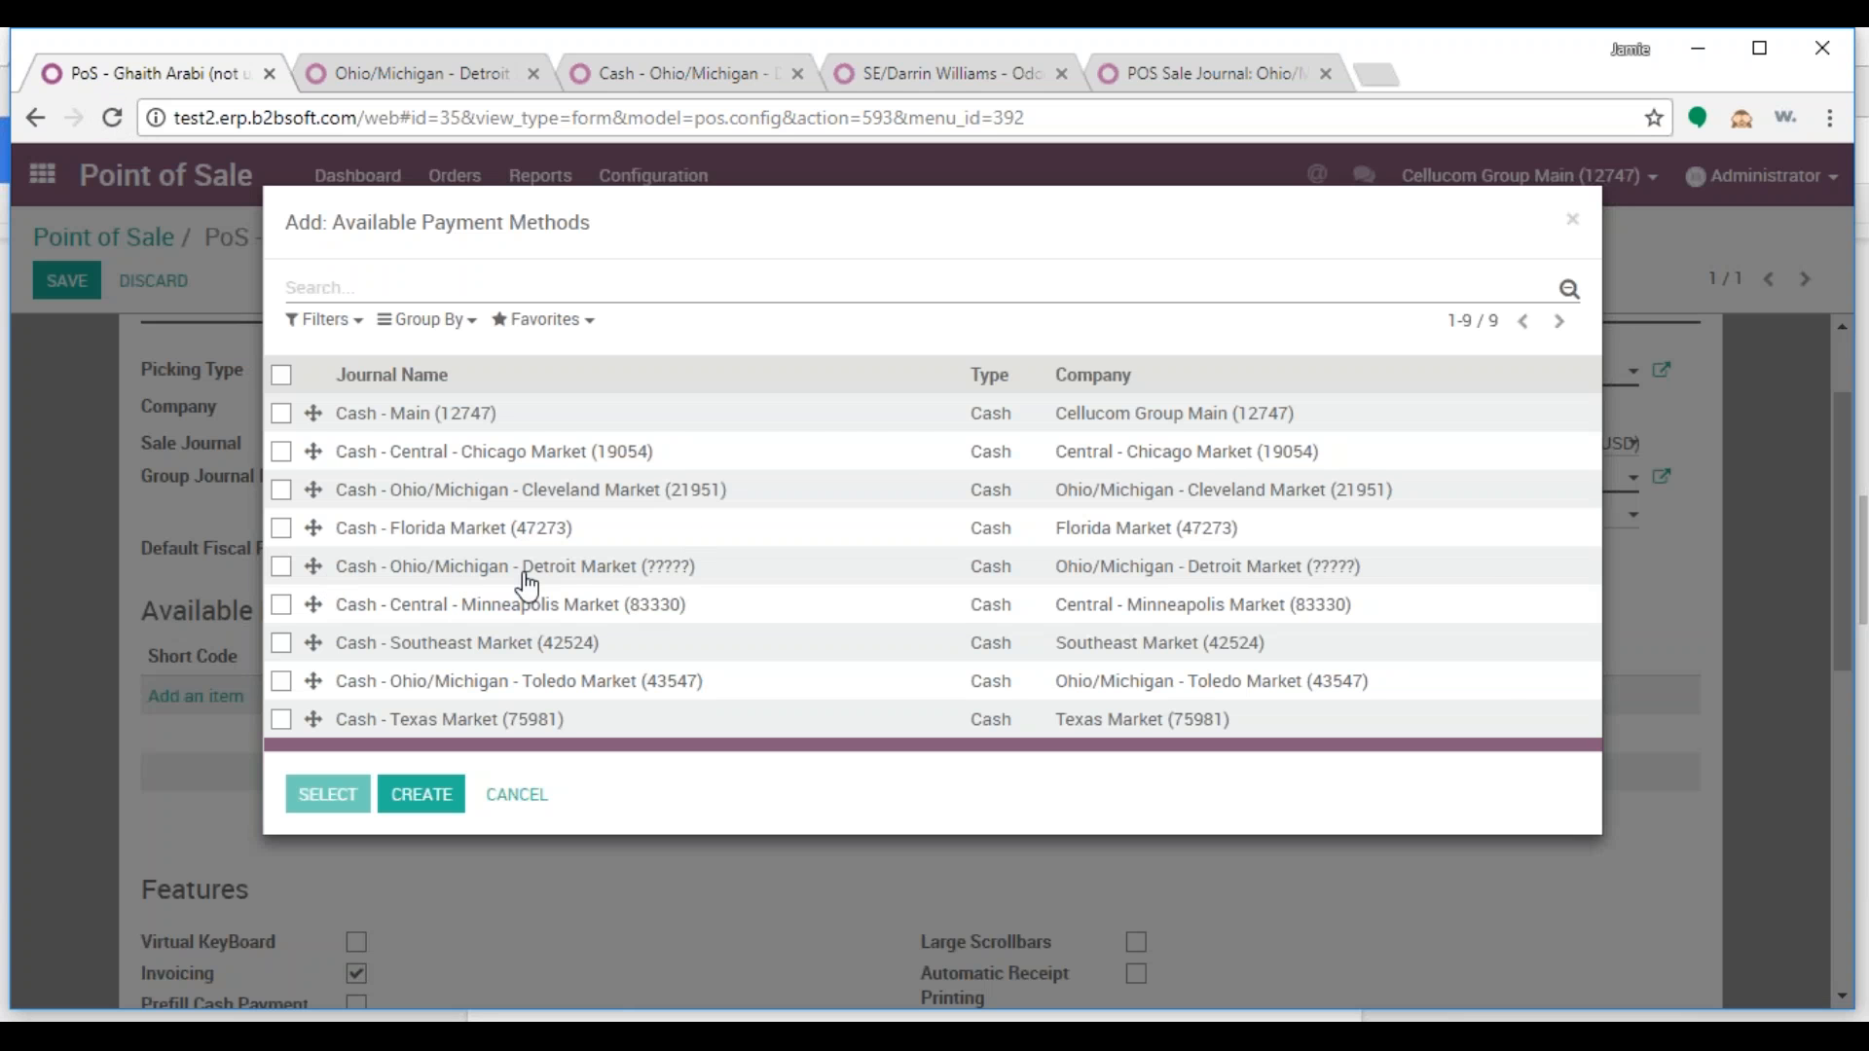
click(641, 582)
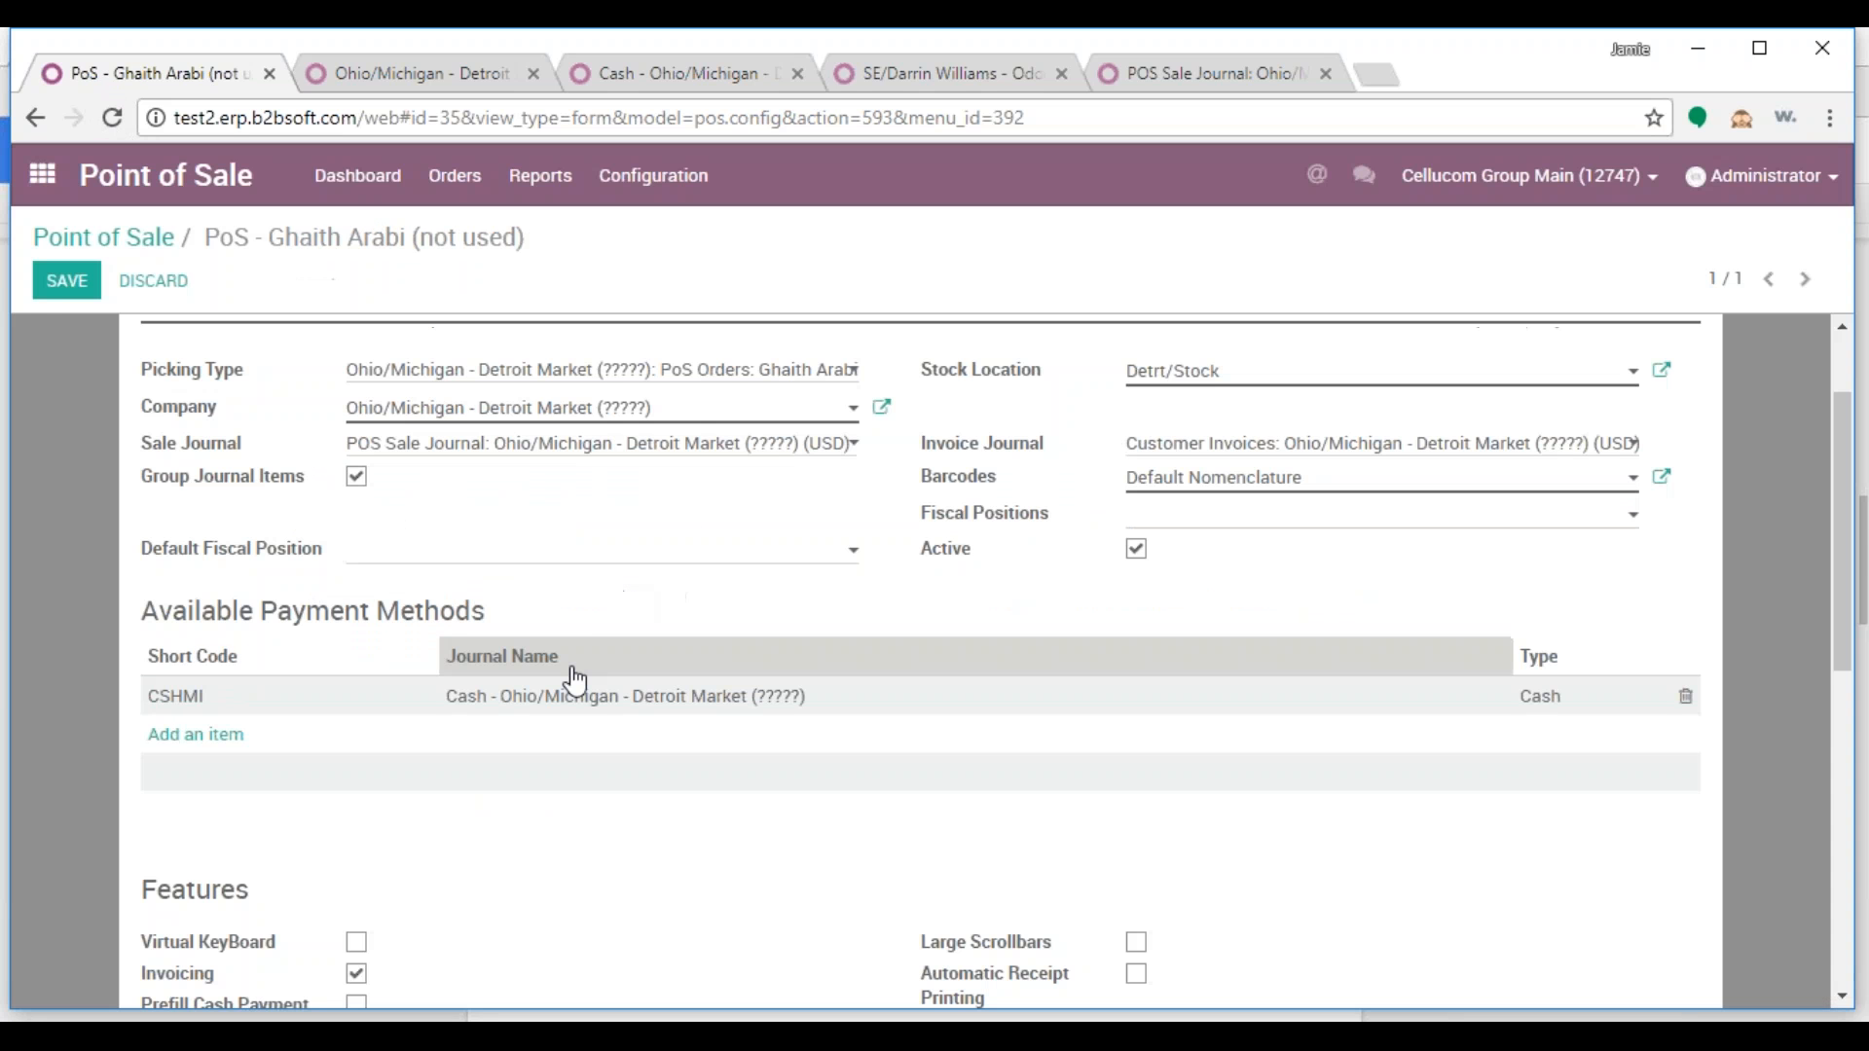
key(alt+s)
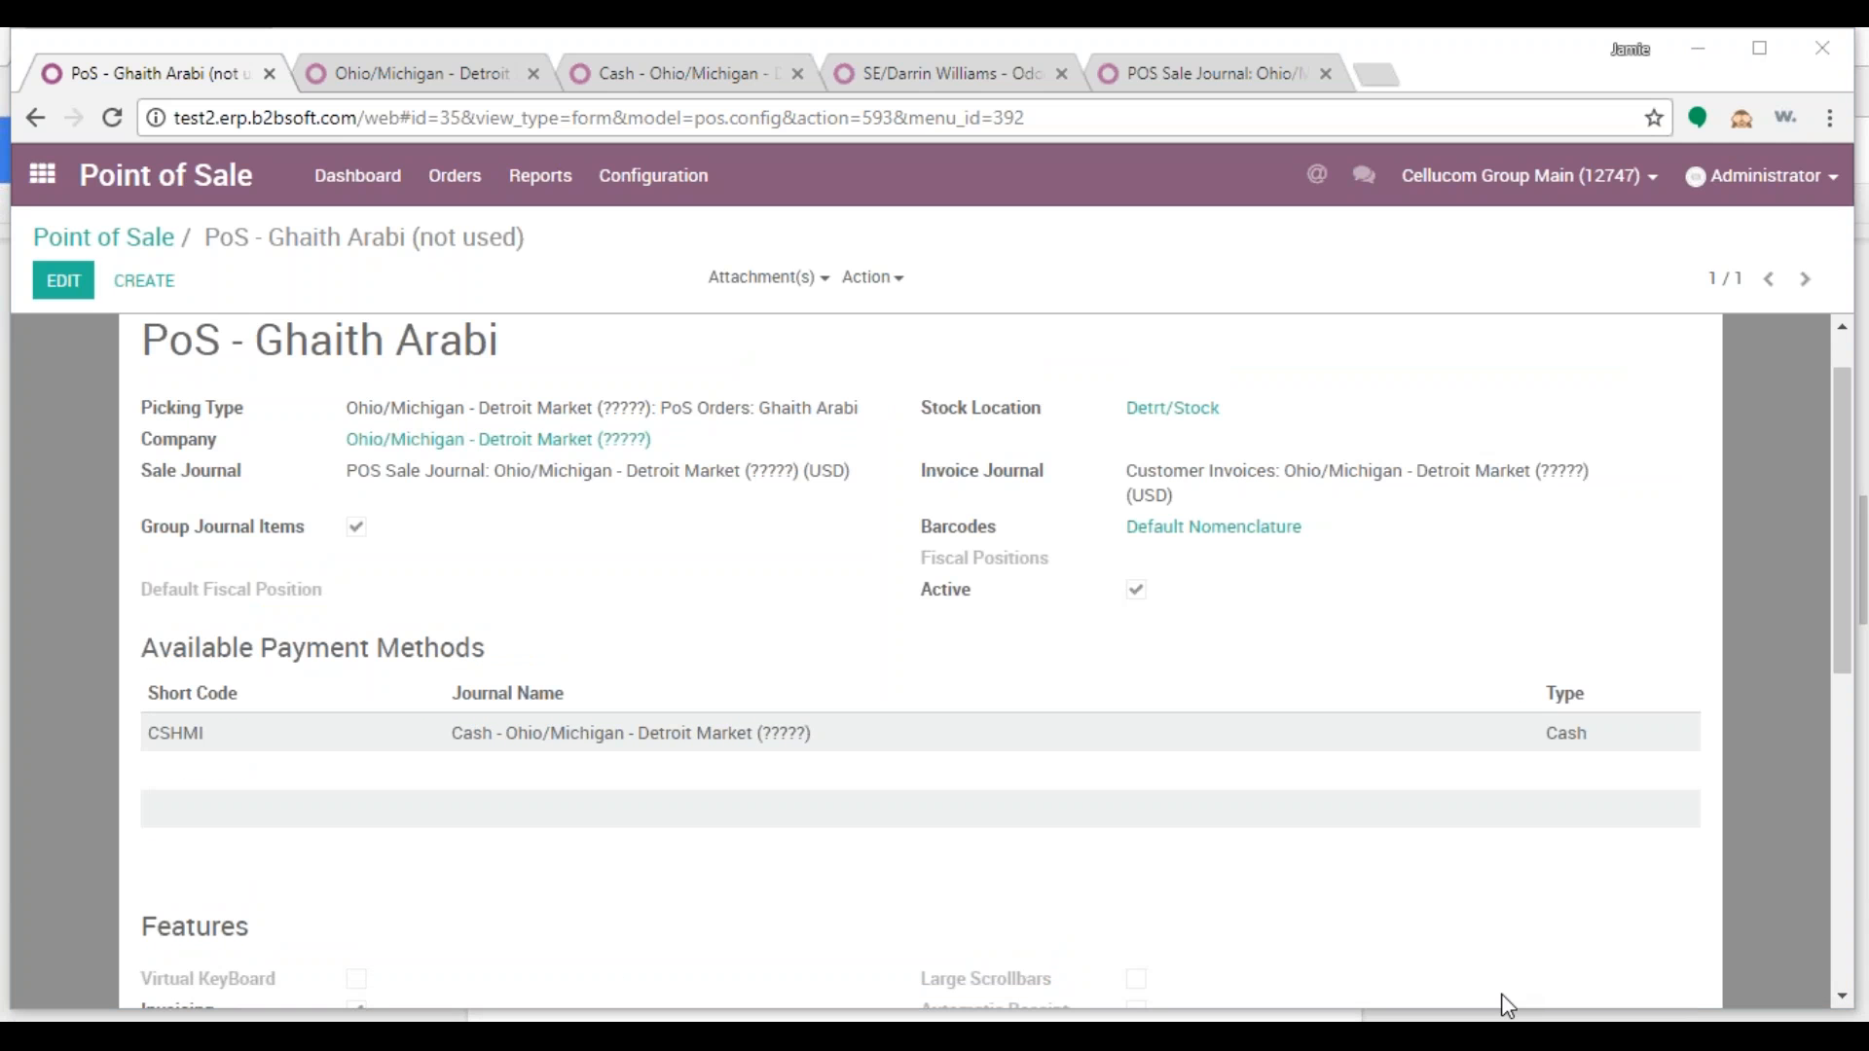
click(1509, 1018)
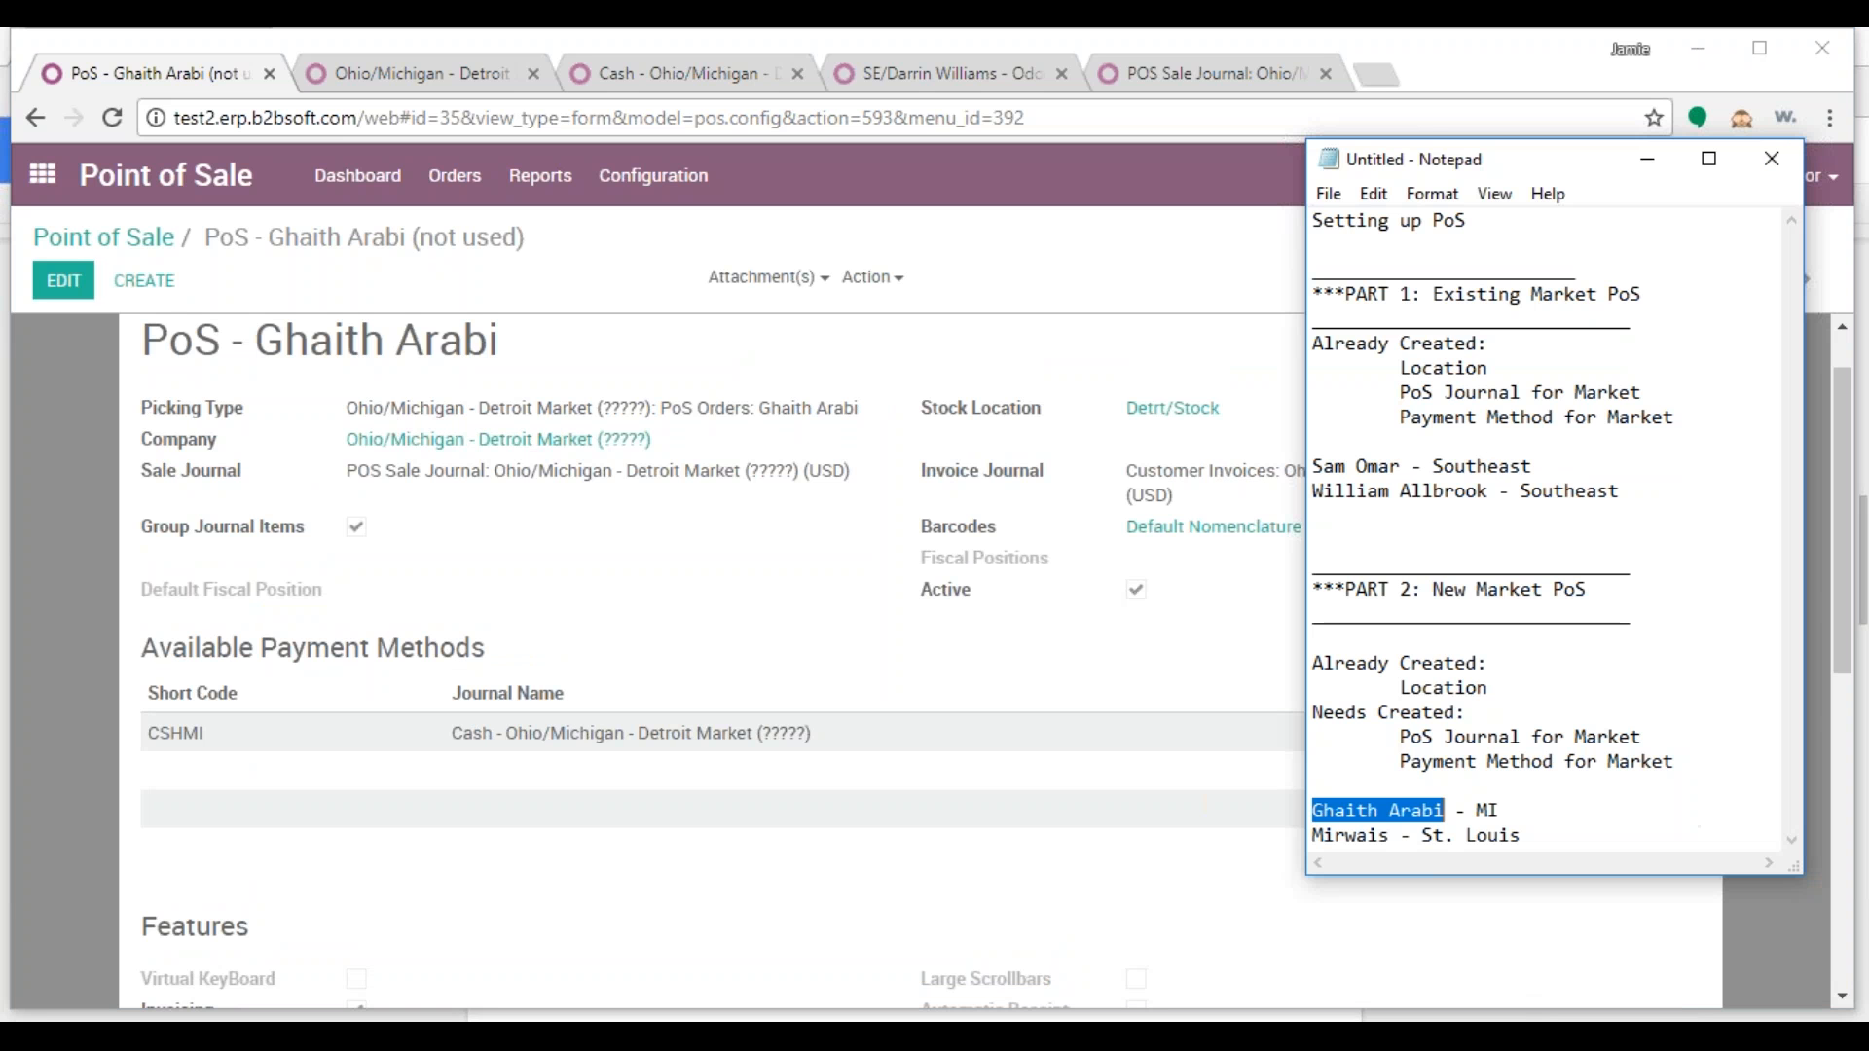
Copy the St. Louis salesperson's name from the setup notes
click(1507, 814)
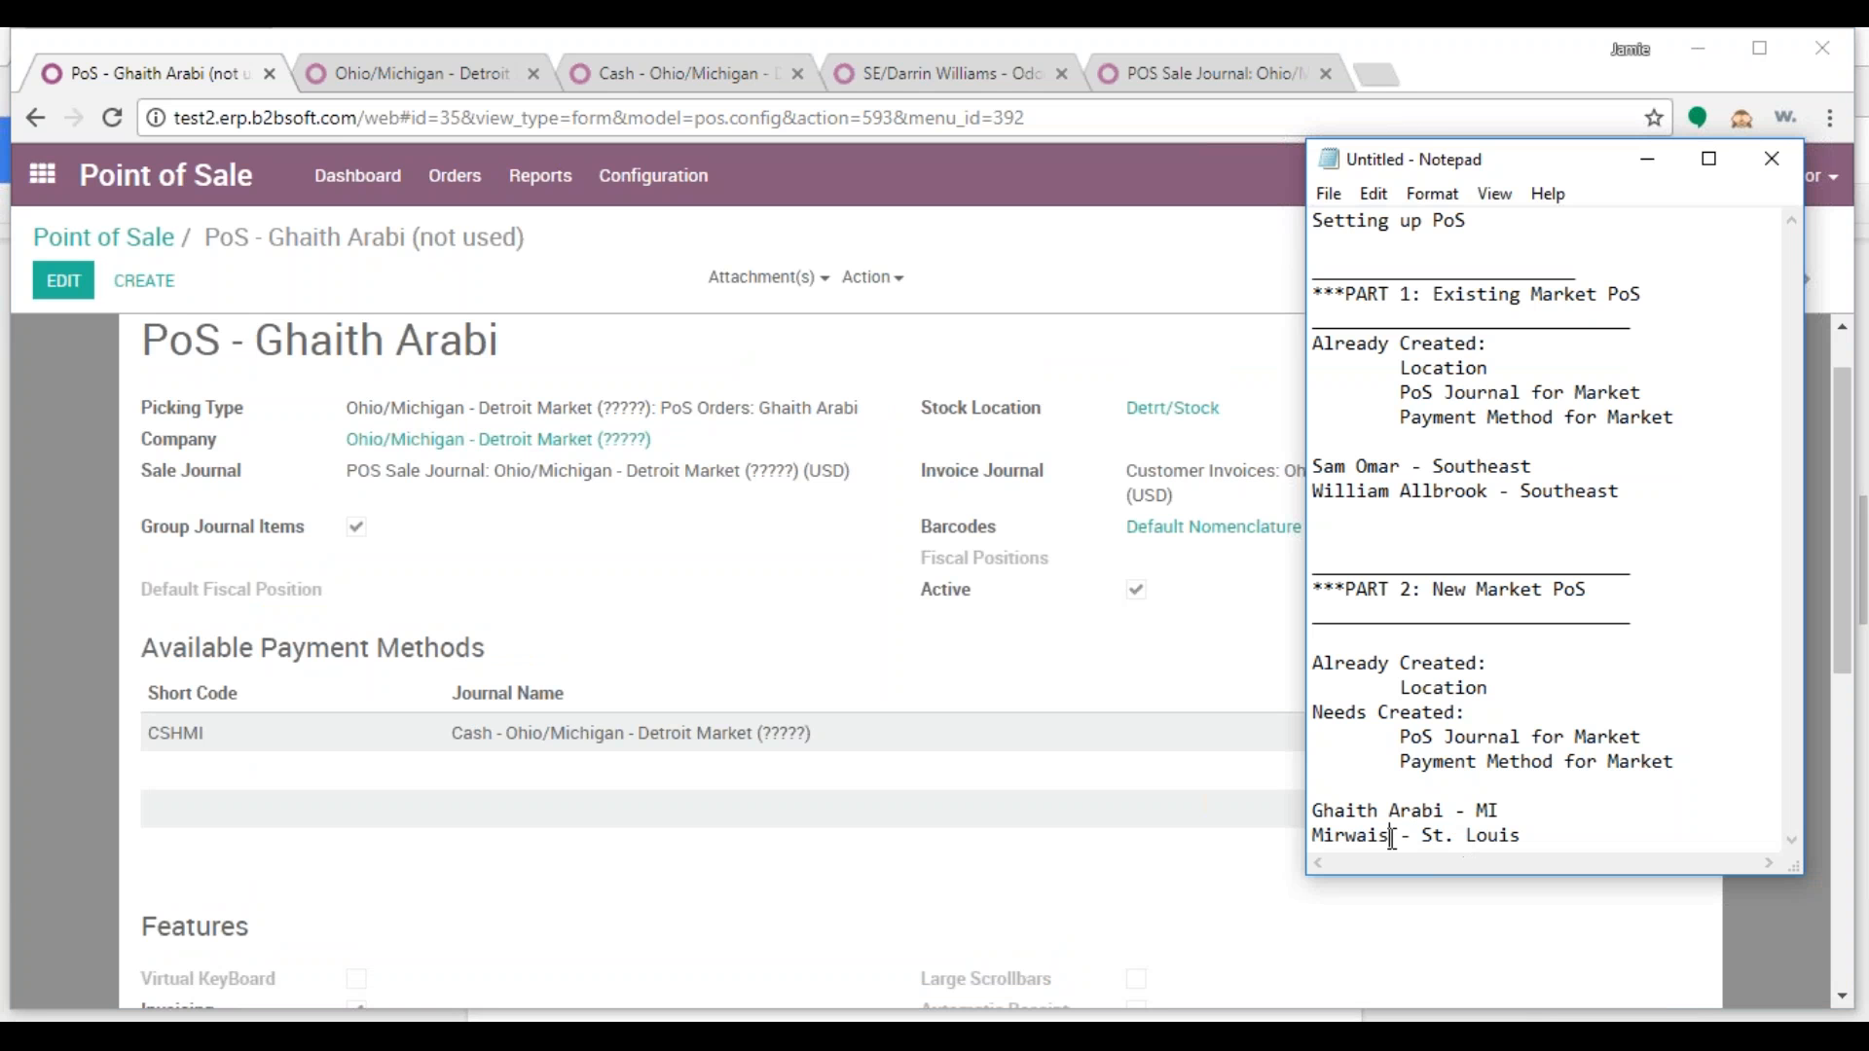
drag(1391, 837, 1303, 843)
right_click(1333, 843)
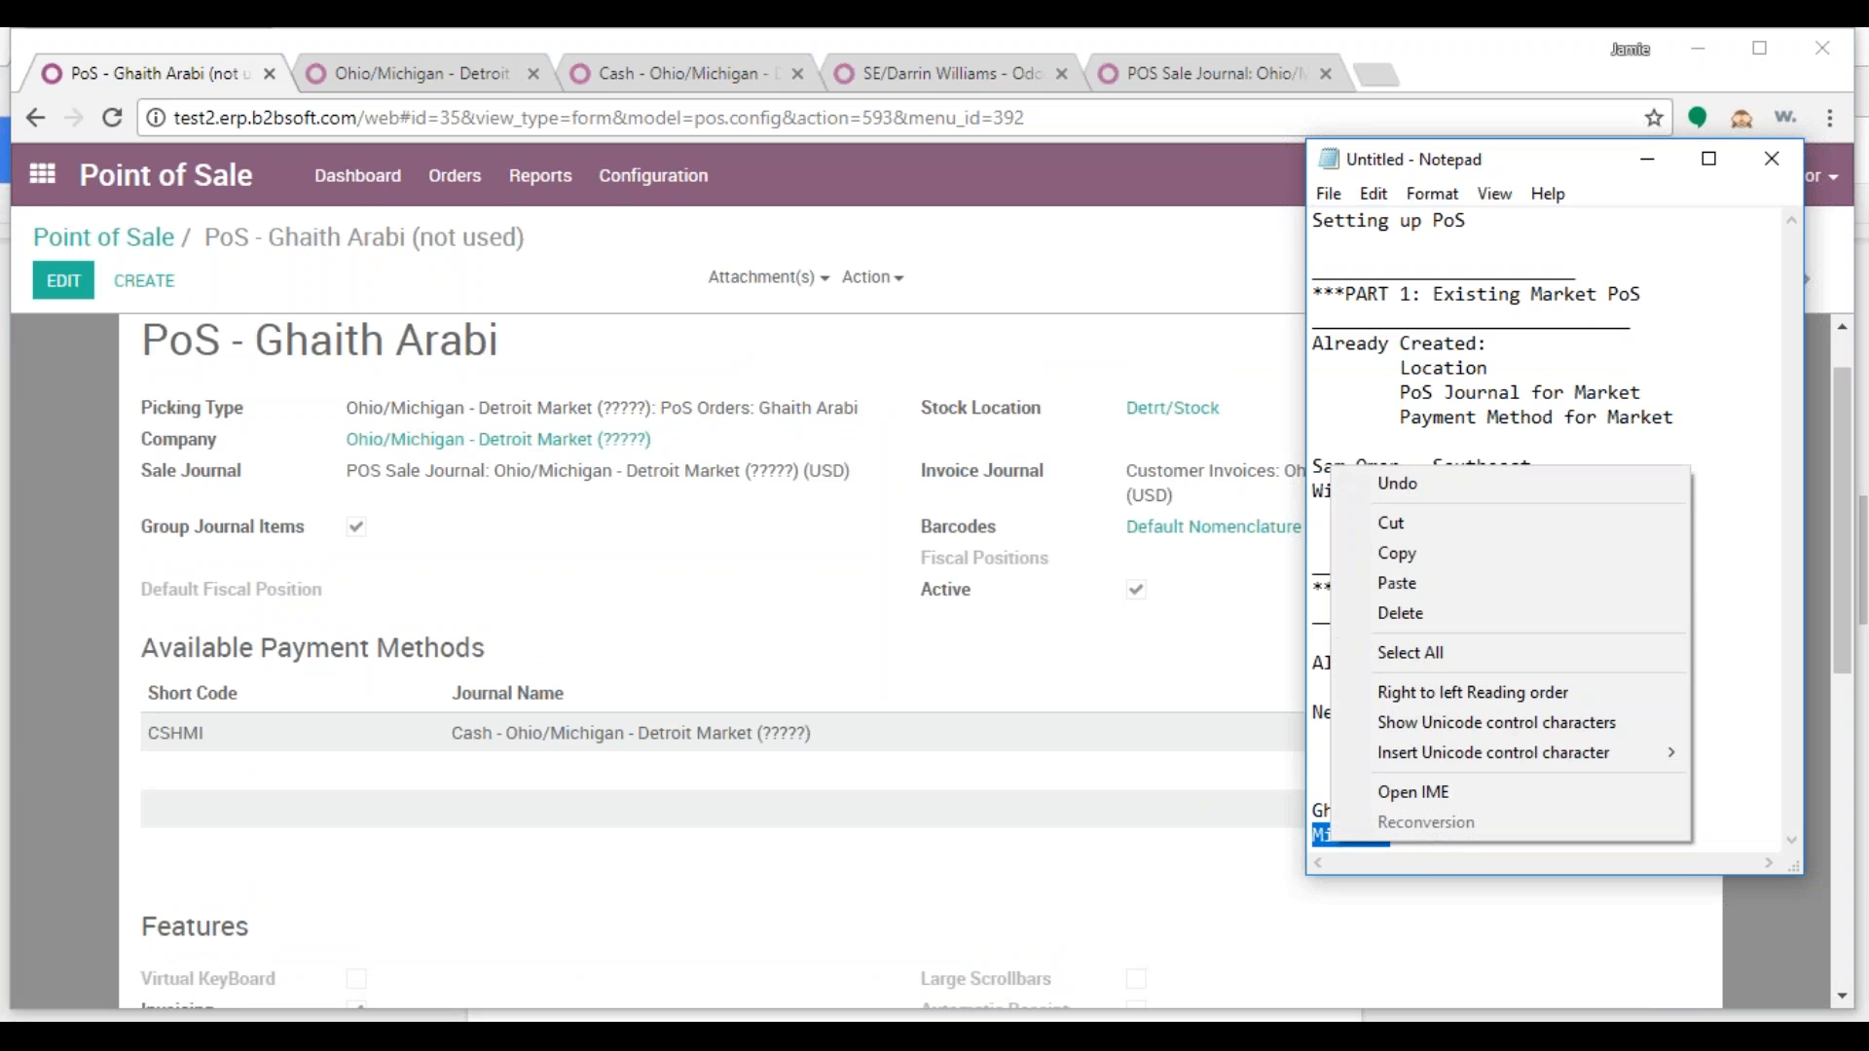
click(1406, 552)
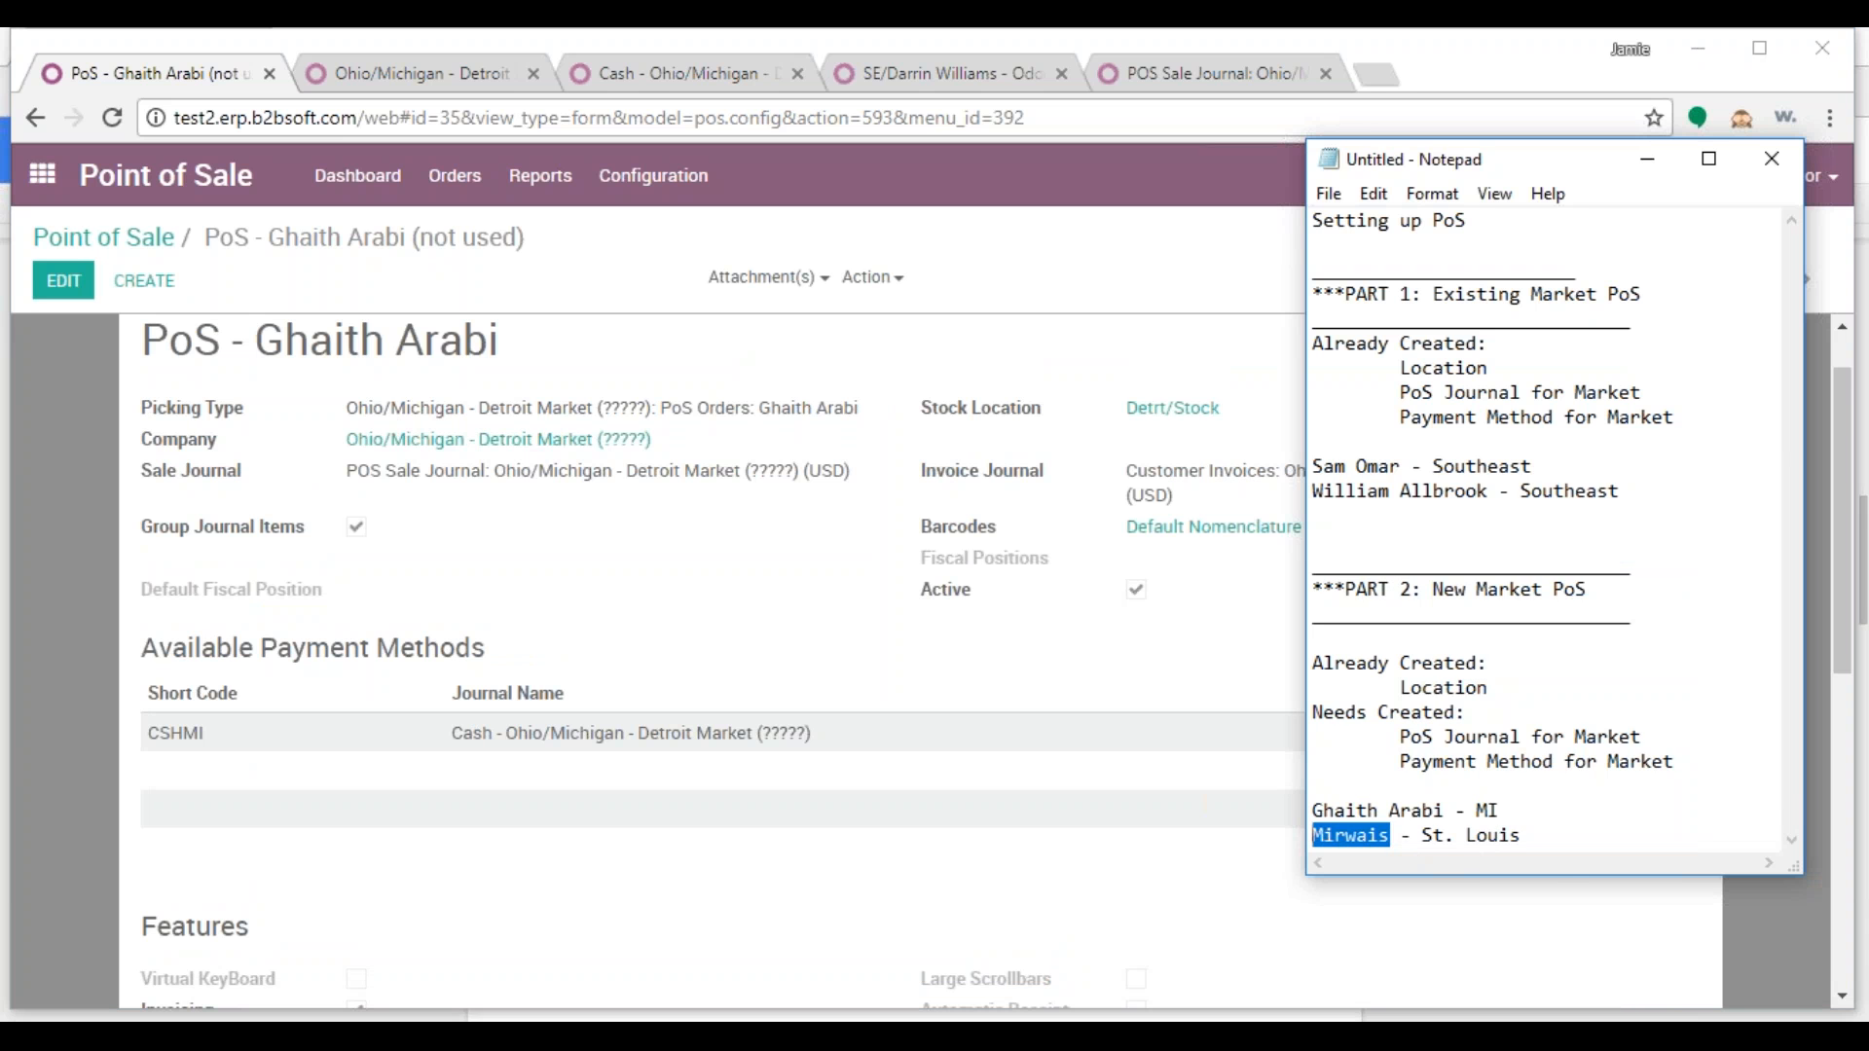
In Inventory, filter operation types by 'pos' and open the PoS Orders: Main settings
click(142, 77)
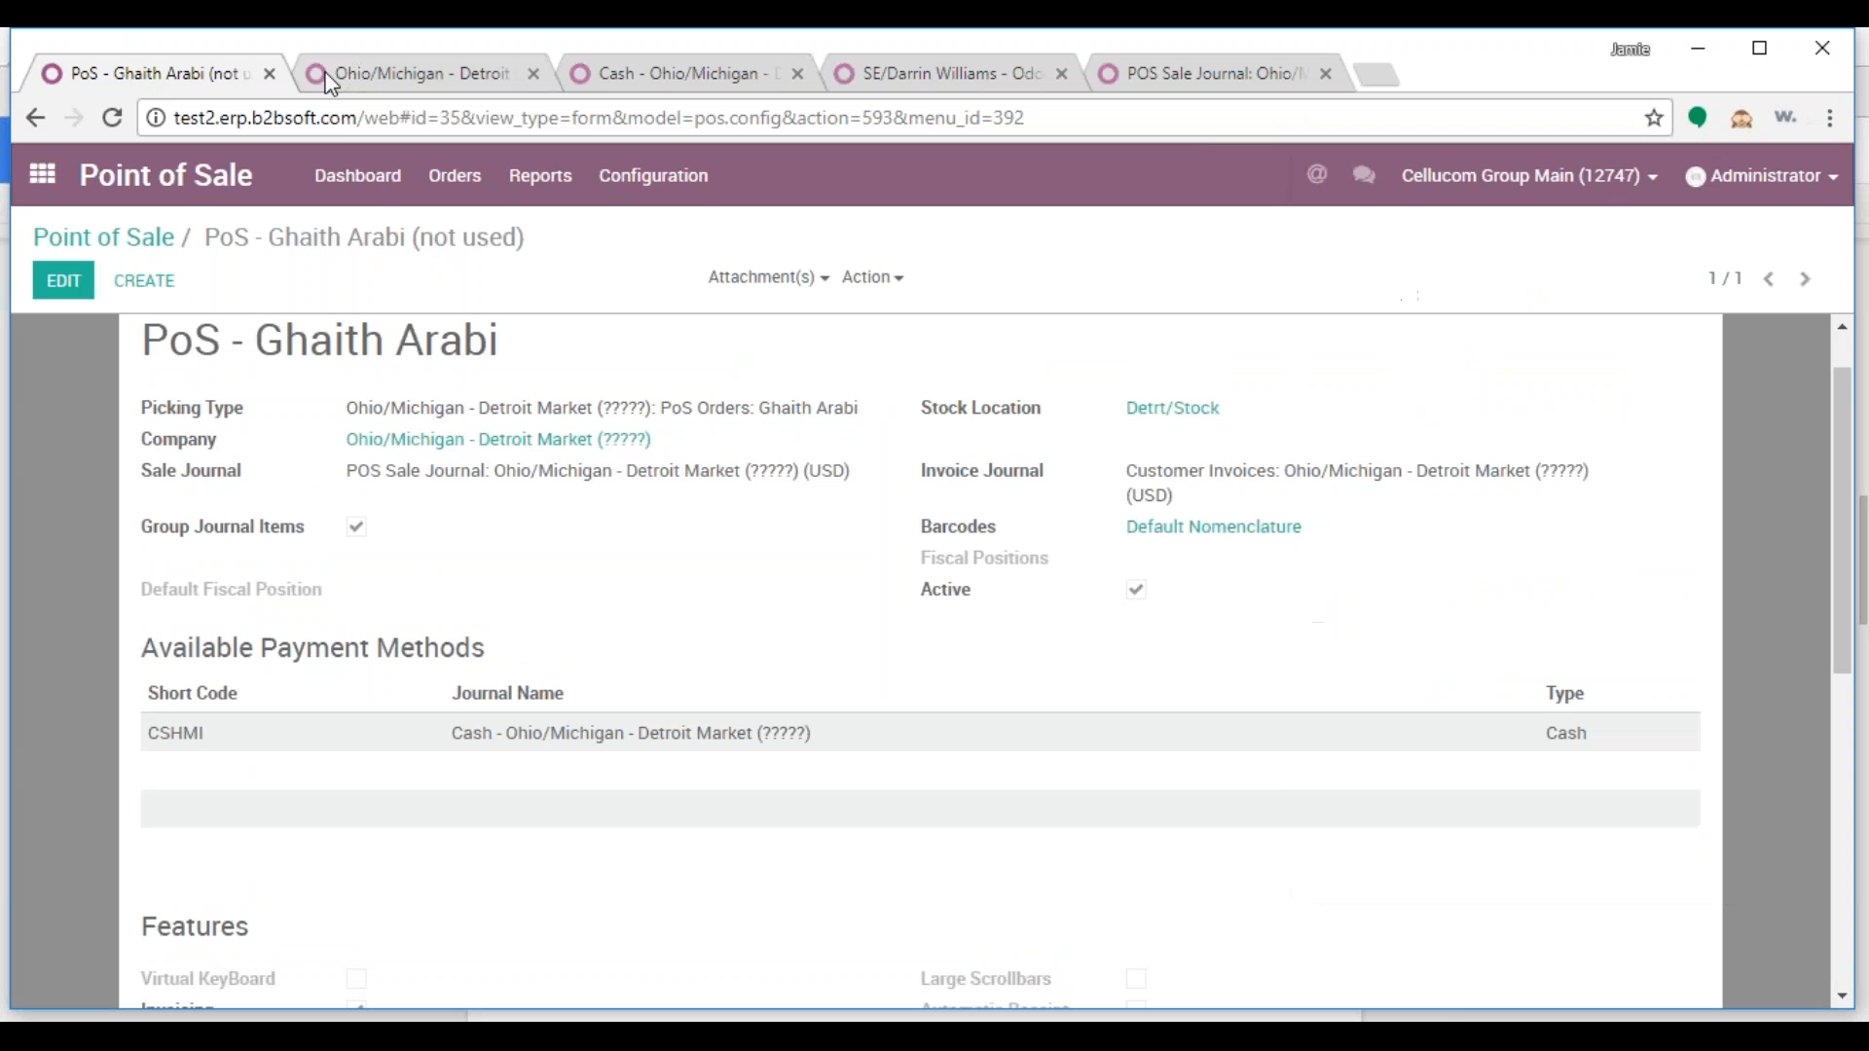
click(429, 83)
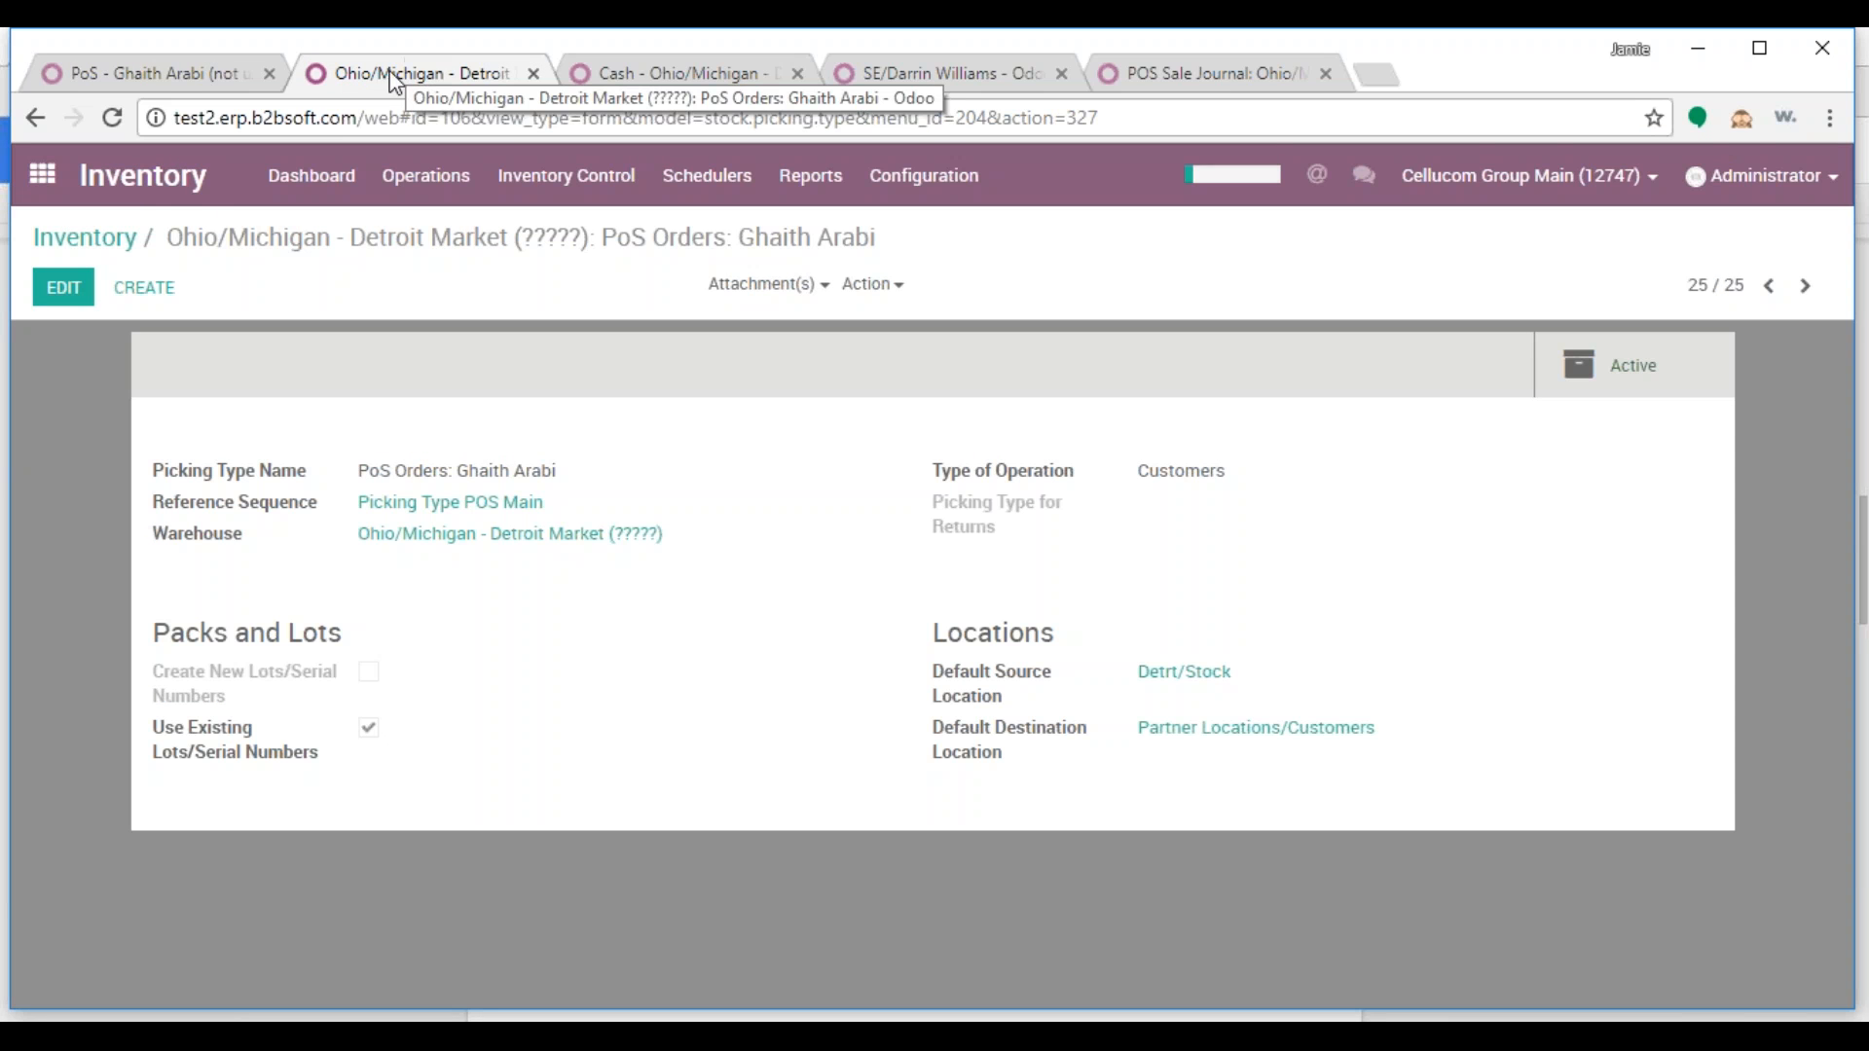
click(42, 174)
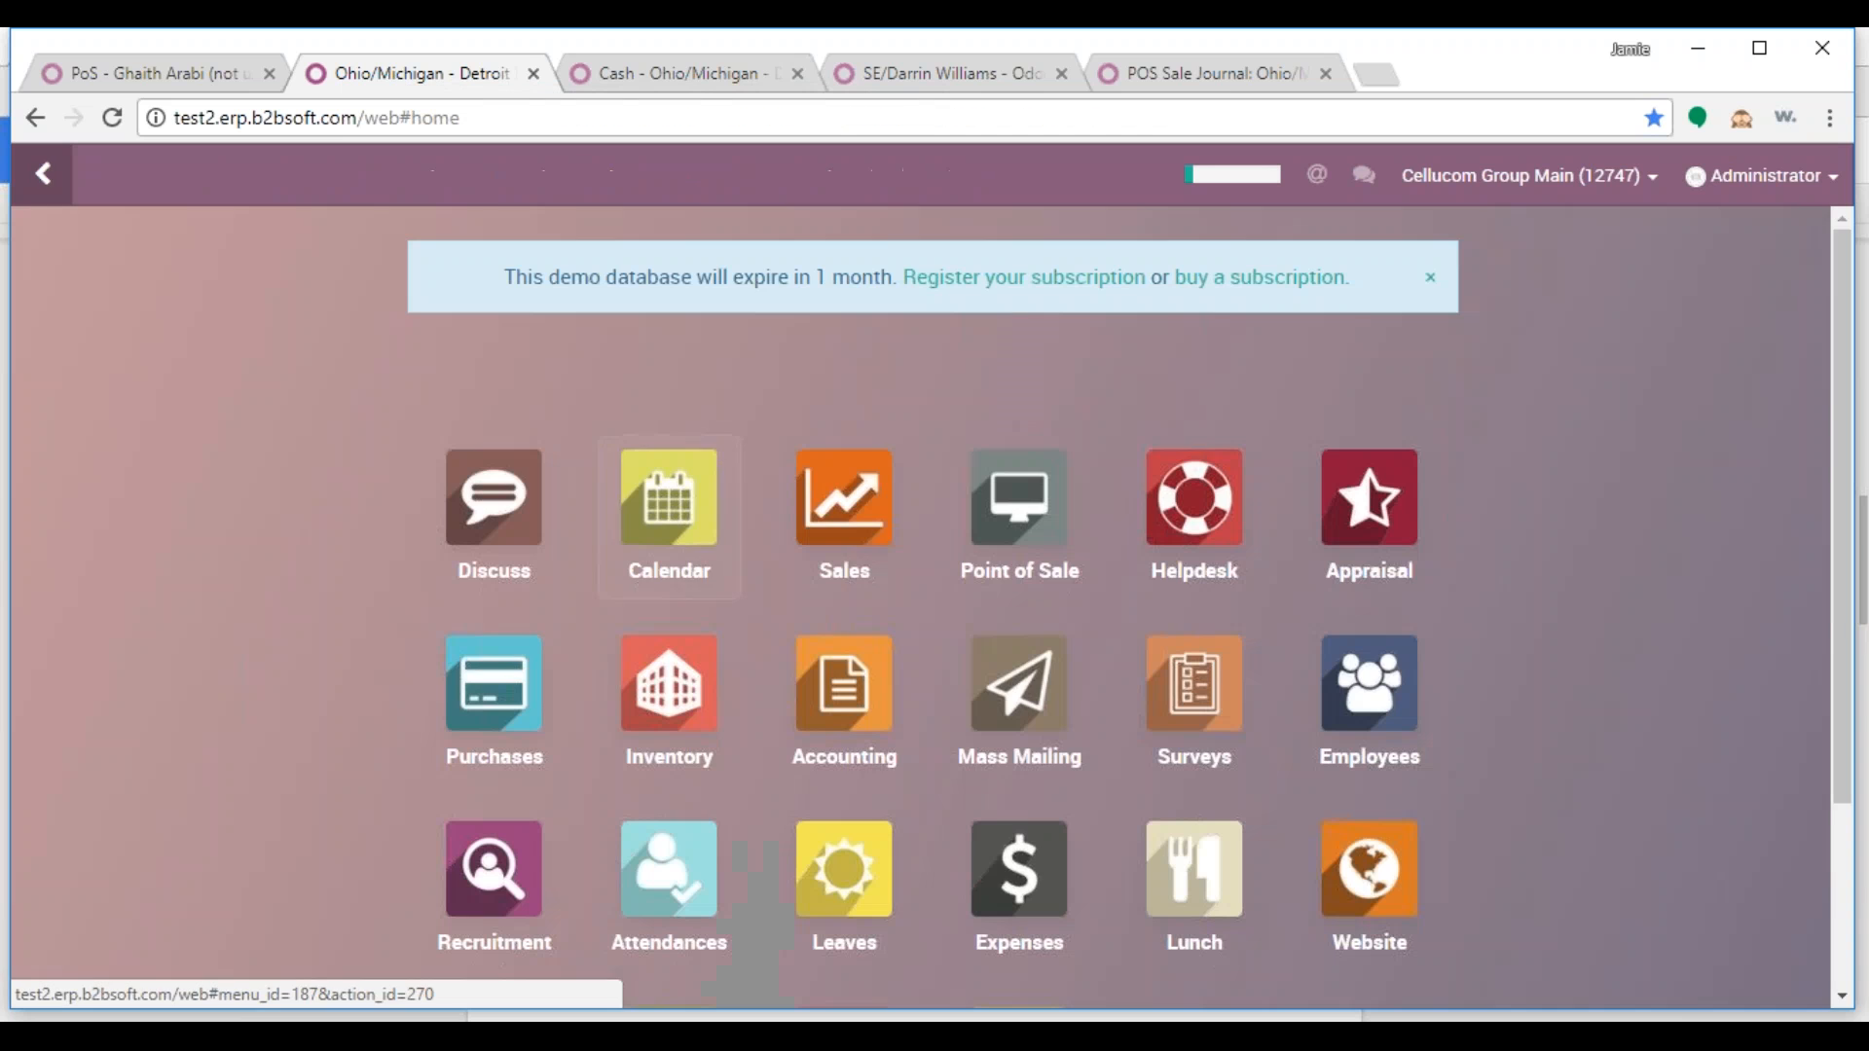
click(706, 693)
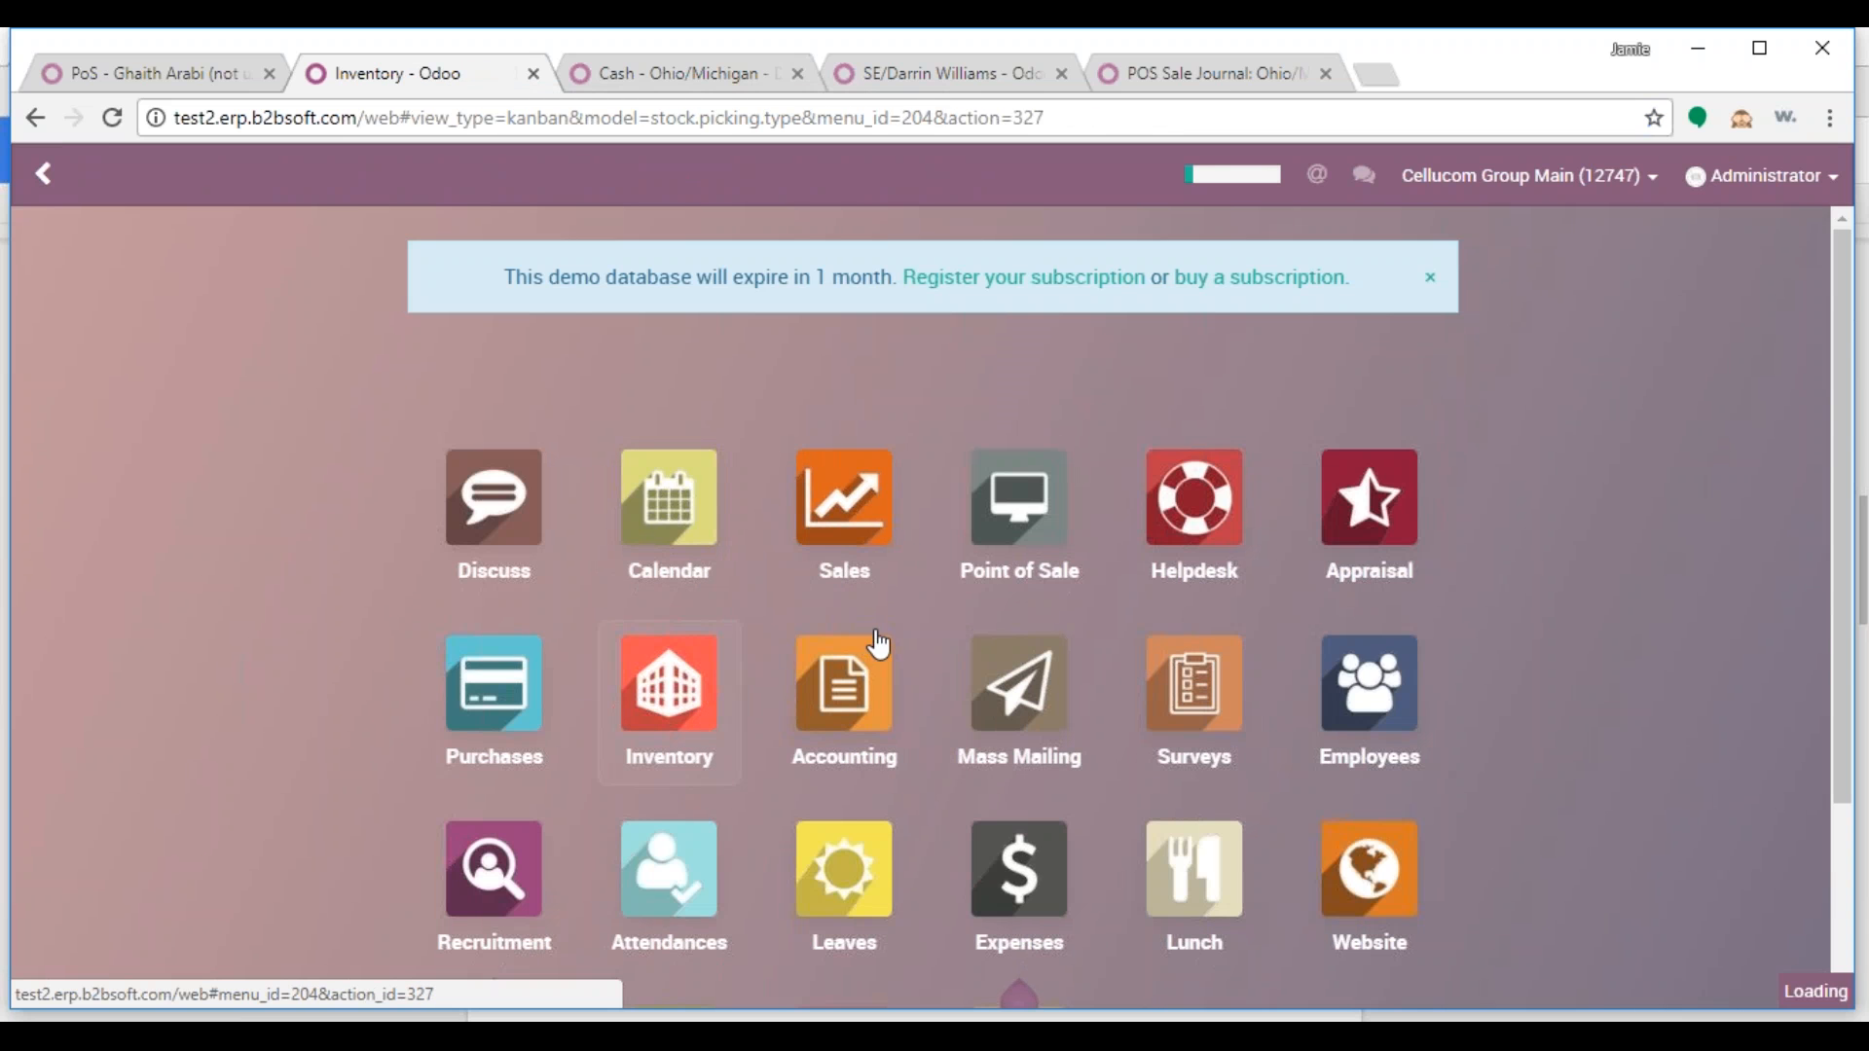
text(pos)
key(Return)
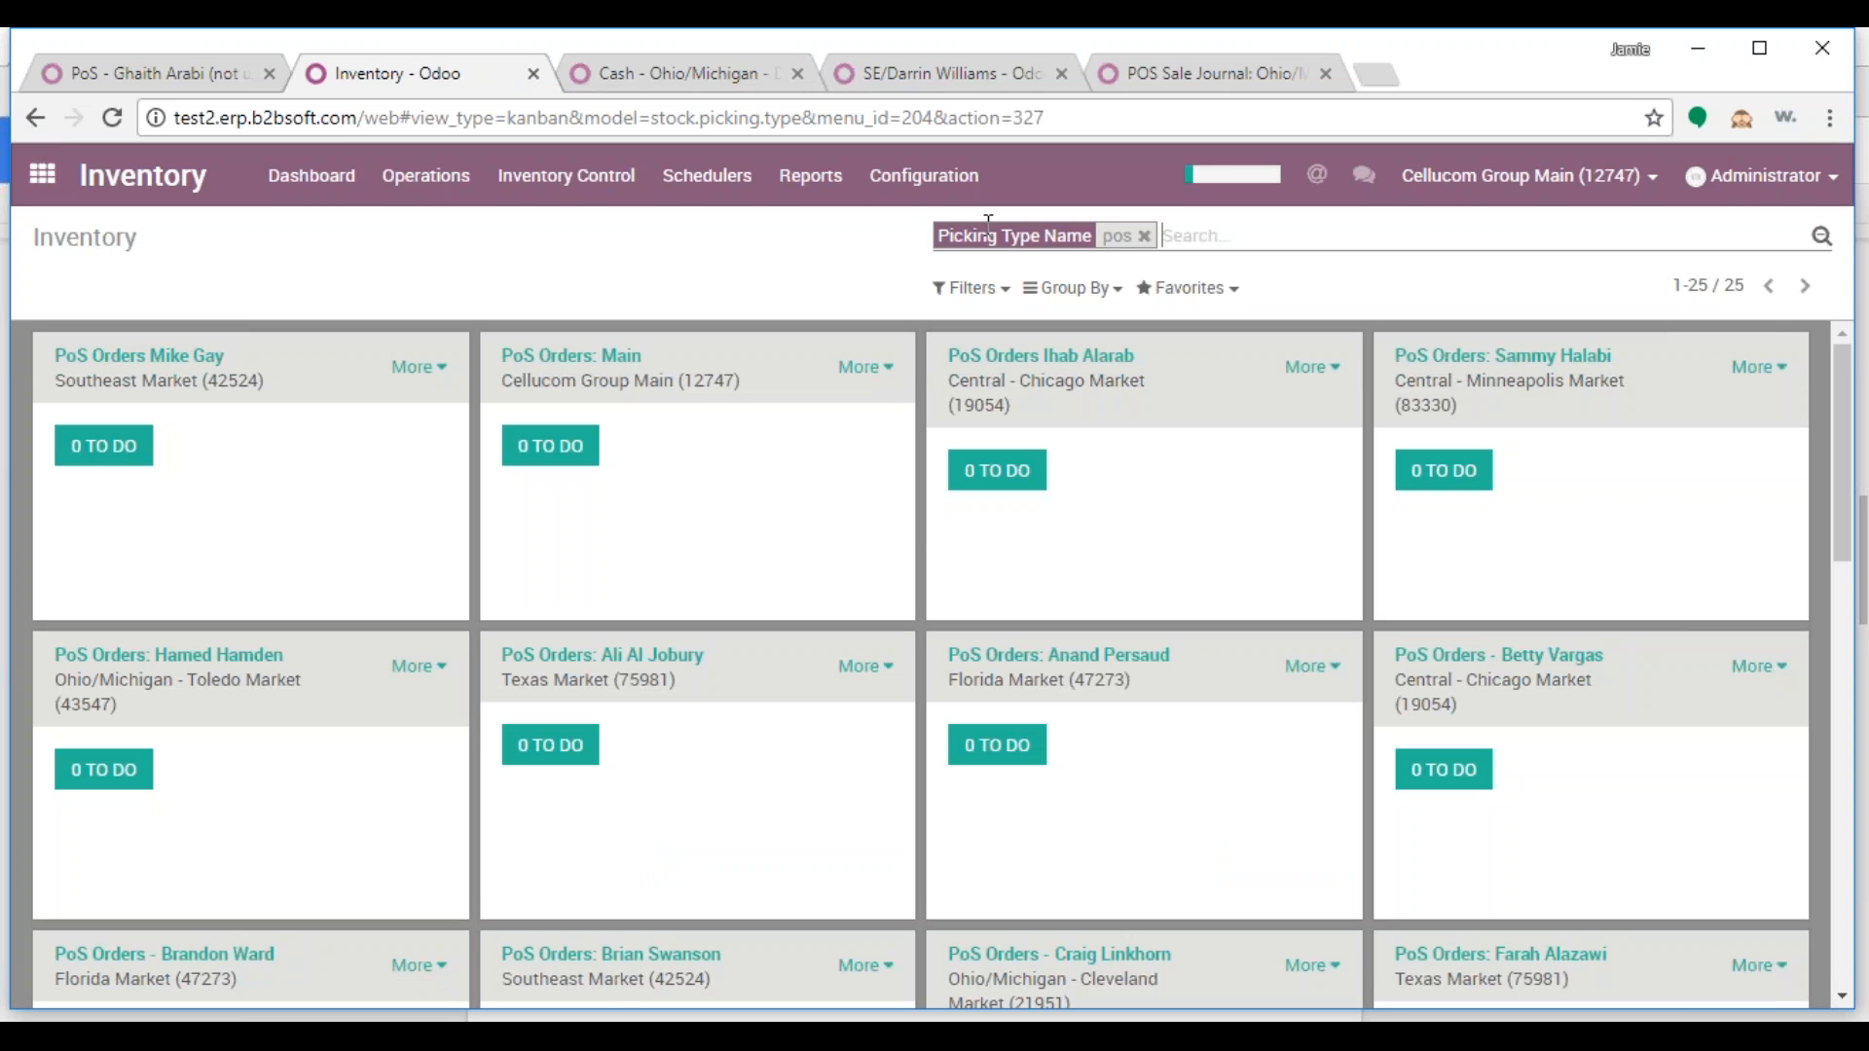
click(865, 367)
click(894, 573)
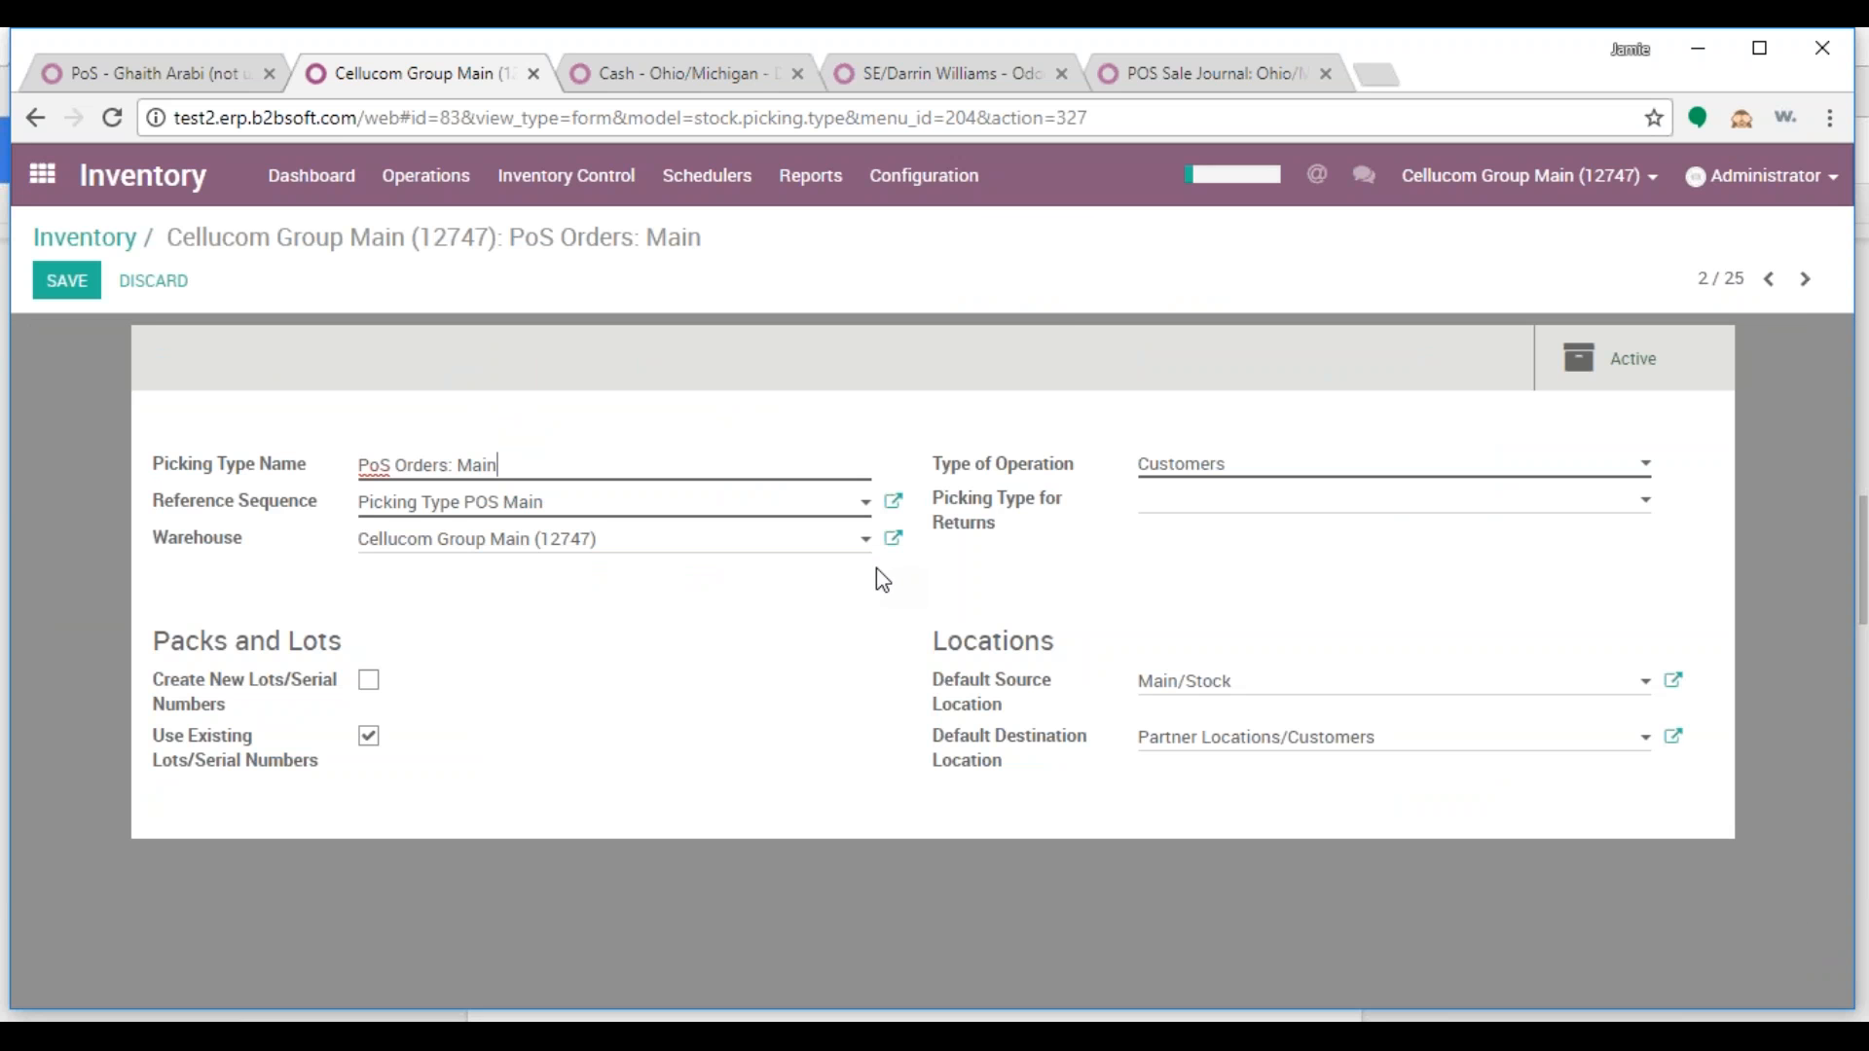
Duplicate PoS Orders: Main, rename the copy to PoS Orders plus the salesperson's name, and save it
click(141, 282)
click(875, 279)
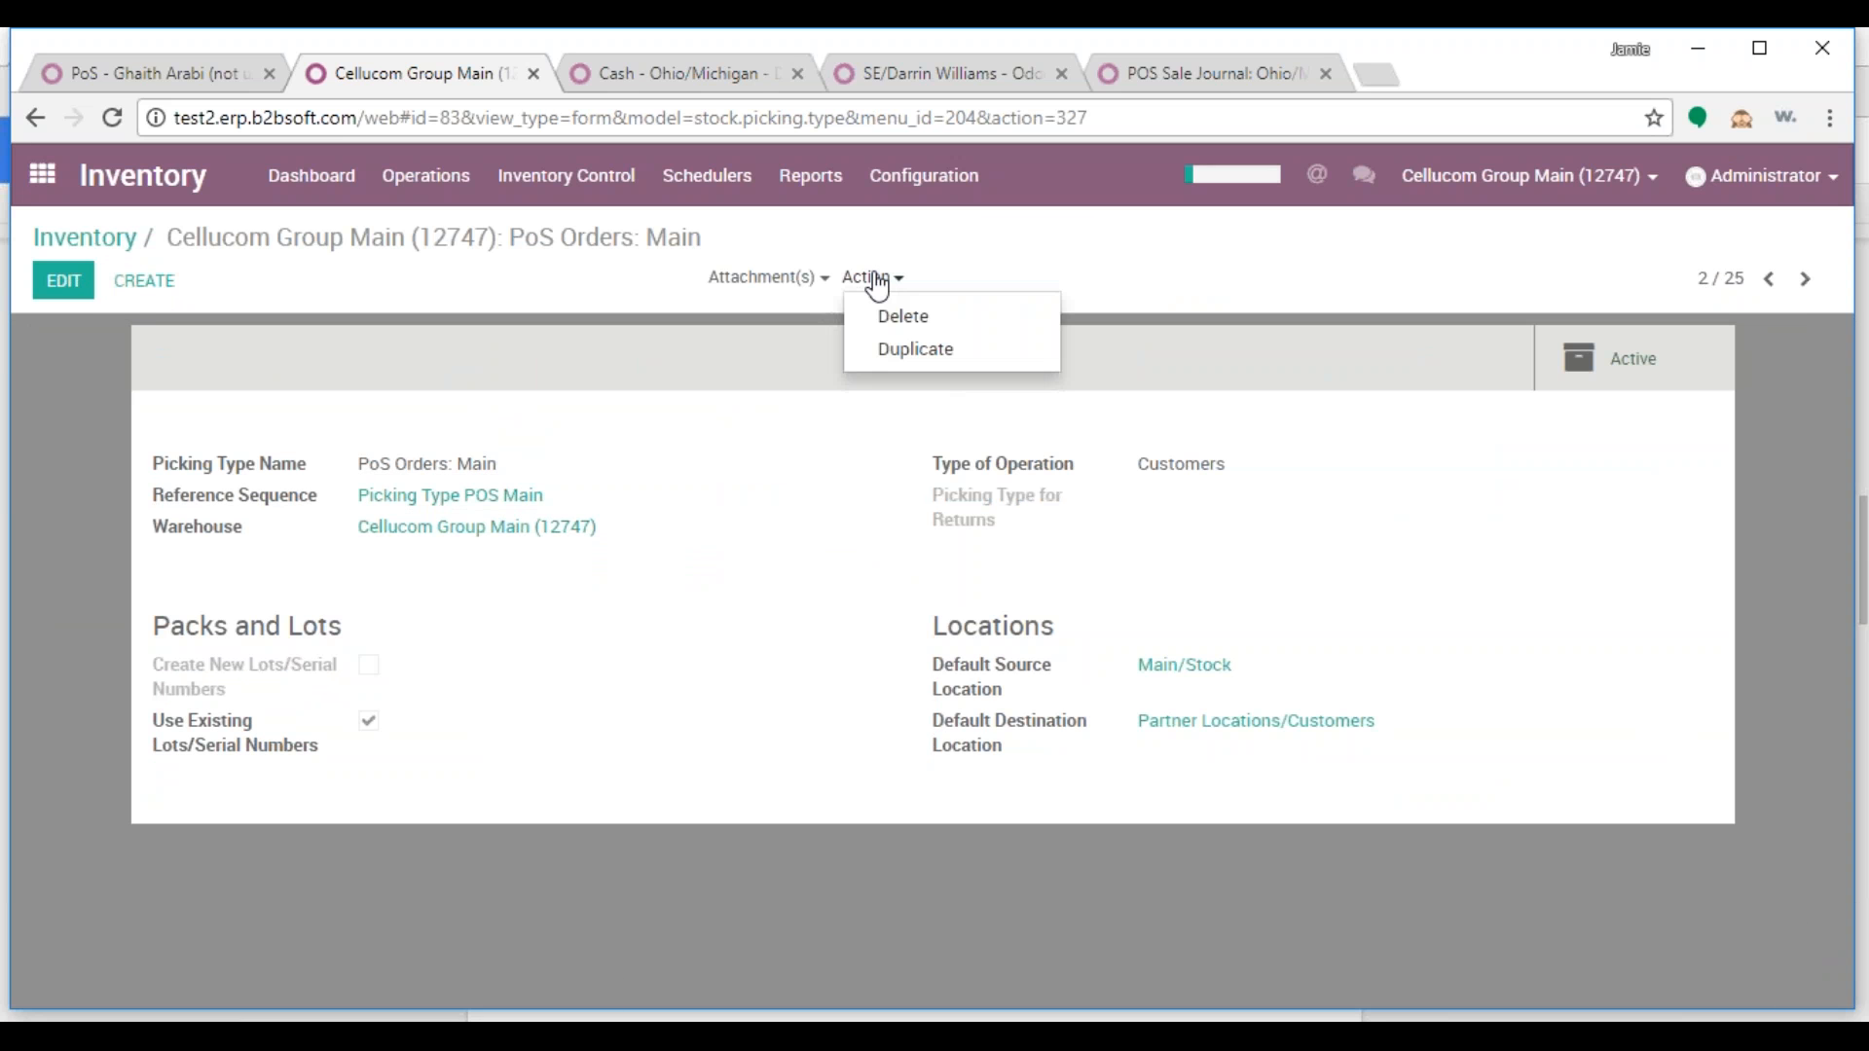
click(891, 349)
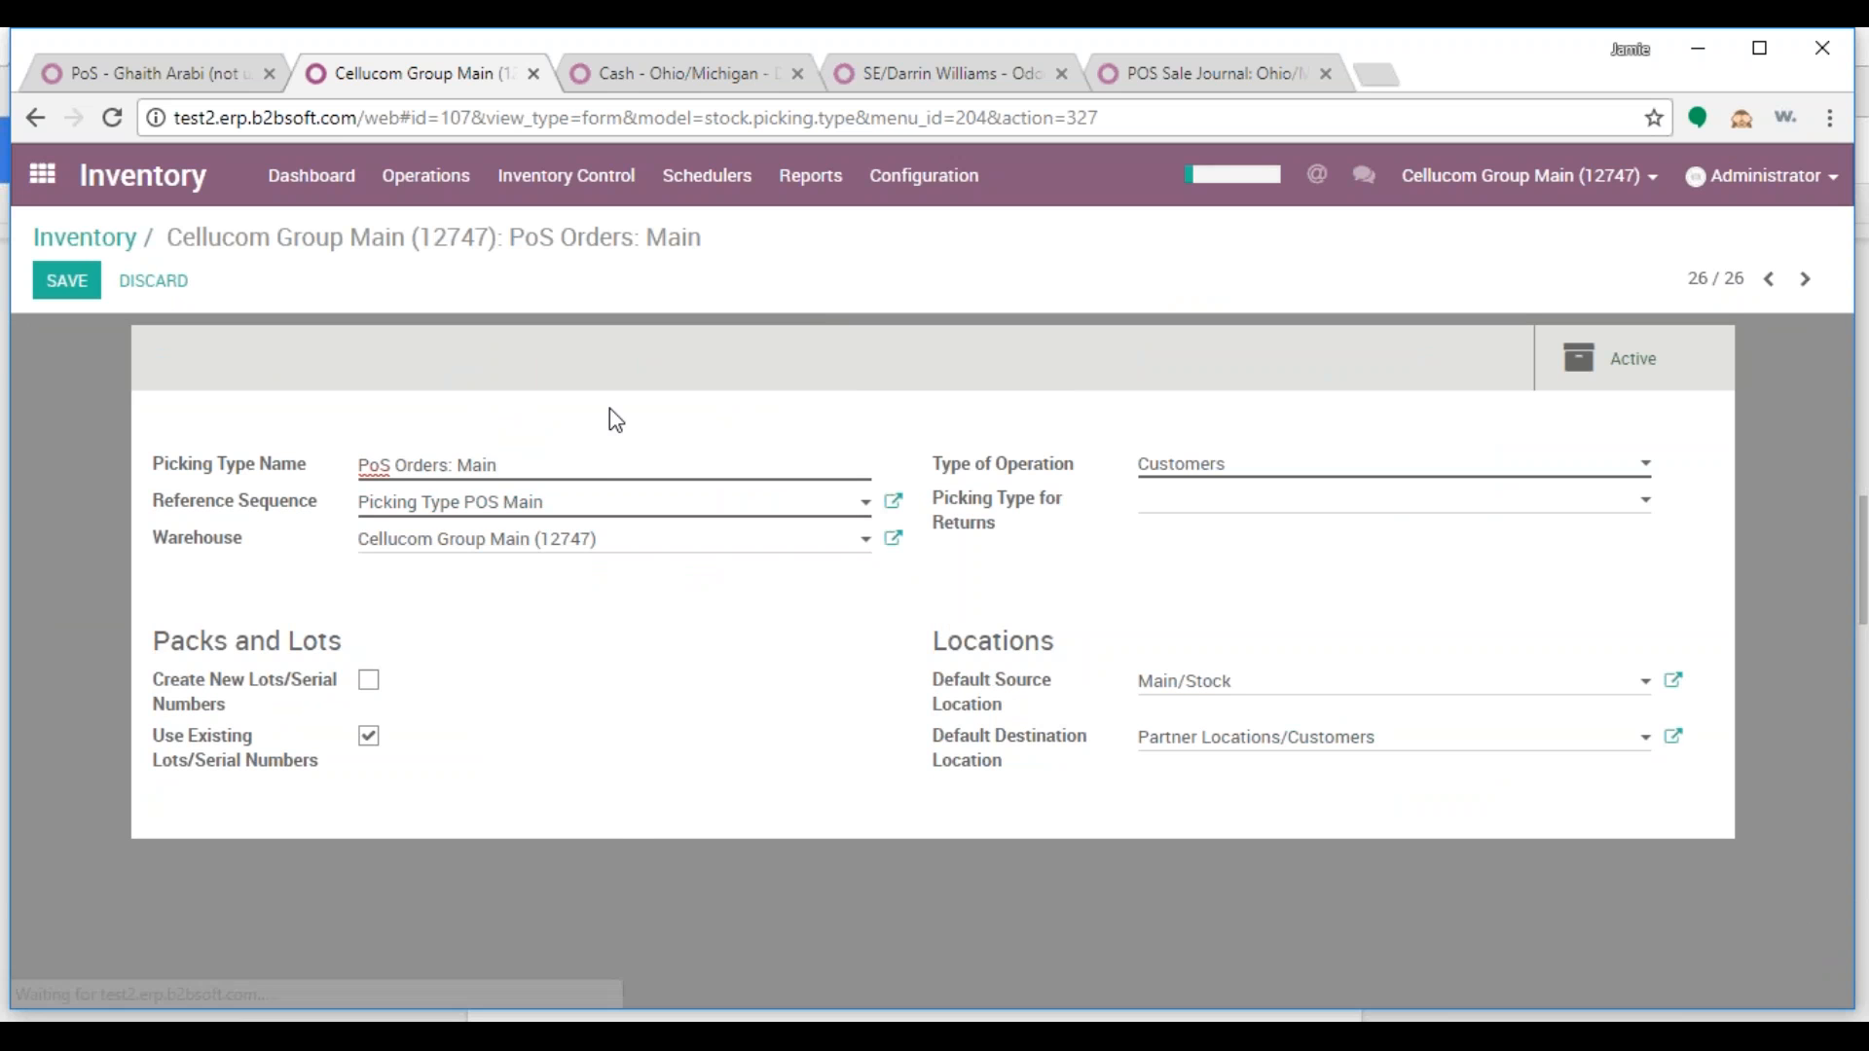
drag(468, 467, 588, 467)
key(BackSpace)
text(Mirwais)
click(66, 280)
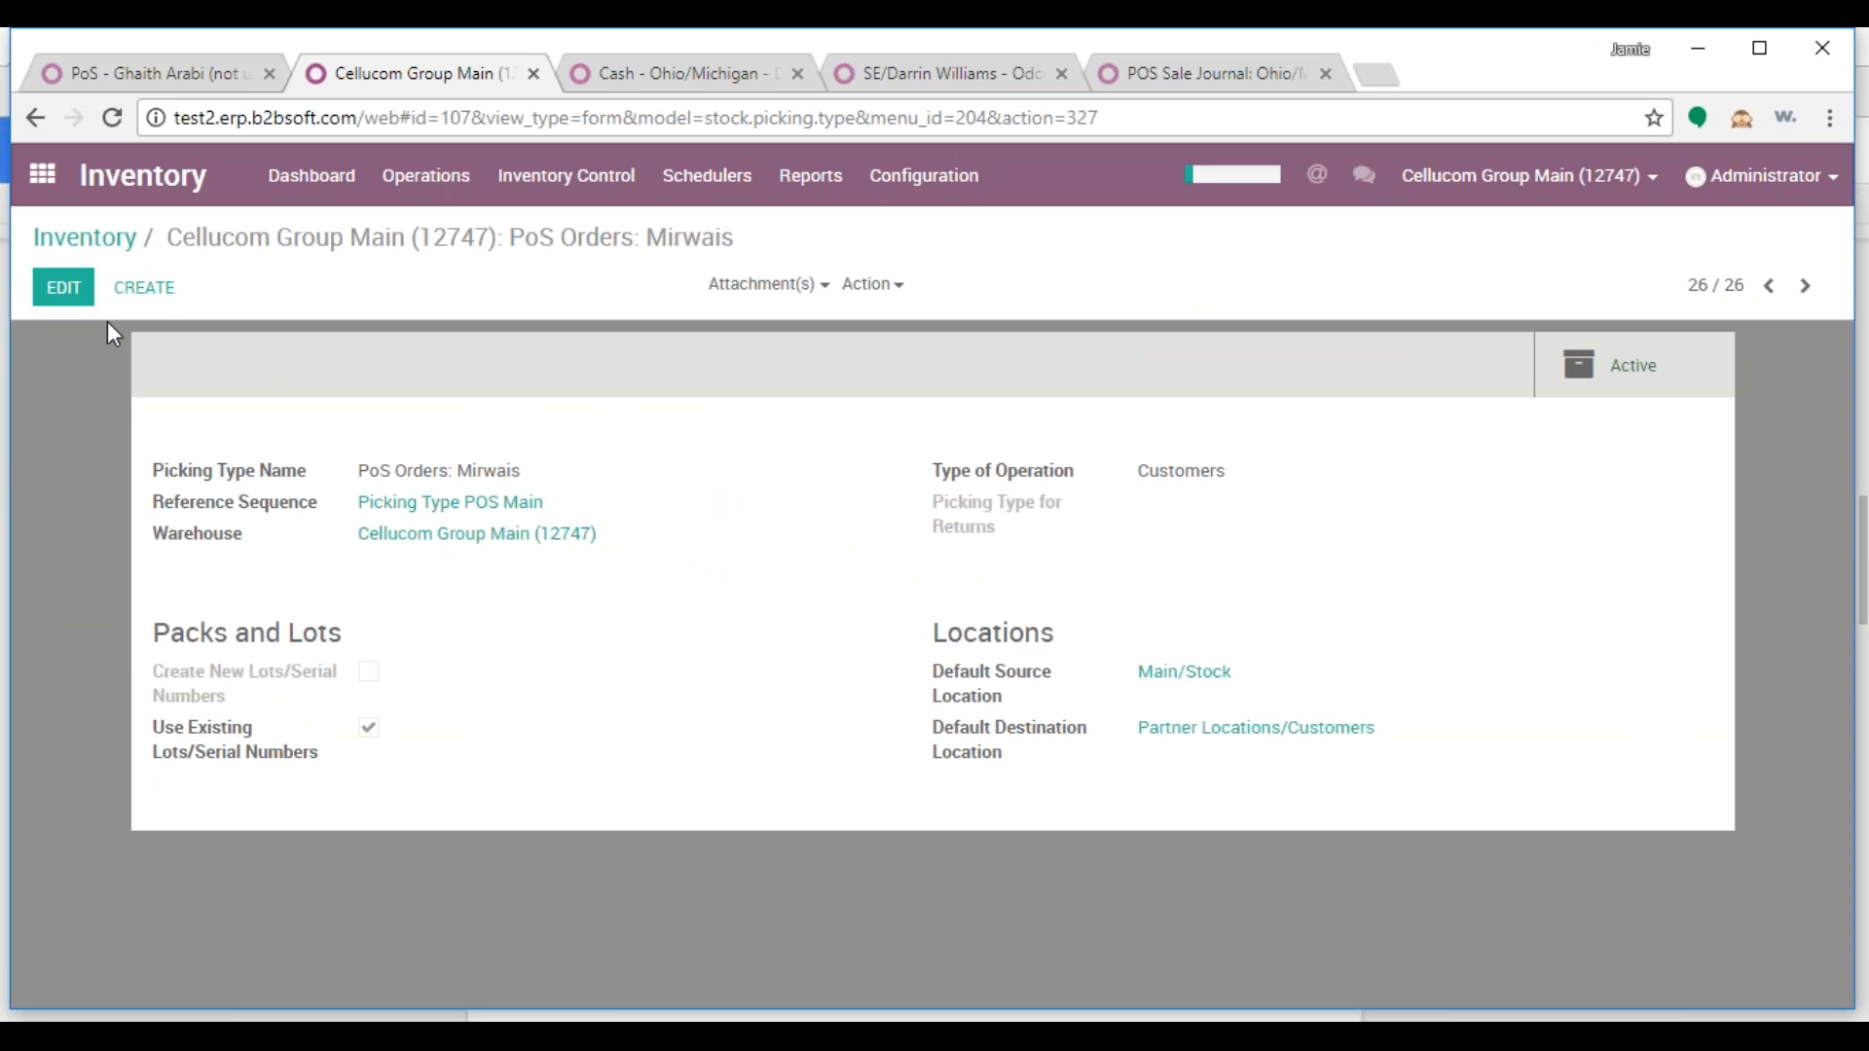
Set default source location StLus/Stock and warehouse Central - St. Louis Market (18253), then save
click(82, 298)
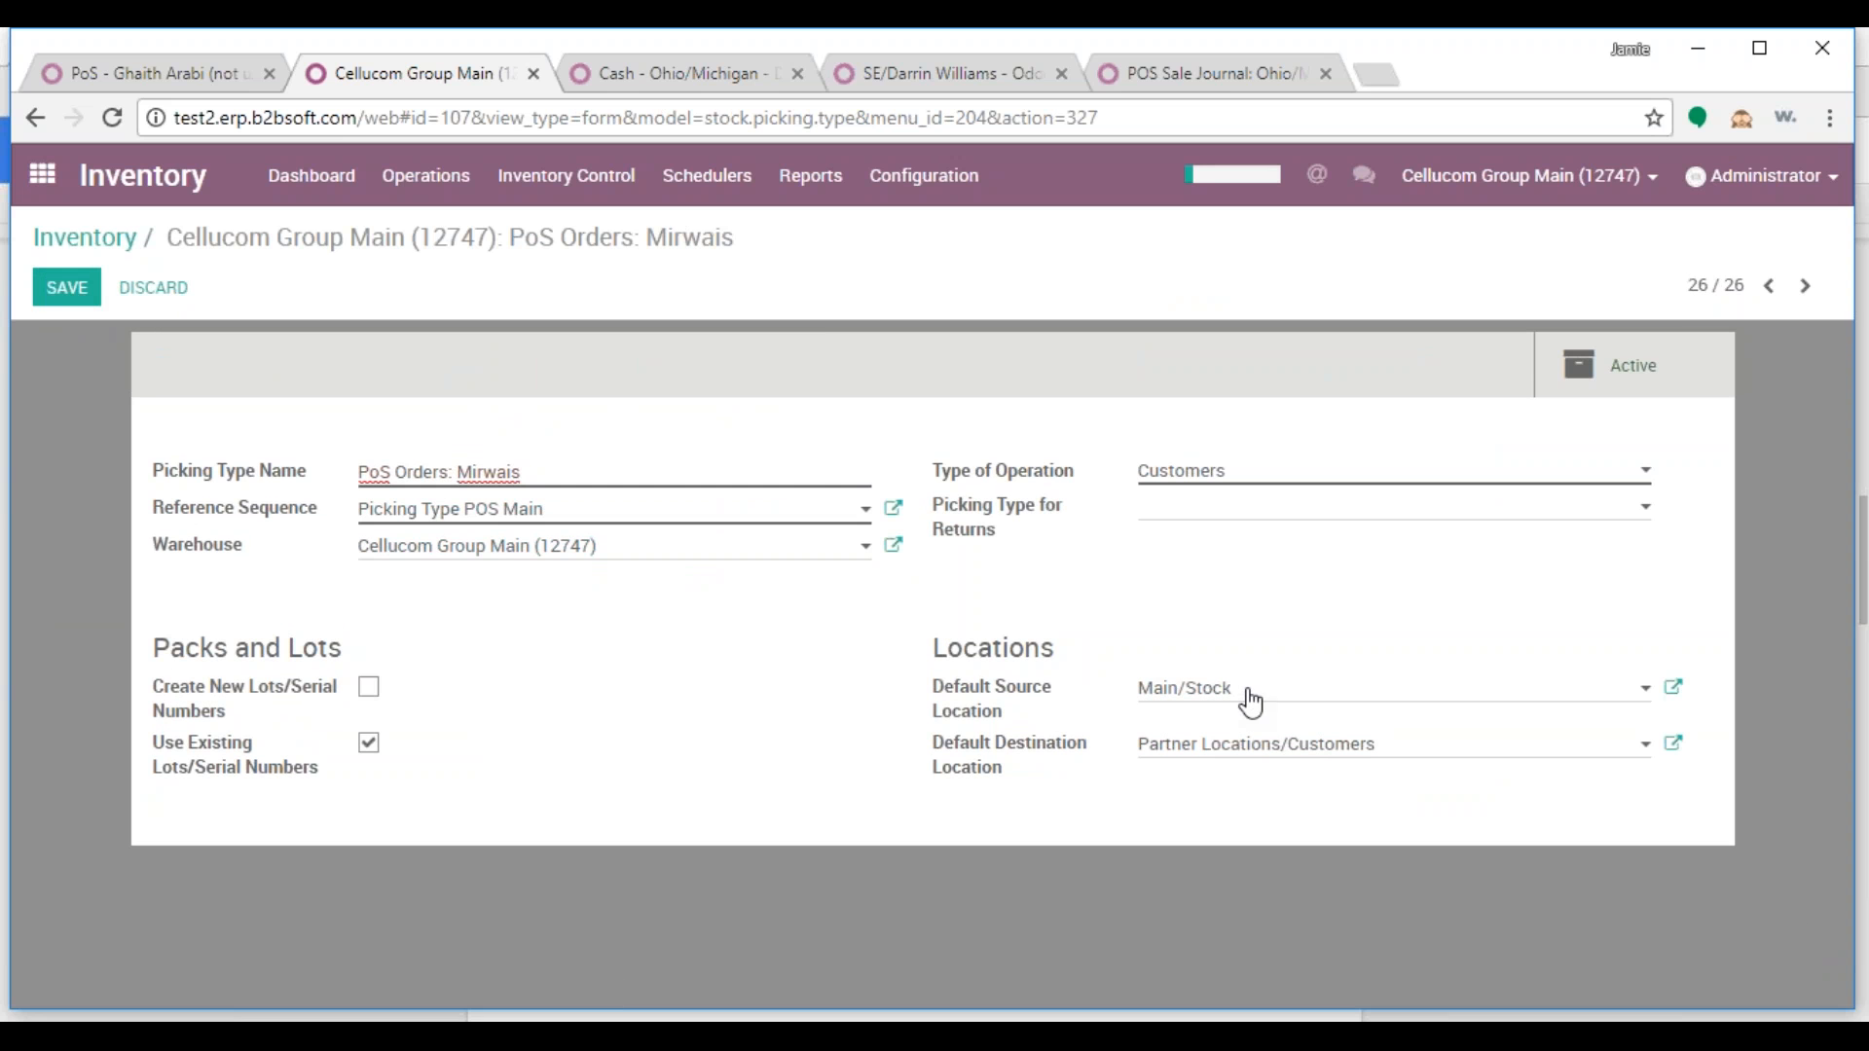
drag(1252, 699, 1088, 695)
mouse_move(1088, 694)
text(st)
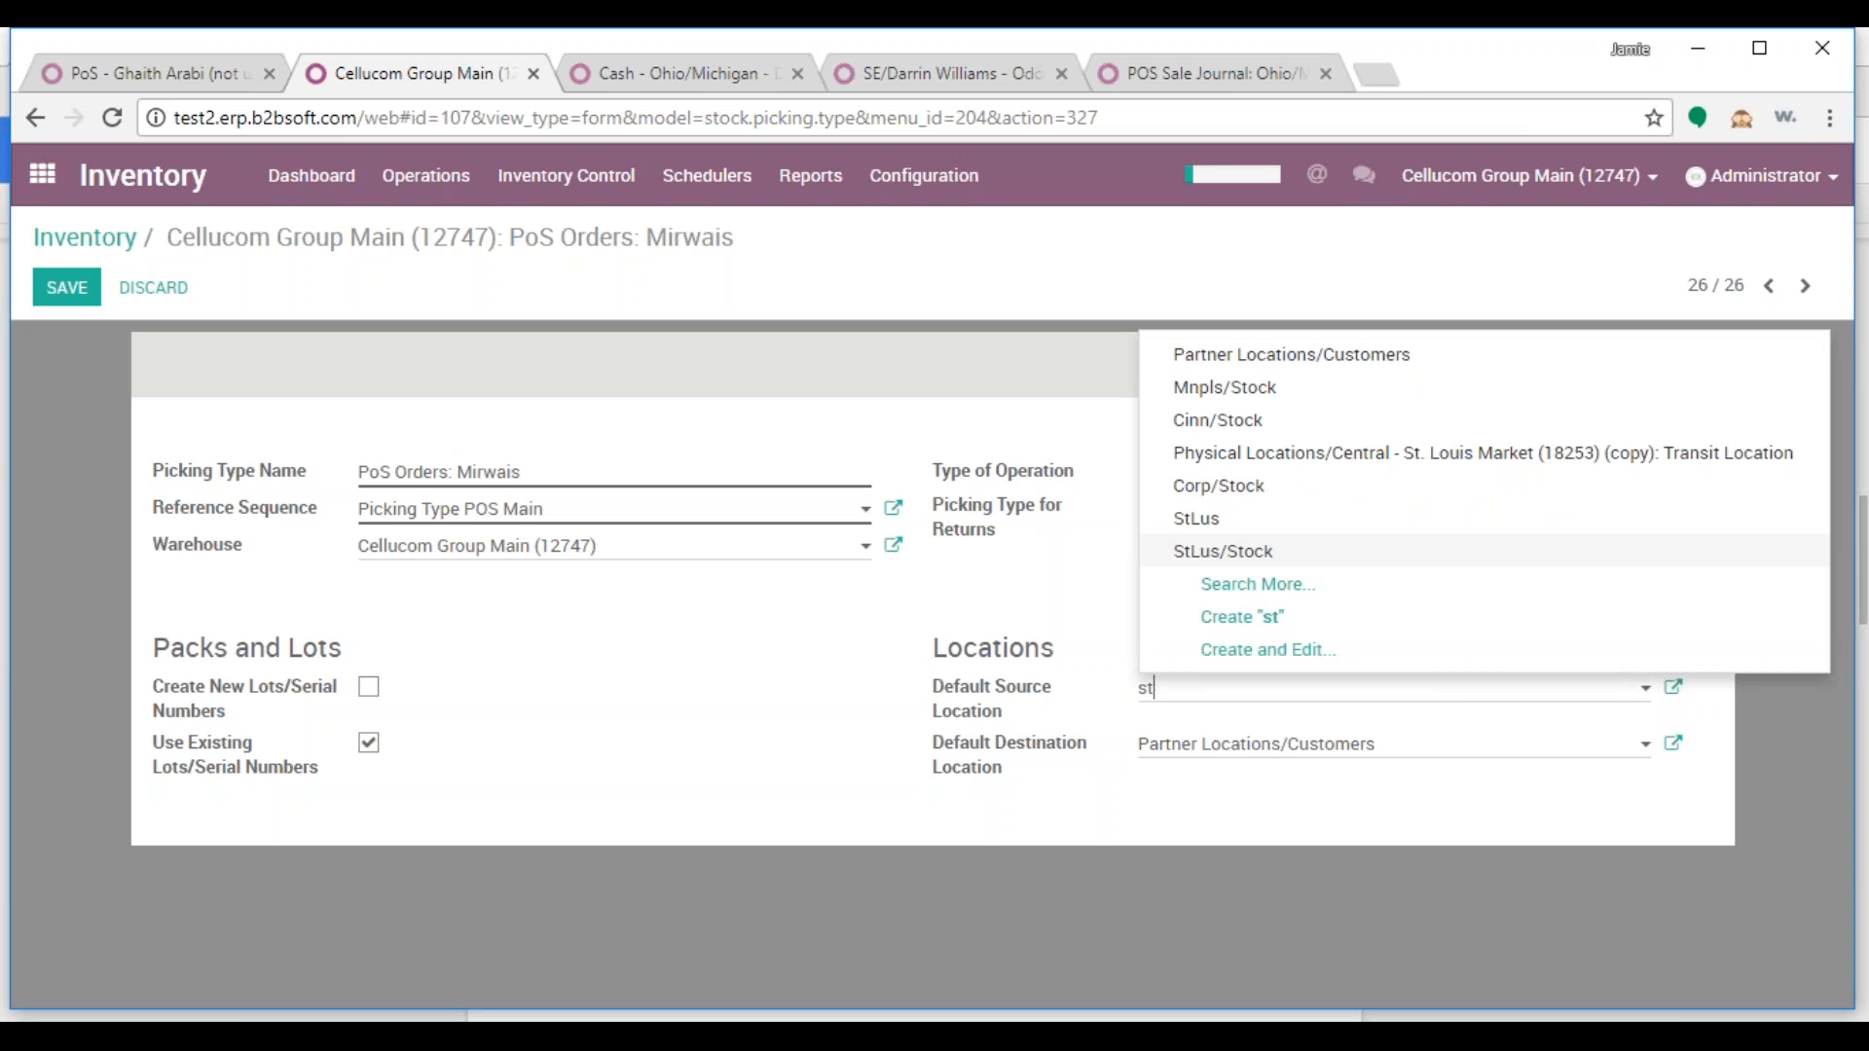
click(1265, 555)
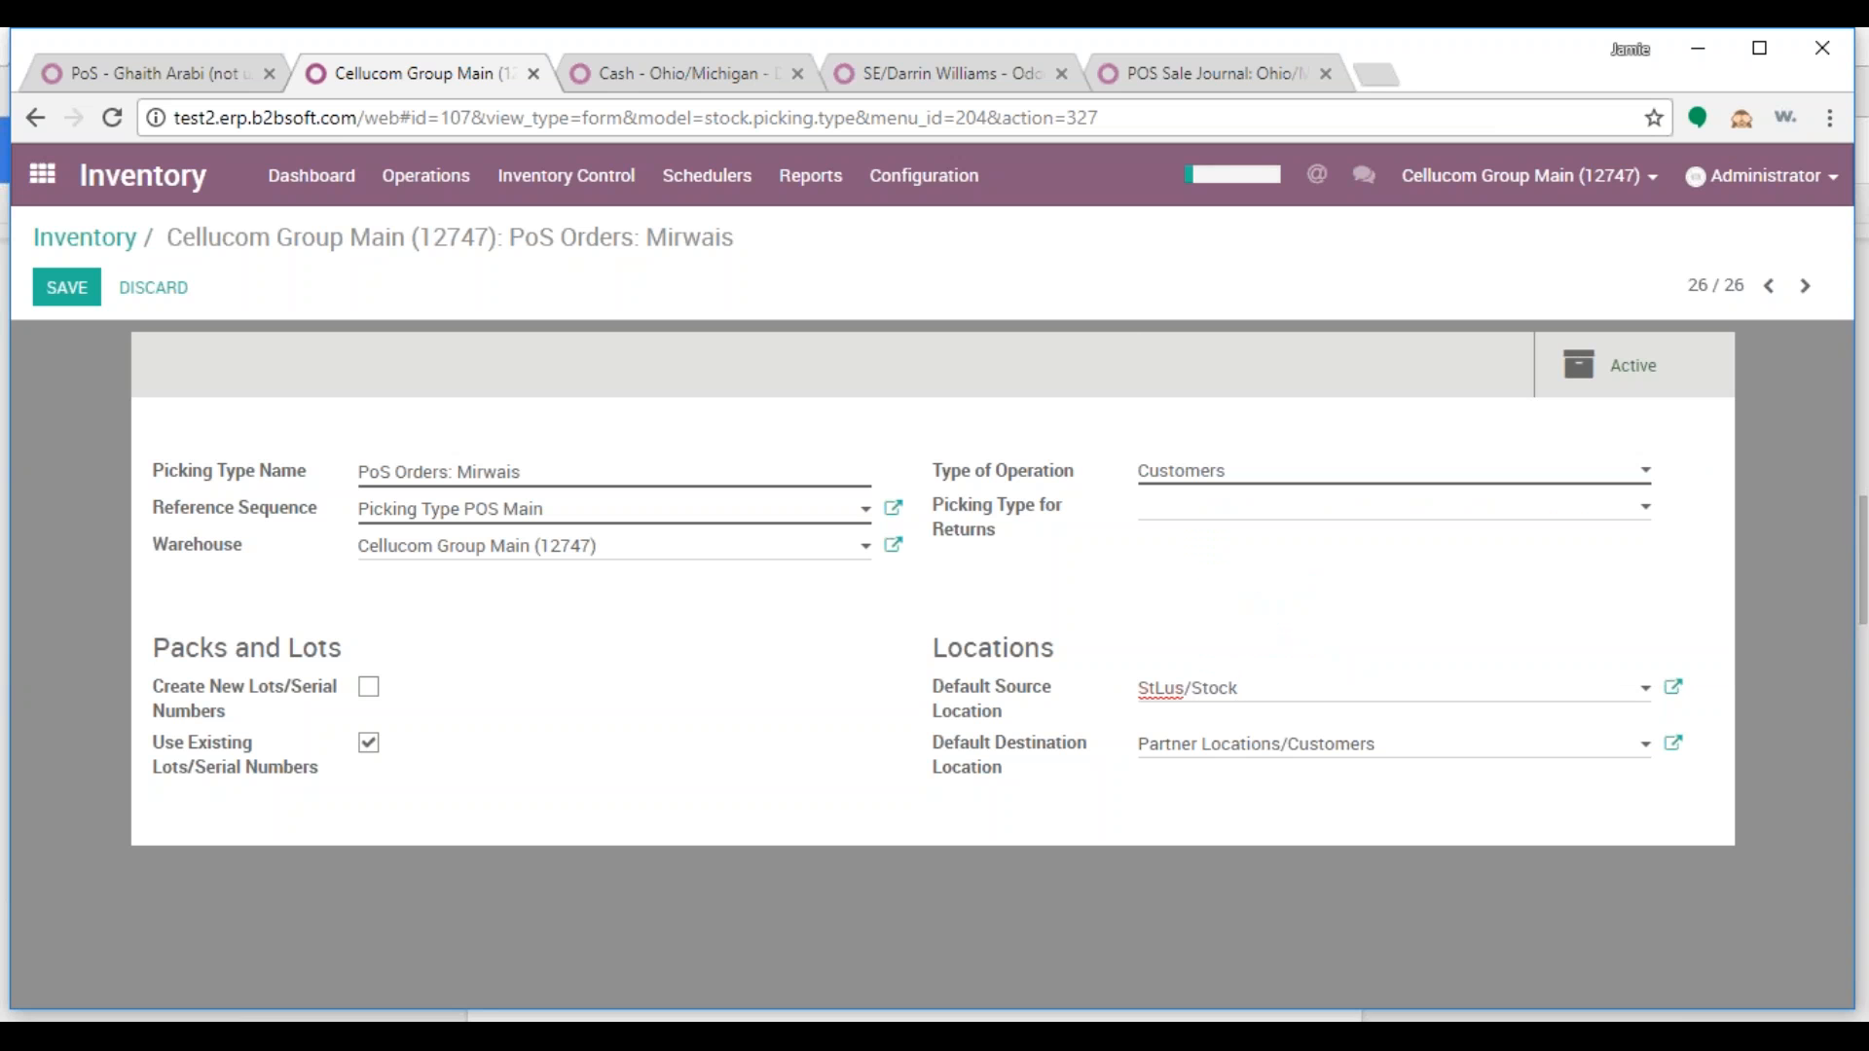
click(255, 552)
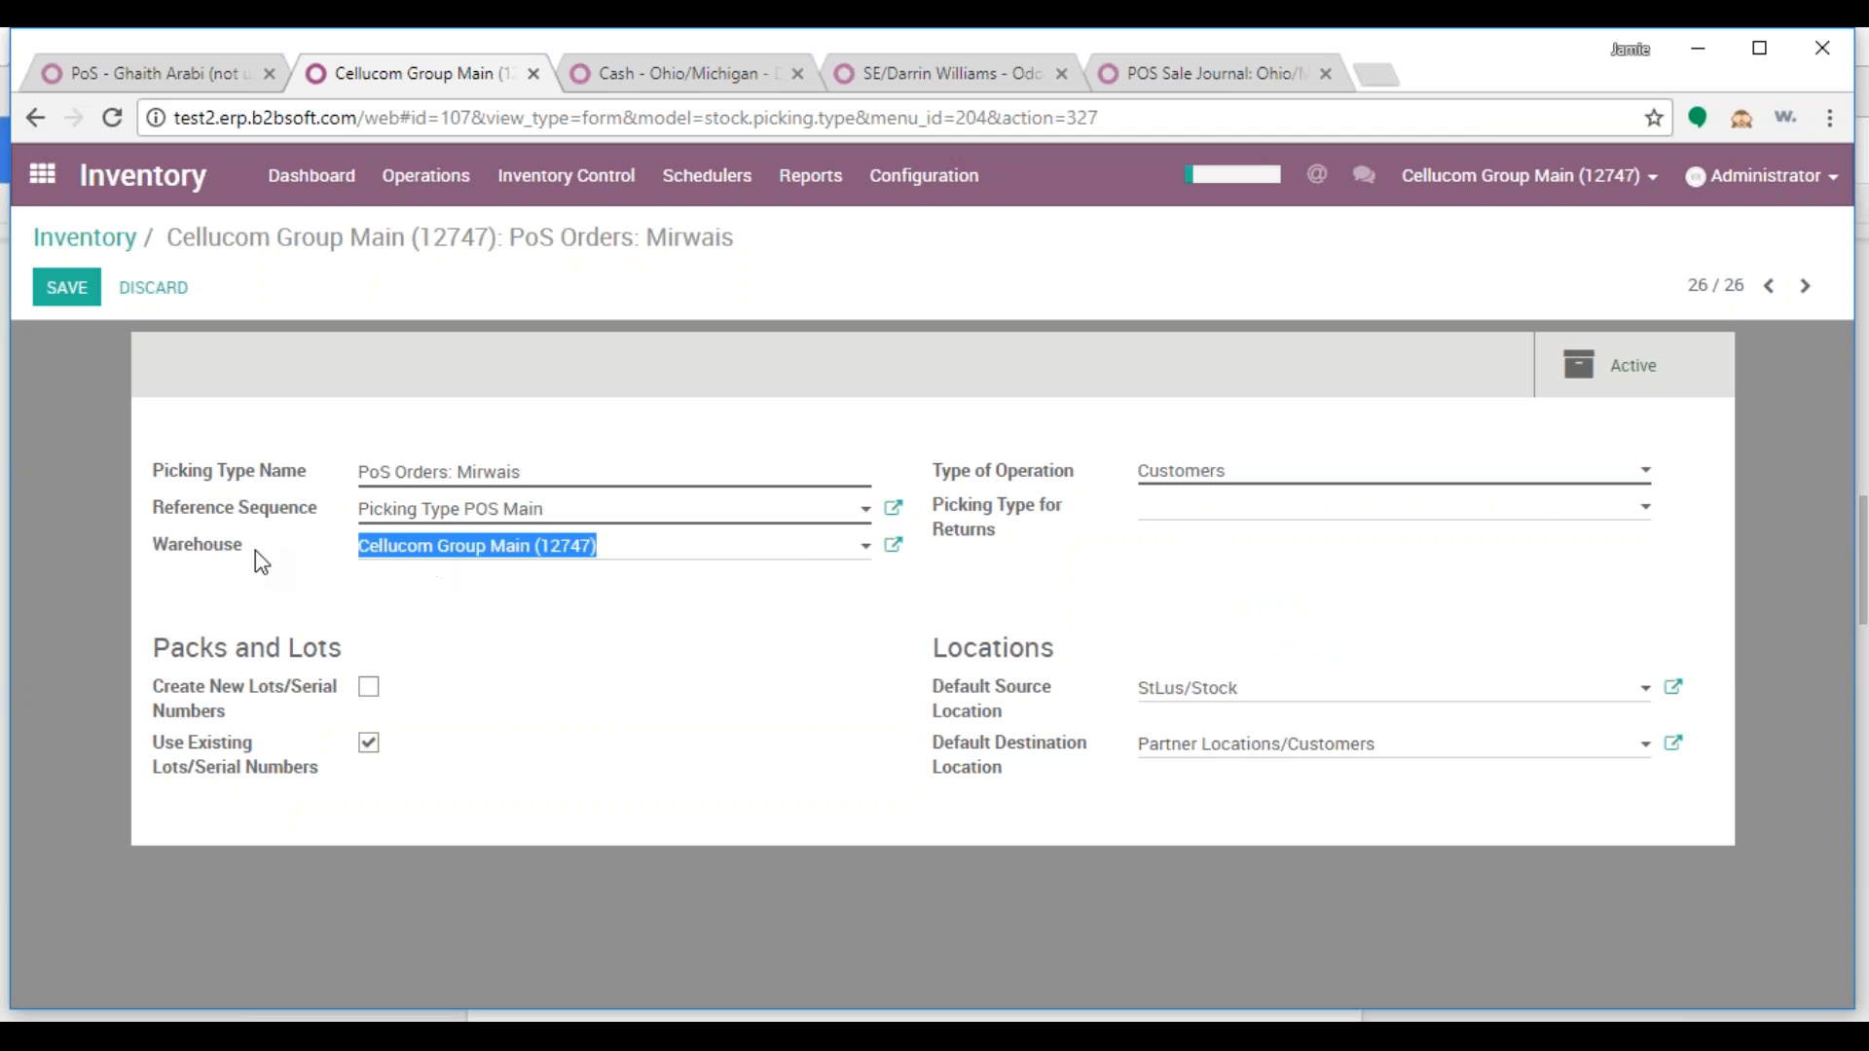
text(st)
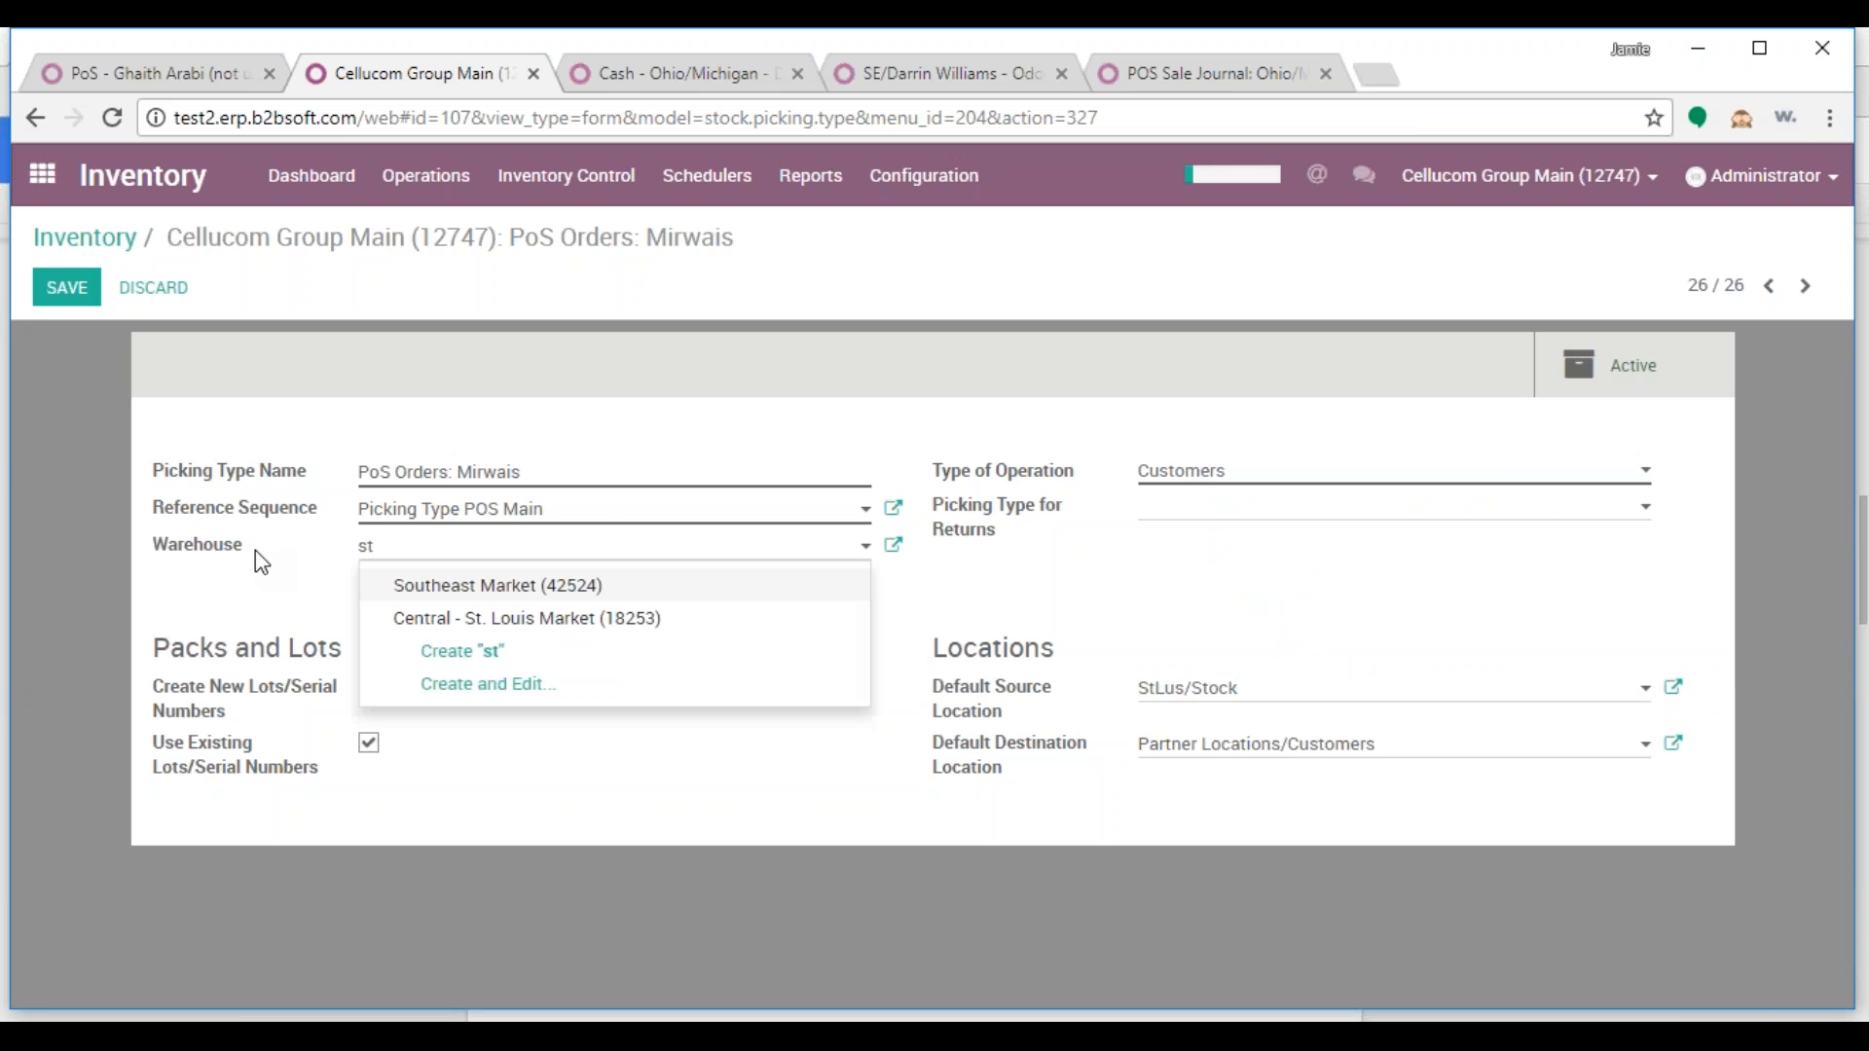
click(517, 628)
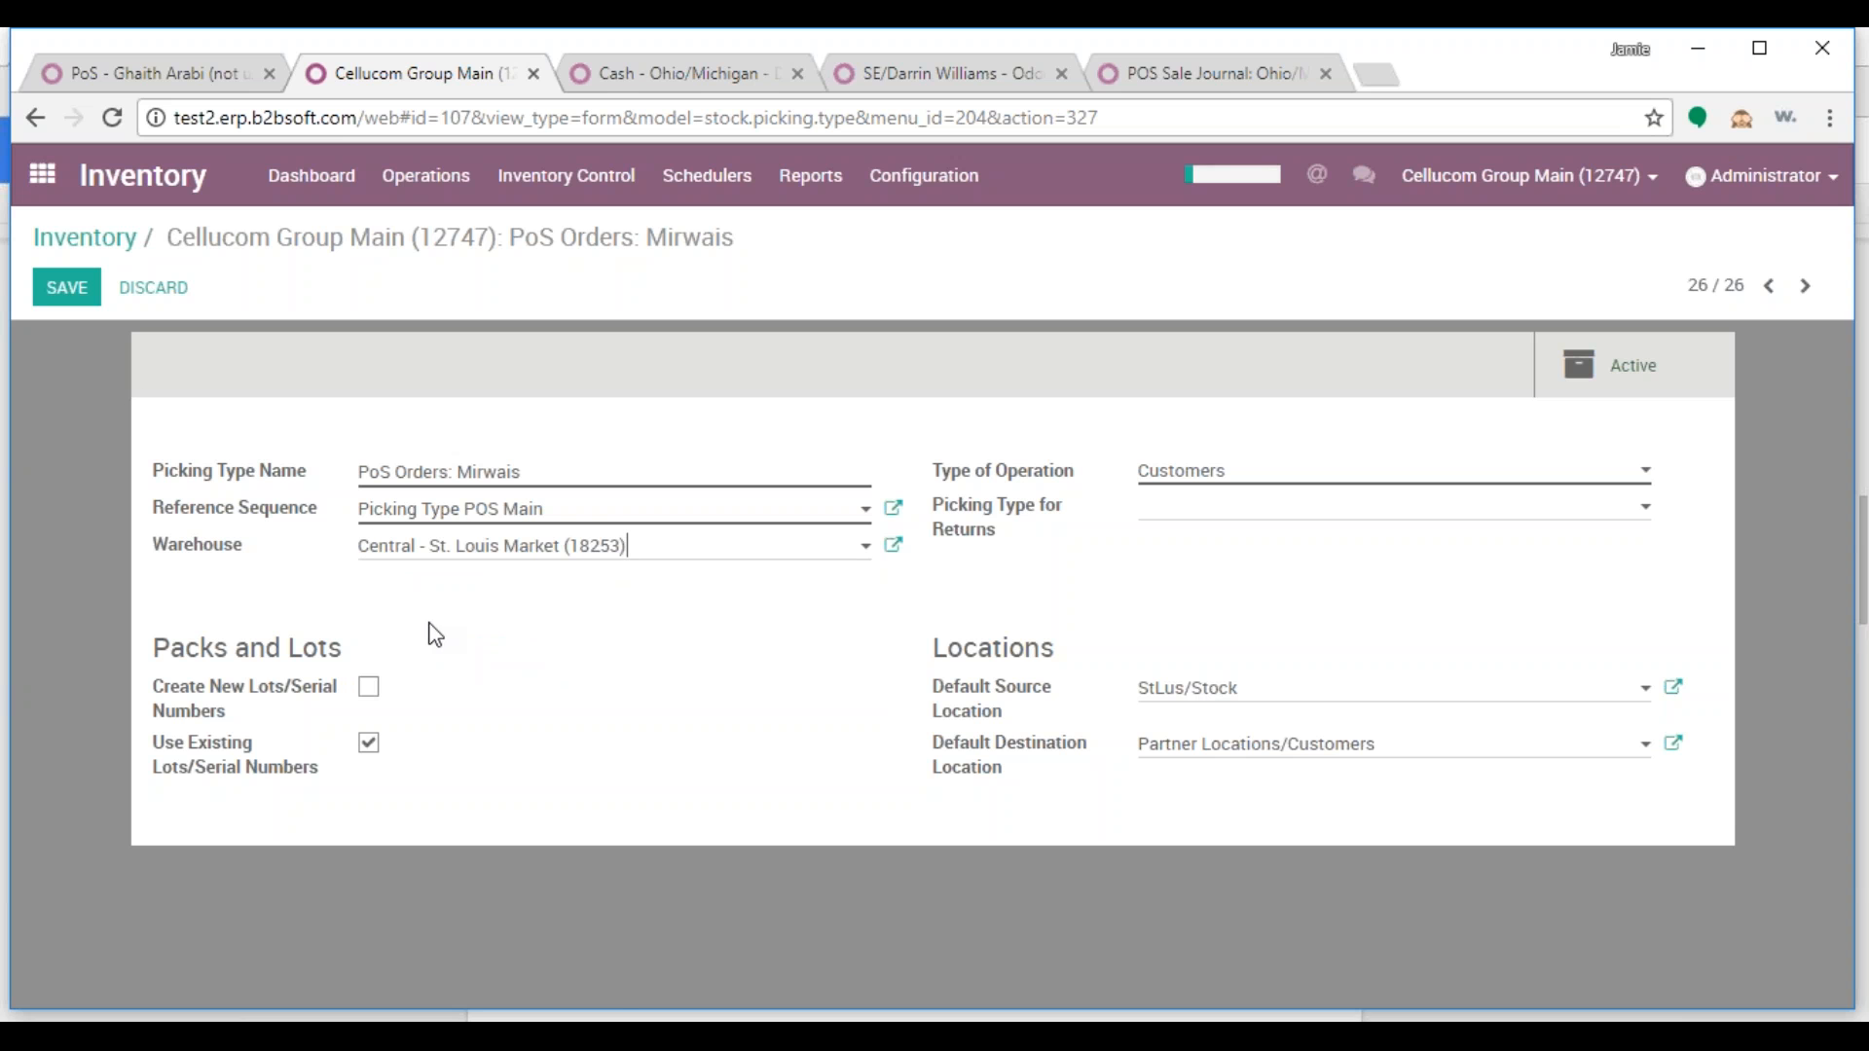
click(64, 288)
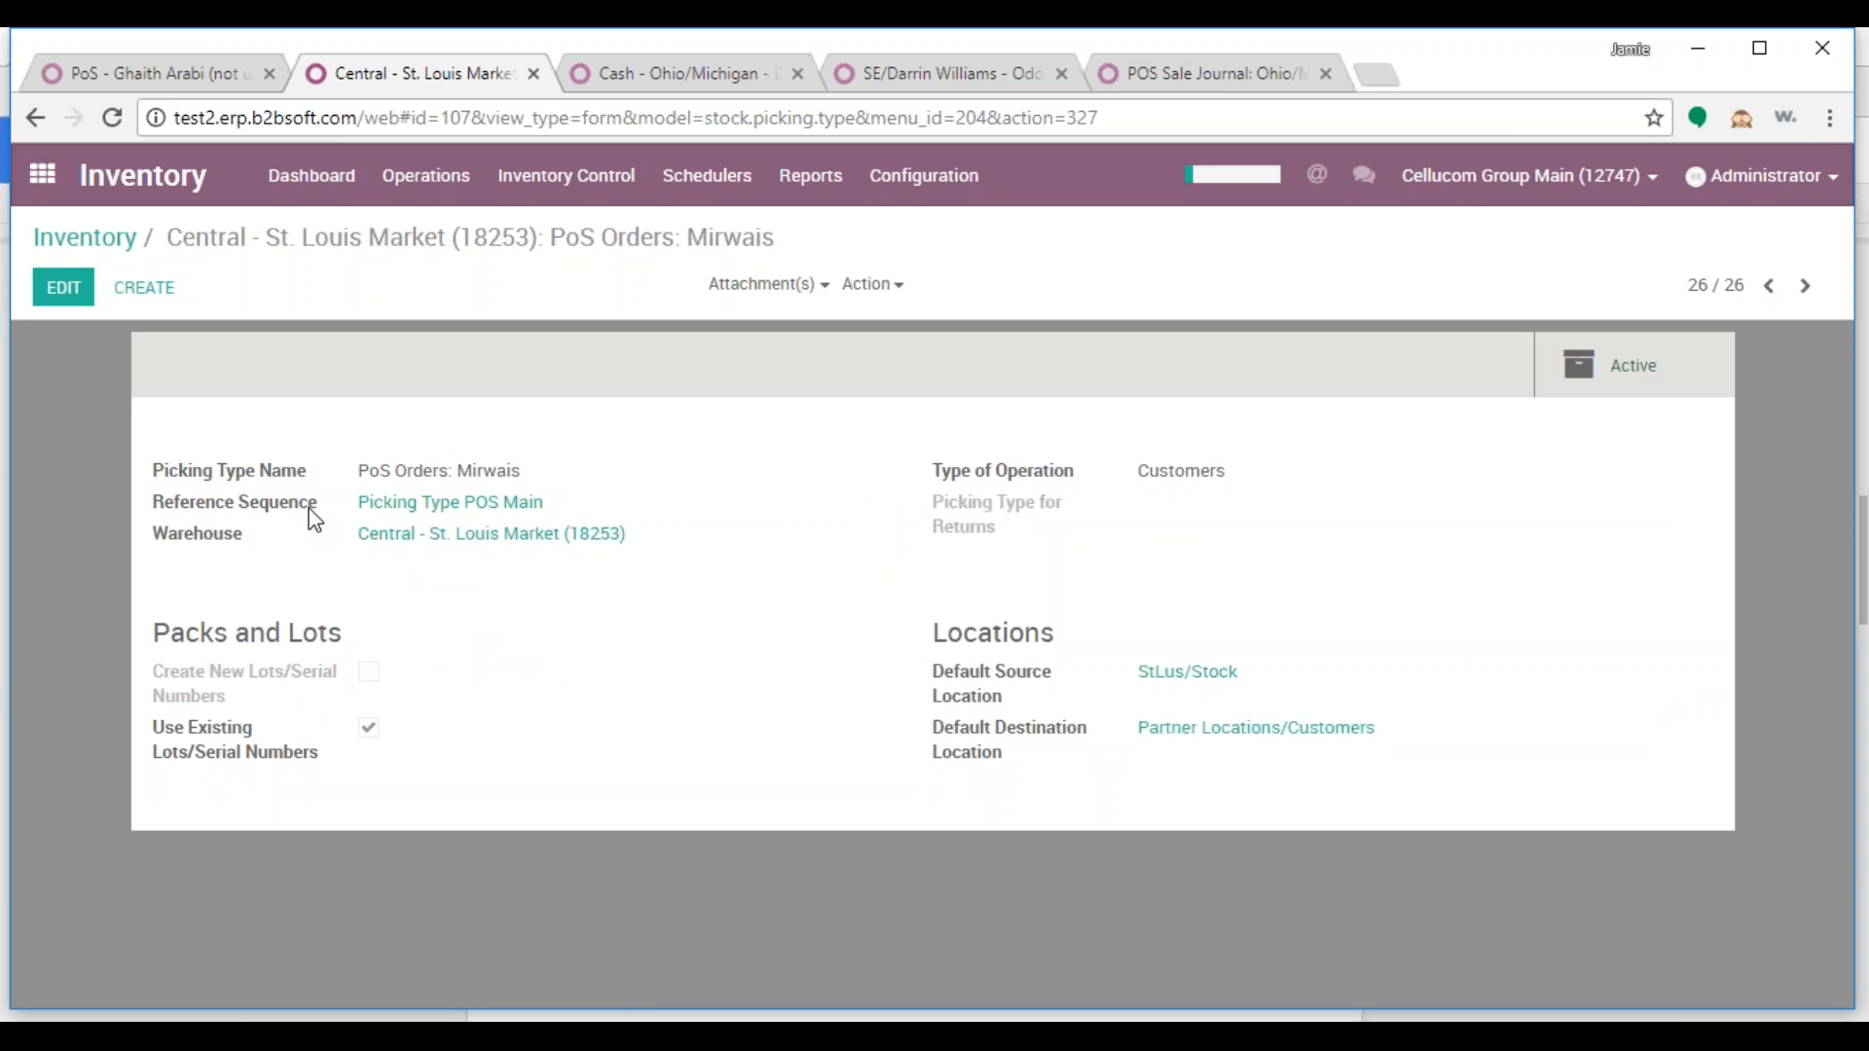
click(419, 505)
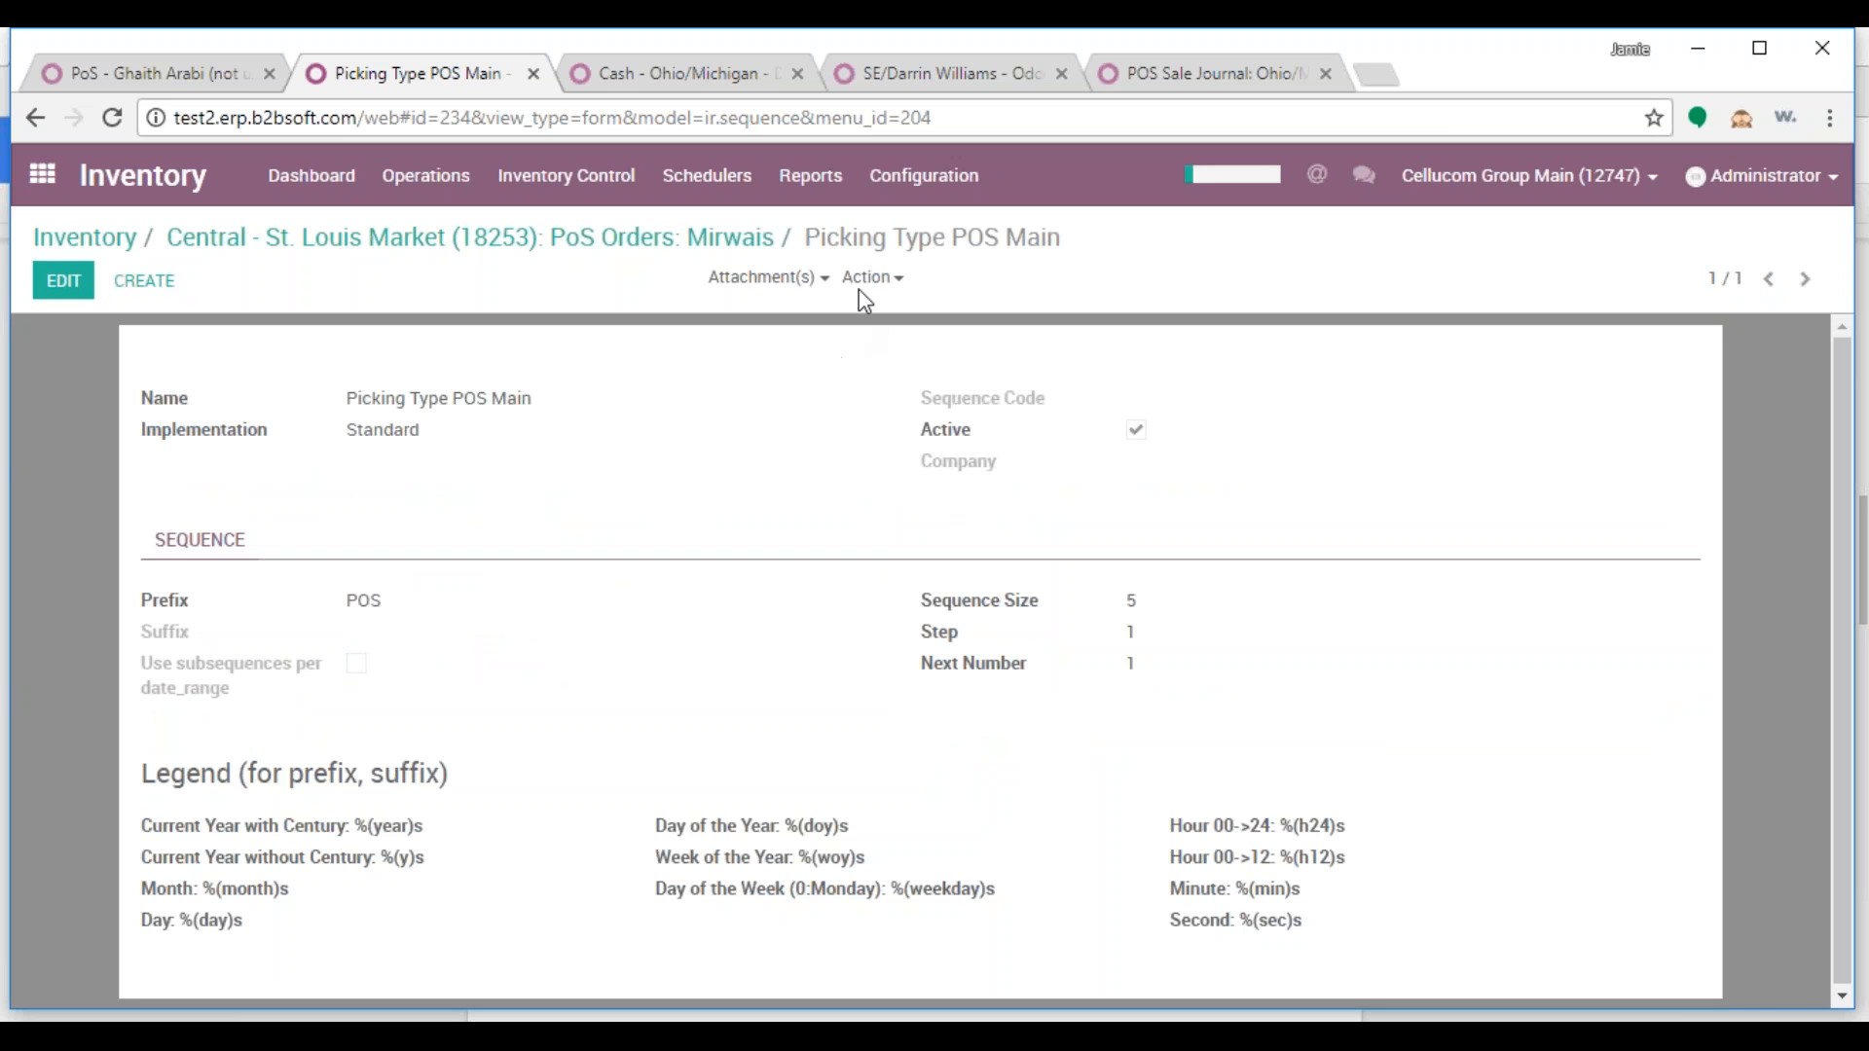
Duplicate the POS Main sequence, rename it for the salesperson, assign company Central - St. Louis Market (18253)
click(866, 282)
click(877, 350)
drag(545, 398, 487, 402)
click(552, 400)
text(Mirwais)
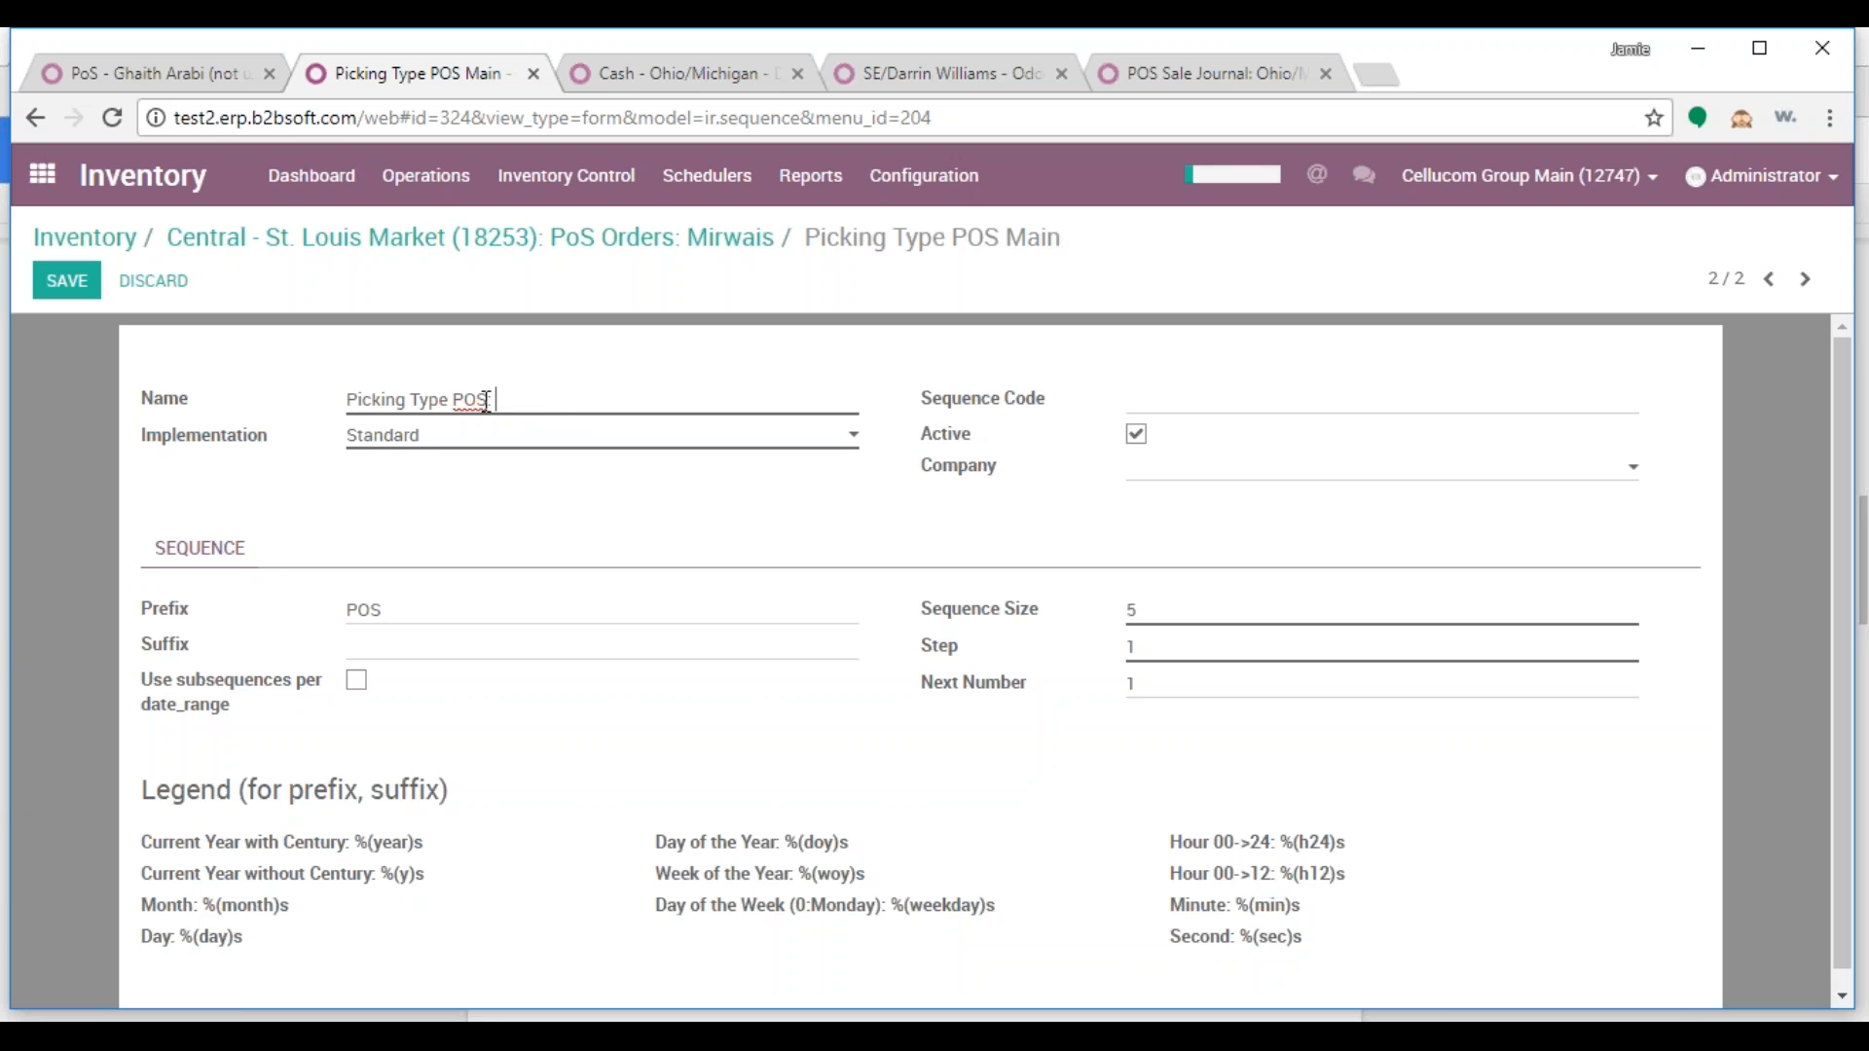
click(1174, 469)
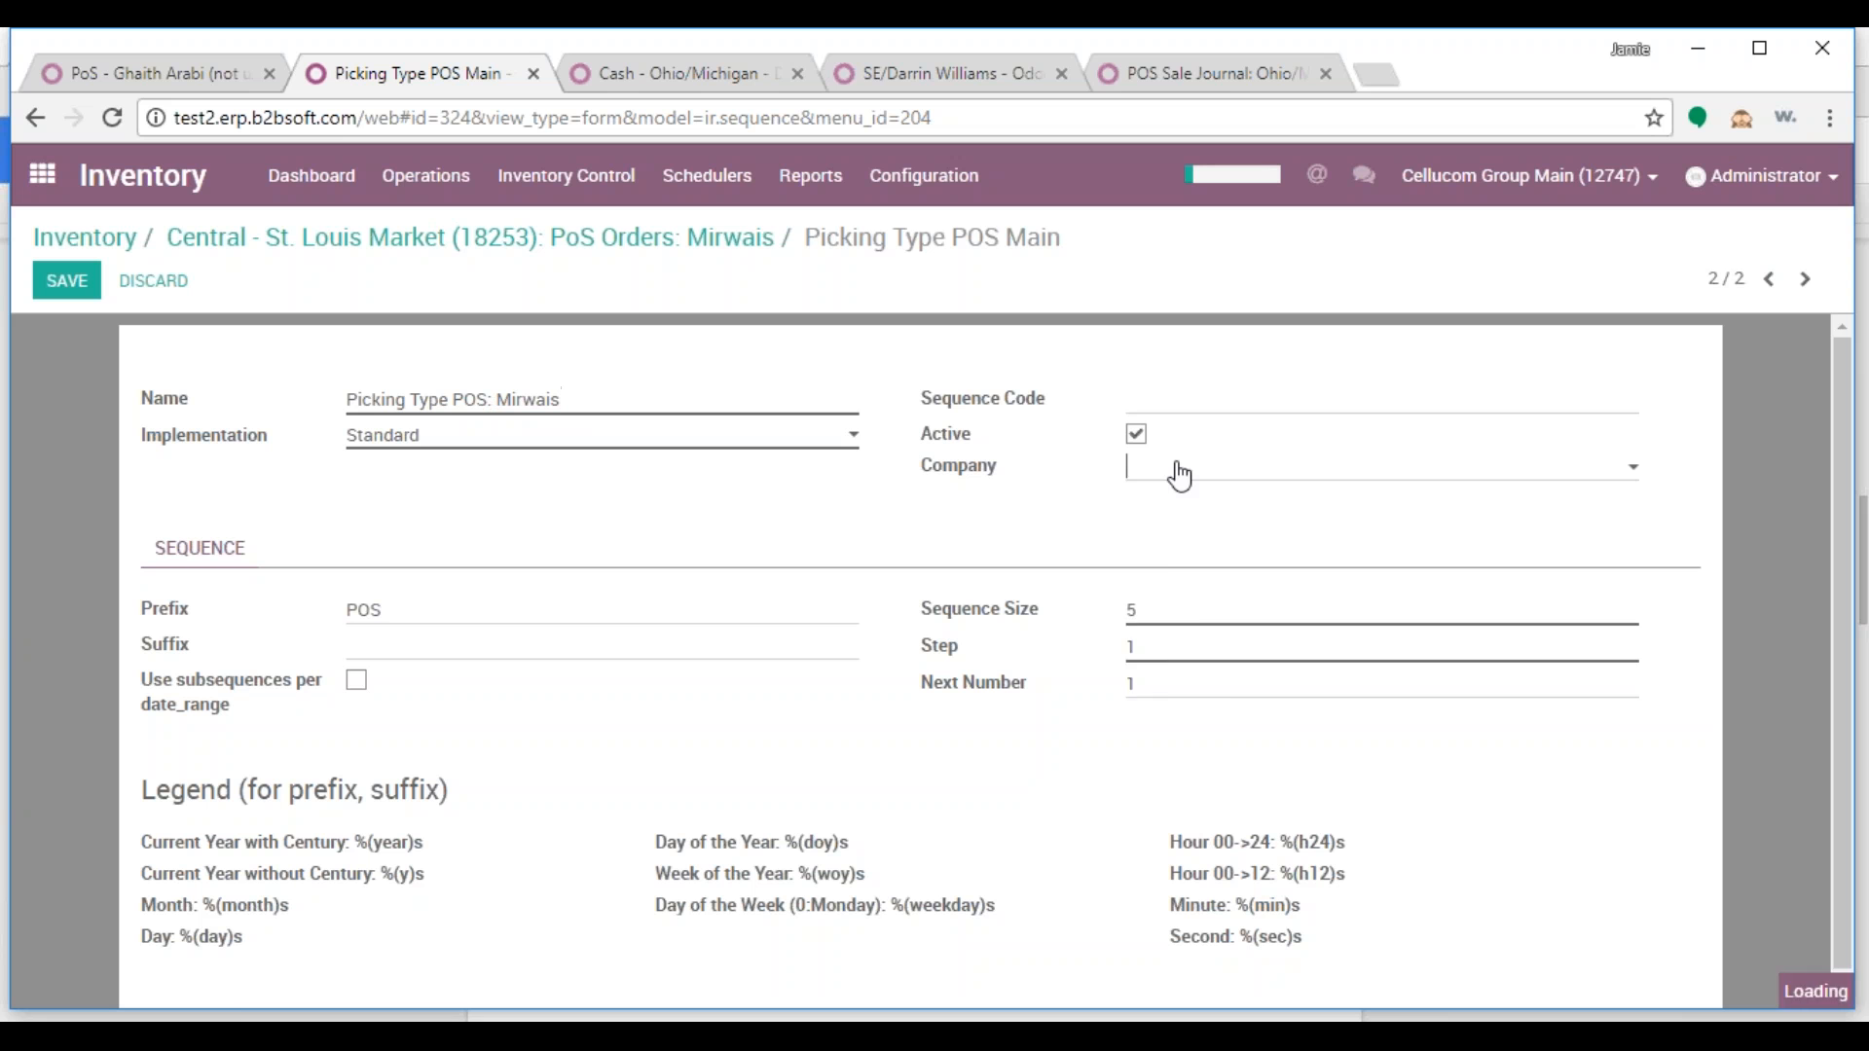
text(st)
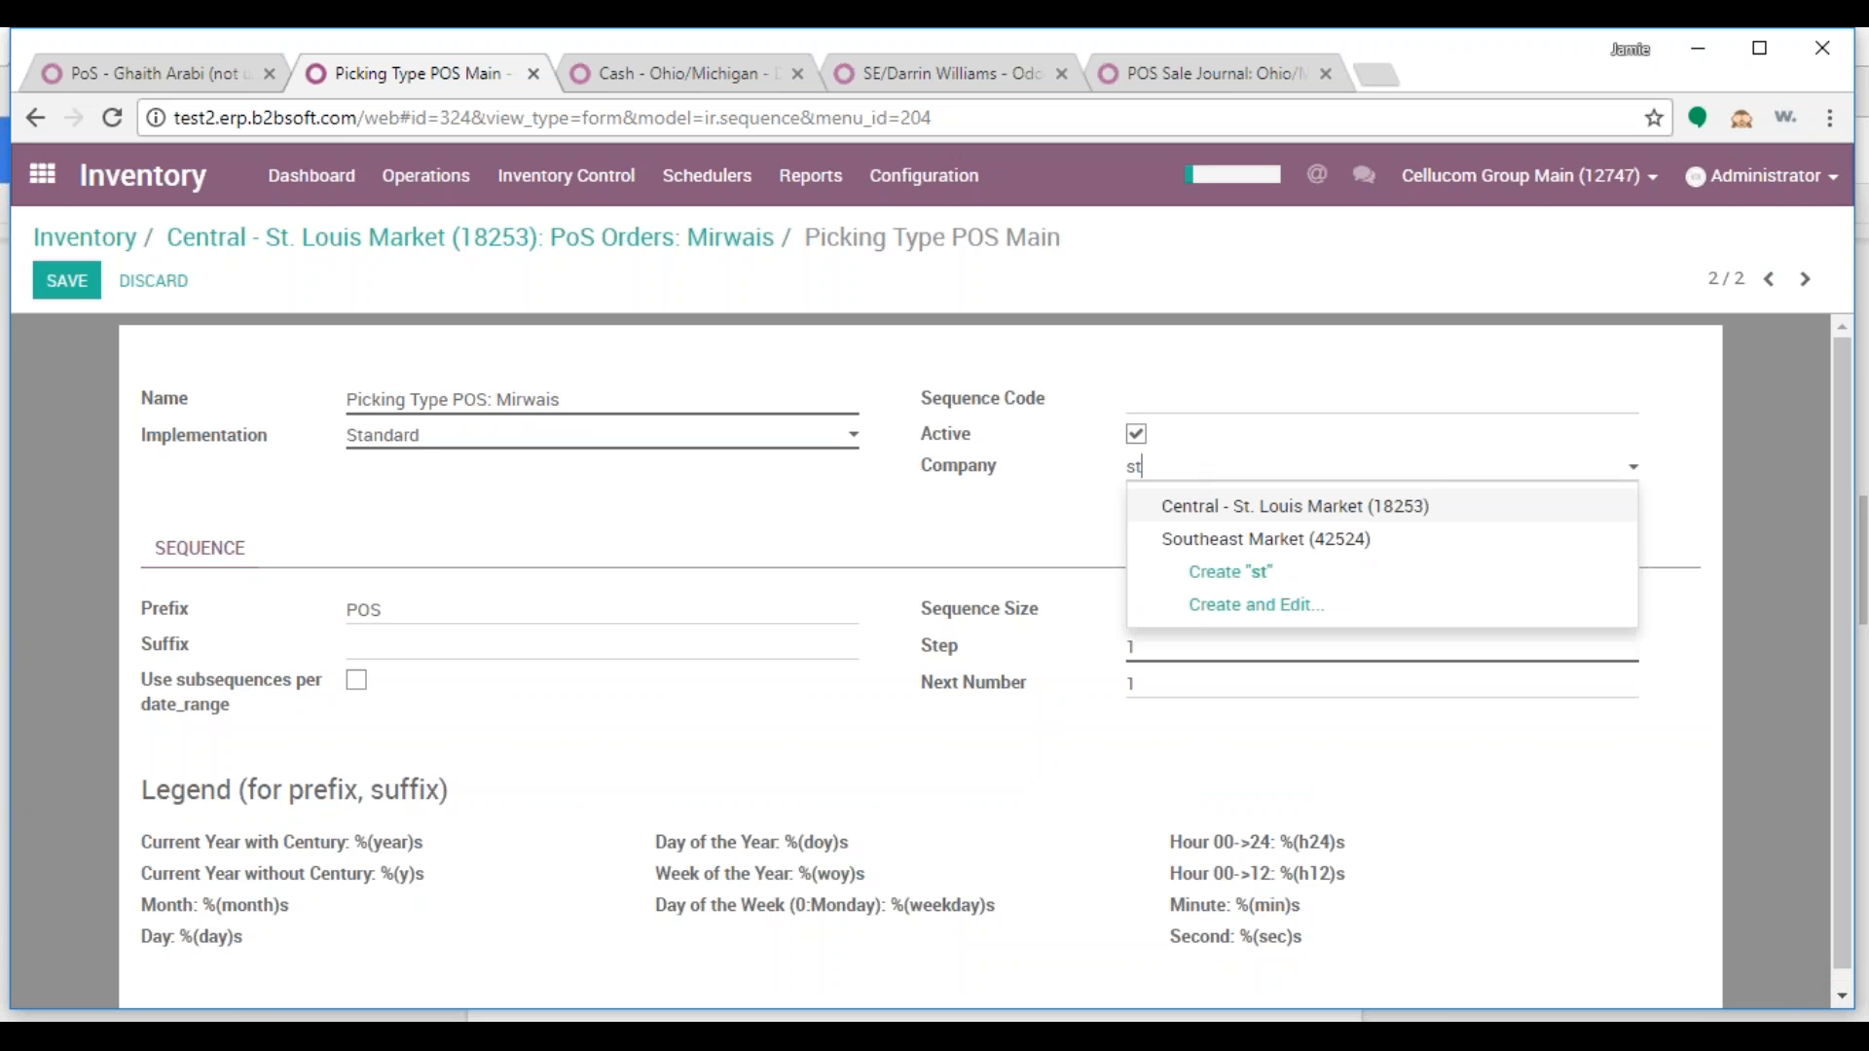
key(Return)
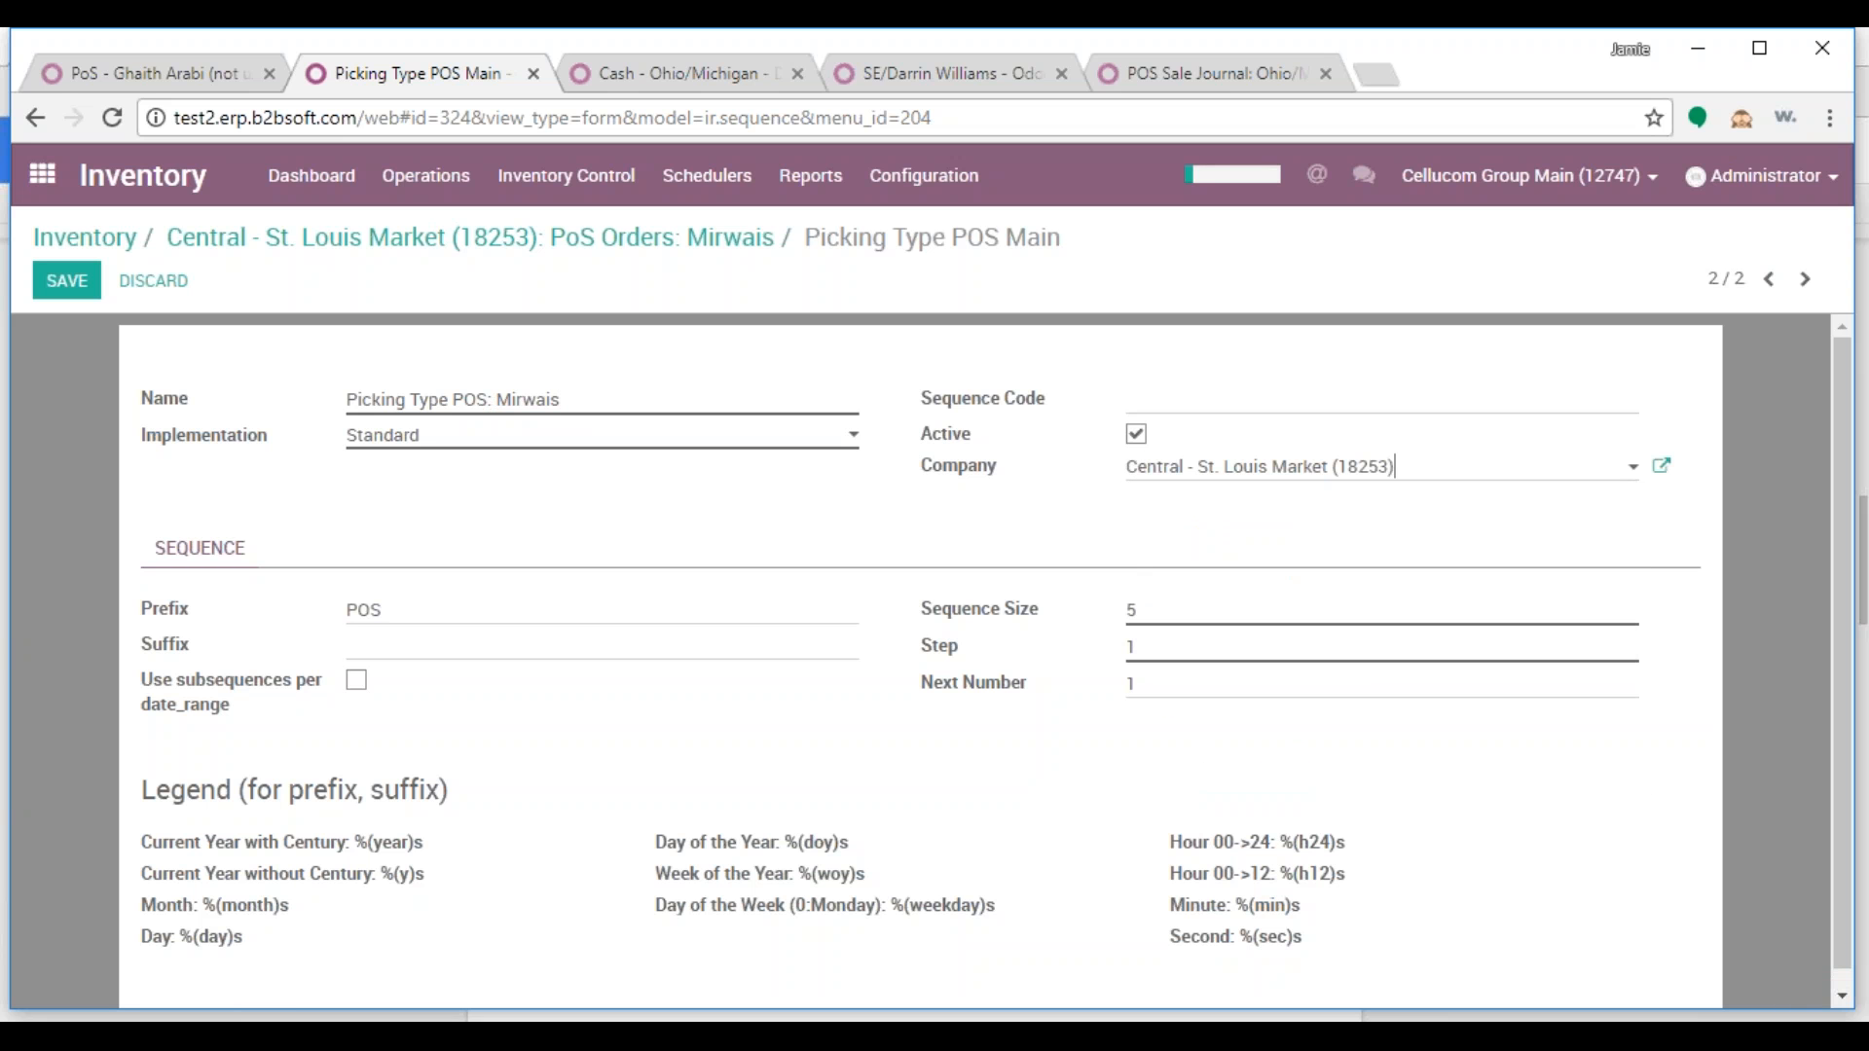
click(68, 282)
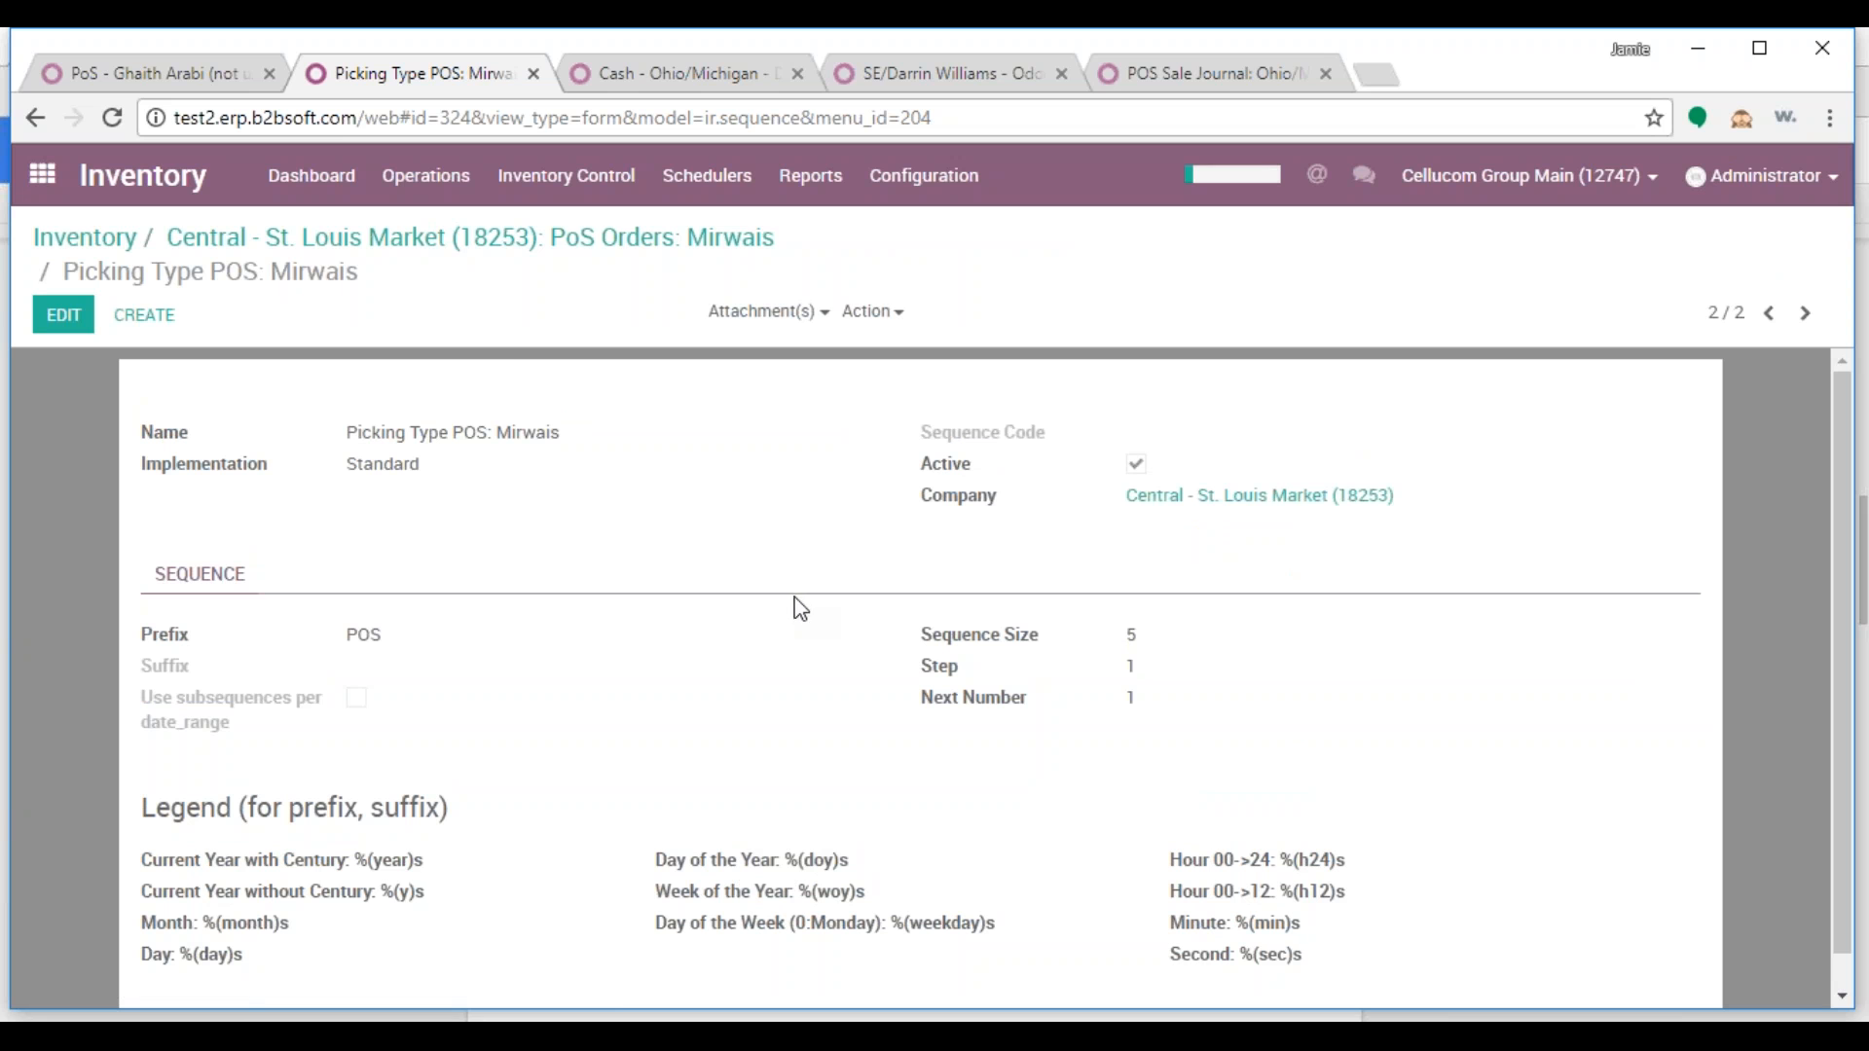
Make the salesperson's new POS sequence the picking type's reference sequence and save
click(421, 243)
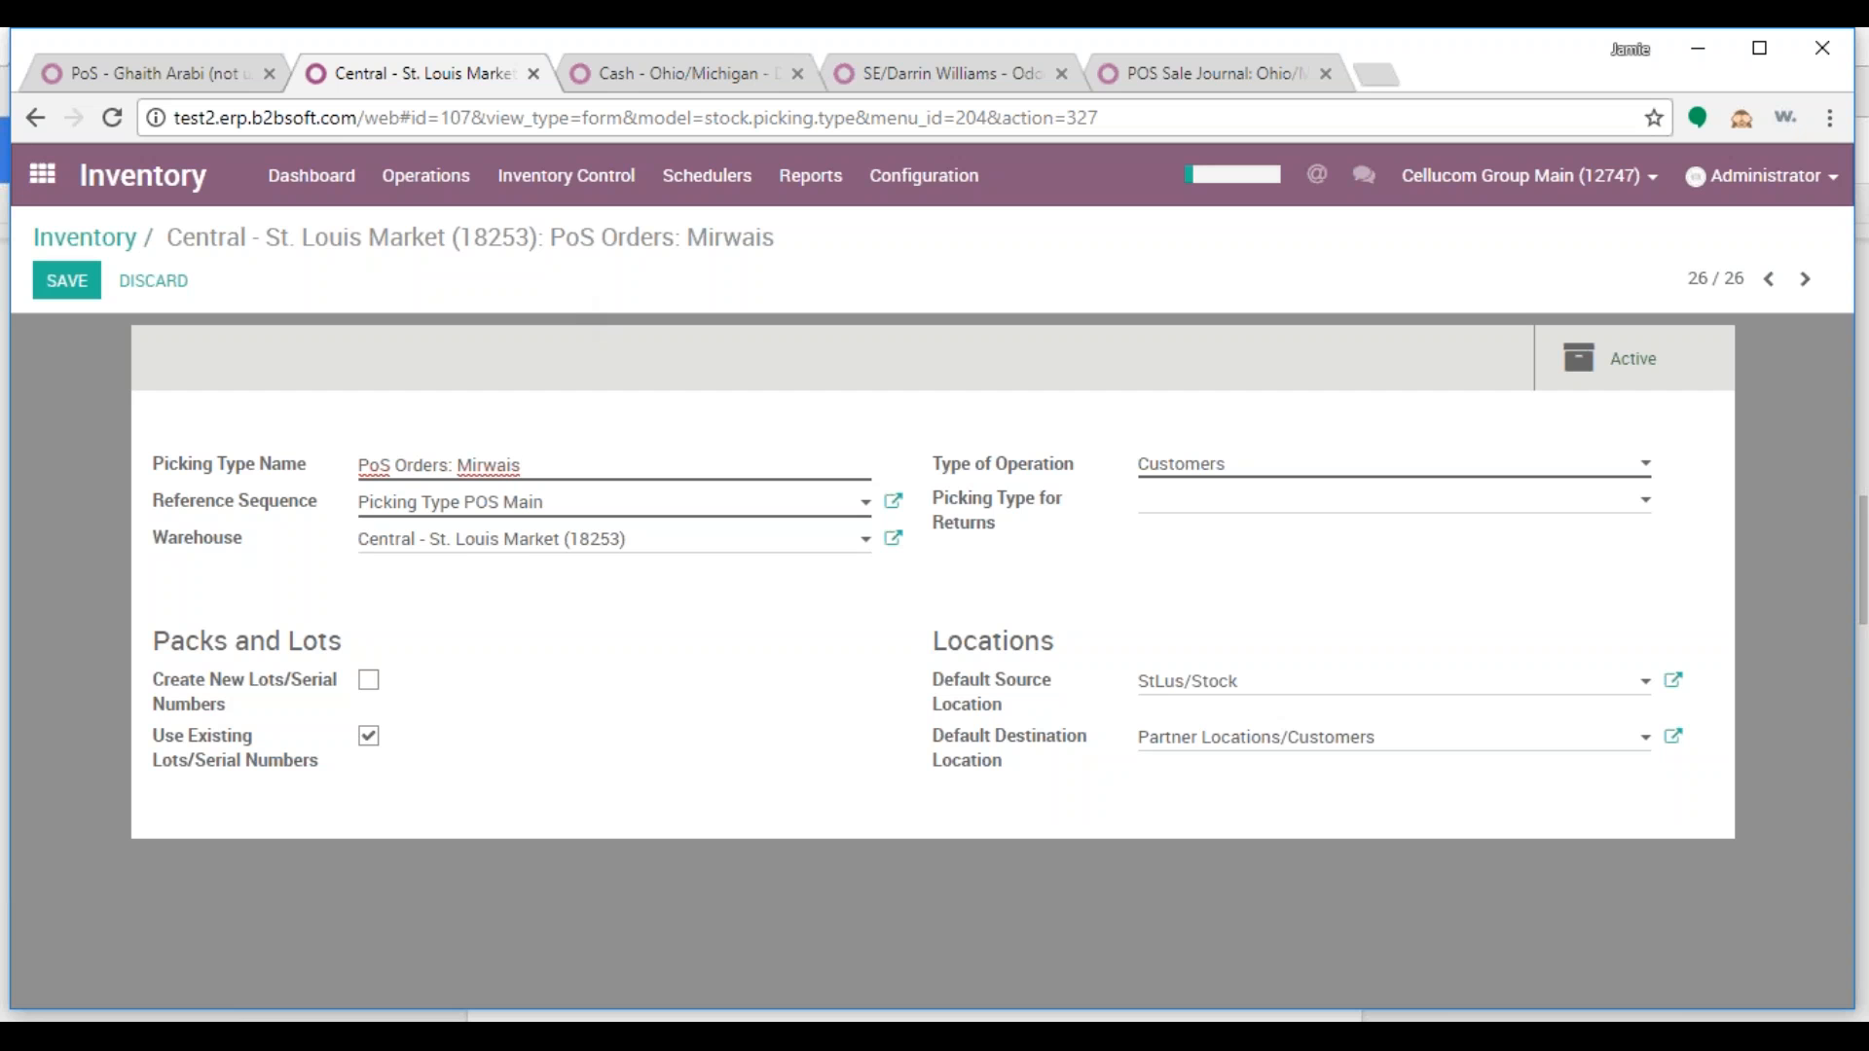
click(364, 504)
text(P)
text(mir)
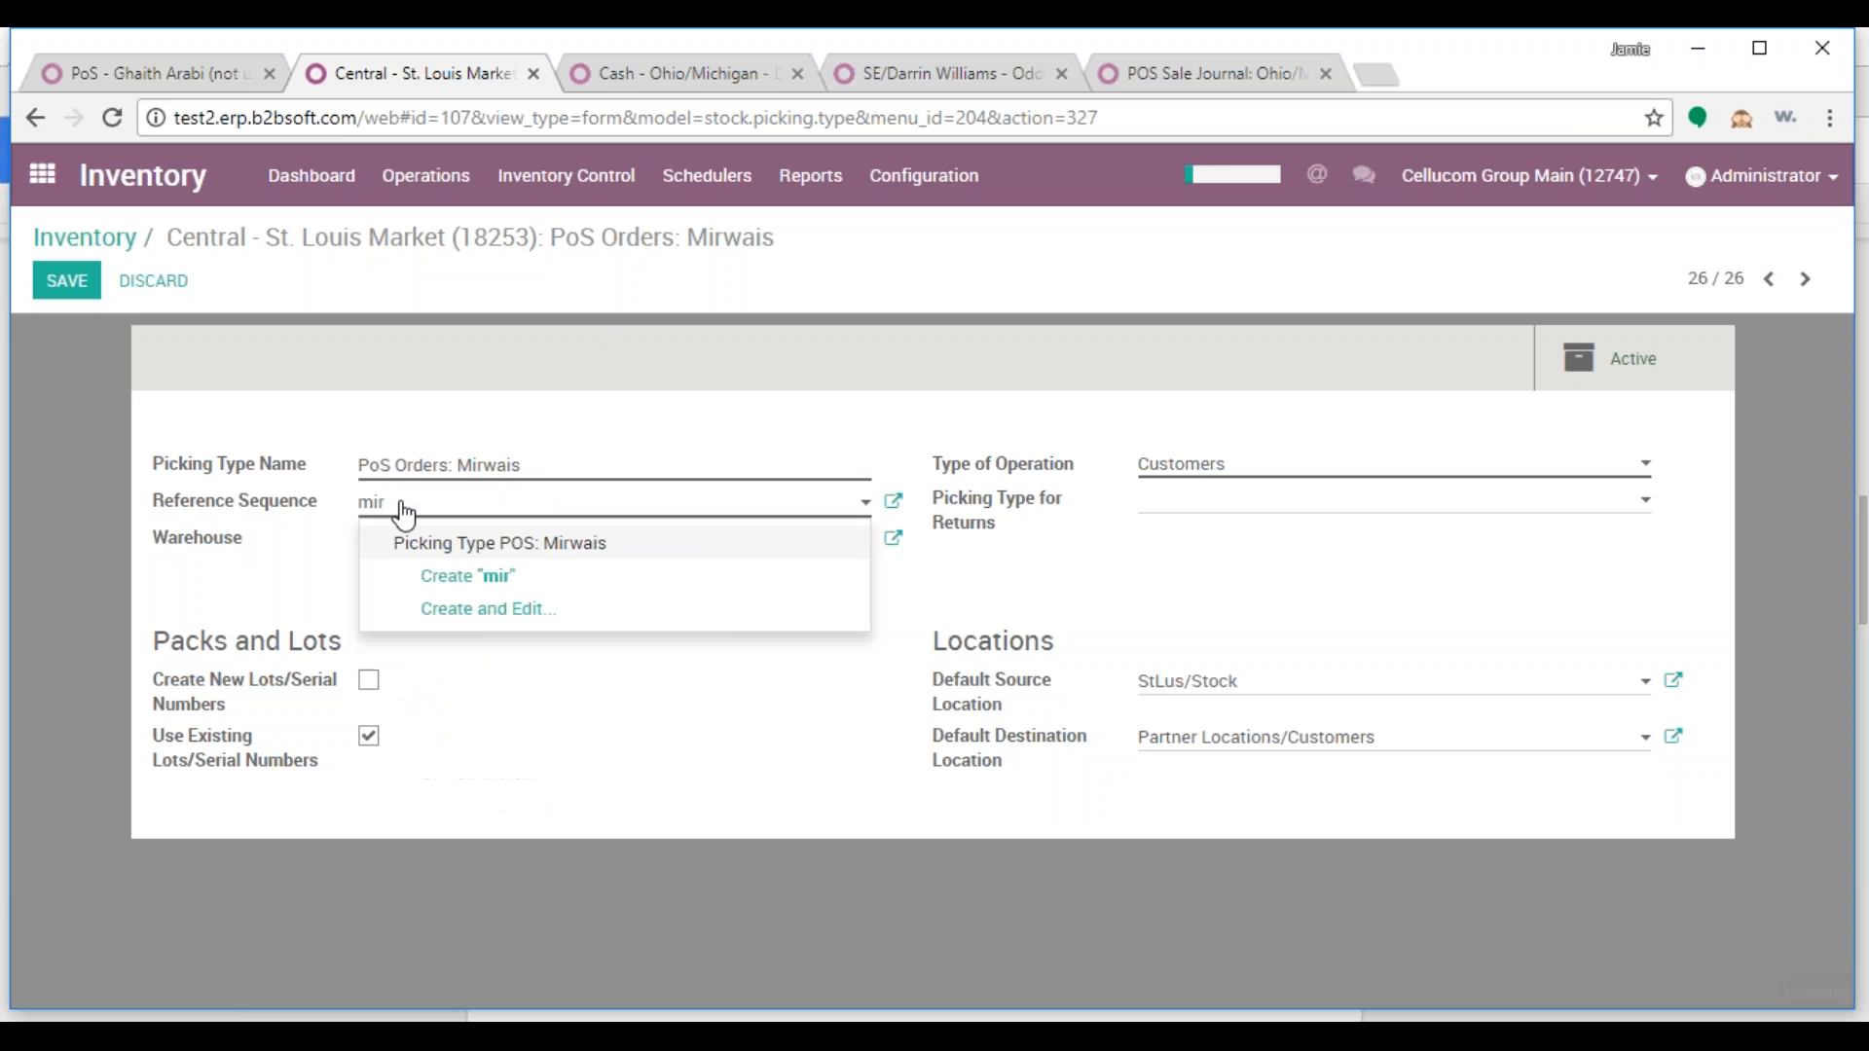
click(476, 547)
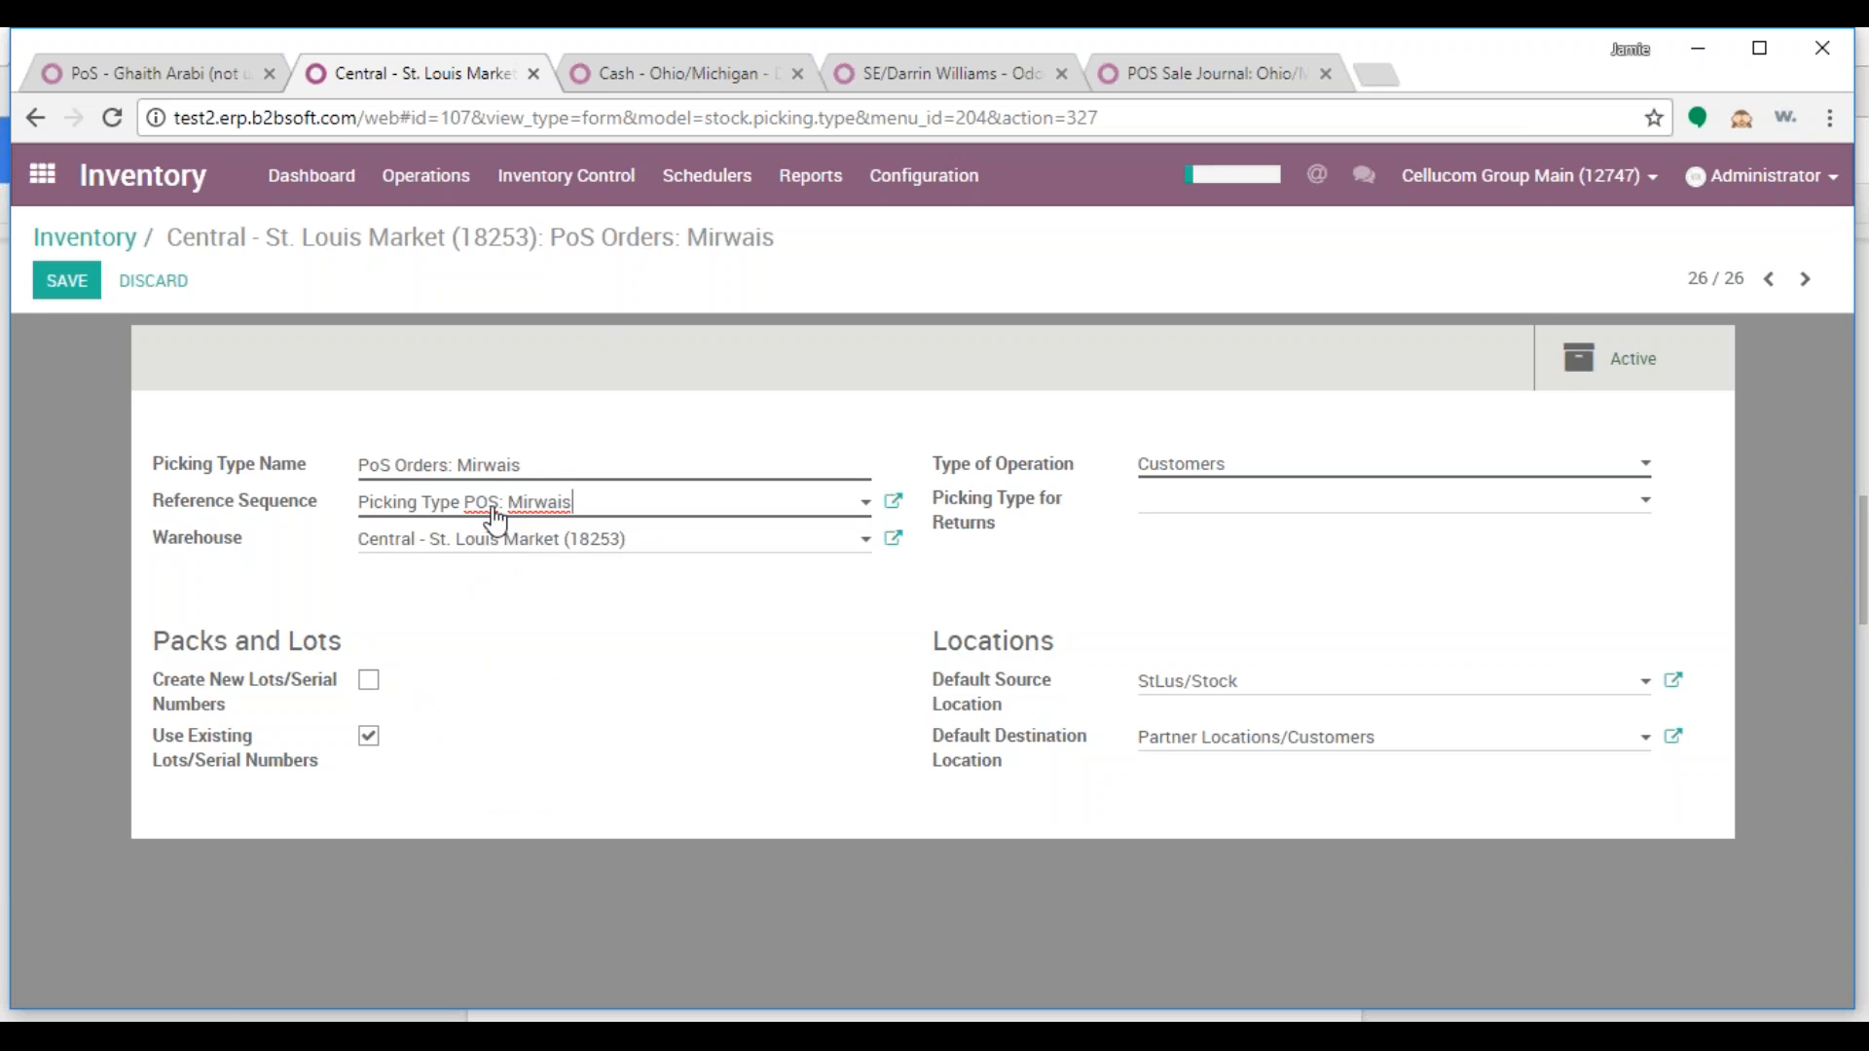
click(70, 283)
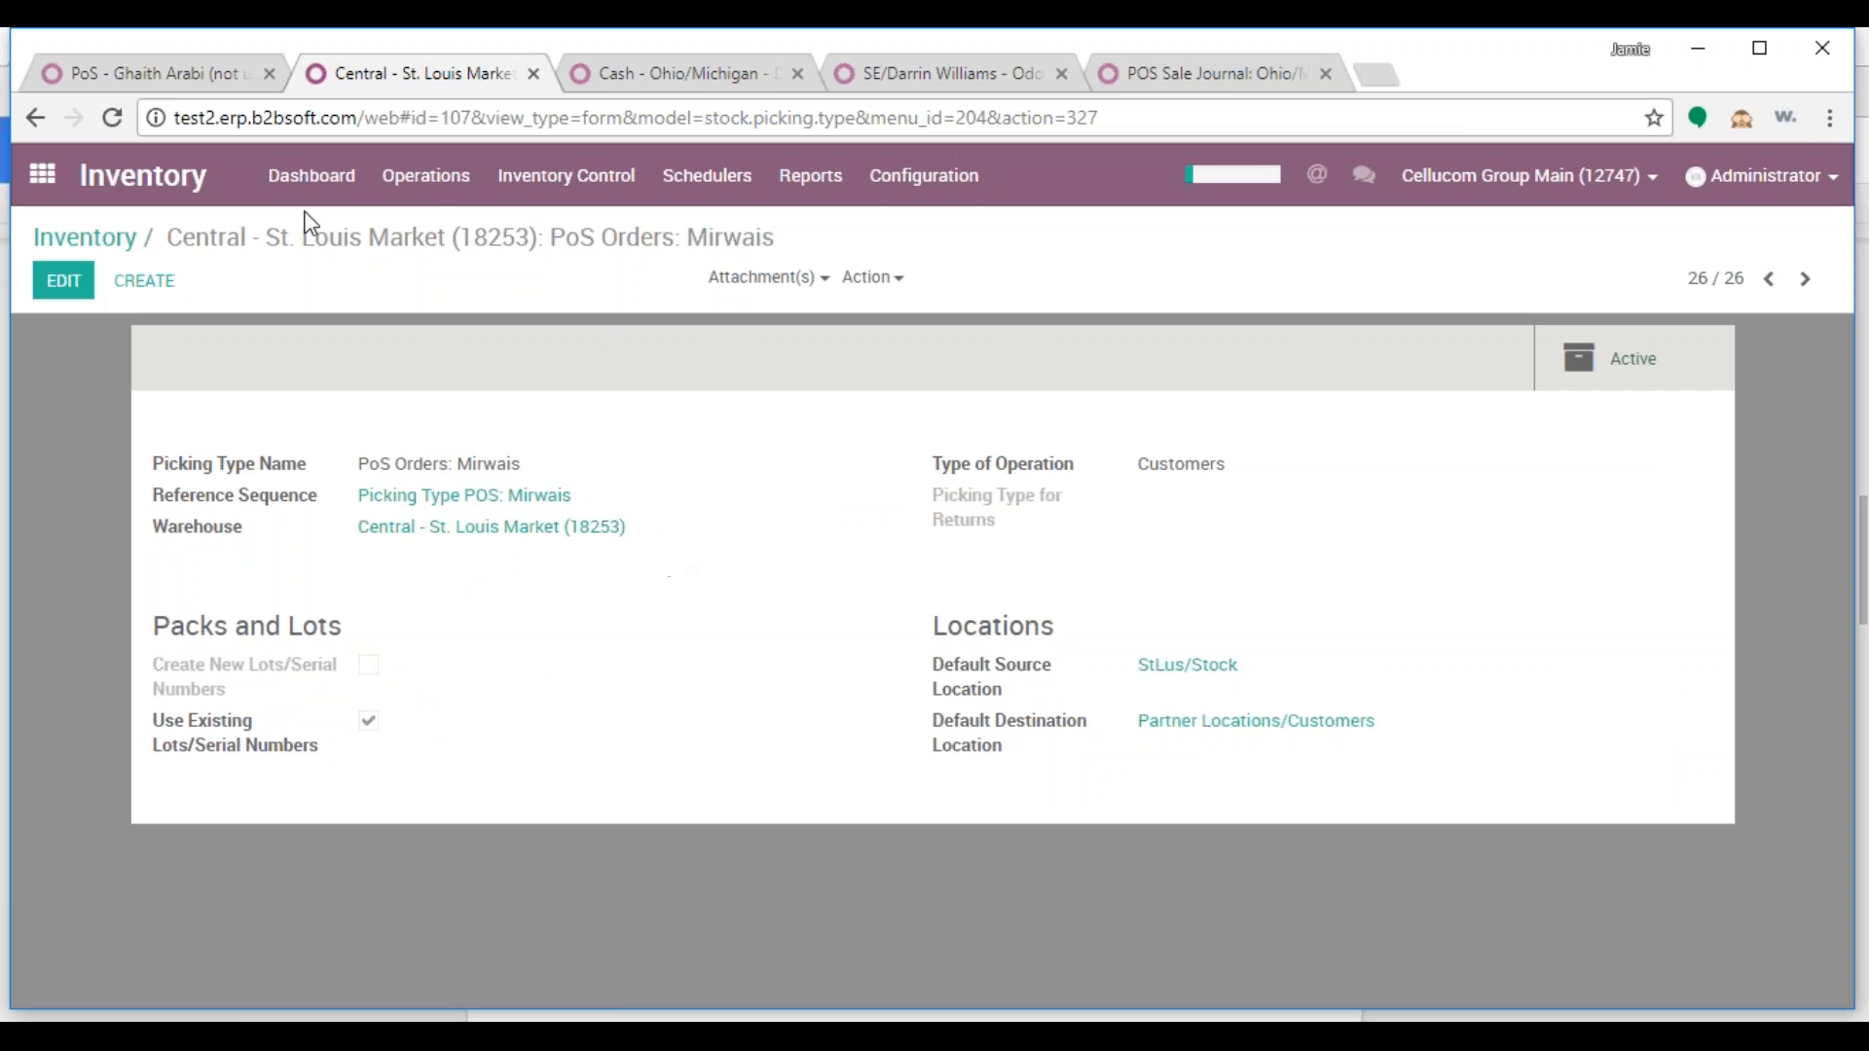
click(189, 81)
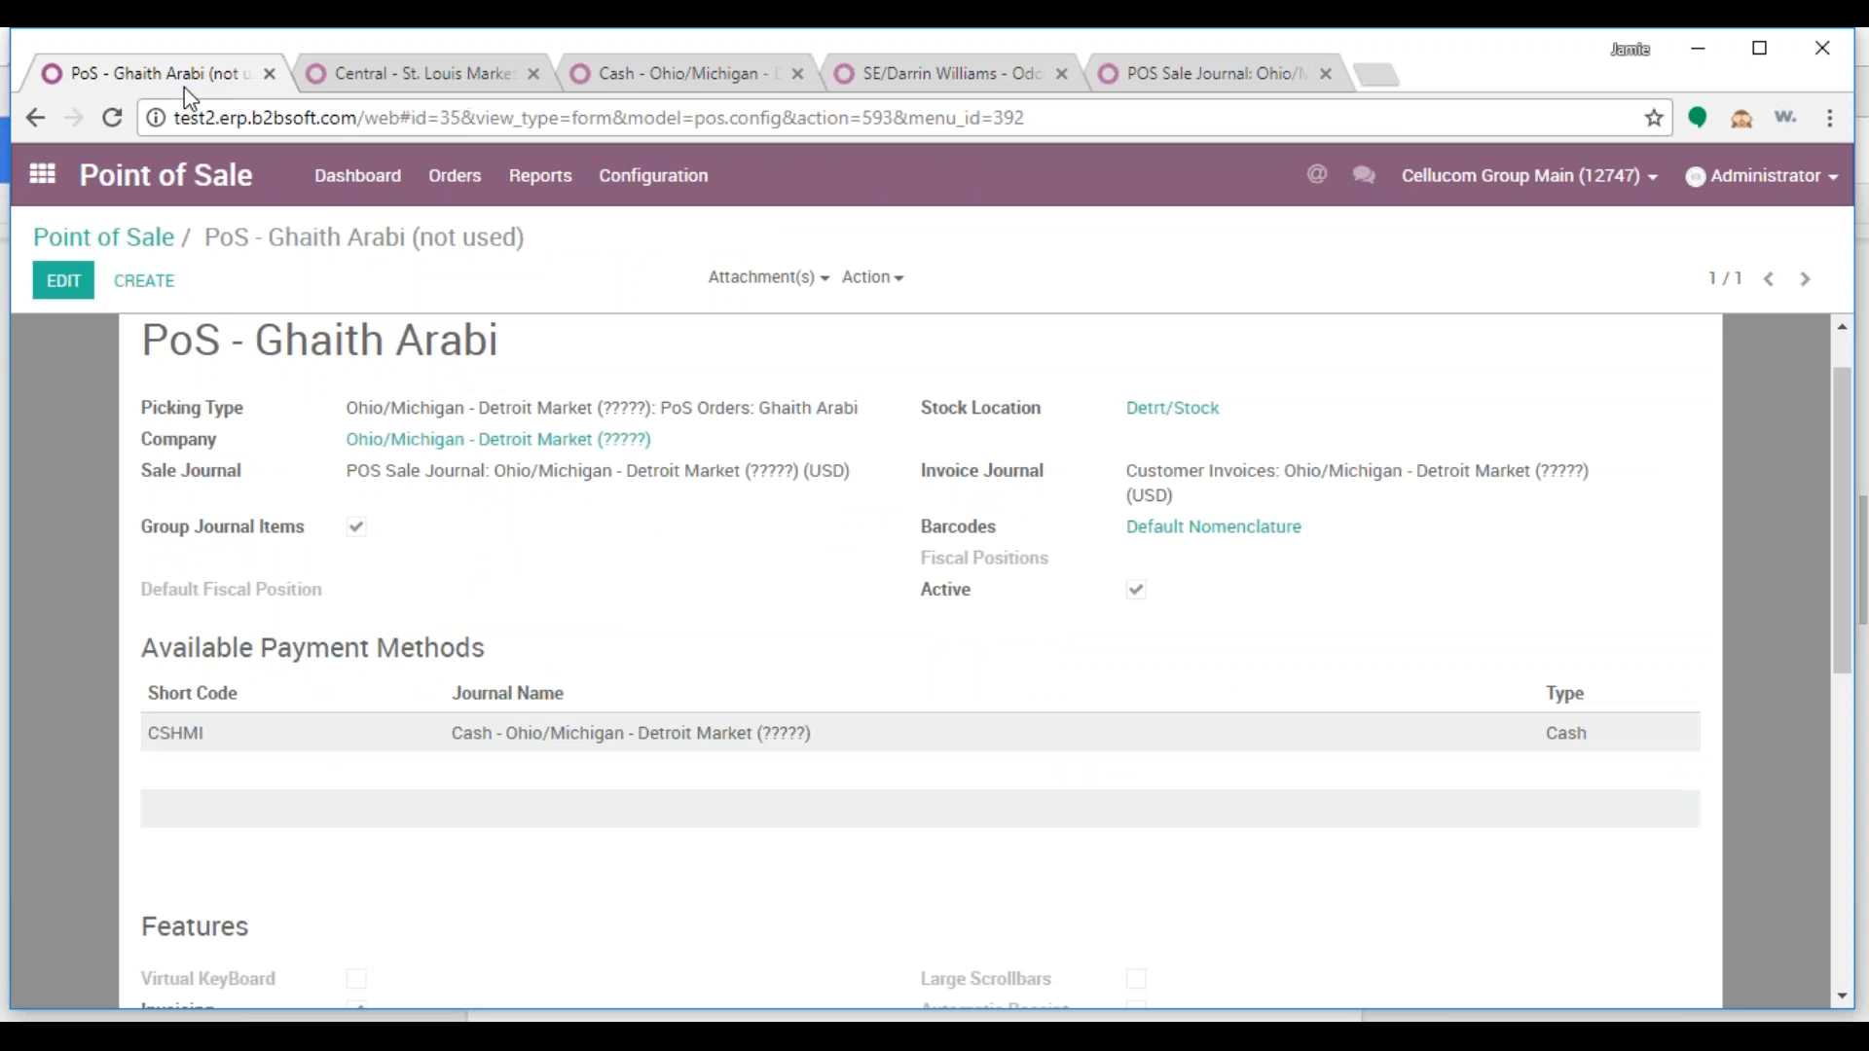
Create a point of sale named 'PoS: ' followed by the salesperson's name and save it
click(131, 251)
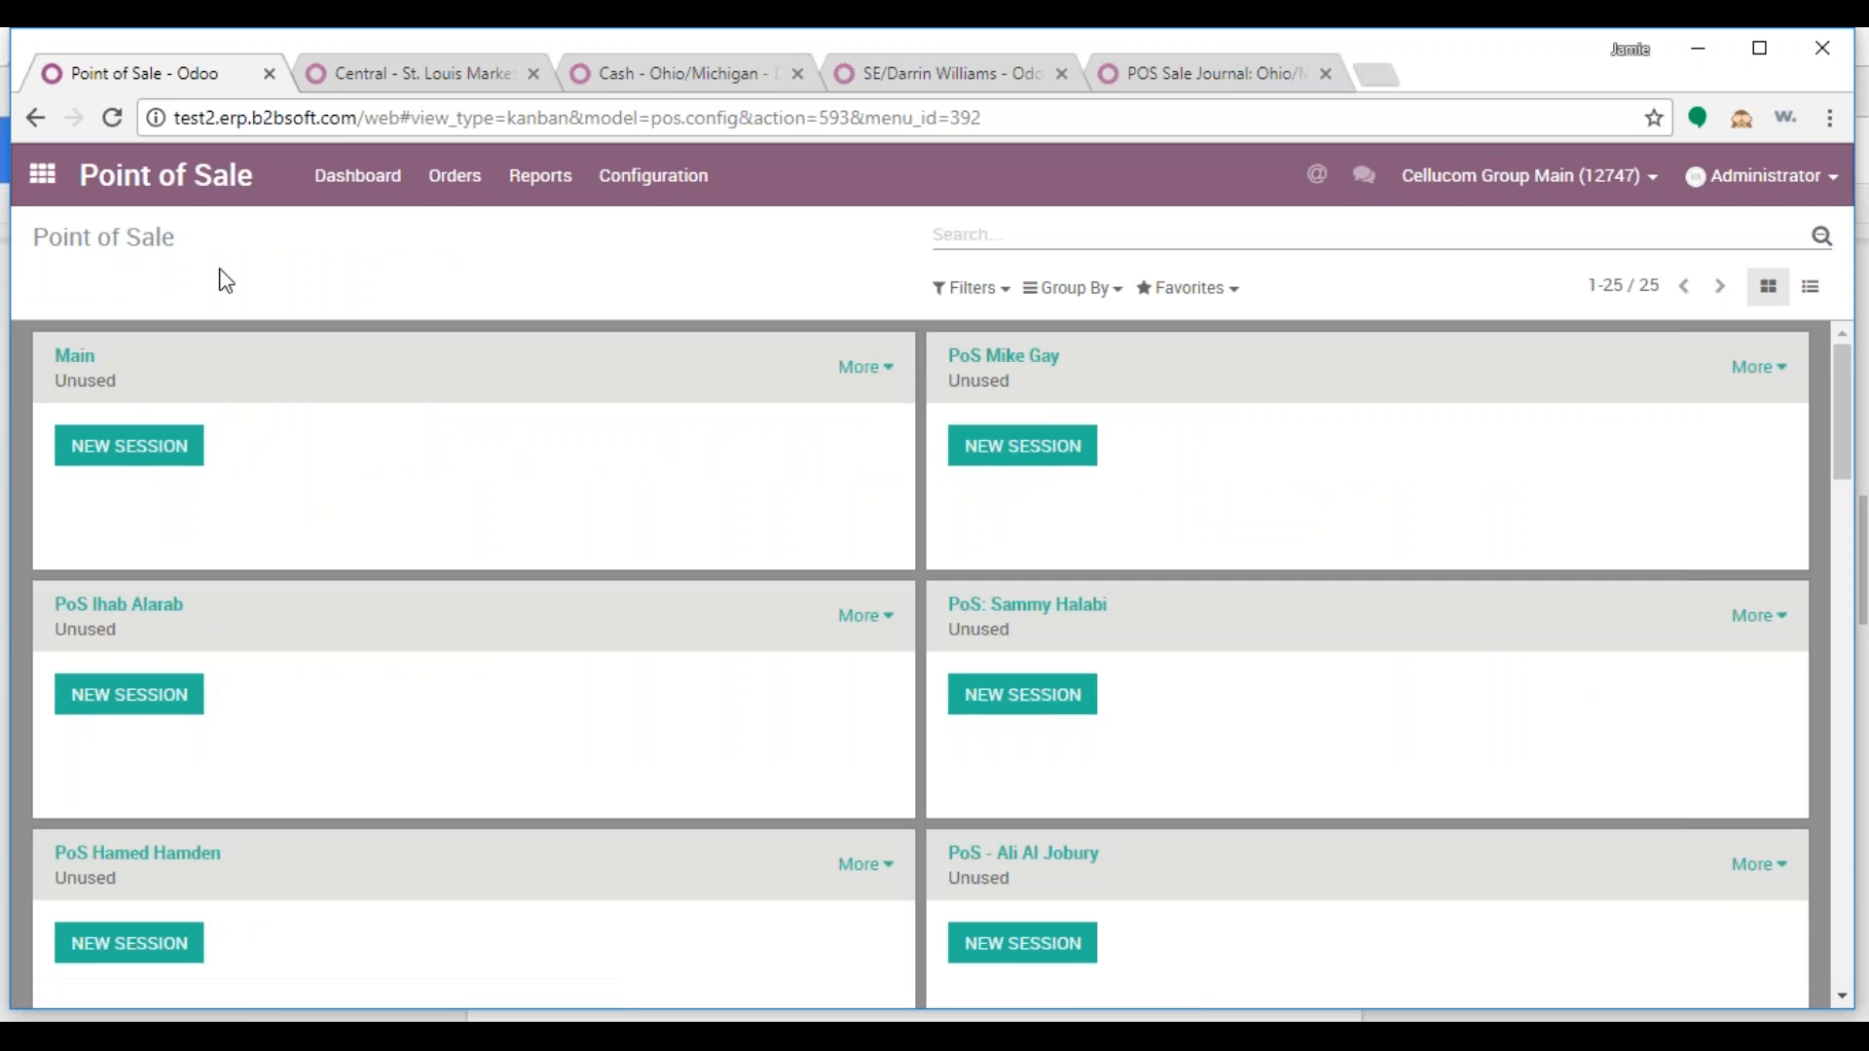
click(113, 117)
click(1811, 286)
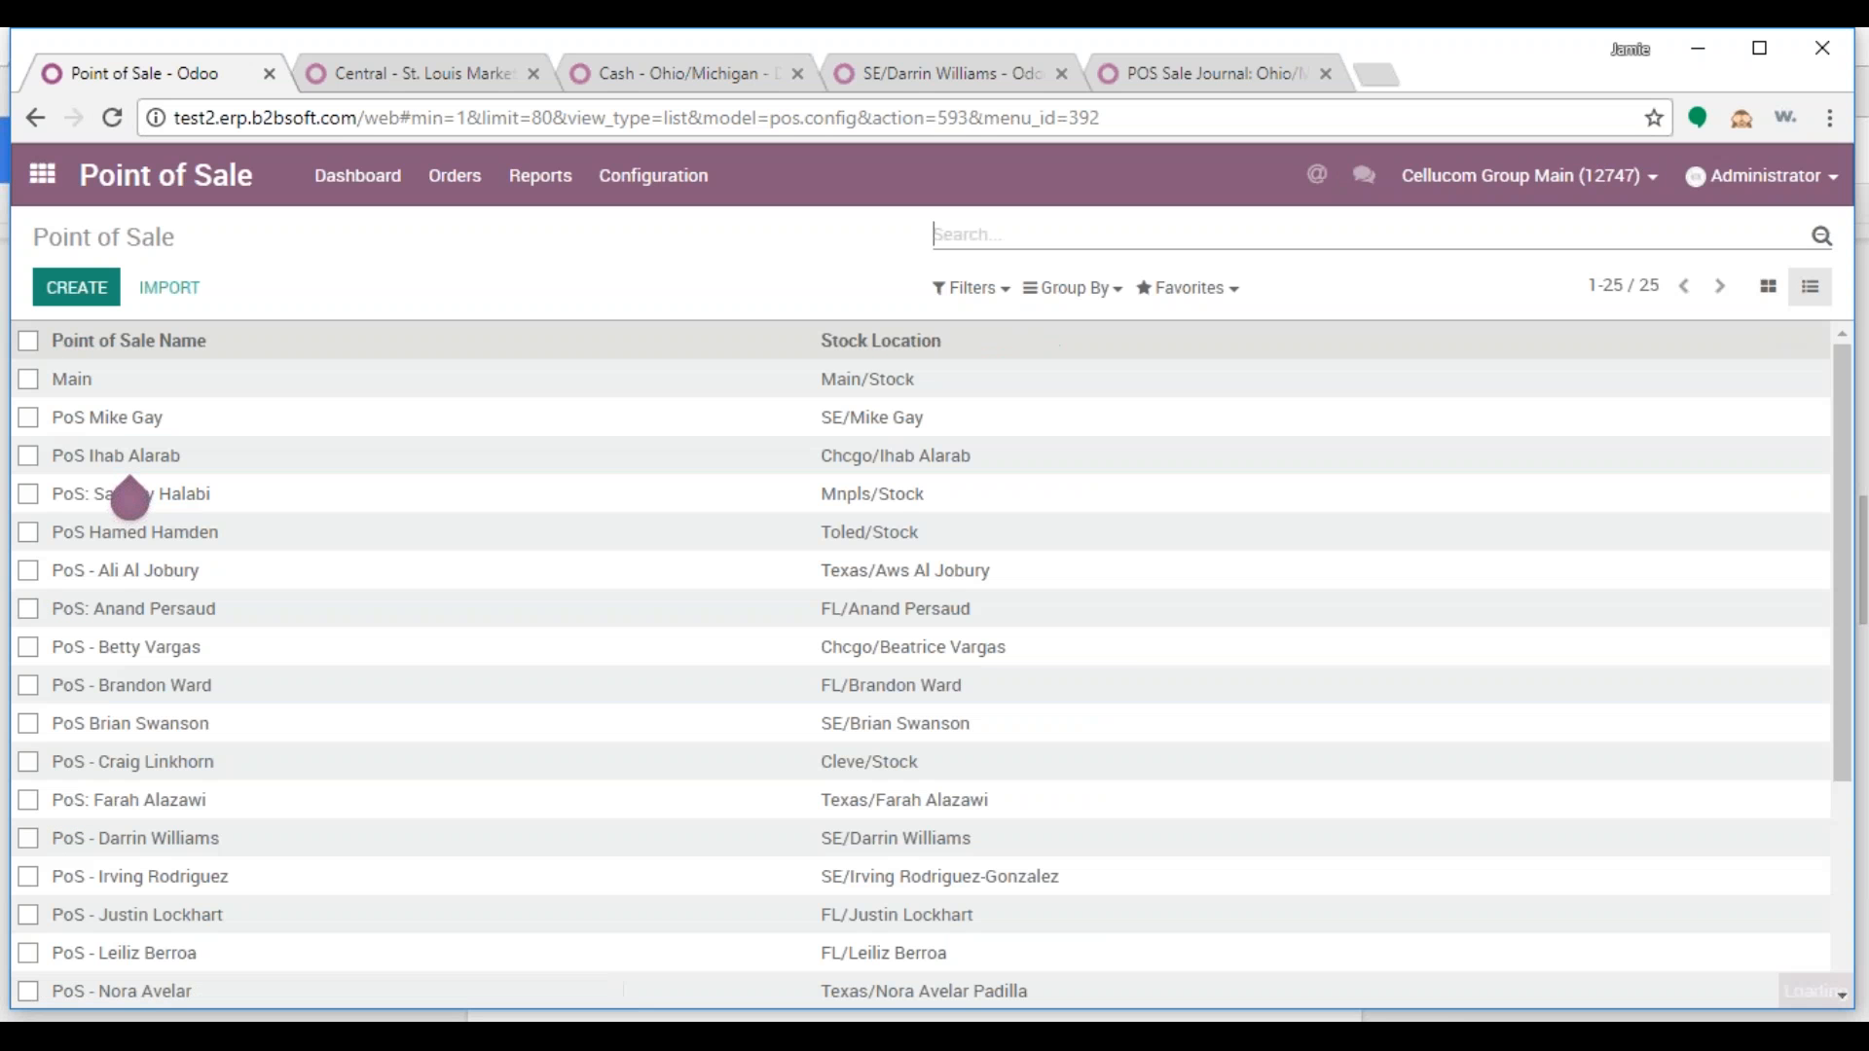
click(88, 292)
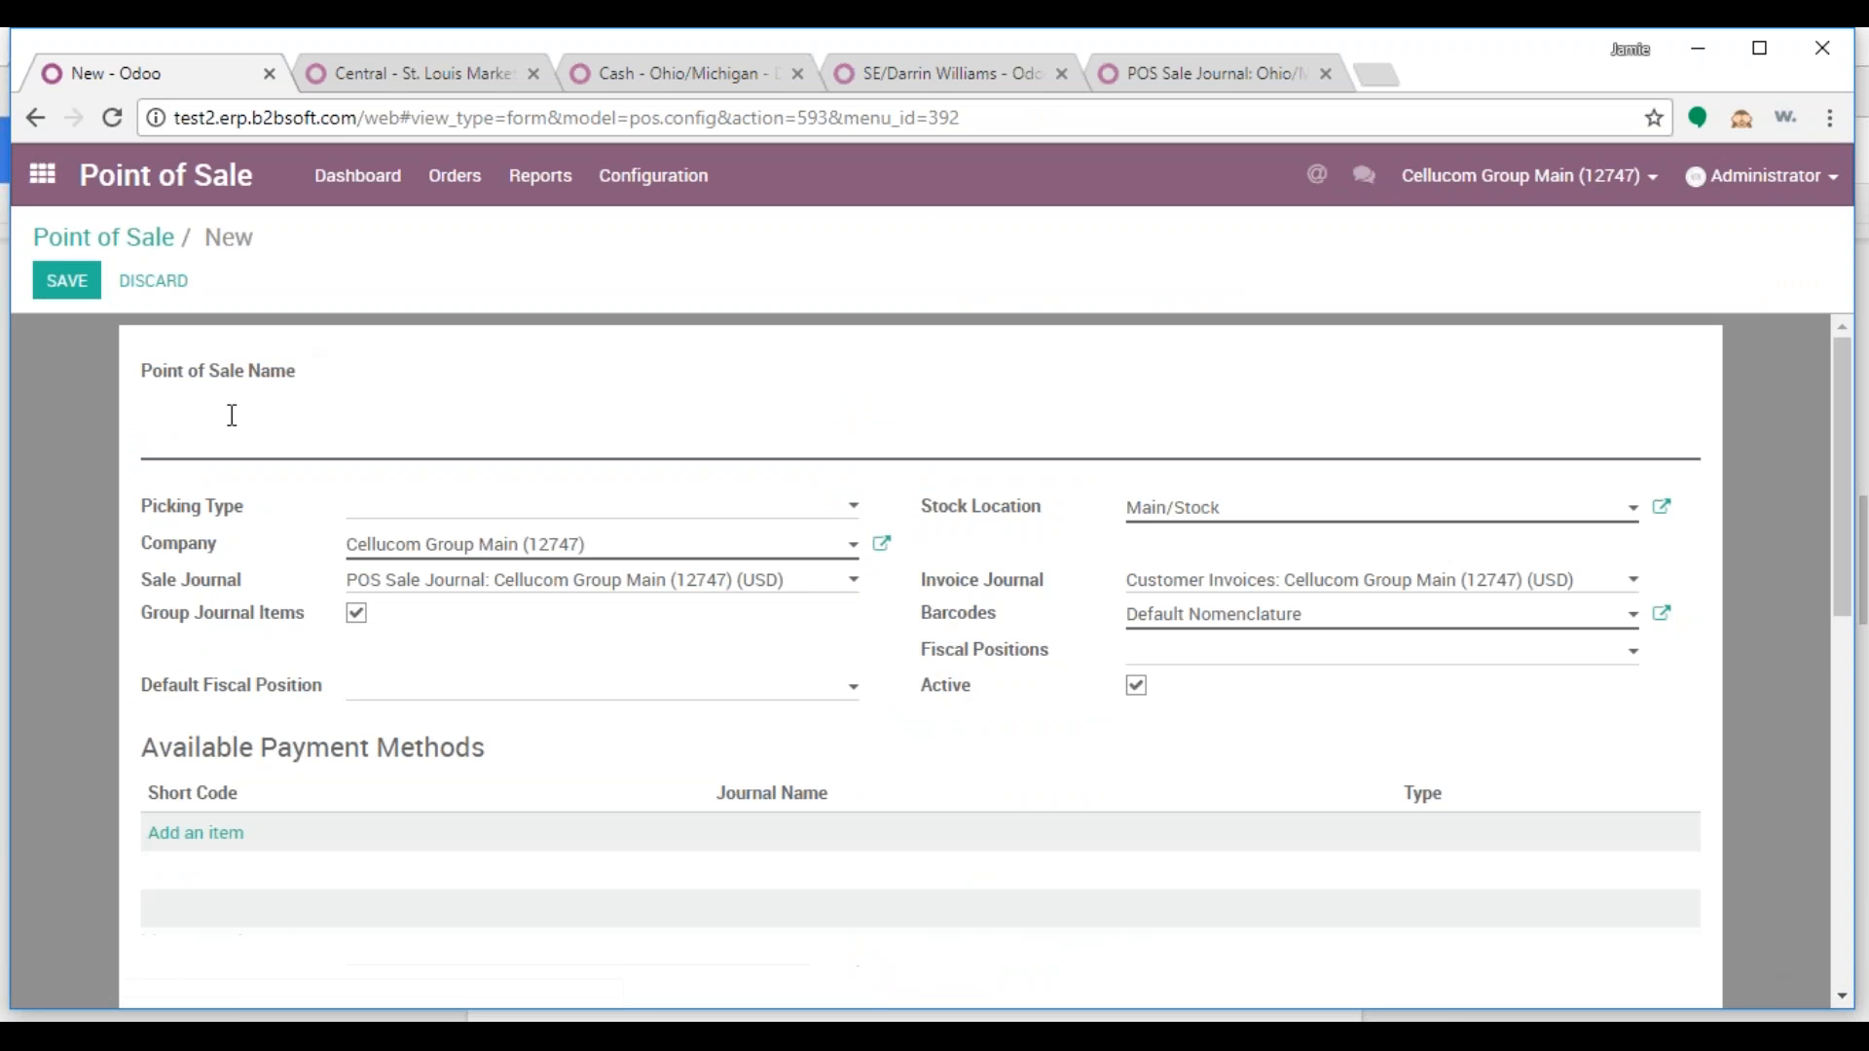
text(PoS: Mirwais)
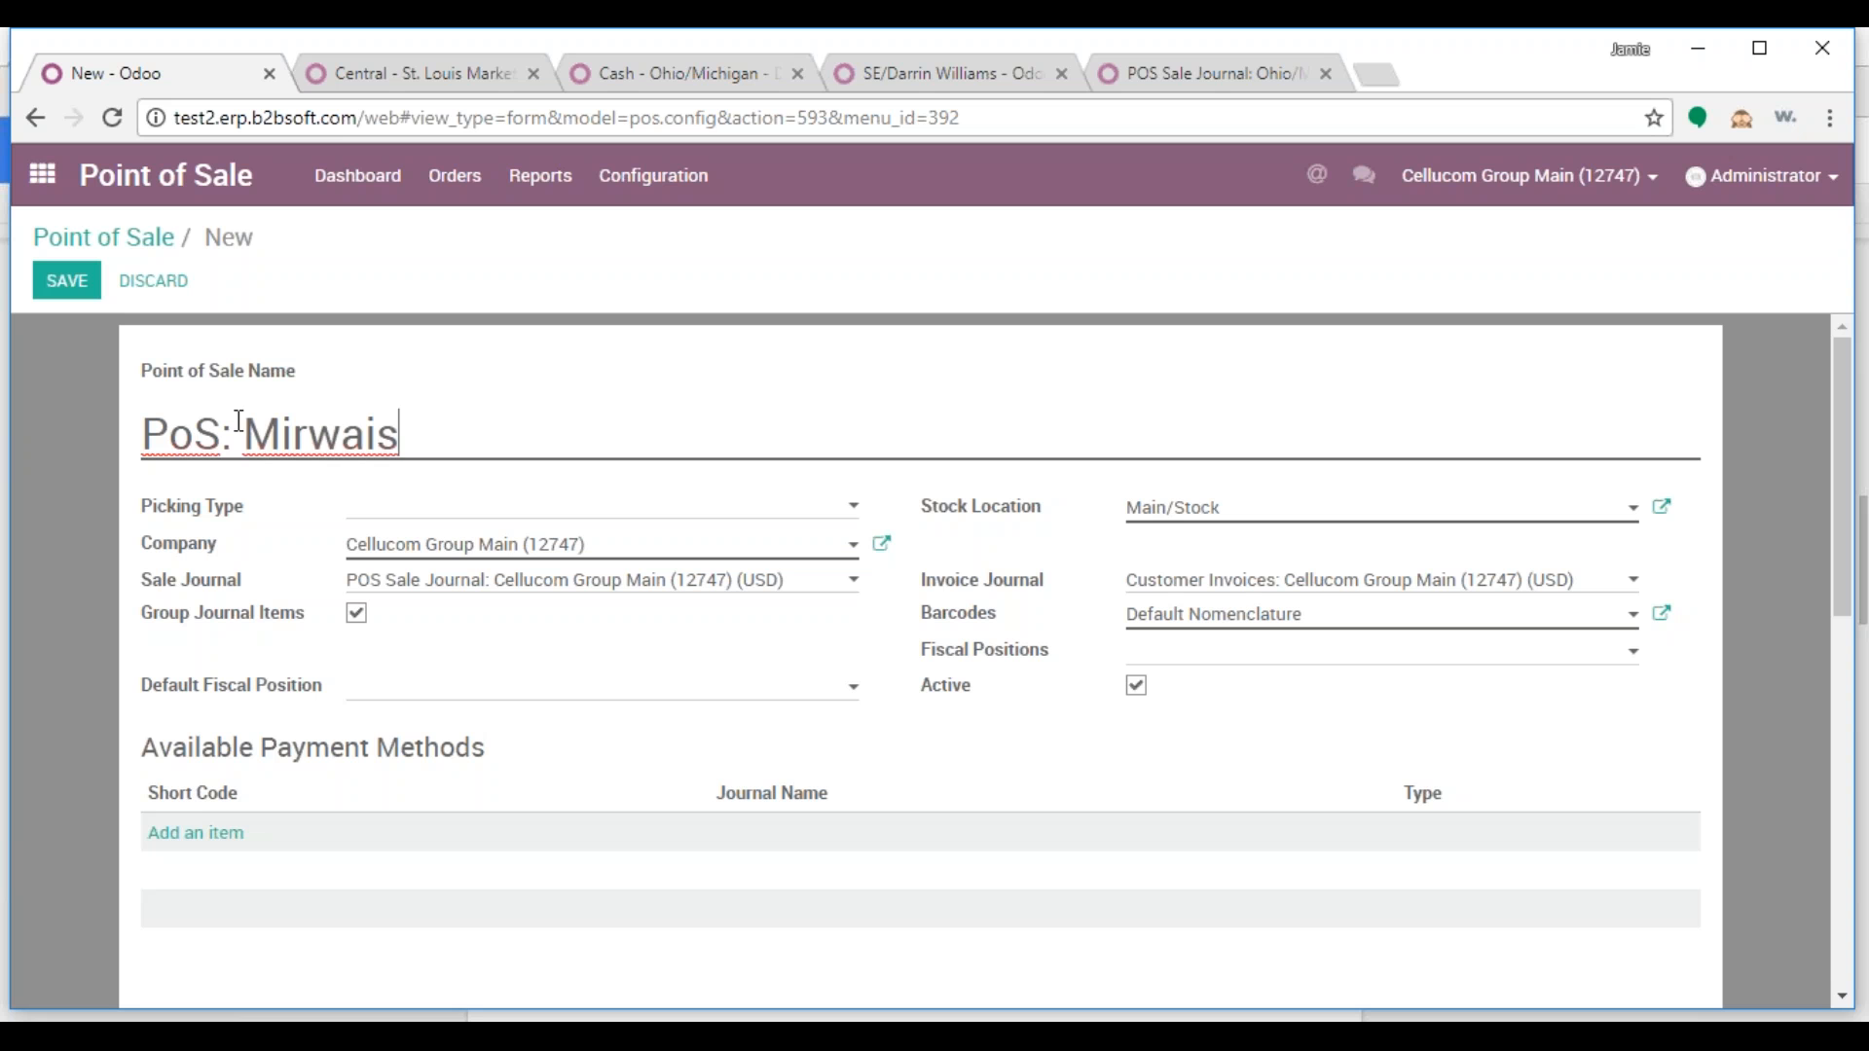
click(64, 279)
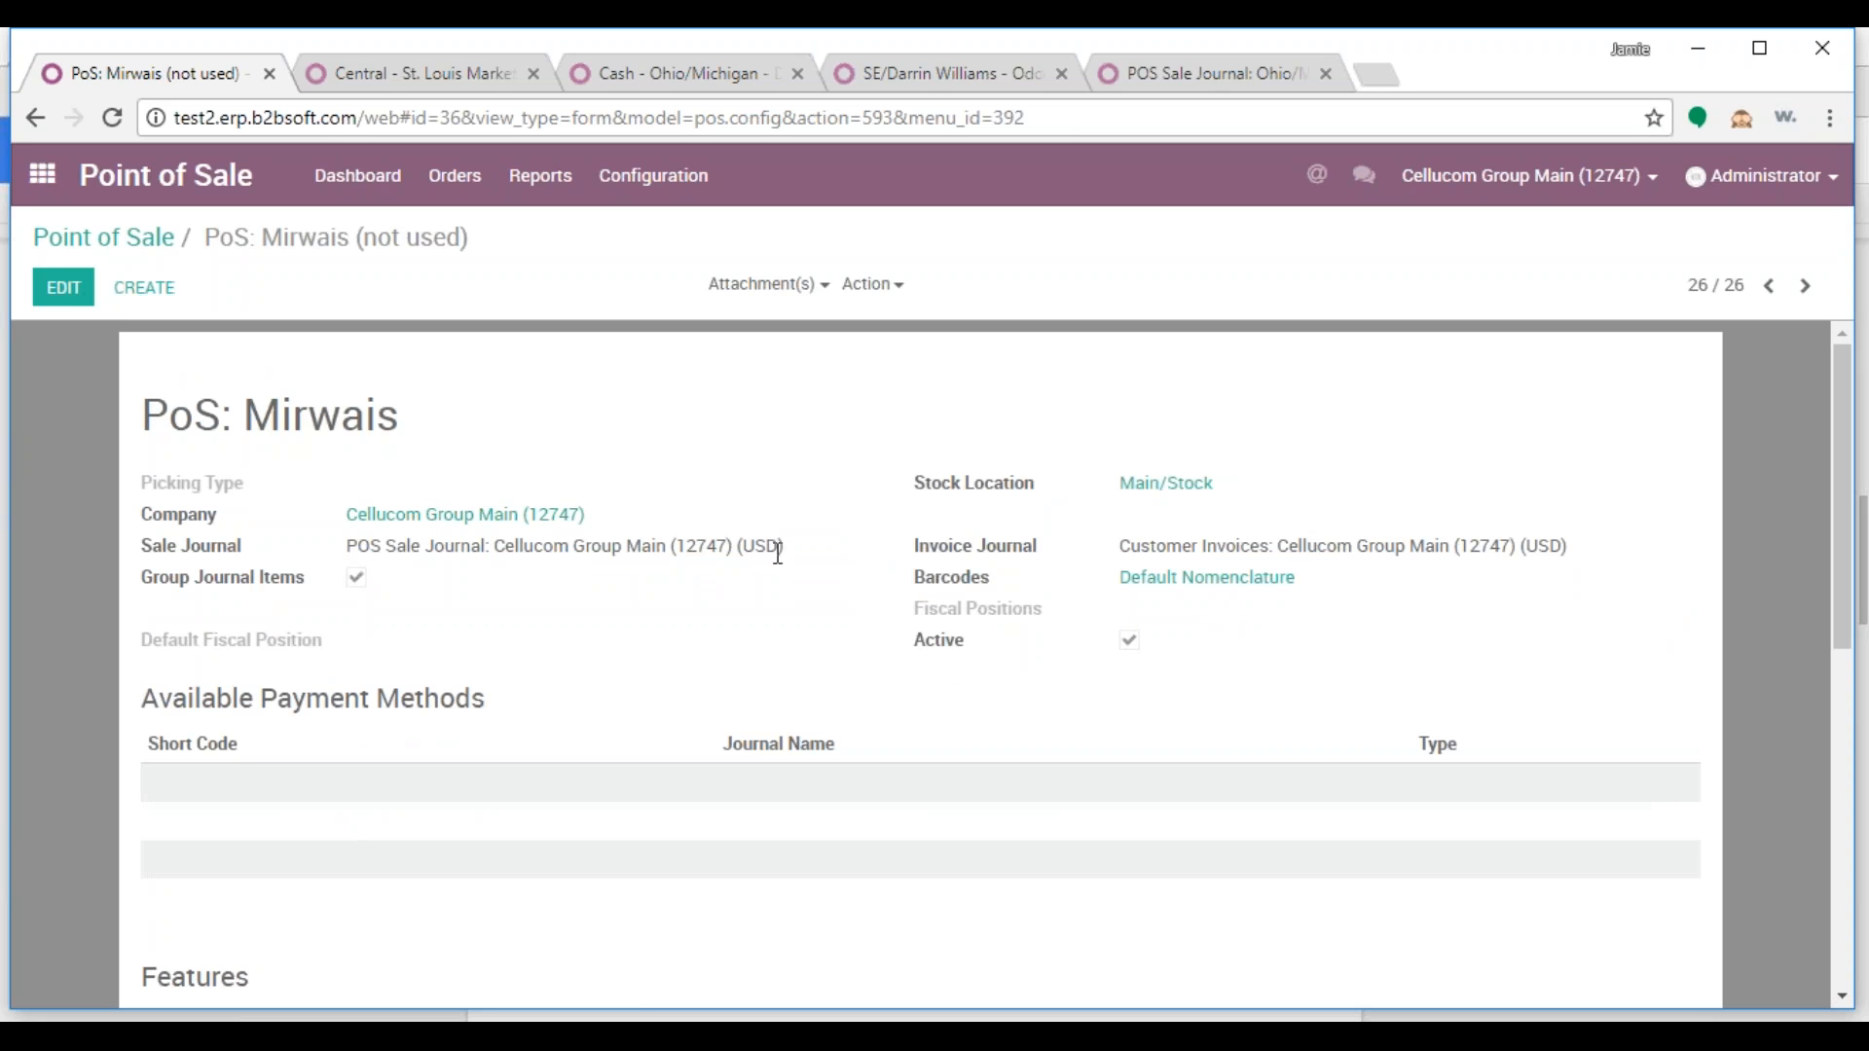
click(1276, 77)
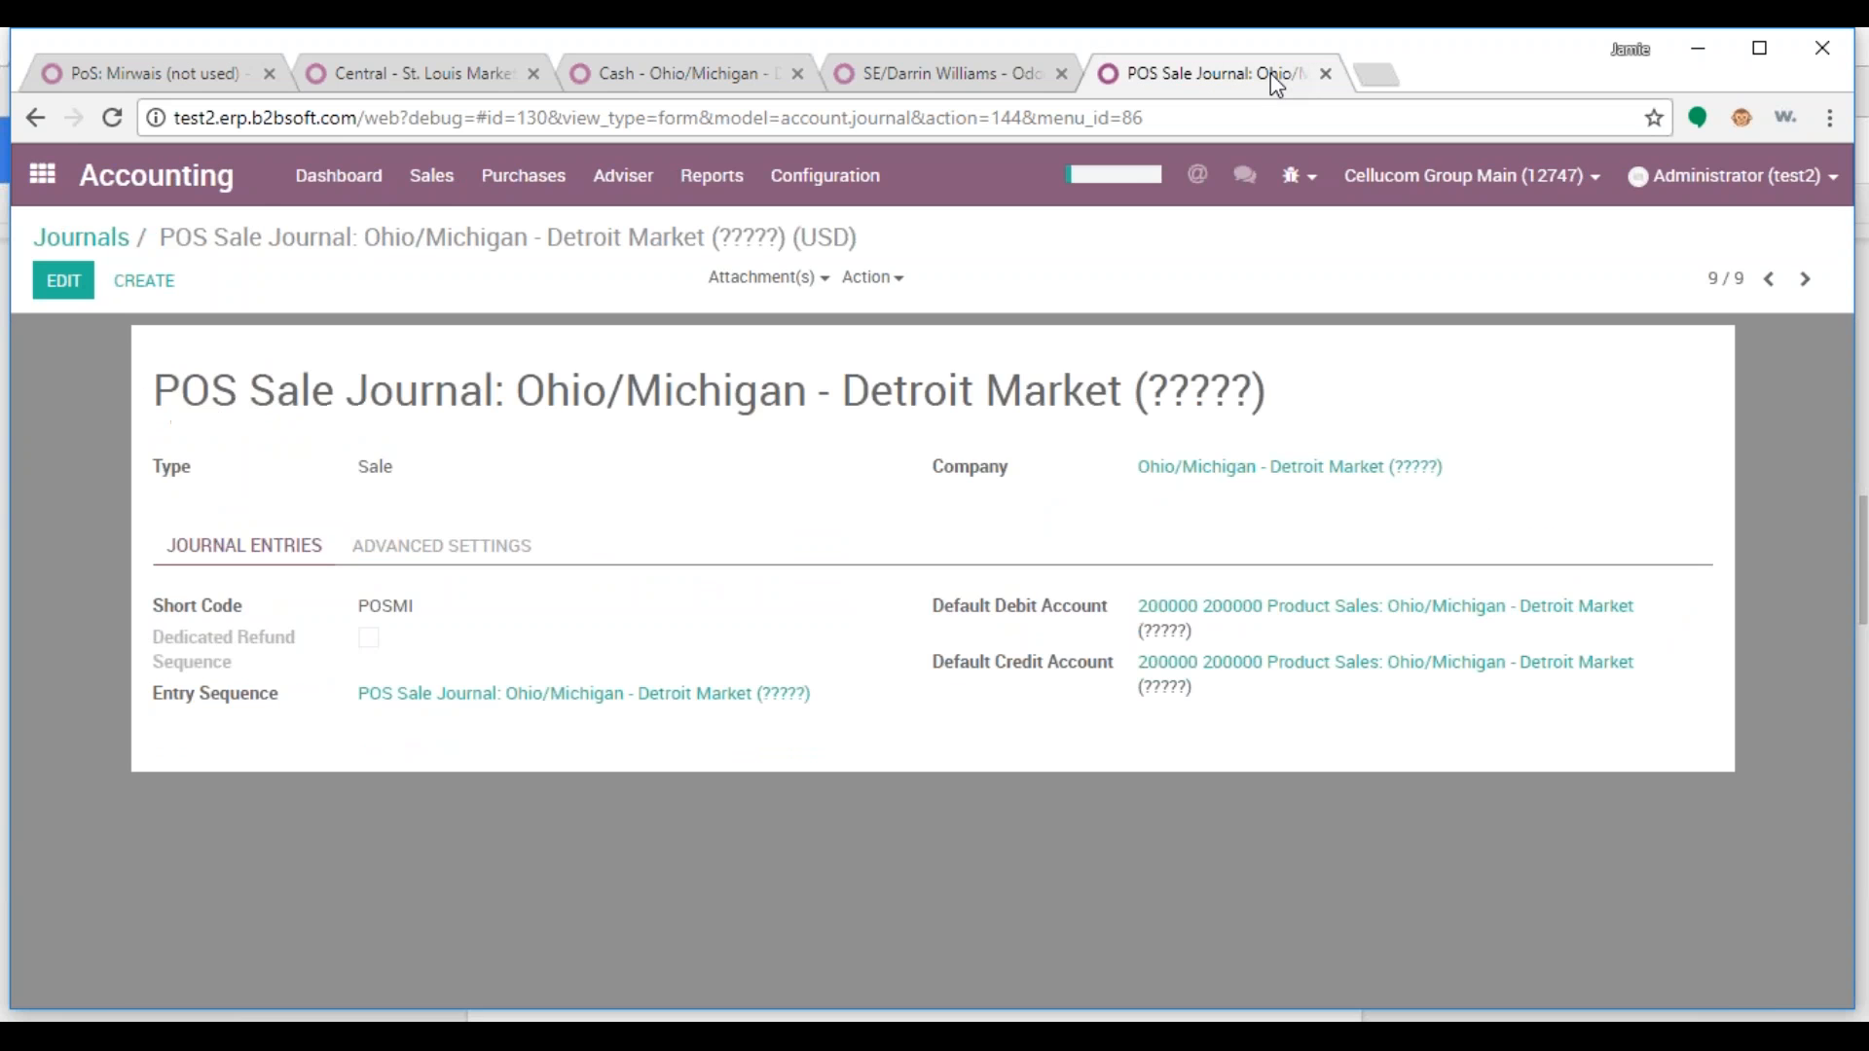
Open POS Sale Journal: Cellucom Group Main (12747) from the accounting journals filtered by 'pos'
click(42, 174)
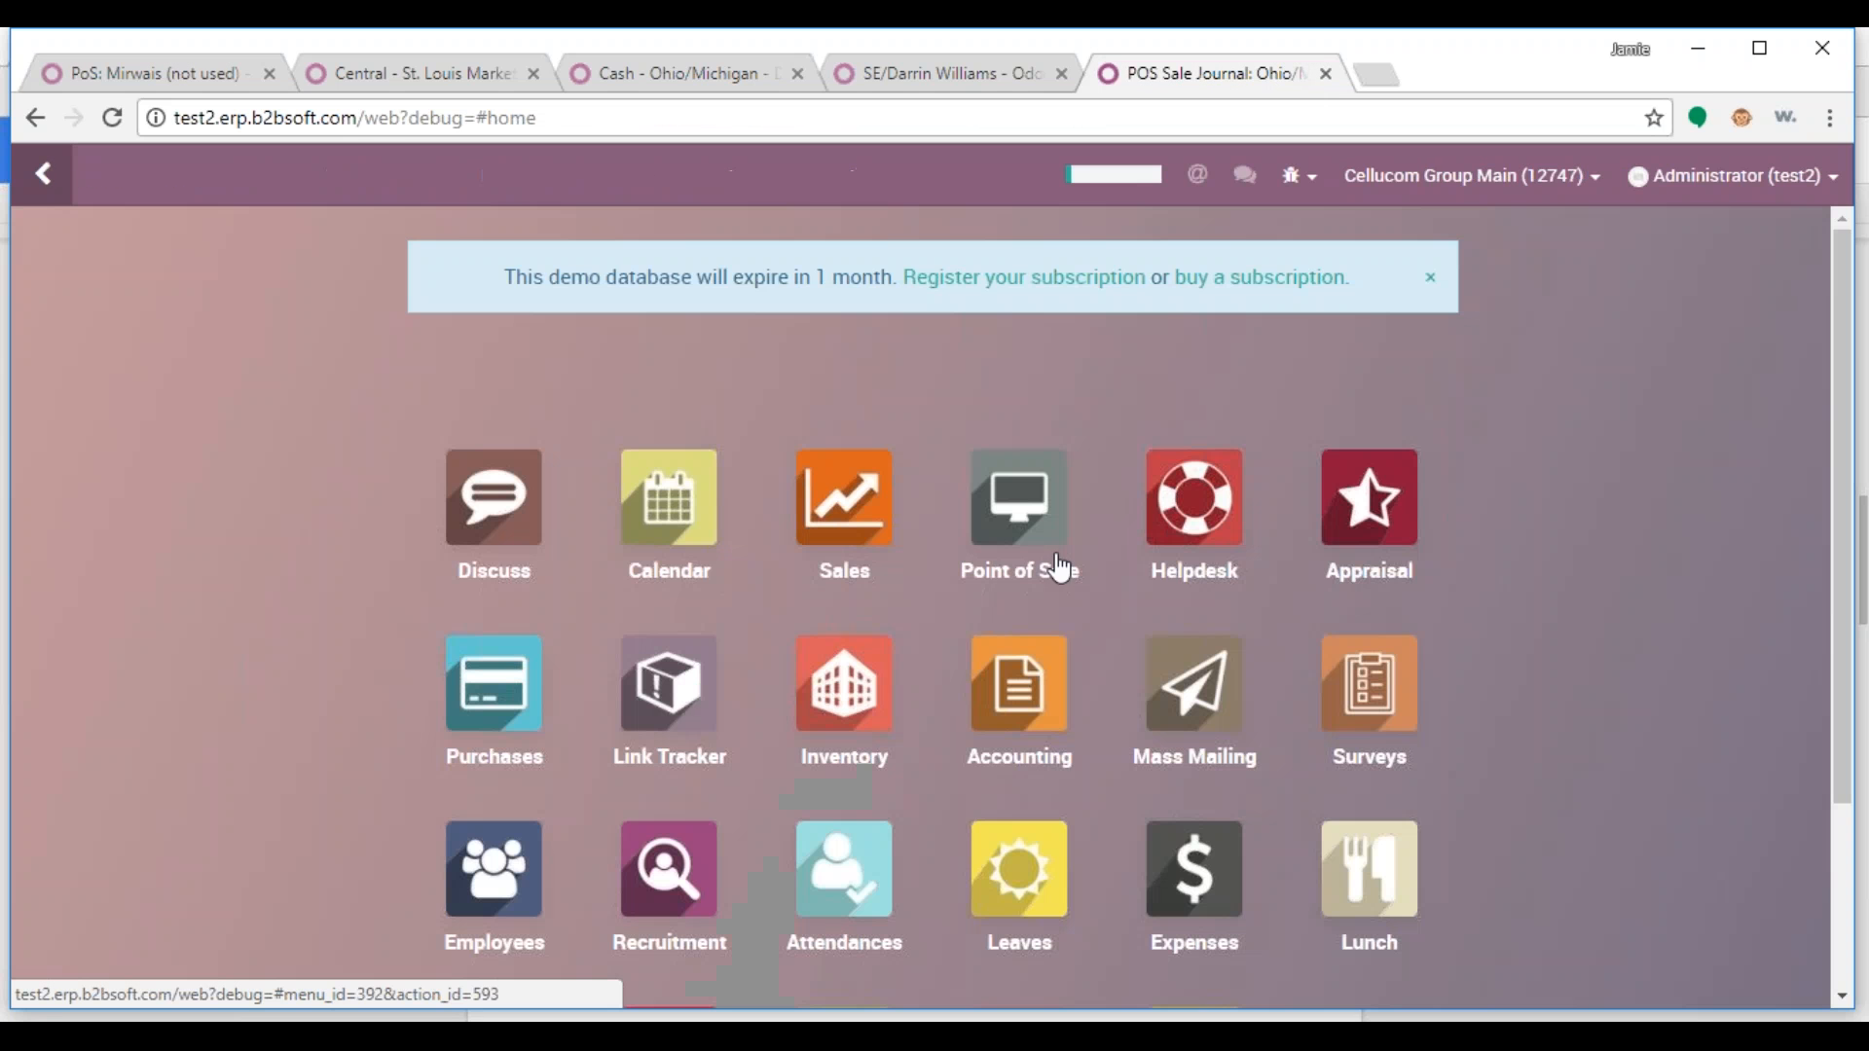
click(983, 696)
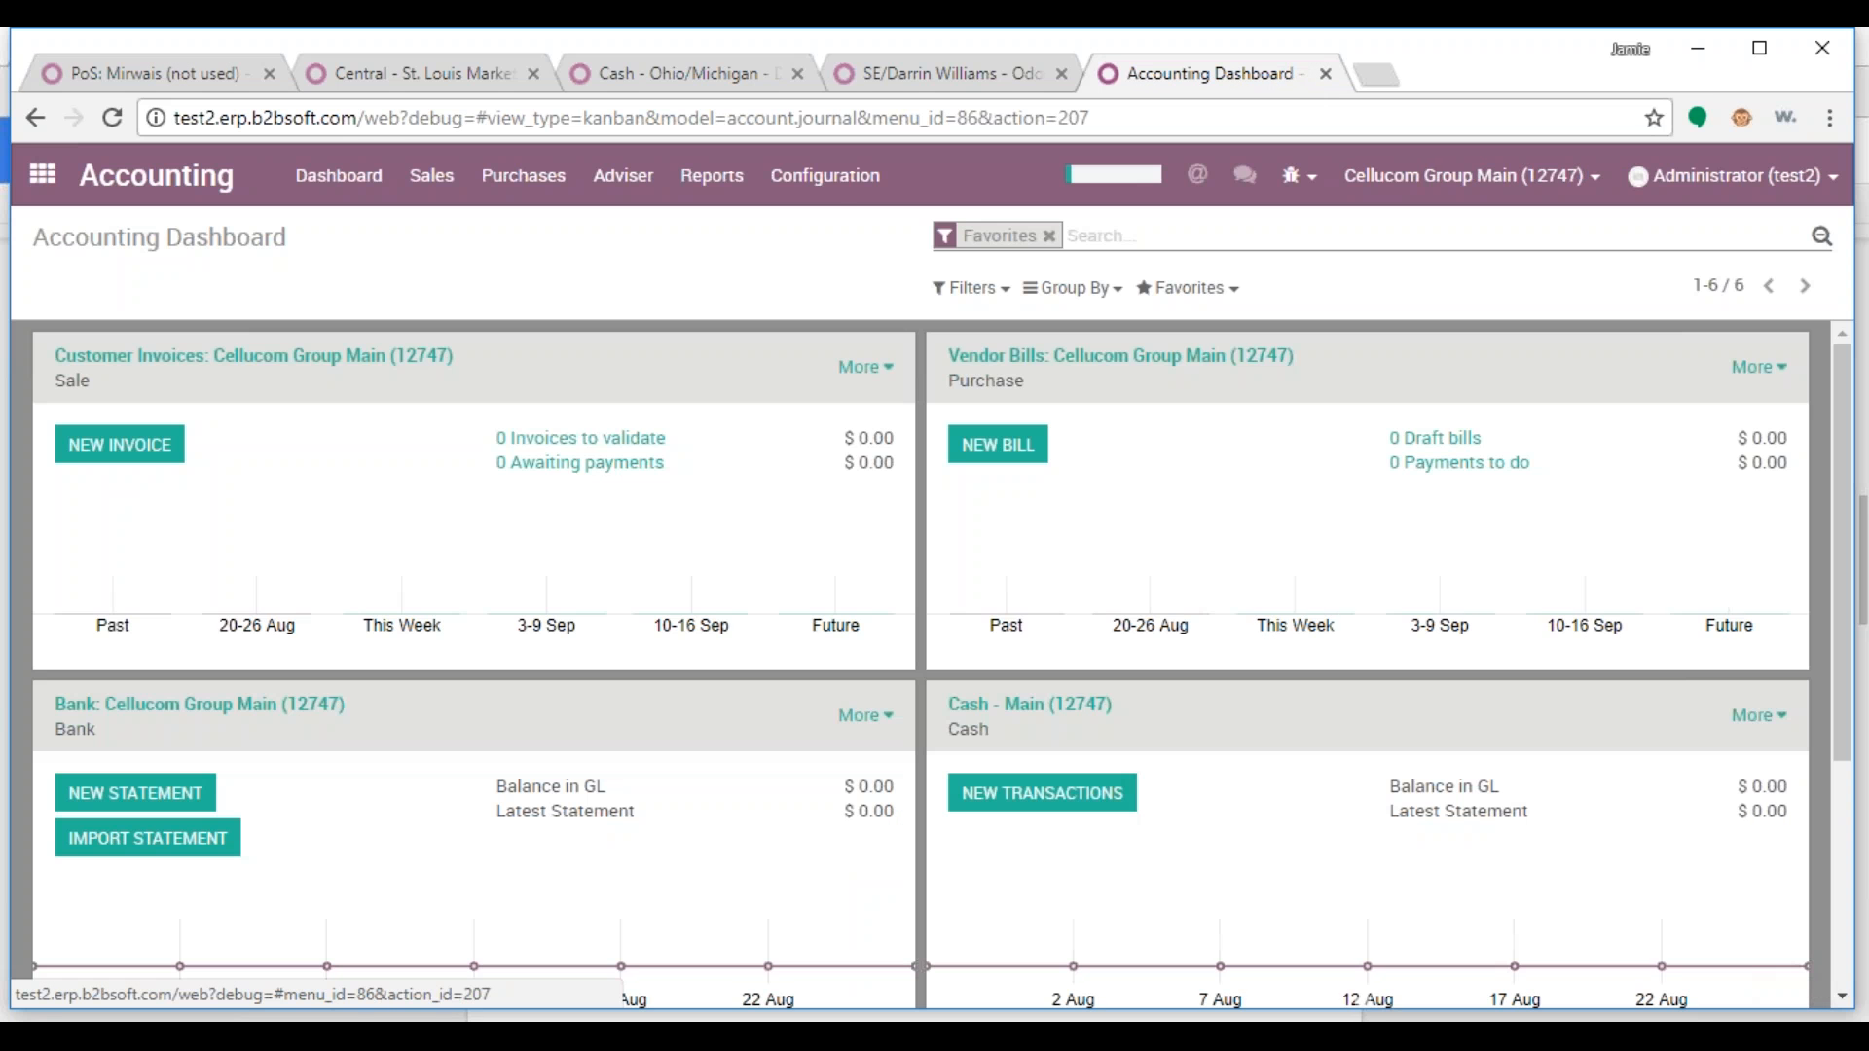
click(825, 175)
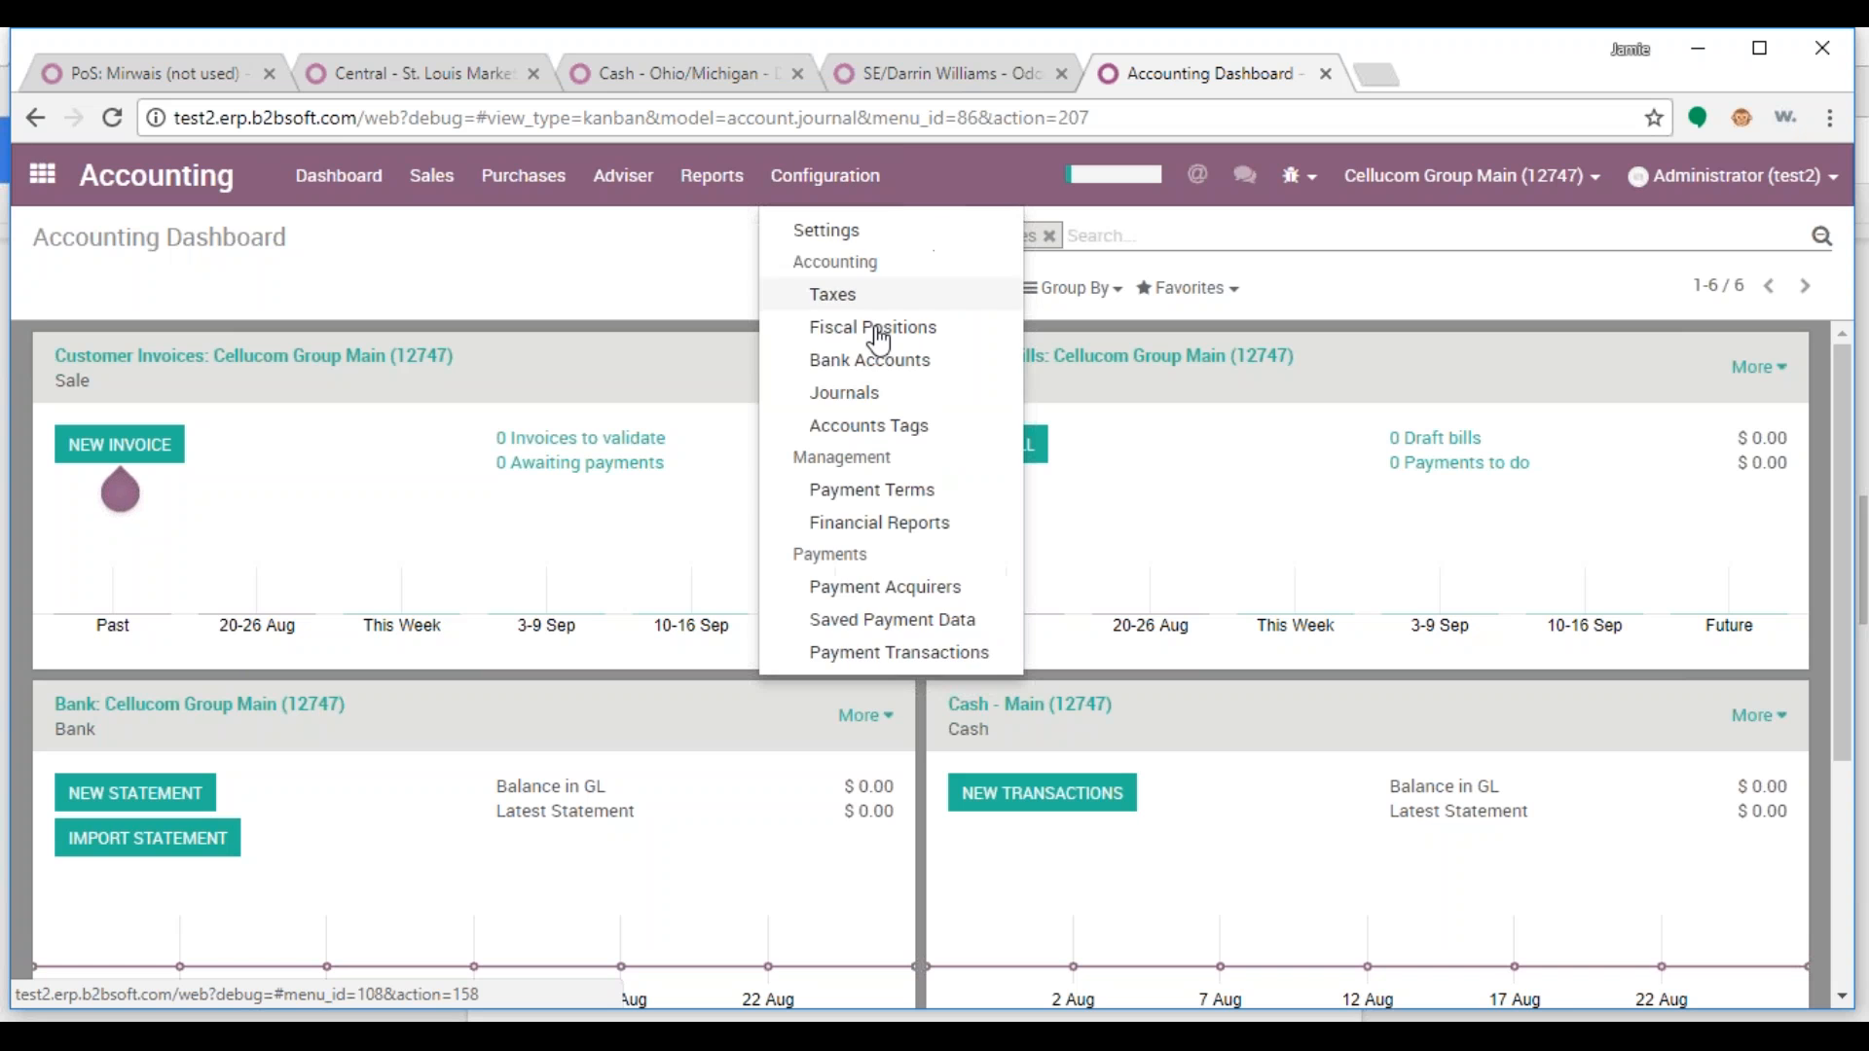
click(870, 399)
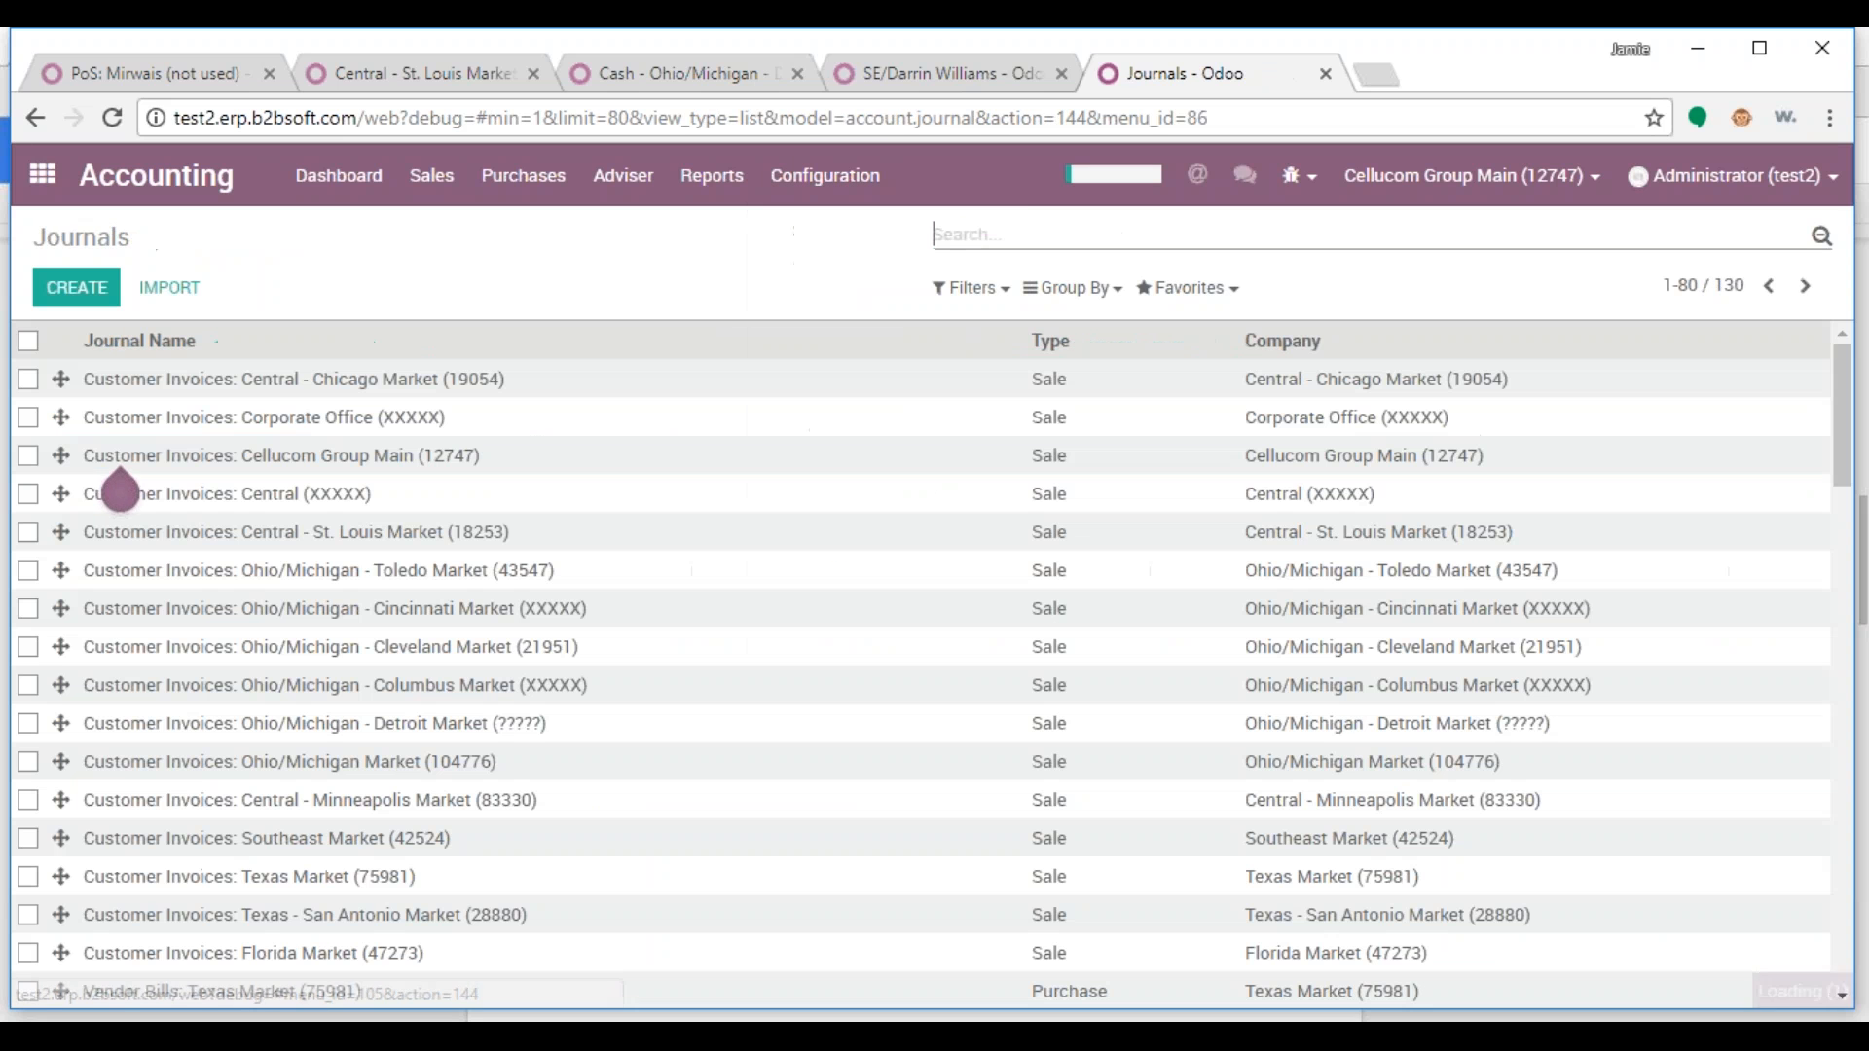
text(pos)
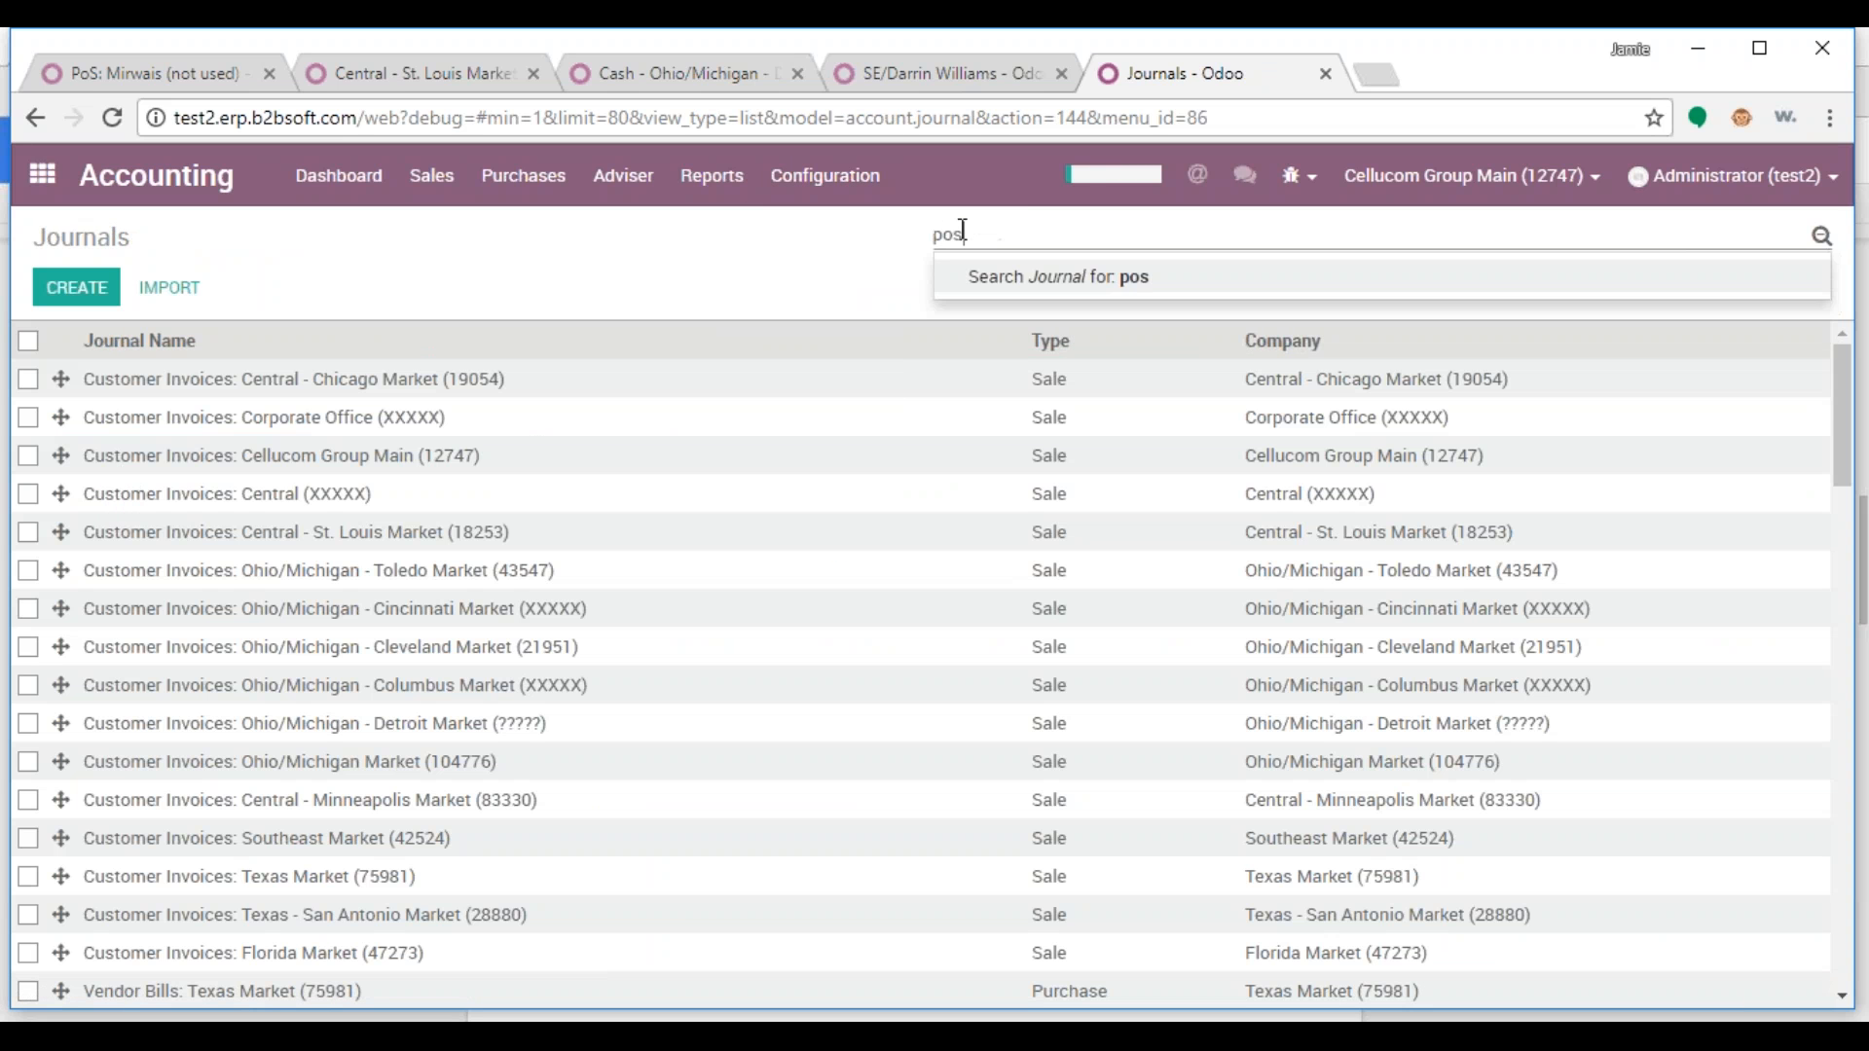
key(Return)
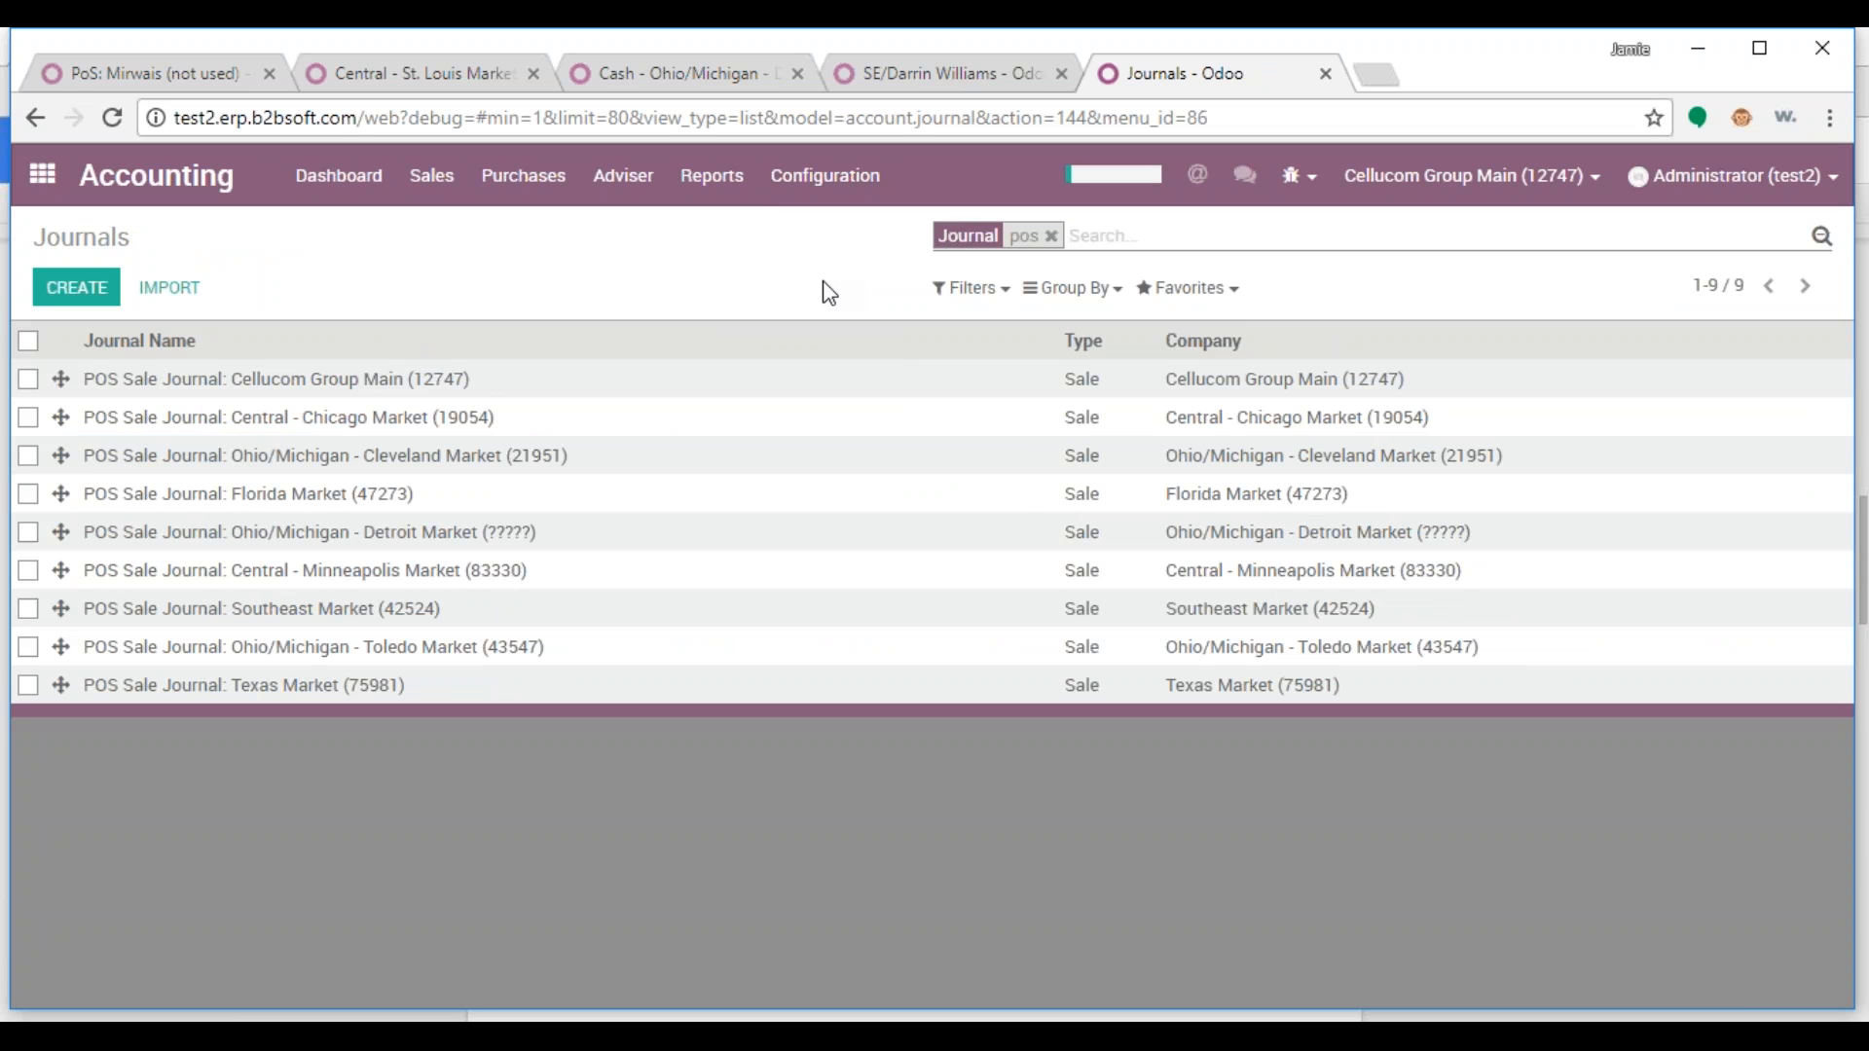
click(336, 387)
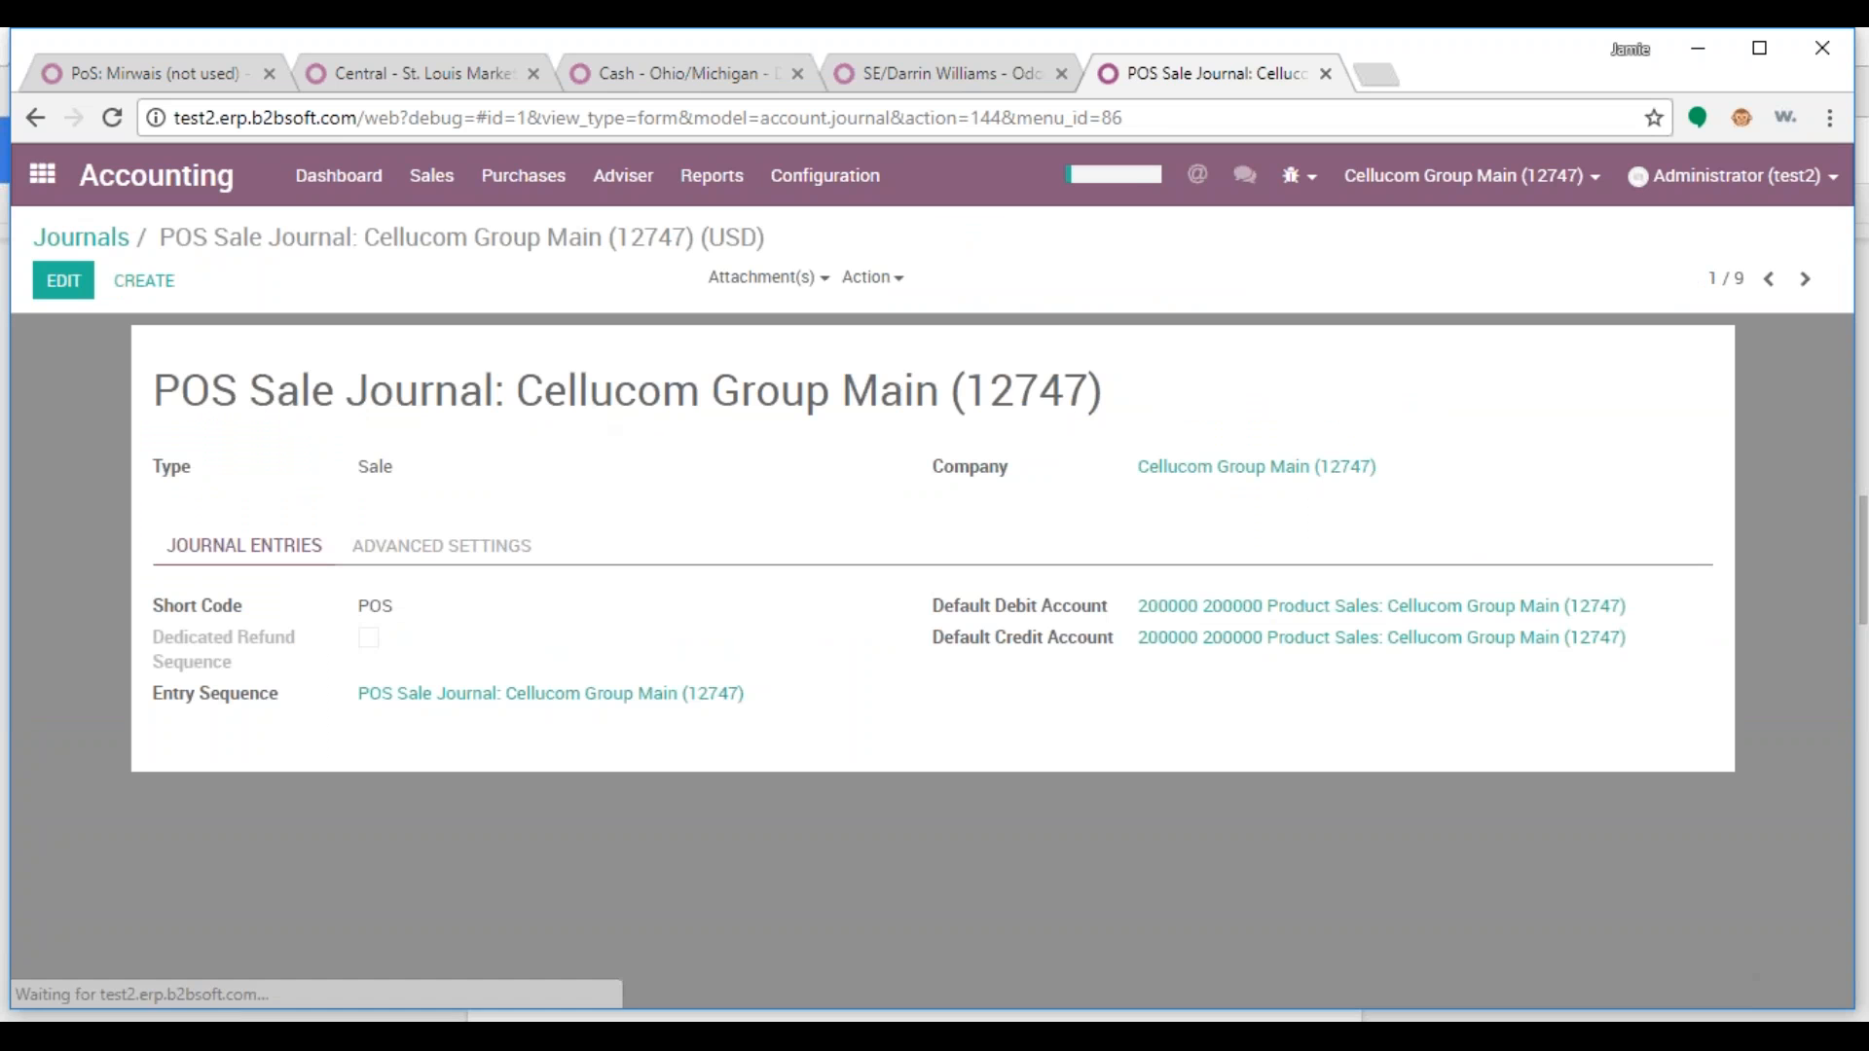
Duplicate the POS Sale Journal and set the copy's company to Central - St. Louis Market (18253)
click(872, 281)
click(906, 361)
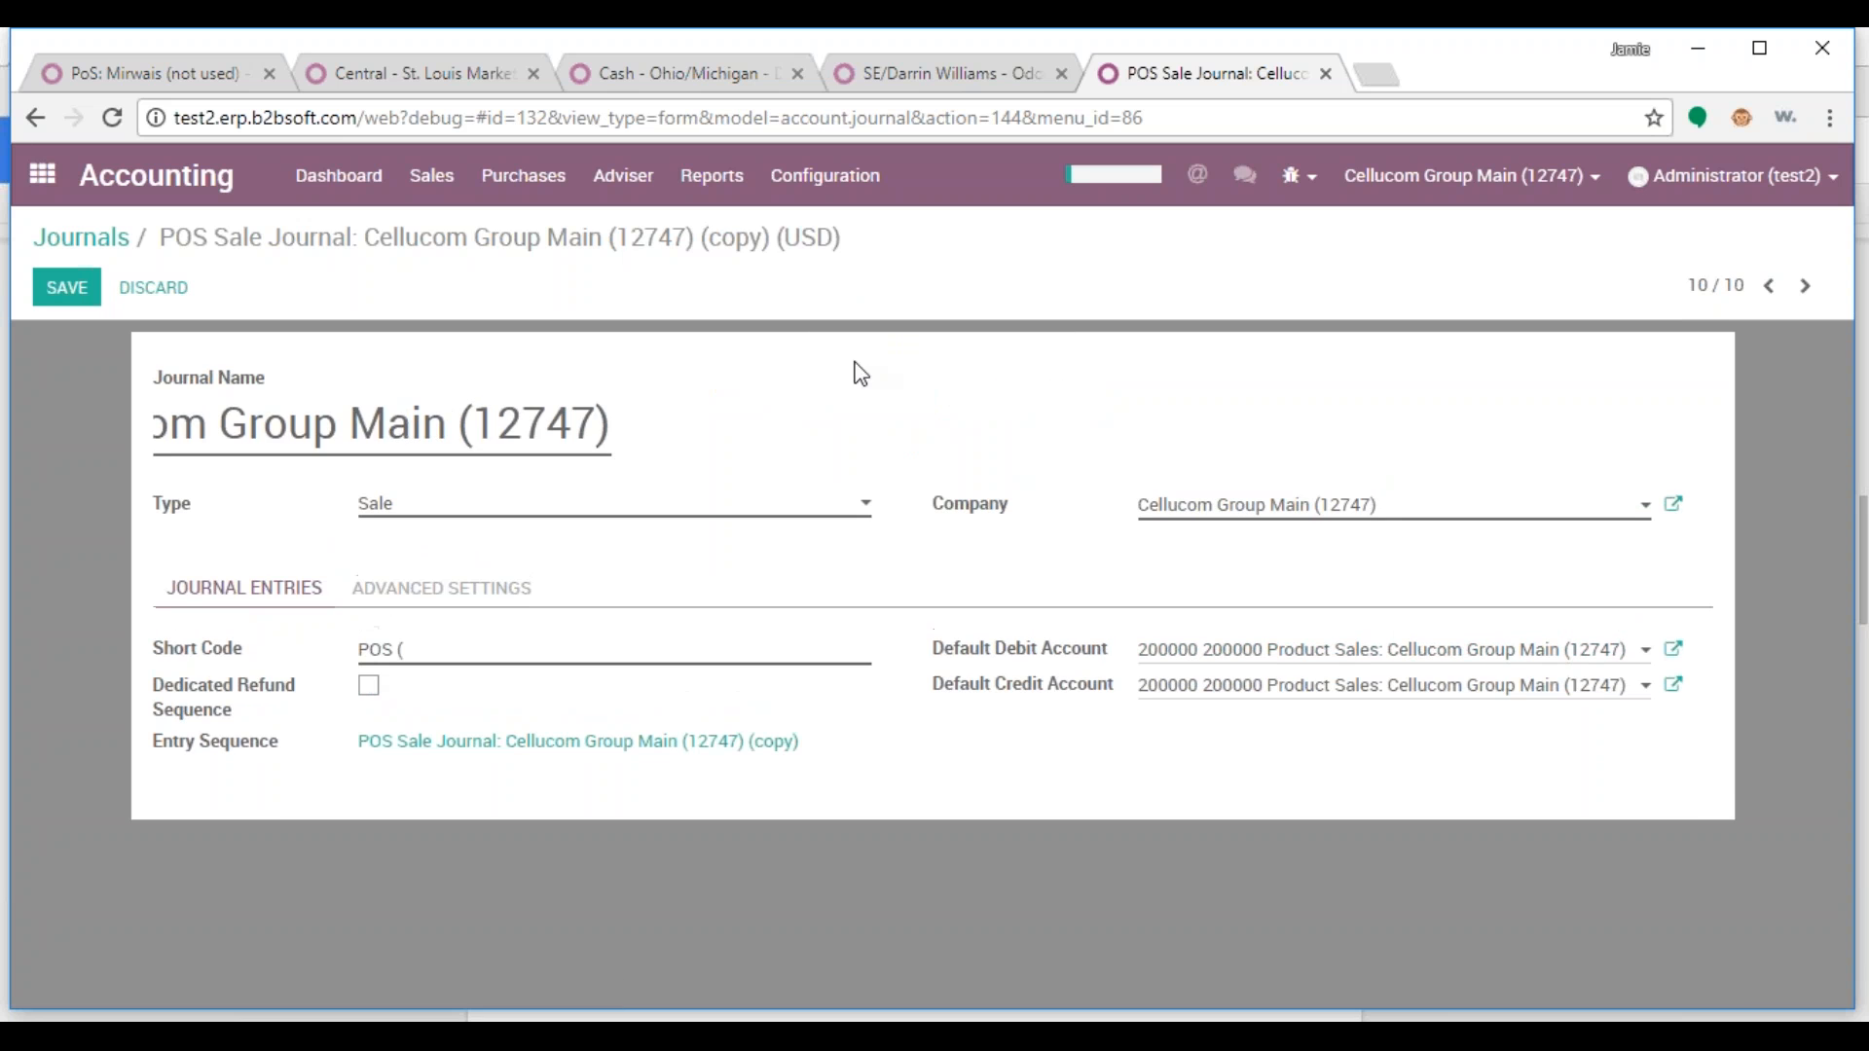
drag(1384, 508, 1081, 505)
text(st)
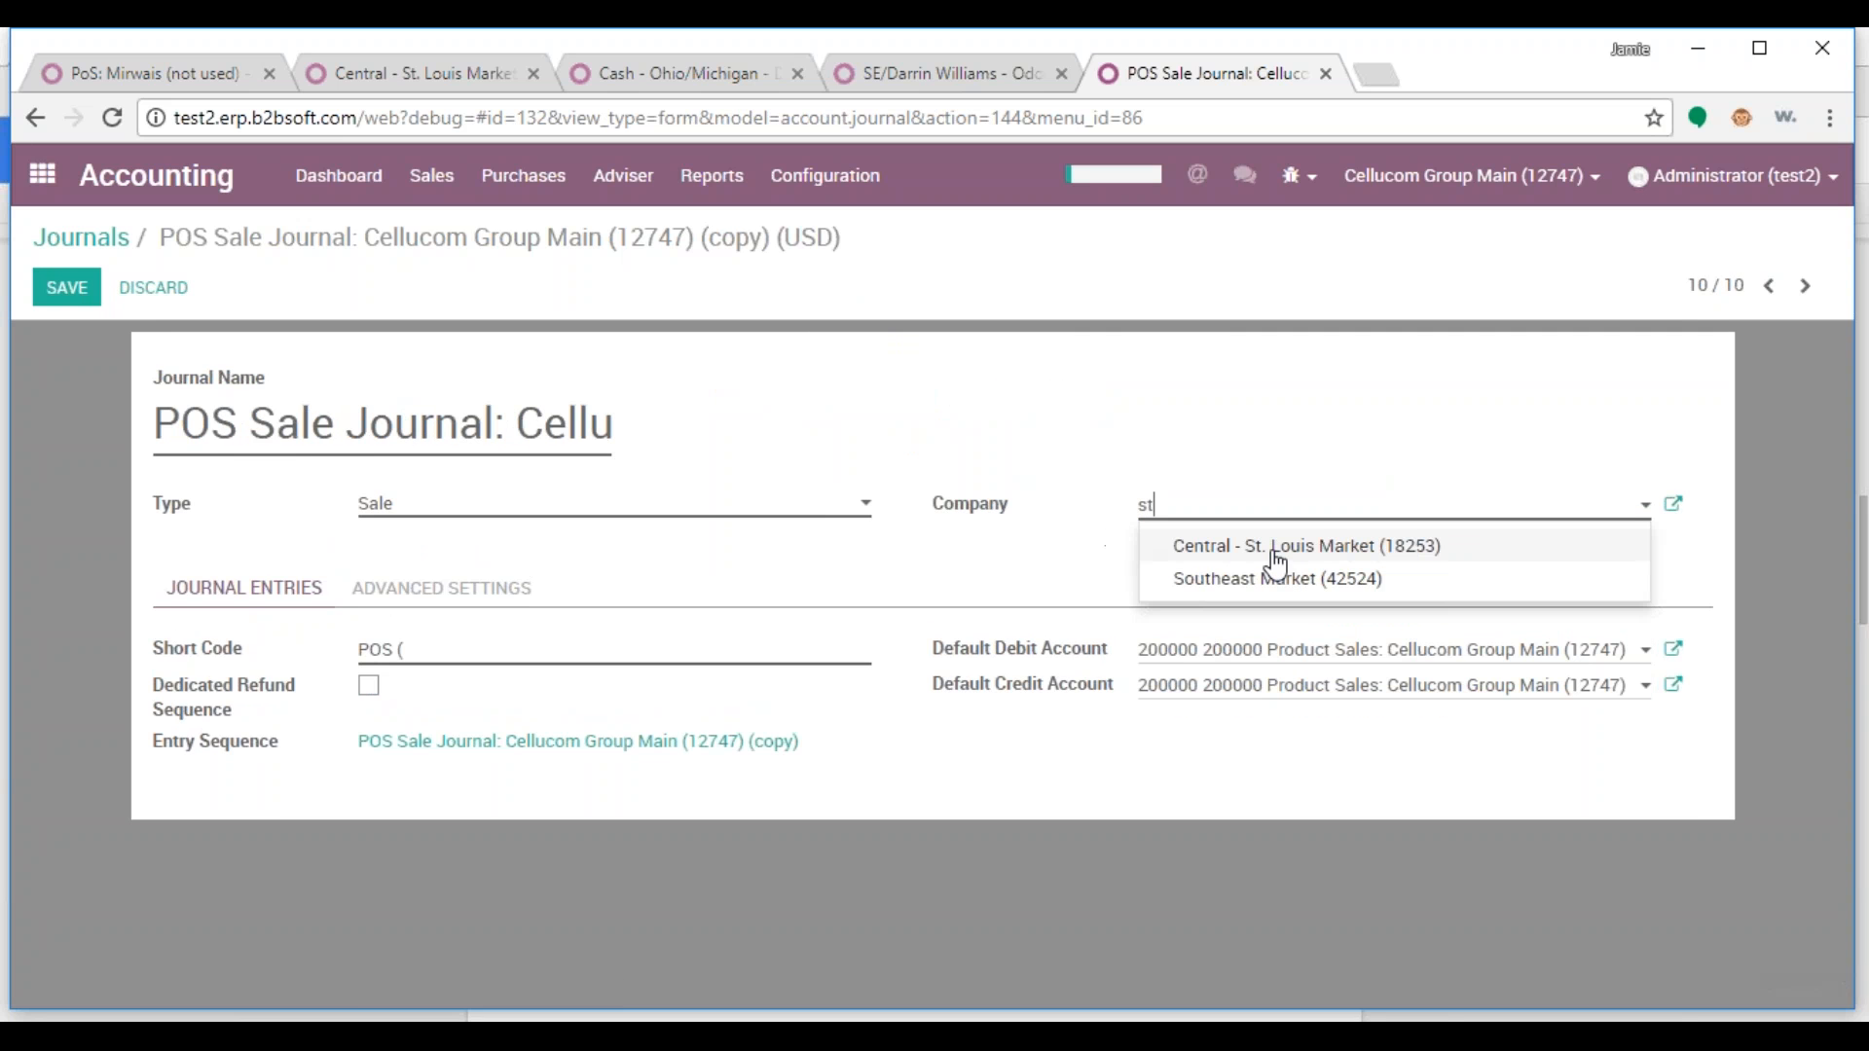
click(1272, 550)
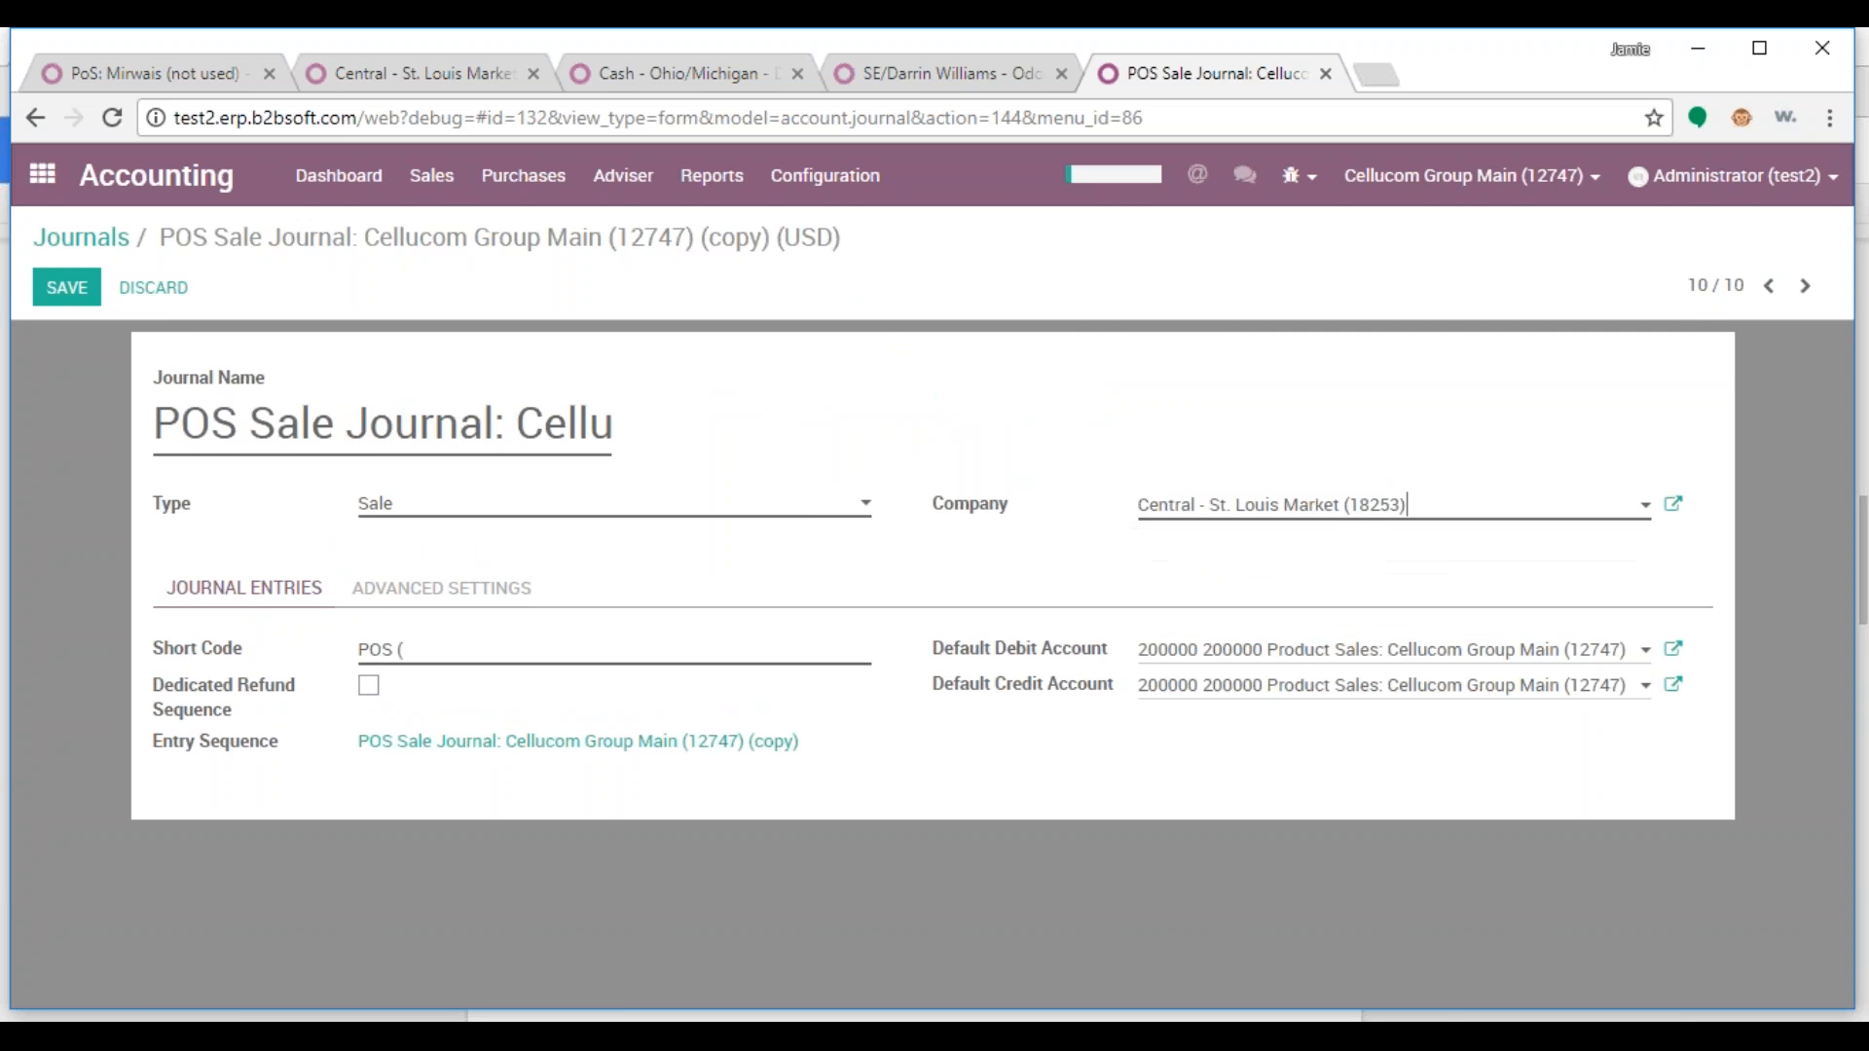
Rename the copy POS Sale Journal: Central - St. Louis Market (18253) with short code POSSt and save
drag(1381, 513, 1135, 510)
key(ctrl+c)
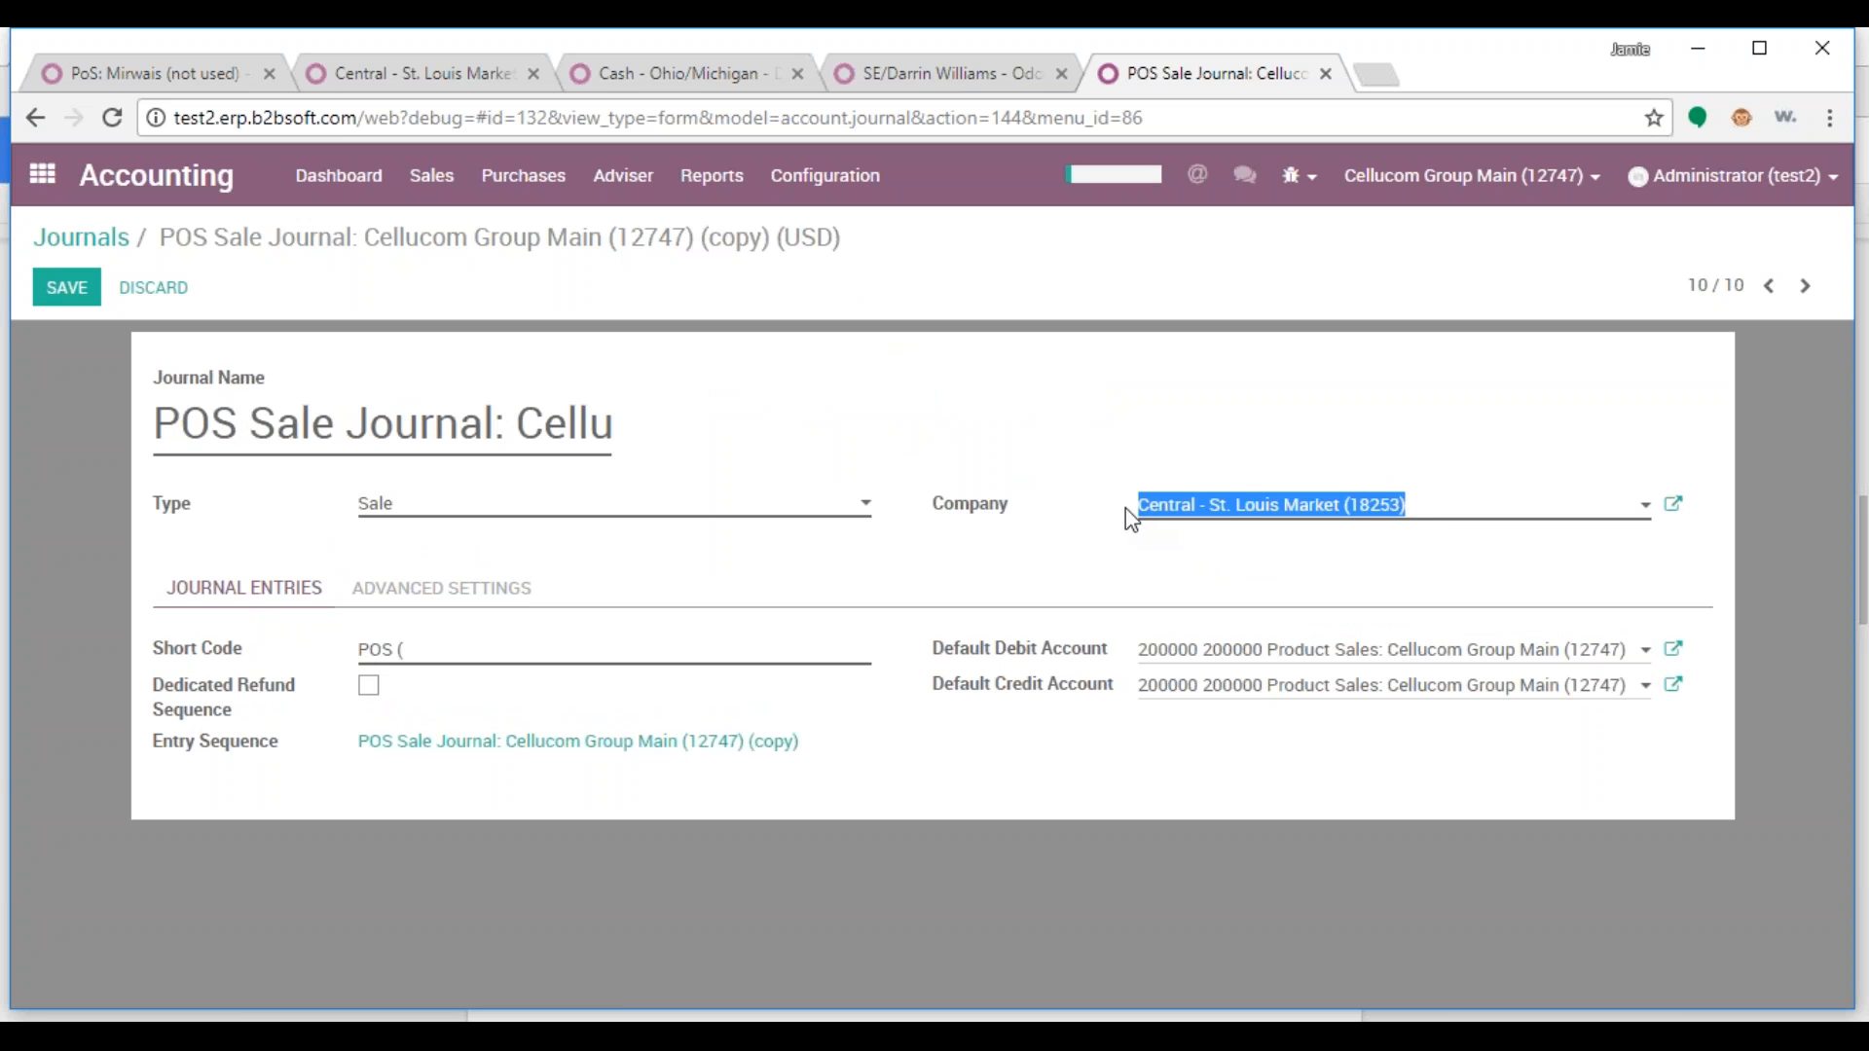
drag(527, 425, 939, 440)
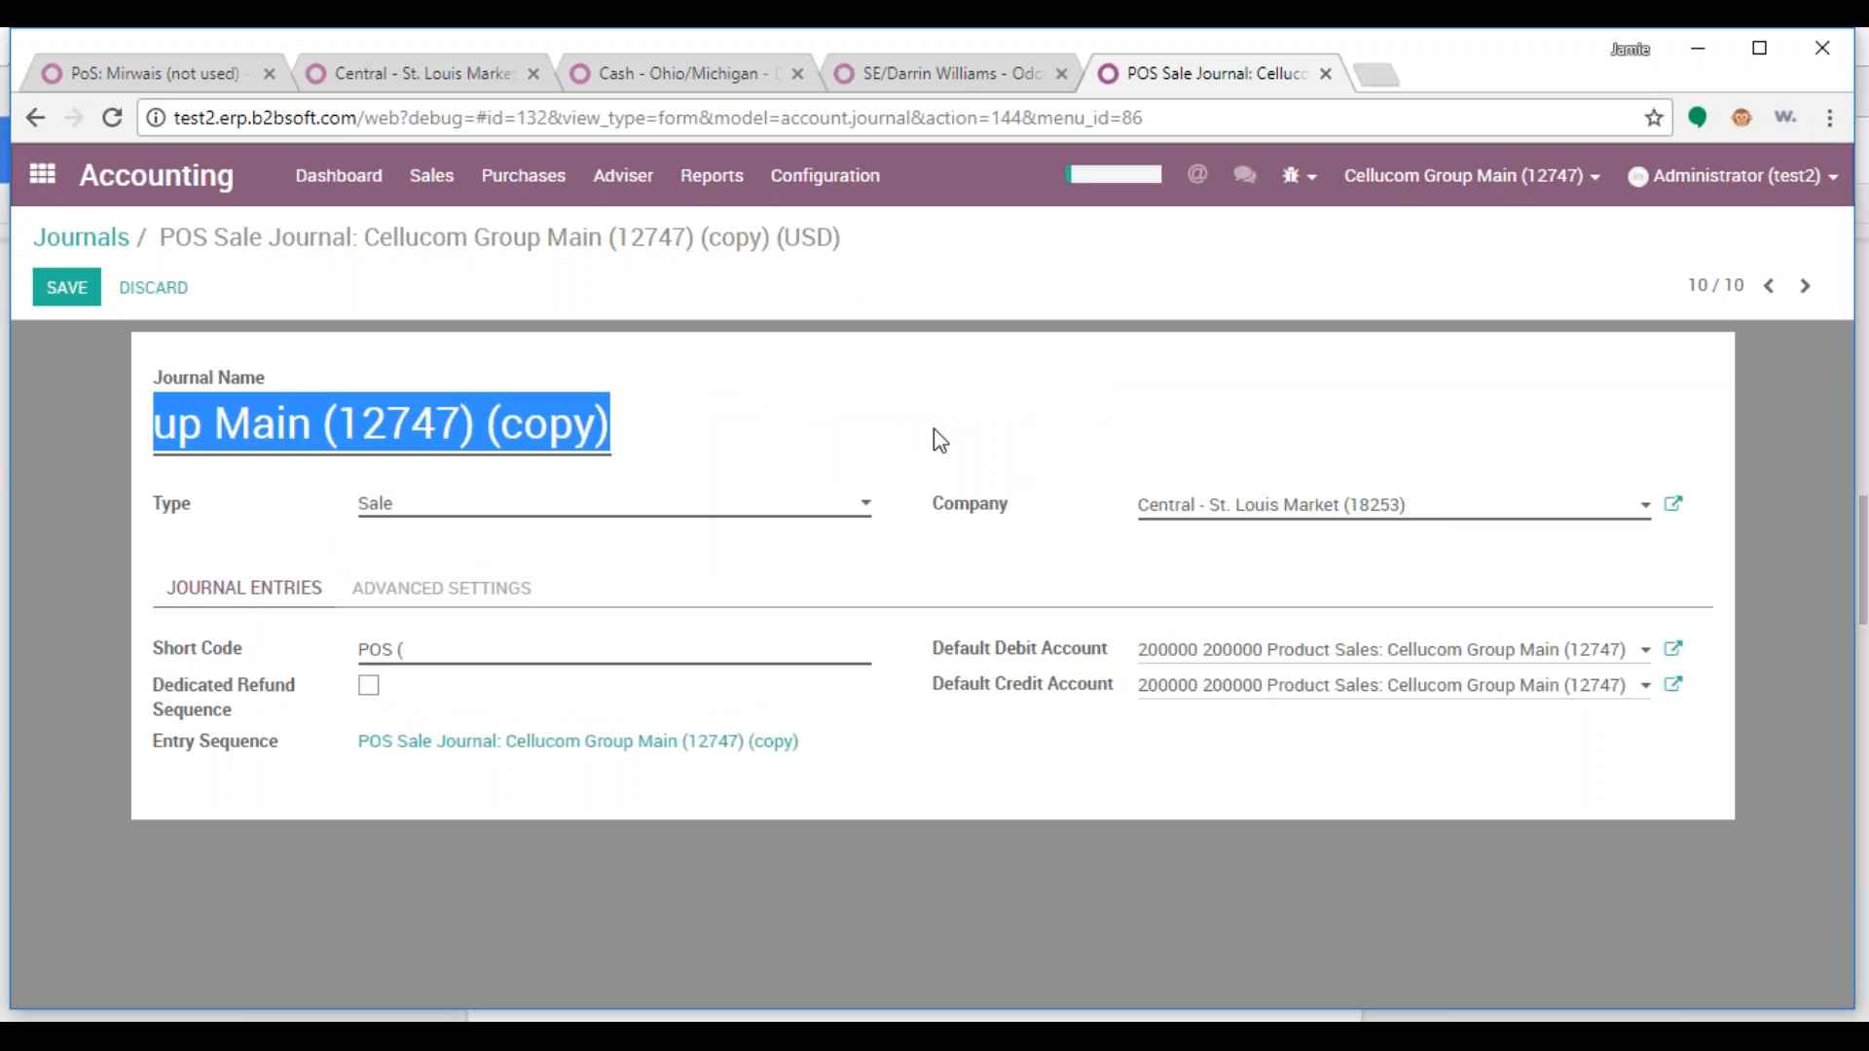
key(ctrl+v)
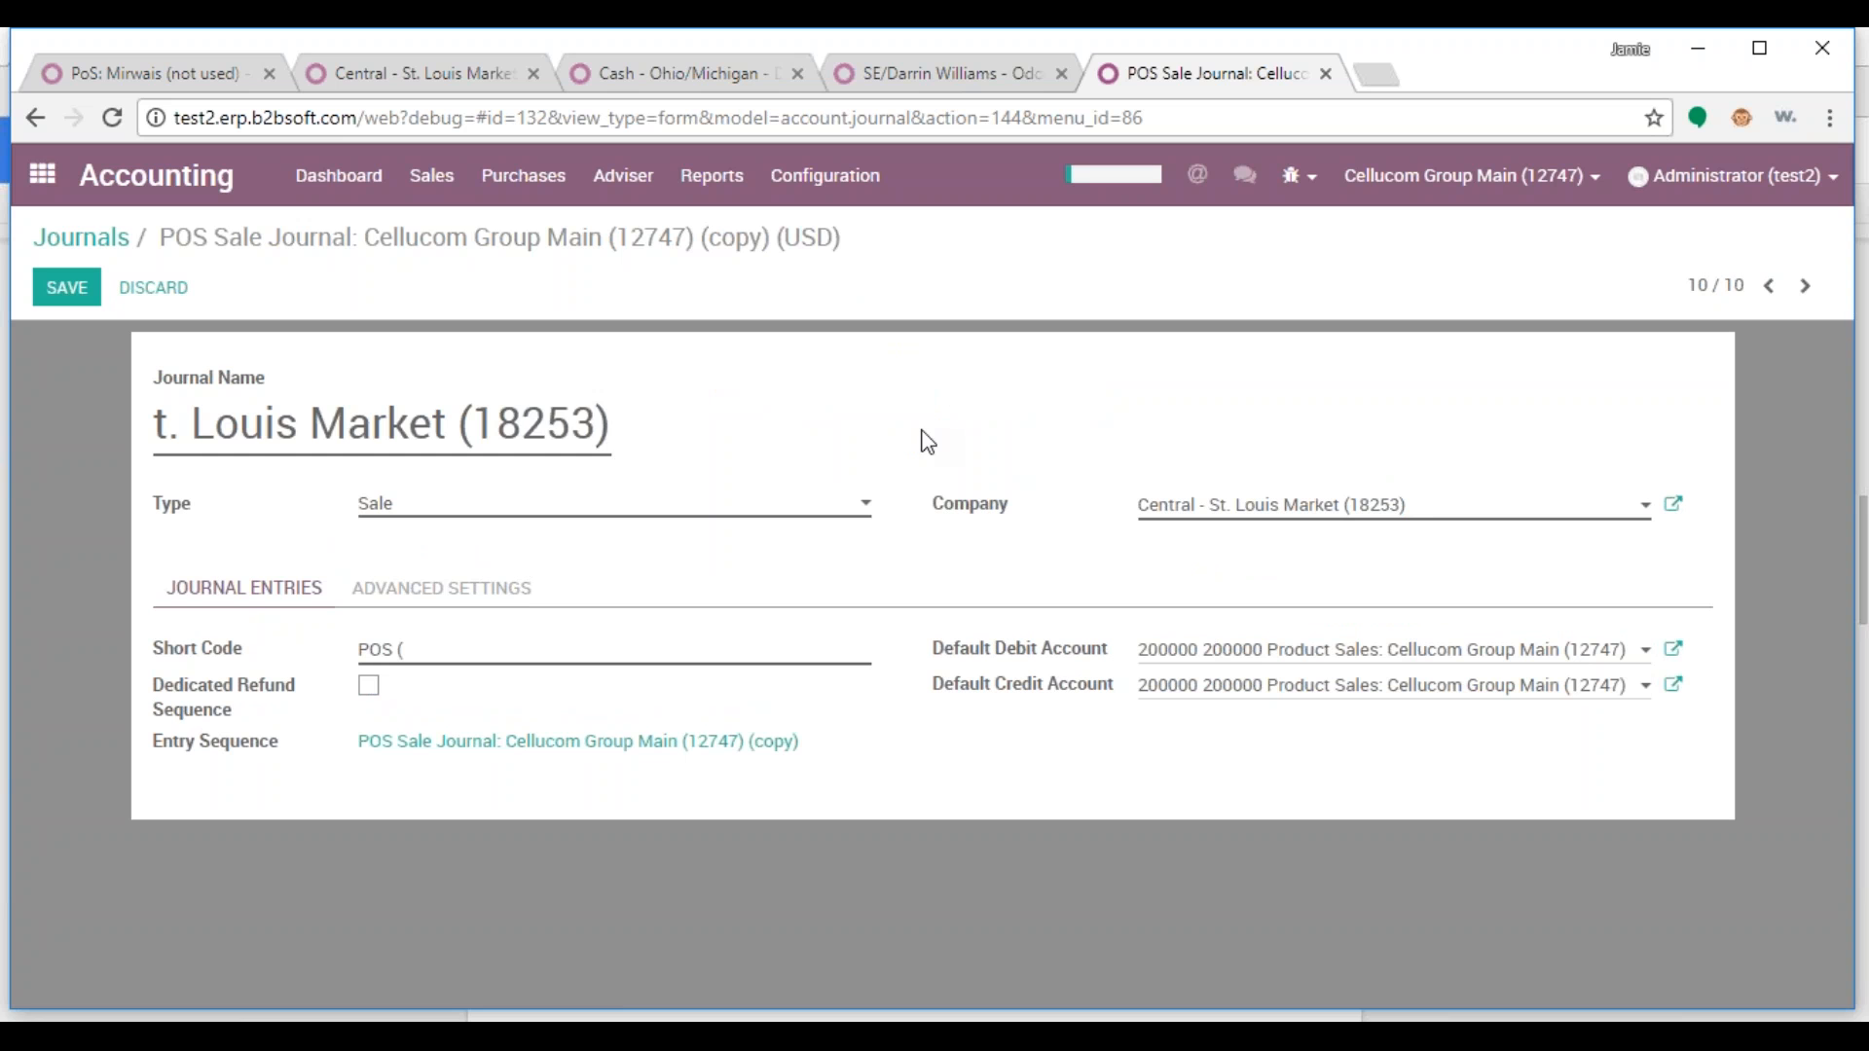
click(445, 652)
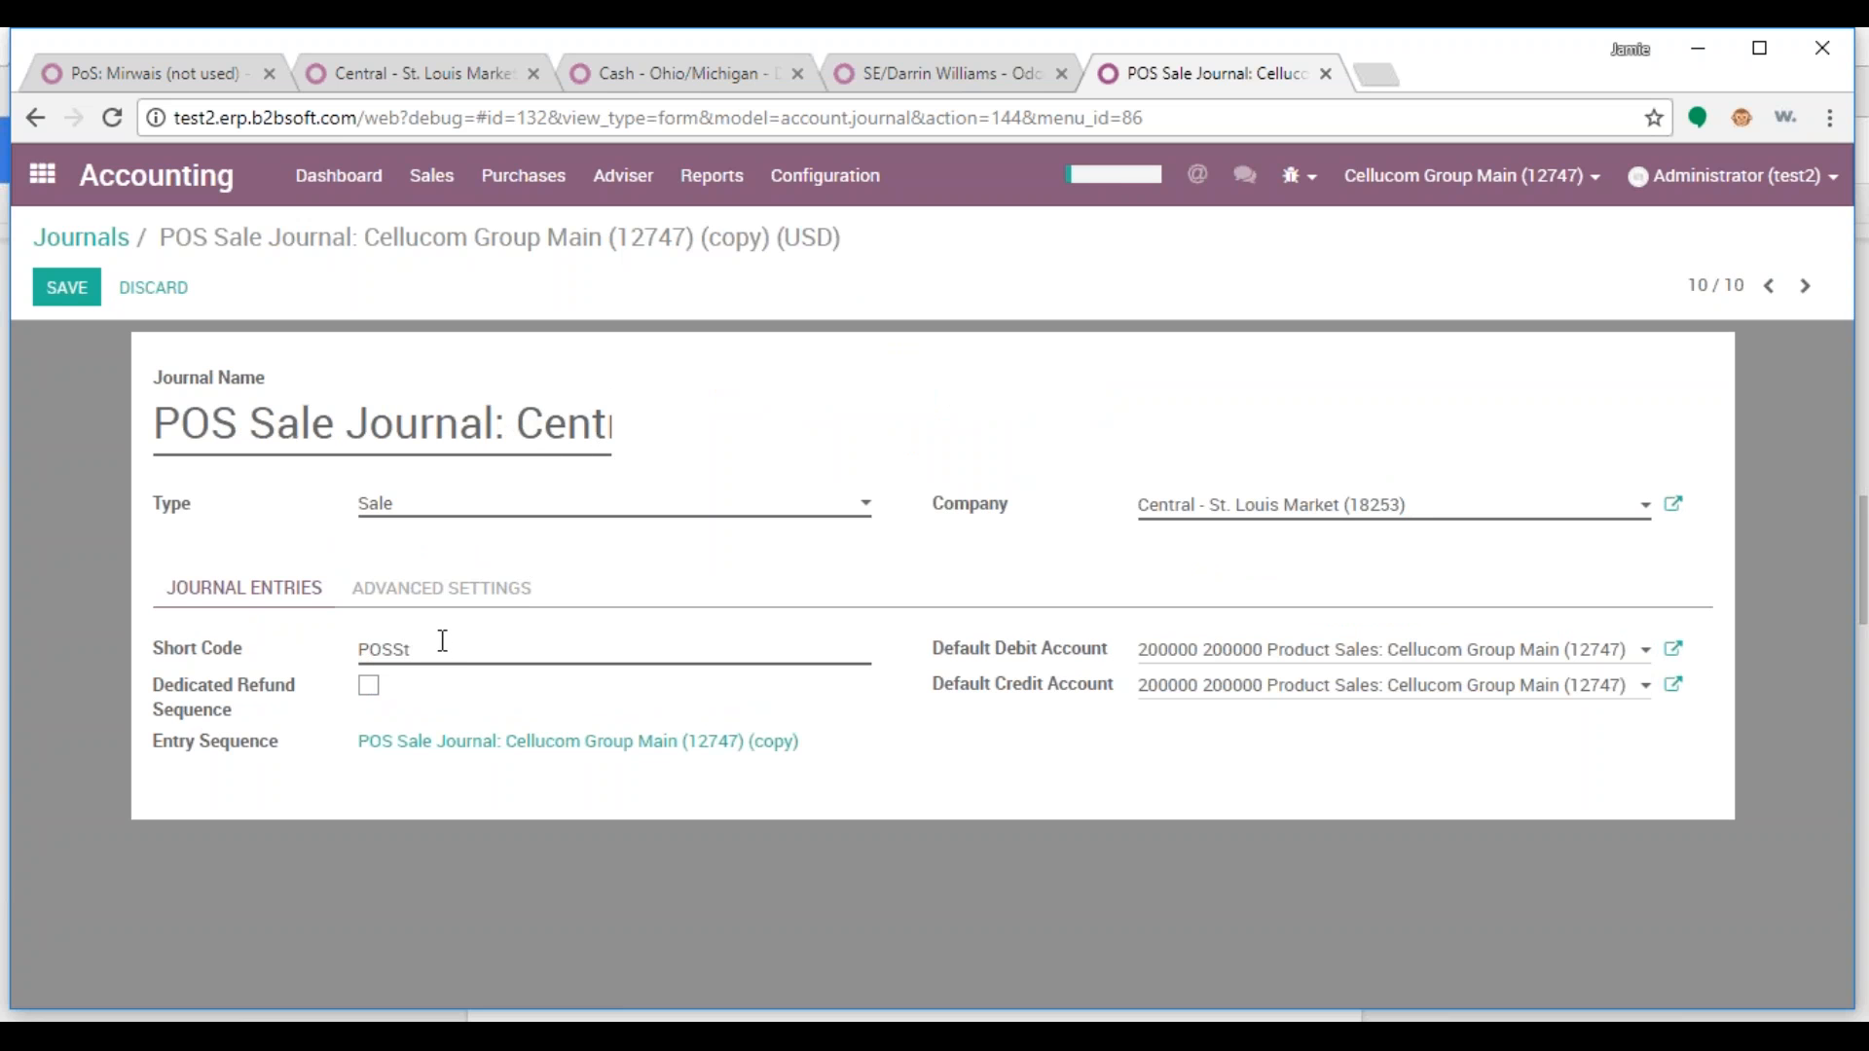
key(alt+s)
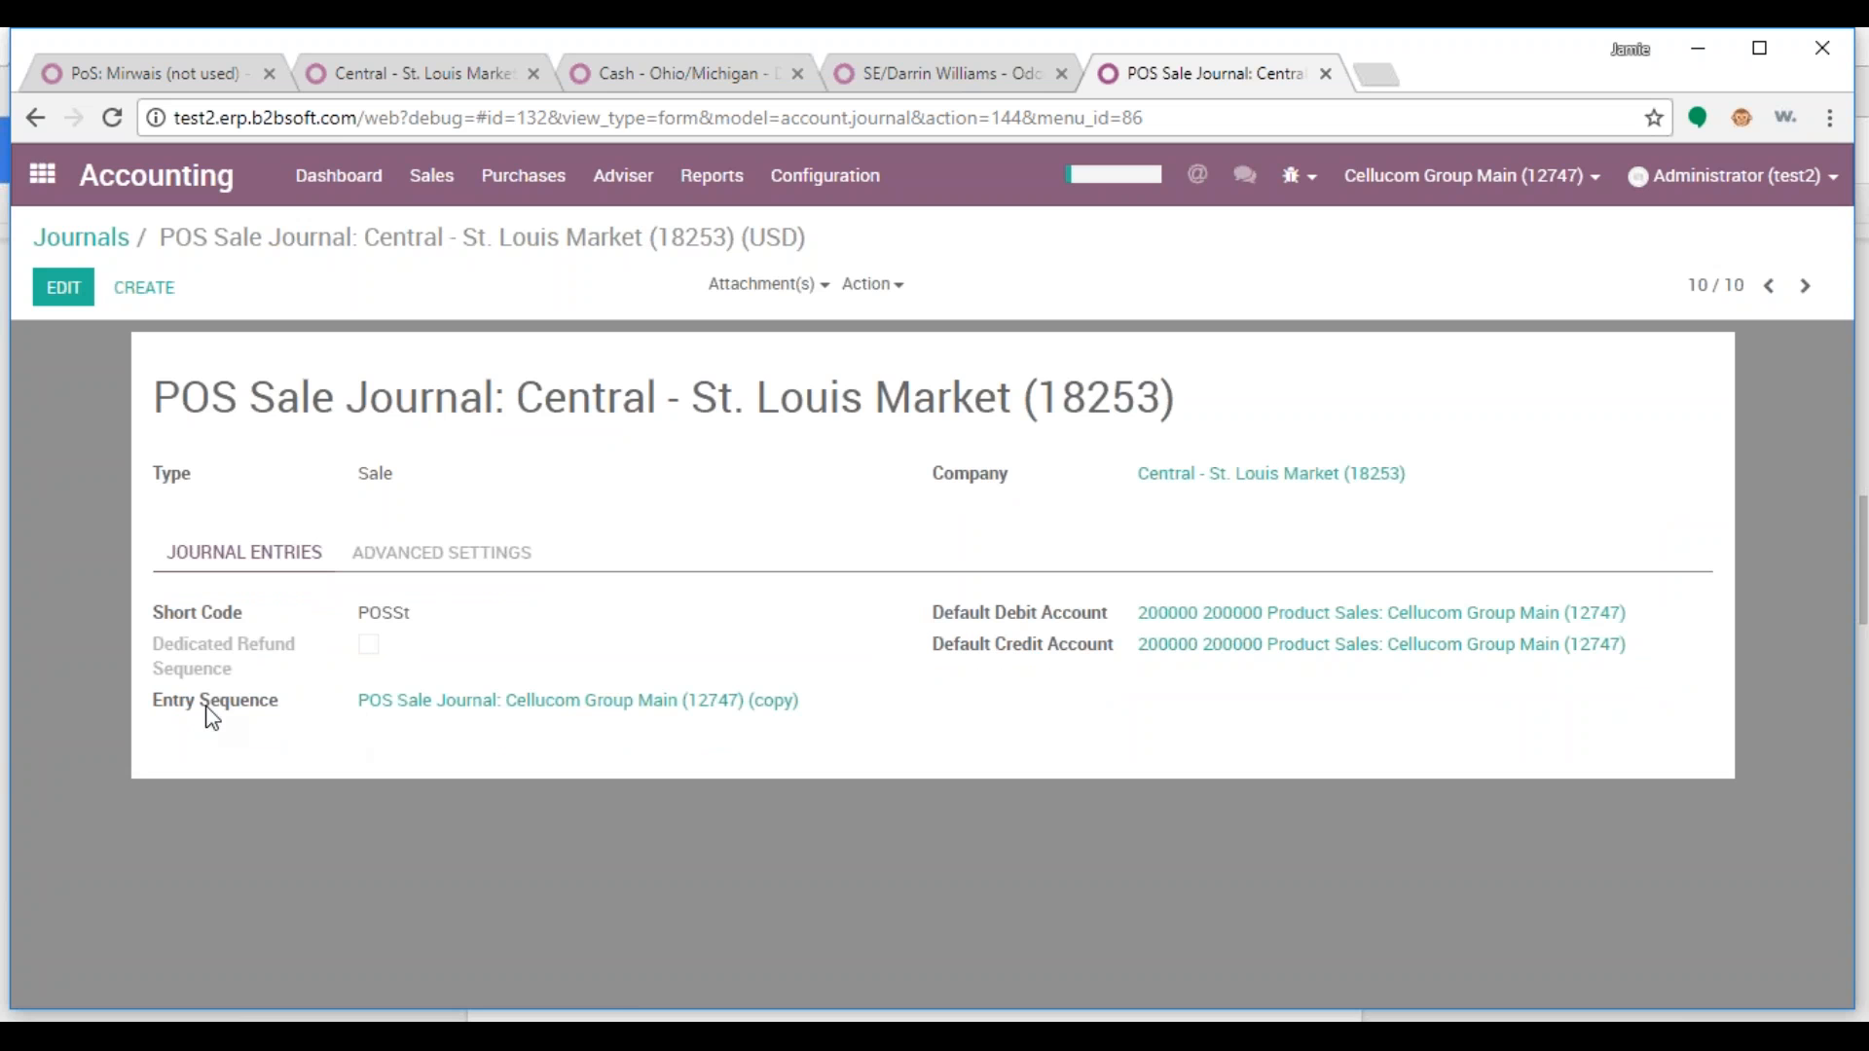
click(747, 715)
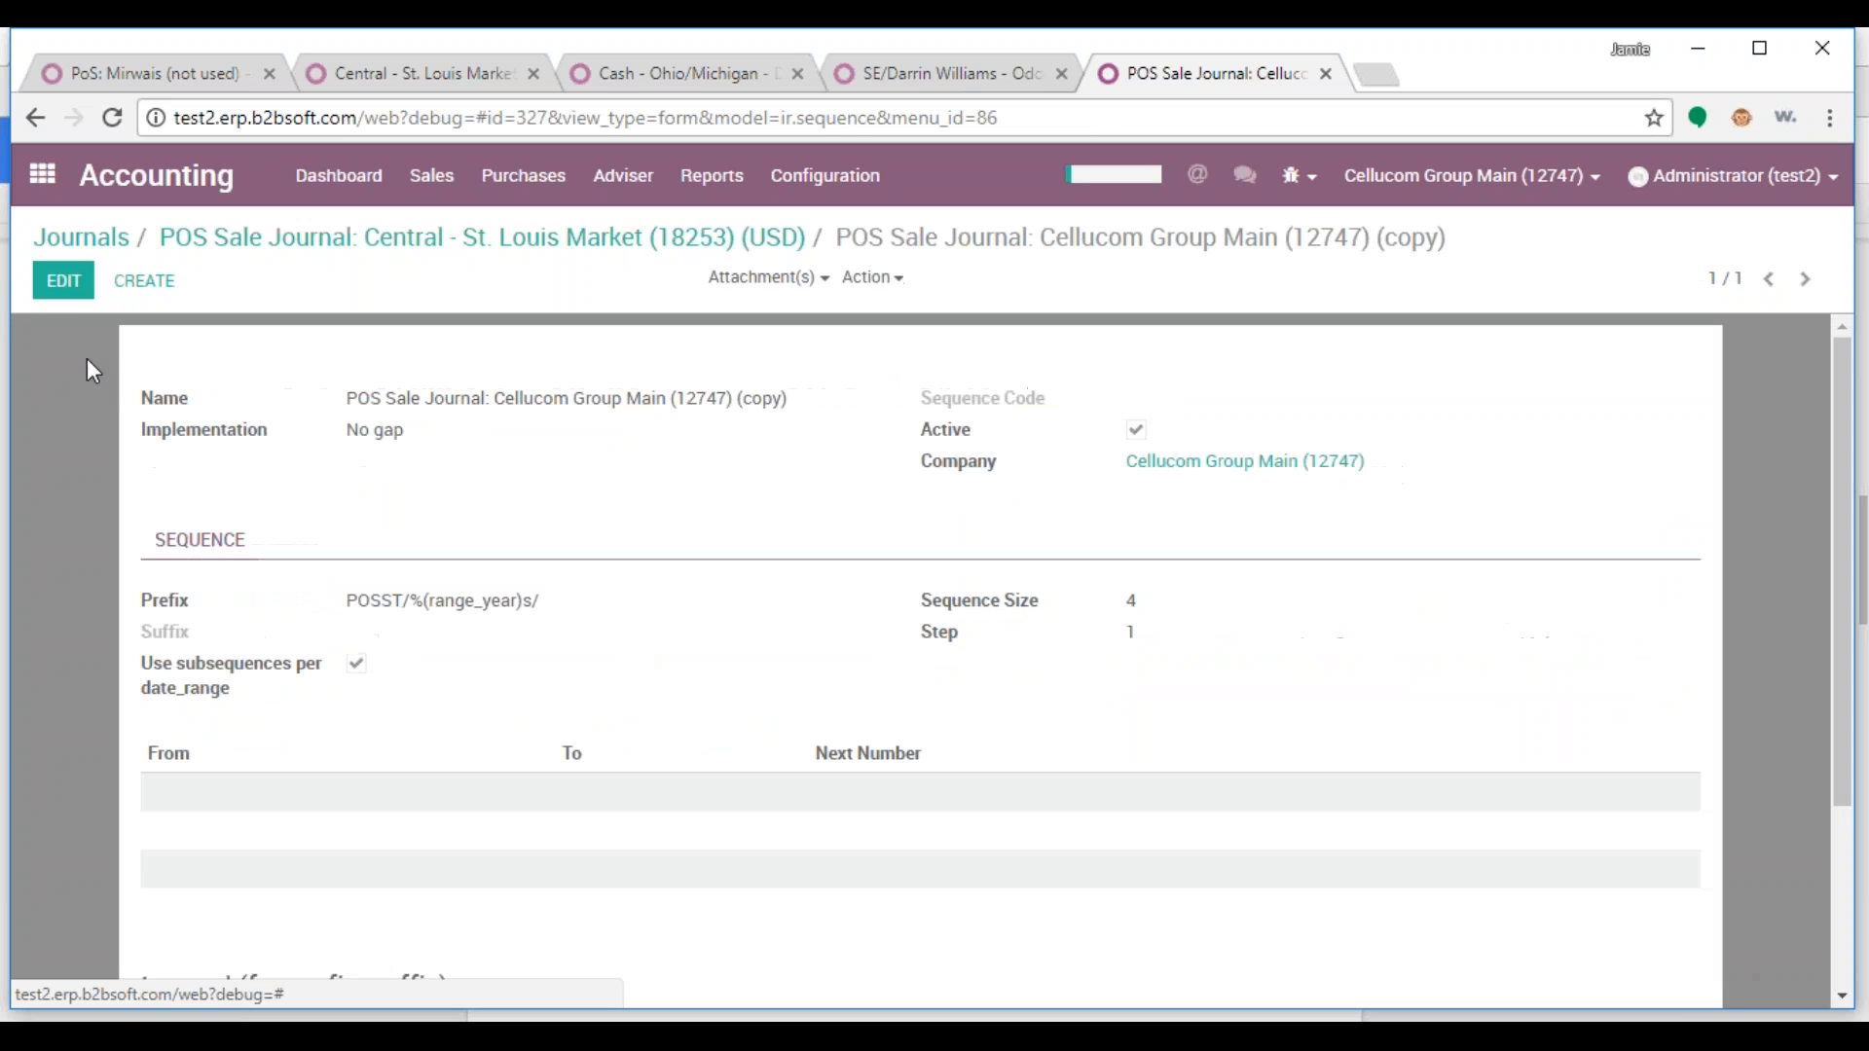
Assign the entry sequence to Central - St. Louis Market (18253), rename it to match, keep No gap, and save
click(62, 286)
click(1398, 468)
text(st)
right_click(935, 543)
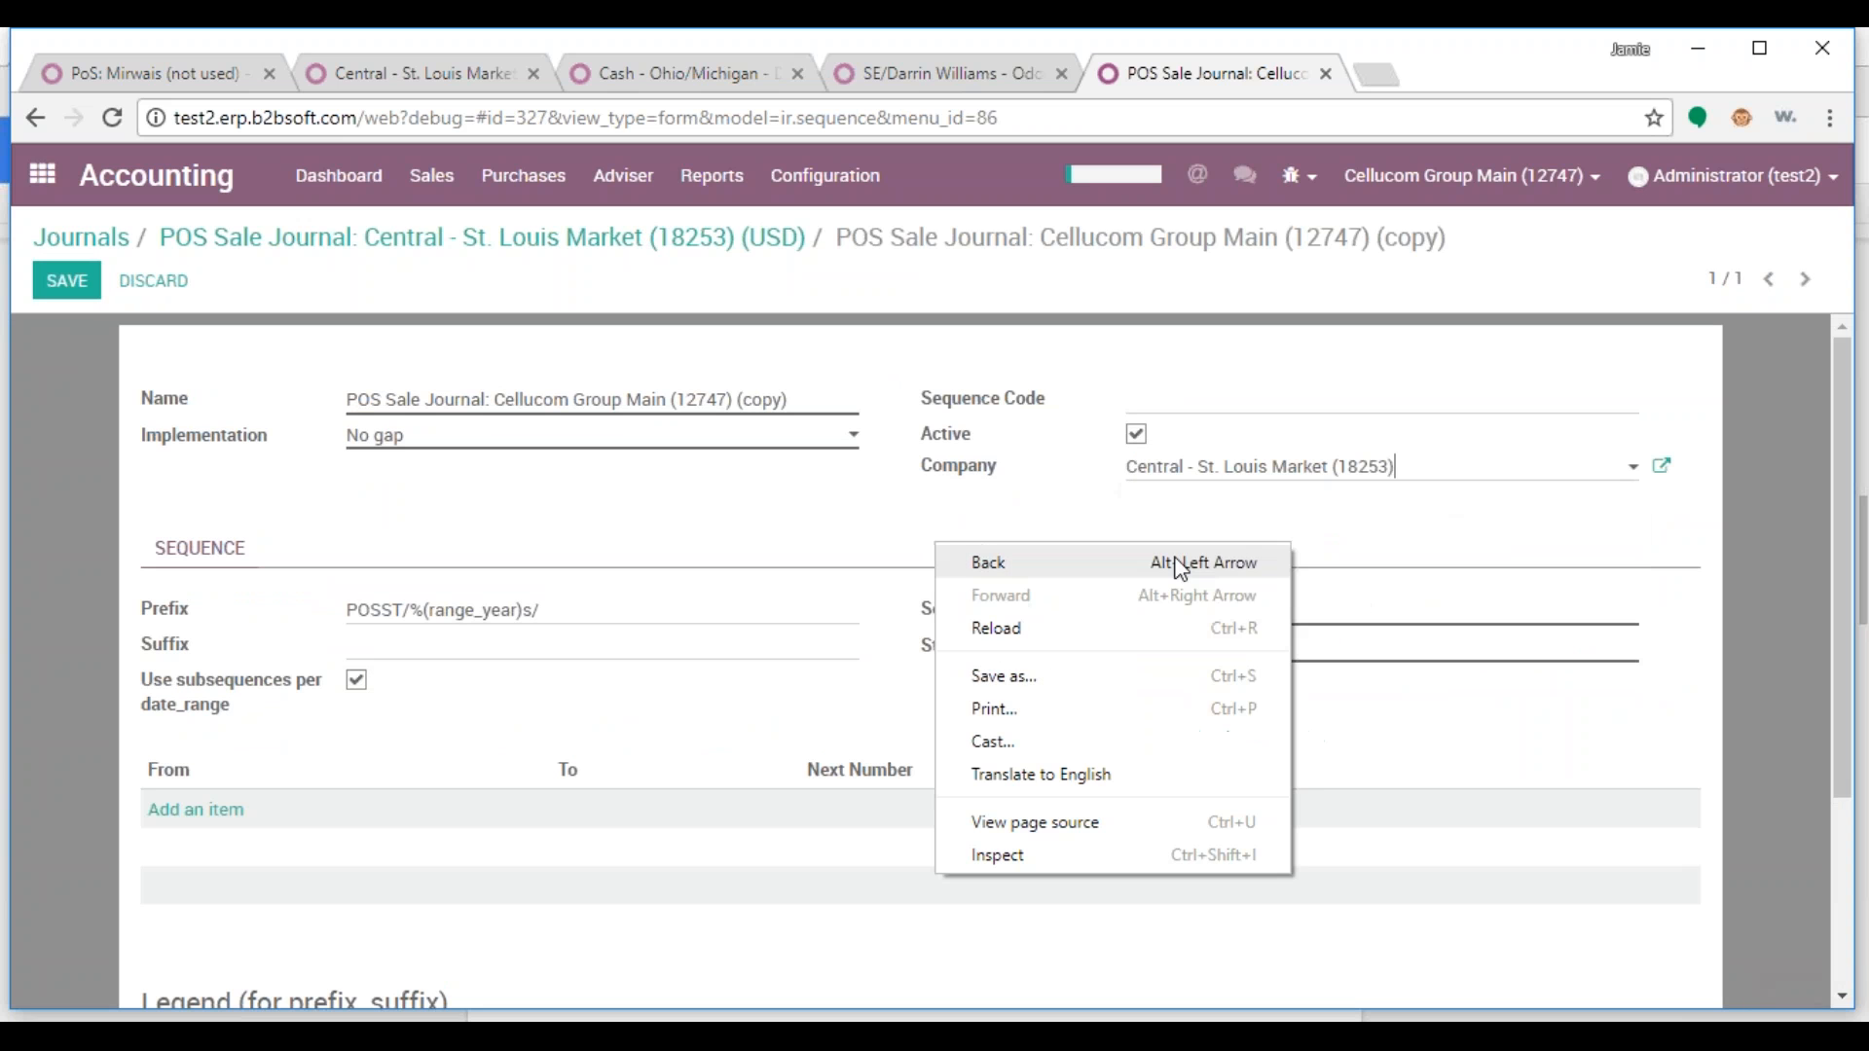
click(1324, 501)
drag(1394, 468, 1127, 468)
key(ctrl+c)
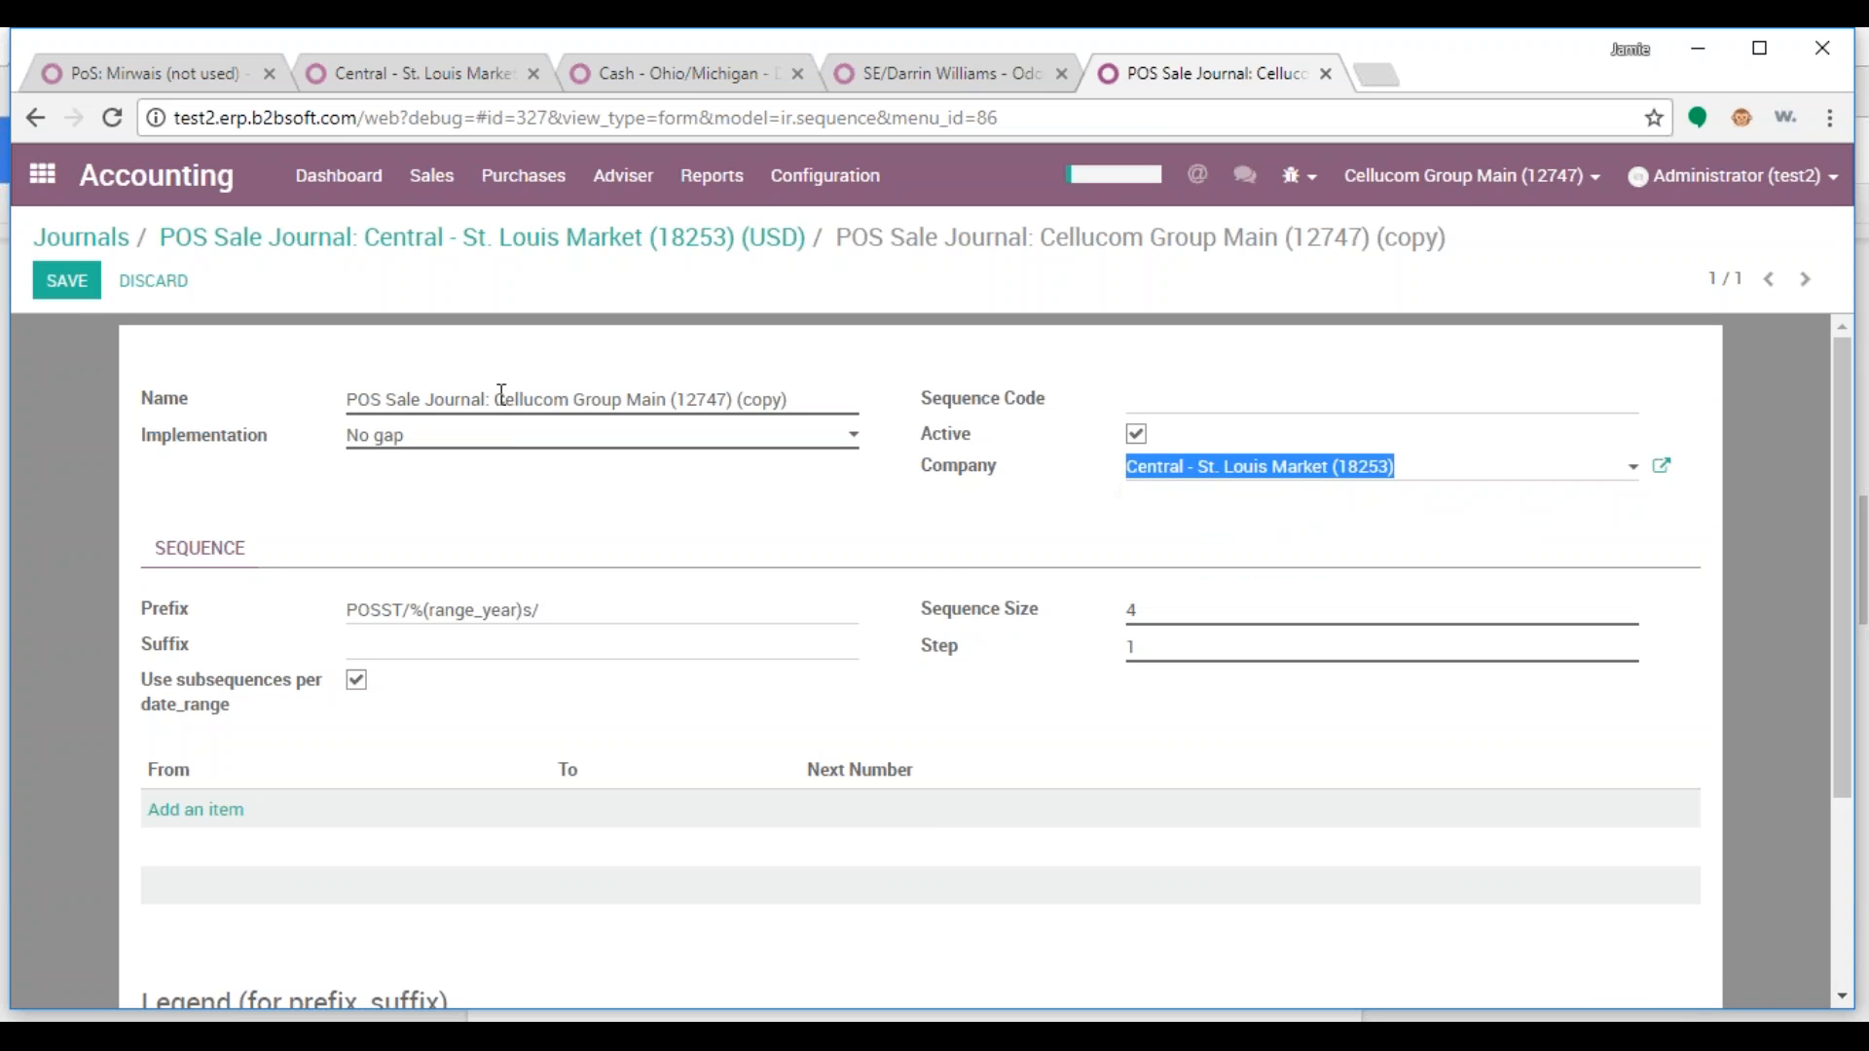
drag(496, 398, 851, 397)
key(ctrl+v)
click(376, 434)
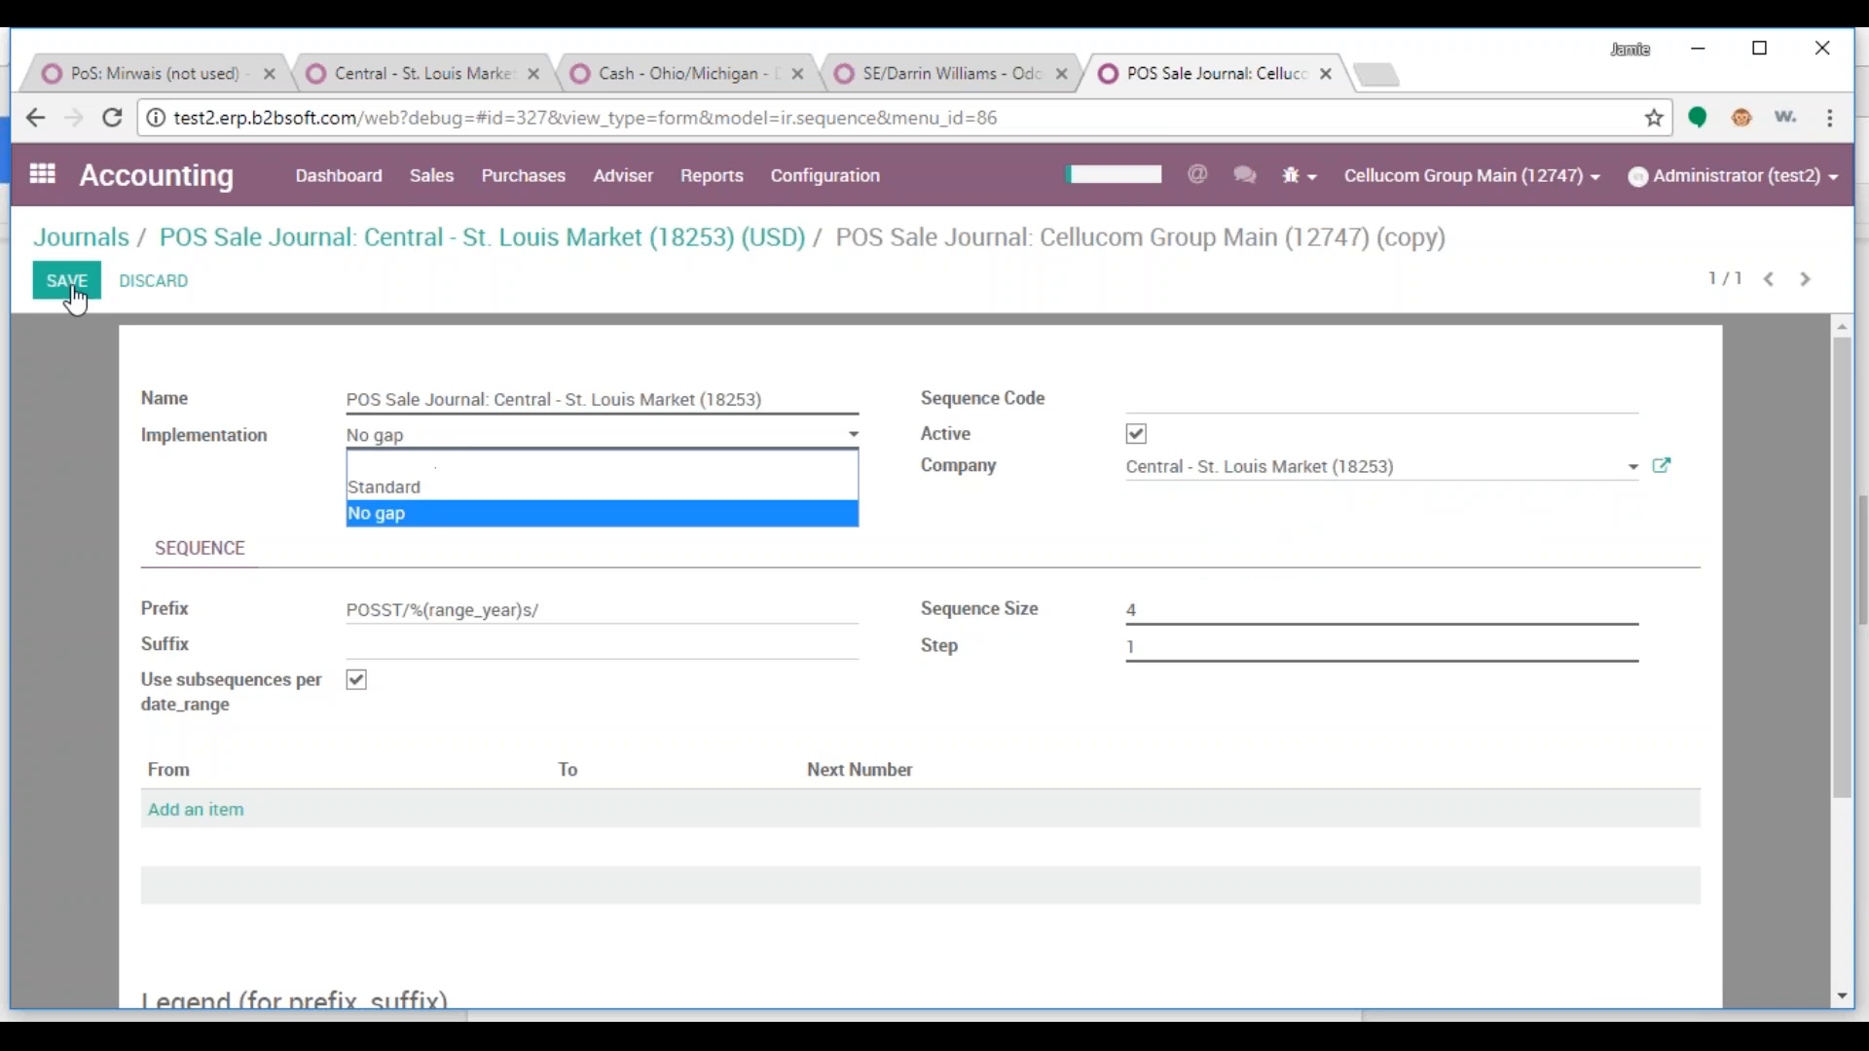
click(238, 370)
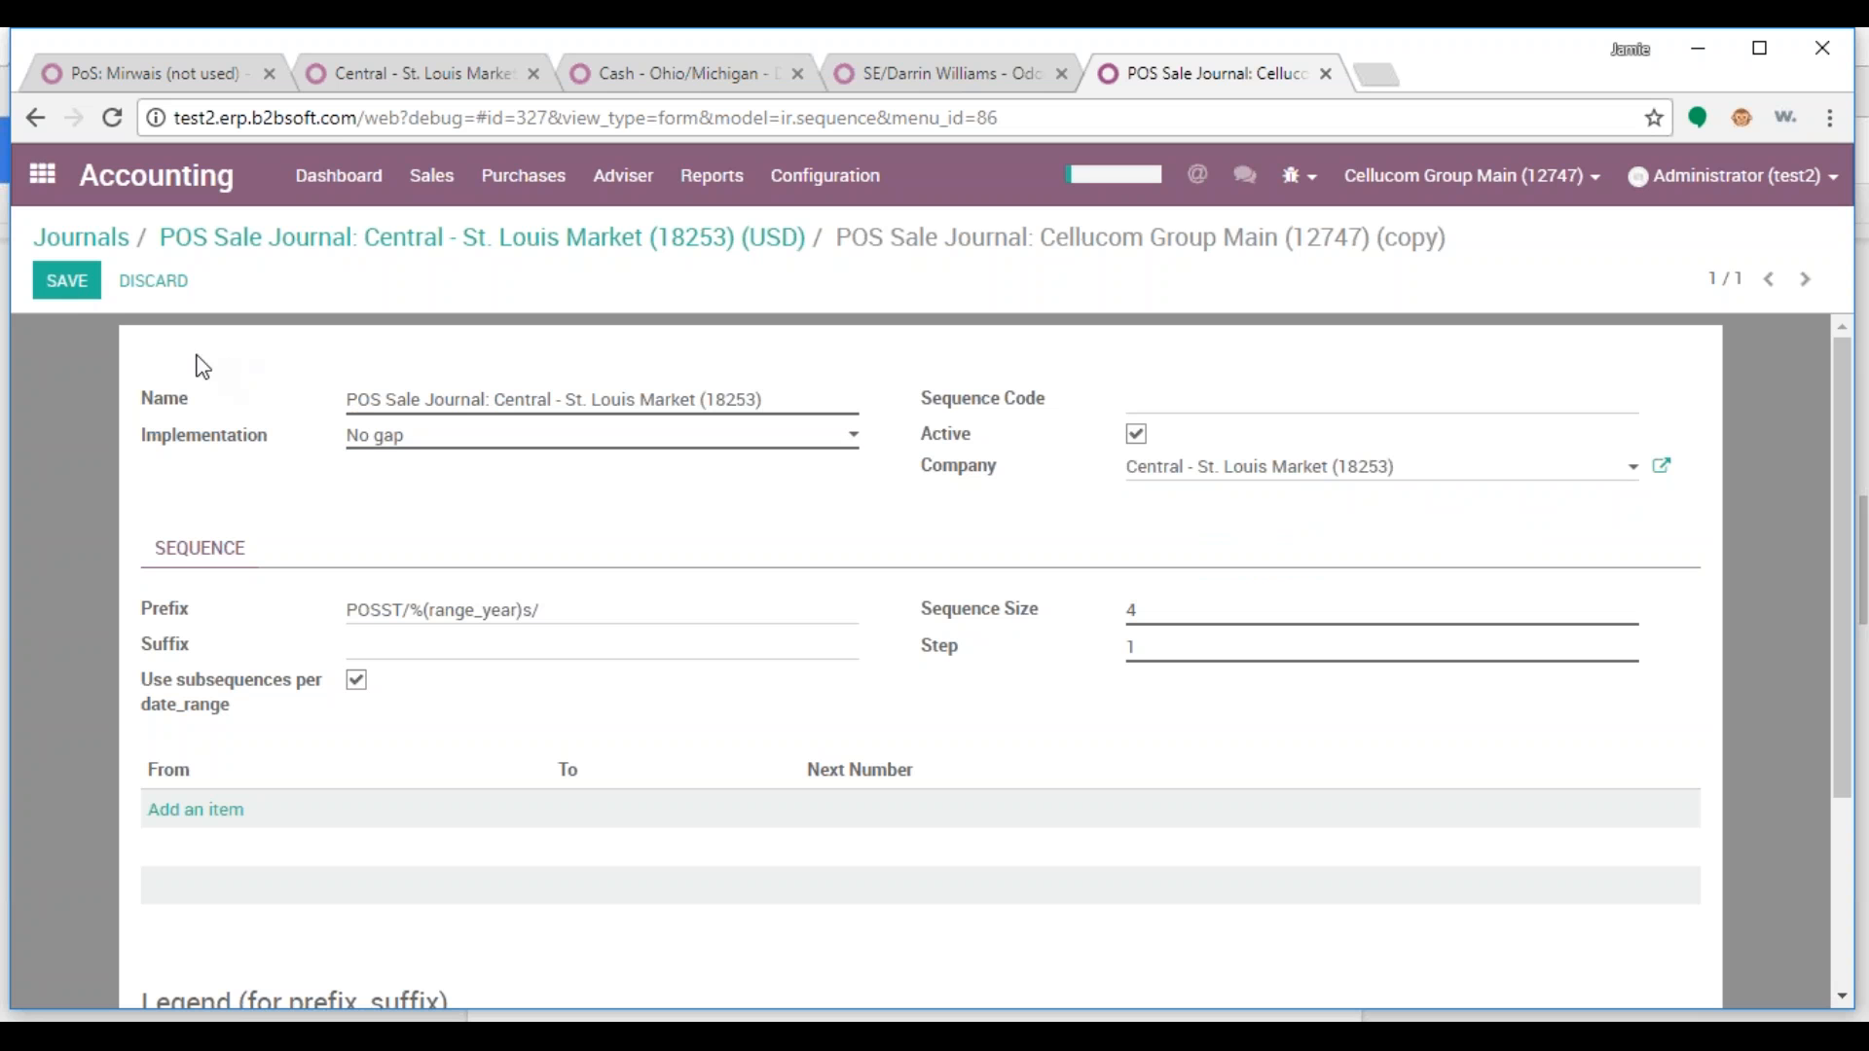
click(84, 292)
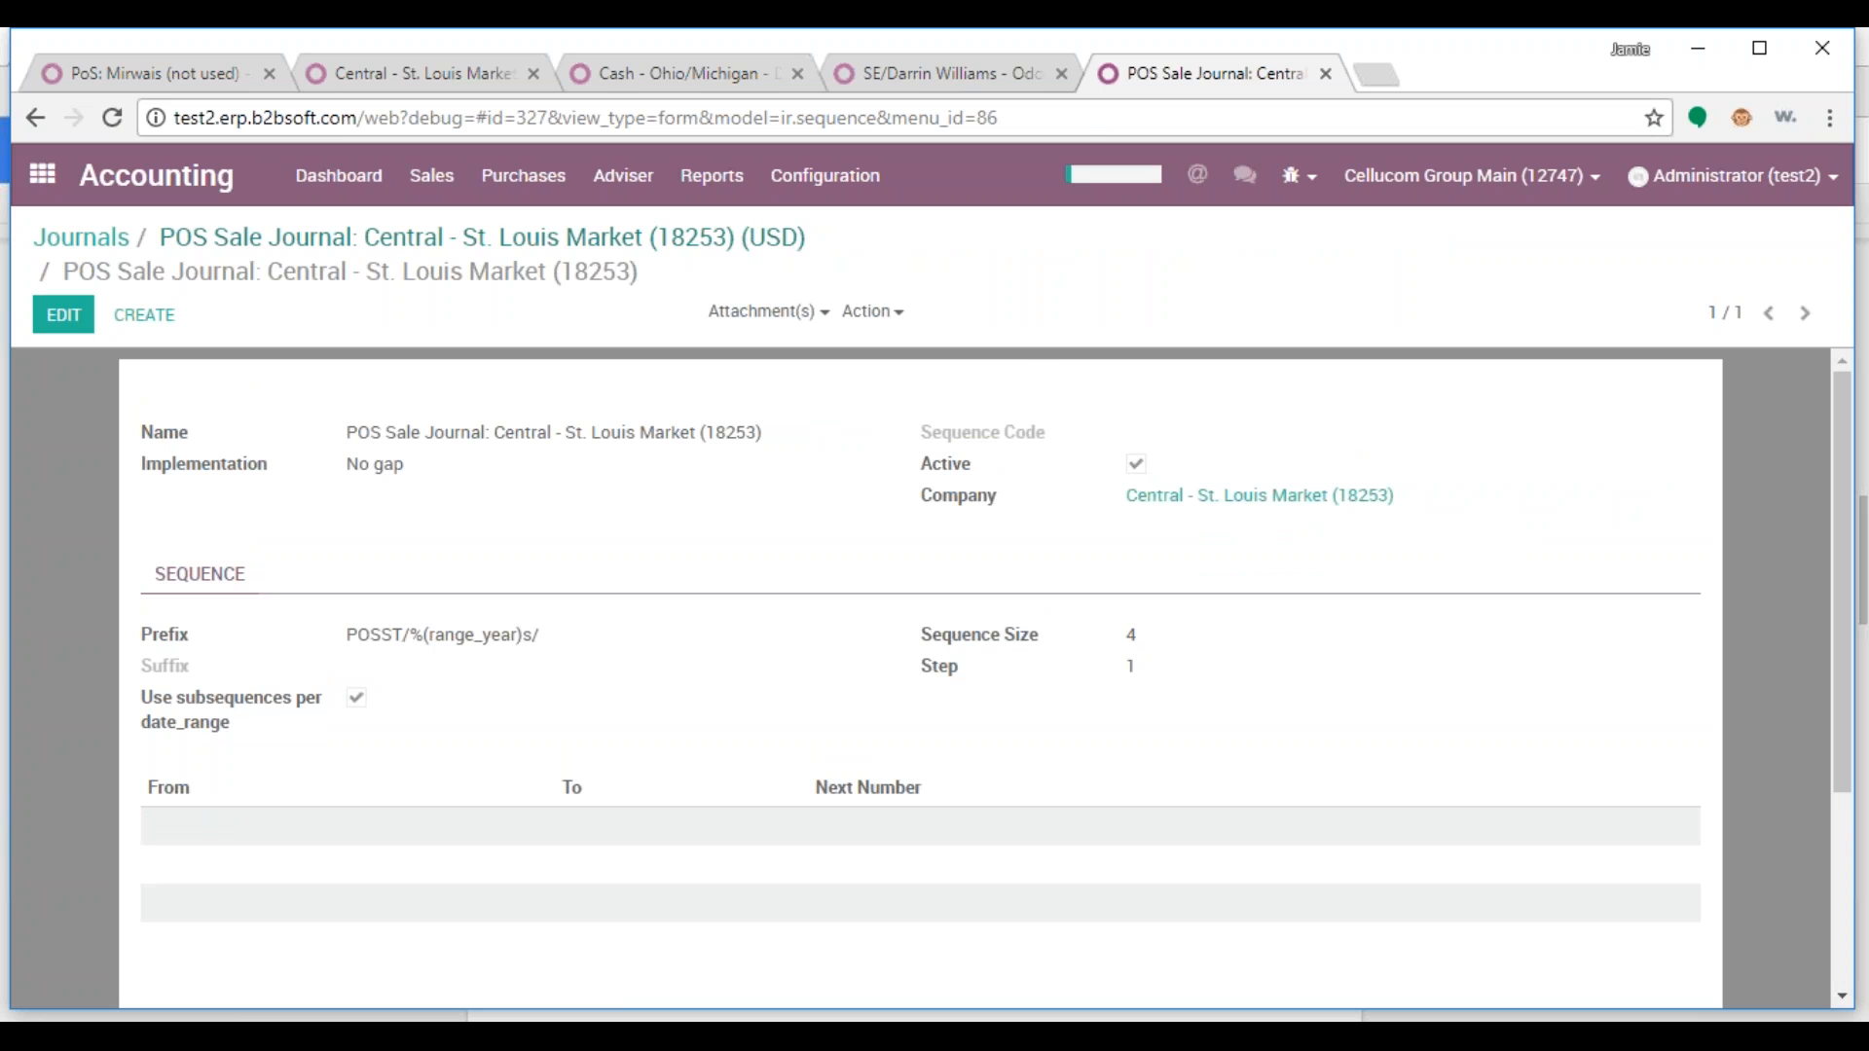
click(482, 238)
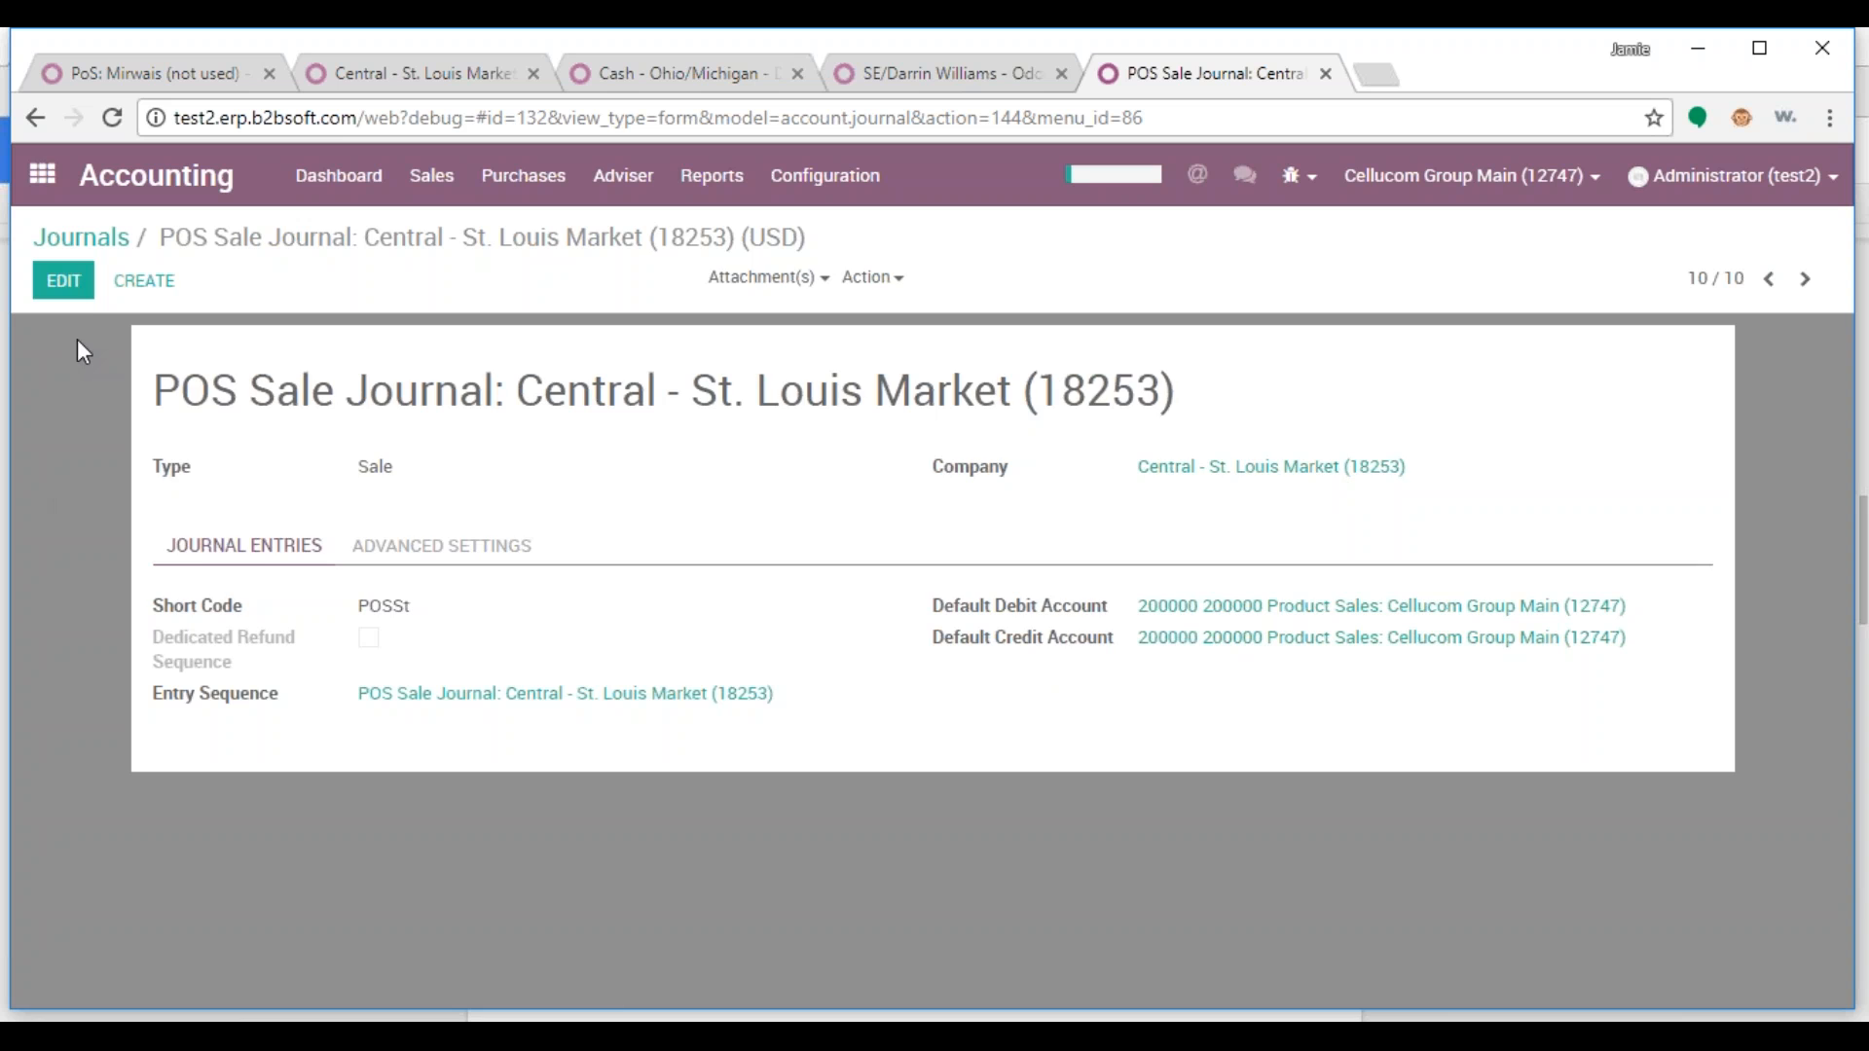
Replace both default accounts with 200000 Product Sales: Central - St. Louis Market (18253) and save the journal
click(63, 281)
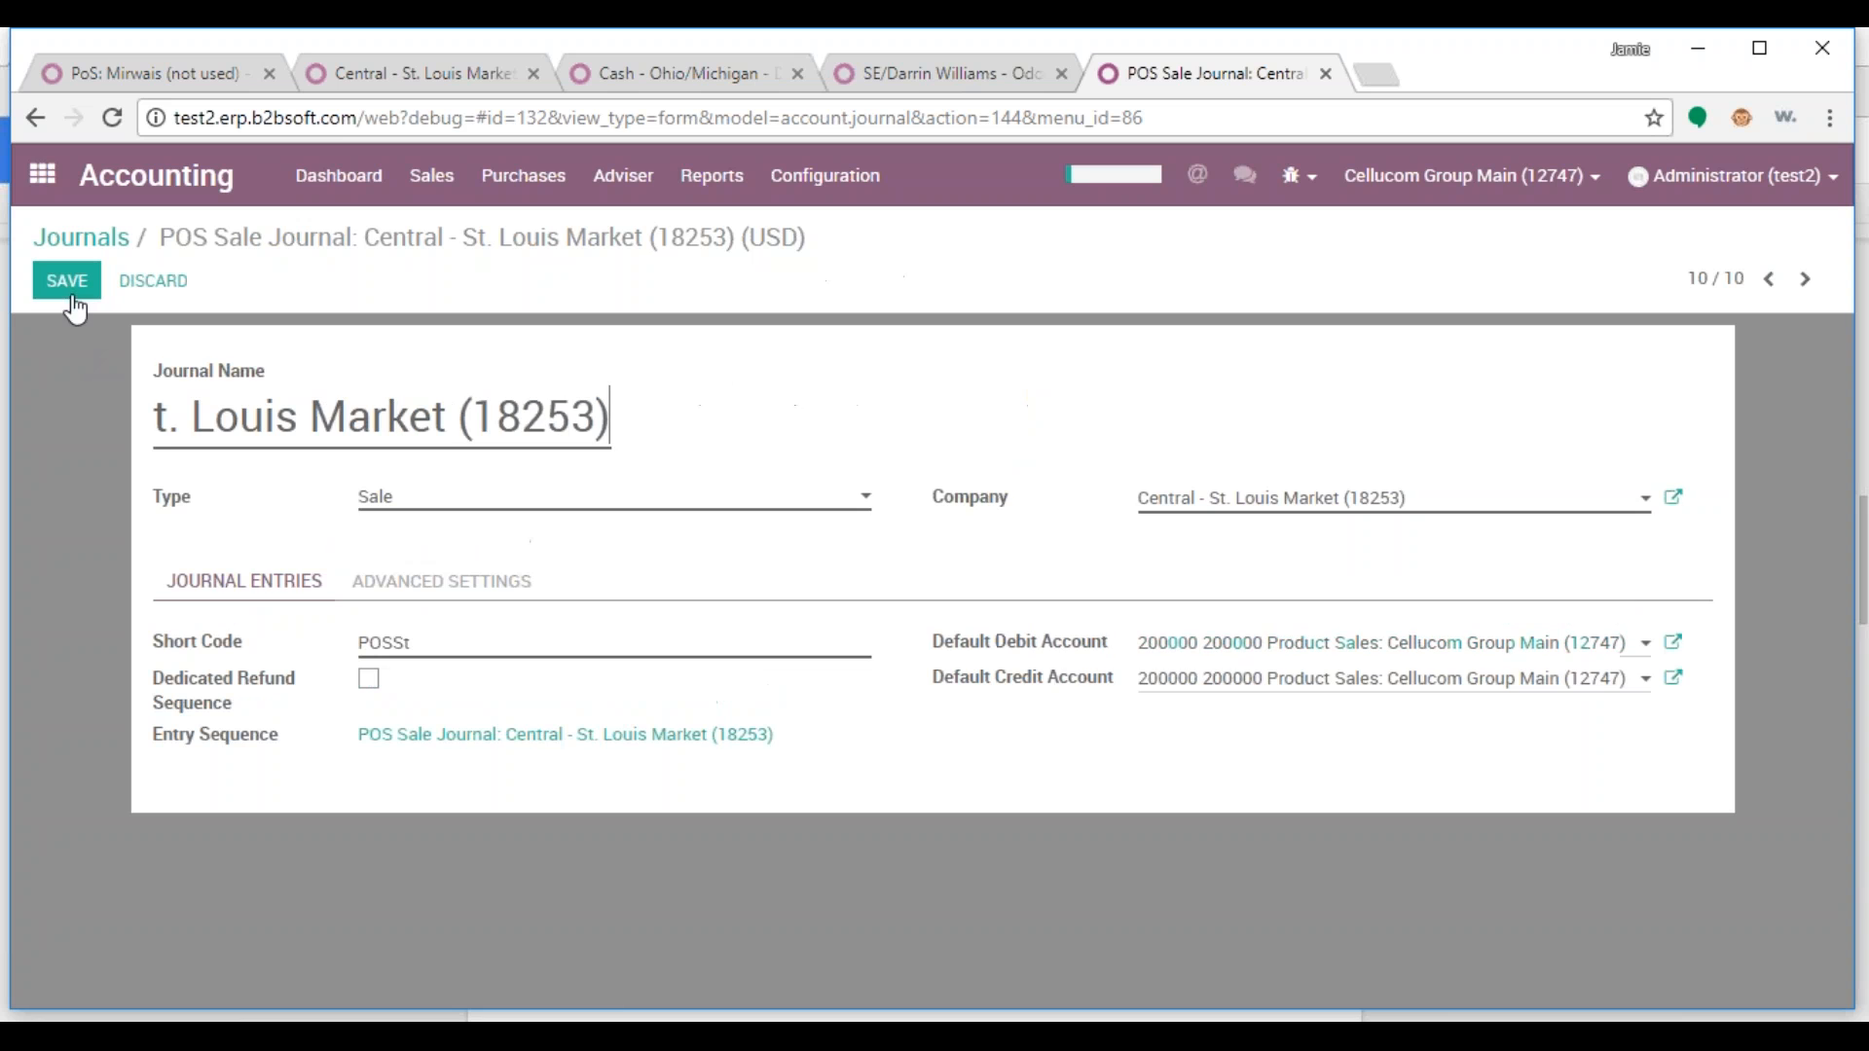
click(1144, 652)
key(BackSpace)
click(1270, 687)
key(BackSpace)
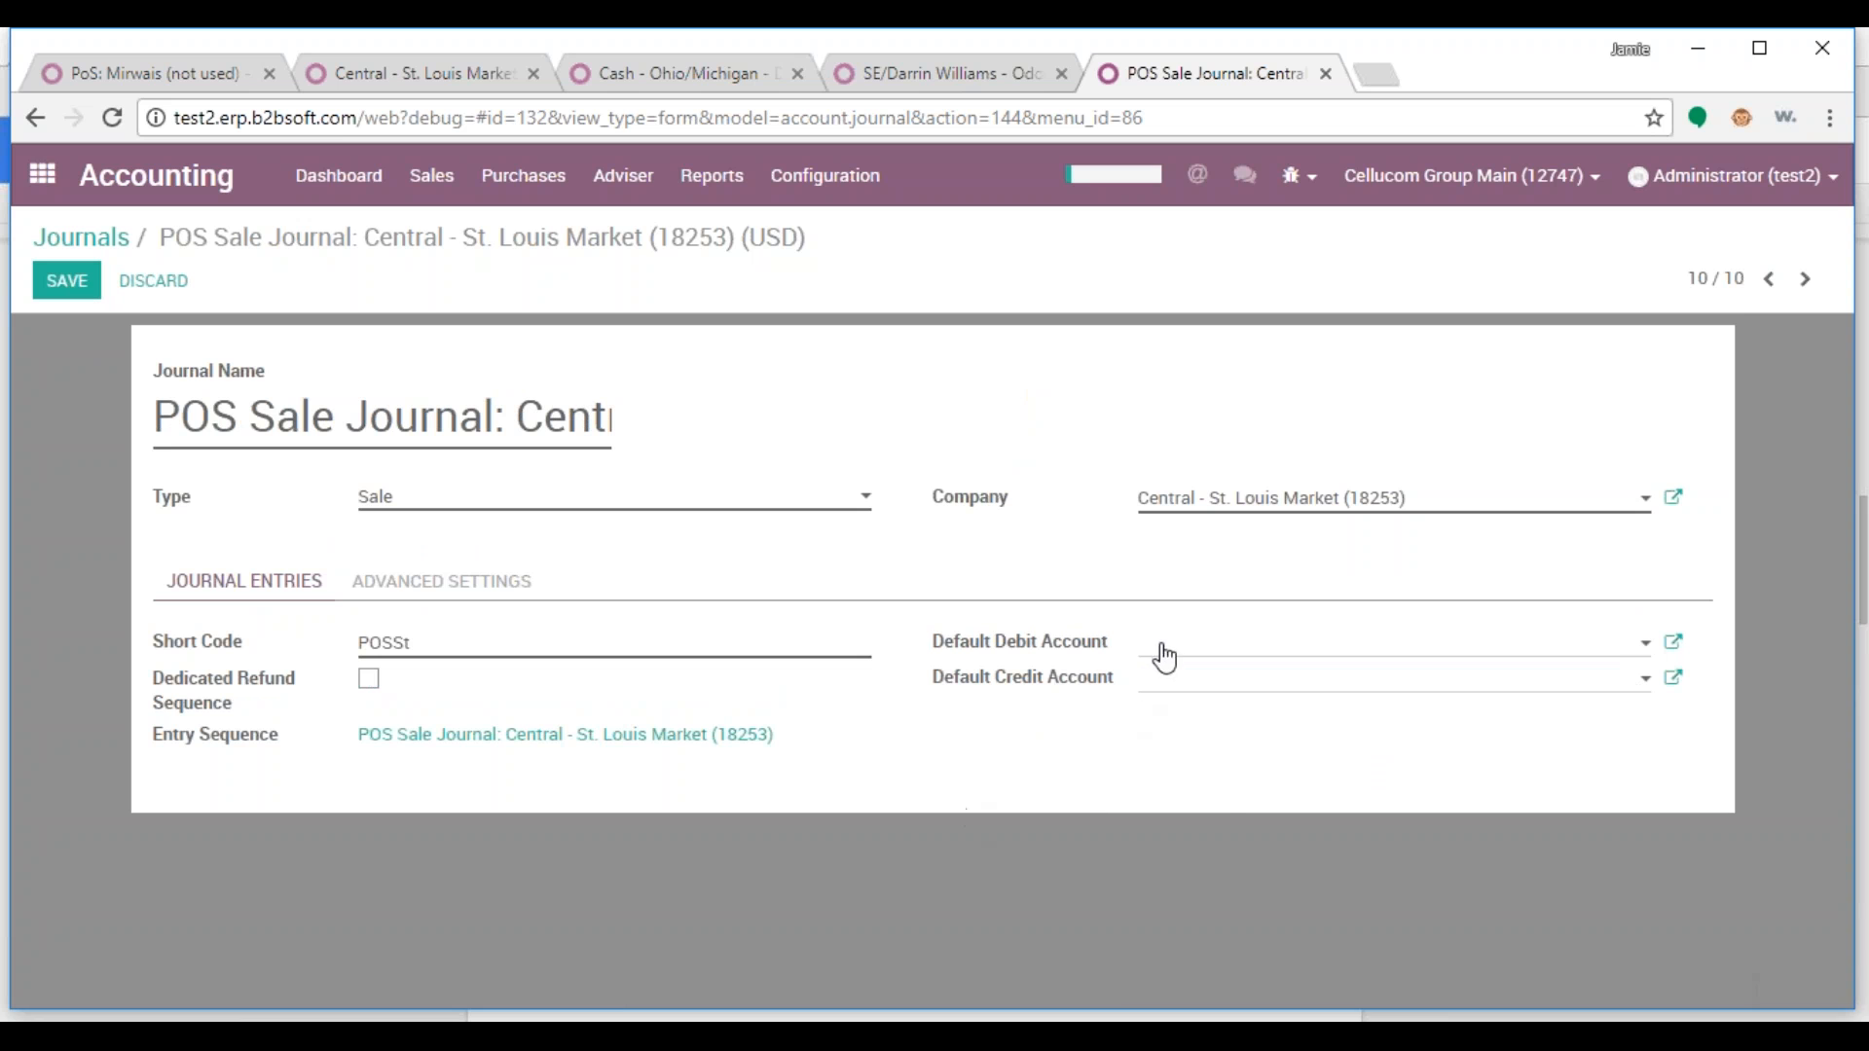
click(1165, 658)
click(1241, 910)
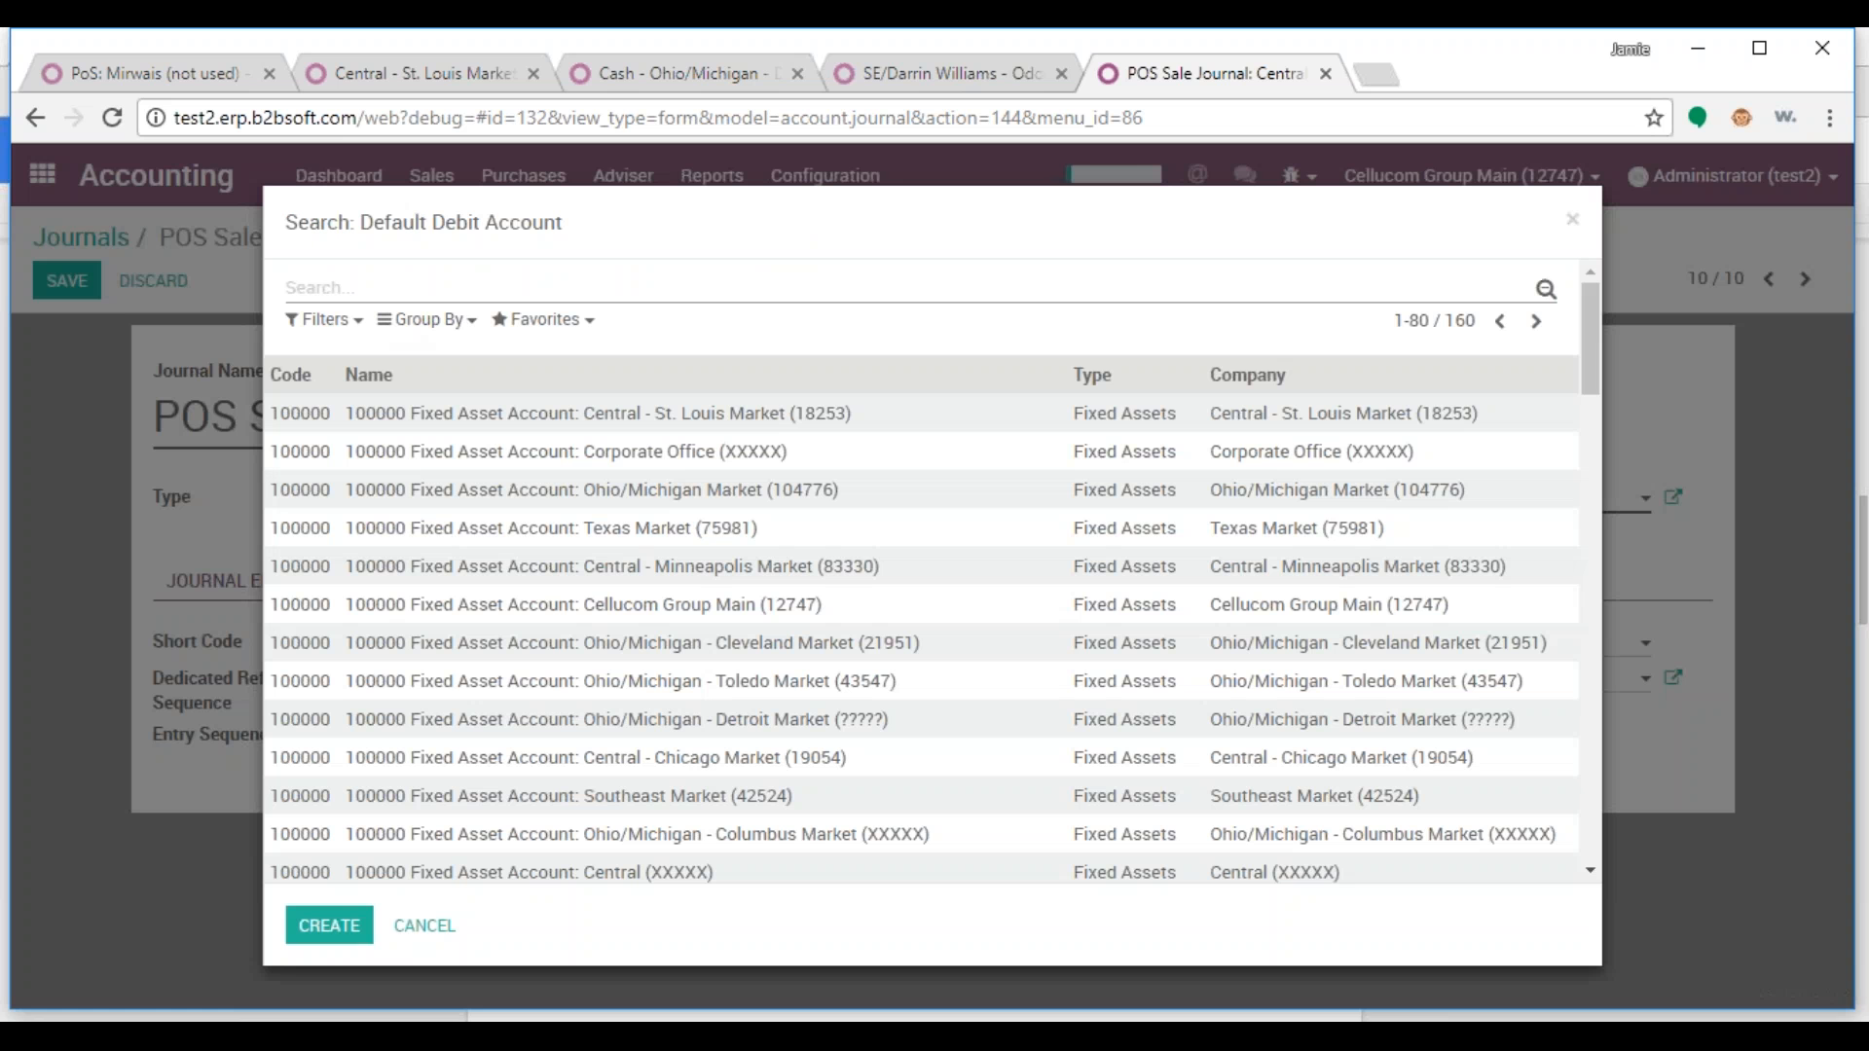
text(20000)
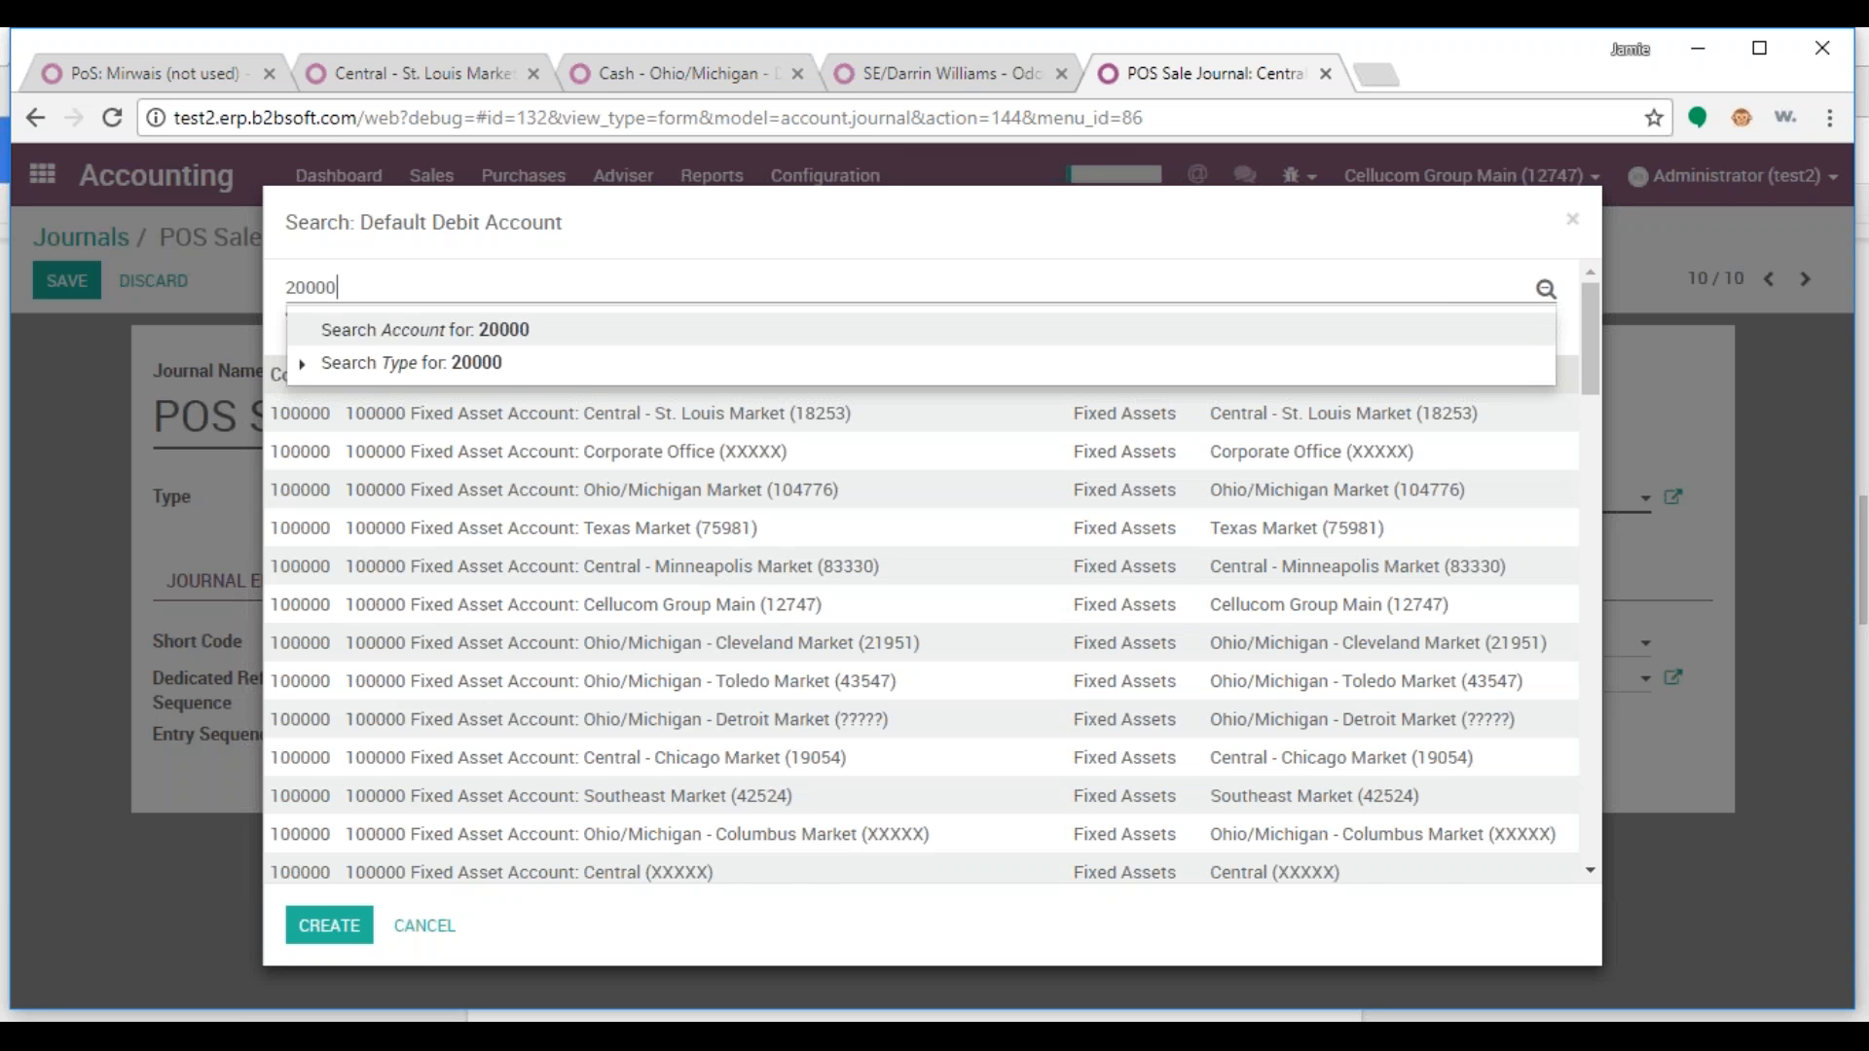
text(0)
key(Return)
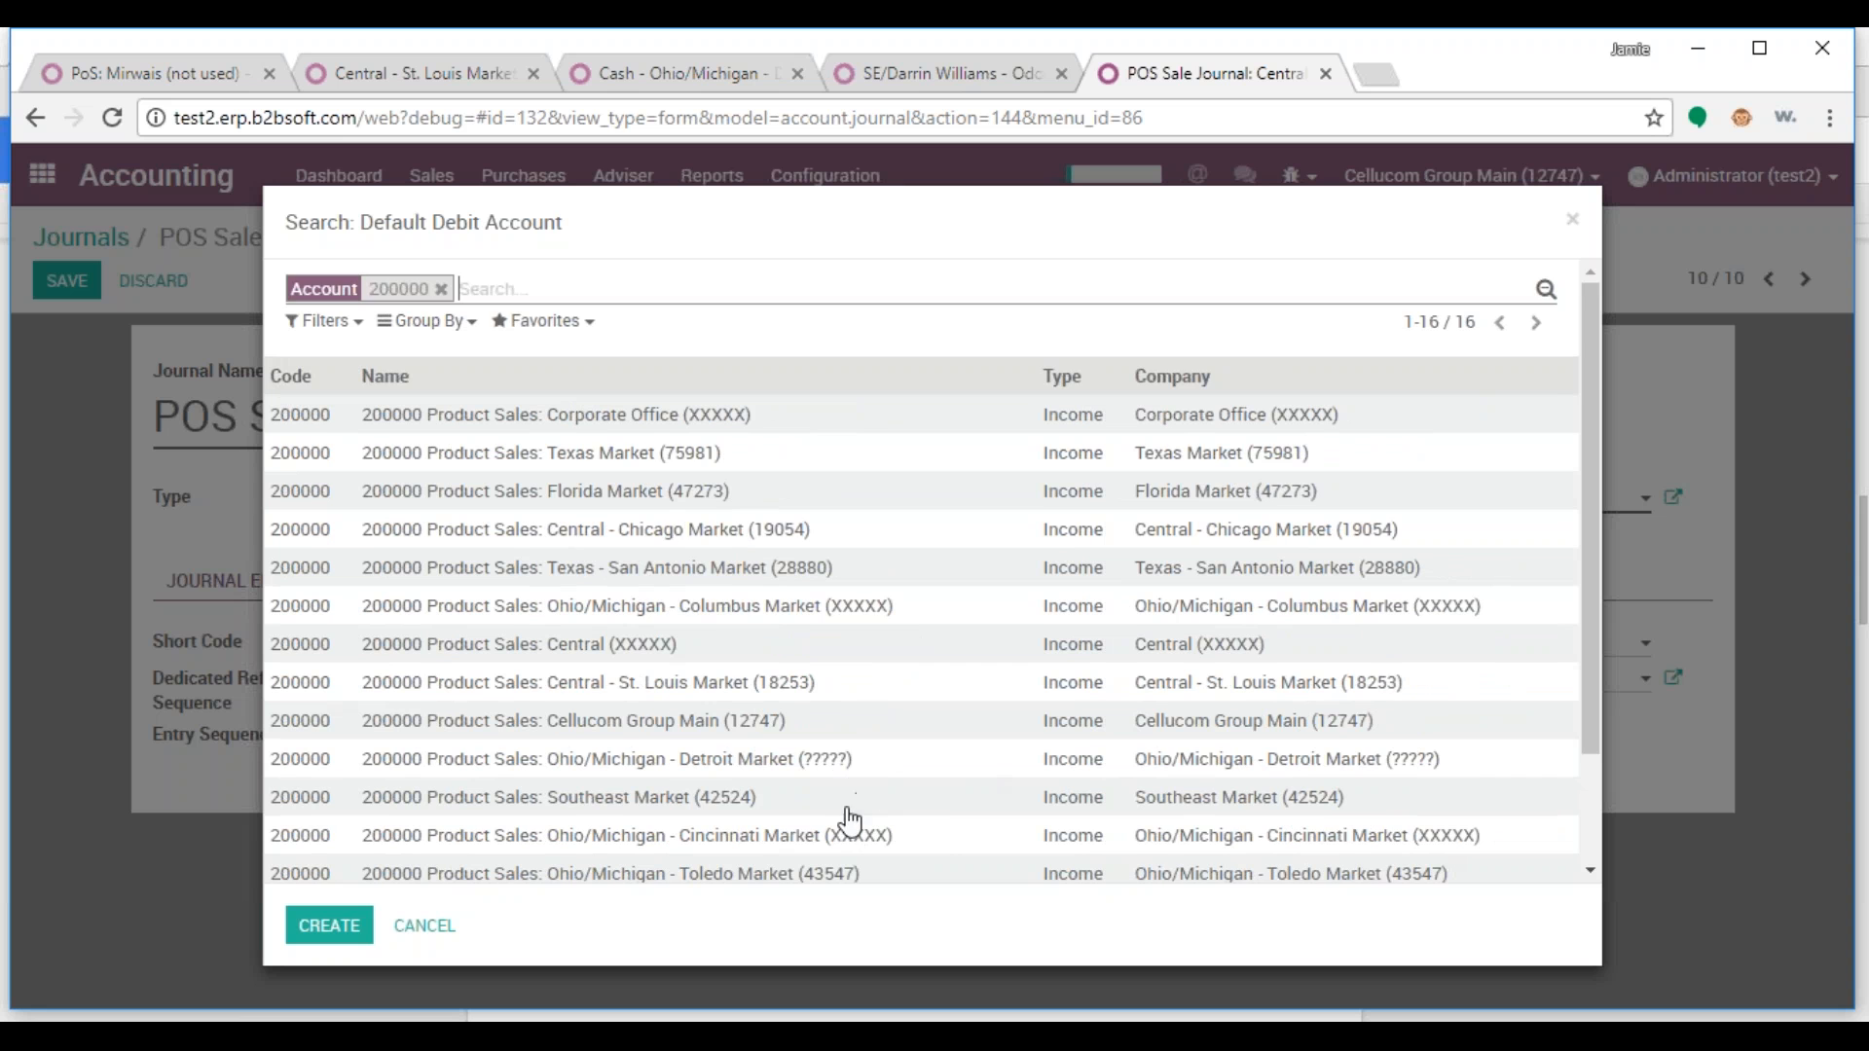
scroll(971, 828, down, 2)
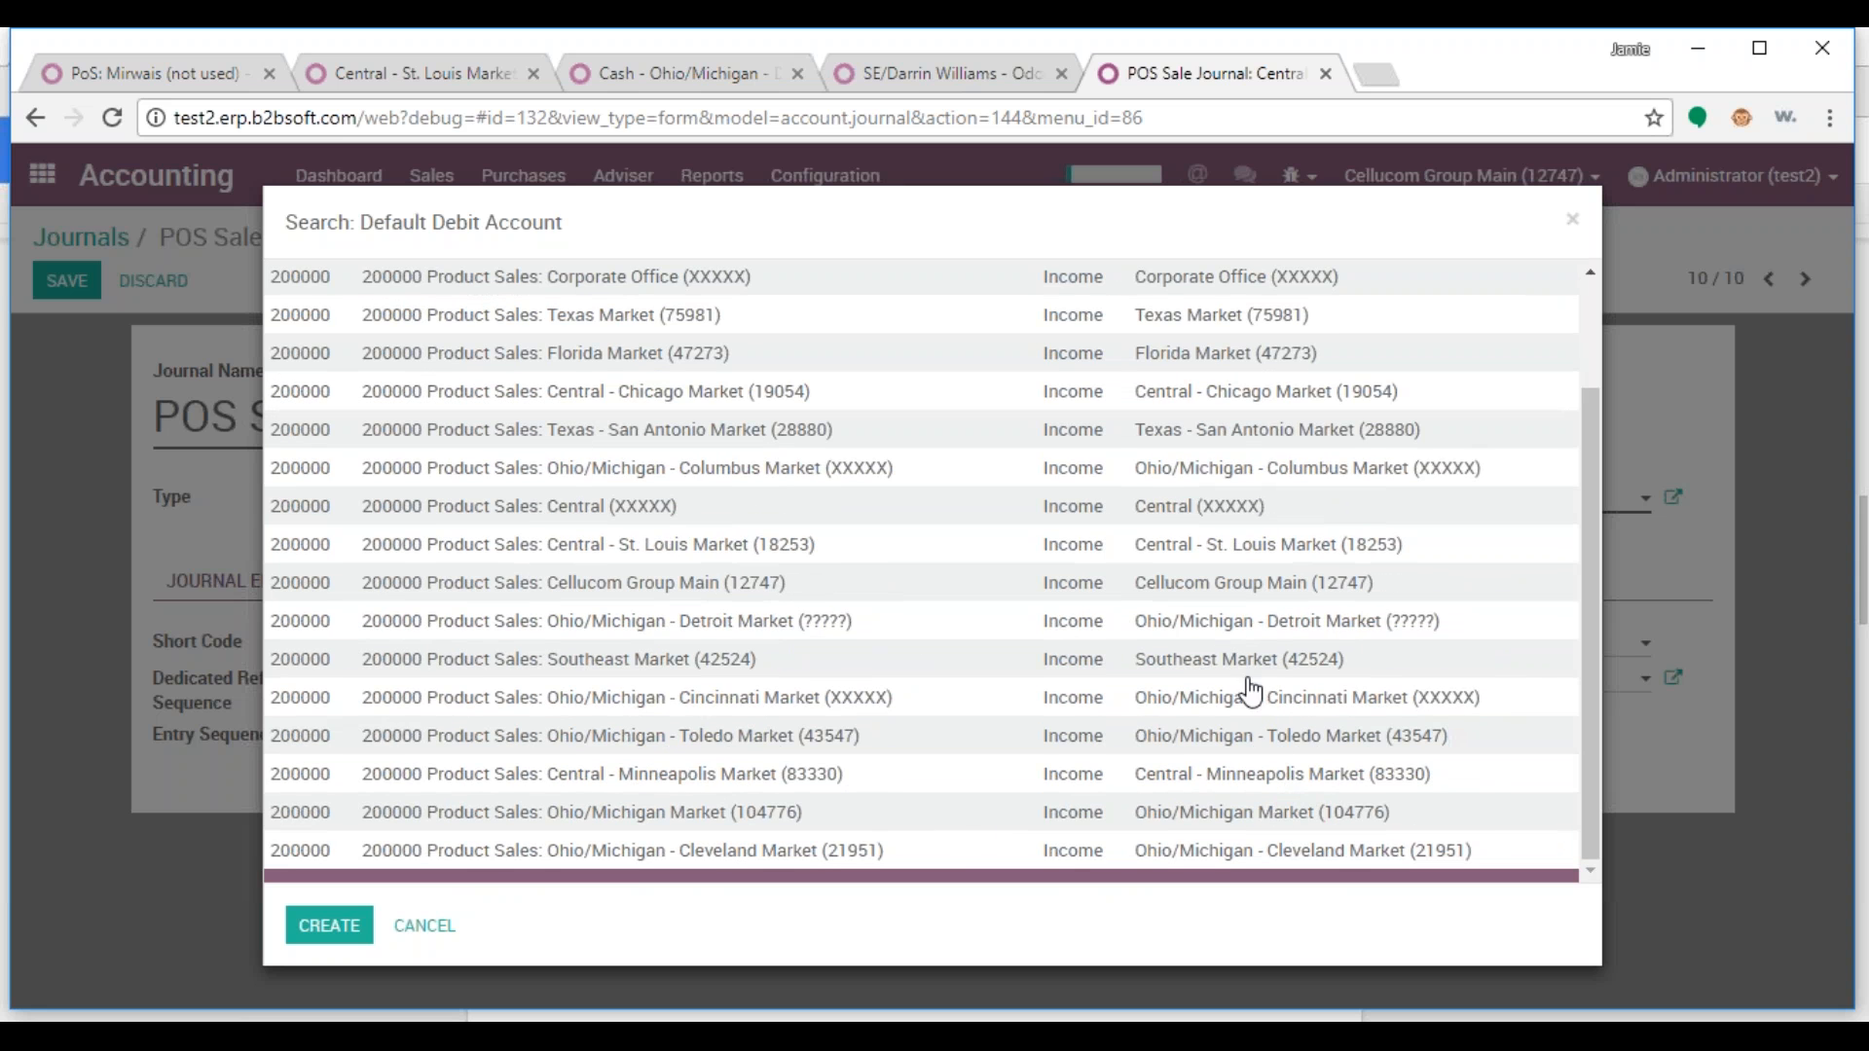
click(687, 545)
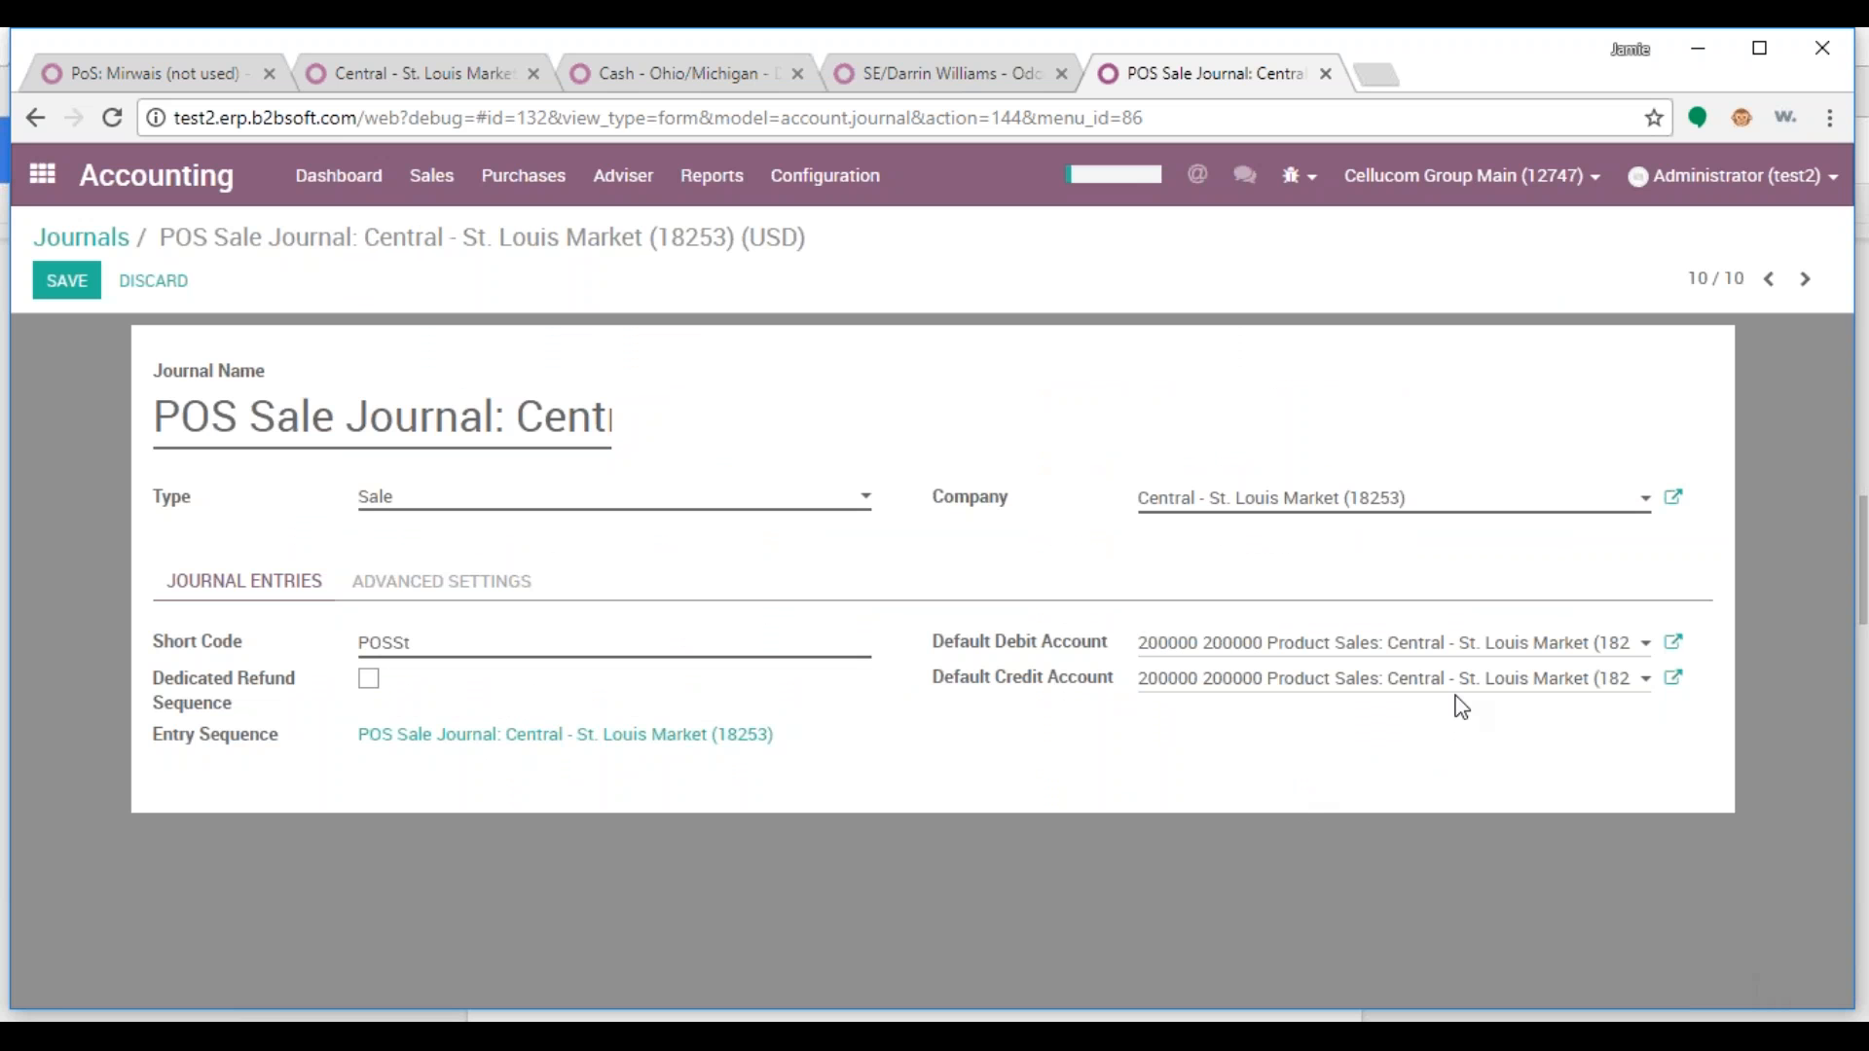
click(67, 280)
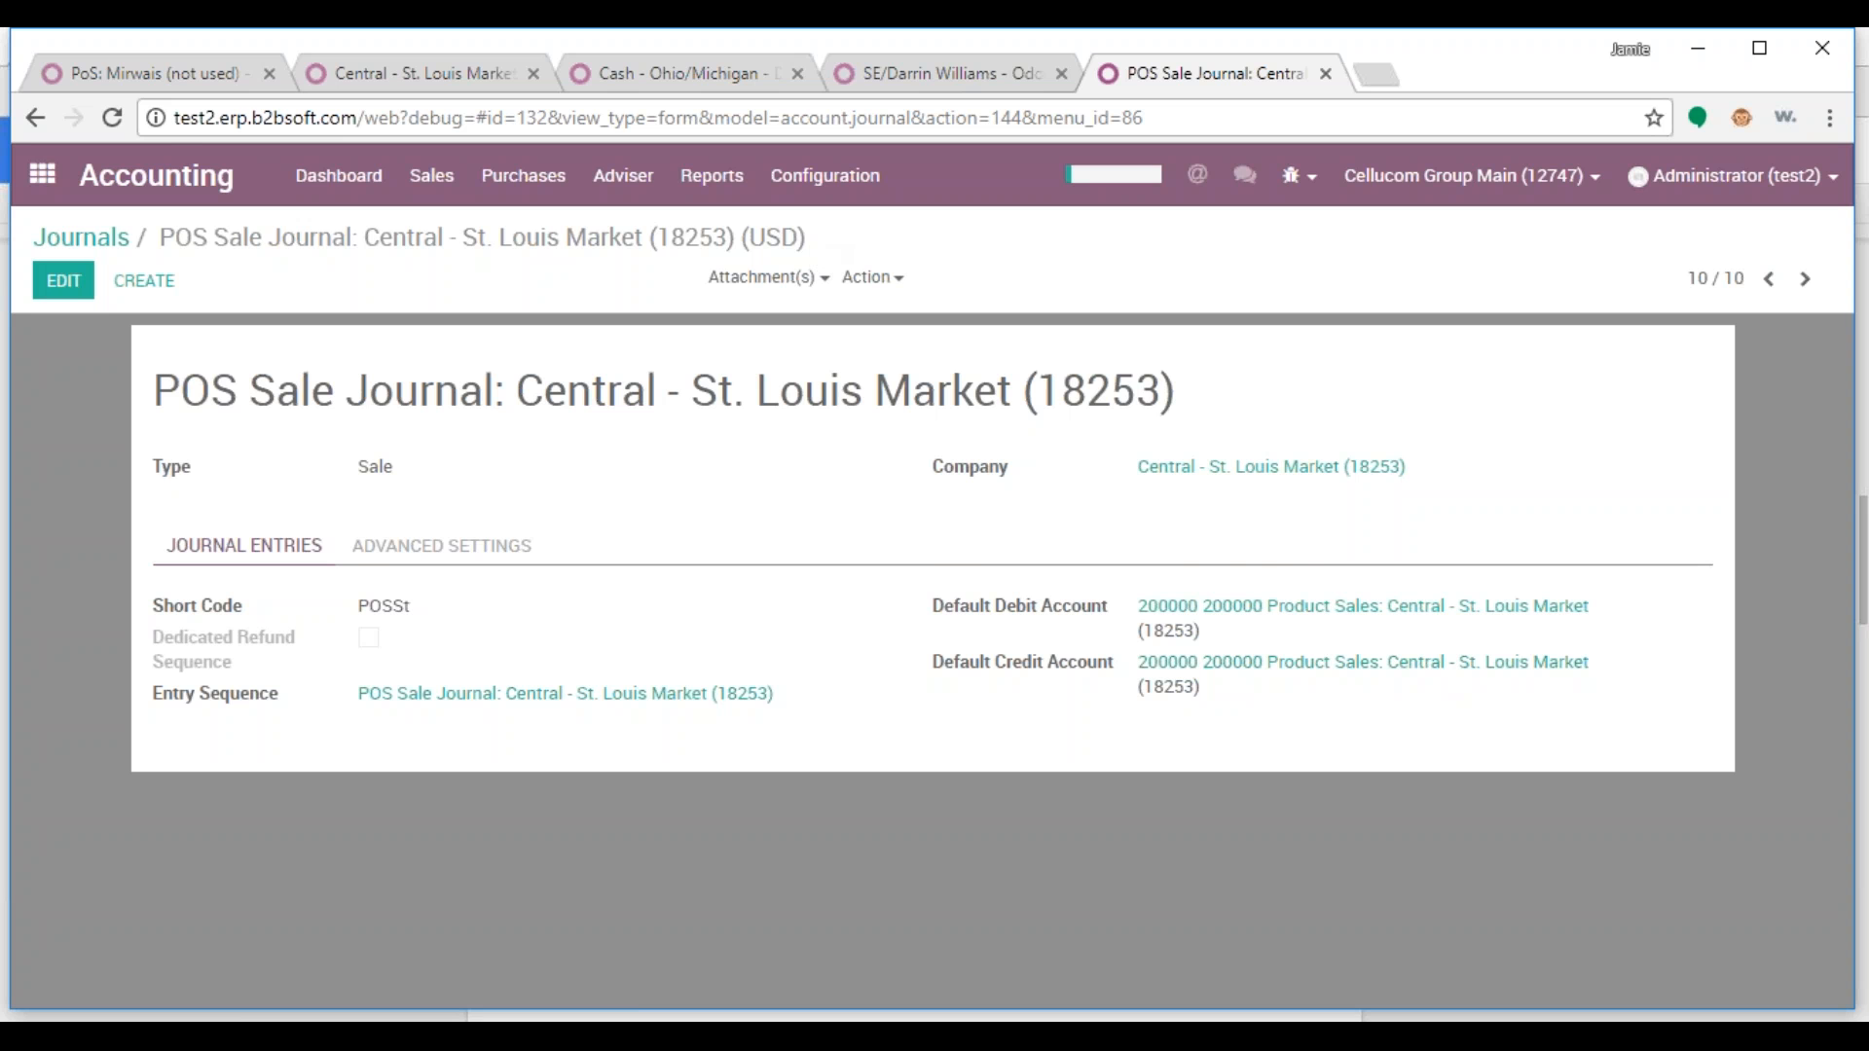
In the salesperson's point of sale, try the St. Louis orders picking type and company Central - St. Louis Market (18253)
click(142, 74)
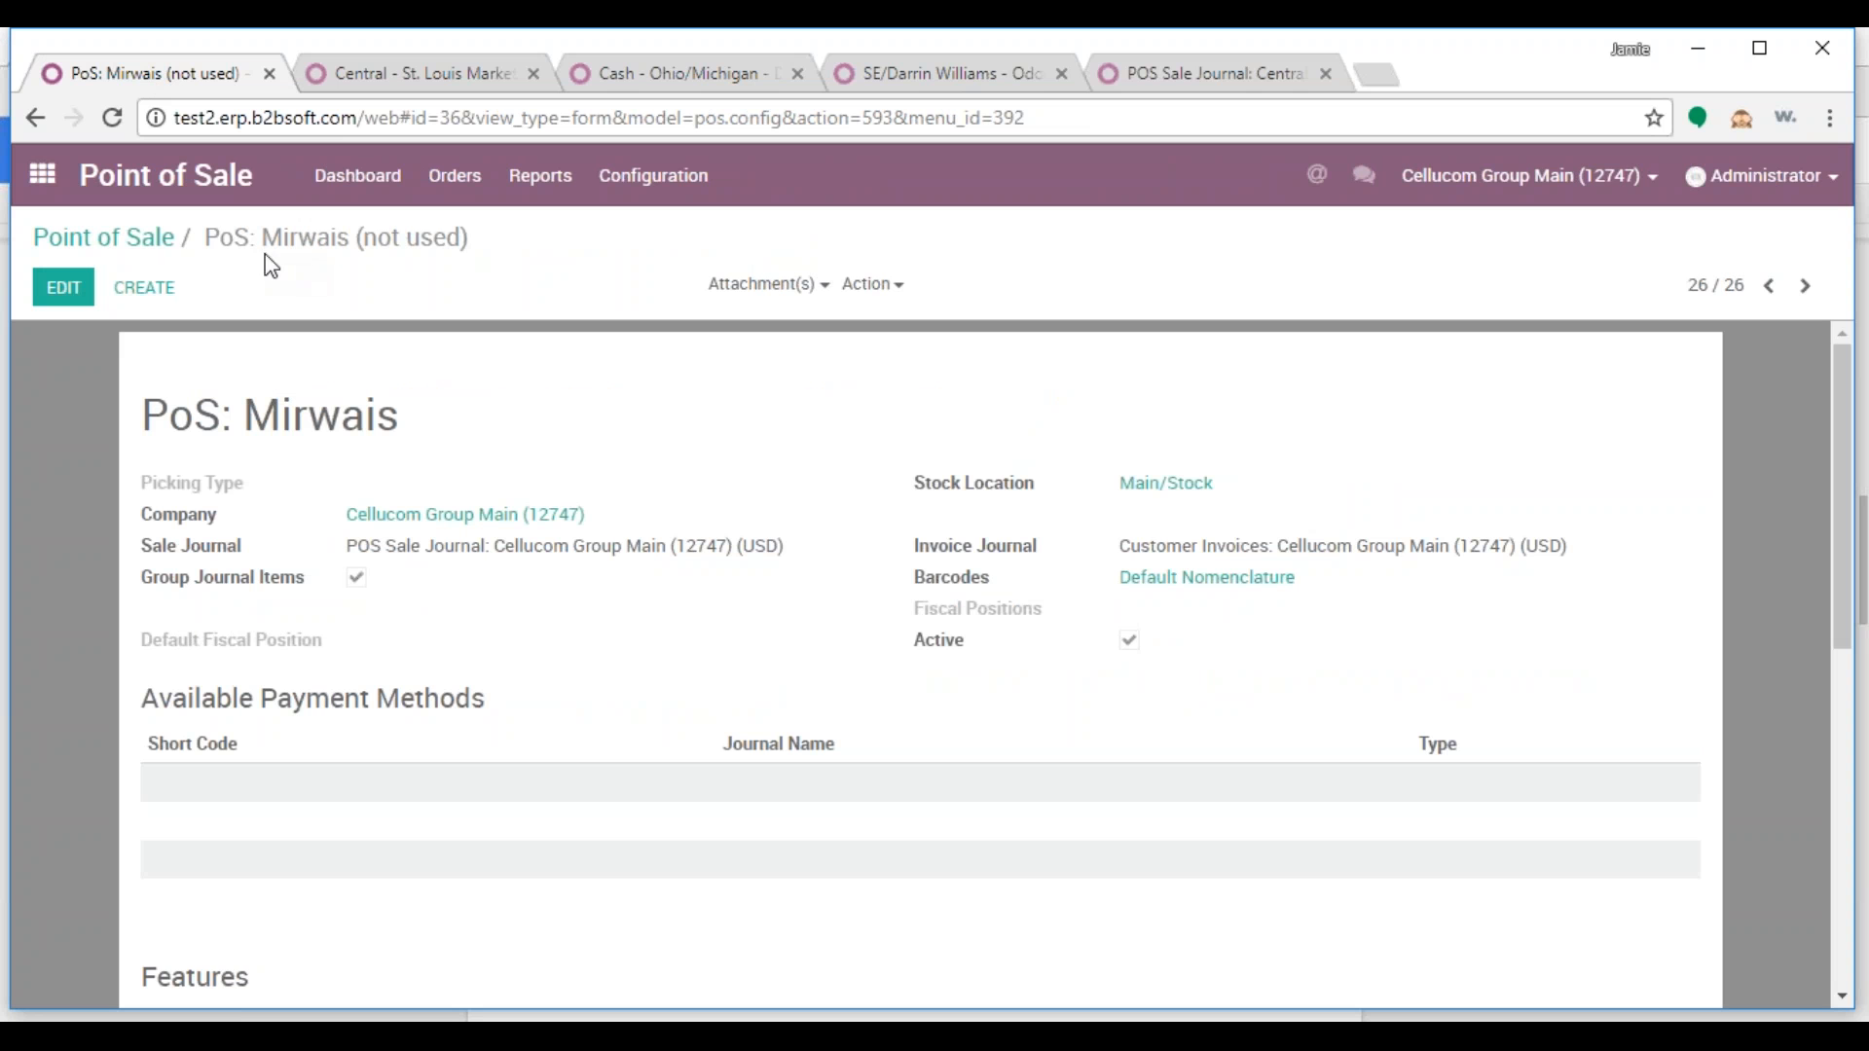
click(64, 287)
click(602, 513)
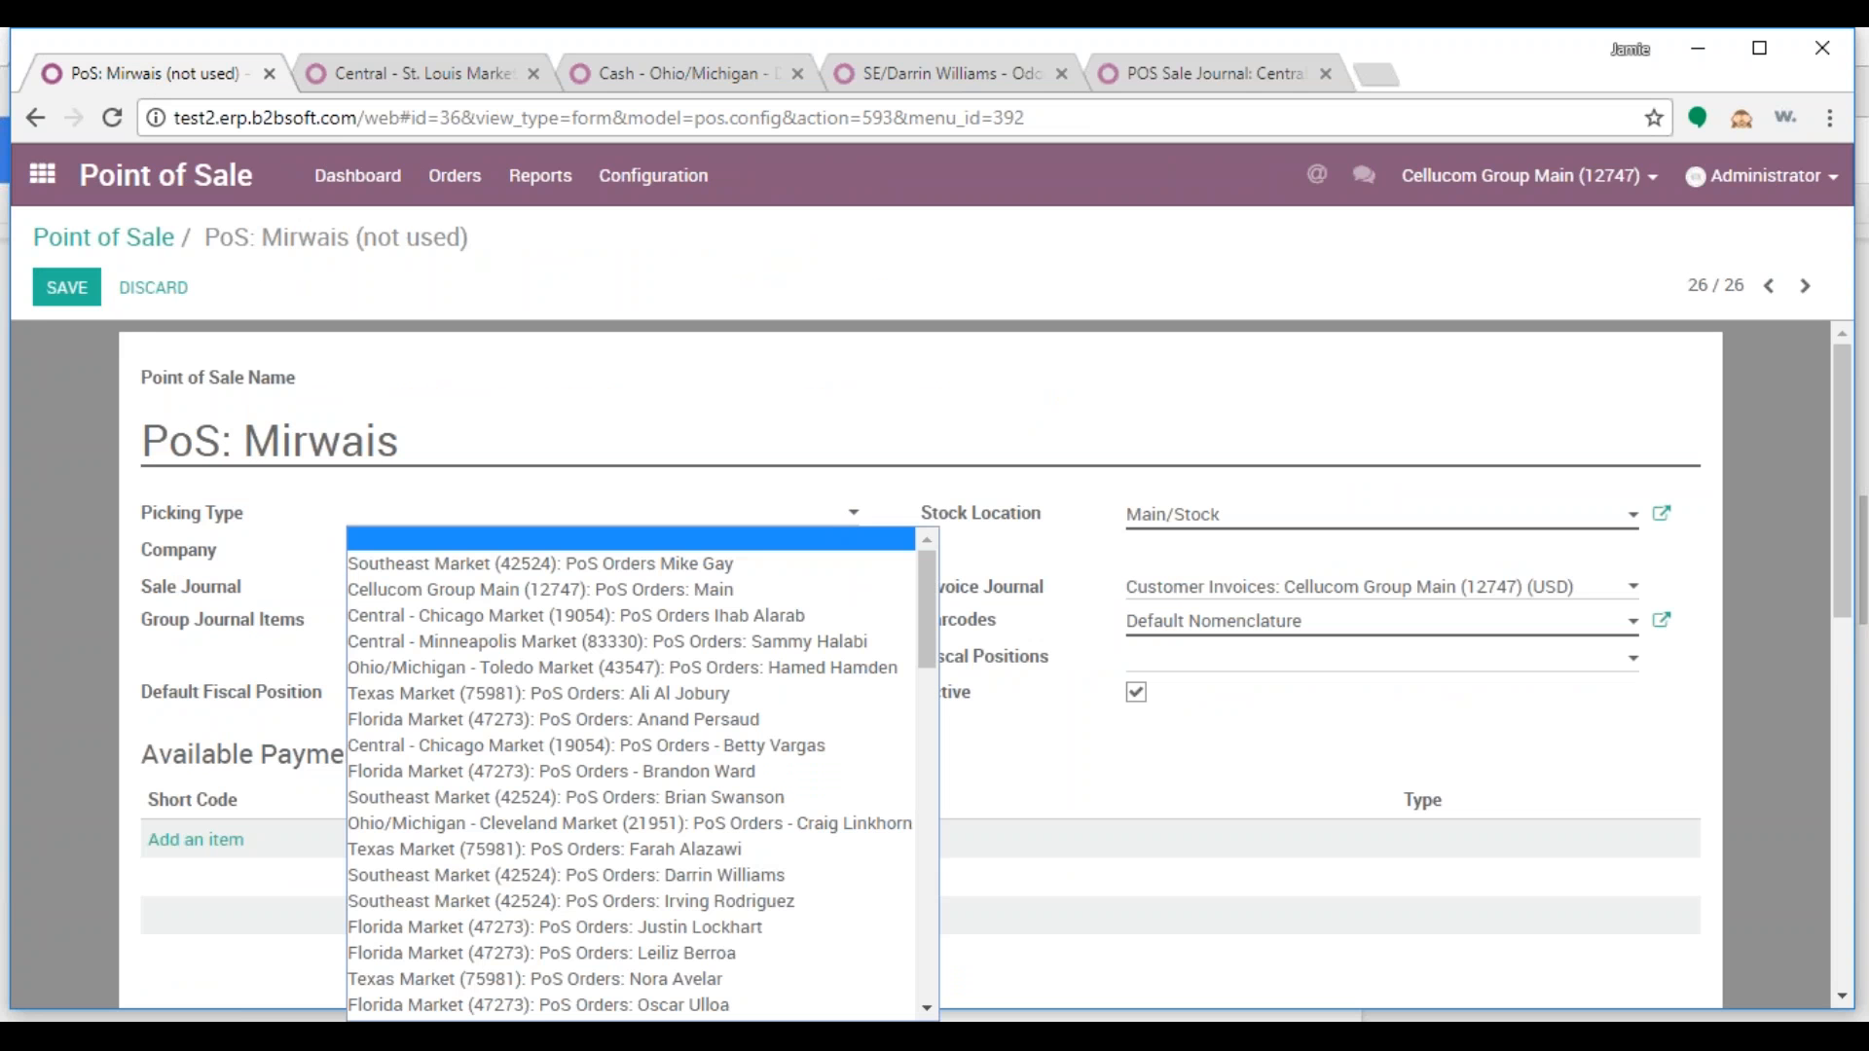
scroll(752, 769, down, 3)
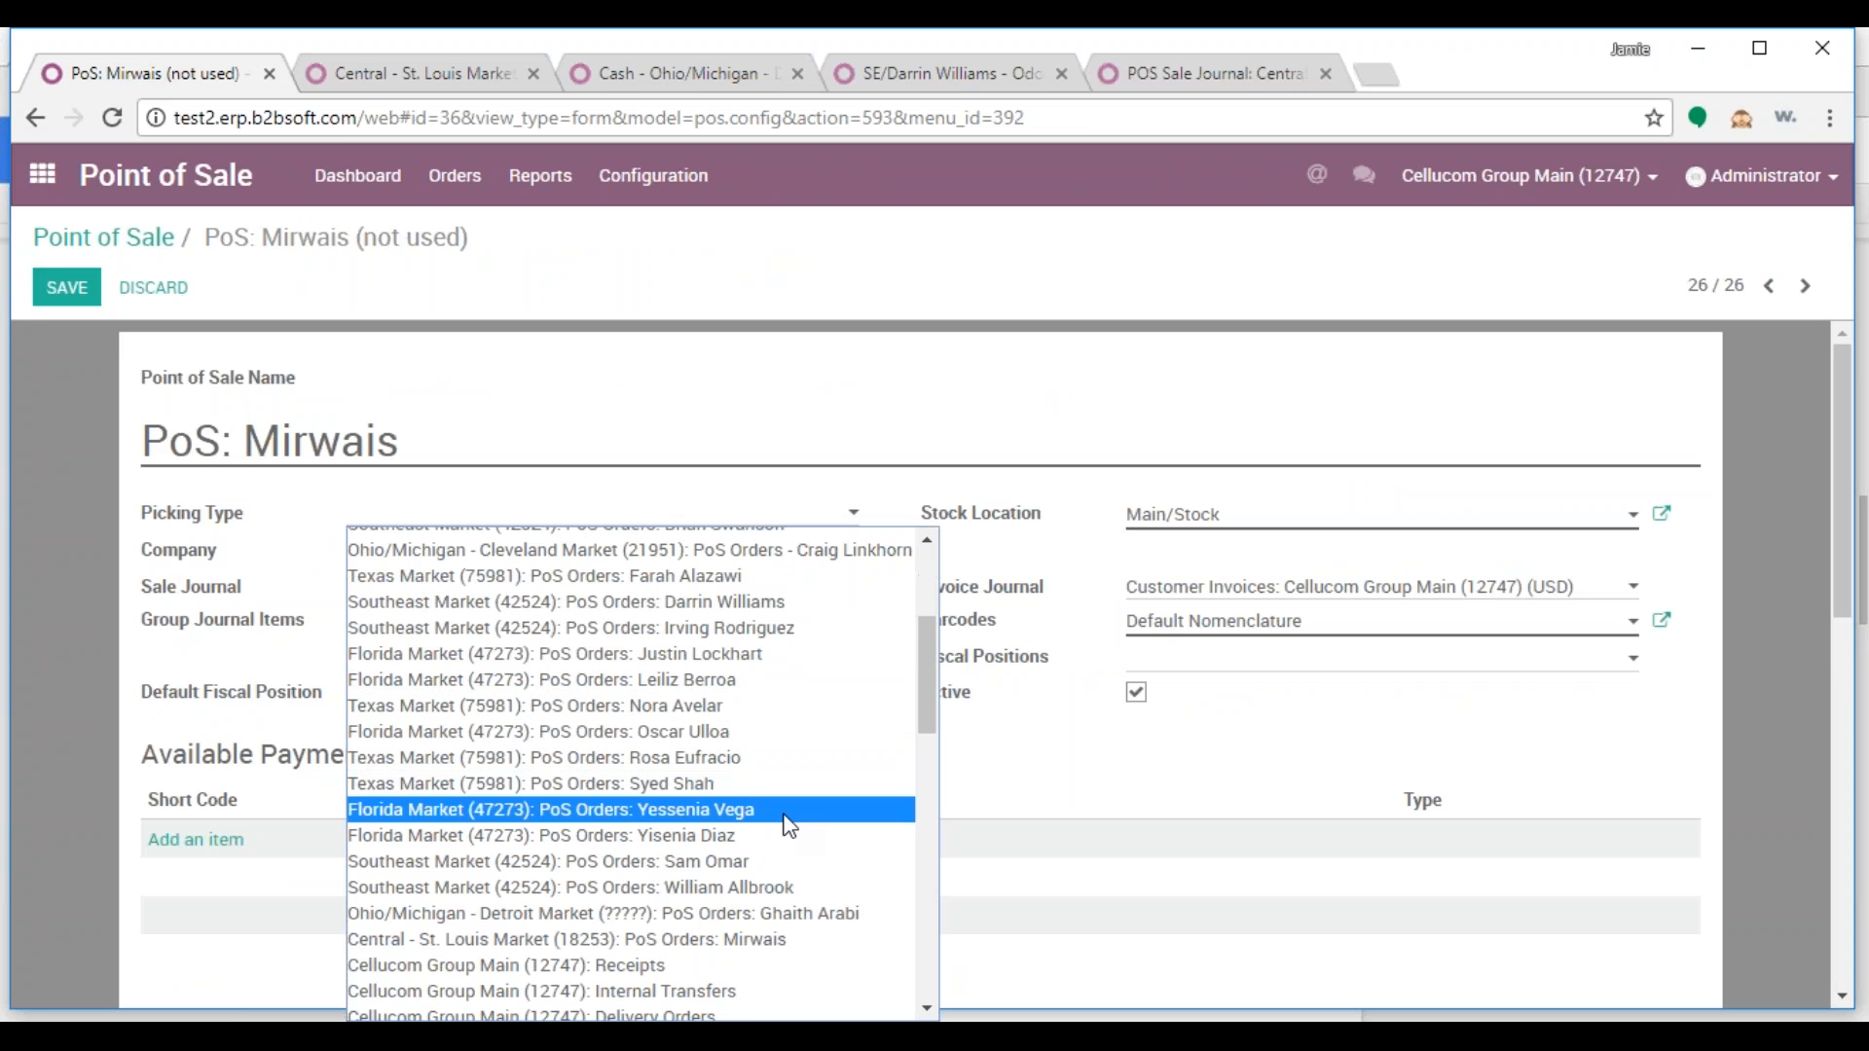
click(749, 940)
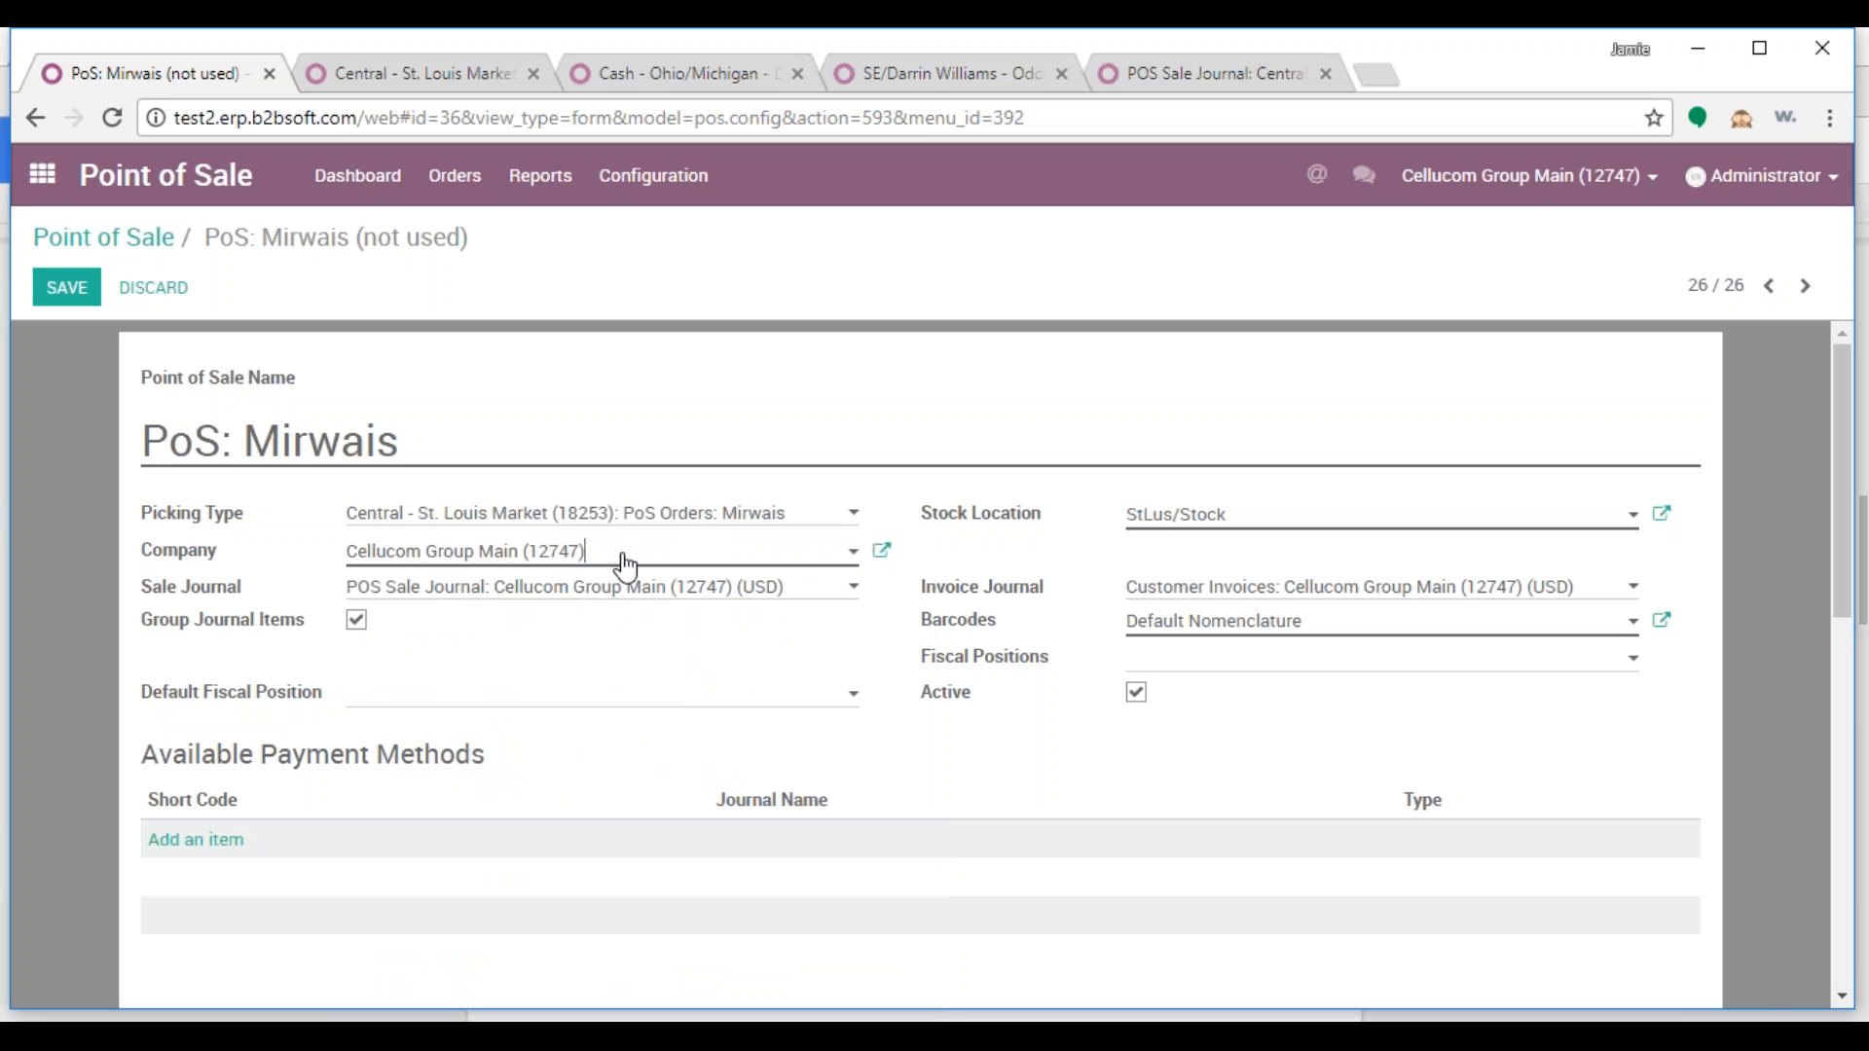
drag(626, 555, 351, 553)
text(ce)
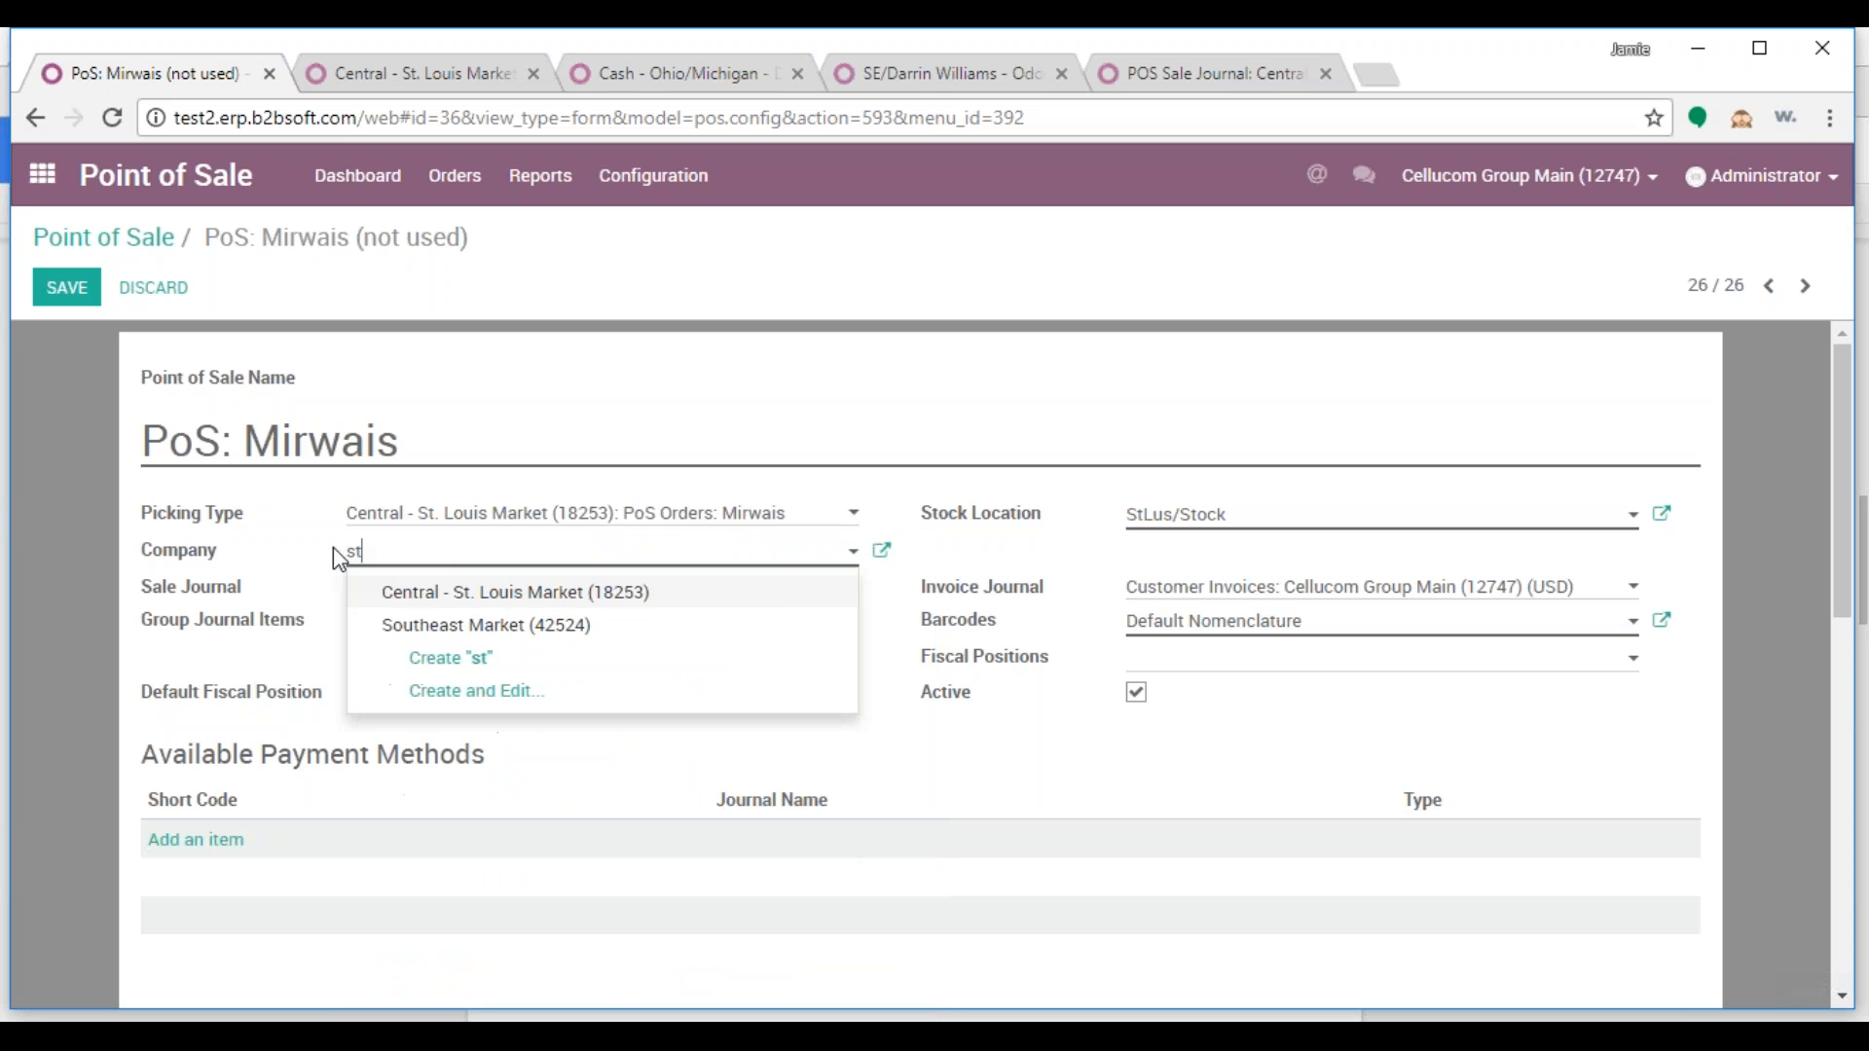
click(471, 596)
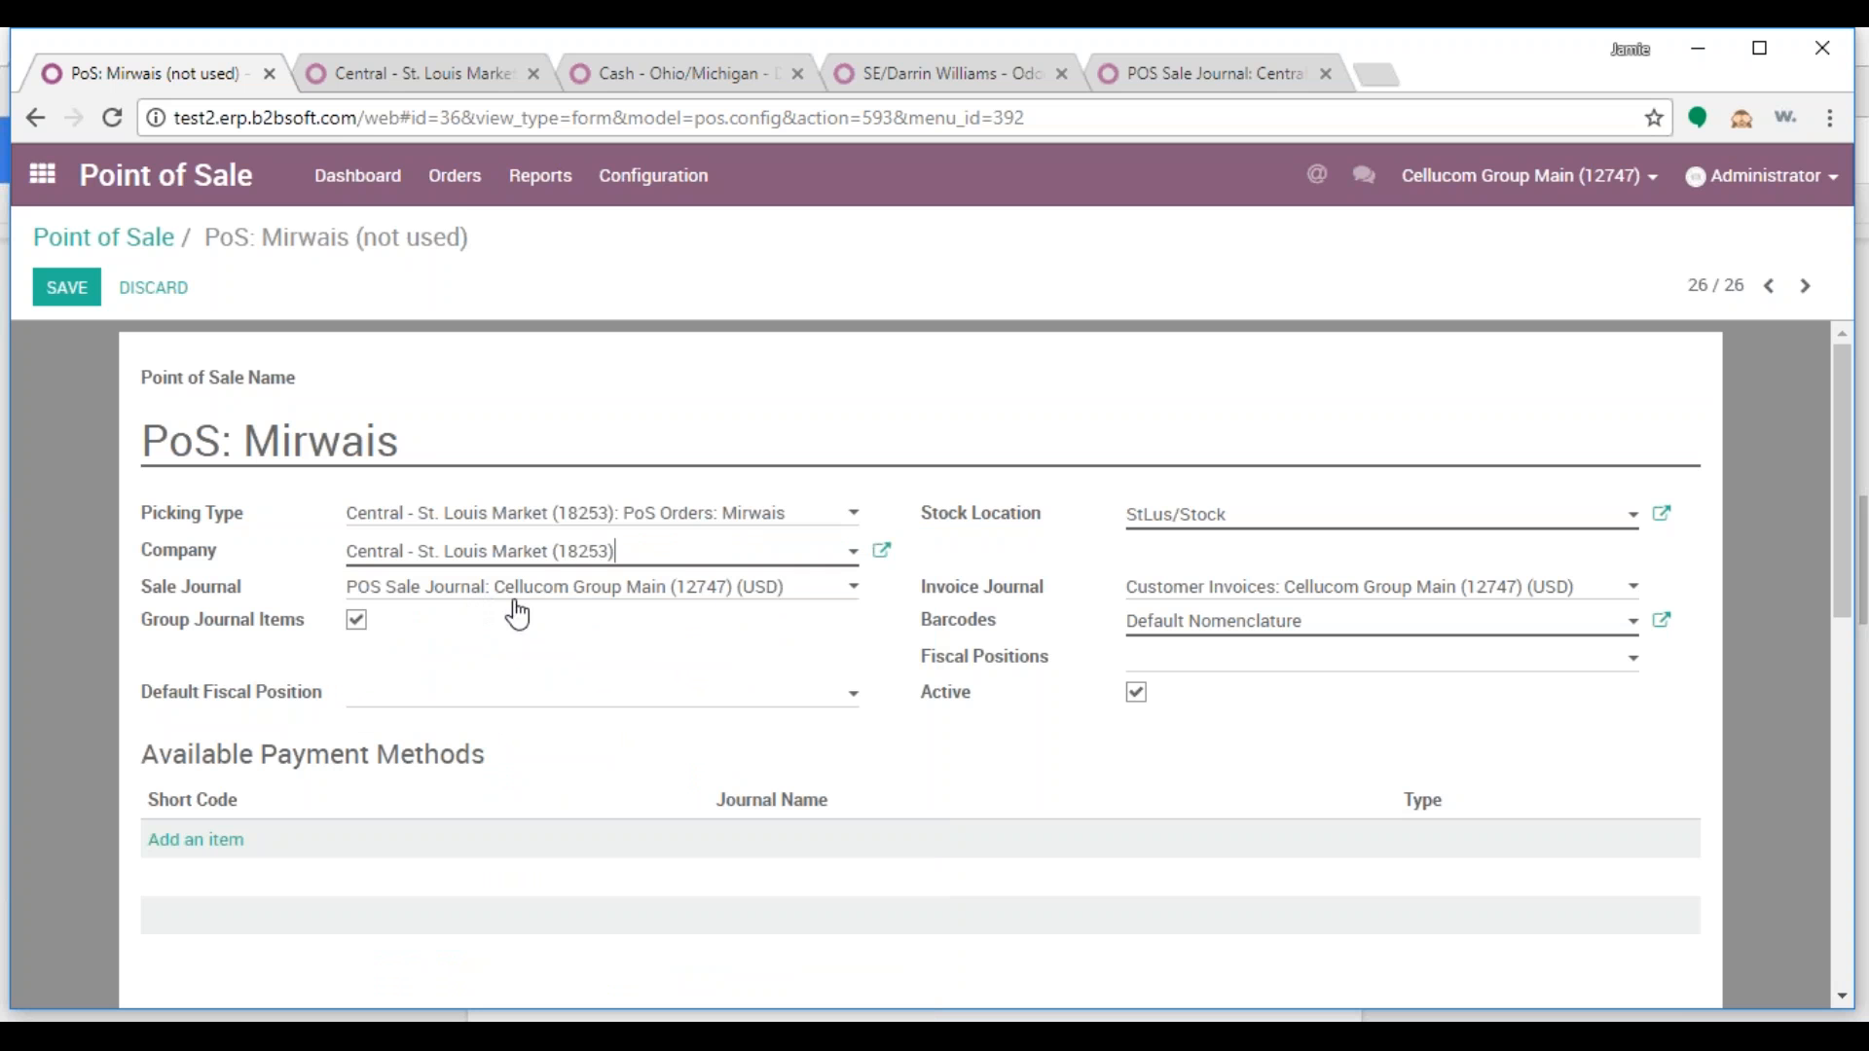
Browse the sale journal choices, then discard all unsaved changes and reload the page
click(787, 588)
scroll(784, 565, down, 2)
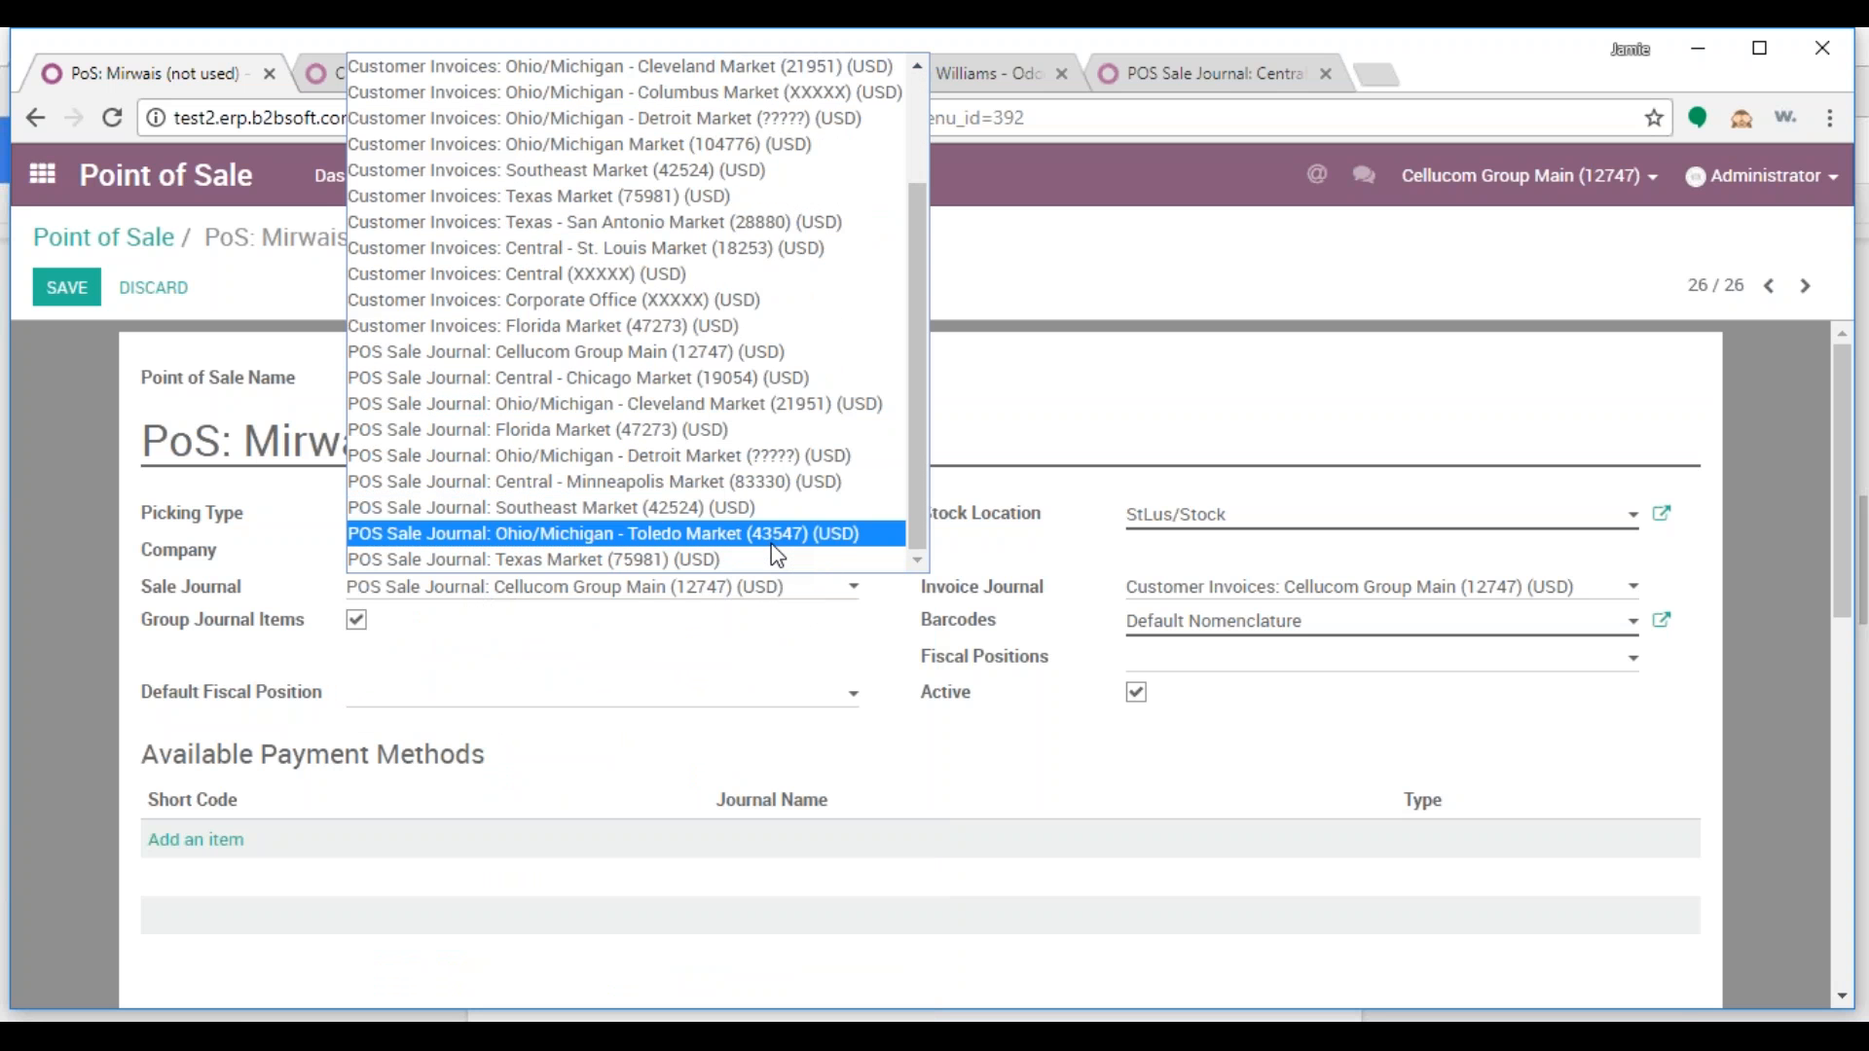
scroll(779, 557, up, 2)
scroll(778, 557, down, 2)
click(136, 294)
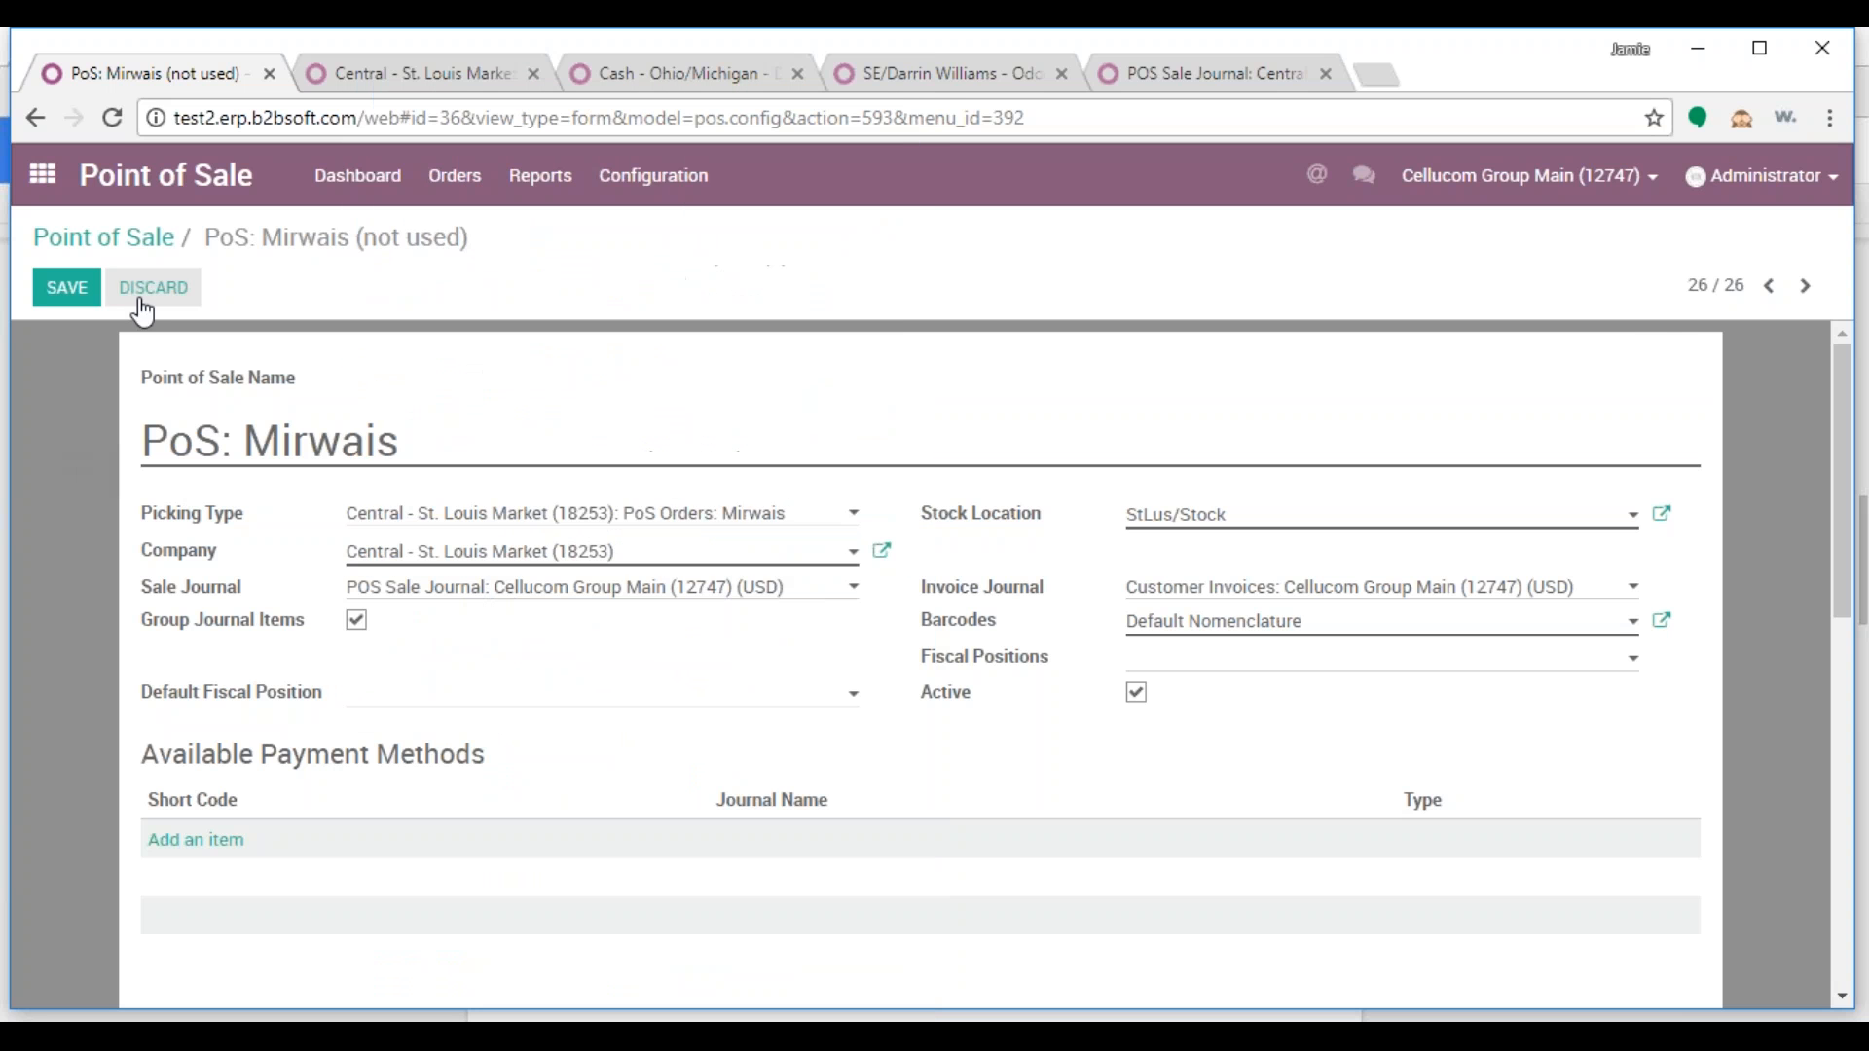
click(534, 370)
click(123, 128)
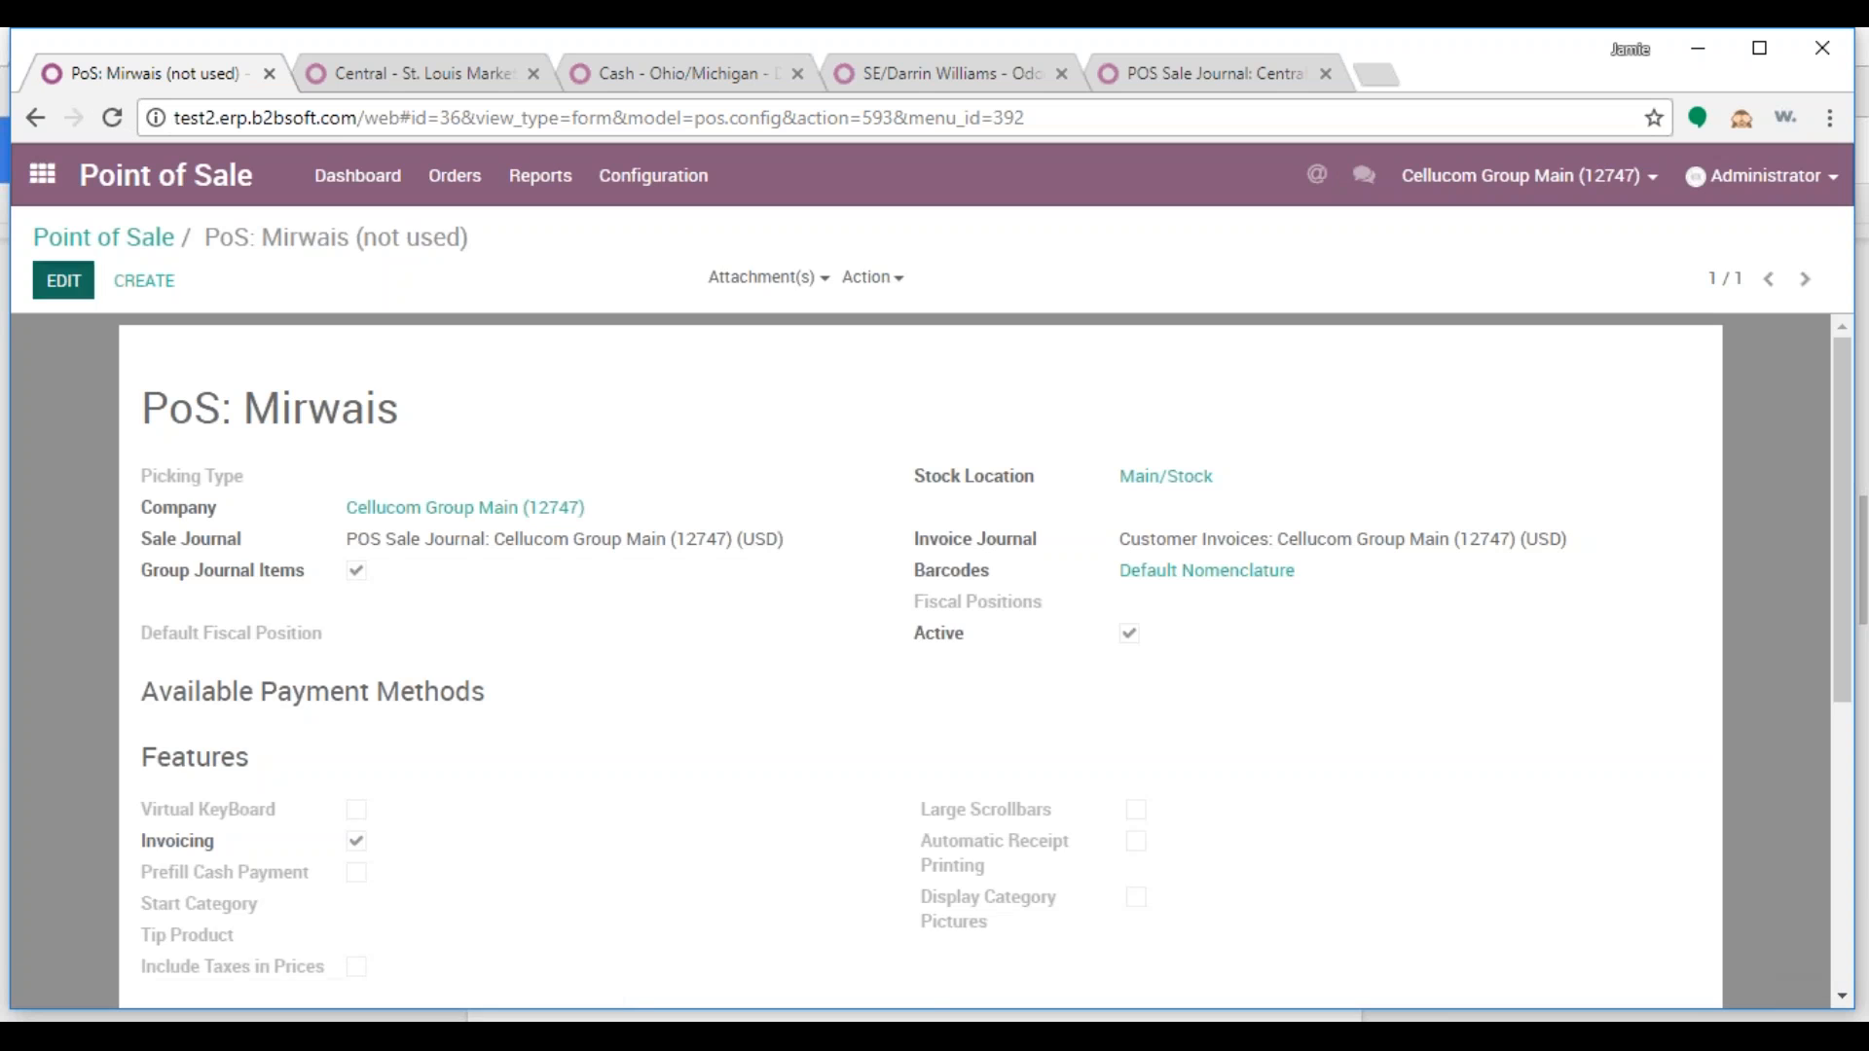
Set the PoS: Mirwais picking type to St. Louis Market PoS Orders and company to Central - St. Louis Market (18253)
click(64, 281)
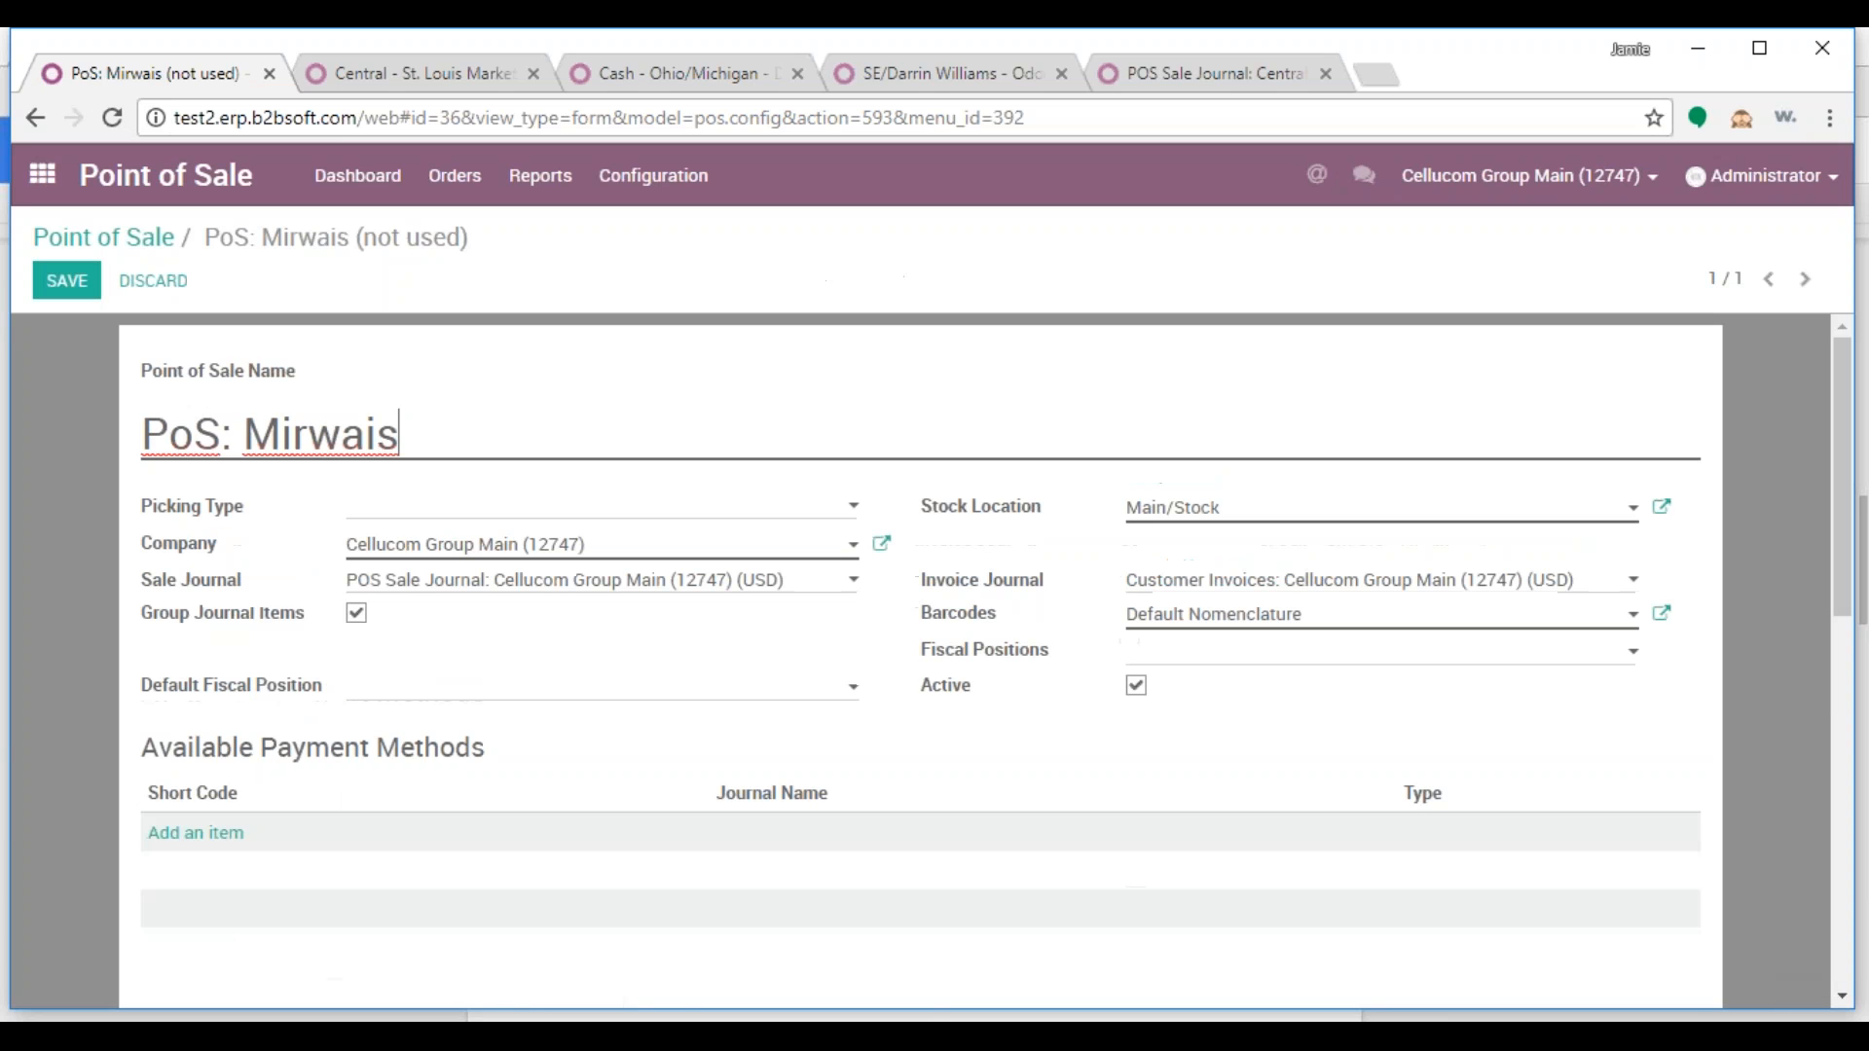
click(571, 516)
scroll(755, 776, down, 3)
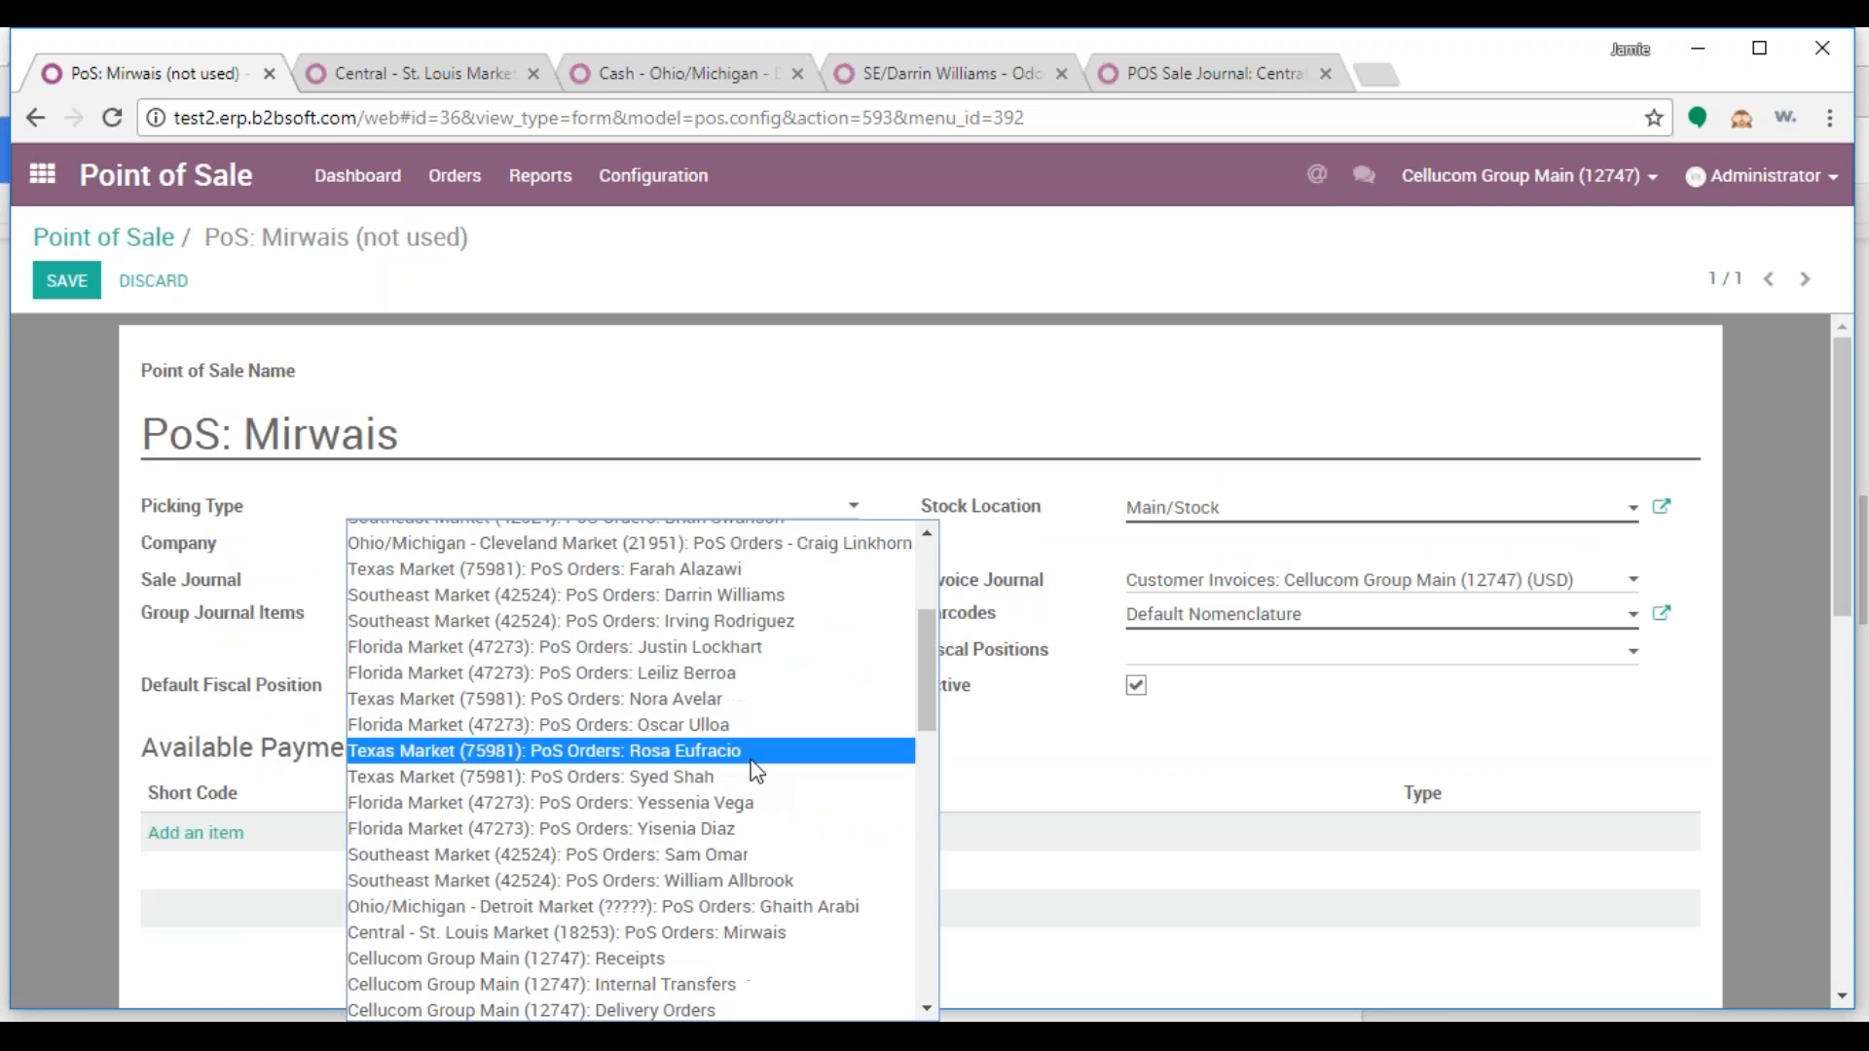
scroll(760, 850, down, 5)
scroll(754, 839, up, 5)
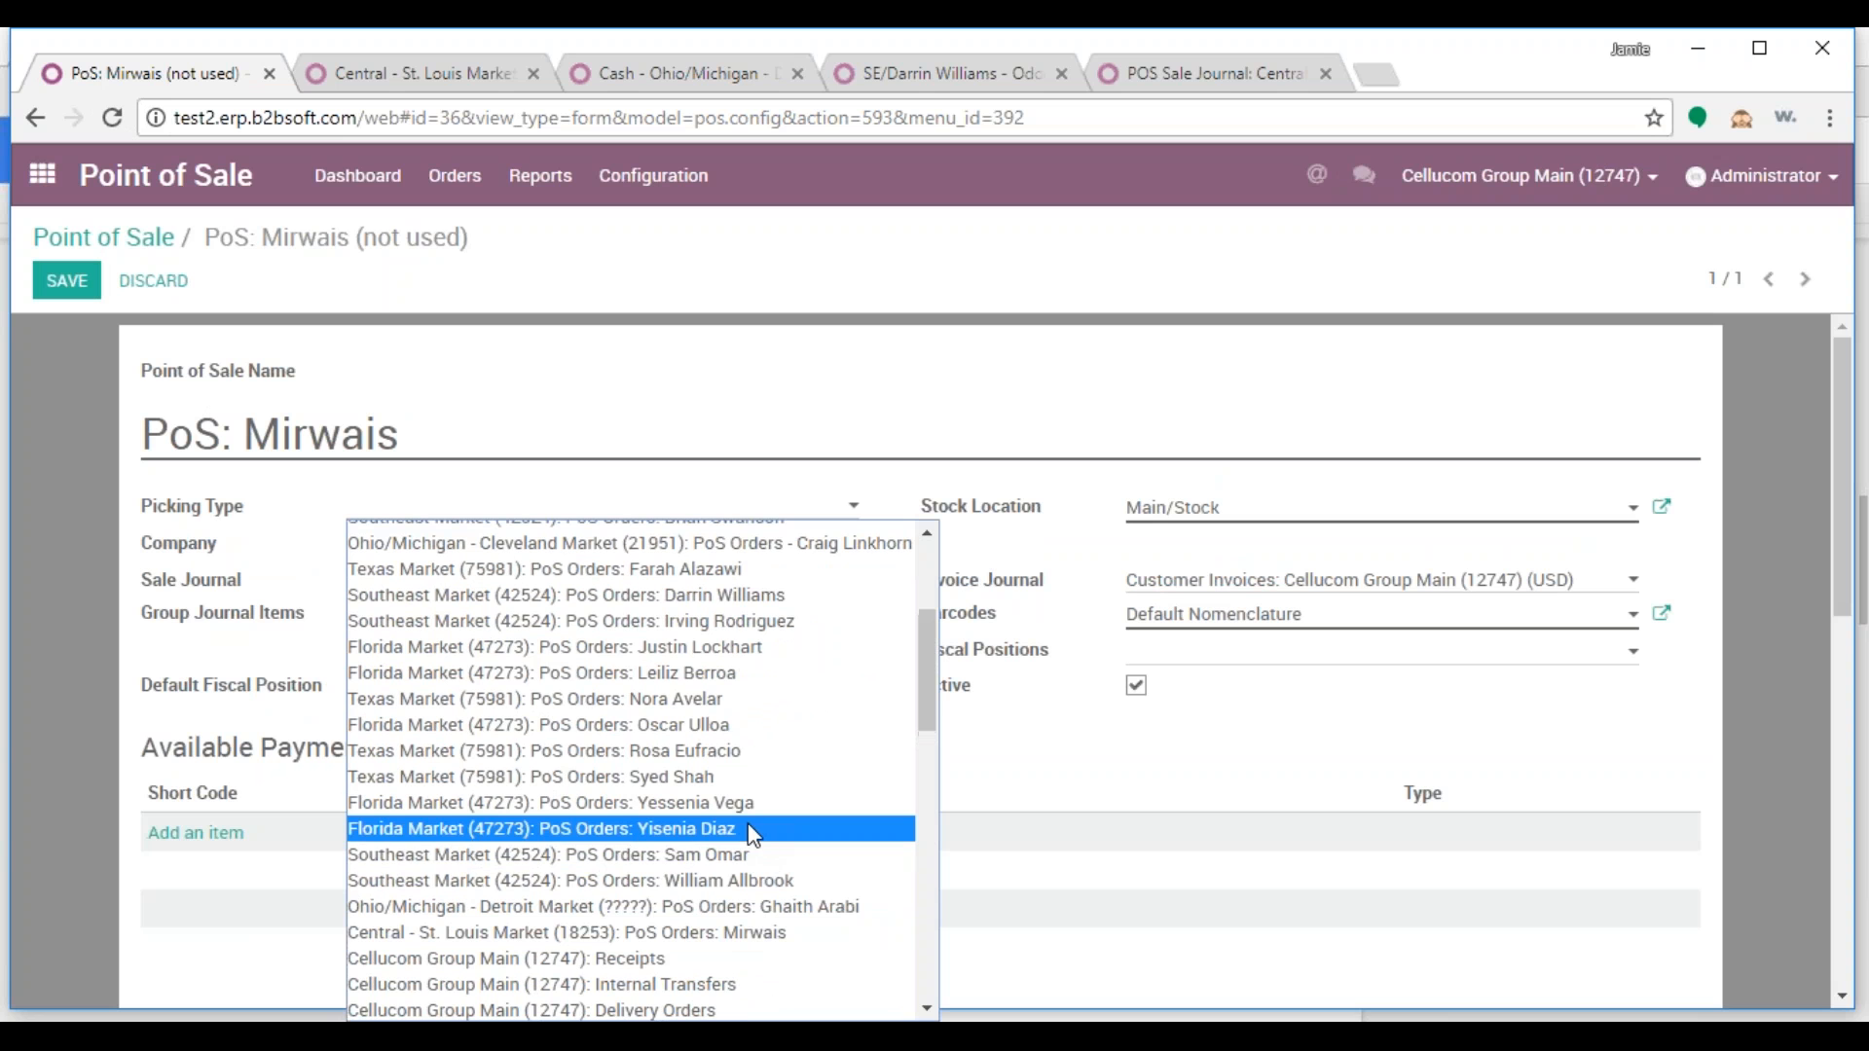
click(789, 934)
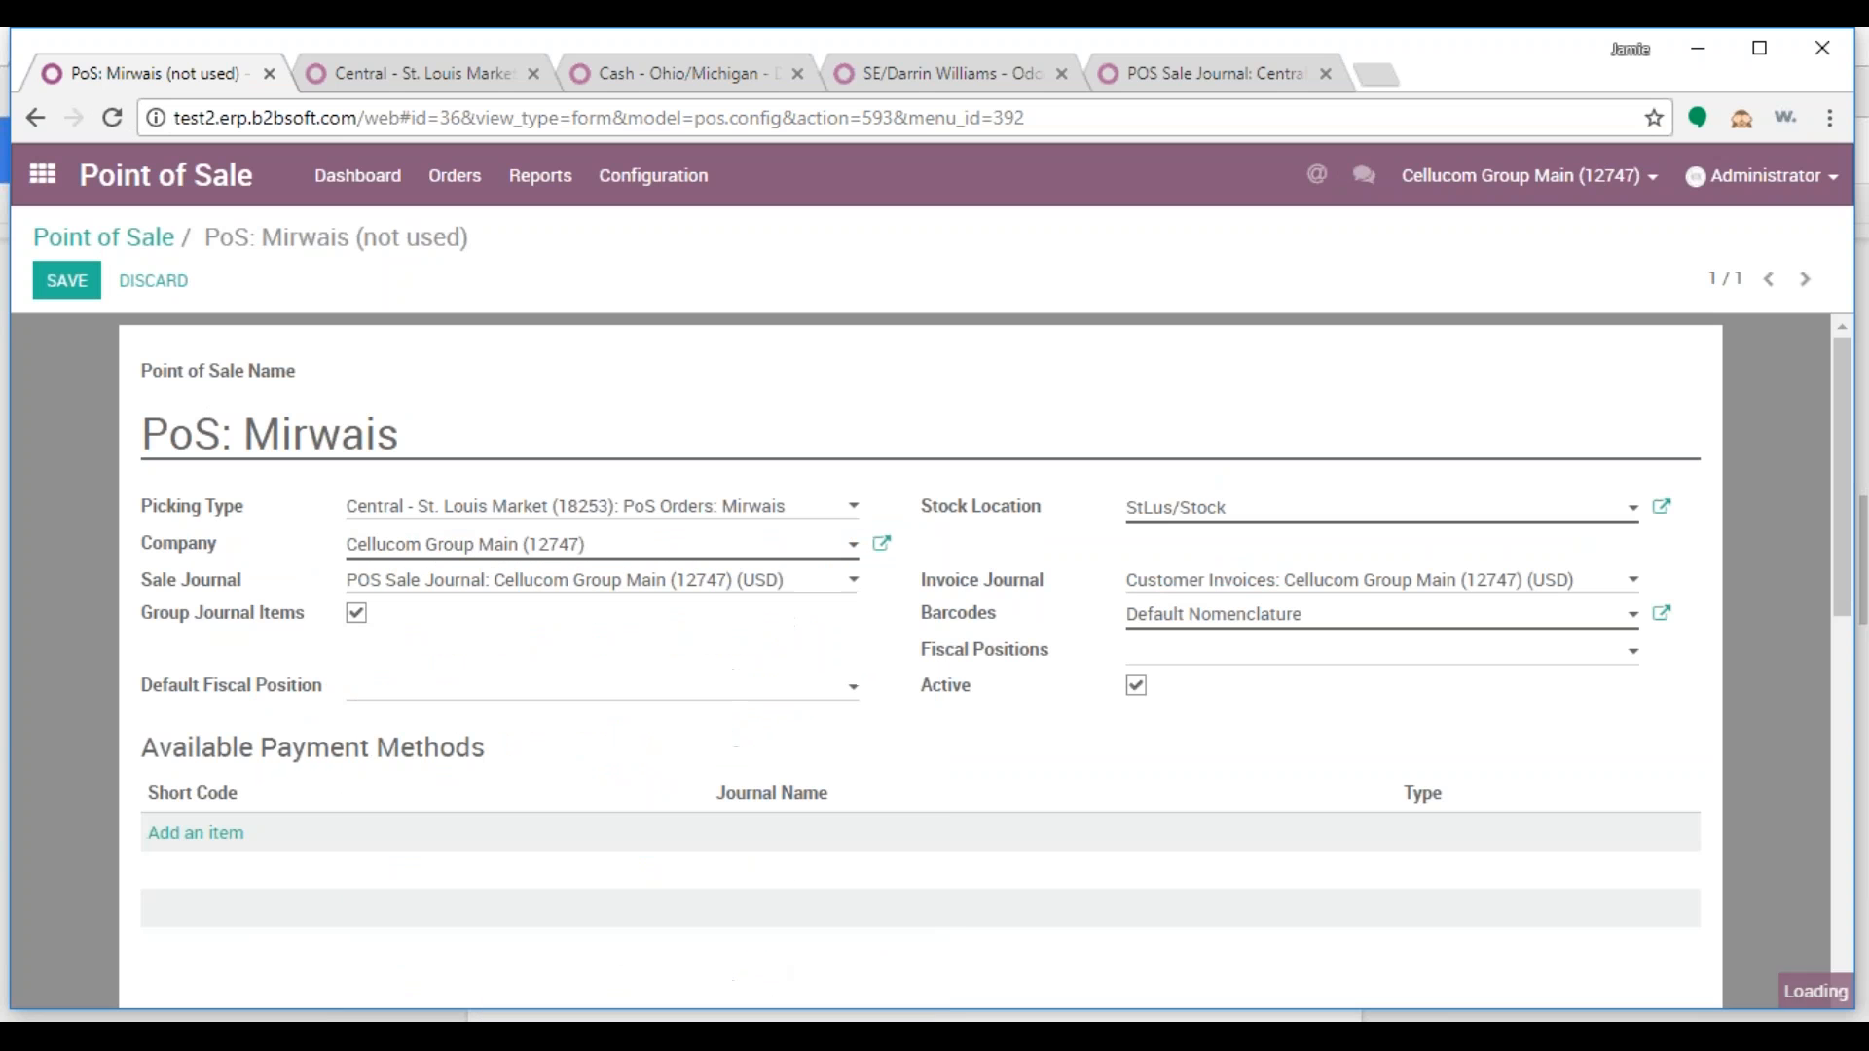
key(Tab)
text(st)
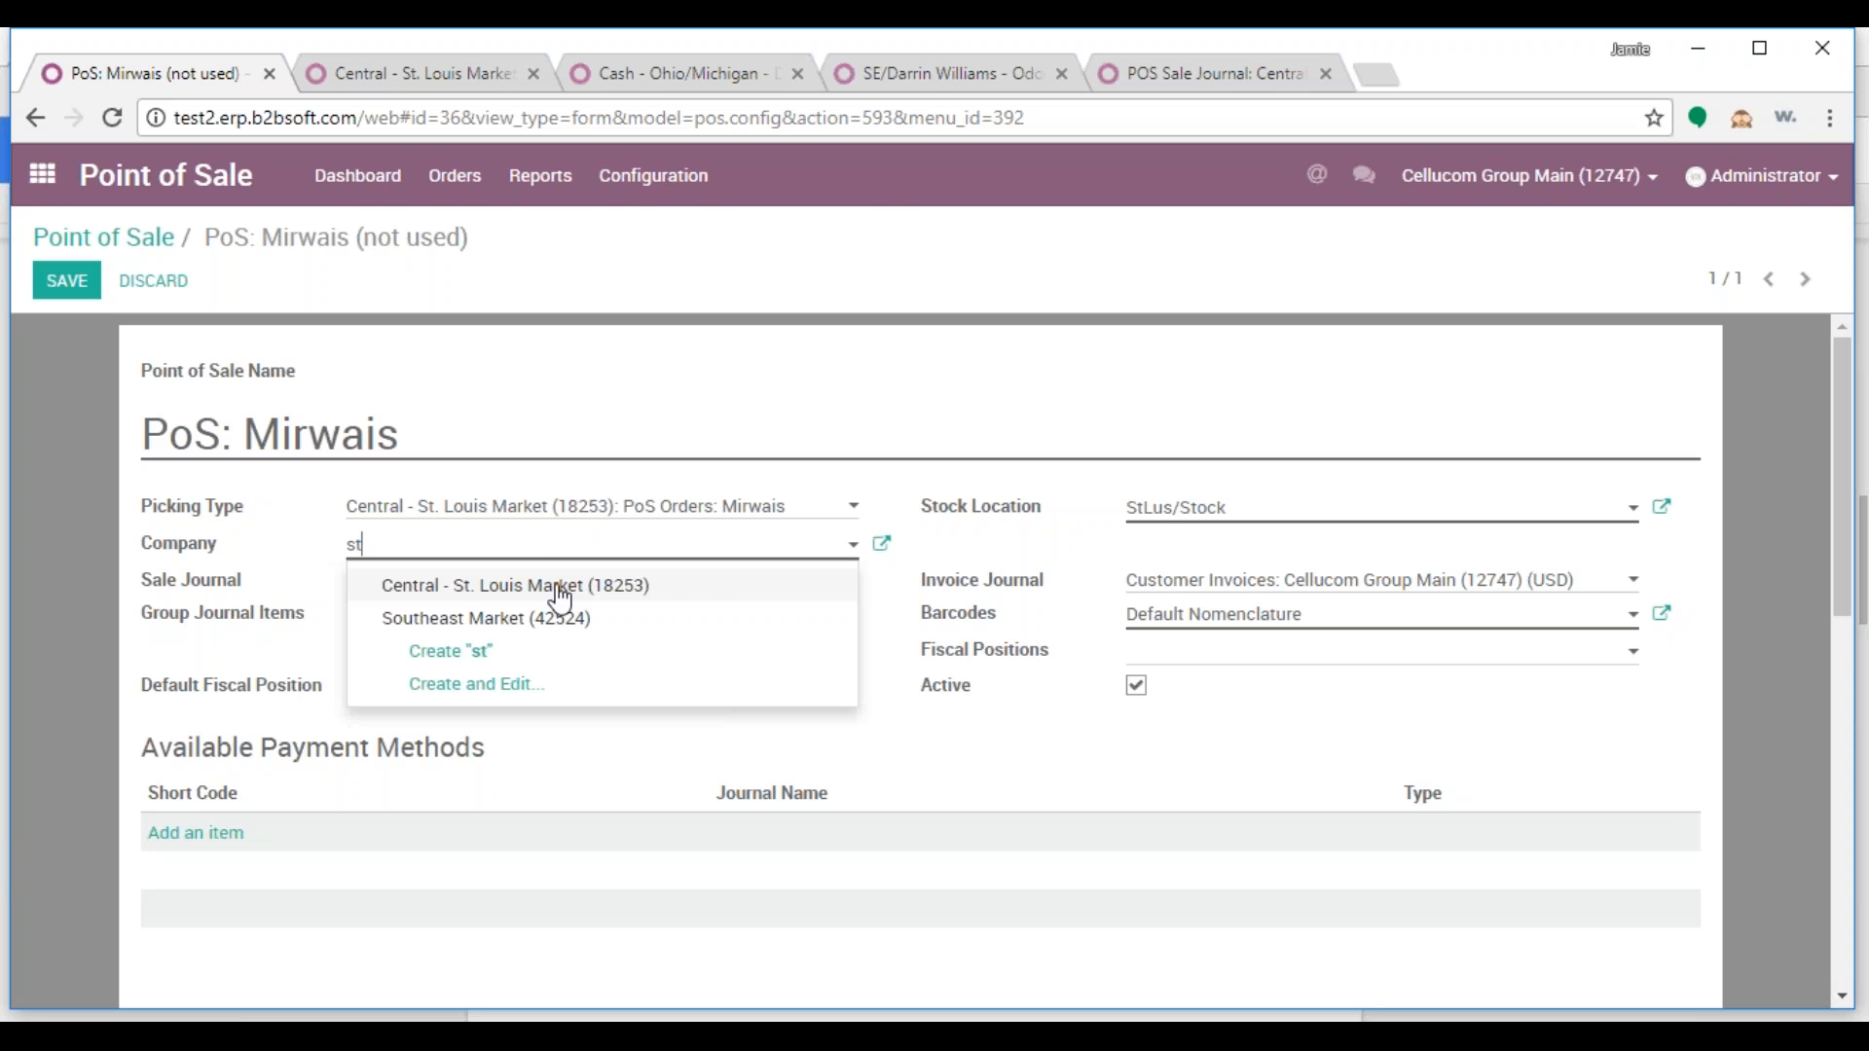
click(560, 592)
Set both the Sale Journal and Invoice Journal to St. Louis Market
click(818, 584)
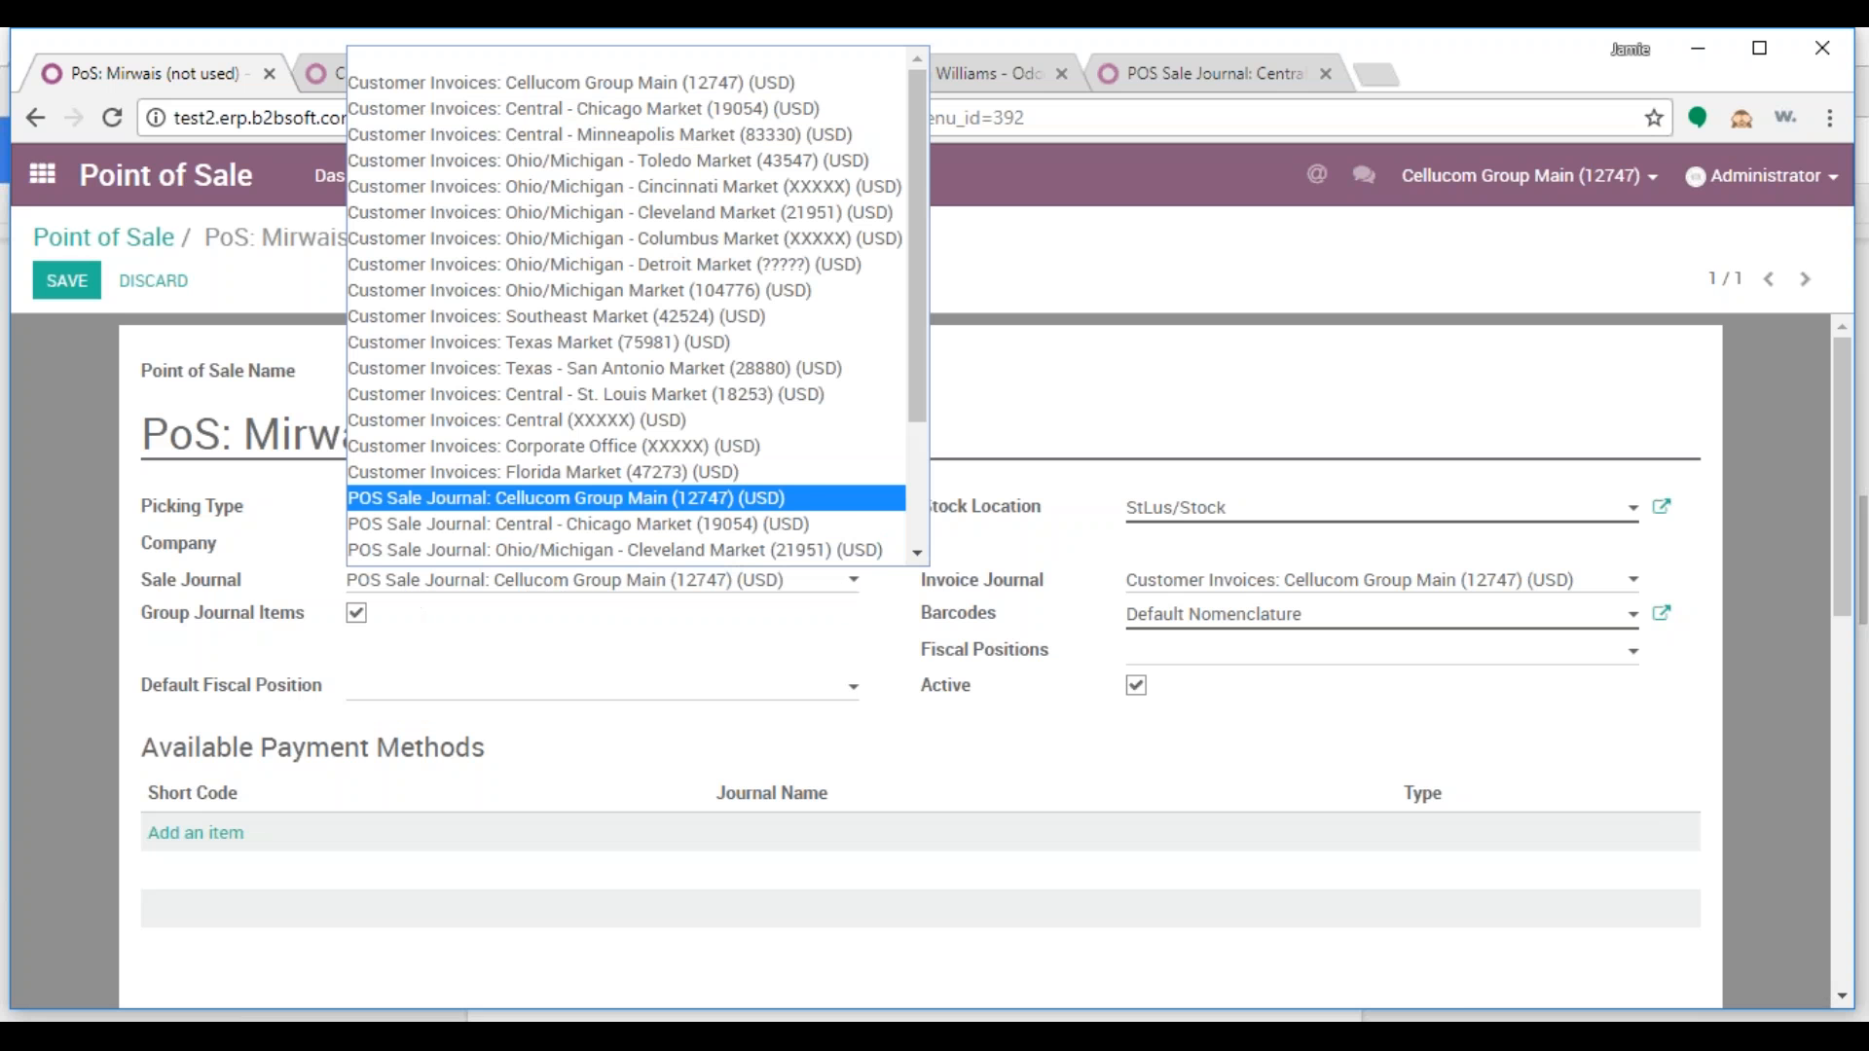
scroll(631, 512, down, 2)
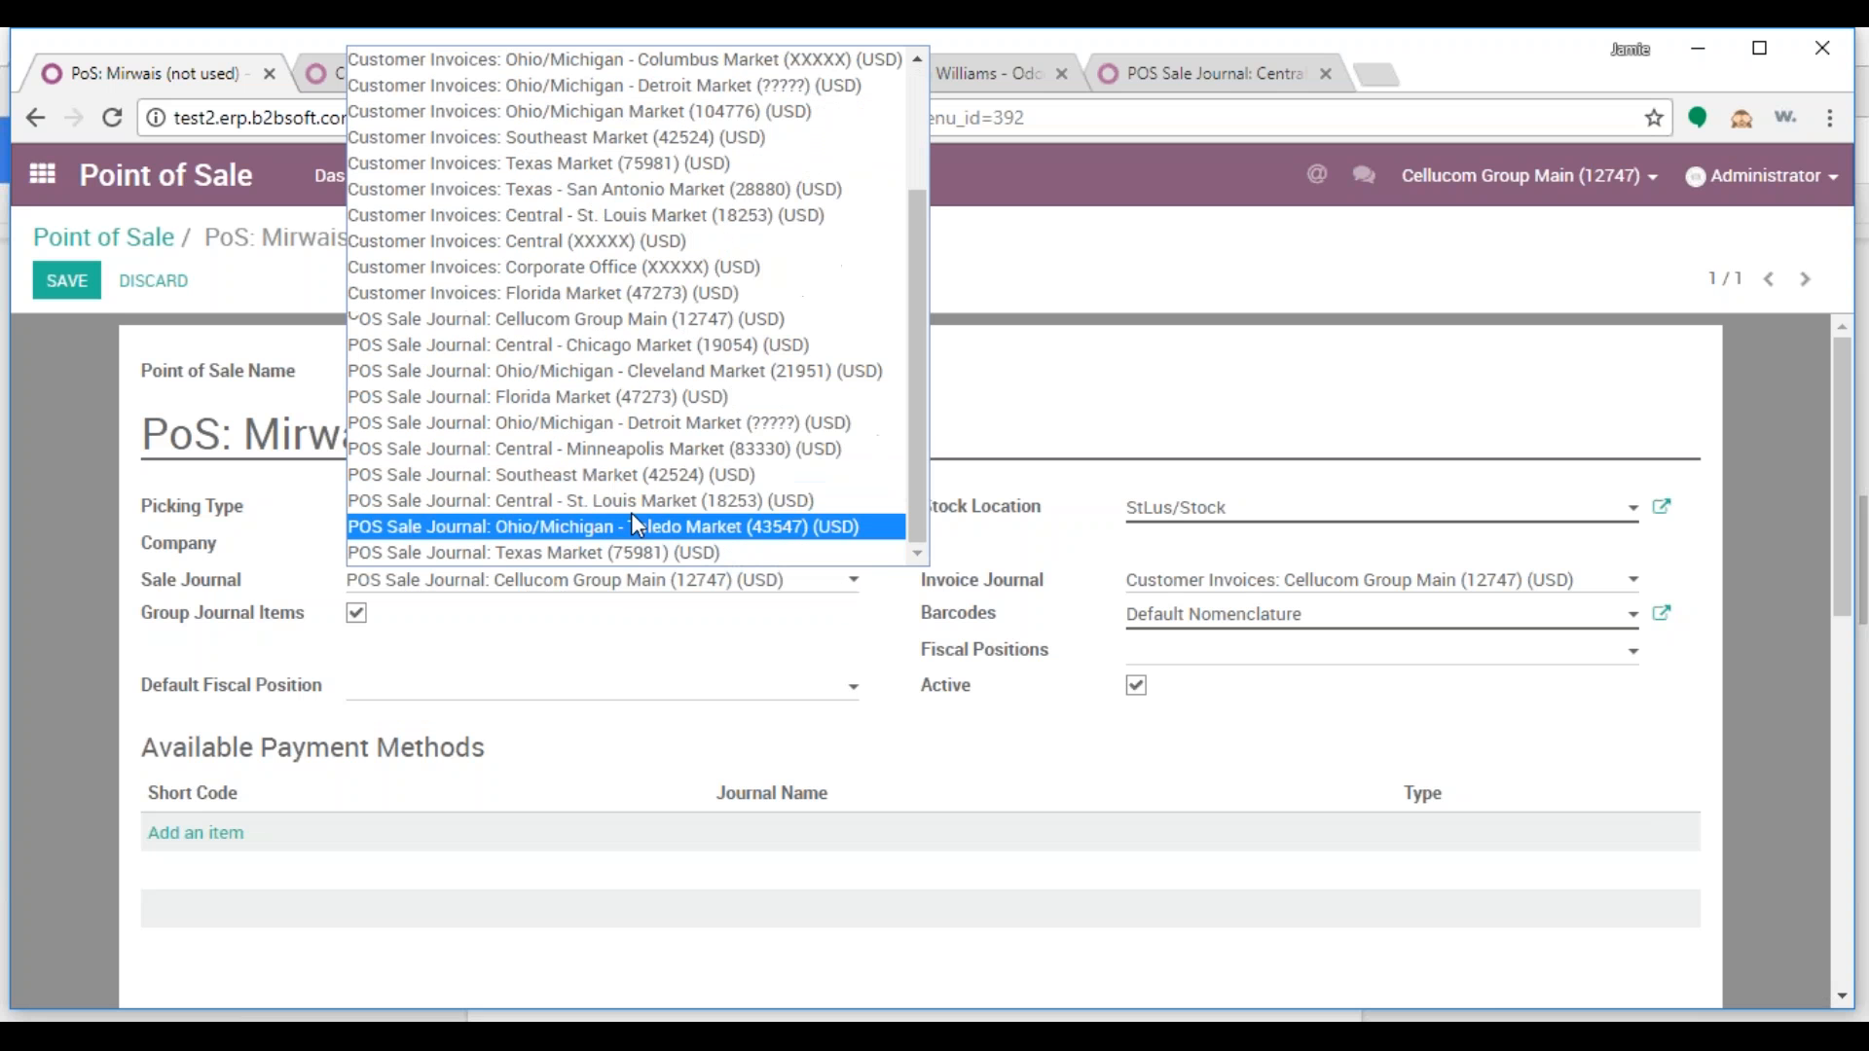
click(730, 507)
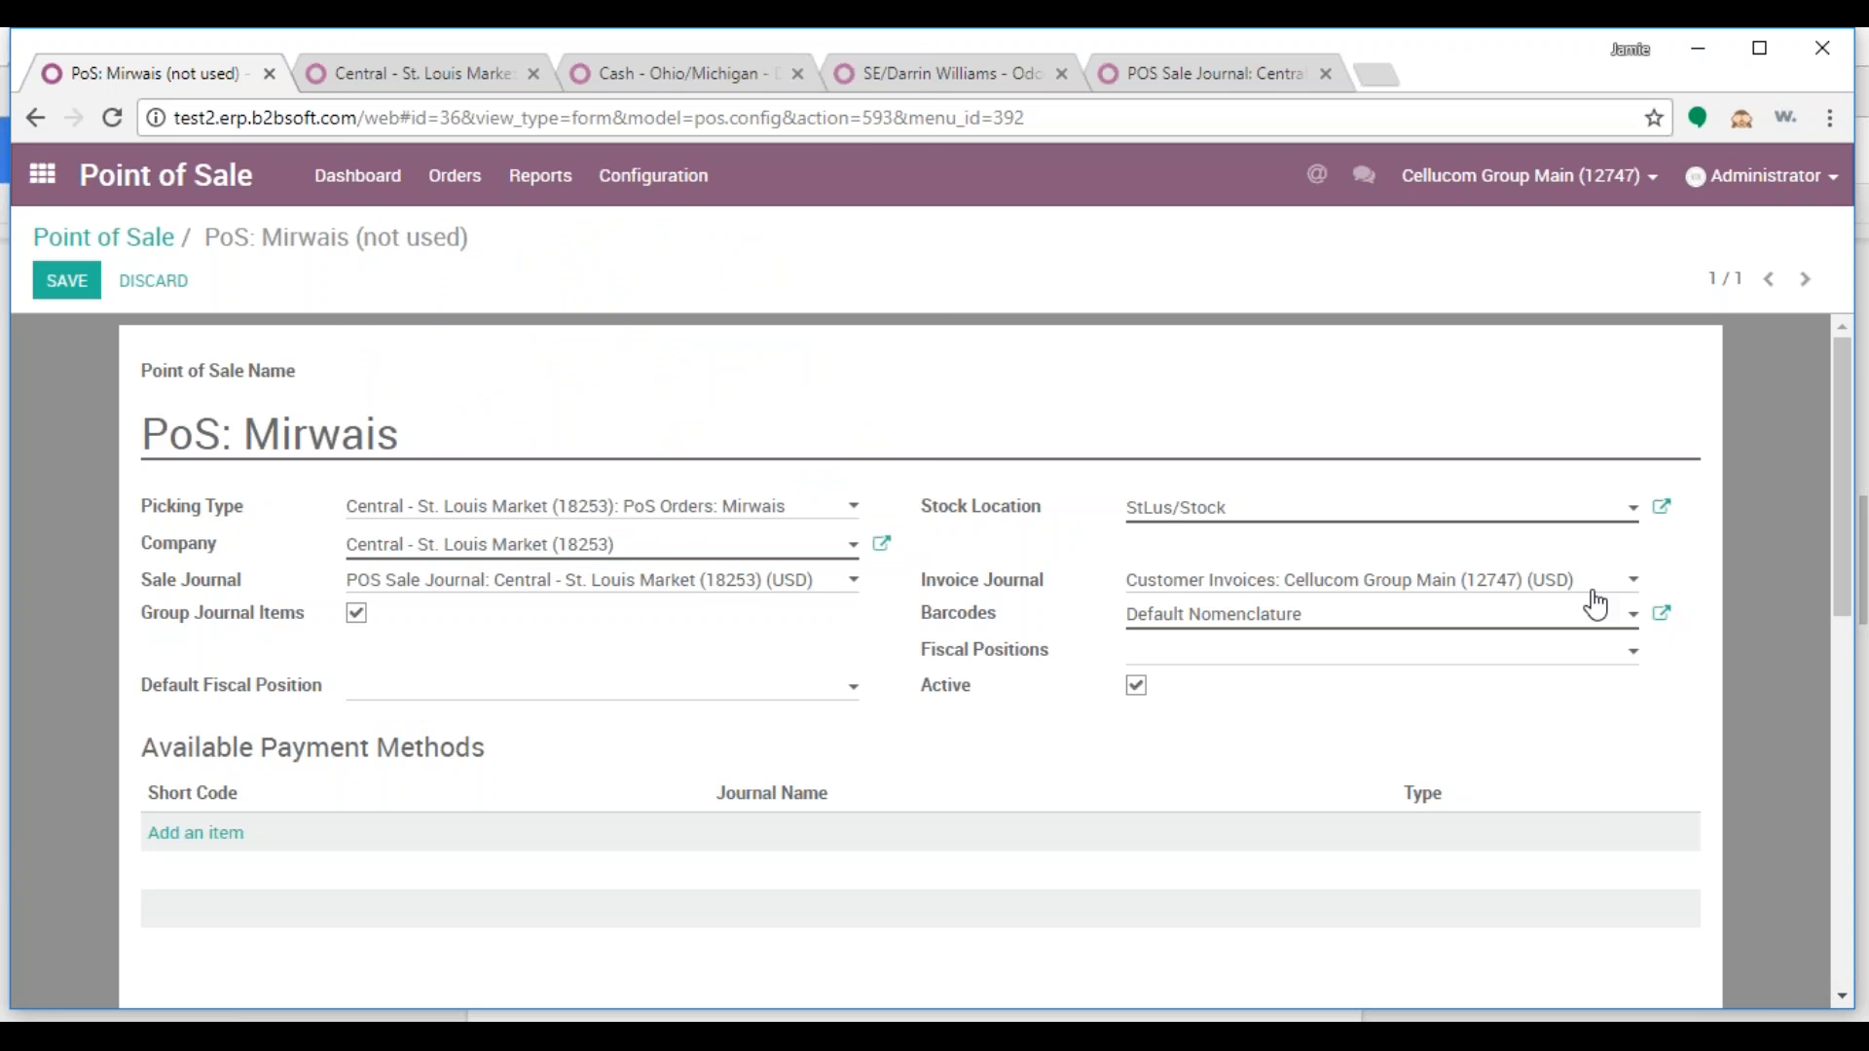
click(1318, 593)
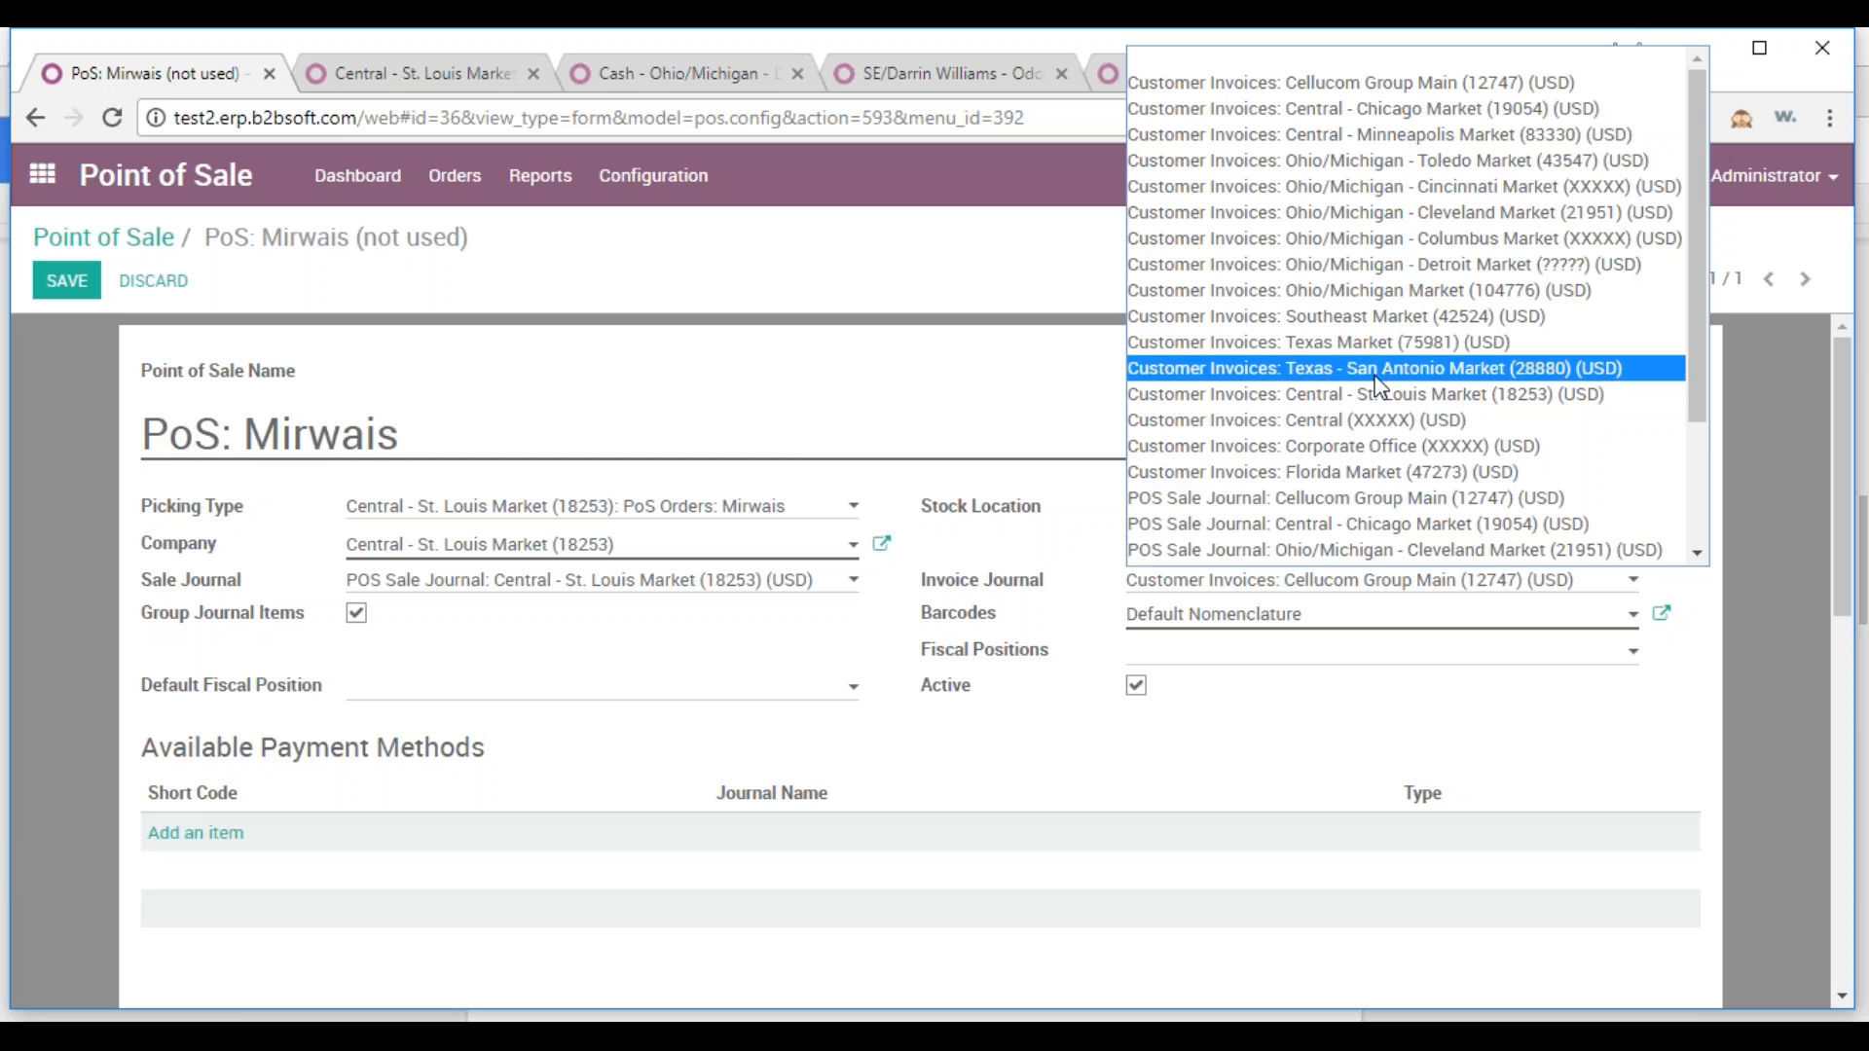
click(1421, 395)
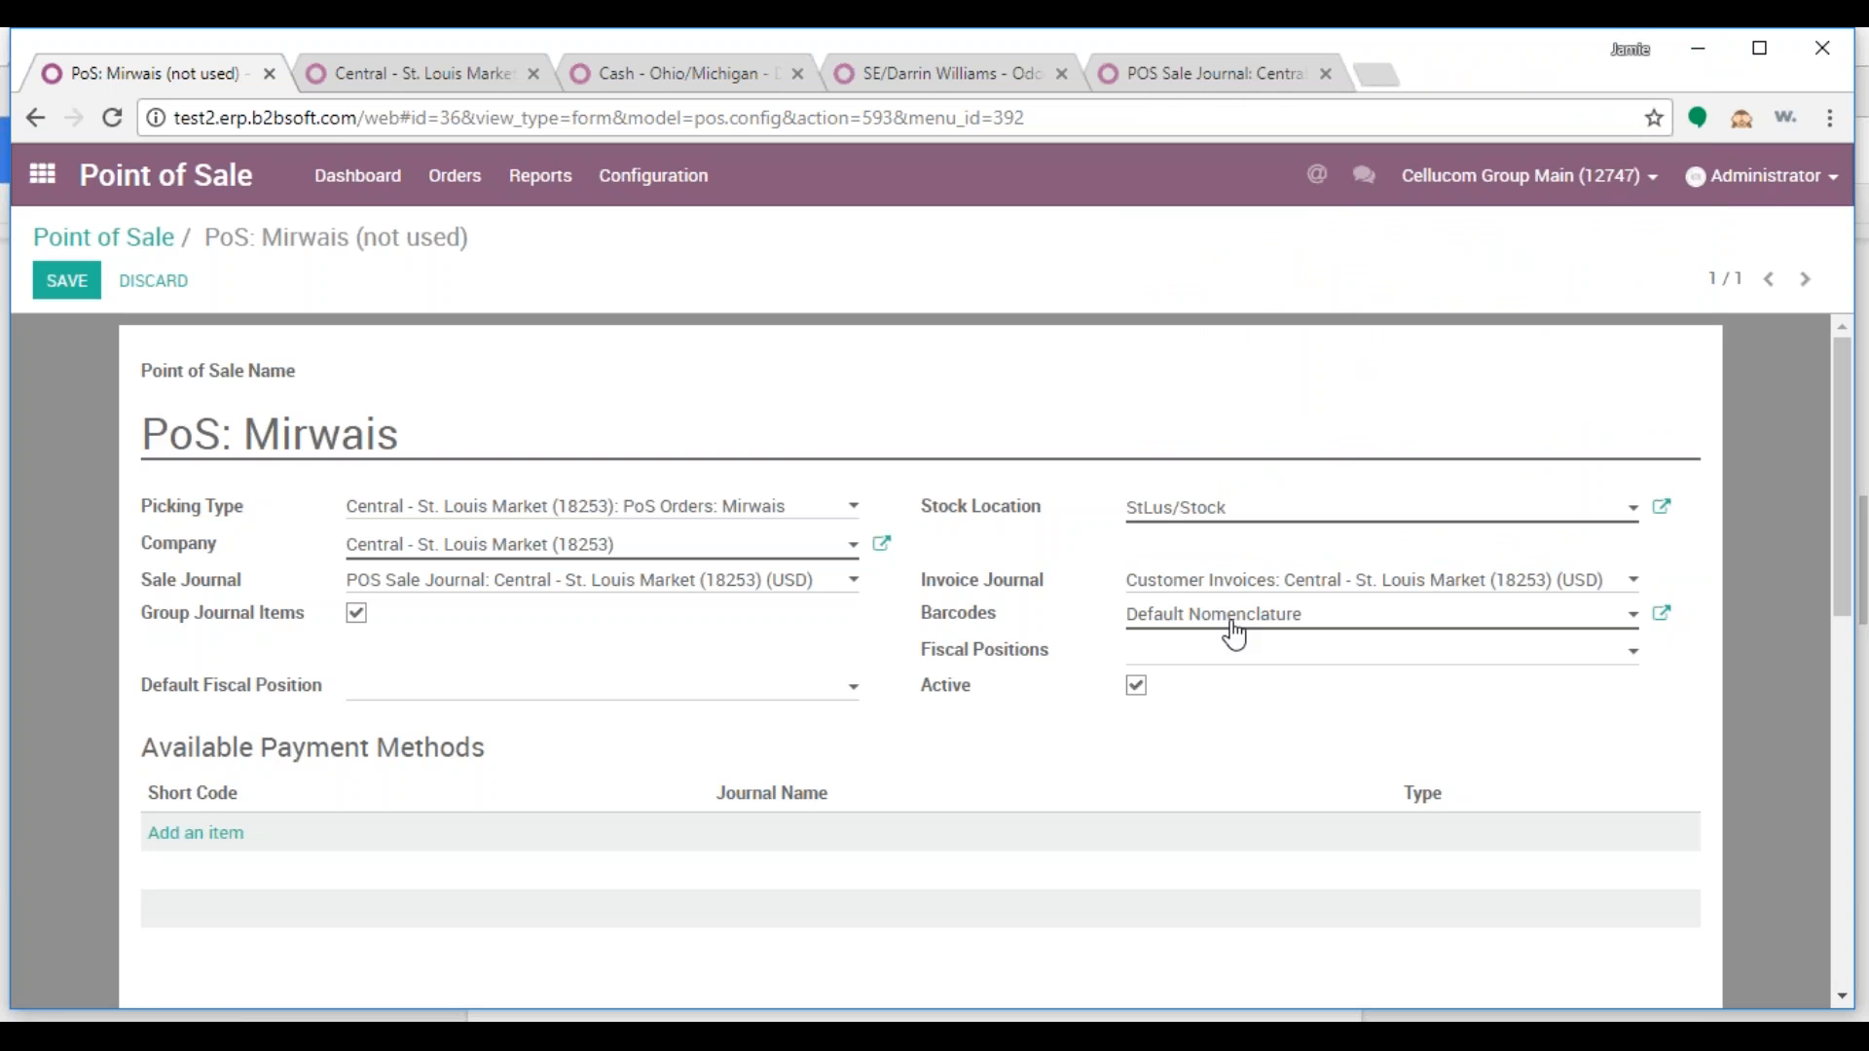
scroll(780, 747, down, 3)
Enable Display Category Pictures, save the PoS configuration, and bring up the Detroit Market cash method
click(1135, 893)
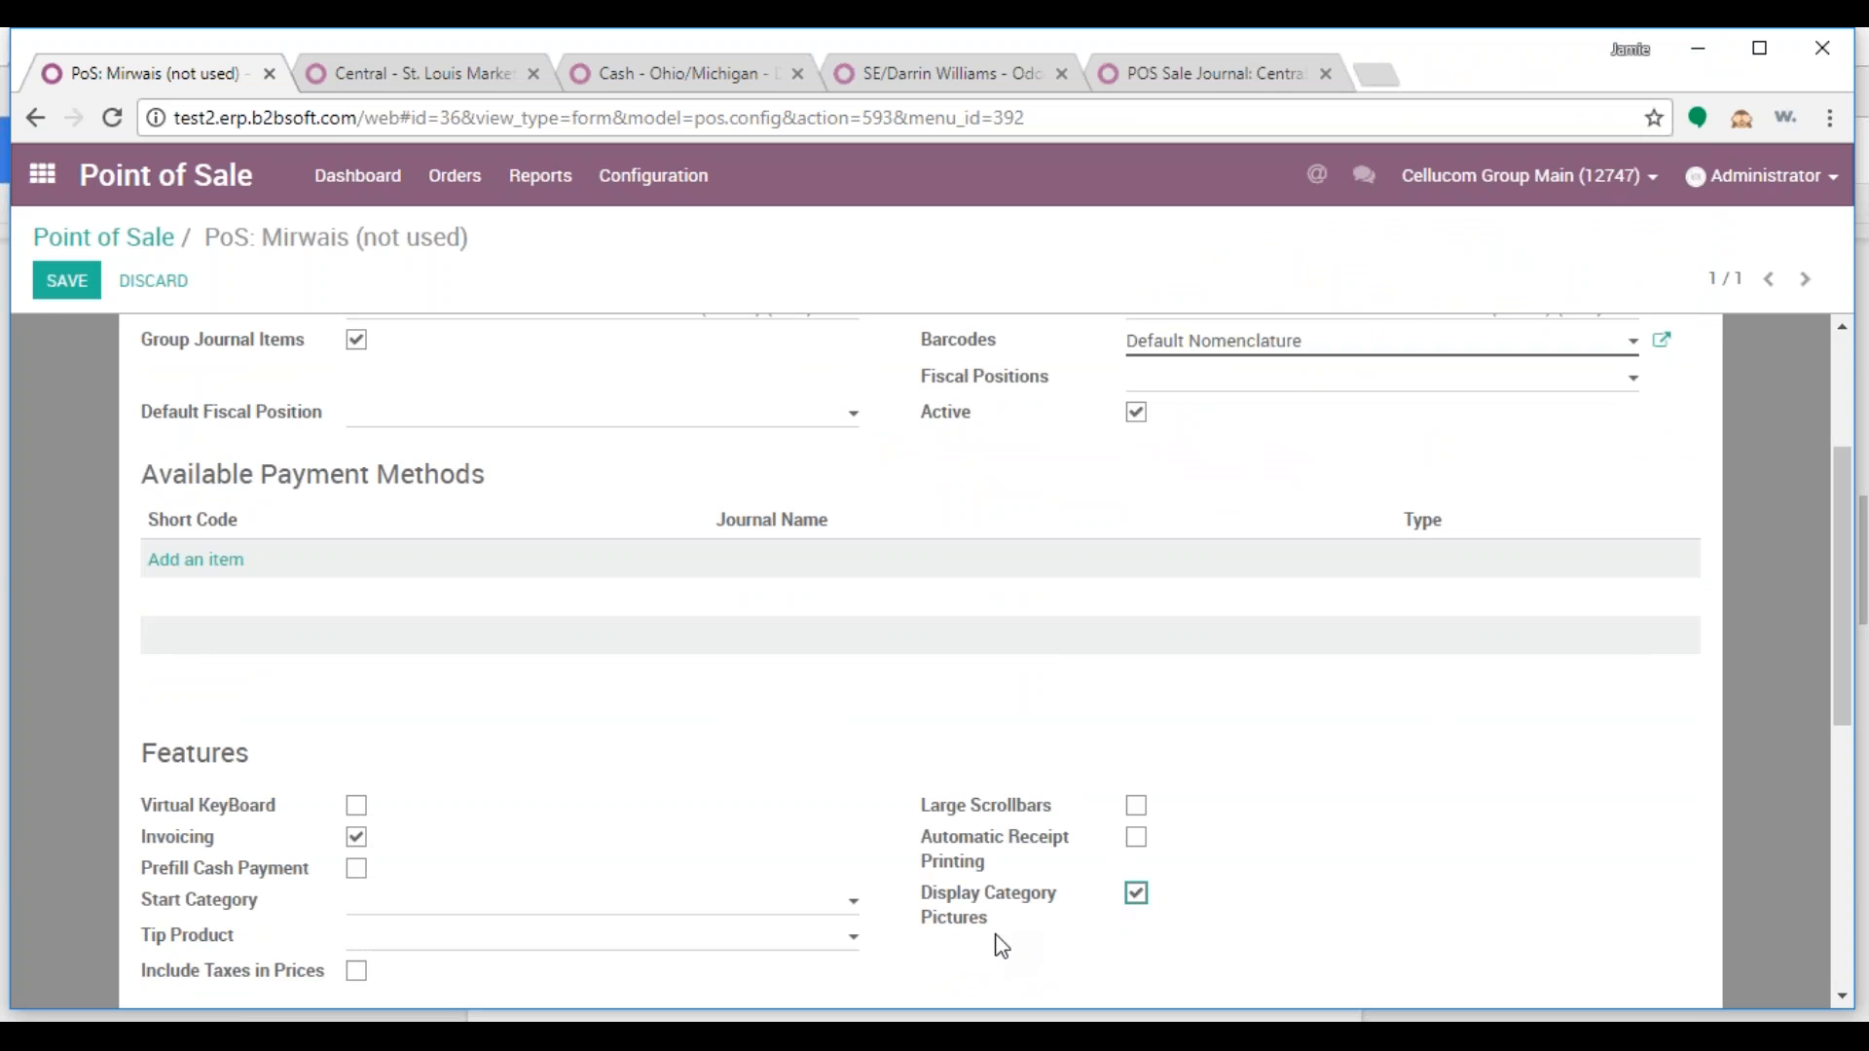
key(alt+s)
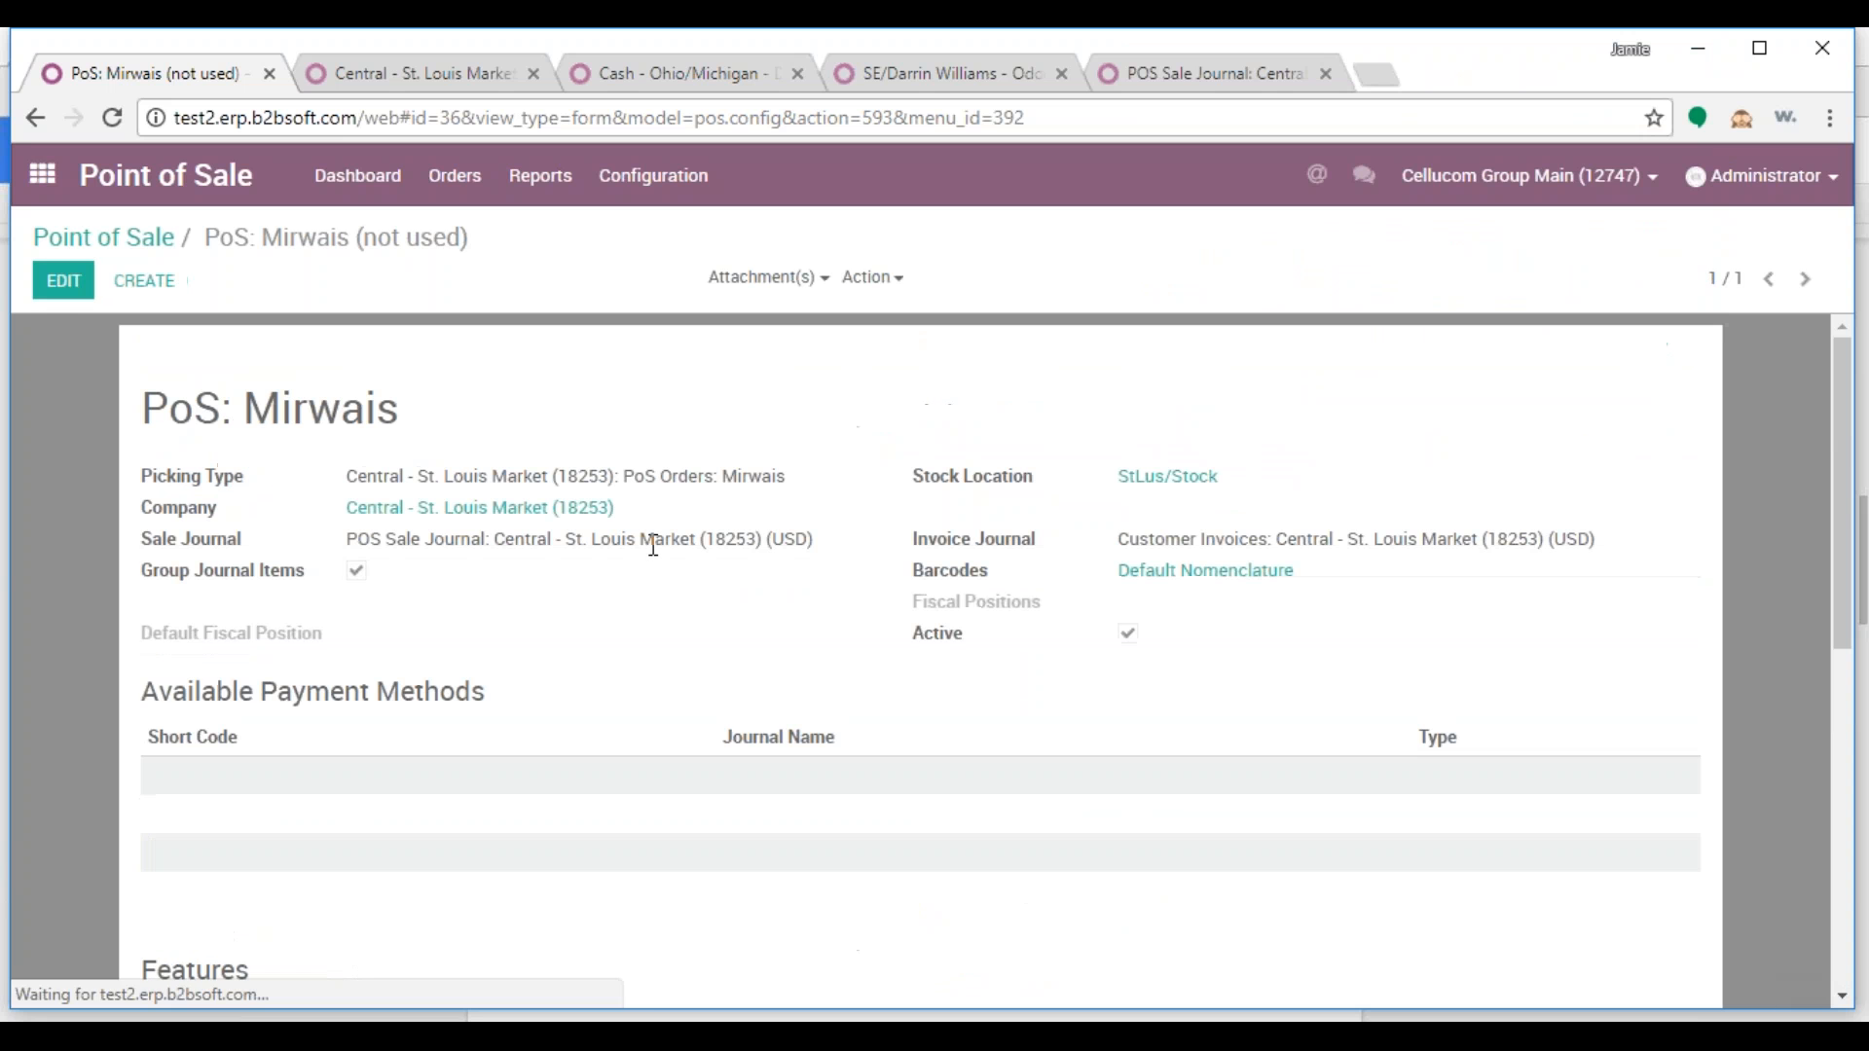
click(39, 292)
scroll(217, 699, down, 1)
click(217, 699)
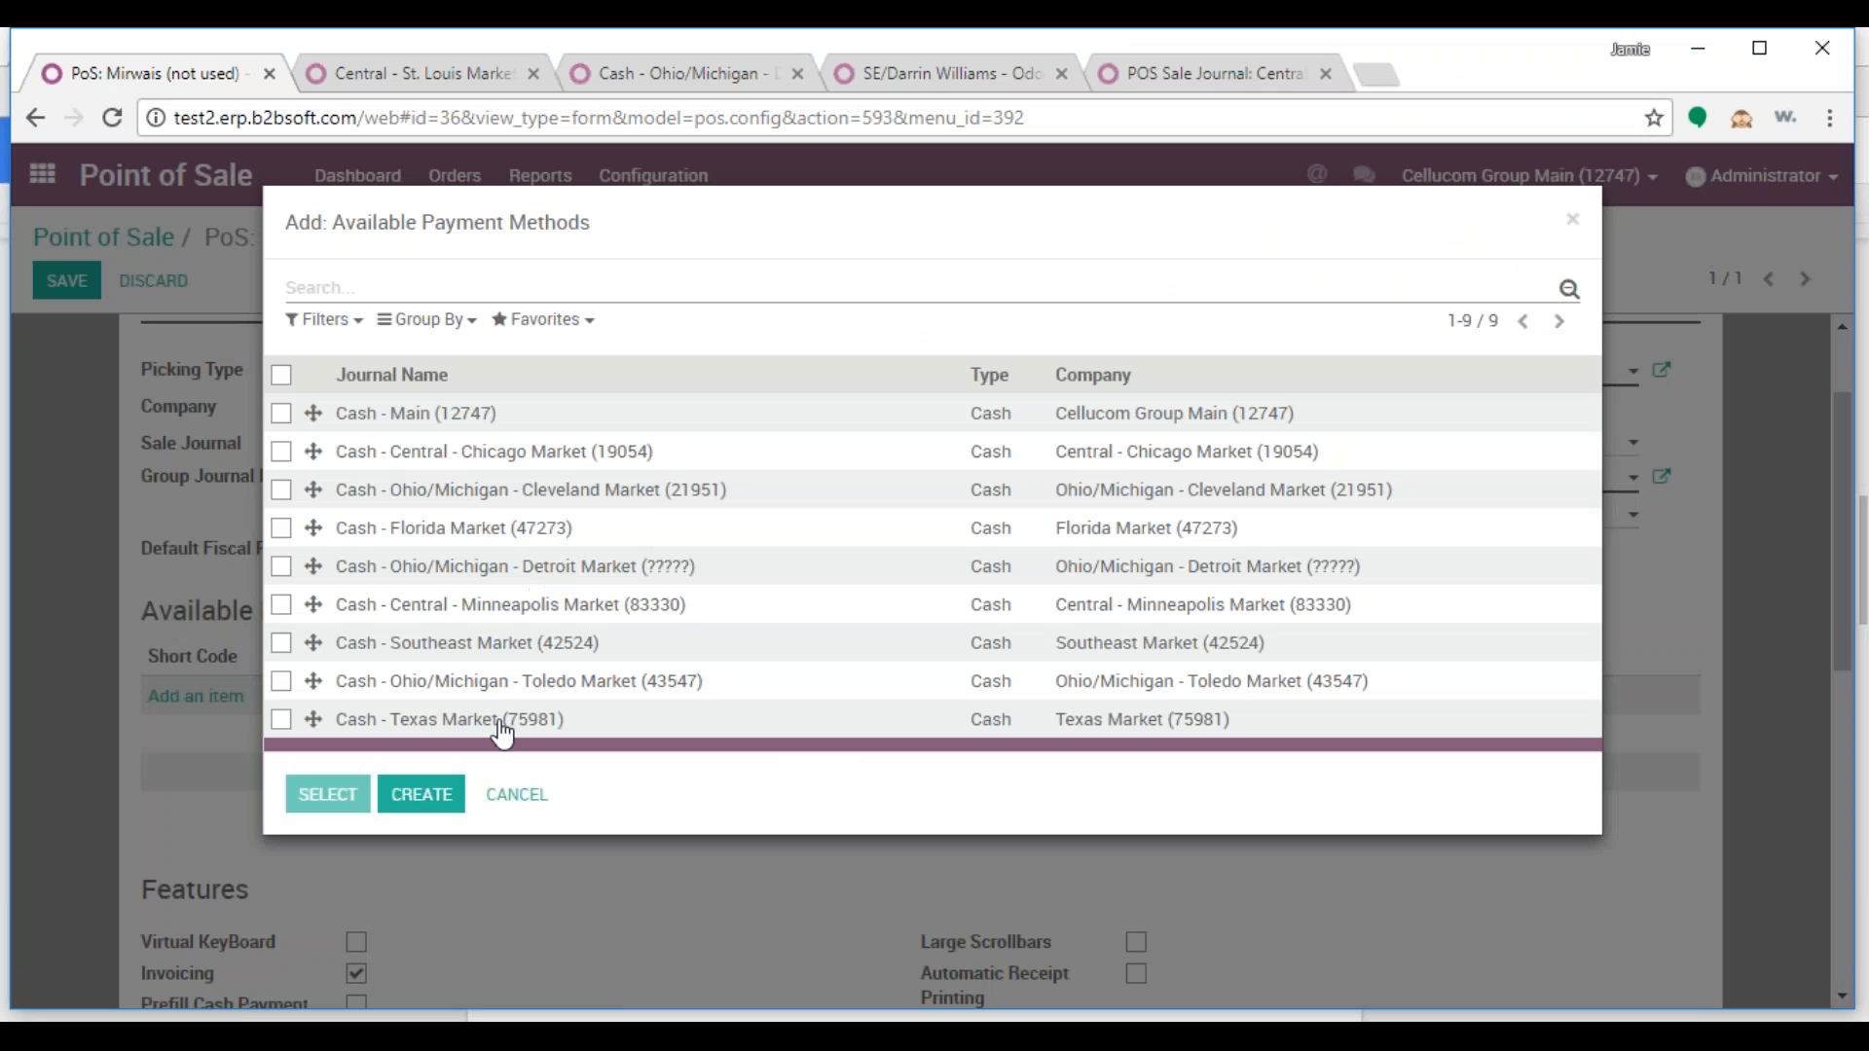
click(526, 798)
click(66, 283)
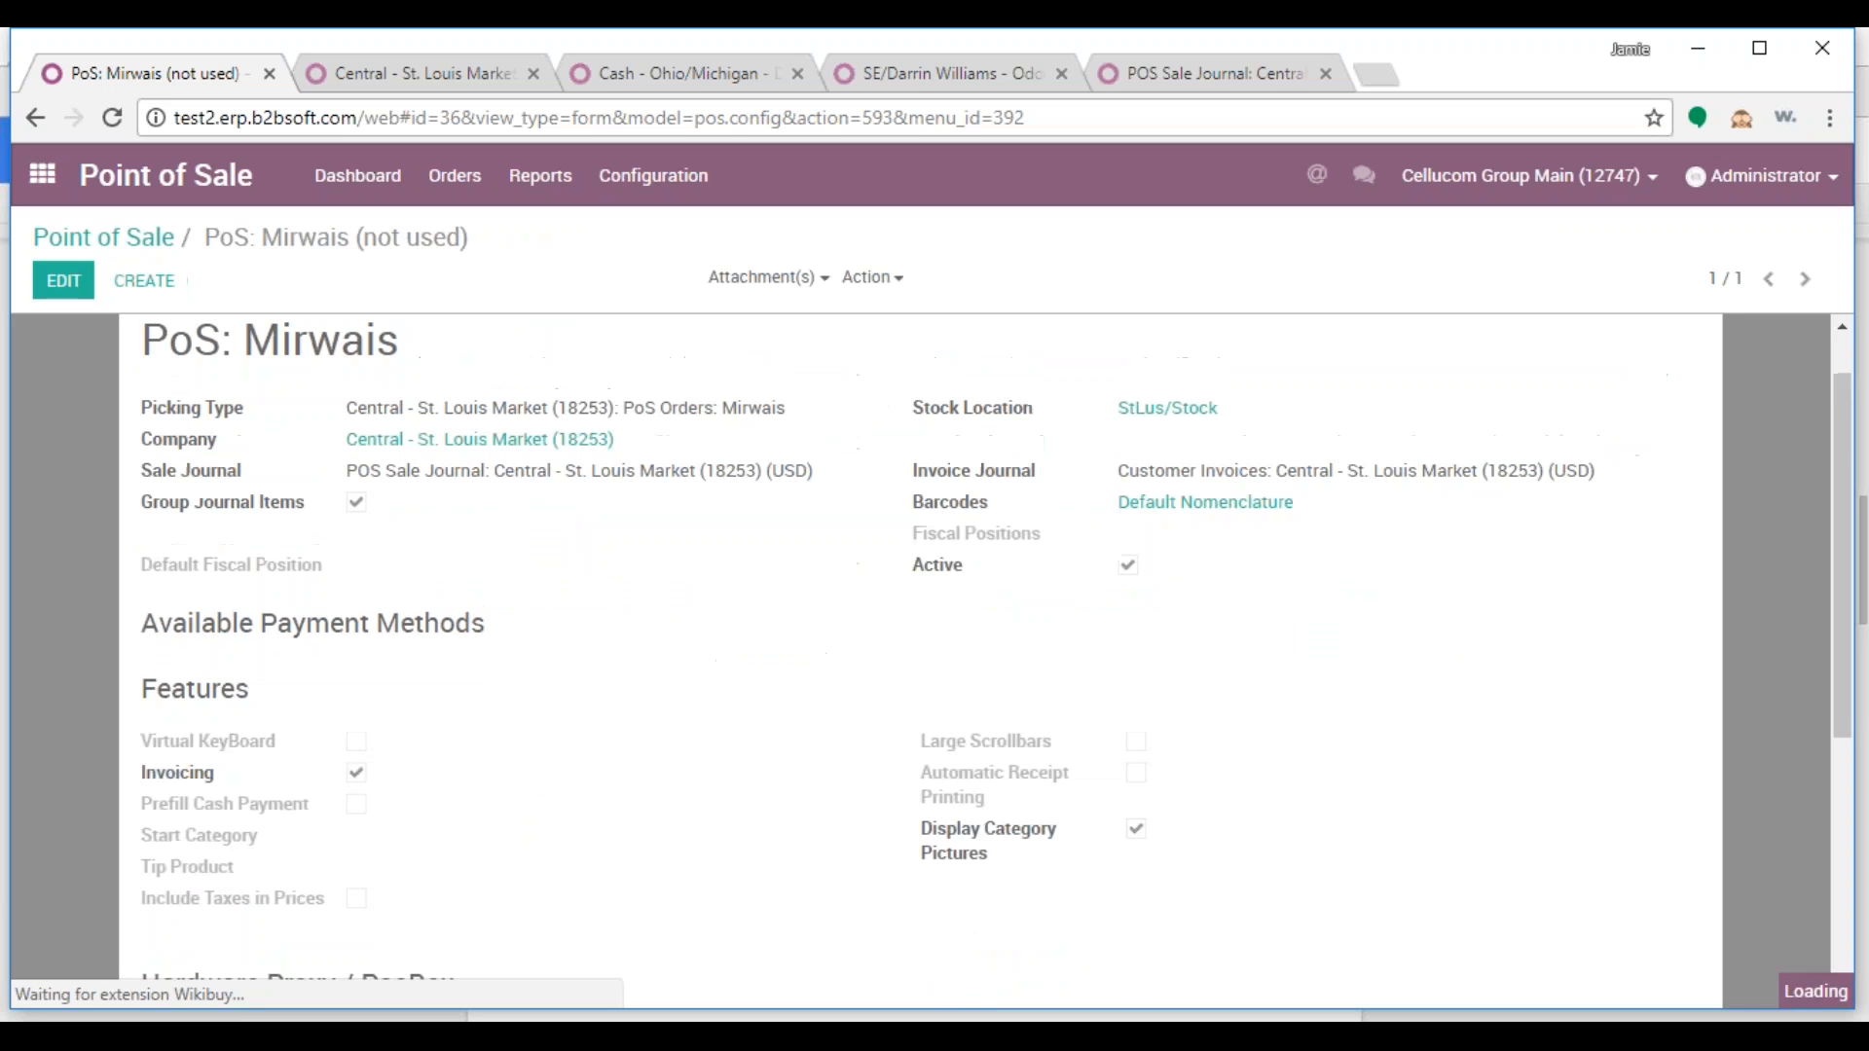
click(711, 75)
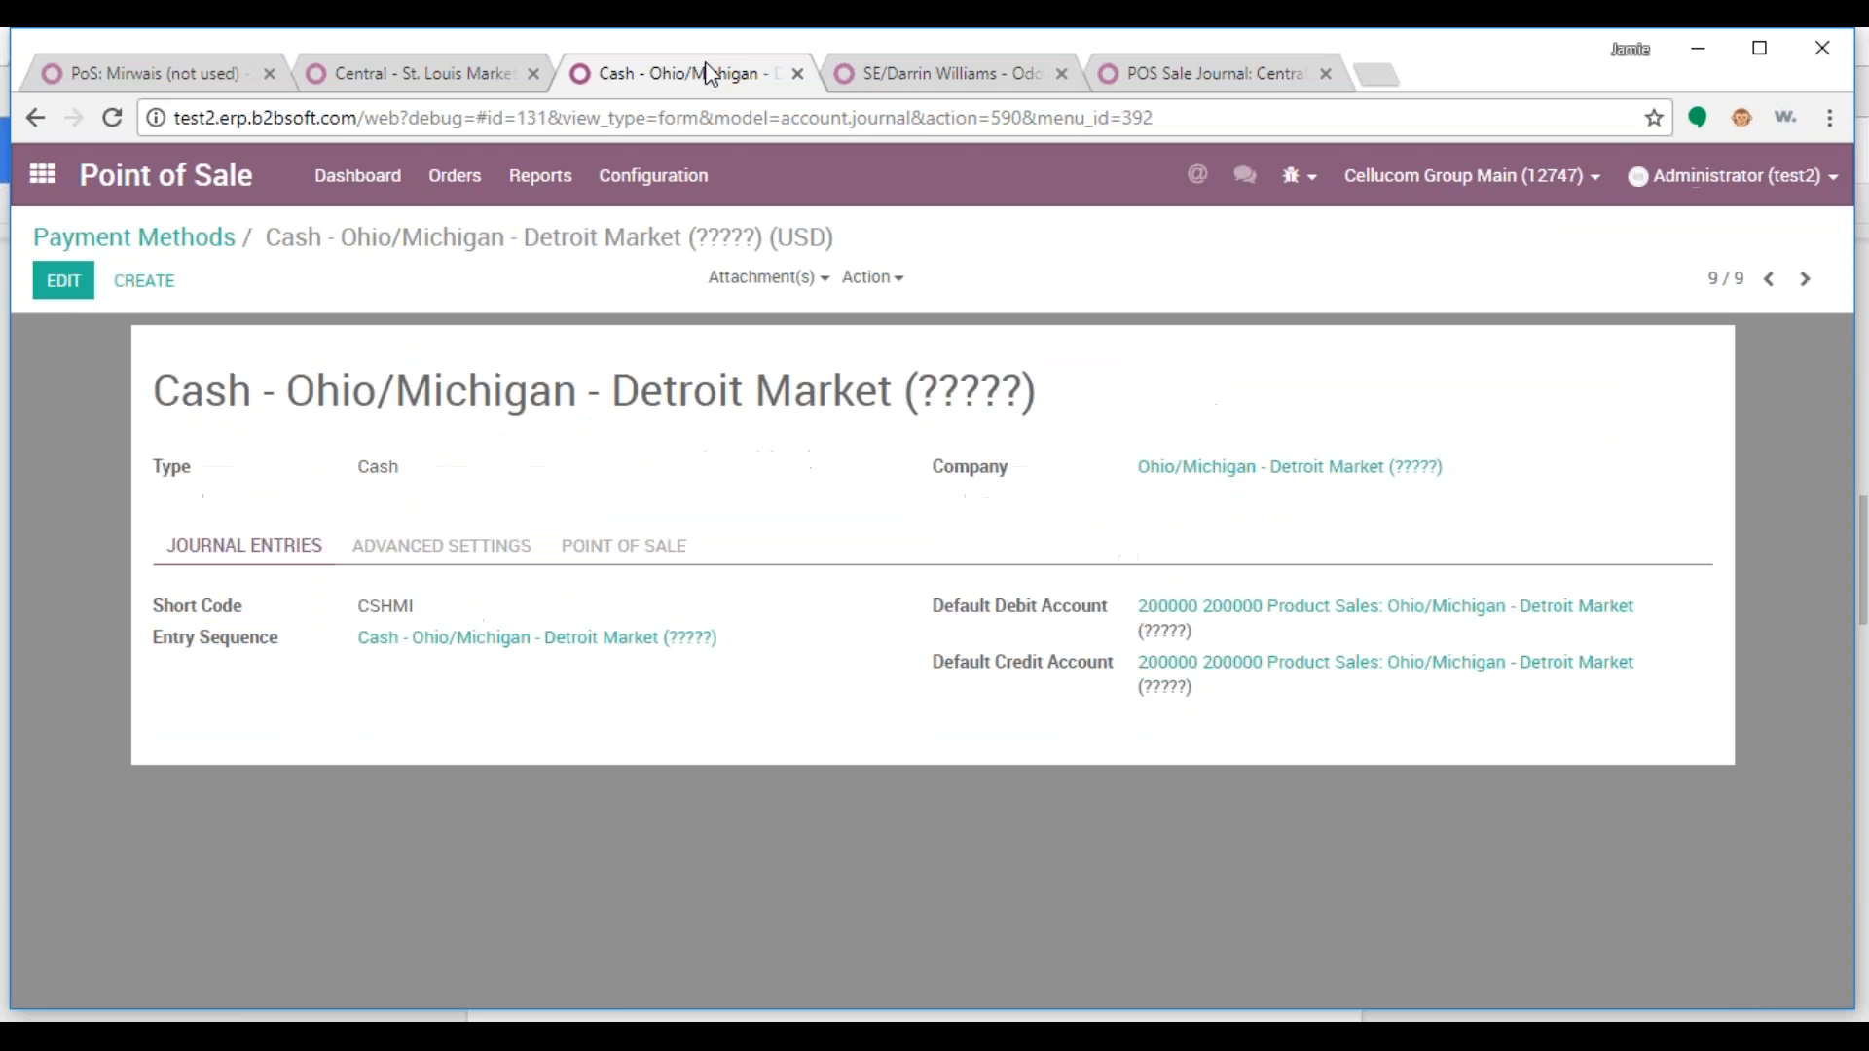
From Point of Sale > Configuration > Payment Methods, duplicate the Cash - Main (12747) method
click(40, 175)
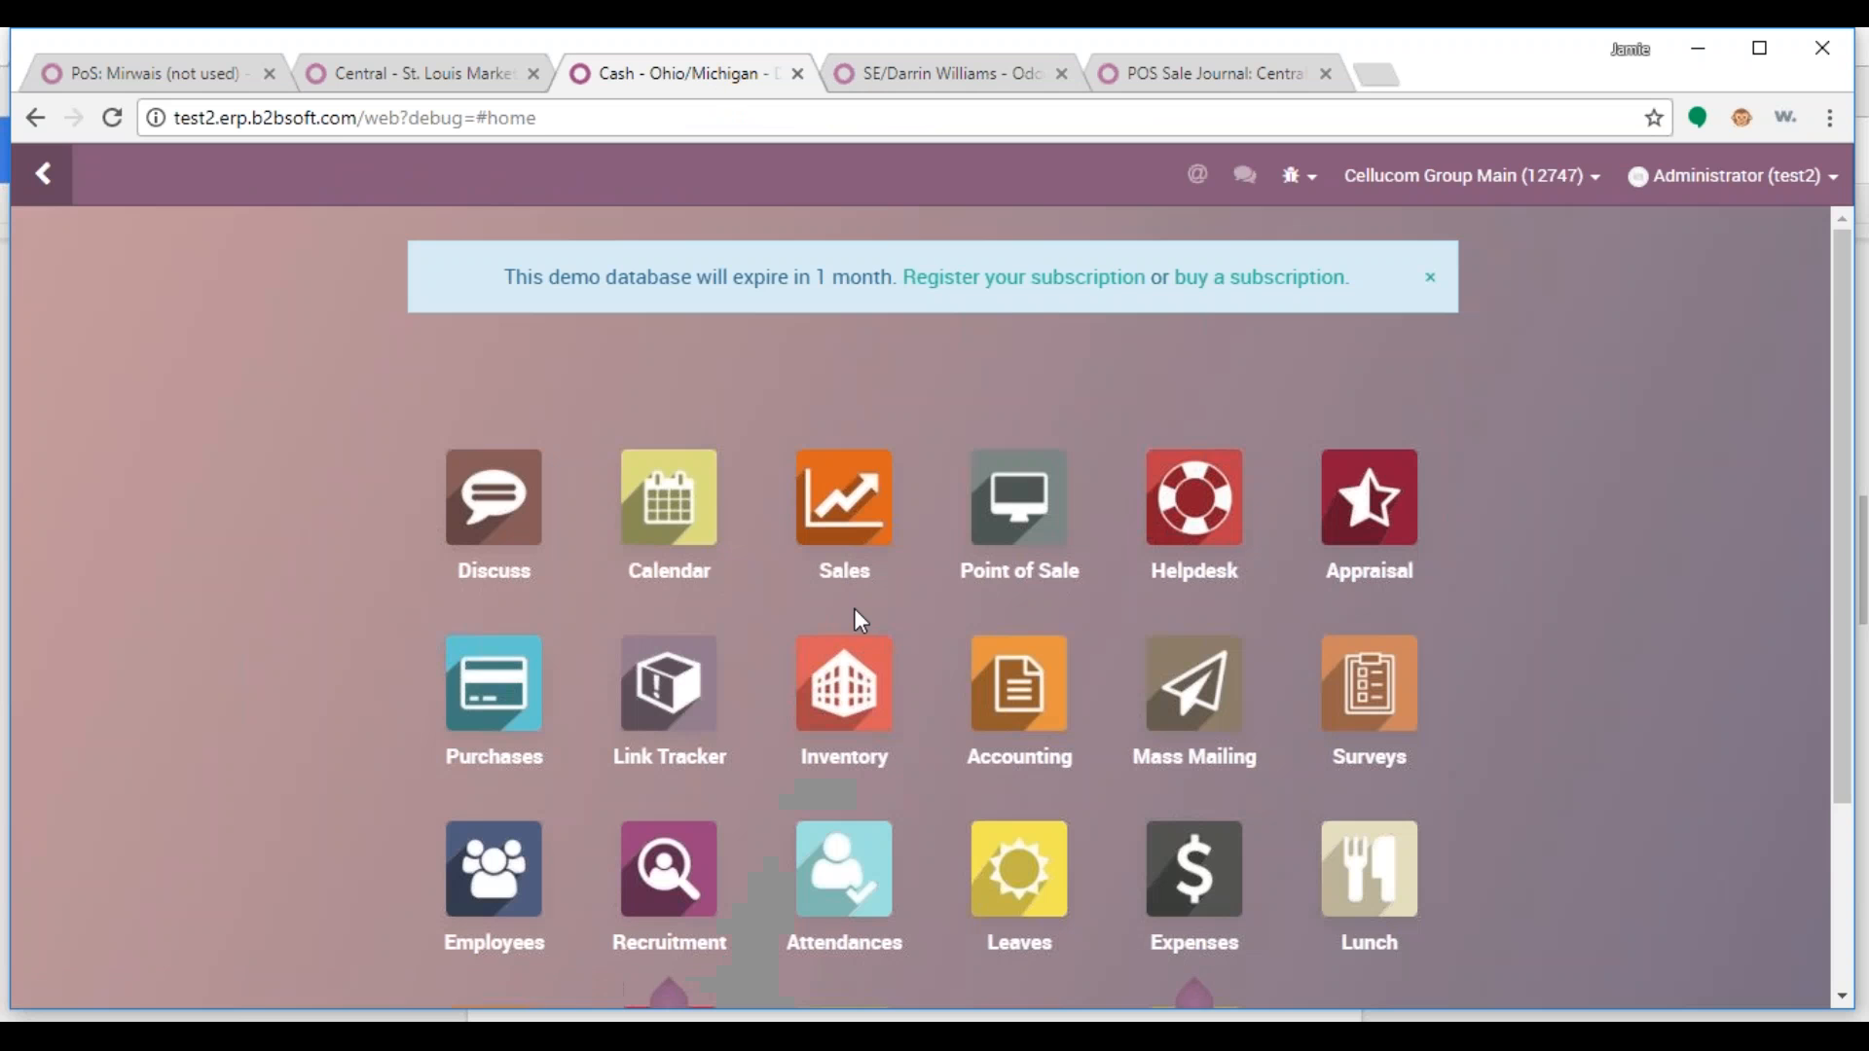
click(1019, 498)
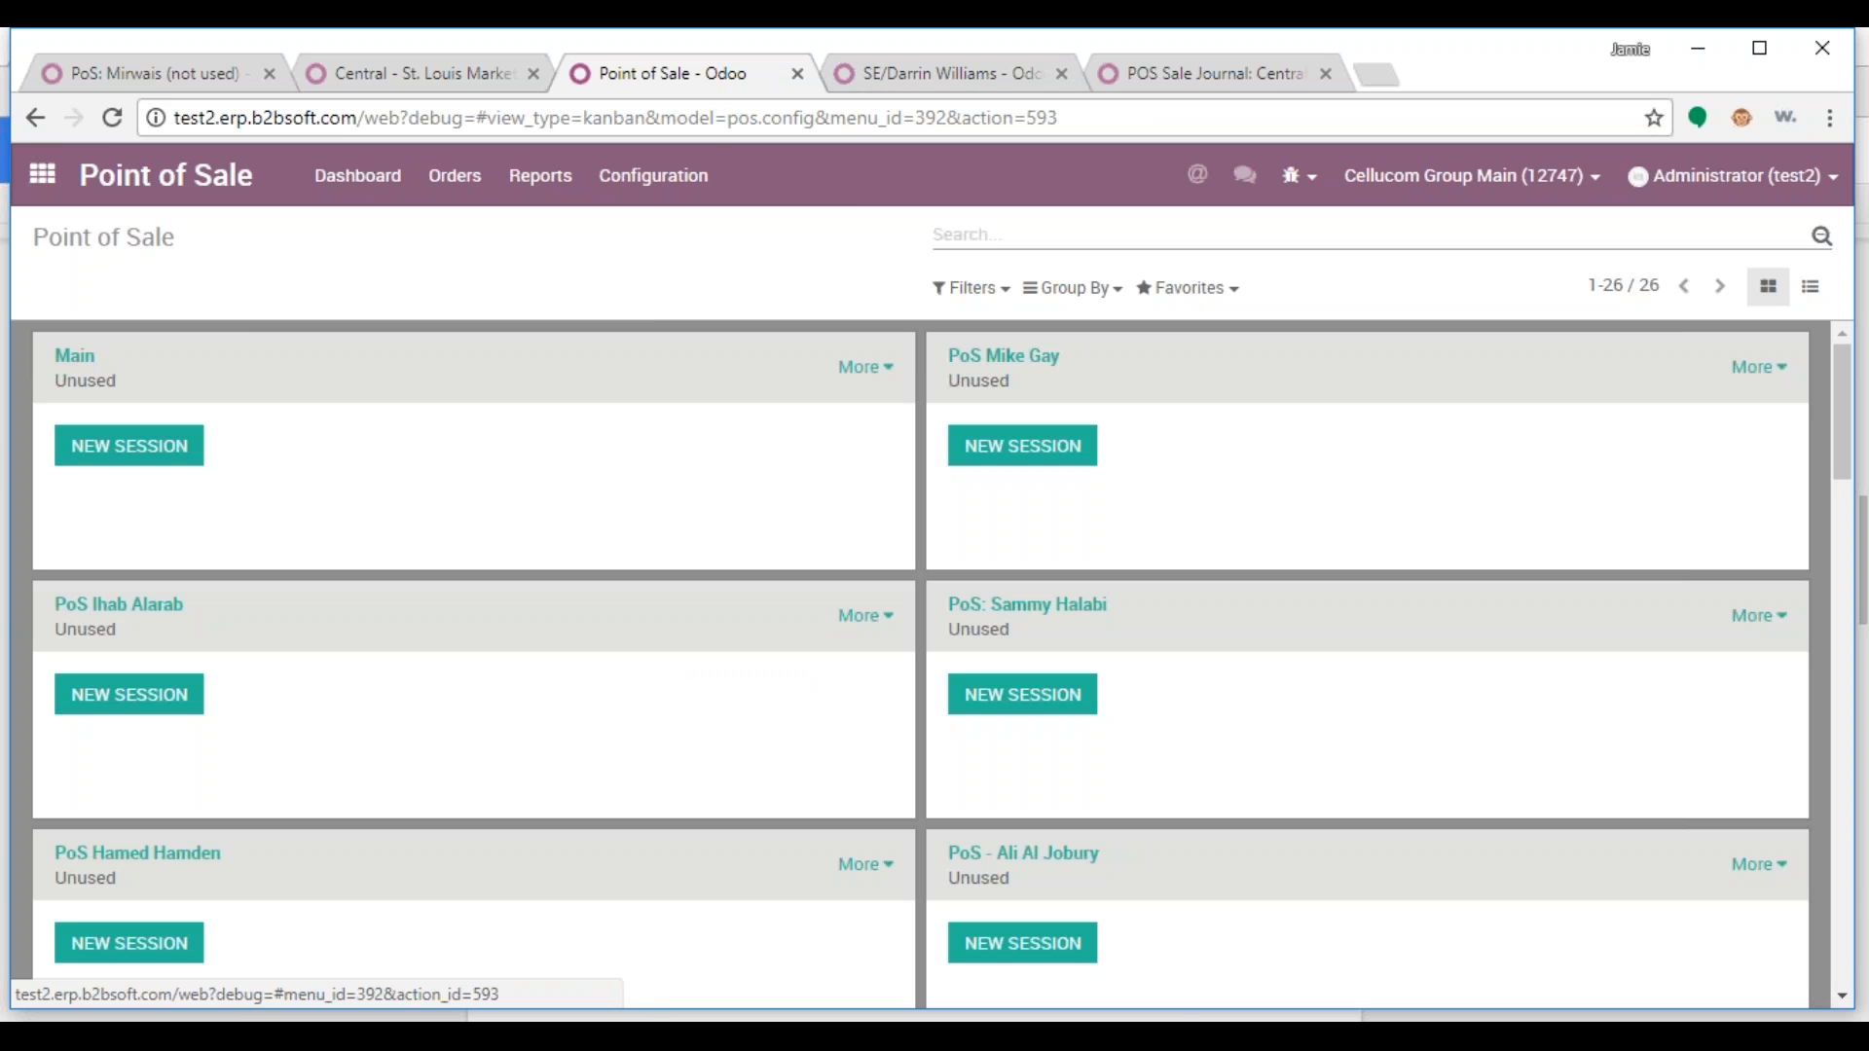
click(642, 175)
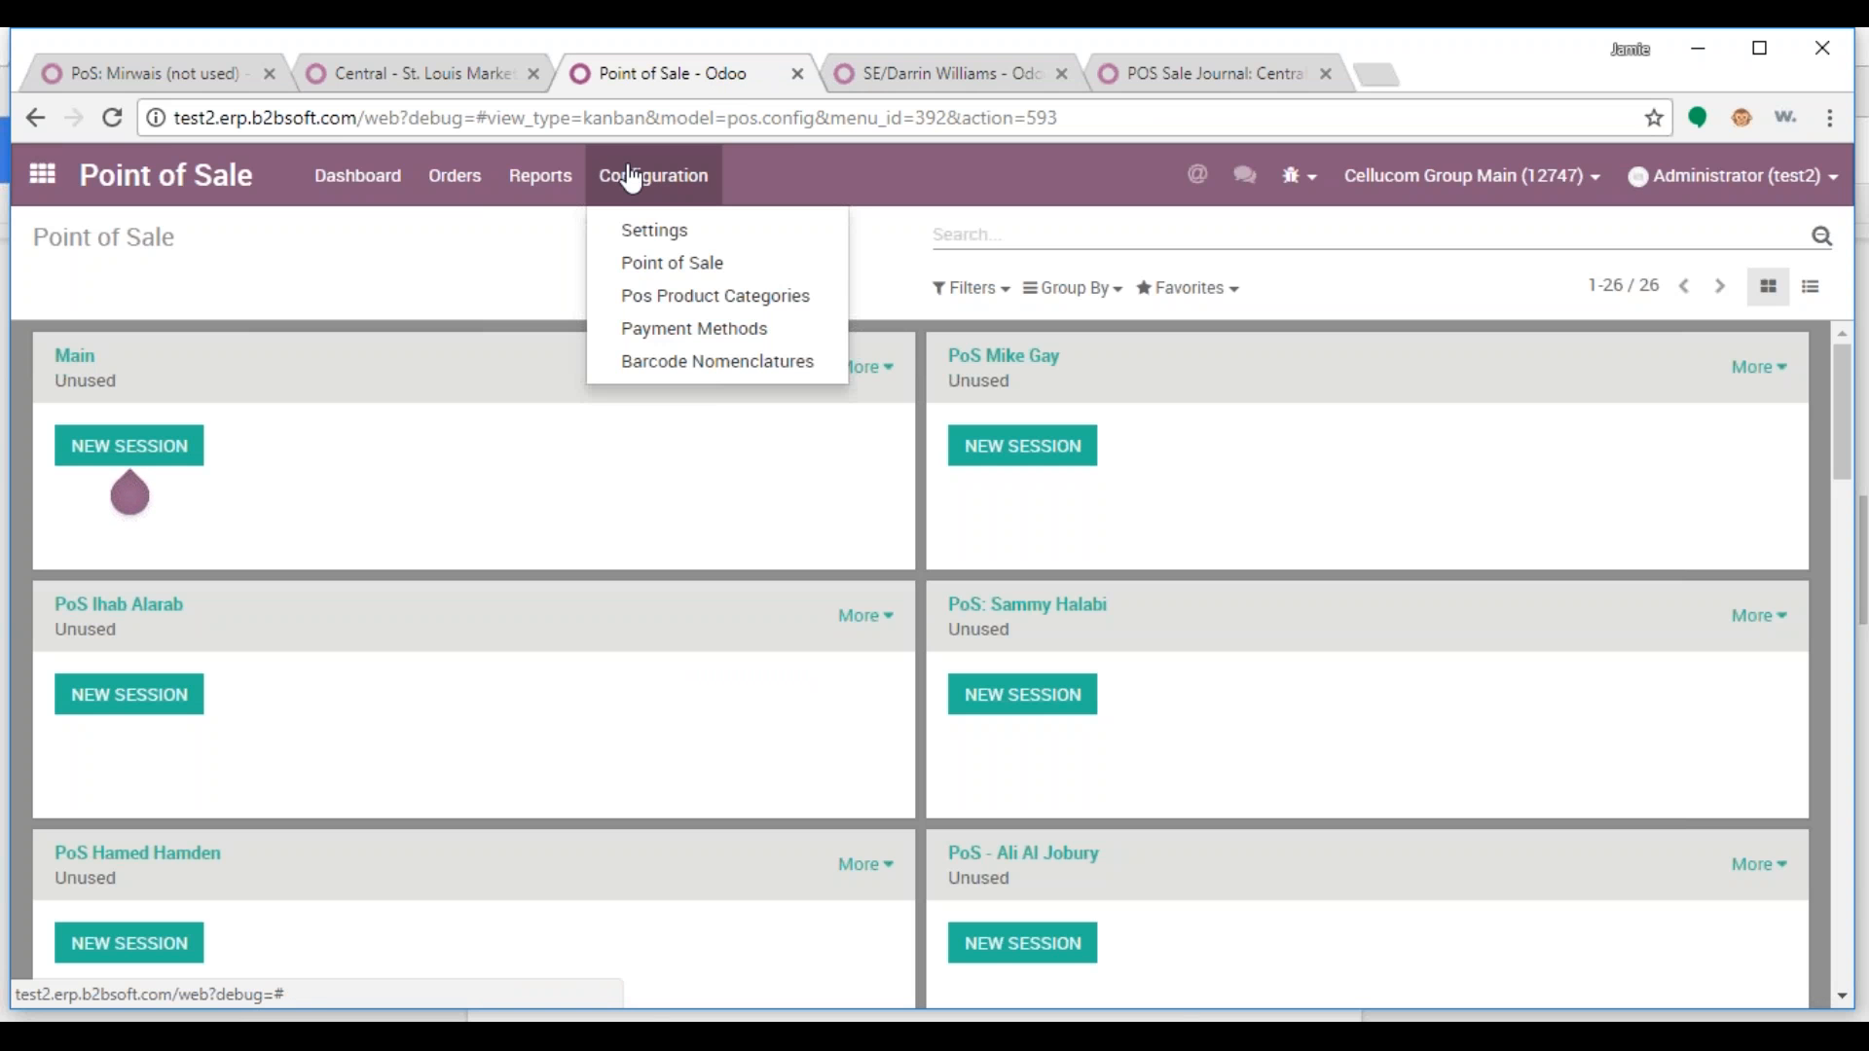
click(718, 331)
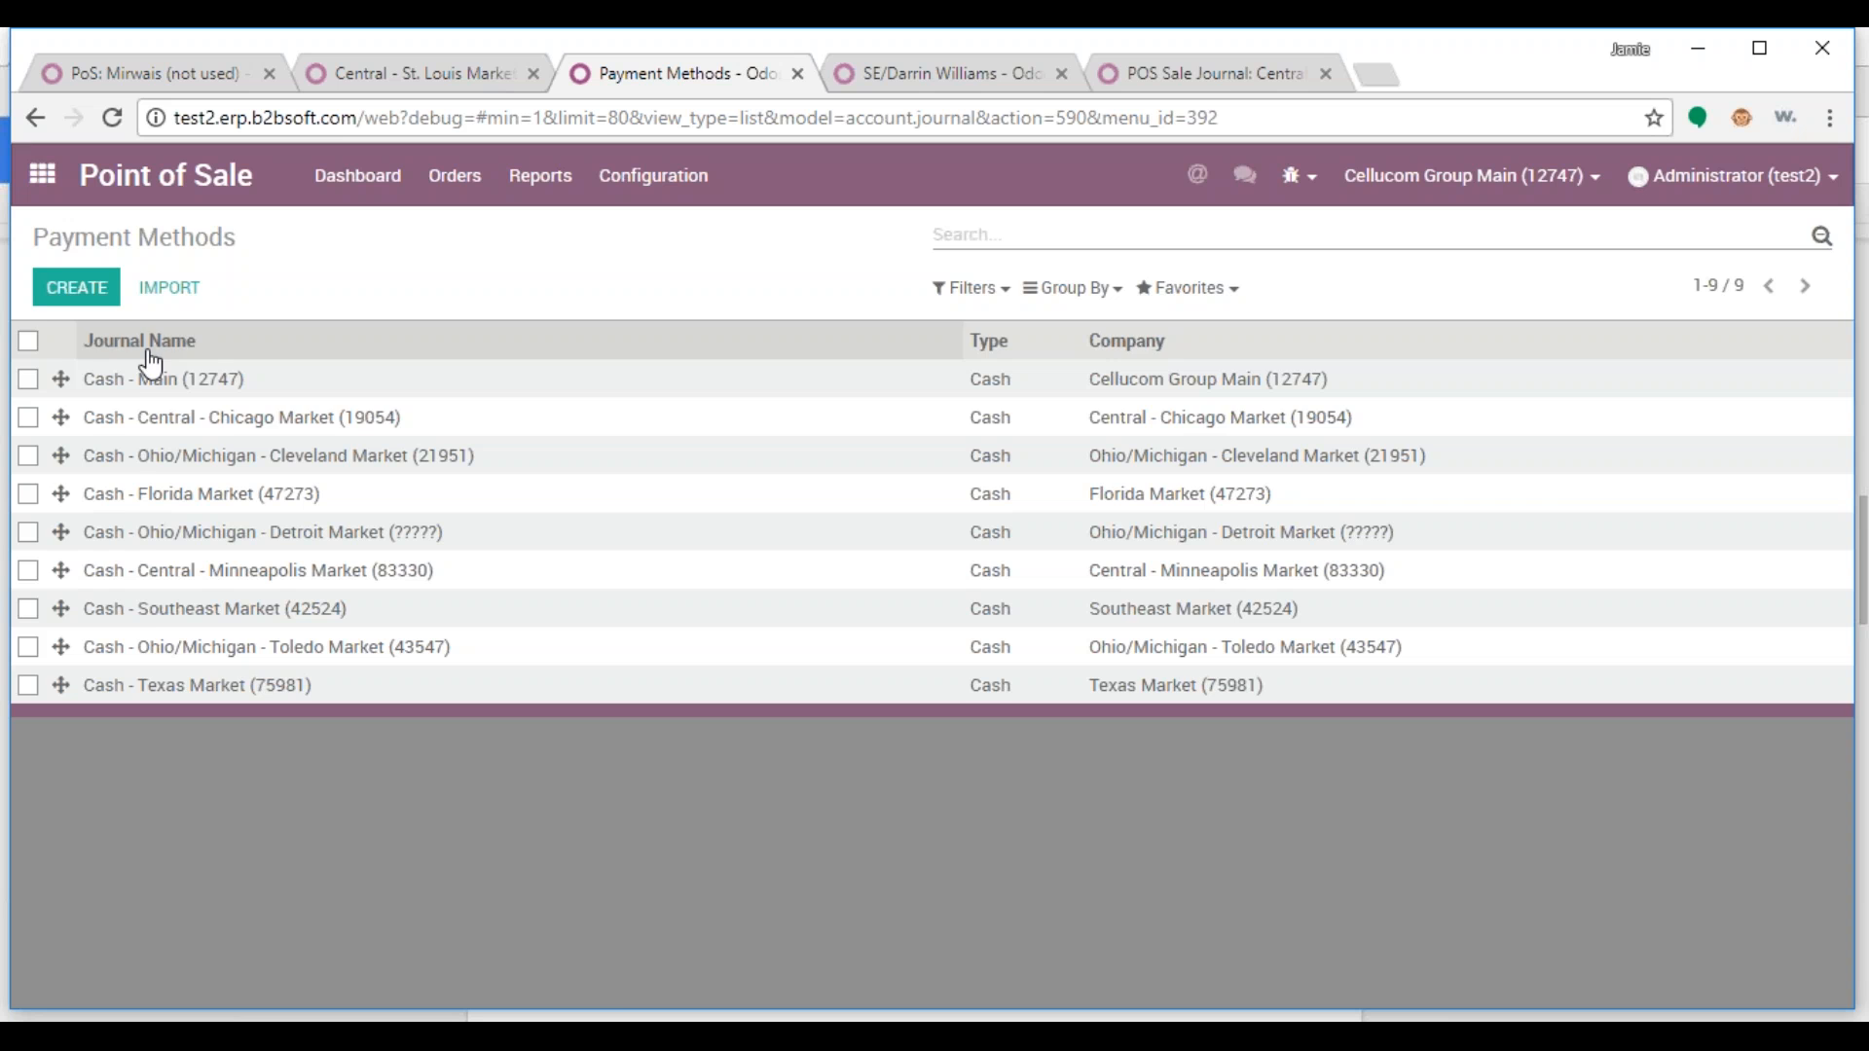
click(211, 387)
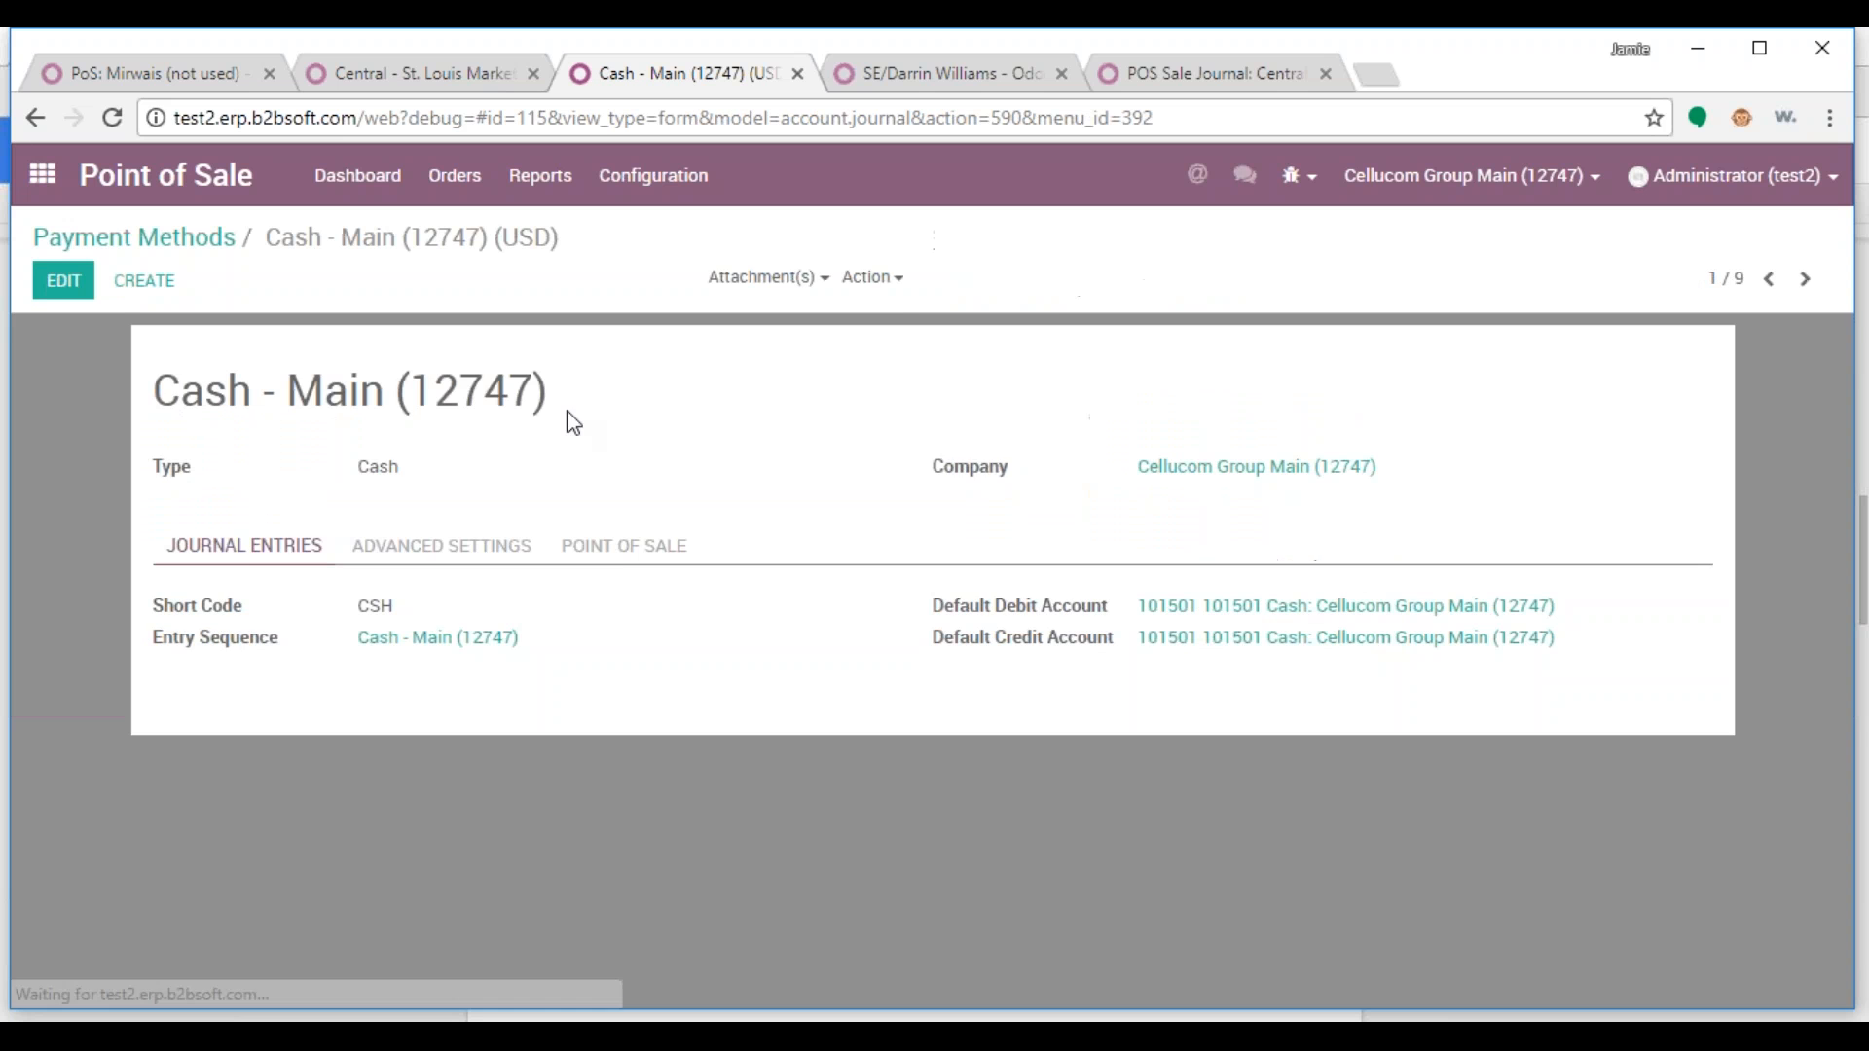
click(874, 277)
click(926, 350)
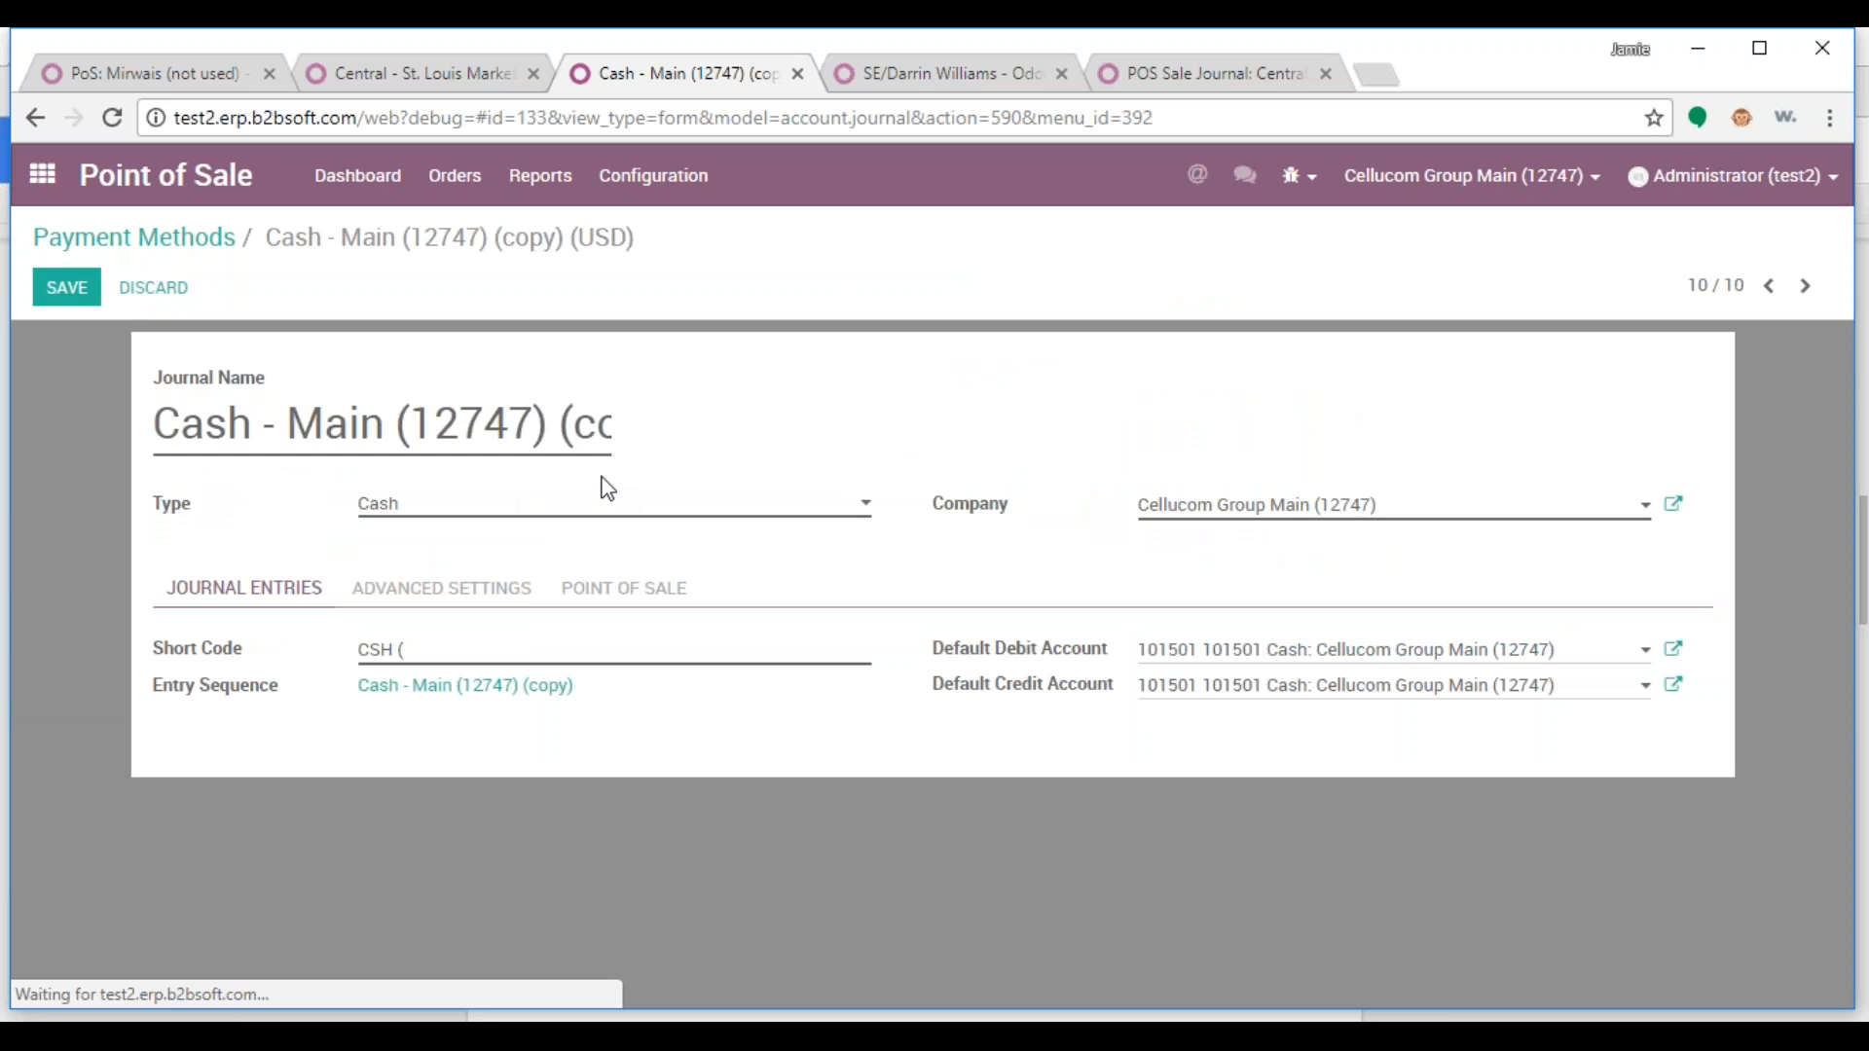
Set the copy's company to Central - St. Louis Market (18253) and use that name in place of 'Main (12747)'
click(1381, 510)
text(st)
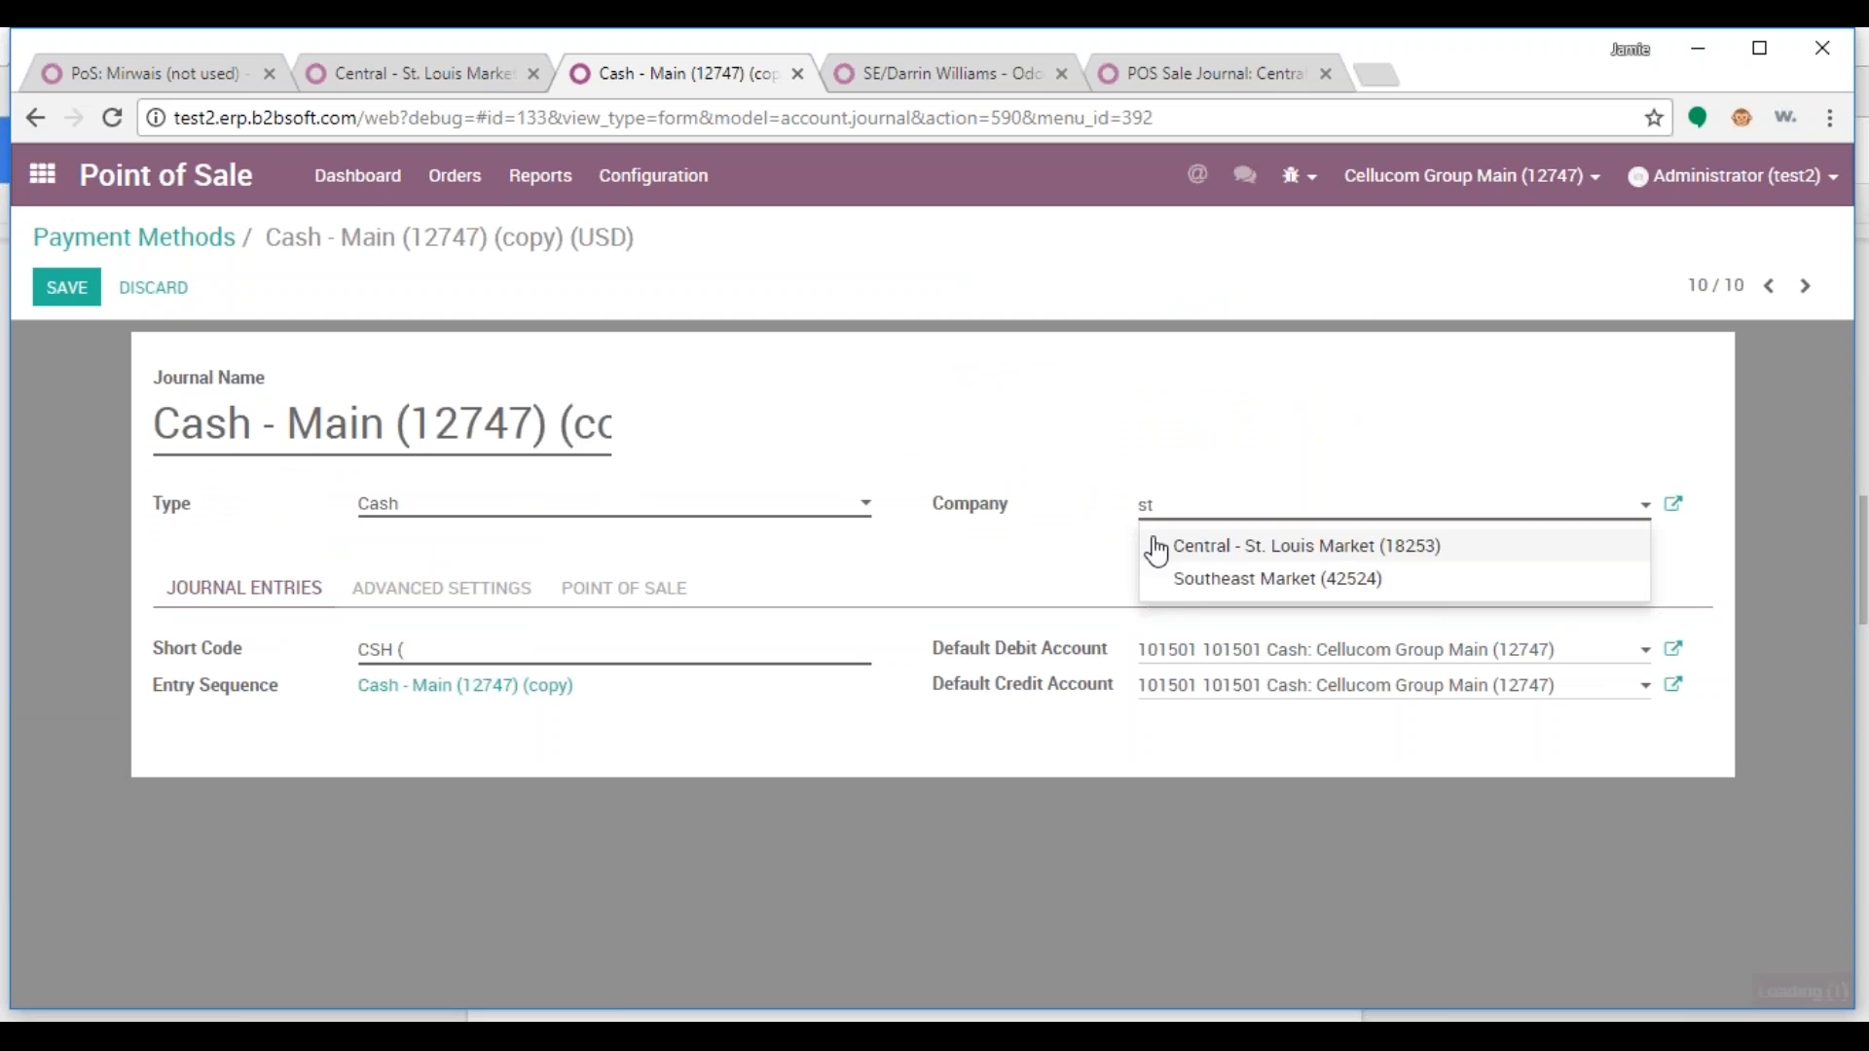
click(1293, 555)
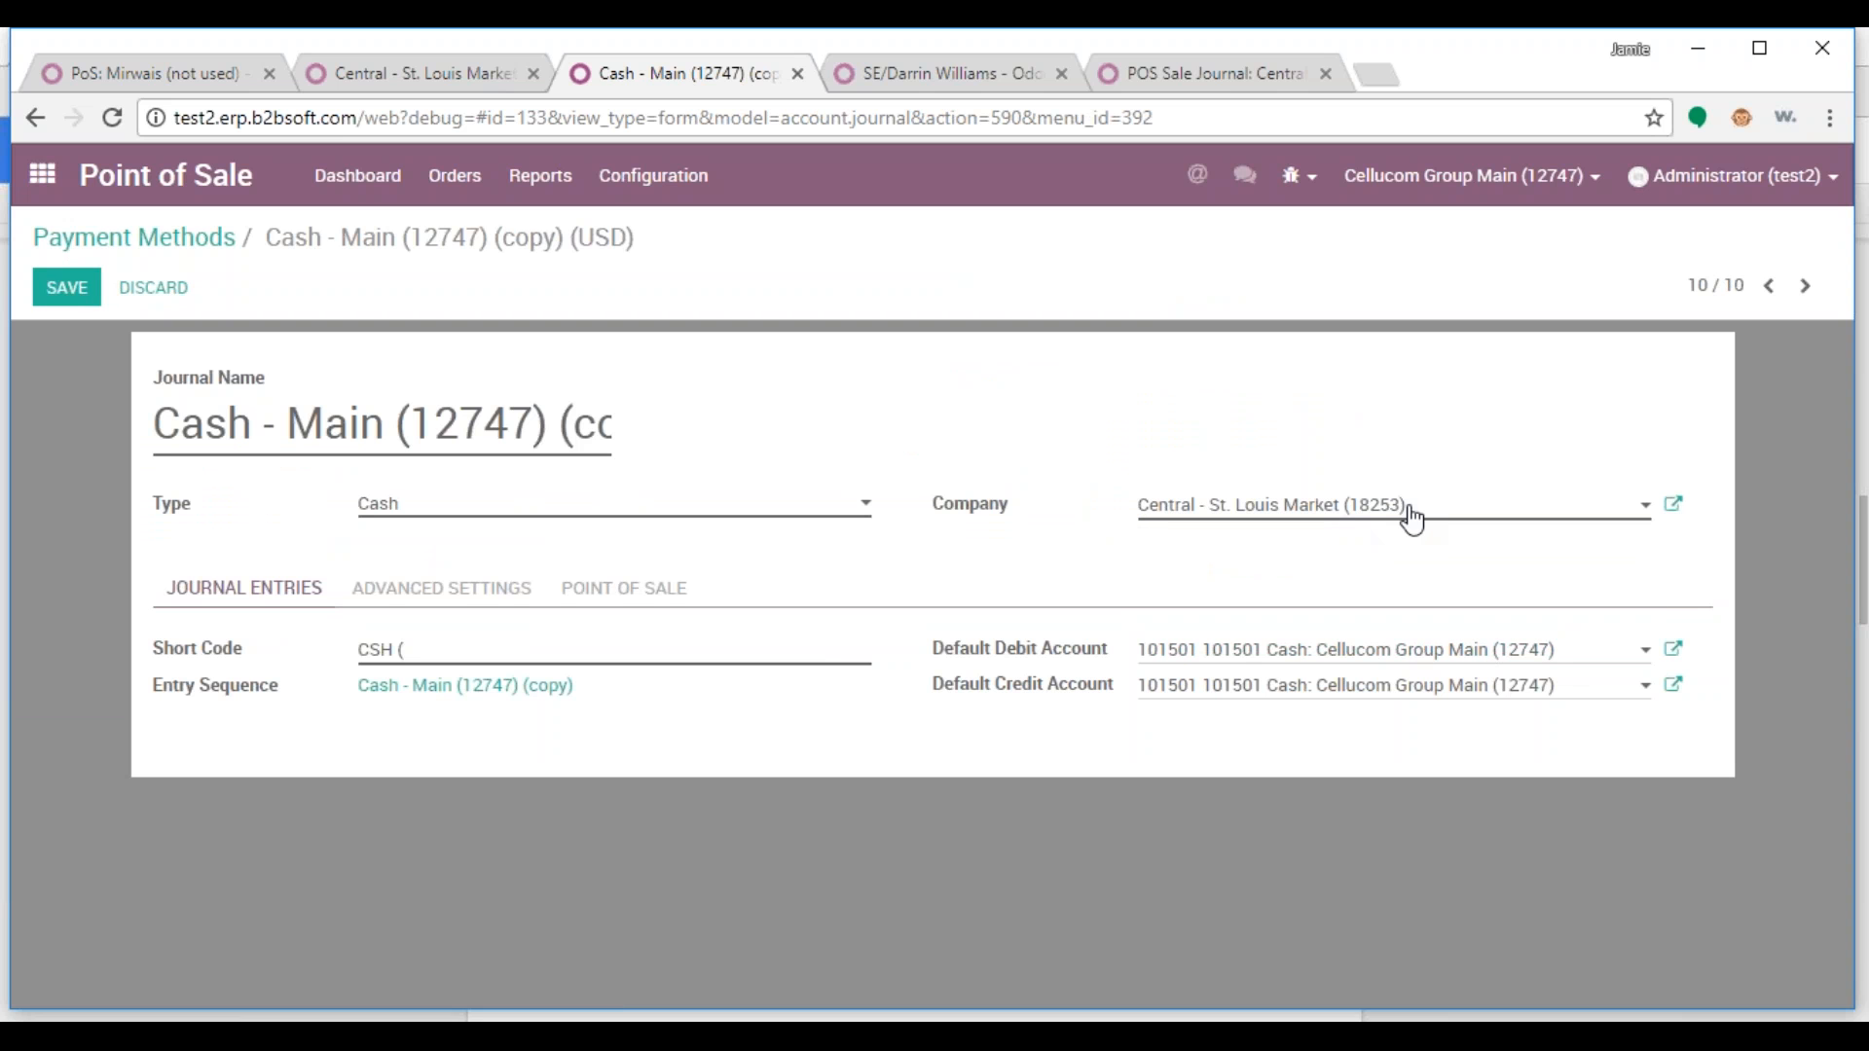
drag(1410, 514, 1099, 504)
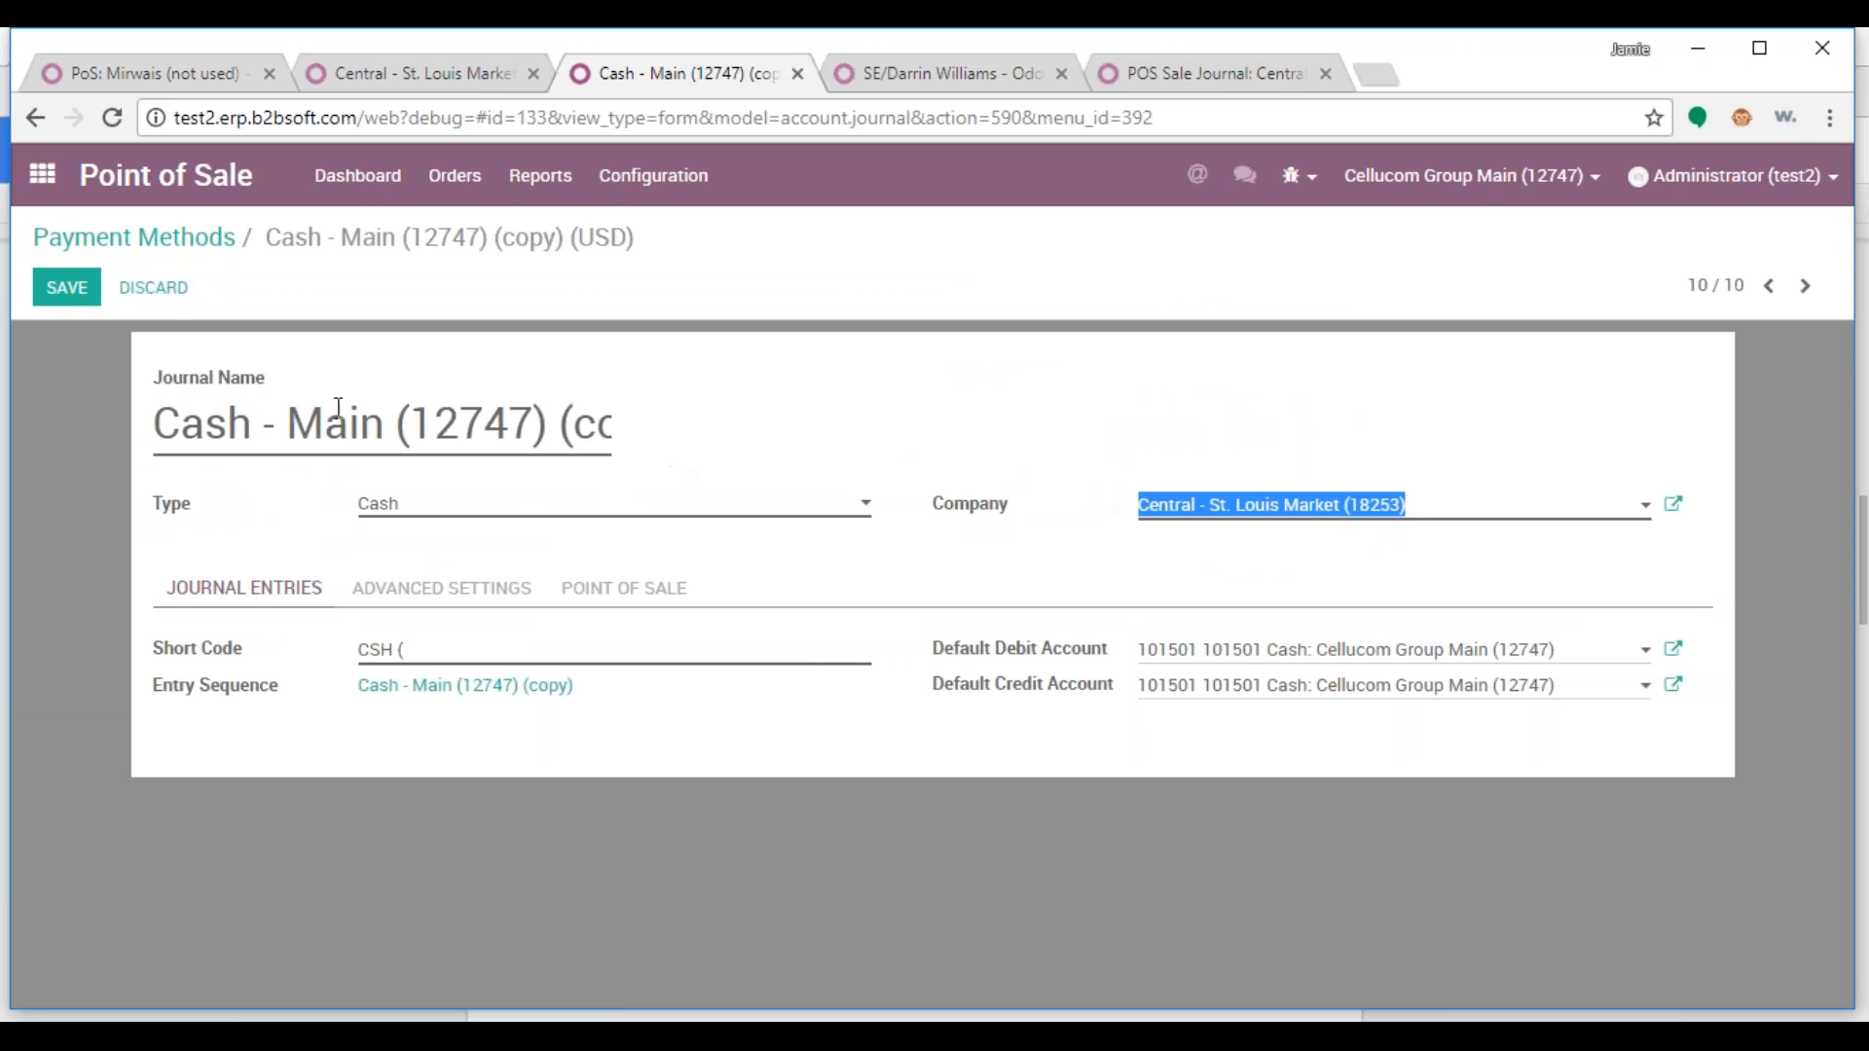
drag(289, 421, 646, 409)
key(ctrl+v)
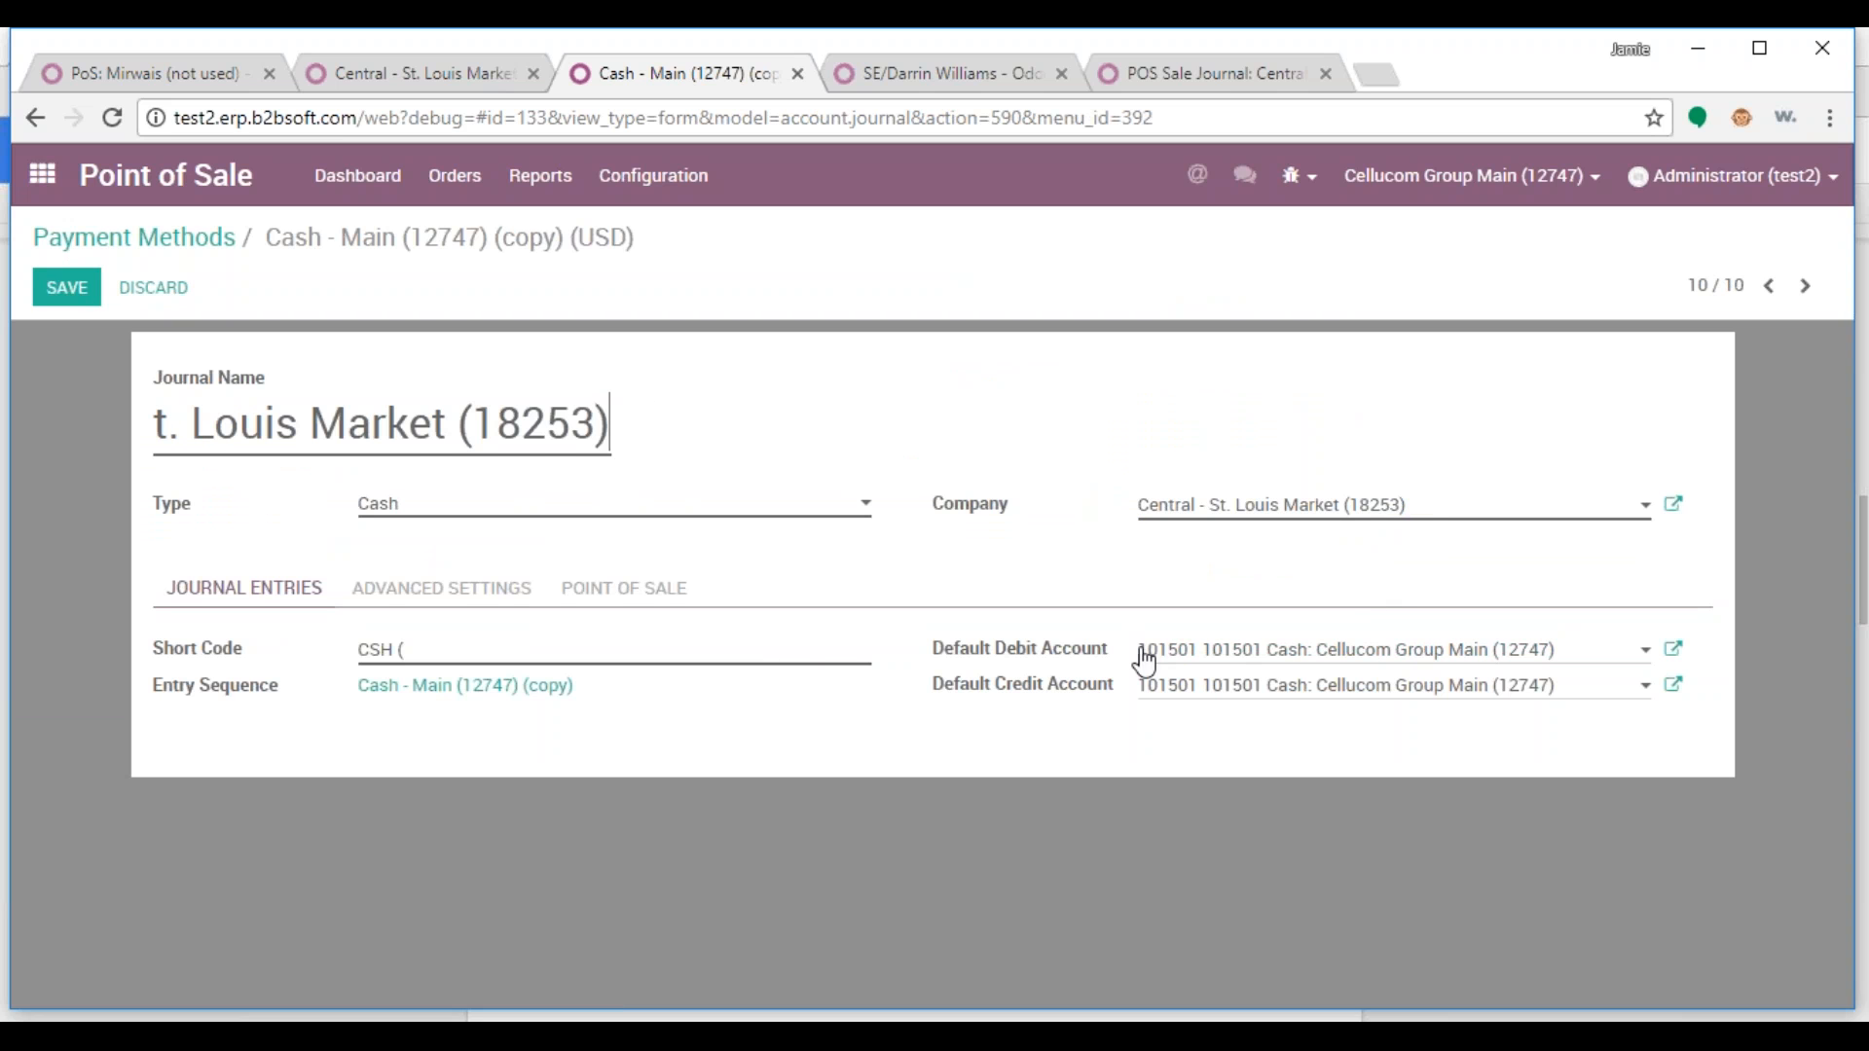
Clear the Default Debit Account and Default Credit Account fields
drag(1144, 662, 1565, 655)
key(BackSpace)
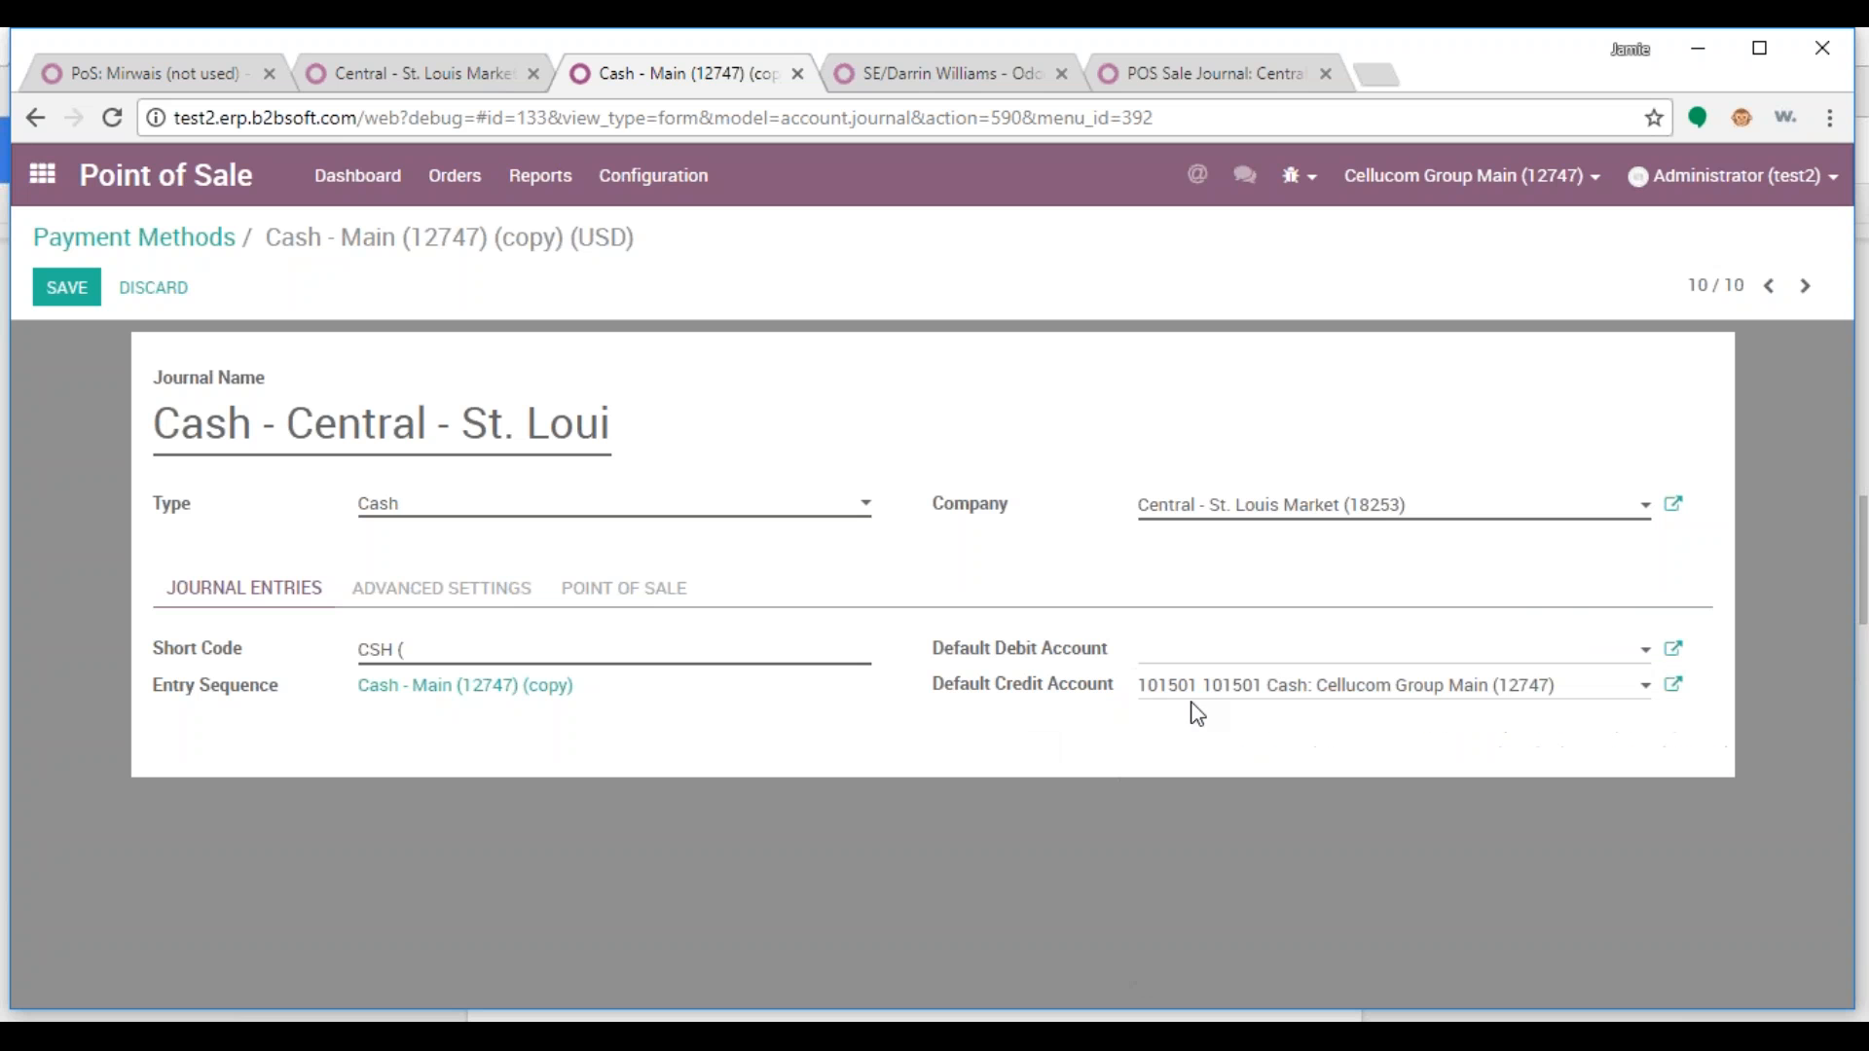
drag(1139, 689, 1571, 693)
key(BackSpace)
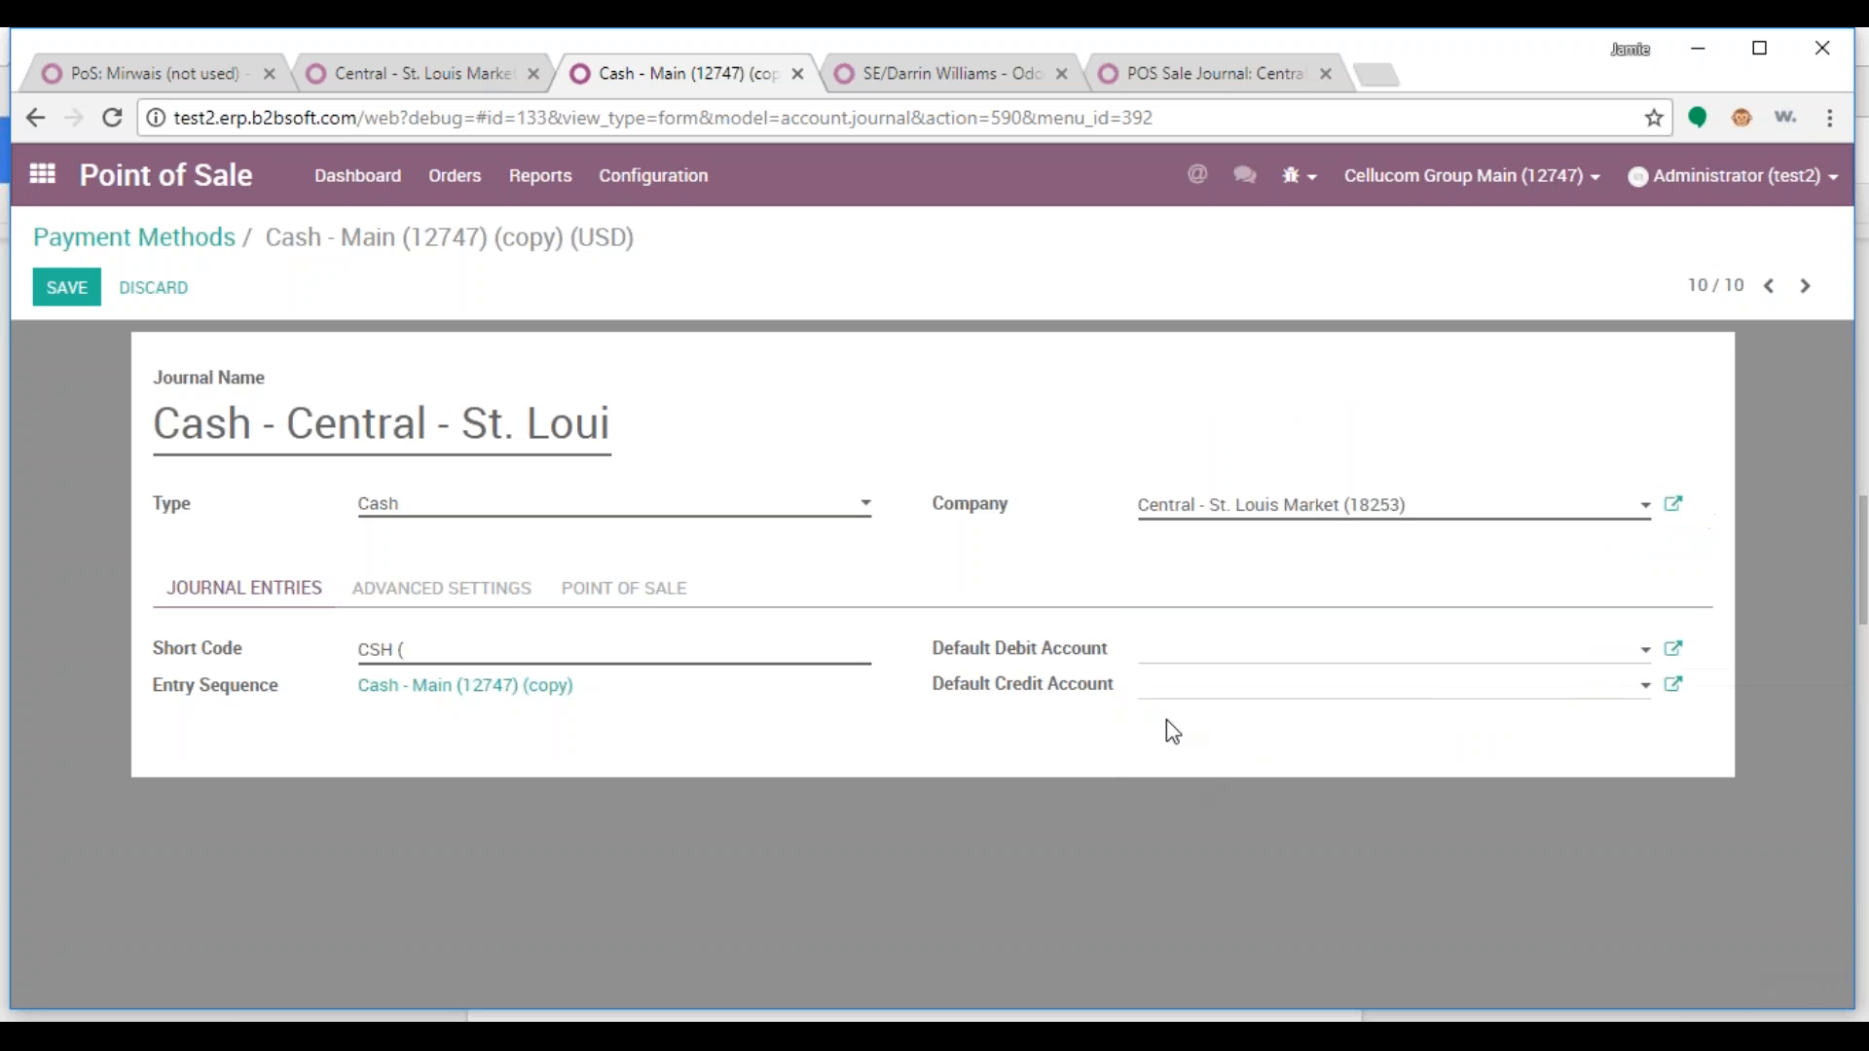
click(1173, 662)
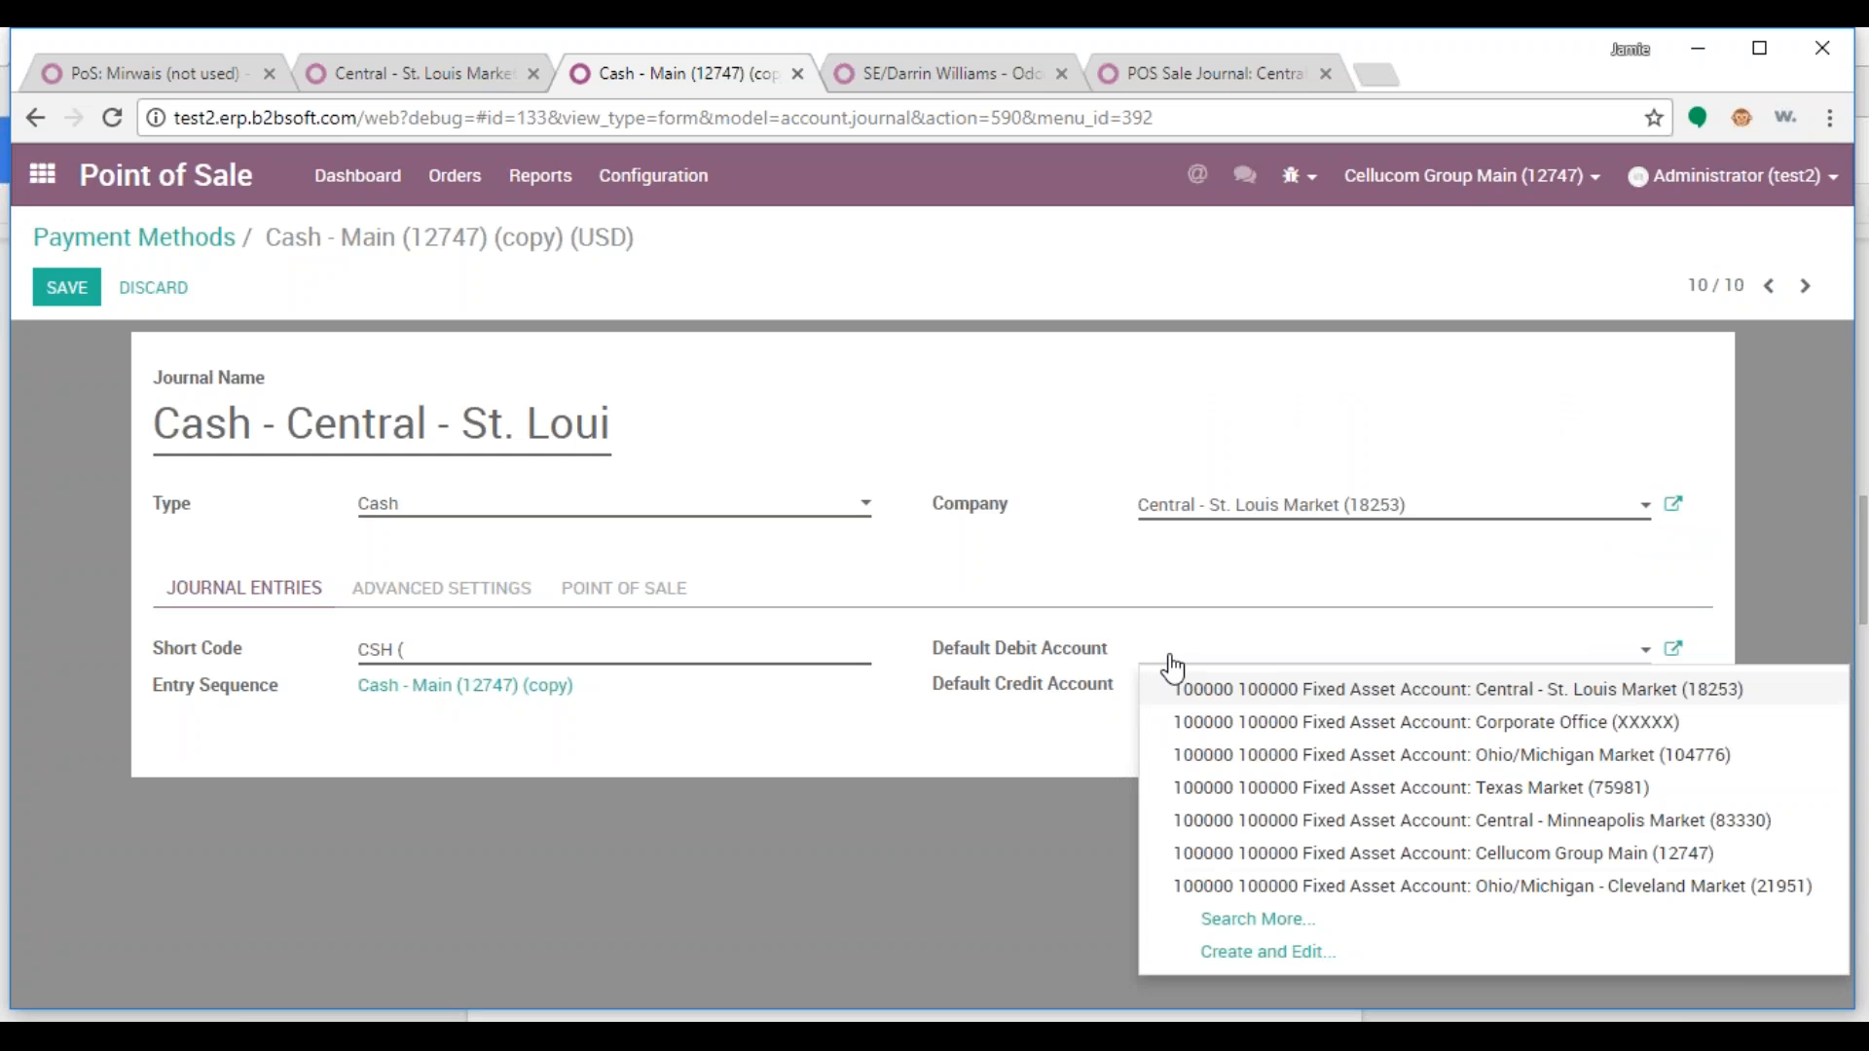
Set the default account to 101501 Cash: Central - St. Louis Market (18253) and save the journal
click(1234, 919)
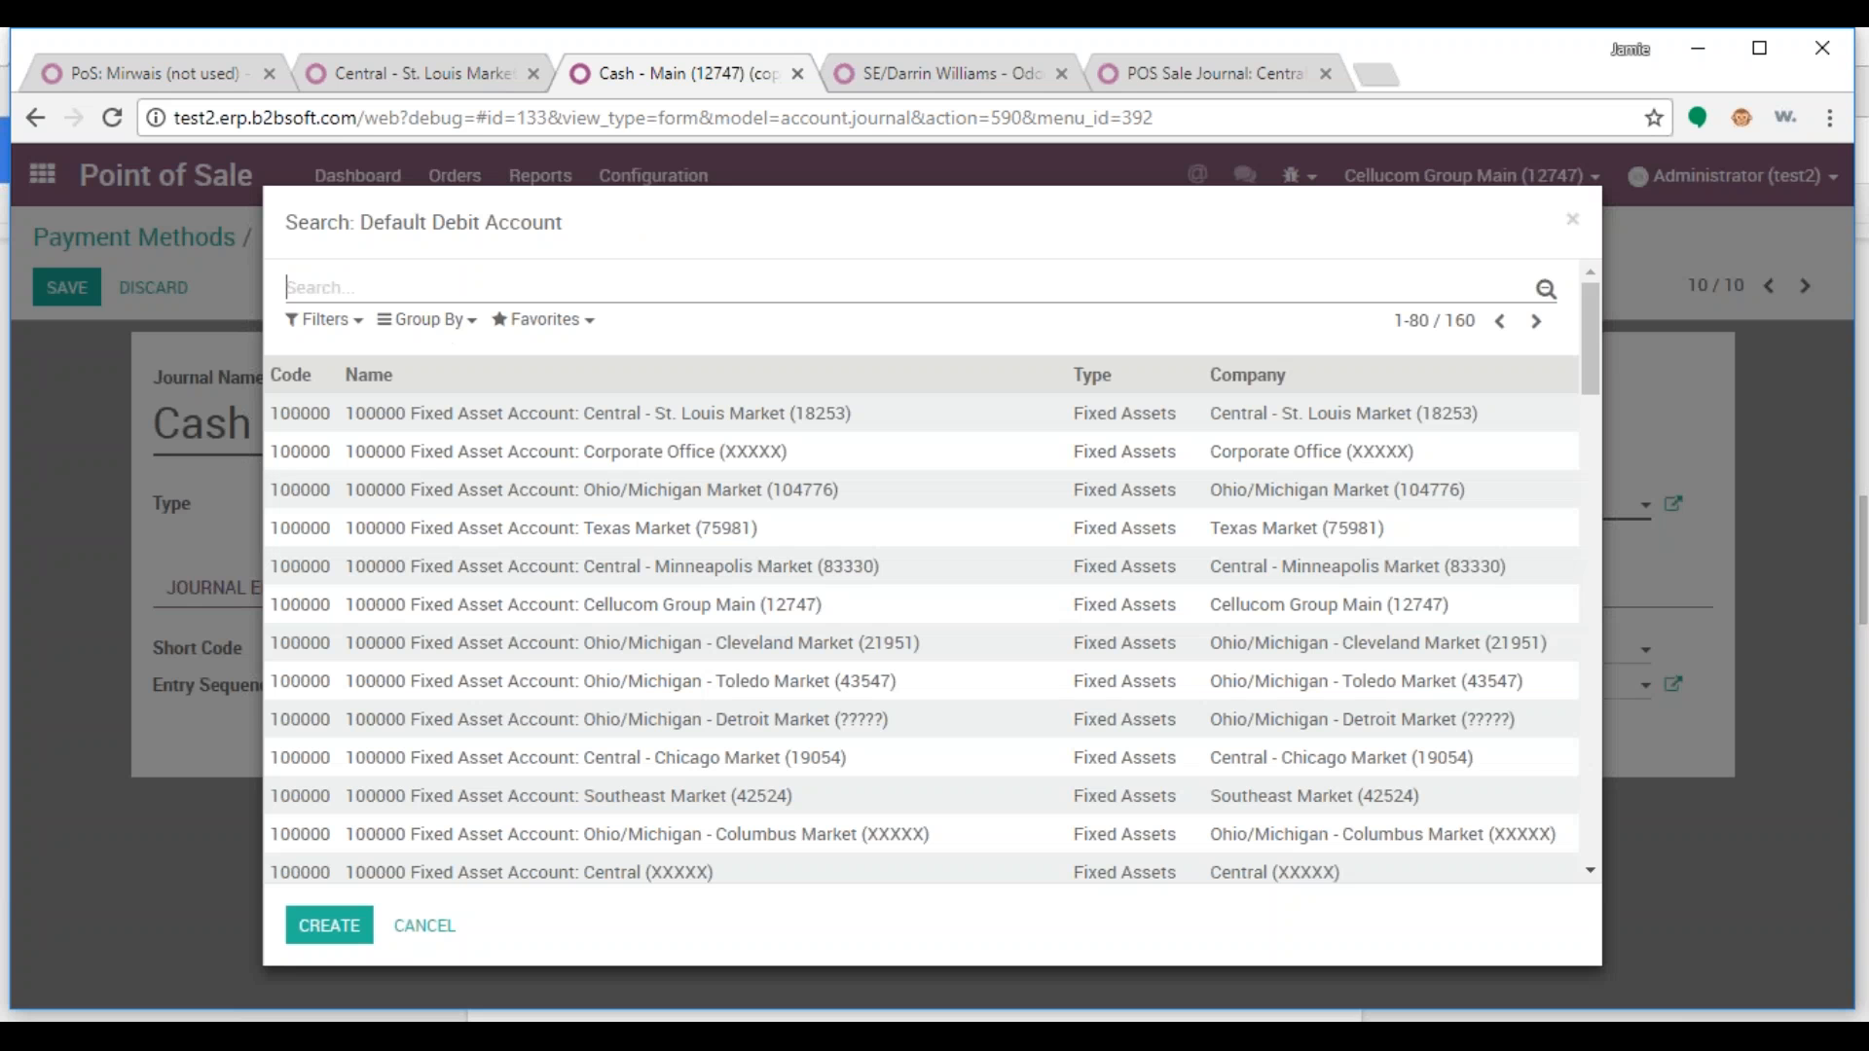
text(10150)
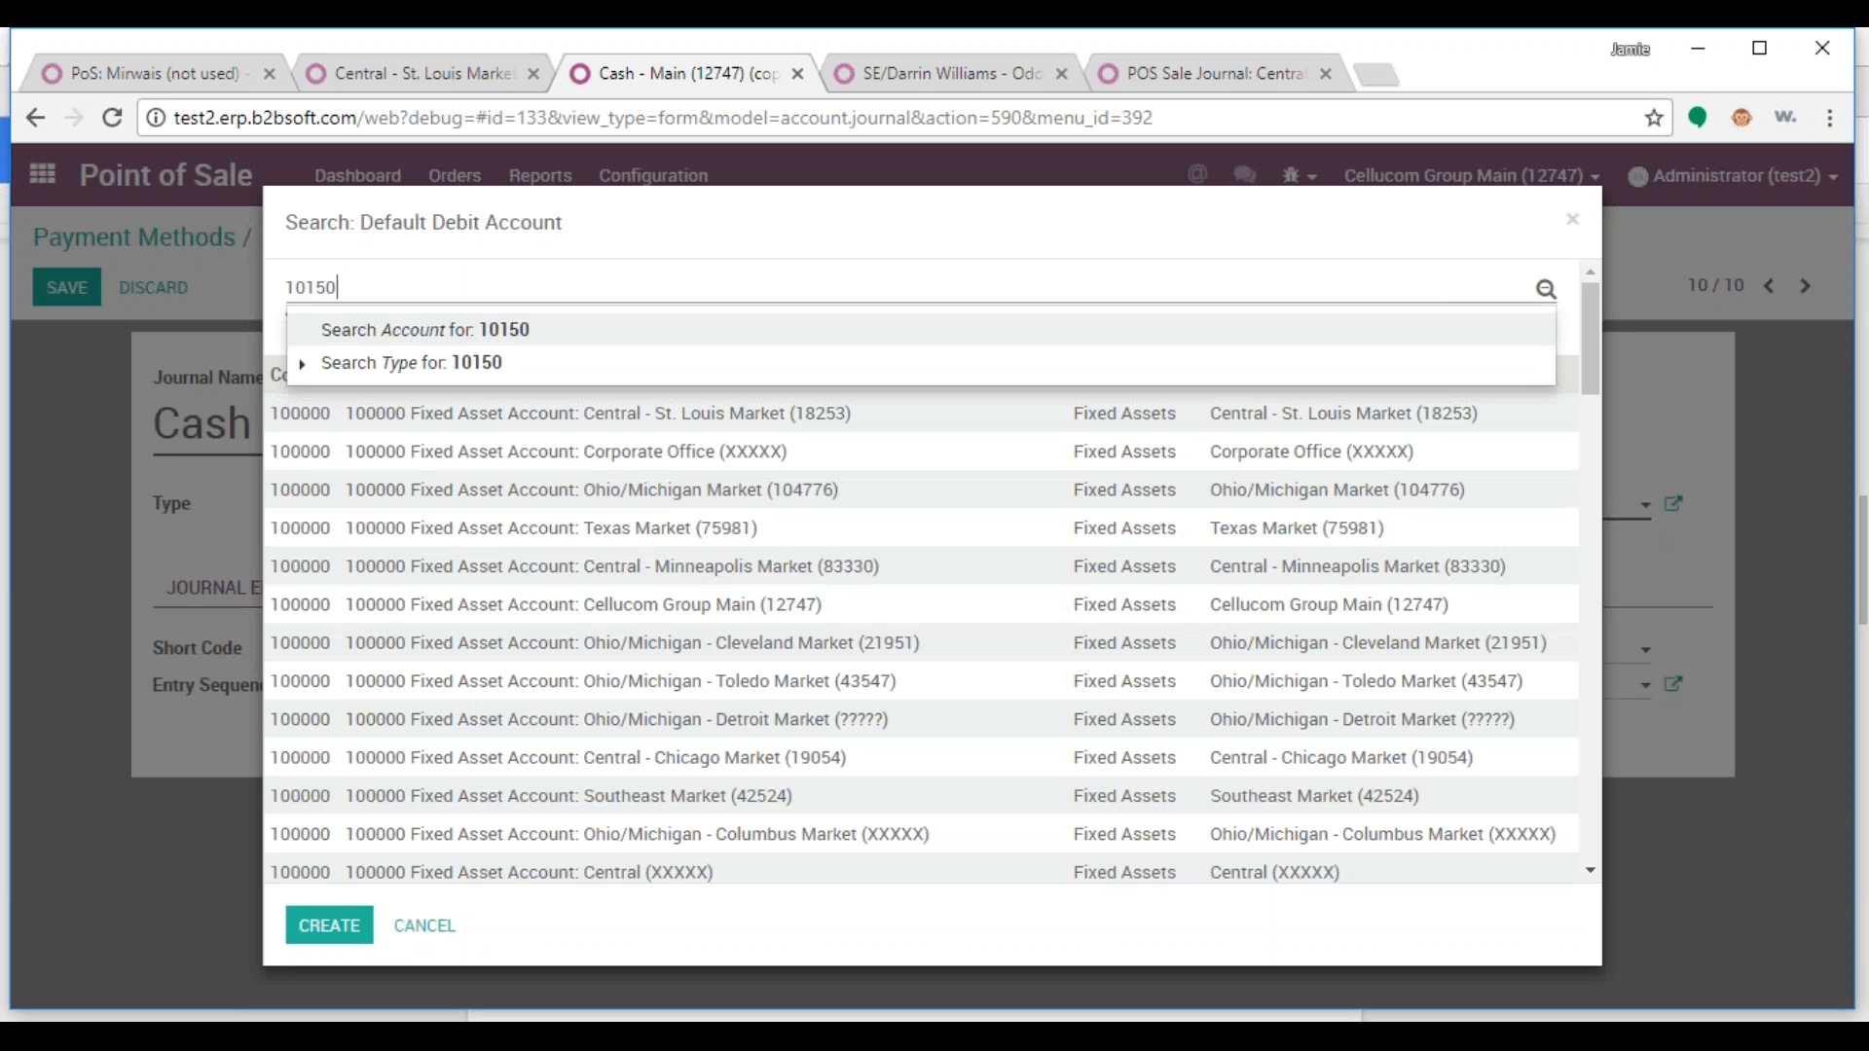
text(1)
key(Return)
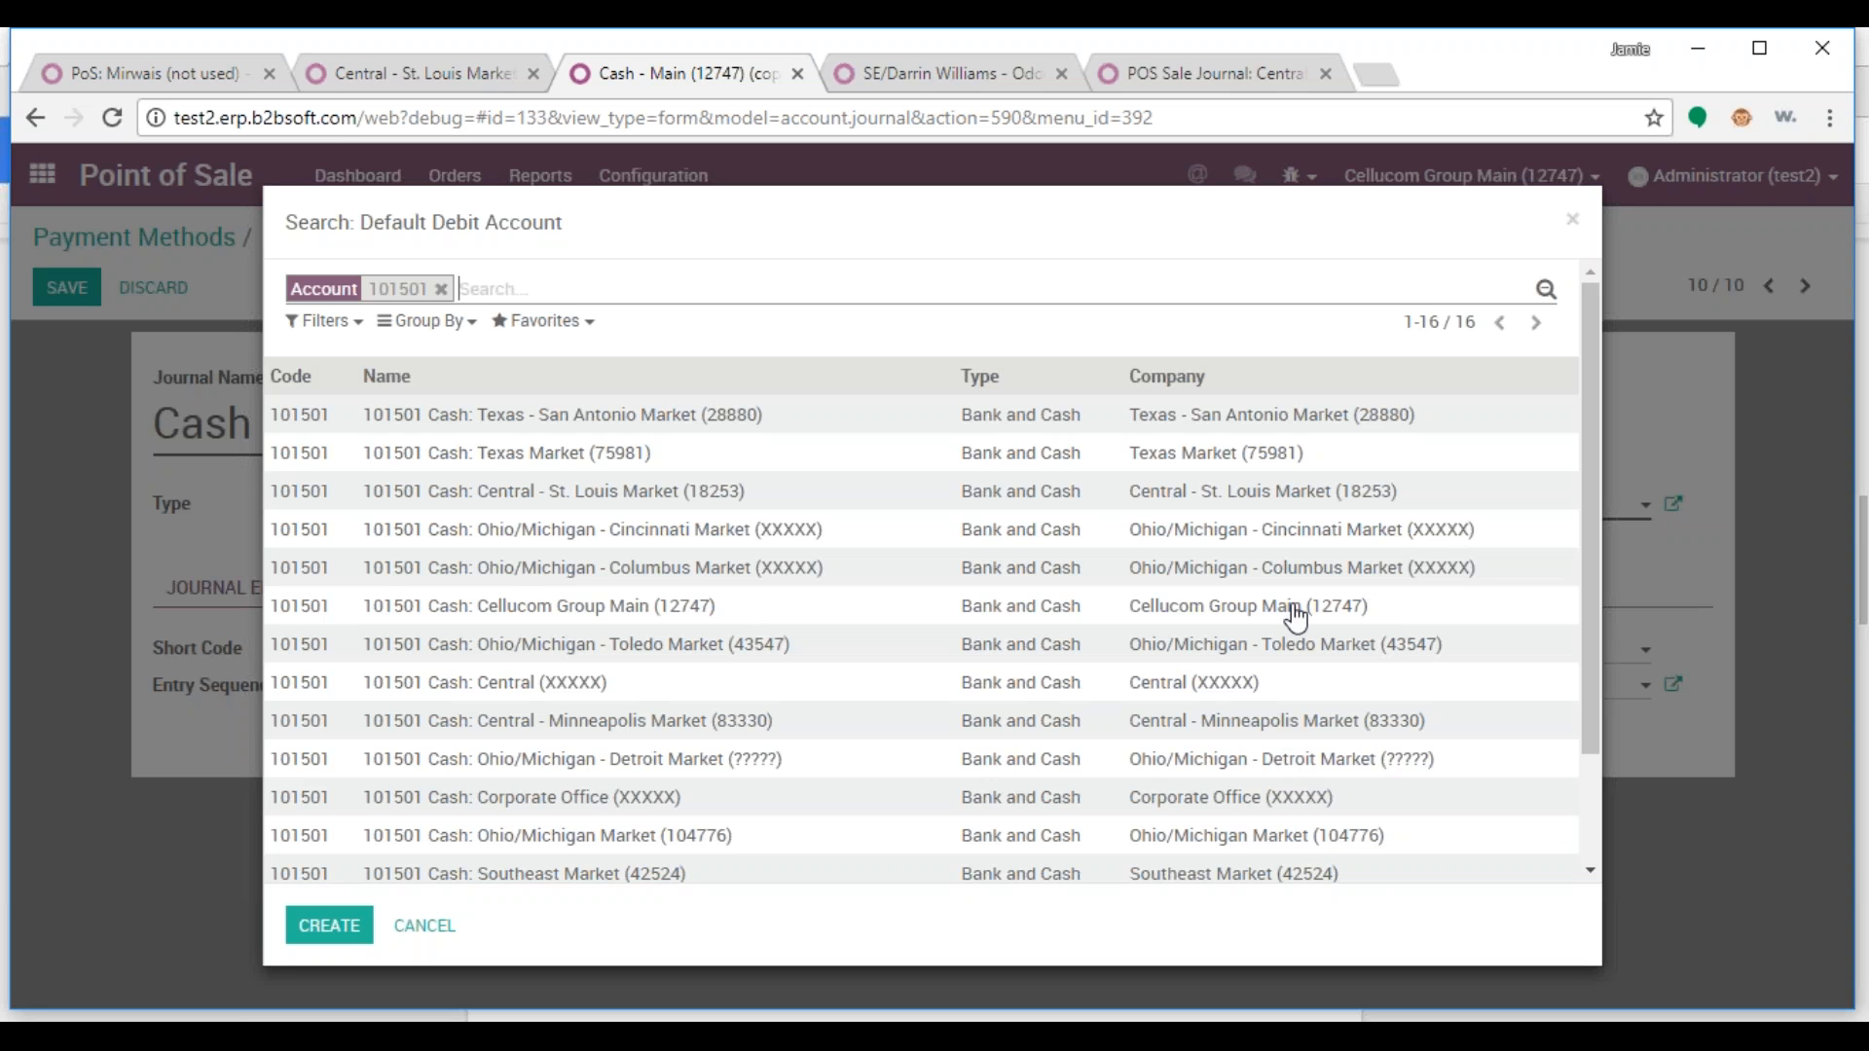
click(1155, 499)
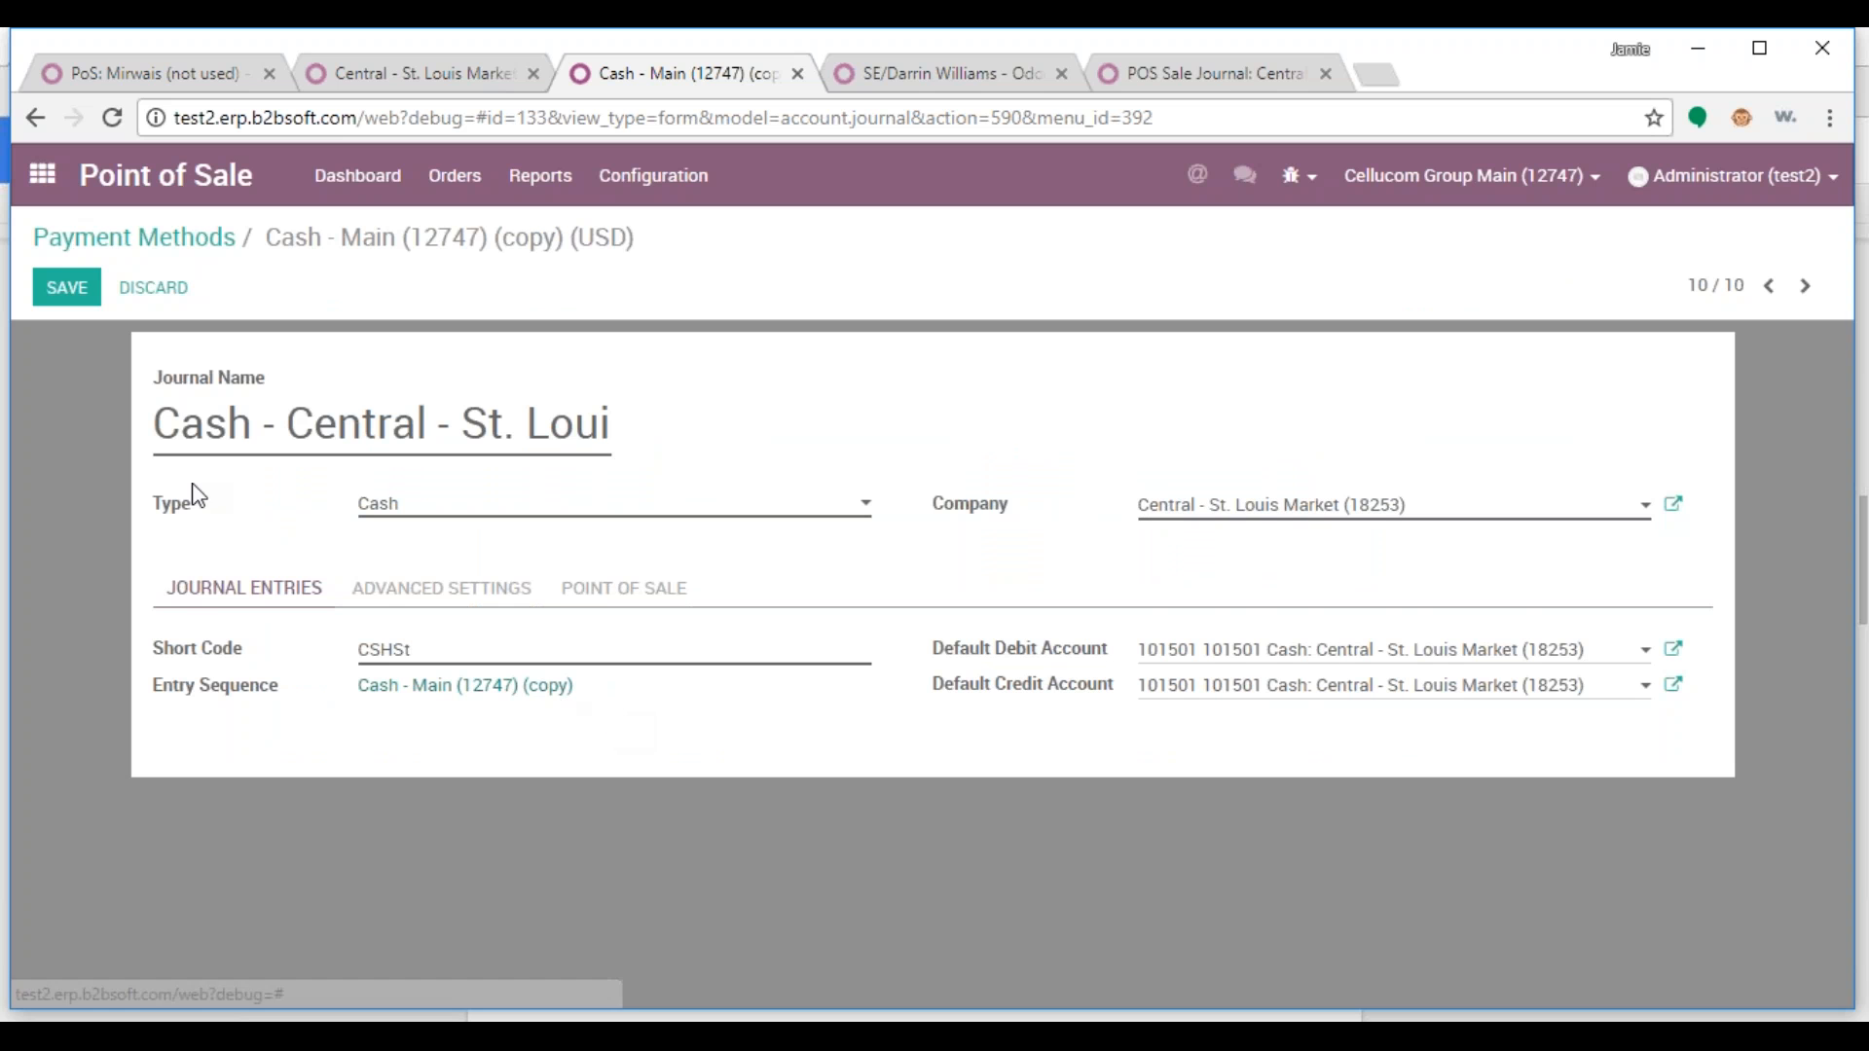
click(66, 287)
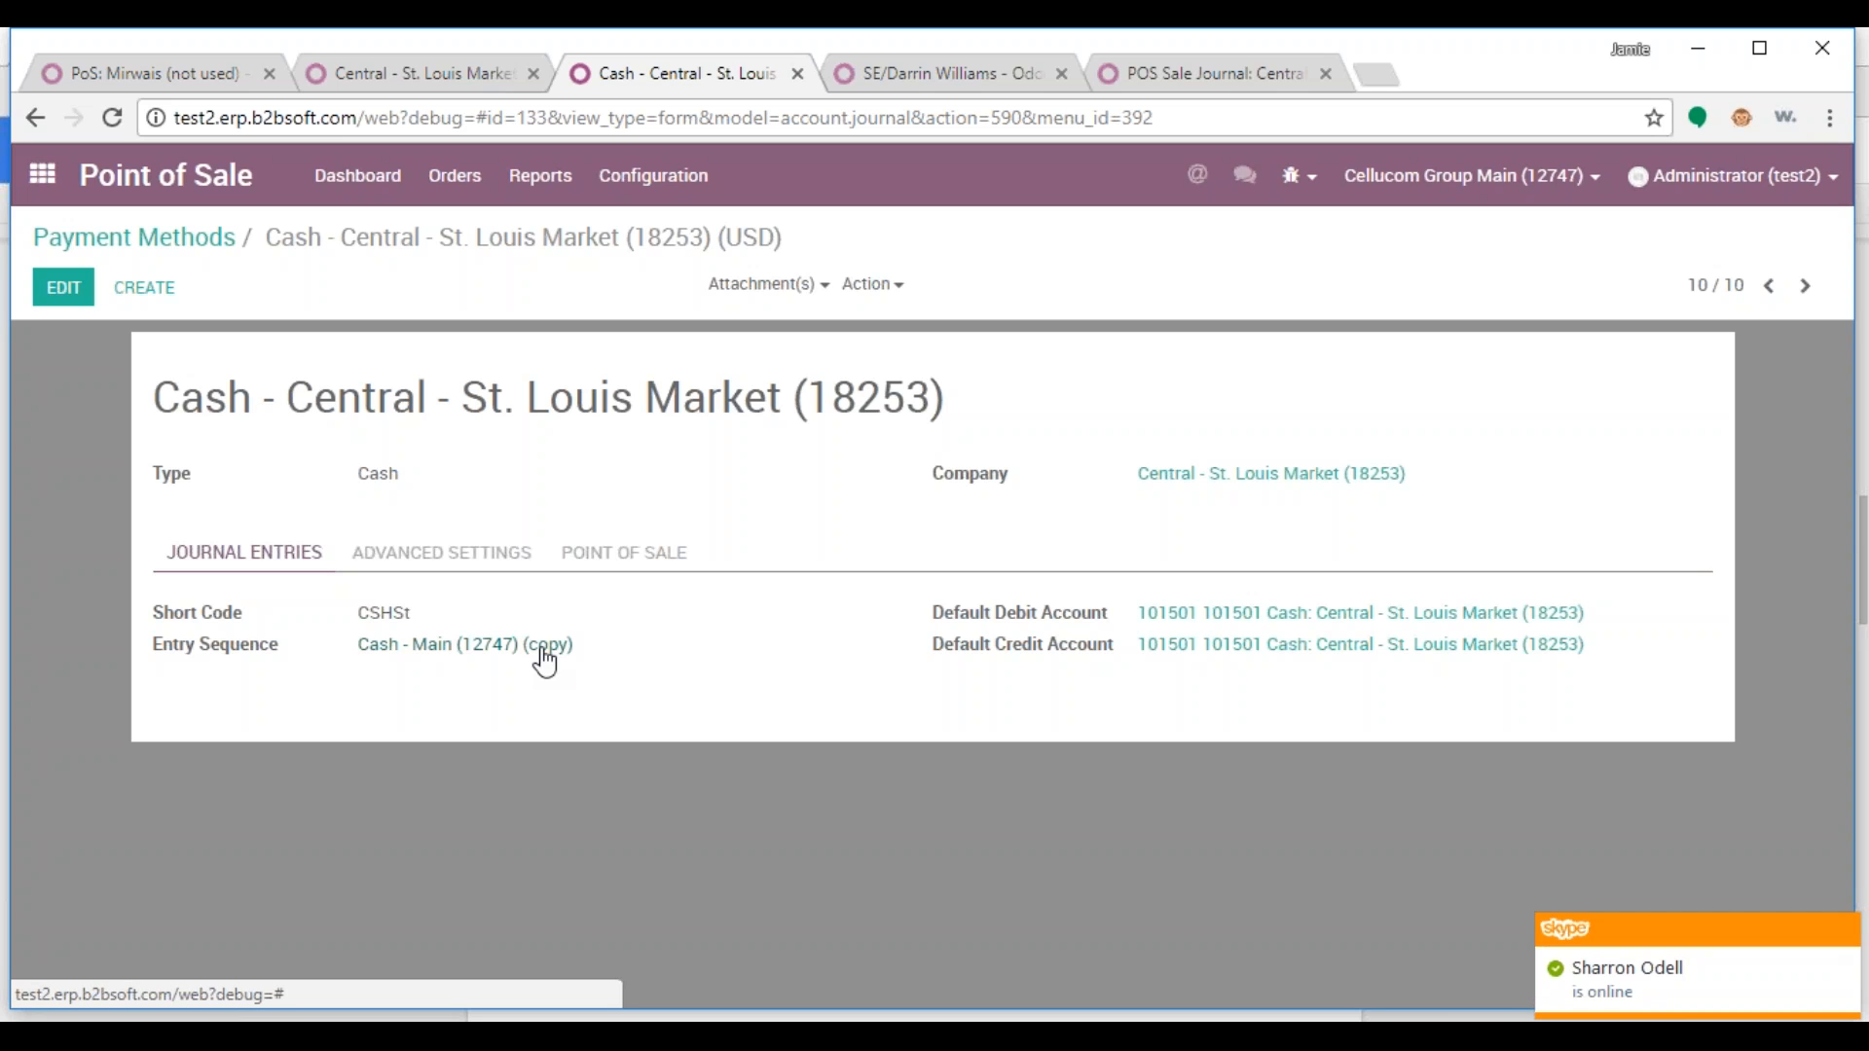
Assign the entry sequence to Central - St. Louis Market (18253), name it the same, and save
click(417, 649)
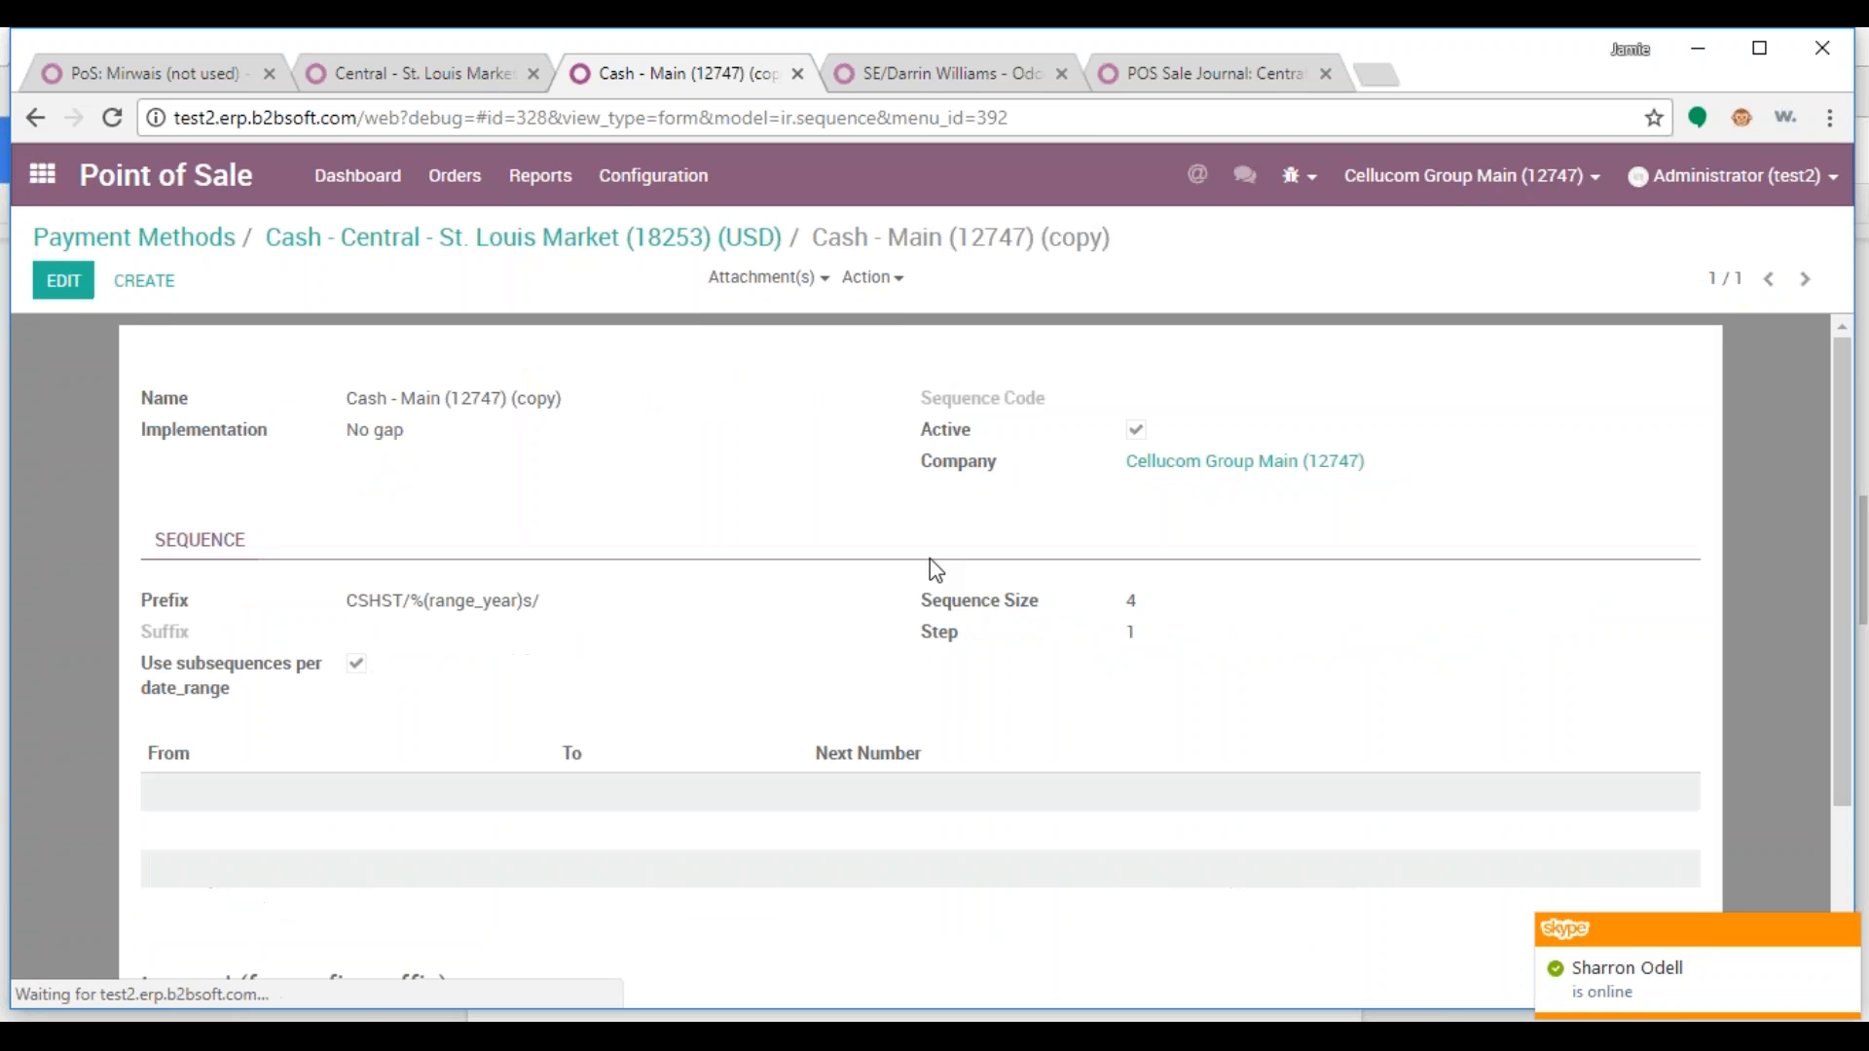
click(64, 280)
key(ctrl+a)
text(ce)
key(Return)
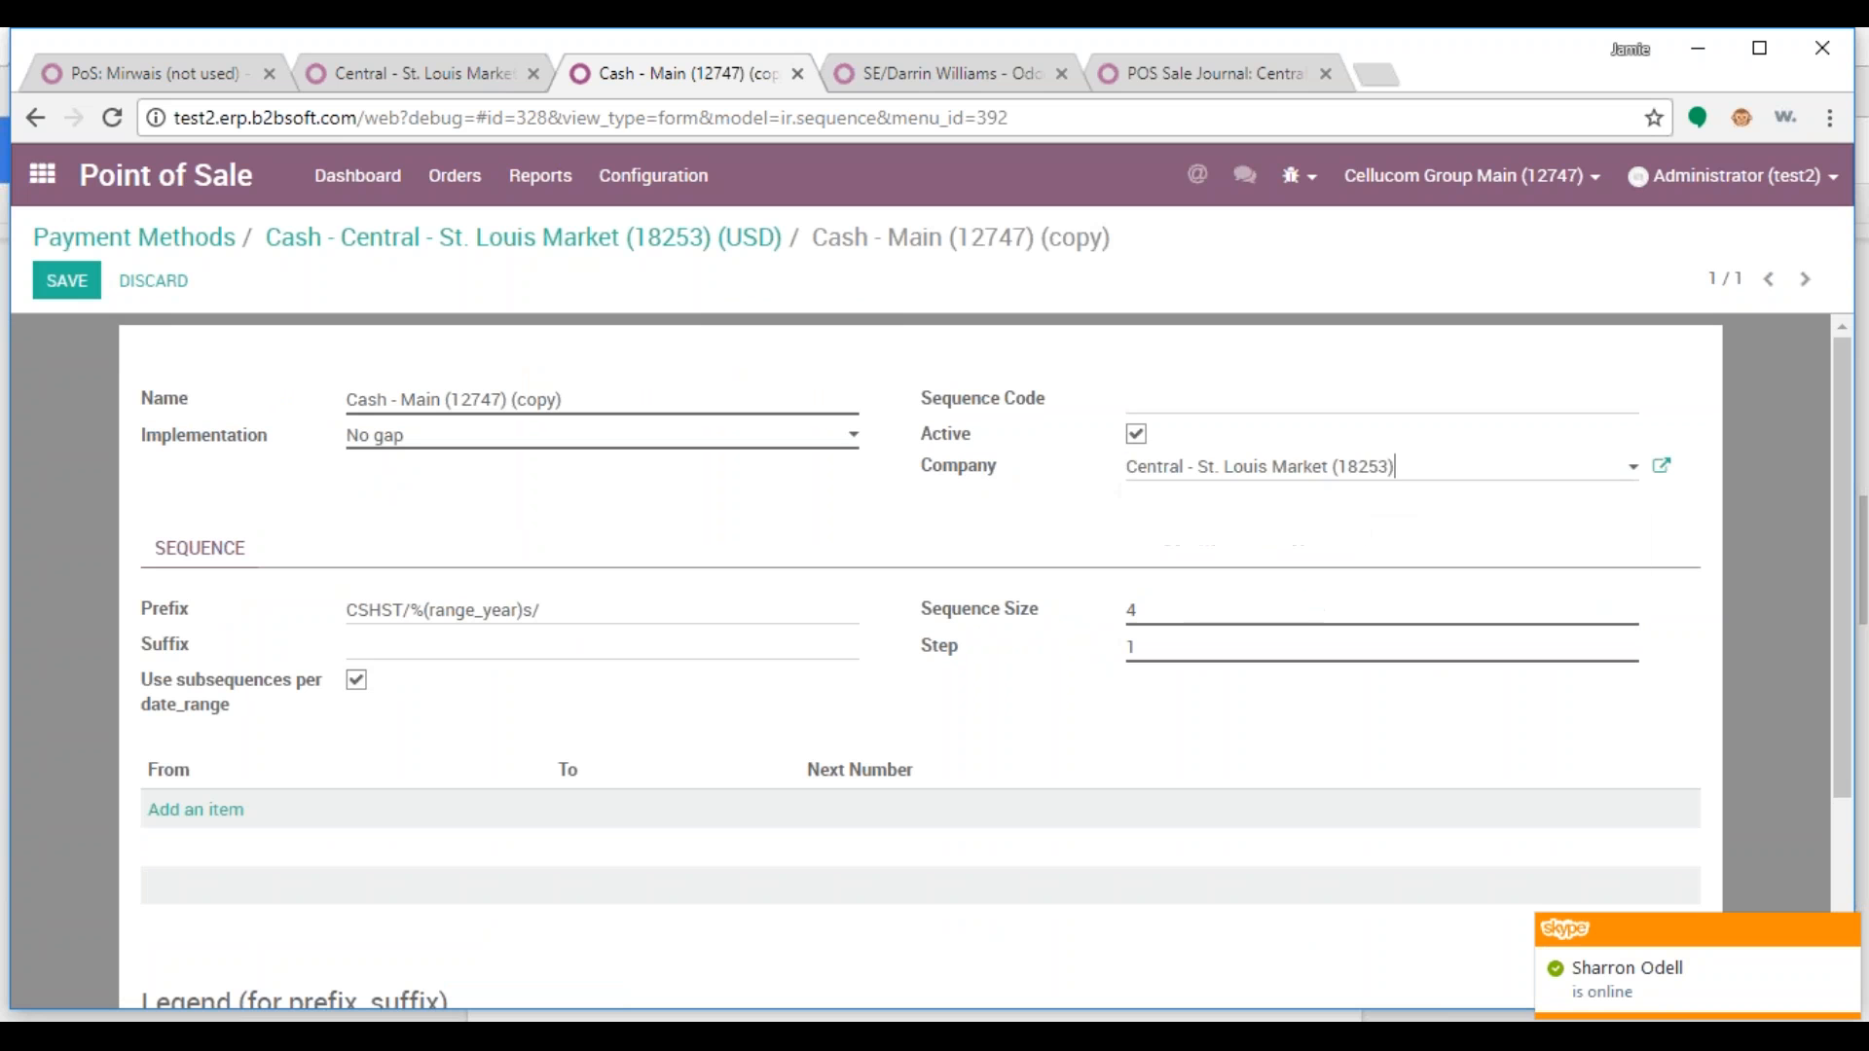
drag(1397, 467, 1106, 474)
key(ctrl+c)
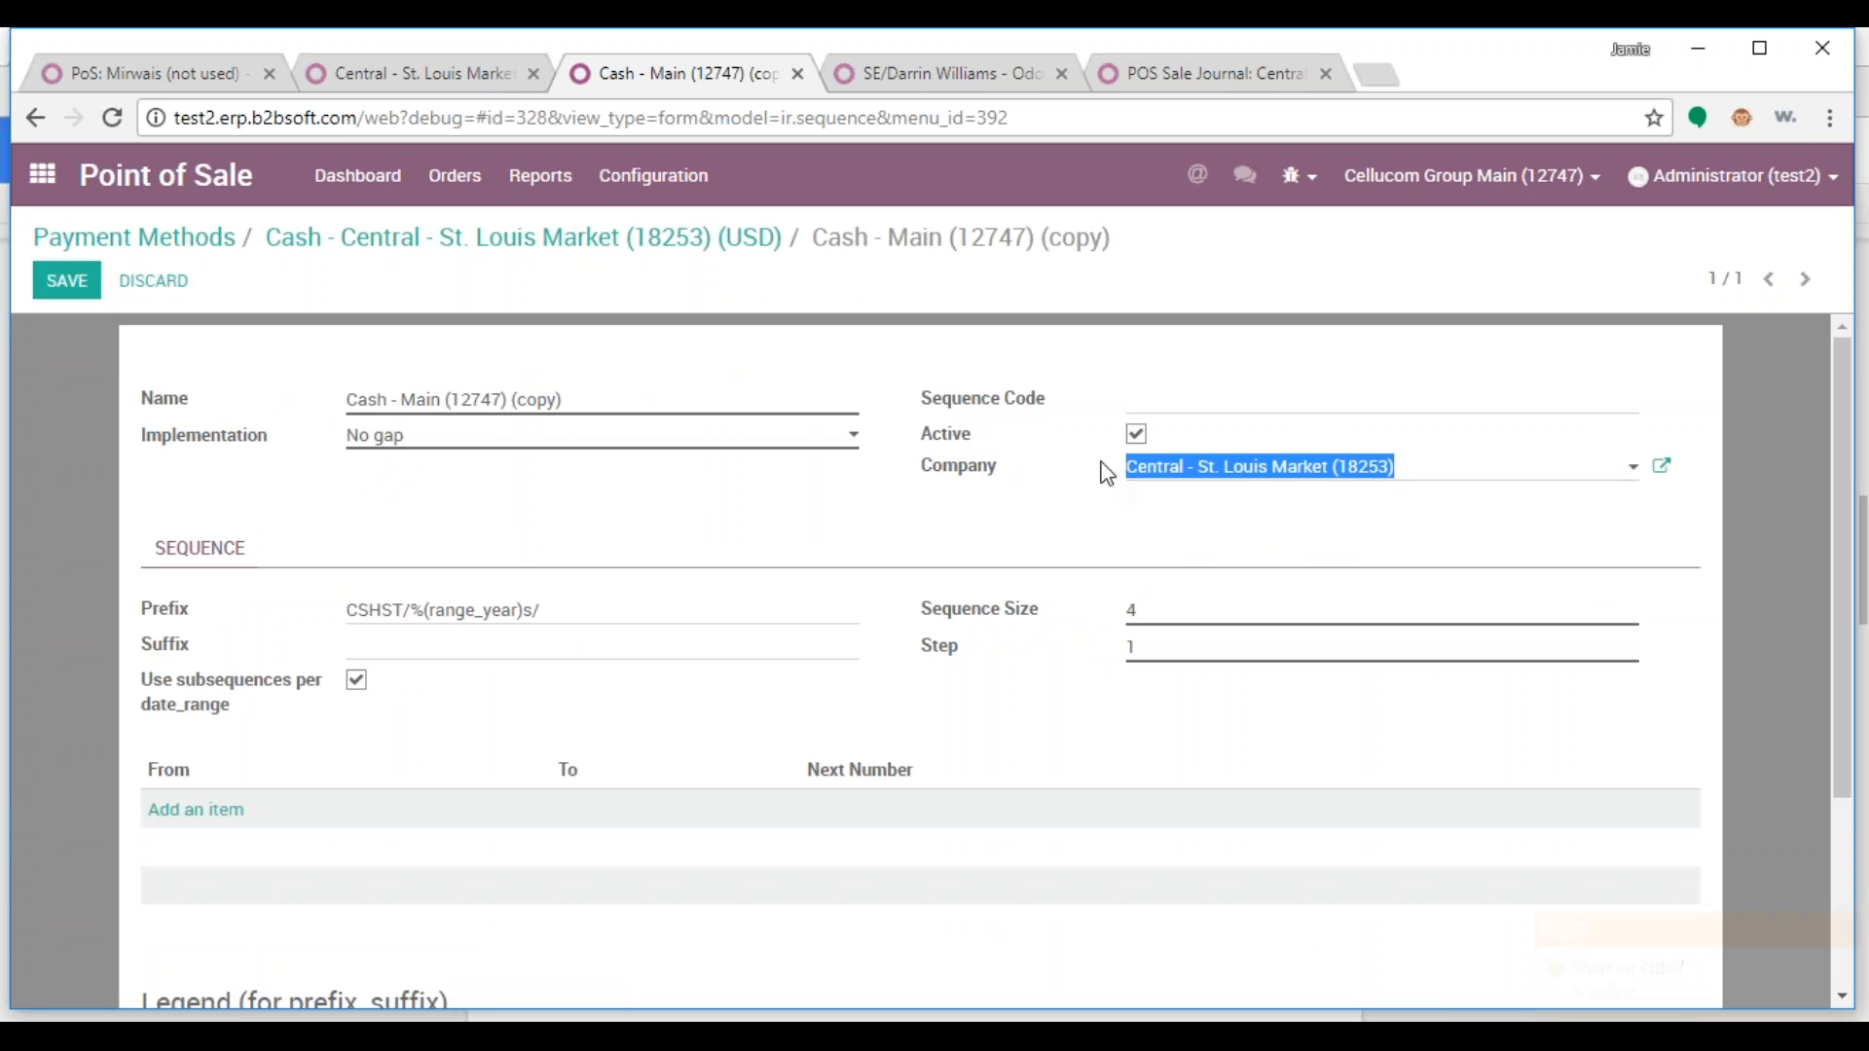
click(516, 400)
key(ctrl+a)
key(ctrl+v)
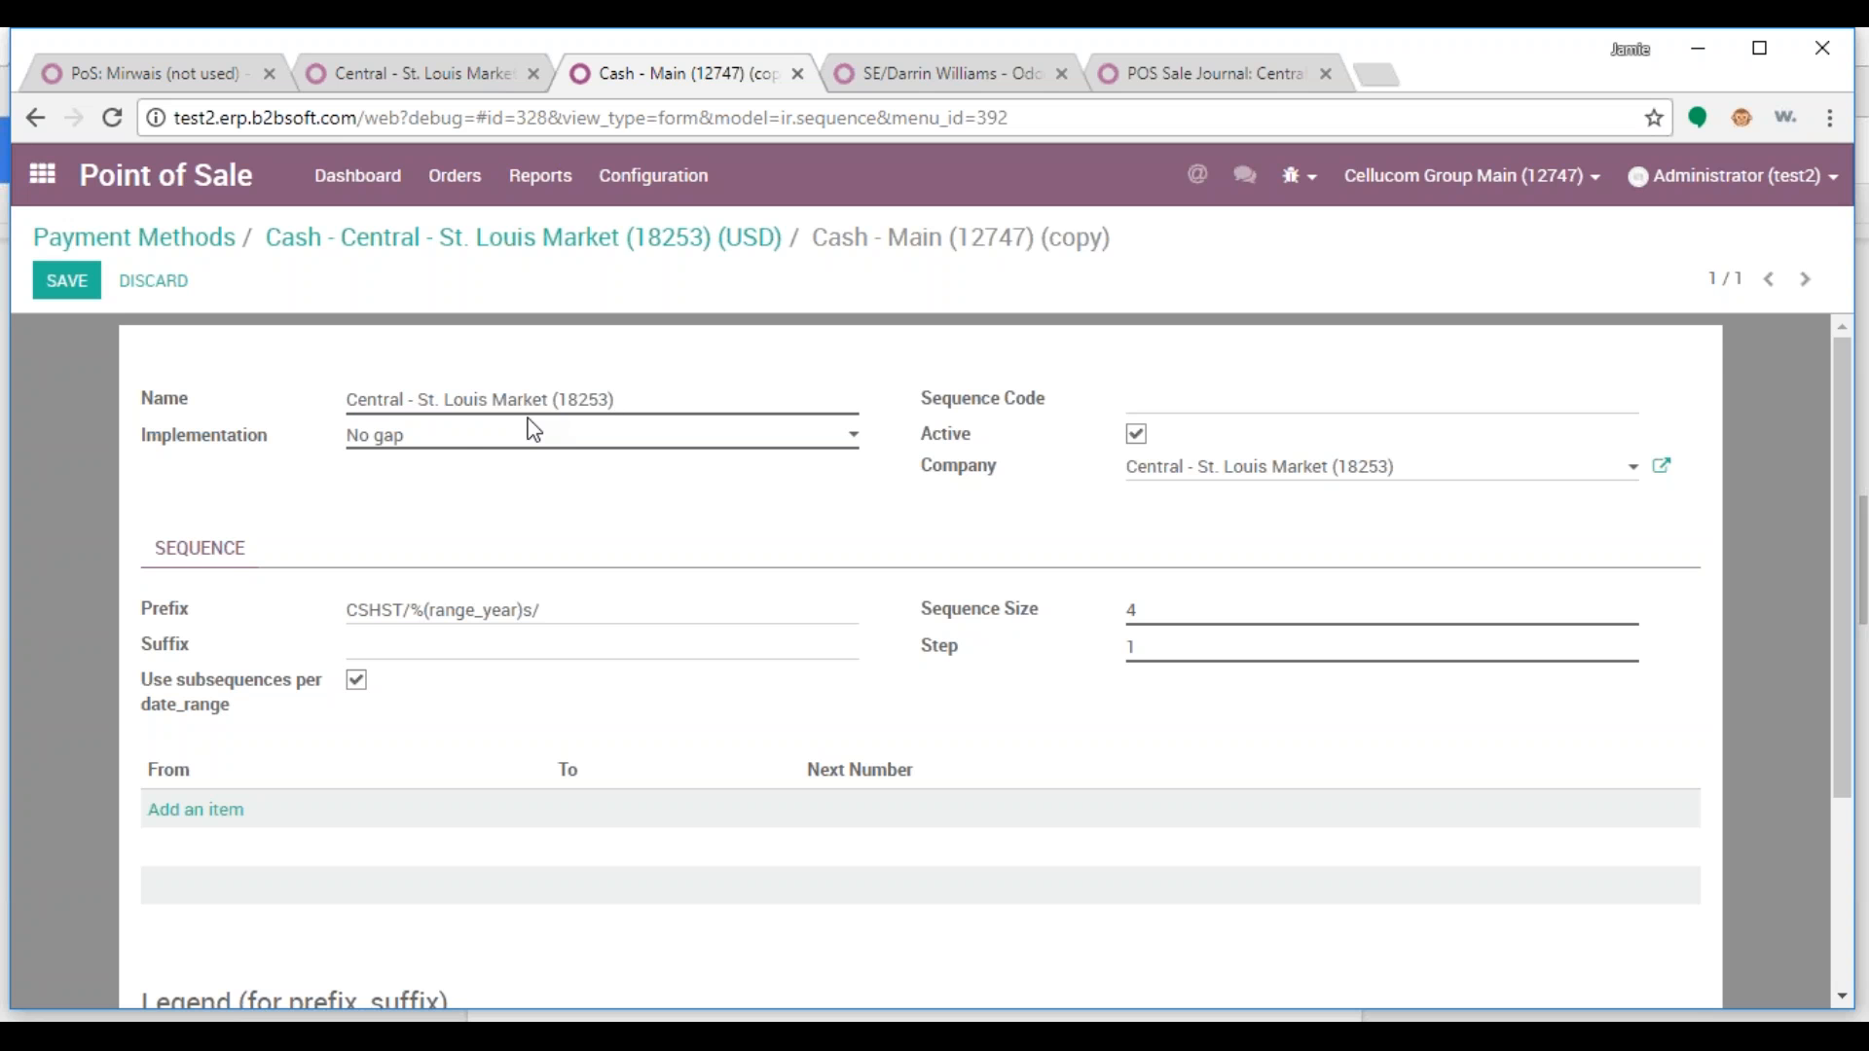
click(66, 281)
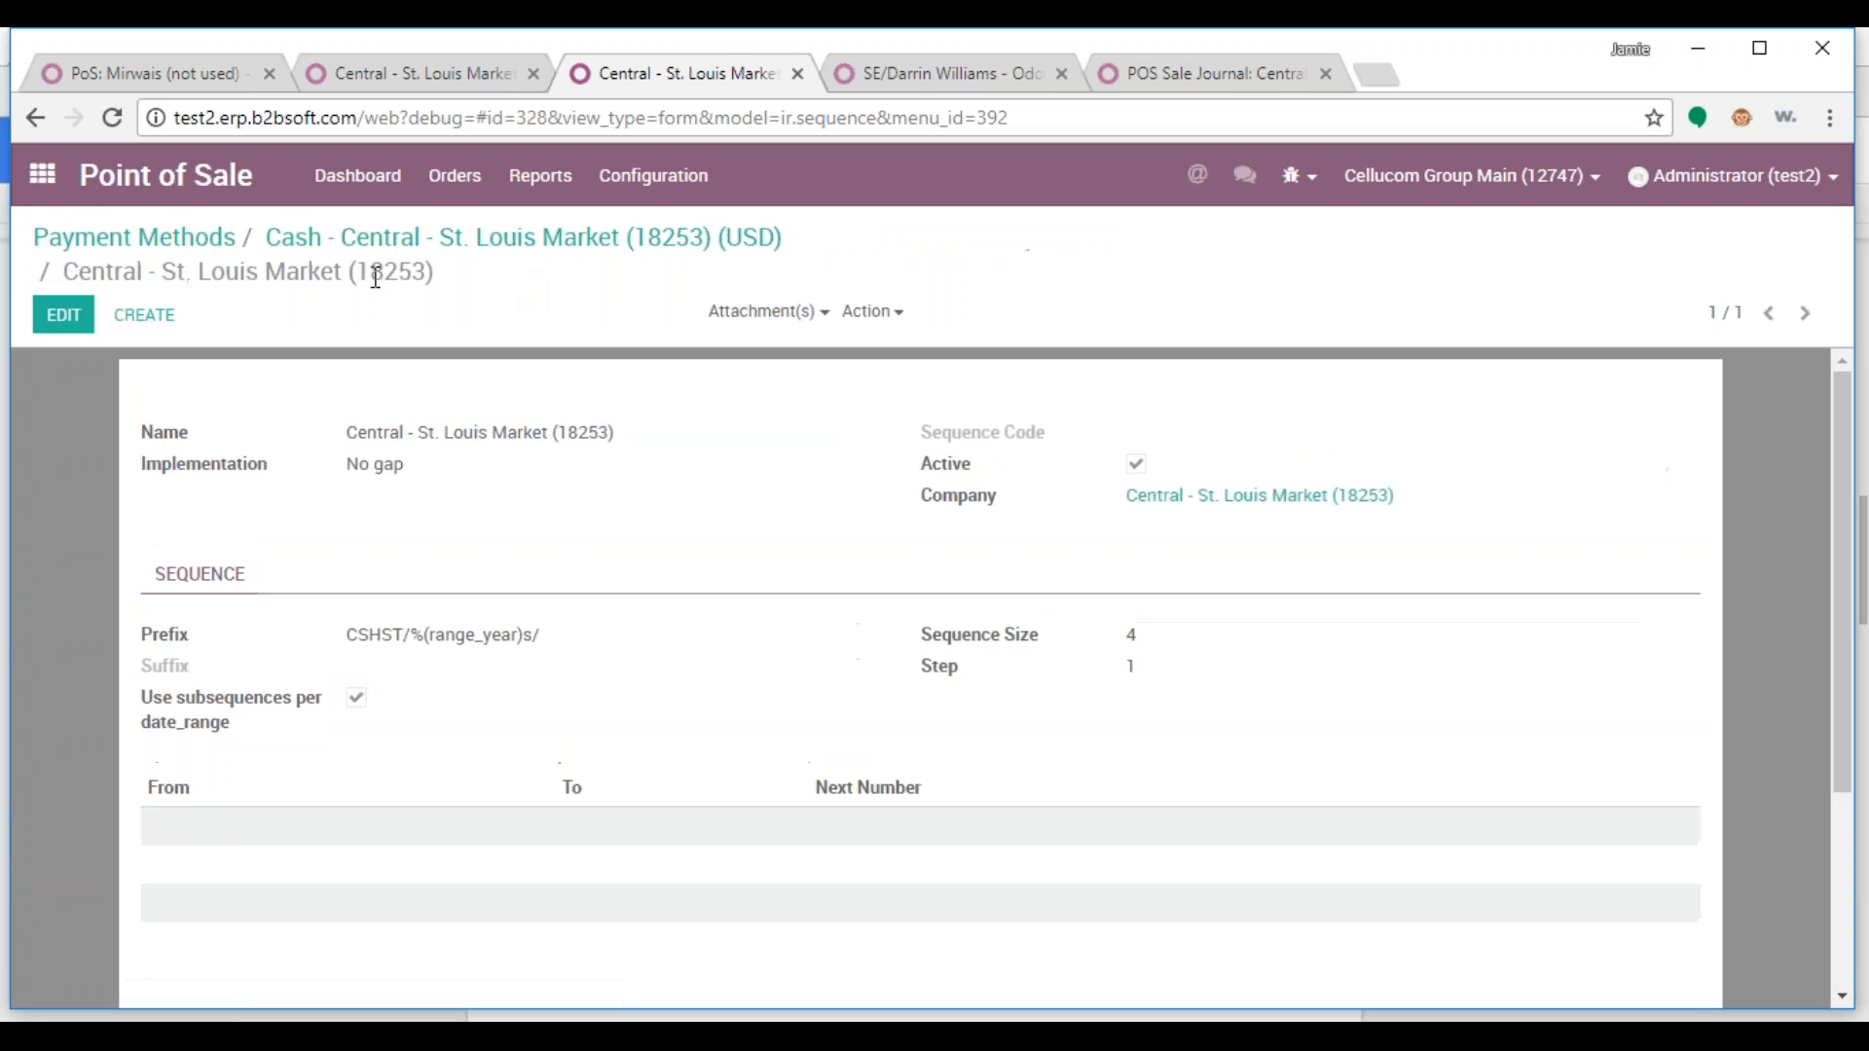
click(637, 241)
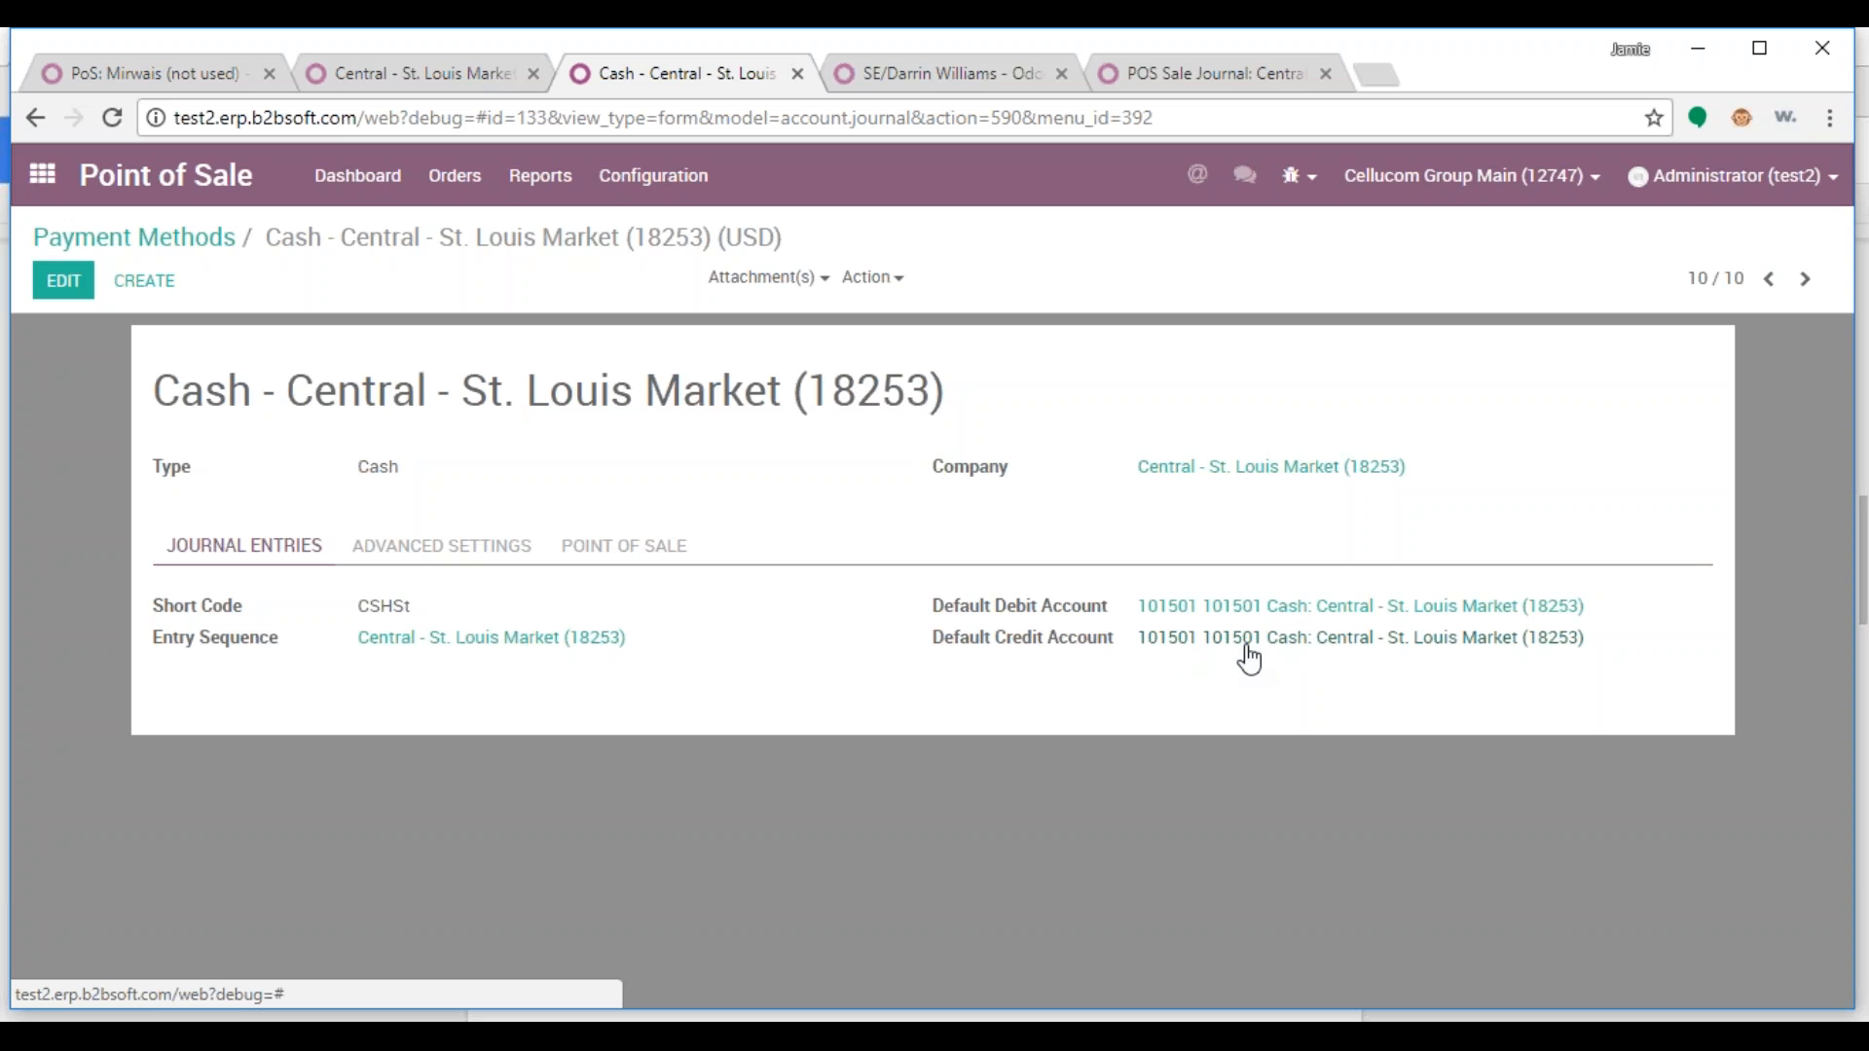
Open the Detroit Market cash journal and clear its product sales default debit and credit accounts
click(201, 242)
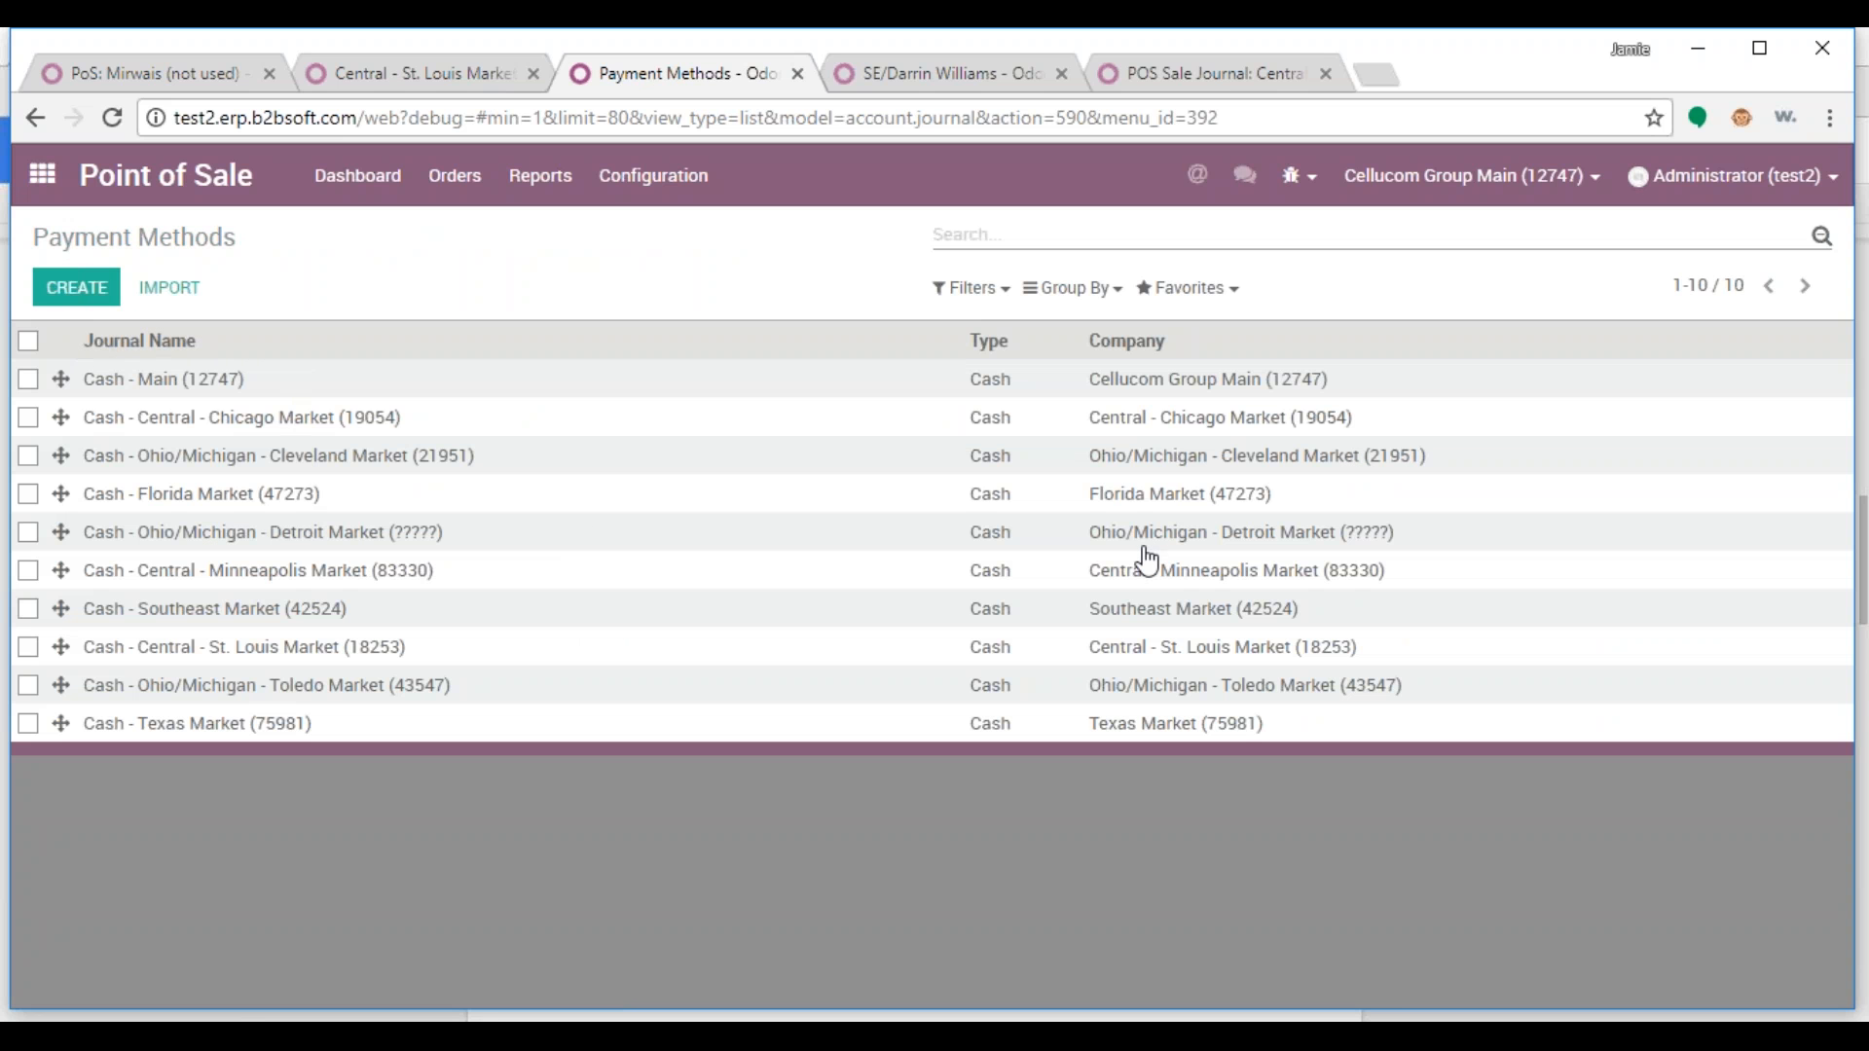
click(367, 534)
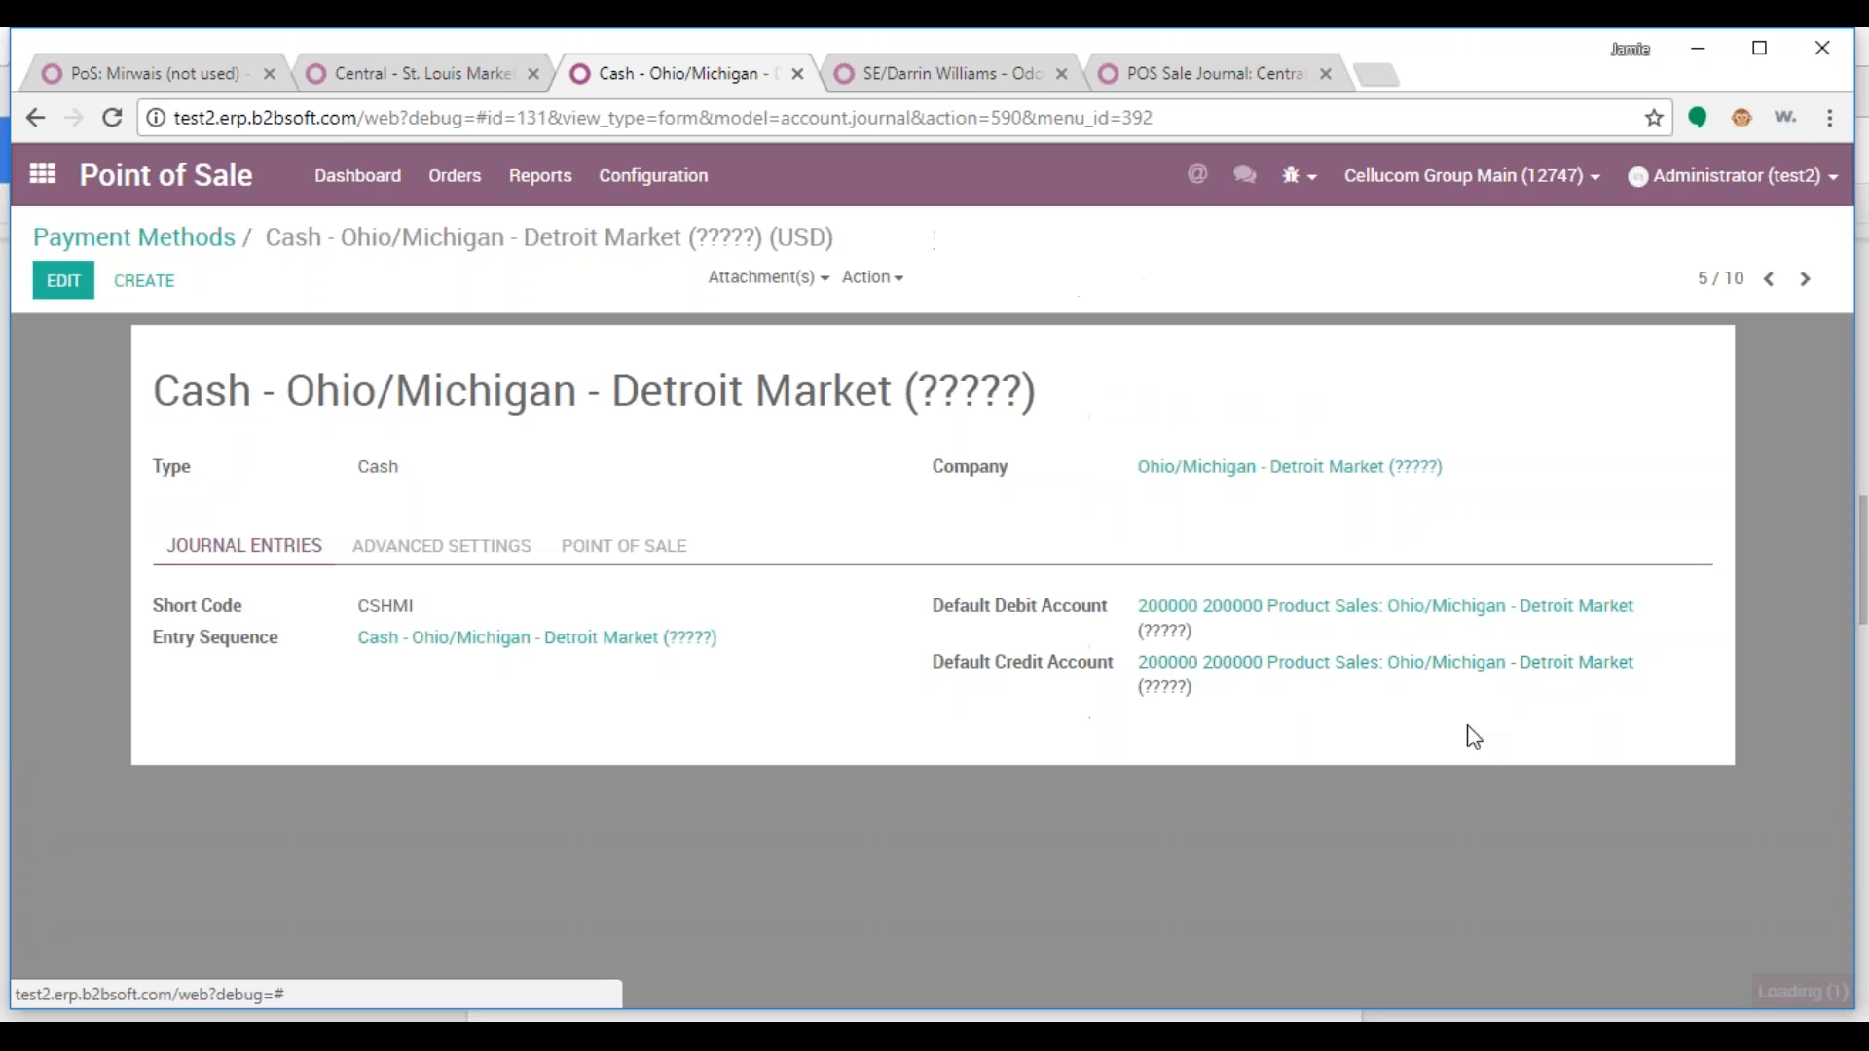
click(63, 281)
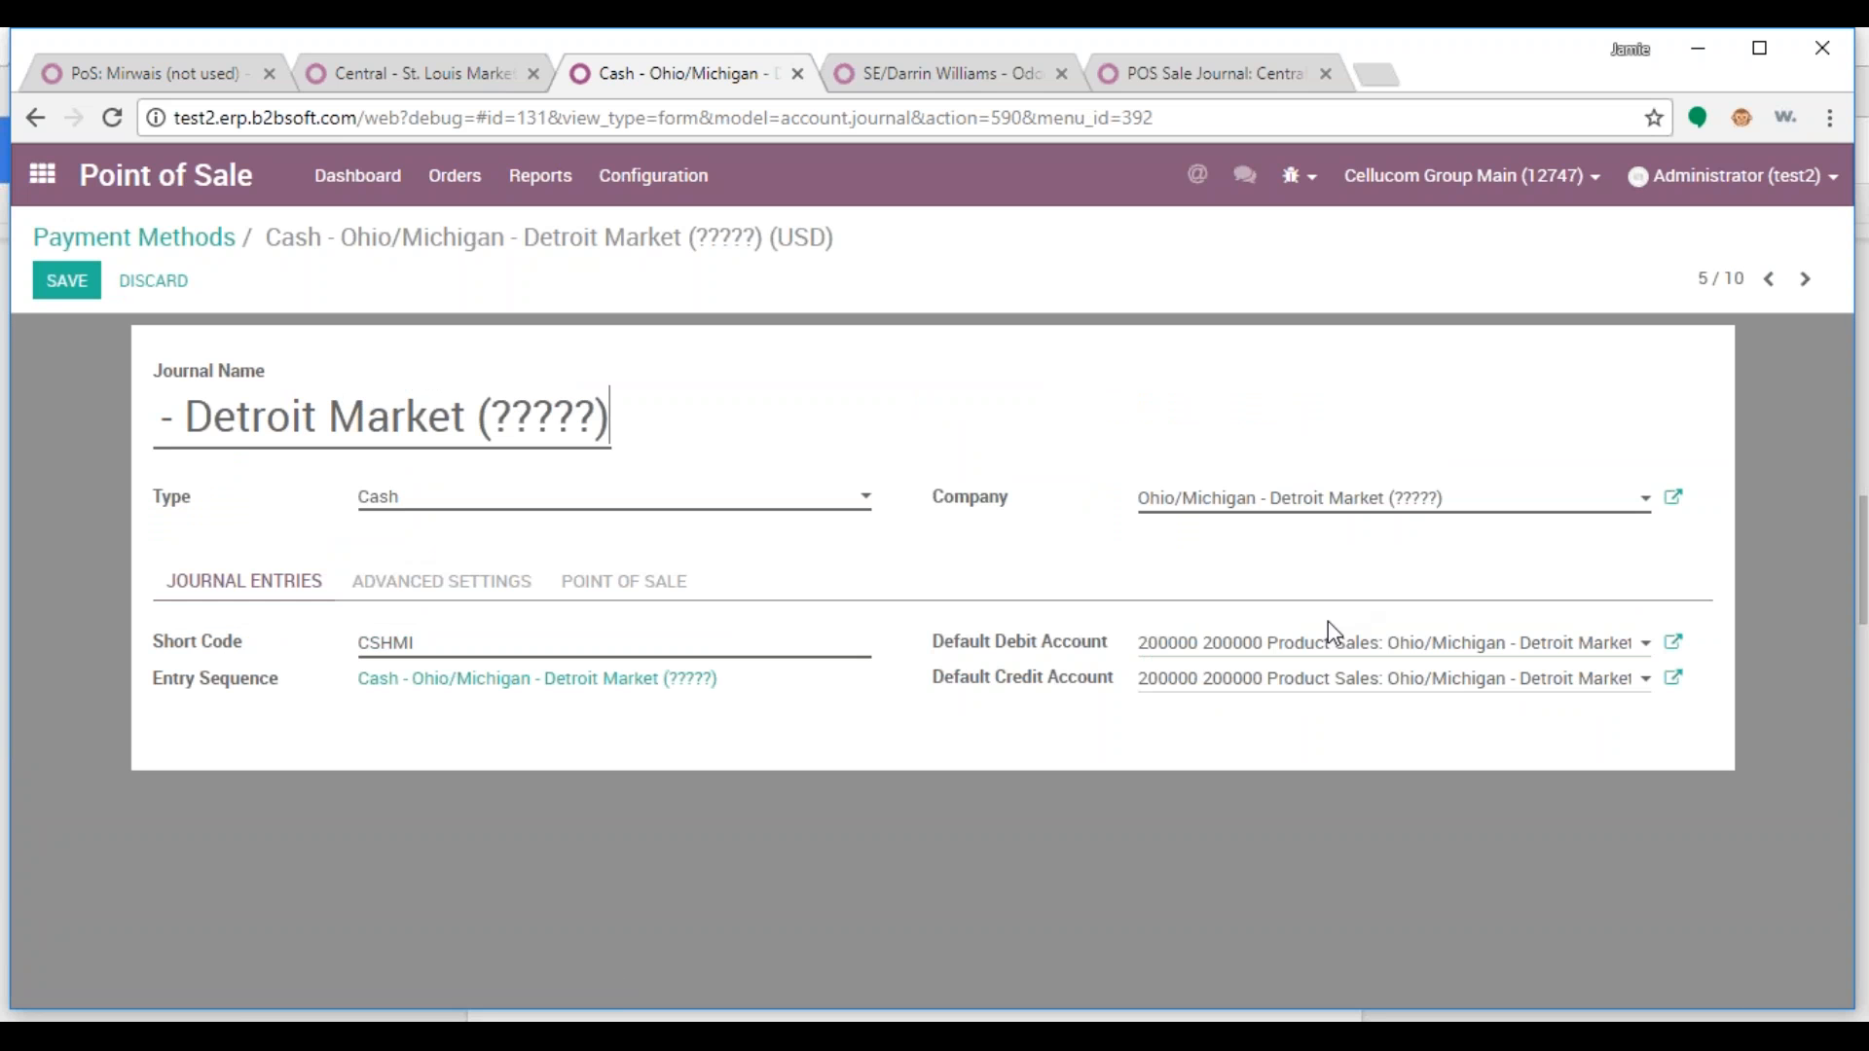
drag(1158, 650, 1674, 655)
key(BackSpace)
key(Escape)
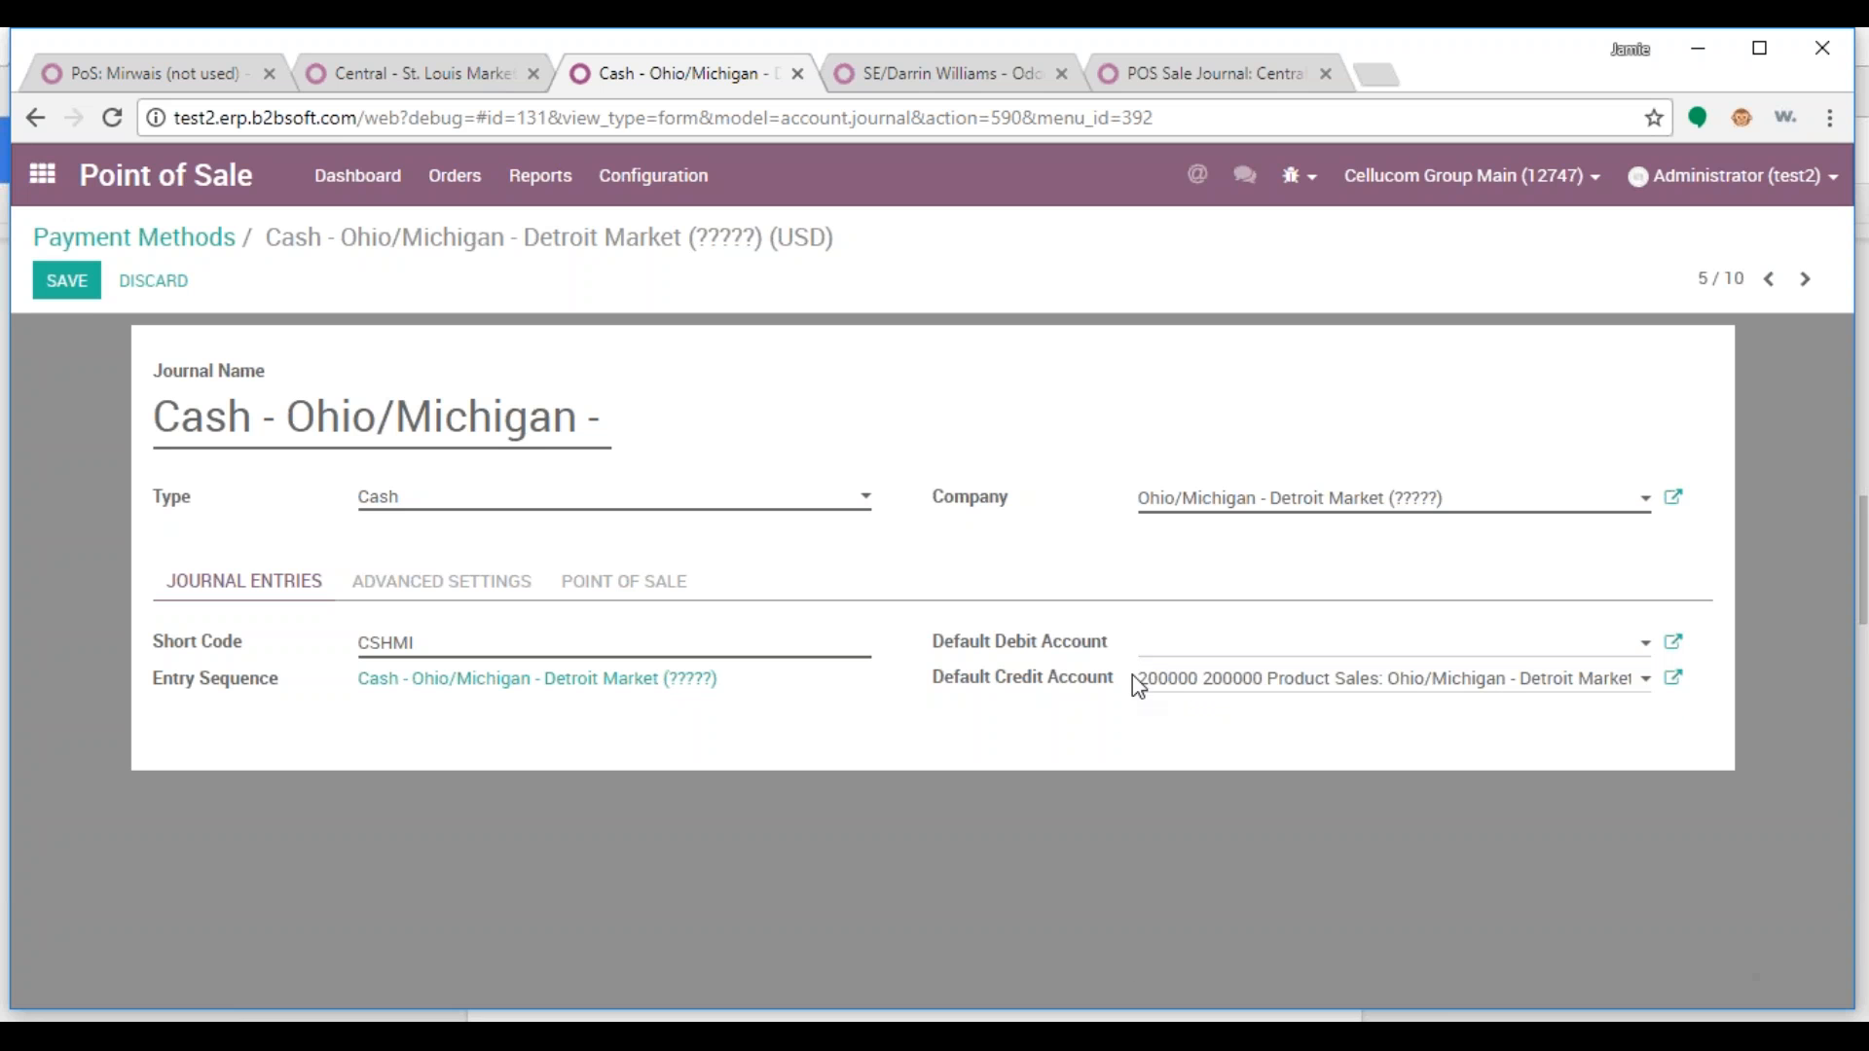
drag(1144, 693, 1677, 689)
key(BackSpace)
Set the default account to Detroit Market's 101501 cash account and save the journal
click(1366, 654)
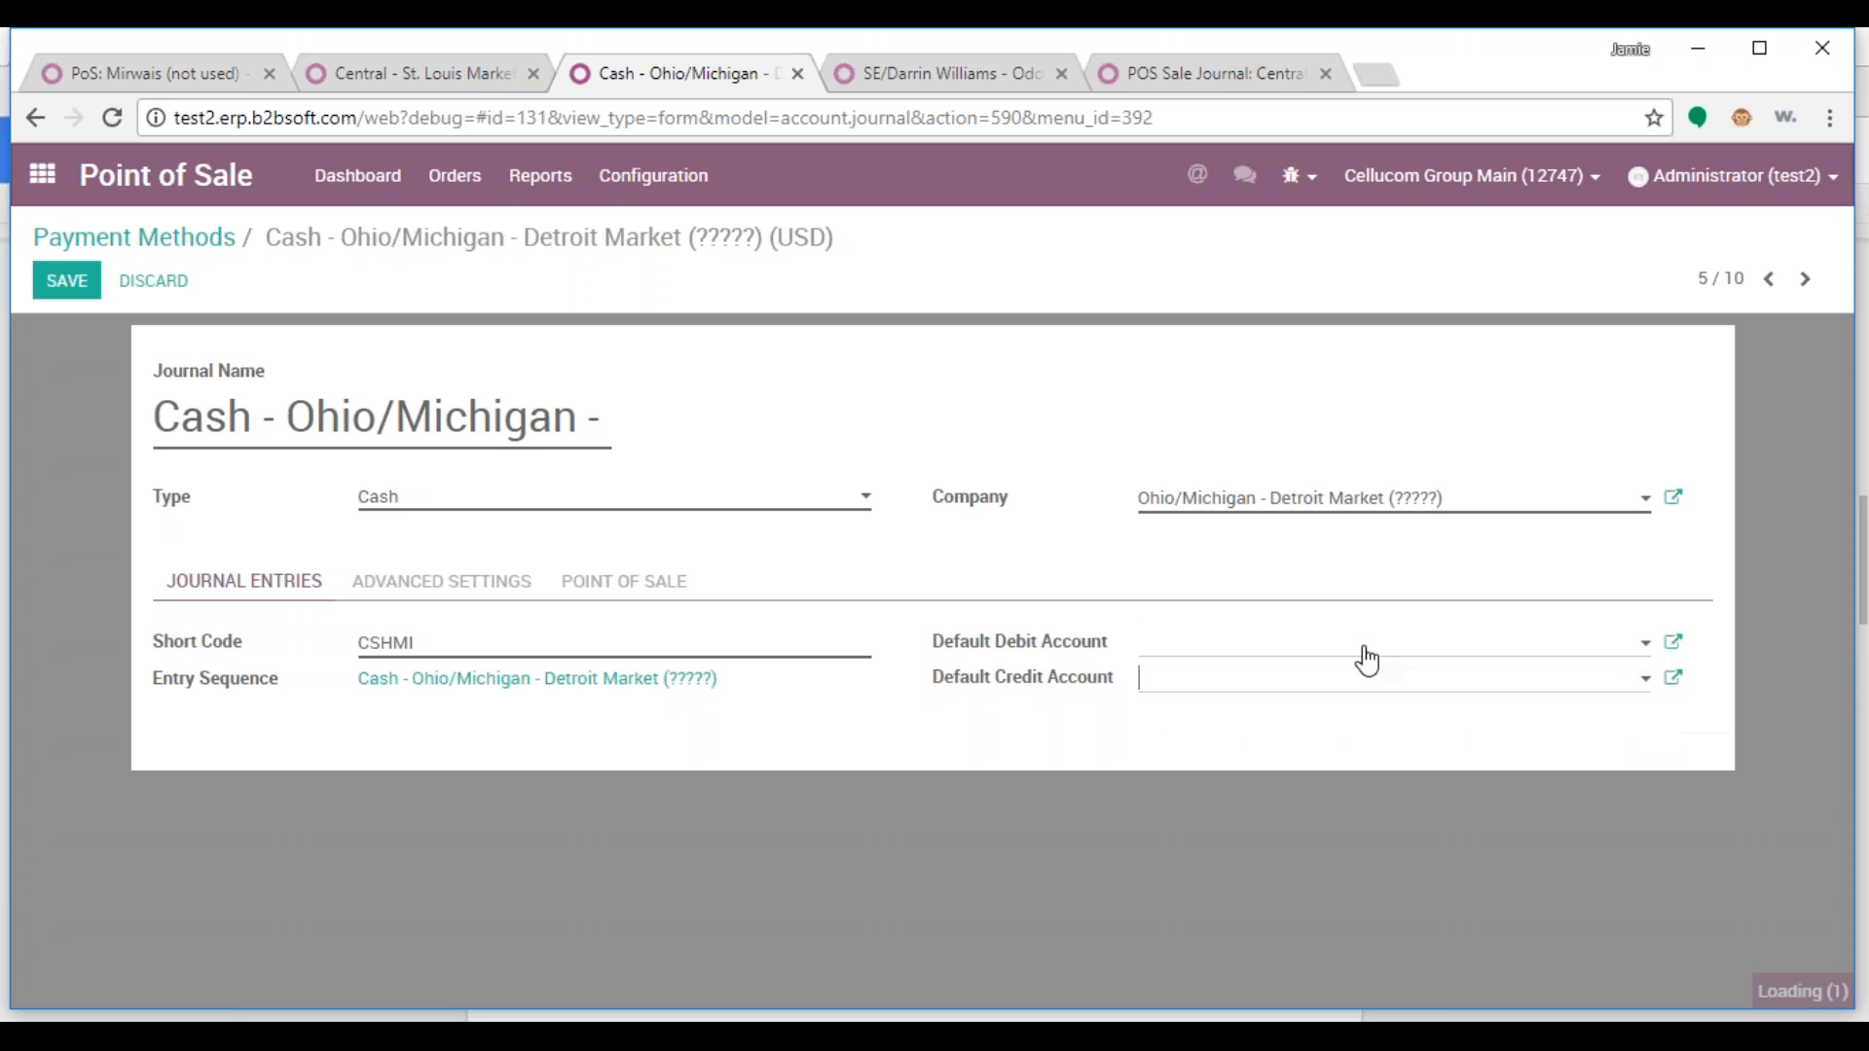
click(1256, 912)
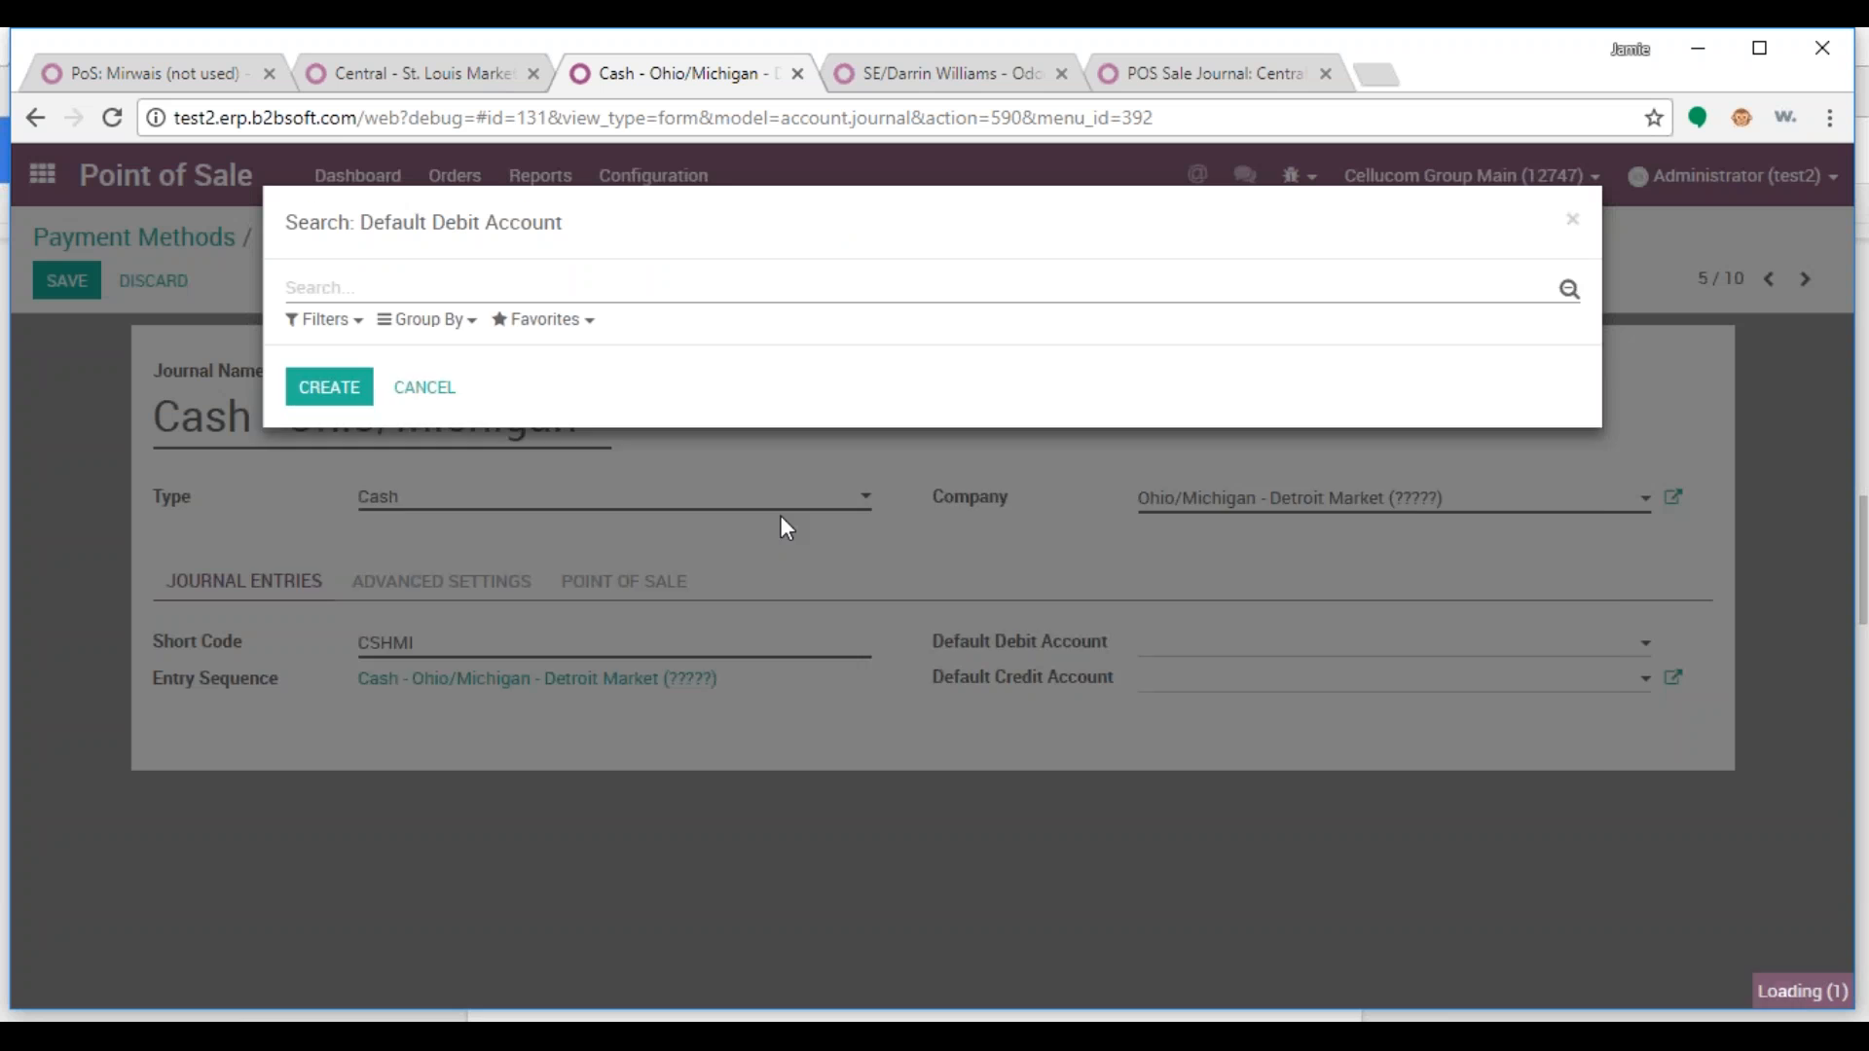
text(10)
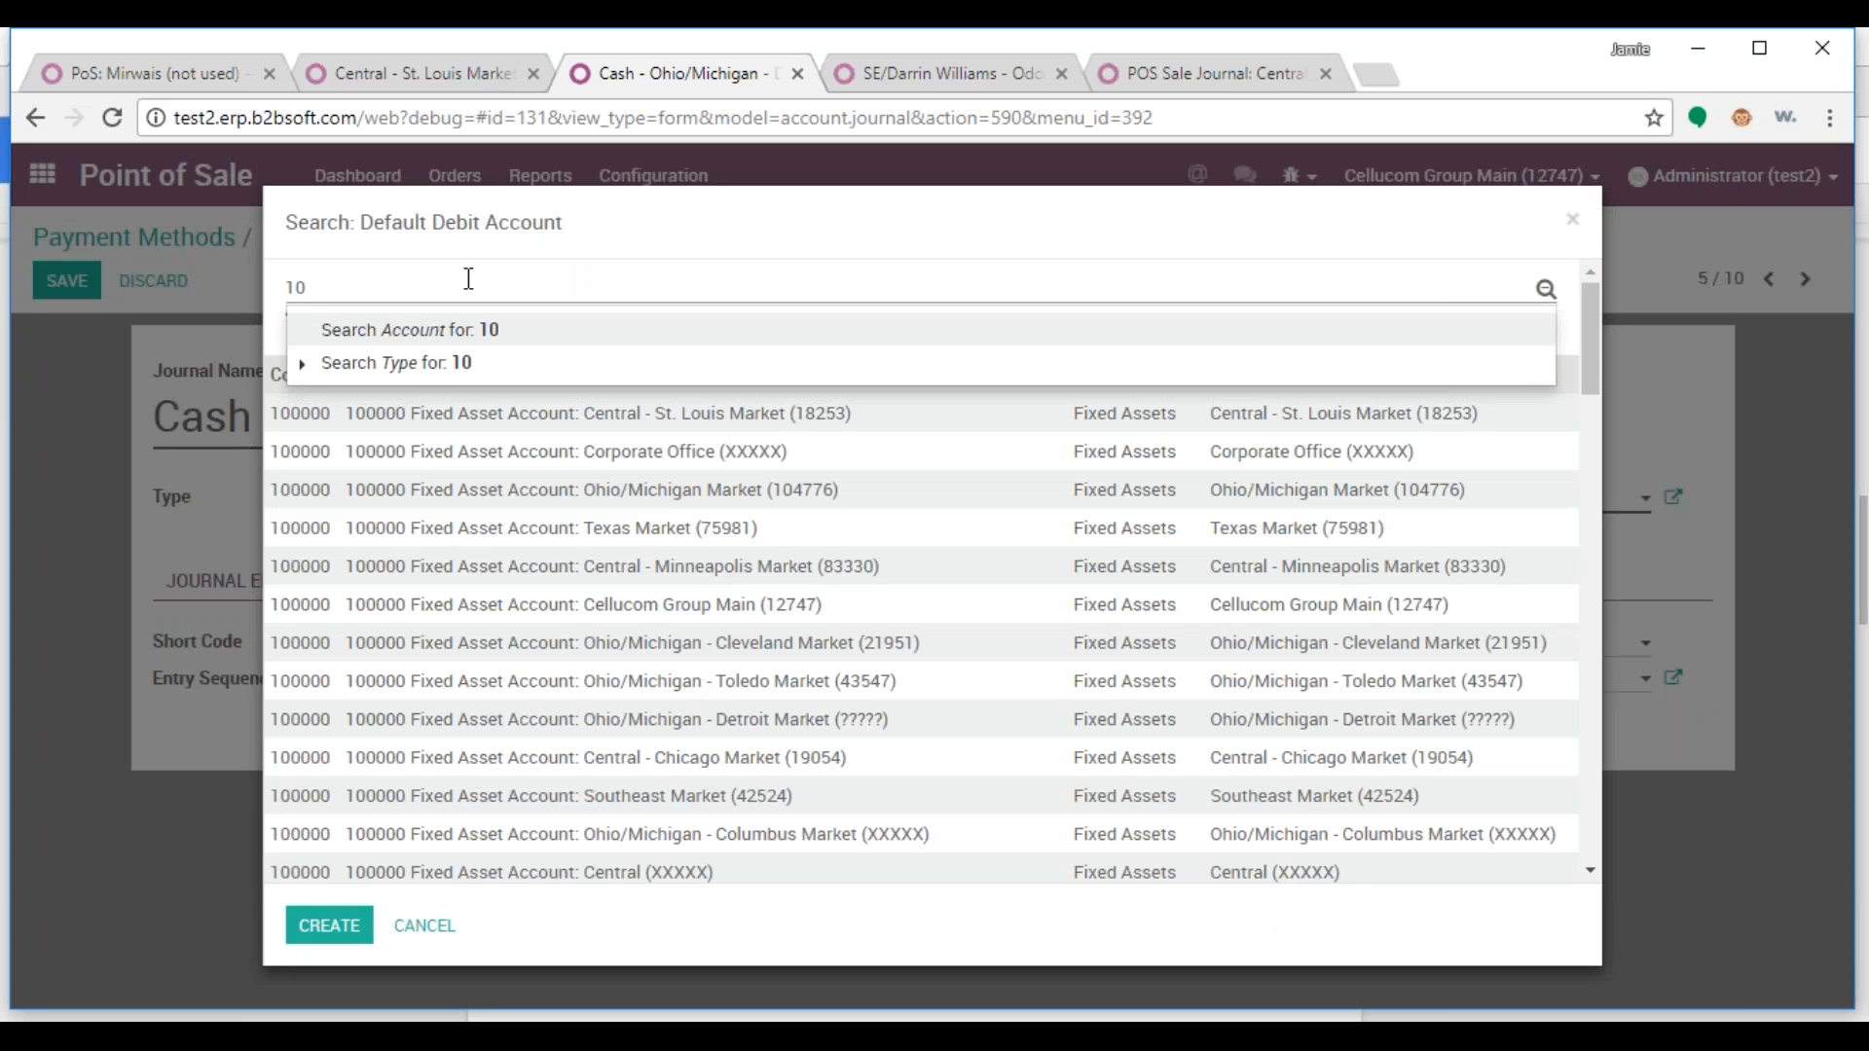
text(1501)
key(Return)
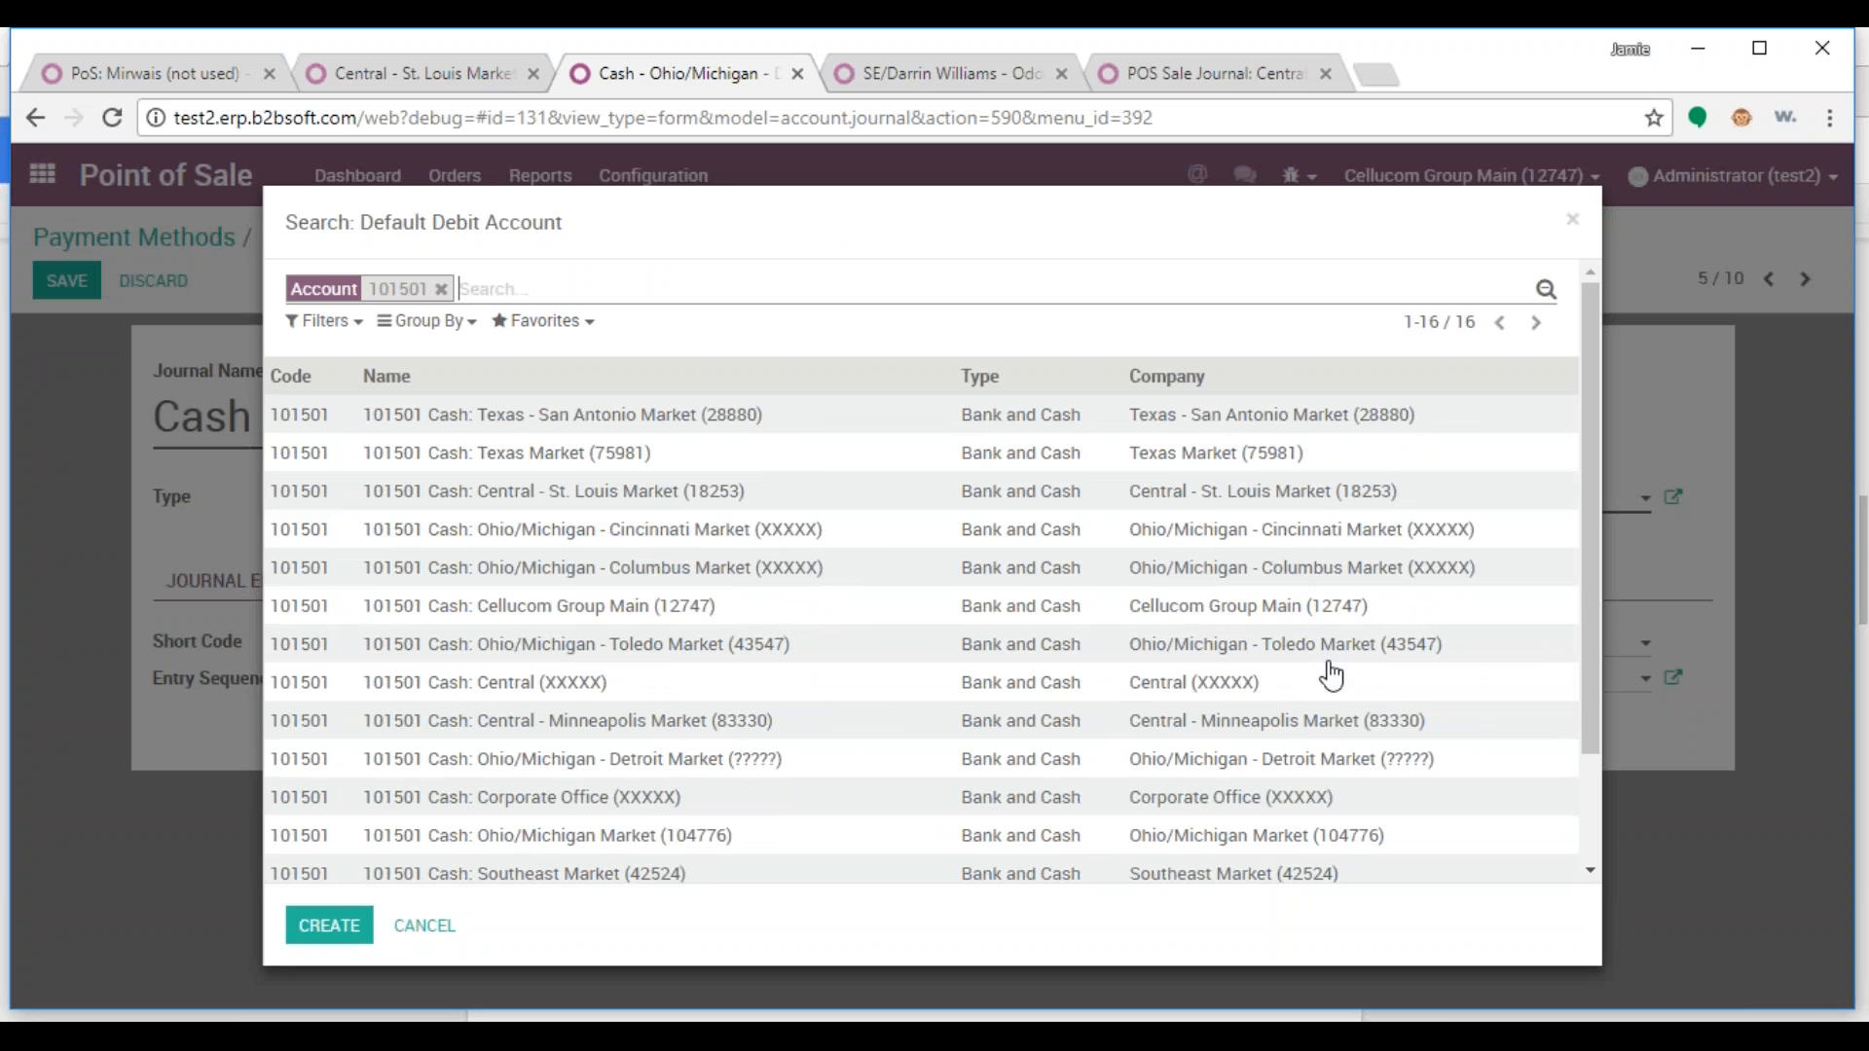
click(1254, 759)
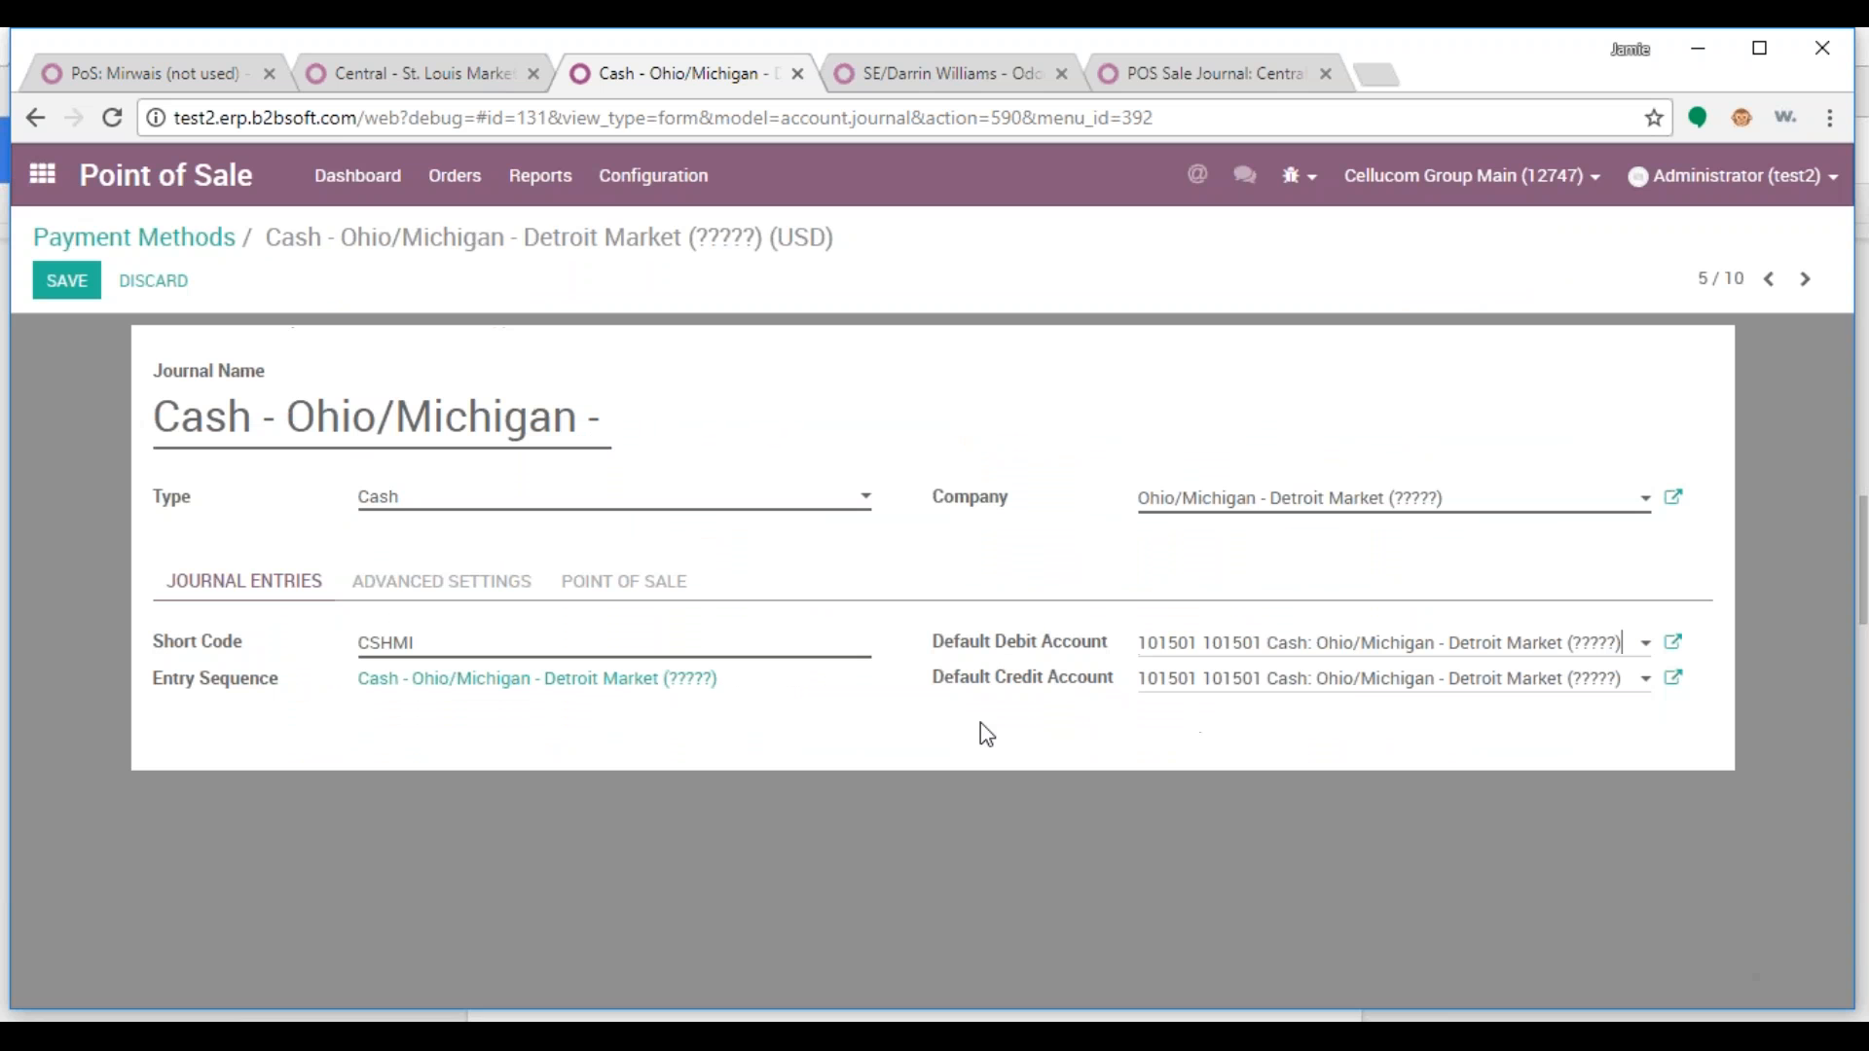
click(80, 290)
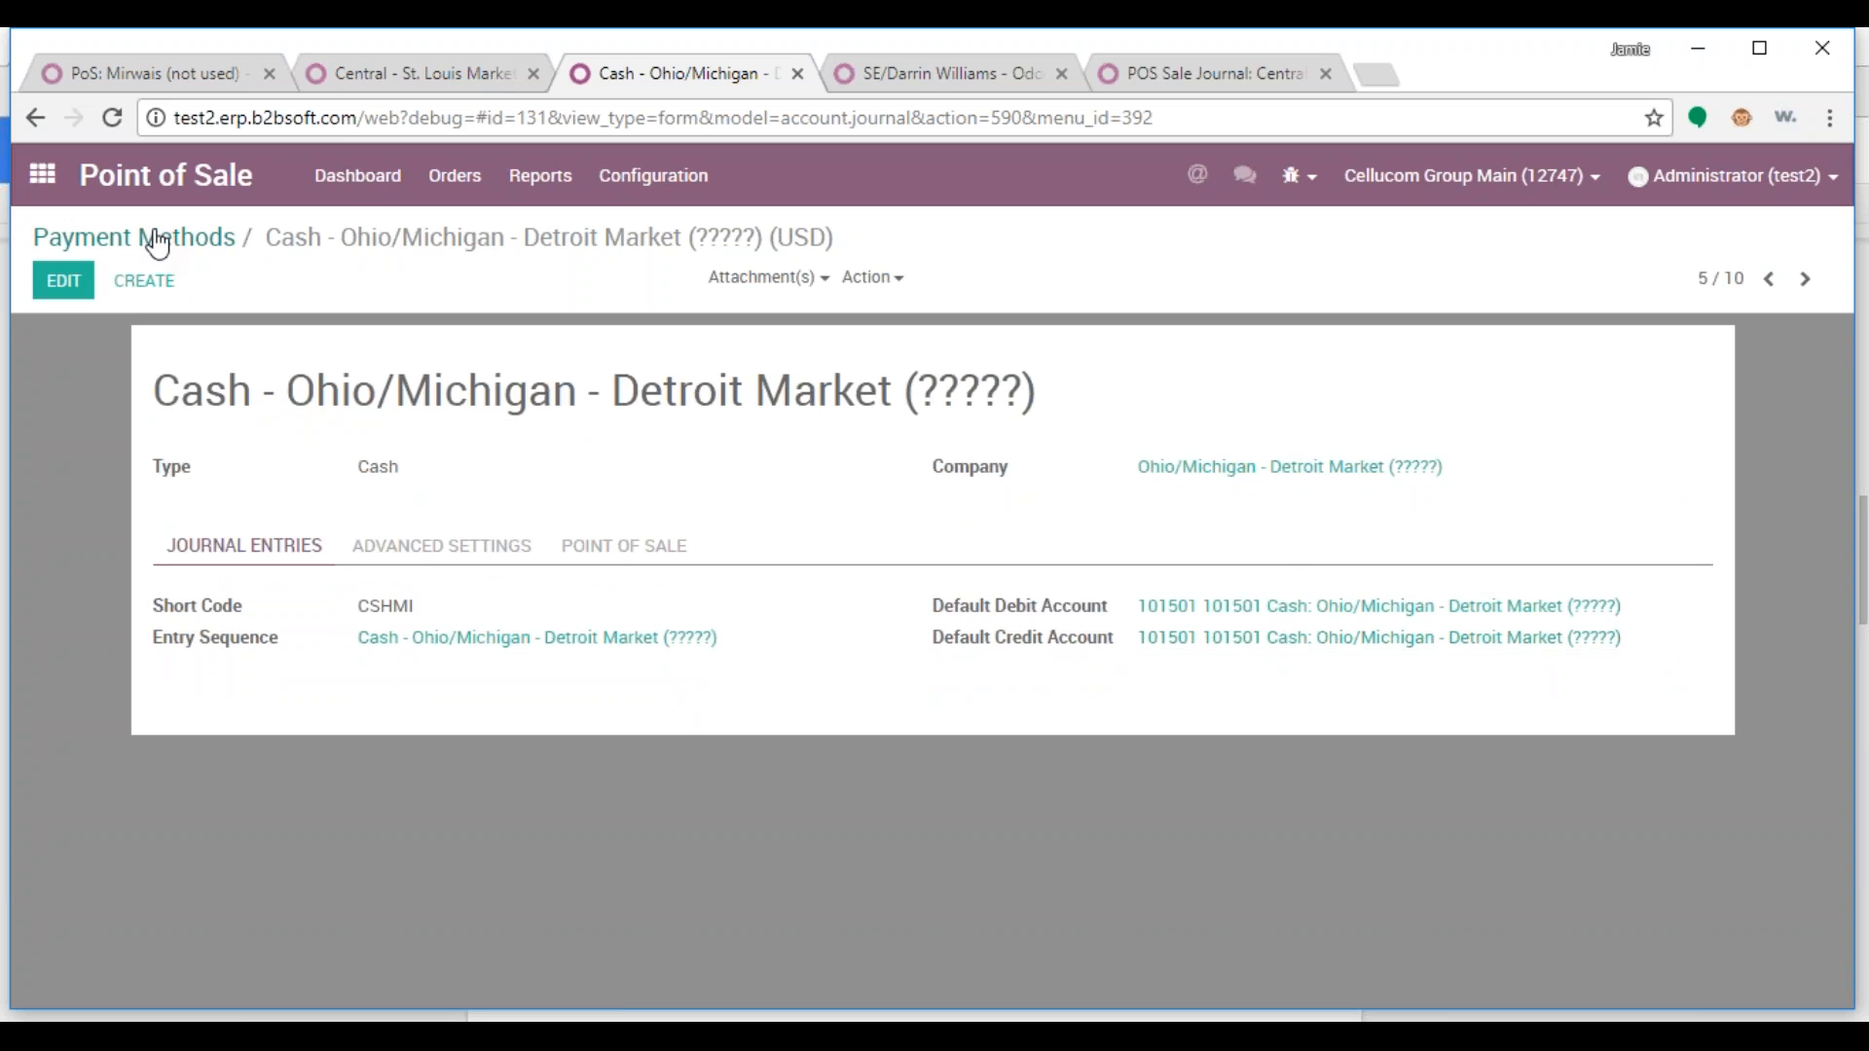
In PoS: Mirwais, add Cash - Central - St. Louis Market (18253) under Available Payment Methods
click(159, 247)
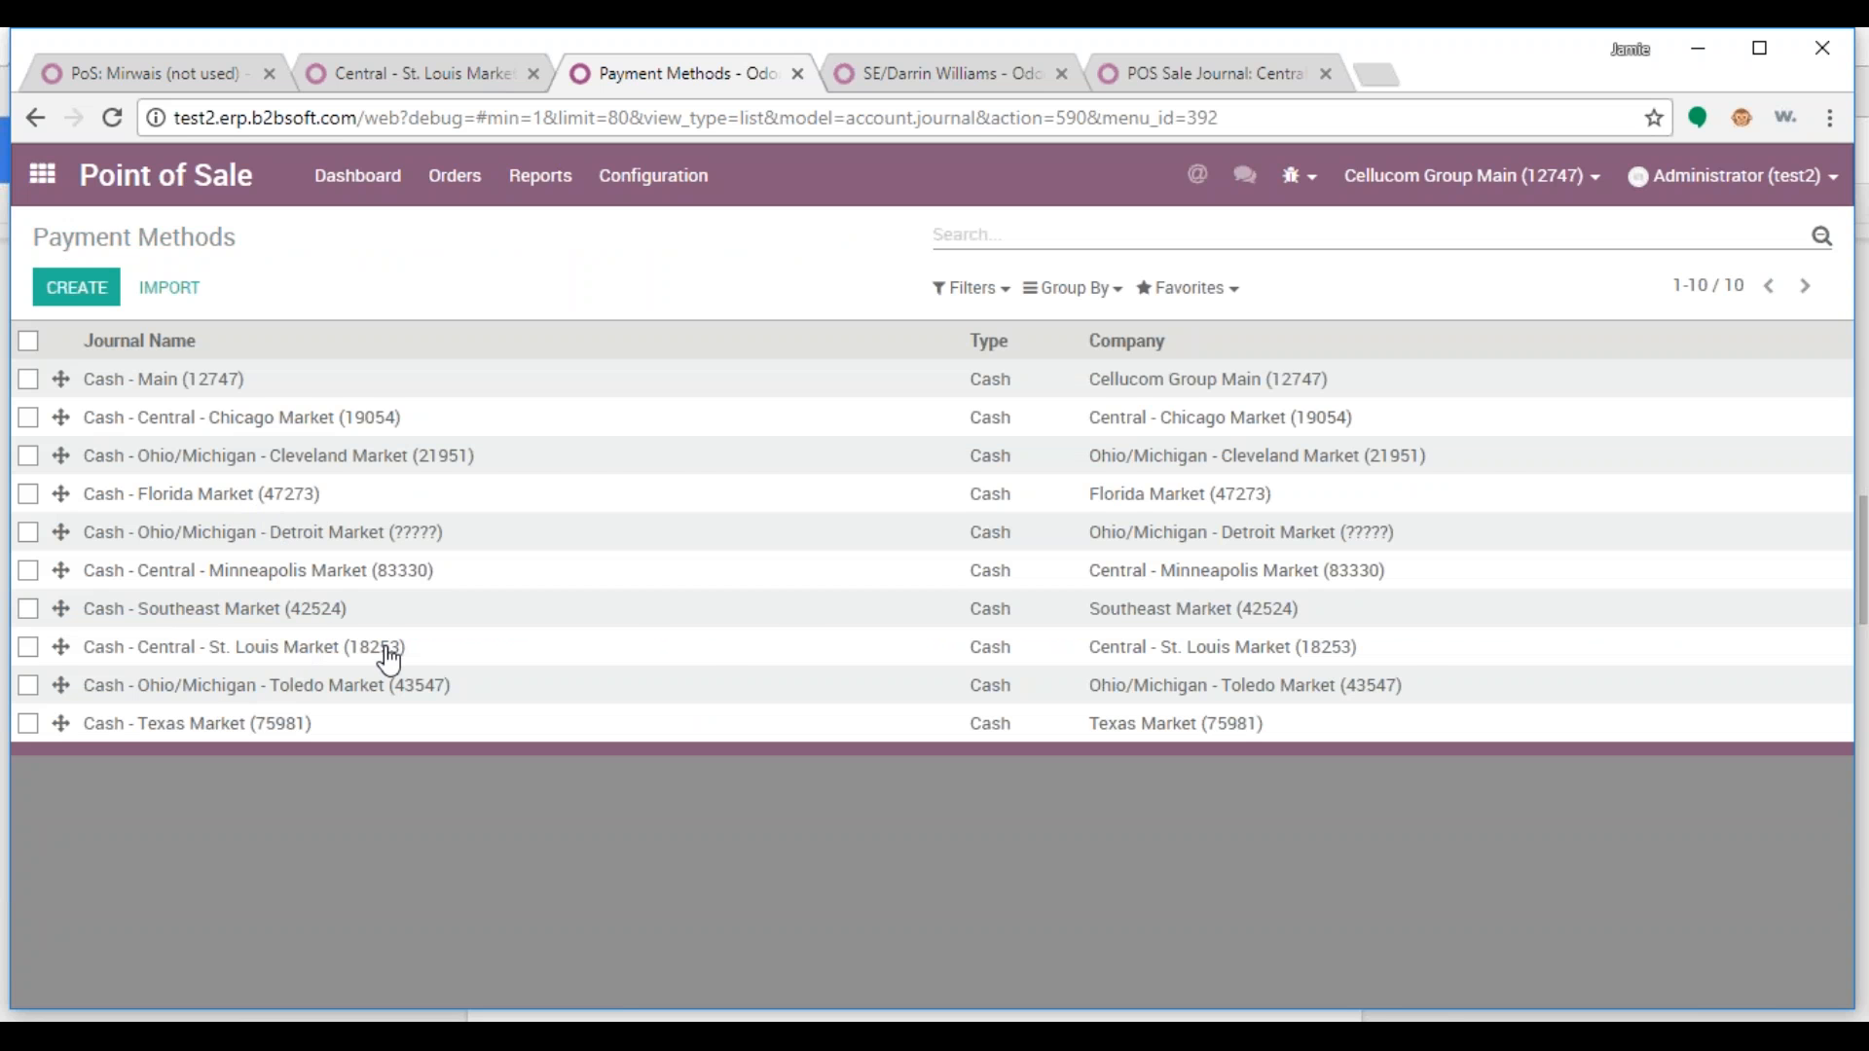
click(155, 78)
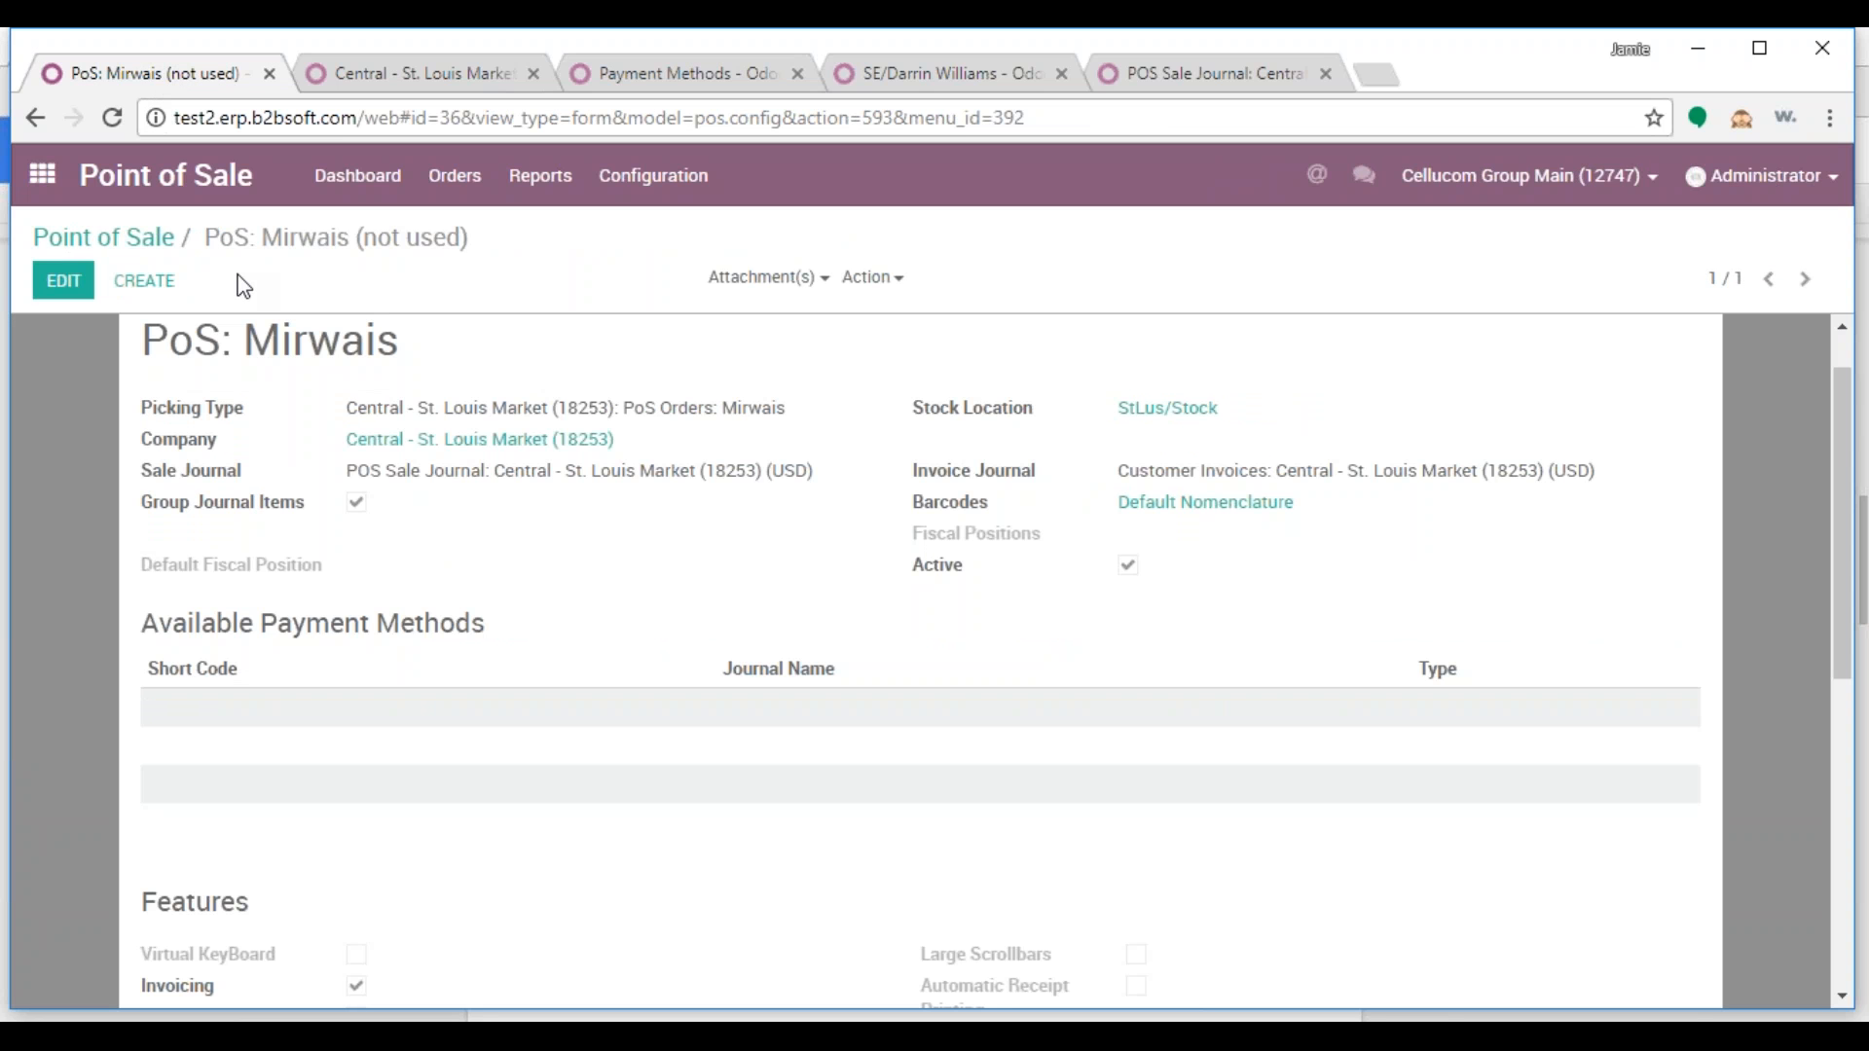
click(112, 117)
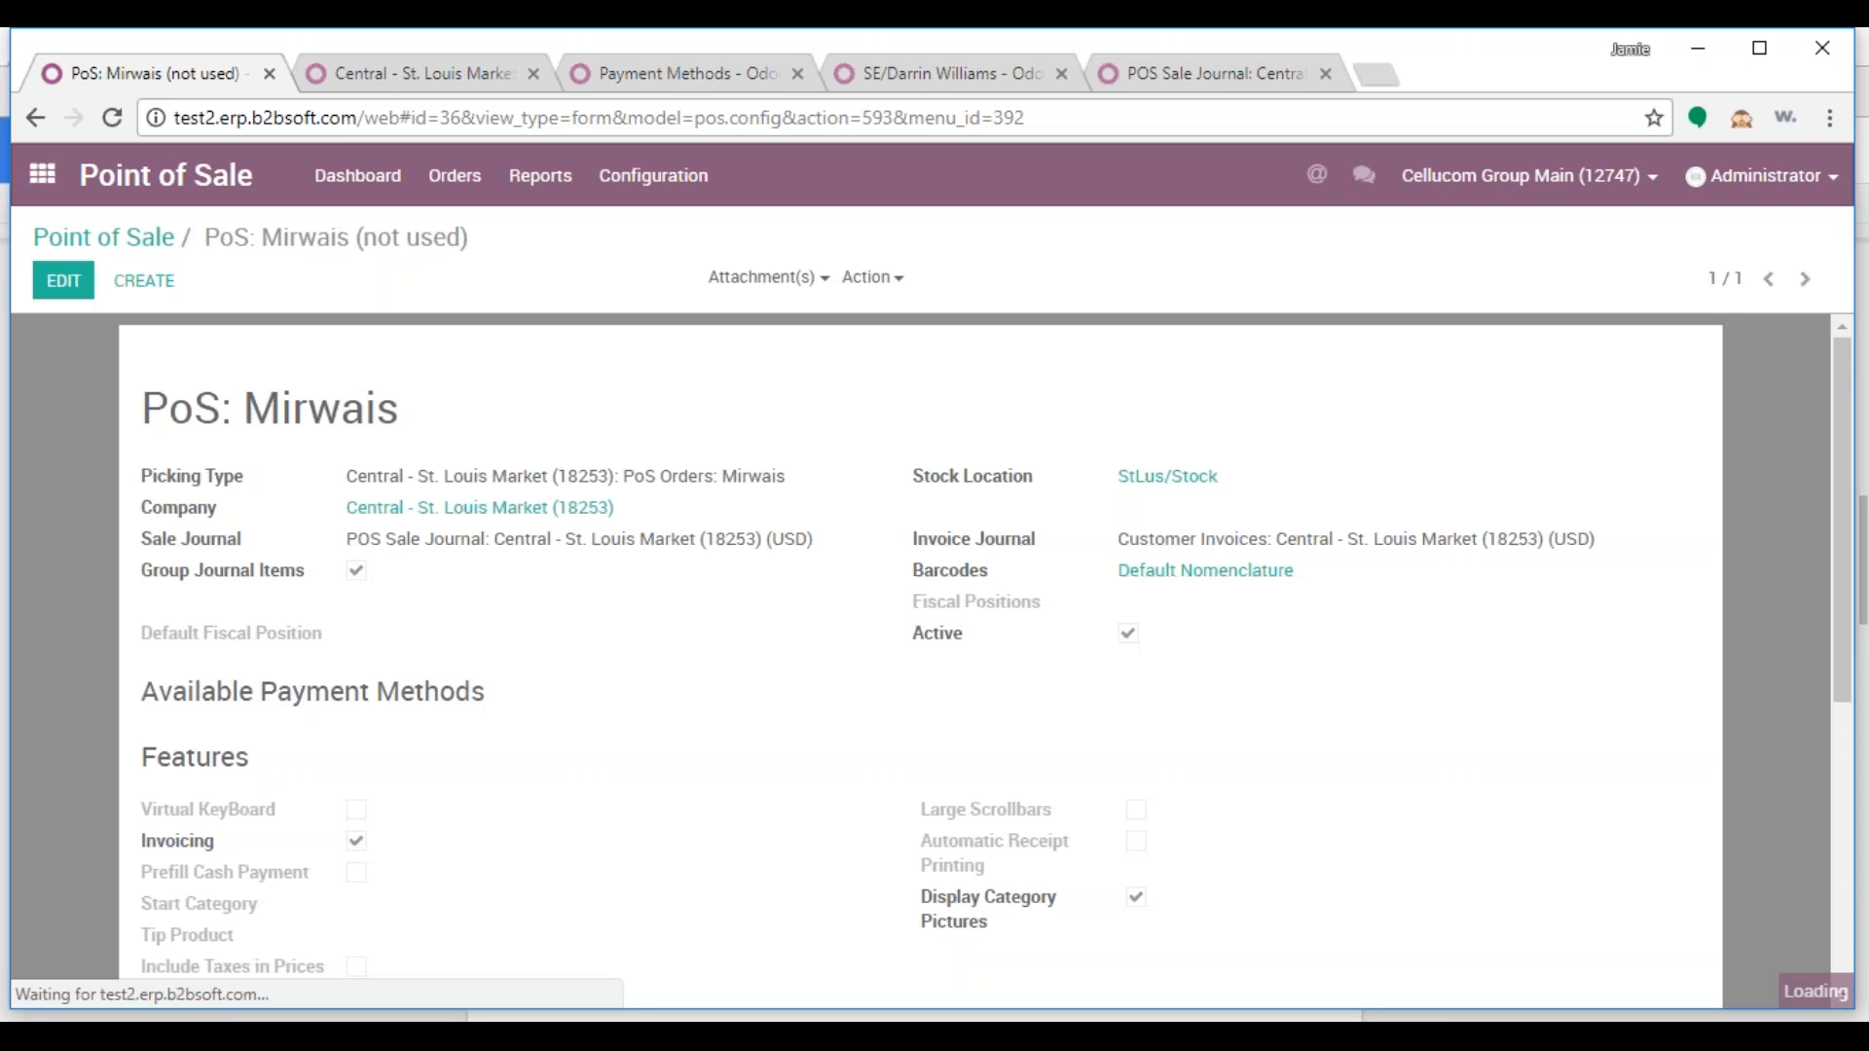
click(61, 281)
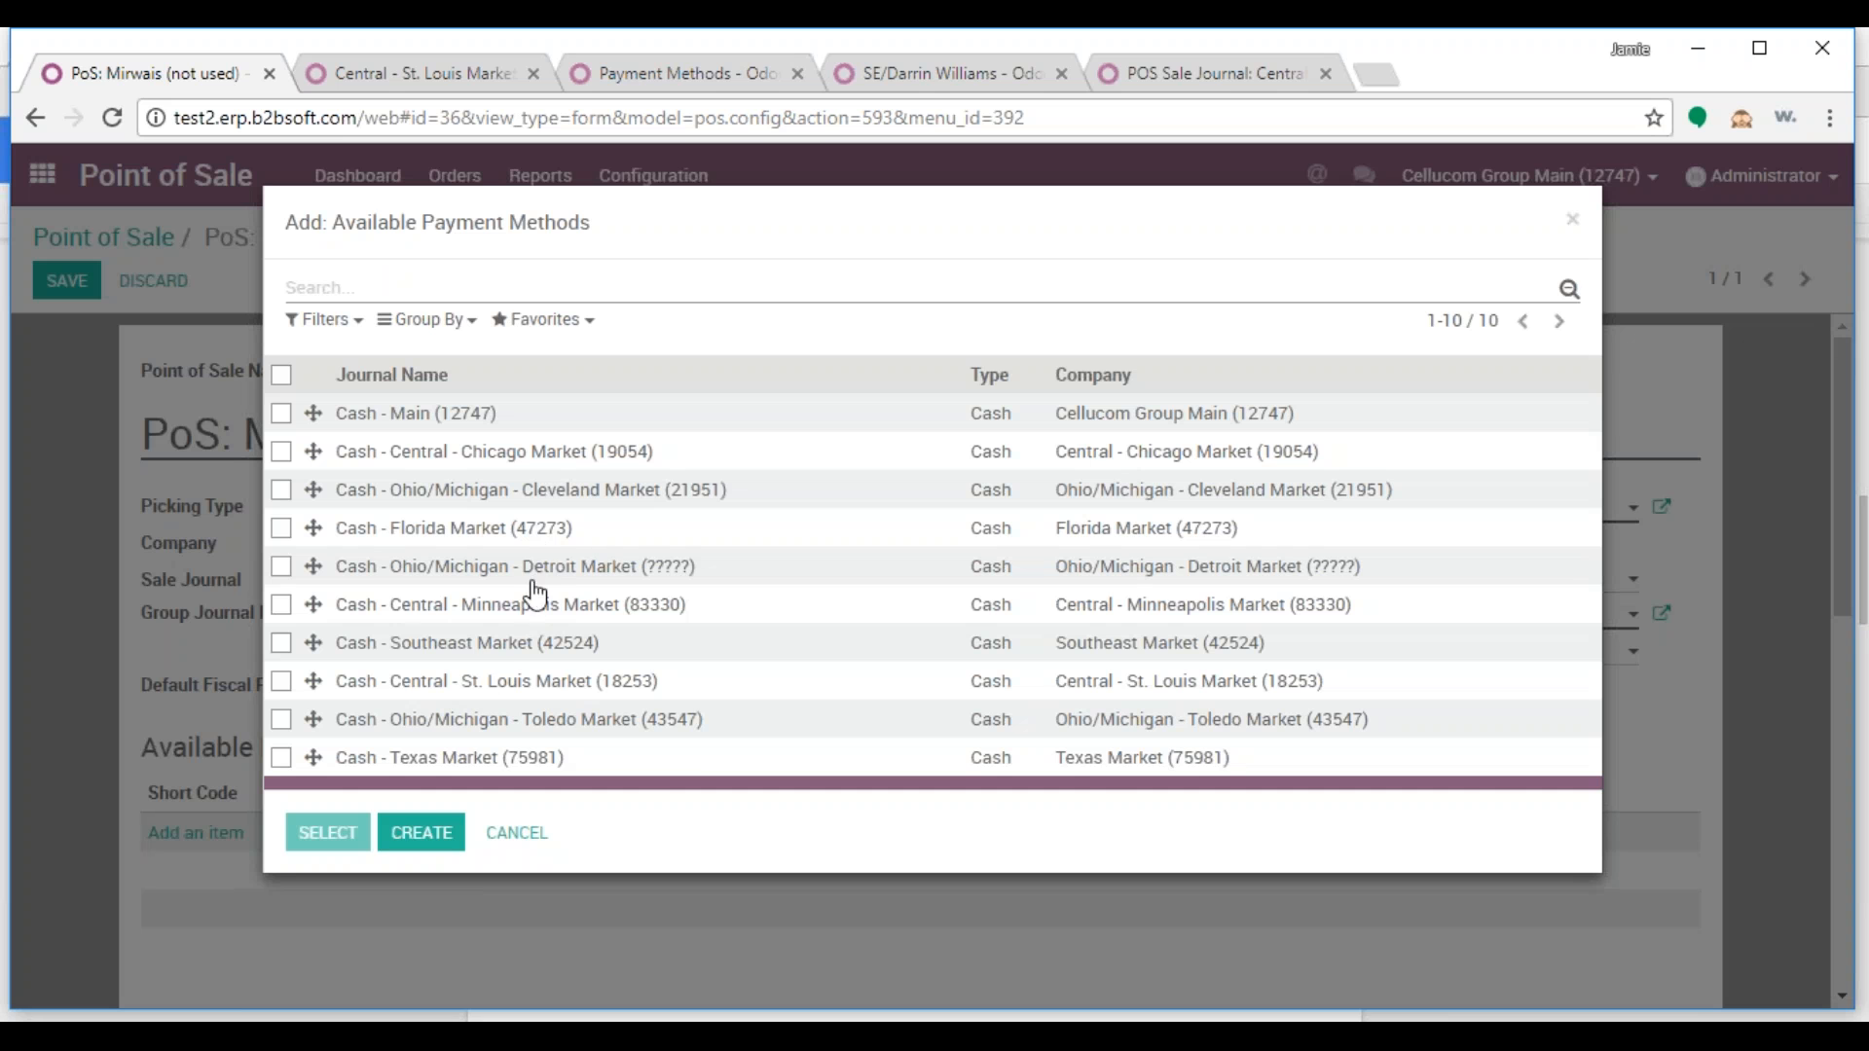
click(493, 681)
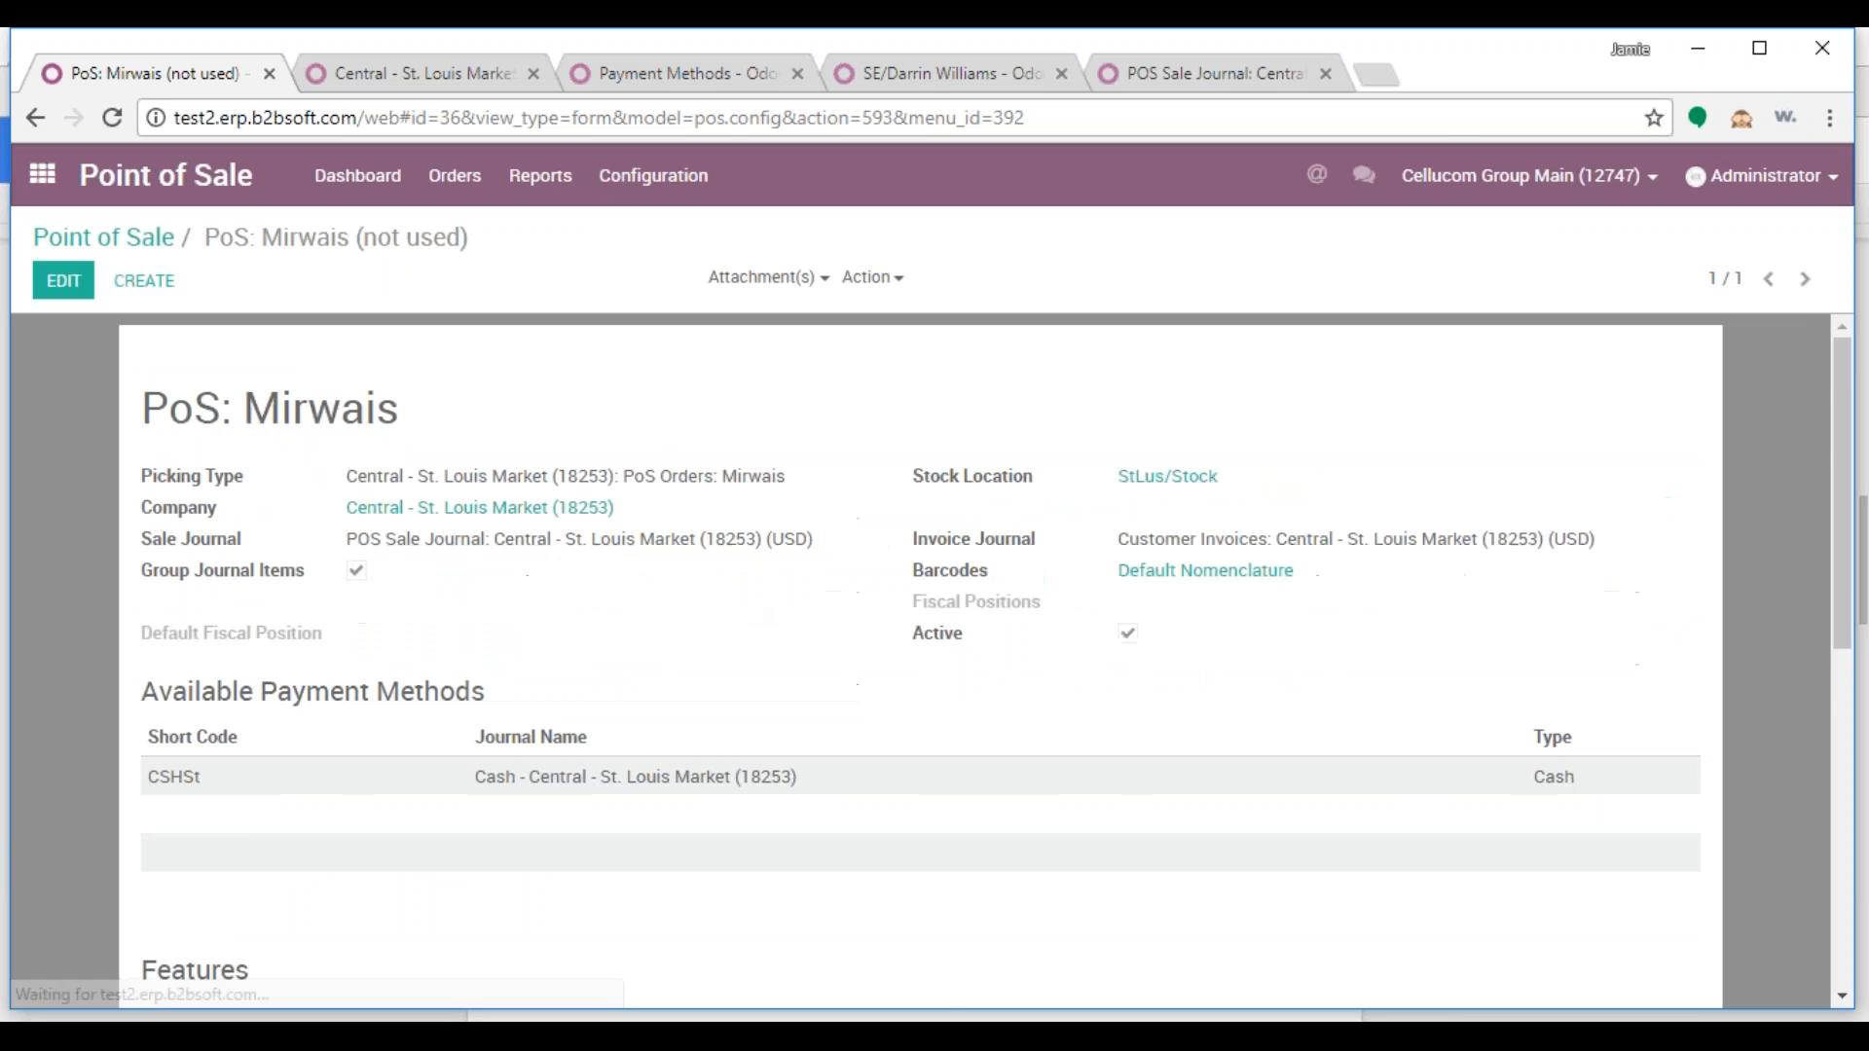
scroll(1441, 966, down, 2)
scroll(1197, 920, up, 3)
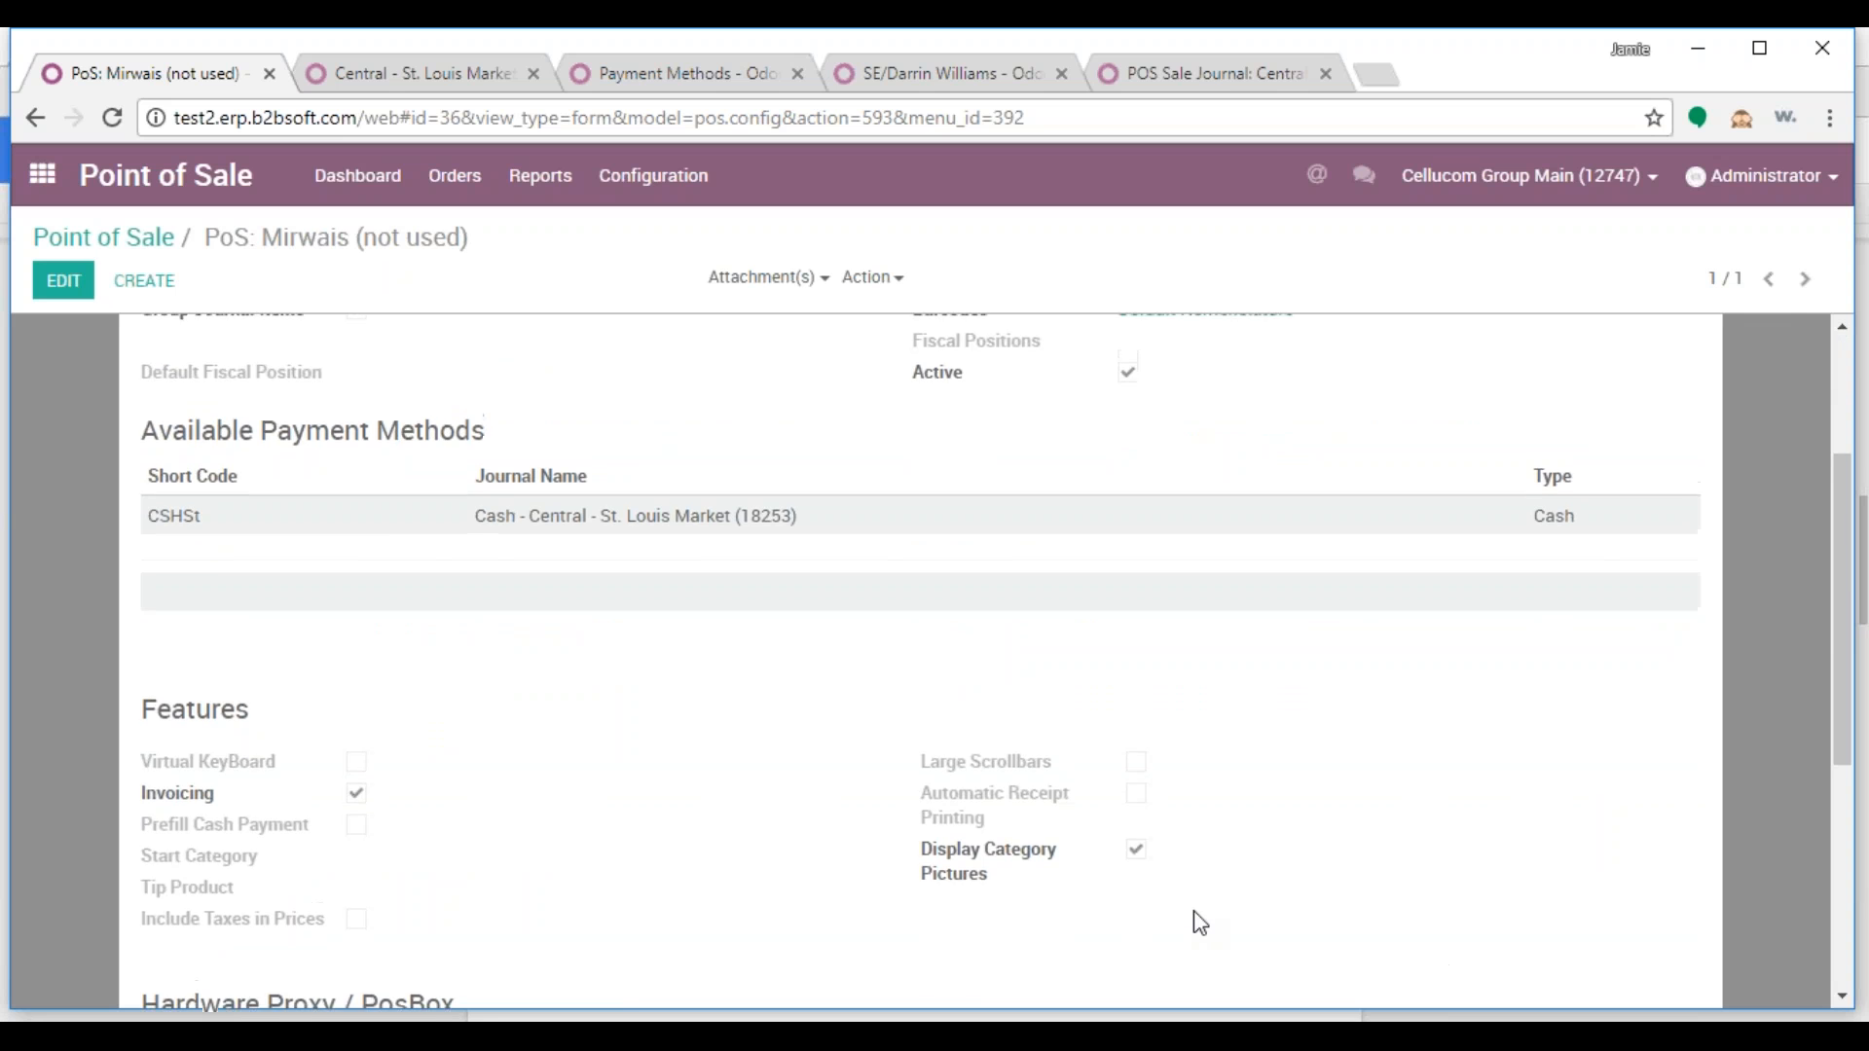